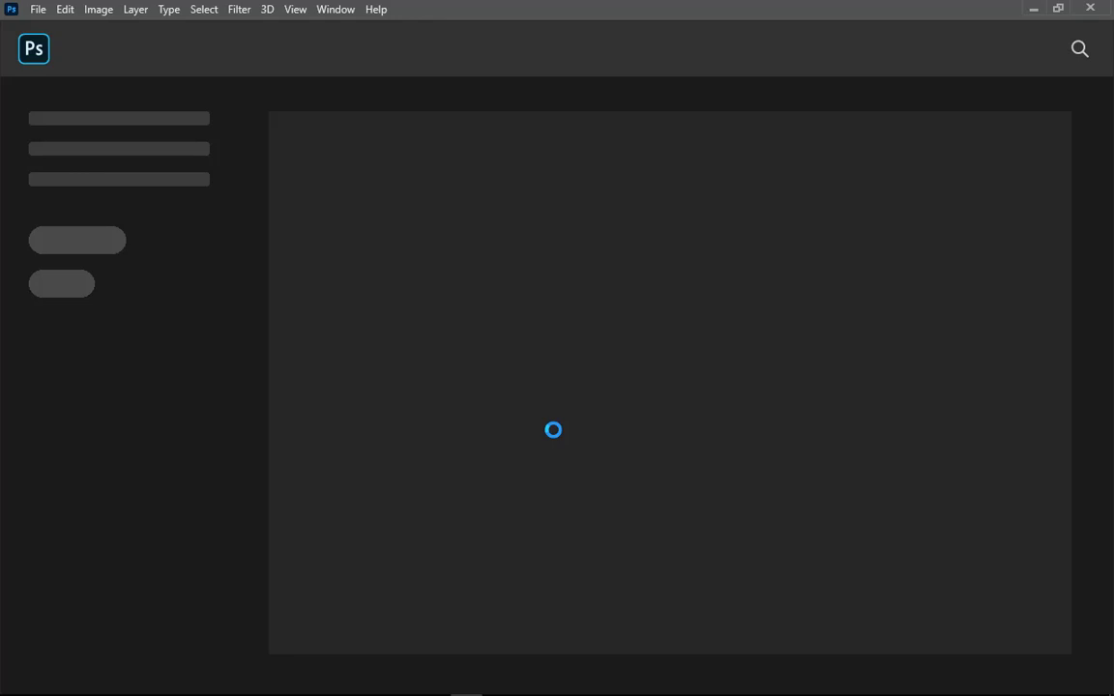
- Create a new 1500 × 2000 px, 72 ppi document and zoom out to show the whole page
{"action": "key", "text": "ctrl+n"}
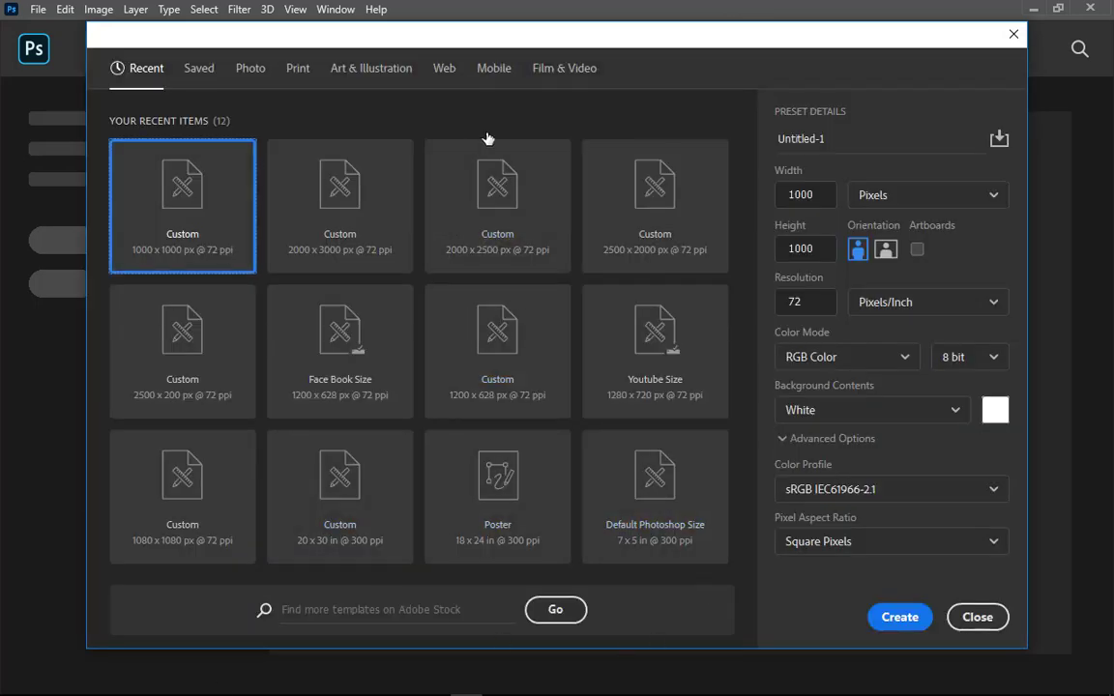
{"action": "left_click", "coordinate": [901, 206]}
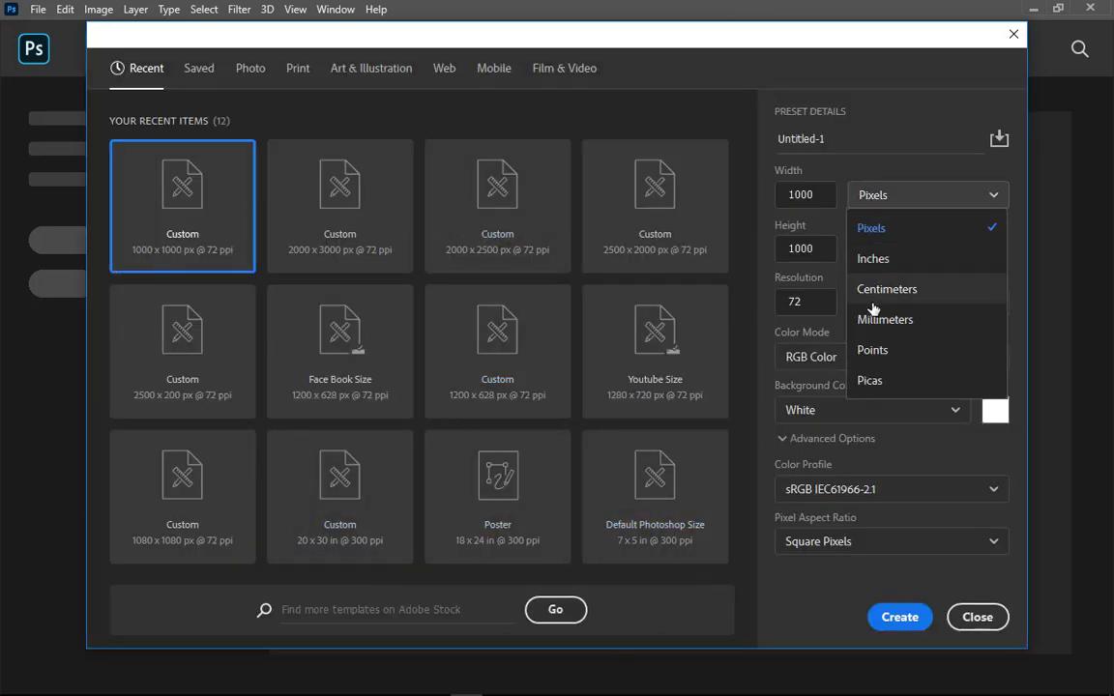
{"action": "left_click", "coordinate": [892, 239]}
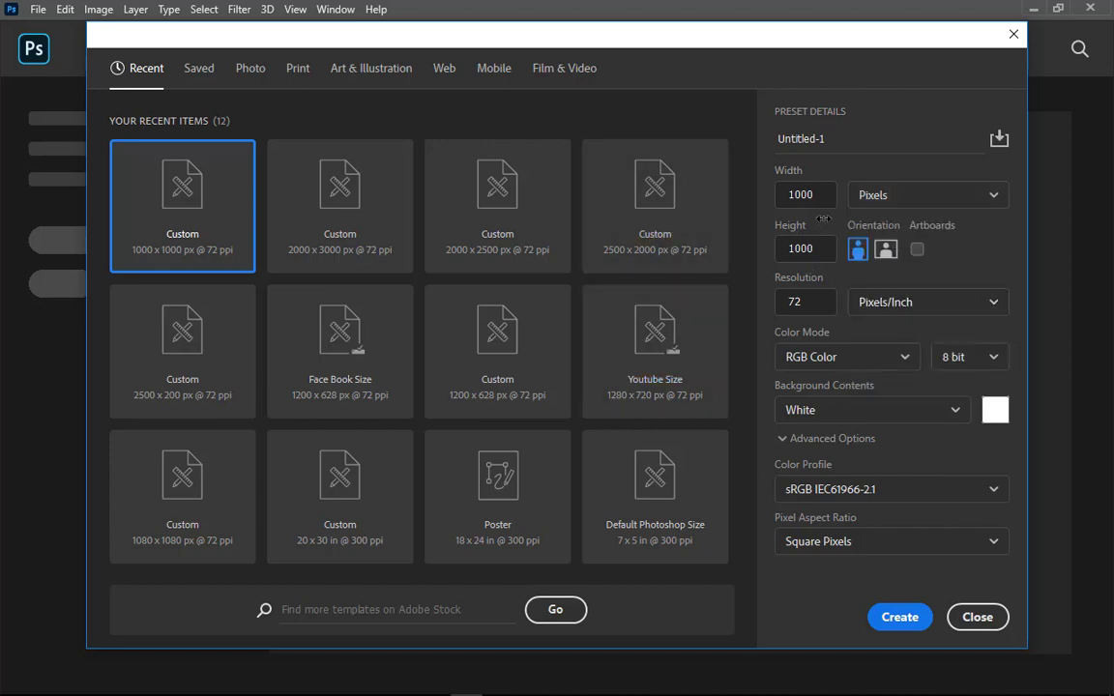
{"action": "left_click_drag", "start_coordinate": [816, 196], "coordinate": [794, 194]}
{"action": "type", "text": "1"}
{"action": "key", "text": "Tab"}
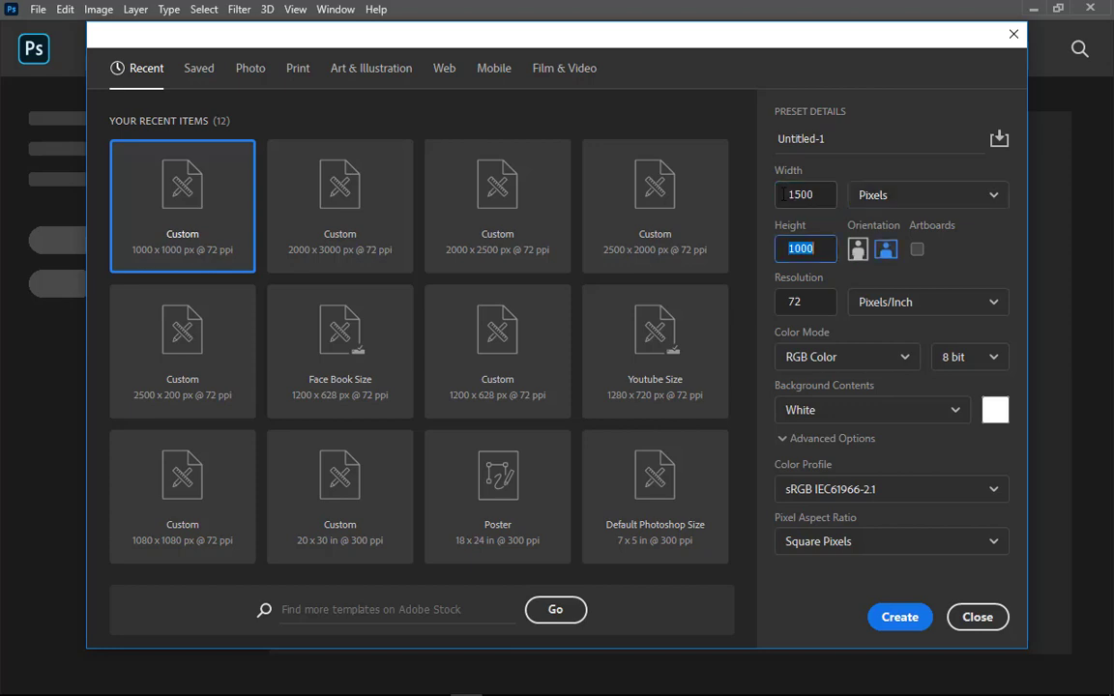
{"action": "type", "text": "20"}
{"action": "left_click", "coordinate": [899, 618]}
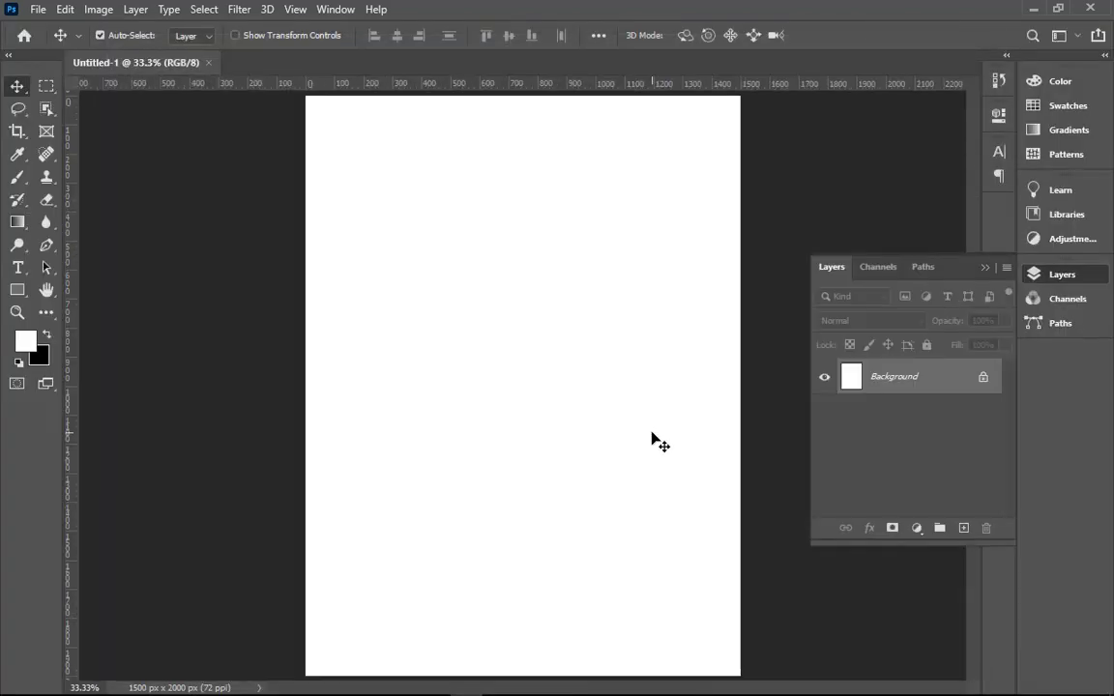
{"action": "key", "text": "ctrl+minus"}
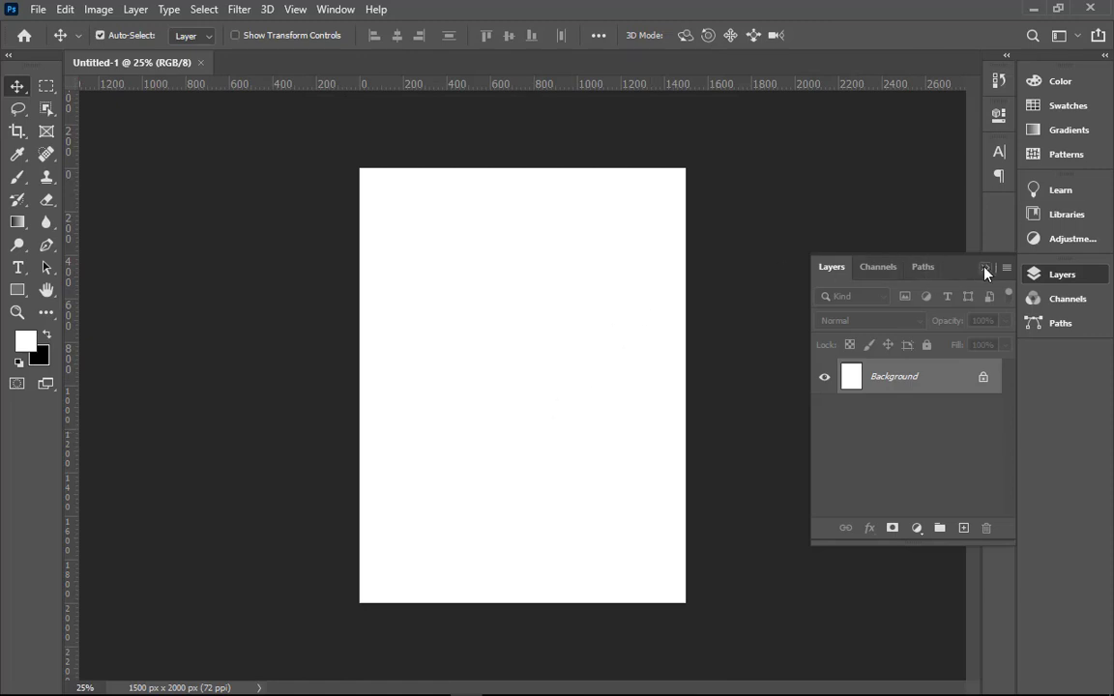
{"action": "left_click", "coordinate": [1034, 9]}
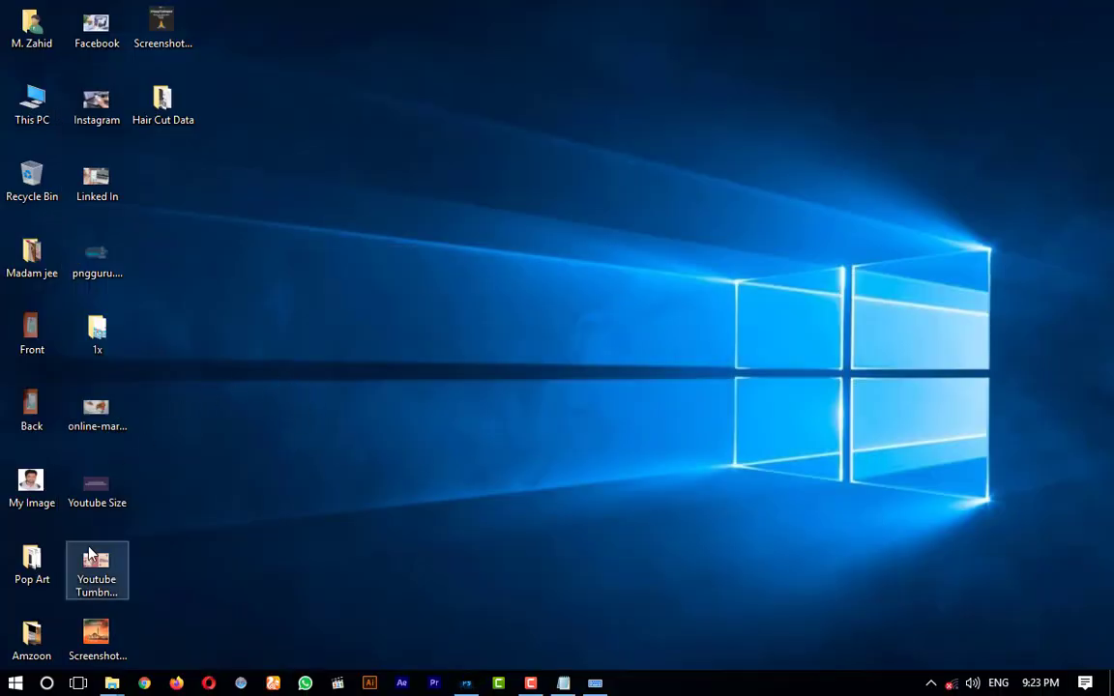
{"action": "double_click", "coordinate": [160, 100]}
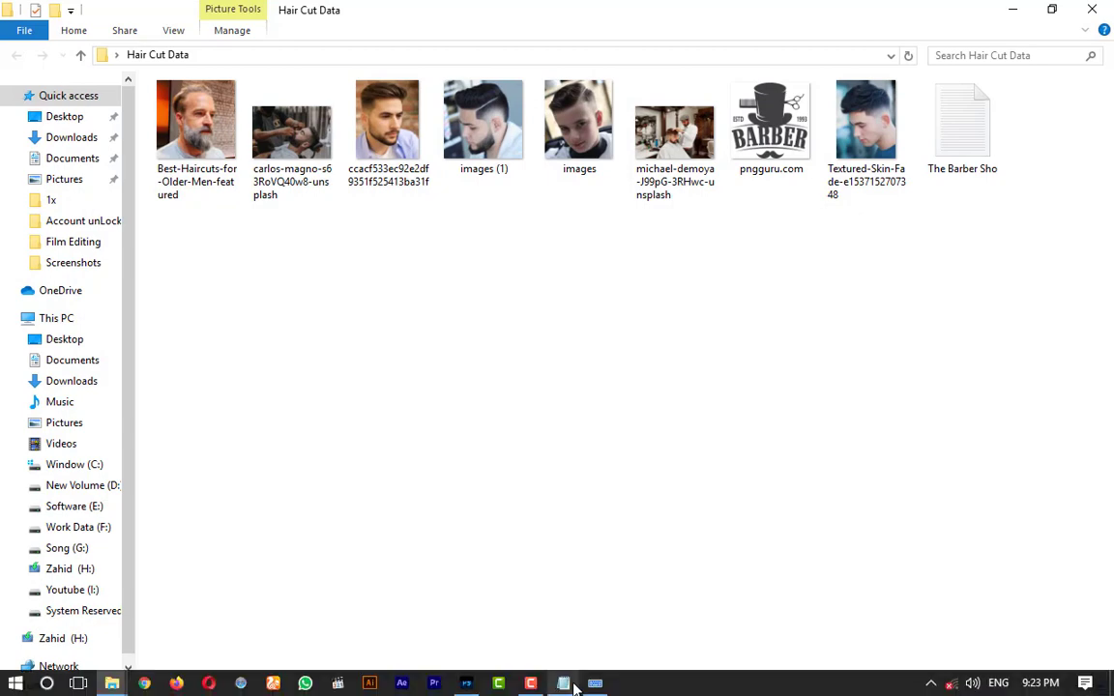
{"action": "left_click", "coordinate": [464, 683]}
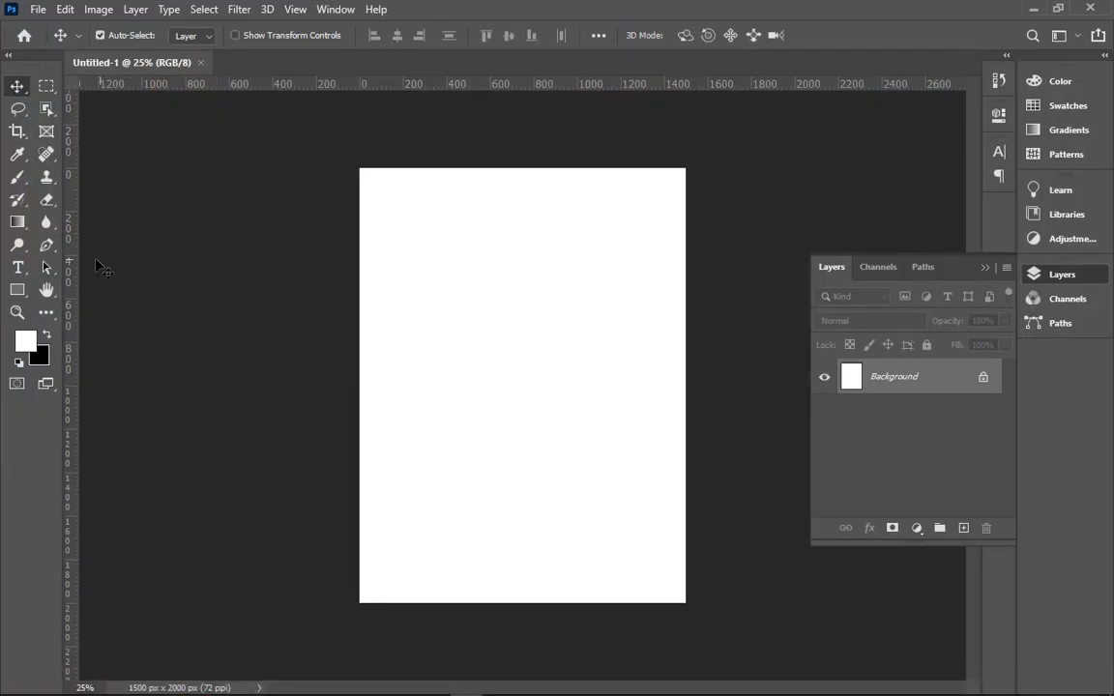
- Select the cloud shape from the Custom Shapes Huge Collection in the Custom Shape Tool
{"action": "left_click", "coordinate": [18, 293]}
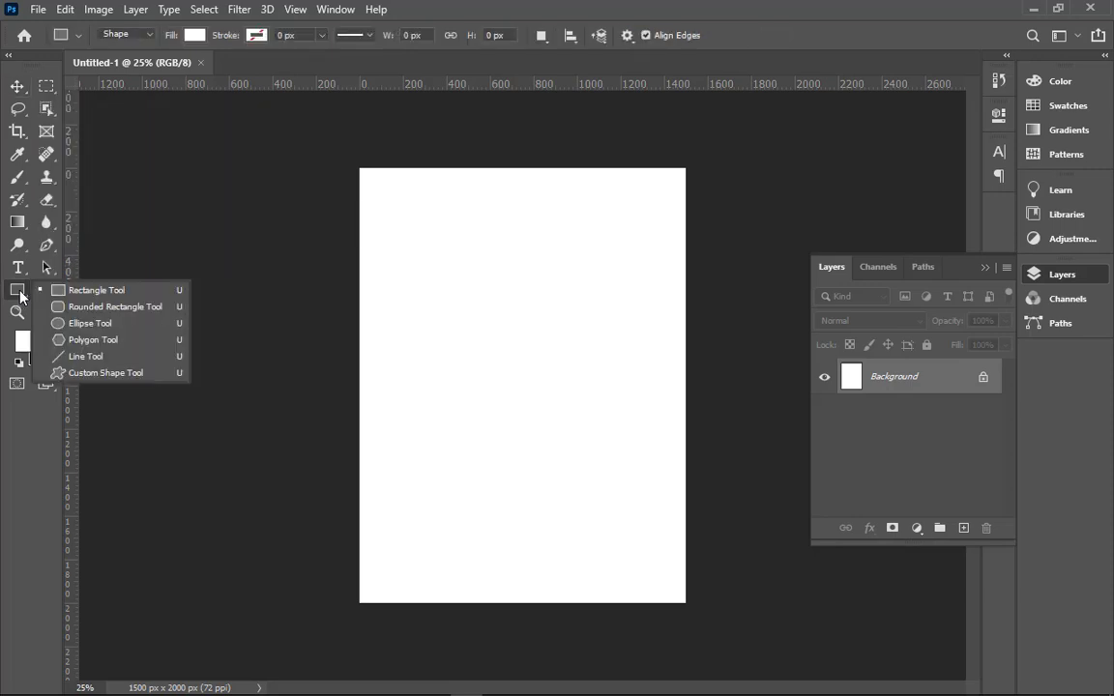
{"action": "left_click", "coordinate": [101, 372]}
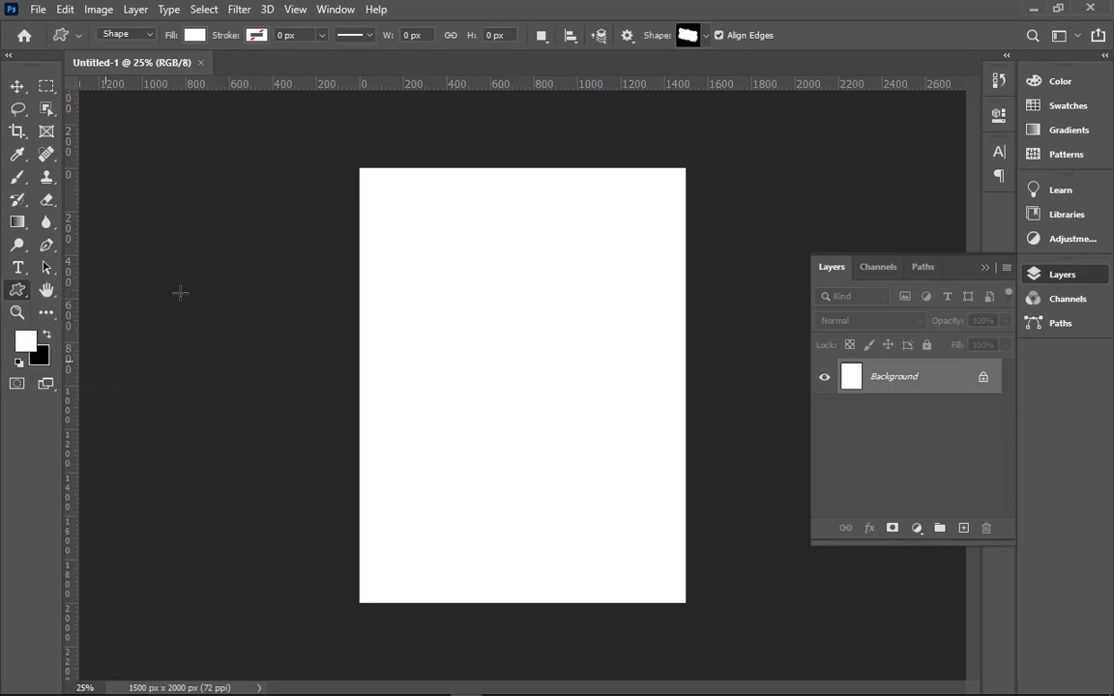
{"action": "left_click", "coordinate": [704, 37]}
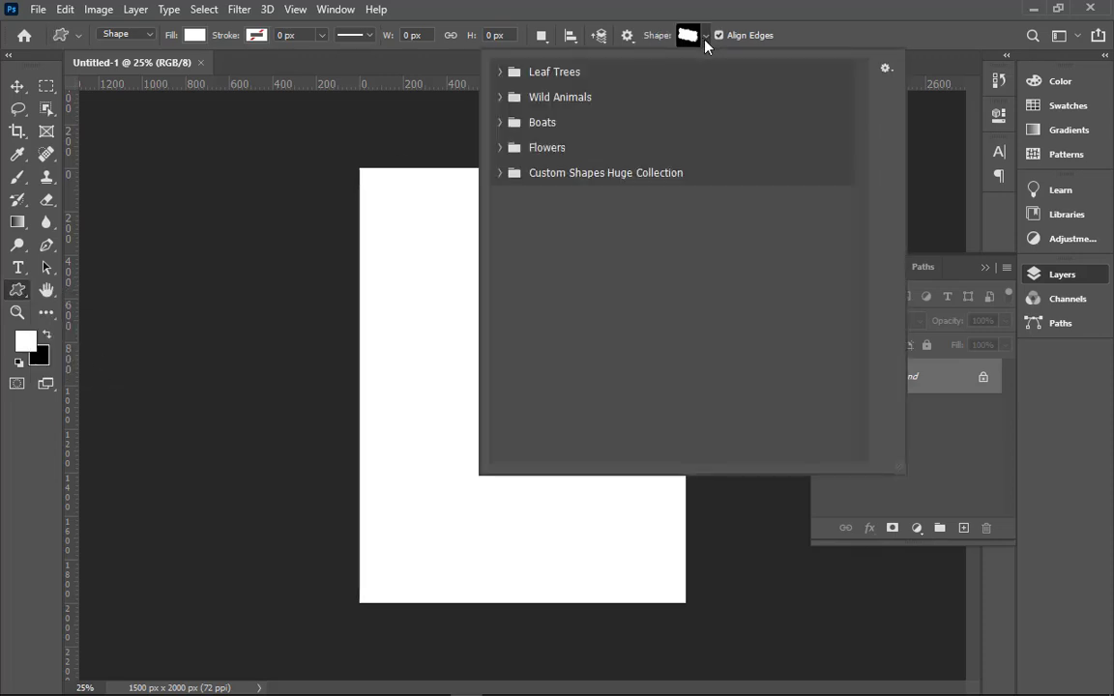
{"action": "left_click", "coordinate": [500, 172]}
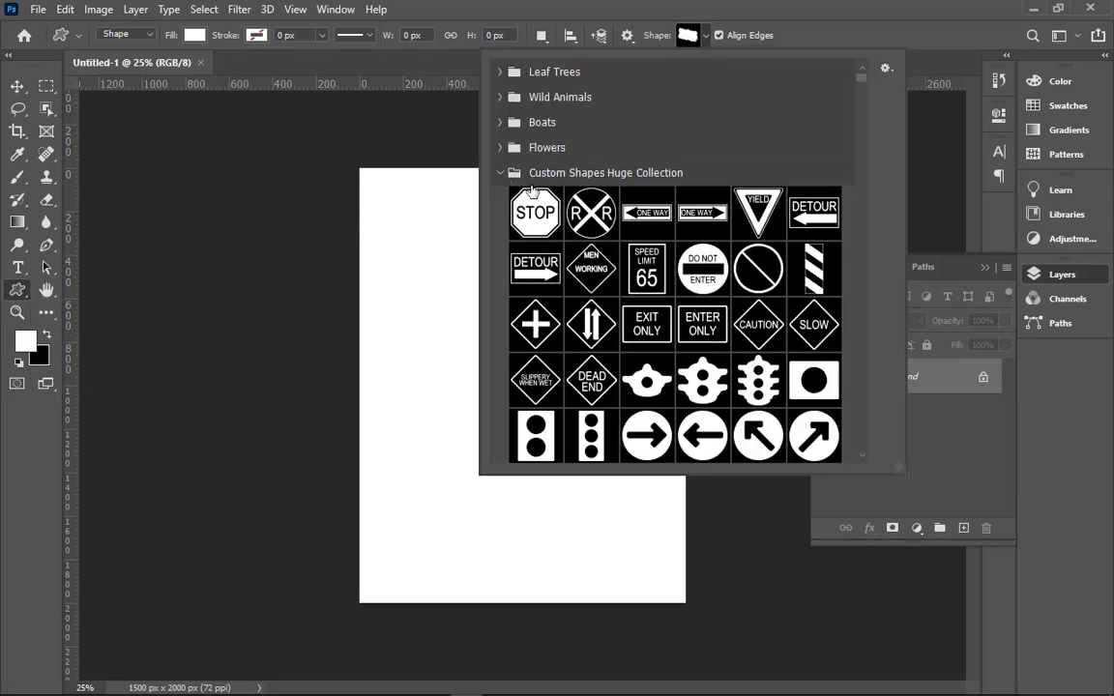
{"action": "left_click", "coordinate": [861, 458]}
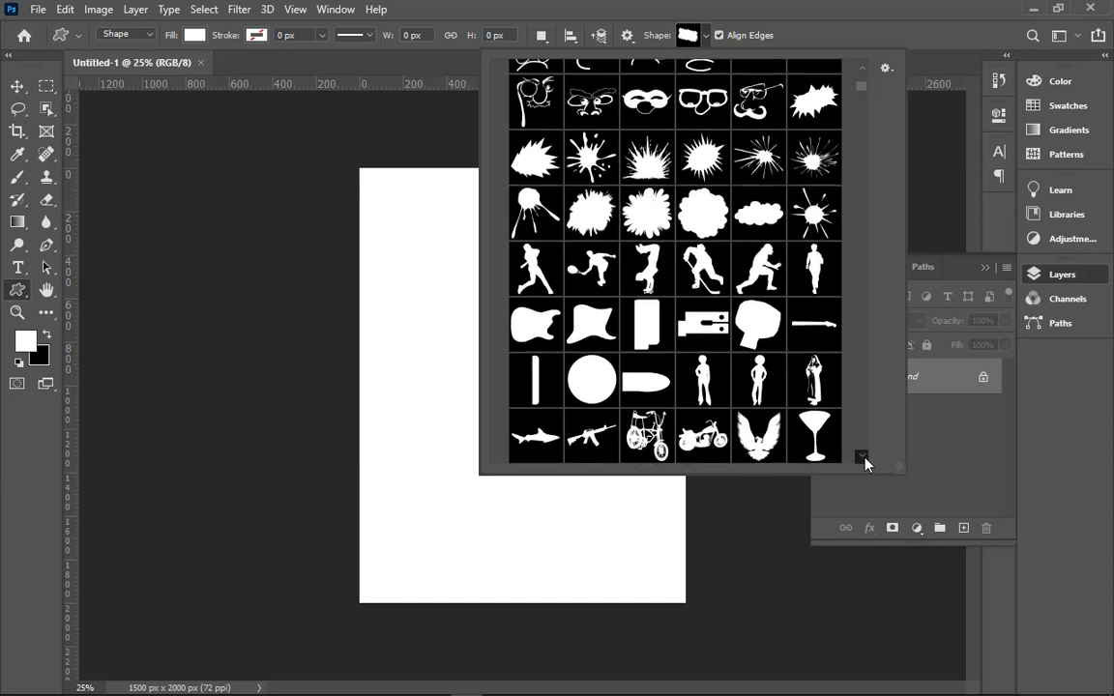
{"action": "double_click", "coordinate": [701, 210]}
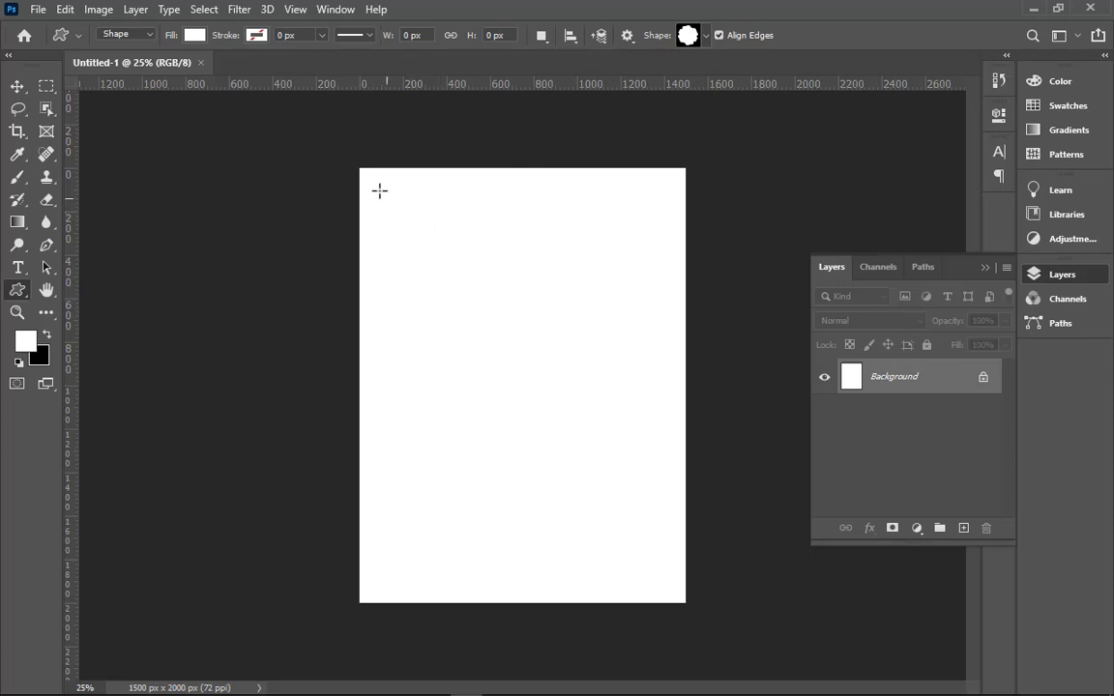
- Alt-drag a large cloud from the page's top-left and give it a black fill
{"action": "left_click_drag", "start_coordinate": [379, 190], "coordinate": [647, 501]}
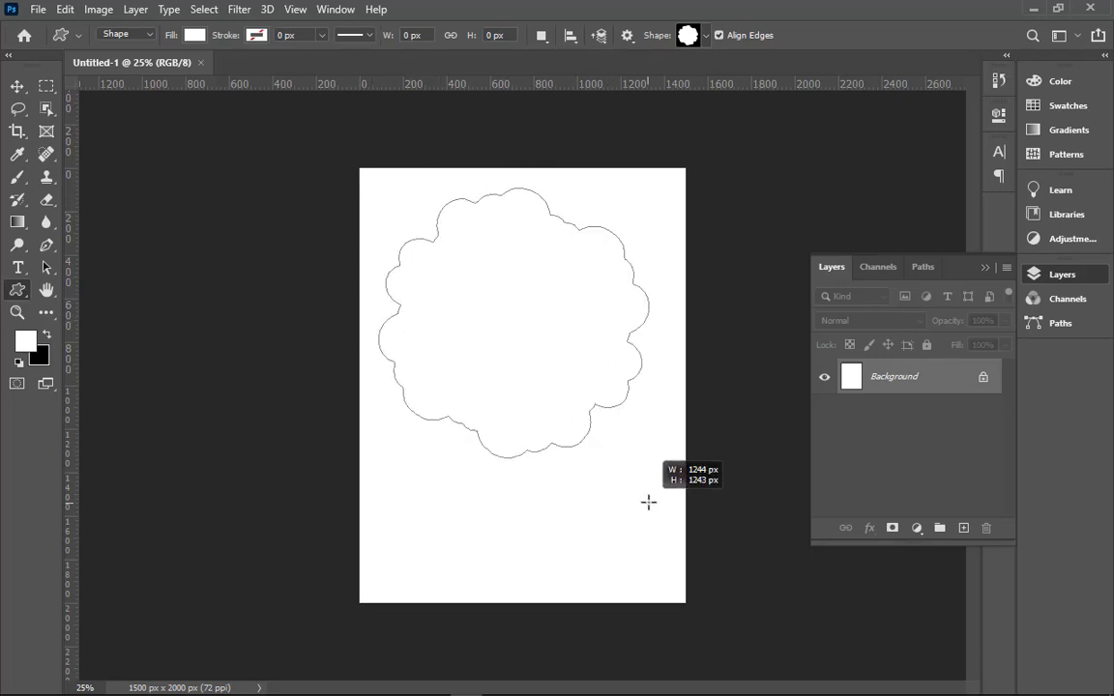
{"action": "key", "text": "alt"}
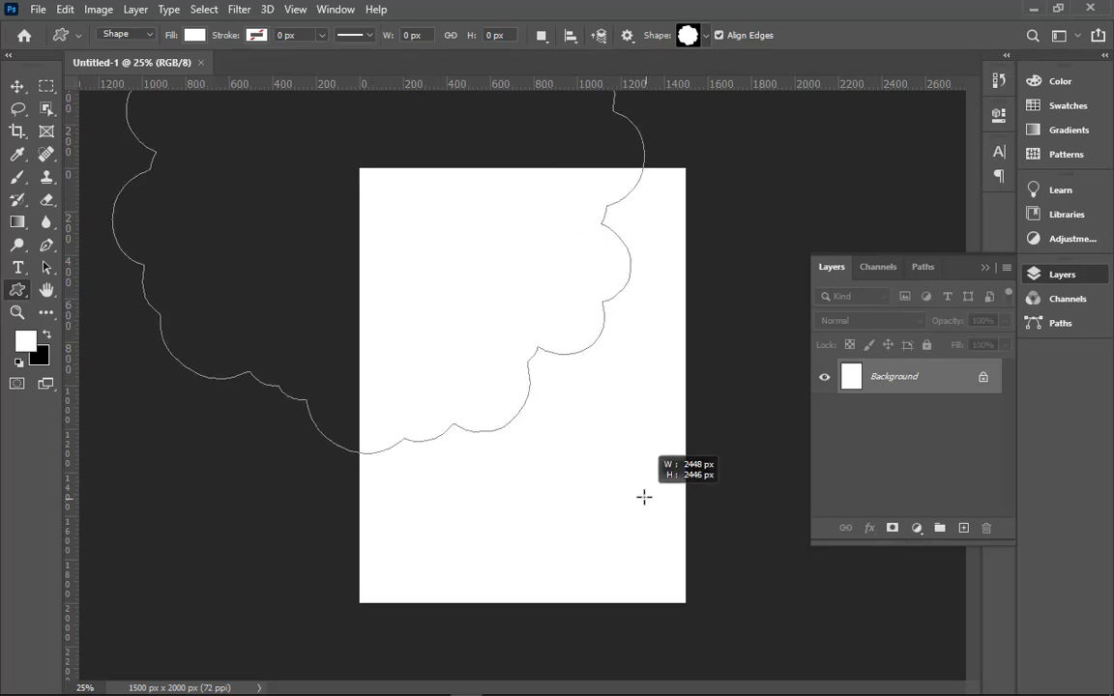
{"action": "left_click_drag", "start_coordinate": [648, 501], "coordinate": [644, 496]}
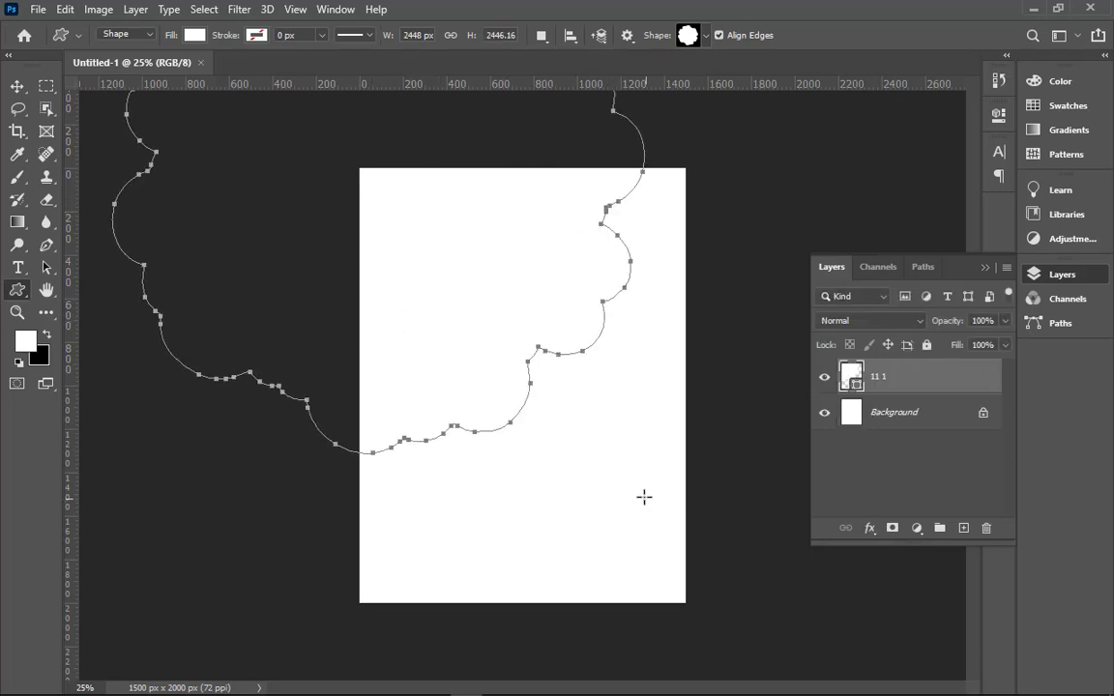
{"action": "double_click", "coordinate": [851, 376]}
{"action": "mouse_move", "coordinate": [734, 348]}
{"action": "left_mouse_down"}
{"action": "mouse_move", "coordinate": [841, 271]}
{"action": "mouse_move", "coordinate": [593, 542]}
{"action": "left_mouse_up"}
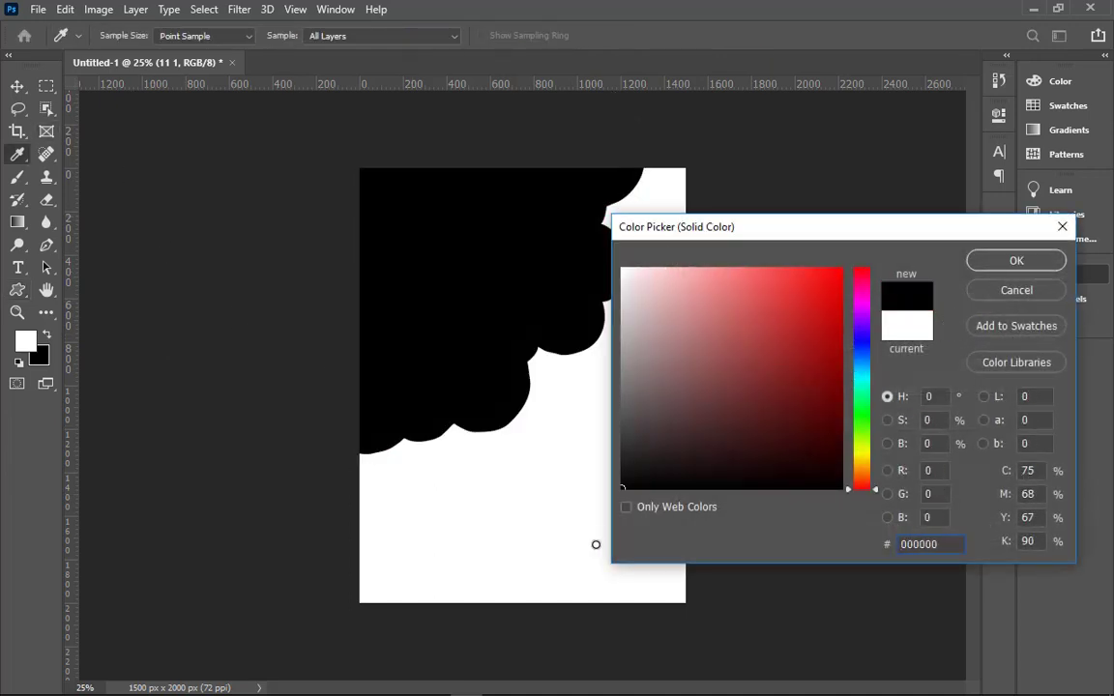
{"action": "left_click", "coordinate": [1022, 262]}
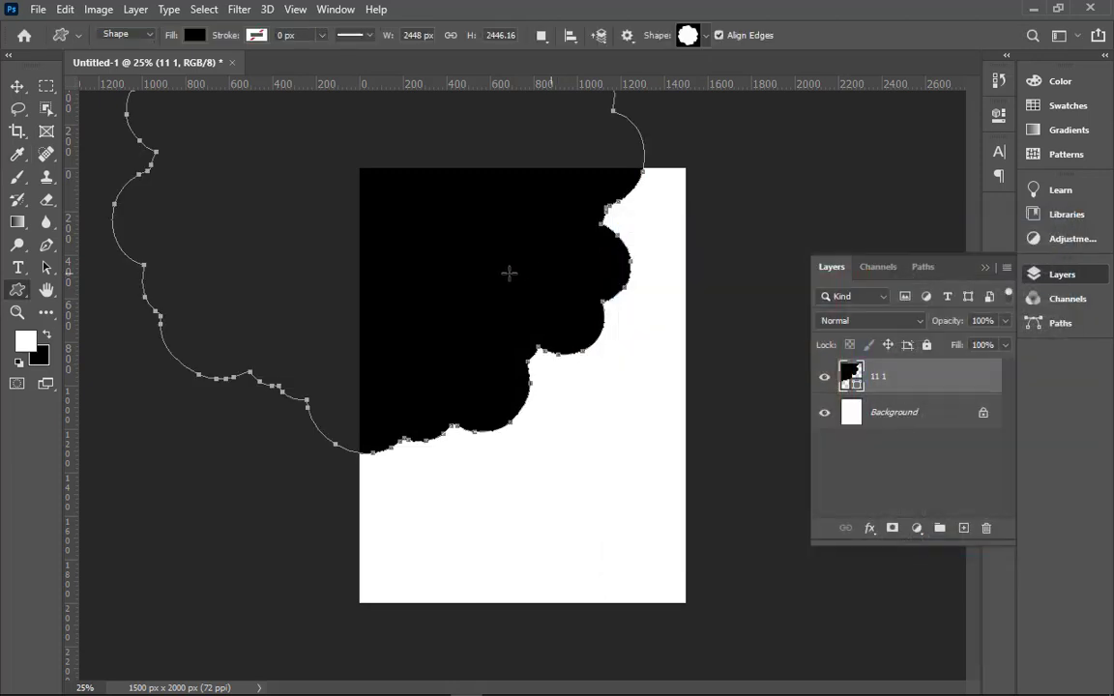
{"action": "left_click", "coordinate": [18, 85]}
- Move, rotate and rescale the black cloud to about 73%, then commit the transform
{"action": "left_click_drag", "start_coordinate": [495, 351], "coordinate": [563, 362]}
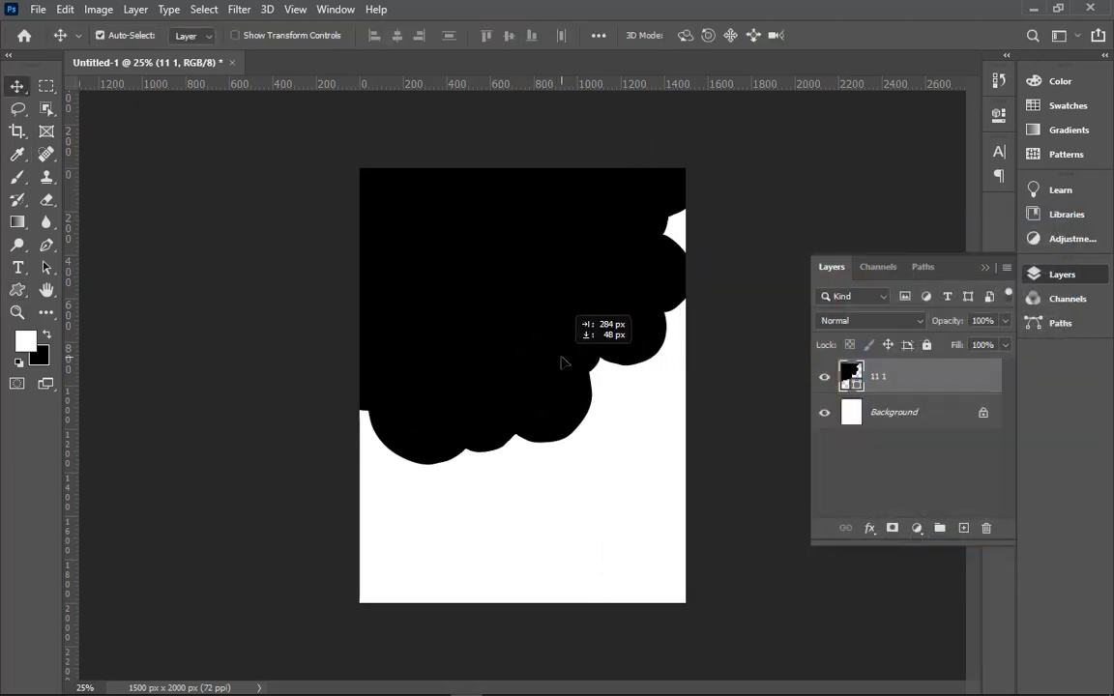
{"action": "key", "text": "ctrl+minus"}
{"action": "key", "text": "ctrl+minus"}
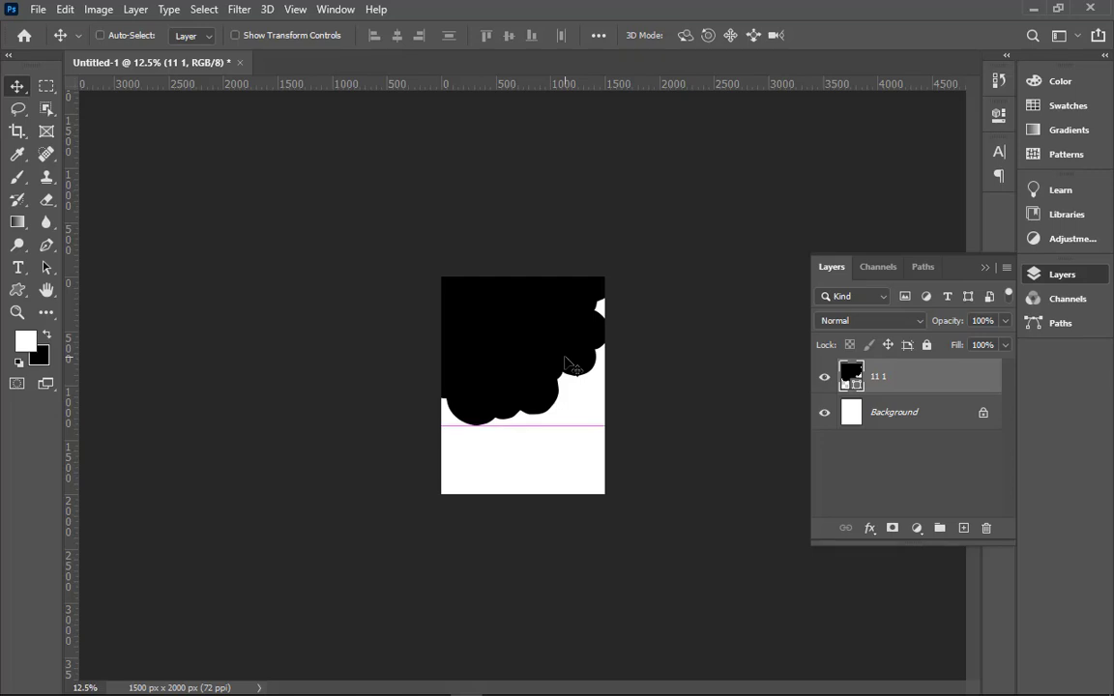
{"action": "key", "text": "ctrl+t"}
{"action": "left_click_drag", "start_coordinate": [785, 216], "coordinate": [715, 479]}
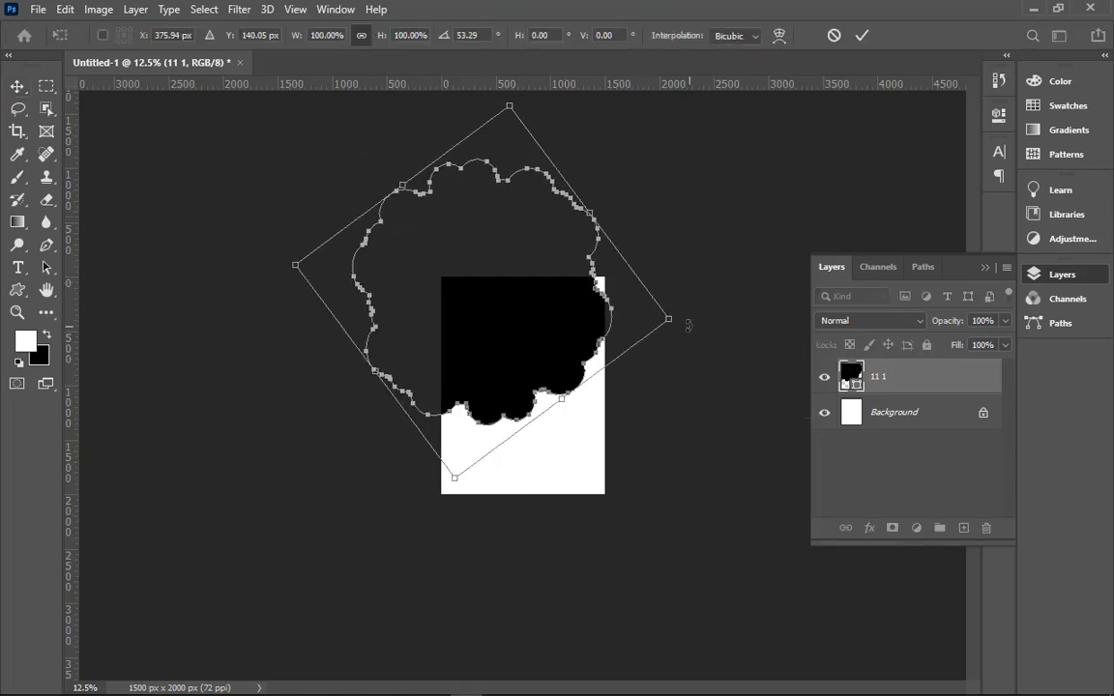
{"action": "left_click_drag", "start_coordinate": [672, 321], "coordinate": [683, 317]}
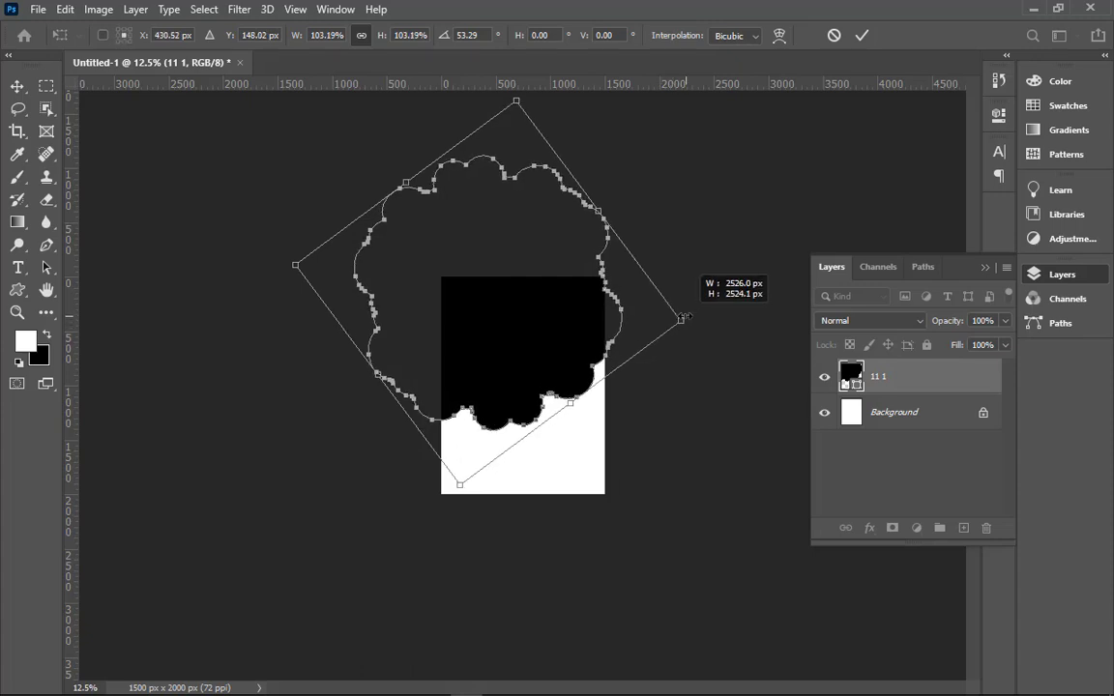
{"action": "left_click_drag", "start_coordinate": [537, 298], "coordinate": [555, 330]}
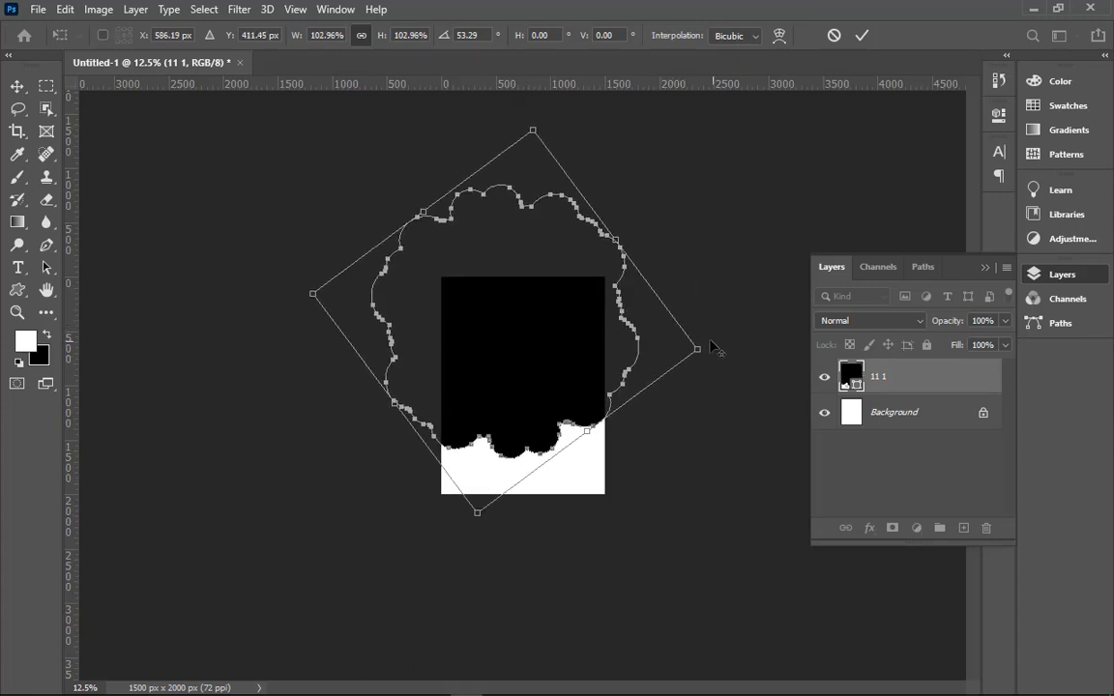
{"action": "left_click_drag", "start_coordinate": [702, 349], "coordinate": [642, 343]}
{"action": "mouse_move", "coordinate": [491, 349]}
{"action": "left_mouse_down"}
{"action": "mouse_move", "coordinate": [500, 354]}
{"action": "mouse_move", "coordinate": [491, 351]}
{"action": "left_mouse_up"}
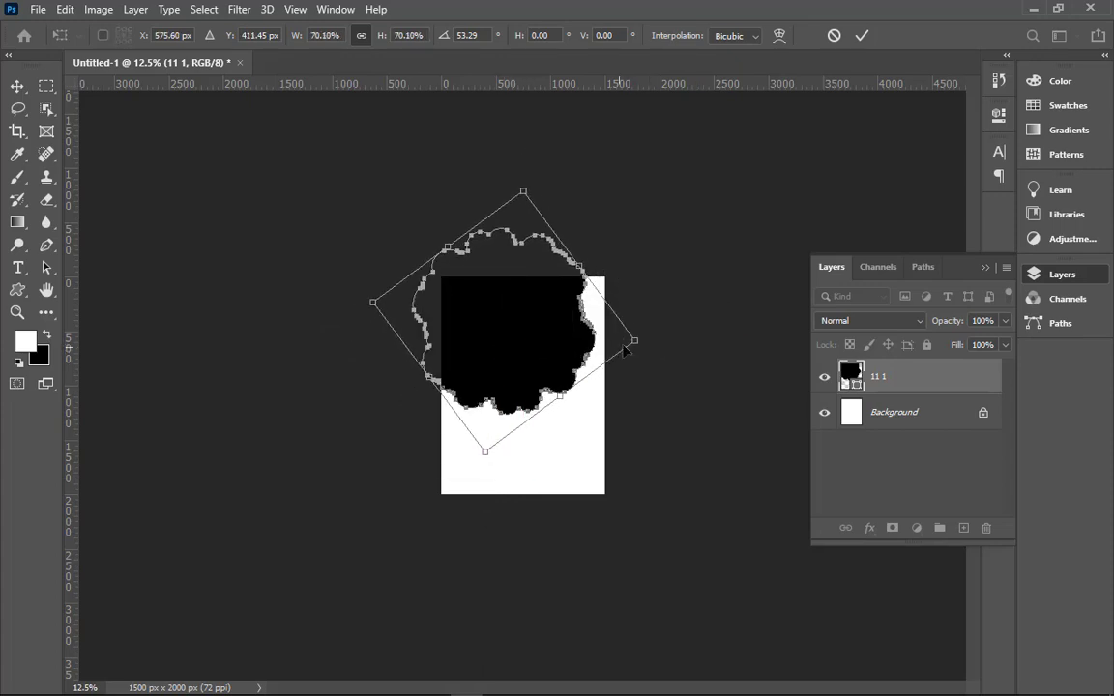
{"action": "left_click_drag", "start_coordinate": [635, 342], "coordinate": [637, 344]}
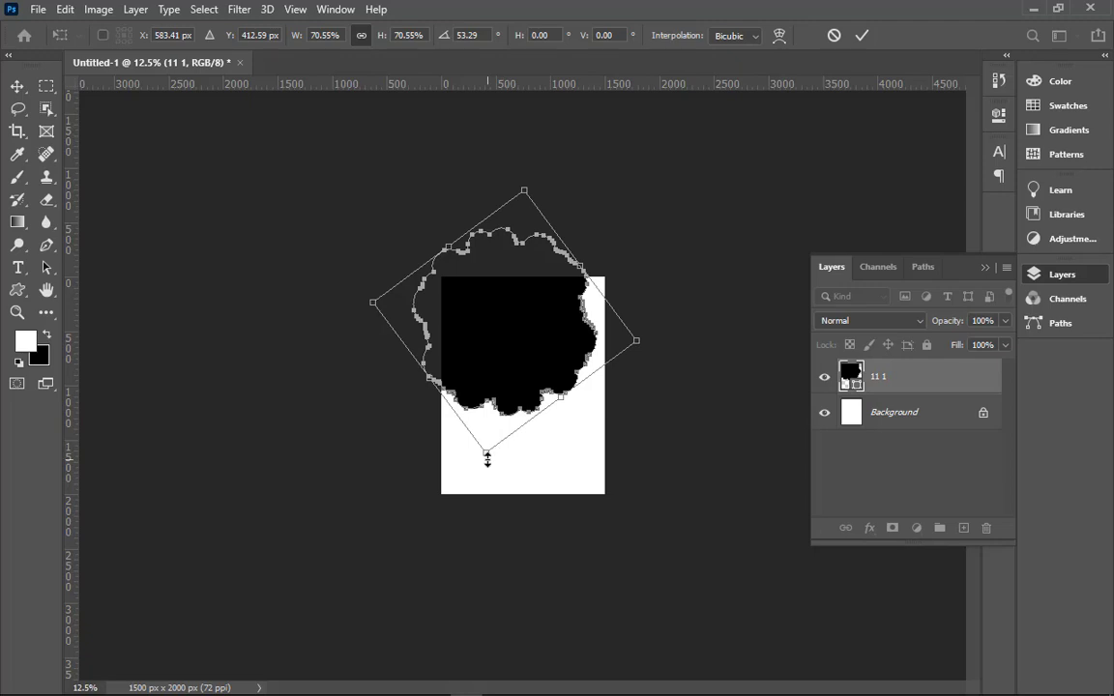
{"action": "left_click_drag", "start_coordinate": [486, 454], "coordinate": [488, 469]}
{"action": "left_click_drag", "start_coordinate": [514, 368], "coordinate": [539, 366]}
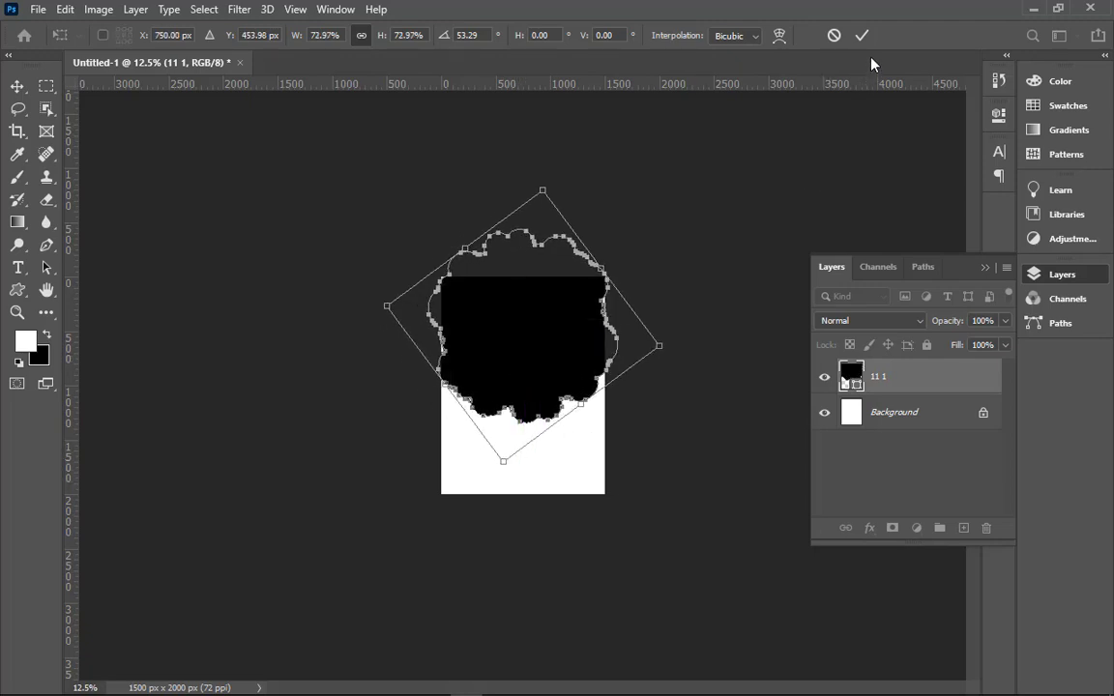
{"action": "key", "text": "Return"}
- Enlarge the cloud slightly about its centre so it spreads past both page edges
{"action": "left_click_drag", "start_coordinate": [443, 277], "coordinate": [622, 473]}
{"action": "key", "text": "ctrl+minus"}
{"action": "key", "text": "ctrl+minus"}
{"action": "key", "text": "ctrl+minus"}
{"action": "key", "text": "ctrl+t"}
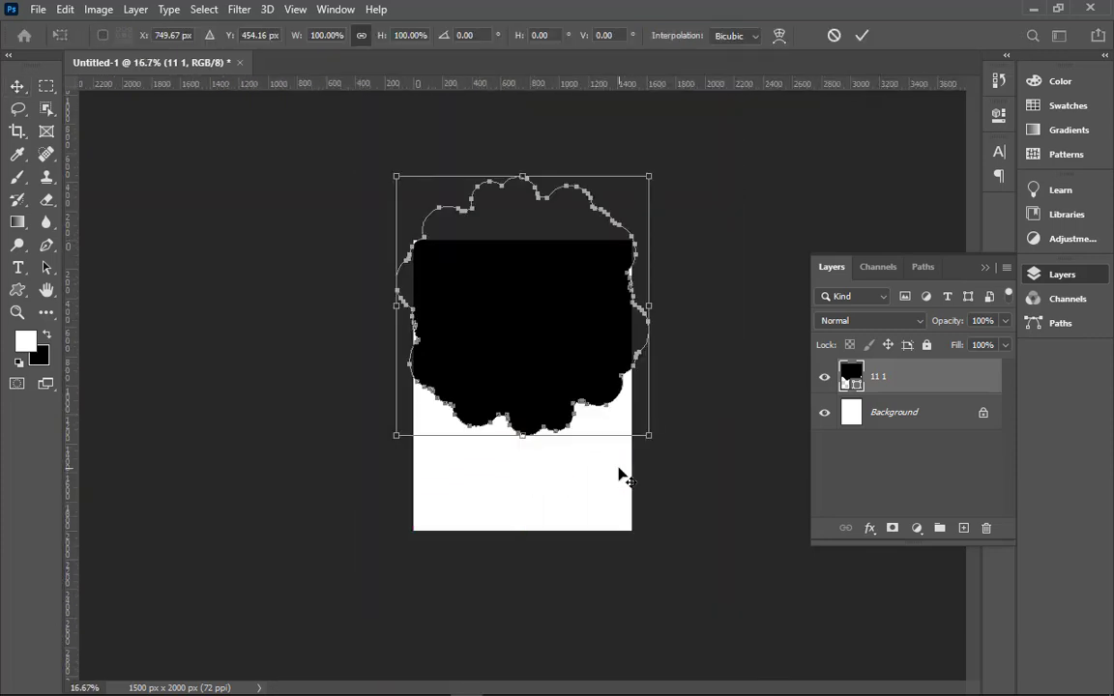
{"action": "left_click_drag", "start_coordinate": [649, 170], "coordinate": [657, 165]}
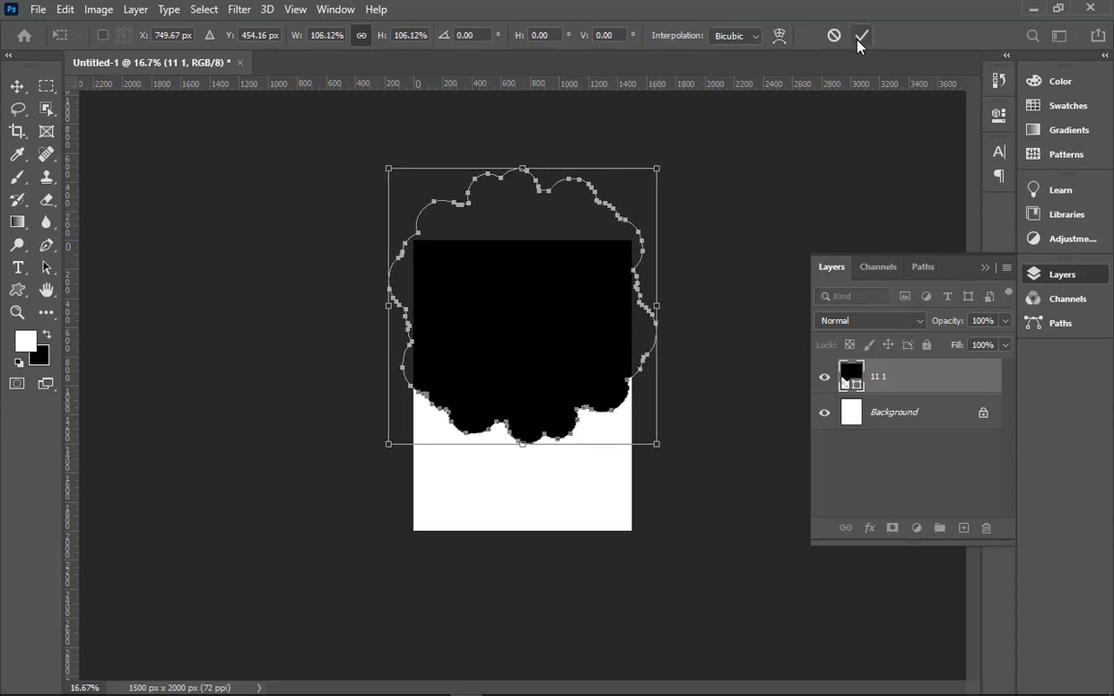
{"action": "key", "text": "Return"}
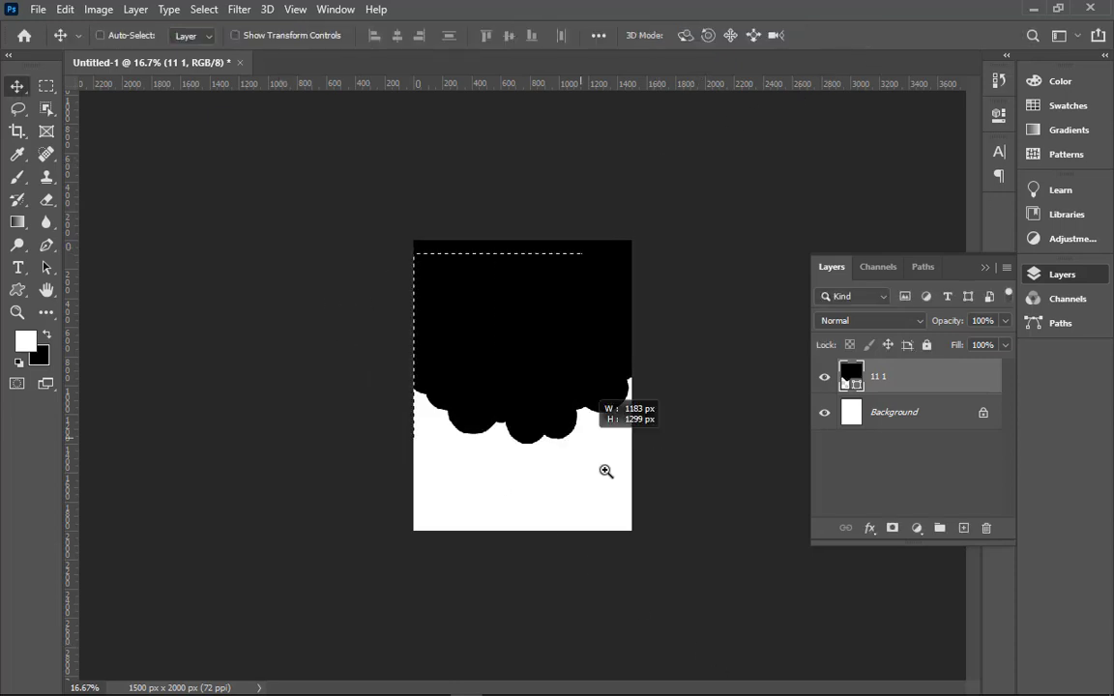
{"action": "left_click_drag", "start_coordinate": [414, 249], "coordinate": [602, 470]}
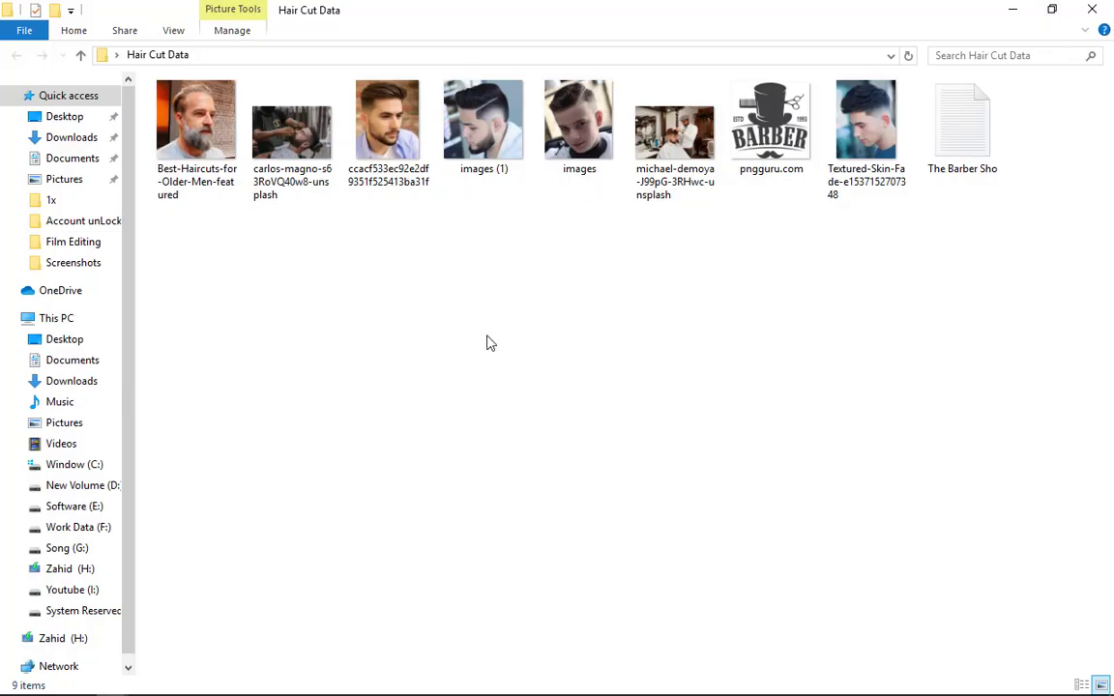
- Drag the carlos-magno beard-trimming photo from Hair Cut Data onto Photoshop's canvas
{"action": "left_click", "coordinate": [305, 151]}
{"action": "mouse_move", "coordinate": [305, 152]}
{"action": "left_mouse_down"}
{"action": "mouse_move", "coordinate": [732, 688]}
{"action": "mouse_move", "coordinate": [539, 689]}
{"action": "left_mouse_up"}
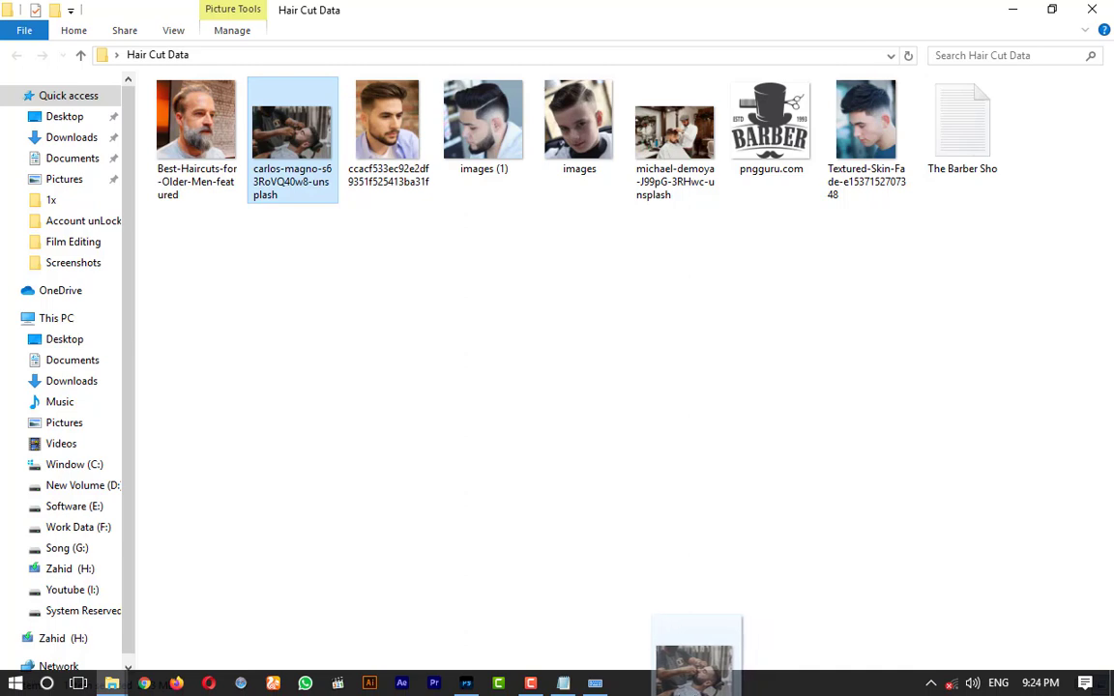
{"action": "left_click_drag", "start_coordinate": [491, 684], "coordinate": [489, 304]}
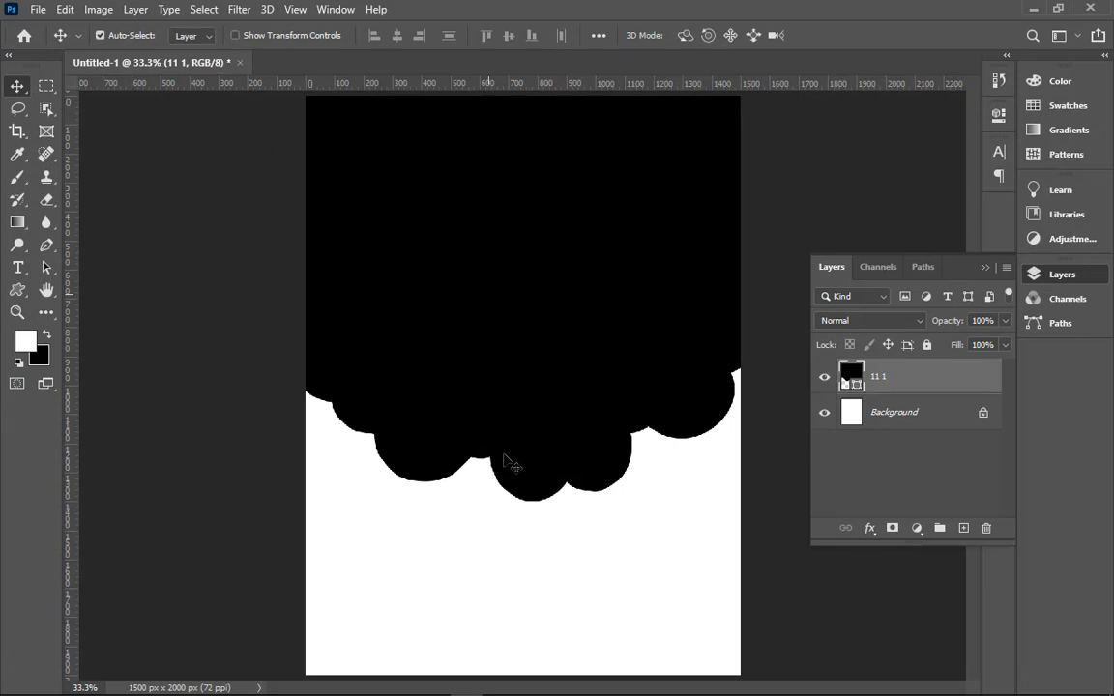
- Enlarge the beard-trimming photo, flip it horizontally, centre it on the upper page and commit
{"action": "left_click_drag", "start_coordinate": [503, 456], "coordinate": [519, 459]}
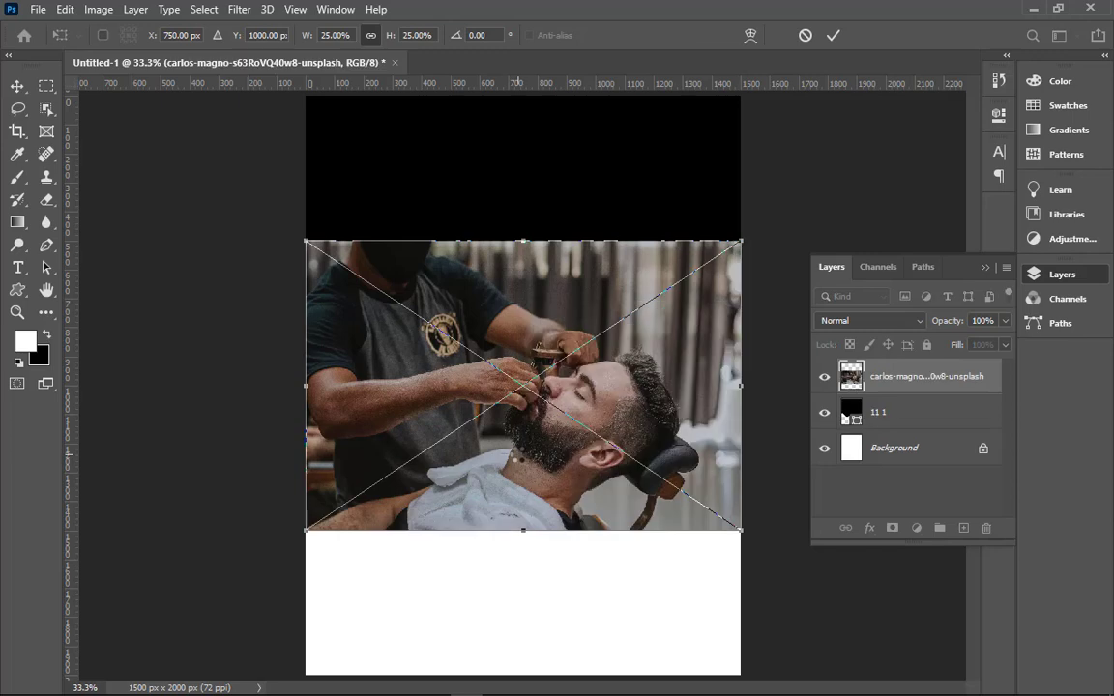
{"action": "key", "text": "ctrl+minus"}
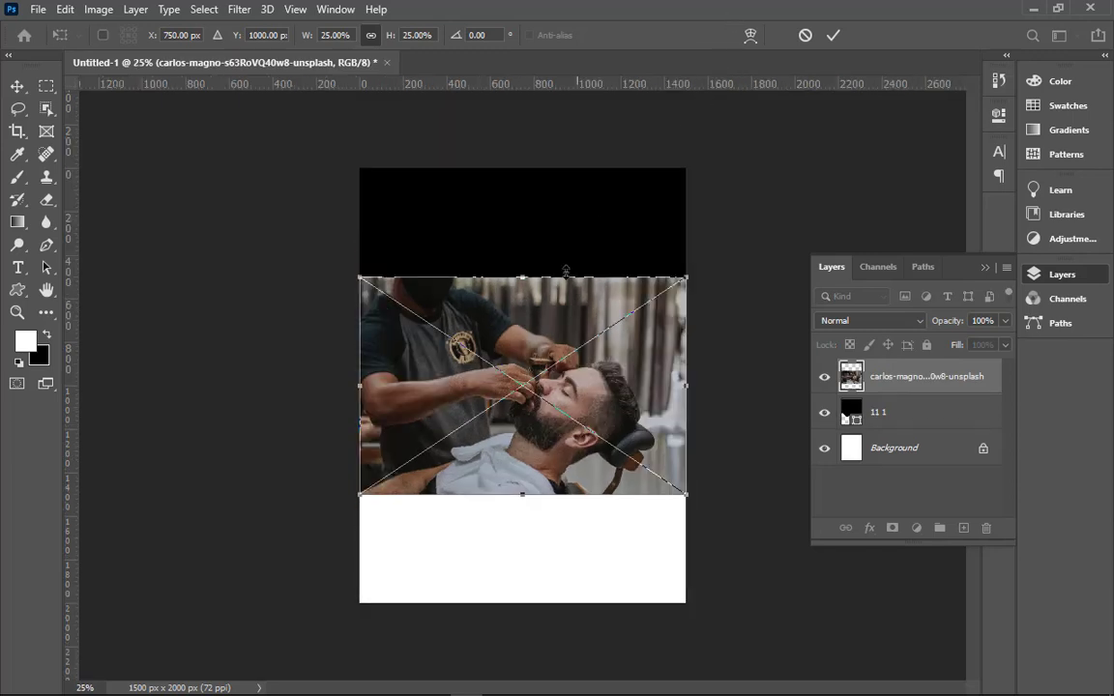
{"action": "mouse_move", "coordinate": [549, 318]}
{"action": "left_mouse_down"}
{"action": "mouse_move", "coordinate": [539, 197]}
{"action": "mouse_move", "coordinate": [549, 197]}
{"action": "left_mouse_up"}
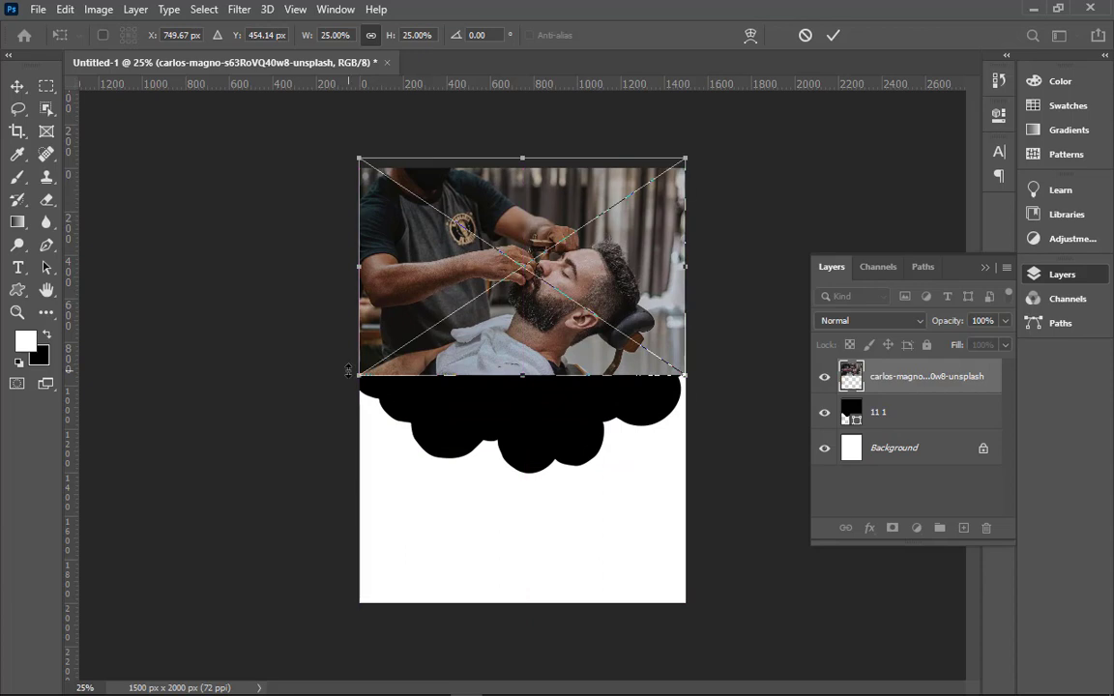
{"action": "mouse_move", "coordinate": [351, 377]}
{"action": "left_mouse_down"}
{"action": "mouse_move", "coordinate": [280, 506]}
{"action": "mouse_move", "coordinate": [277, 569]}
{"action": "left_mouse_up"}
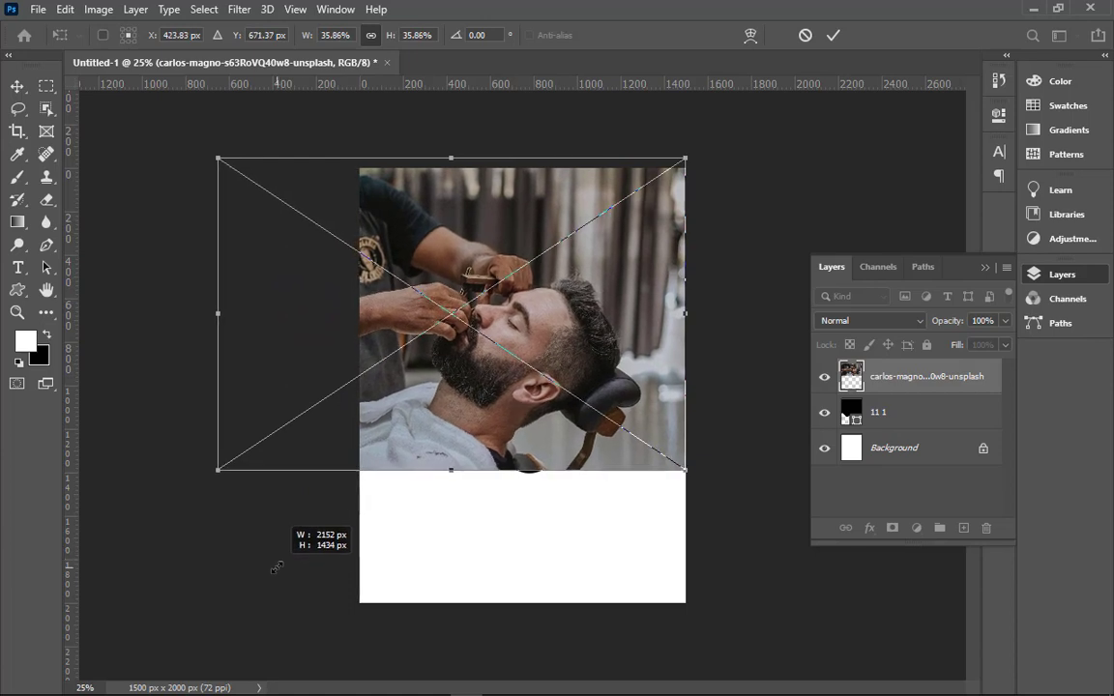
{"action": "left_click_drag", "start_coordinate": [513, 411], "coordinate": [513, 422]}
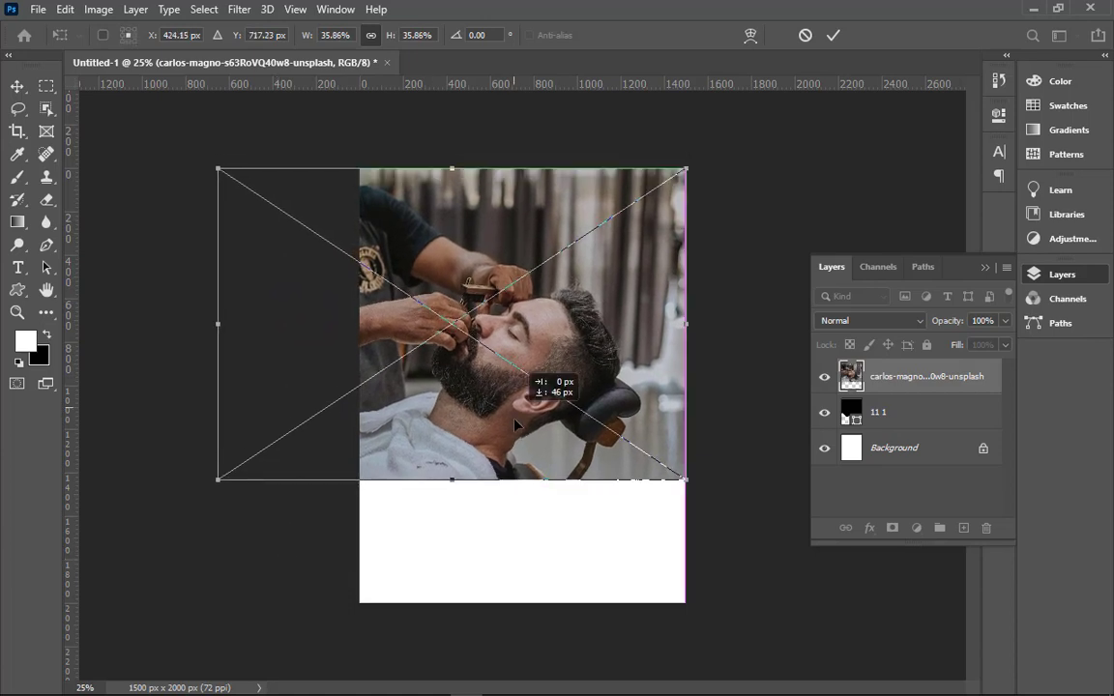
{"action": "right_click", "coordinate": [476, 435]}
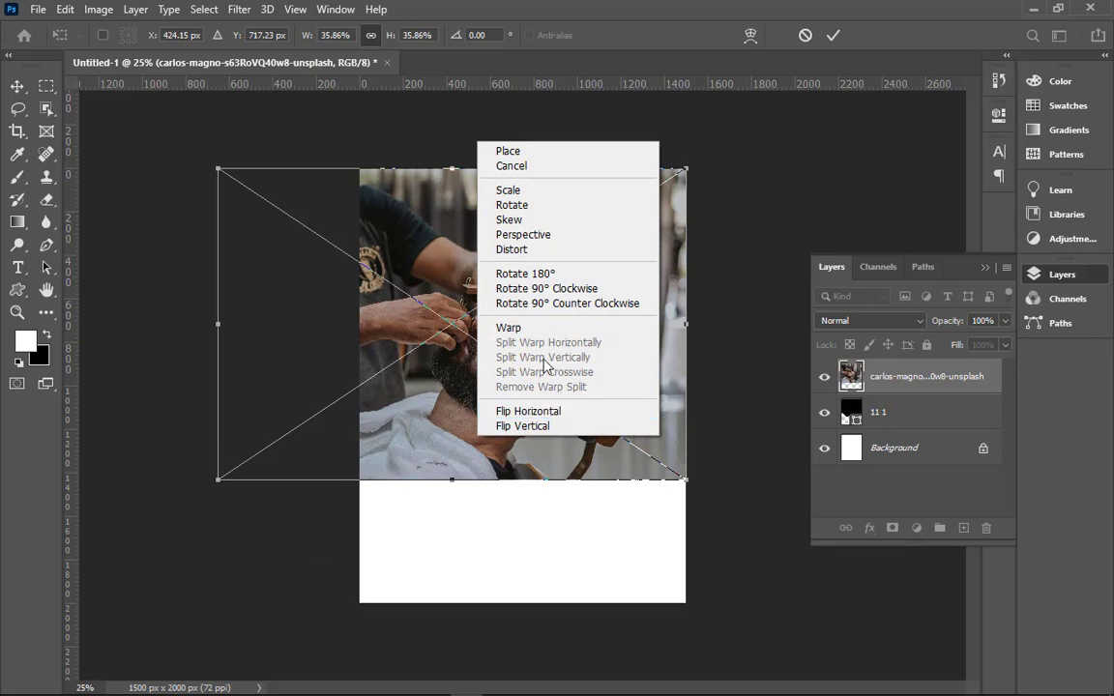
{"action": "left_click", "coordinate": [528, 411]}
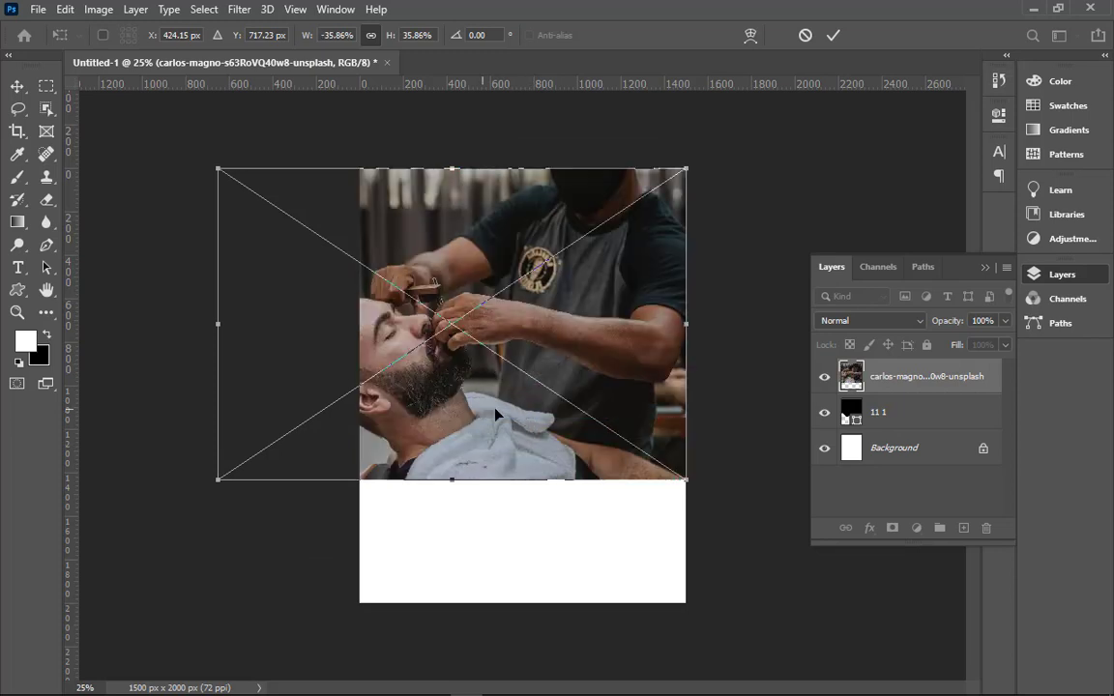
{"action": "left_click_drag", "start_coordinate": [495, 413], "coordinate": [552, 413]}
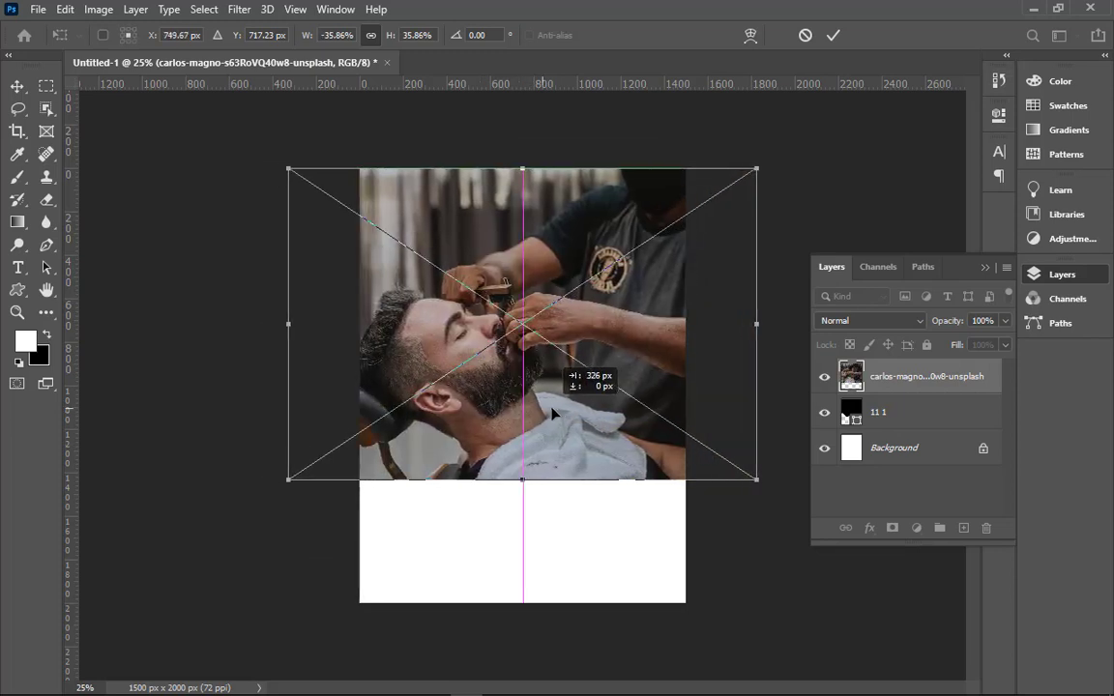
{"action": "left_click_drag", "start_coordinate": [553, 414], "coordinate": [555, 414]}
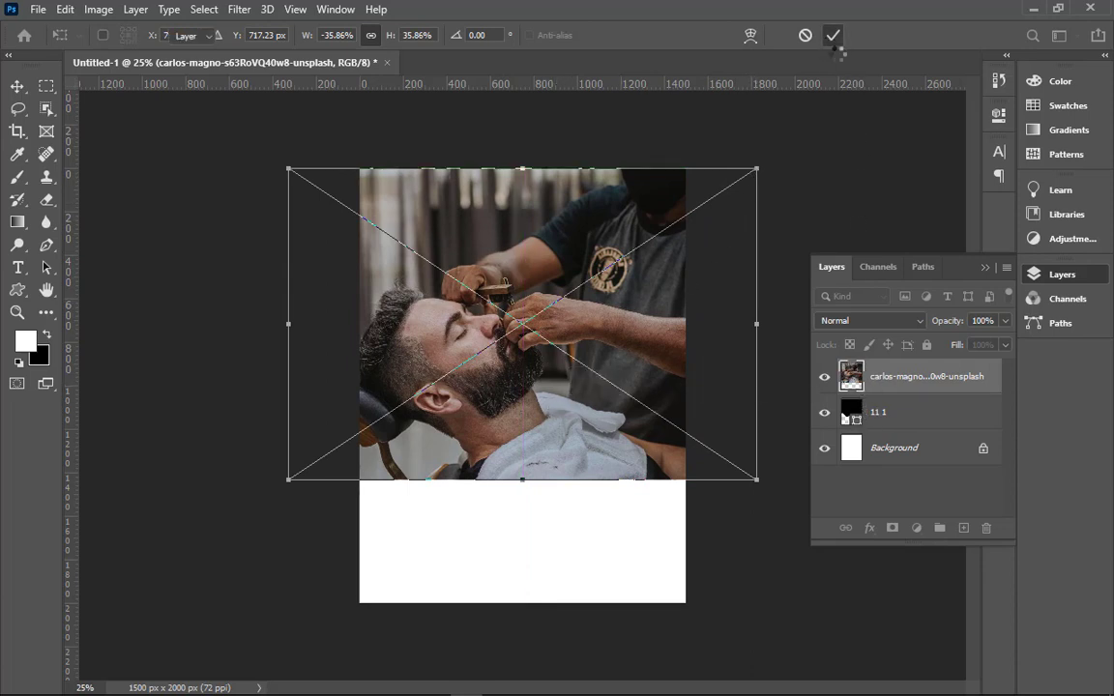
{"action": "left_click", "coordinate": [833, 34]}
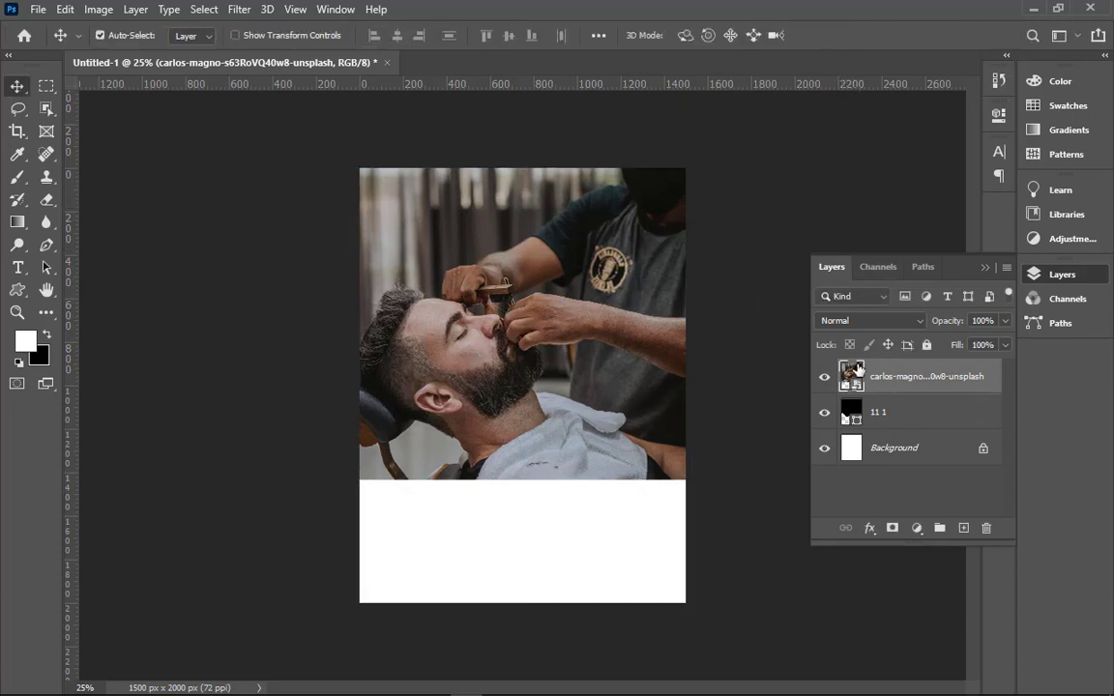
- Clip the barber photo to cloud layer 11 1 and shift it slightly upward inside it
{"action": "left_click", "coordinate": [856, 392], "text": "alt"}
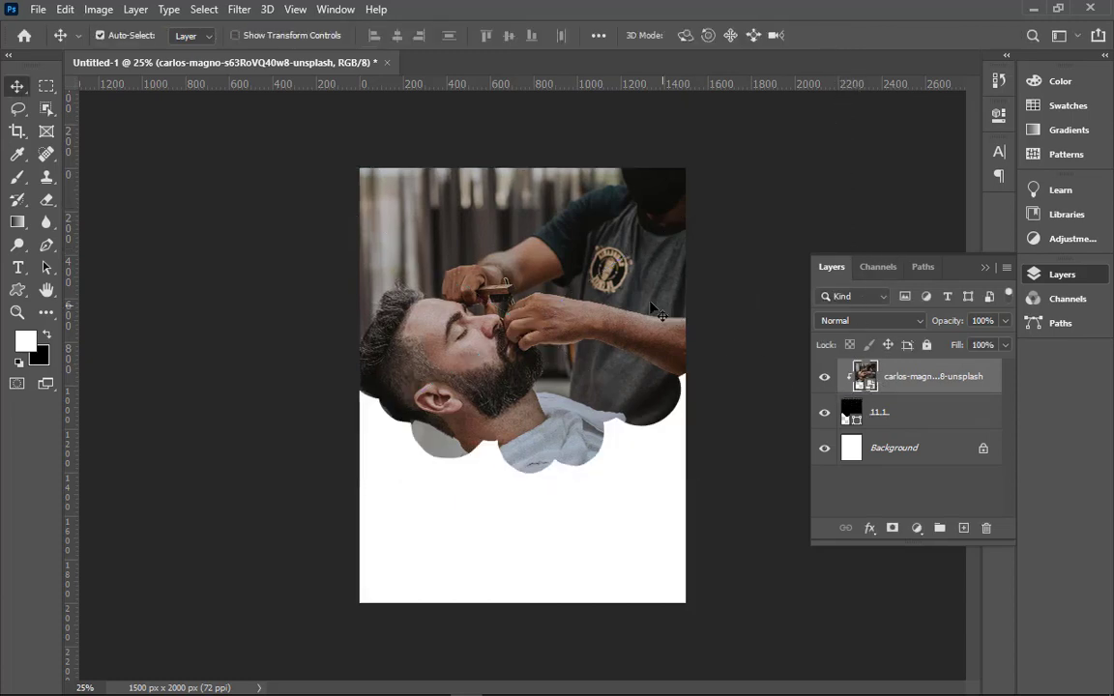
{"action": "mouse_move", "coordinate": [577, 297]}
{"action": "left_mouse_down"}
{"action": "mouse_move", "coordinate": [564, 256]}
{"action": "mouse_move", "coordinate": [572, 294]}
{"action": "left_mouse_up"}
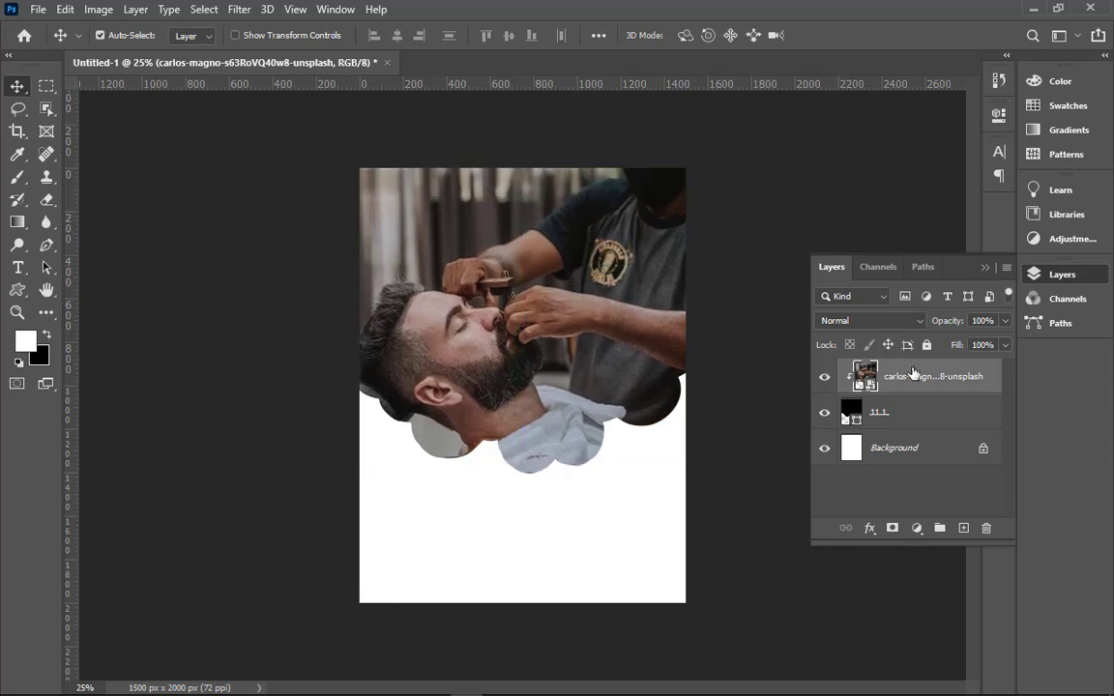
{"action": "key", "text": "ctrl+minus"}
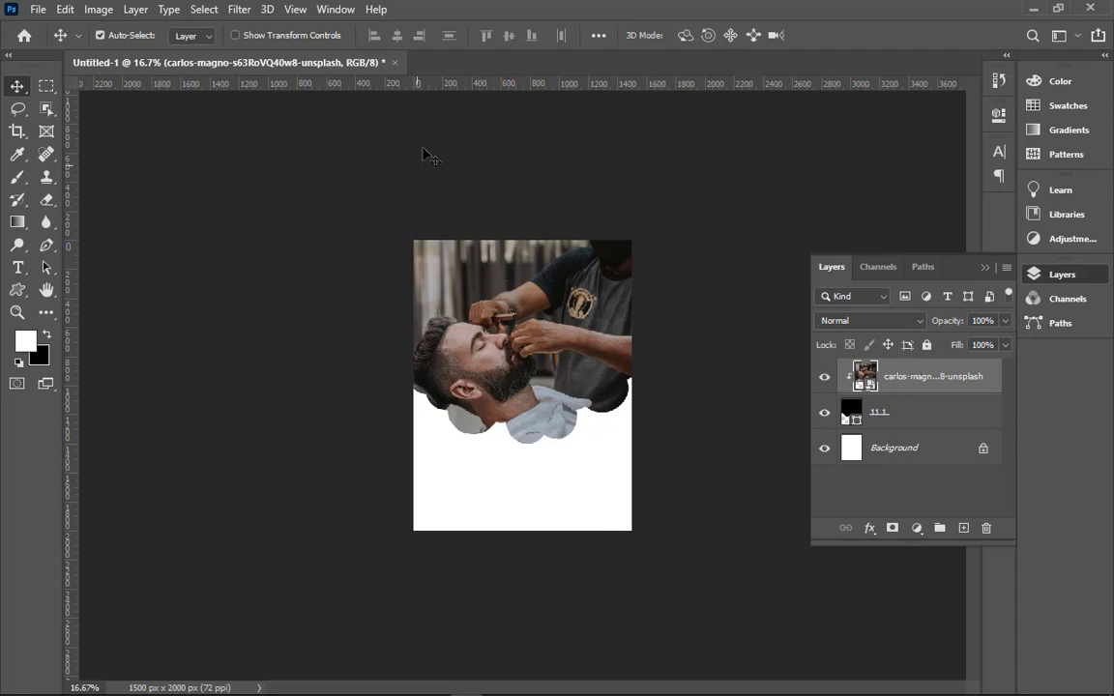
- Apply a strong Gaussian Blur smart filter to the cloud-framed barber photo
{"action": "left_click", "coordinate": [239, 9]}
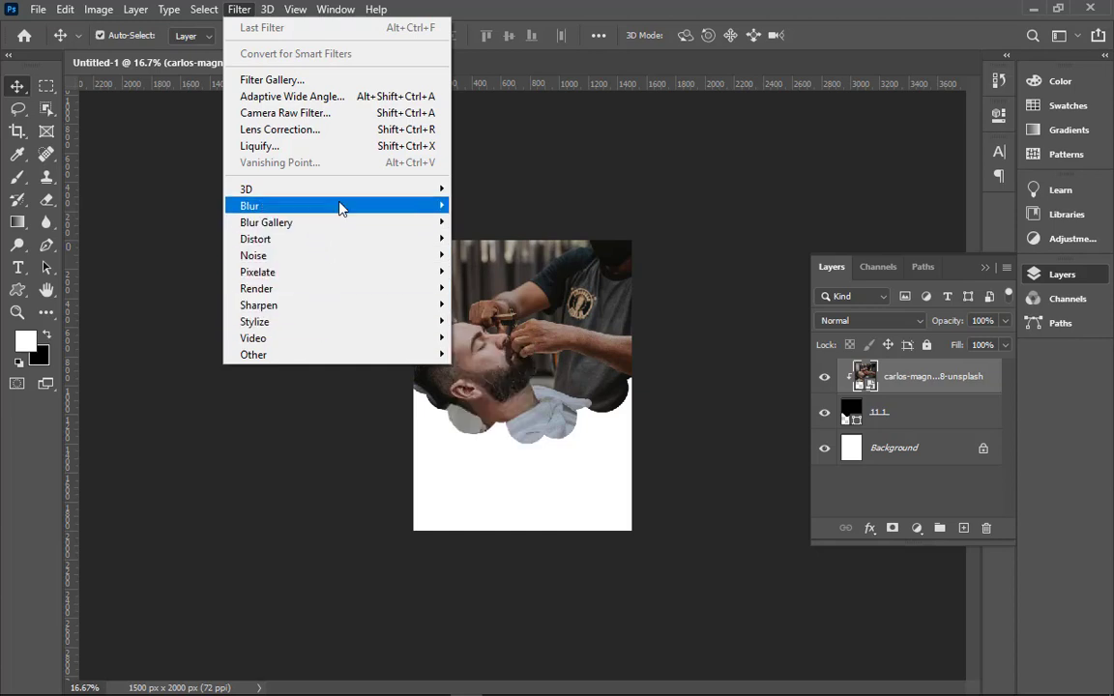
{"action": "mouse_move", "coordinate": [290, 206]}
{"action": "left_click", "coordinate": [495, 271]}
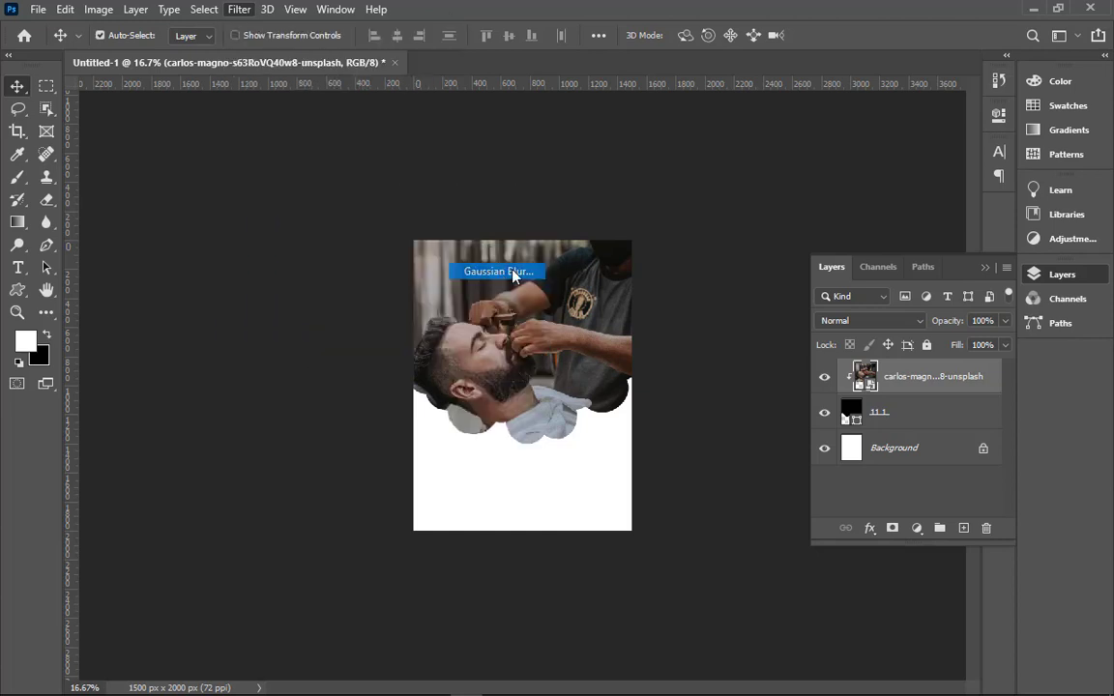
{"action": "left_click_drag", "start_coordinate": [527, 130], "coordinate": [682, 150]}
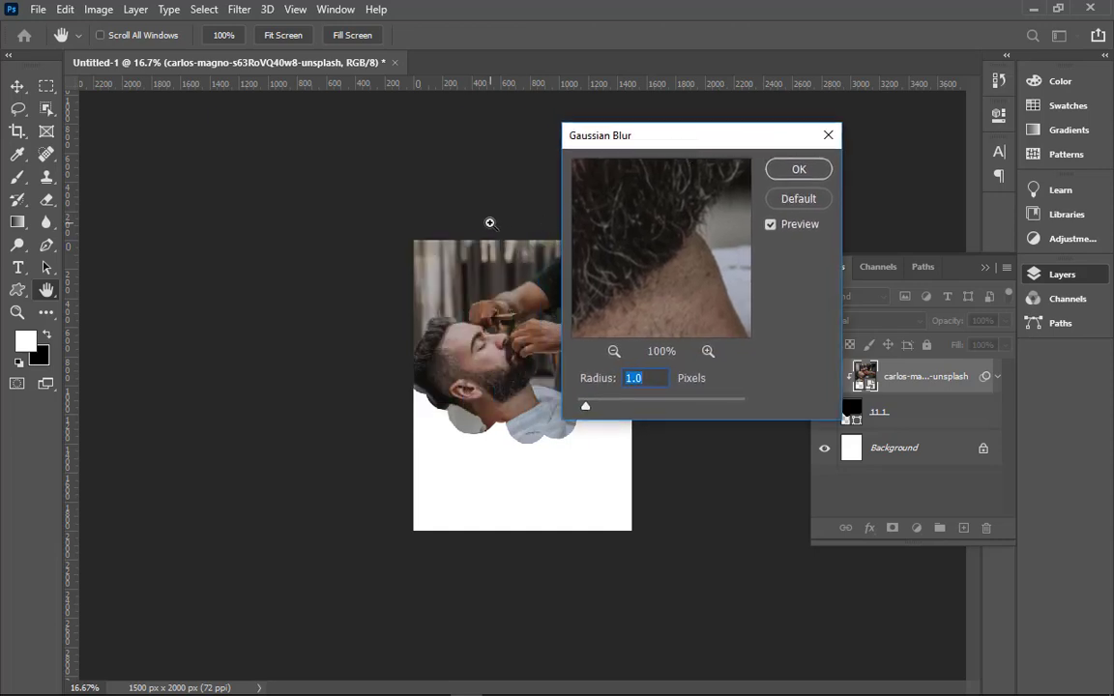
{"action": "left_click_drag", "start_coordinate": [413, 240], "coordinate": [721, 443]}
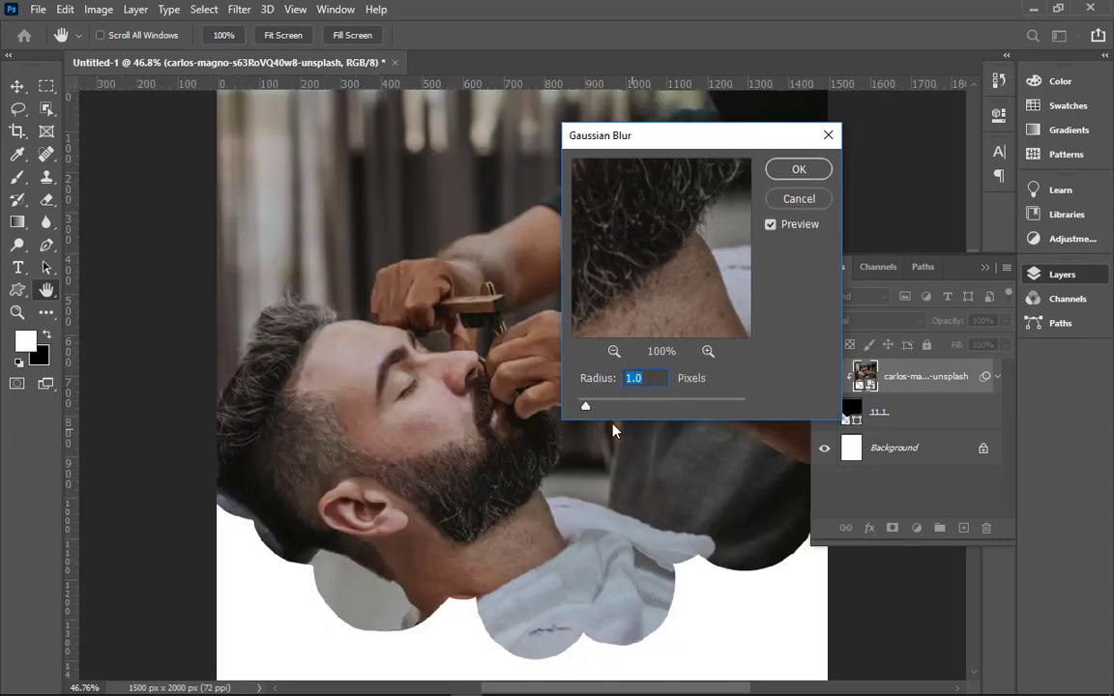
{"action": "left_click_drag", "start_coordinate": [657, 410], "coordinate": [686, 407]}
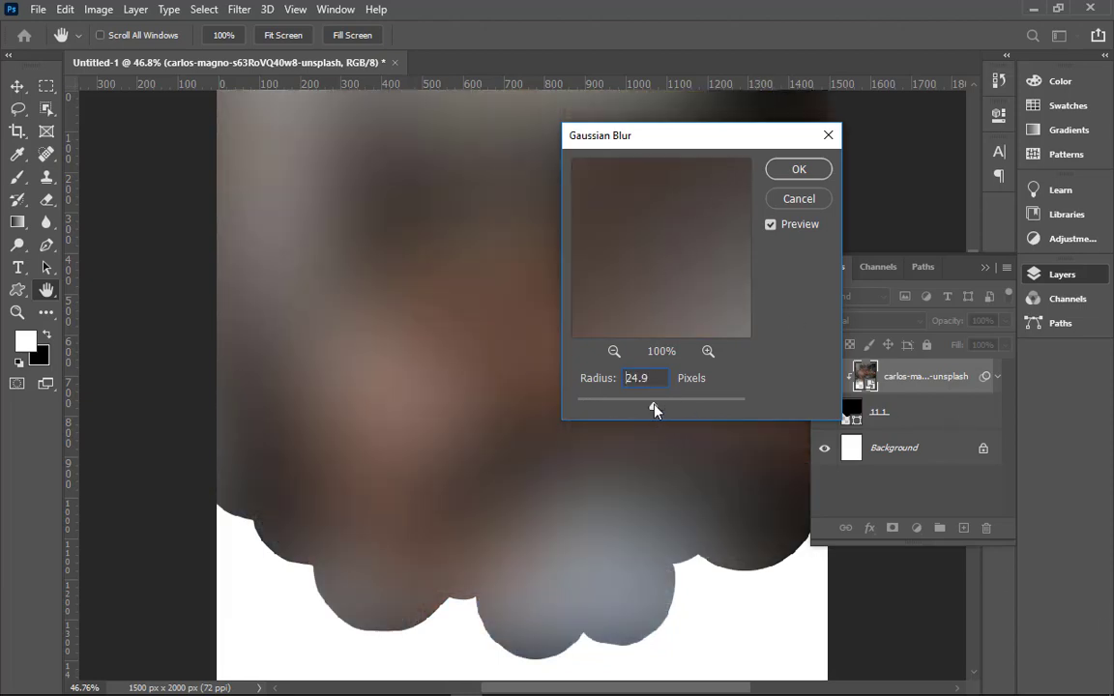
{"action": "left_click_drag", "start_coordinate": [654, 405], "coordinate": [656, 399]}
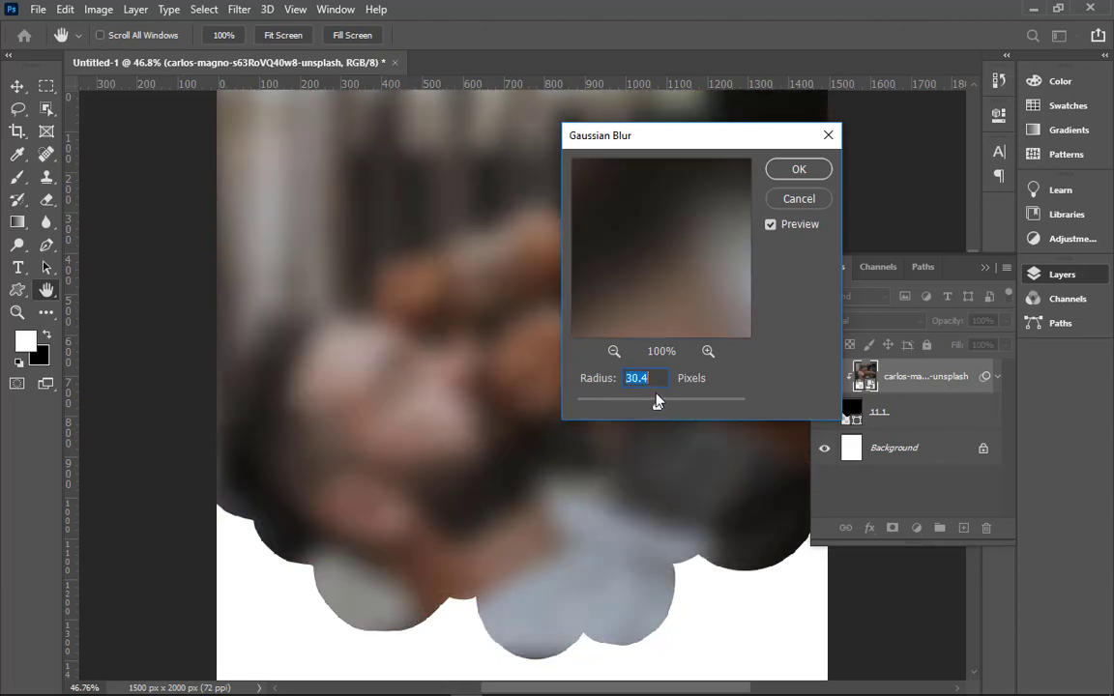
{"action": "type", "text": "3"}
{"action": "left_click", "coordinate": [779, 178]}
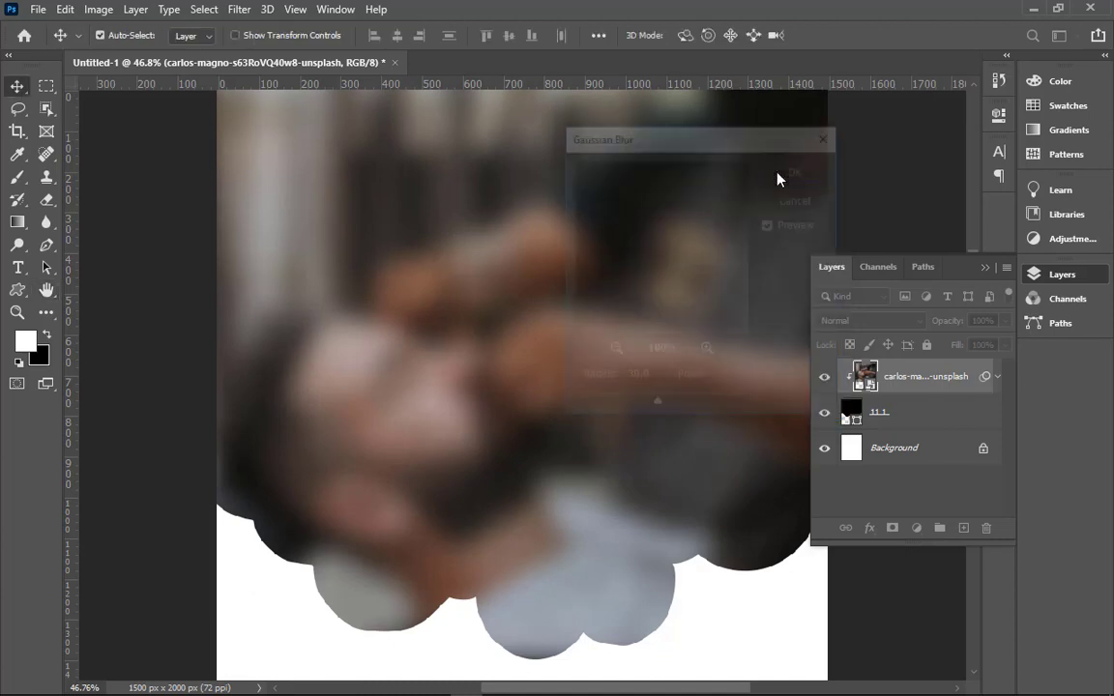
{"action": "key", "text": "ctrl+minus"}
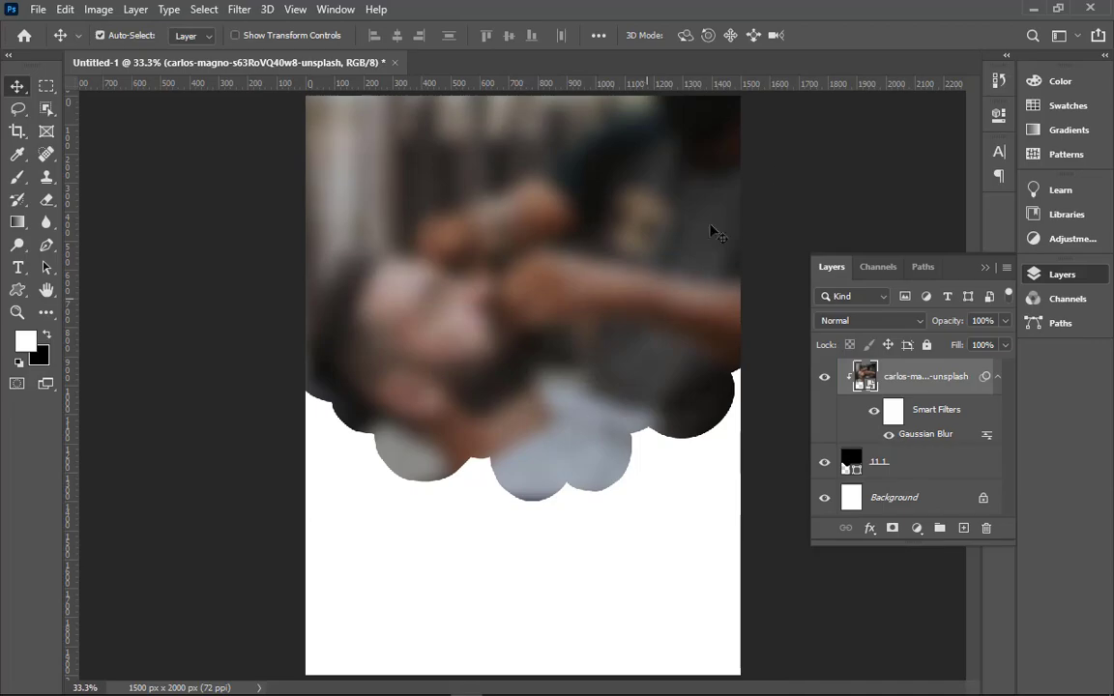
- Drag in the michael-demoya barbershop photo and scale it to about 42% at the poster's top
{"action": "left_click", "coordinate": [1032, 9]}
{"action": "mouse_move", "coordinate": [658, 198]}
{"action": "left_mouse_down"}
{"action": "mouse_move", "coordinate": [795, 496]}
{"action": "mouse_move", "coordinate": [482, 690]}
{"action": "mouse_move", "coordinate": [482, 292]}
{"action": "mouse_move", "coordinate": [443, 170]}
{"action": "left_mouse_up"}
{"action": "key", "text": "ctrl+minus"}
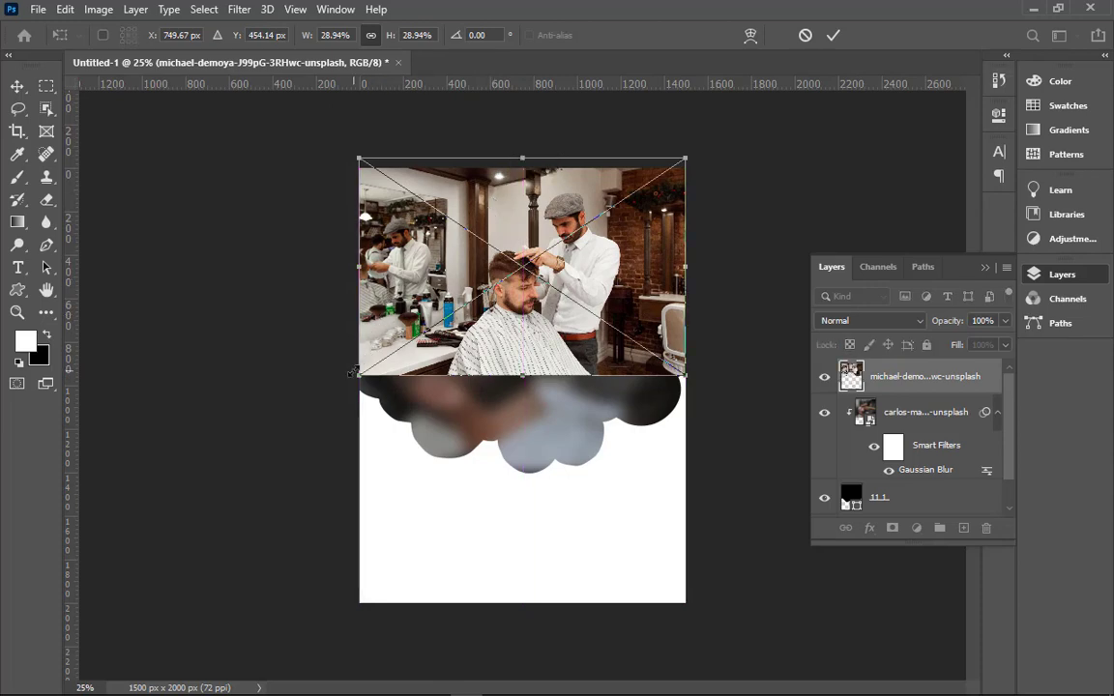
{"action": "left_click_drag", "start_coordinate": [354, 372], "coordinate": [257, 499]}
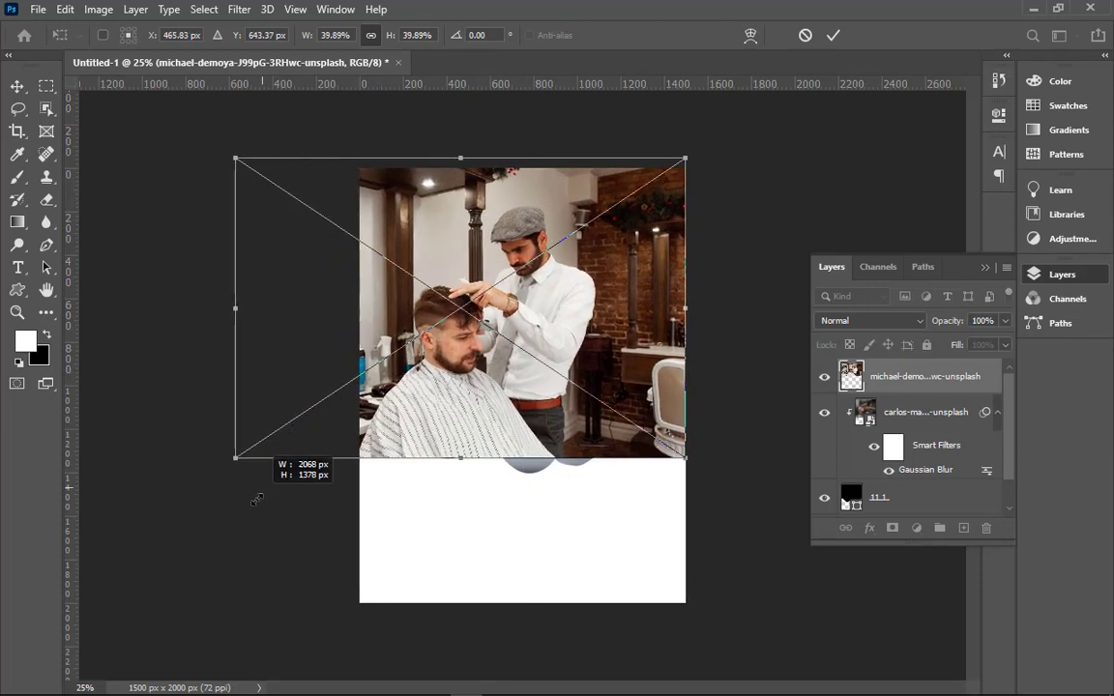
{"action": "left_click_drag", "start_coordinate": [257, 498], "coordinate": [248, 519]}
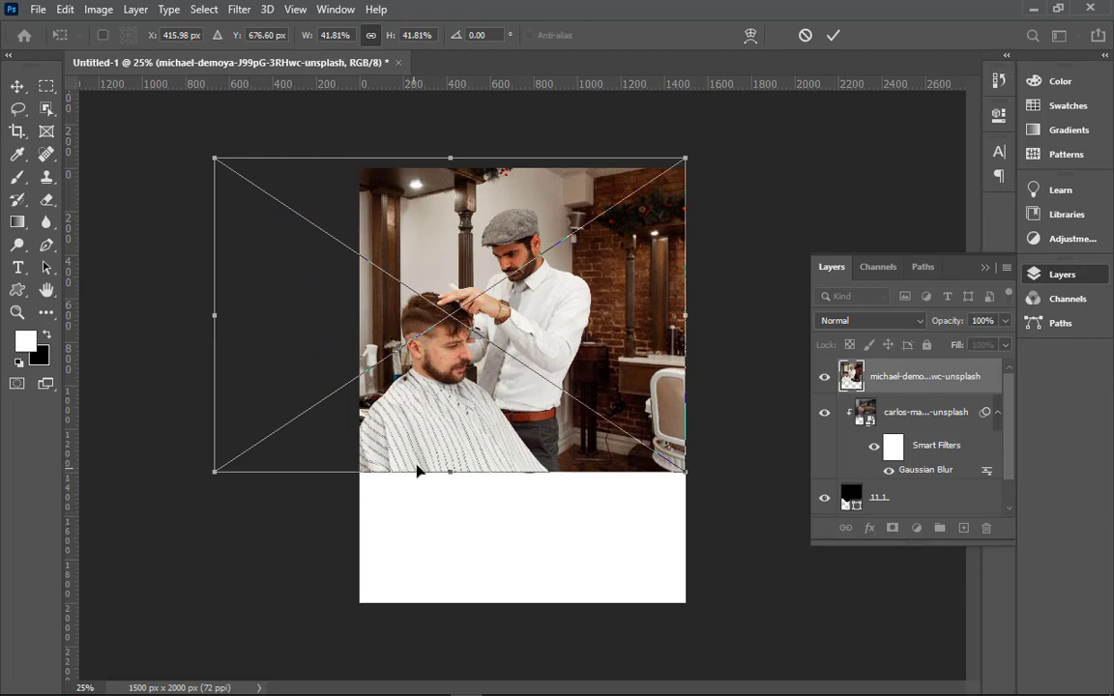
{"action": "mouse_move", "coordinate": [418, 471]}
{"action": "left_mouse_down"}
{"action": "mouse_move", "coordinate": [488, 446]}
{"action": "mouse_move", "coordinate": [500, 467]}
{"action": "mouse_move", "coordinate": [514, 465]}
{"action": "left_mouse_up"}
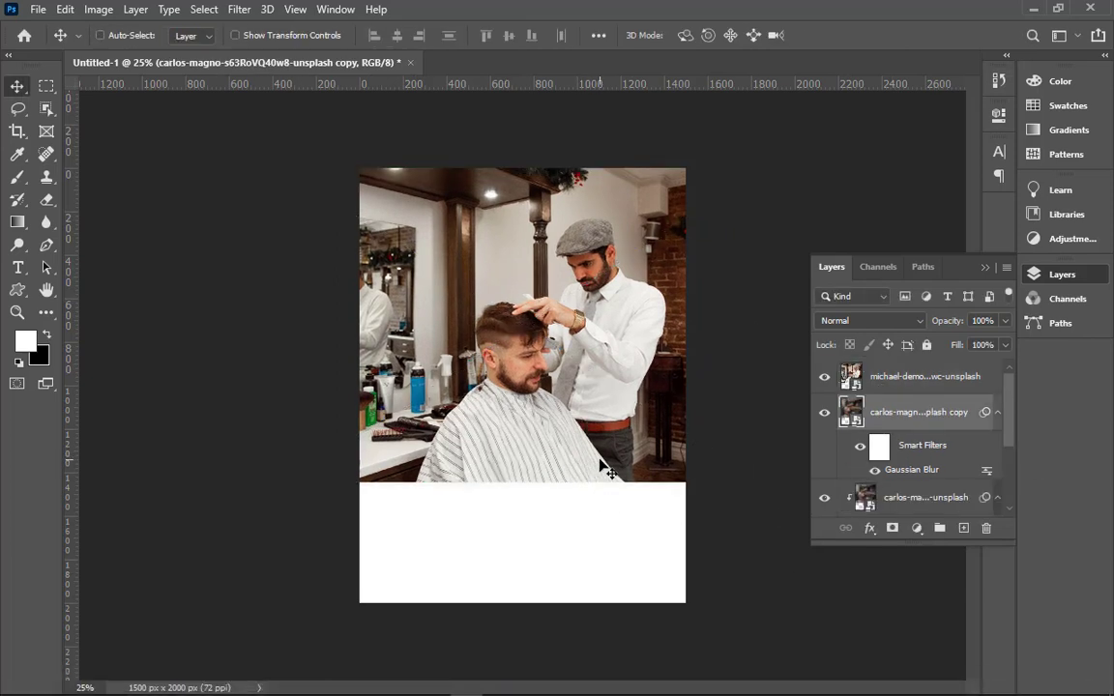
{"action": "left_click", "coordinate": [921, 391]}
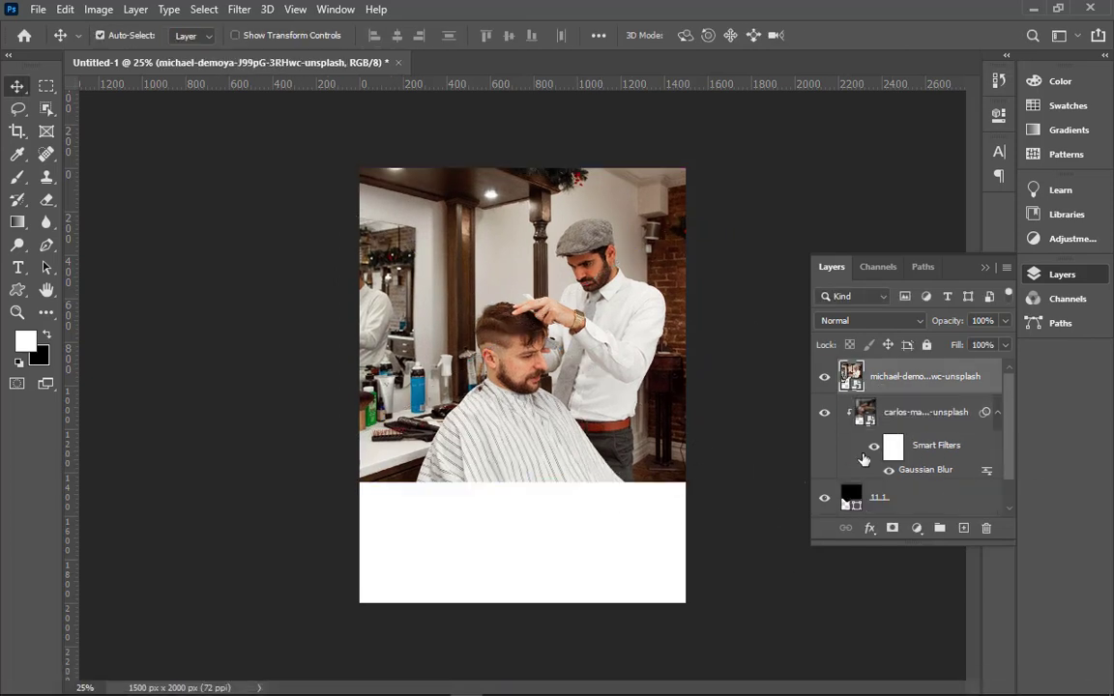
{"action": "left_click_drag", "start_coordinate": [921, 391], "coordinate": [901, 479]}
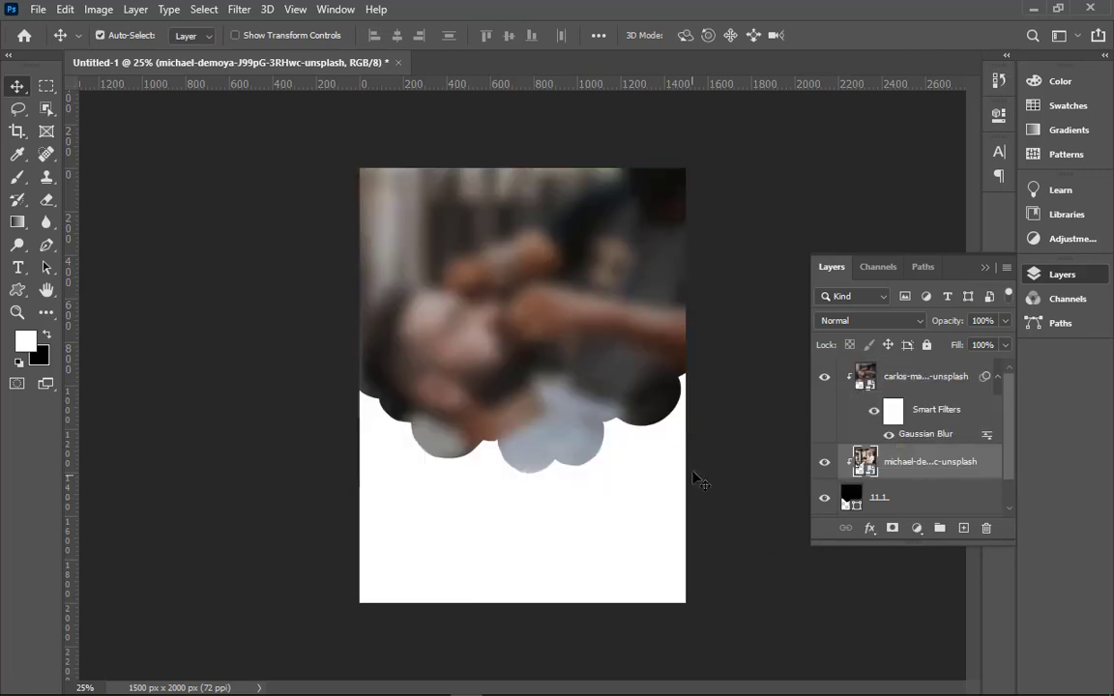
{"action": "left_click_drag", "start_coordinate": [879, 377], "coordinate": [886, 480]}
{"action": "key", "text": "ctrl+minus"}
{"action": "mouse_move", "coordinate": [474, 359]}
{"action": "left_mouse_down"}
{"action": "mouse_move", "coordinate": [533, 397]}
{"action": "mouse_move", "coordinate": [525, 379]}
{"action": "left_mouse_up"}
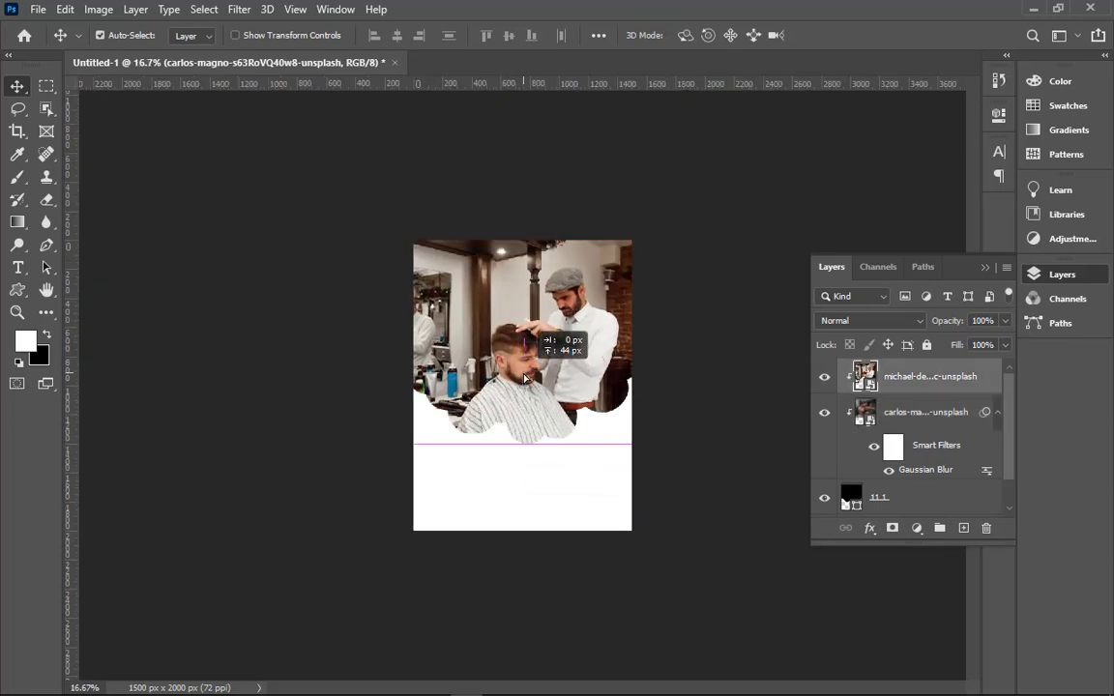
{"action": "left_click", "coordinate": [870, 320]}
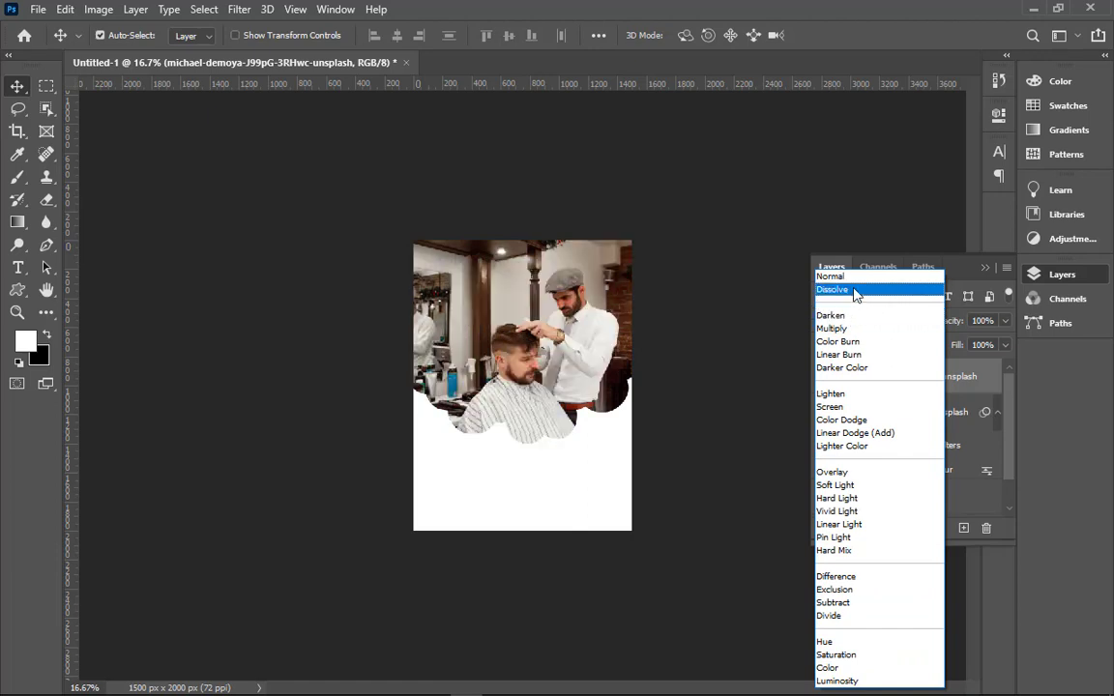
{"action": "left_click", "coordinate": [854, 294]}
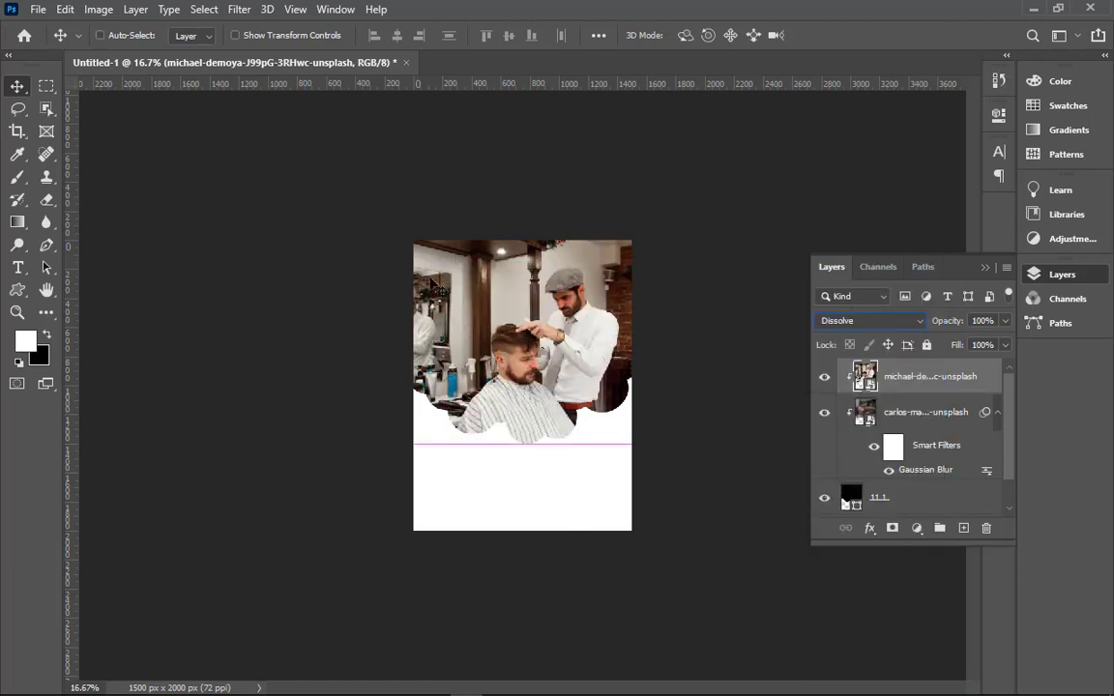
{"action": "key", "text": "ctrl+plus"}
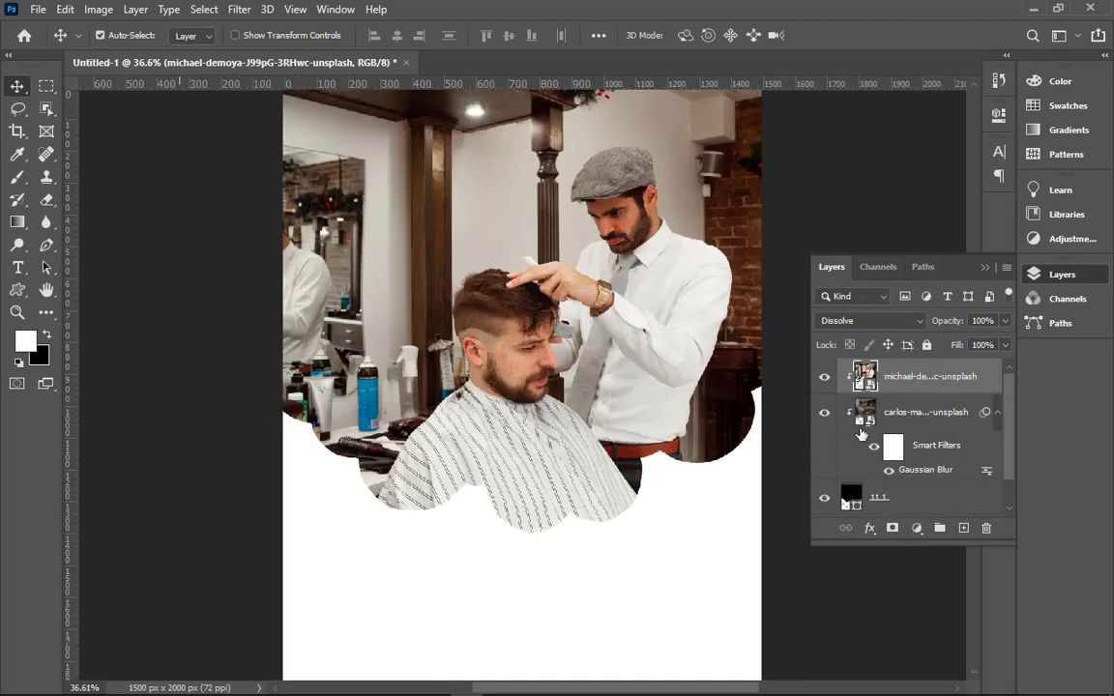
{"action": "left_click", "coordinate": [862, 417]}
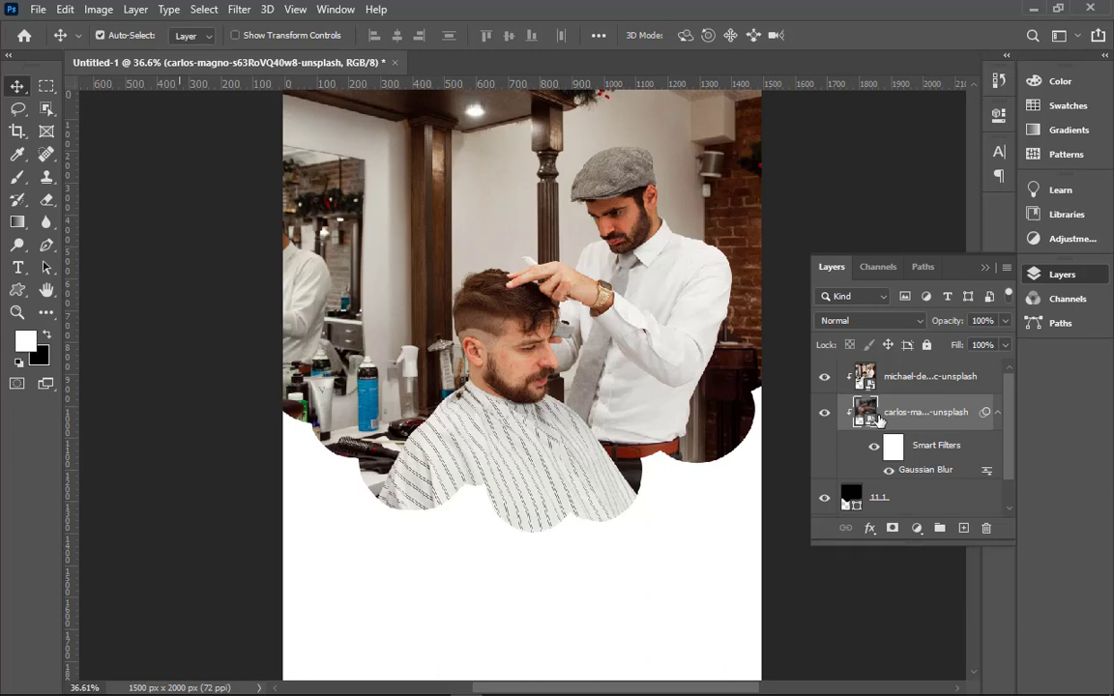
{"action": "key", "text": "Delete"}
- Free-transform the cloud frame, commit it, and reselect the michael-demoya photo layer
{"action": "key", "text": "ctrl+minus"}
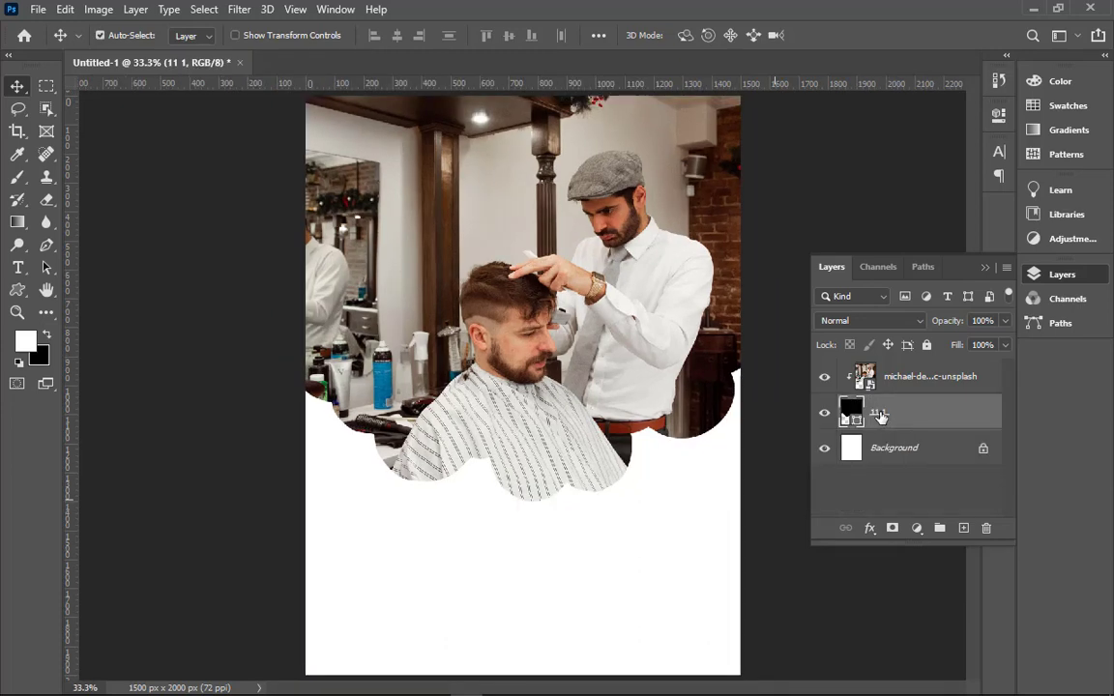
{"action": "key", "text": "ctrl+minus"}
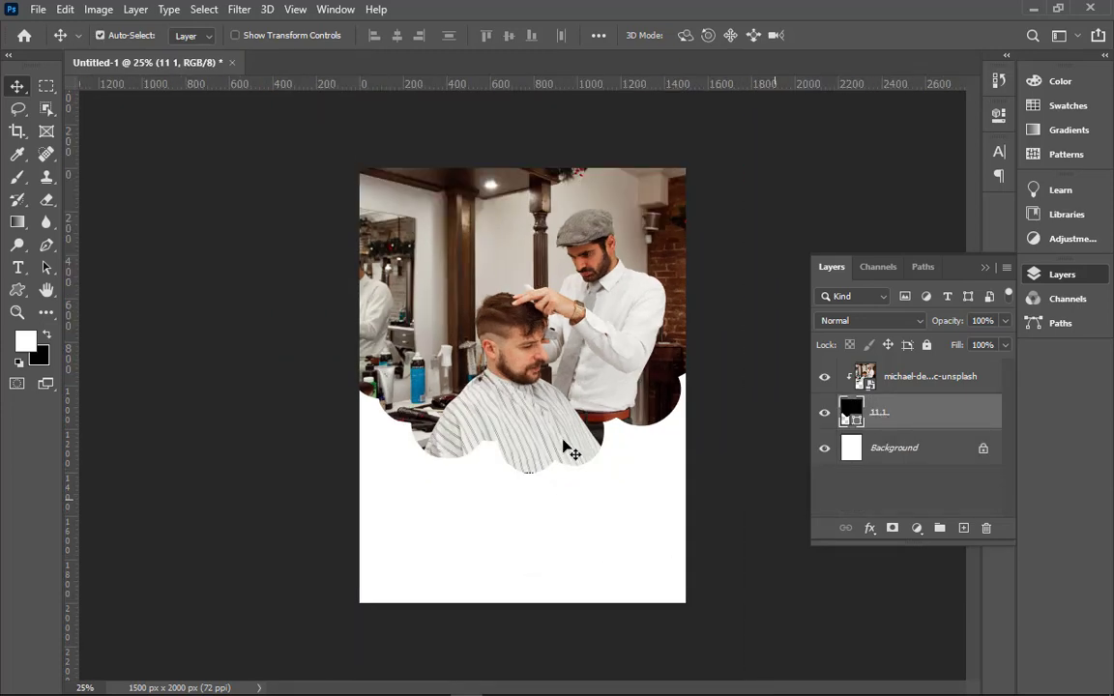
{"action": "key", "text": "ctrl+t"}
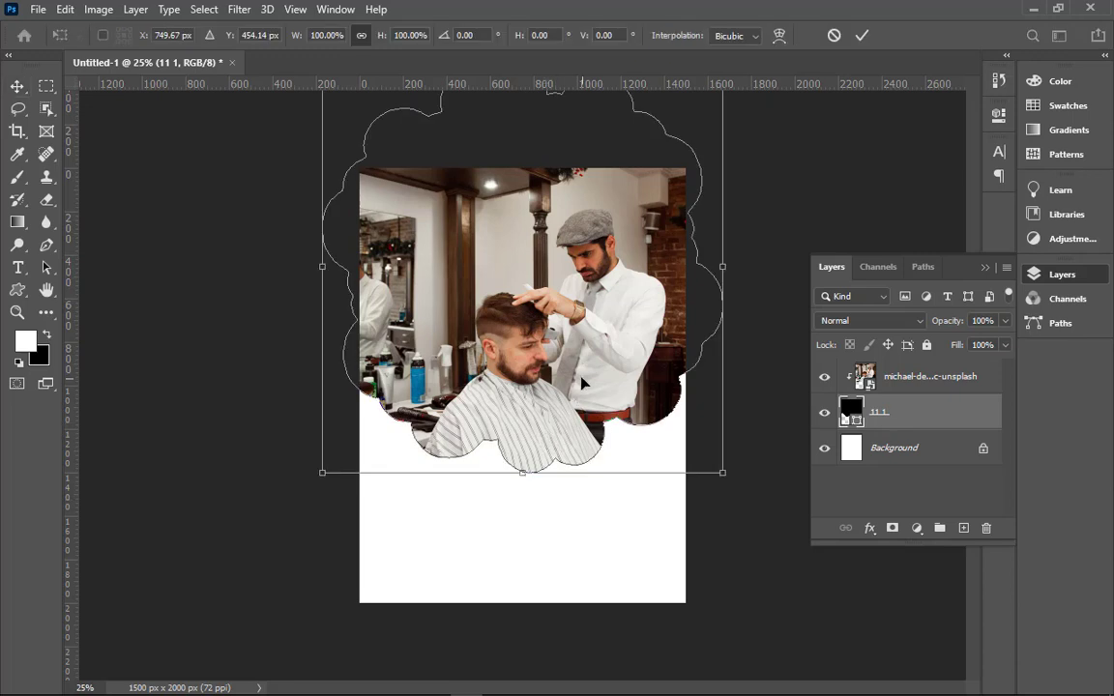
{"action": "left_click", "coordinate": [887, 387]}
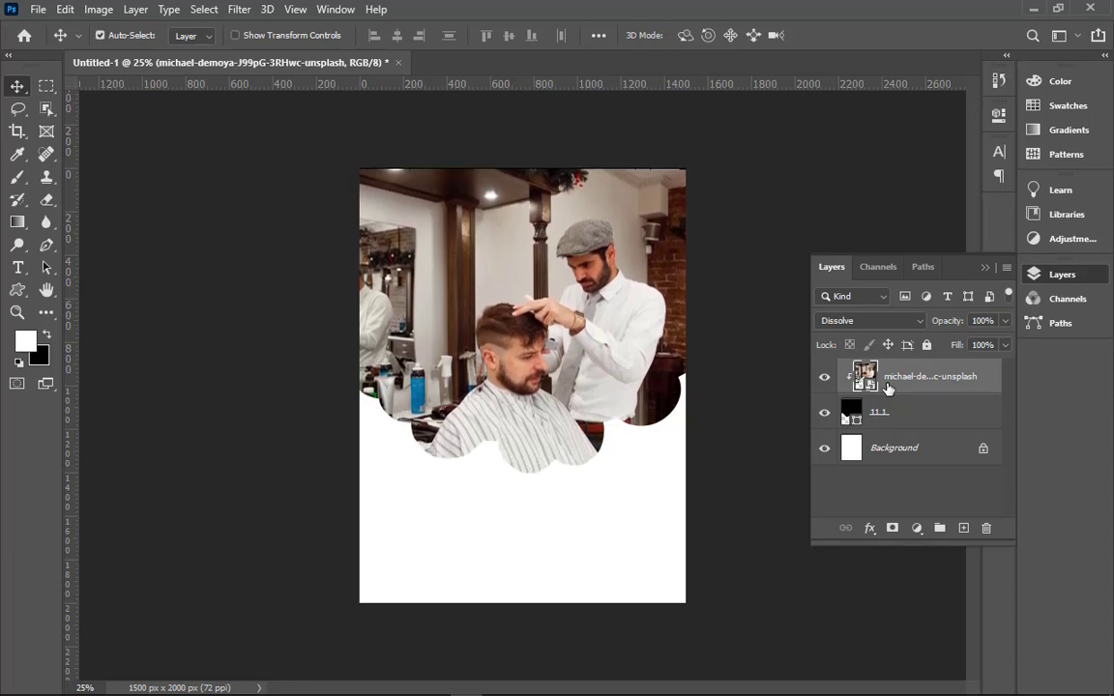
{"action": "key", "text": "ctrl+minus"}
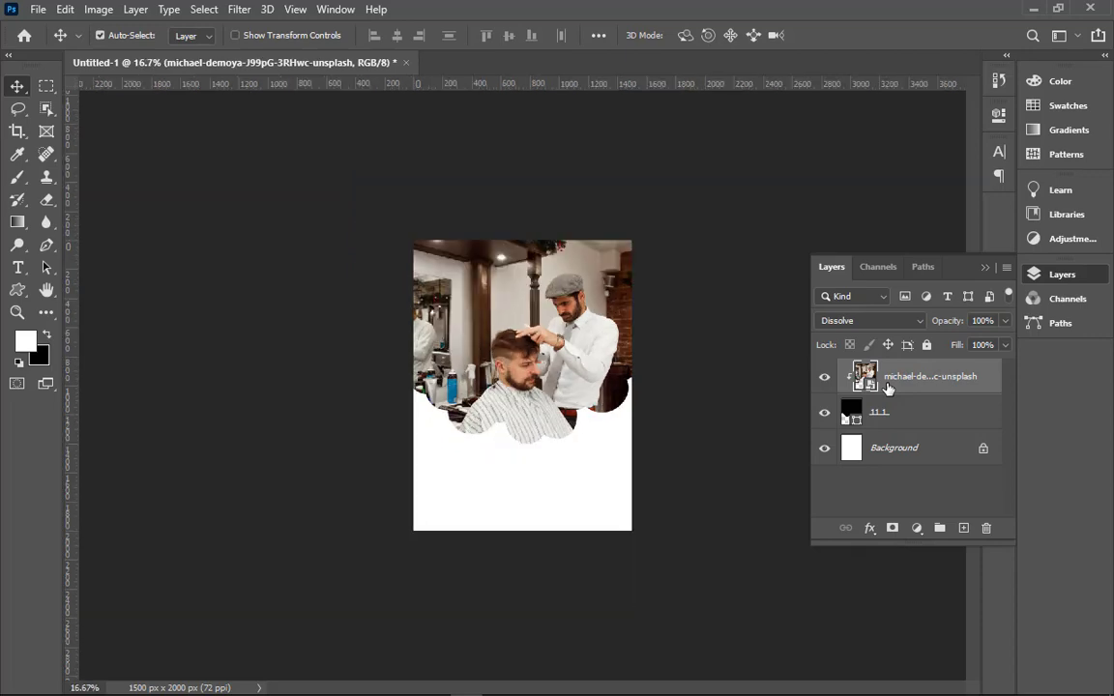
{"action": "key", "text": "ctrl+plus"}
{"action": "key", "text": "ctrl+plus"}
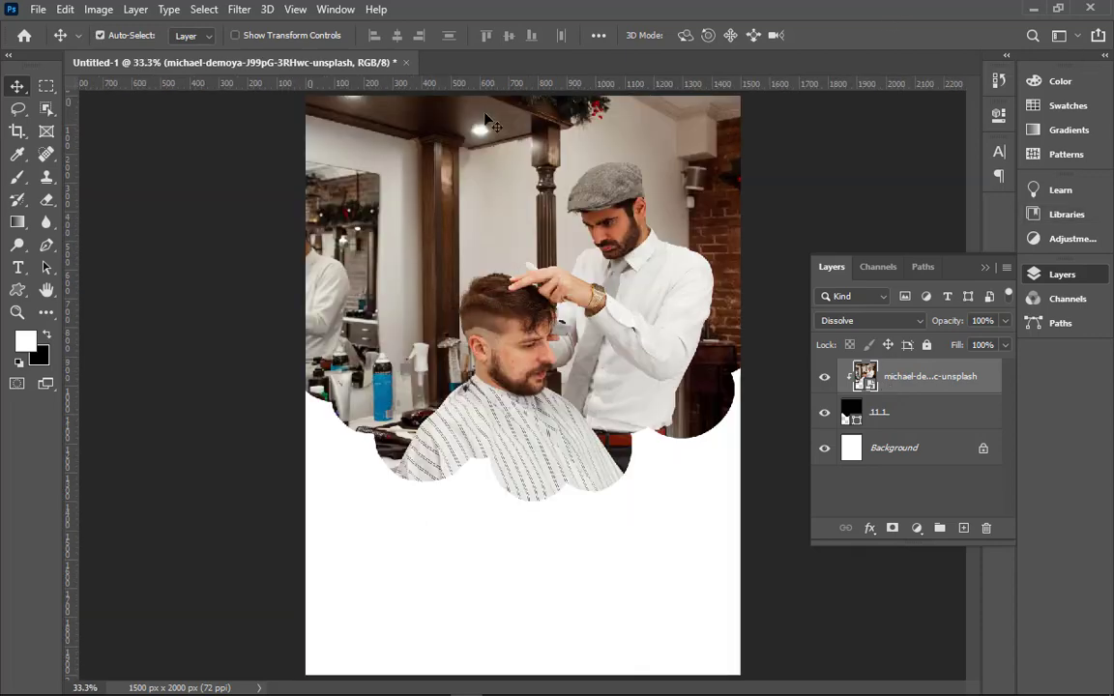
- Convert the white Background into an editable Layer 0
{"action": "left_click", "coordinate": [841, 460]}
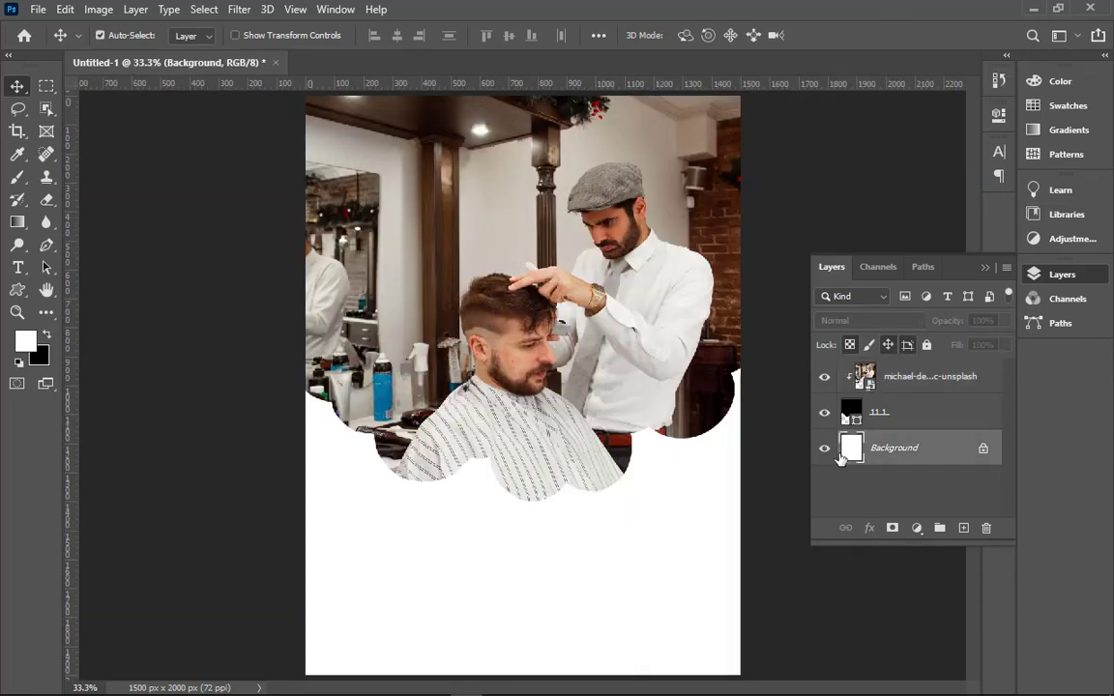
{"action": "left_click", "coordinate": [824, 450]}
{"action": "double_click", "coordinate": [857, 445]}
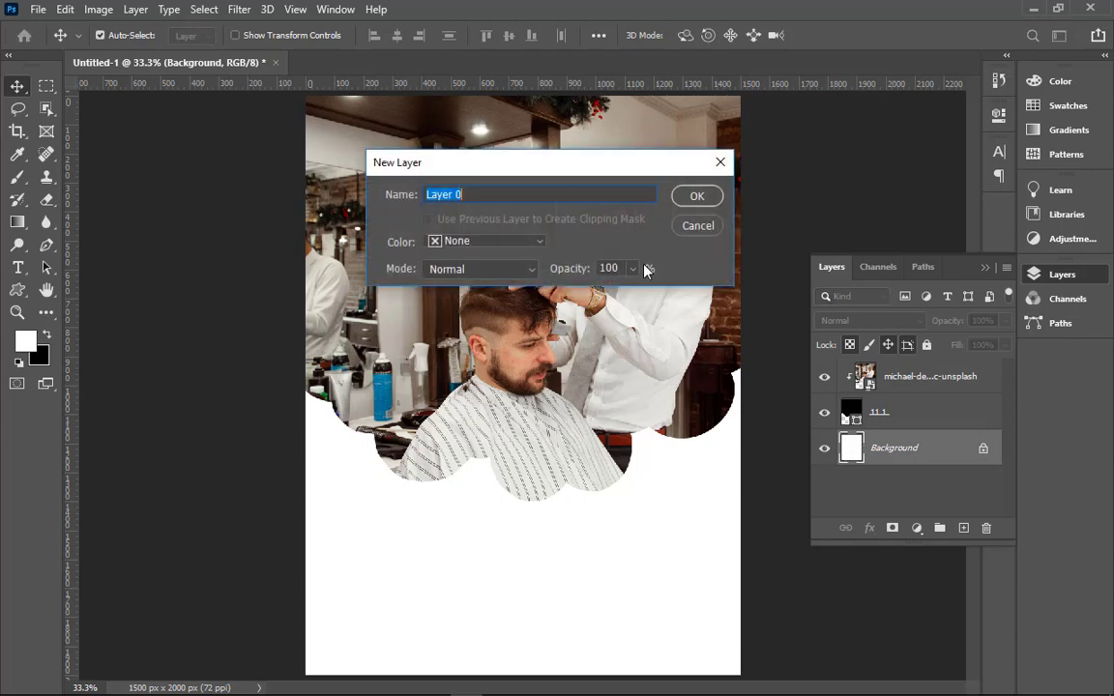
{"action": "left_click", "coordinate": [697, 225]}
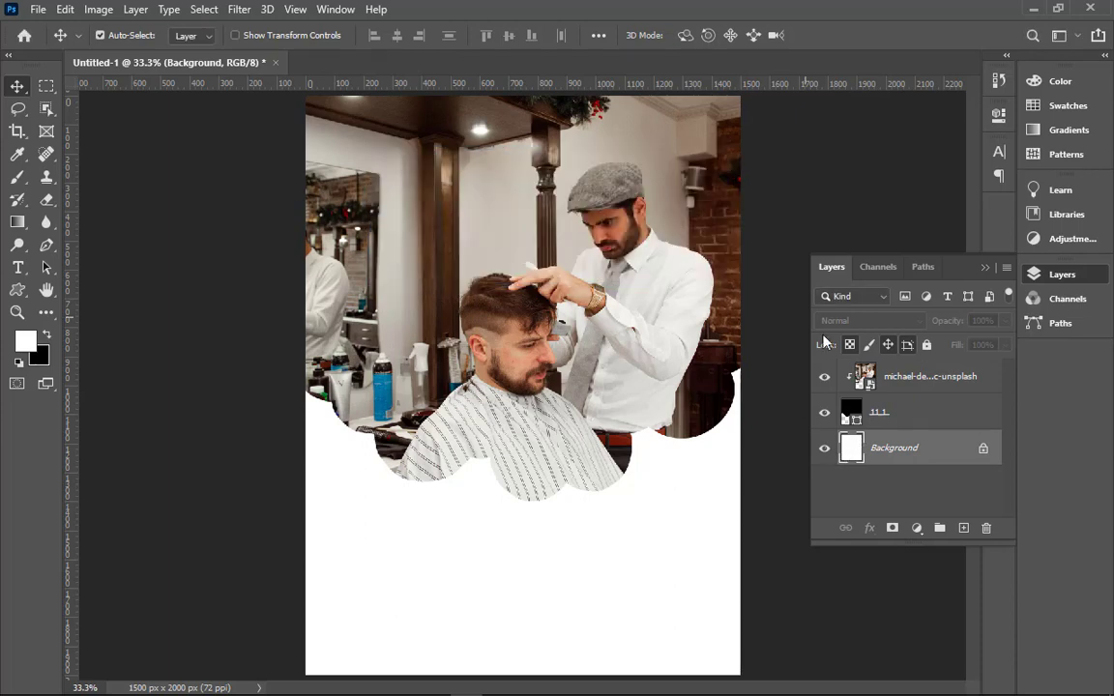
{"action": "double_click", "coordinate": [953, 458]}
{"action": "left_click", "coordinate": [716, 201]}
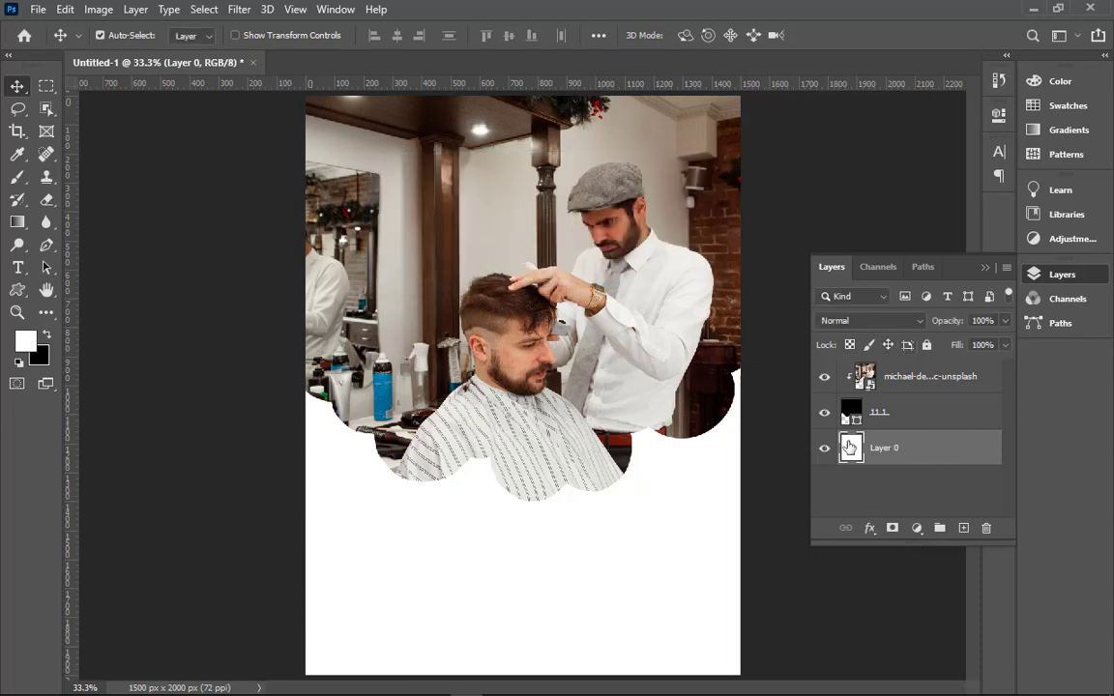
- Add a Color Overlay to Layer 0 using a beige sampled from the barbershop wall
{"action": "left_click", "coordinate": [871, 530]}
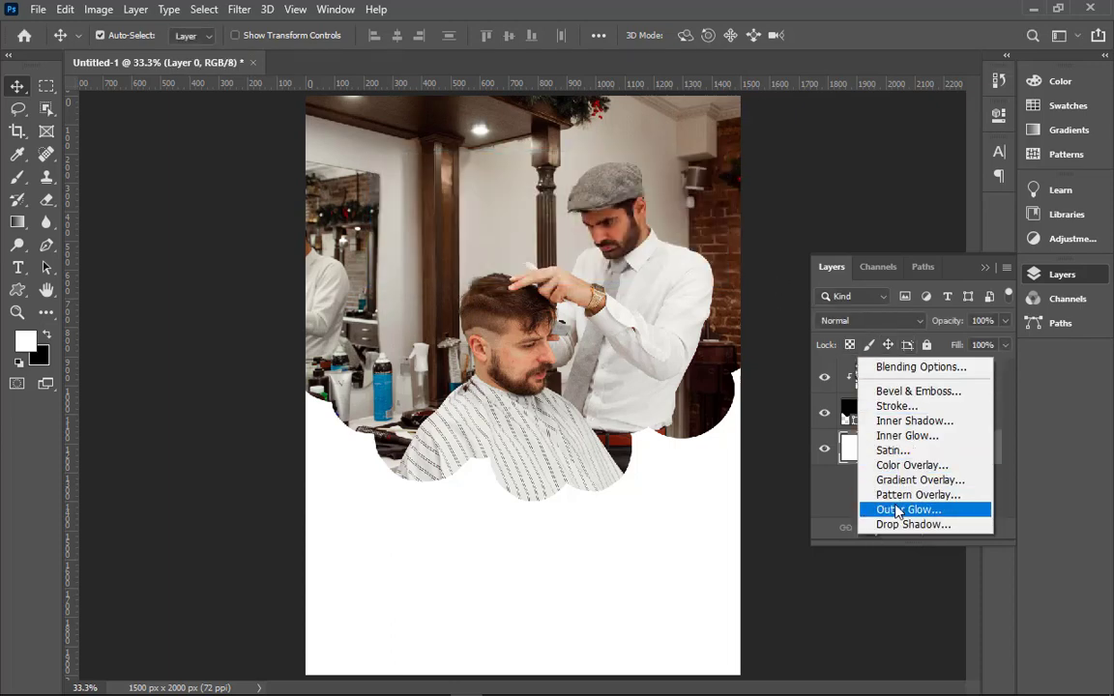
{"action": "left_click", "coordinate": [908, 467]}
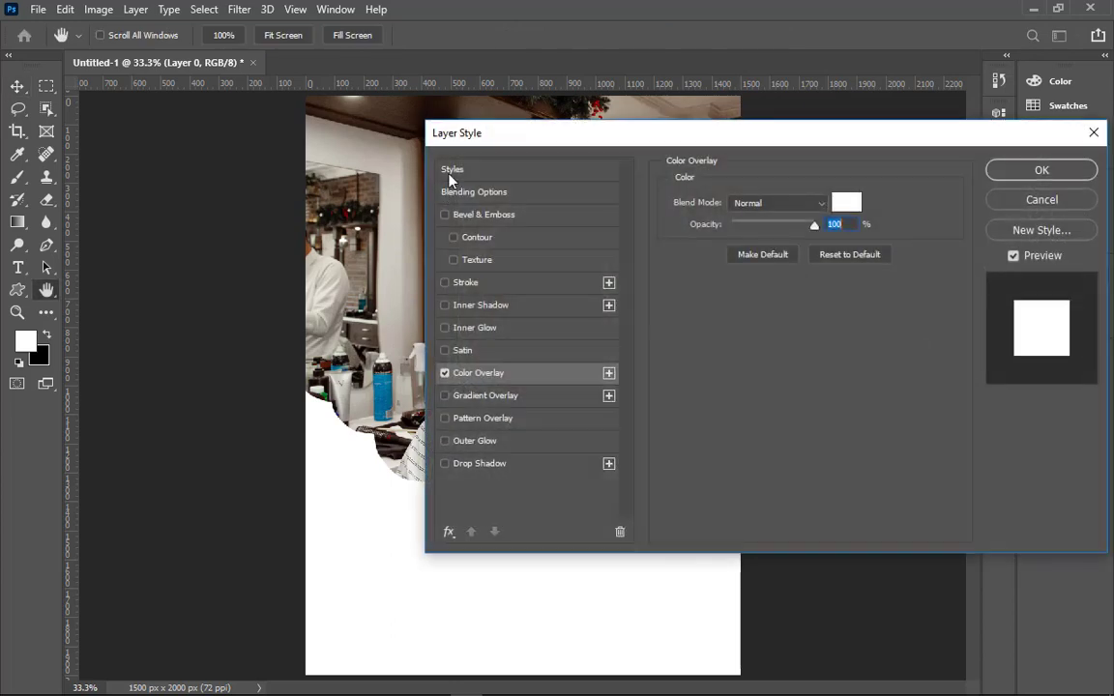
{"action": "left_click_drag", "start_coordinate": [527, 140], "coordinate": [723, 197]}
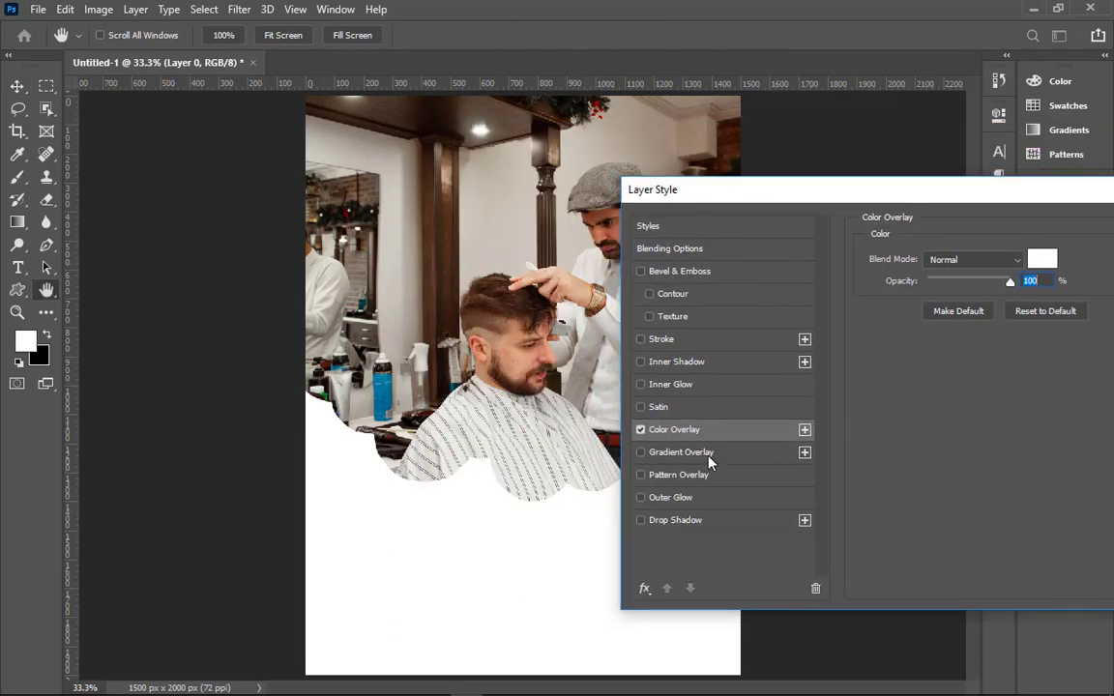
{"action": "left_click", "coordinate": [1044, 259]}
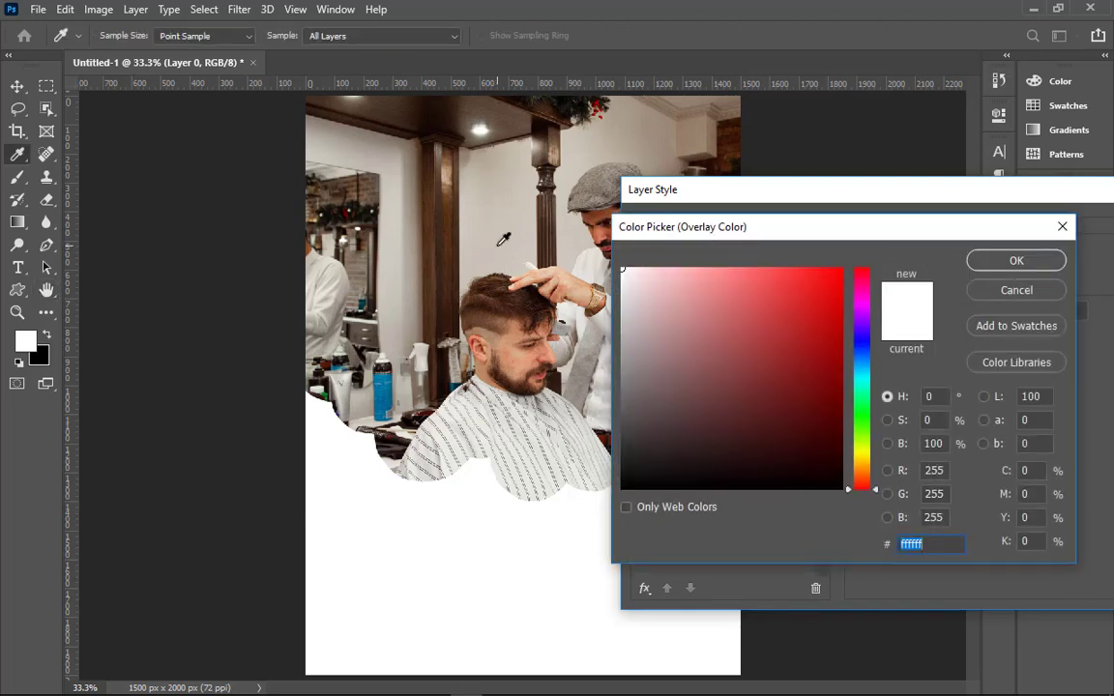
{"action": "left_click", "coordinate": [447, 223]}
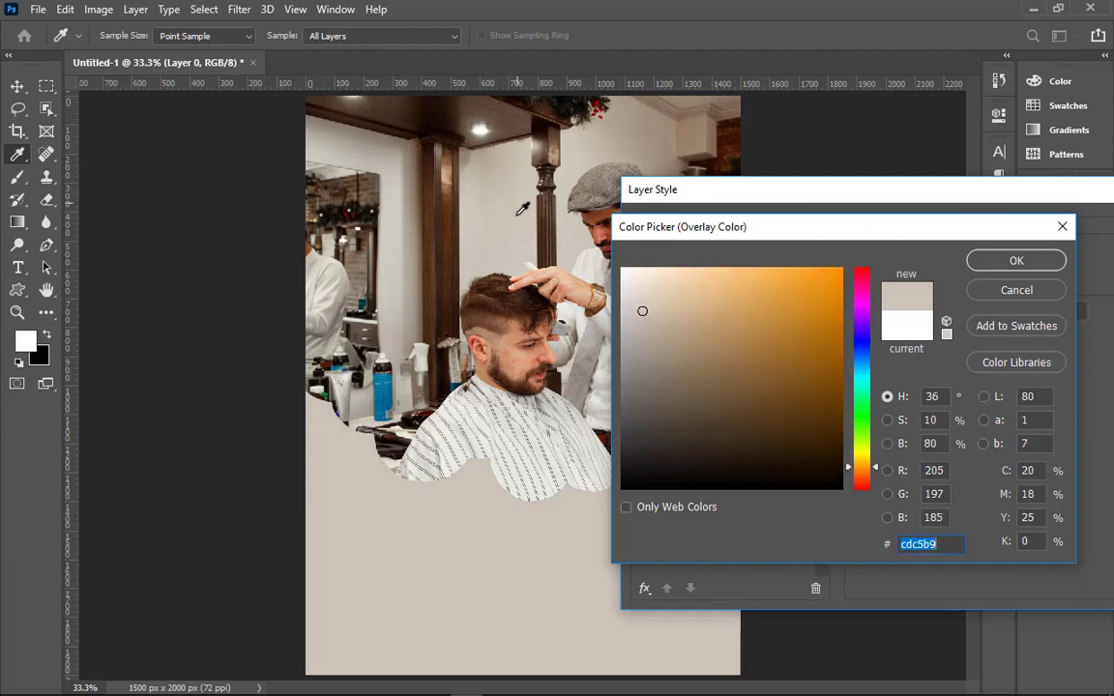
{"action": "left_click", "coordinate": [514, 488]}
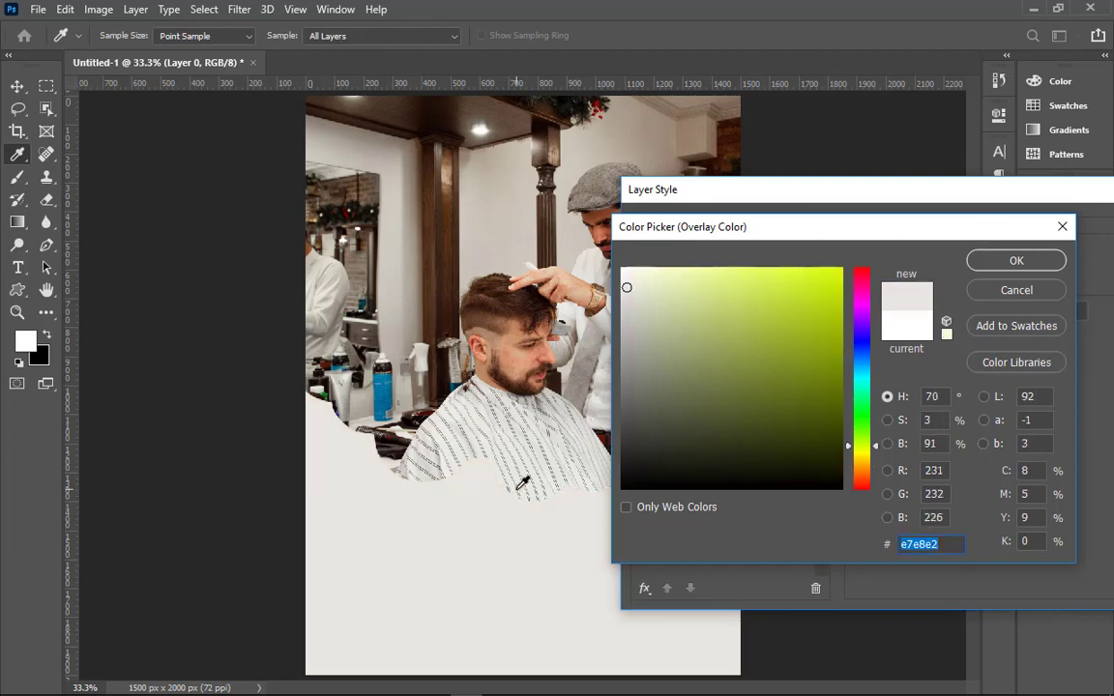
{"action": "left_click", "coordinate": [440, 215]}
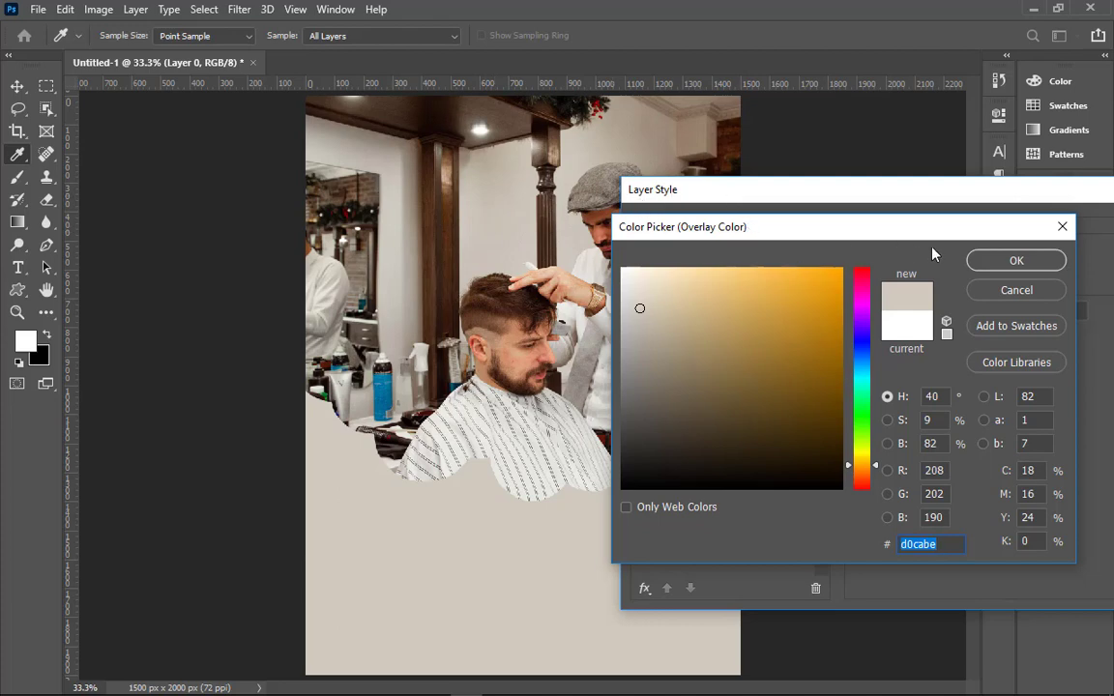
{"action": "left_click", "coordinate": [977, 261]}
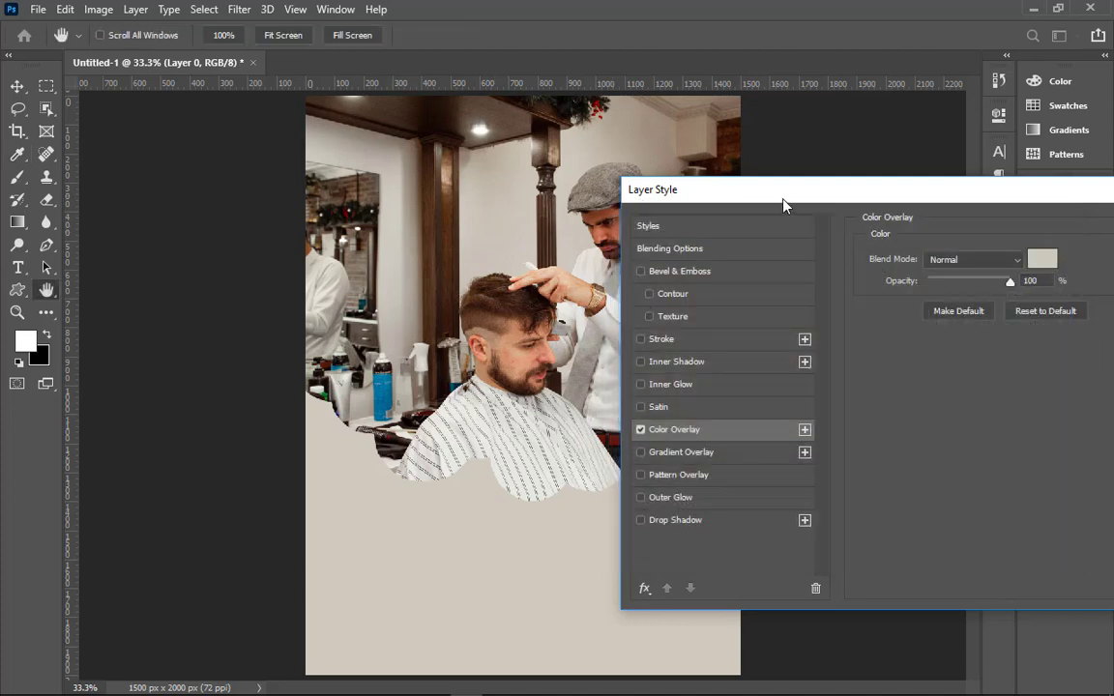
- Resample the wall to settle the overlay colour on beige c5c1b8 and confirm
{"action": "left_click_drag", "start_coordinate": [783, 205], "coordinate": [790, 379]}
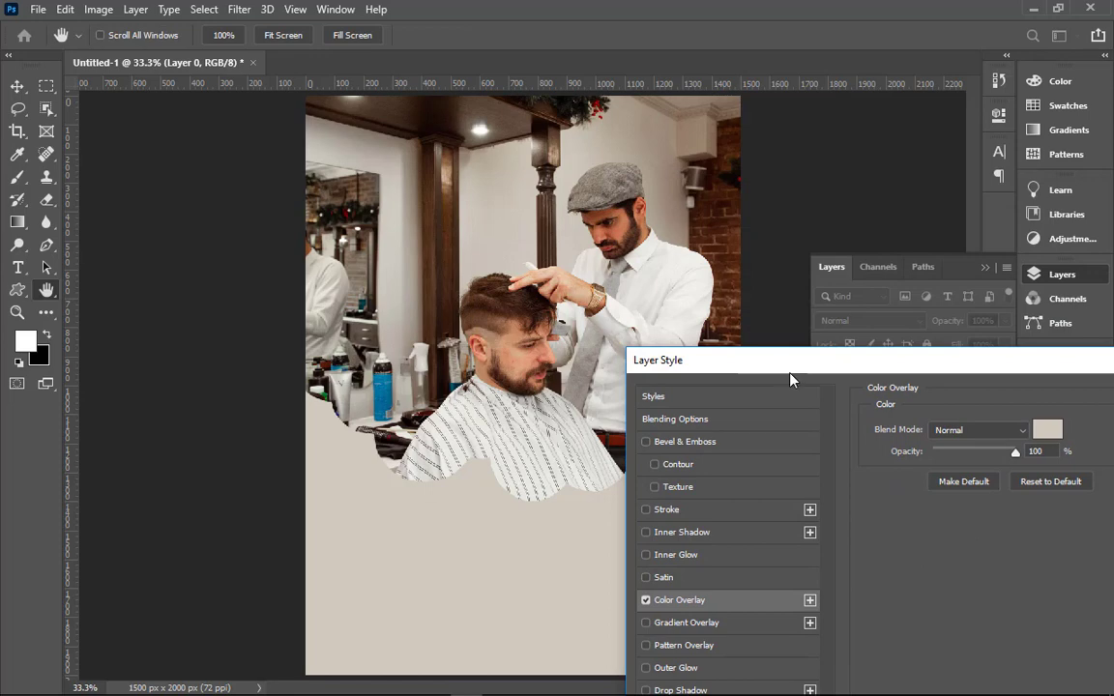
{"action": "left_click", "coordinate": [1047, 429]}
{"action": "left_click_drag", "start_coordinate": [844, 234], "coordinate": [947, 252]}
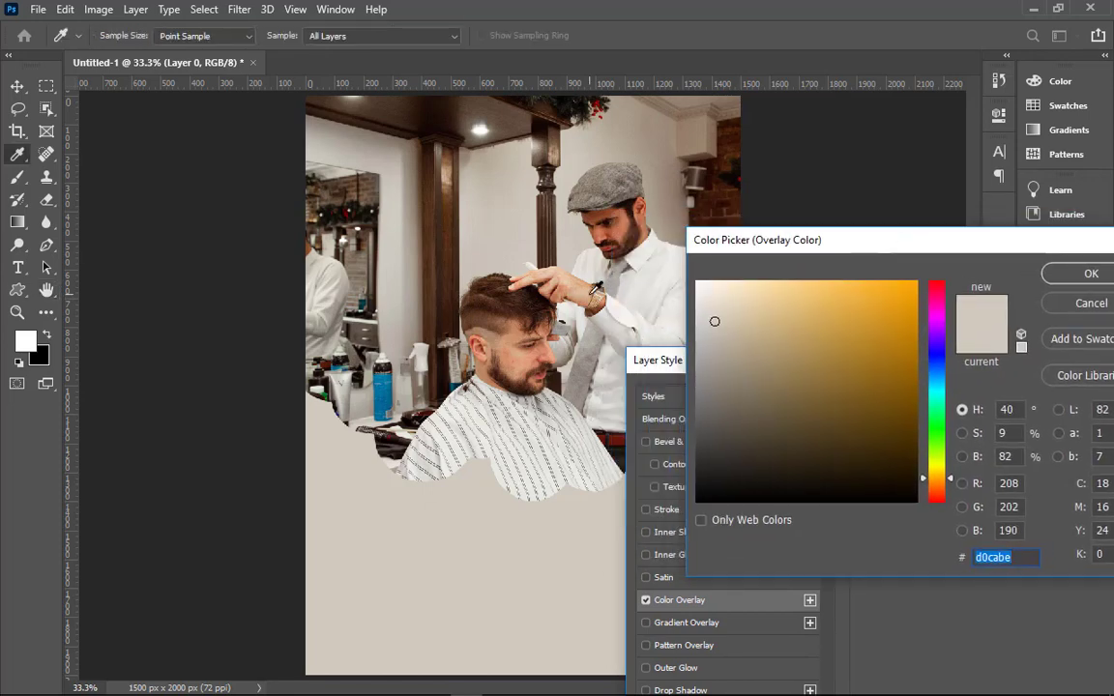
{"action": "left_click", "coordinate": [615, 307]}
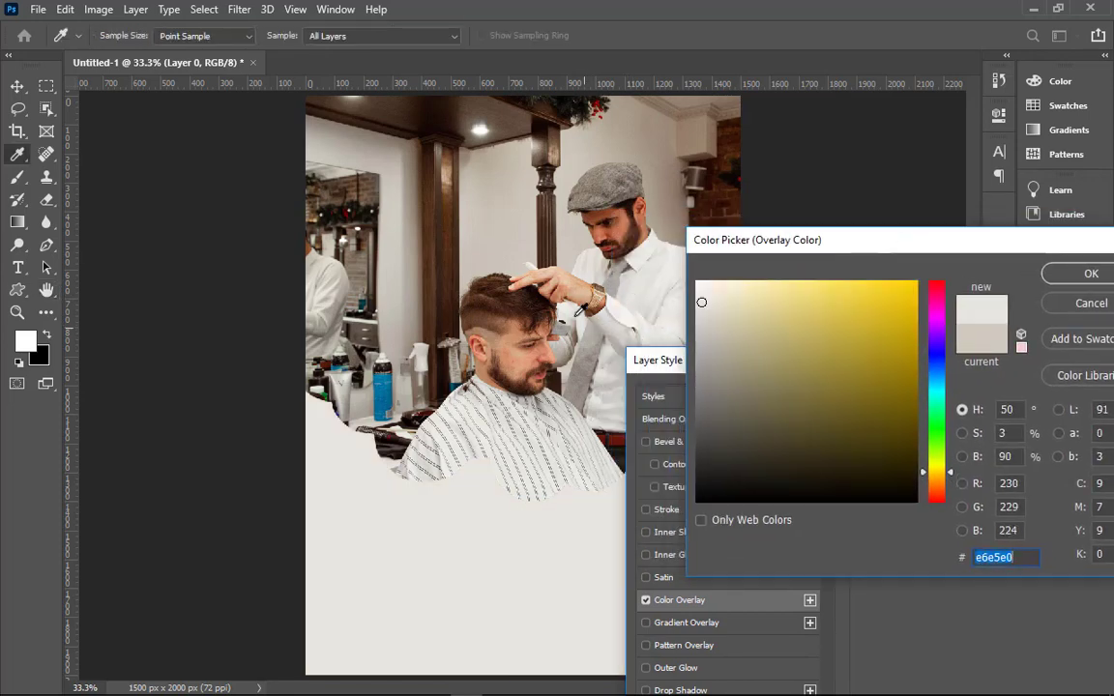
{"action": "left_click", "coordinate": [503, 209]}
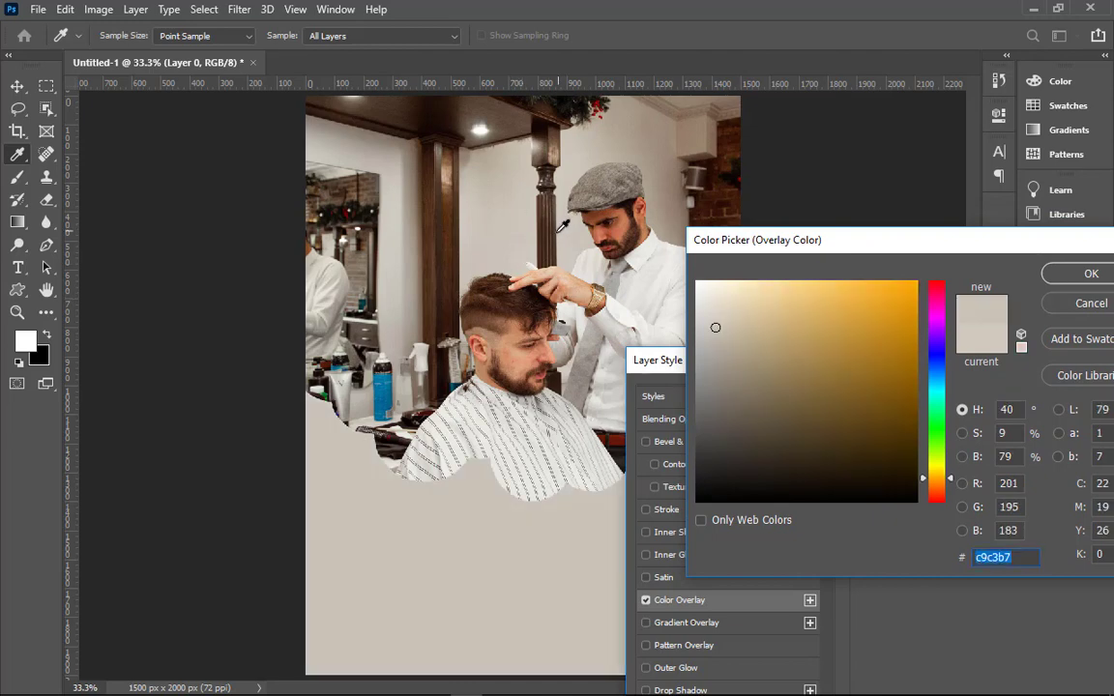
{"action": "left_click", "coordinate": [503, 188]}
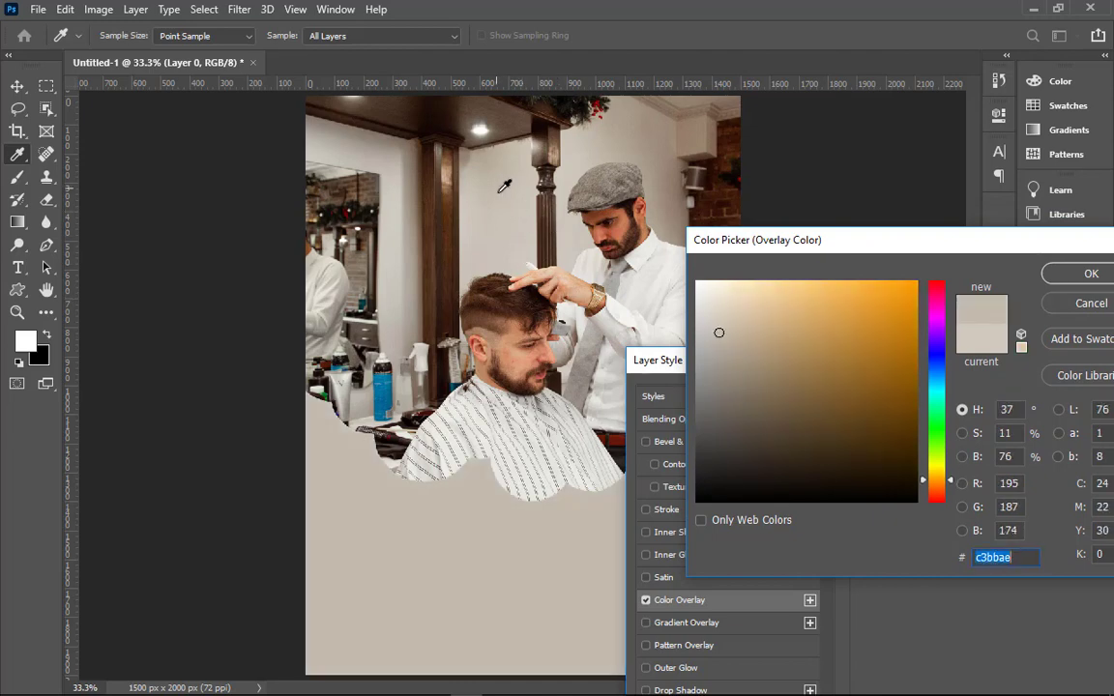
{"action": "left_click", "coordinate": [306, 144]}
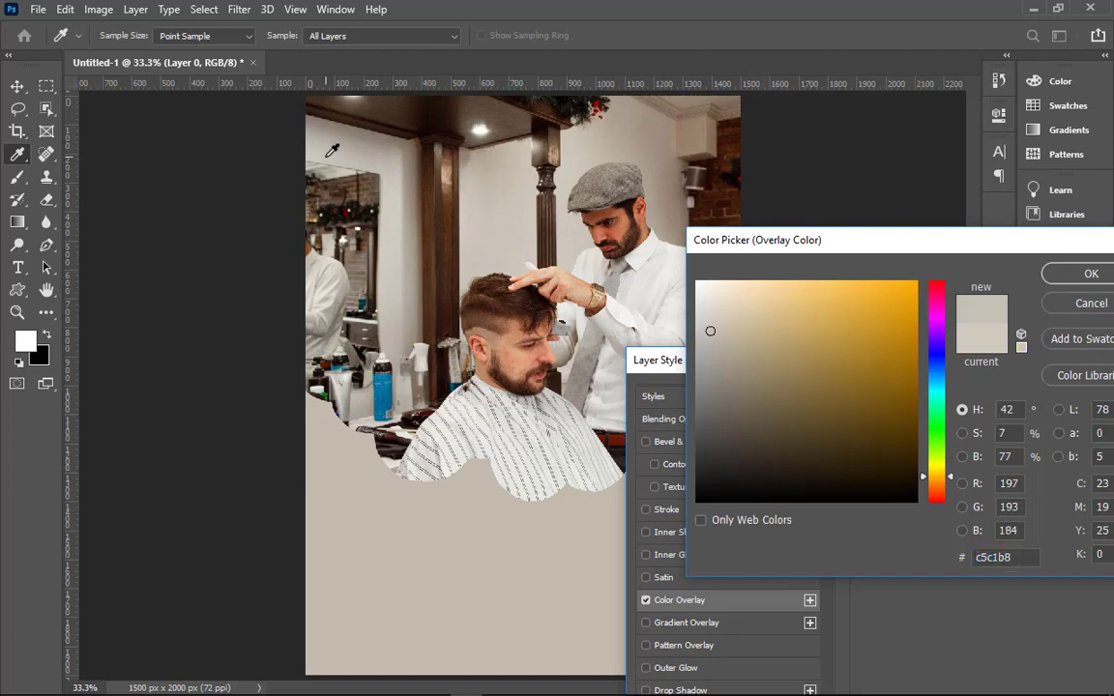
{"action": "left_click", "coordinate": [1090, 275]}
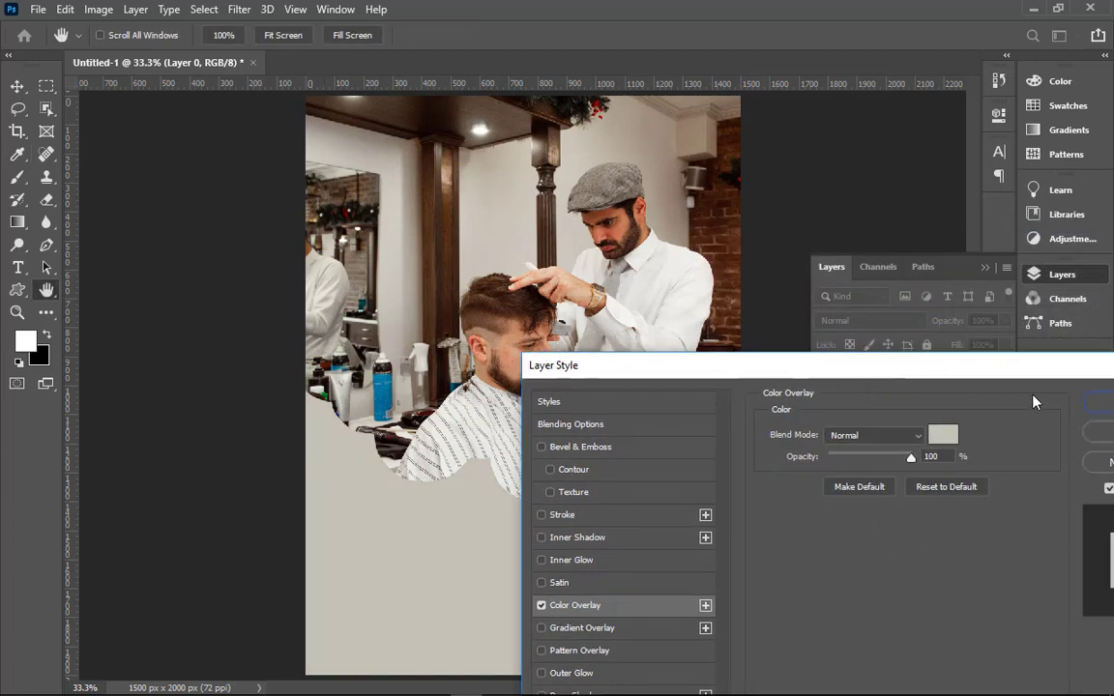
- Duplicate the 11 1 cloud shape layer and nudge the original two steps down
{"action": "left_click", "coordinate": [1096, 401]}
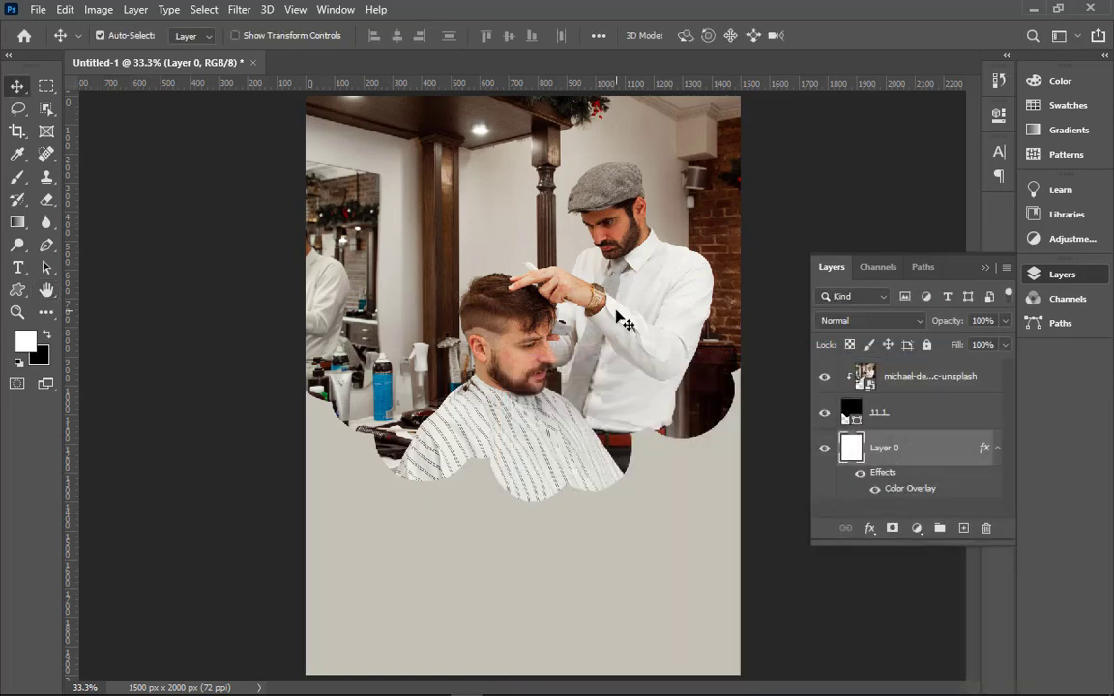
{"action": "left_click", "coordinate": [923, 412]}
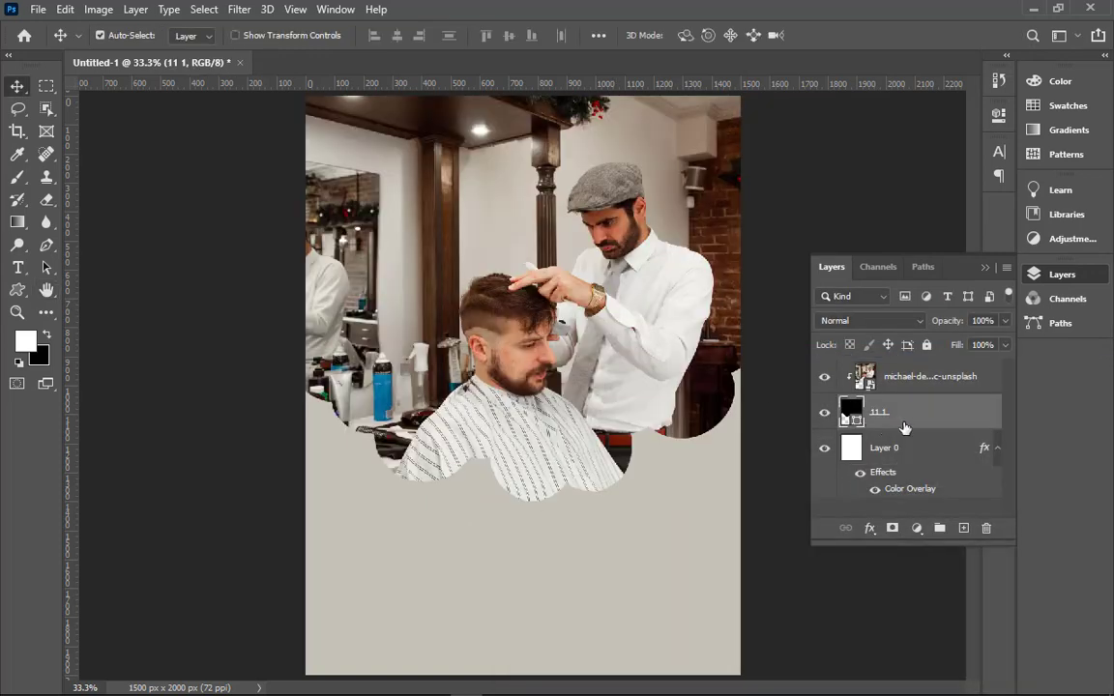
{"action": "key", "text": "ctrl+j"}
{"action": "left_click", "coordinate": [872, 451]}
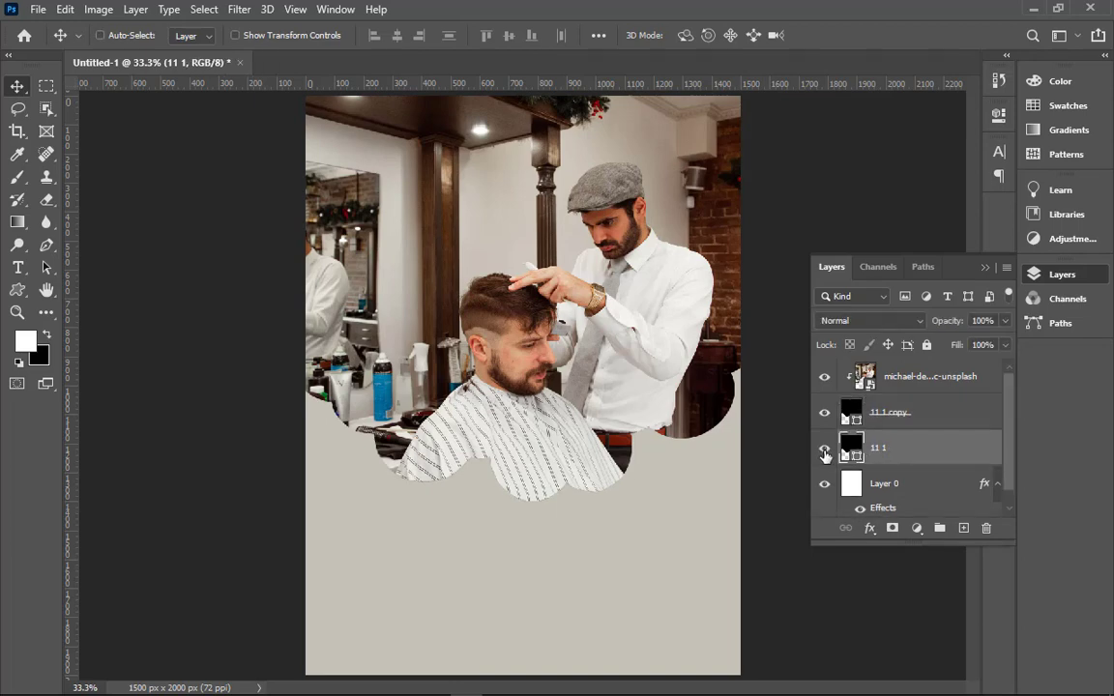
{"action": "key", "text": "ctrl+t"}
{"action": "key", "text": "Down"}
{"action": "key", "text": "Down"}
{"action": "key", "text": "Down"}
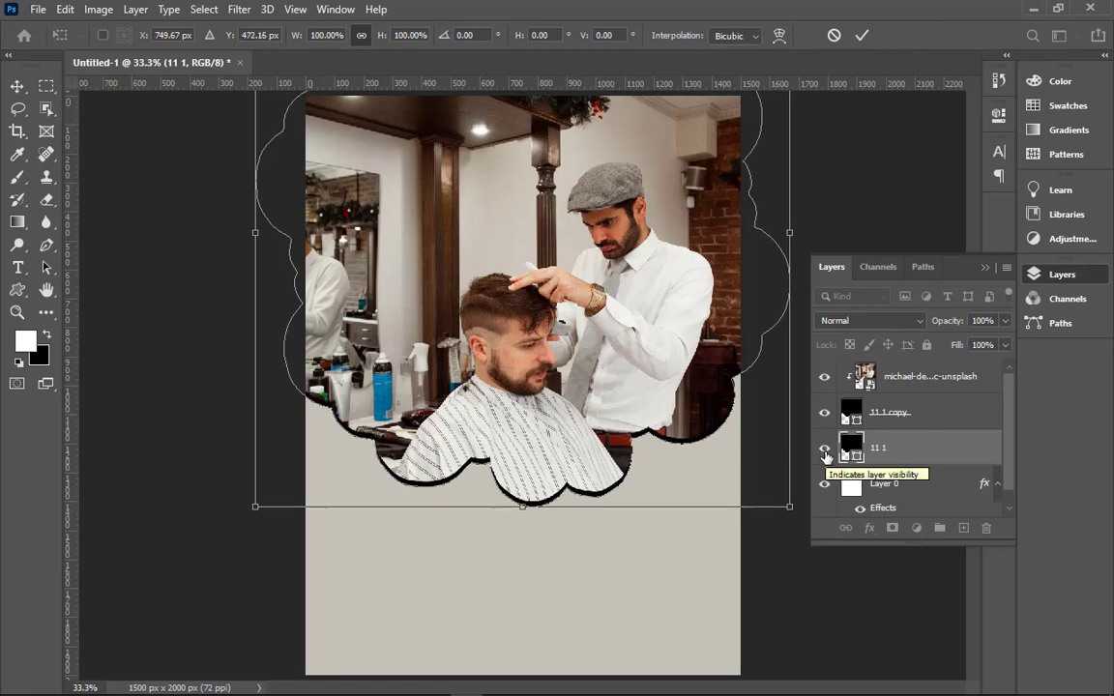
{"action": "key", "text": "Down"}
{"action": "key", "text": "Down"}
{"action": "key", "text": "Down"}
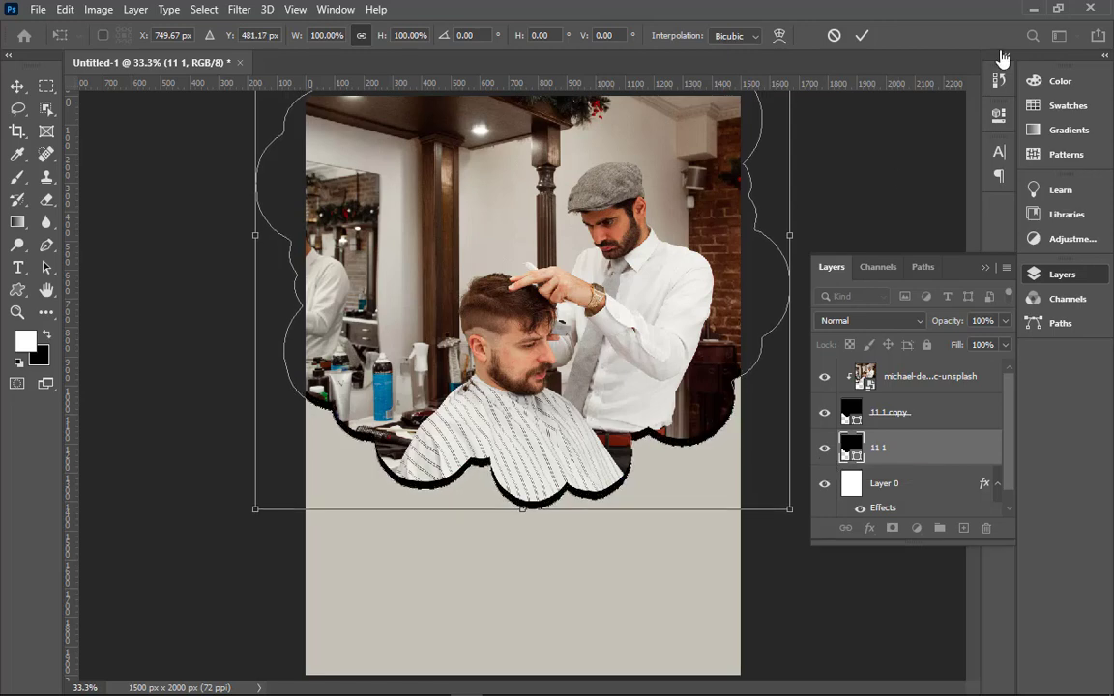
- Recolour the original cloud dark brown 33201a, sampled from the wooden beam
{"action": "double_click", "coordinate": [851, 447]}
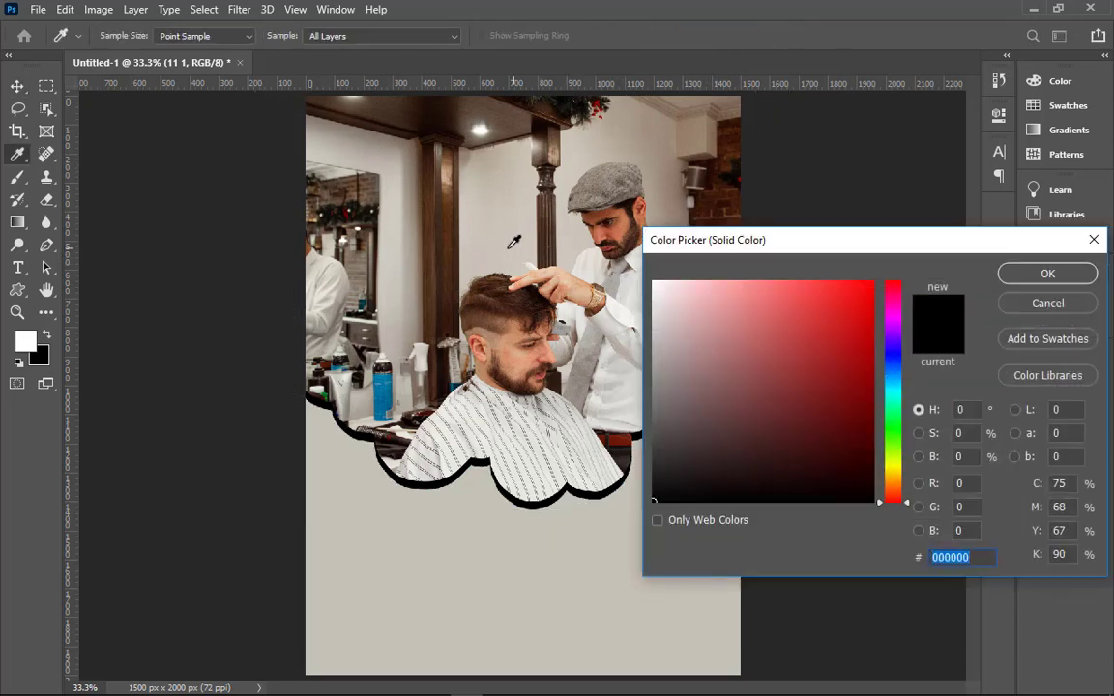
{"action": "left_click", "coordinate": [416, 245]}
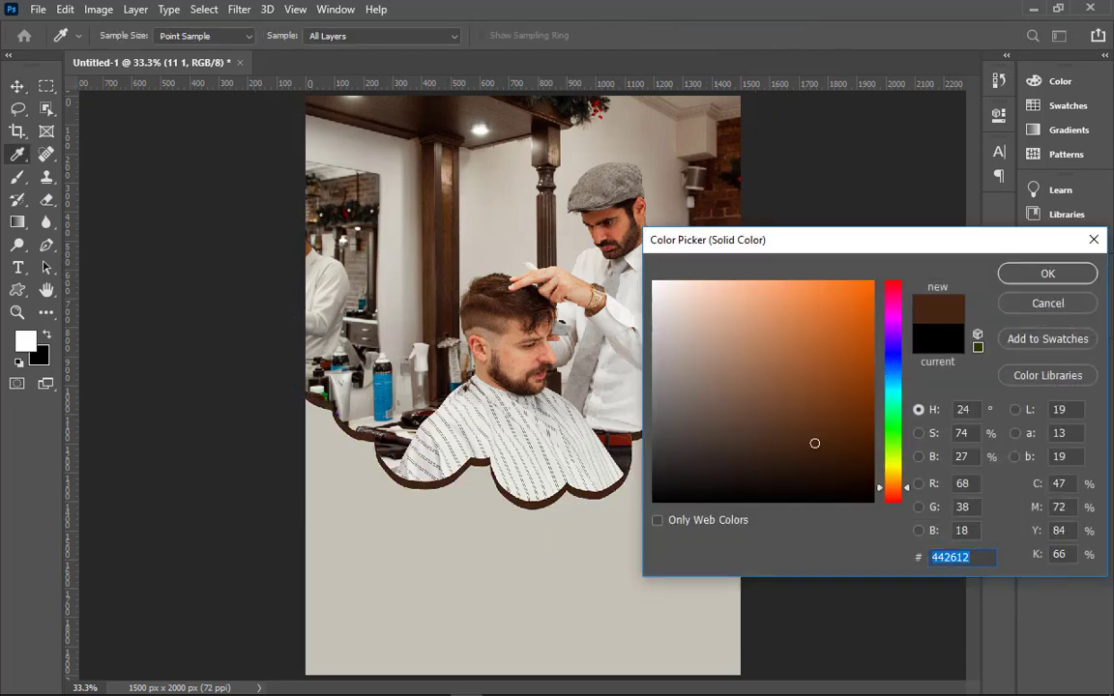
{"action": "left_click", "coordinate": [620, 435]}
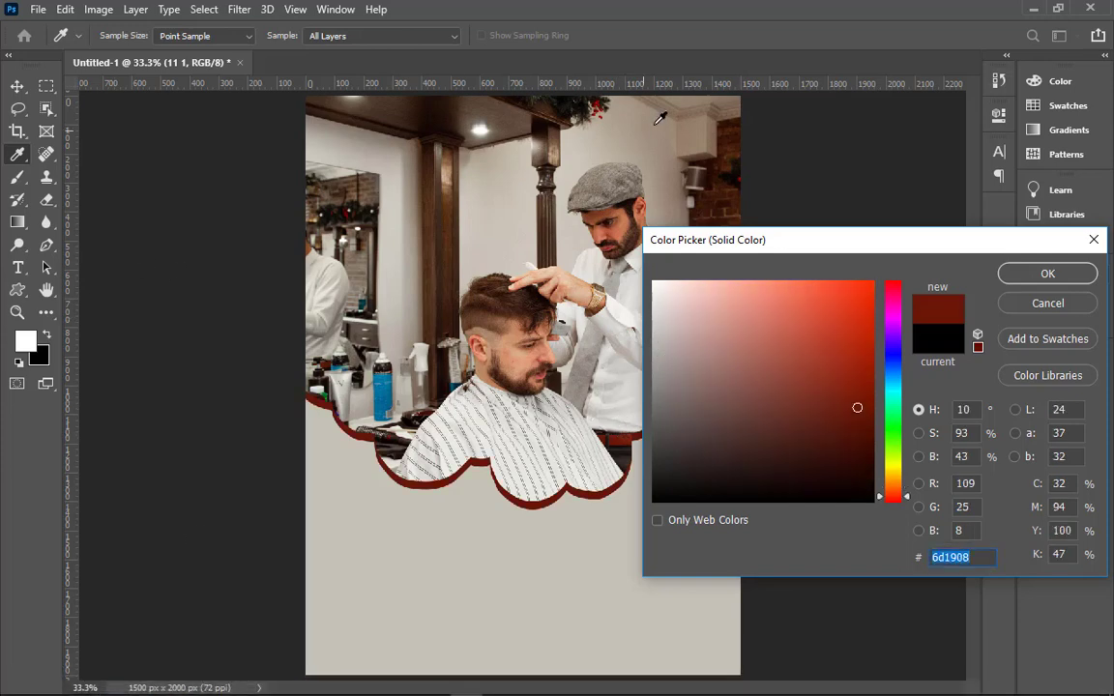
{"action": "left_click", "coordinate": [393, 124]}
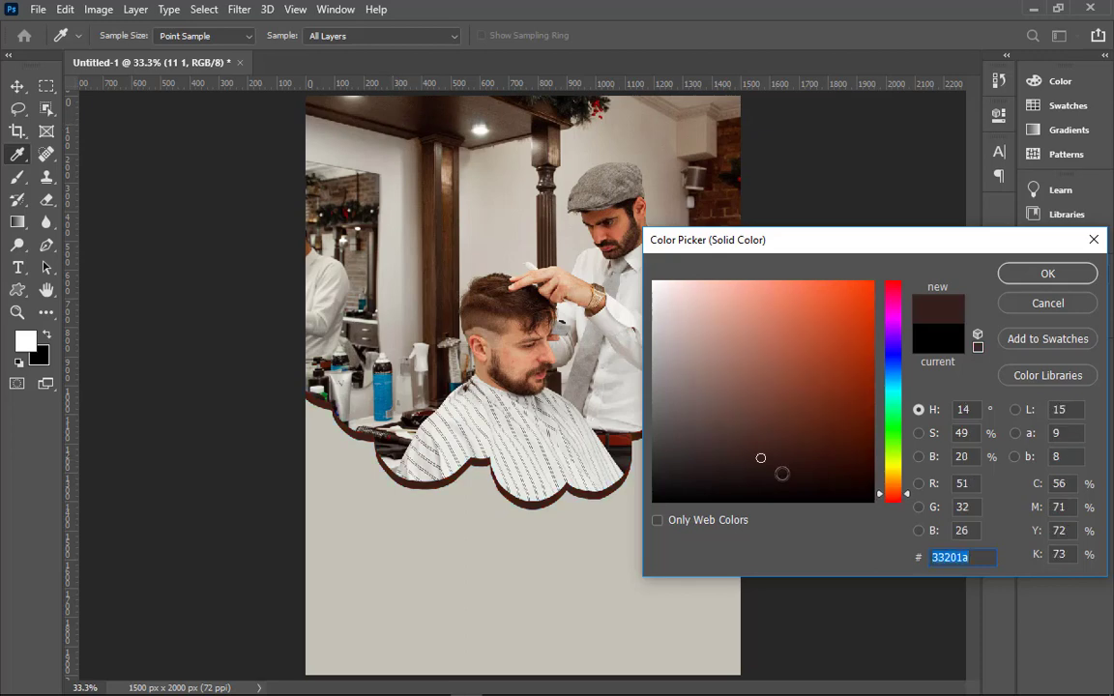
{"action": "left_click", "coordinate": [1047, 274]}
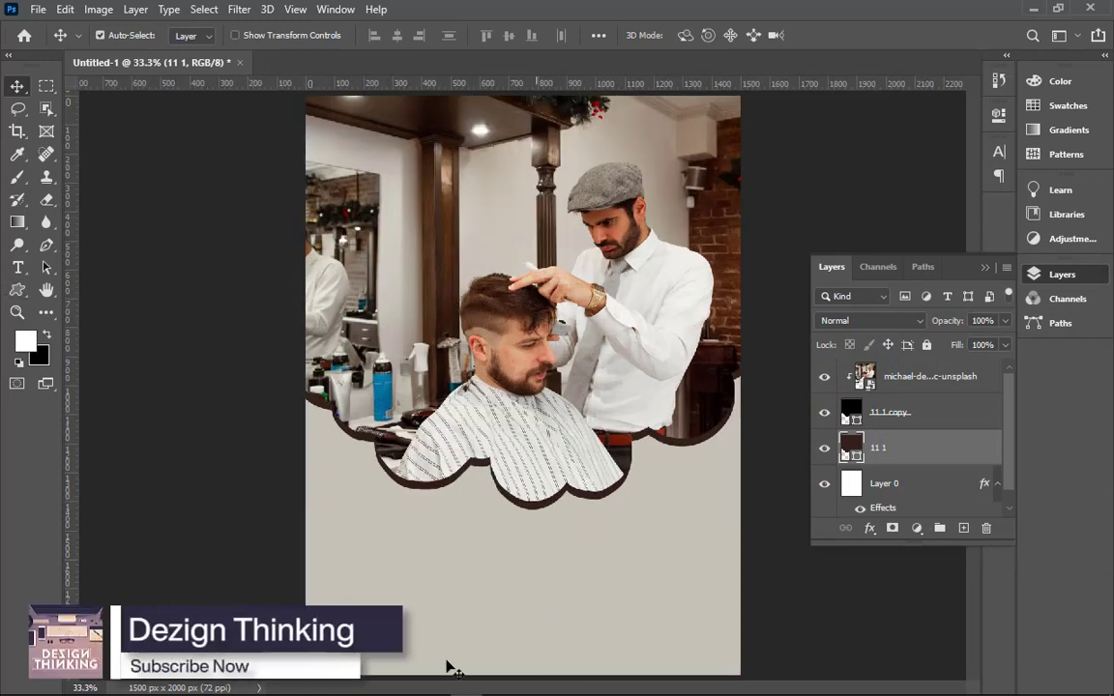
{"action": "left_click", "coordinate": [883, 423]}
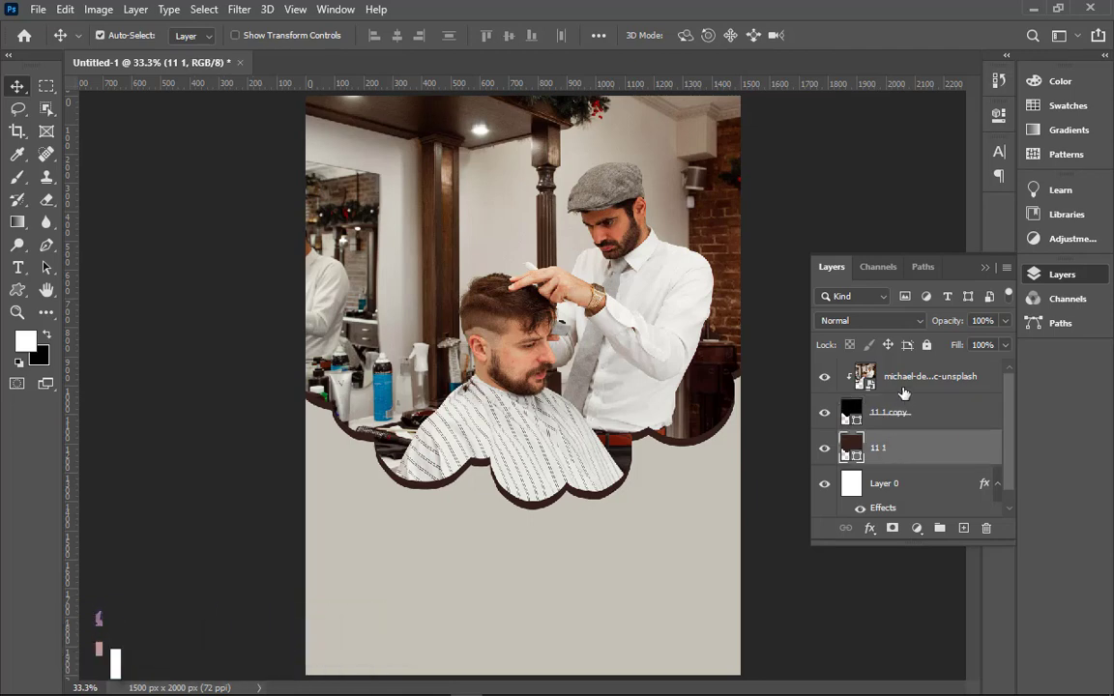
{"action": "left_click", "coordinate": [899, 380]}
{"action": "left_click", "coordinate": [883, 416]}
{"action": "left_click", "coordinate": [879, 449]}
{"action": "left_click", "coordinate": [880, 494]}
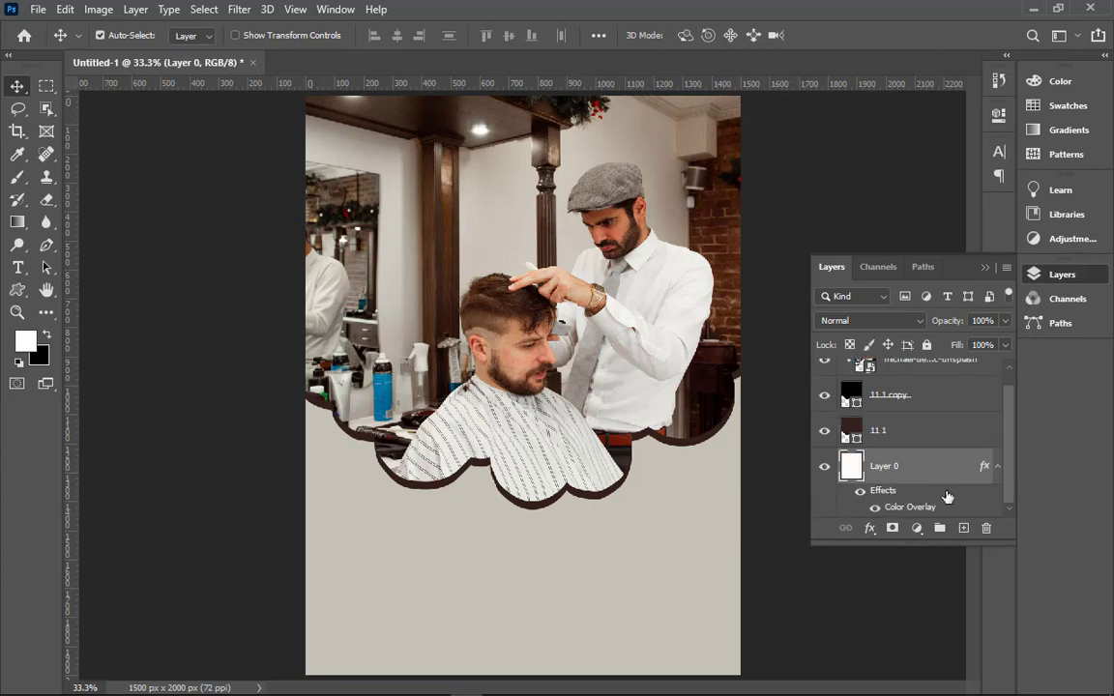
{"action": "double_click", "coordinate": [892, 510]}
{"action": "left_click_drag", "start_coordinate": [655, 281], "coordinate": [819, 310]}
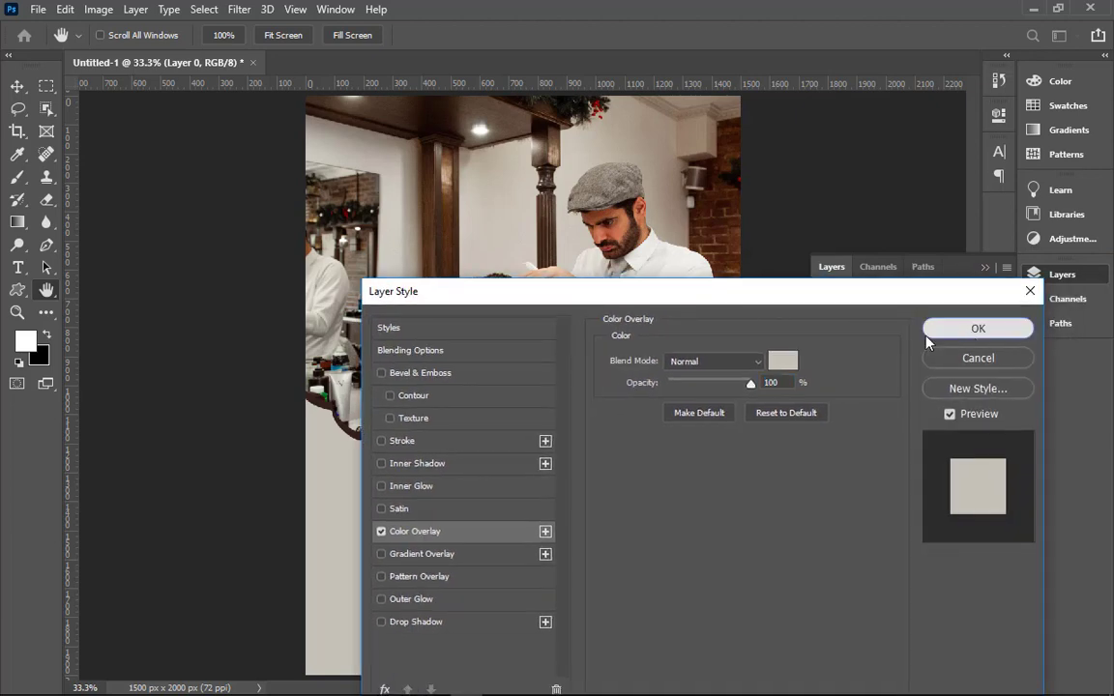
{"action": "left_click", "coordinate": [935, 329]}
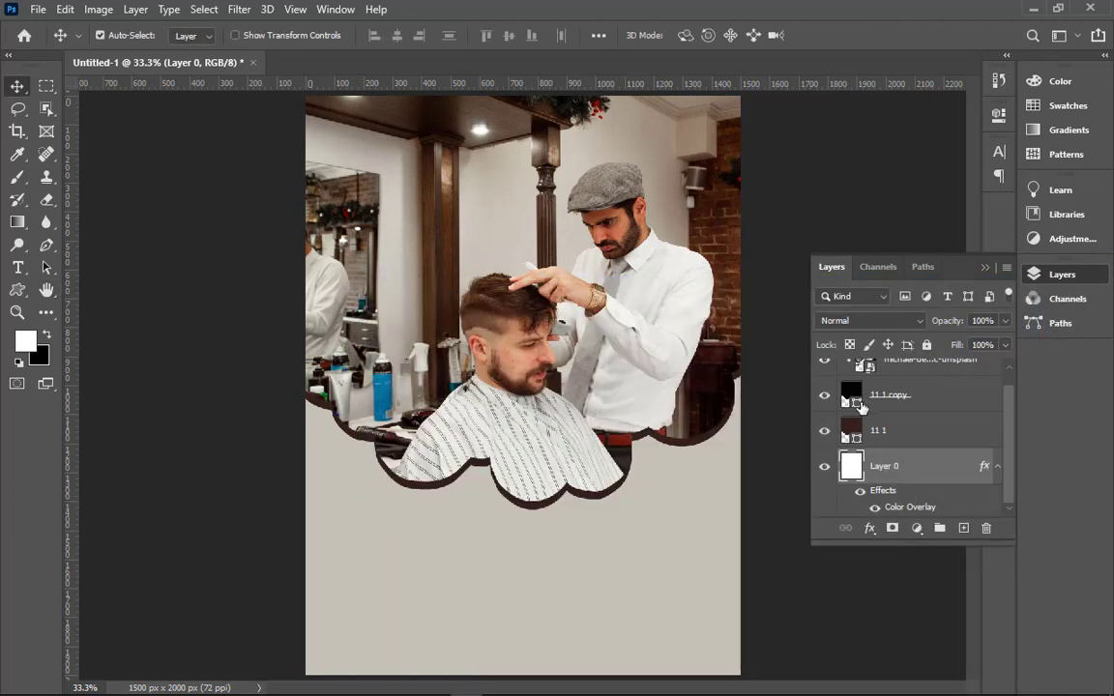
{"action": "left_click", "coordinate": [848, 396]}
- Duplicate the brown 11 1 cloud and move the copy to the top of the layer stack
{"action": "scroll", "coordinate": [920, 491], "scroll_direction": "up", "scroll_amount": 1}
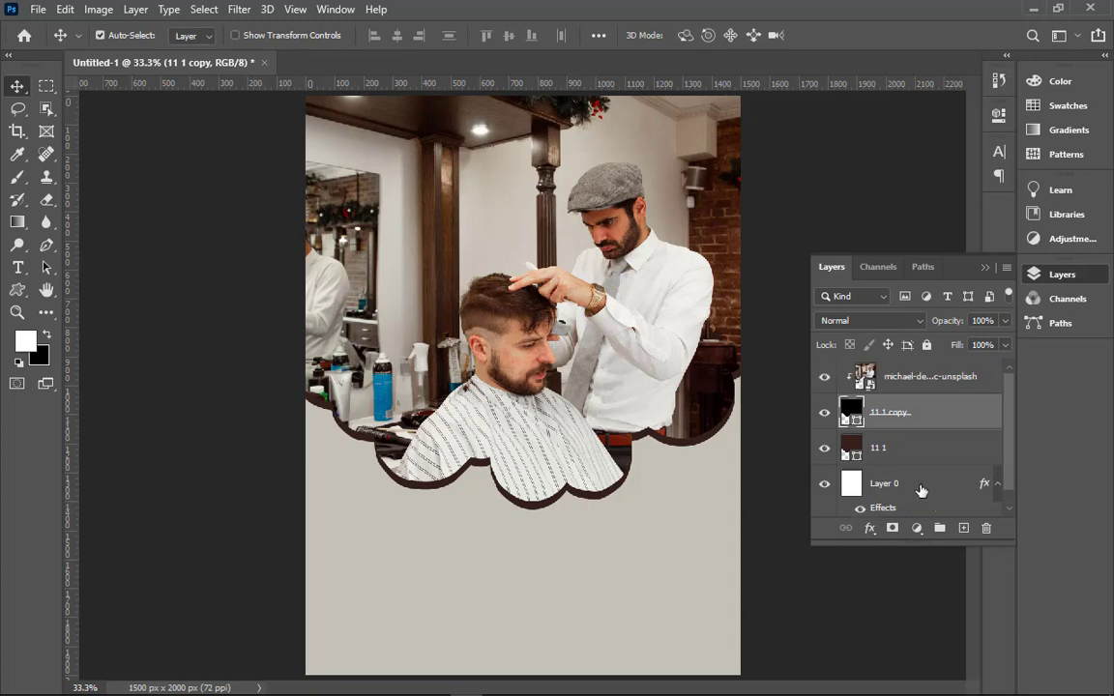
{"action": "left_click", "coordinate": [925, 454]}
{"action": "key", "text": "ctrl+j"}
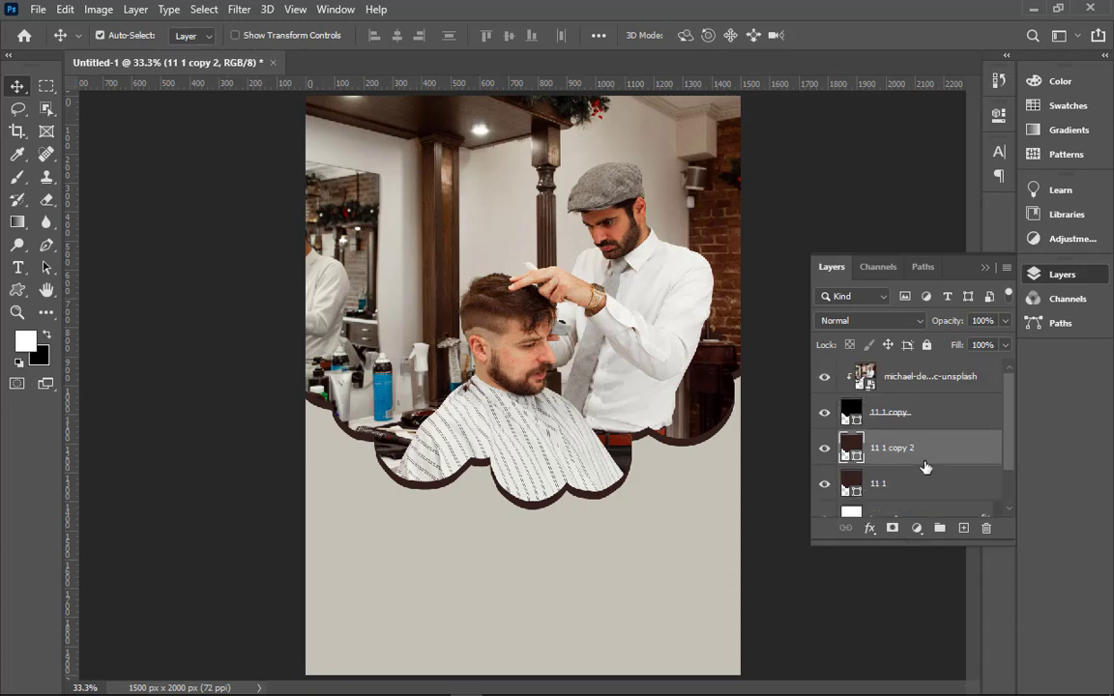
{"action": "left_click_drag", "start_coordinate": [907, 458], "coordinate": [904, 370]}
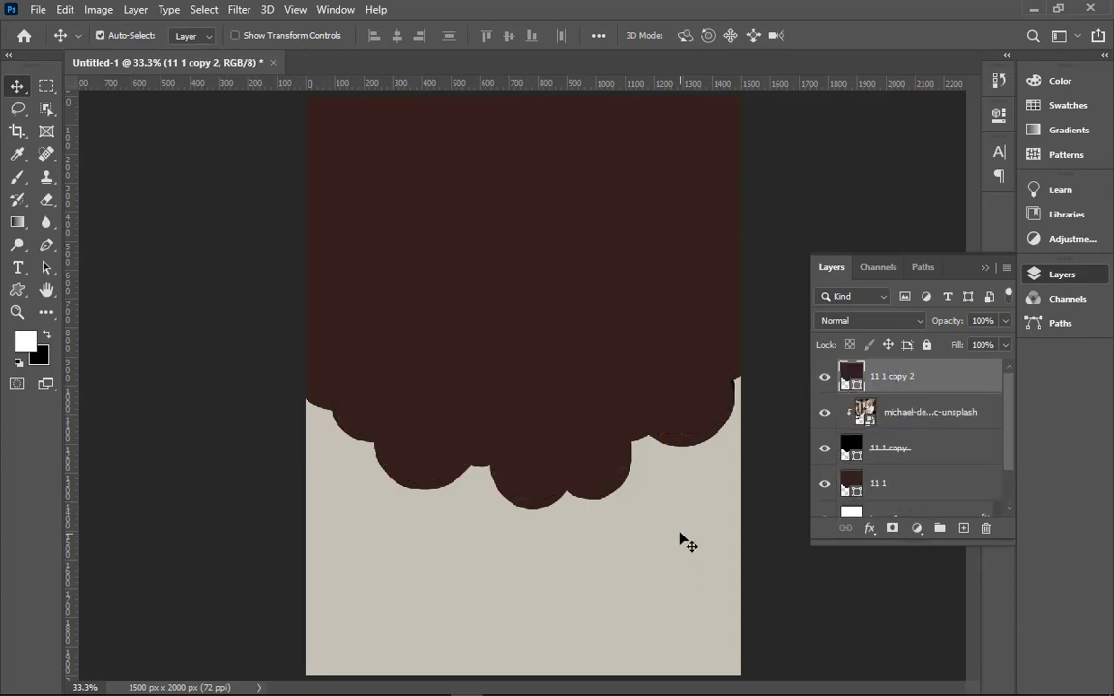
- Shrink the copied cloud to about a fifth and place it in the lower-left
{"action": "key", "text": "ctrl+minus"}
{"action": "key", "text": "ctrl+minus"}
{"action": "key", "text": "ctrl+t"}
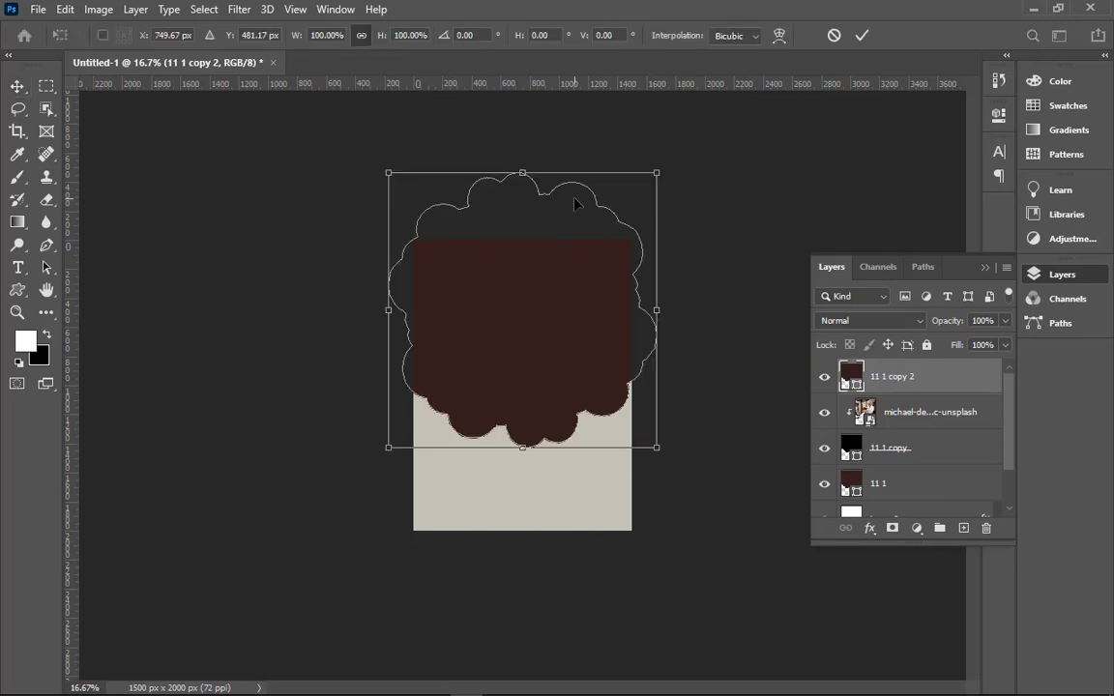
{"action": "left_click_drag", "start_coordinate": [656, 173], "coordinate": [547, 286]}
{"action": "left_click_drag", "start_coordinate": [474, 264], "coordinate": [441, 458]}
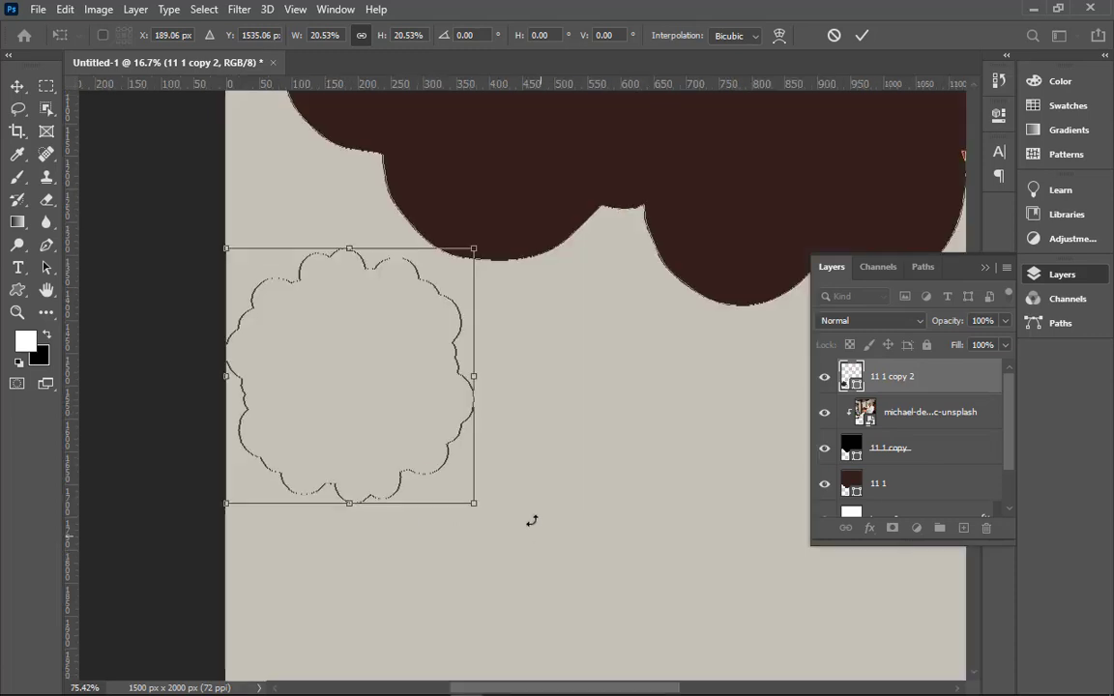
{"action": "scroll", "coordinate": [484, 489], "scroll_direction": "up", "scroll_amount": 5}
{"action": "left_click_drag", "start_coordinate": [472, 248], "coordinate": [442, 280]}
{"action": "key", "text": "ctrl+z"}
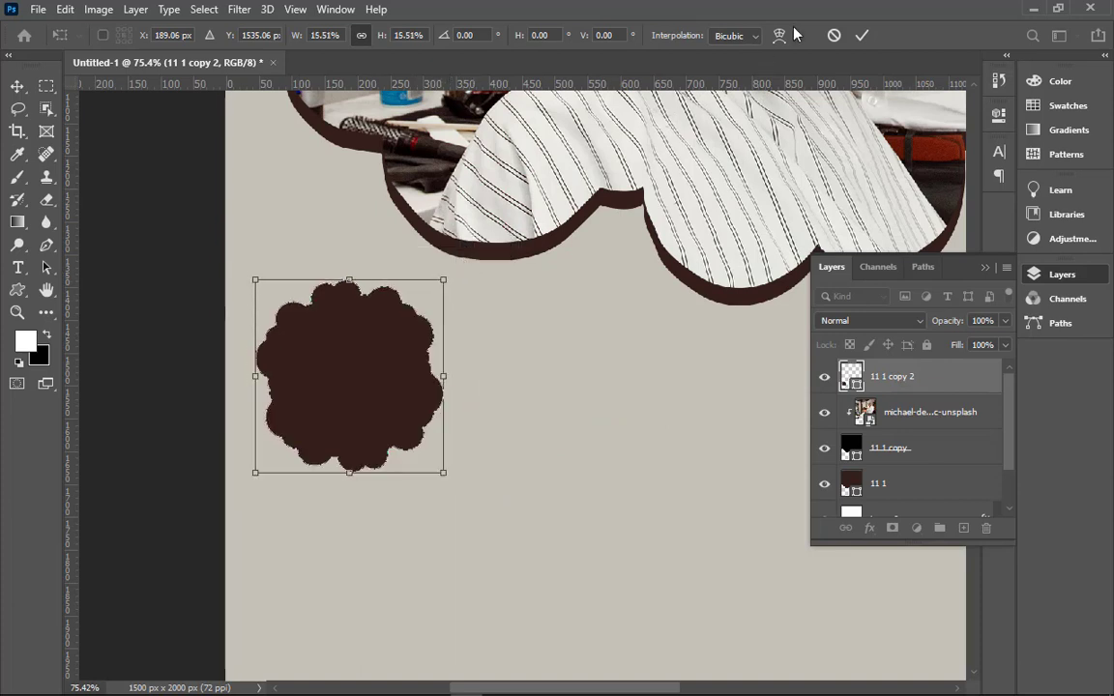
{"action": "left_click", "coordinate": [863, 36]}
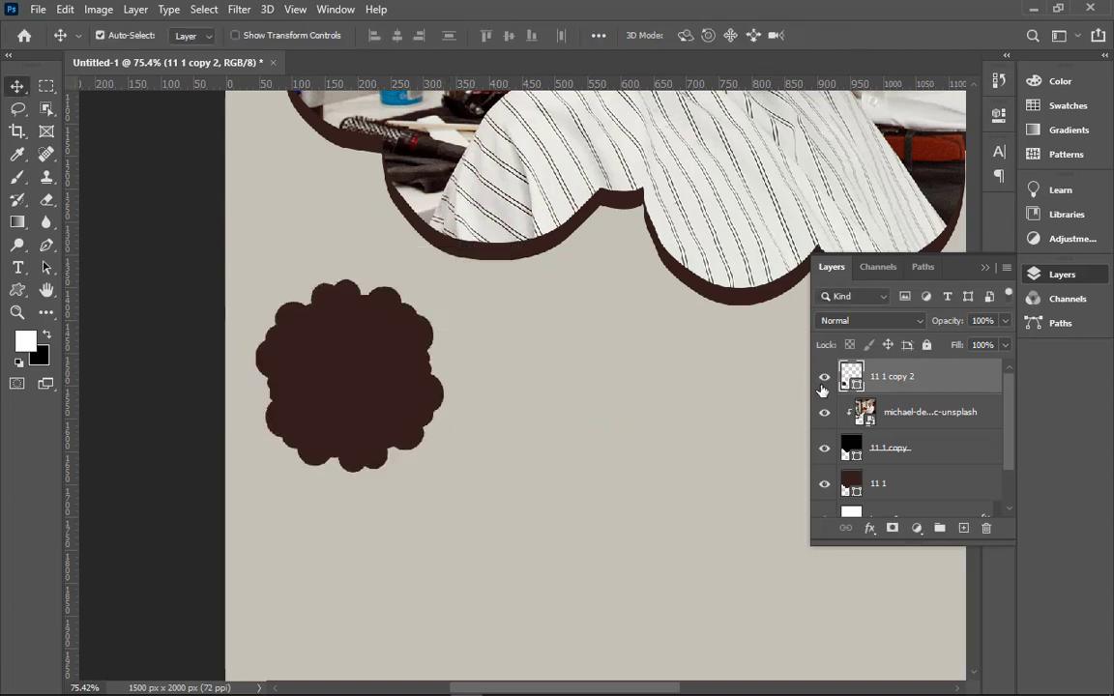
- Duplicate the small cloud, shift it right, and fill the copy beige c5c1b8
{"action": "key", "text": "ctrl+j"}
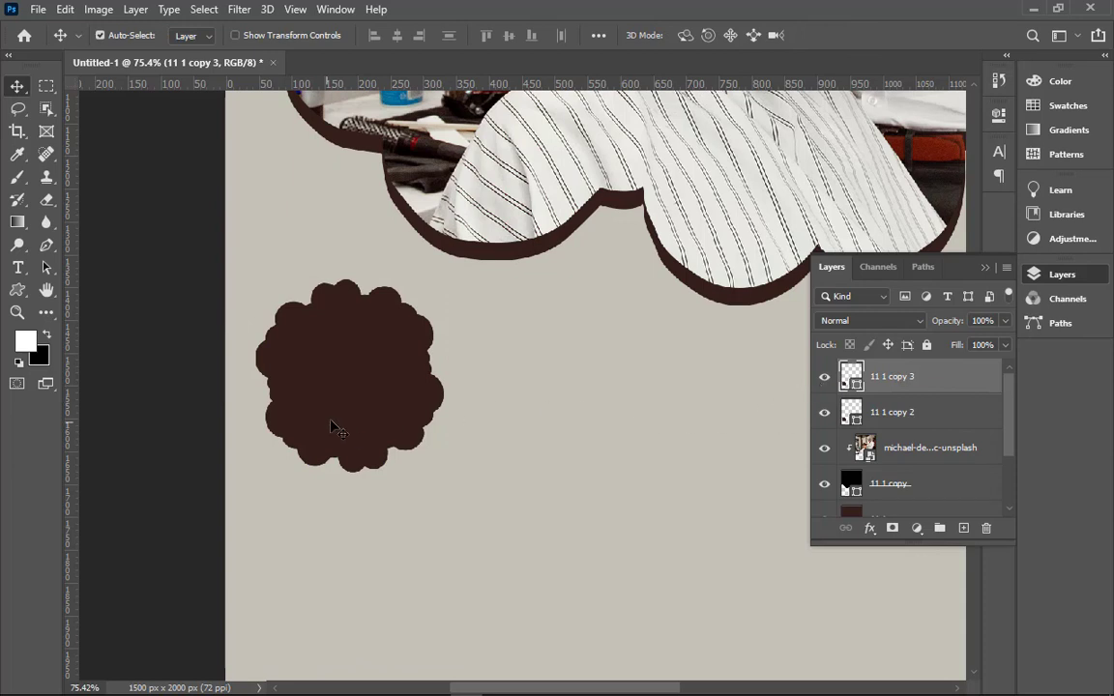
{"action": "left_click_drag", "start_coordinate": [330, 425], "coordinate": [414, 422]}
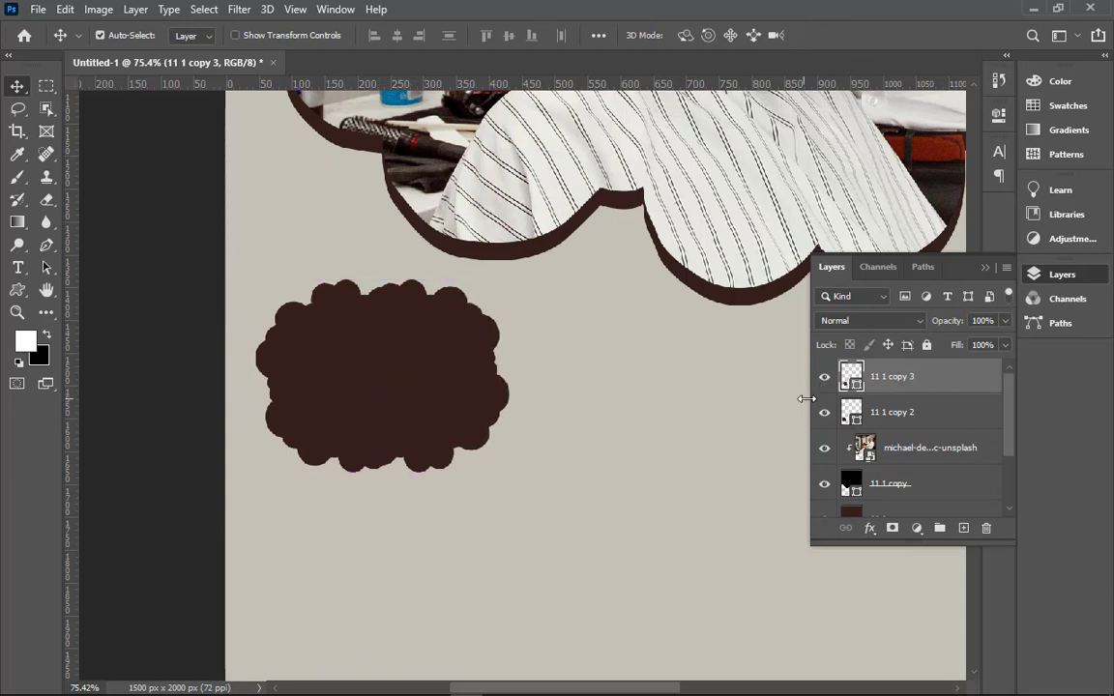
{"action": "left_click", "coordinate": [841, 416]}
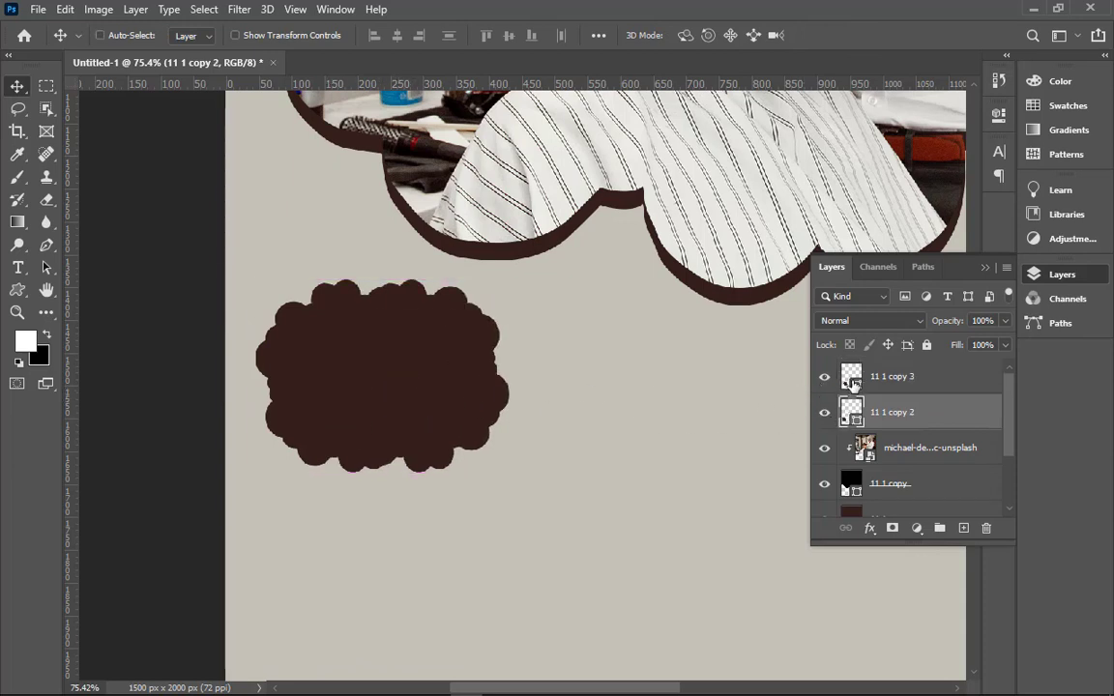
{"action": "double_click", "coordinate": [850, 377]}
{"action": "left_click", "coordinate": [604, 442]}
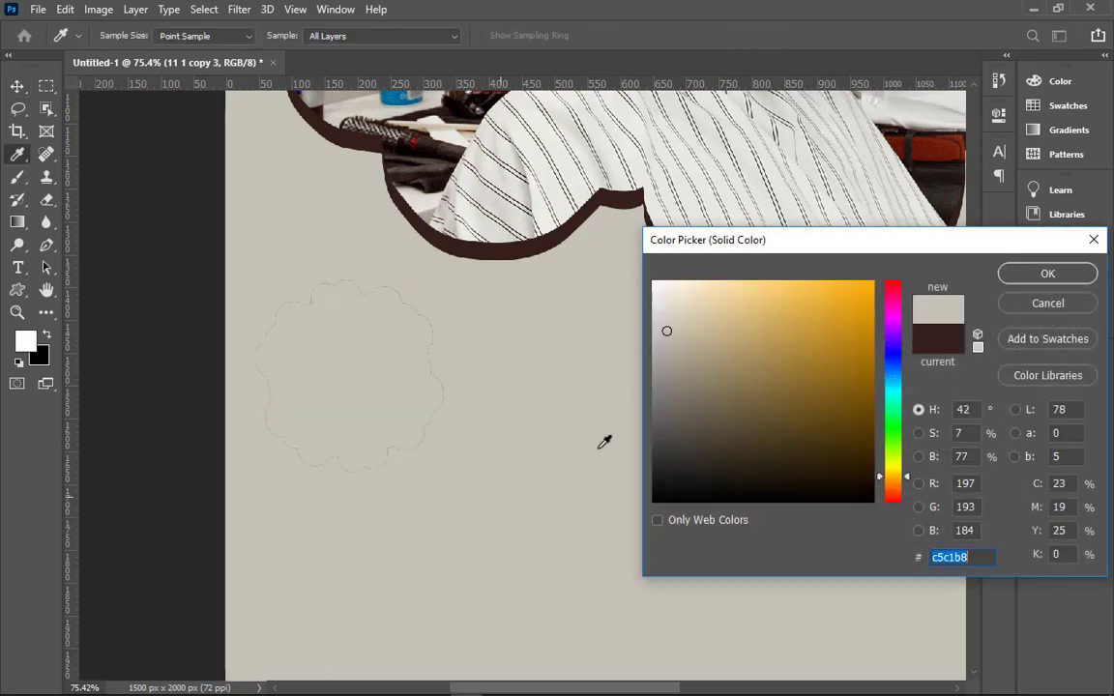
{"action": "left_click", "coordinate": [1048, 275]}
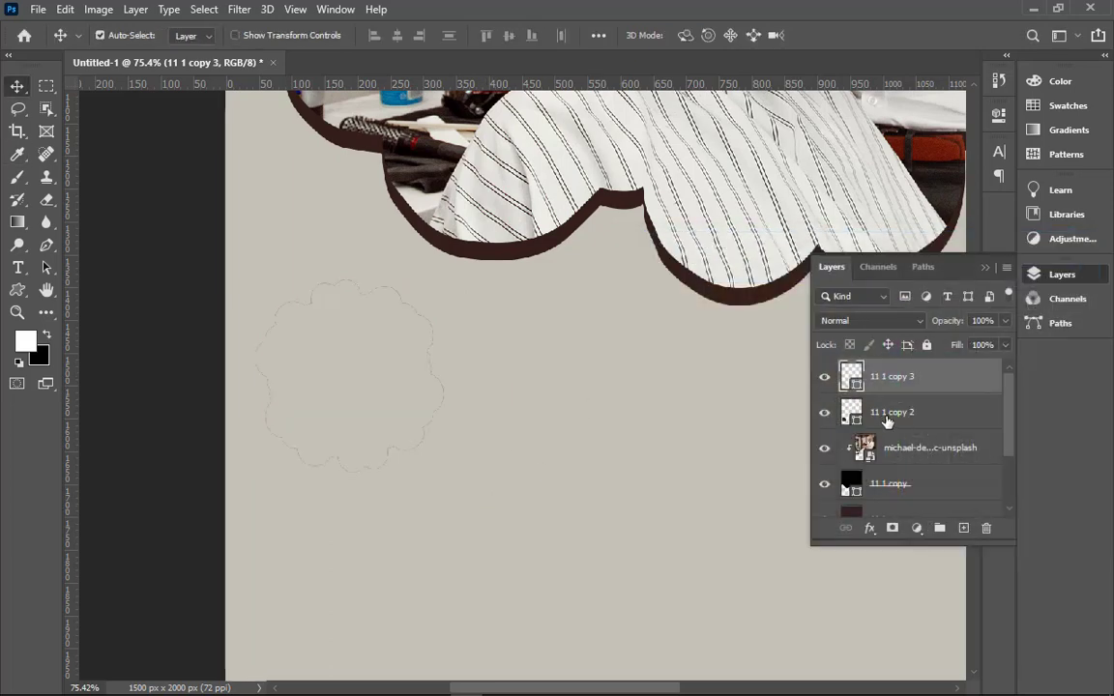
- Enlarge the brown 11 1 copy 2 slightly so it outlines the beige cloud
{"action": "left_click", "coordinate": [882, 416]}
{"action": "key", "text": "ctrl+t"}
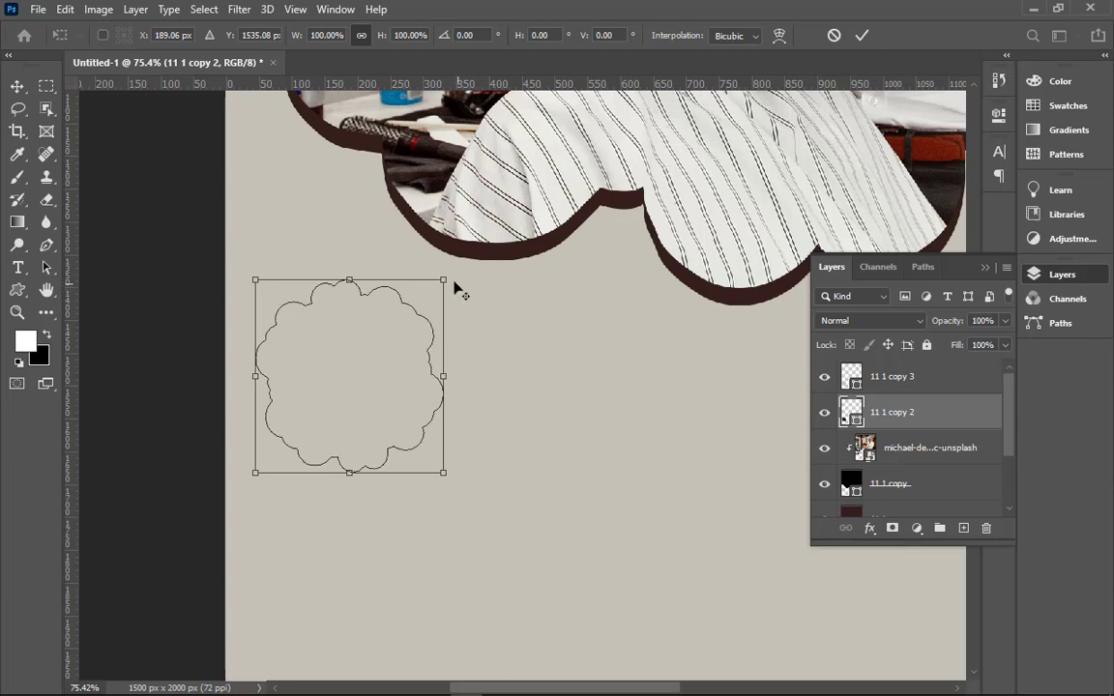
{"action": "left_click_drag", "start_coordinate": [444, 279], "coordinate": [450, 274]}
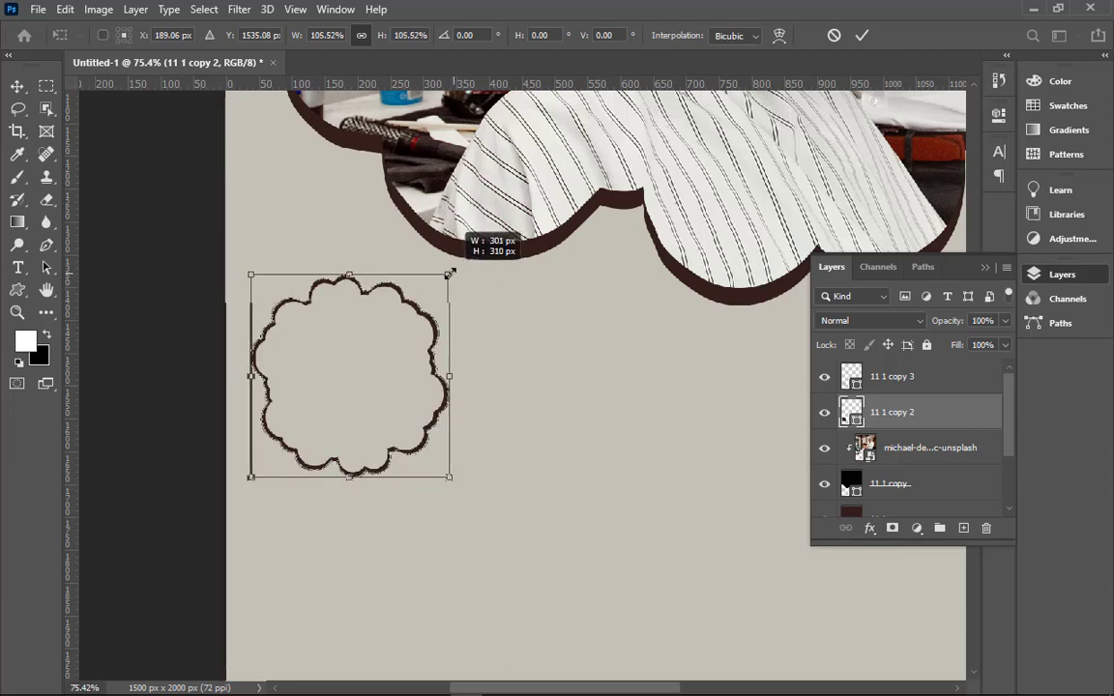
{"action": "left_click", "coordinate": [862, 35]}
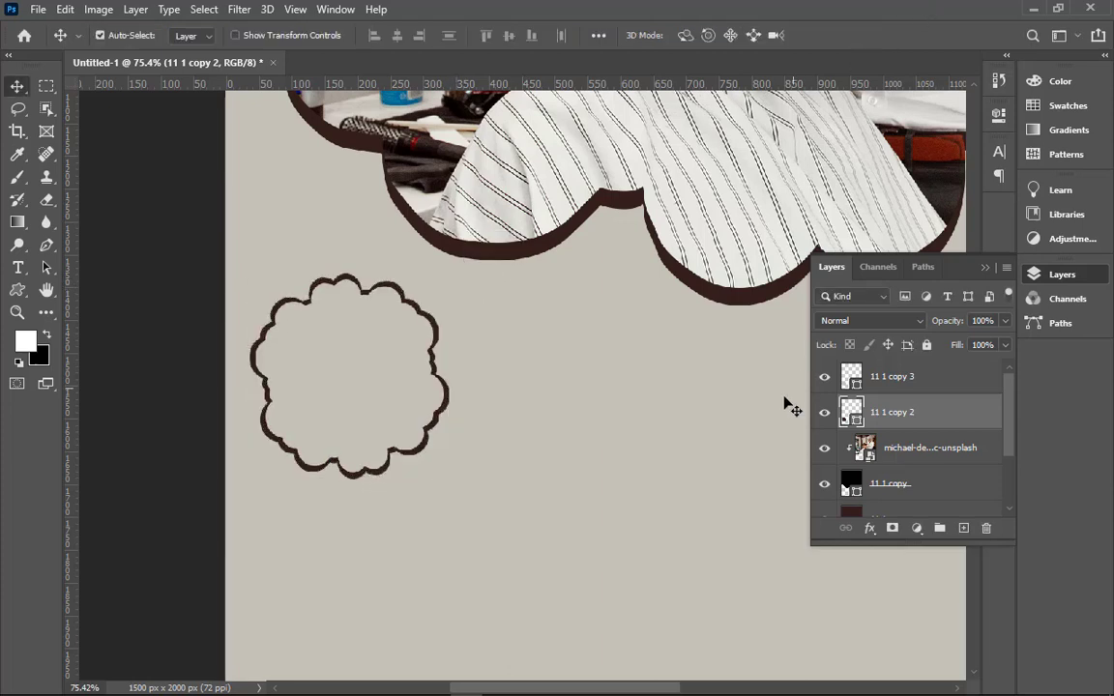
- Select 11 1 copy 2 and copy 3 together, trying a merge and undoing it
{"action": "left_click", "coordinate": [916, 391], "text": "shift"}
{"action": "key", "text": "ctrl+e"}
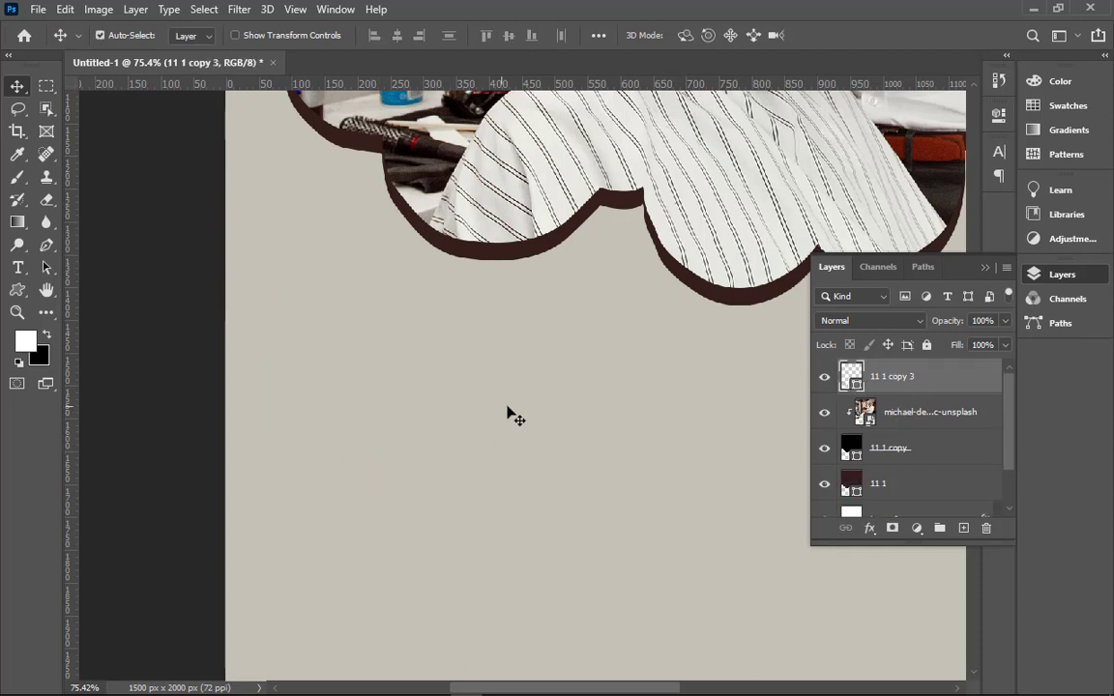
{"action": "key", "text": "ctrl+z"}
{"action": "left_click", "coordinate": [861, 408]}
{"action": "left_click", "coordinate": [885, 390], "text": "shift"}
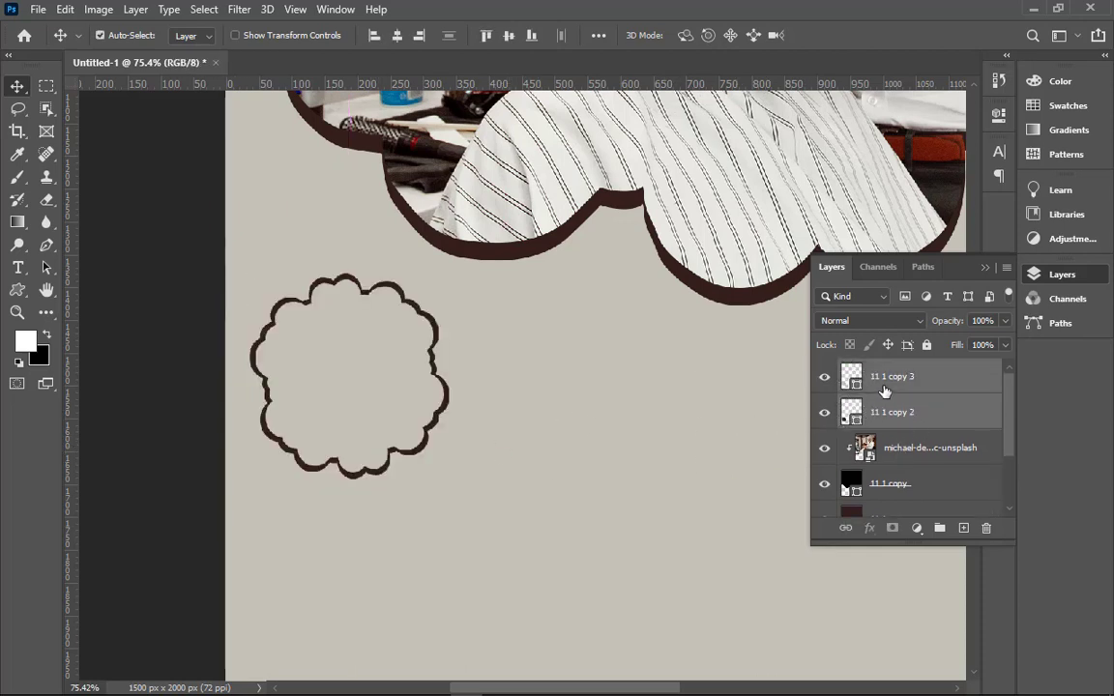
{"action": "left_click", "coordinate": [875, 413]}
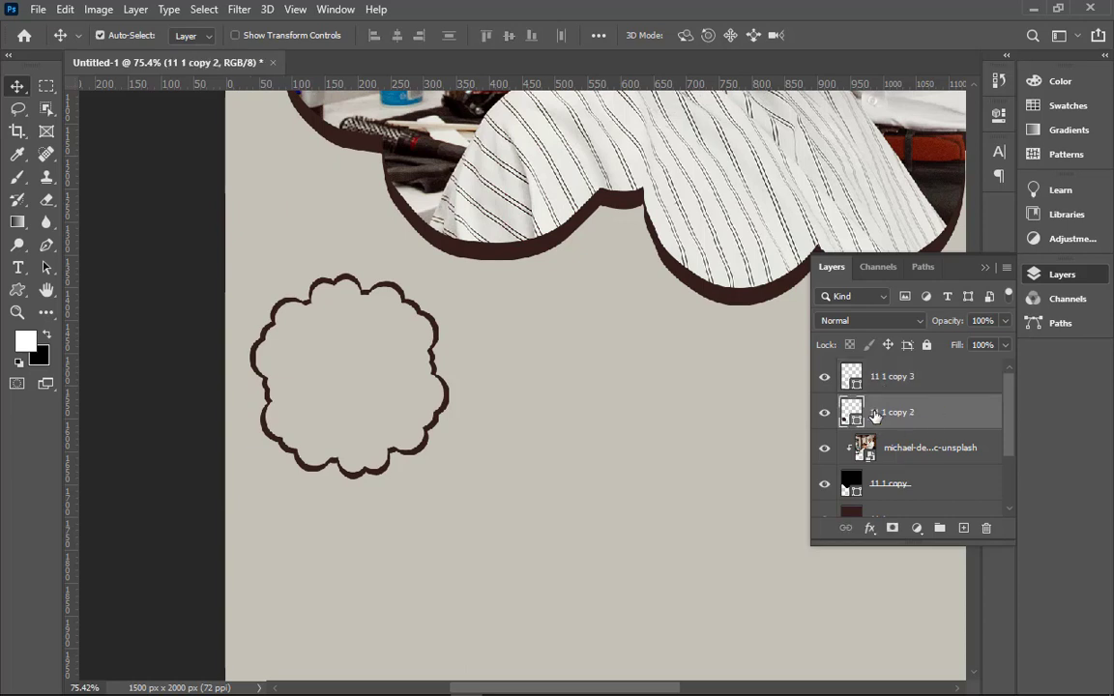
{"action": "left_click", "coordinate": [884, 390]}
{"action": "left_click", "coordinate": [884, 412]}
{"action": "left_click", "coordinate": [883, 389]}
{"action": "left_click", "coordinate": [881, 413], "text": "shift"}
{"action": "key", "text": "ctrl+e"}
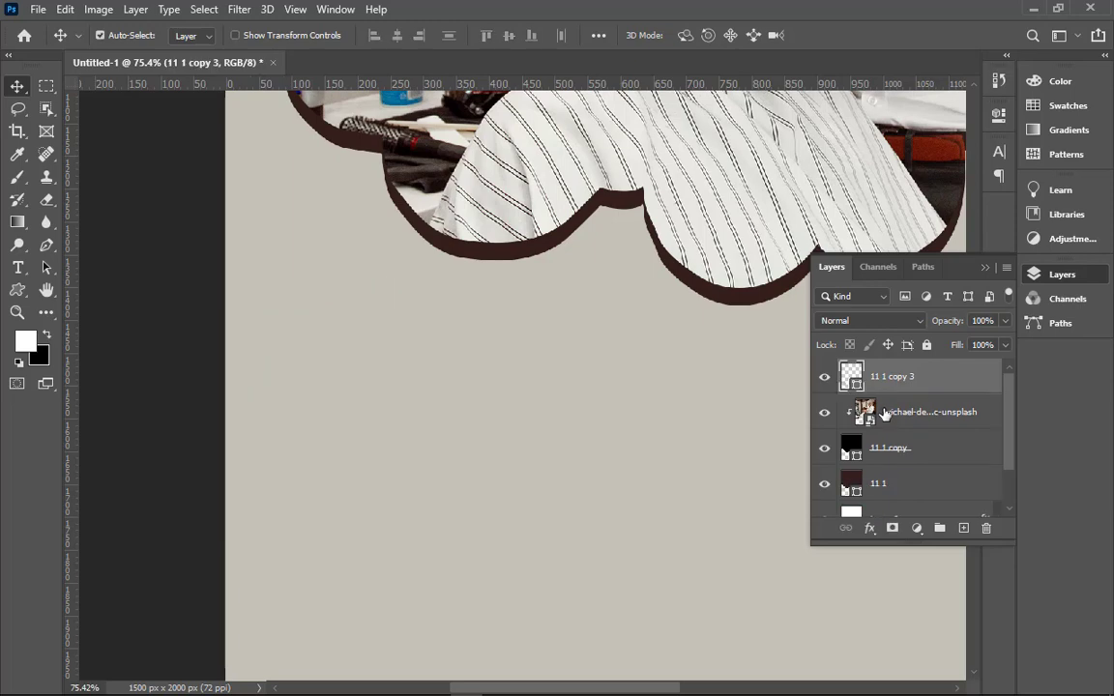
{"action": "key", "text": "ctrl+z"}
- Alt-drag the outlined cloud rightward into a row of four evenly spaced clouds
{"action": "key", "text": "ctrl+minus"}
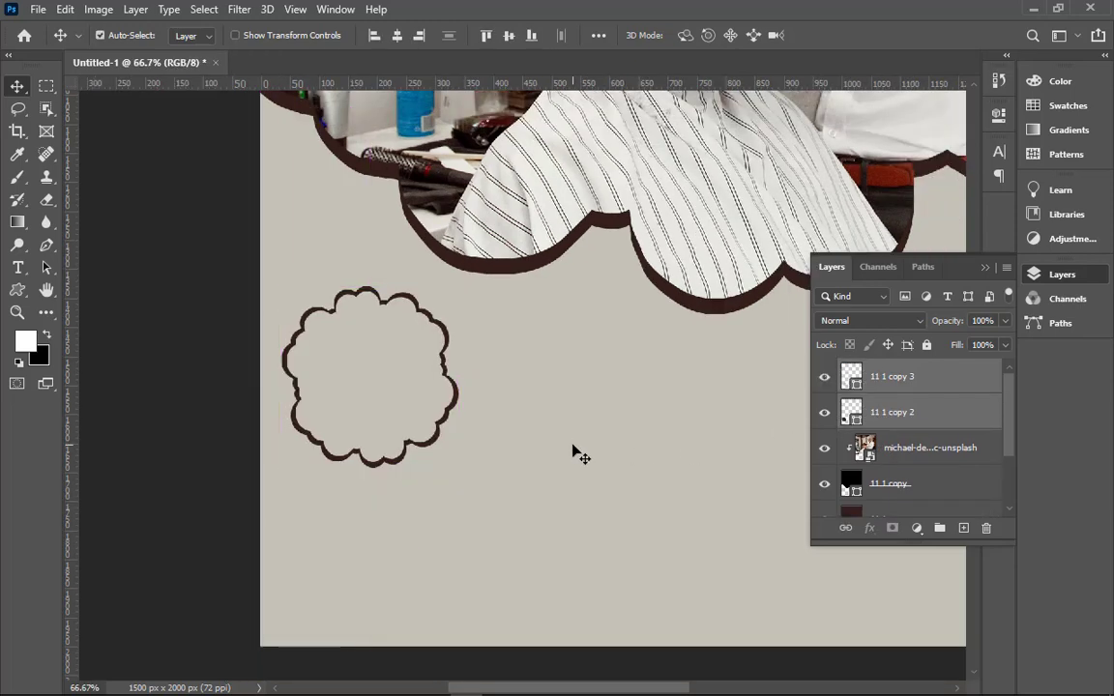
{"action": "key", "text": "ctrl+minus"}
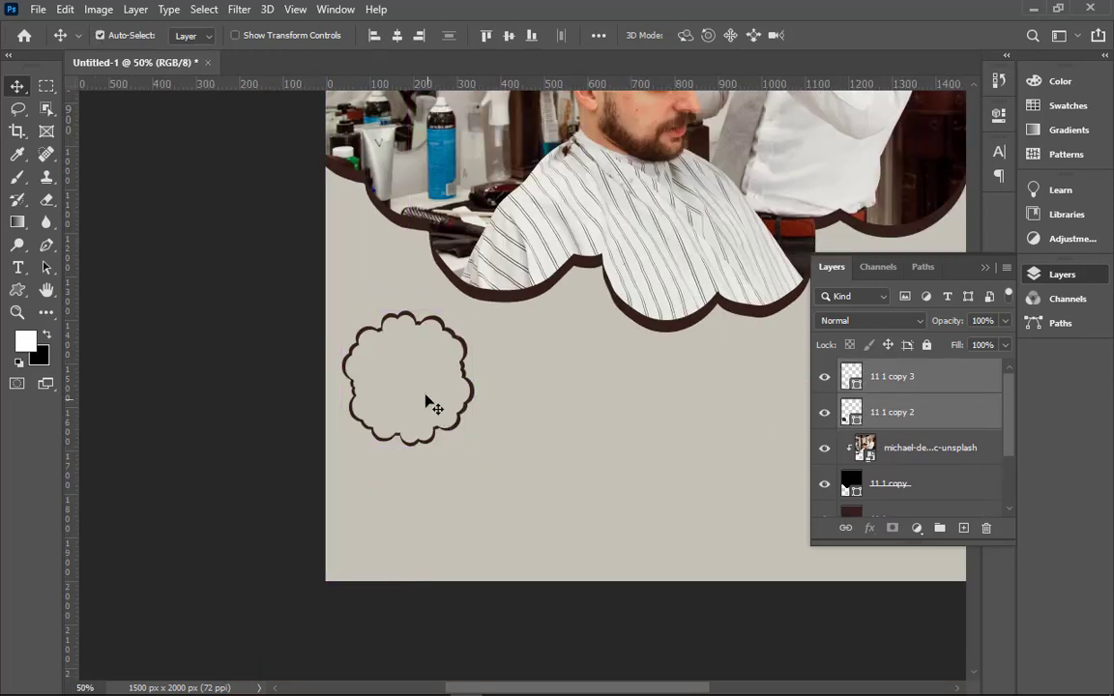
{"action": "mouse_move", "coordinate": [426, 396]}
{"action": "left_mouse_down"}
{"action": "mouse_move", "coordinate": [425, 418]}
{"action": "mouse_move", "coordinate": [581, 406]}
{"action": "left_mouse_up"}
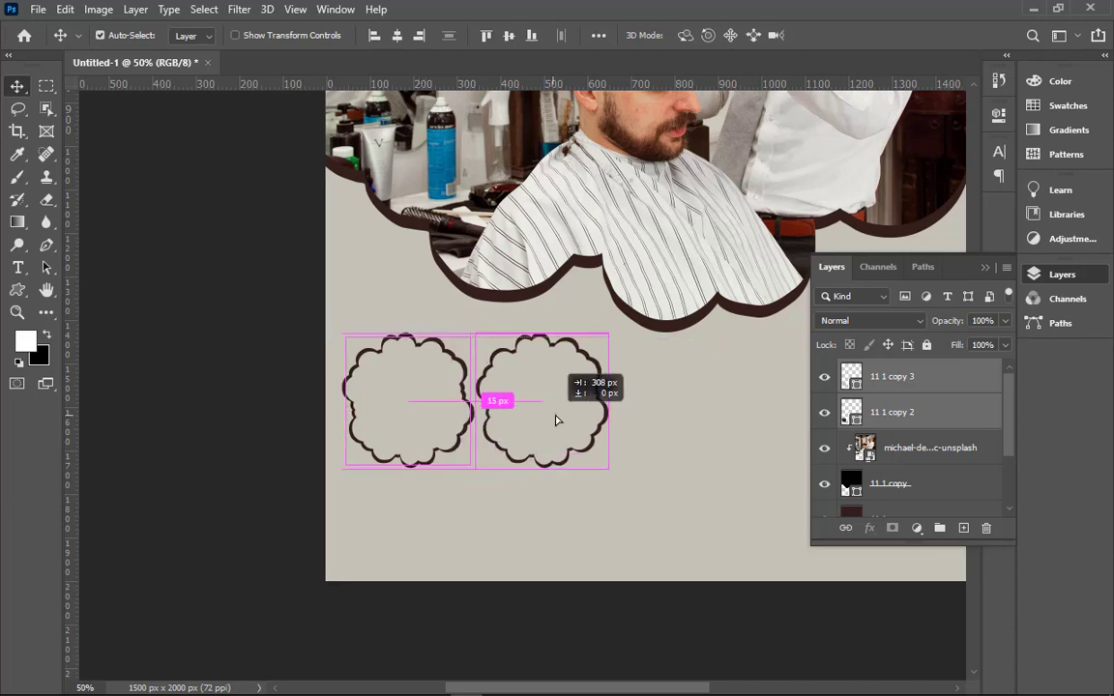
{"action": "key", "text": "ctrl+minus"}
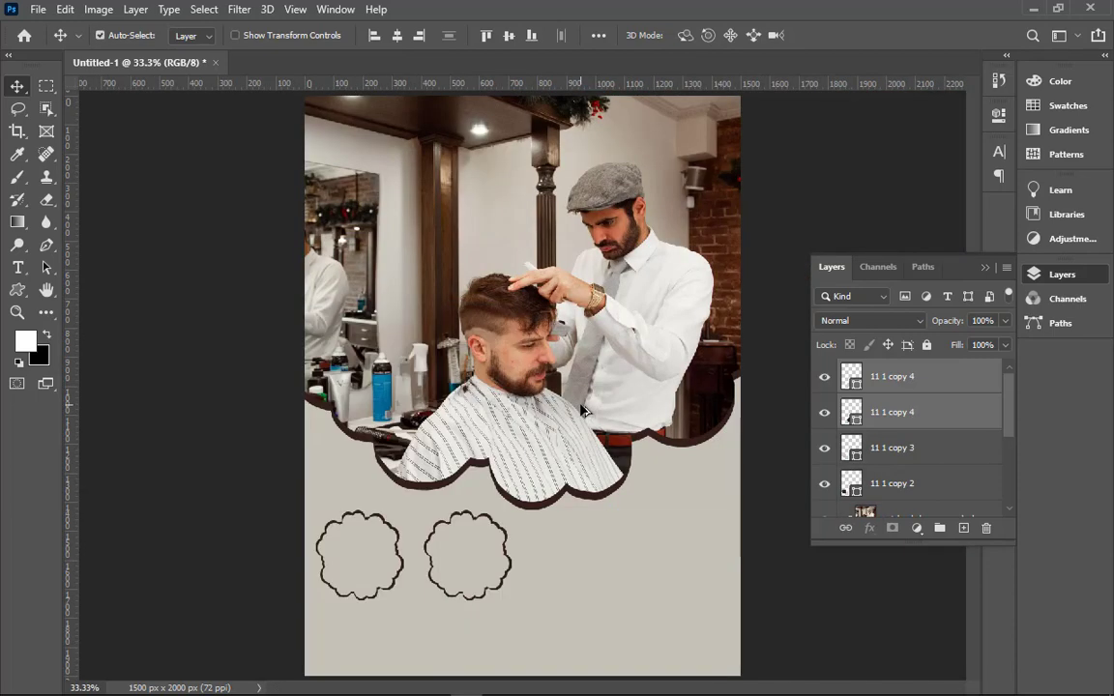
{"action": "mouse_move", "coordinate": [462, 564]}
{"action": "left_mouse_down"}
{"action": "mouse_move", "coordinate": [562, 577]}
{"action": "mouse_move", "coordinate": [675, 564]}
{"action": "left_mouse_up"}
{"action": "key", "text": "ctrl+z"}
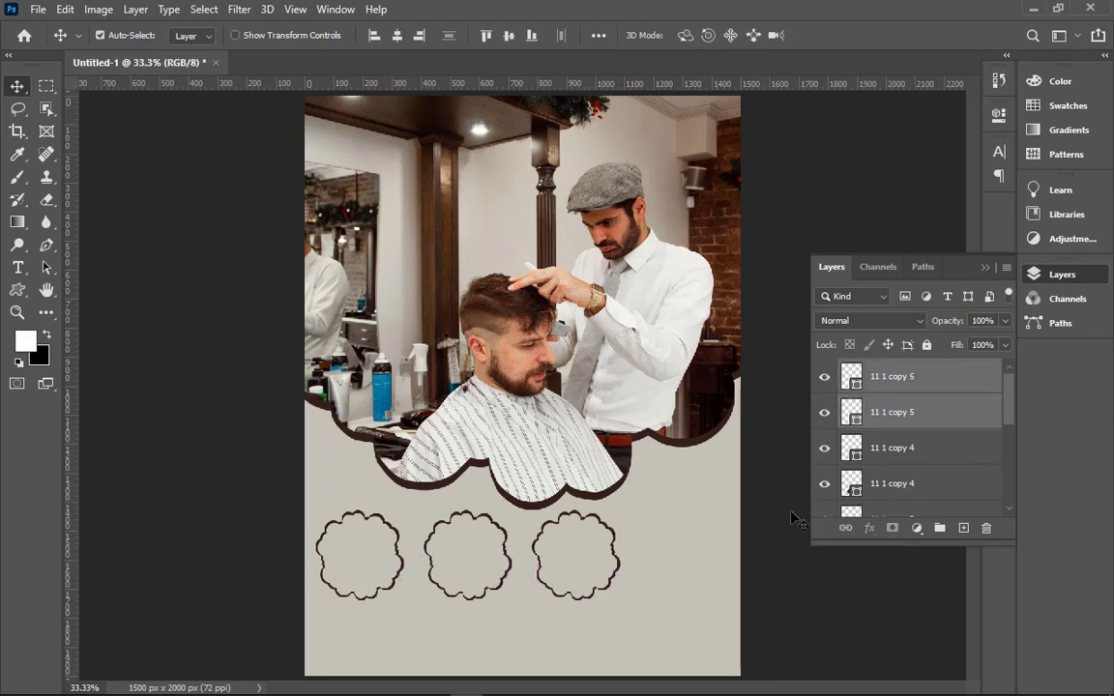
{"action": "left_click_drag", "start_coordinate": [577, 565], "coordinate": [677, 563]}
{"action": "key", "text": "ctrl+minus"}
{"action": "key", "text": "ctrl+plus"}
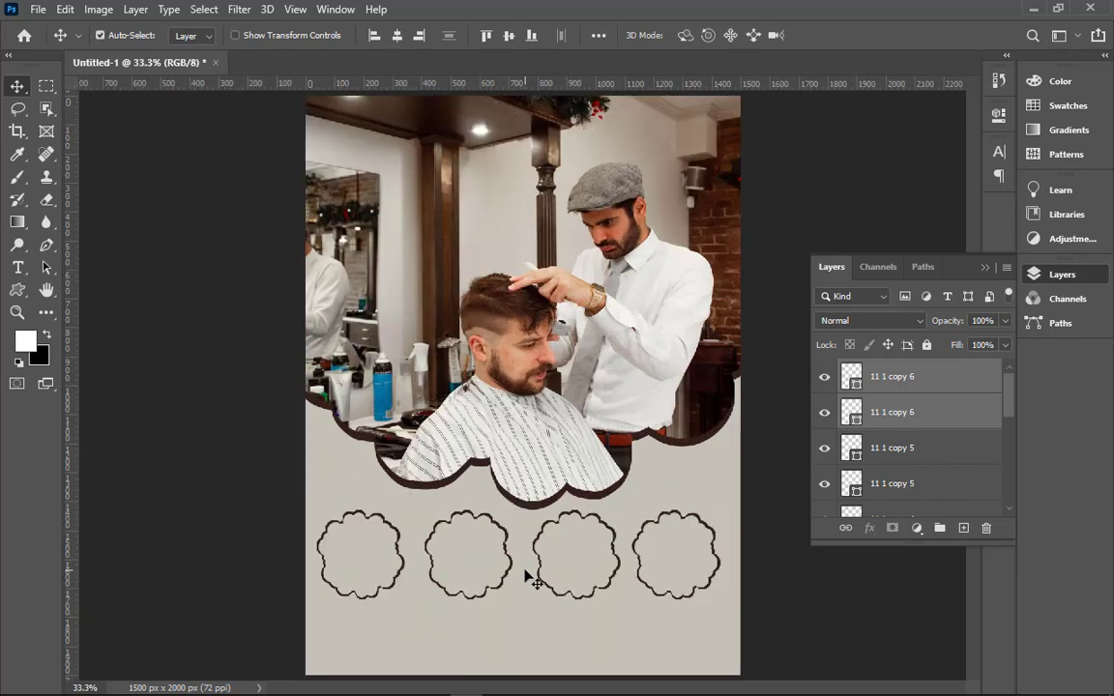
- Select the 11 1 copy 2 and copy 3 cloud layers in the Layers panel
{"action": "left_click", "coordinate": [893, 414]}
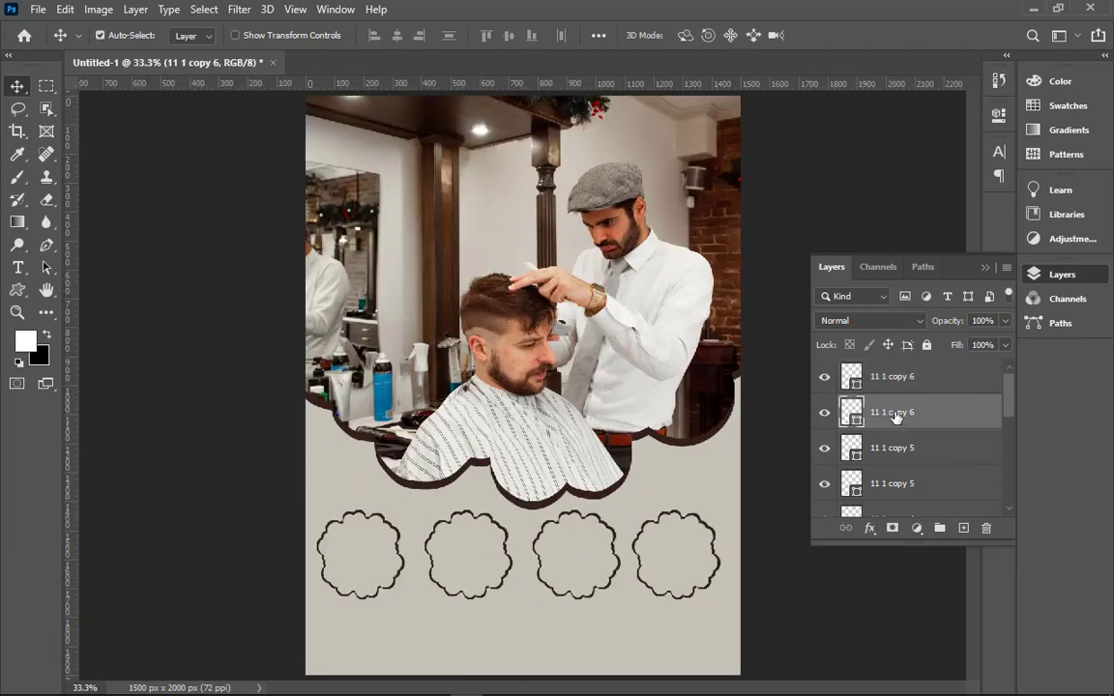
{"action": "left_click", "coordinate": [907, 389], "text": "shift"}
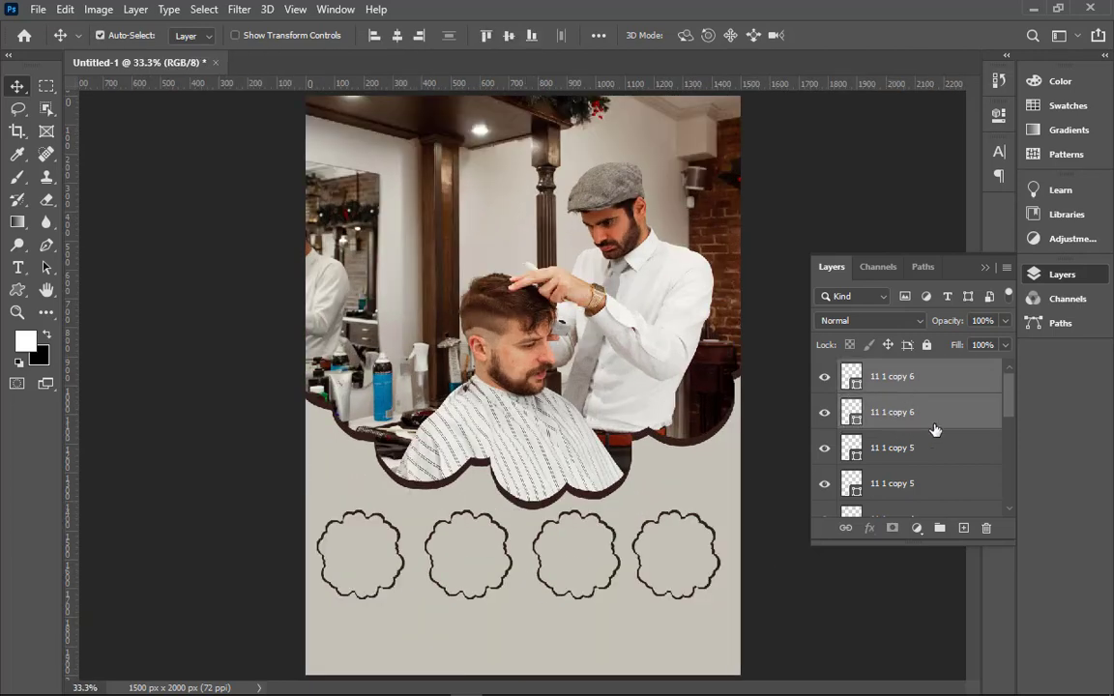
{"action": "scroll", "coordinate": [934, 429], "scroll_direction": "down", "scroll_amount": 3}
{"action": "left_click", "coordinate": [906, 451]}
{"action": "left_click", "coordinate": [825, 448]}
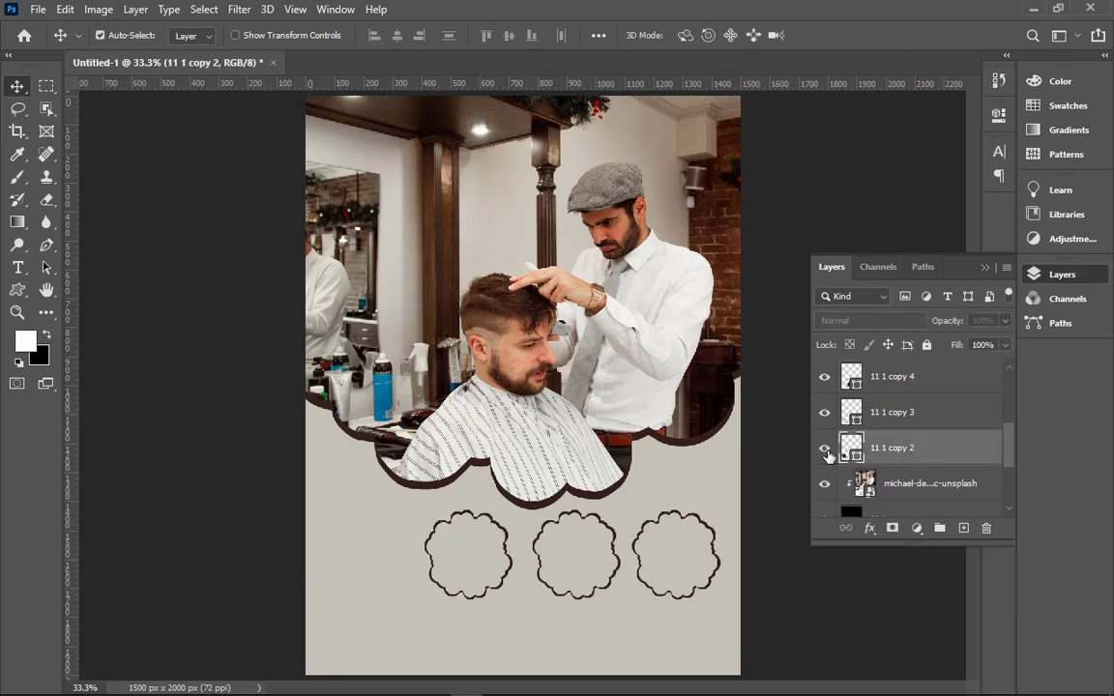
{"action": "left_click", "coordinate": [875, 419]}
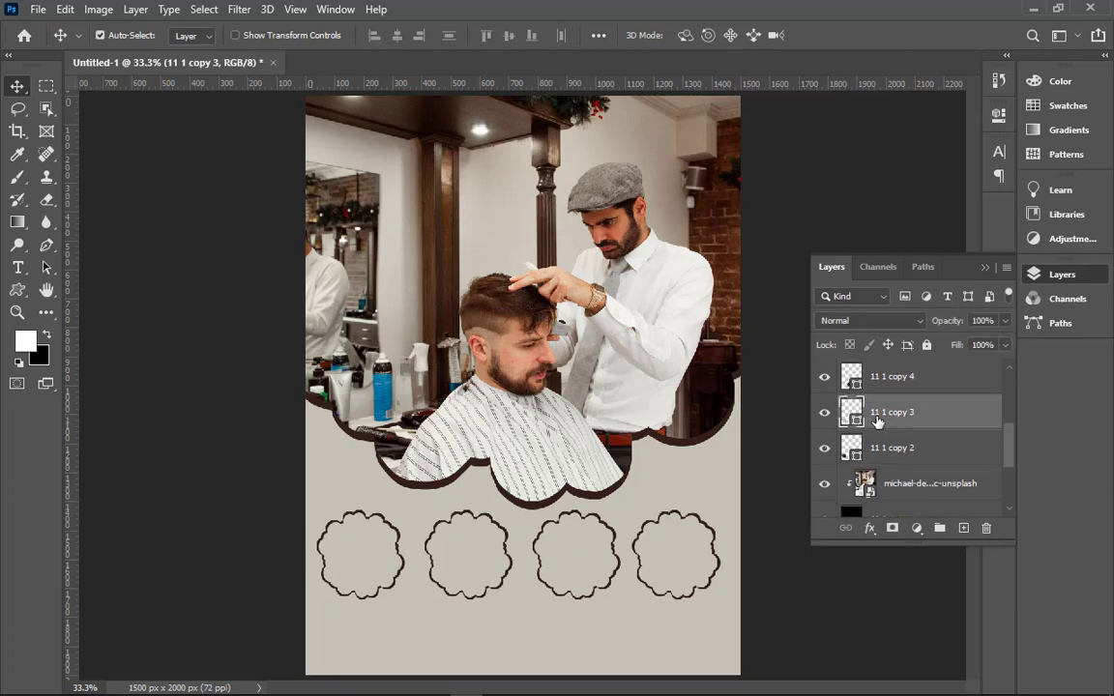
- Drag the 'images' photo from the Hair Cut Data folder onto the poster canvas
{"action": "left_click", "coordinate": [1032, 9]}
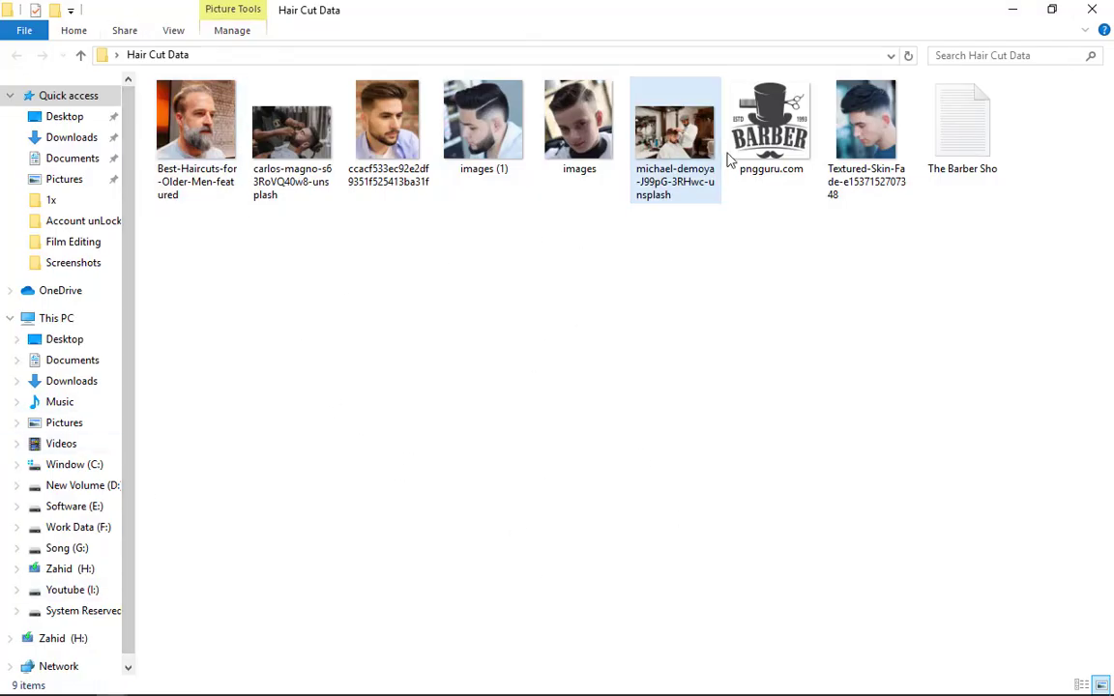
{"action": "left_click", "coordinate": [567, 155]}
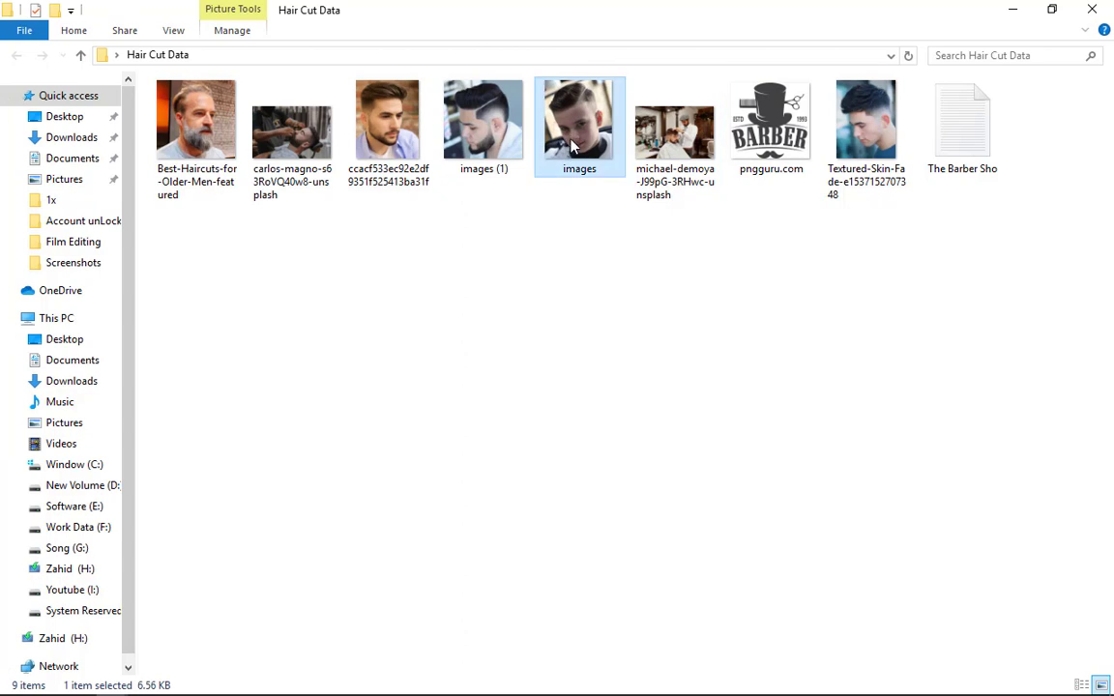
{"action": "mouse_move", "coordinate": [567, 151]}
{"action": "left_mouse_down"}
{"action": "mouse_move", "coordinate": [753, 692]}
{"action": "mouse_move", "coordinate": [466, 683]}
{"action": "mouse_move", "coordinate": [366, 534]}
{"action": "mouse_move", "coordinate": [340, 466]}
{"action": "left_mouse_up"}
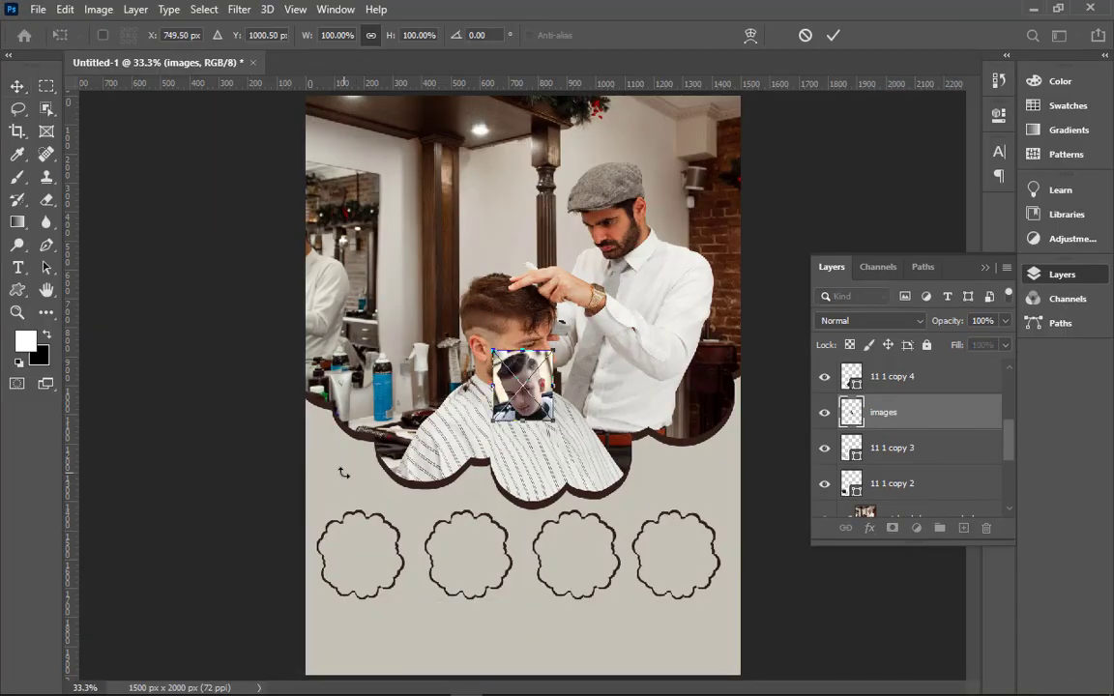
- Place the 'images' photo over the bottom-left cloud and convert it to a smart object
{"action": "left_click_drag", "start_coordinate": [522, 382], "coordinate": [384, 496]}
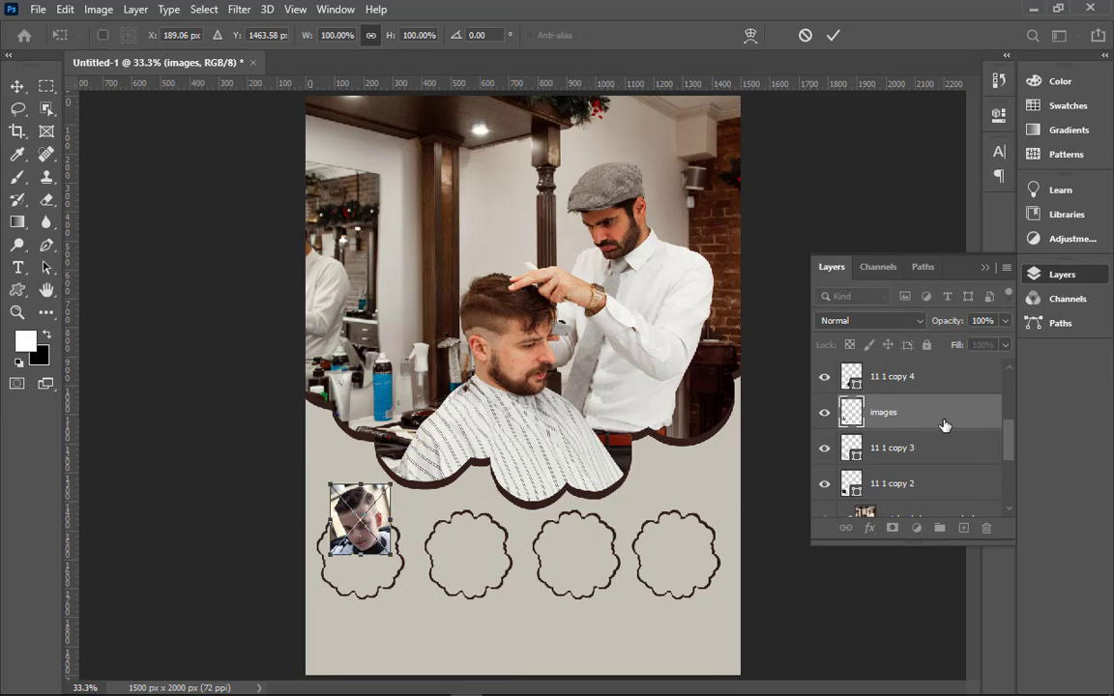
{"action": "left_click", "coordinate": [830, 37]}
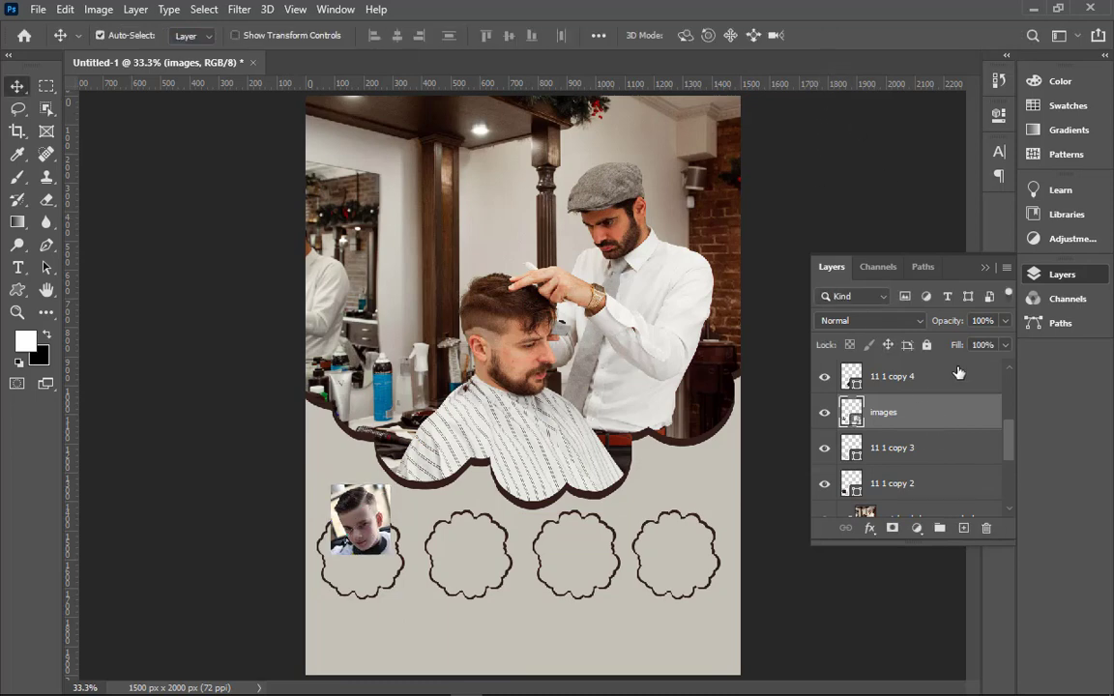
{"action": "right_click", "coordinate": [969, 418]}
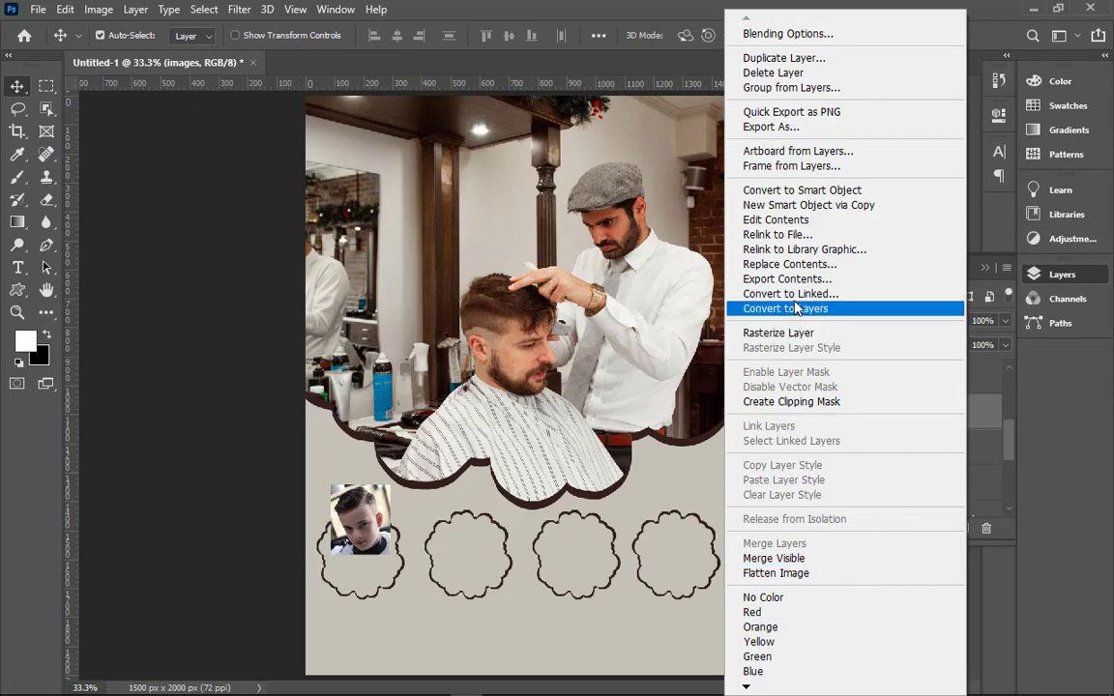
{"action": "left_click", "coordinate": [801, 189]}
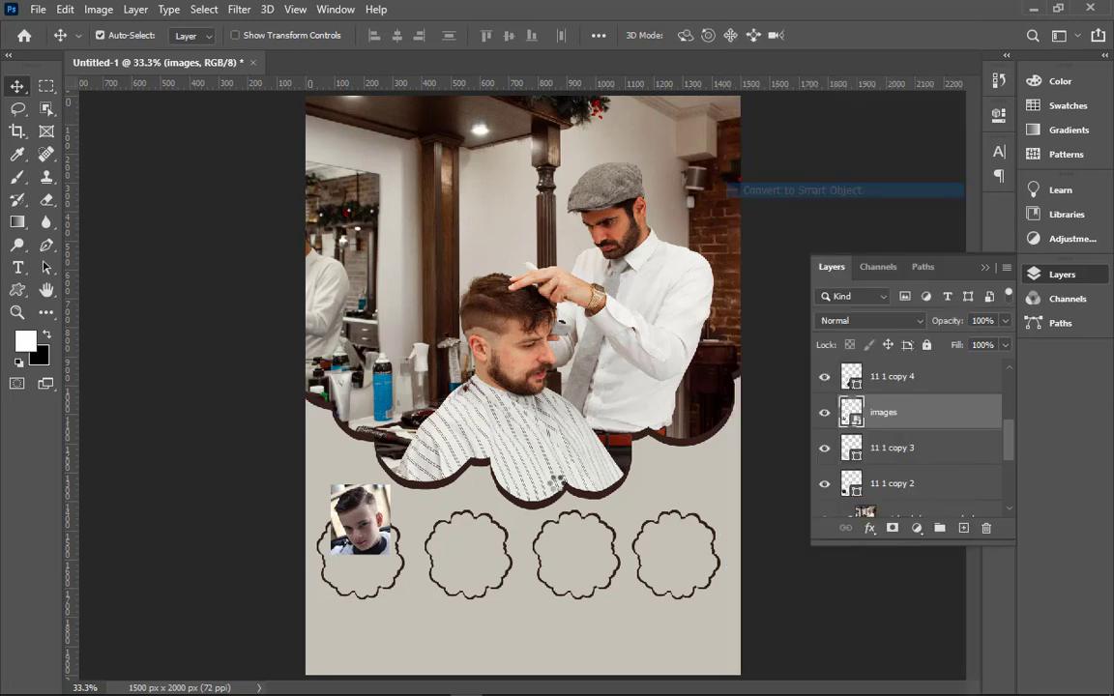
- Enlarge the boy's photo to about 447x525 px and clip it into the first cloud
{"action": "left_click_drag", "start_coordinate": [312, 436], "coordinate": [435, 605]}
{"action": "key", "text": "ctrl+t"}
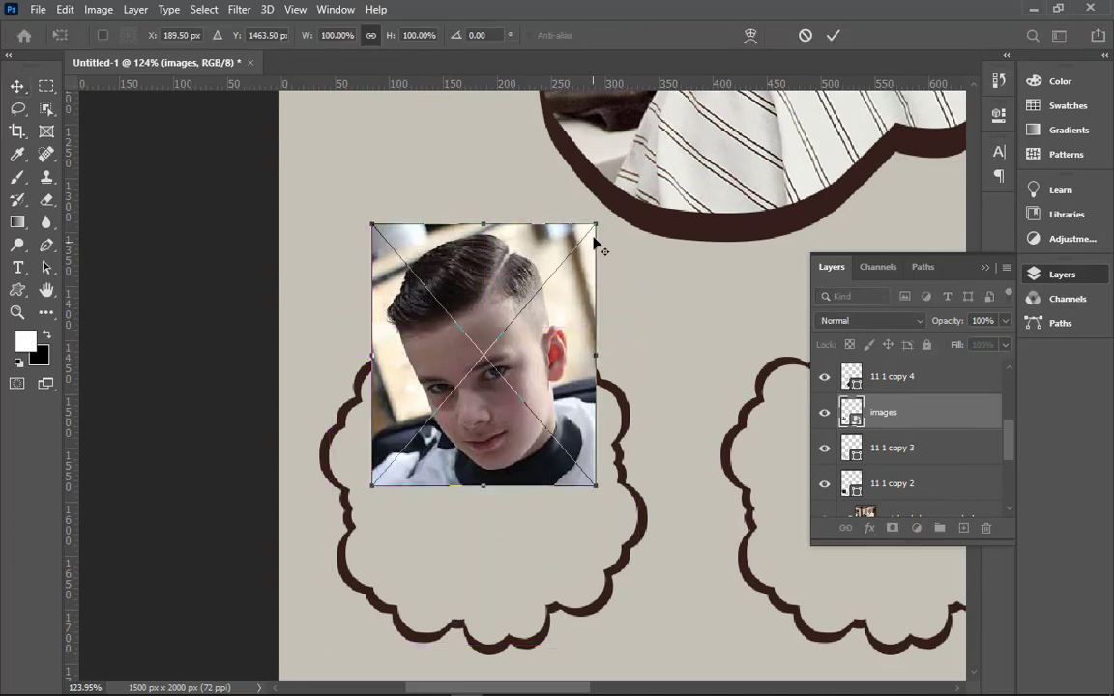
{"action": "left_click_drag", "start_coordinate": [593, 238], "coordinate": [735, 134]}
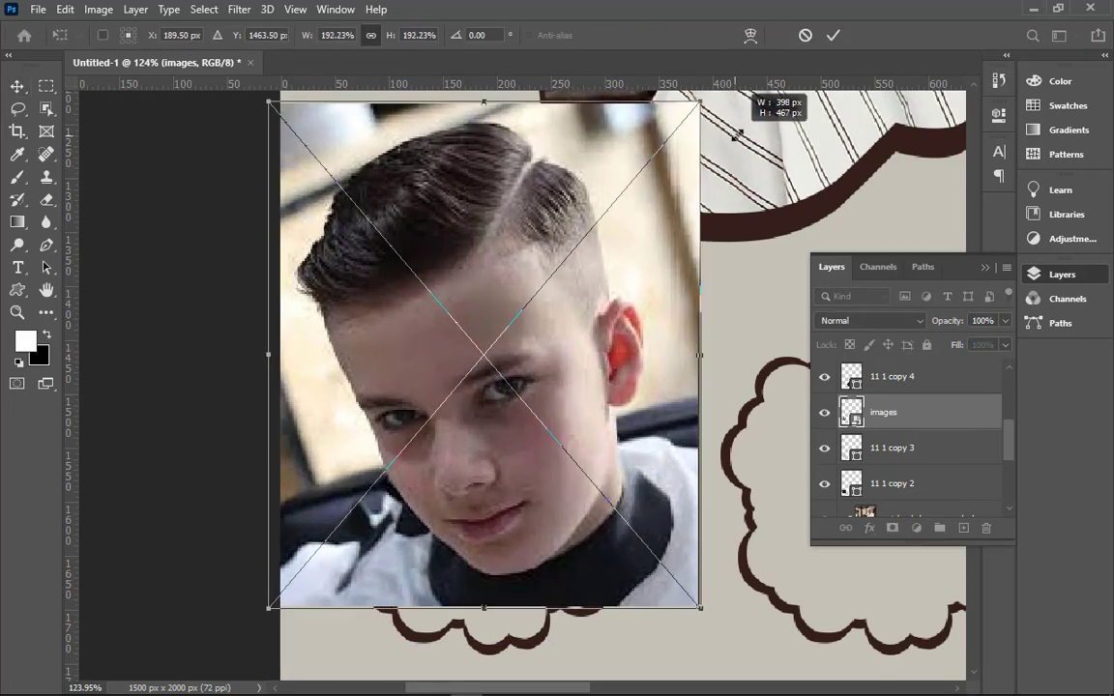
{"action": "left_click_drag", "start_coordinate": [577, 390], "coordinate": [556, 500]}
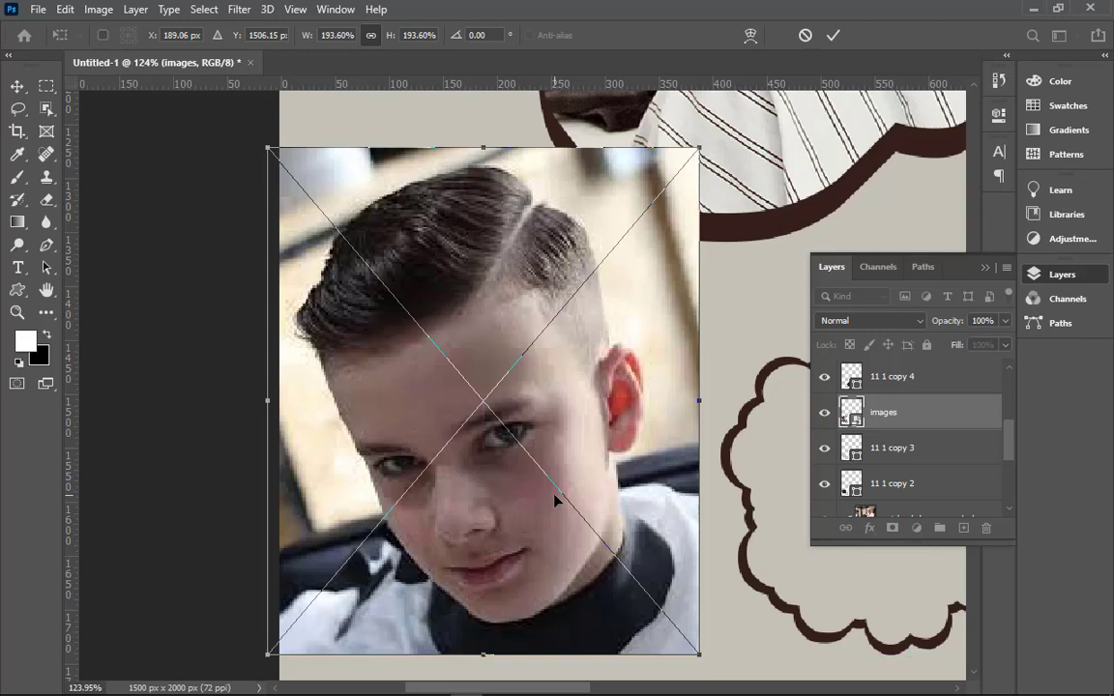
{"action": "key", "text": "ctrl+minus"}
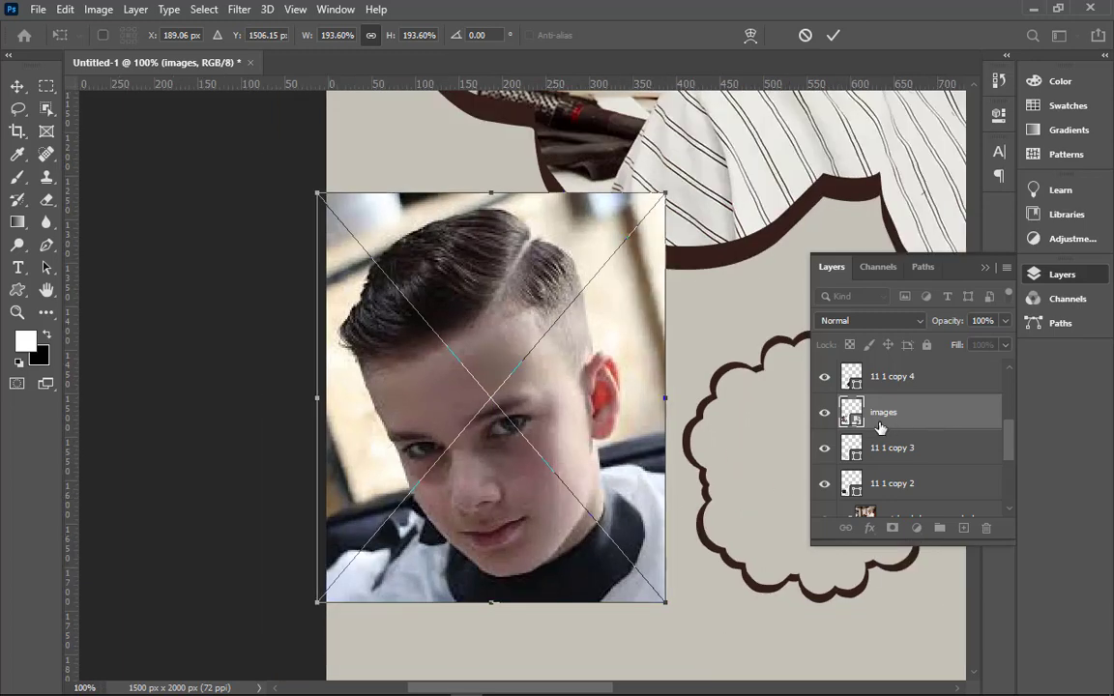
{"action": "key", "text": "Return"}
{"action": "key", "text": "ctrl+alt+g"}
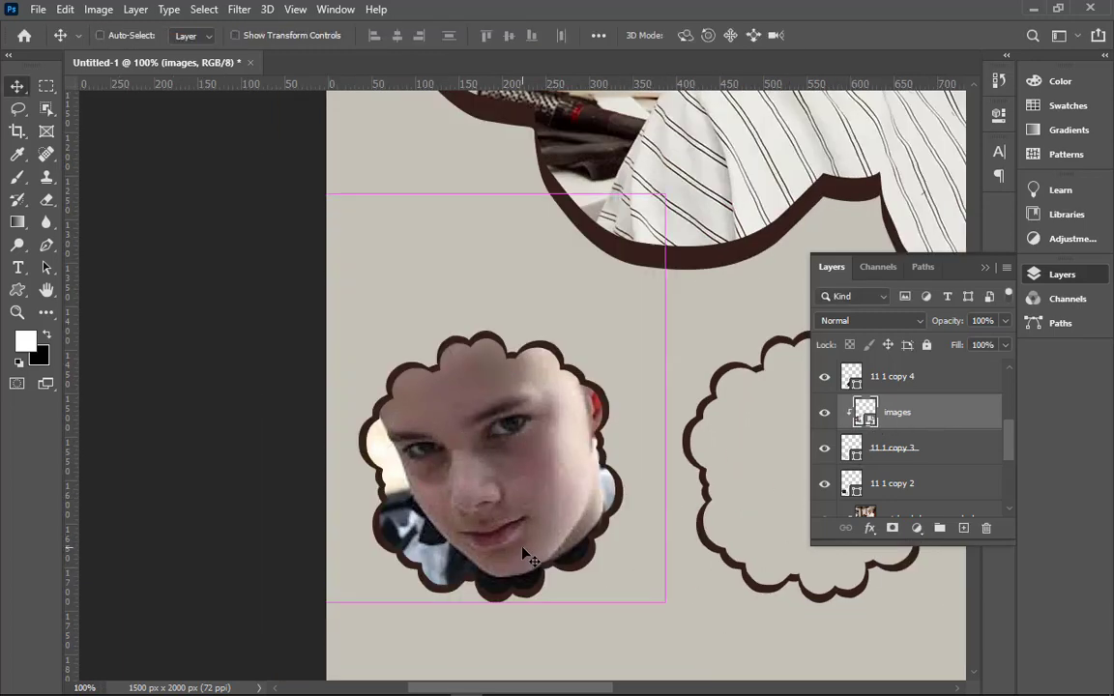
- Rescale and reposition the clipped boy's photo to fit the small cloud frame
{"action": "key", "text": "ctrl+t"}
{"action": "left_click_drag", "start_coordinate": [529, 542], "coordinate": [515, 539]}
{"action": "key", "text": "ctrl+minus"}
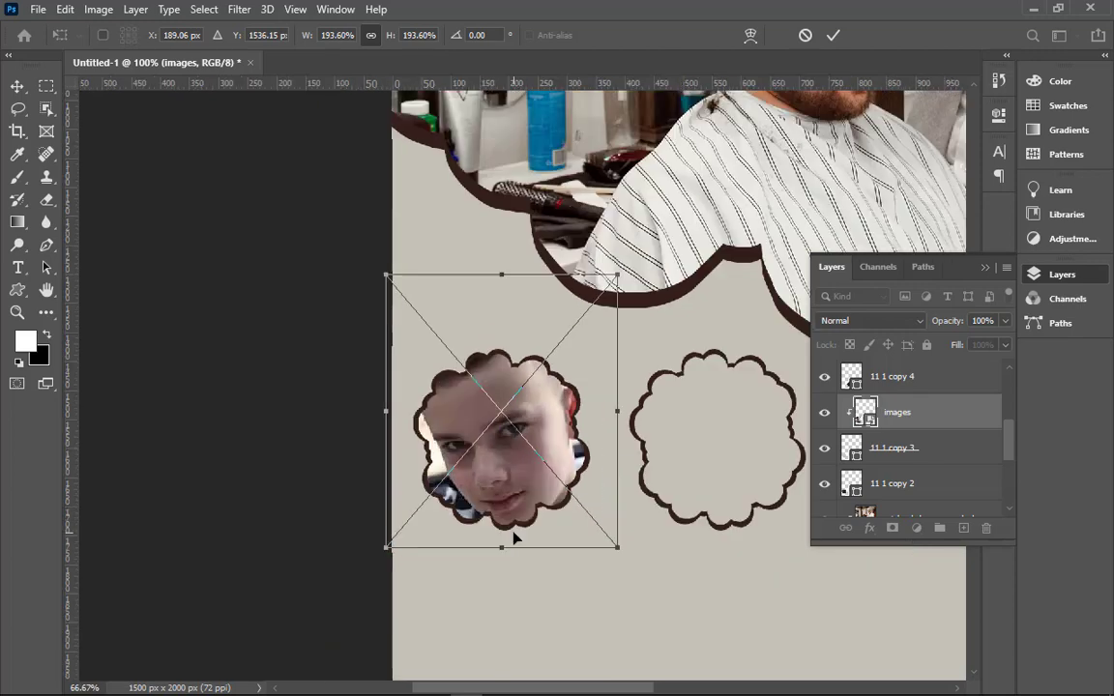
{"action": "key", "text": "ctrl+minus"}
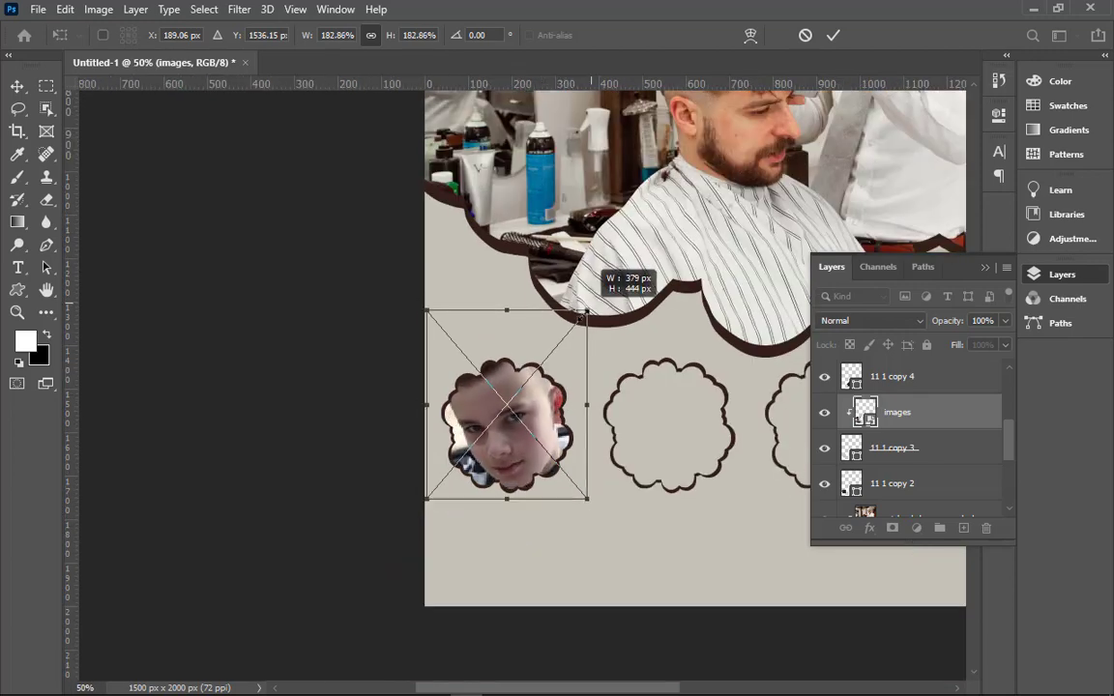
{"action": "left_click_drag", "start_coordinate": [591, 305], "coordinate": [579, 319]}
{"action": "left_click_drag", "start_coordinate": [503, 479], "coordinate": [513, 503]}
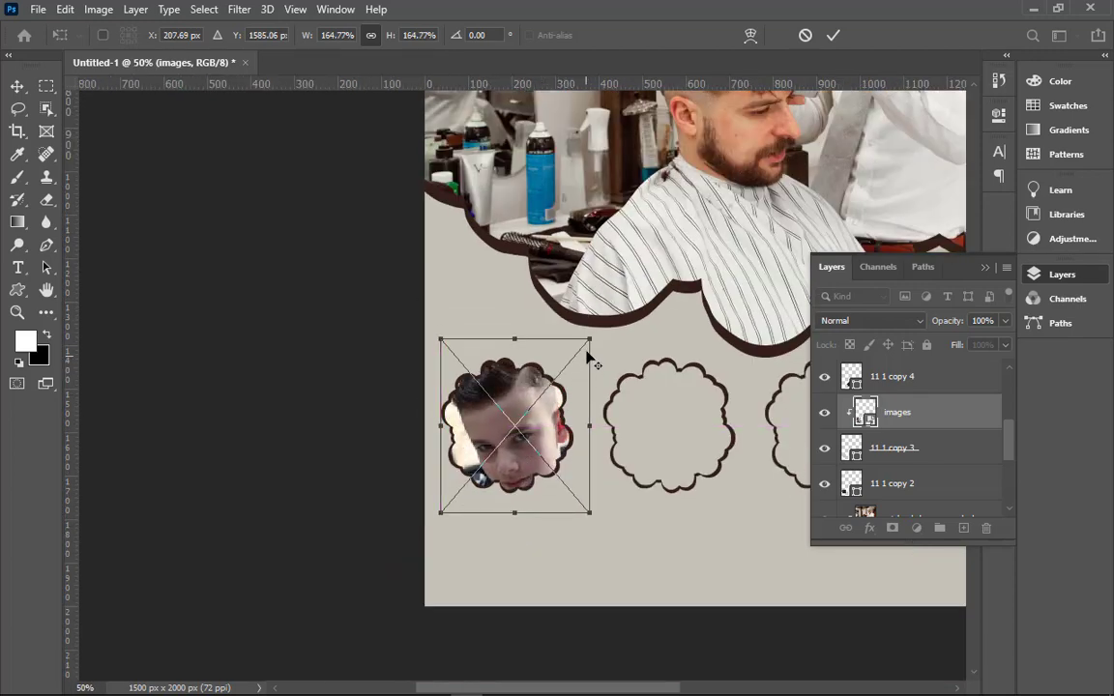
{"action": "left_click_drag", "start_coordinate": [590, 340], "coordinate": [579, 353]}
{"action": "left_click_drag", "start_coordinate": [514, 440], "coordinate": [509, 440]}
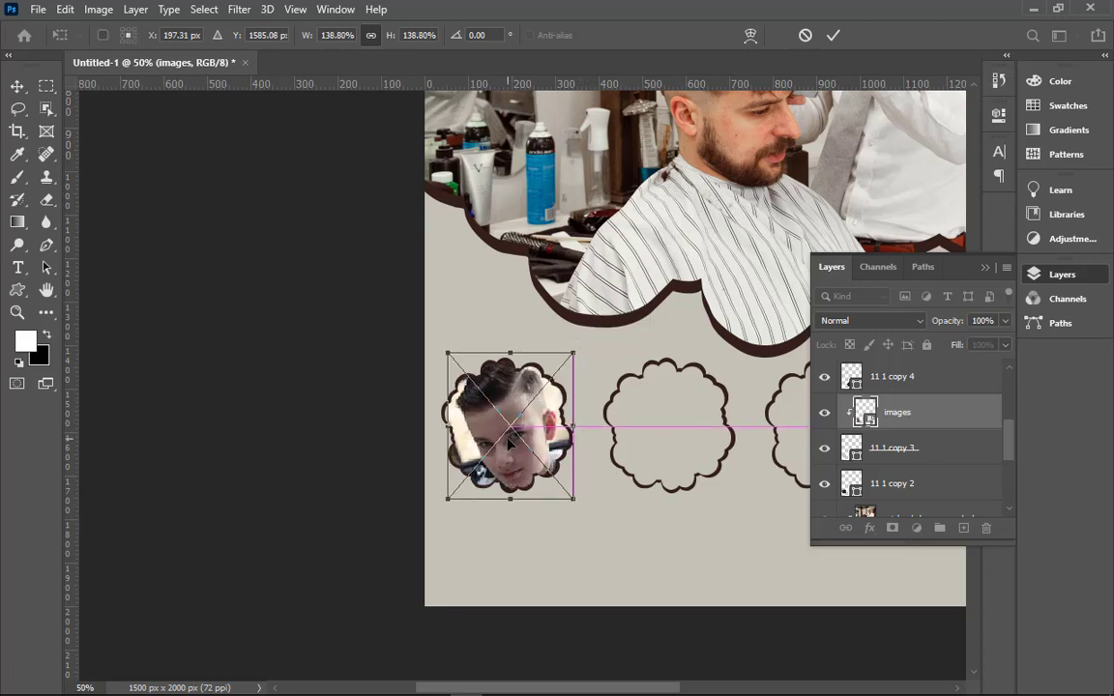
{"action": "left_click_drag", "start_coordinate": [575, 499], "coordinate": [586, 519]}
{"action": "left_click_drag", "start_coordinate": [497, 454], "coordinate": [553, 513]}
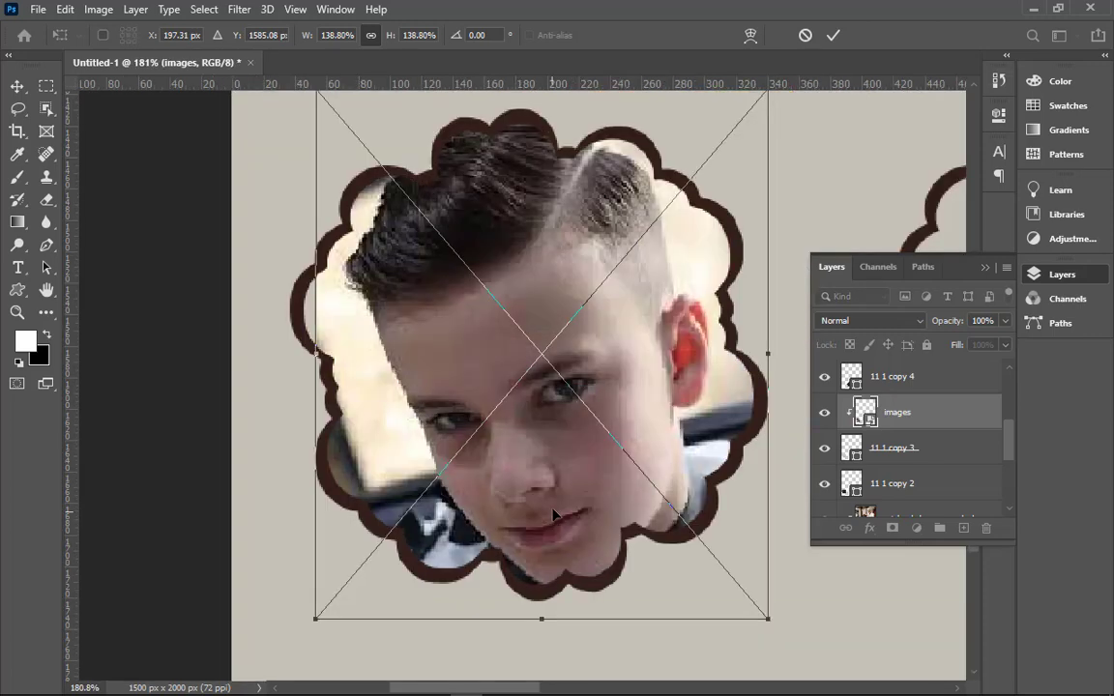
- Fine-tune the photo's position and size inside the cloud with small nudges
{"action": "key", "text": "Left"}
{"action": "key", "text": "Left"}
{"action": "key", "text": "Left"}
{"action": "key", "text": "Left"}
{"action": "key", "text": "Left"}
{"action": "key", "text": "Left"}
{"action": "key", "text": "Down"}
{"action": "key", "text": "Down"}
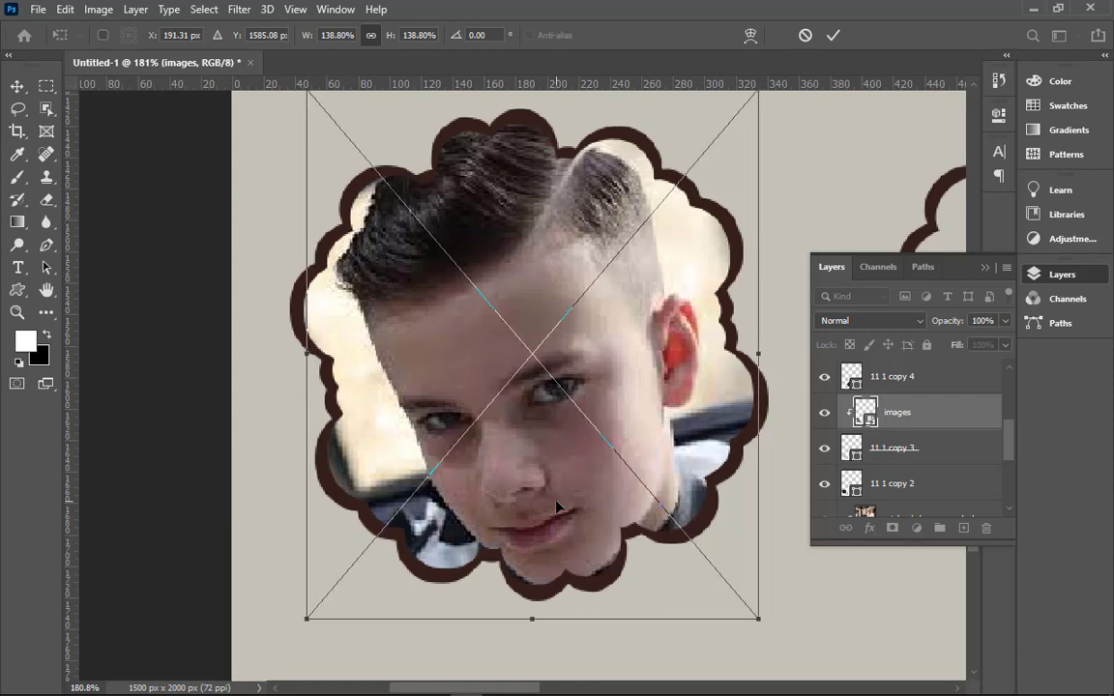
{"action": "key", "text": "Down"}
{"action": "key", "text": "Down"}
{"action": "key", "text": "Down"}
{"action": "key", "text": "Down"}
{"action": "key", "text": "Down"}
{"action": "key", "text": "Down"}
{"action": "key", "text": "Down"}
{"action": "key", "text": "Down"}
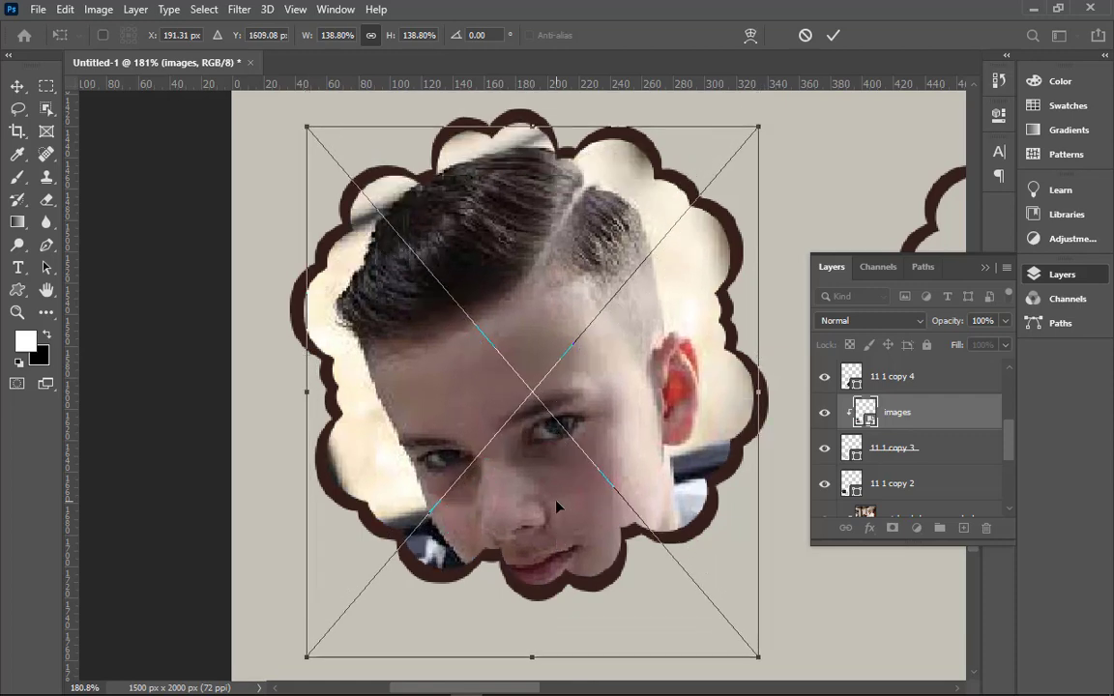
{"action": "key", "text": "Down"}
{"action": "key", "text": "Down"}
{"action": "key", "text": "Down"}
{"action": "key", "text": "Up"}
{"action": "key", "text": "Up"}
{"action": "key", "text": "Up"}
{"action": "key", "text": "Up"}
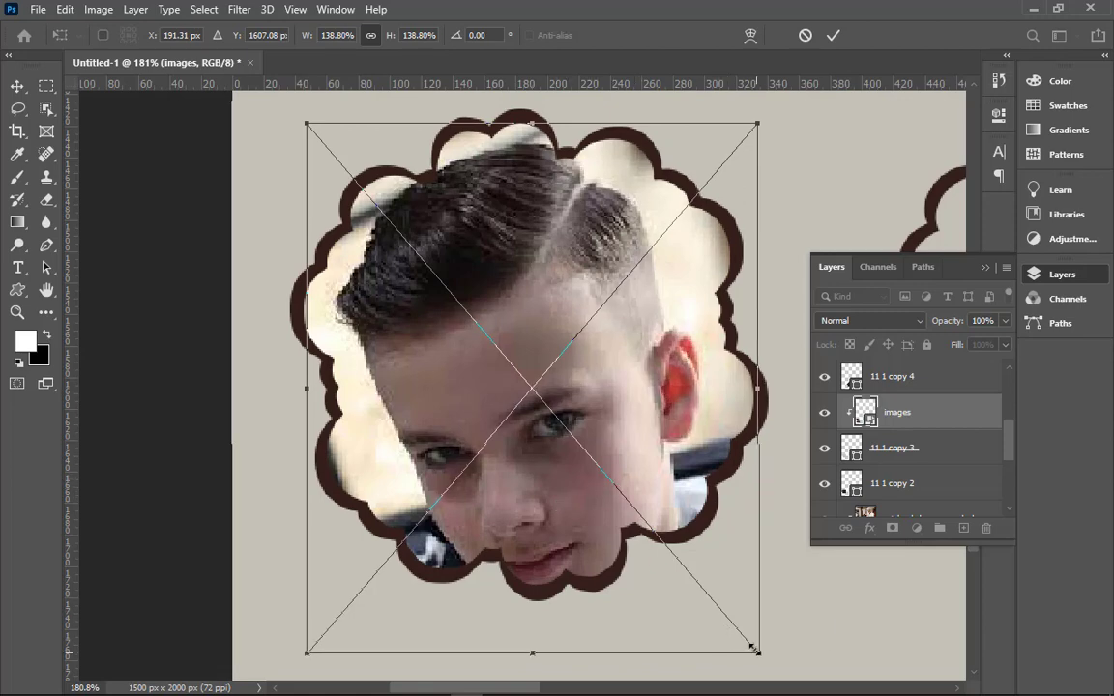
{"action": "left_click_drag", "start_coordinate": [755, 650], "coordinate": [756, 645]}
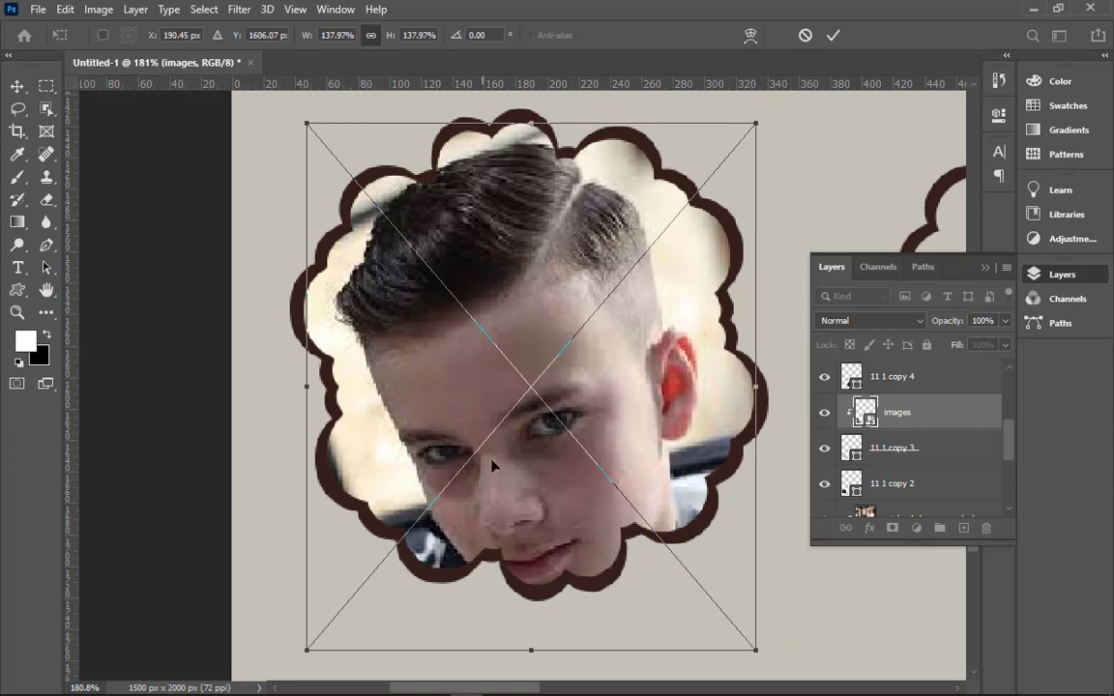
{"action": "key", "text": "Down"}
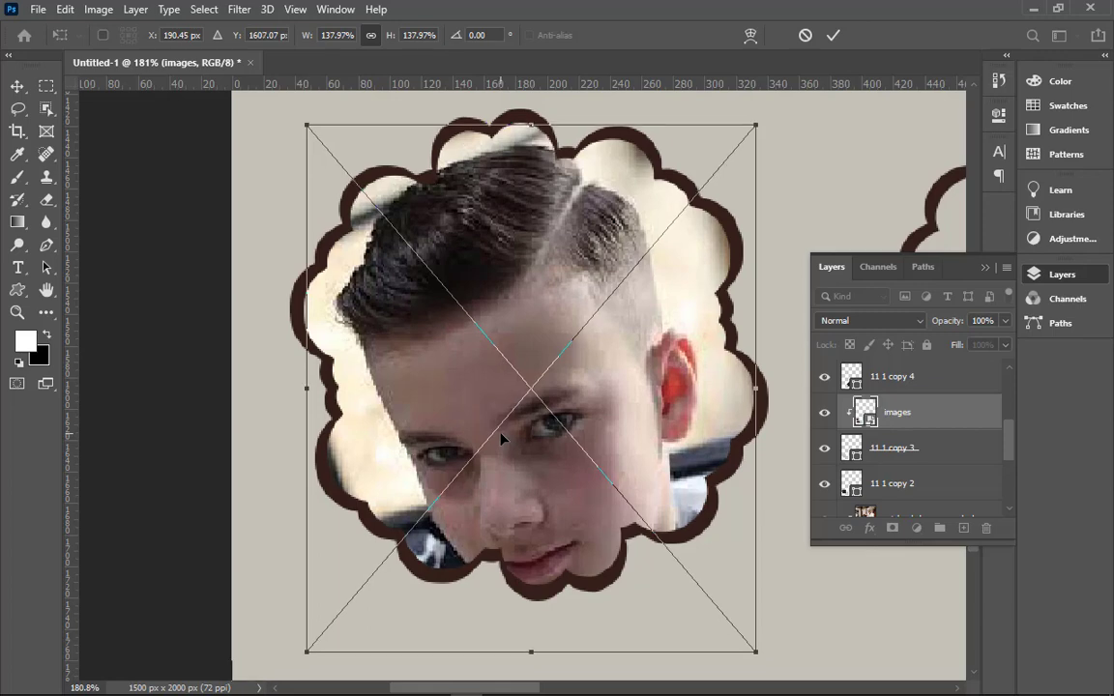
{"action": "key", "text": "Up"}
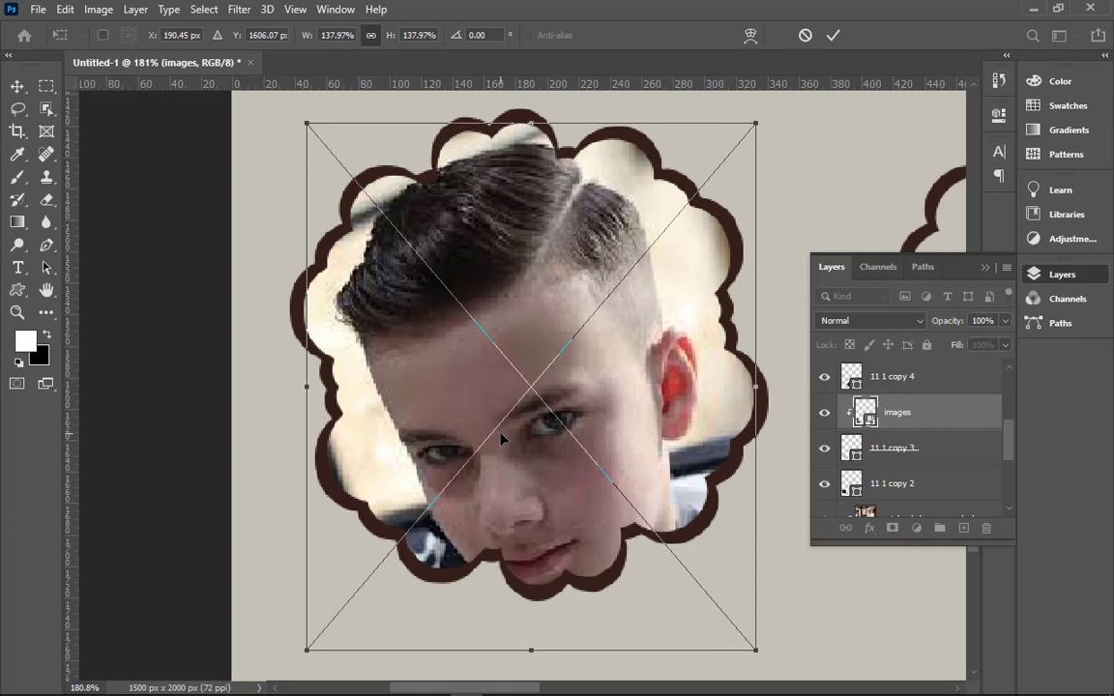
- Commit the photo's placement and select the cloud fill layer beneath it
{"action": "left_click", "coordinate": [832, 36]}
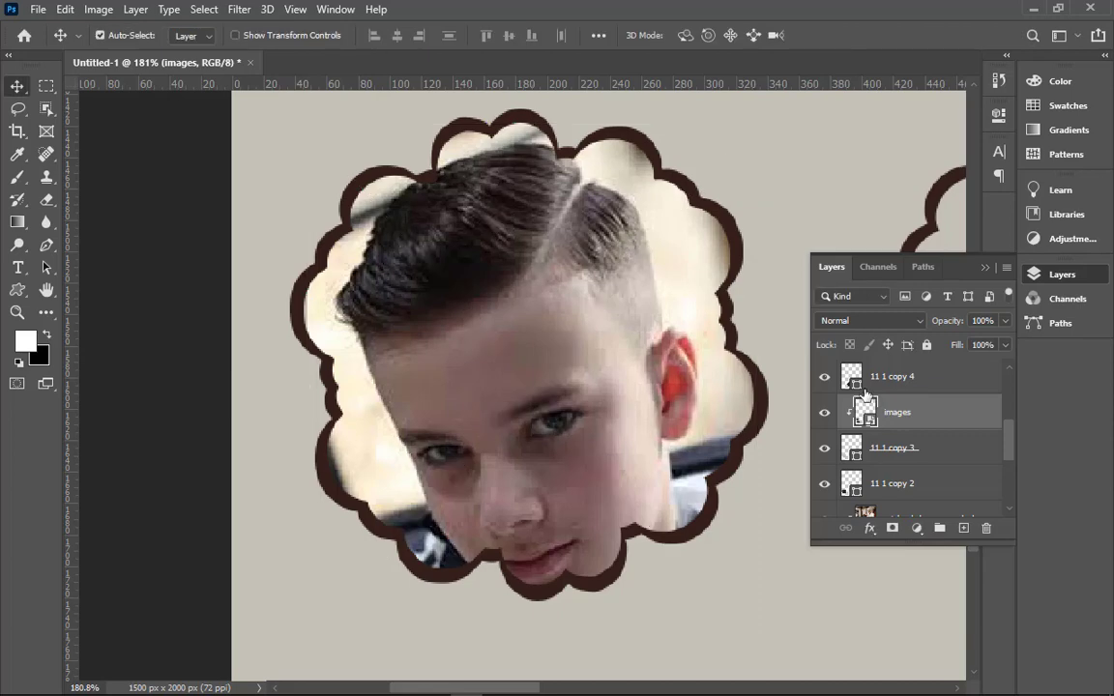
{"action": "left_click", "coordinate": [872, 452]}
{"action": "left_click", "coordinate": [824, 449]}
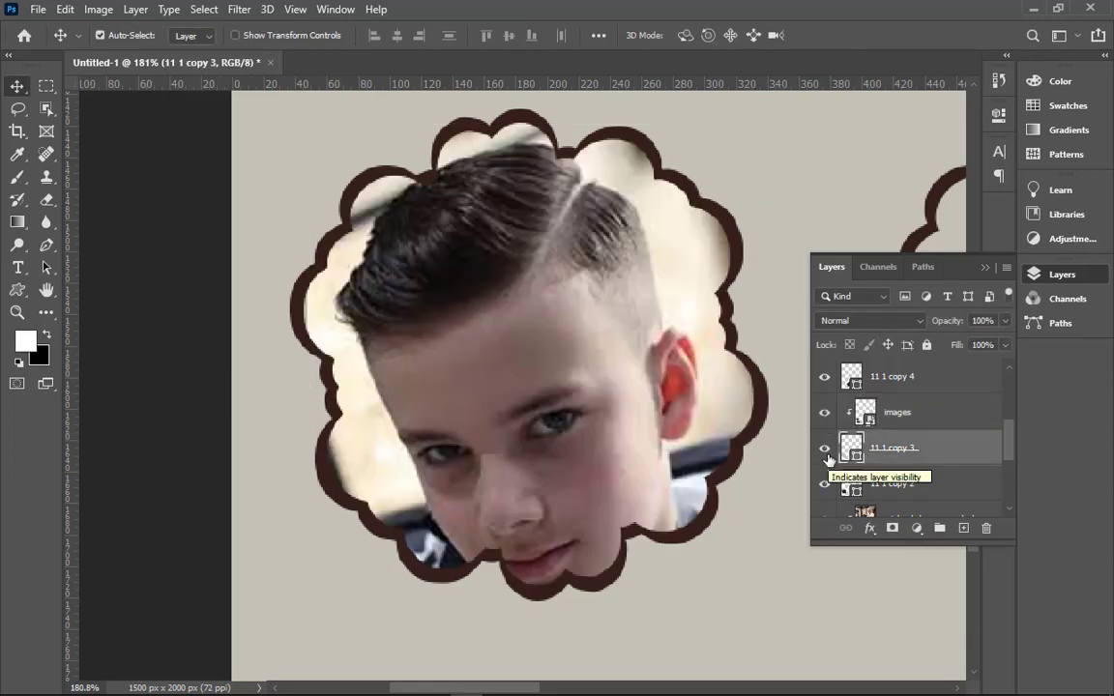
{"action": "left_click", "coordinate": [826, 451]}
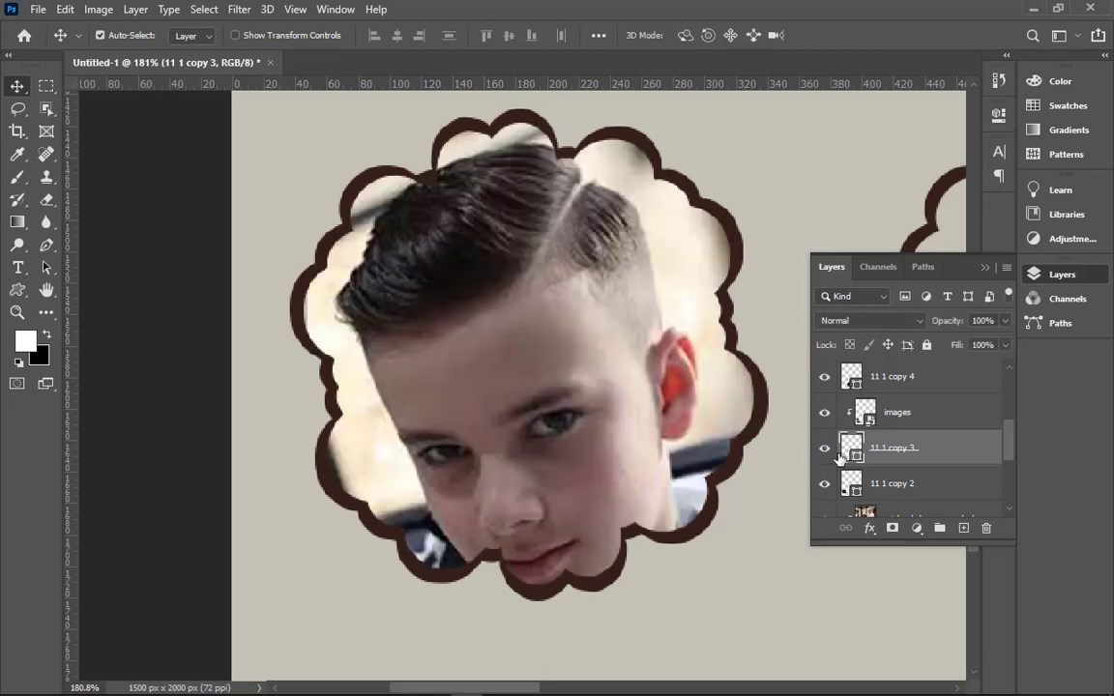
- Duplicate the cloud fill layer and make the lower copy white ffffff
{"action": "key", "text": "ctrl+j"}
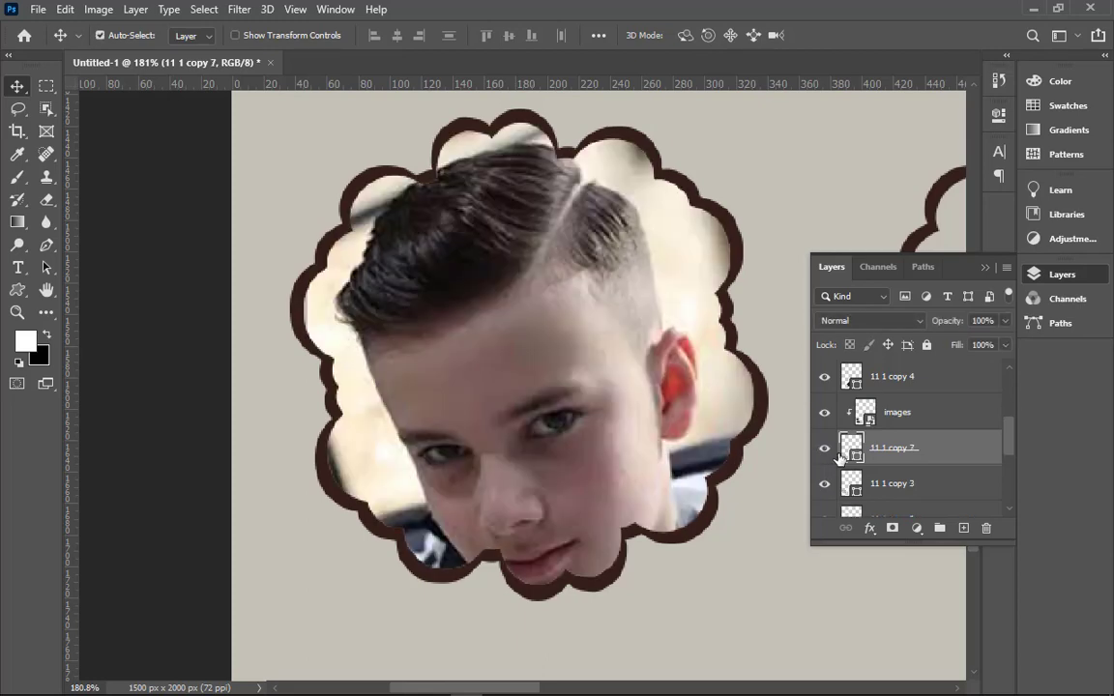
{"action": "left_click", "coordinate": [826, 450]}
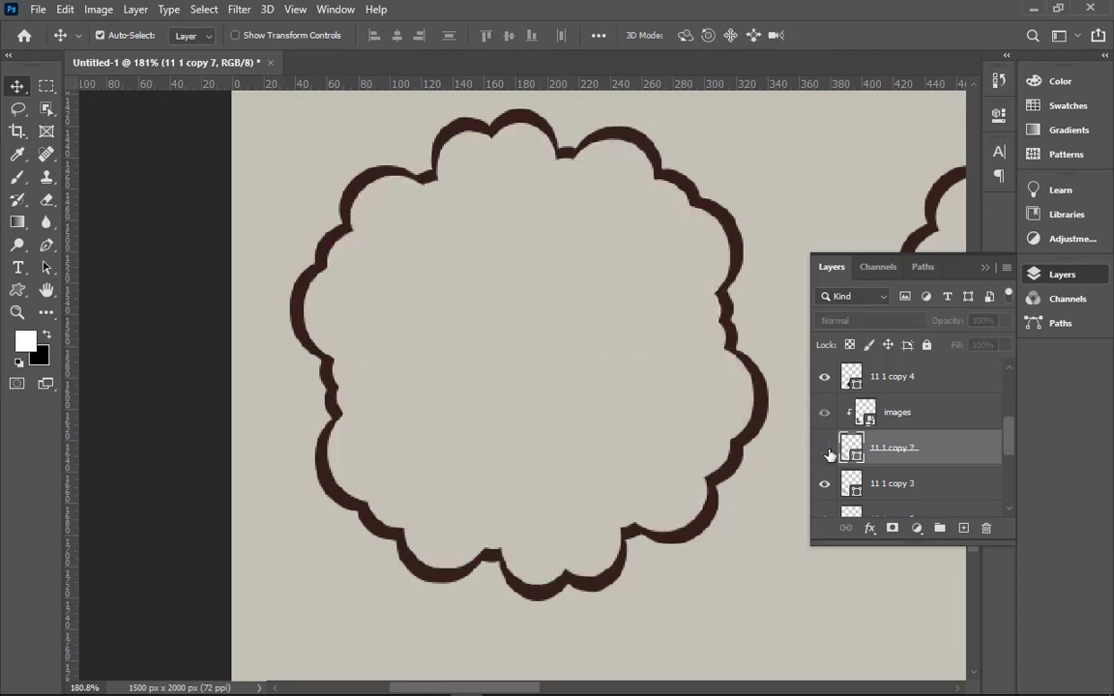
{"action": "left_click", "coordinate": [824, 450]}
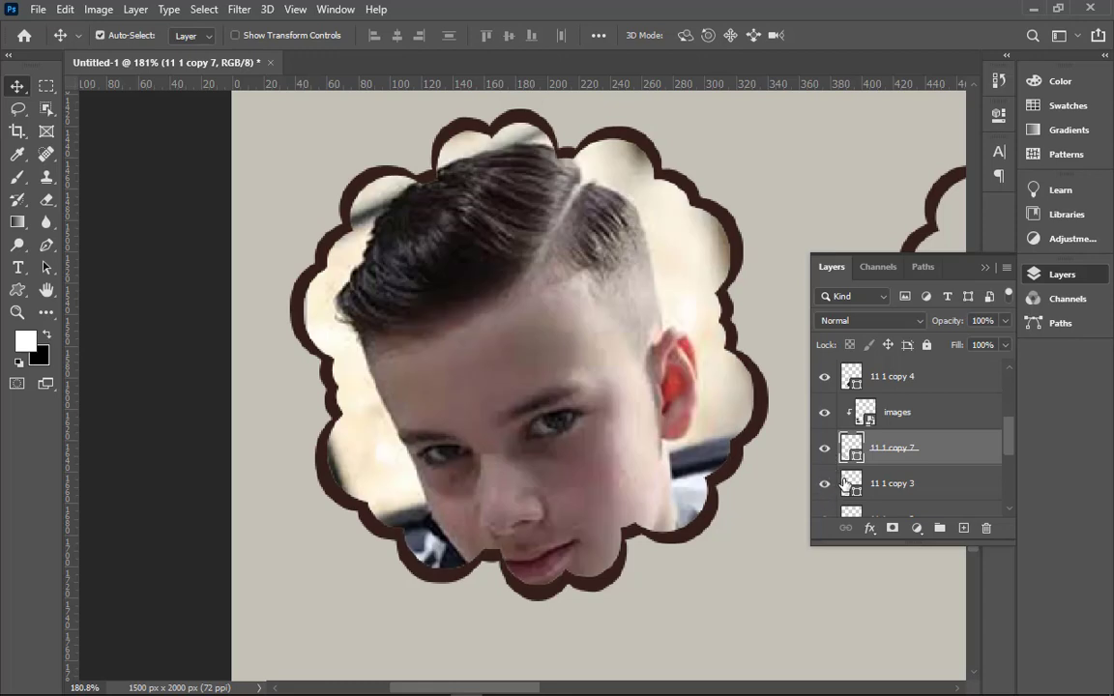
{"action": "double_click", "coordinate": [844, 483]}
{"action": "type", "text": "ffffff"}
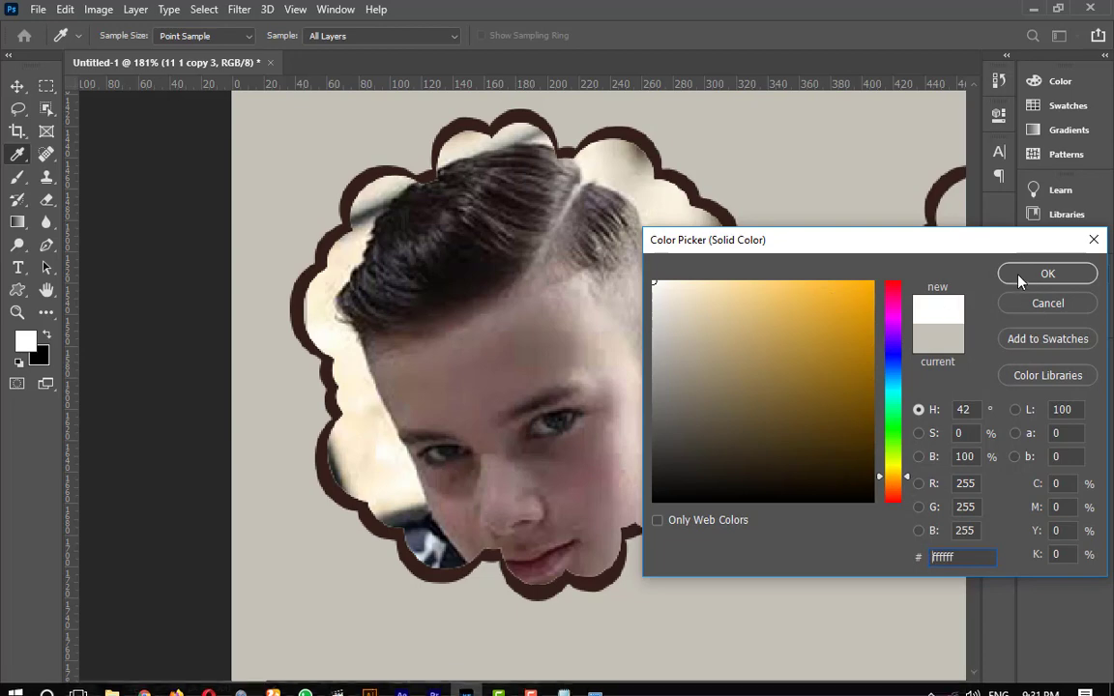
{"action": "left_click", "coordinate": [1047, 273]}
- Scale the white fill up to about 103% so it rings the photo as a border
{"action": "key", "text": "v"}
{"action": "key", "text": "ctrl+t"}
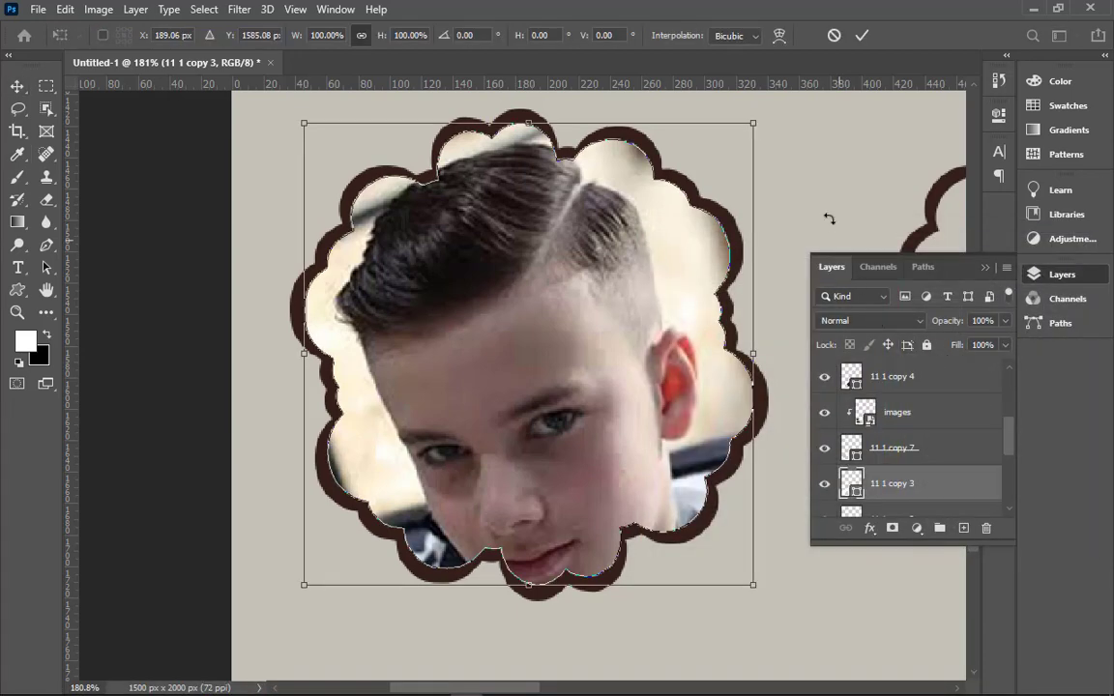
{"action": "left_click_drag", "start_coordinate": [755, 116], "coordinate": [762, 116]}
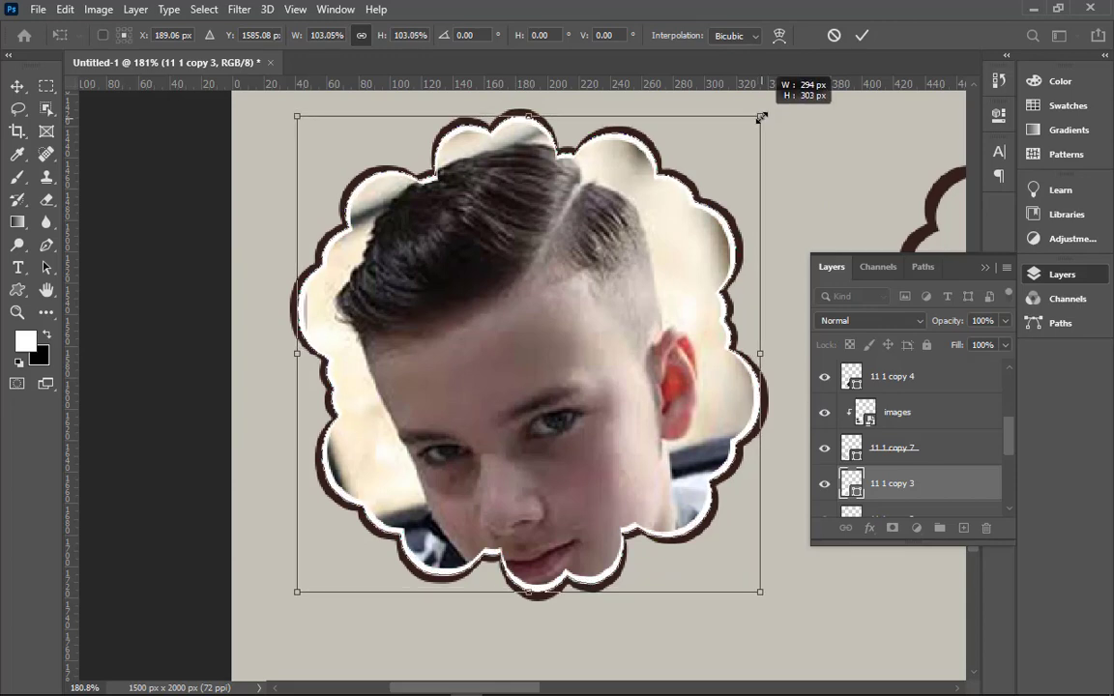
{"action": "left_click", "coordinate": [862, 36]}
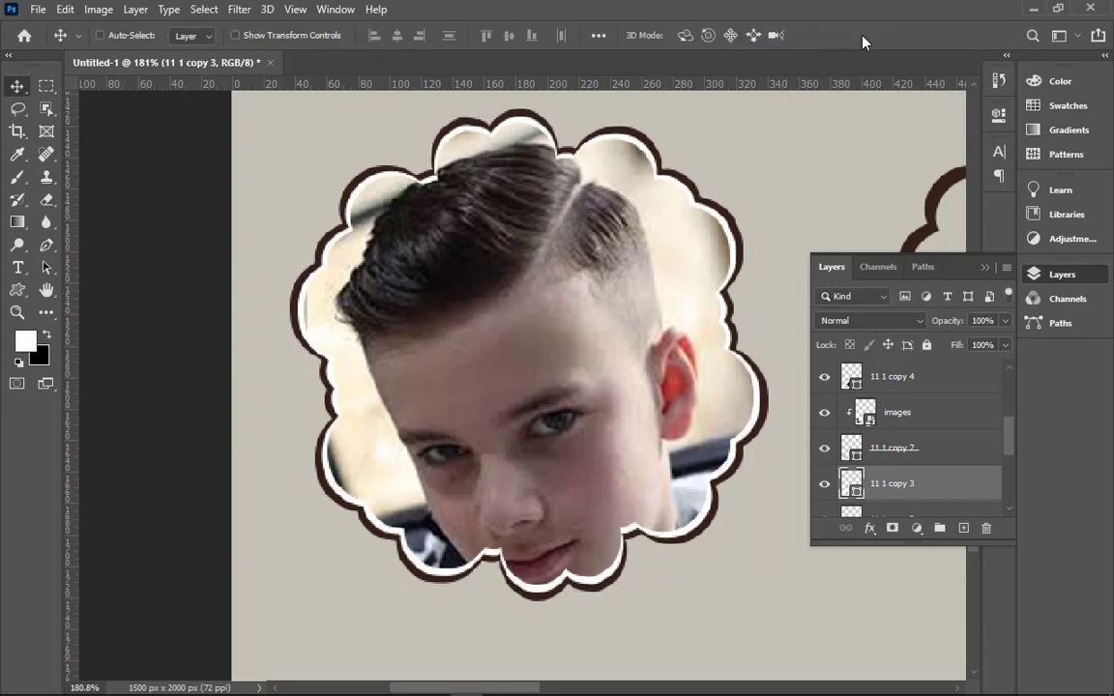
{"action": "key", "text": "ctrl+minus"}
{"action": "key", "text": "ctrl+minus"}
{"action": "key", "text": "ctrl+minus"}
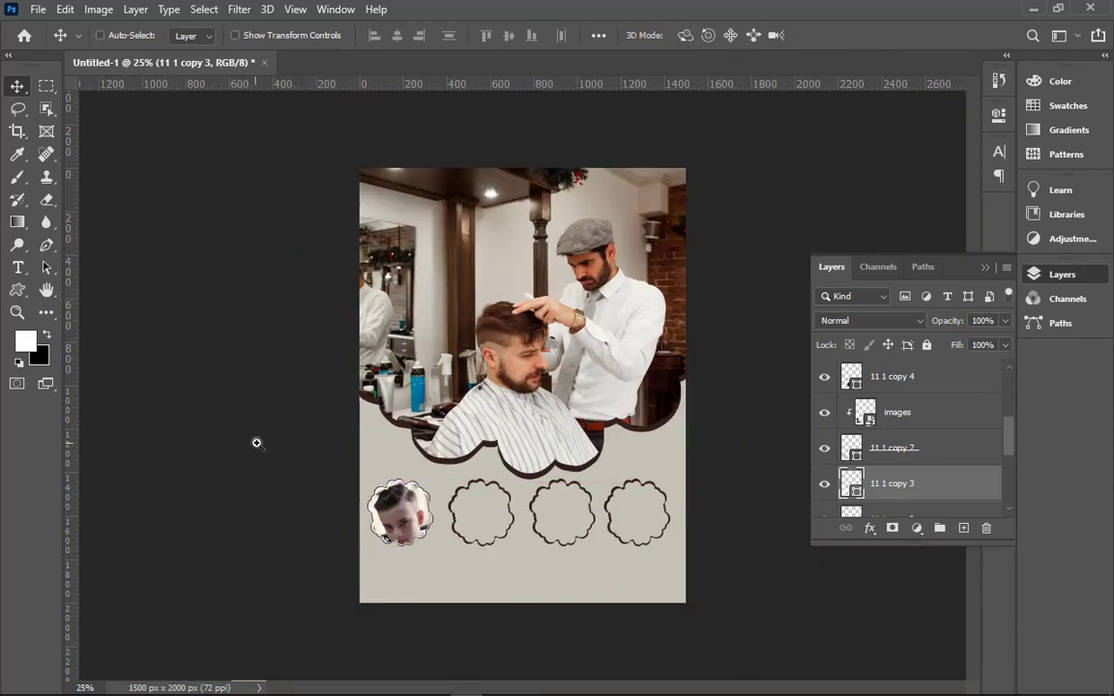
- Delete the two empty cloud frame layer pairs from the row
{"action": "left_click_drag", "start_coordinate": [360, 447], "coordinate": [578, 590]}
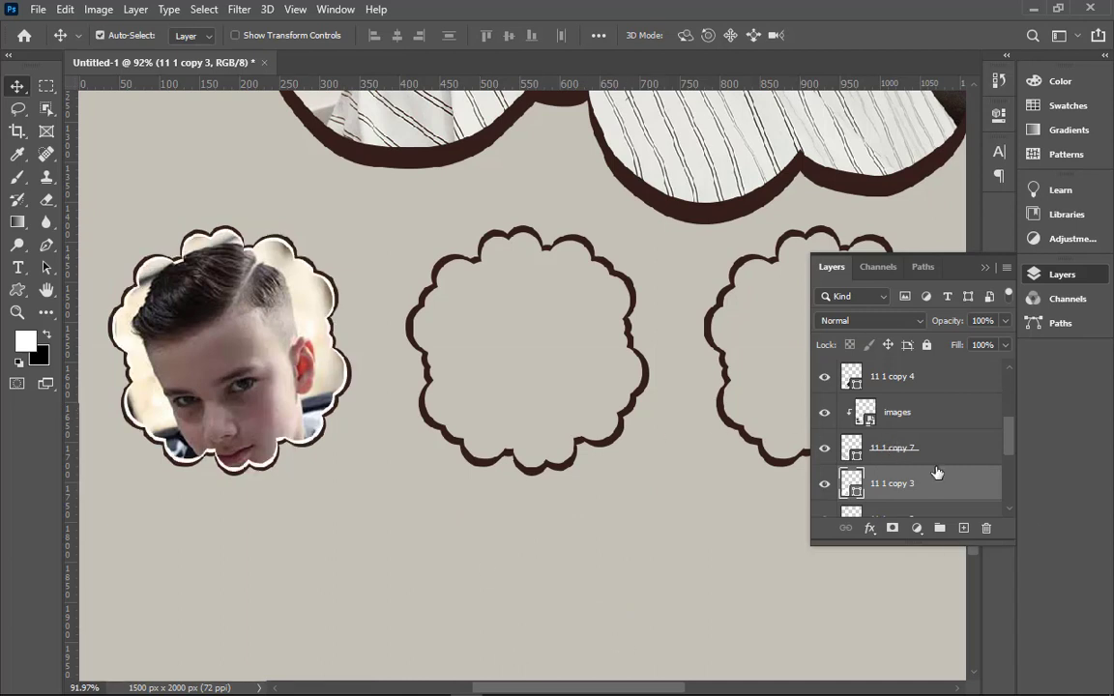
{"action": "scroll", "coordinate": [936, 472], "scroll_direction": "up", "scroll_amount": 2}
{"action": "scroll", "coordinate": [935, 396], "scroll_direction": "up", "scroll_amount": 1}
{"action": "left_click", "coordinate": [938, 380]}
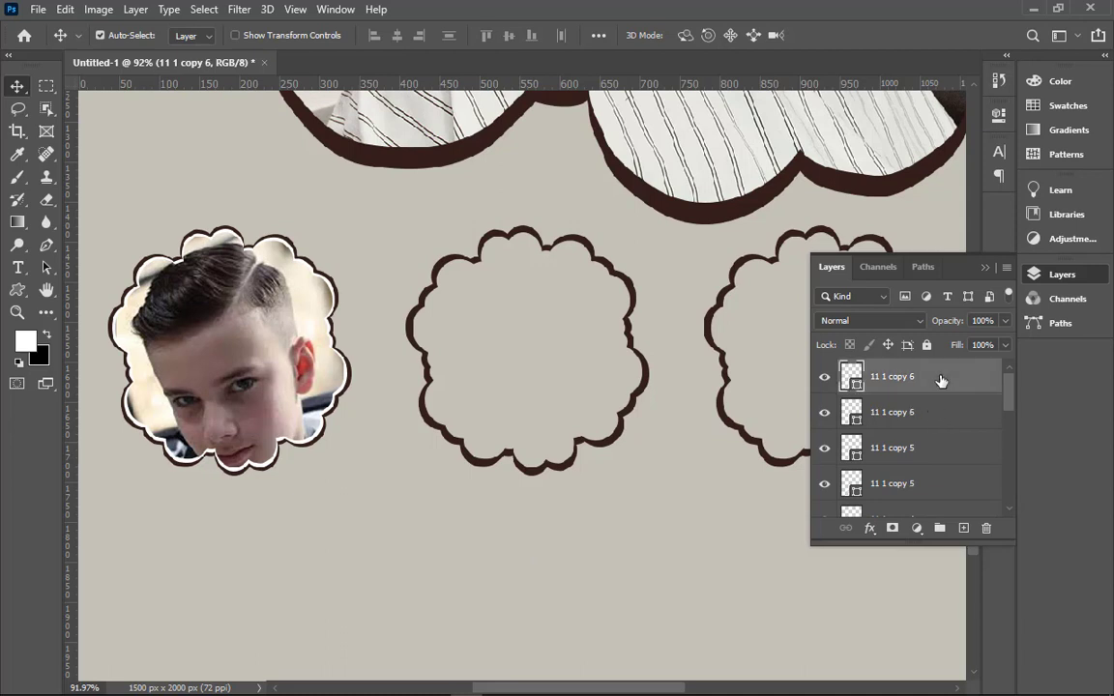
{"action": "left_click", "coordinate": [923, 416], "text": "shift"}
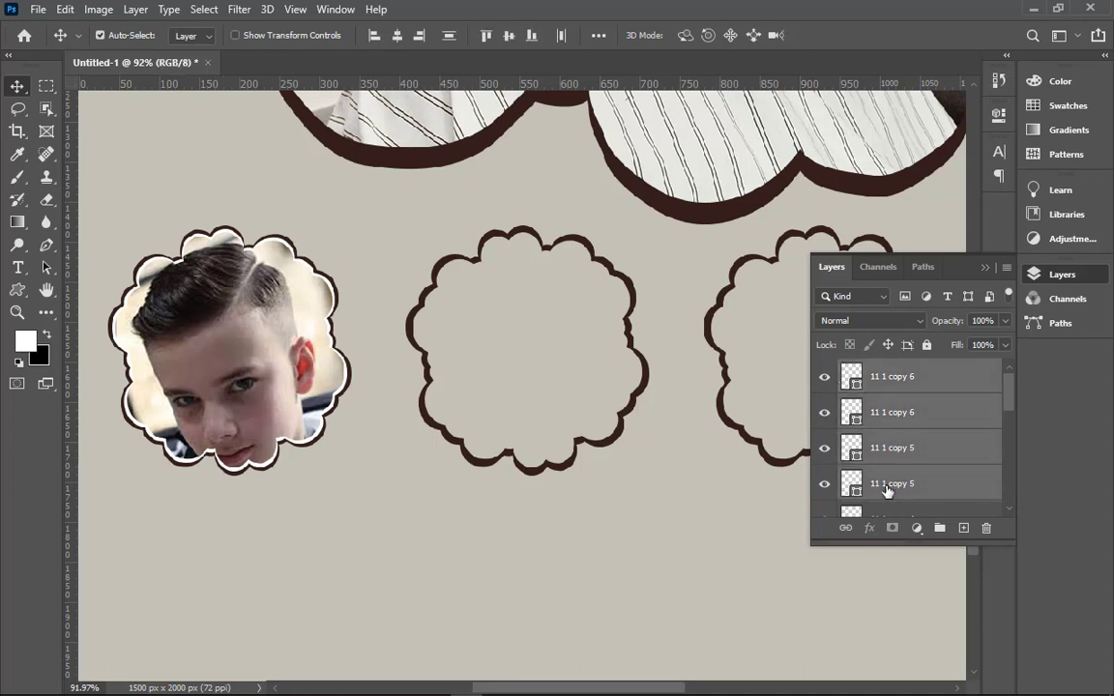
{"action": "key", "text": "Delete"}
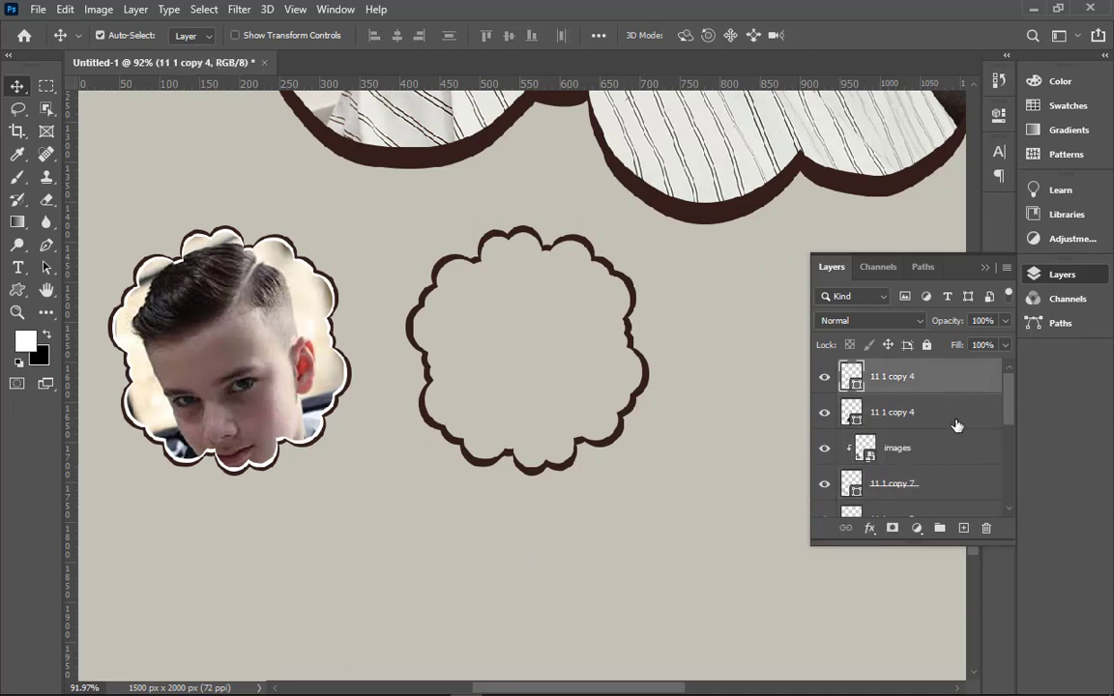
{"action": "left_click", "coordinate": [955, 418], "text": "shift"}
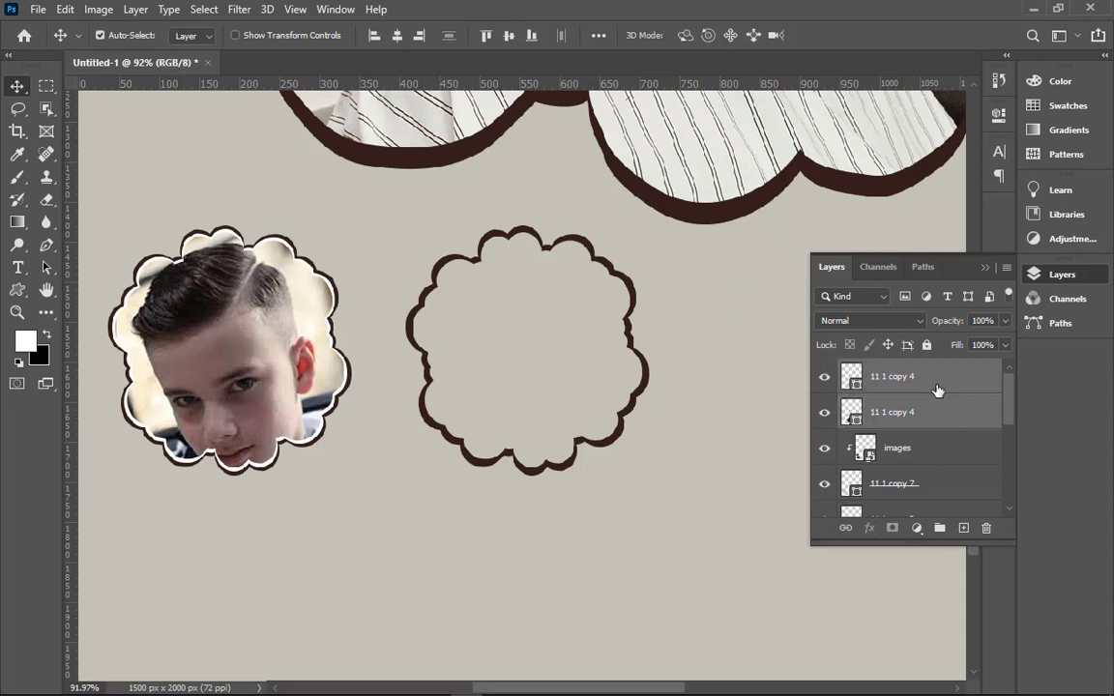
{"action": "key", "text": "Delete"}
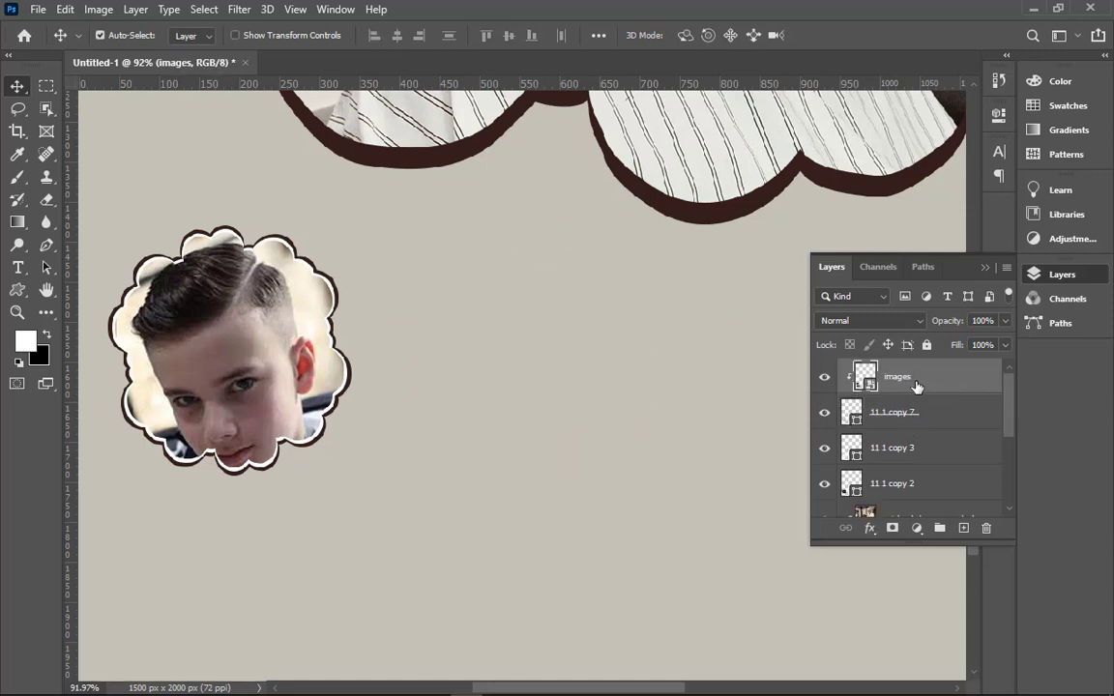
- Combine the boy's photo and its frame layers into one smart object
{"action": "left_click", "coordinate": [899, 484], "text": "shift"}
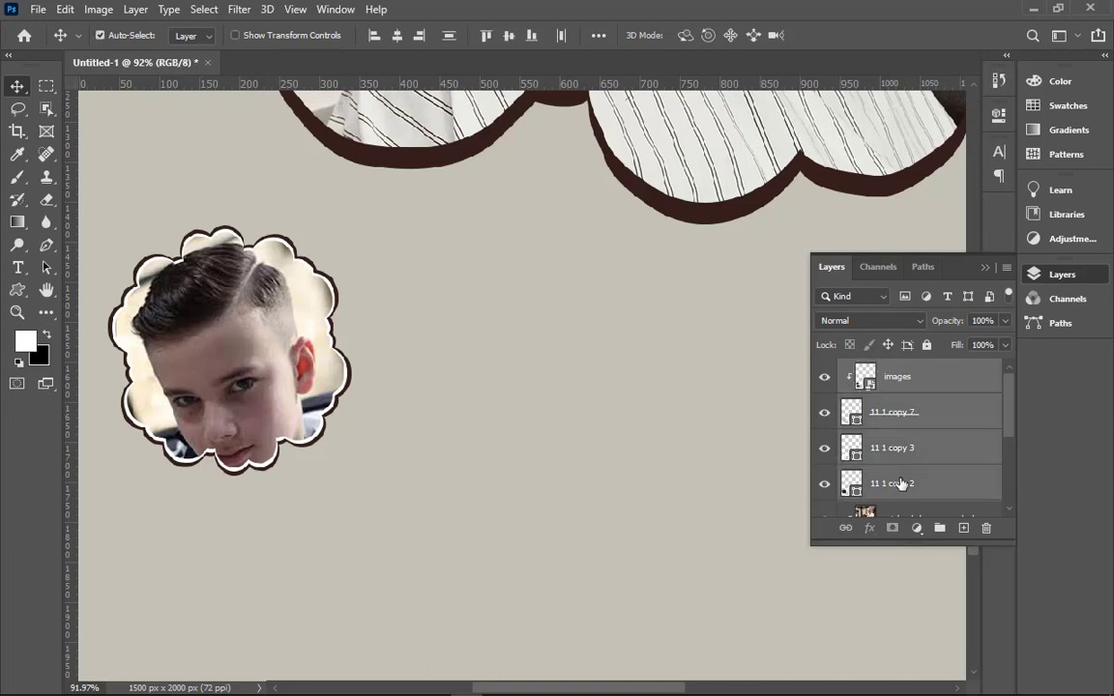
{"action": "right_click", "coordinate": [899, 484]}
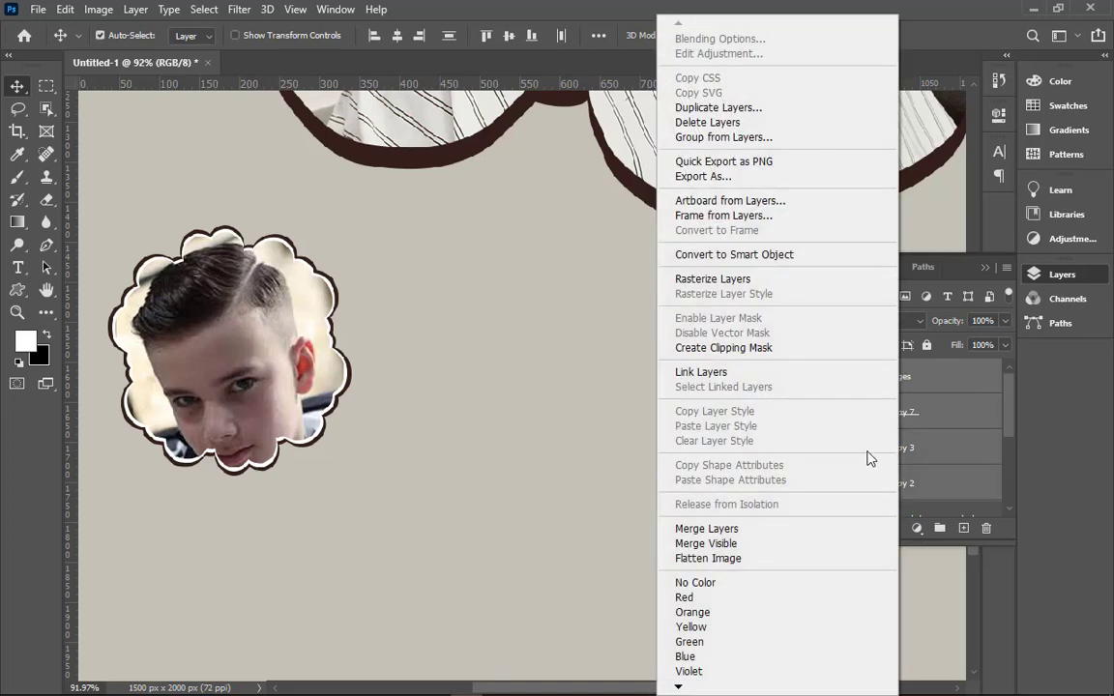
{"action": "left_click", "coordinate": [769, 255]}
- Alt-drag copies of the framed portrait to fill the row with 55 px spacing
{"action": "mouse_move", "coordinate": [227, 348]}
{"action": "left_mouse_down"}
{"action": "mouse_move", "coordinate": [483, 387]}
{"action": "mouse_move", "coordinate": [692, 394]}
{"action": "left_mouse_up"}
{"action": "key", "text": "ctrl+minus"}
{"action": "key", "text": "ctrl+minus"}
{"action": "key", "text": "ctrl+minus"}
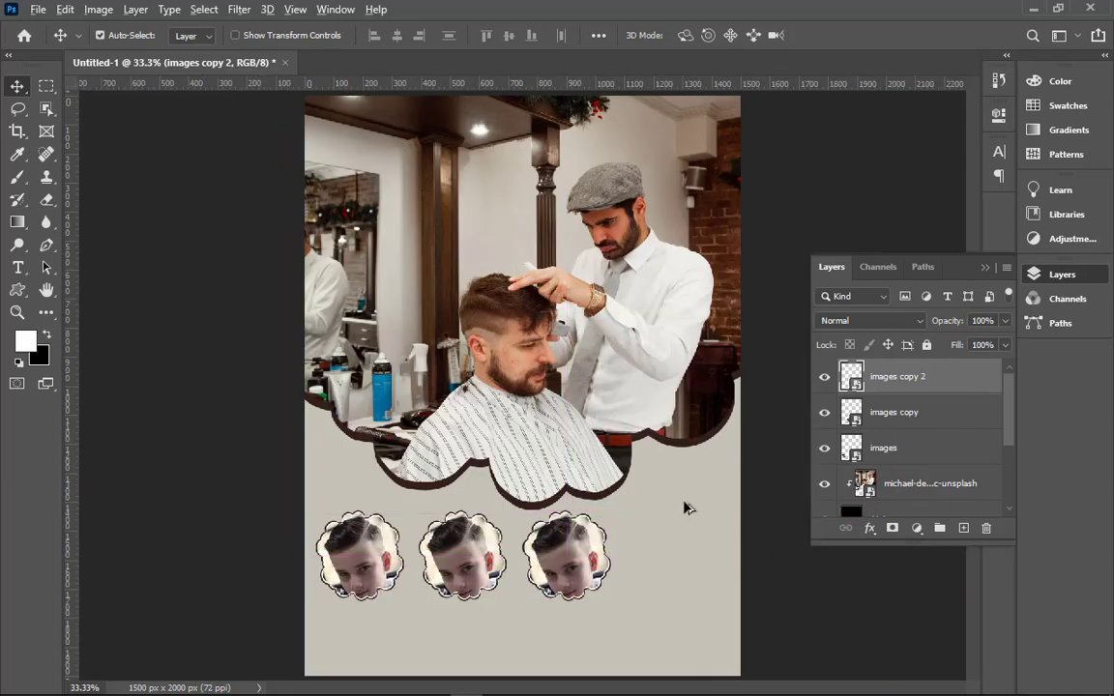
{"action": "left_click_drag", "start_coordinate": [574, 544], "coordinate": [698, 544]}
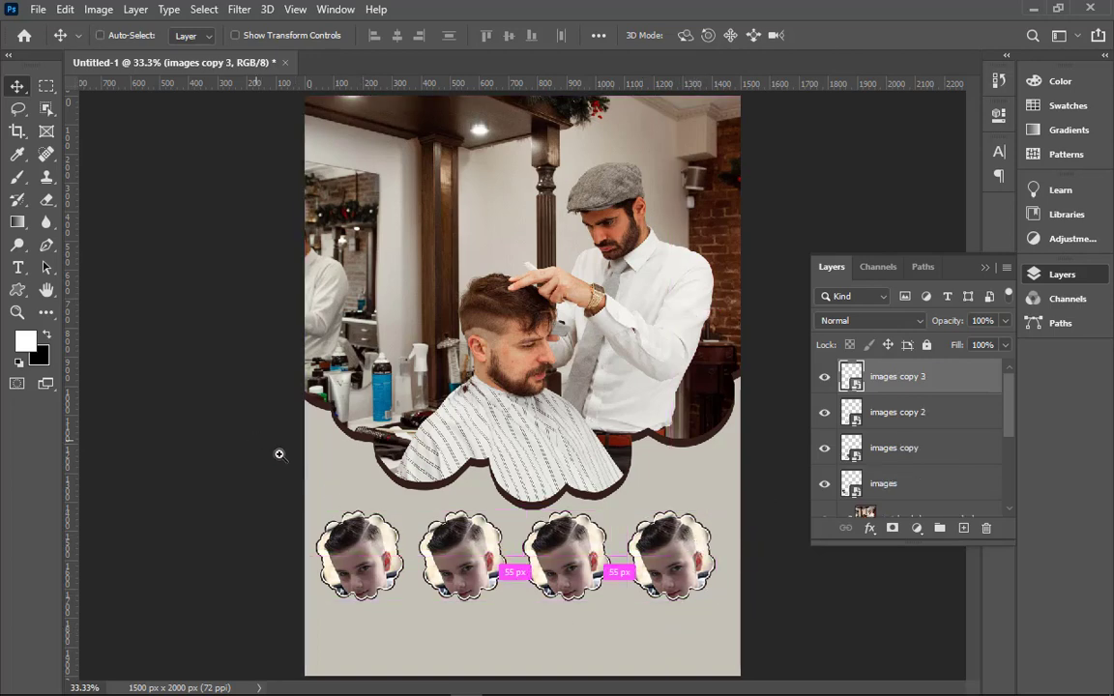
{"action": "left_click_drag", "start_coordinate": [279, 440], "coordinate": [1024, 691]}
{"action": "left_click_drag", "start_coordinate": [634, 577], "coordinate": [549, 577]}
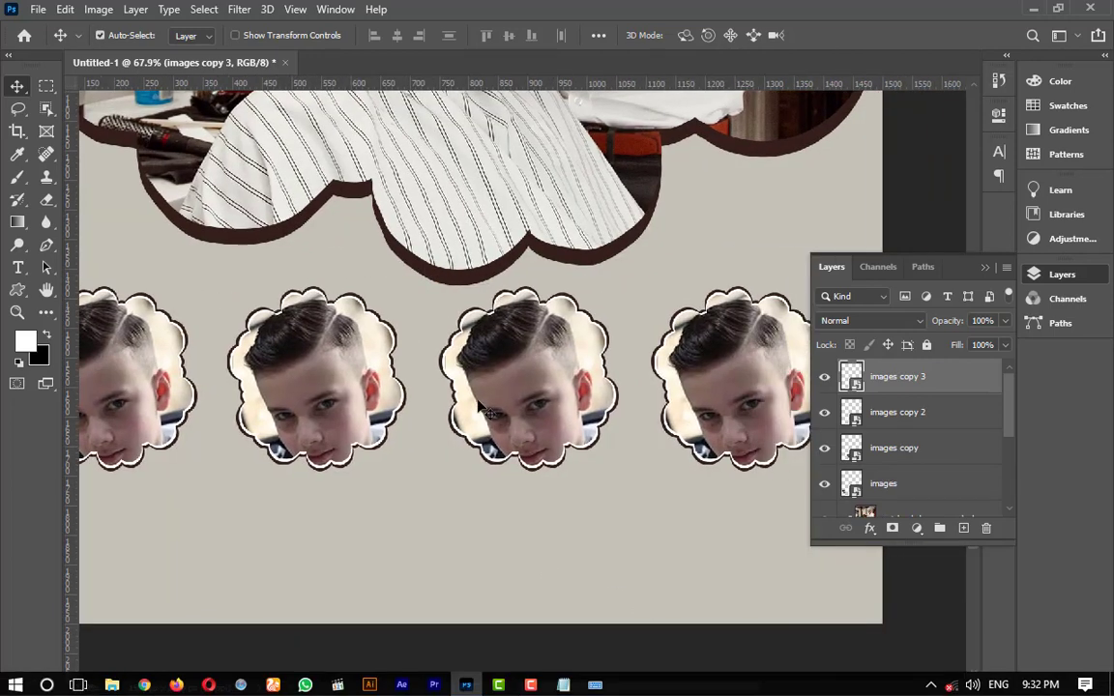
- Open the second portrait's 'images copy' smart object as images.psb
{"action": "key", "text": "ctrl+0"}
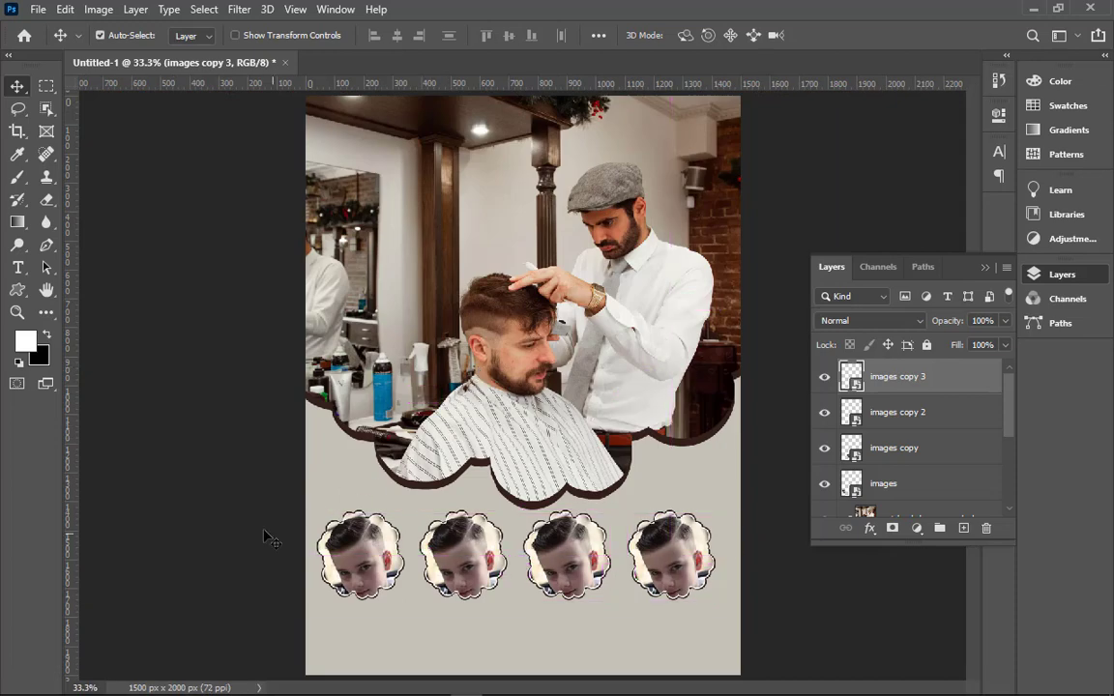
{"action": "left_click_drag", "start_coordinate": [440, 544], "coordinate": [745, 666]}
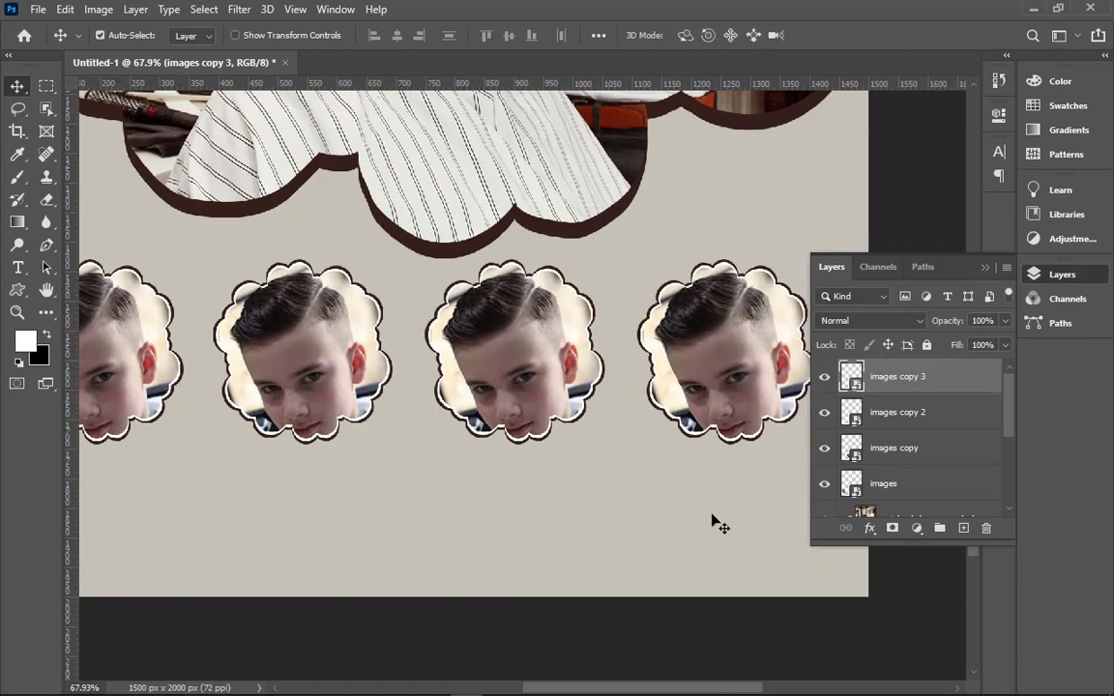
{"action": "scroll", "coordinate": [917, 432], "scroll_direction": "down", "scroll_amount": 5}
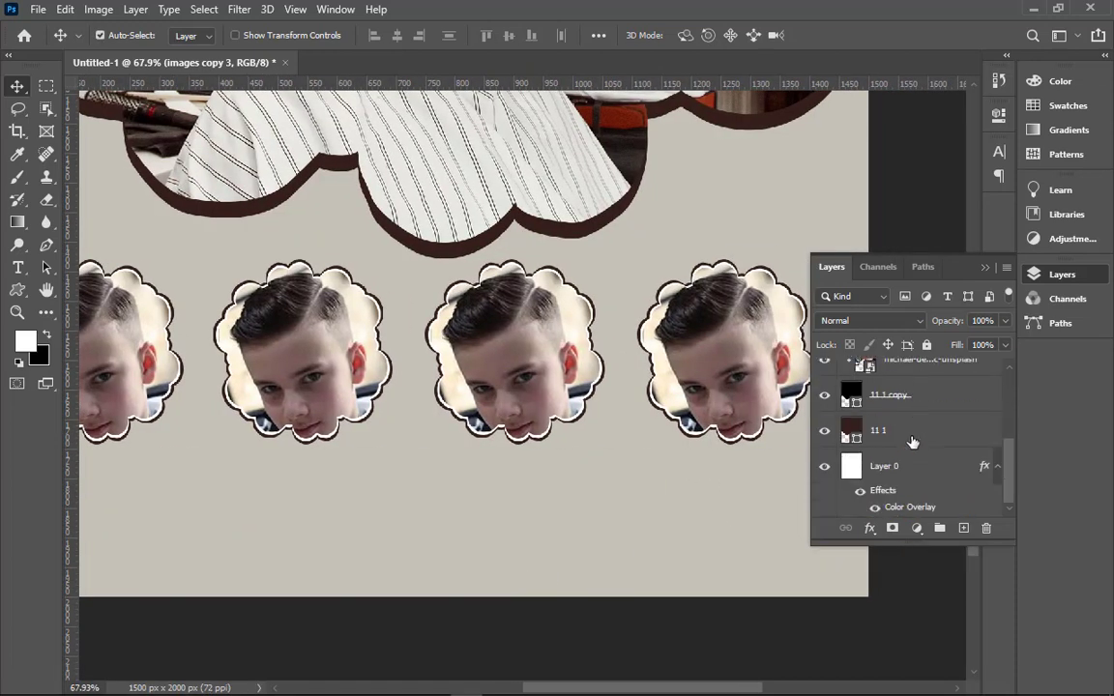
{"action": "scroll", "coordinate": [870, 447], "scroll_direction": "up", "scroll_amount": 2}
{"action": "left_click", "coordinate": [825, 433]}
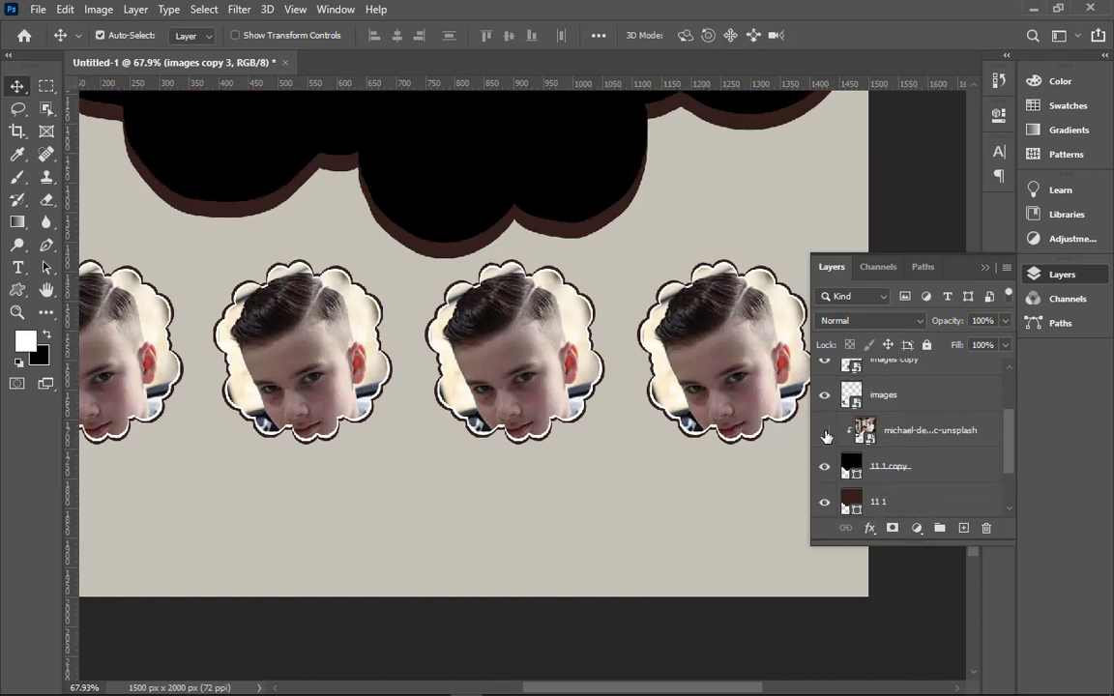
{"action": "left_click", "coordinate": [895, 397]}
{"action": "scroll", "coordinate": [896, 423], "scroll_direction": "up", "scroll_amount": 1}
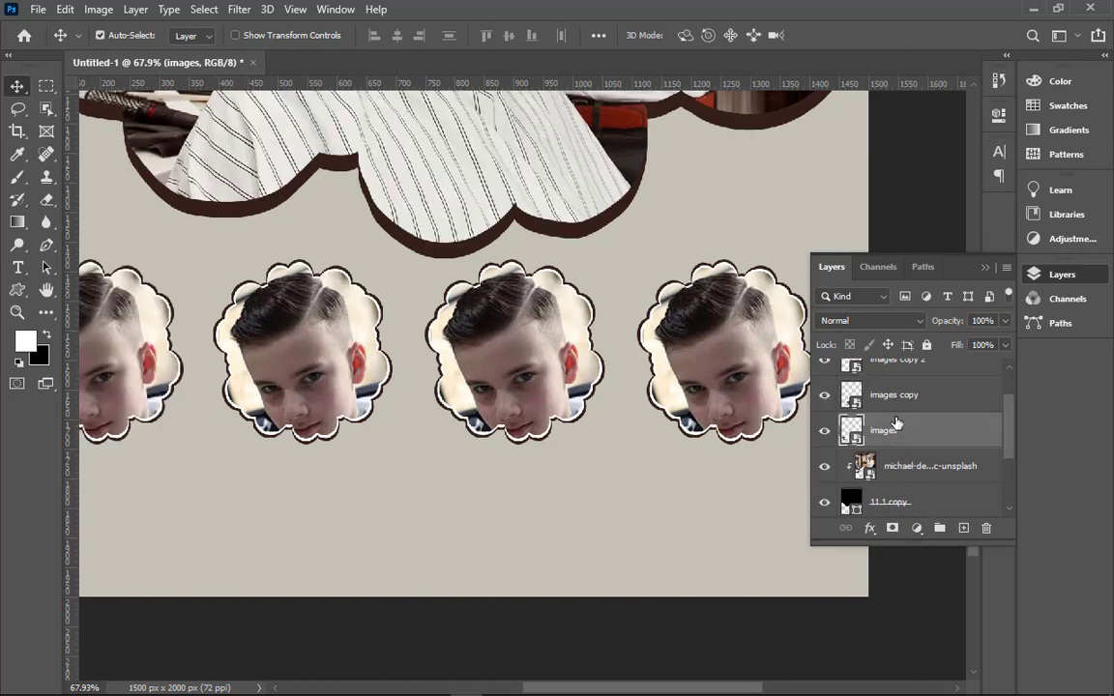
{"action": "double_click", "coordinate": [852, 397]}
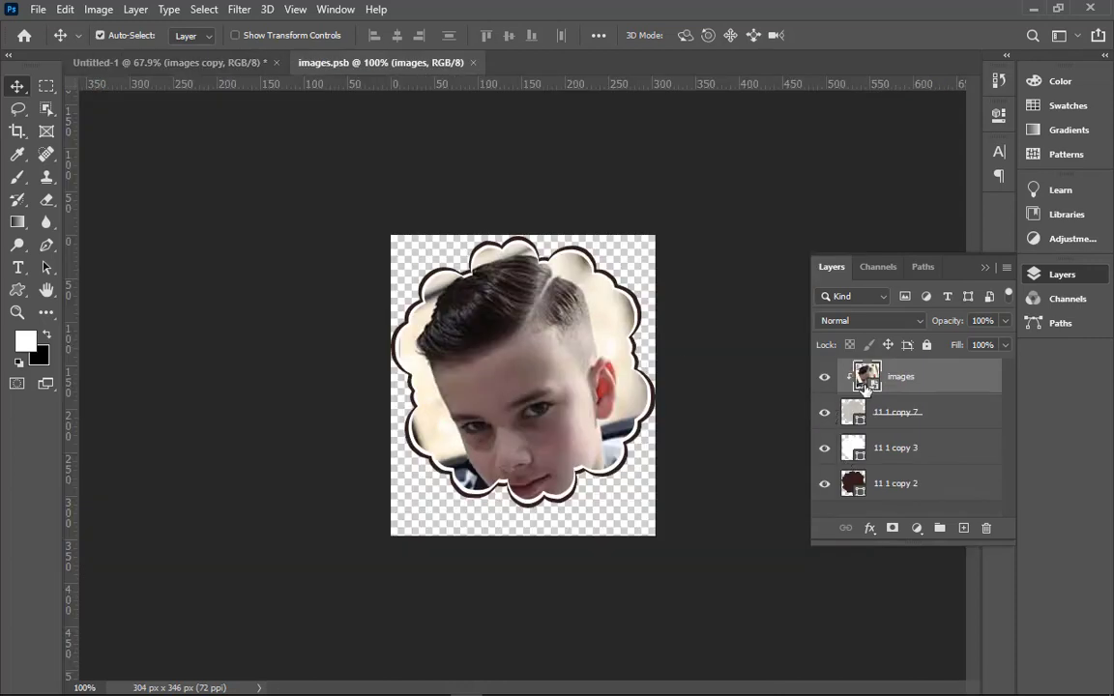
- In images.psb, hide the boy's photo and select the frame fill layer beneath it
{"action": "left_click", "coordinate": [825, 413]}
{"action": "left_click", "coordinate": [824, 413]}
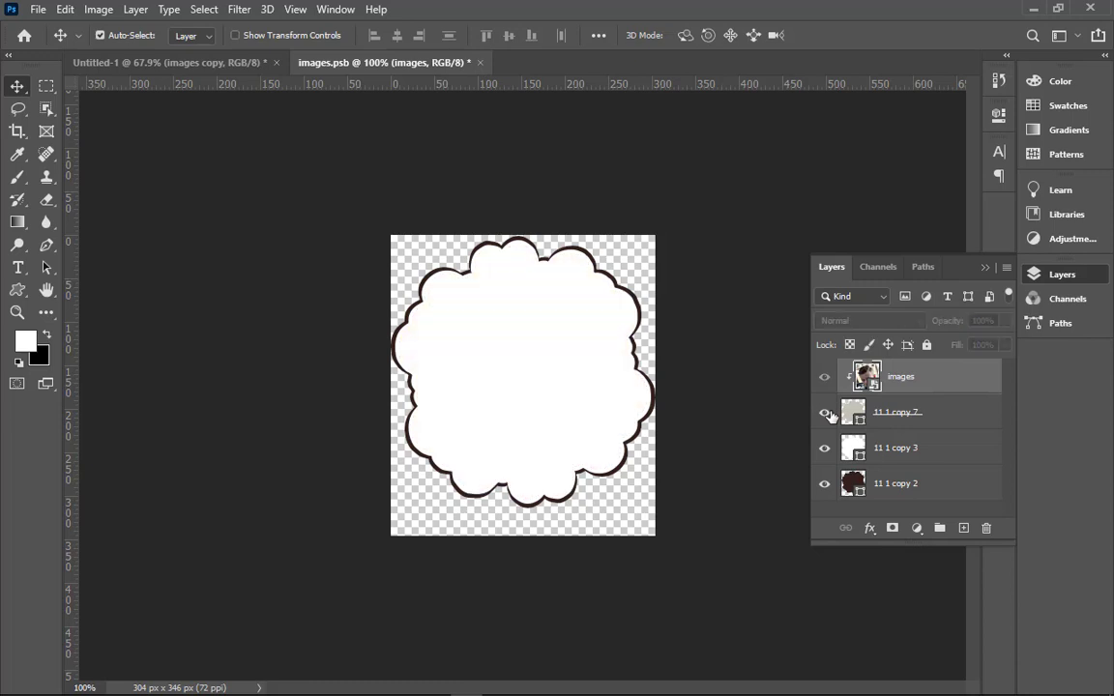
{"action": "left_click", "coordinate": [825, 416]}
{"action": "left_click", "coordinate": [904, 425]}
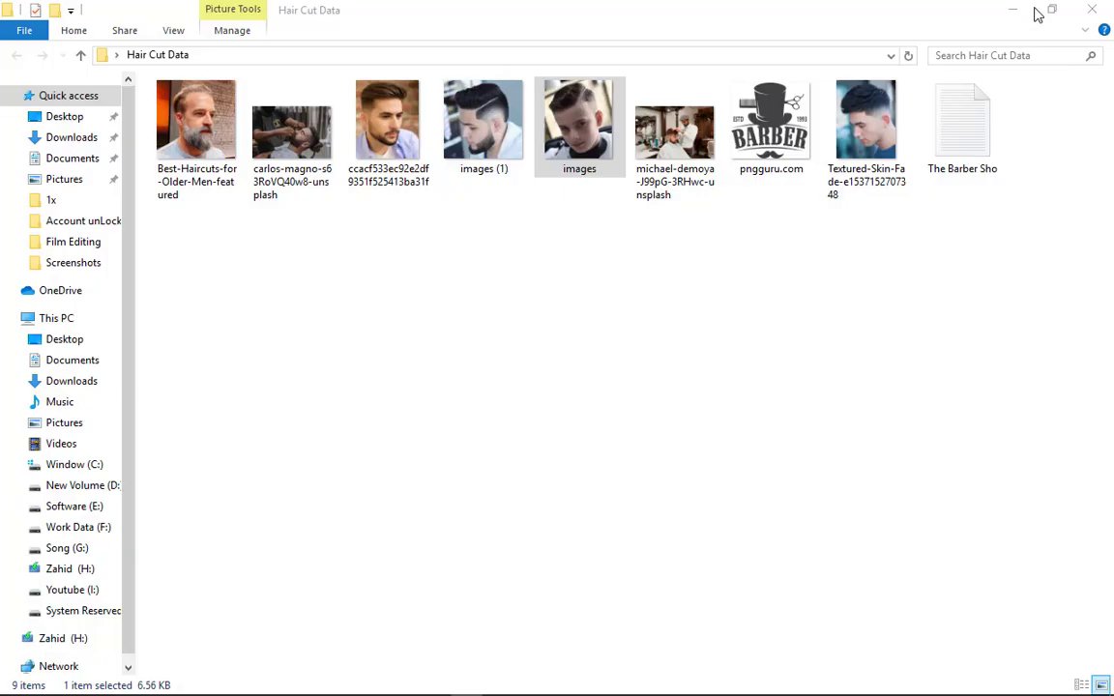
{"action": "left_click", "coordinate": [1033, 8]}
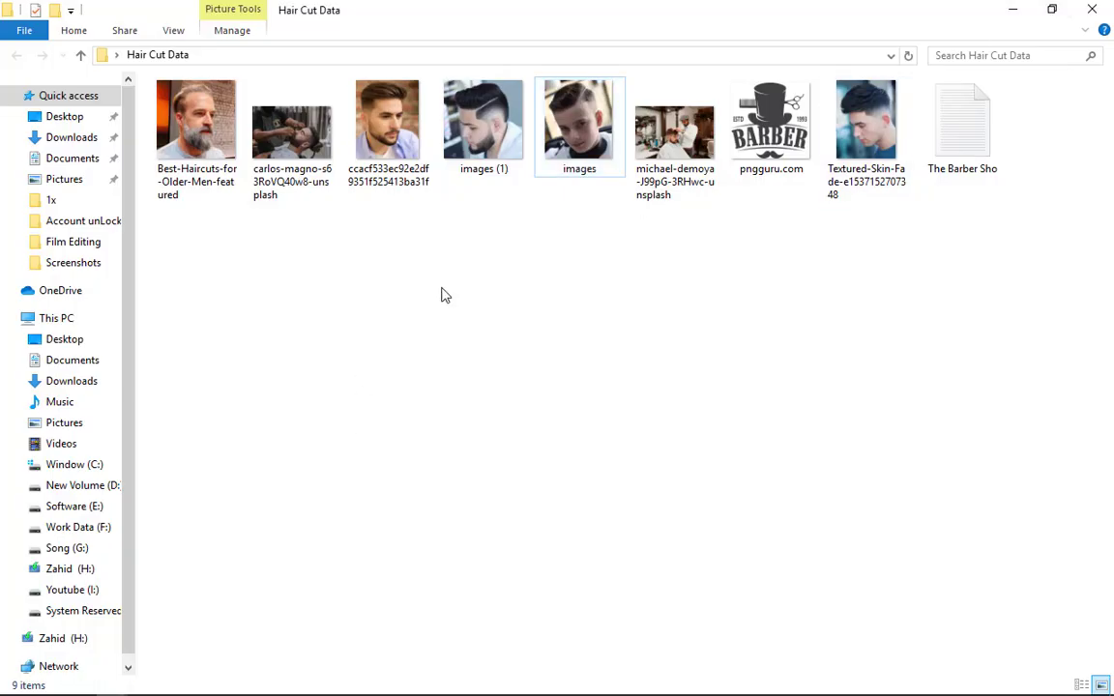
{"action": "mouse_move", "coordinate": [474, 126]}
{"action": "left_mouse_down"}
{"action": "mouse_move", "coordinate": [667, 676]}
{"action": "mouse_move", "coordinate": [617, 677]}
{"action": "mouse_move", "coordinate": [617, 650]}
{"action": "left_mouse_up"}
{"action": "mouse_move", "coordinate": [865, 125]}
{"action": "left_mouse_down"}
{"action": "mouse_move", "coordinate": [774, 676]}
{"action": "mouse_move", "coordinate": [468, 682]}
{"action": "mouse_move", "coordinate": [522, 380]}
{"action": "left_mouse_up"}
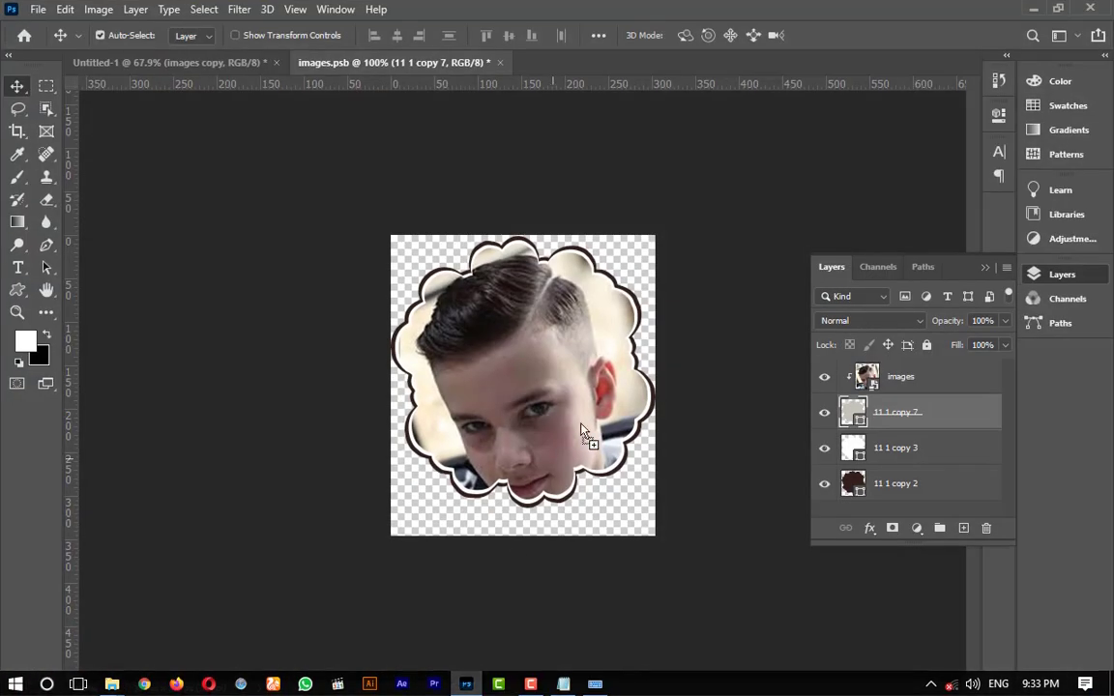
- Delete the old boy photo 'images' layer and position the new haircut photo on the canvas
{"action": "left_click", "coordinate": [824, 376]}
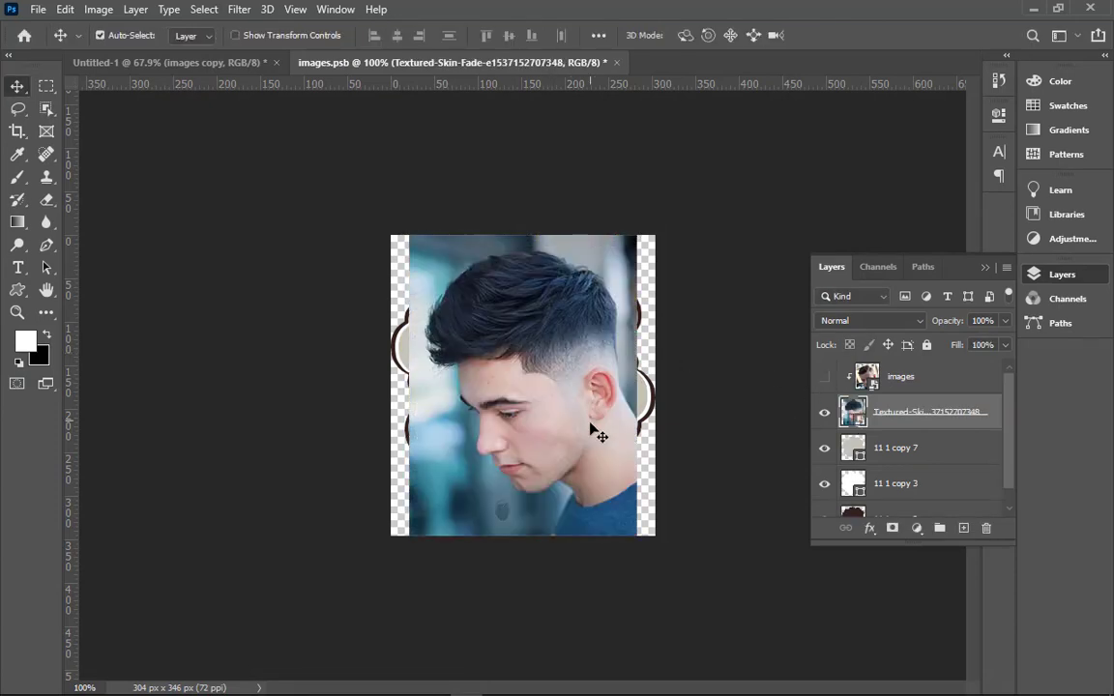
{"action": "left_click_drag", "start_coordinate": [589, 431], "coordinate": [604, 402]}
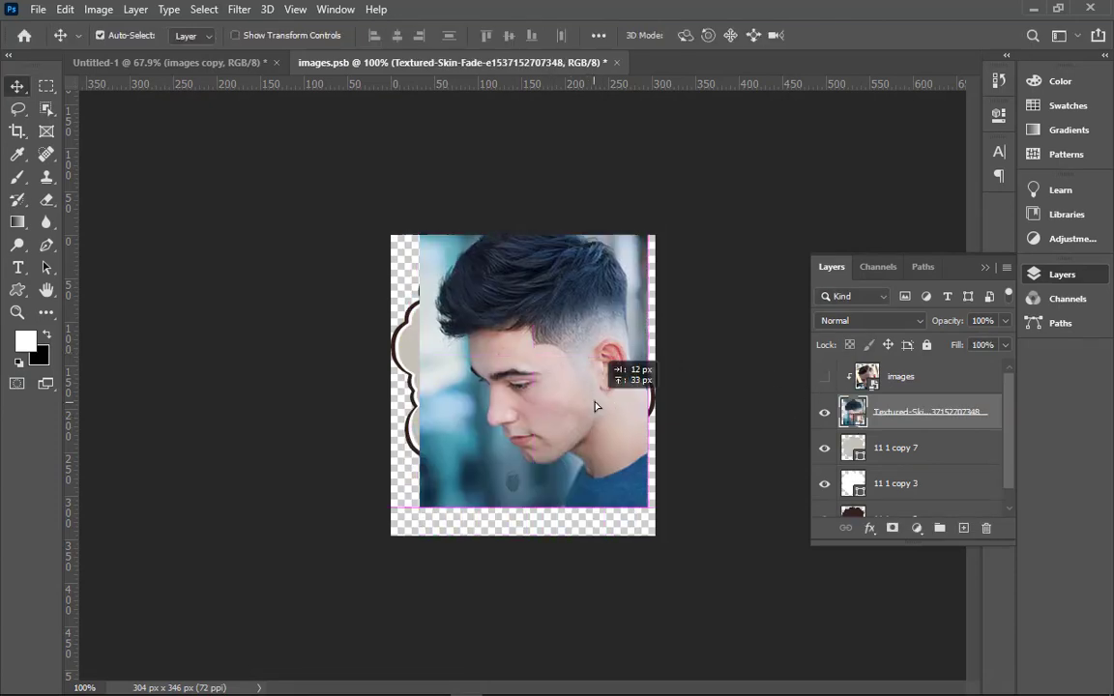
{"action": "left_click", "coordinate": [916, 379]}
{"action": "key", "text": "Delete"}
{"action": "left_click_drag", "start_coordinate": [552, 413], "coordinate": [547, 414]}
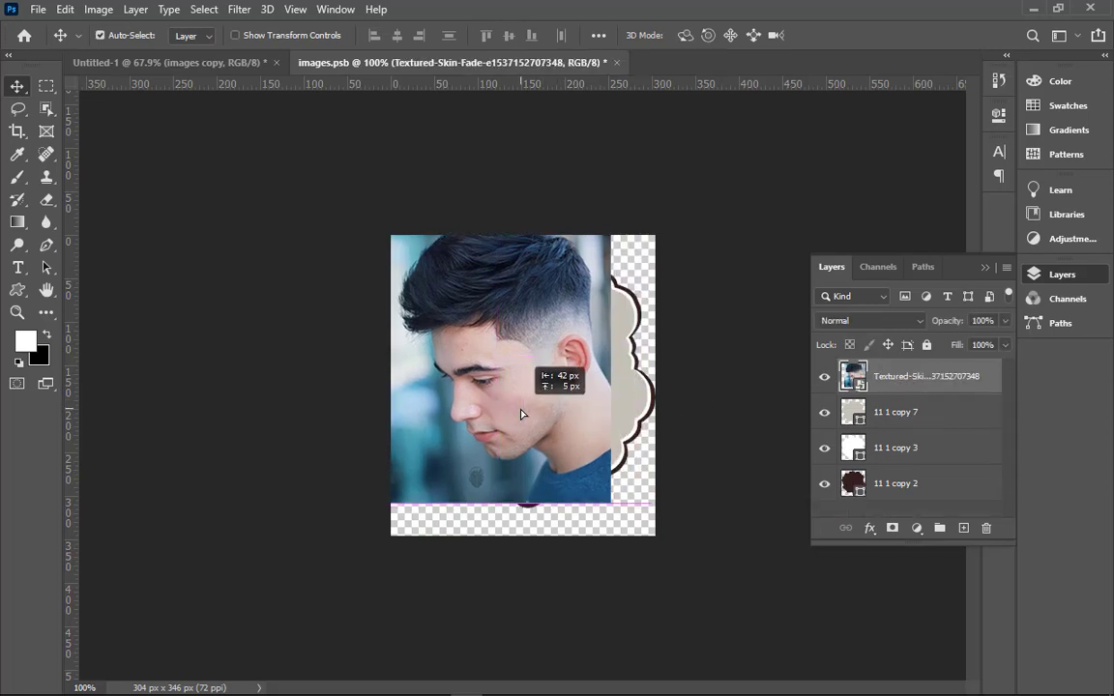
- Enlarge the haircut photo to about 32%, move it down, and clip it into the cloud shape
{"action": "key", "text": "ctrl+t"}
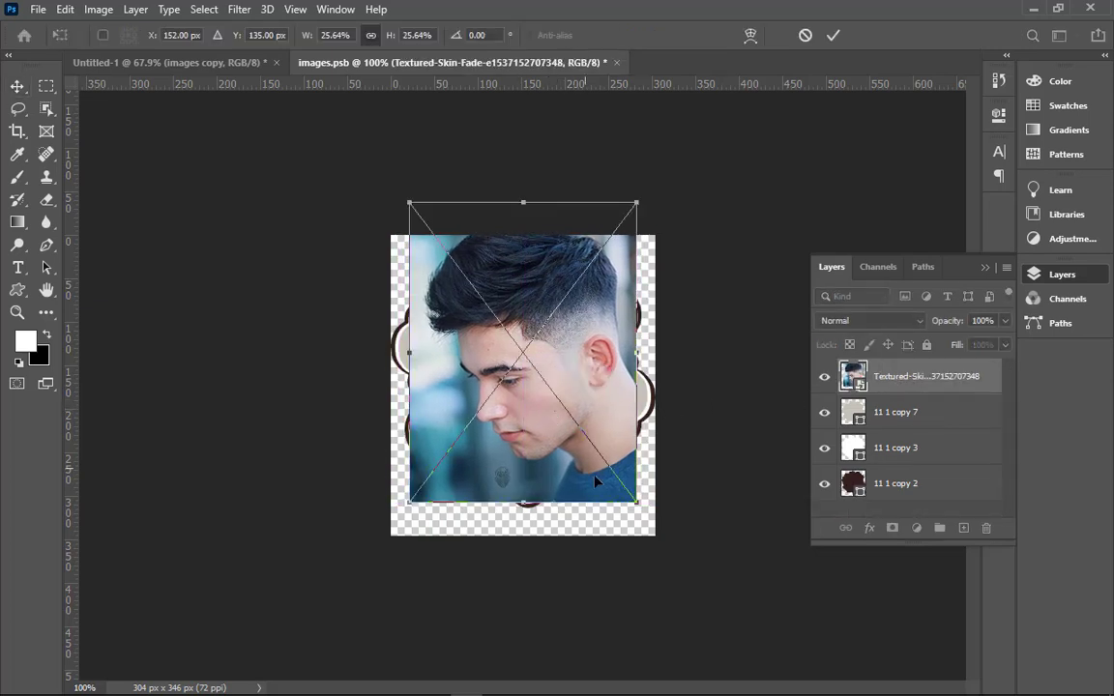
{"action": "left_click_drag", "start_coordinate": [636, 501], "coordinate": [665, 535]}
{"action": "left_click_drag", "start_coordinate": [539, 437], "coordinate": [541, 459]}
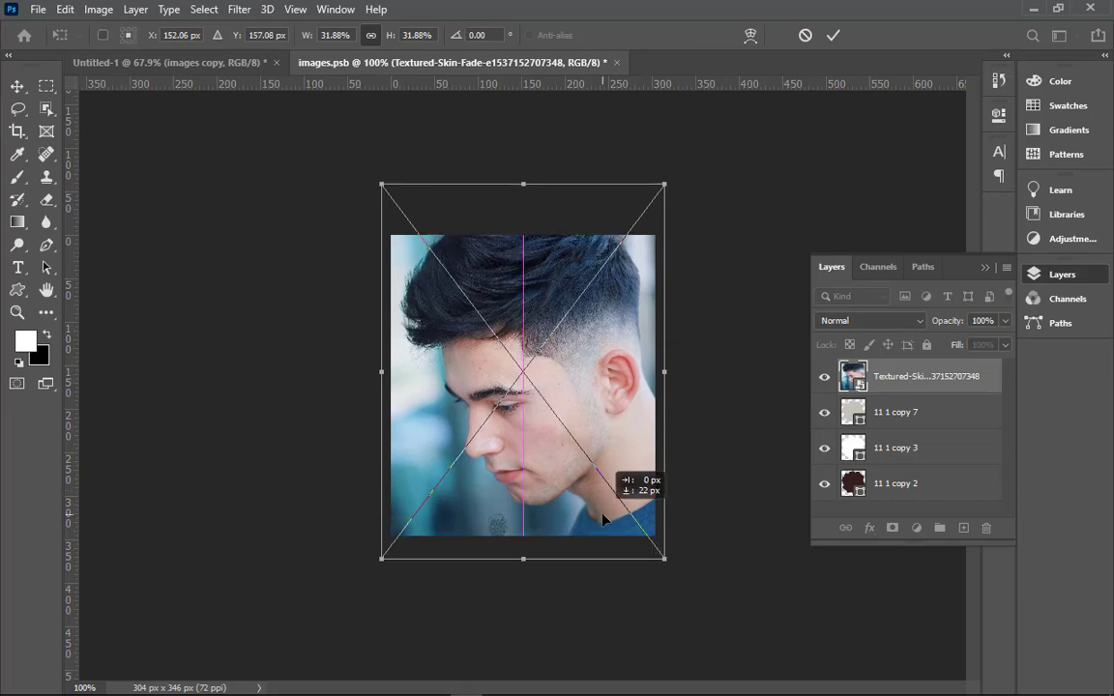
{"action": "key", "text": "Return"}
{"action": "left_click", "coordinate": [844, 400], "text": "alt"}
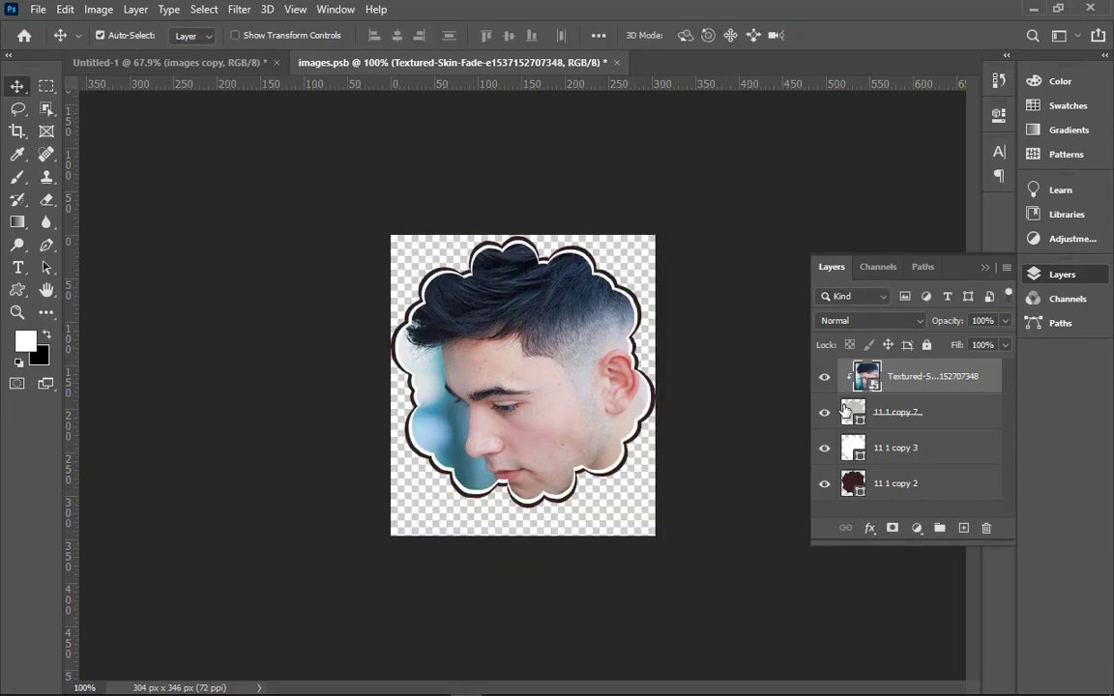
- Refine the clipped photo: lower the face and shrink it to about 28.43%
{"action": "key", "text": "ctrl+t"}
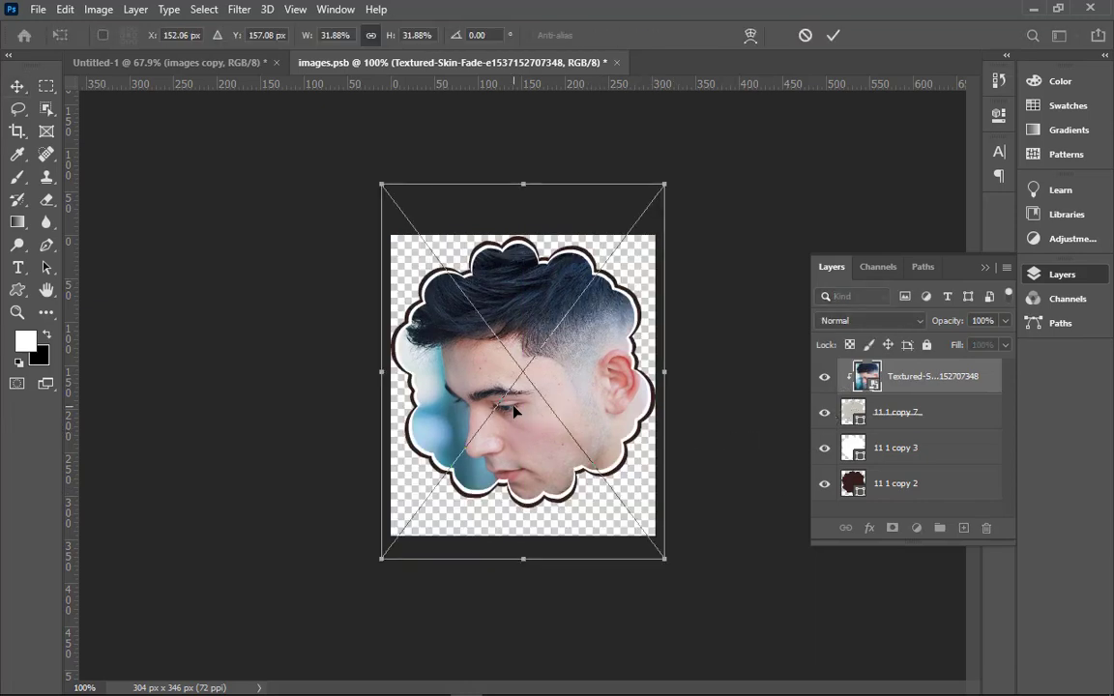
{"action": "left_click_drag", "start_coordinate": [517, 412], "coordinate": [517, 460]}
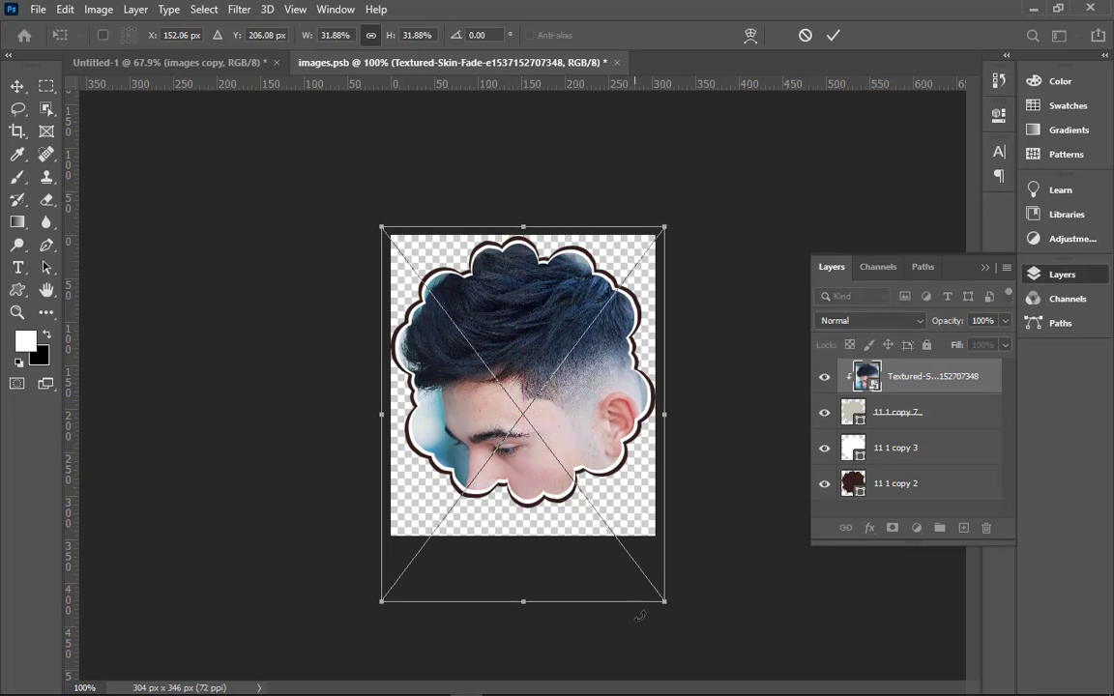
{"action": "left_click_drag", "start_coordinate": [664, 602], "coordinate": [653, 585]}
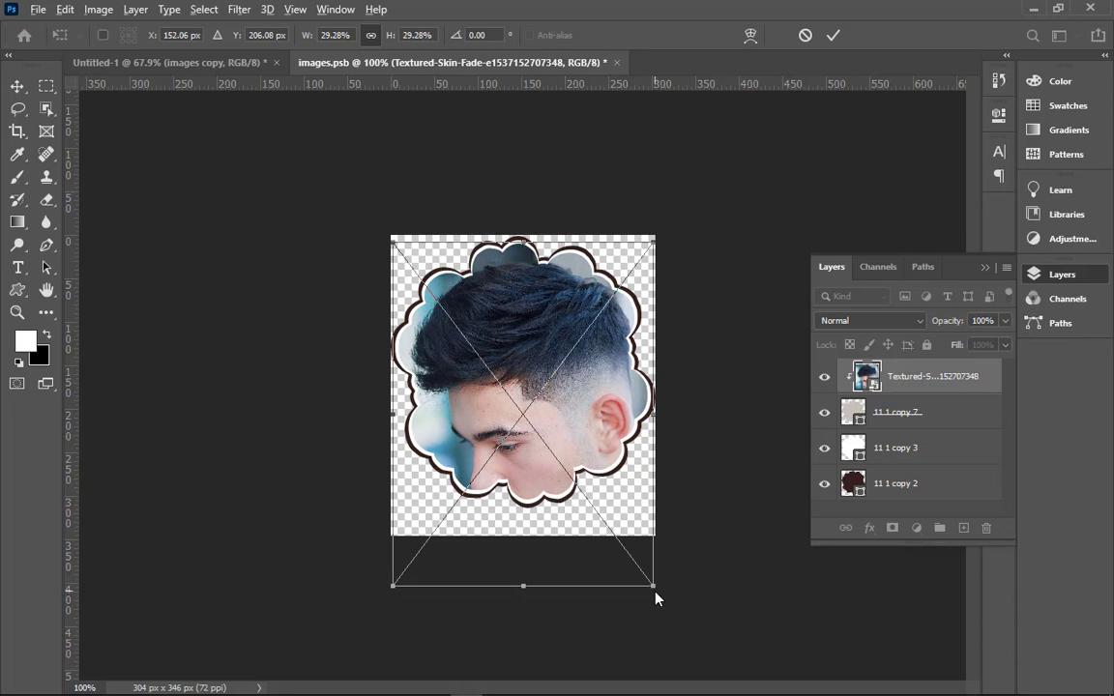
{"action": "left_click_drag", "start_coordinate": [654, 587], "coordinate": [653, 581]}
{"action": "mouse_move", "coordinate": [556, 456]}
{"action": "left_mouse_down"}
{"action": "mouse_move", "coordinate": [556, 465]}
{"action": "mouse_move", "coordinate": [554, 448]}
{"action": "left_mouse_up"}
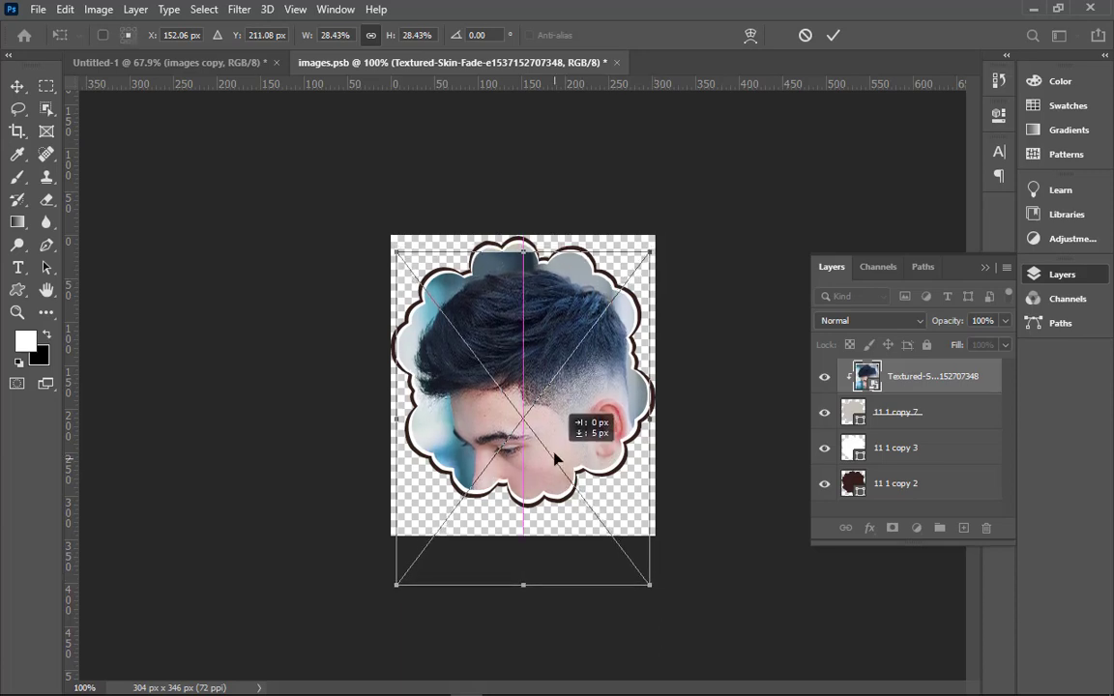
{"action": "left_click", "coordinate": [833, 36]}
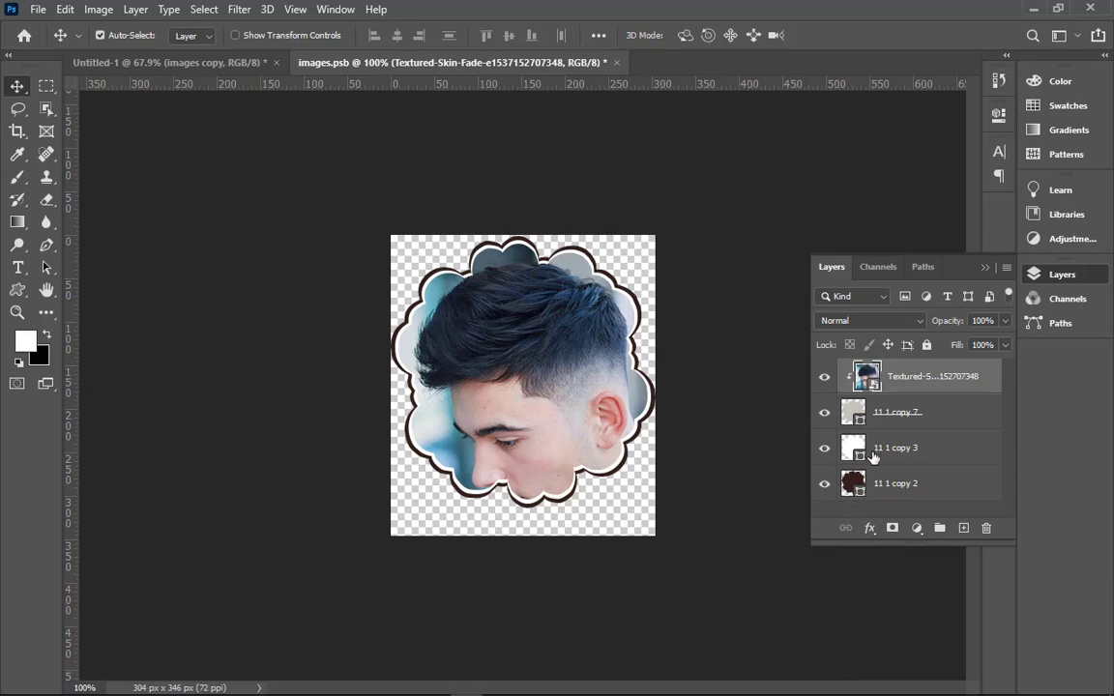
- Save images.psb and return to the Untitled-1 poster, zoomed out to fit
{"action": "key", "text": "ctrl+s"}
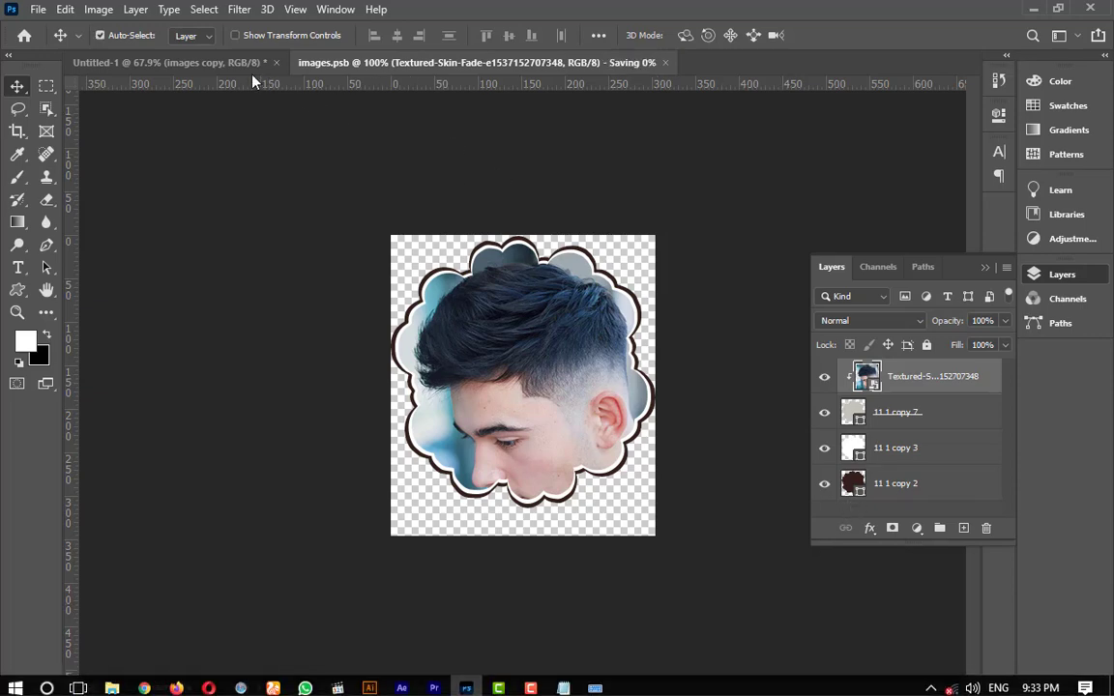
{"action": "left_click", "coordinate": [236, 66]}
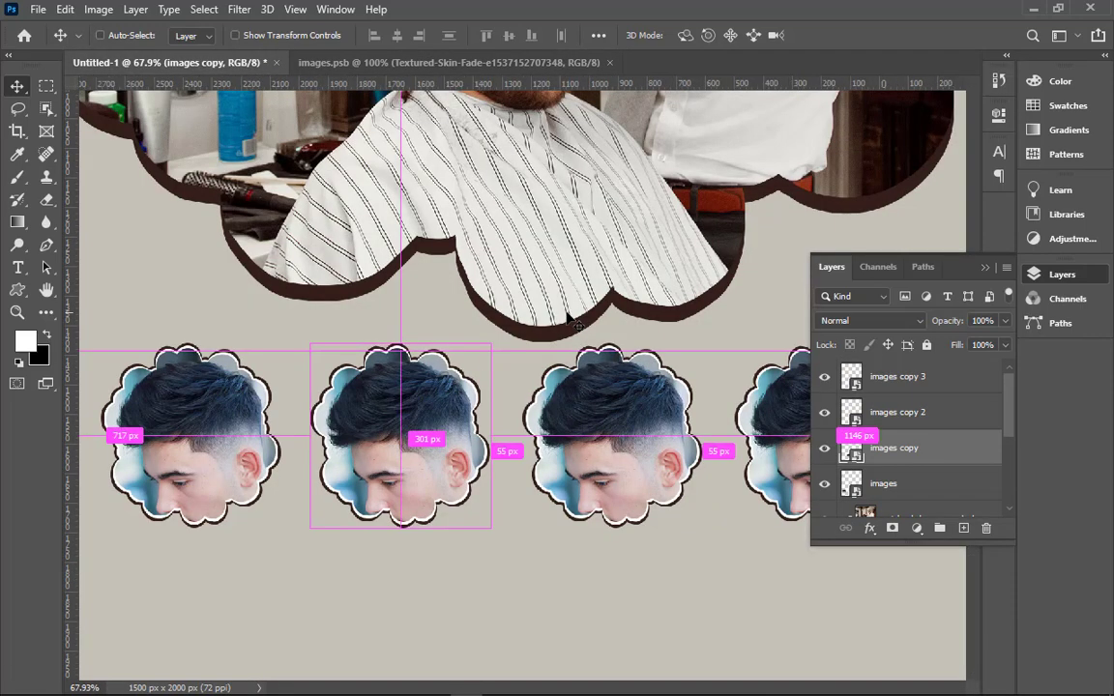
{"action": "key", "text": "ctrl+minus"}
{"action": "key", "text": "ctrl+minus"}
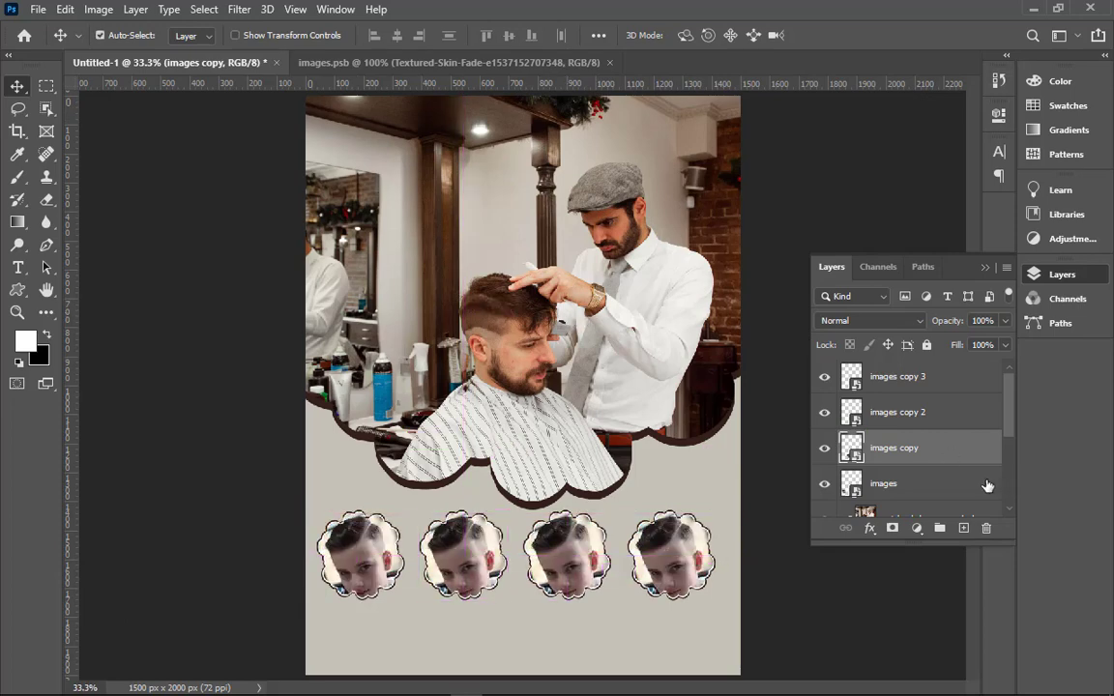
- Rasterize the first cloud portrait's 'images' layer in the poster
{"action": "left_click", "coordinate": [824, 449]}
{"action": "left_click", "coordinate": [902, 488], "text": "shift"}
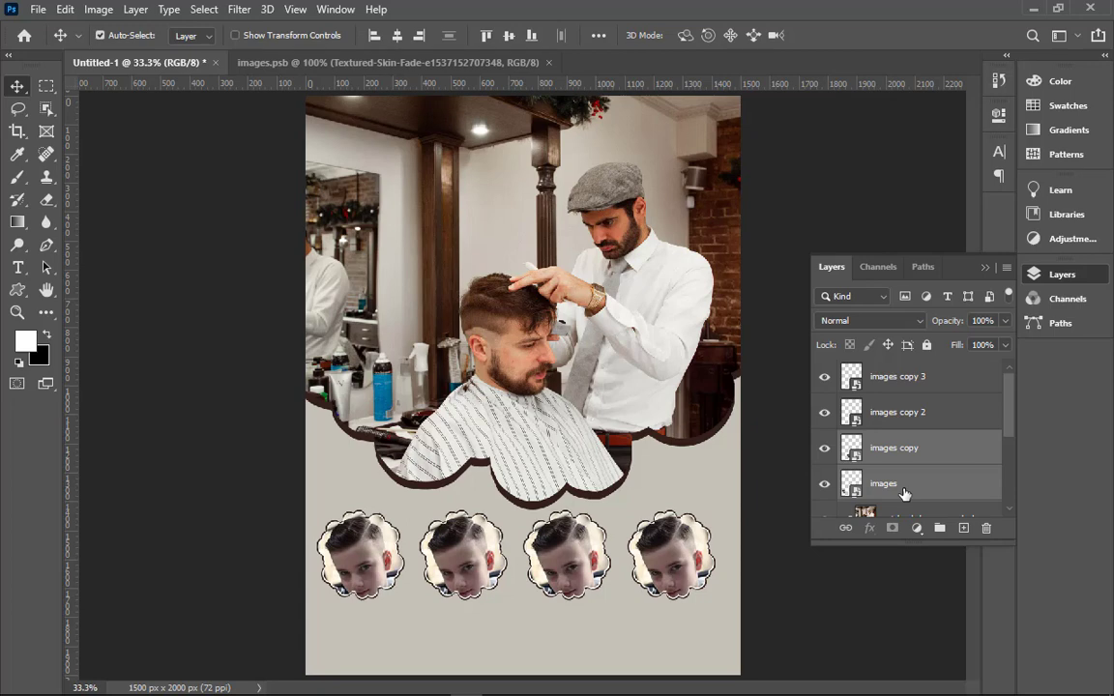
{"action": "left_click", "coordinate": [904, 493]}
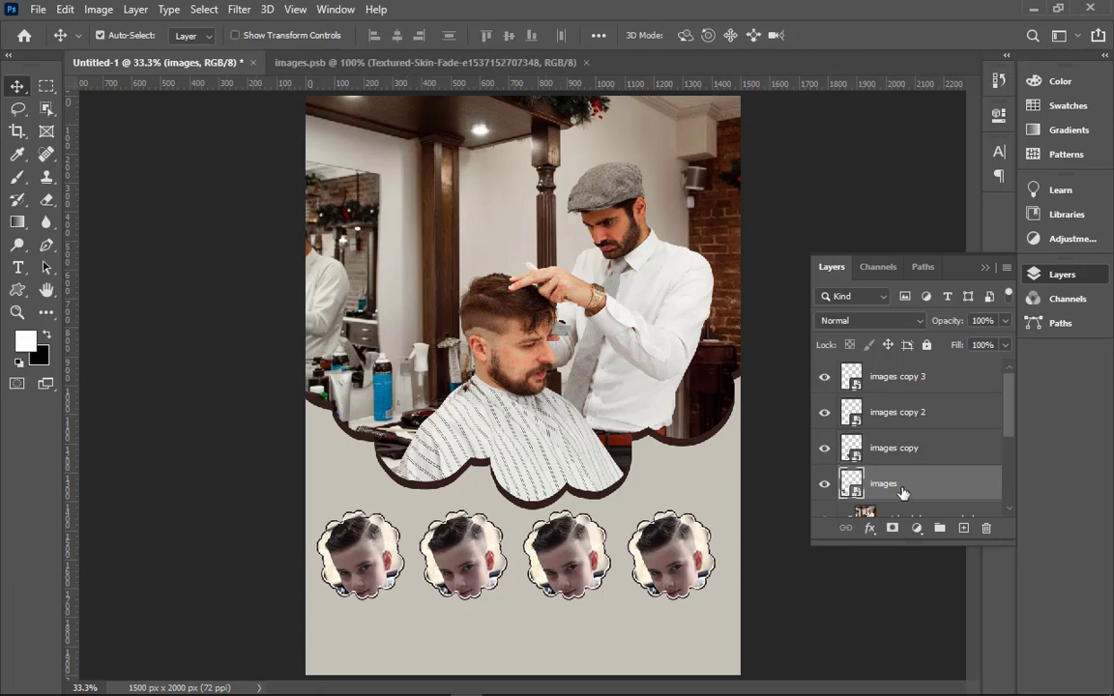
{"action": "left_click", "coordinate": [827, 487]}
{"action": "left_click", "coordinate": [826, 487]}
{"action": "right_click", "coordinate": [866, 488]}
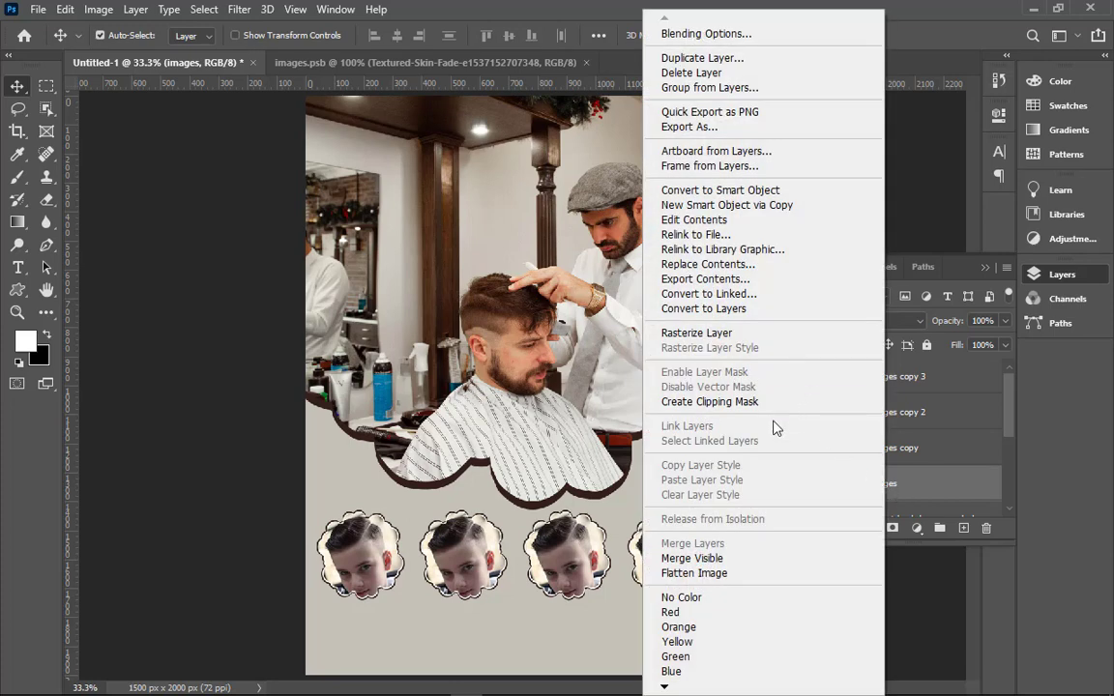
{"action": "left_click", "coordinate": [761, 333]}
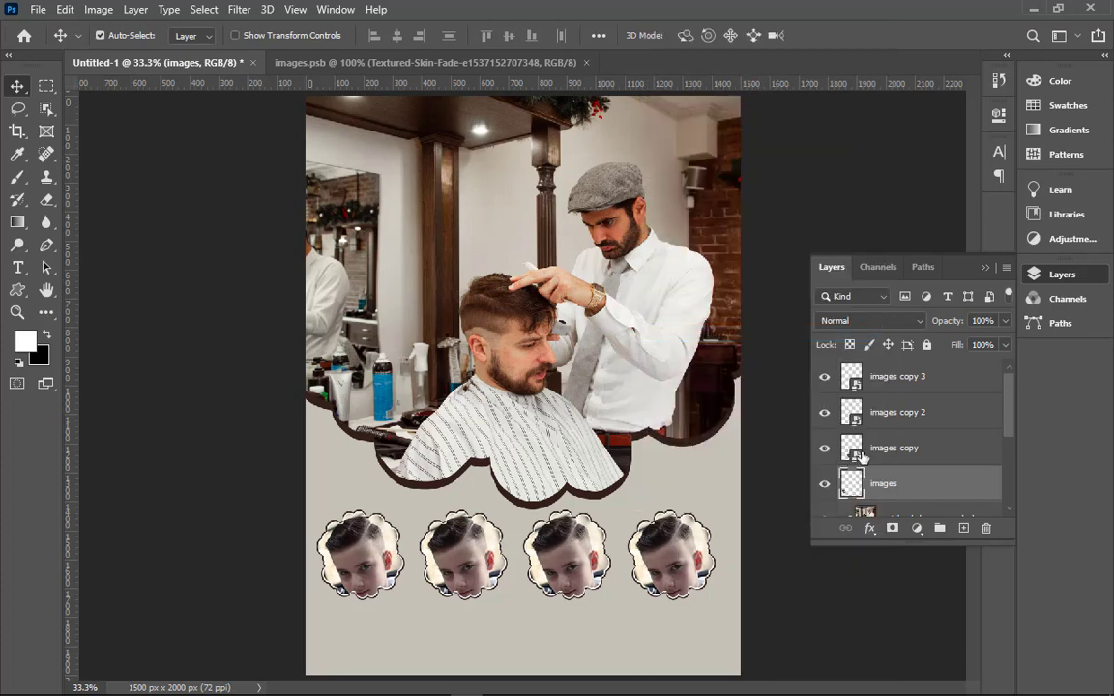
{"action": "left_click", "coordinate": [860, 455]}
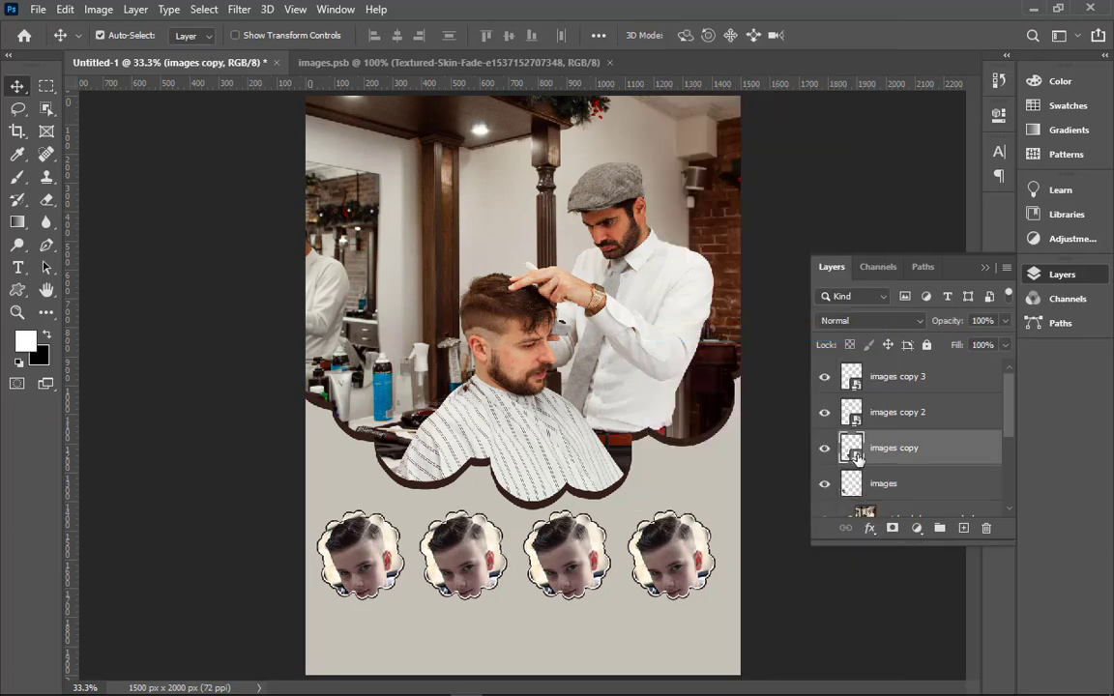
{"action": "double_click", "coordinate": [852, 450]}
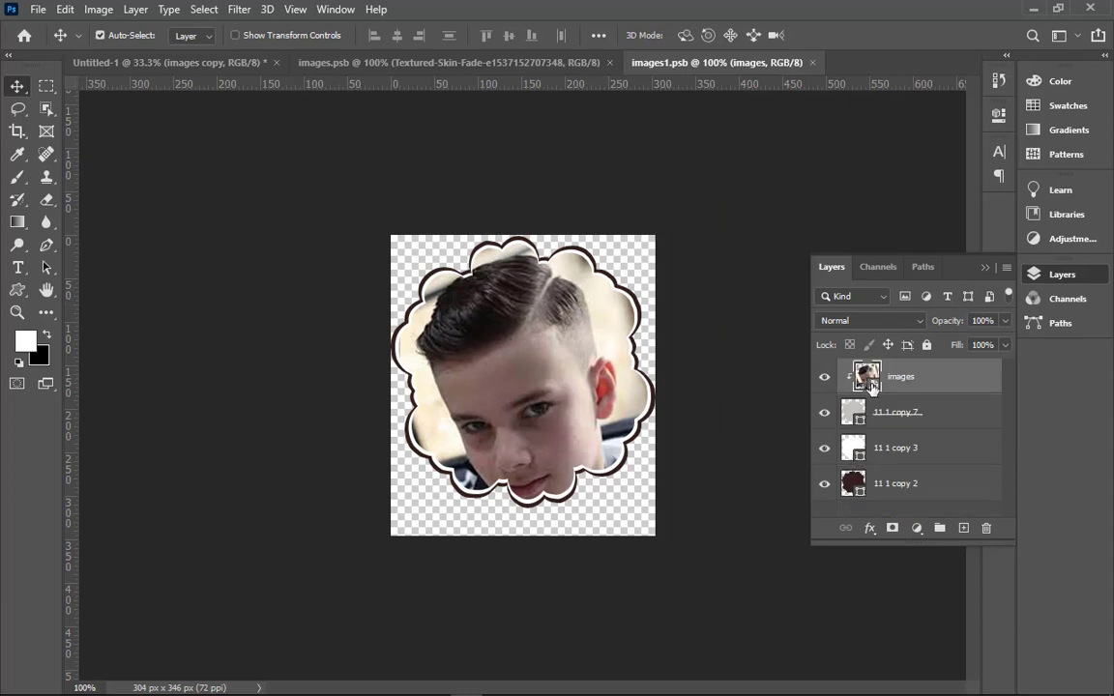
{"action": "left_click", "coordinate": [852, 411]}
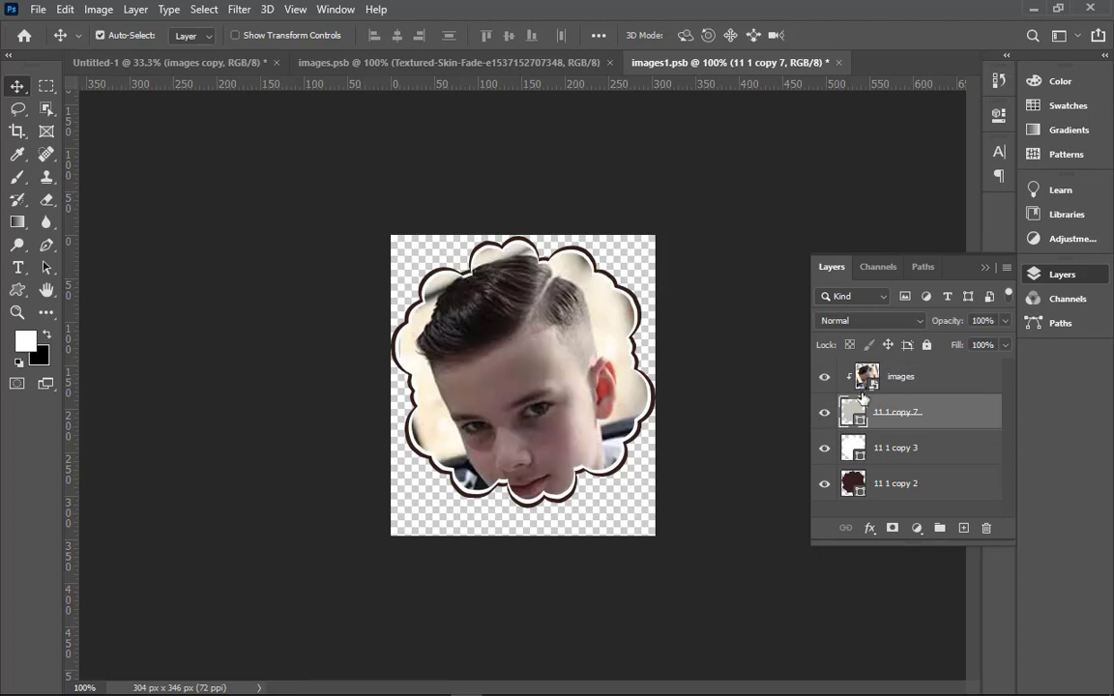
{"action": "left_click", "coordinate": [870, 384]}
{"action": "double_click", "coordinate": [853, 414]}
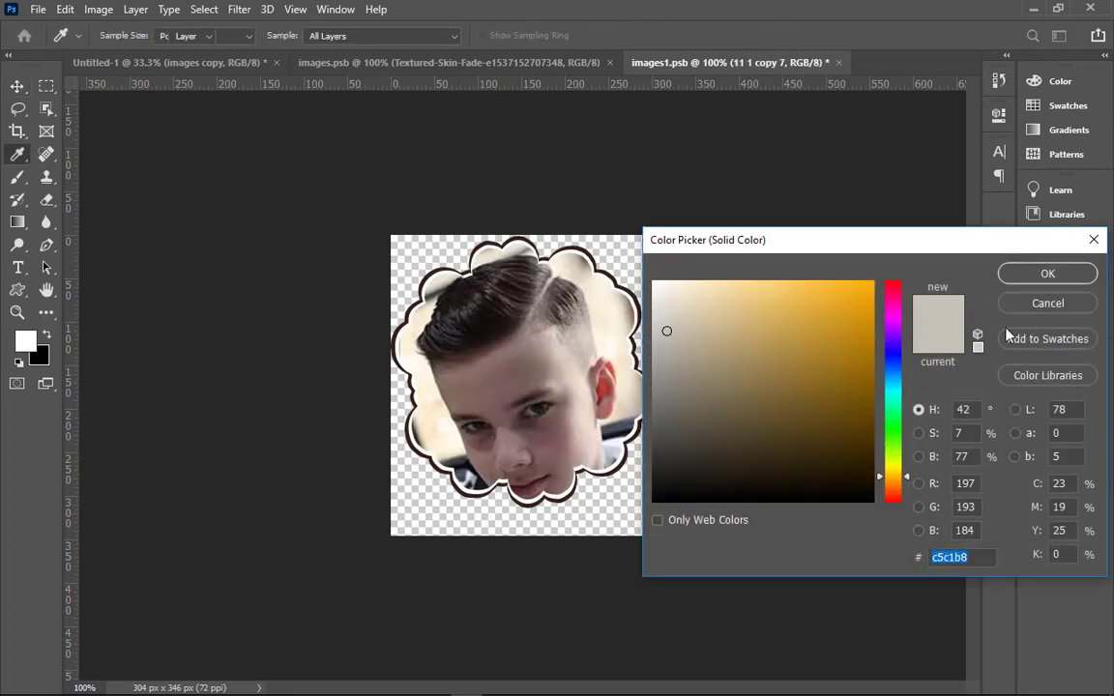
{"action": "left_click", "coordinate": [1047, 274]}
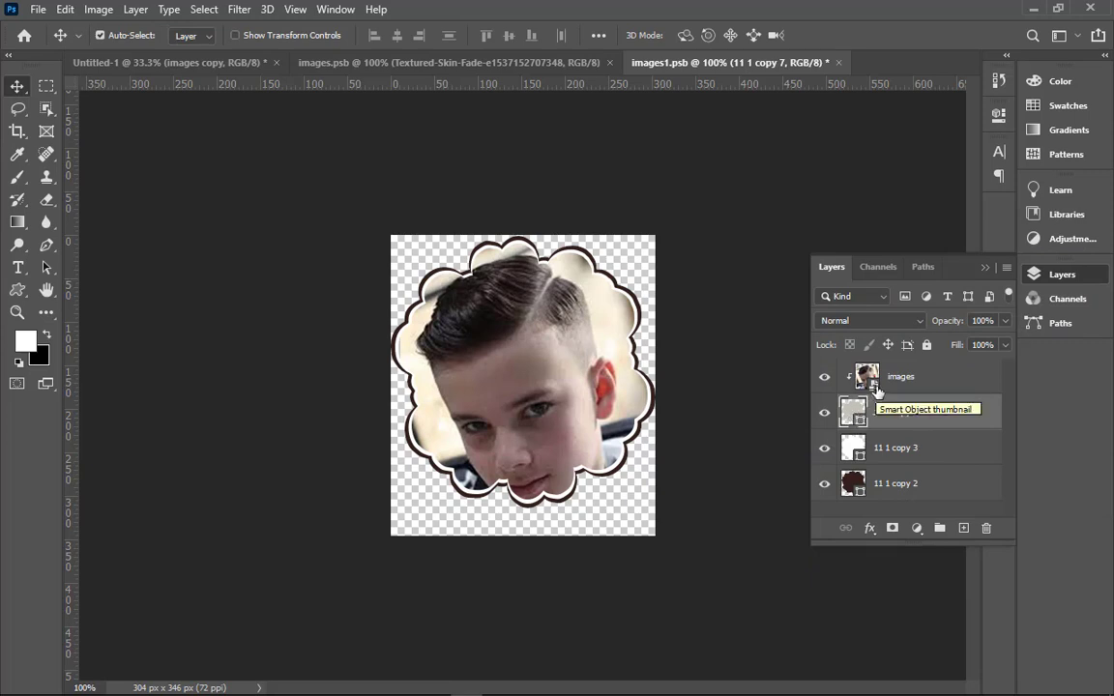
{"action": "double_click", "coordinate": [865, 376]}
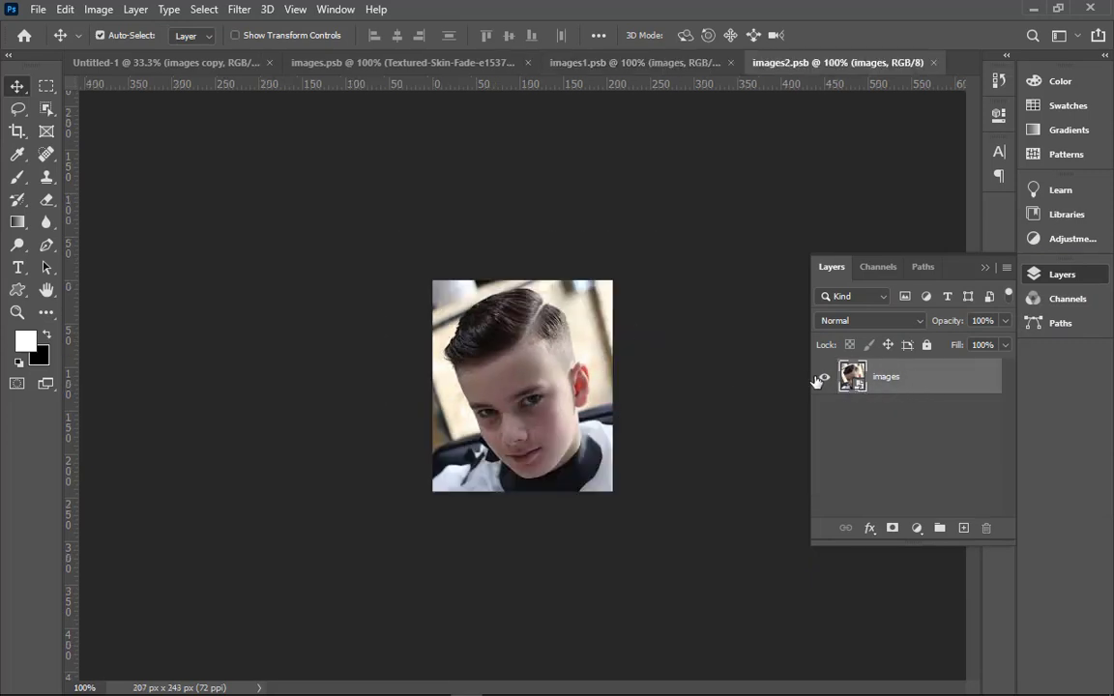
{"action": "left_click", "coordinate": [825, 378]}
{"action": "left_click", "coordinate": [824, 378]}
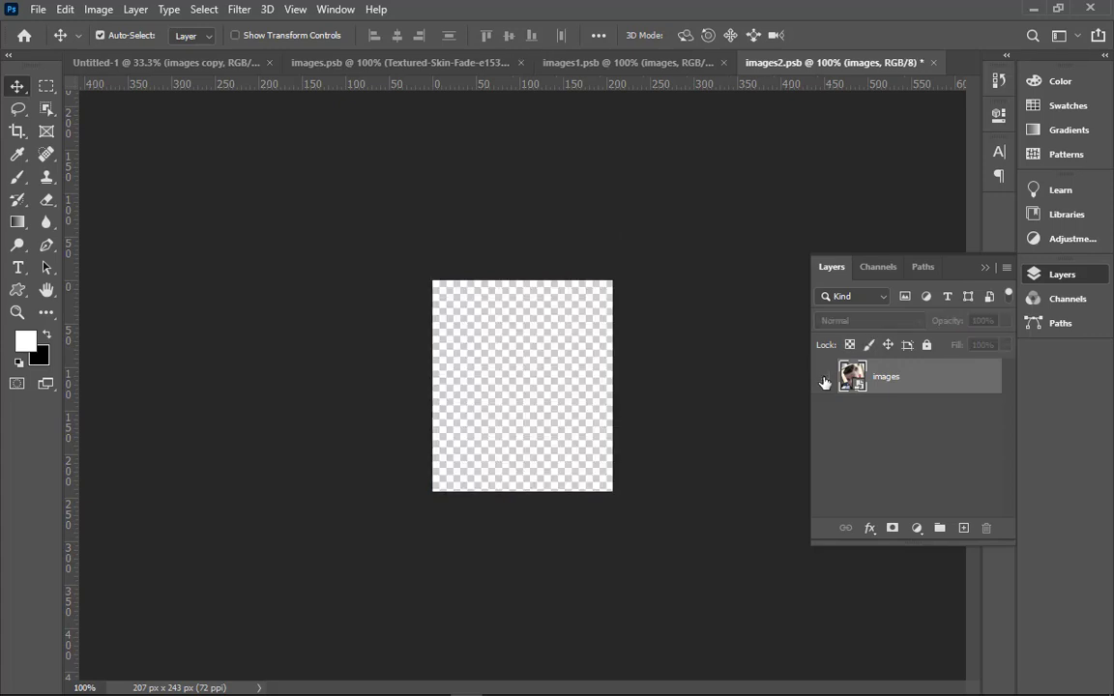
{"action": "double_click", "coordinate": [862, 387]}
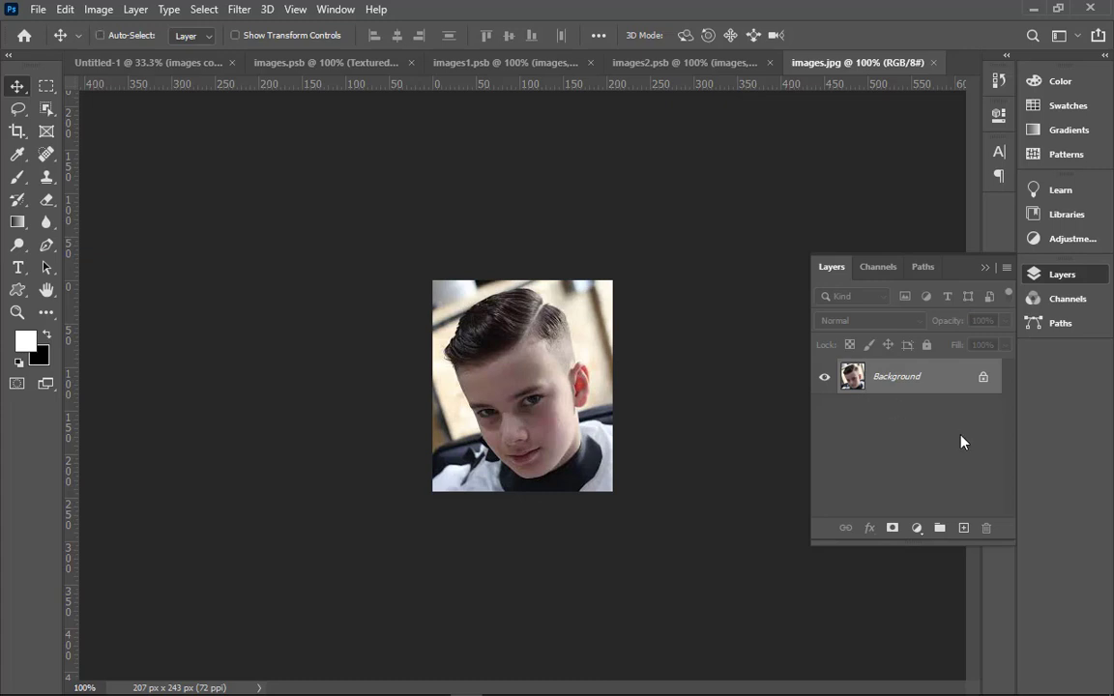
{"action": "left_click", "coordinate": [934, 62]}
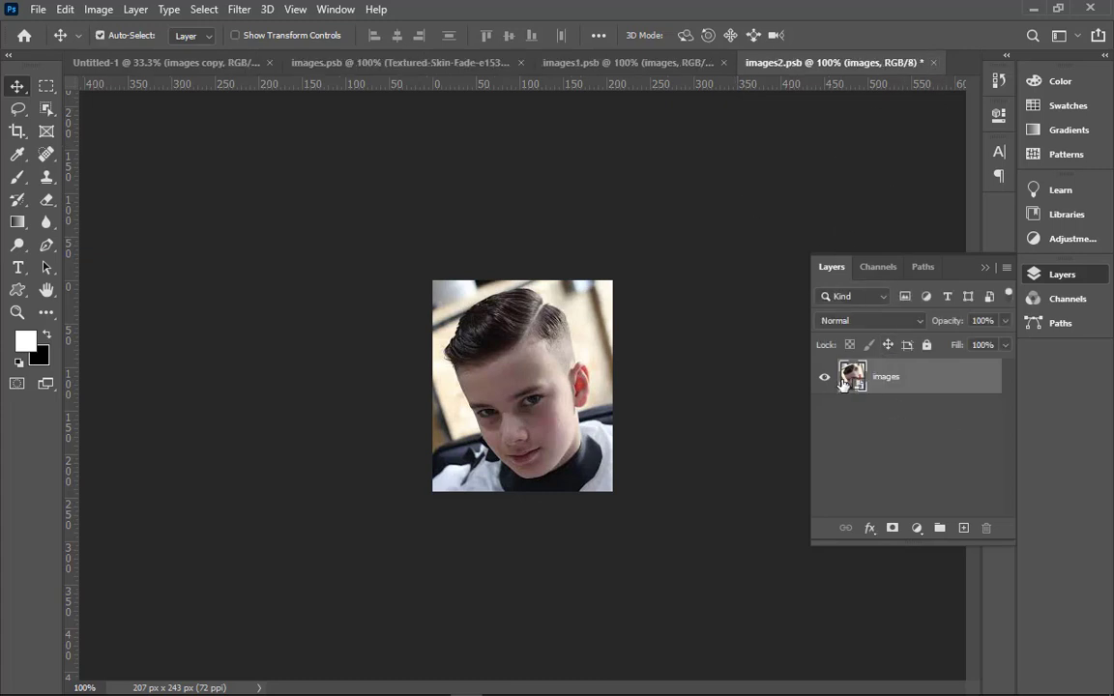
{"action": "left_click", "coordinate": [934, 62]}
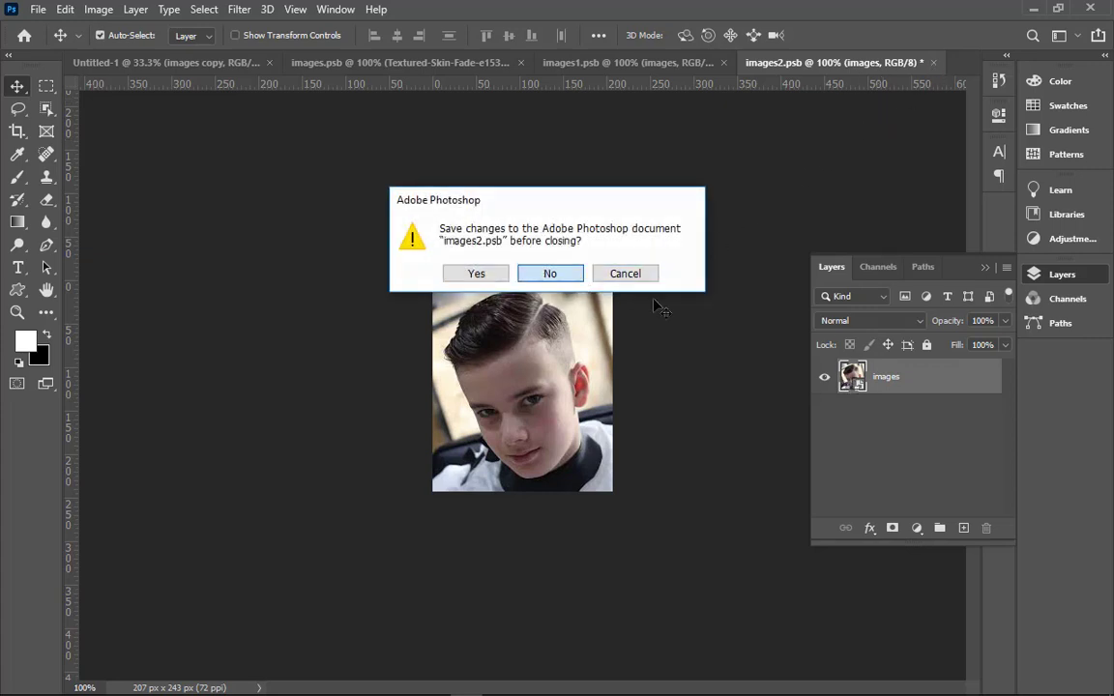
{"action": "left_click", "coordinate": [542, 274]}
- Place the Textured-Skin-Fade photo into images1.psb and hide the old 'images' photo
{"action": "left_click", "coordinate": [897, 414]}
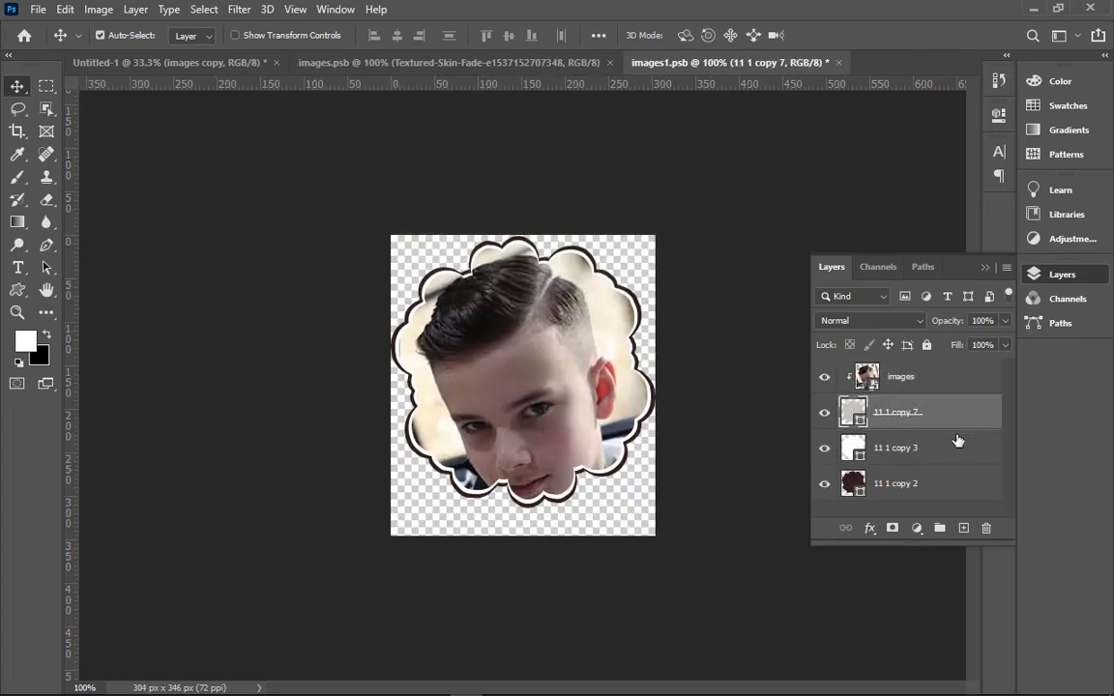
{"action": "left_click", "coordinate": [1032, 9]}
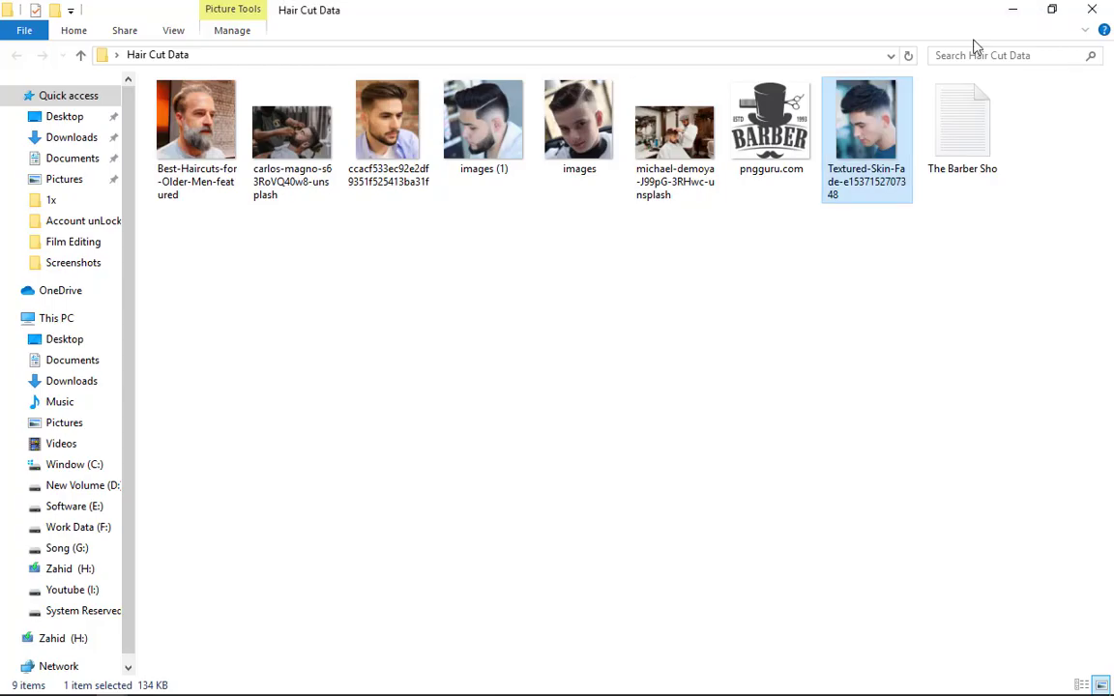
{"action": "mouse_move", "coordinate": [865, 126]}
{"action": "left_mouse_down"}
{"action": "mouse_move", "coordinate": [848, 574]}
{"action": "mouse_move", "coordinate": [473, 687]}
{"action": "mouse_move", "coordinate": [454, 372]}
{"action": "left_mouse_up"}
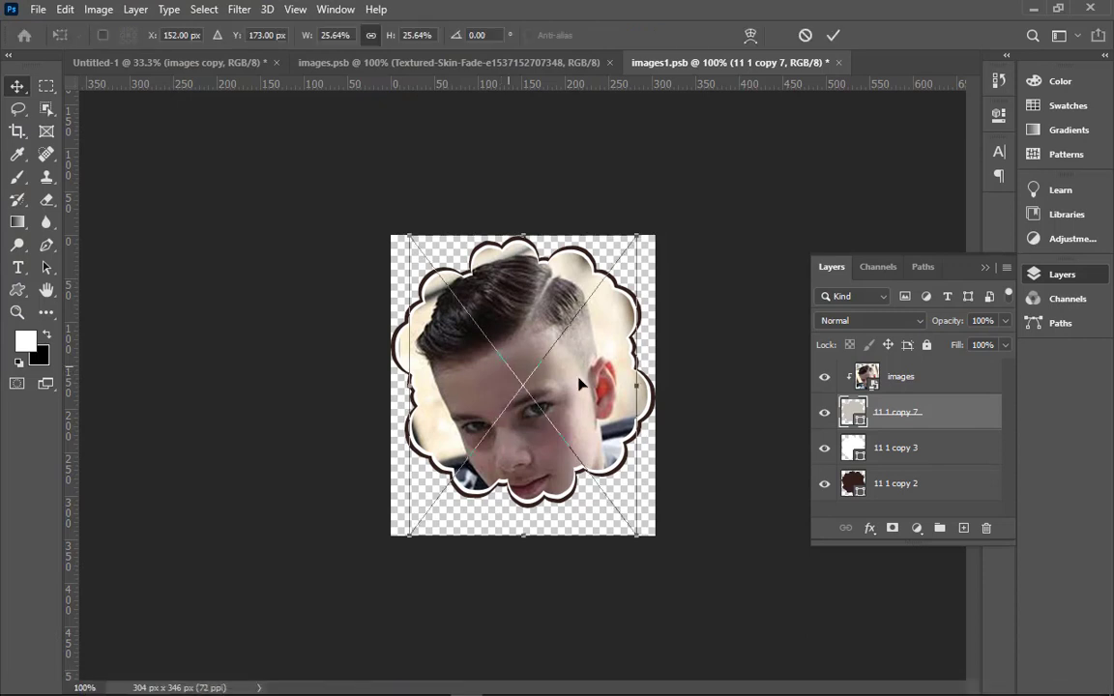
{"action": "left_click", "coordinate": [889, 376]}
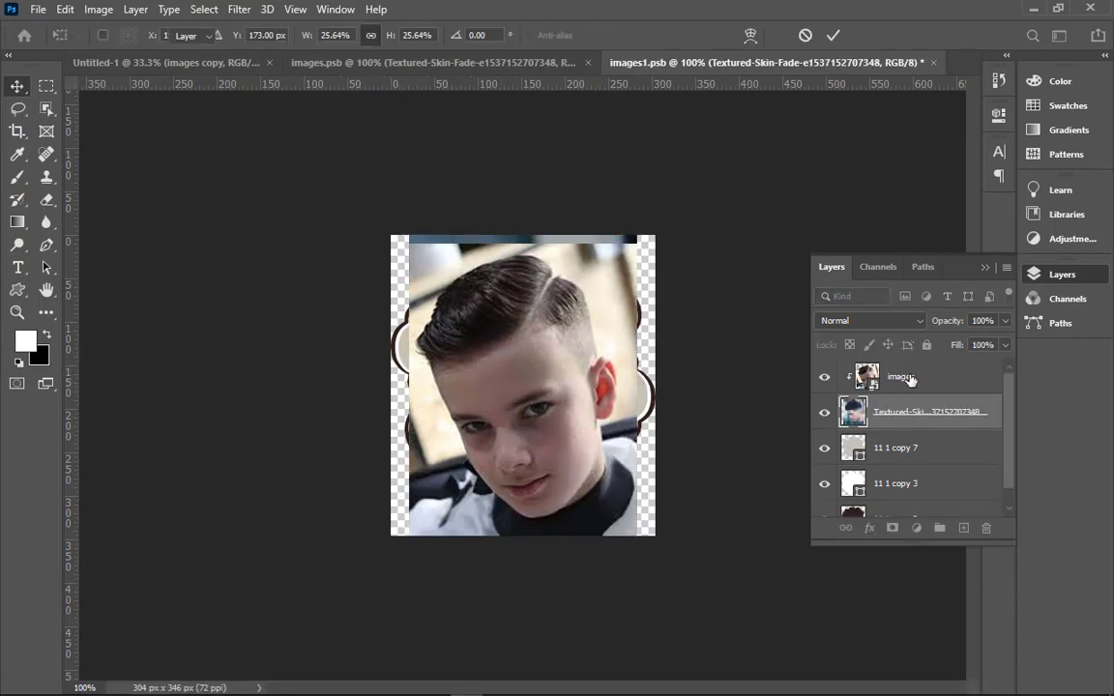
{"action": "left_click", "coordinate": [823, 376]}
{"action": "left_click_drag", "start_coordinate": [583, 409], "coordinate": [571, 398]}
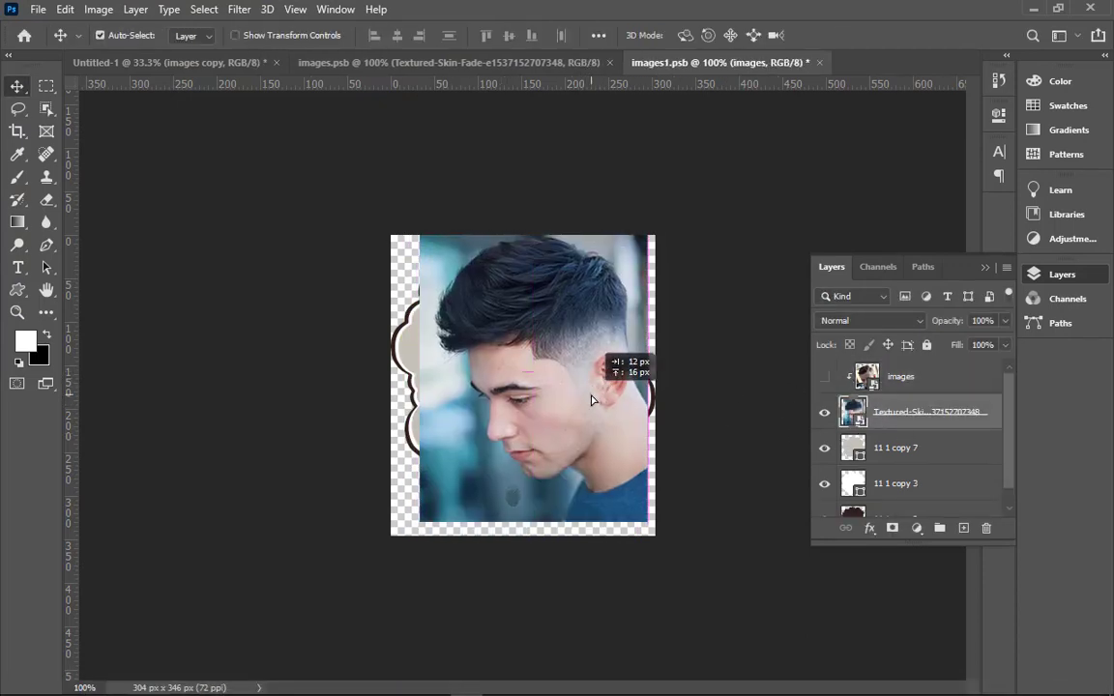
- Enlarge the Textured-Skin-Fade photo and clip it into the cloud frame
{"action": "key", "text": "ctrl+t"}
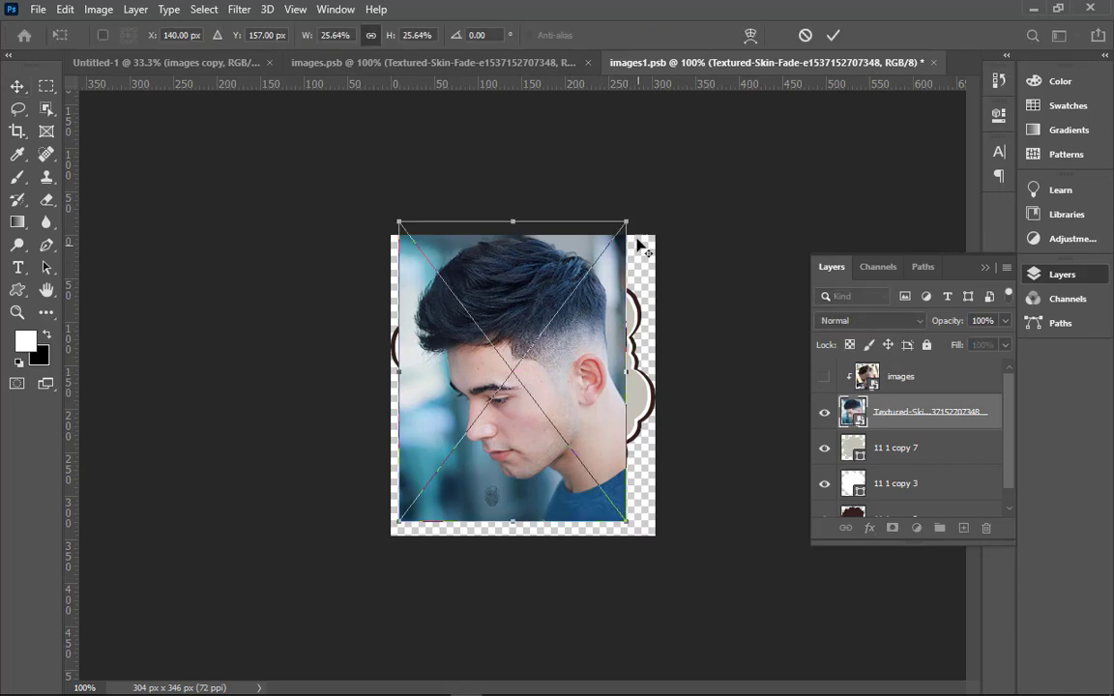
{"action": "left_click_drag", "start_coordinate": [638, 228], "coordinate": [656, 198]}
{"action": "left_click_drag", "start_coordinate": [530, 373], "coordinate": [544, 372]}
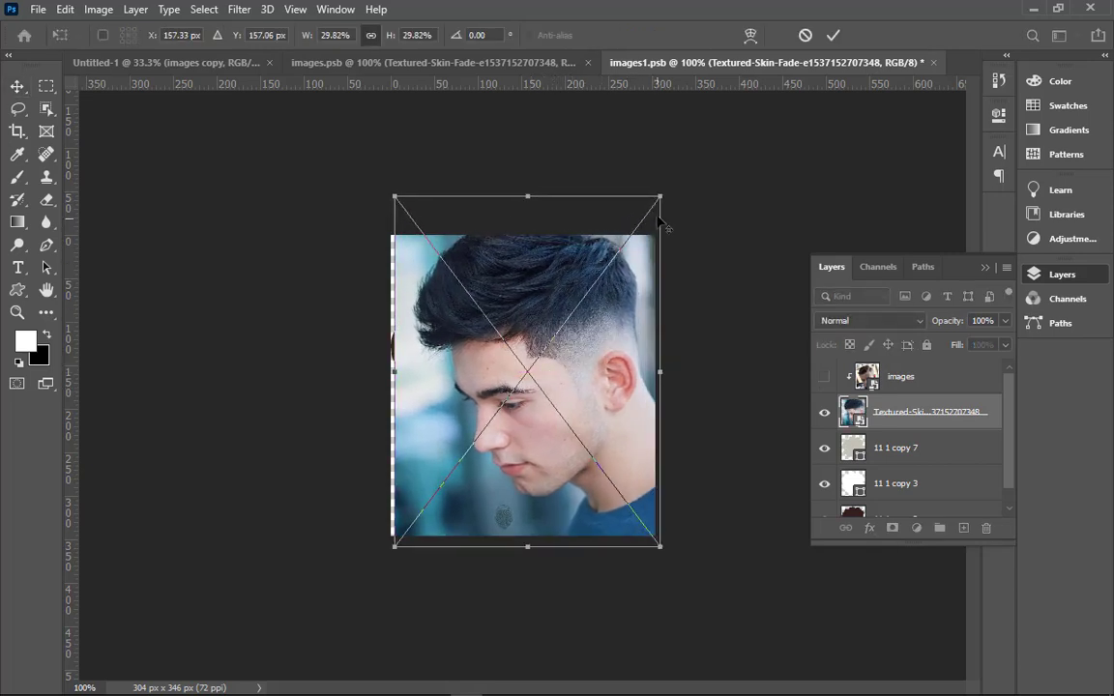
{"action": "left_click_drag", "start_coordinate": [659, 195], "coordinate": [665, 190]}
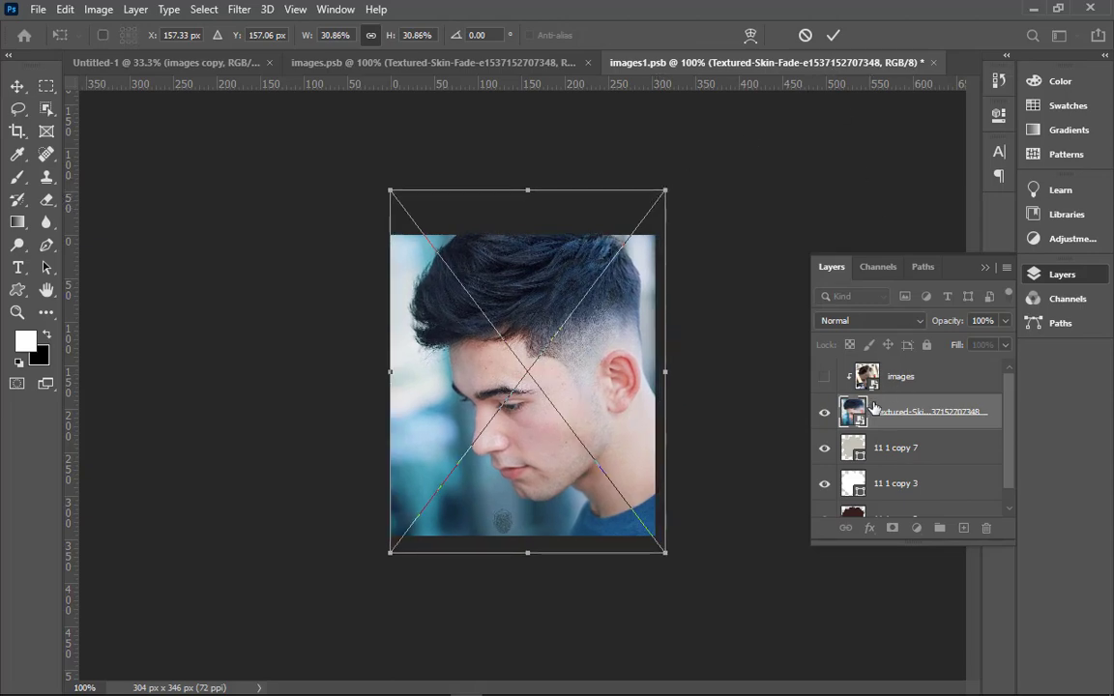
{"action": "left_click", "coordinate": [858, 443]}
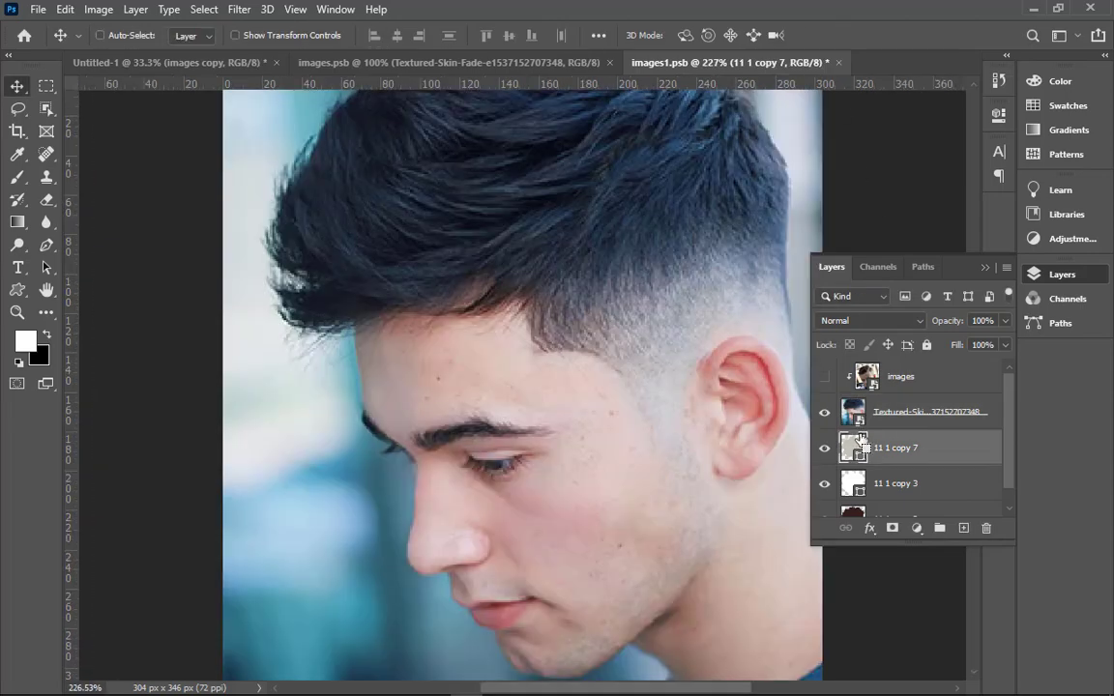
{"action": "left_click", "coordinate": [859, 426], "text": "alt"}
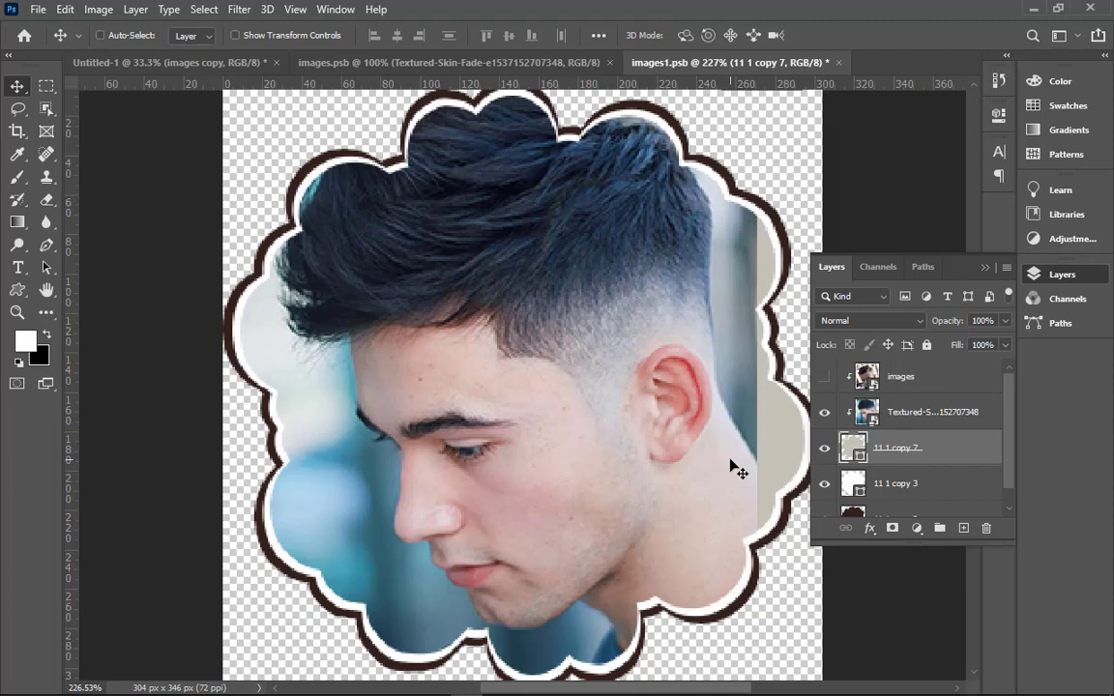
- Move the clipped photo right and down inside the cloud frame
{"action": "key", "text": "ctrl+minus"}
{"action": "key", "text": "ctrl+t"}
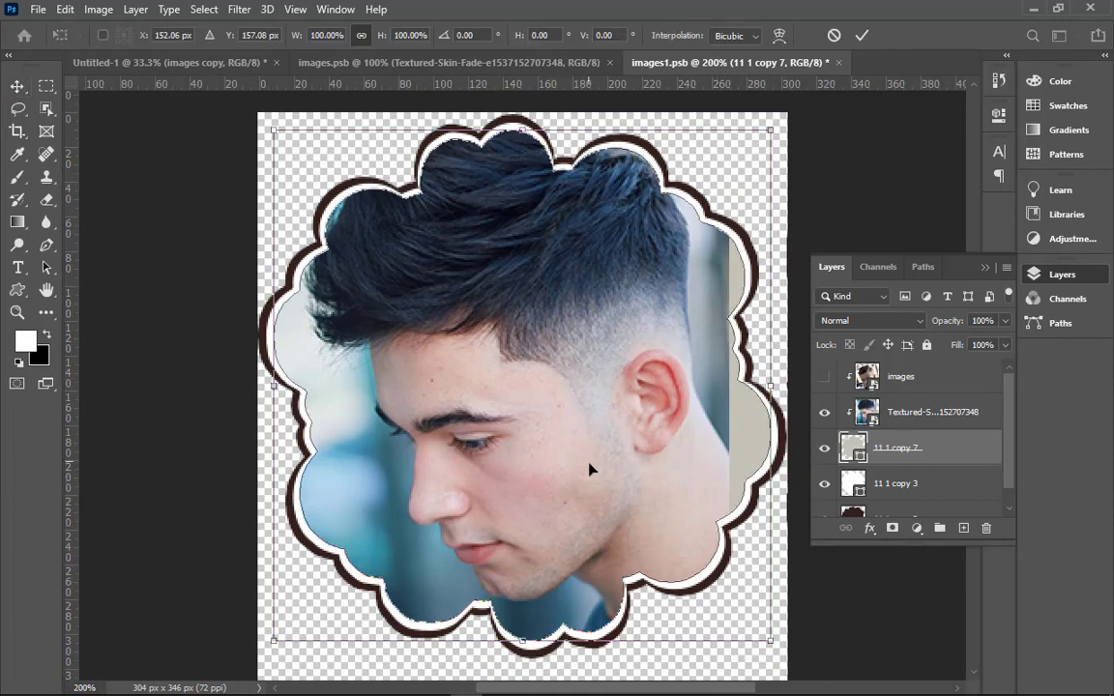
{"action": "left_click_drag", "start_coordinate": [592, 469], "coordinate": [597, 451]}
{"action": "key", "text": "Return"}
{"action": "left_click", "coordinate": [679, 423]}
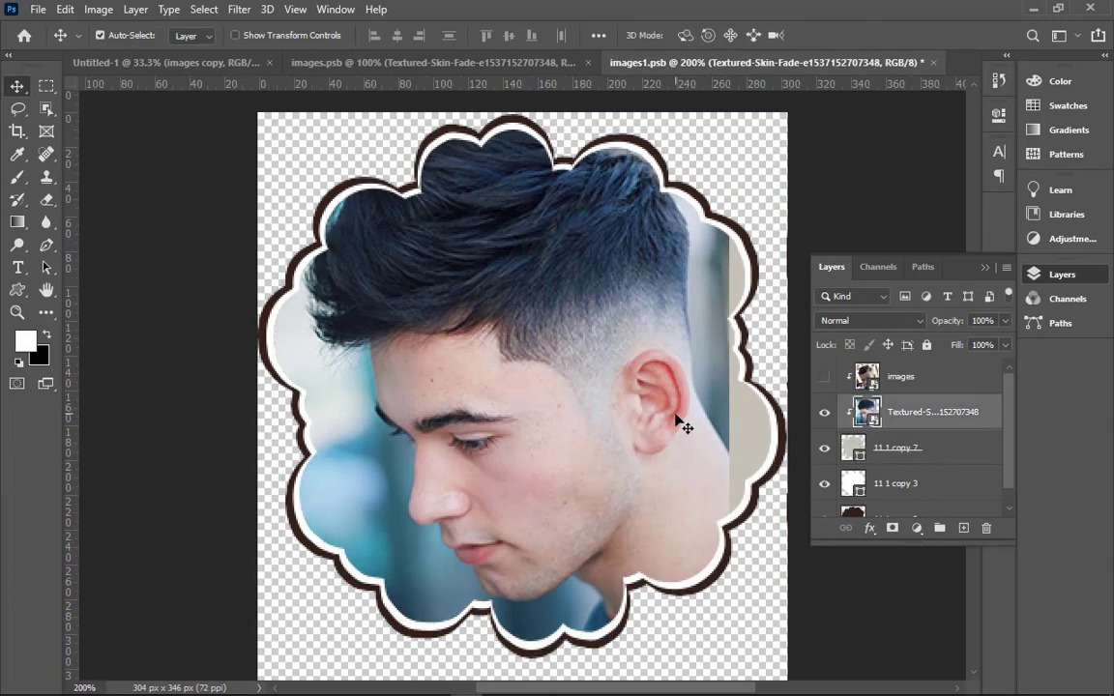
{"action": "left_click_drag", "start_coordinate": [680, 423], "coordinate": [703, 446]}
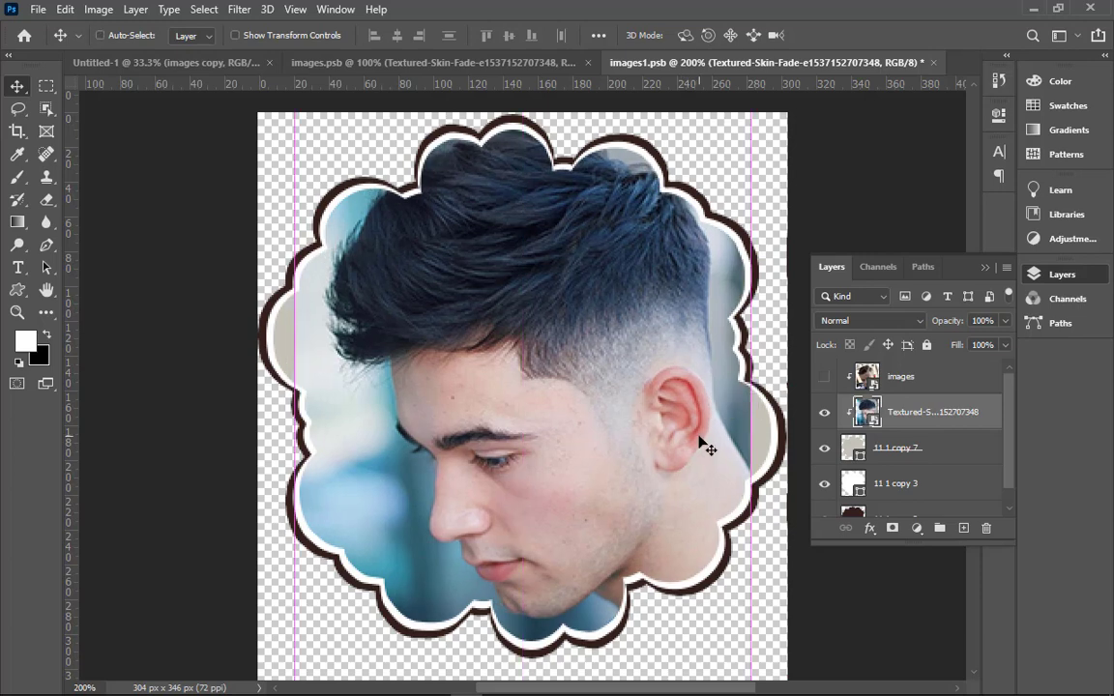
- Shrink the photo to about 29% and lower it to fill the frame
{"action": "key", "text": "ctrl+minus"}
{"action": "key", "text": "ctrl+t"}
{"action": "left_click_drag", "start_coordinate": [642, 230], "coordinate": [654, 199]}
{"action": "mouse_move", "coordinate": [545, 385]}
{"action": "left_mouse_down"}
{"action": "mouse_move", "coordinate": [550, 431]}
{"action": "mouse_move", "coordinate": [551, 420]}
{"action": "left_mouse_up"}
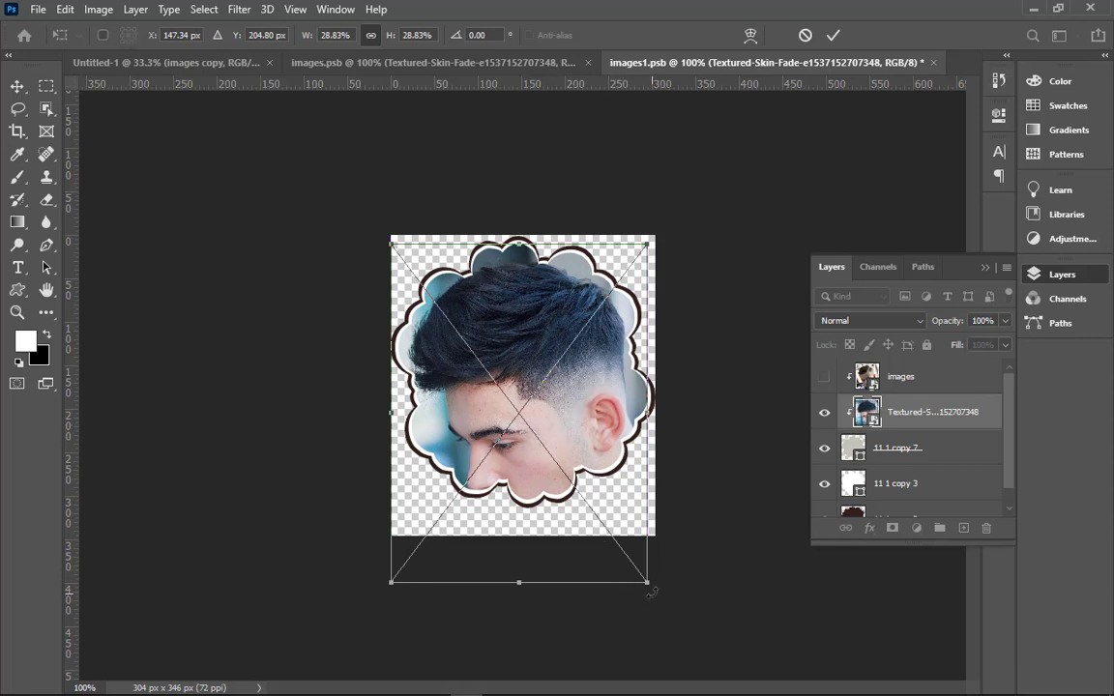
{"action": "left_click_drag", "start_coordinate": [652, 592], "coordinate": [652, 588]}
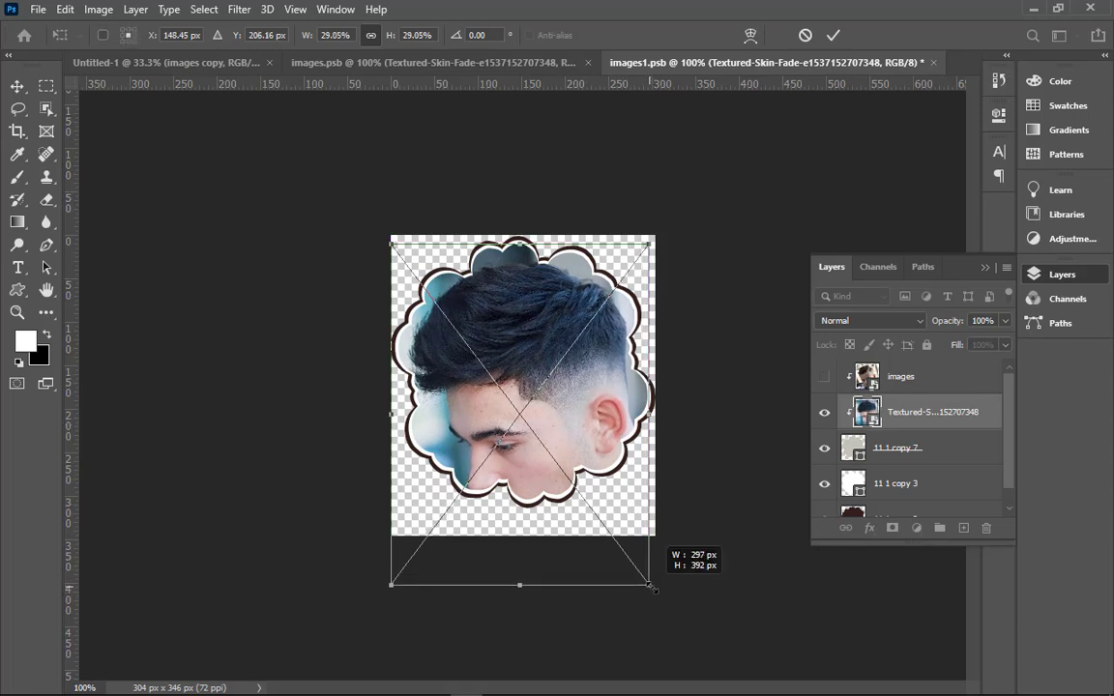
{"action": "left_click", "coordinate": [831, 37]}
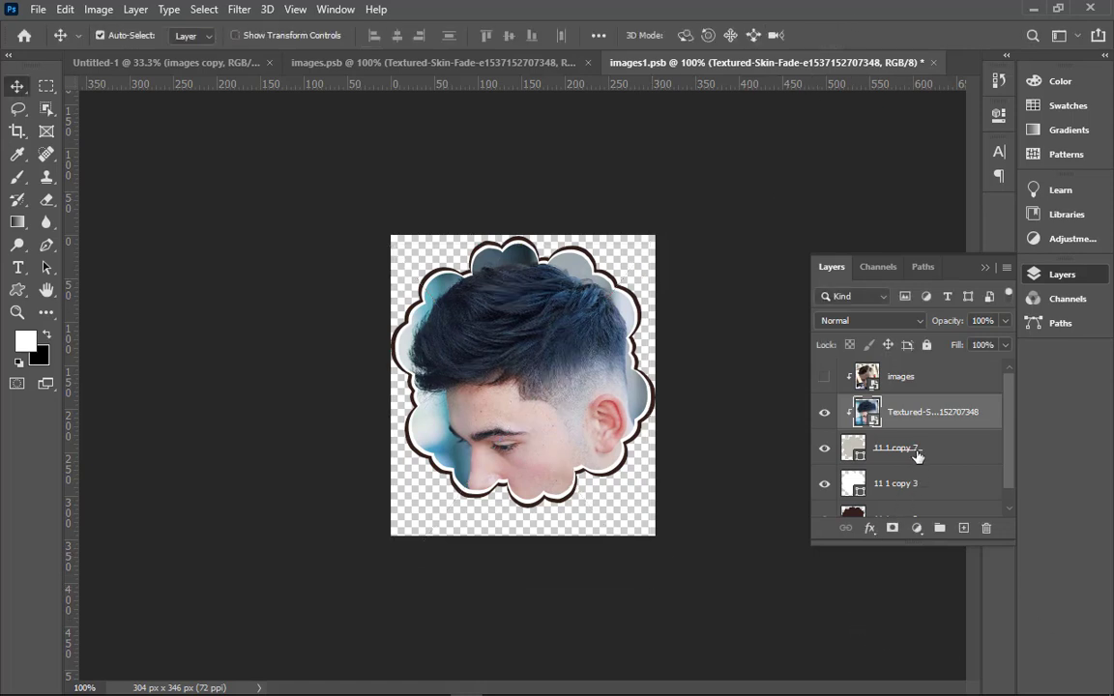
- Save images1.psb, then rasterize the 'images copy' portrait in the Untitled-1 poster
{"action": "key", "text": "ctrl+s"}
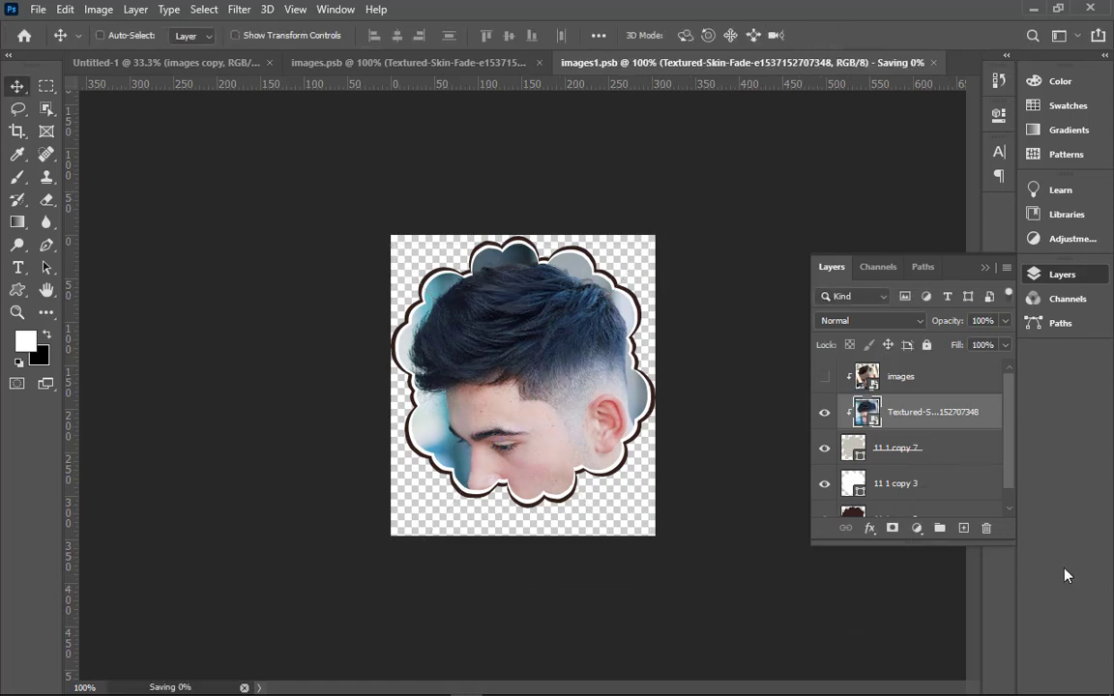
{"action": "left_click", "coordinate": [435, 64]}
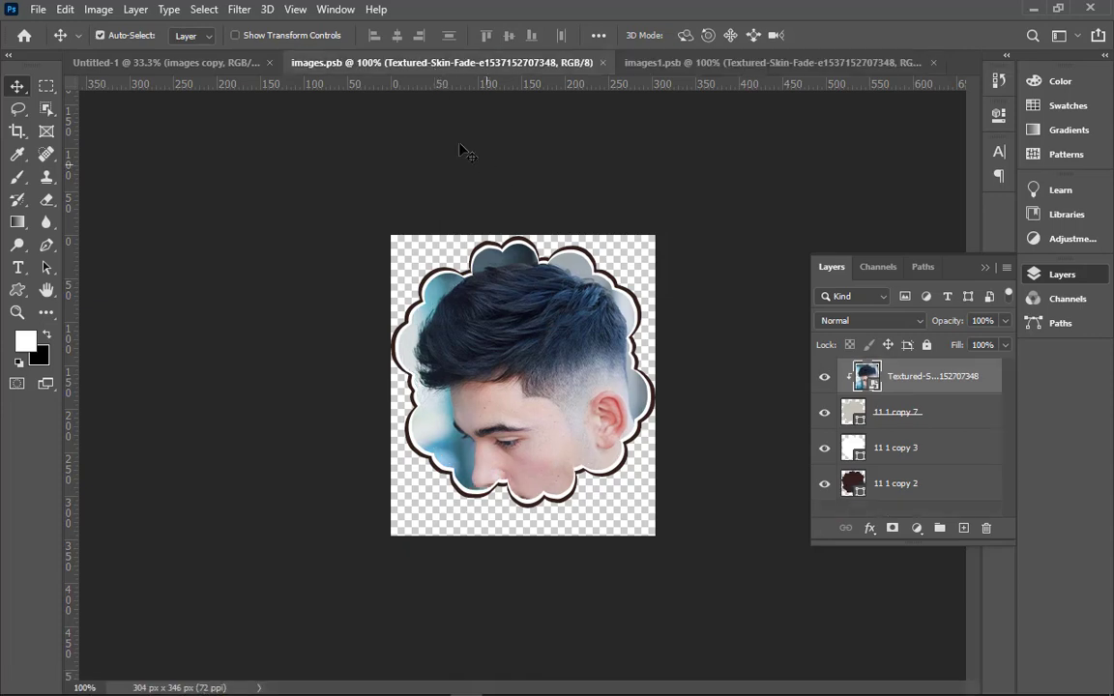
{"action": "left_click", "coordinate": [183, 62]}
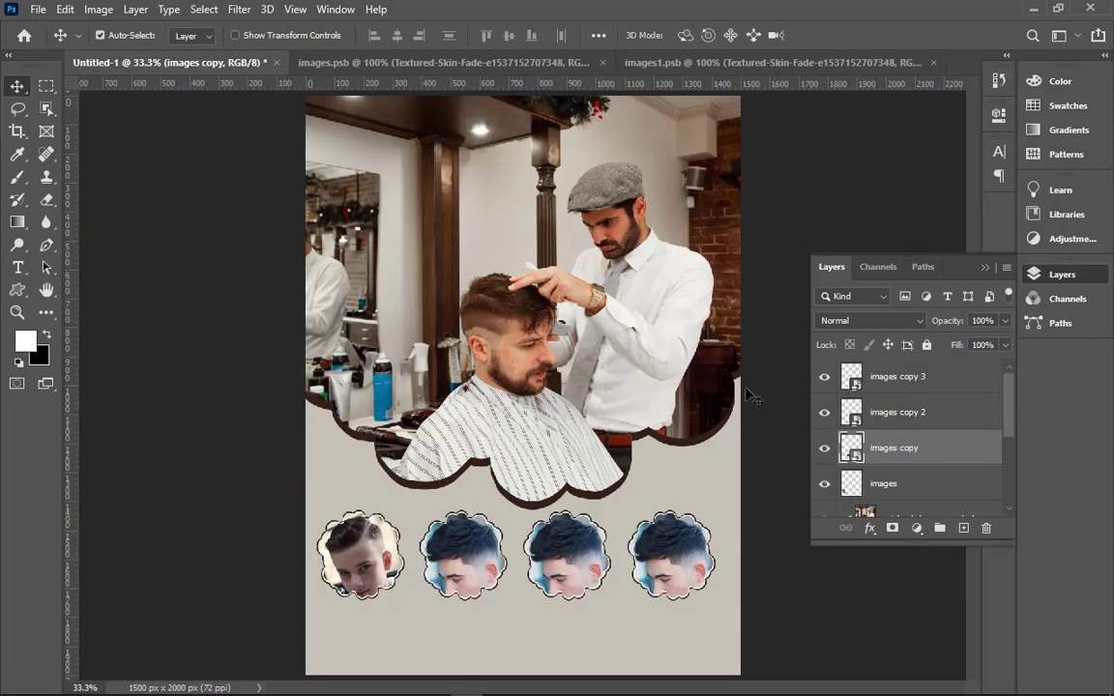
{"action": "left_click", "coordinate": [823, 449]}
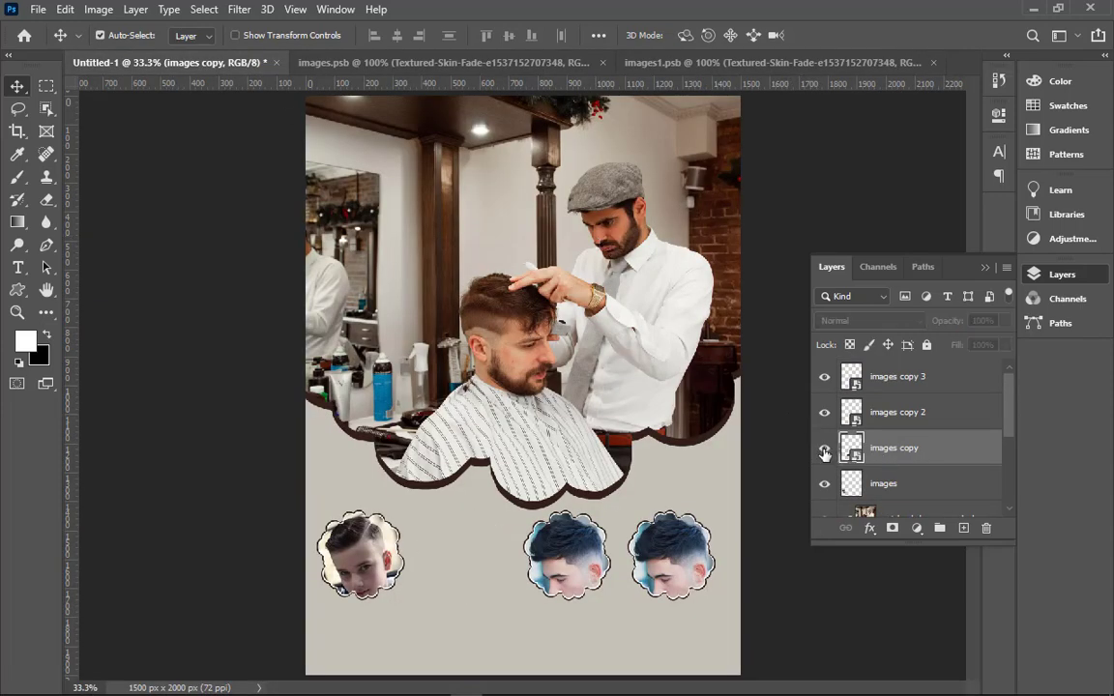
{"action": "right_click", "coordinate": [971, 461]}
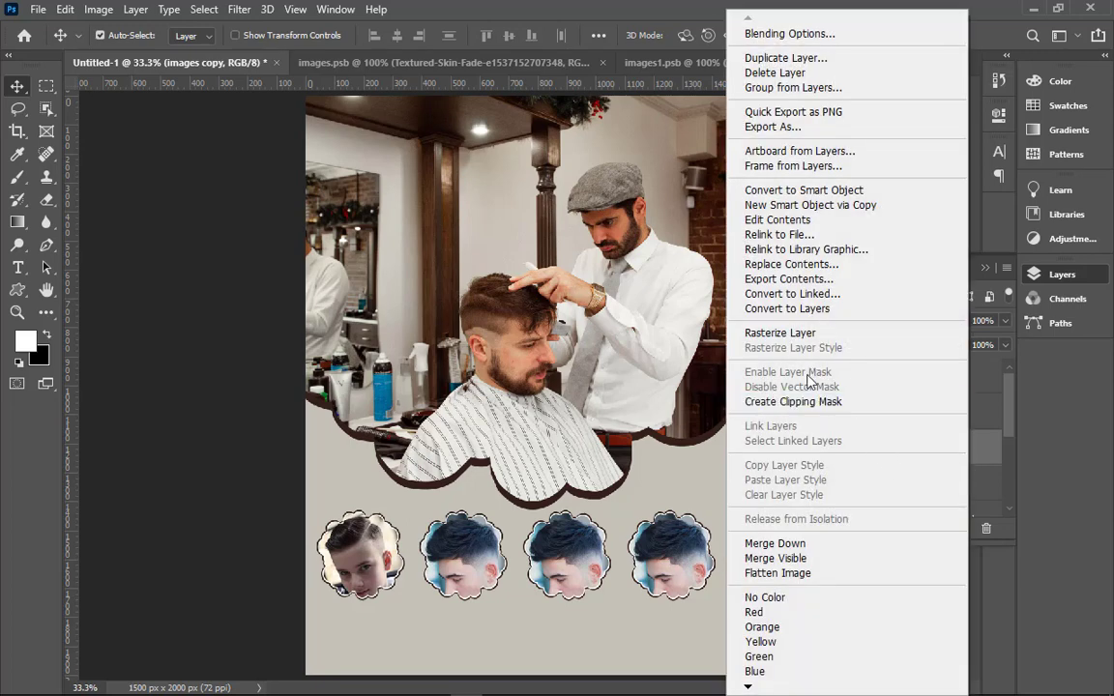
{"action": "left_click", "coordinate": [788, 331]}
- Open the 'images copy 2' contents and delete its hidden boy photo layer
{"action": "left_click", "coordinate": [851, 412]}
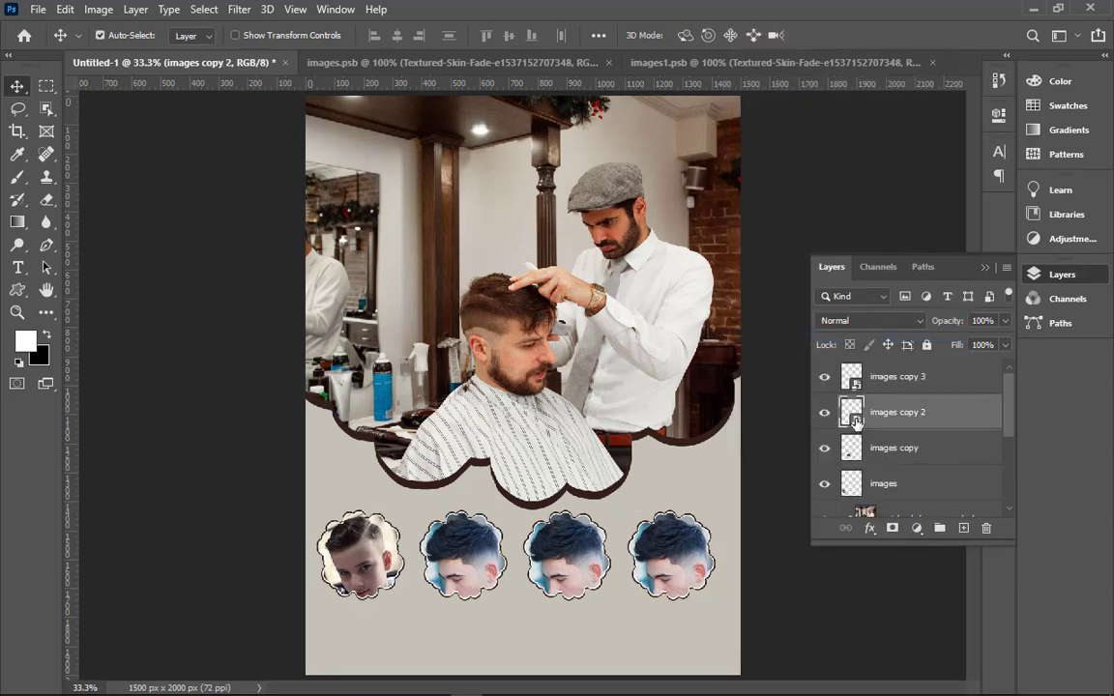
{"action": "left_click", "coordinate": [824, 413]}
{"action": "double_click", "coordinate": [851, 412]}
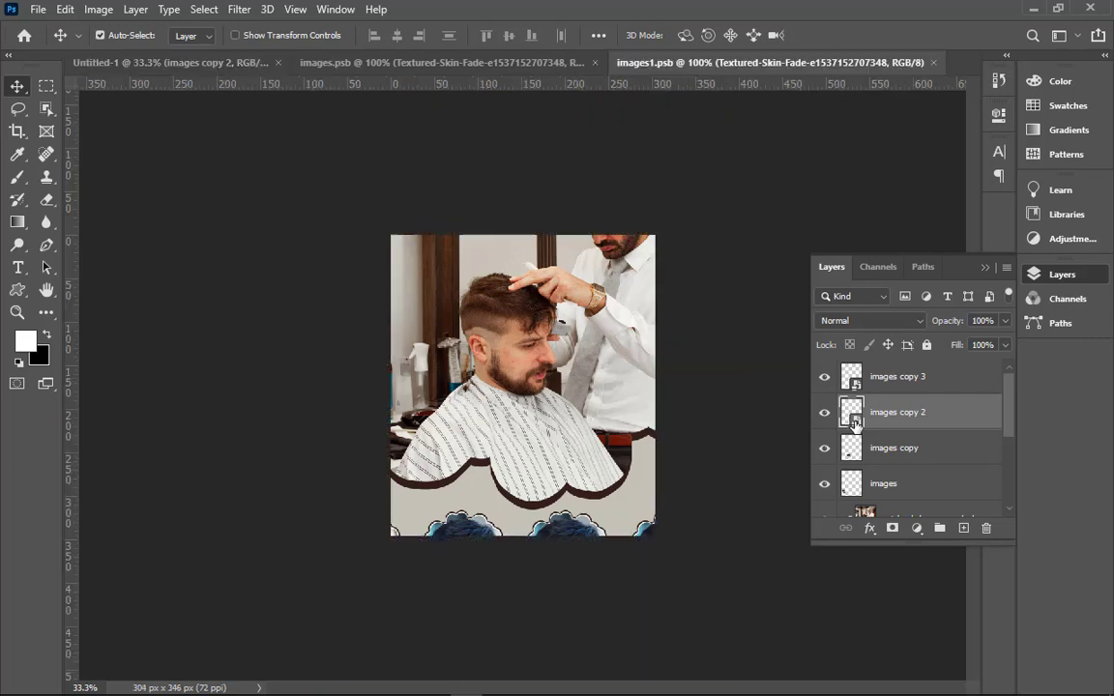
{"action": "left_click", "coordinate": [824, 376]}
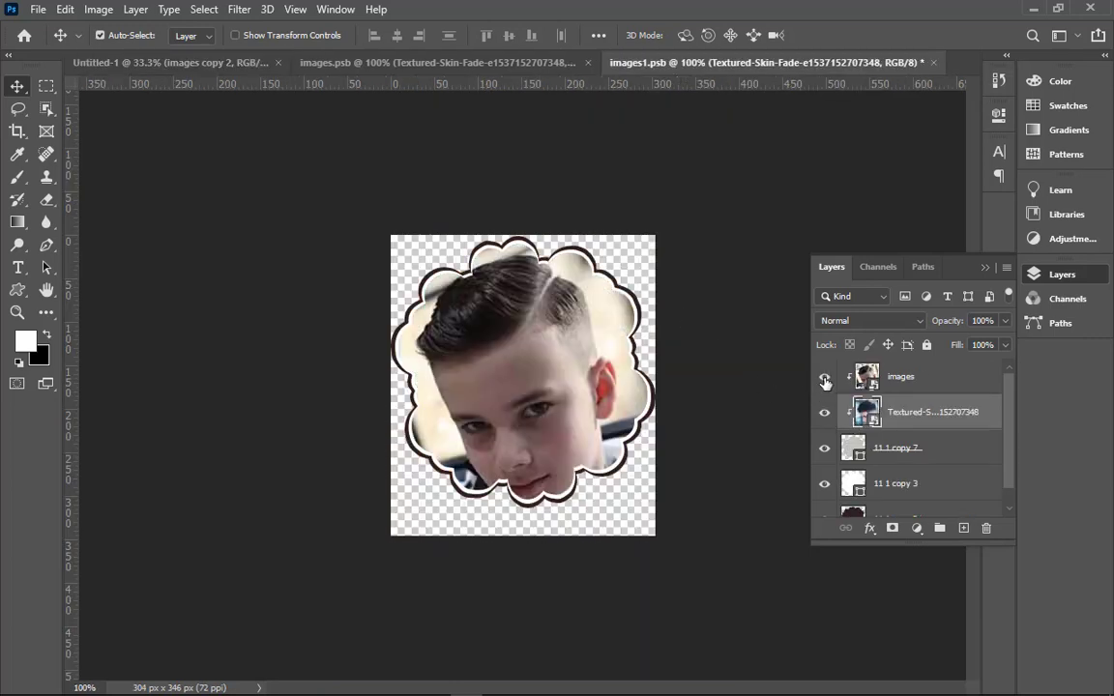
{"action": "left_click", "coordinate": [936, 389]}
{"action": "key", "text": "Delete"}
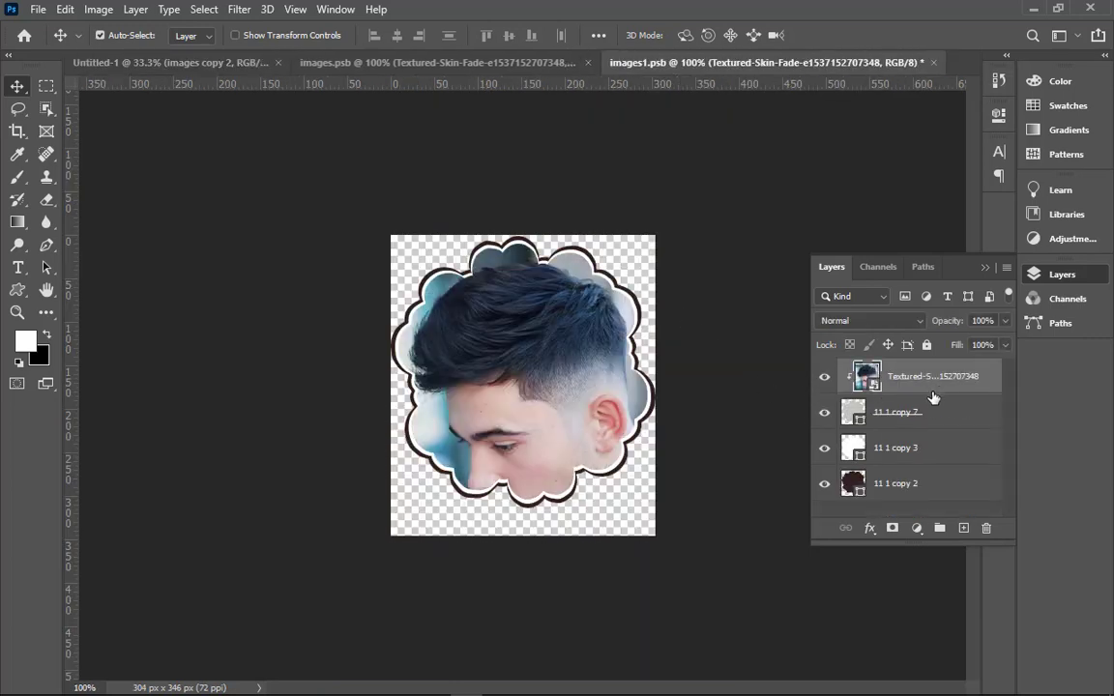
{"action": "left_click", "coordinate": [861, 416]}
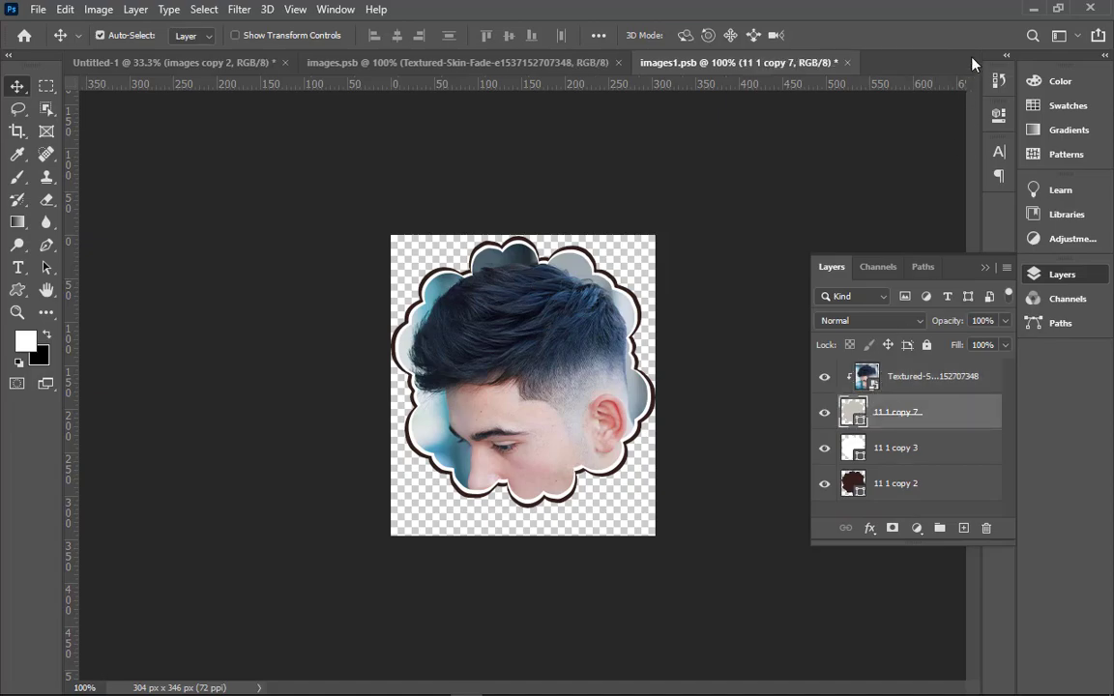
{"action": "left_click", "coordinate": [1030, 9]}
- Drag the ccacf533ec92e2df9351f525413ba31f photo from Hair Cut Data into images1.psb
{"action": "left_click", "coordinate": [565, 383]}
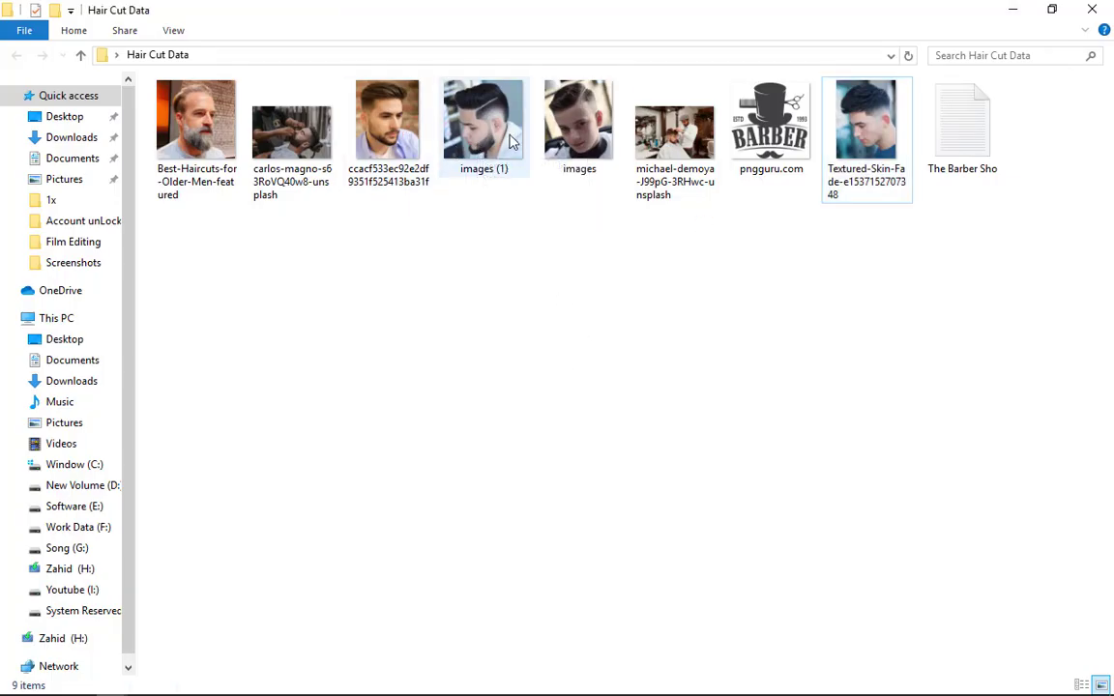
{"action": "mouse_move", "coordinate": [382, 116]}
{"action": "left_mouse_down"}
{"action": "mouse_move", "coordinate": [618, 686]}
{"action": "mouse_move", "coordinate": [481, 570]}
{"action": "left_mouse_up"}
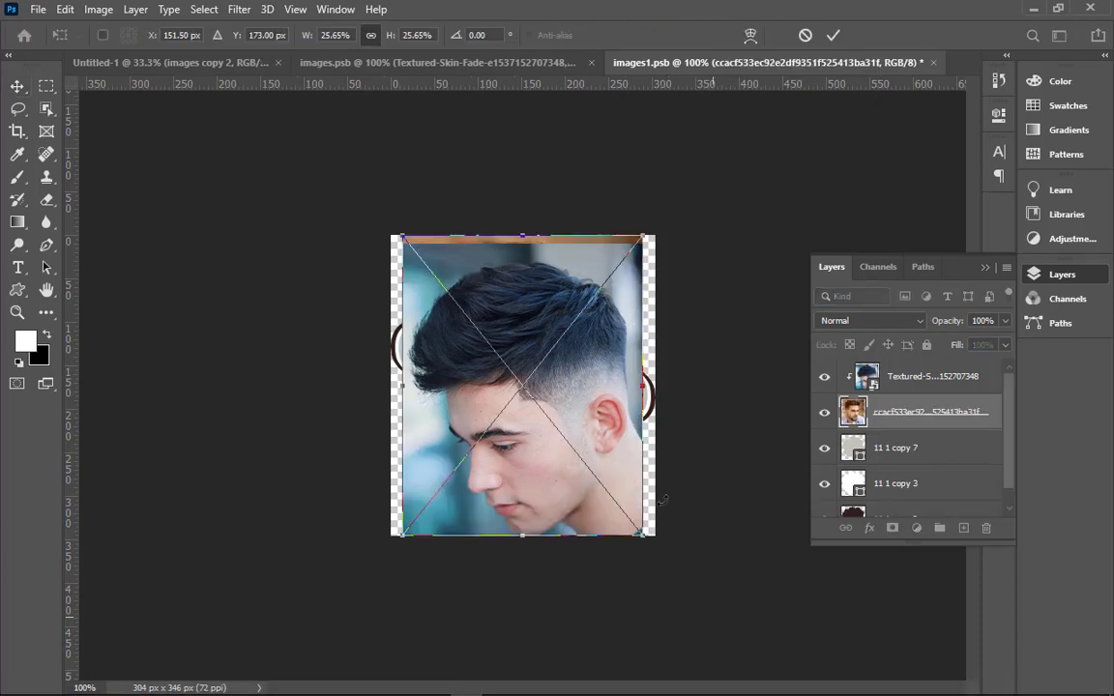
- Hide the Textured-Skin-Fade layer, enlarge the bearded man's photo, and clip it to '11 1 copy 7'
{"action": "left_click", "coordinate": [824, 377]}
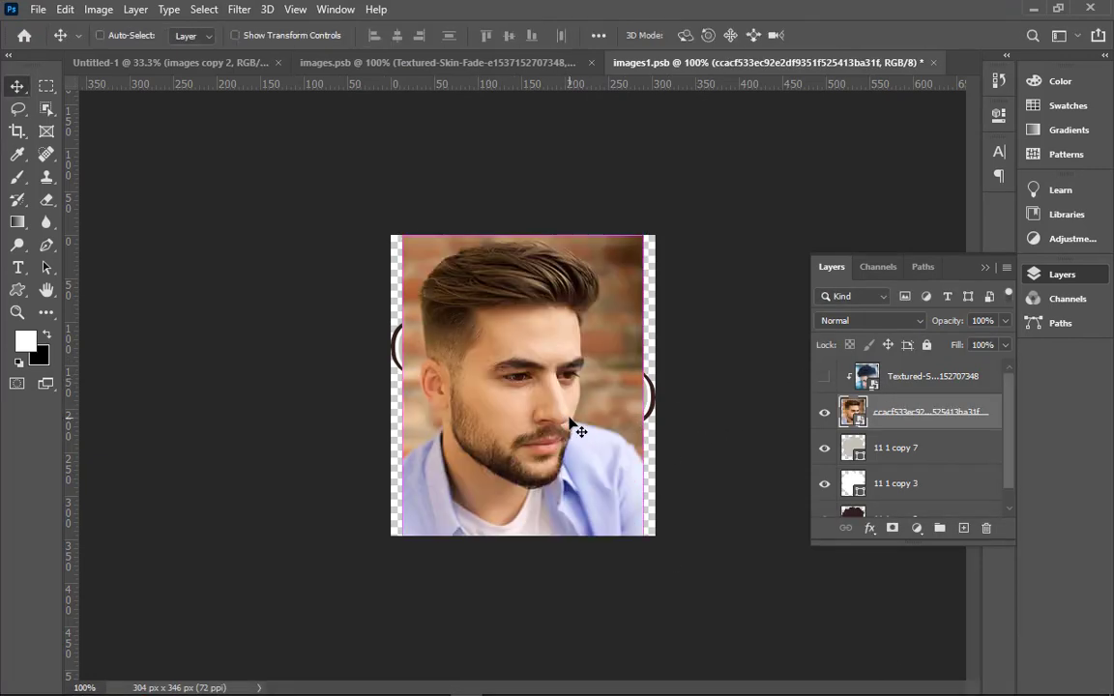
{"action": "key", "text": "ctrl+t"}
{"action": "left_click_drag", "start_coordinate": [646, 236], "coordinate": [659, 213], "text": "alt"}
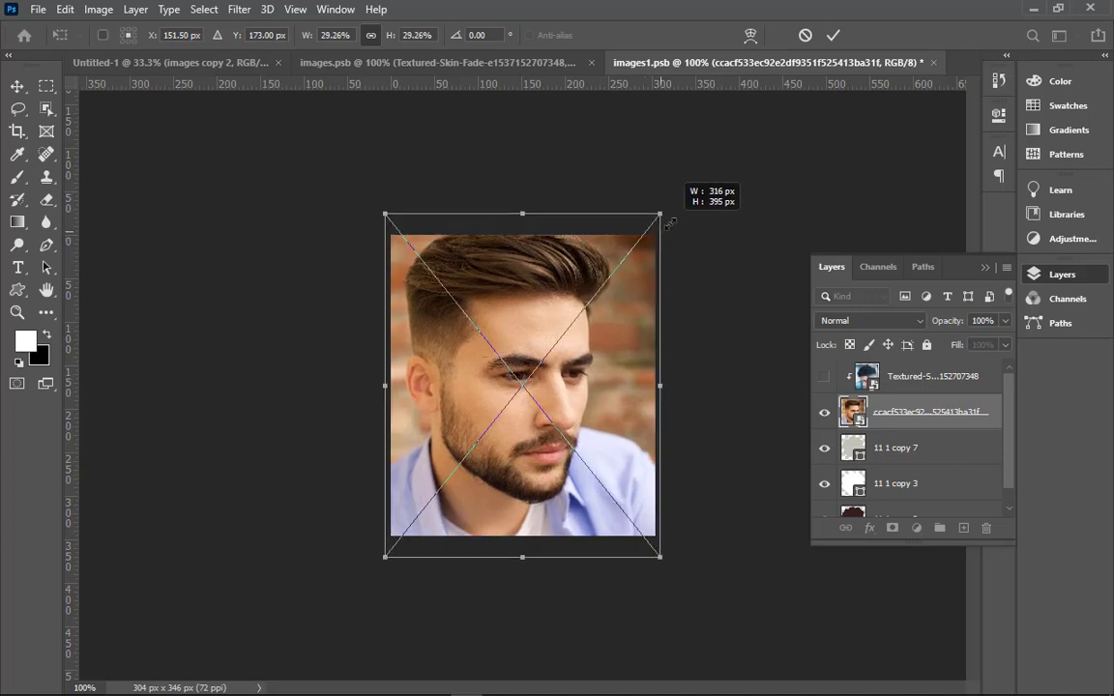
{"action": "left_click", "coordinate": [851, 379]}
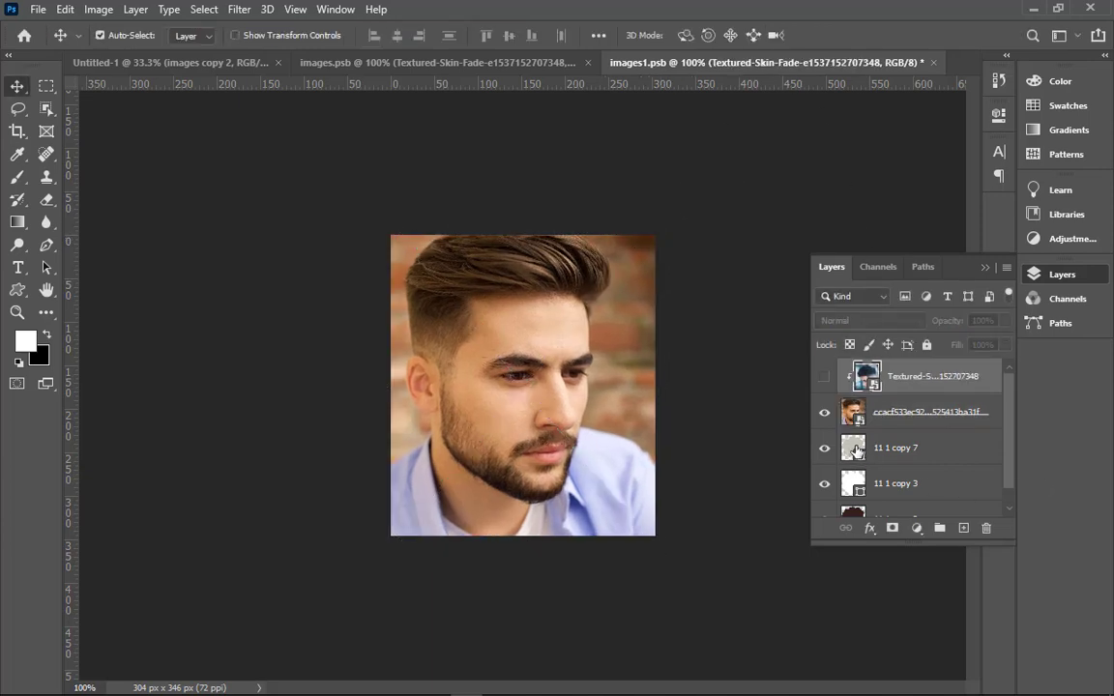
{"action": "left_click", "coordinate": [858, 431], "text": "alt"}
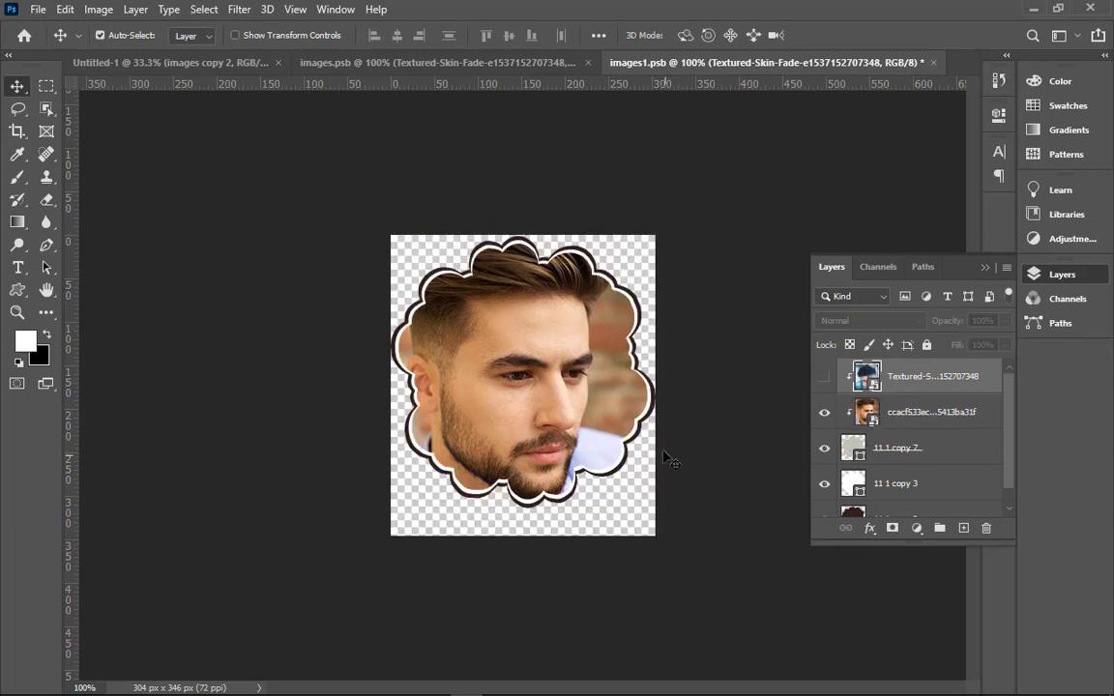
- Position the bearded man's photo so his face sits inside the cloud frame
{"action": "mouse_move", "coordinate": [530, 406]}
{"action": "left_mouse_down"}
{"action": "mouse_move", "coordinate": [542, 442]}
{"action": "mouse_move", "coordinate": [534, 437]}
{"action": "left_mouse_up"}
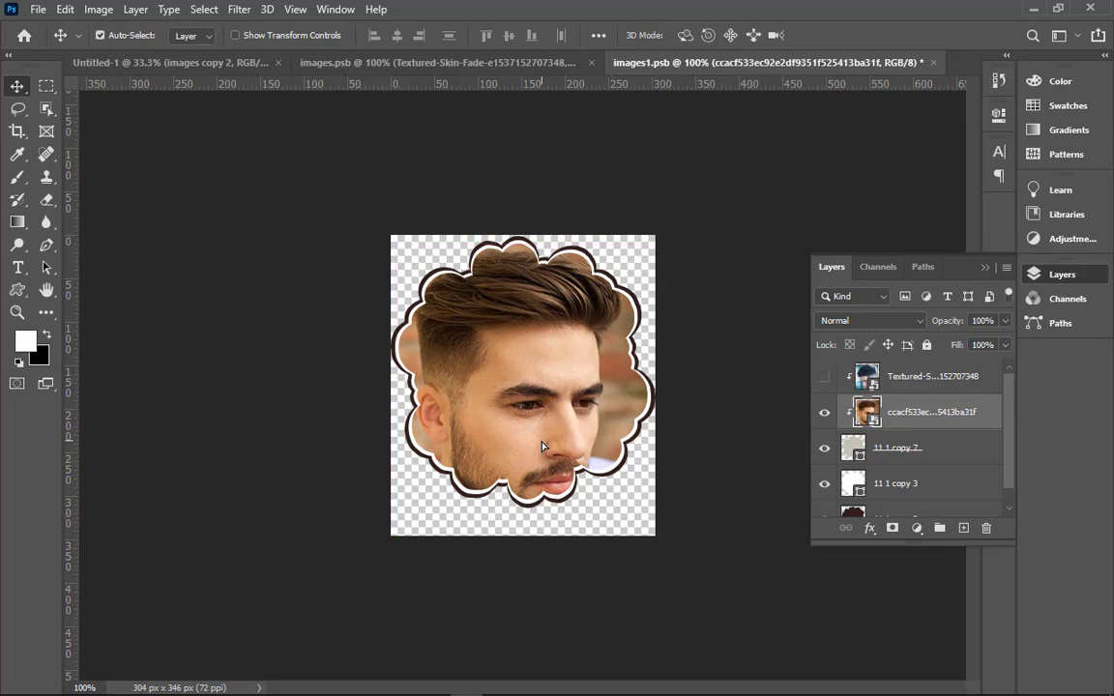
{"action": "left_click_drag", "start_coordinate": [390, 232], "coordinate": [734, 437]}
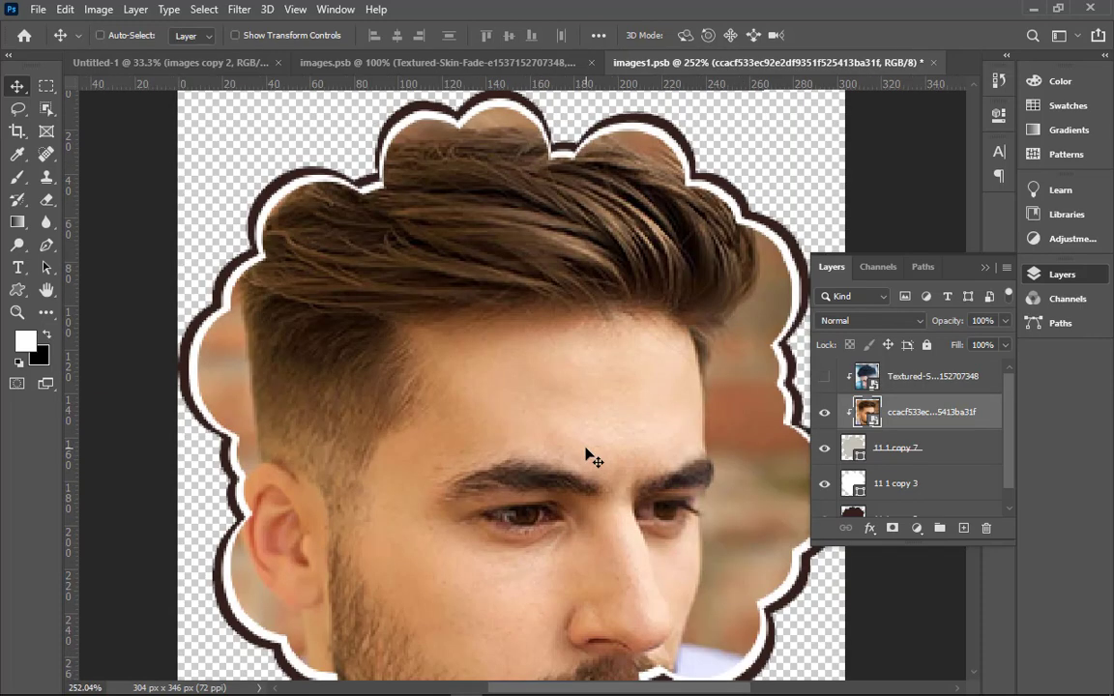
{"action": "key", "text": "ctrl+minus"}
{"action": "left_click_drag", "start_coordinate": [570, 490], "coordinate": [572, 495]}
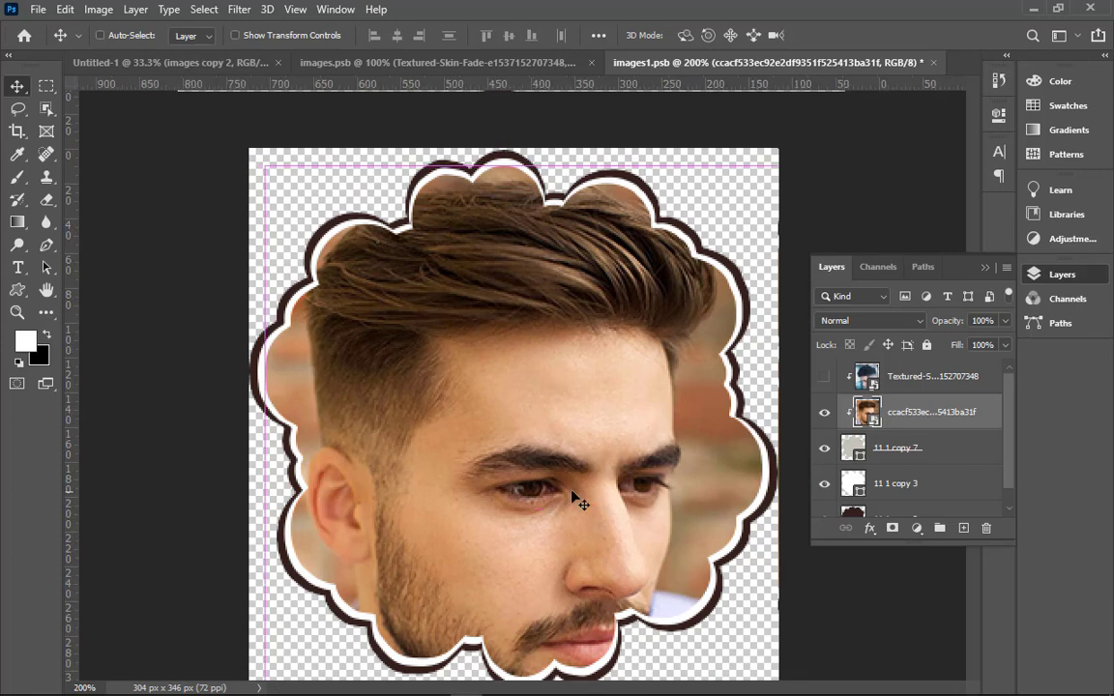
{"action": "key", "text": "ctrl+minus"}
{"action": "key", "text": "ctrl+minus"}
- Shrink the bearded man's photo to about 26.75% and commit it
{"action": "key", "text": "ctrl+t"}
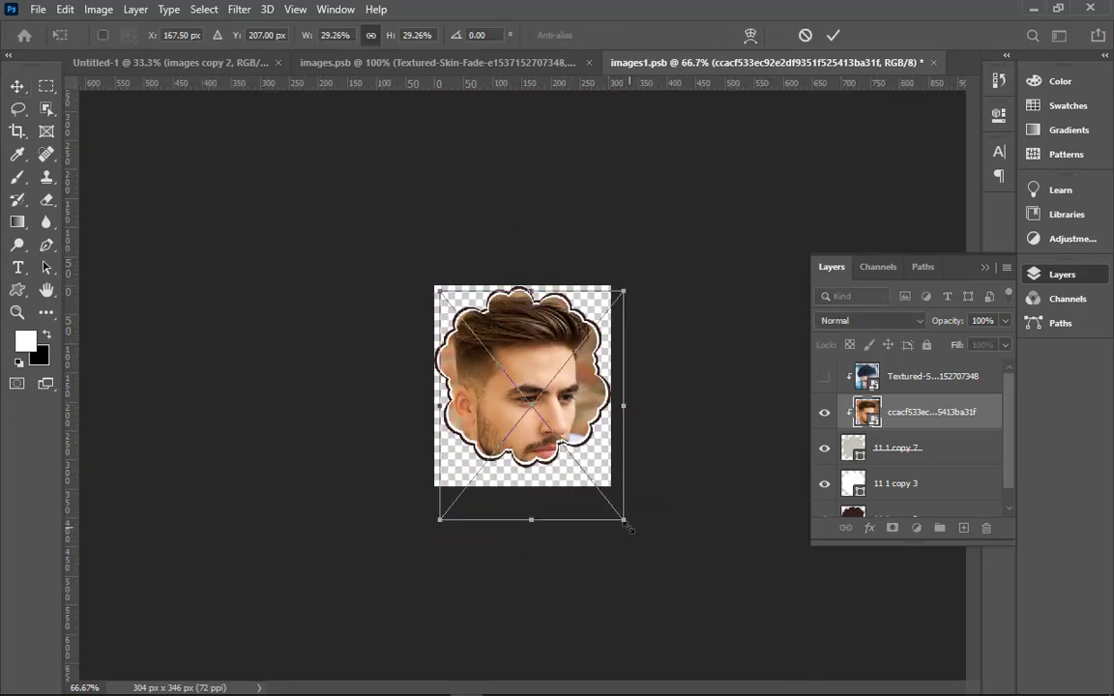
{"action": "left_click_drag", "start_coordinate": [628, 526], "coordinate": [612, 511]}
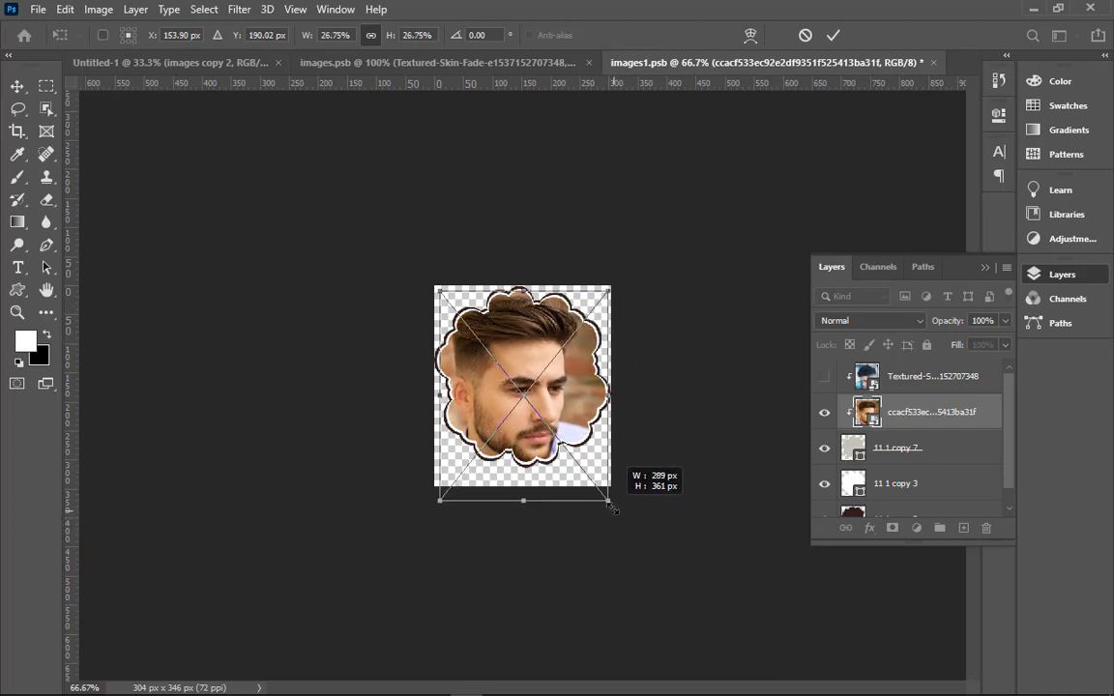
{"action": "left_click_drag", "start_coordinate": [612, 511], "coordinate": [608, 501]}
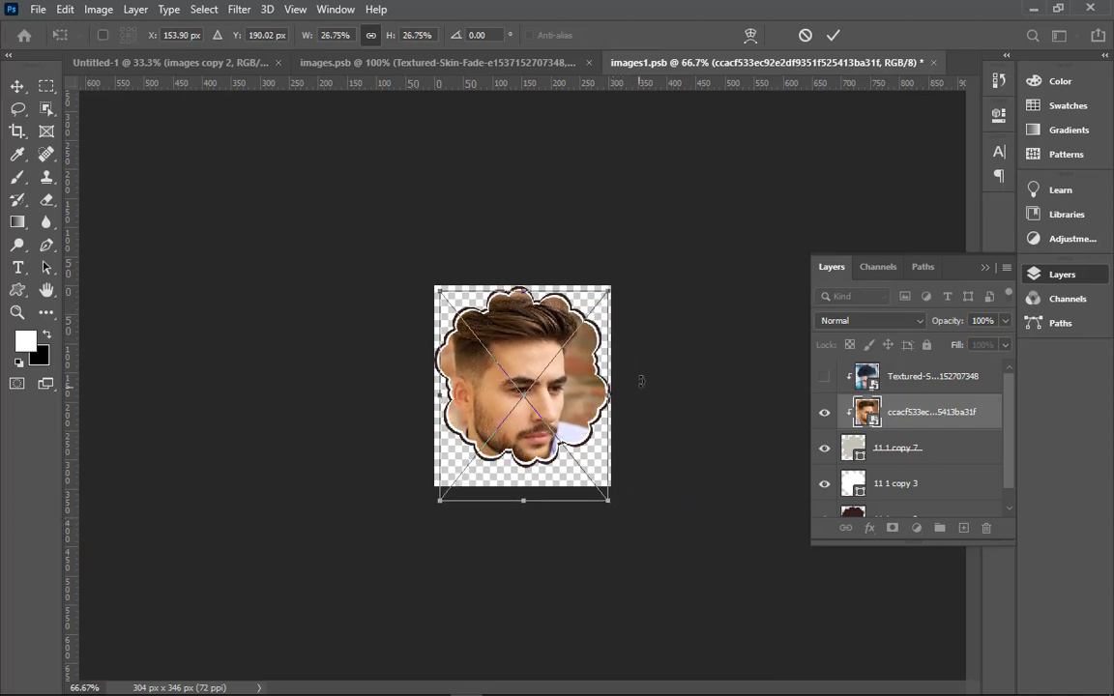
{"action": "left_click", "coordinate": [833, 35]}
{"action": "scroll", "coordinate": [677, 484], "scroll_direction": "up", "scroll_amount": 5}
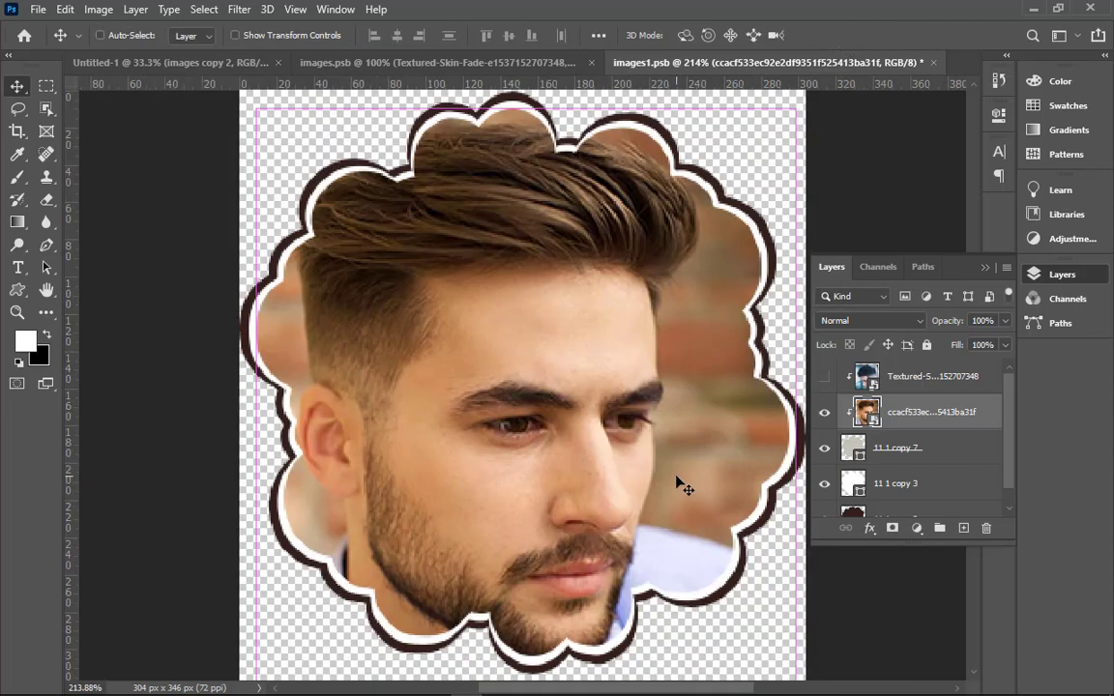
{"action": "scroll", "coordinate": [677, 484], "scroll_direction": "down", "scroll_amount": 1}
- Delete the hidden Textured-Skin-Fade layer, then rasterize 'images copy 2' in Untitled-1
{"action": "left_click", "coordinate": [907, 385]}
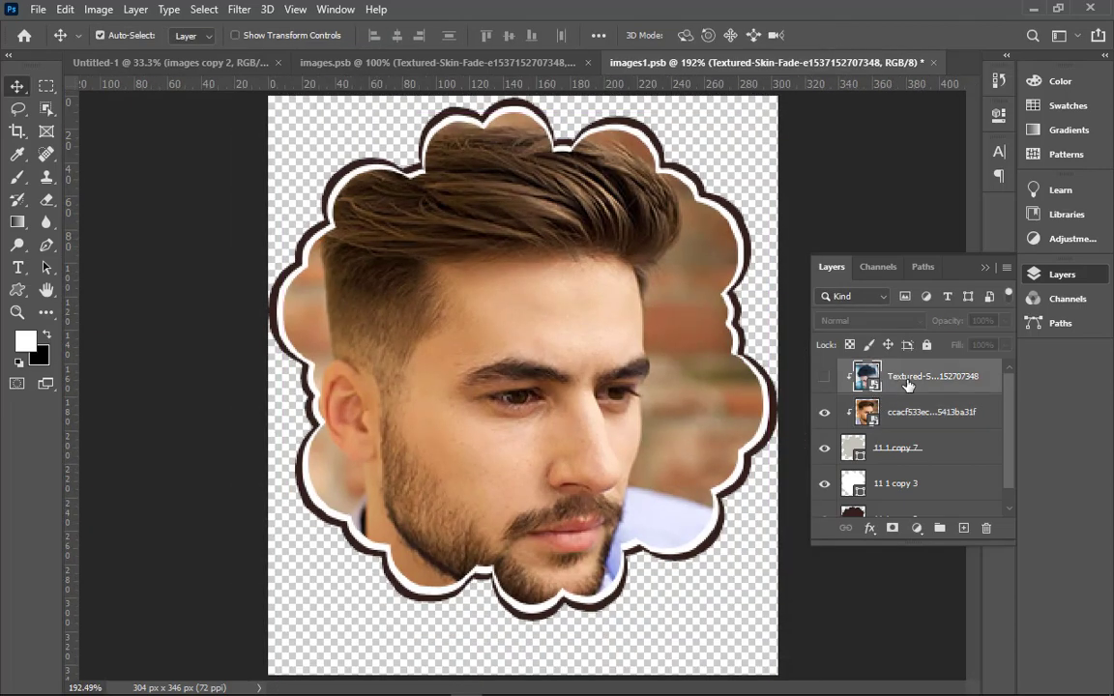
{"action": "key", "text": "Delete"}
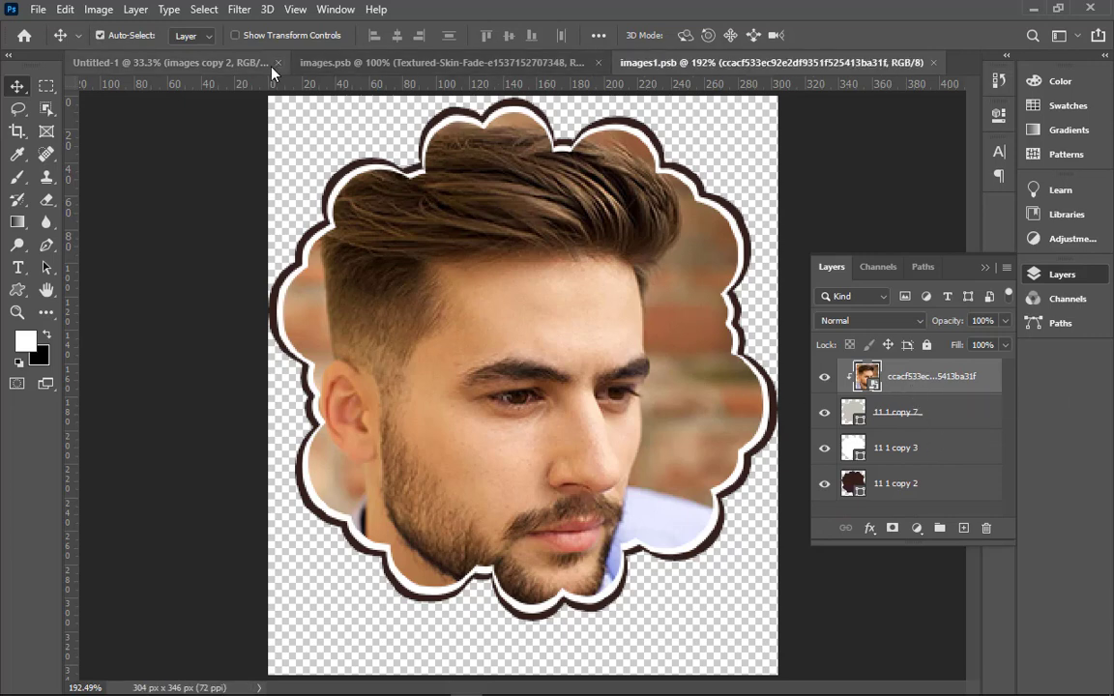
{"action": "left_click", "coordinate": [227, 64]}
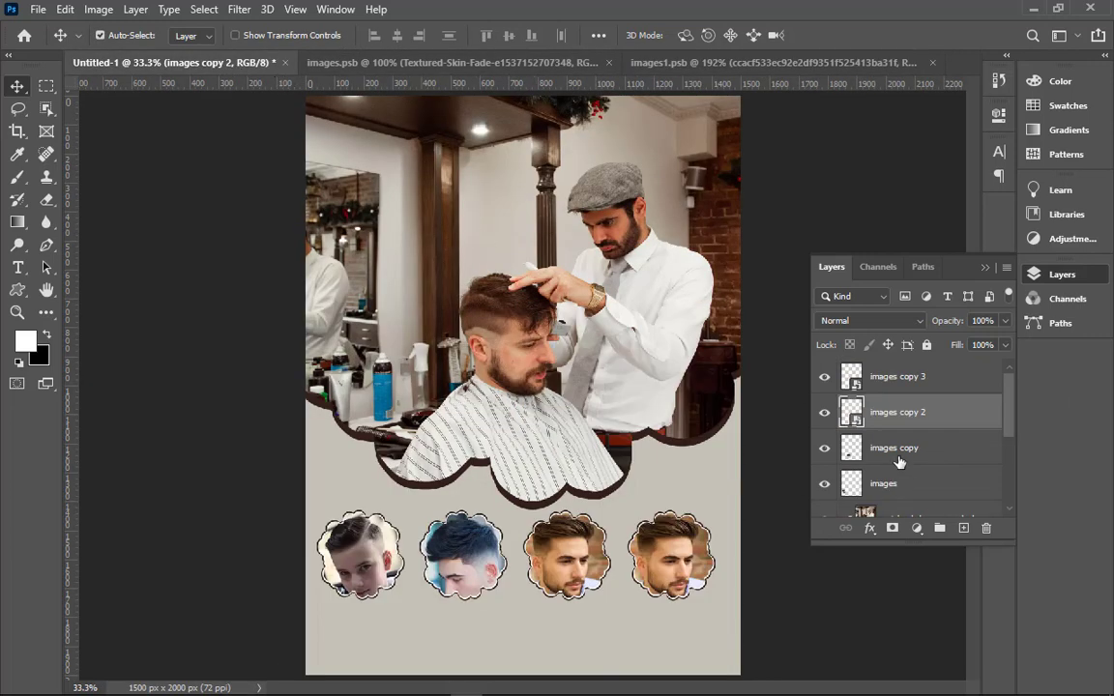
{"action": "right_click", "coordinate": [882, 418]}
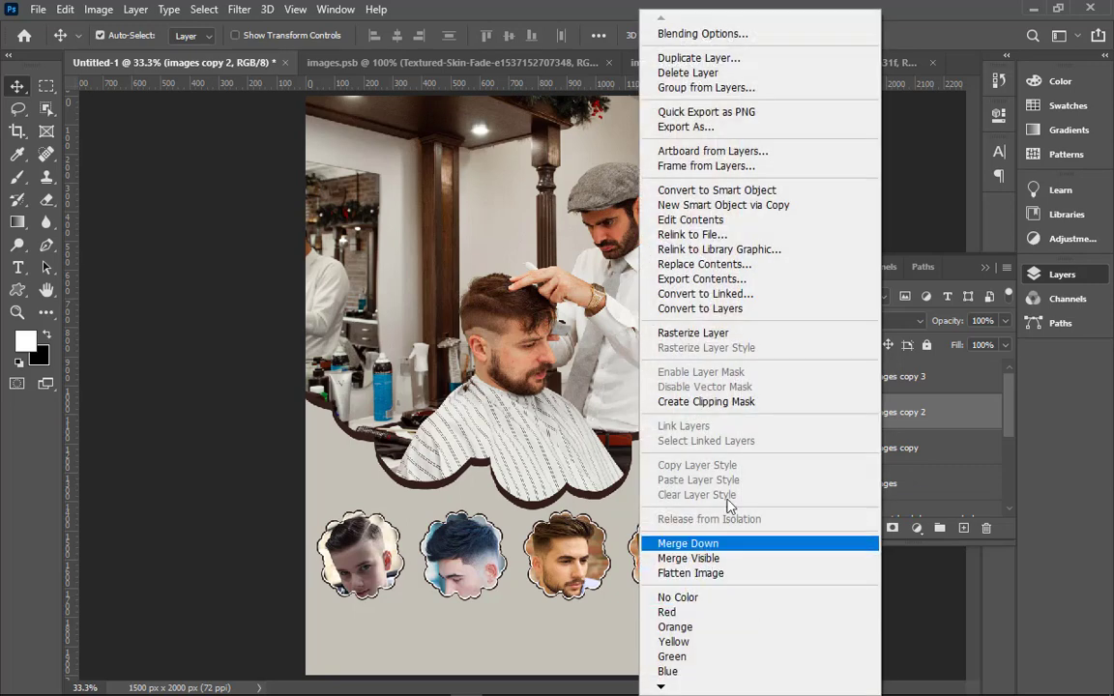
{"action": "left_click", "coordinate": [734, 330]}
- Open the 'images copy 3' contents and delete its bearded man photo layer
{"action": "left_click", "coordinate": [850, 376]}
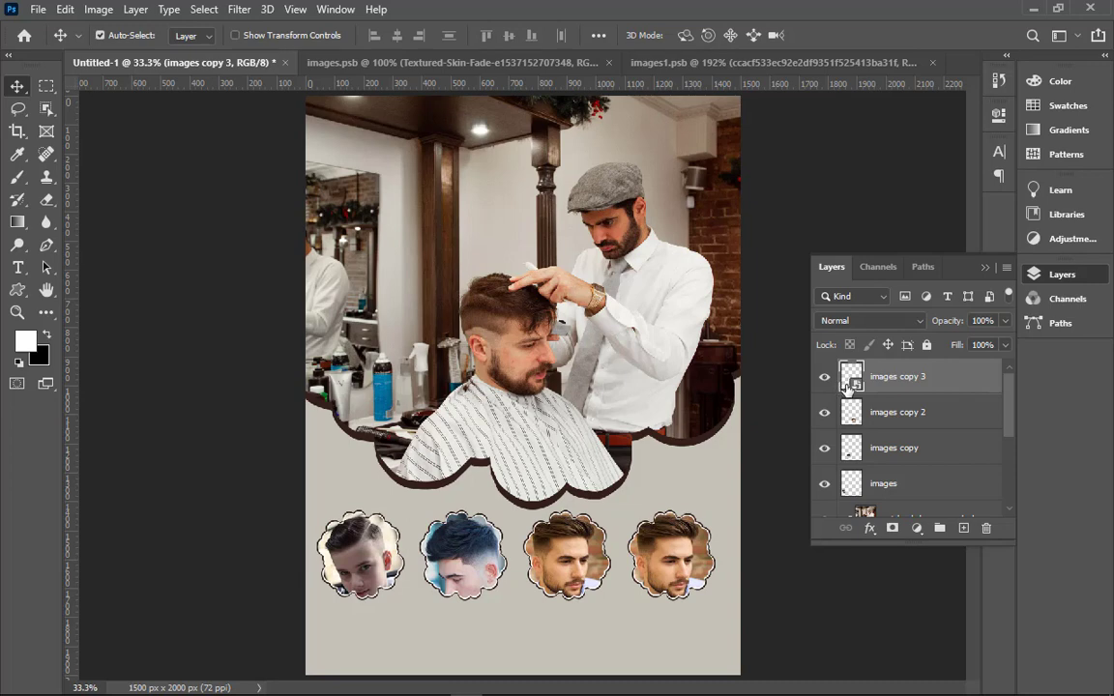
{"action": "double_click", "coordinate": [854, 379]}
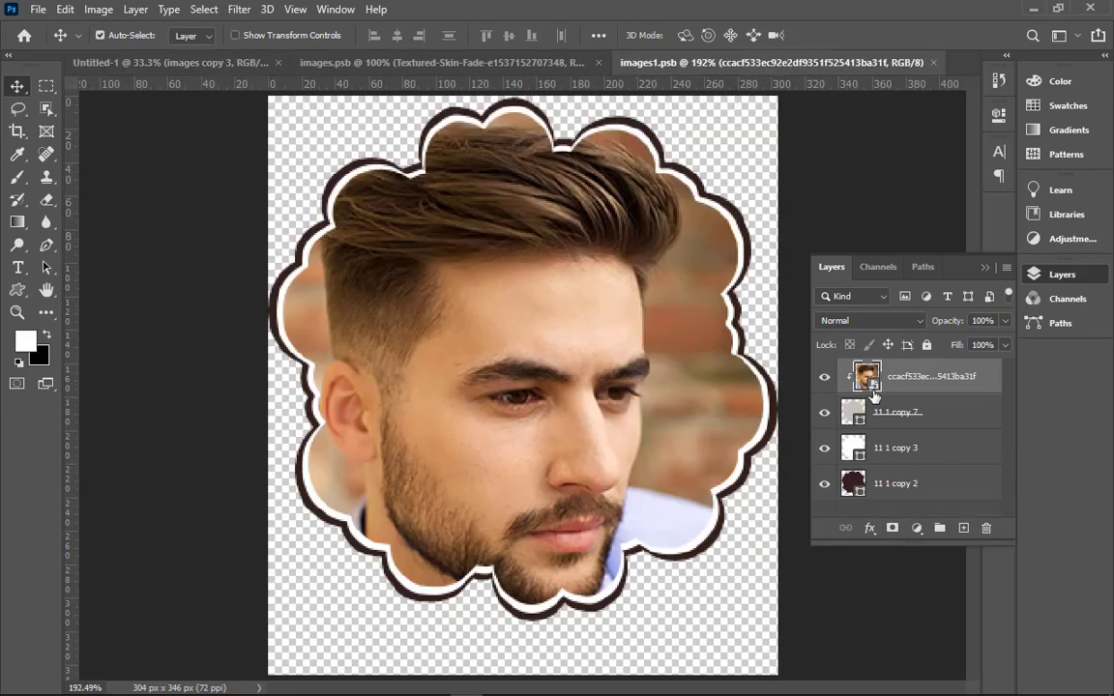
{"action": "left_click", "coordinate": [824, 379]}
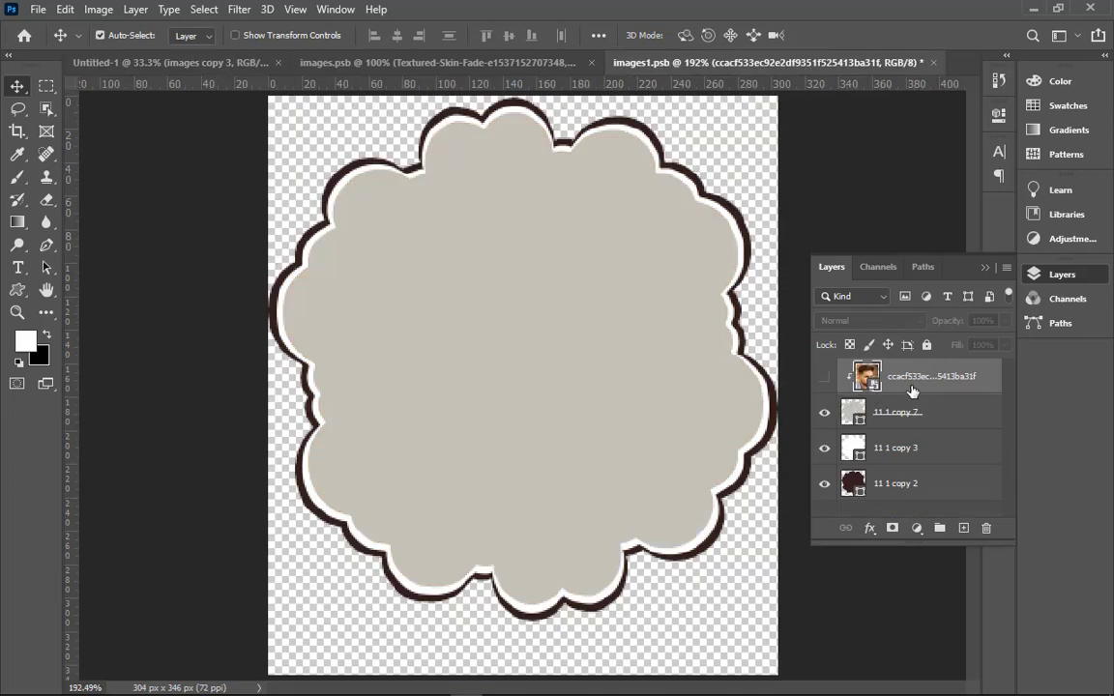
{"action": "key", "text": "Delete"}
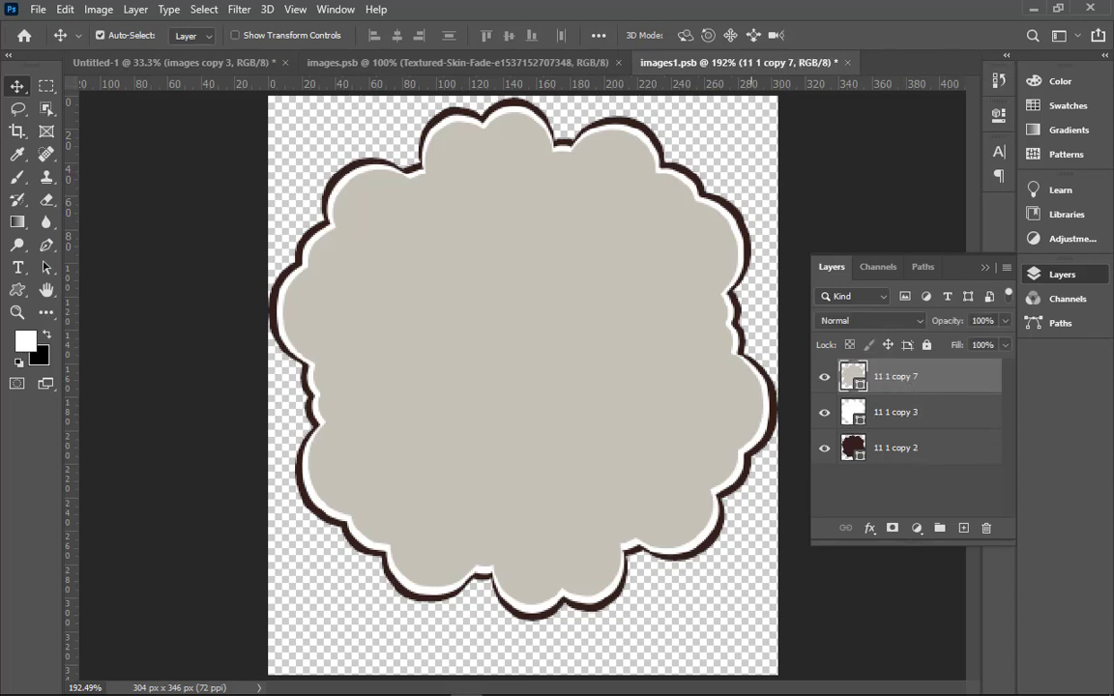
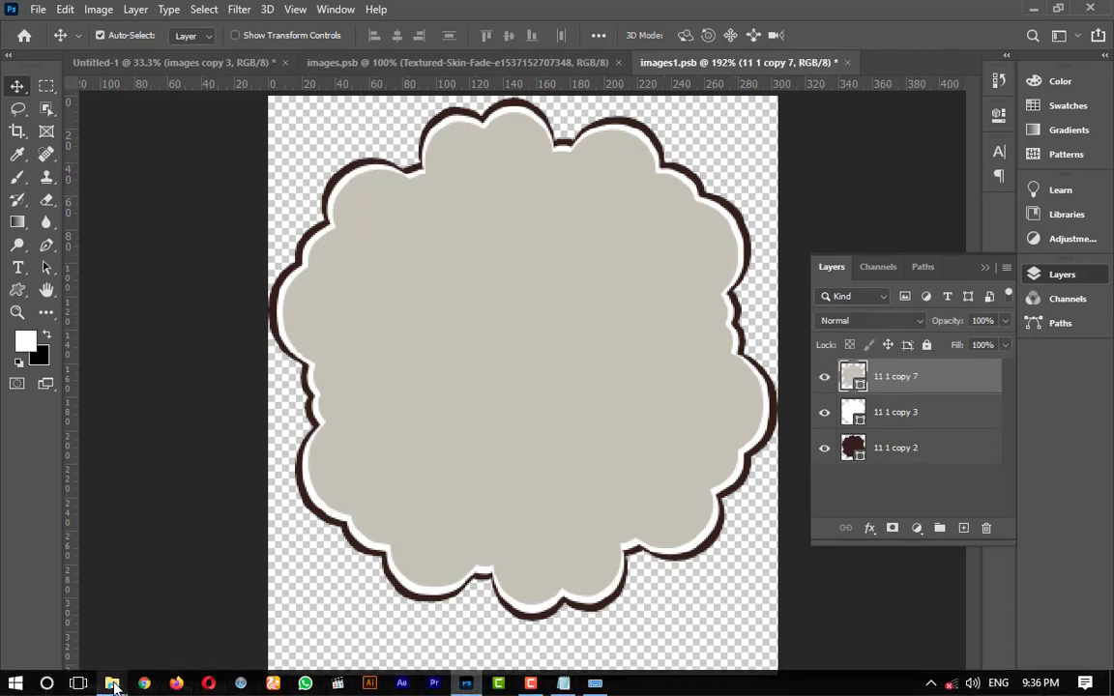
- Place the bearded man photo from Hair Cut Data onto the frame canvas, enlarged to 32.5%
{"action": "mouse_move", "coordinate": [111, 684]}
{"action": "left_click", "coordinate": [505, 606]}
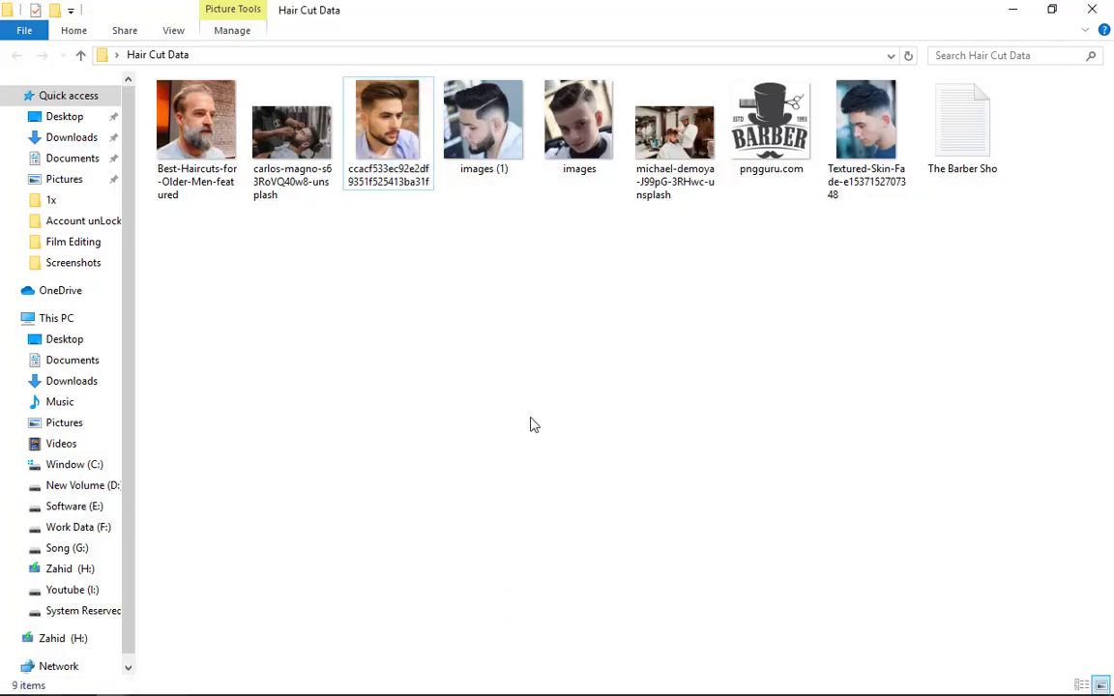
{"action": "left_click_drag", "start_coordinate": [195, 126], "coordinate": [547, 686]}
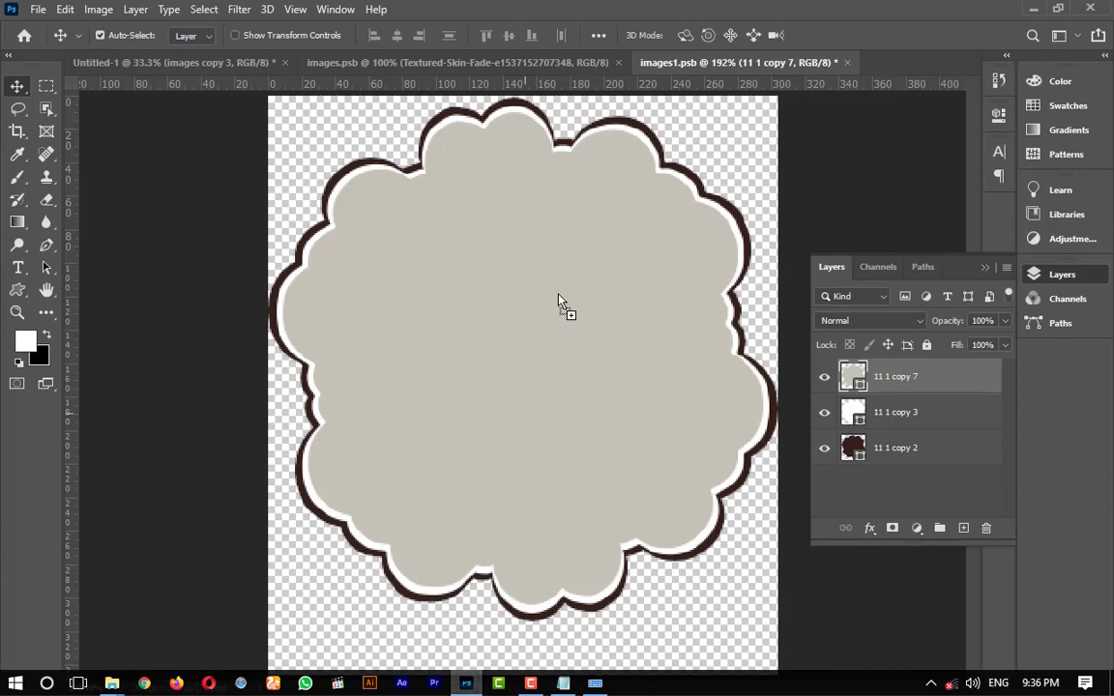
{"action": "left_click_drag", "start_coordinate": [547, 686], "coordinate": [558, 299]}
{"action": "key", "text": "ctrl+1"}
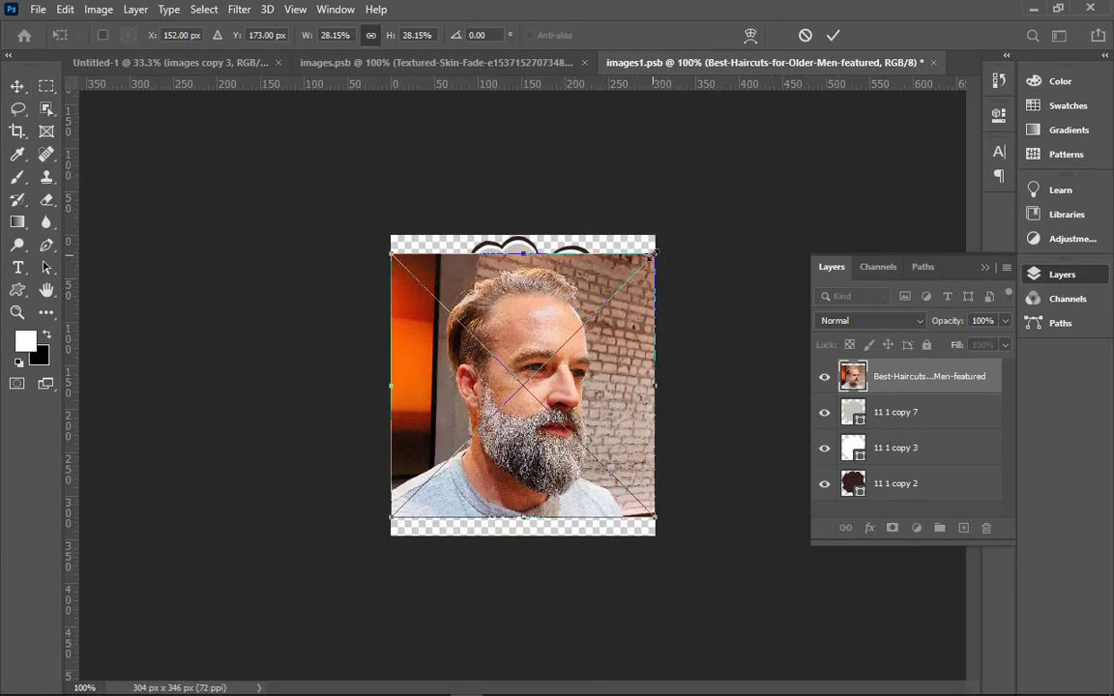
{"action": "left_click_drag", "start_coordinate": [654, 252], "coordinate": [676, 233]}
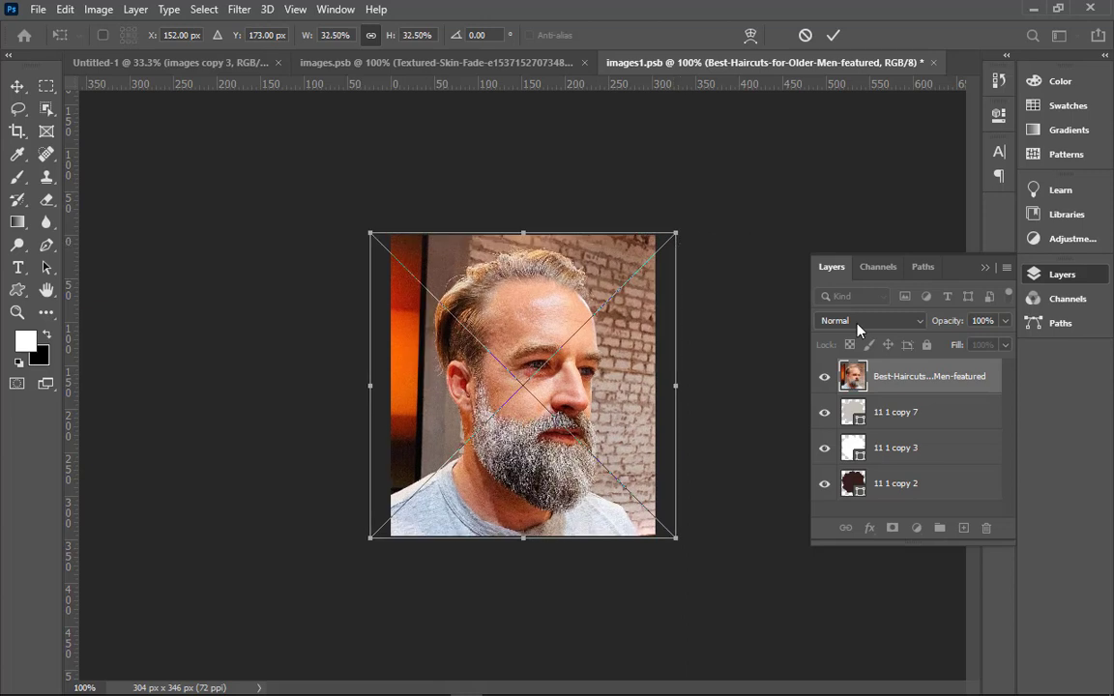
{"action": "key", "text": "Return"}
- Clip the photo into the cloud shape and shift it 8 px down inside the frame
{"action": "key", "text": "ctrl+alt+g"}
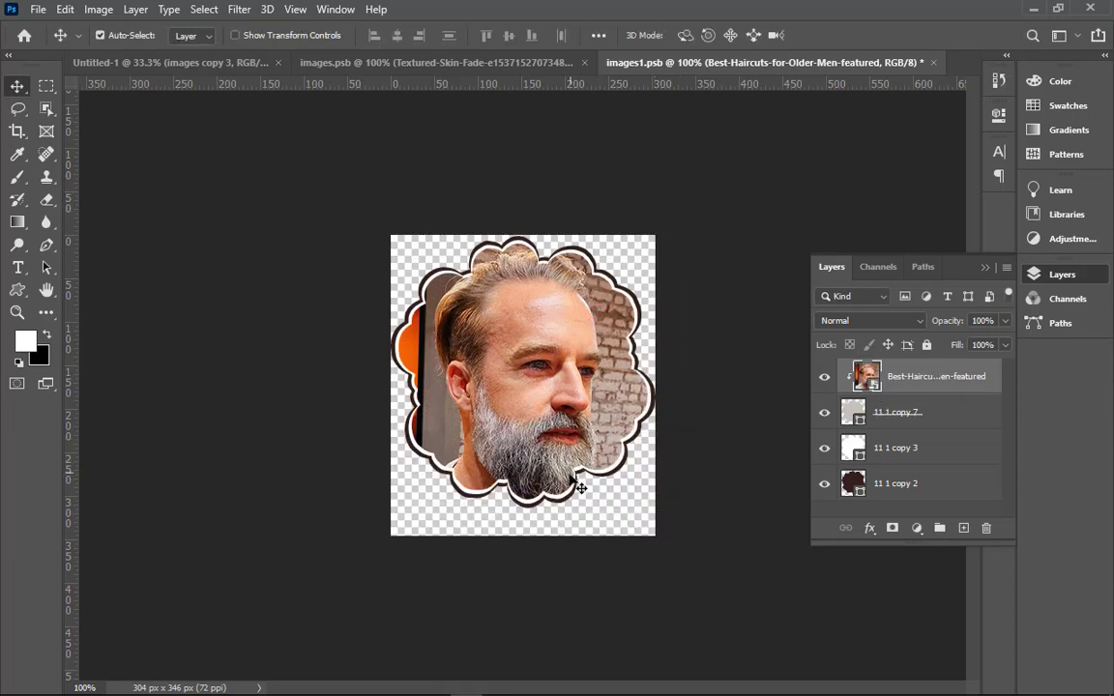
{"action": "left_click_drag", "start_coordinate": [533, 438], "coordinate": [534, 450]}
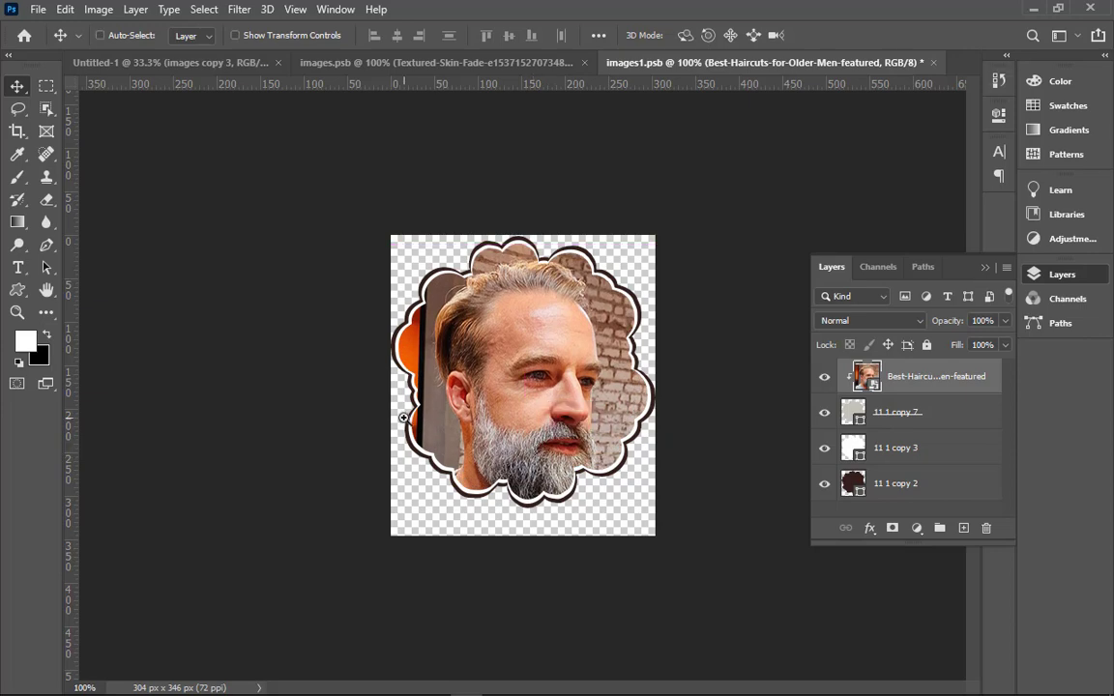
{"action": "scroll", "coordinate": [587, 557], "scroll_direction": "up", "scroll_amount": 5}
{"action": "key", "text": "ctrl+0"}
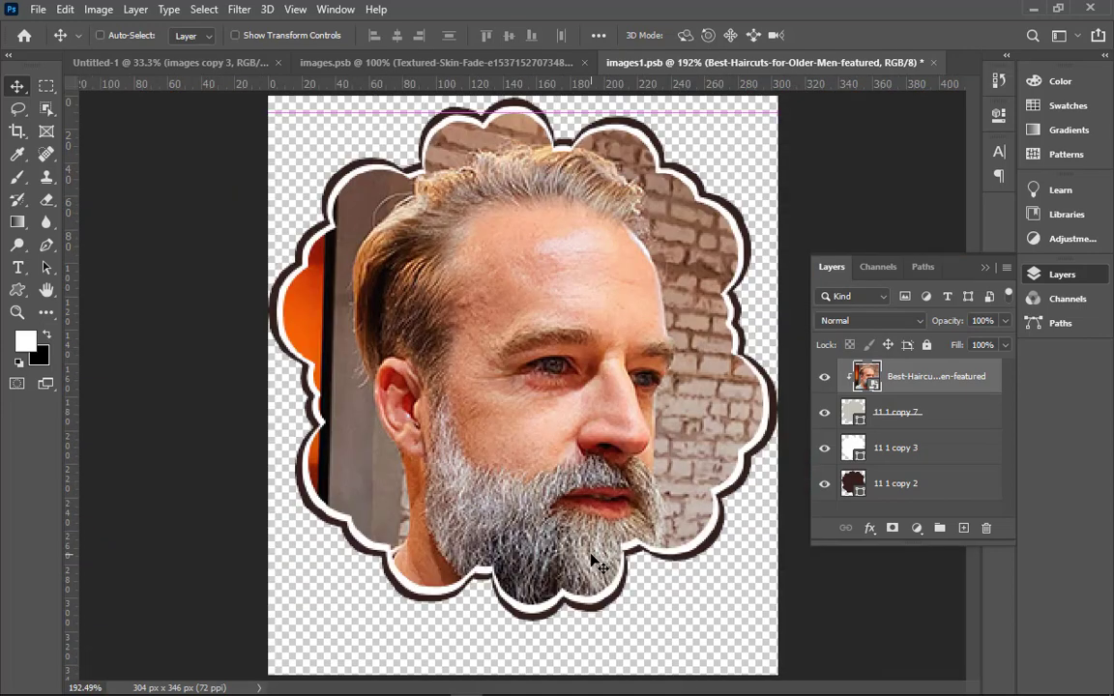
- Shrink the photo to about 28% and flip it horizontally
{"action": "key", "text": "ctrl+t"}
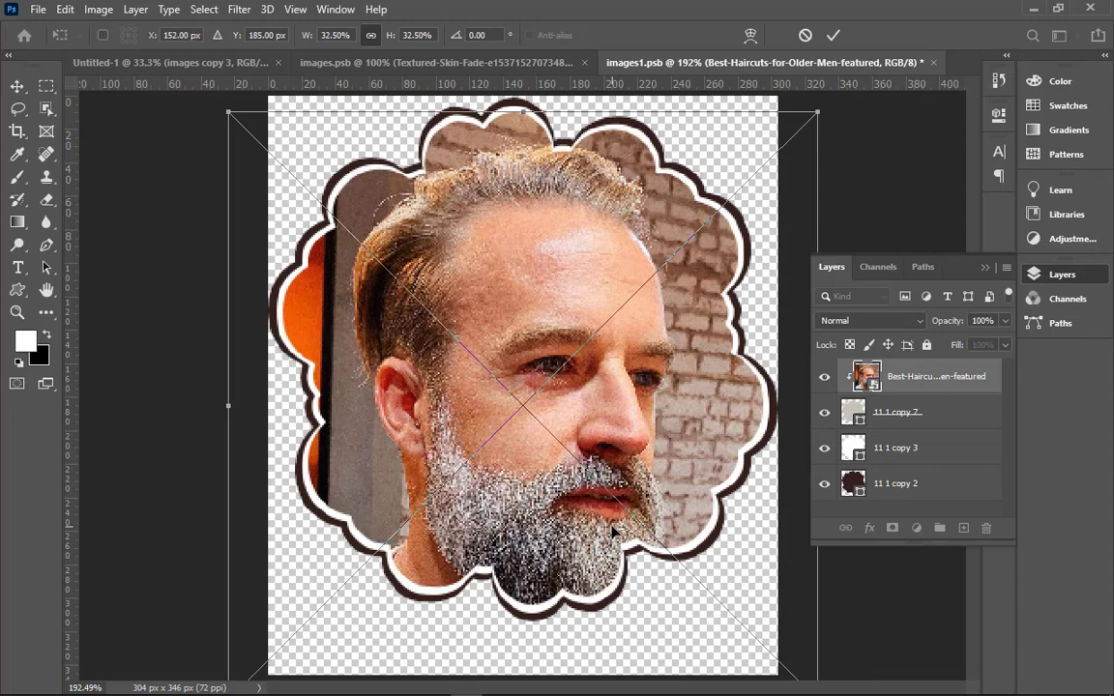
{"action": "key", "text": "ctrl+minus"}
{"action": "key", "text": "ctrl+minus"}
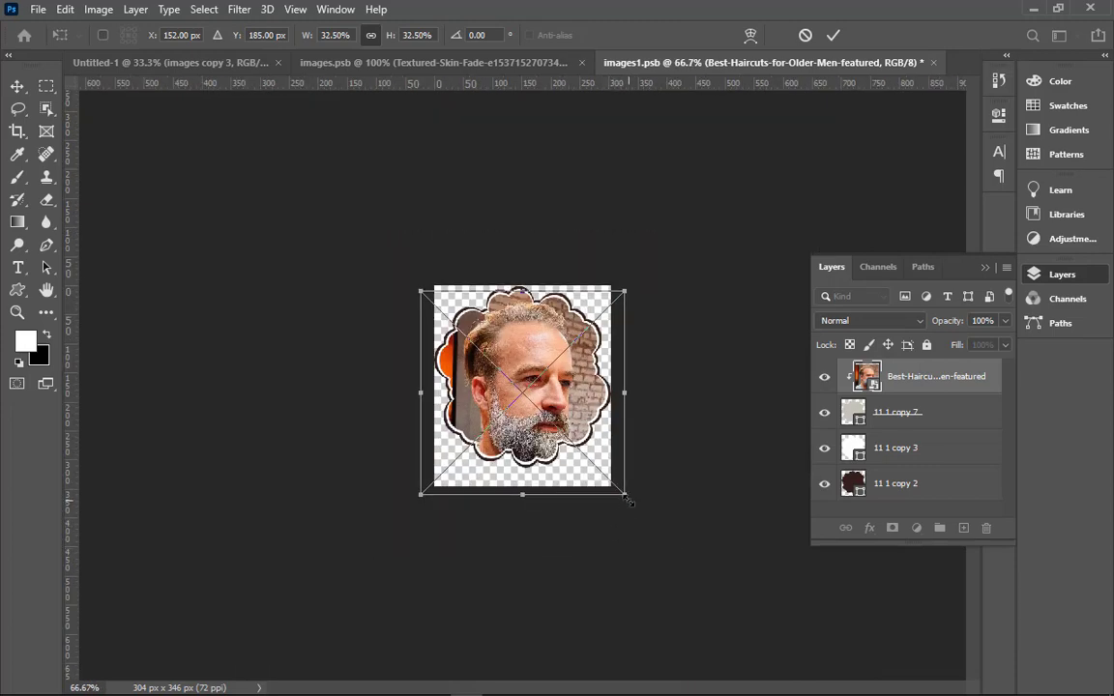
{"action": "left_click_drag", "start_coordinate": [626, 498], "coordinate": [609, 488]}
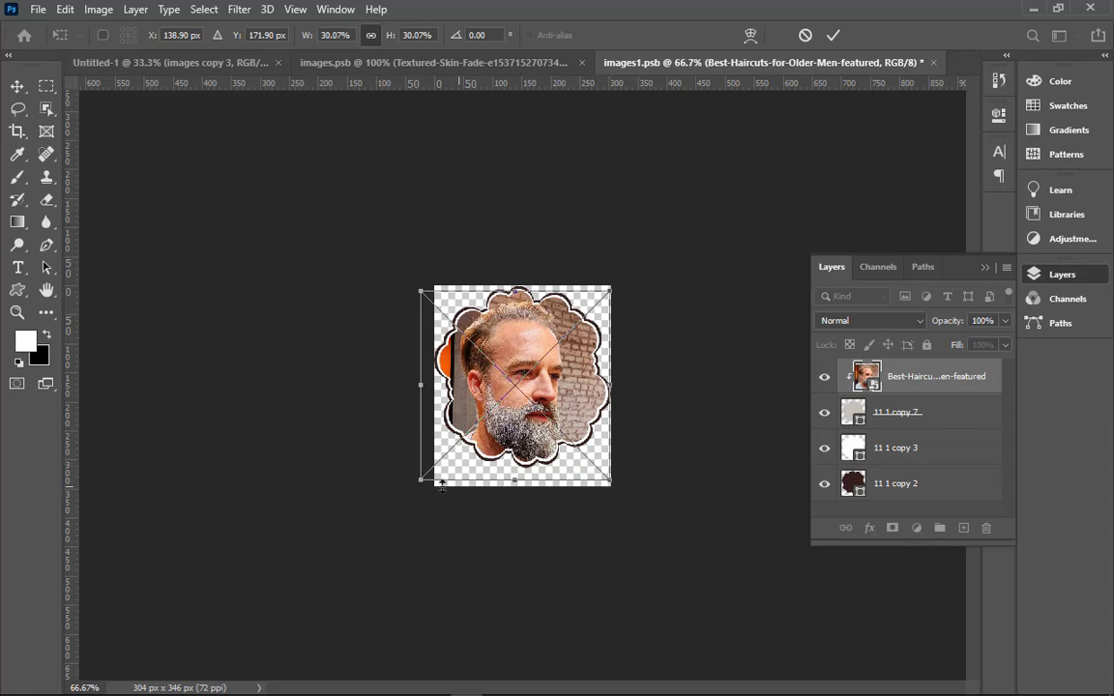
{"action": "left_click_drag", "start_coordinate": [418, 487], "coordinate": [434, 471]}
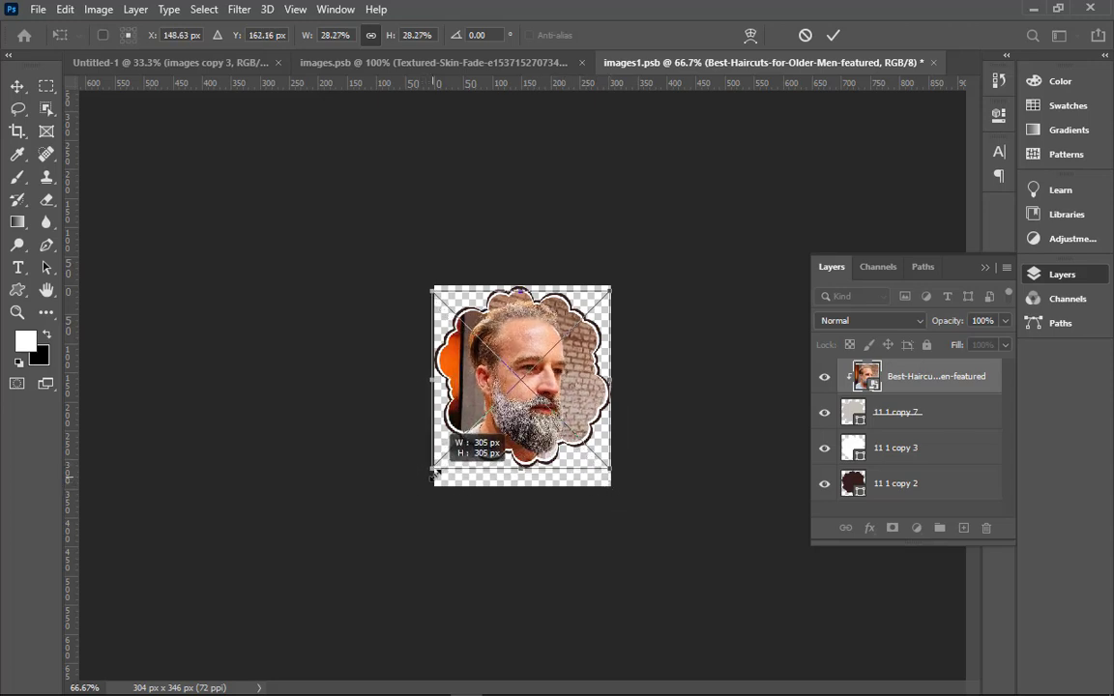
{"action": "right_click", "coordinate": [509, 401]}
{"action": "left_click", "coordinate": [559, 408]}
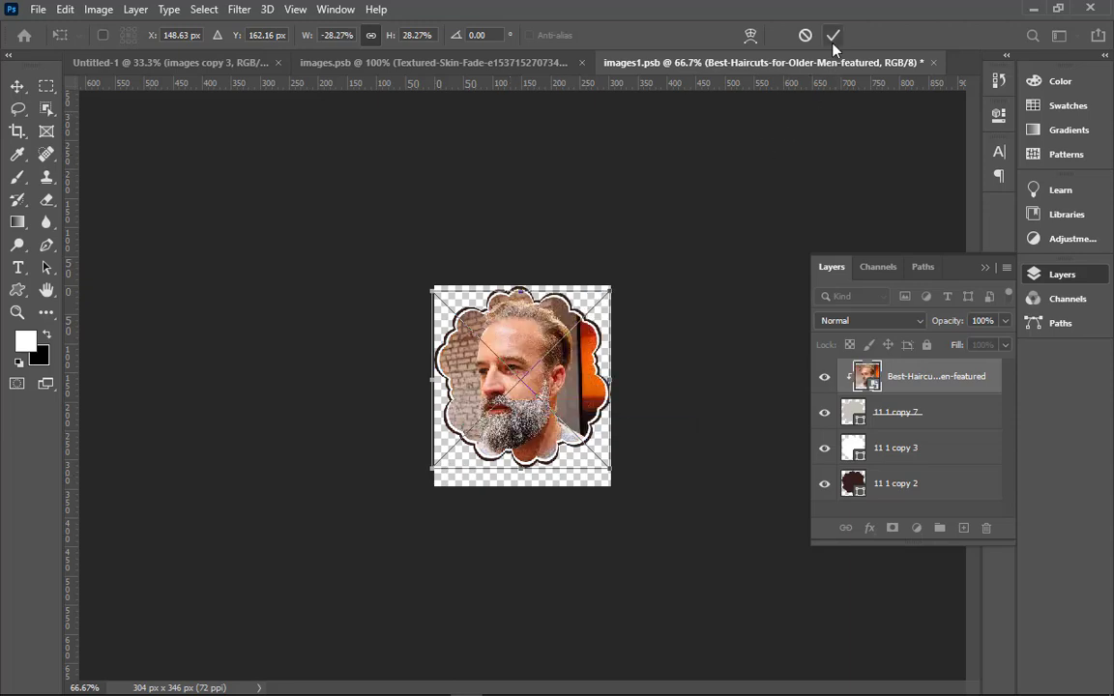
- Commit the flipped, resized photo and save images1.psb
{"action": "scroll", "coordinate": [514, 322], "scroll_direction": "up", "scroll_amount": 5}
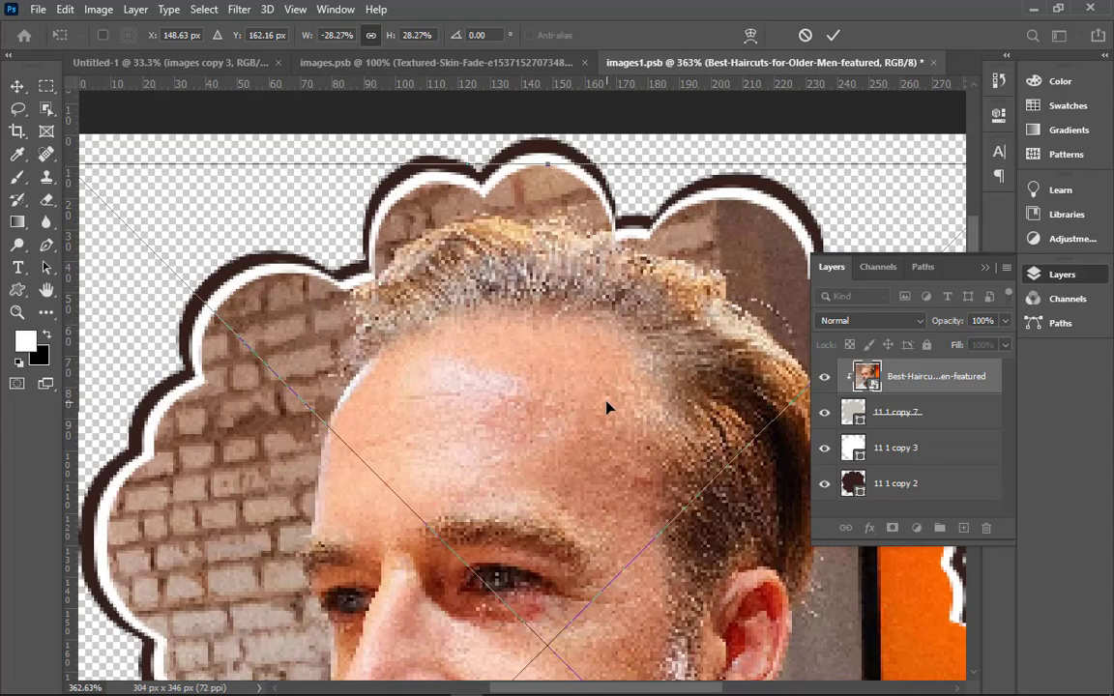
{"action": "left_click", "coordinate": [832, 35]}
{"action": "key", "text": "ctrl+0"}
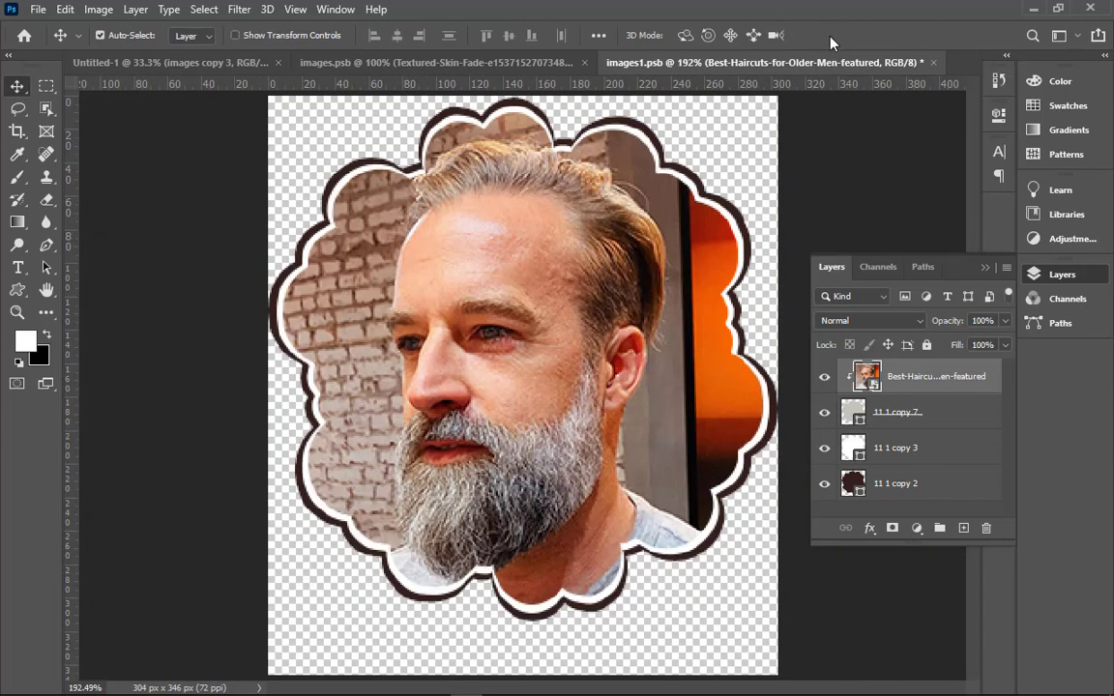
{"action": "key", "text": "ctrl+1"}
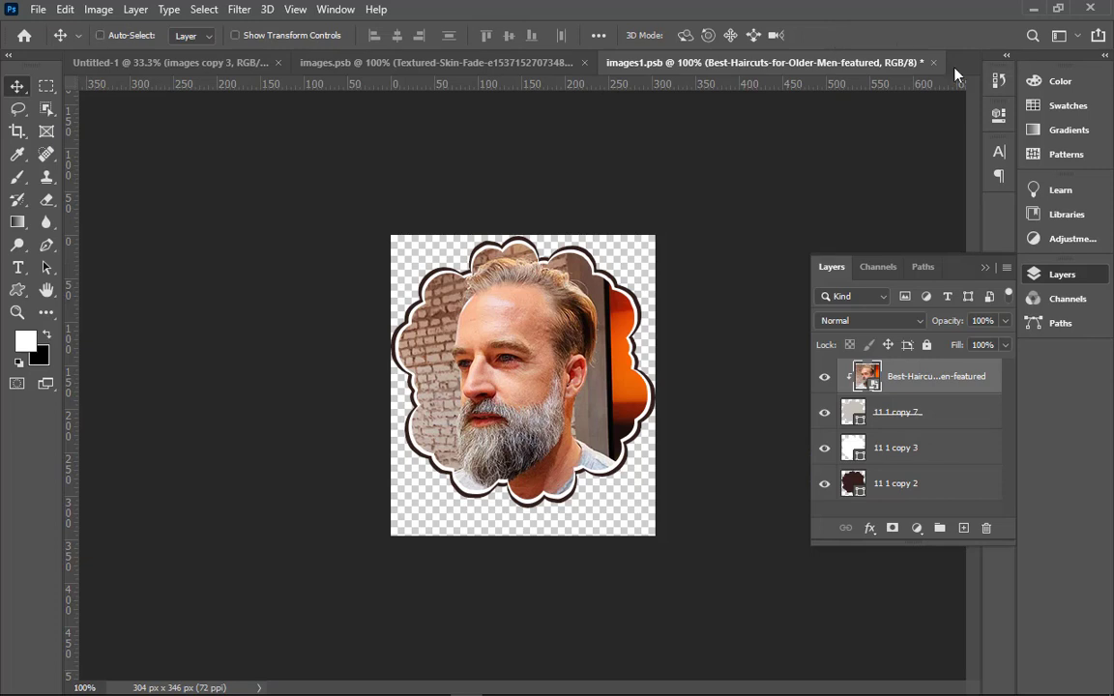
{"action": "key", "text": "ctrl+s"}
- Close the images.psb and images1.psb documents, returning to the poster at 33.3%
{"action": "left_click", "coordinate": [472, 57]}
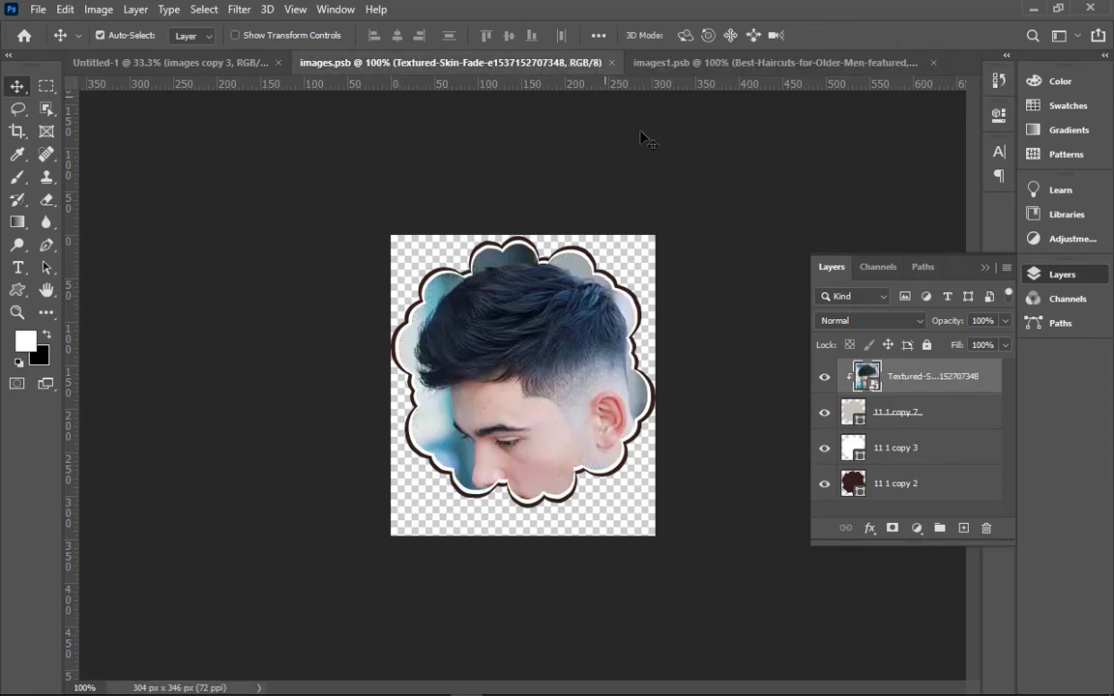
{"action": "left_click", "coordinate": [169, 61]}
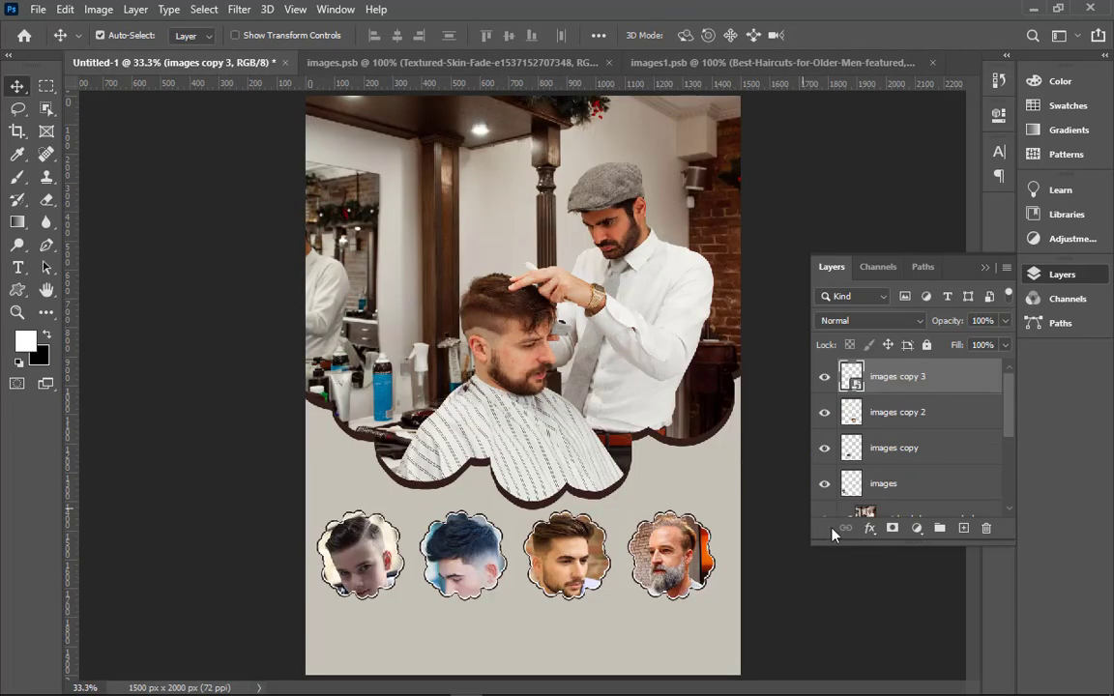
{"action": "right_click", "coordinate": [887, 386]}
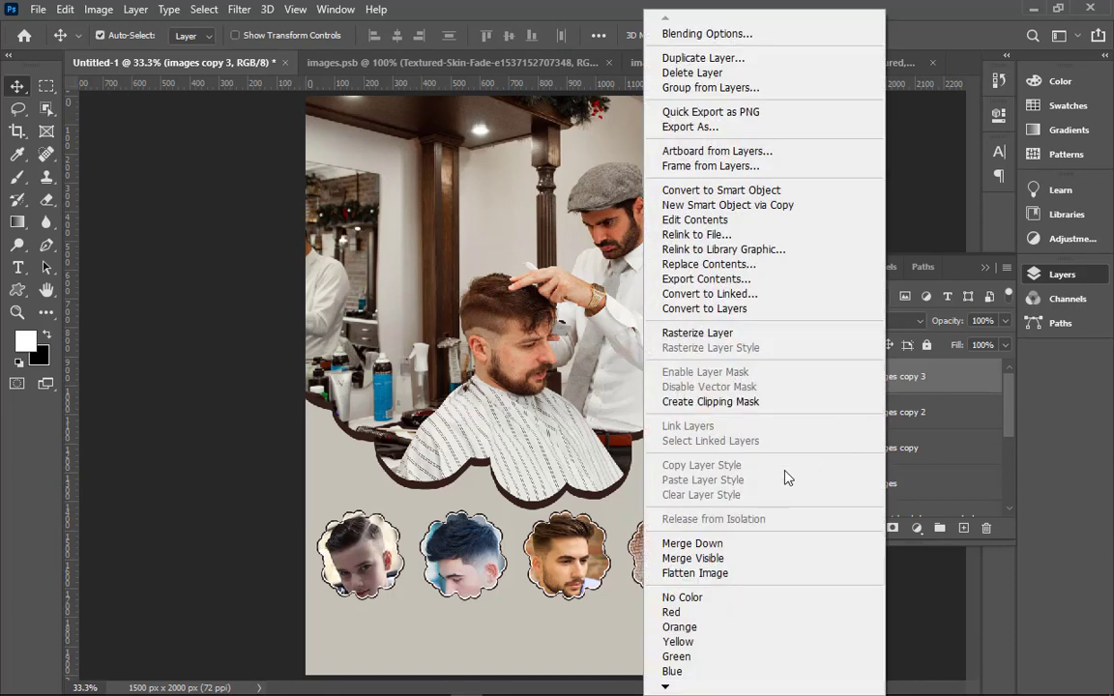
{"action": "left_click", "coordinate": [706, 332]}
{"action": "left_click", "coordinate": [541, 62]}
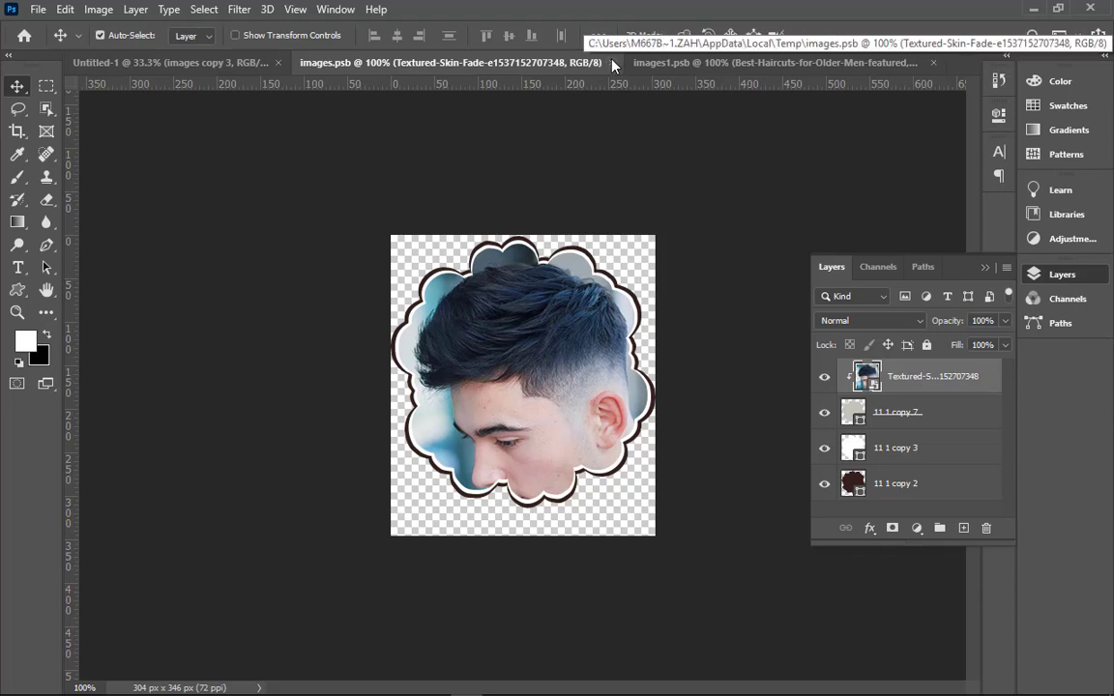
{"action": "left_click", "coordinate": [612, 64]}
{"action": "left_click", "coordinate": [630, 62]}
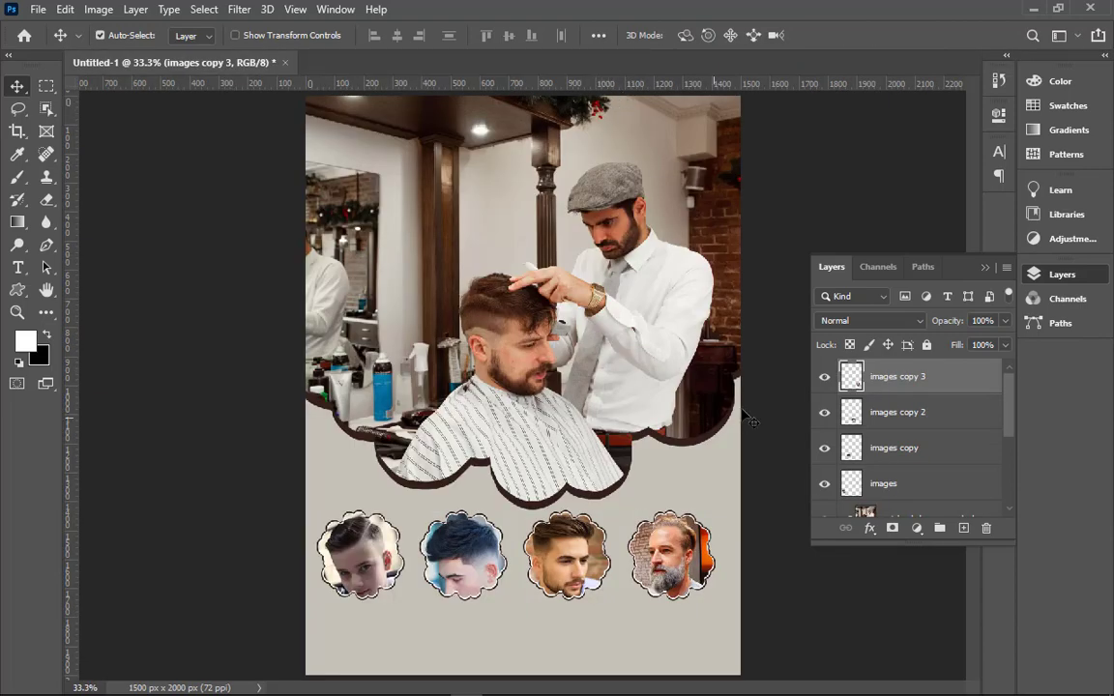
{"action": "key", "text": "Left"}
{"action": "key", "text": "Left"}
{"action": "key", "text": "ctrl+minus"}
{"action": "key", "text": "ctrl+plus"}
- Scale the four portrait layers together to about 103%
{"action": "left_click", "coordinate": [867, 483], "text": "shift"}
{"action": "key", "text": "ctrl+t"}
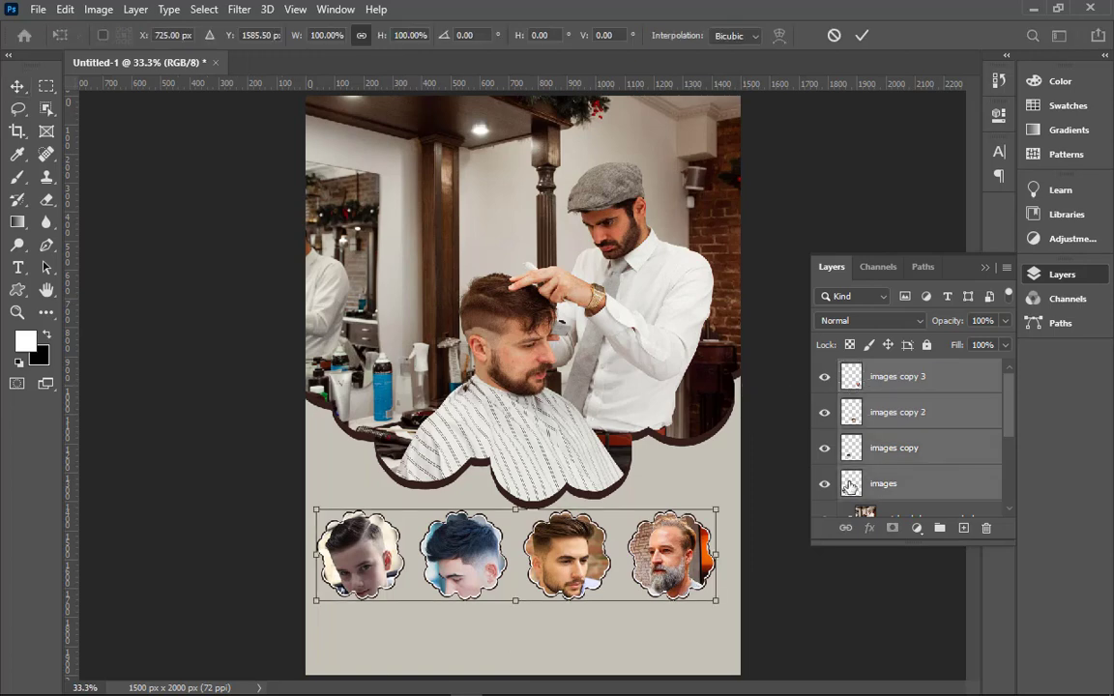
{"action": "left_click_drag", "start_coordinate": [718, 503], "coordinate": [725, 501]}
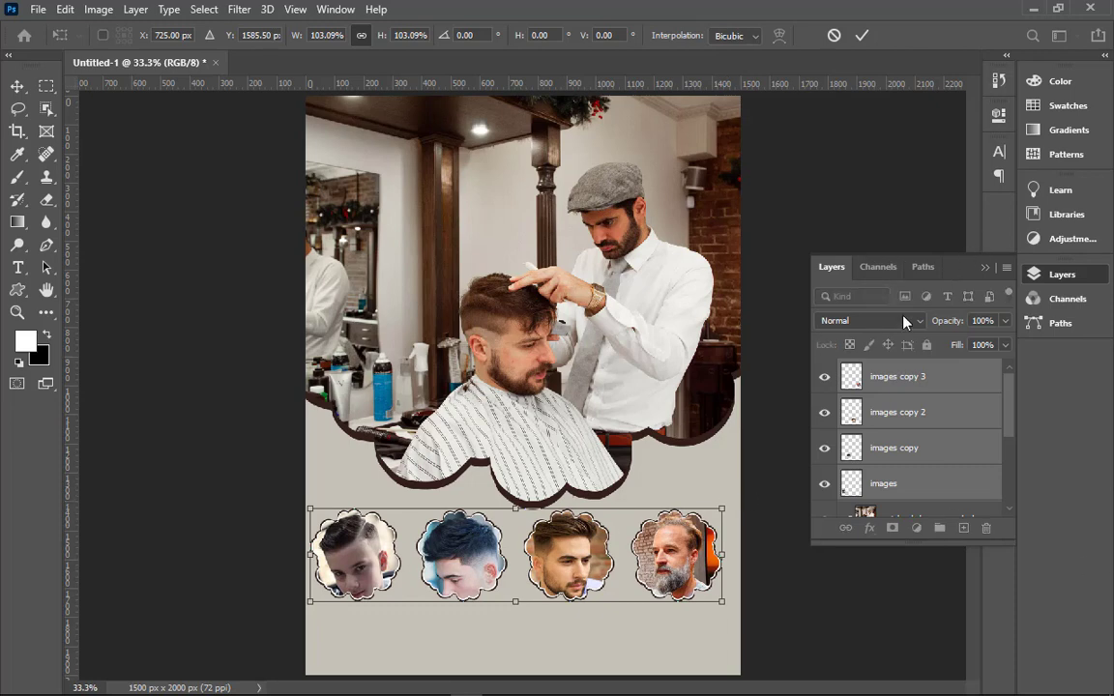
{"action": "left_click", "coordinate": [897, 478]}
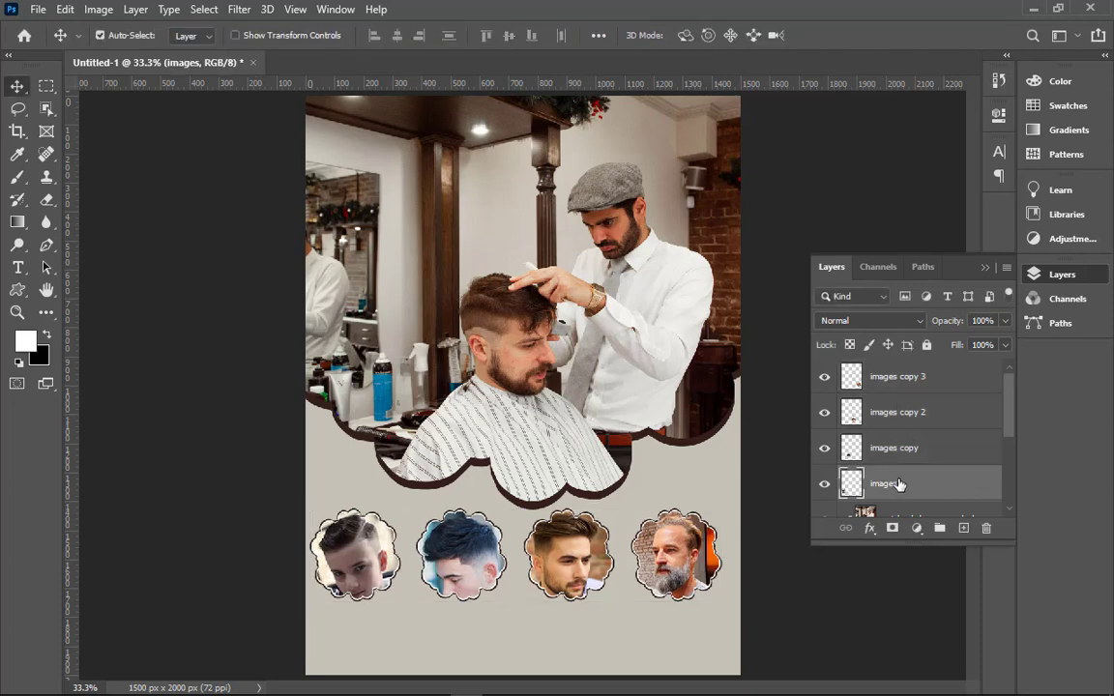
{"action": "left_click", "coordinate": [914, 391], "text": "shift"}
- Group the four portraits into Group 1, centre it horizontally on the poster, and nudge it up
{"action": "key", "text": "ctrl+g"}
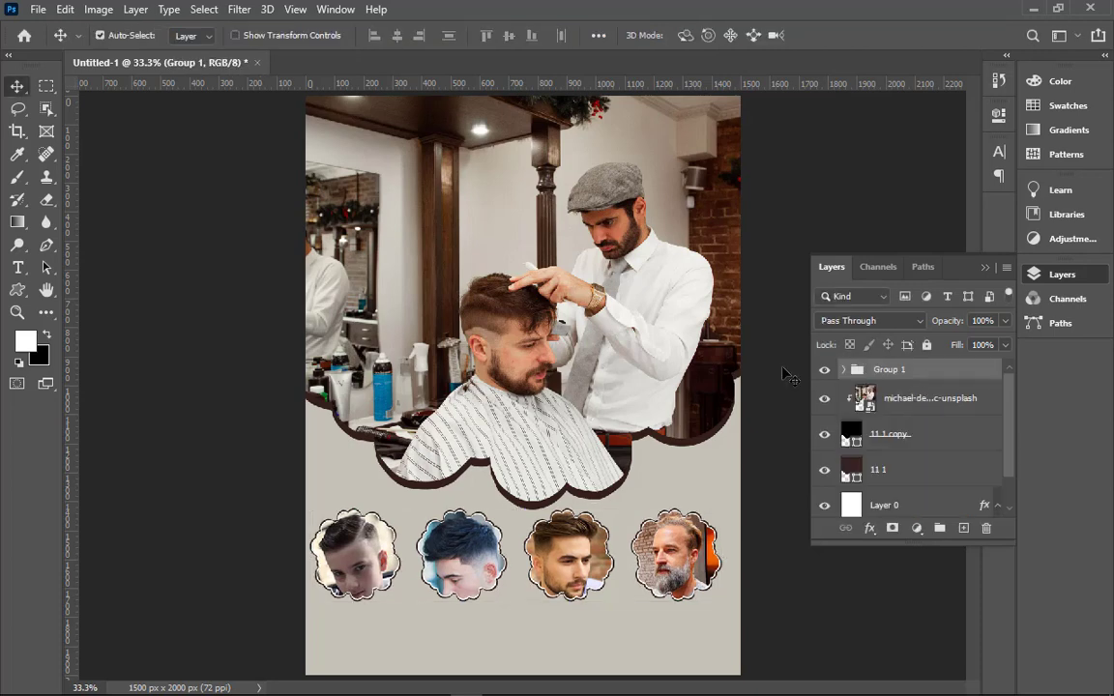
{"action": "key", "text": "ctrl+a"}
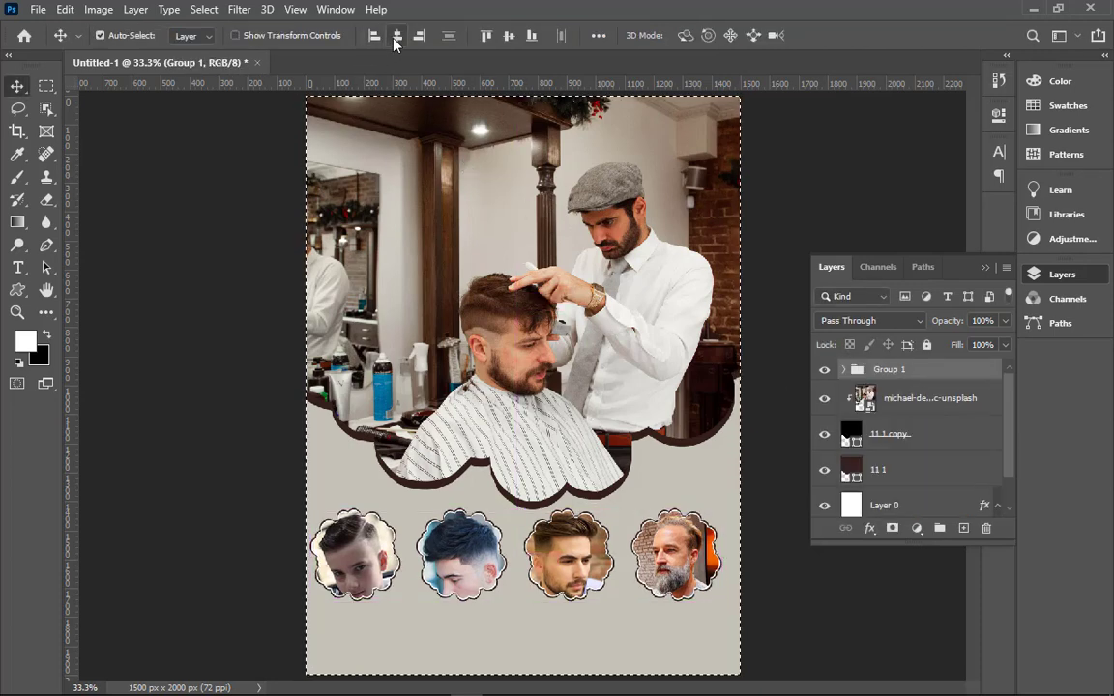
{"action": "left_click", "coordinate": [396, 35]}
{"action": "key", "text": "ctrl+d"}
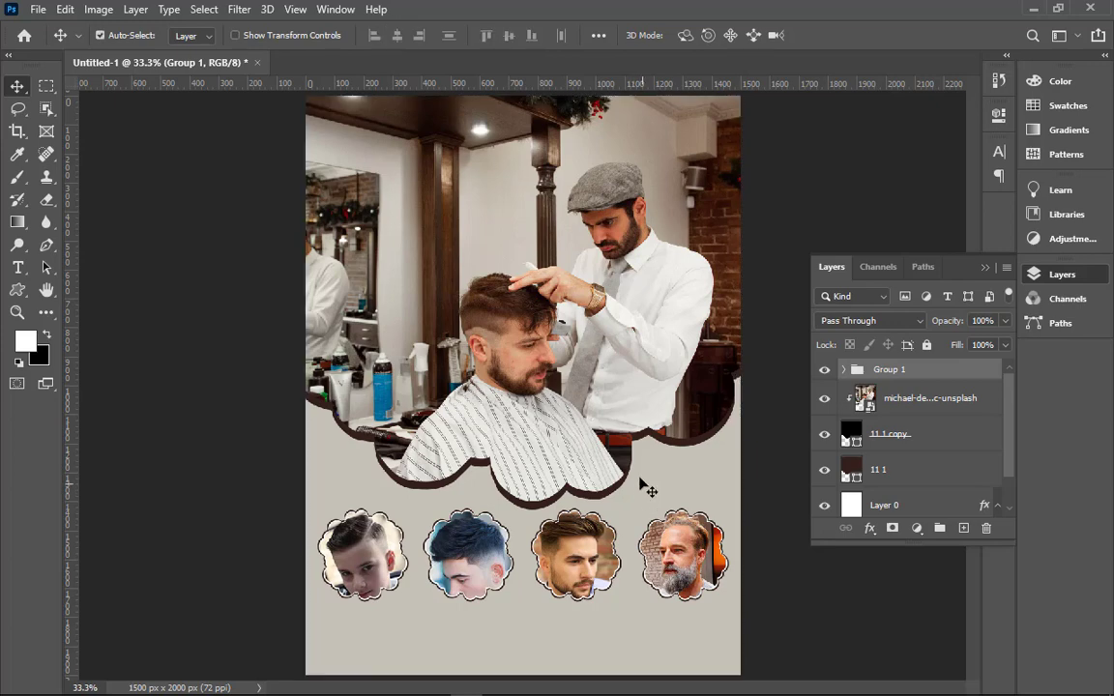
{"action": "left_click_drag", "start_coordinate": [641, 484], "coordinate": [641, 483]}
{"action": "key", "text": "ctrl+minus"}
{"action": "key", "text": "ctrl+plus"}
{"action": "key", "text": "shift+Up"}
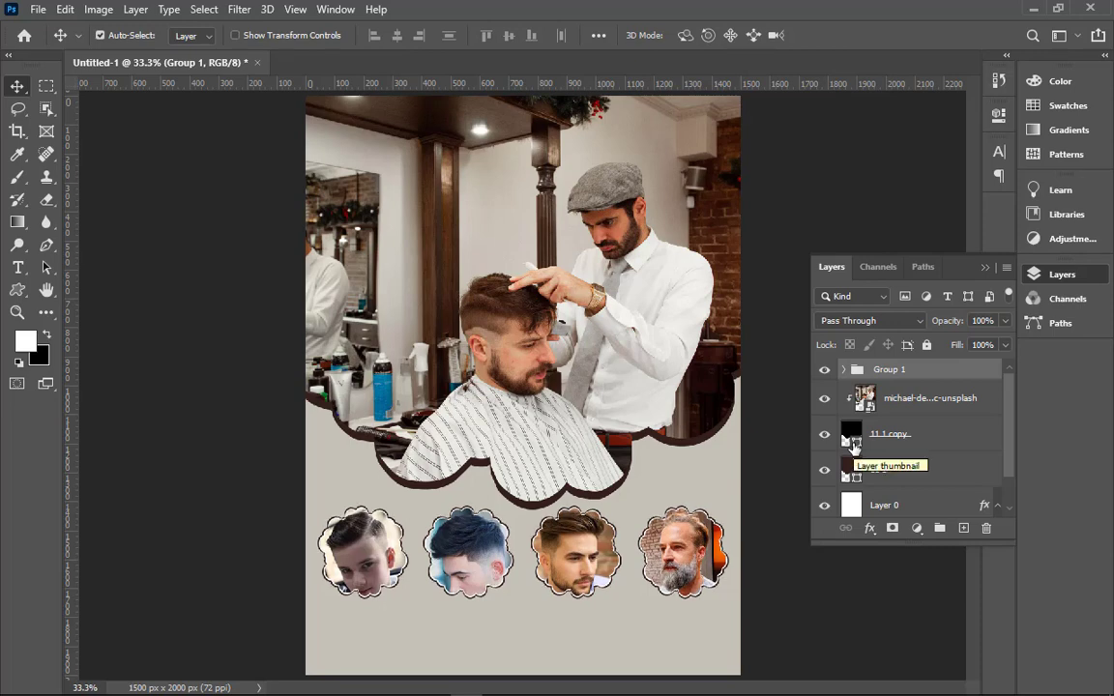
- Zoom in on the portrait row and start a text caption below the first portrait
{"action": "left_click_drag", "start_coordinate": [306, 469], "coordinate": [769, 673]}
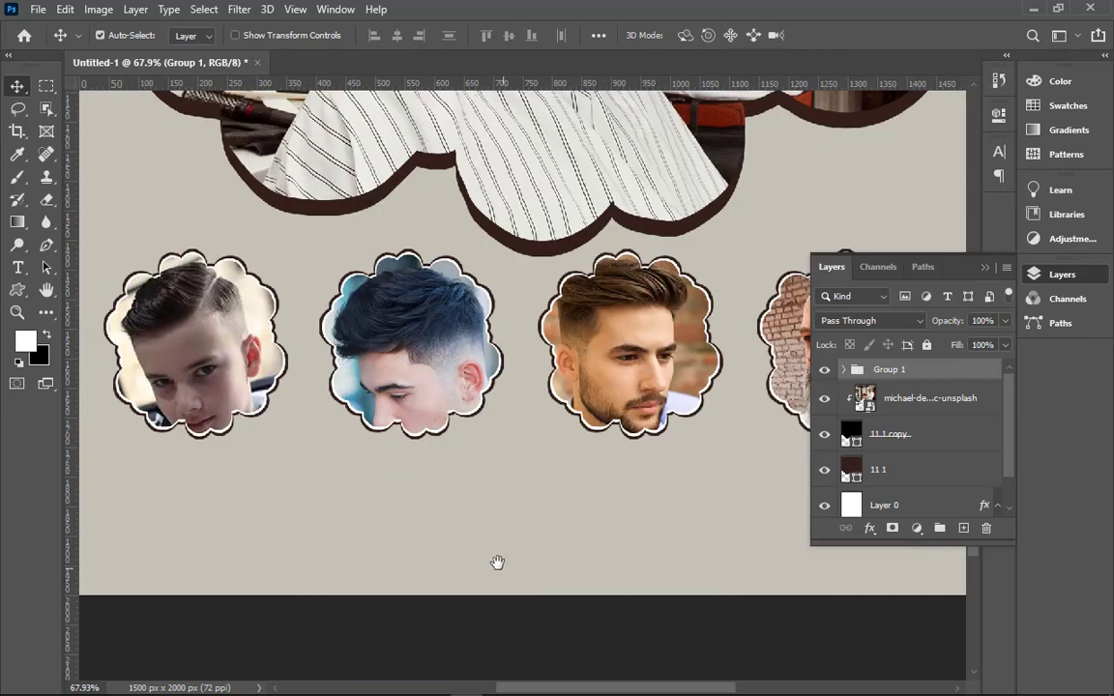
{"action": "left_click_drag", "start_coordinate": [496, 562], "coordinate": [544, 570]}
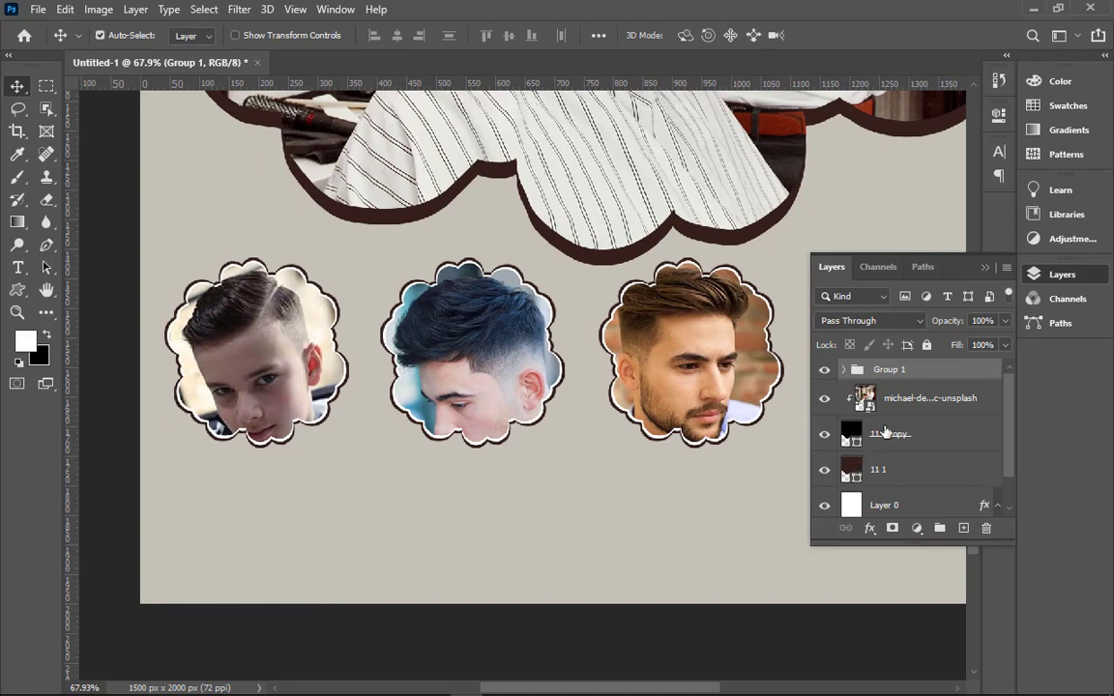
{"action": "left_click", "coordinate": [908, 406]}
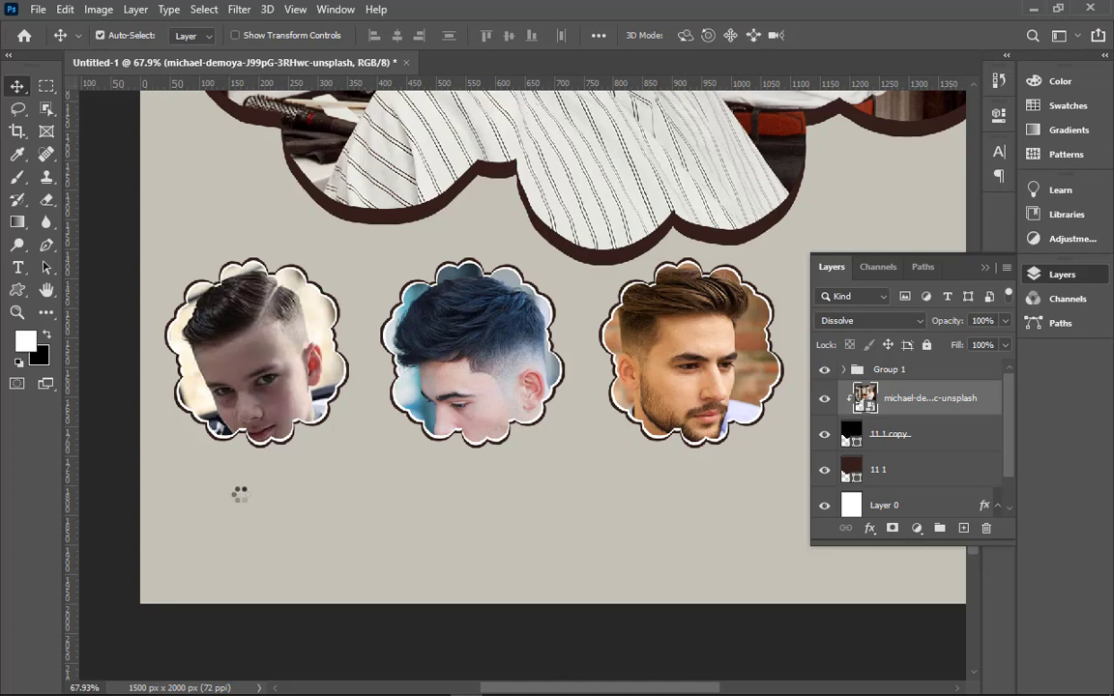
{"action": "key", "text": "t"}
{"action": "left_click", "coordinate": [217, 484]}
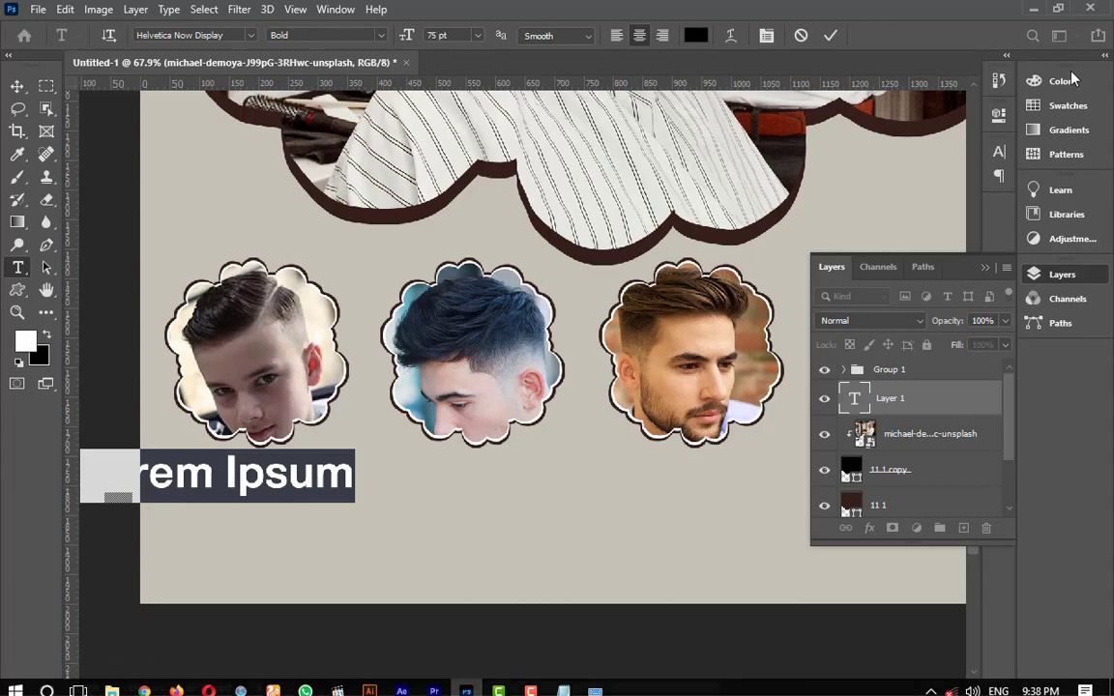
- Open The Barber Sho text file from the Hair Cut Data folder
{"action": "left_click", "coordinate": [1033, 9]}
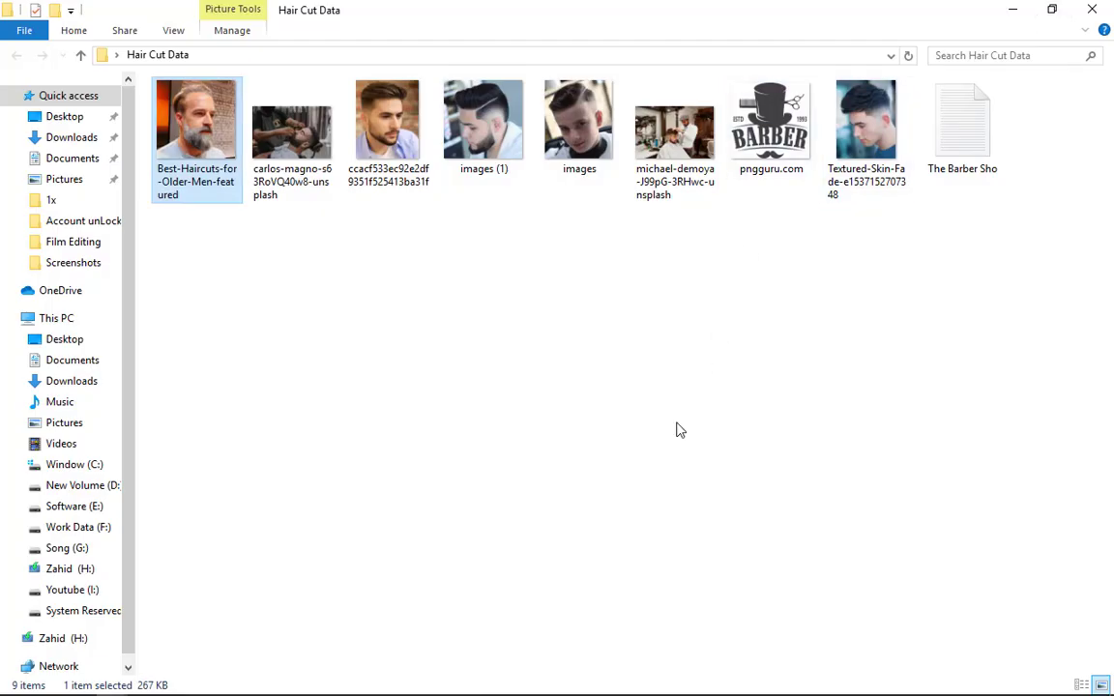
{"action": "left_click", "coordinate": [1014, 12]}
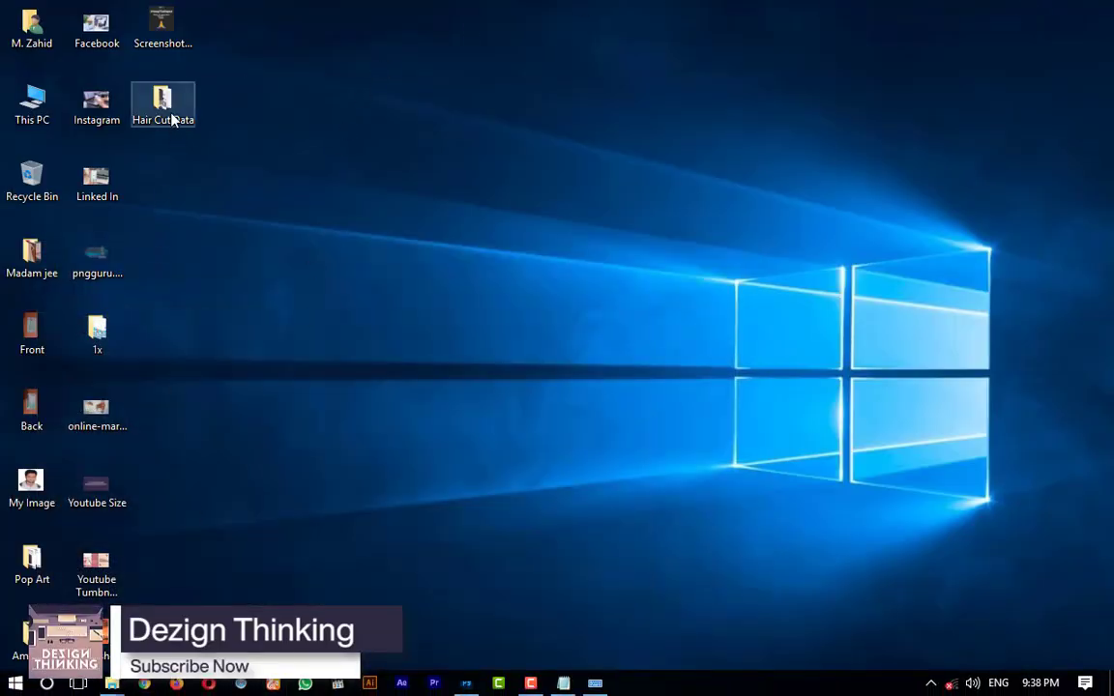
{"action": "double_click", "coordinate": [172, 118]}
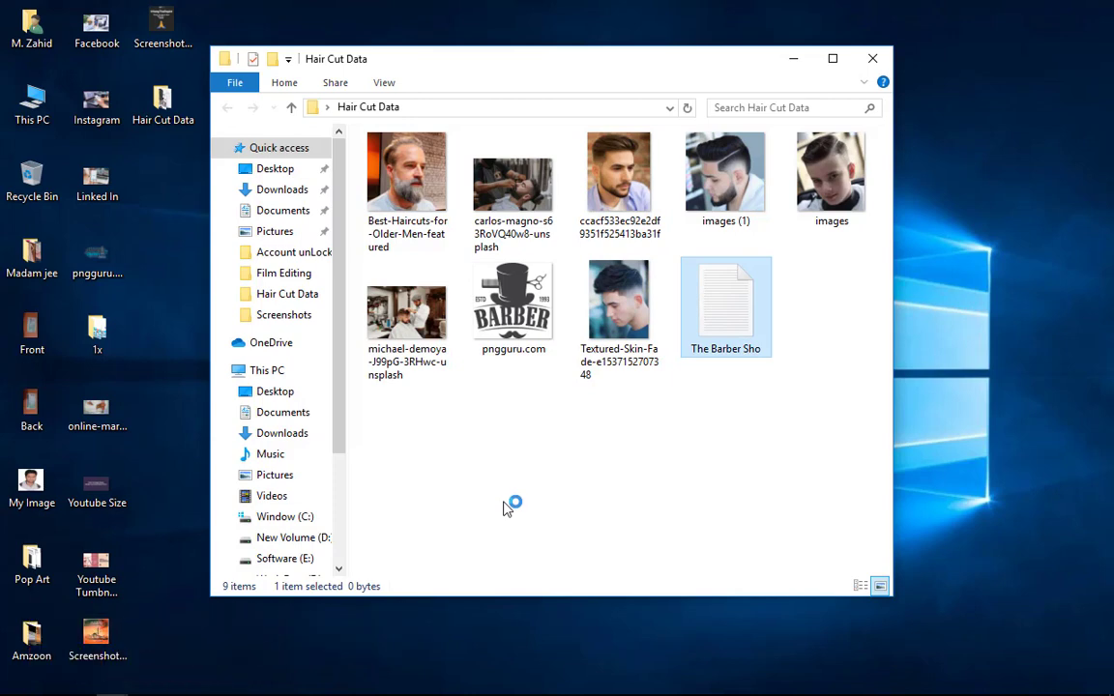
{"action": "double_click", "coordinate": [727, 333]}
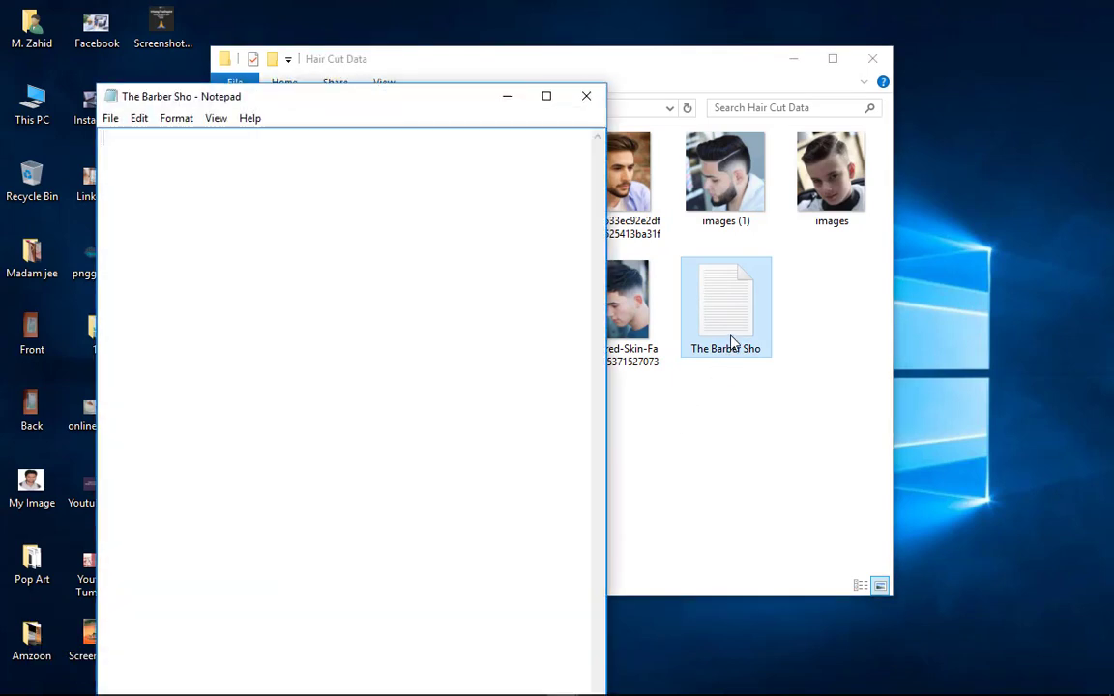
{"action": "left_click", "coordinate": [586, 95]}
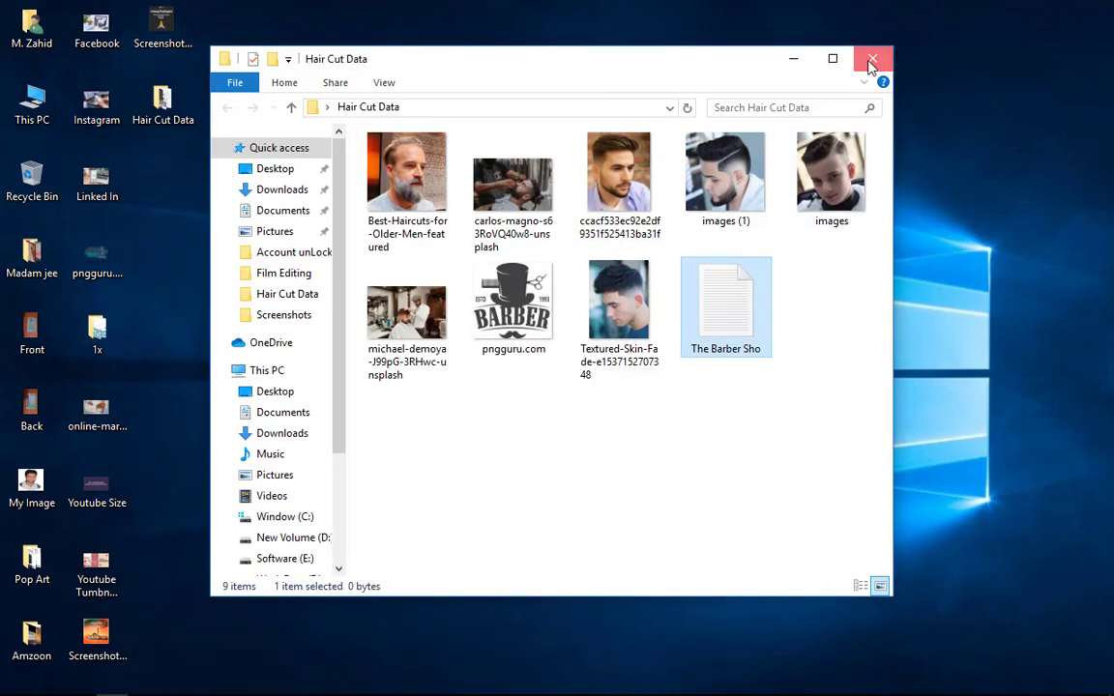
{"action": "left_click", "coordinate": [872, 58]}
{"action": "mouse_move", "coordinate": [600, 689]}
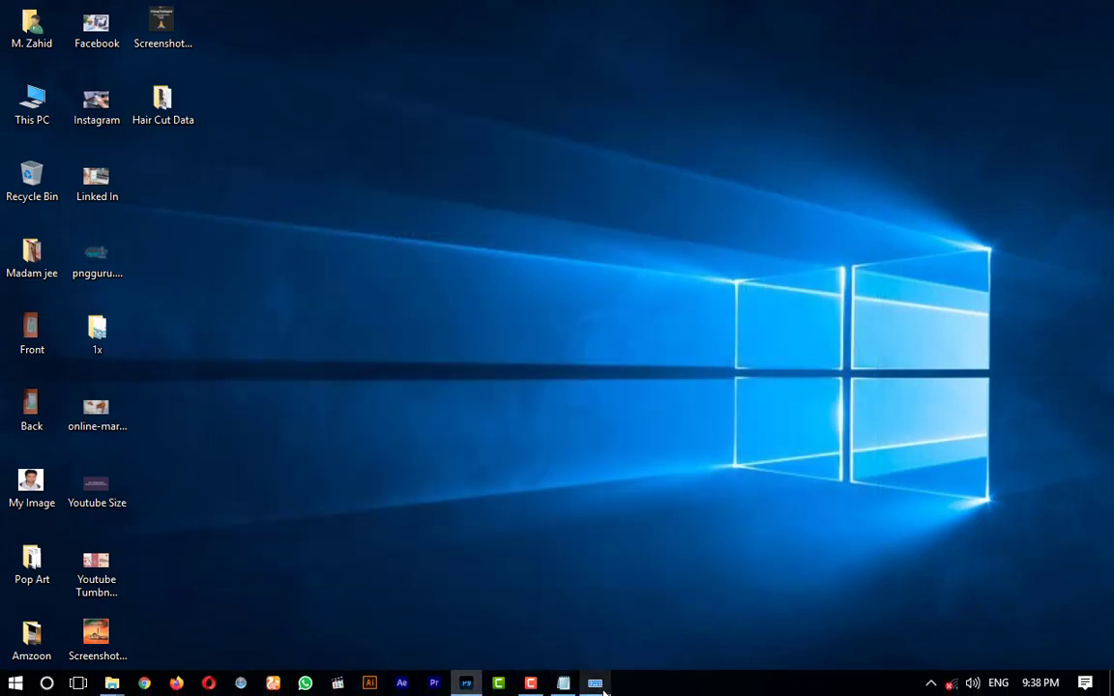
- Select the 'Baby Hair Cur' line in Notepad and return to Photoshop
{"action": "left_click", "coordinate": [564, 684]}
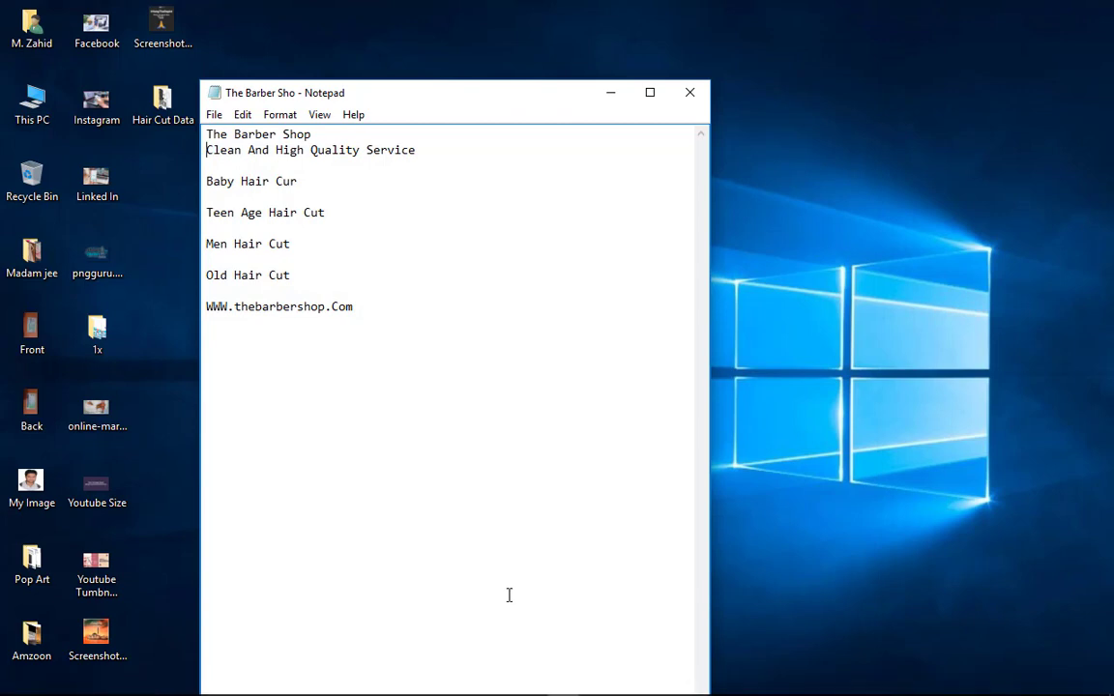
{"action": "left_click_drag", "start_coordinate": [315, 180], "coordinate": [194, 187]}
{"action": "key", "text": "ctrl+c"}
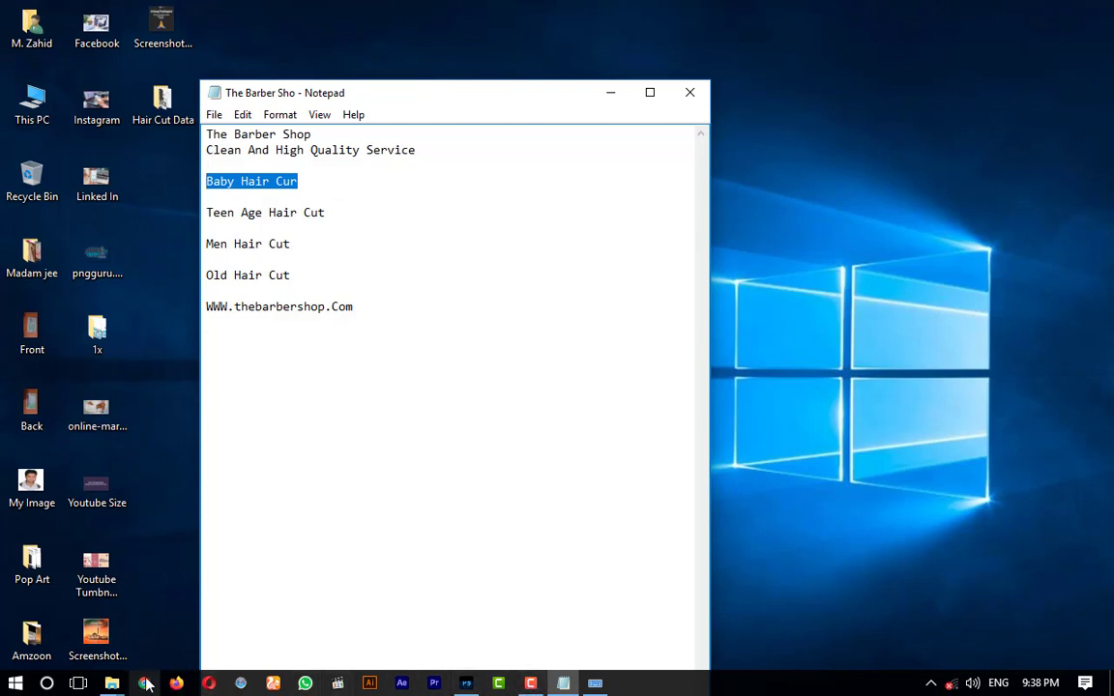
{"action": "left_click", "coordinate": [112, 682]}
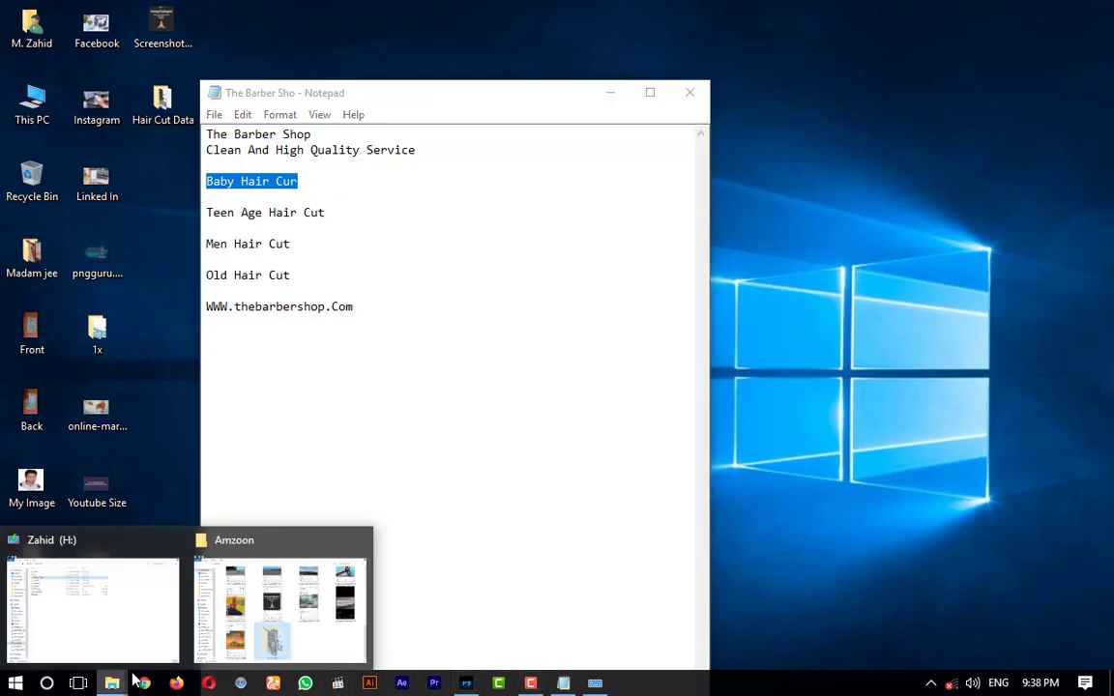
{"action": "left_click", "coordinate": [466, 682]}
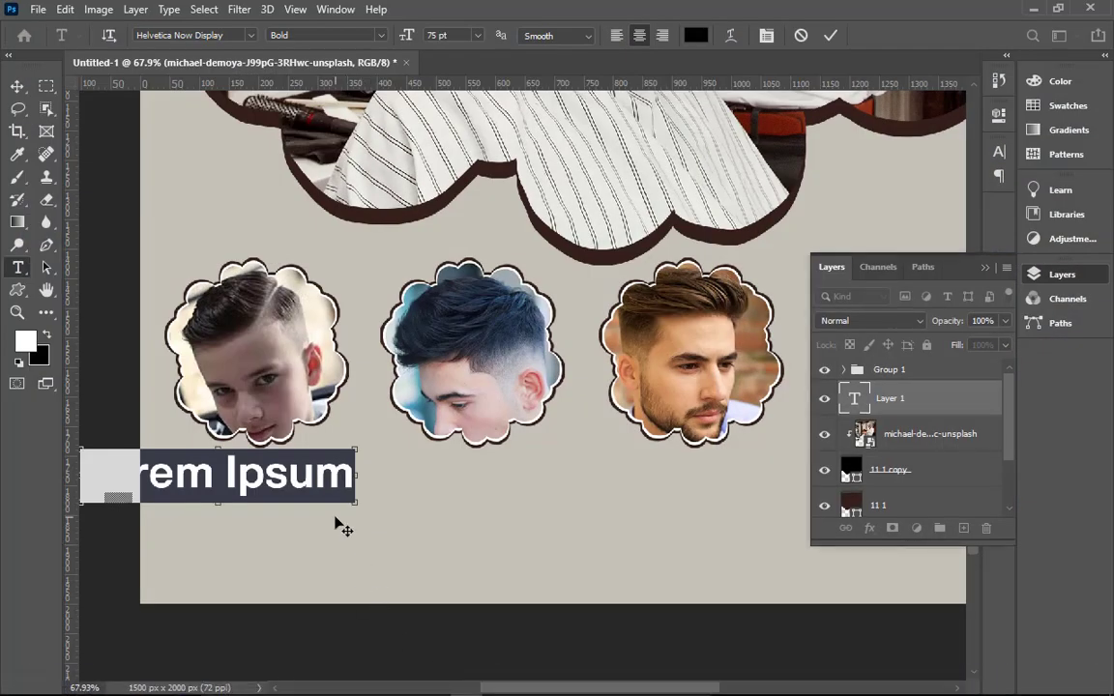
- Replace the placeholder text with 'Baby Hair Cur' and move it under the first portrait
{"action": "key", "text": "ctrl+v"}
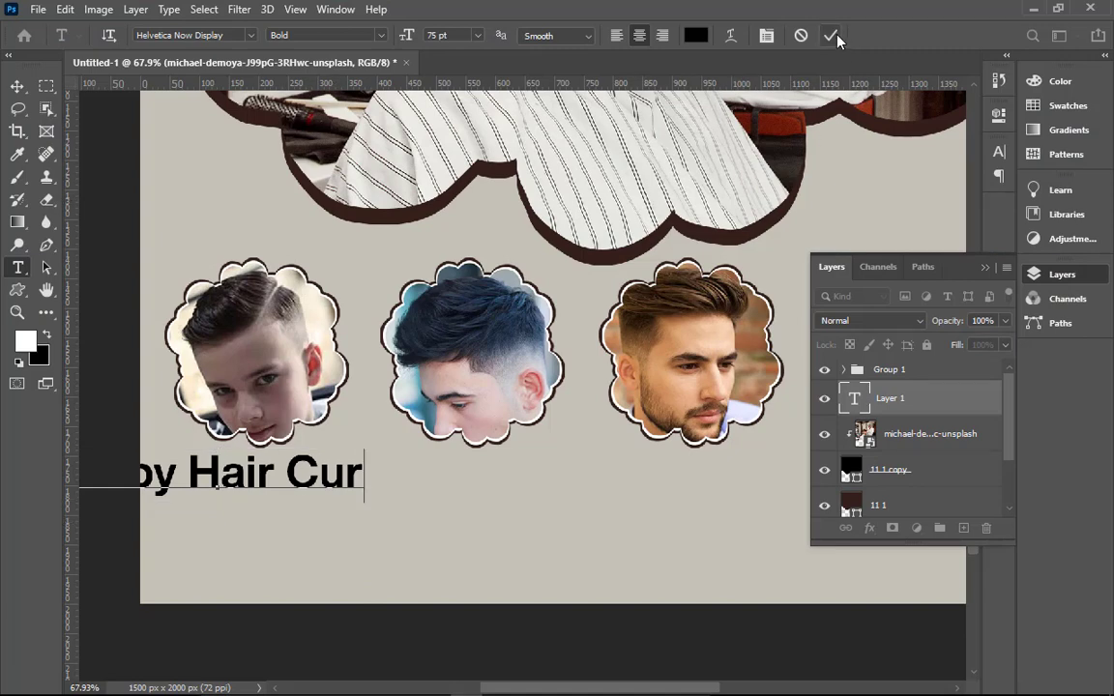
{"action": "left_click", "coordinate": [830, 35]}
{"action": "left_click", "coordinate": [17, 86]}
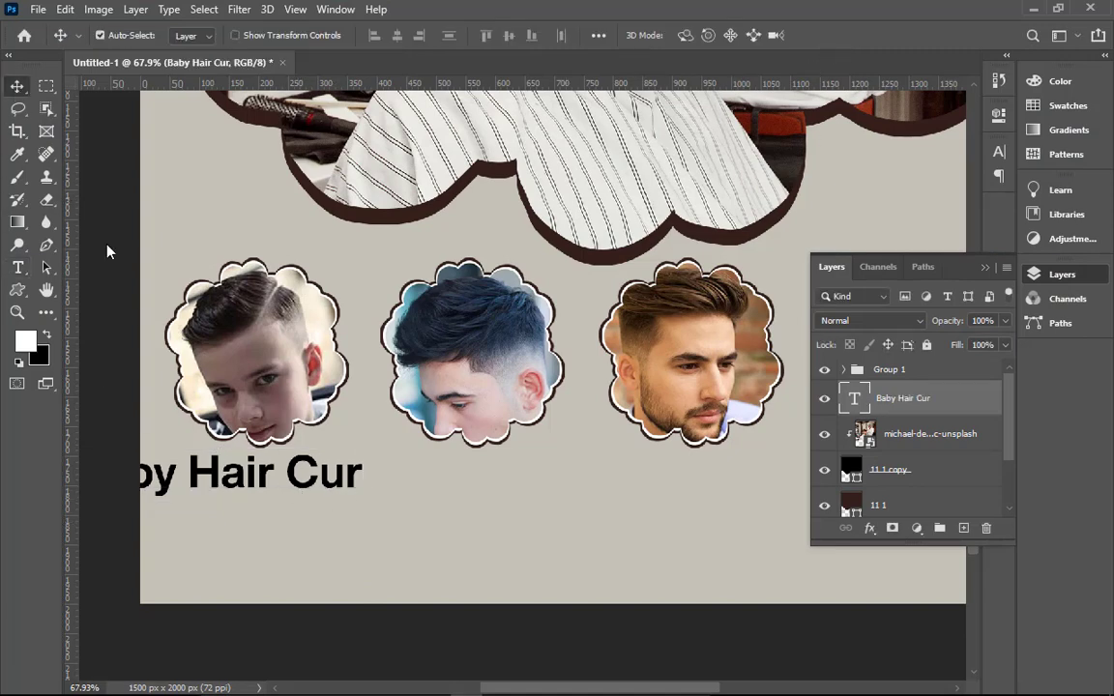
{"action": "left_click_drag", "start_coordinate": [274, 484], "coordinate": [362, 488]}
{"action": "double_click", "coordinate": [362, 488]}
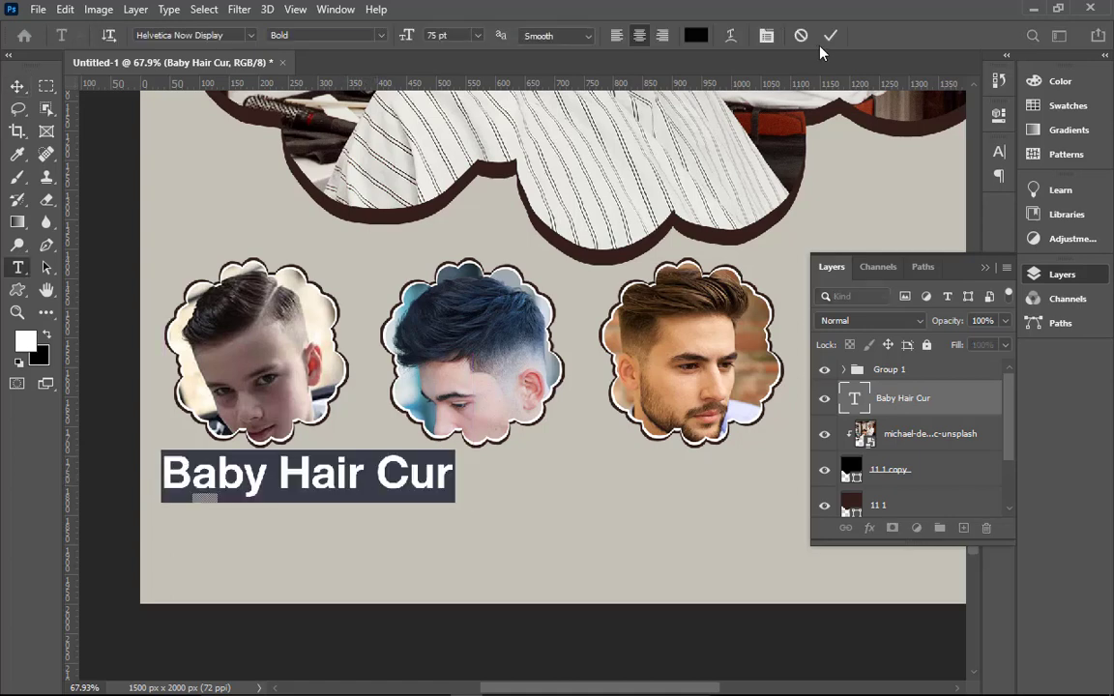
{"action": "key", "text": "ctrl+Return"}
- Duplicate the caption under the middle portrait and copy the 'Teen Age Hair Cut' line from Notepad
{"action": "key", "text": "v"}
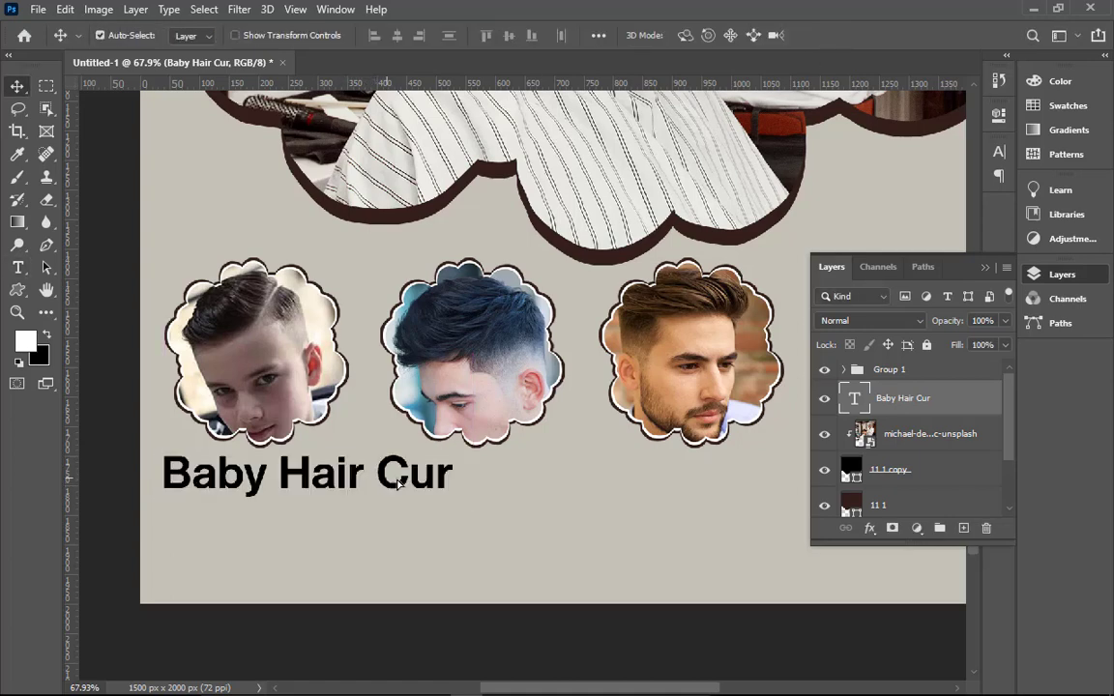
{"action": "left_click_drag", "start_coordinate": [387, 469], "coordinate": [654, 480]}
{"action": "double_click", "coordinate": [584, 437]}
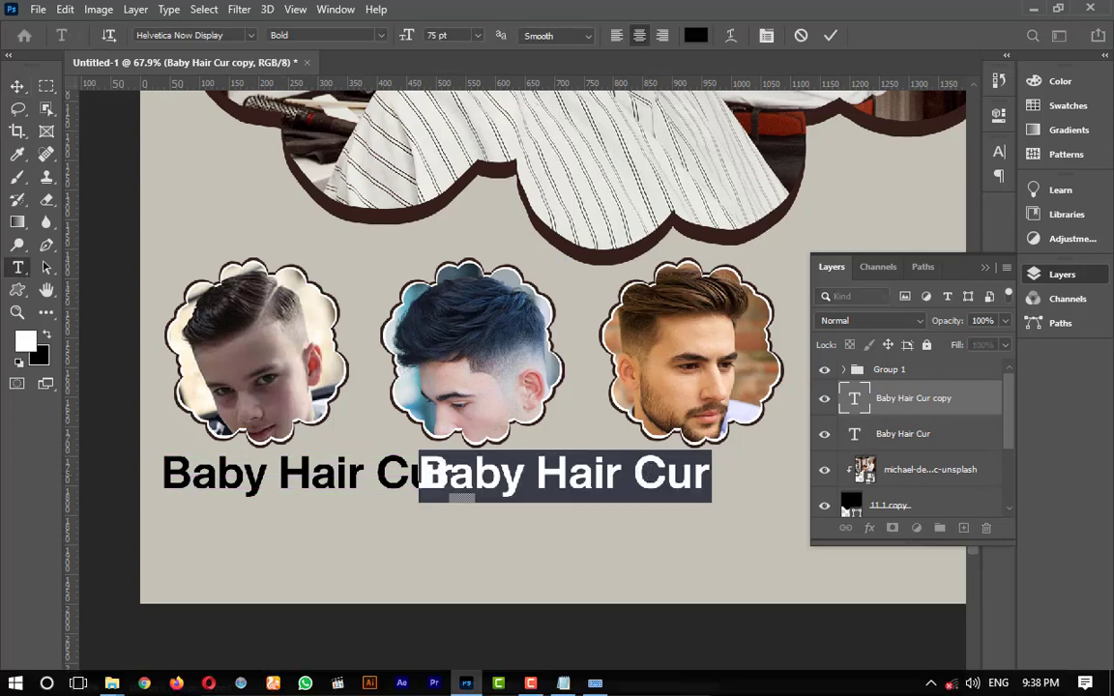
{"action": "left_click", "coordinate": [566, 683]}
{"action": "left_click_drag", "start_coordinate": [327, 213], "coordinate": [196, 217]}
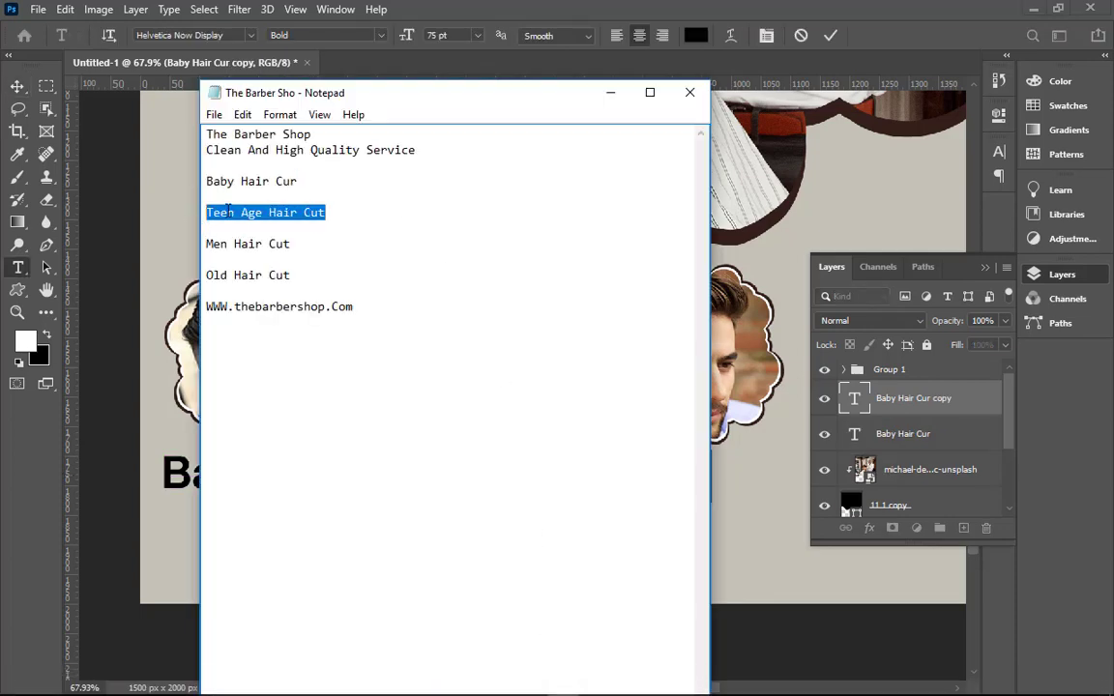
{"action": "key", "text": "ctrl+c"}
{"action": "left_click", "coordinate": [610, 93]}
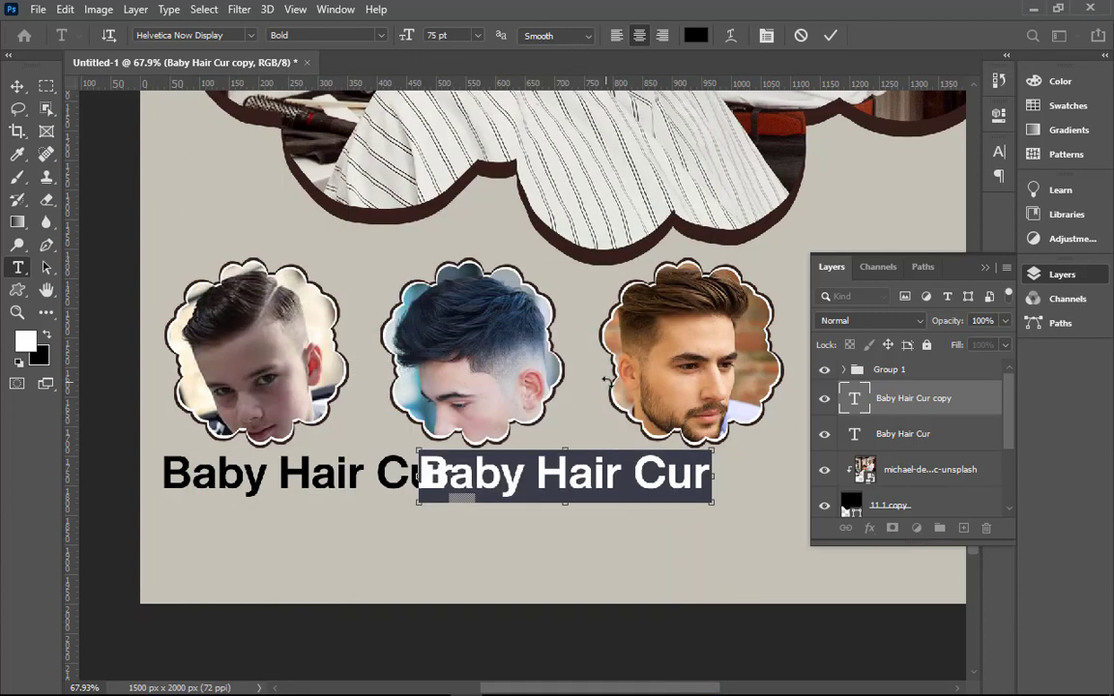
- Change the copy's text to 'Teen Age Hair Cut' and move it down below the first caption
{"action": "key", "text": "ctrl+v"}
{"action": "key", "text": "ctrl+Return"}
{"action": "key", "text": "v"}
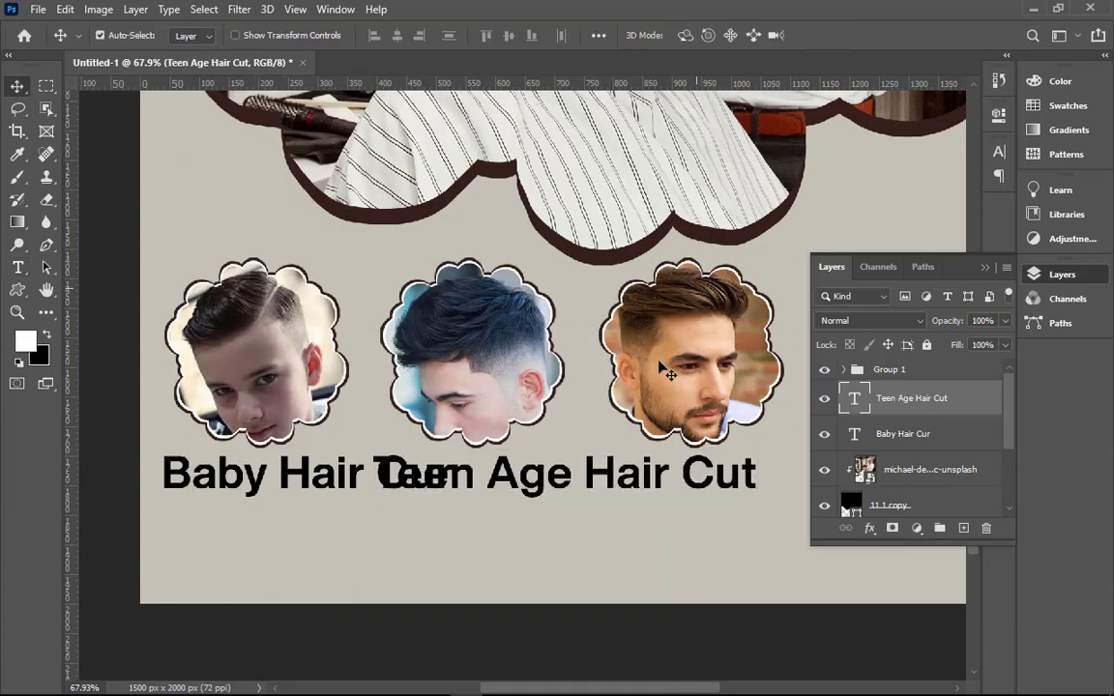
{"action": "key", "text": "ctrl+minus"}
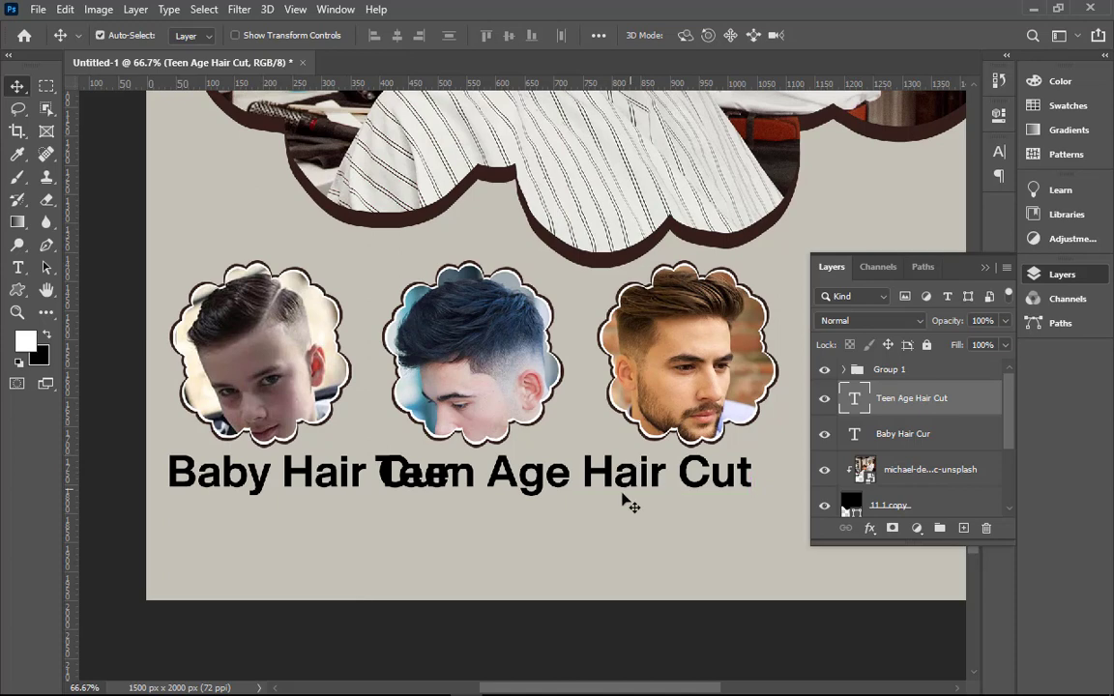
{"action": "left_click_drag", "start_coordinate": [627, 499], "coordinate": [659, 560]}
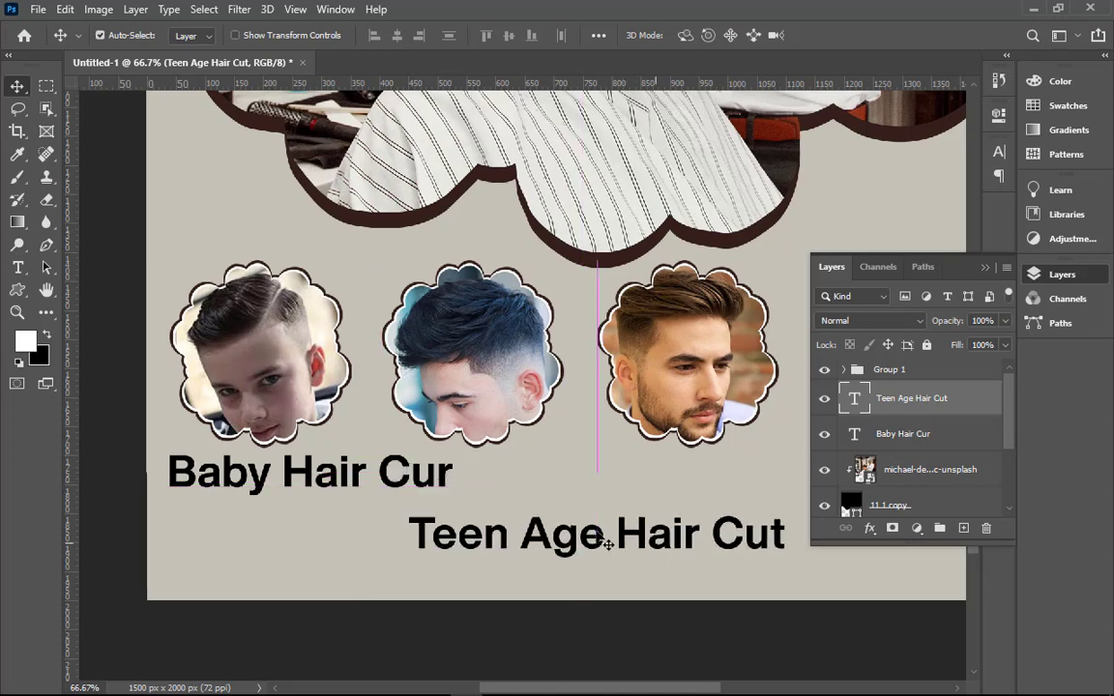
- Fix the caption's spelling and trim it to just 'Baby'
{"action": "double_click", "coordinate": [392, 471]}
{"action": "left_click", "coordinate": [296, 473]}
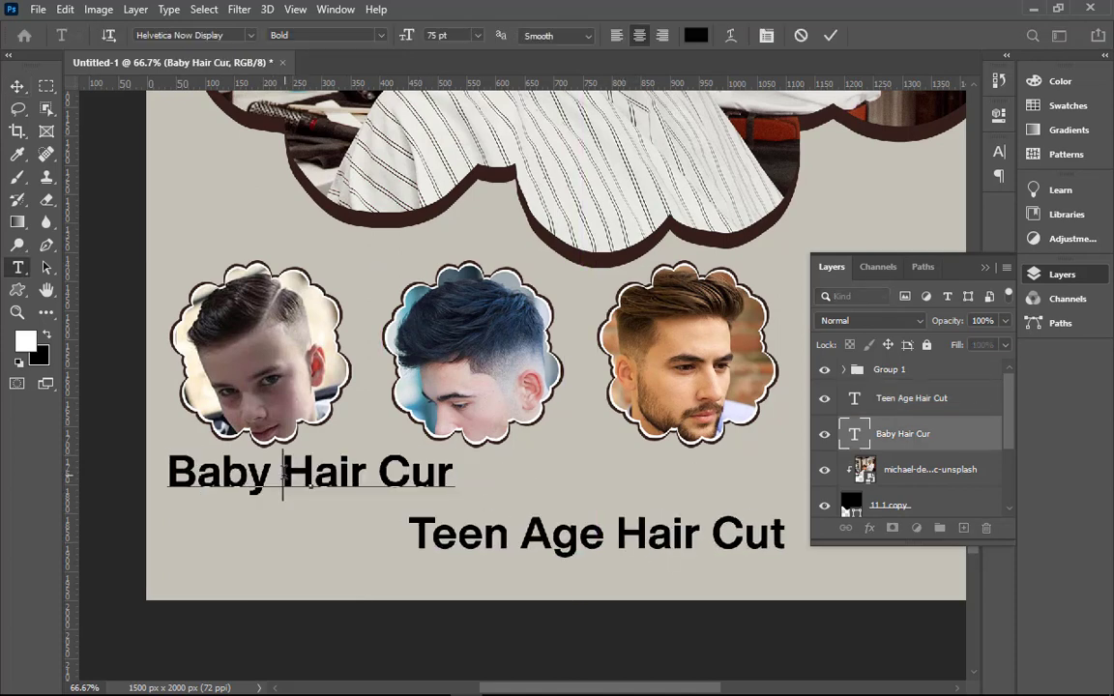
{"action": "left_click_drag", "start_coordinate": [283, 474], "coordinate": [458, 480]}
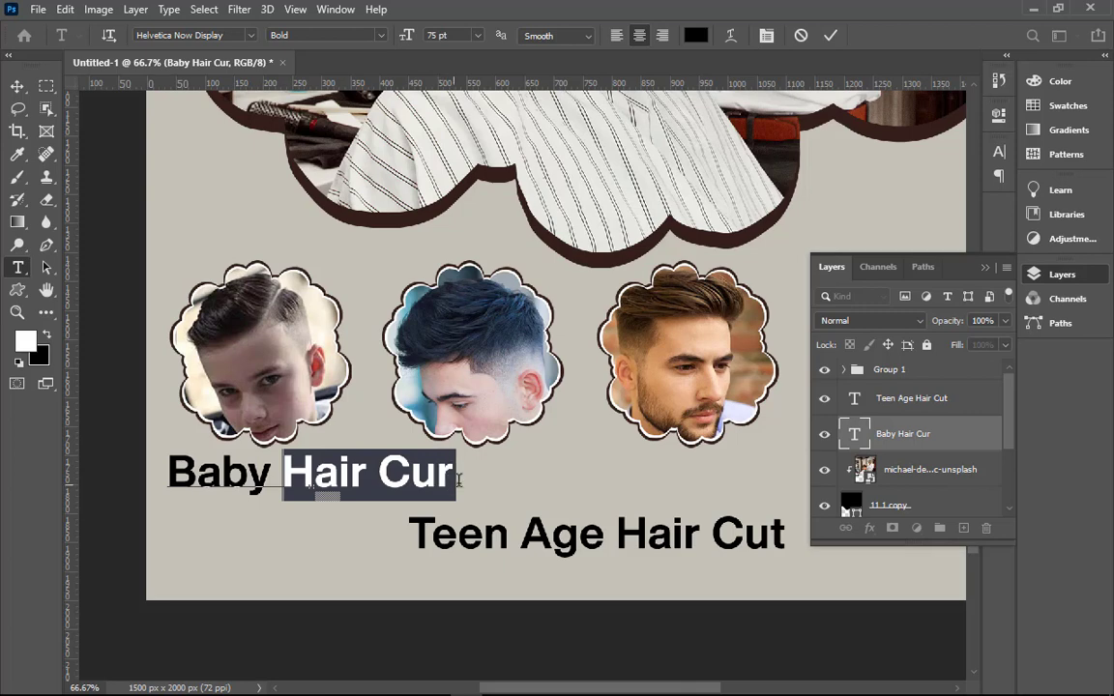
{"action": "left_click", "coordinate": [295, 472]}
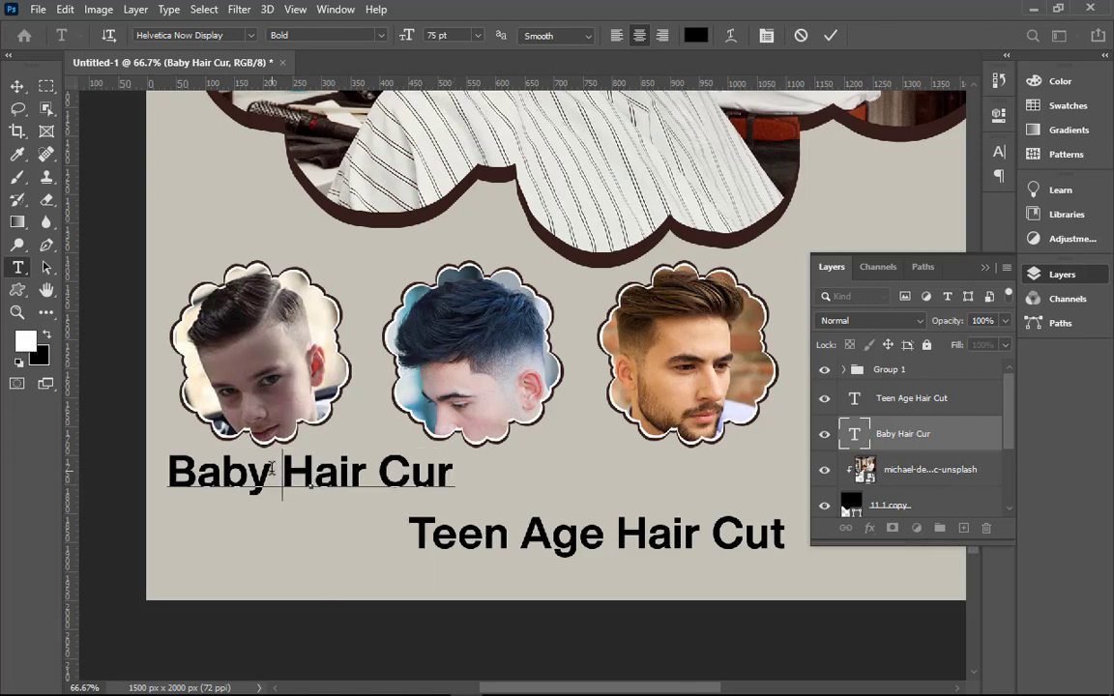
{"action": "key", "text": "BackSpace"}
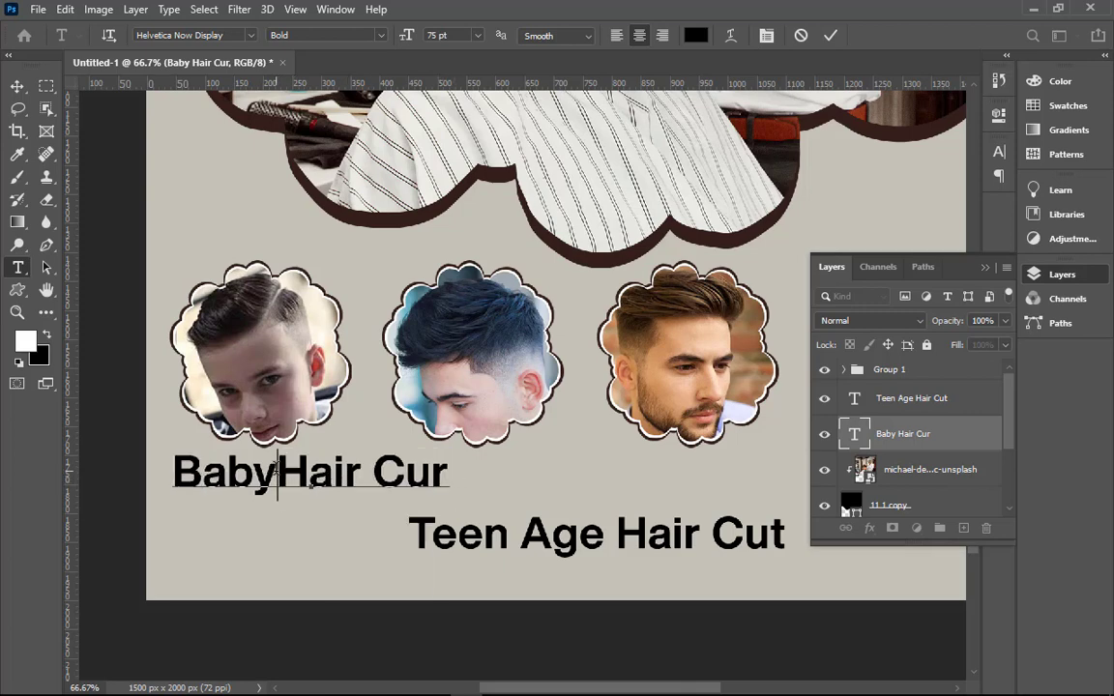
{"action": "key", "text": "shift+Right"}
{"action": "key", "text": "shift+Right"}
{"action": "key", "text": "shift+Right"}
{"action": "key", "text": "shift+Right"}
{"action": "key", "text": "shift+Right"}
{"action": "key", "text": "shift+Right"}
{"action": "key", "text": "shift+Right"}
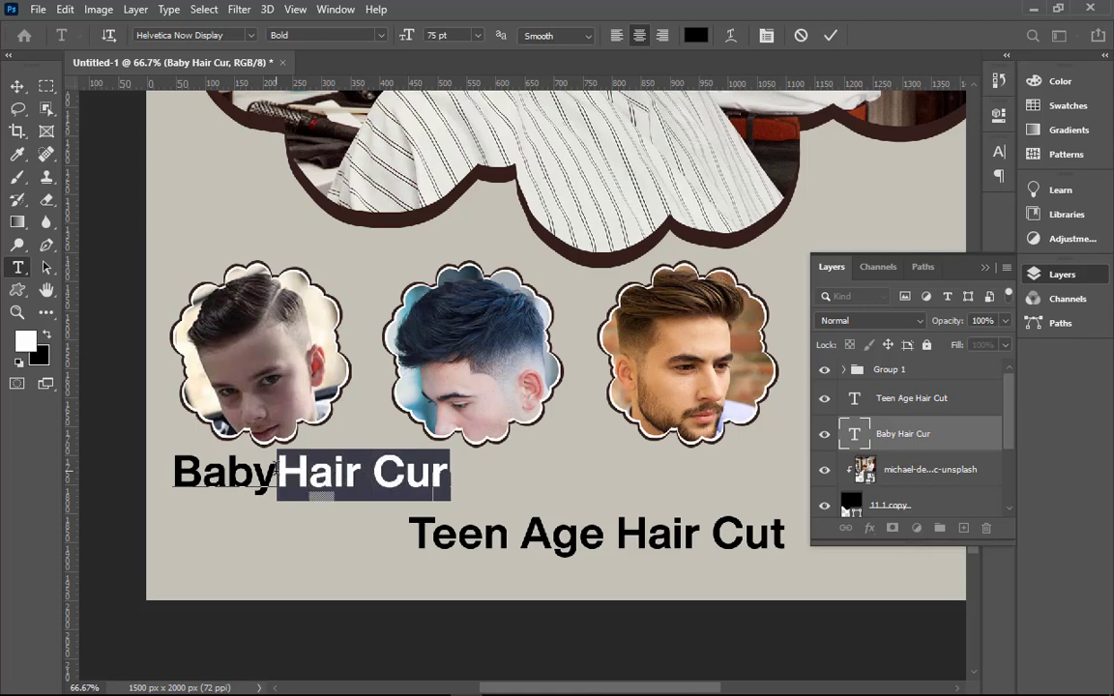
{"action": "key", "text": "Right"}
{"action": "key", "text": "BackSpace"}
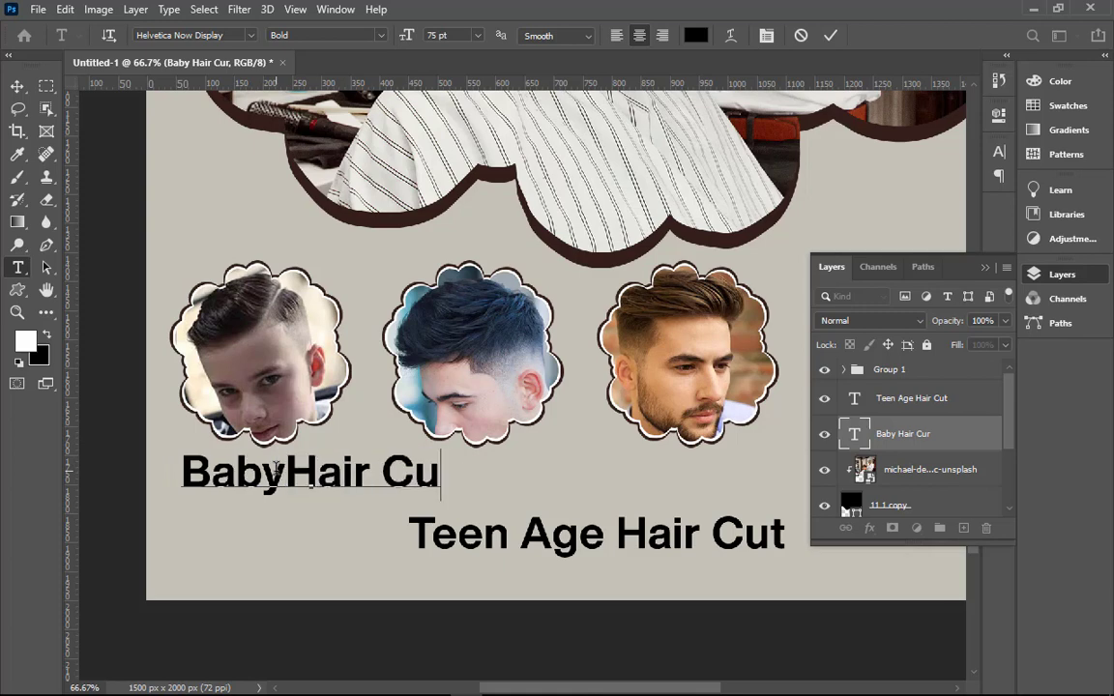
{"action": "type", "text": "t"}
{"action": "key", "text": "shift+Left"}
{"action": "key", "text": "shift+Left"}
{"action": "key", "text": "shift+Left"}
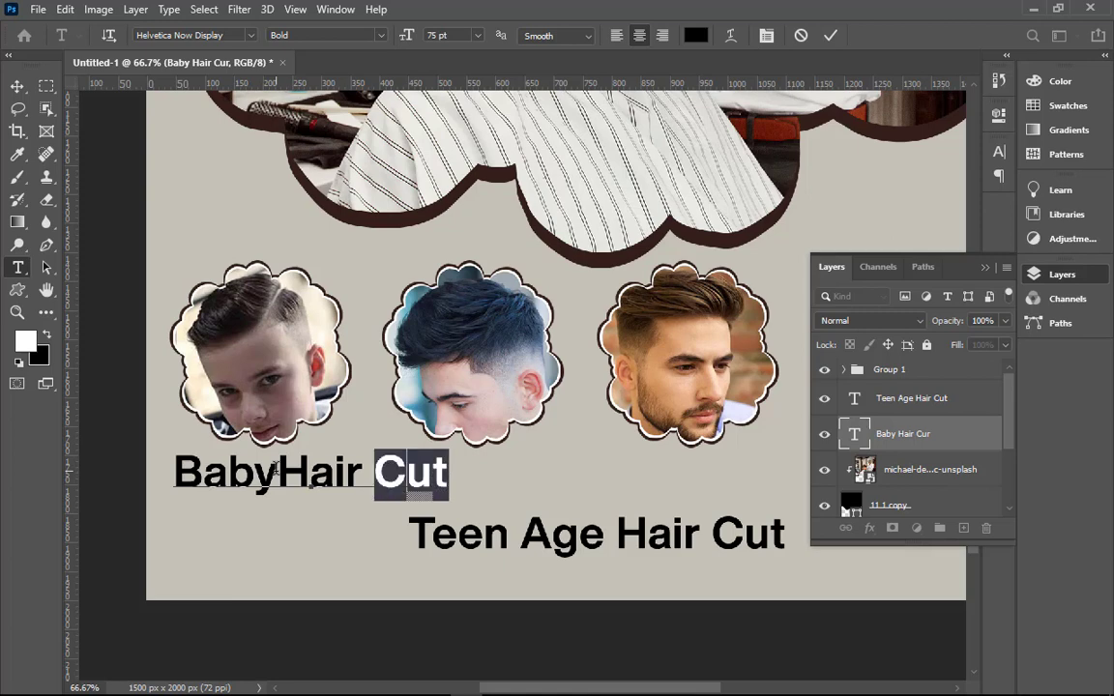
{"action": "key", "text": "shift+Left"}
{"action": "key", "text": "shift+Left"}
{"action": "key", "text": "shift+Left"}
{"action": "key", "text": "shift+Left"}
{"action": "key", "text": "shift+Left"}
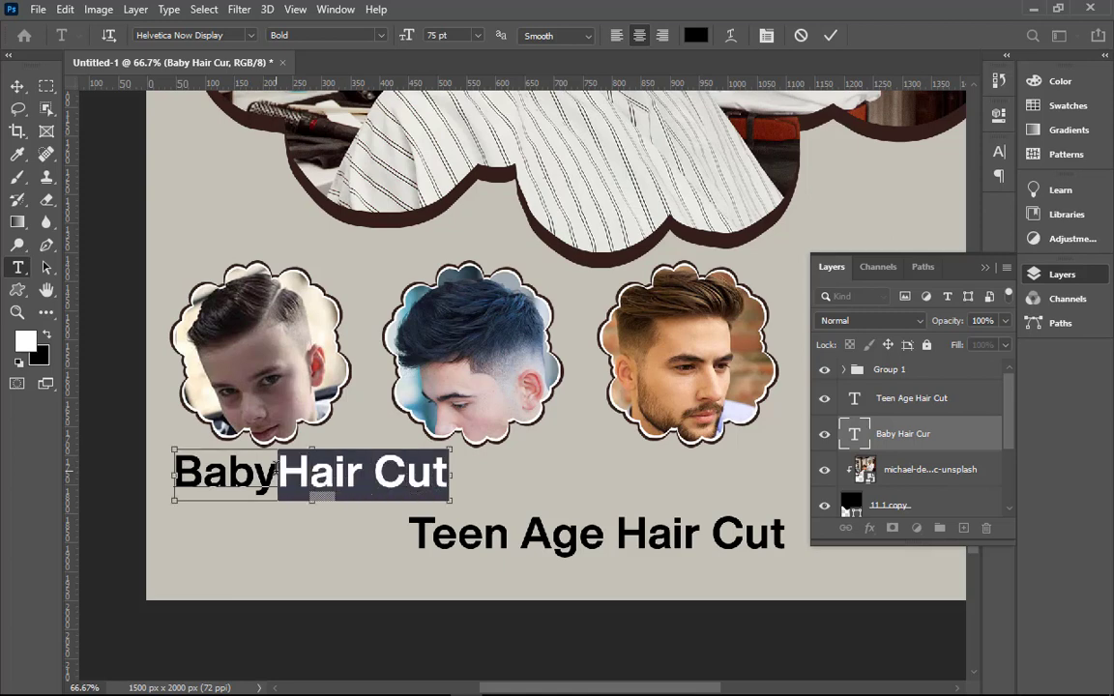
{"action": "key", "text": "BackSpace"}
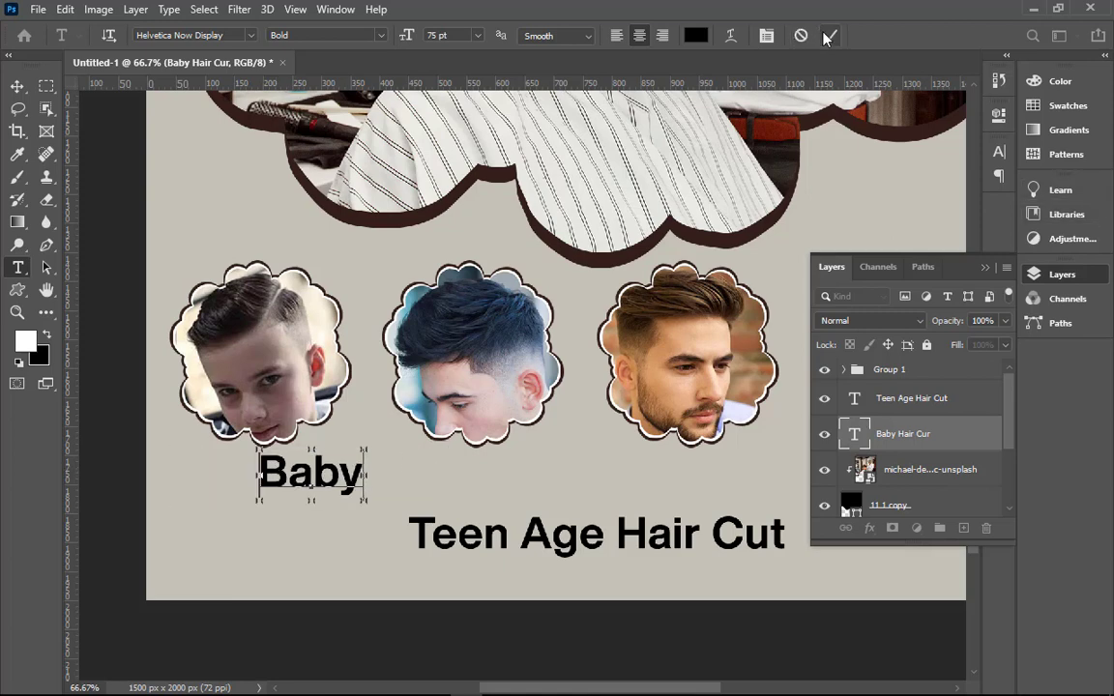
{"action": "left_click", "coordinate": [829, 35]}
- Duplicate 'Baby' onto a line below and retype the copy as 'Hair Cut'
{"action": "key", "text": "v"}
{"action": "left_click_drag", "start_coordinate": [325, 478], "coordinate": [325, 519]}
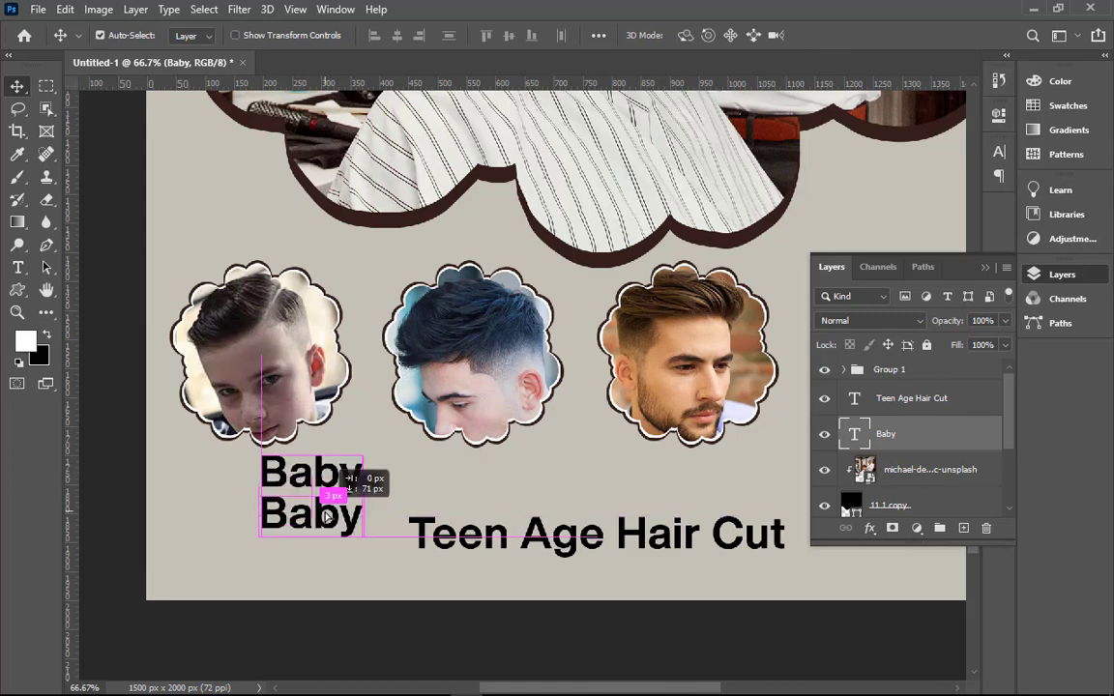
{"action": "double_click", "coordinate": [326, 513]}
{"action": "type", "text": "Hair Cut"}
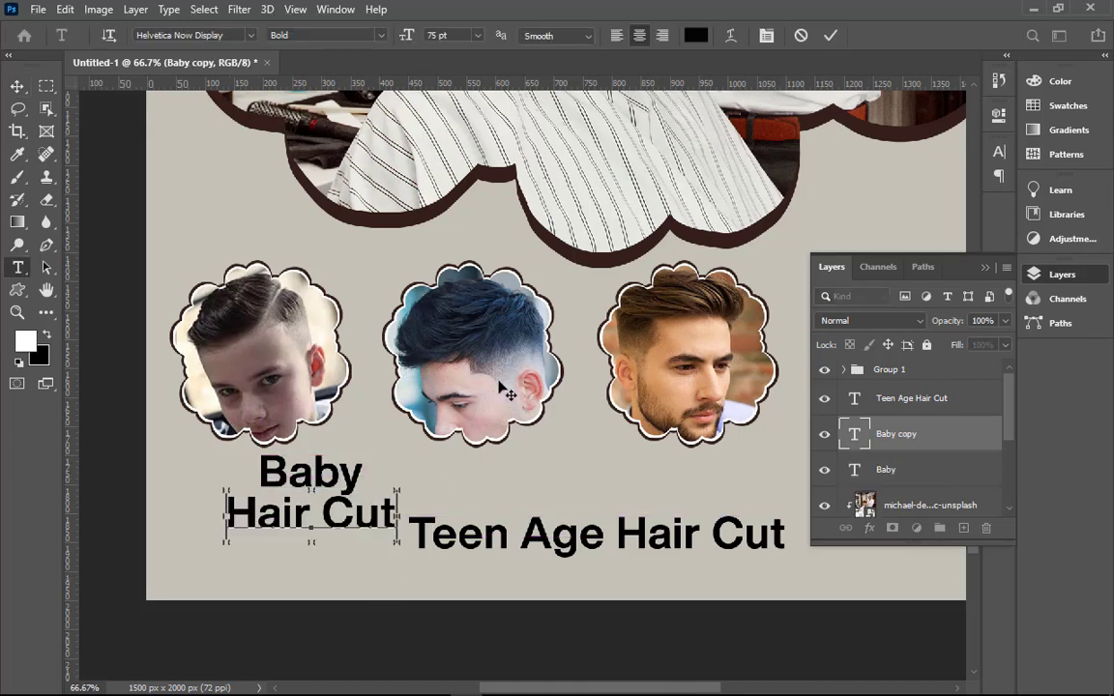
{"action": "left_click", "coordinate": [827, 36]}
{"action": "key", "text": "v"}
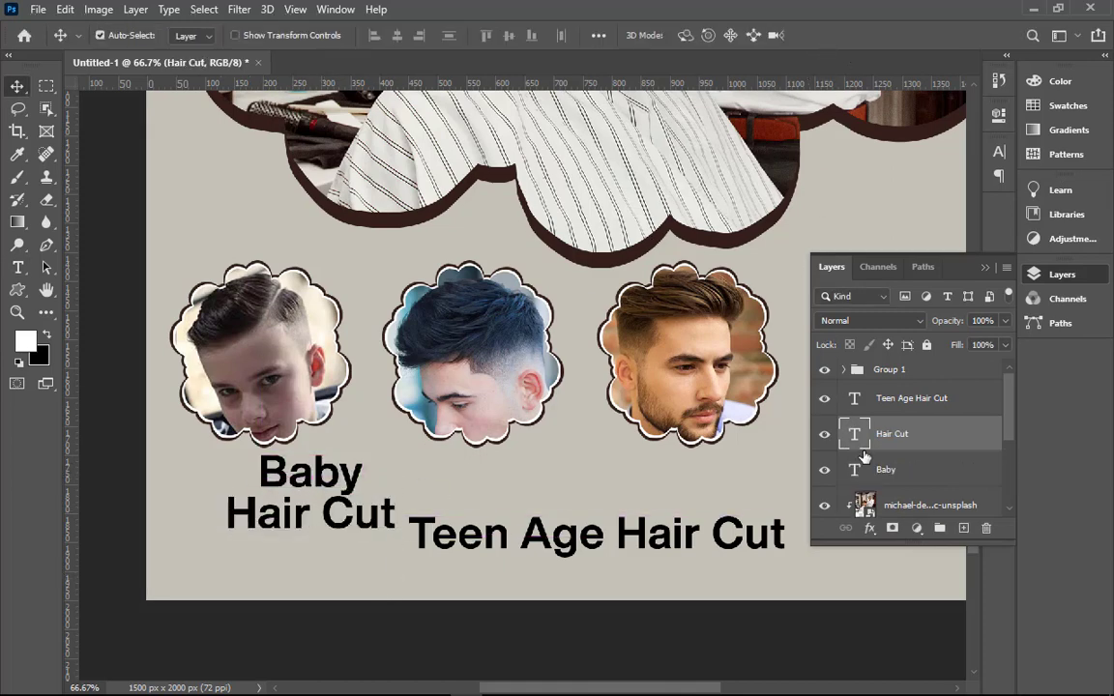
- Scale both caption lines to about 63% and centre them under the first portrait
{"action": "left_click", "coordinate": [888, 474], "text": "ctrl"}
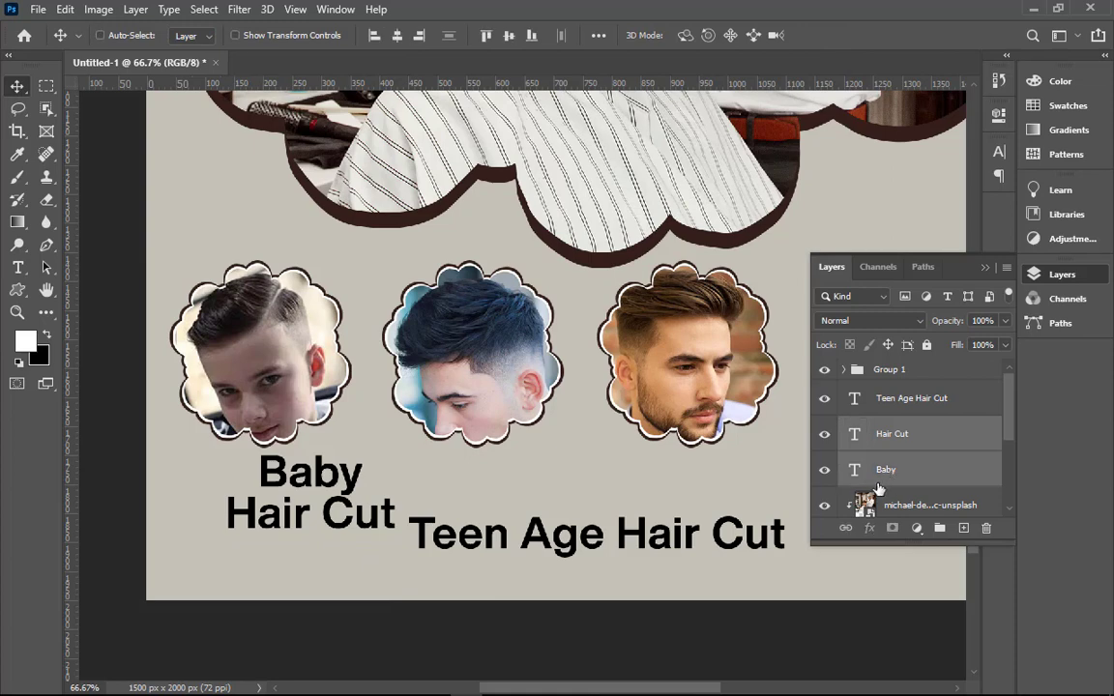
{"action": "key", "text": "ctrl+t"}
{"action": "left_click_drag", "start_coordinate": [392, 452], "coordinate": [363, 471]}
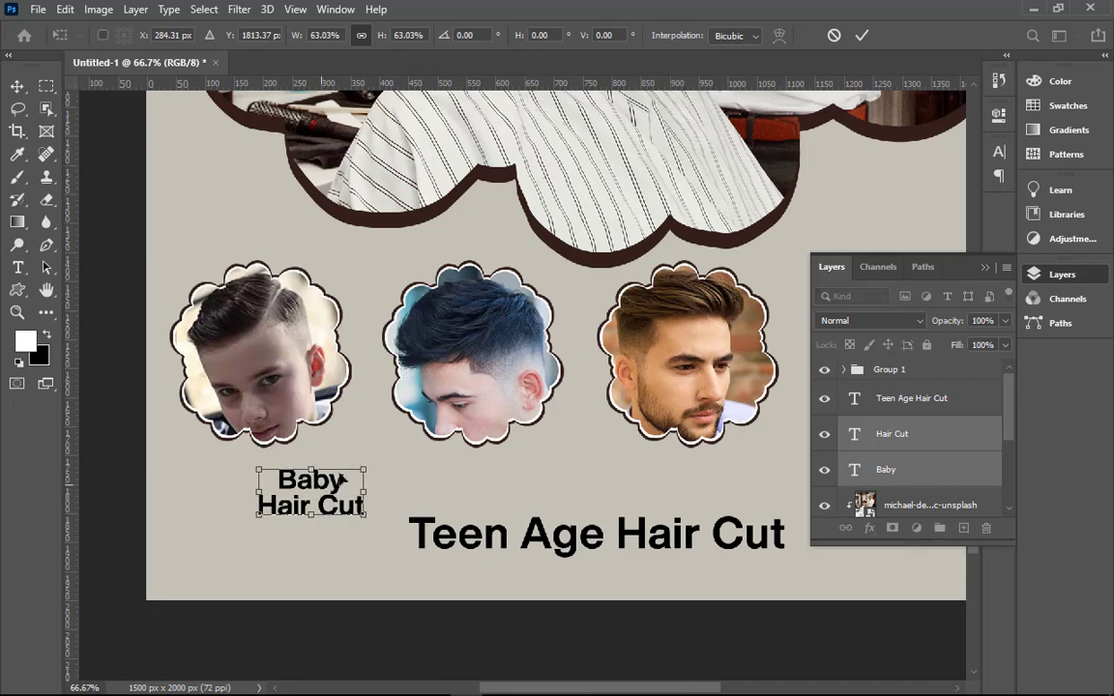
{"action": "left_click", "coordinate": [861, 35]}
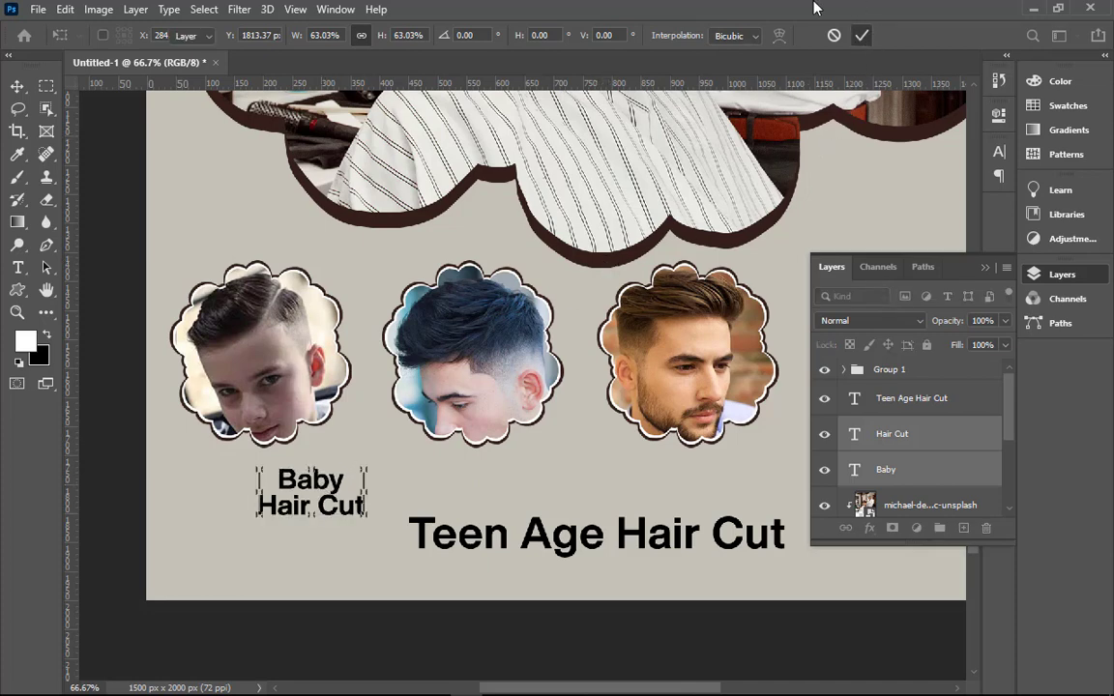
{"action": "left_click_drag", "start_coordinate": [327, 492], "coordinate": [258, 474]}
- Cut 'Hair Cut' from the second caption so it reads 'Teen Age'
{"action": "double_click", "coordinate": [549, 541]}
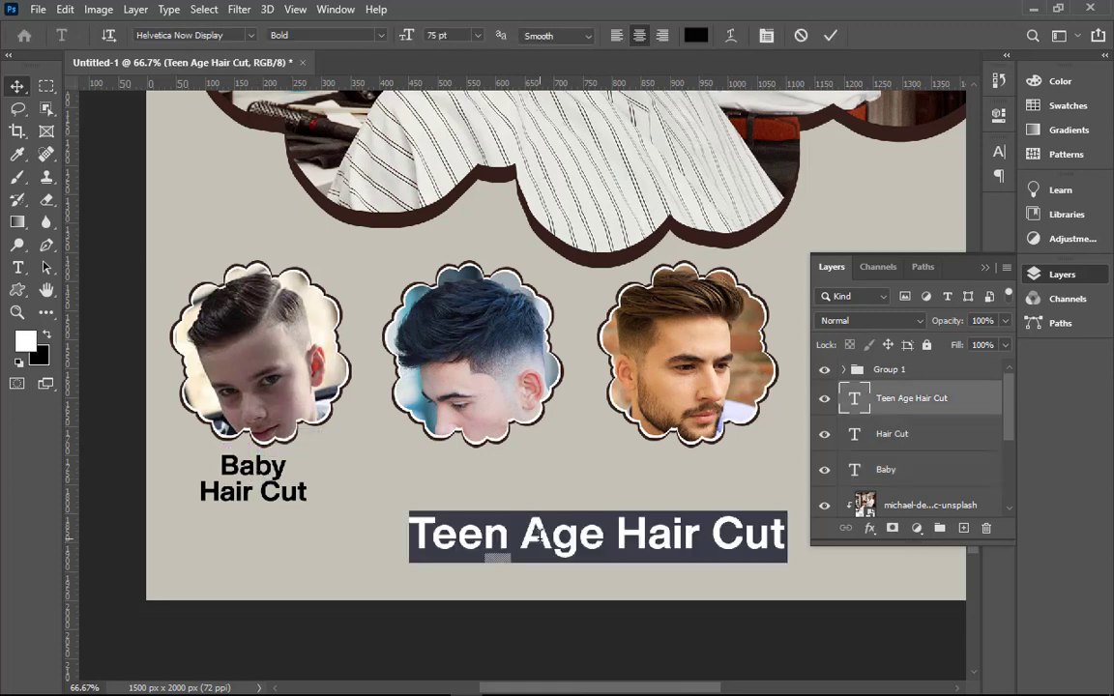
{"action": "left_click", "coordinate": [552, 537]}
{"action": "left_click_drag", "start_coordinate": [614, 534], "coordinate": [709, 532]}
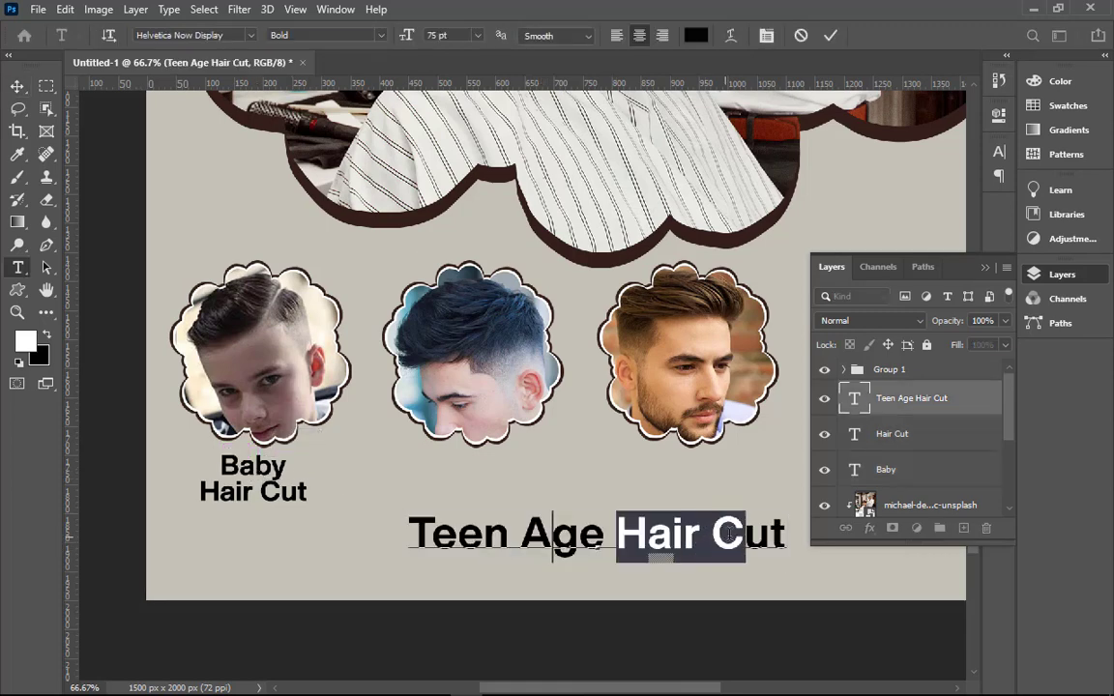
{"action": "left_click", "coordinate": [606, 539]}
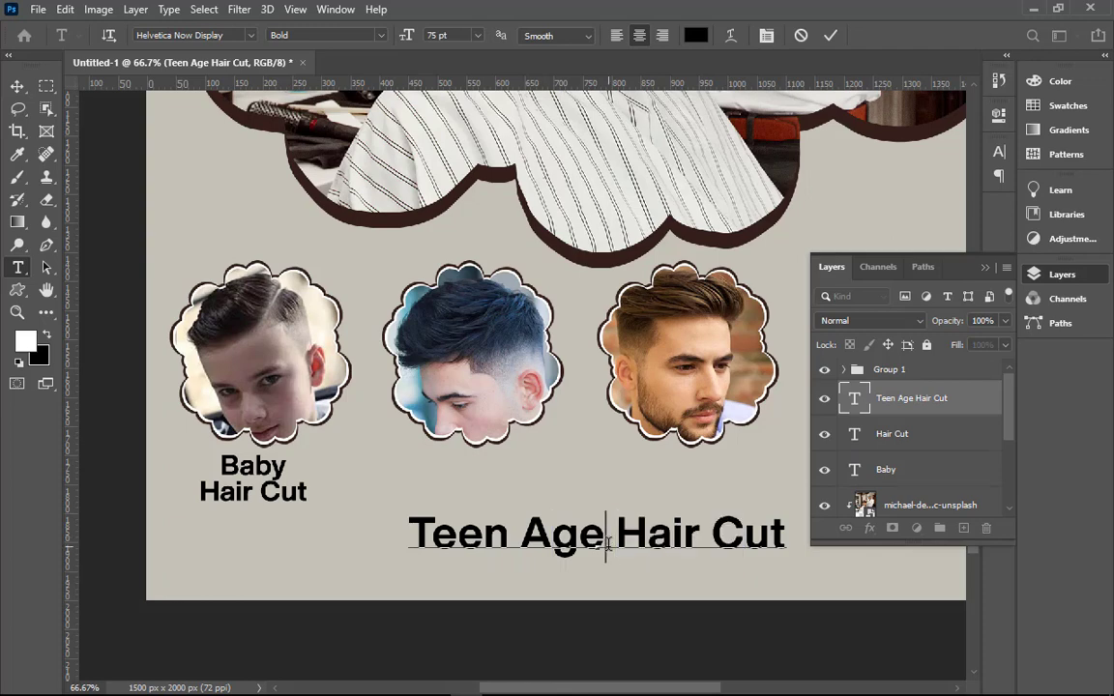
{"action": "key", "text": "BackSpace"}
{"action": "key", "text": "shift+Right"}
{"action": "key", "text": "shift+Right"}
{"action": "key", "text": "shift+Right"}
{"action": "key", "text": "shift+Right"}
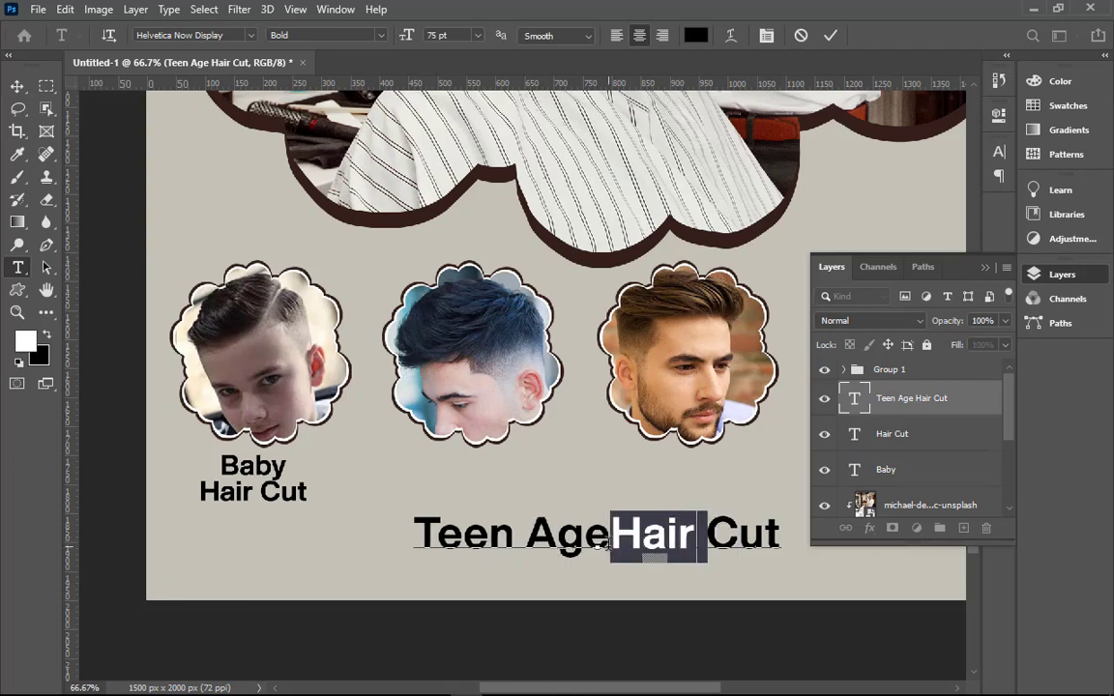
{"action": "key", "text": "shift+Right"}
{"action": "key", "text": "shift+Right"}
{"action": "key", "text": "shift+Right"}
{"action": "key", "text": "shift+Right"}
{"action": "key", "text": "ctrl"}
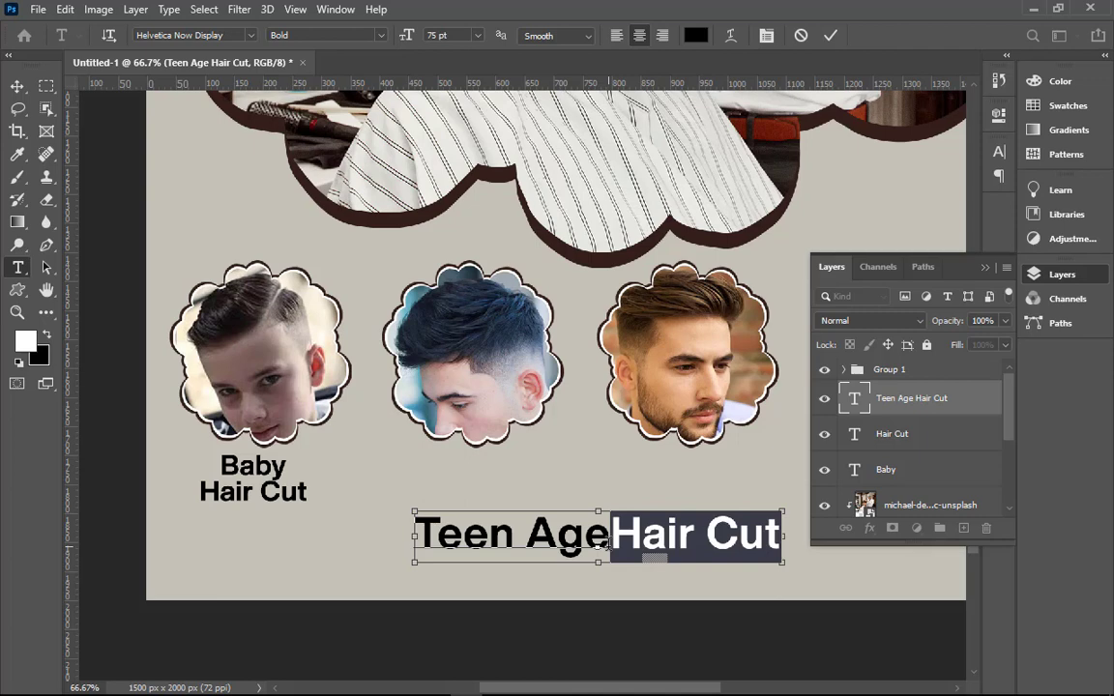
{"action": "key", "text": "ctrl+x"}
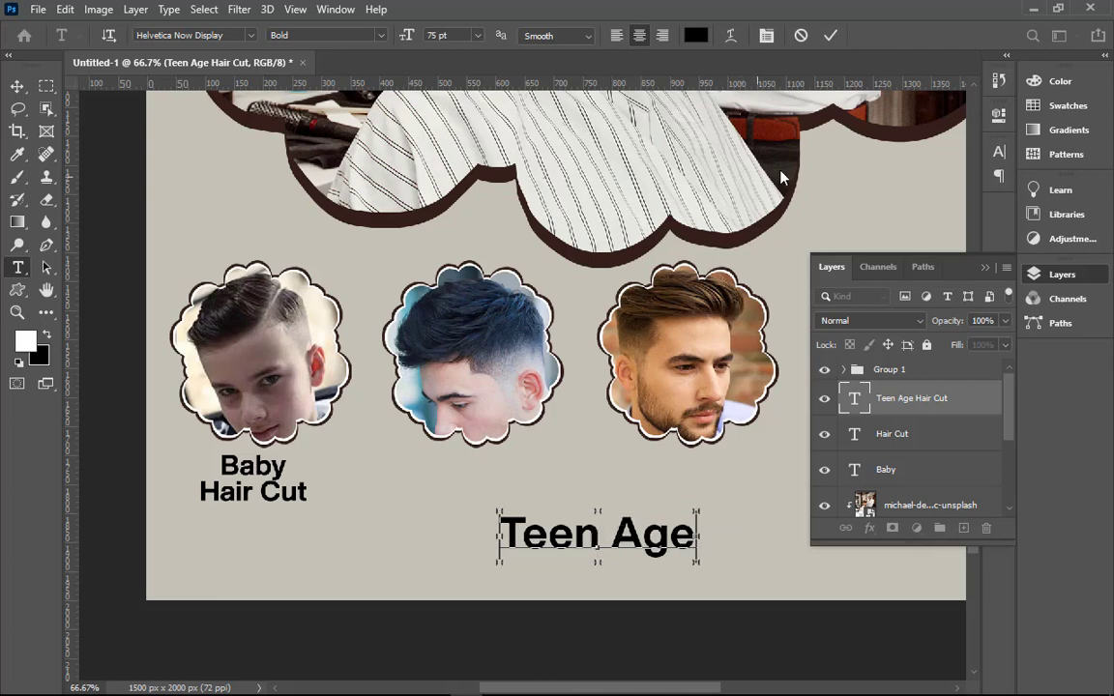
{"action": "left_click", "coordinate": [830, 35]}
{"action": "key", "text": "v"}
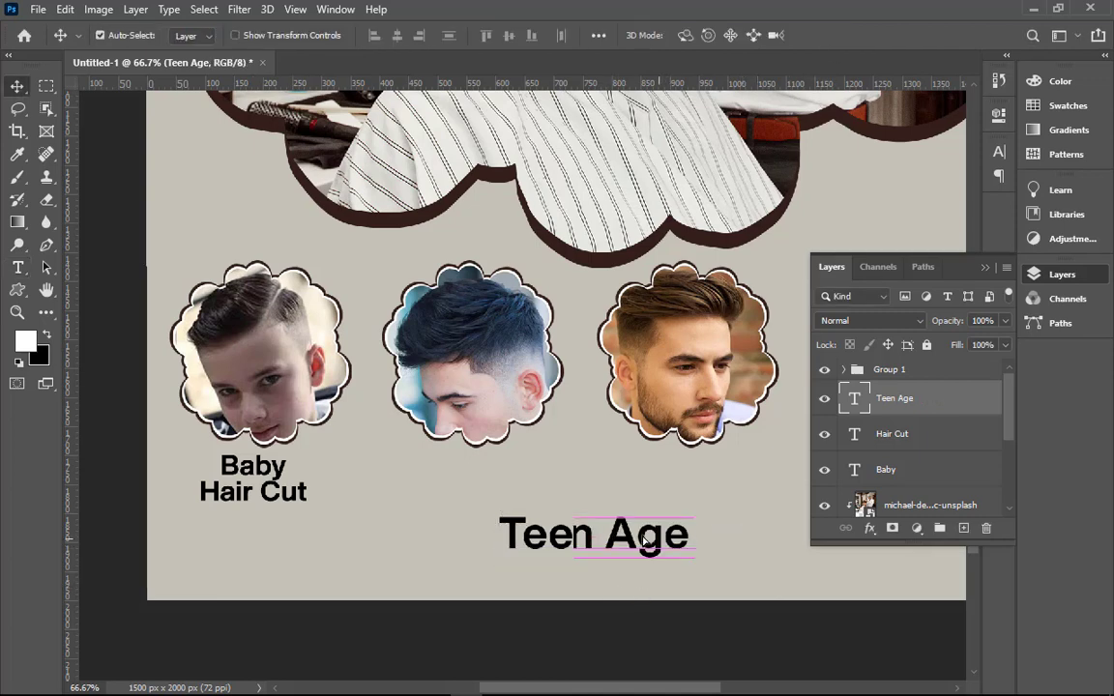
- Copy the 'Teen Age' line below itself and retype the copy as 'Hair Cut'
{"action": "mouse_move", "coordinate": [644, 539]}
{"action": "left_mouse_down"}
{"action": "mouse_move", "coordinate": [555, 503]}
{"action": "mouse_move", "coordinate": [554, 554]}
{"action": "left_mouse_up"}
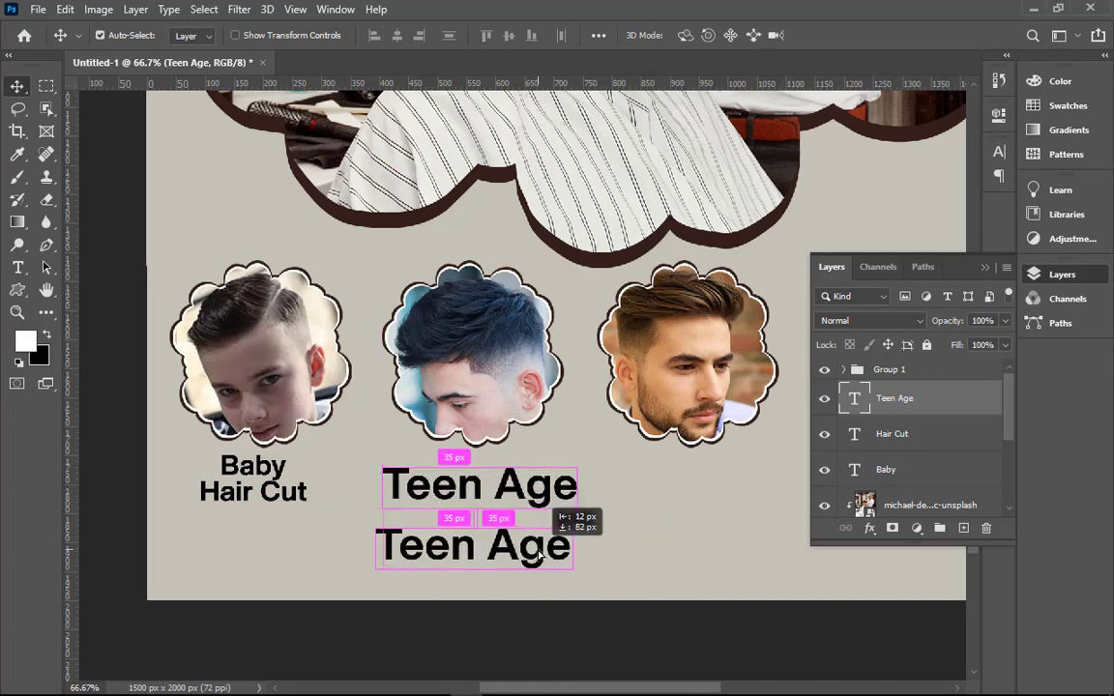
{"action": "double_click", "coordinate": [541, 532]}
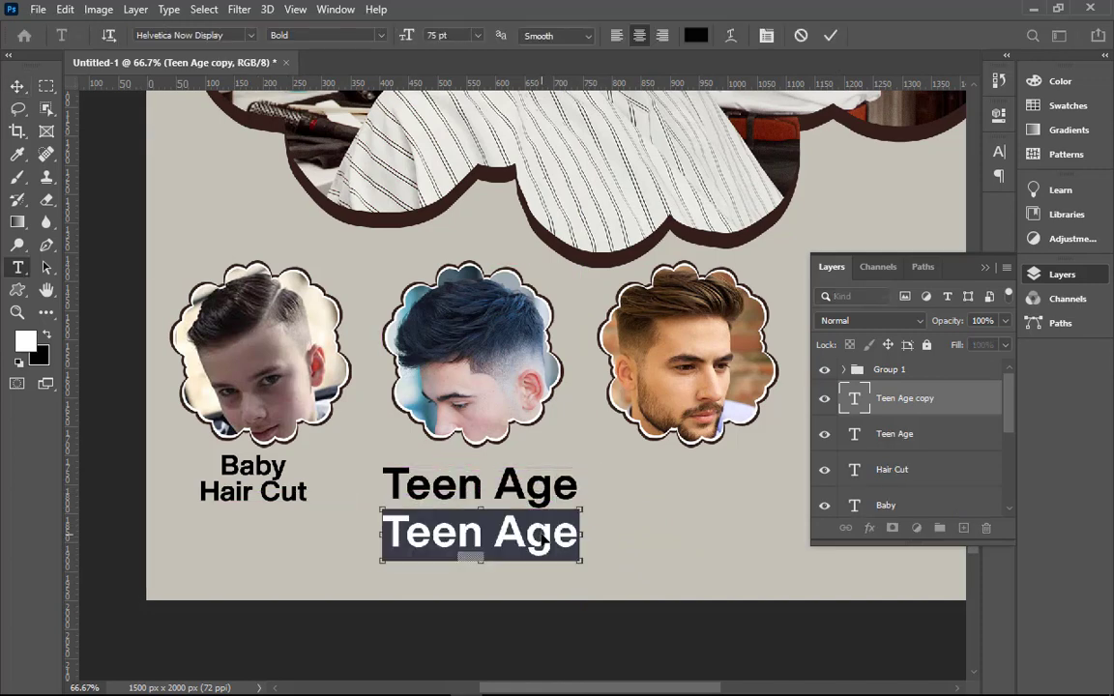
{"action": "type", "text": "Hair Cut"}
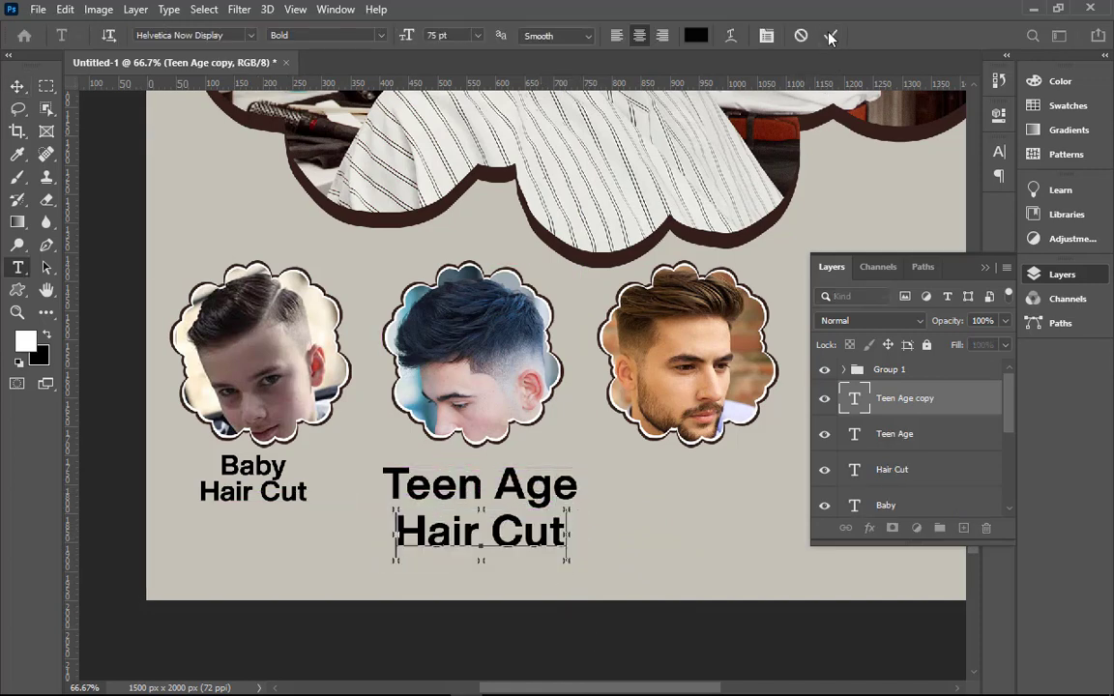
{"action": "left_click", "coordinate": [829, 36]}
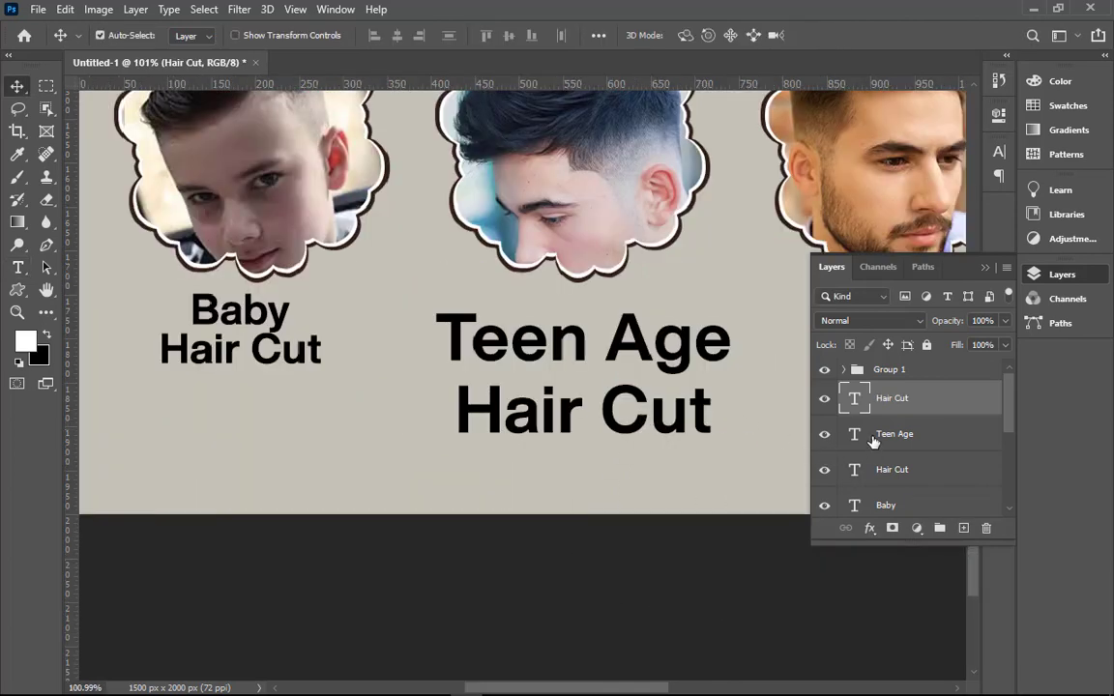
- Scale both lines to about 66.91% and raise them level with the Baby caption
{"action": "left_click", "coordinate": [873, 437]}
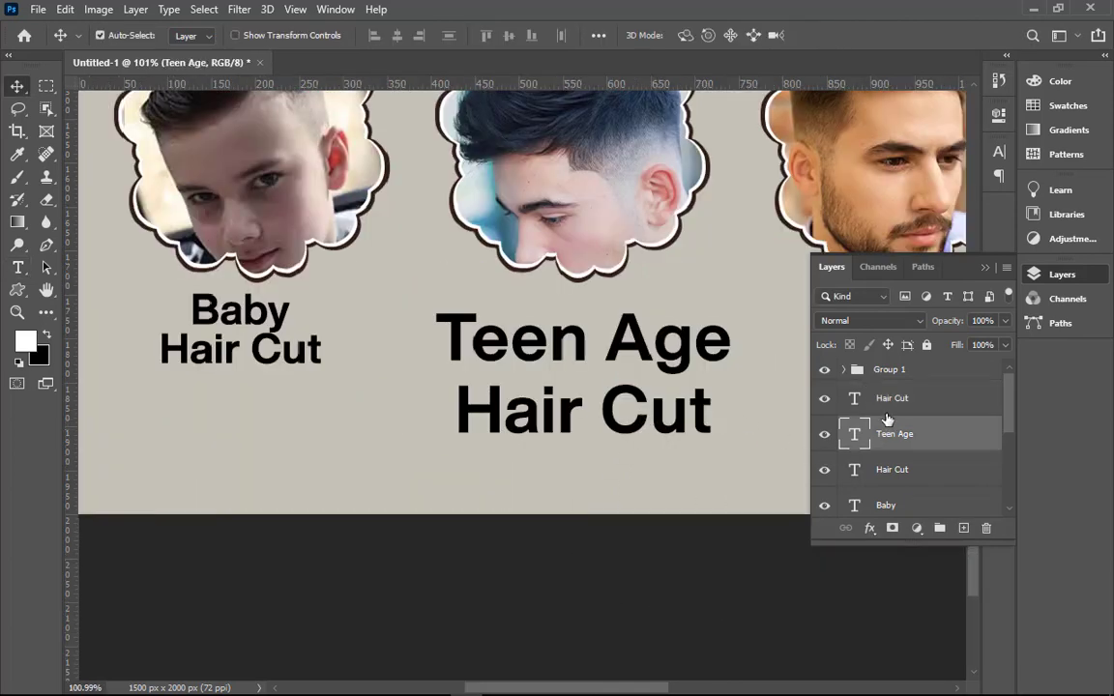
{"action": "left_click", "coordinate": [887, 414], "text": "shift"}
{"action": "key", "text": "ctrl+t"}
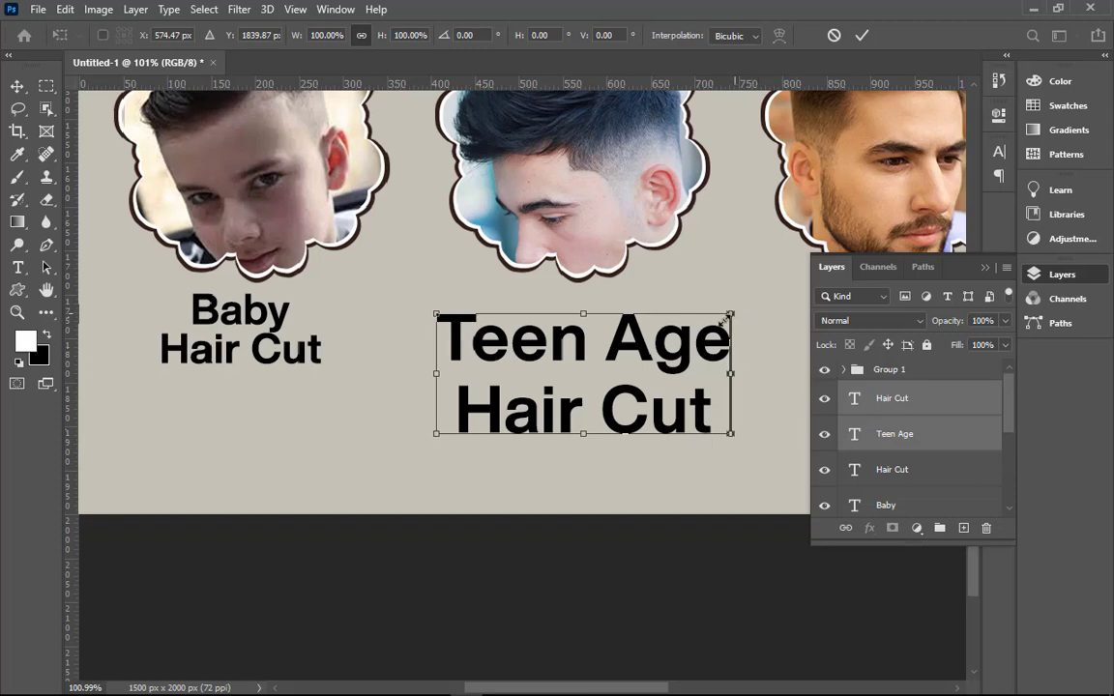
{"action": "left_click_drag", "start_coordinate": [731, 314], "coordinate": [690, 346]}
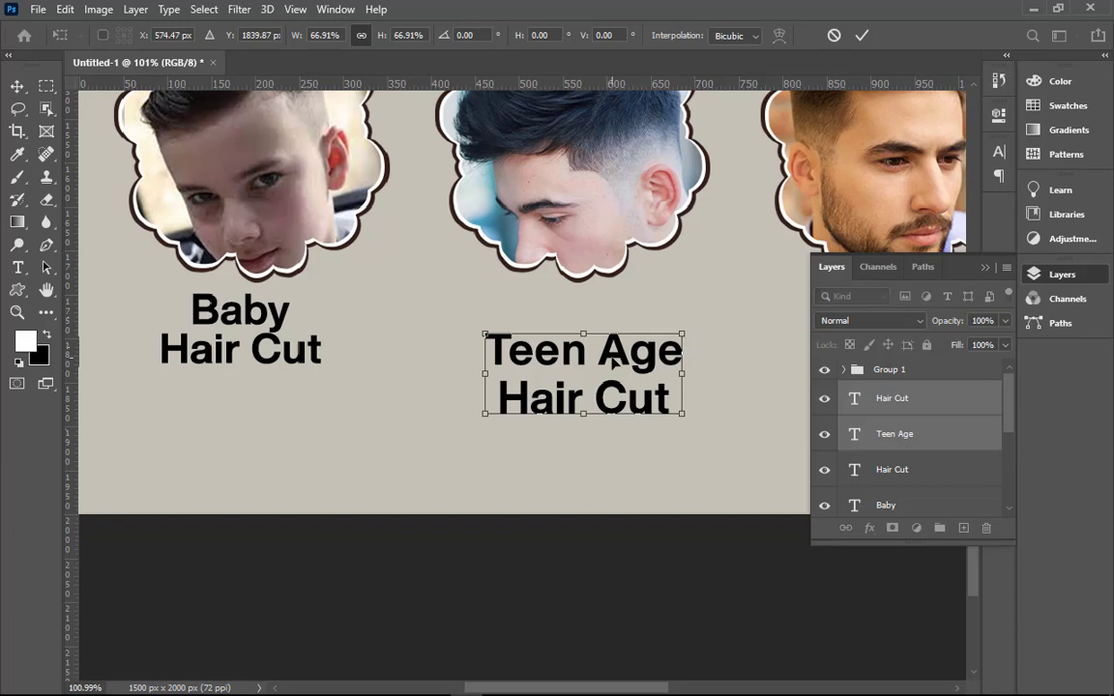
{"action": "left_click_drag", "start_coordinate": [611, 358], "coordinate": [604, 318]}
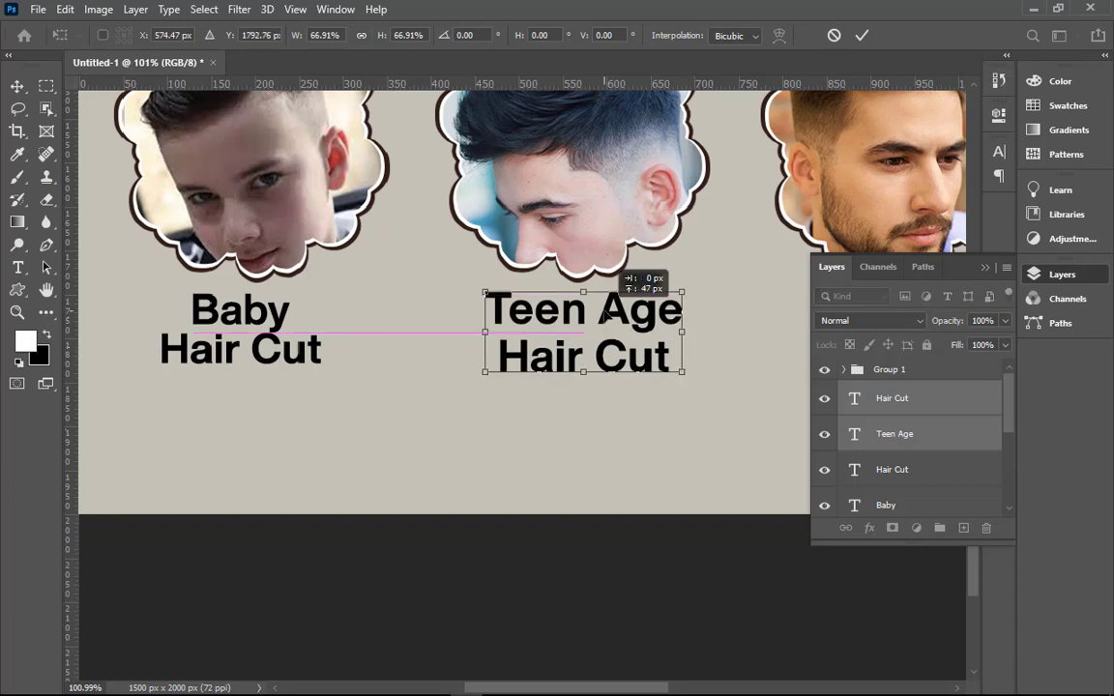
{"action": "left_click", "coordinate": [861, 34]}
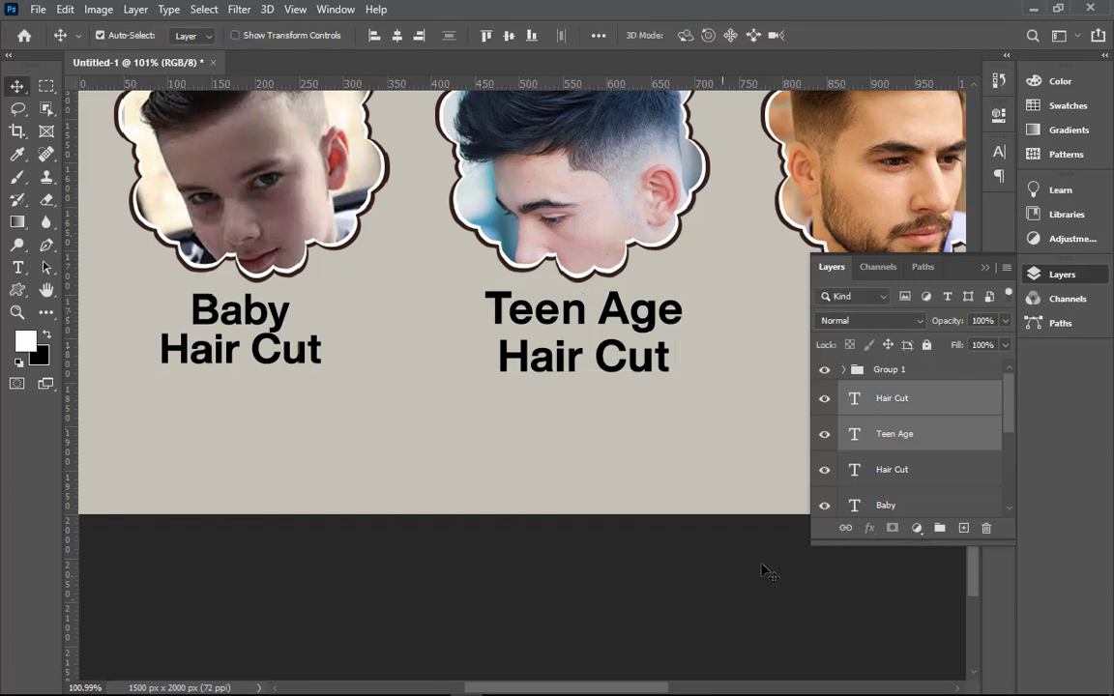
- Duplicate the Teen Age / Hair Cut caption under the third portrait and check 'Men' in the notes
{"action": "key", "text": "ctrl+minus"}
{"action": "key", "text": "ctrl+minus"}
{"action": "key", "text": "ctrl+minus"}
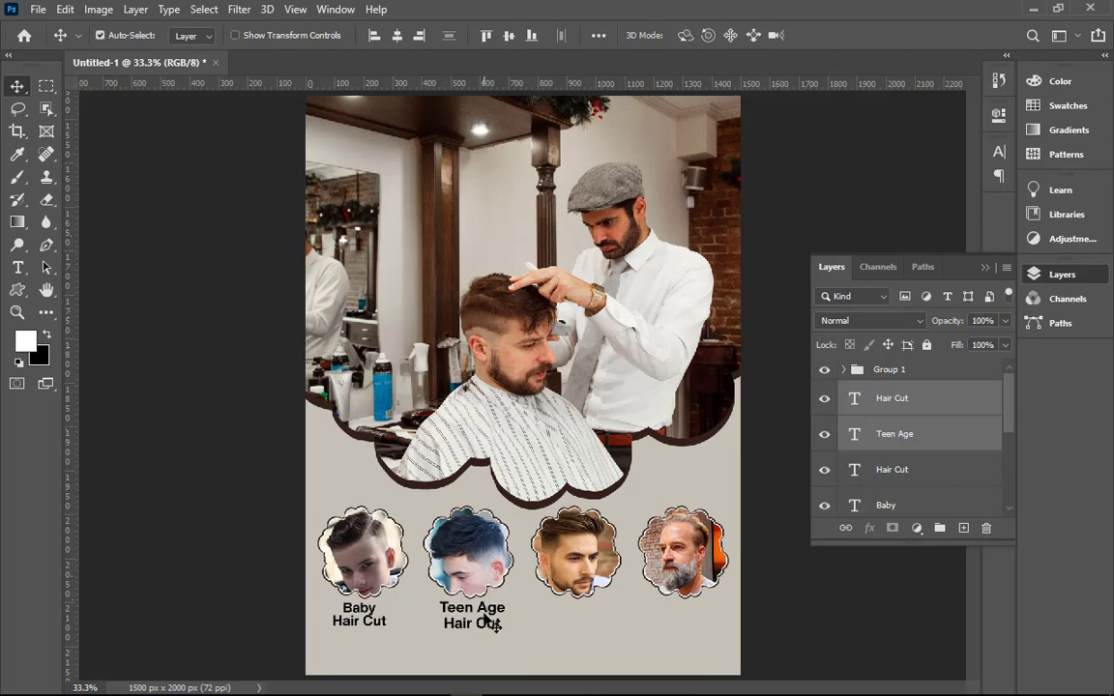
{"action": "left_click_drag", "start_coordinate": [488, 619], "coordinate": [593, 619], "text": "alt"}
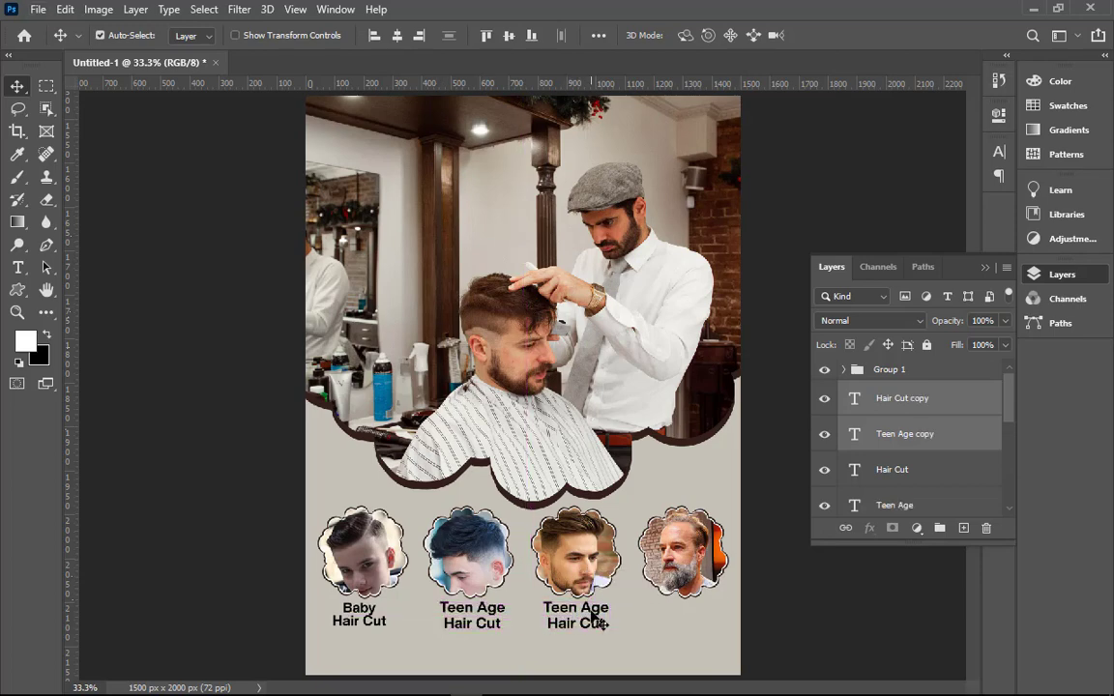
{"action": "left_click_drag", "start_coordinate": [522, 578], "coordinate": [657, 643]}
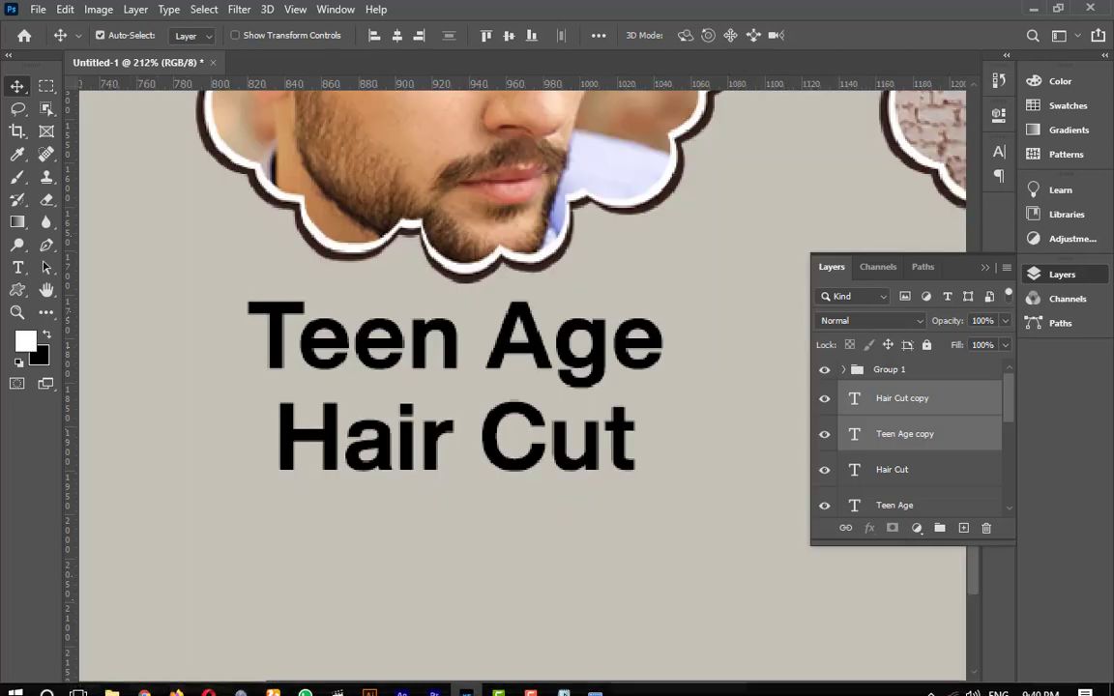
{"action": "left_click", "coordinate": [564, 683]}
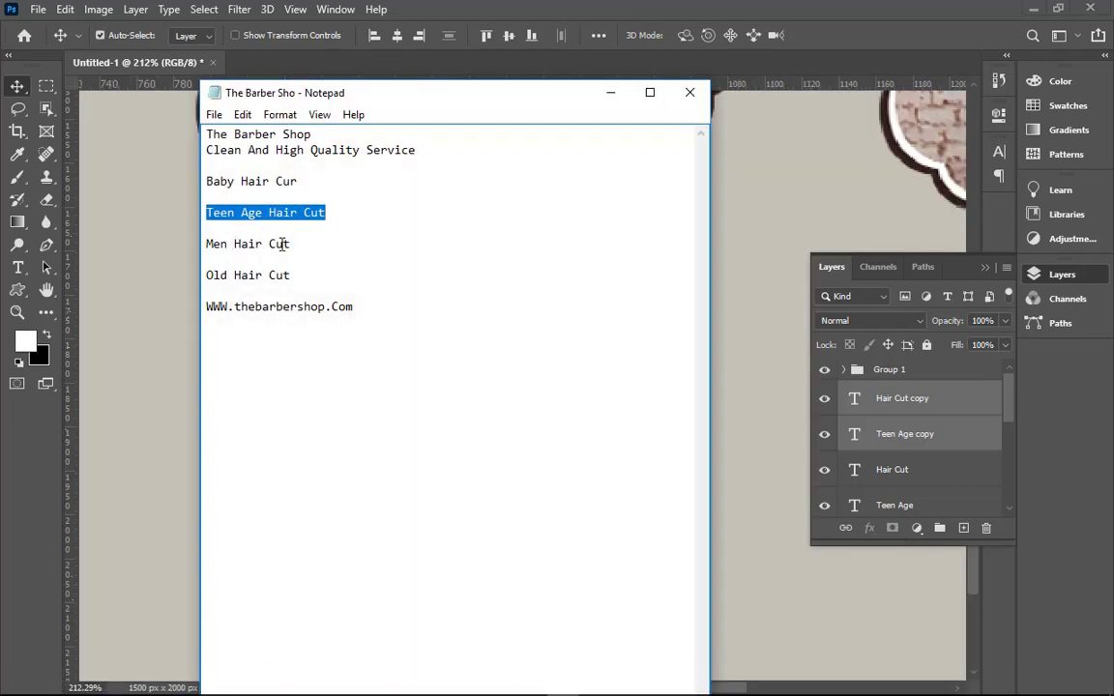
{"action": "left_click_drag", "start_coordinate": [228, 244], "coordinate": [171, 253]}
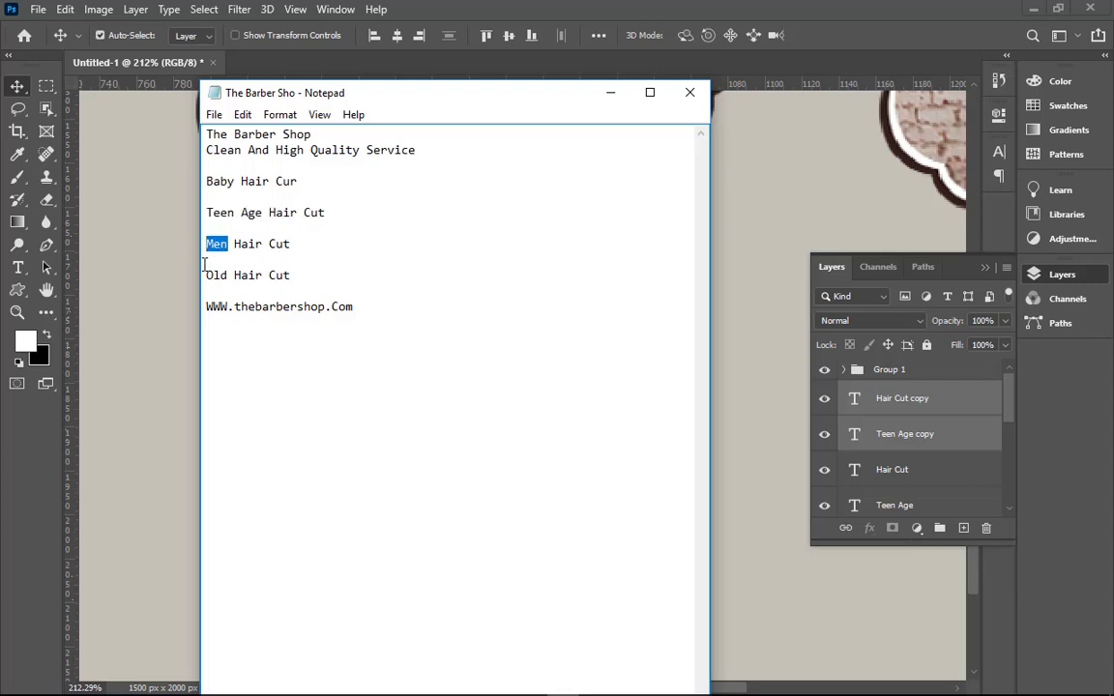
{"action": "left_click", "coordinate": [609, 93]}
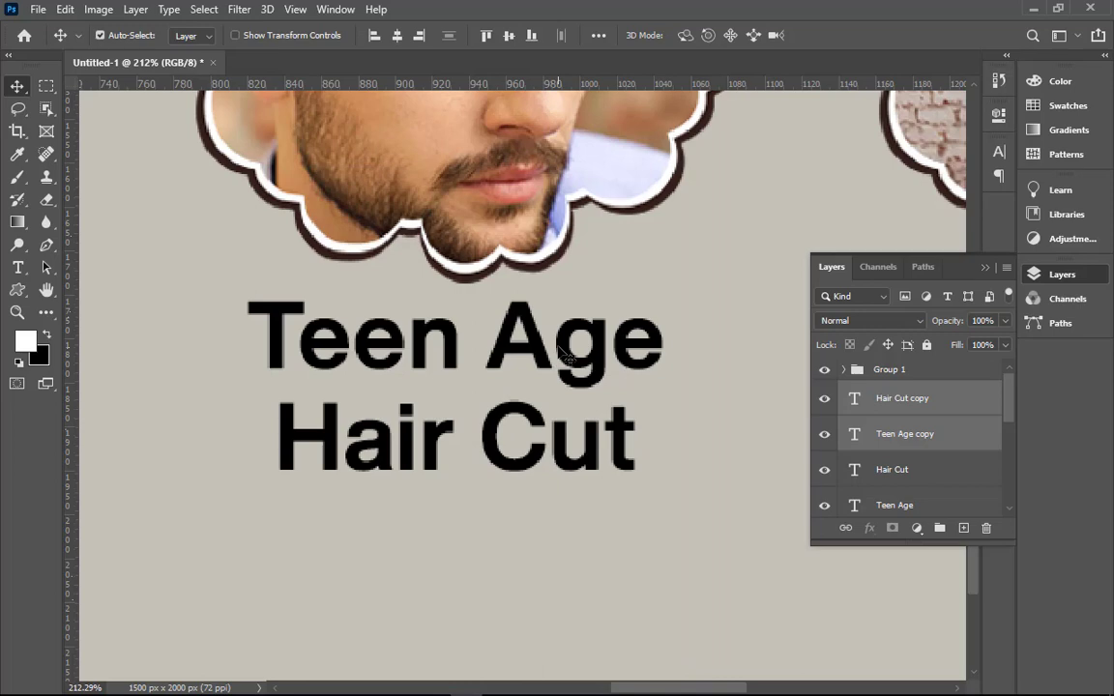
- Retype the third caption's first line from 'Teen Age' to 'Men'
{"action": "double_click", "coordinate": [854, 401]}
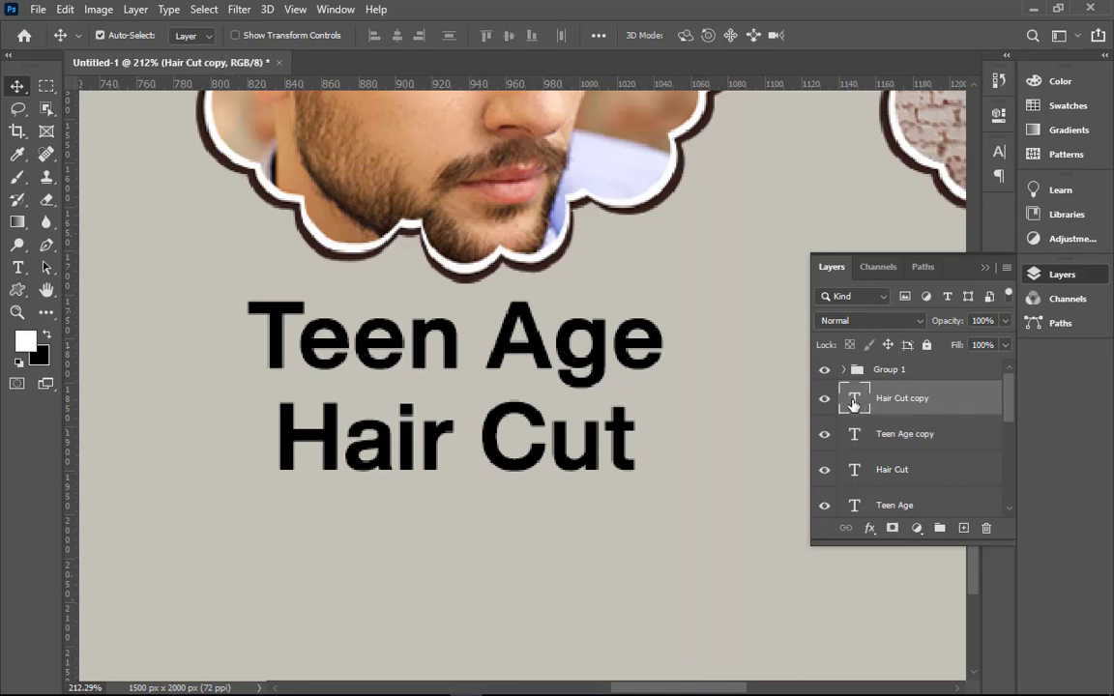
{"action": "double_click", "coordinate": [854, 435]}
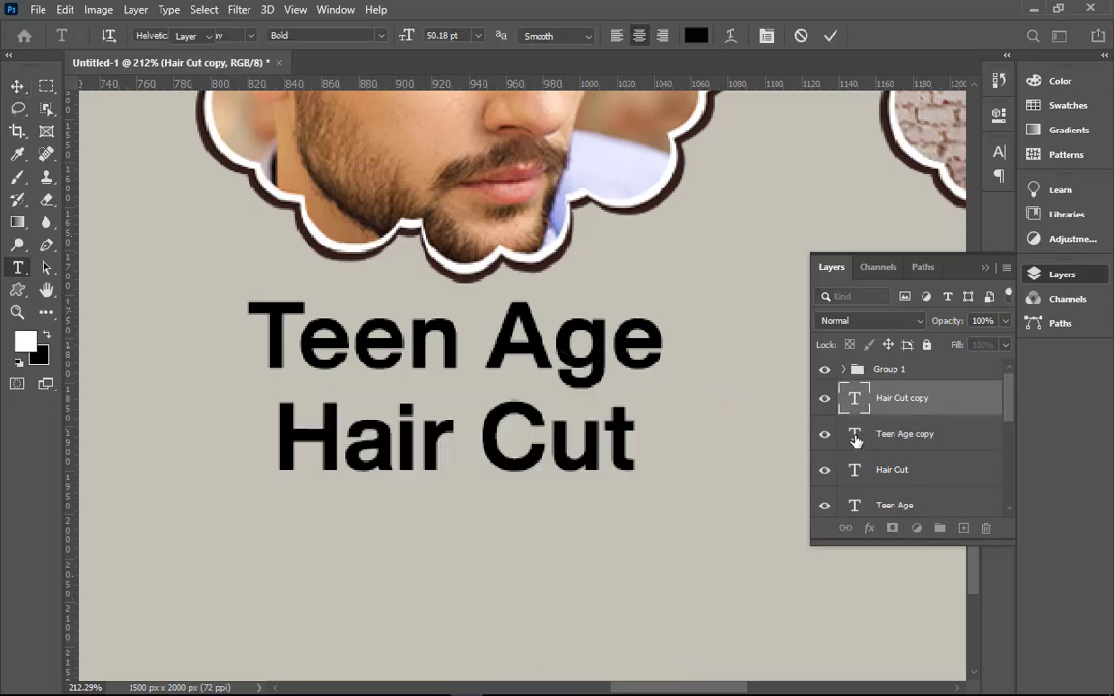
{"action": "type", "text": "Men"}
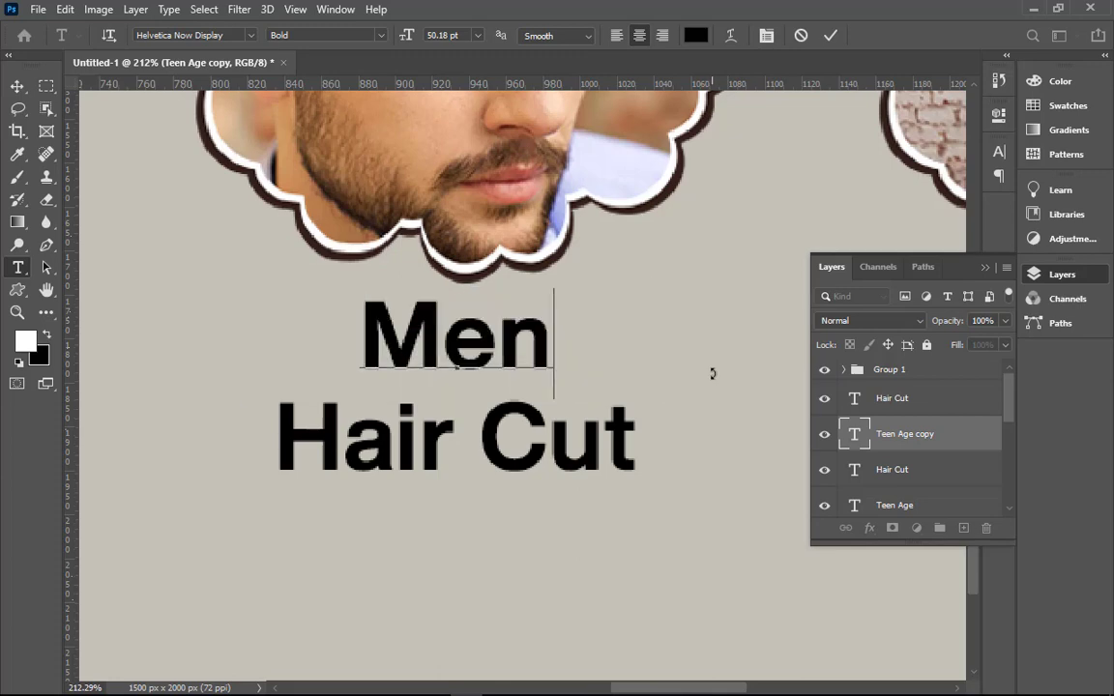
{"action": "left_click", "coordinate": [829, 35]}
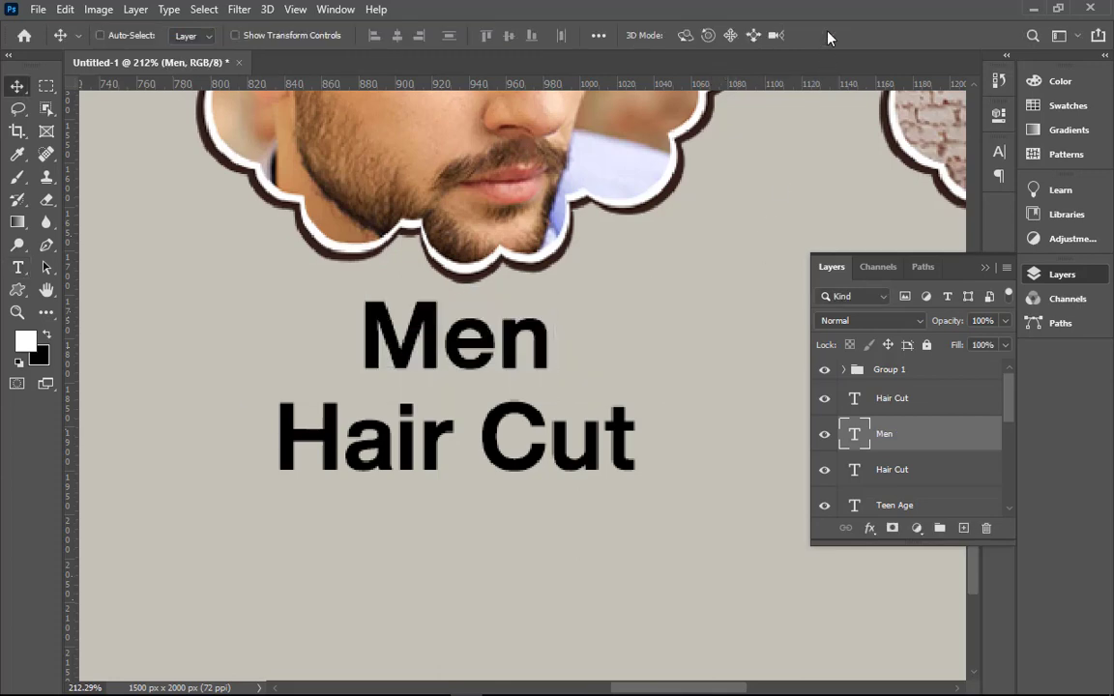
- Duplicate both Men / Hair Cut lines under the fourth portrait
{"action": "key", "text": "ctrl+0"}
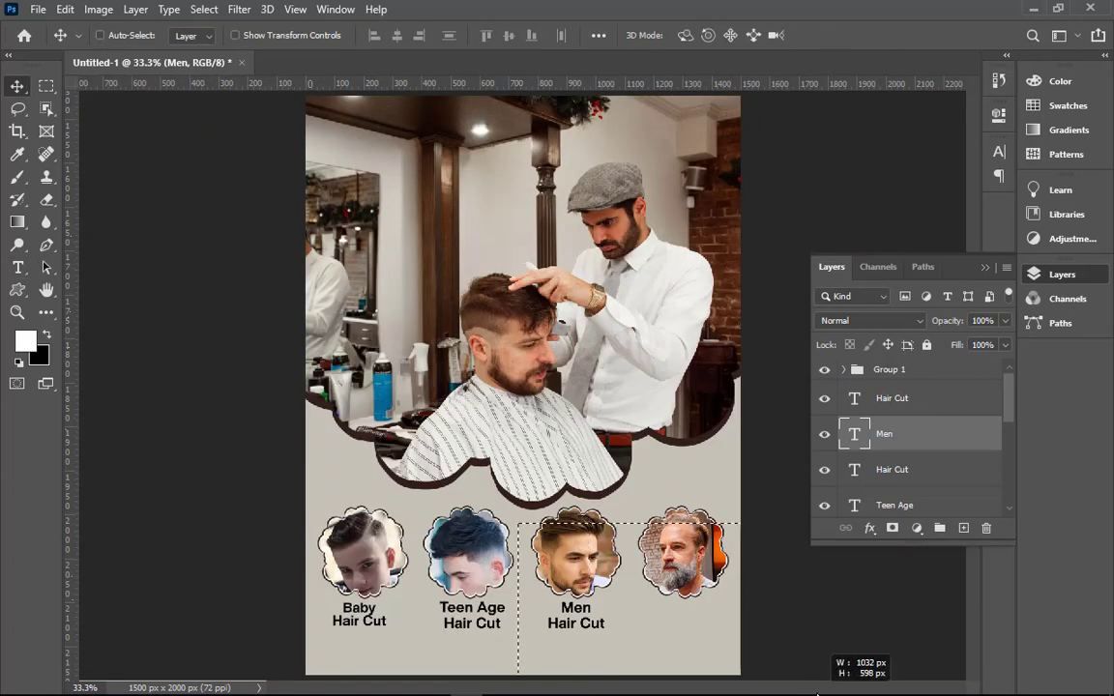
{"action": "scroll", "coordinate": [665, 667], "scroll_direction": "up", "scroll_amount": 5}
{"action": "left_click", "coordinate": [883, 472]}
{"action": "left_click", "coordinate": [888, 433]}
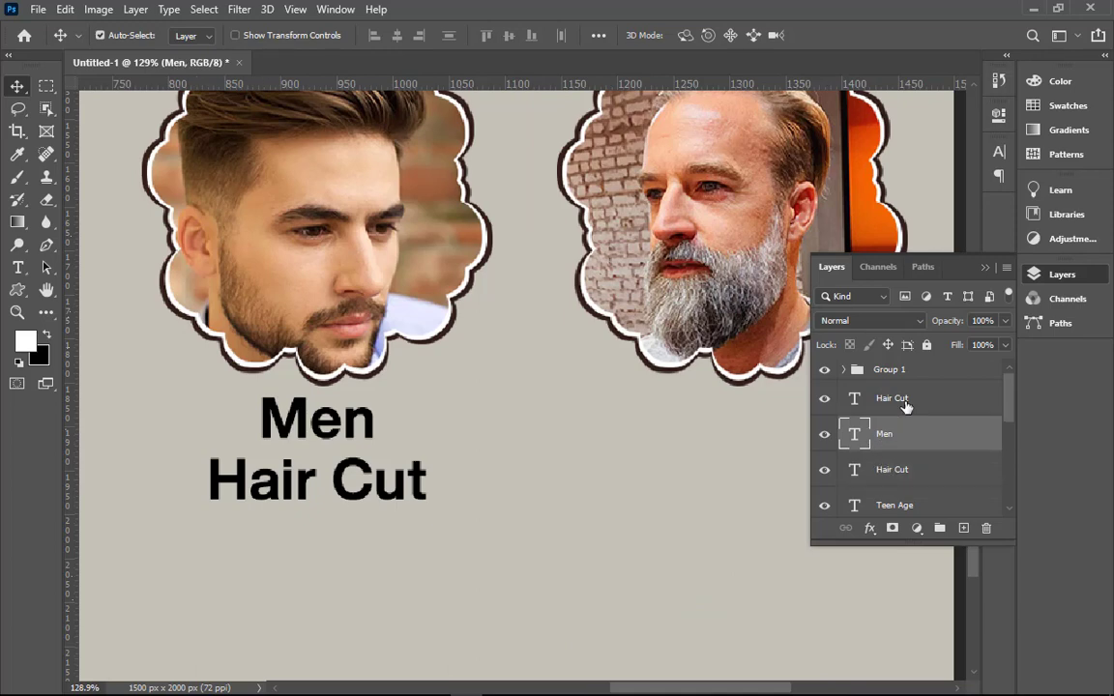
{"action": "left_click", "coordinate": [899, 398], "text": "shift"}
{"action": "left_click_drag", "start_coordinate": [419, 493], "coordinate": [740, 490]}
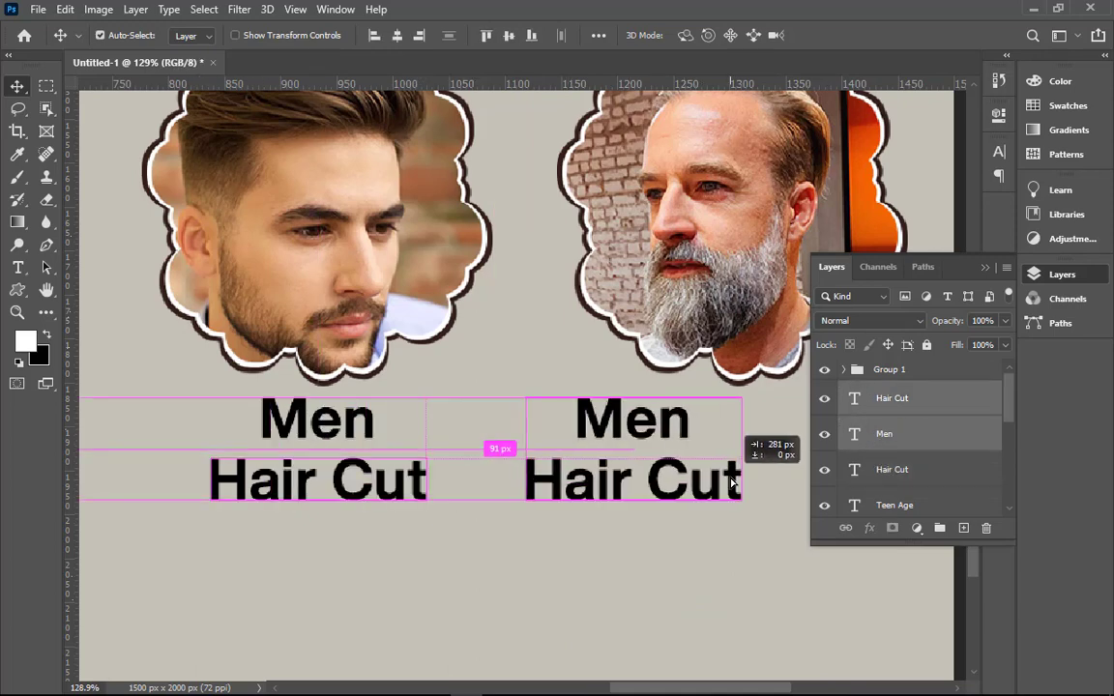
{"action": "scroll", "coordinate": [741, 489], "scroll_direction": "down", "scroll_amount": 1}
{"action": "scroll", "coordinate": [735, 488], "scroll_direction": "down", "scroll_amount": 2}
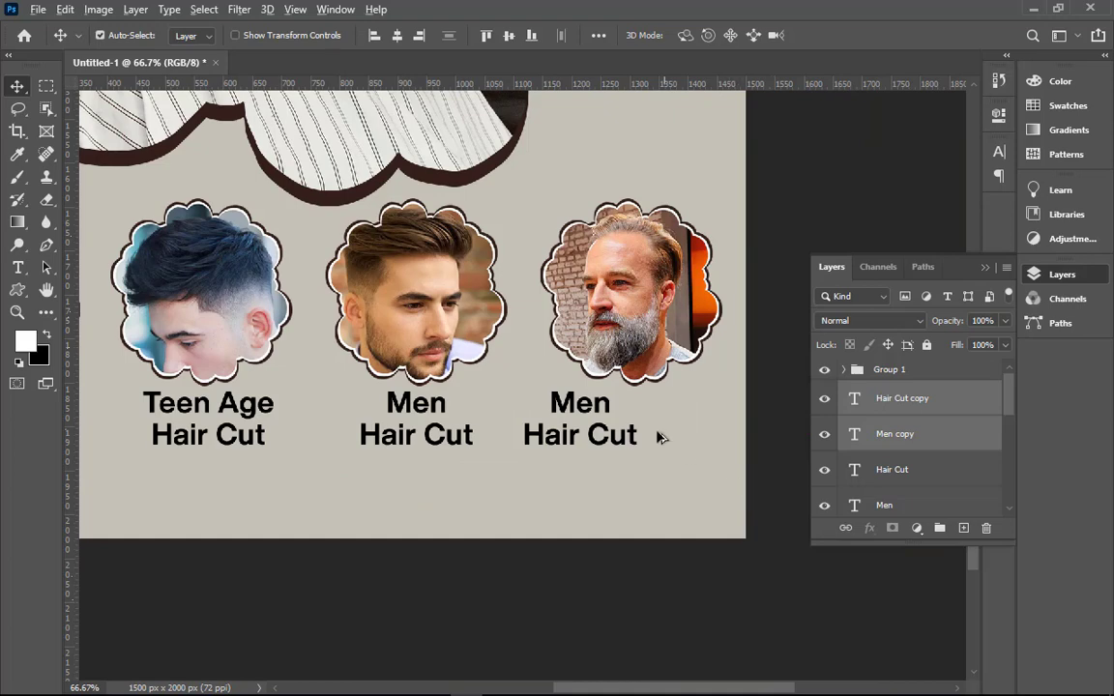
- Position a copy of the Men Hair Cut caption under the fourth portrait
{"action": "mouse_move", "coordinate": [633, 440]}
{"action": "left_mouse_down"}
{"action": "mouse_move", "coordinate": [693, 444]}
{"action": "mouse_move", "coordinate": [696, 454]}
{"action": "left_mouse_up"}
{"action": "key", "text": "ctrl+z"}
{"action": "left_click_drag", "start_coordinate": [502, 345], "coordinate": [734, 486]}
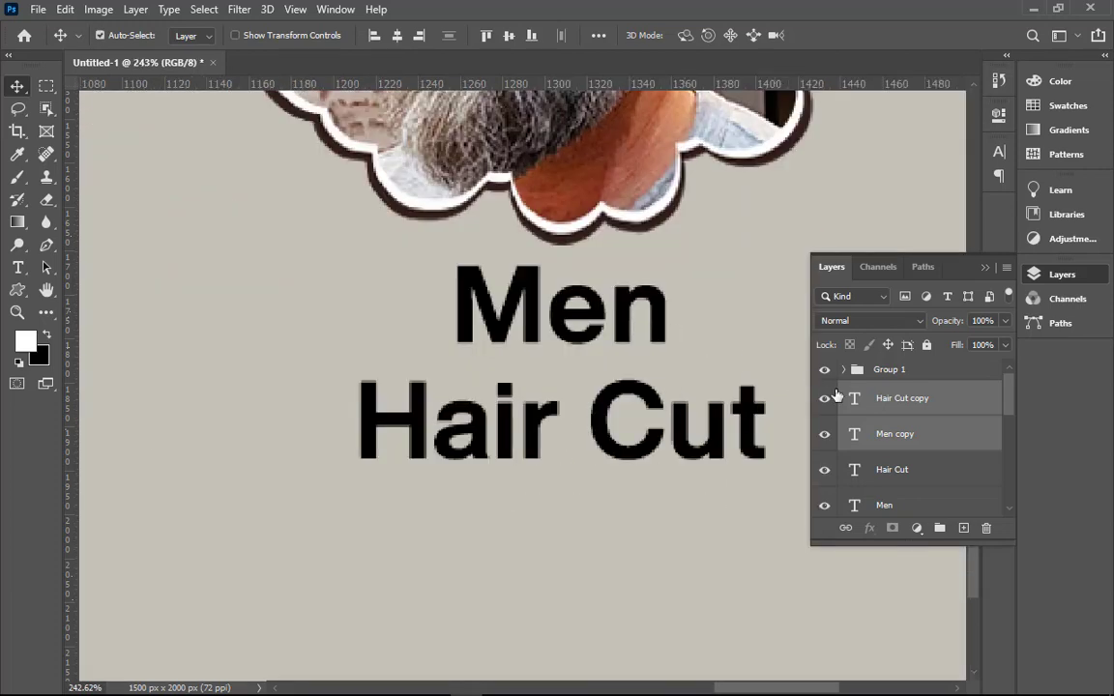
{"action": "left_click", "coordinate": [859, 403]}
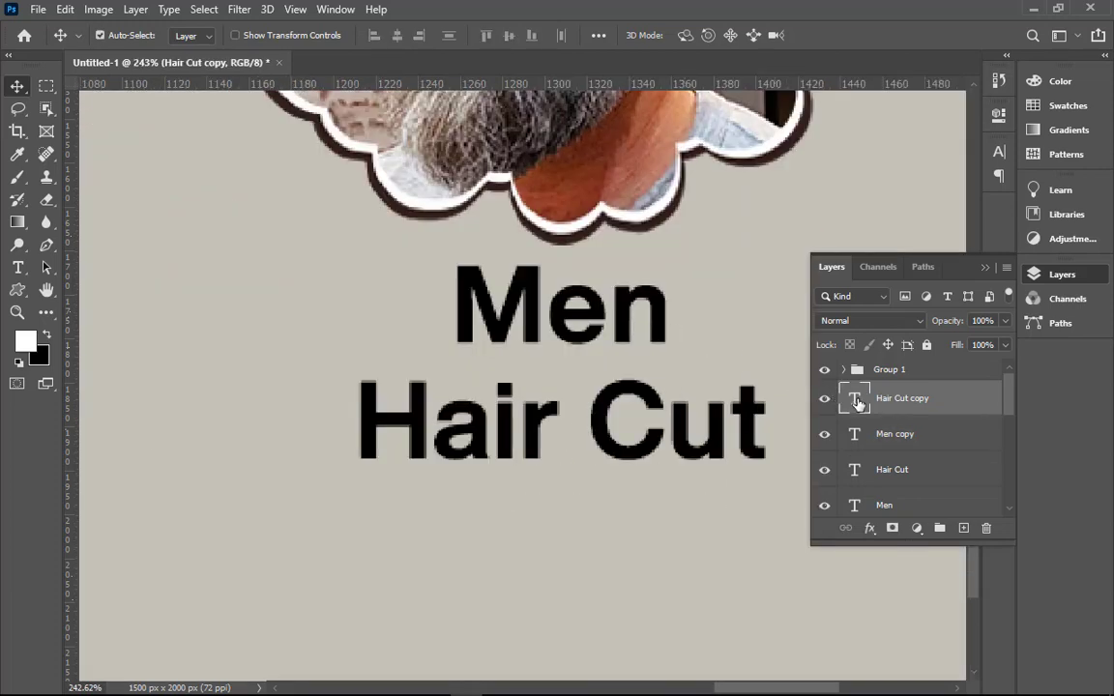
- Edit the copied caption's first line to read 'Old Age Men'
{"action": "left_click", "coordinate": [667, 327], "text": "ctrl"}
{"action": "double_click", "coordinate": [657, 327]}
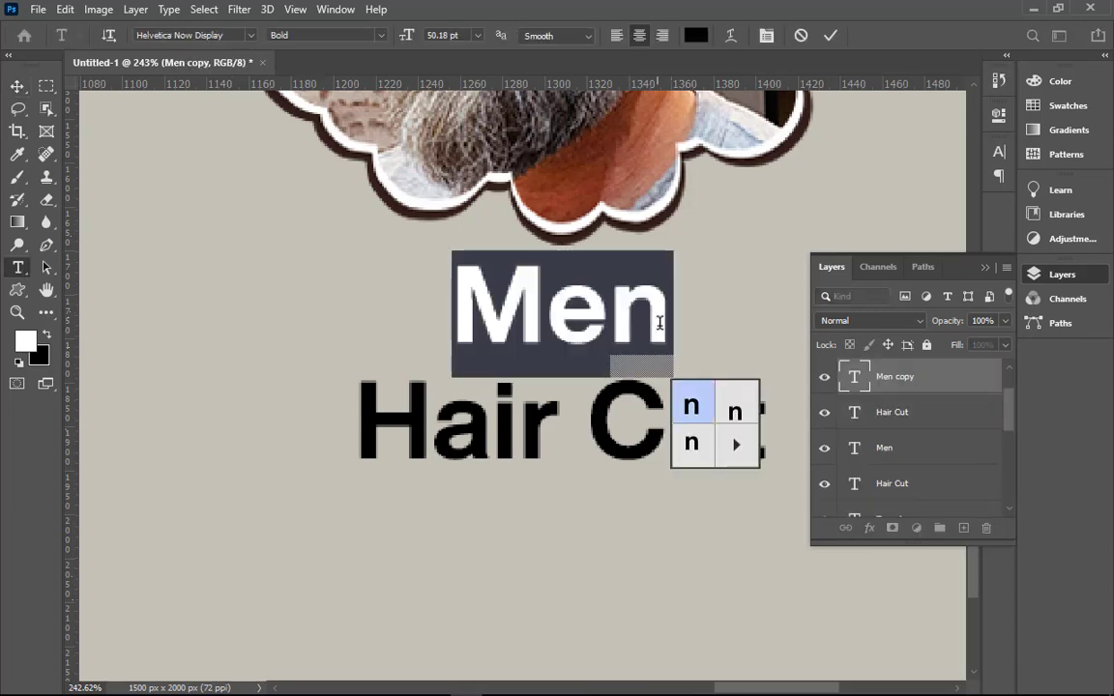
{"action": "left_click", "coordinate": [622, 316]}
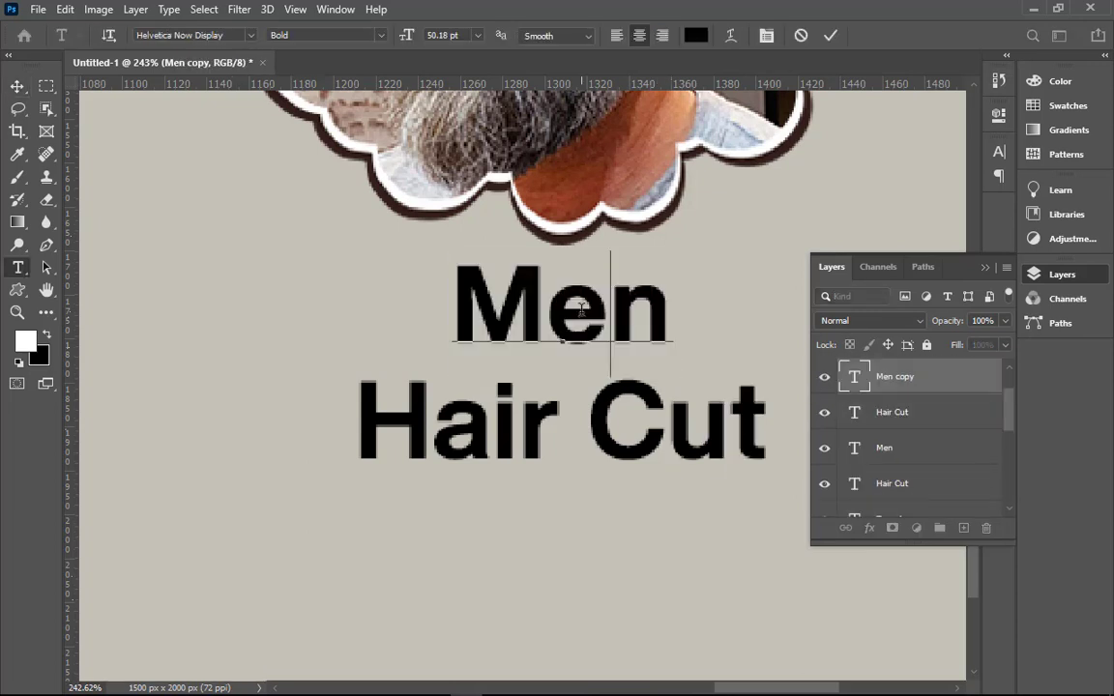
{"action": "key", "text": "Right"}
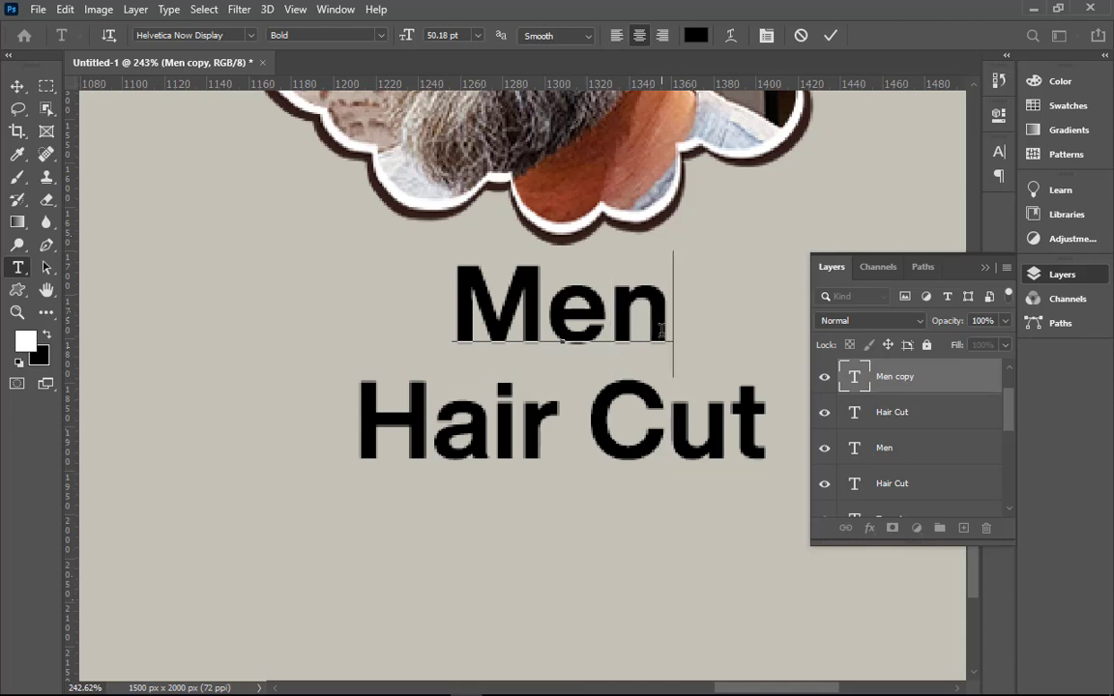
{"action": "type", "text": " old"}
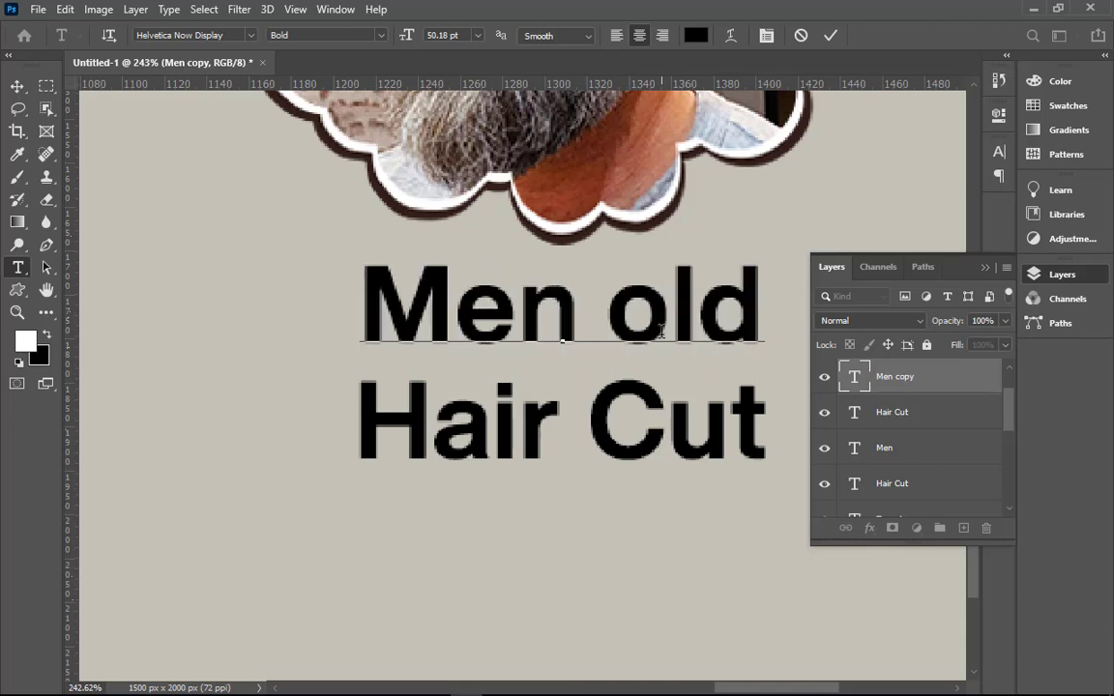
{"action": "key", "text": "BackSpace"}
{"action": "key", "text": "BackSpace"}
{"action": "key", "text": "BackSpace"}
{"action": "type", "text": "Ol"}
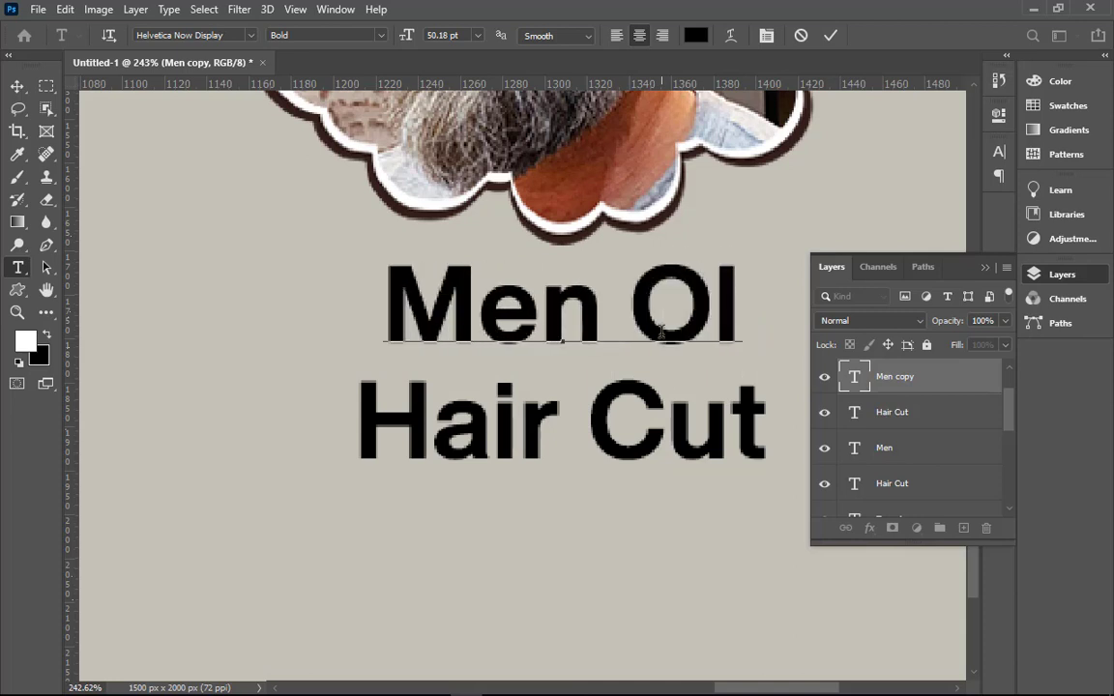
{"action": "type", "text": "der"}
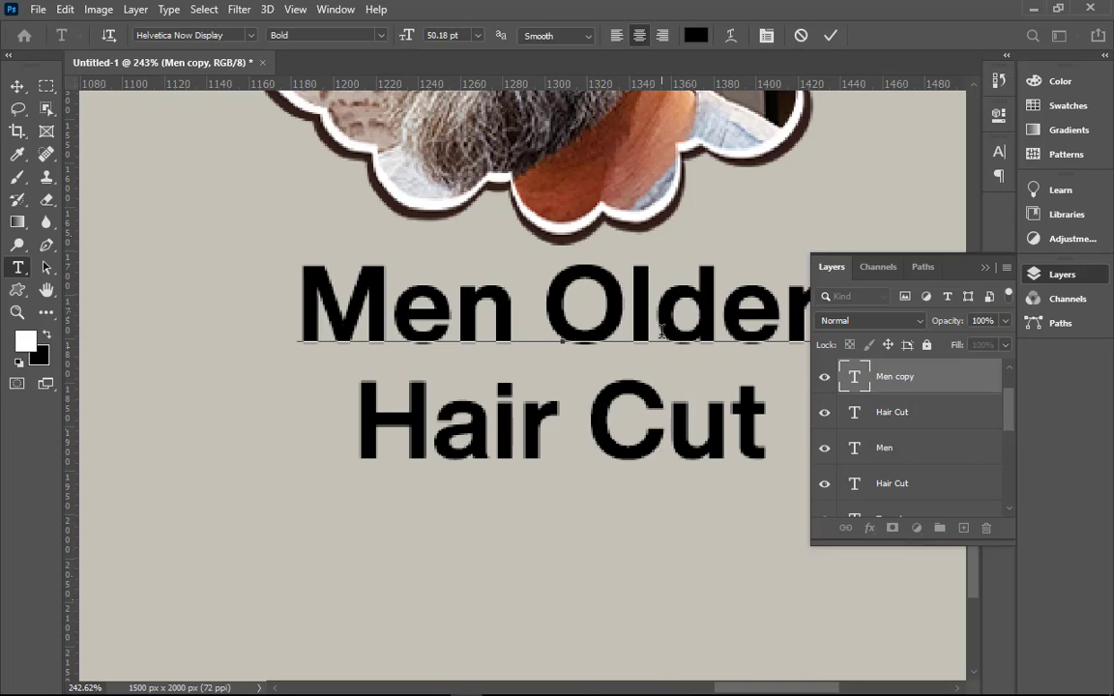
{"action": "key", "text": "BackSpace"}
{"action": "key", "text": "BackSpace"}
{"action": "key", "text": "BackSpace"}
{"action": "key", "text": "BackSpace"}
{"action": "key", "text": "BackSpace"}
{"action": "key", "text": "BackSpace"}
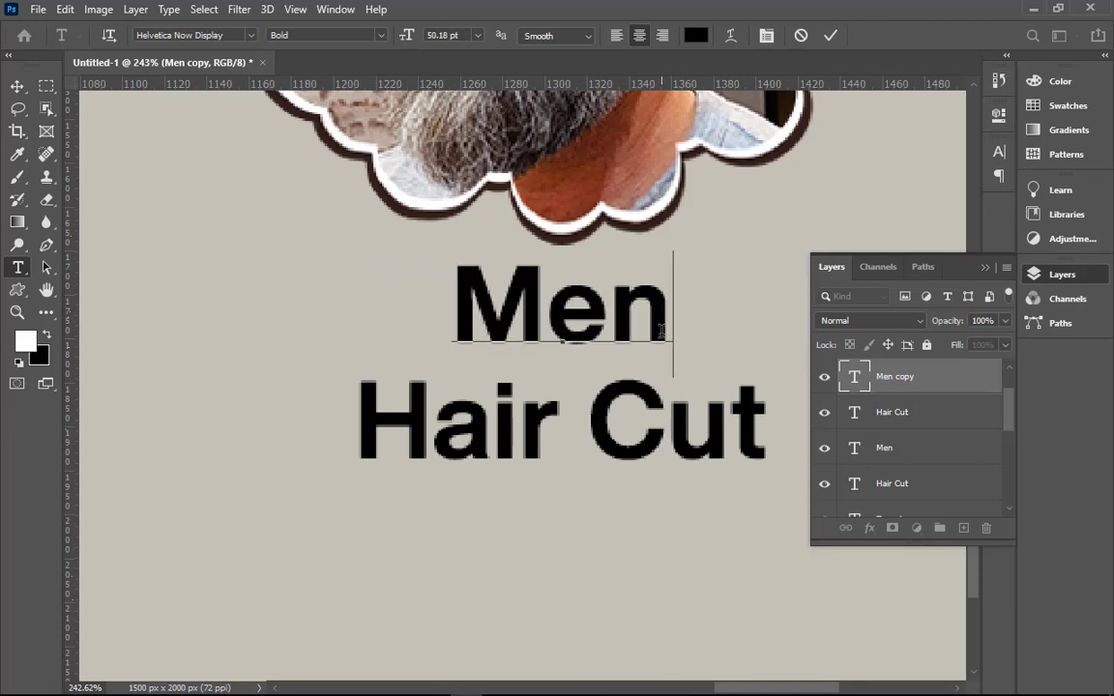
{"action": "key", "text": "Left"}
{"action": "key", "text": "Left"}
{"action": "key", "text": "Left"}
{"action": "type", "text": "Old "}
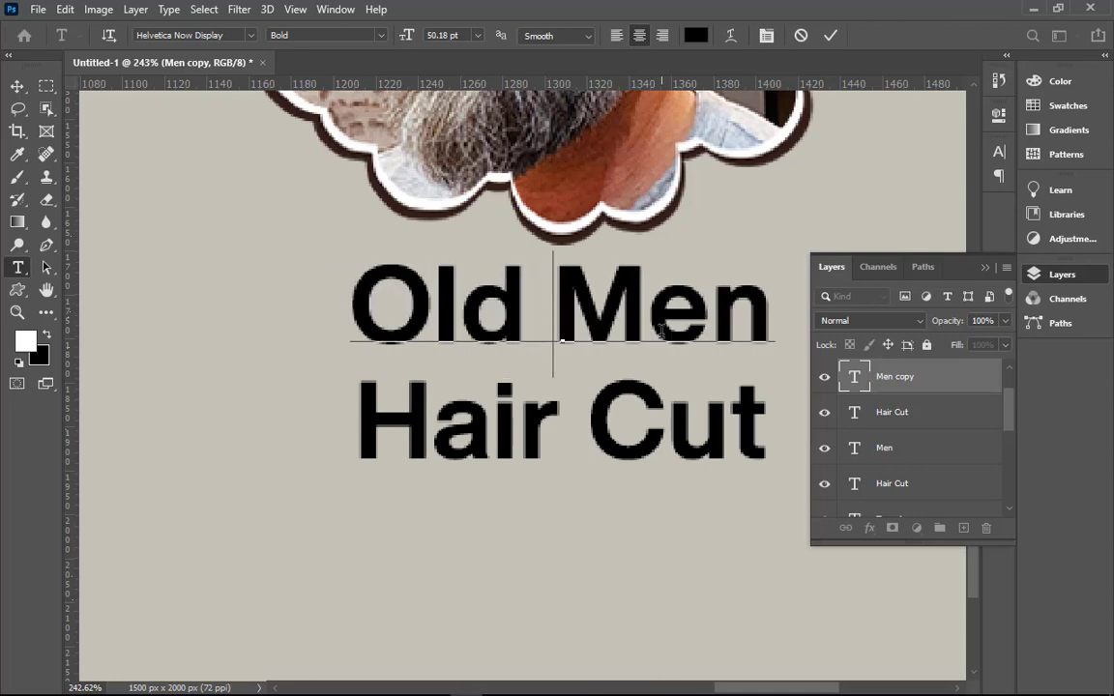
{"action": "type", "text": "Ag"}
{"action": "type", "text": "e"}
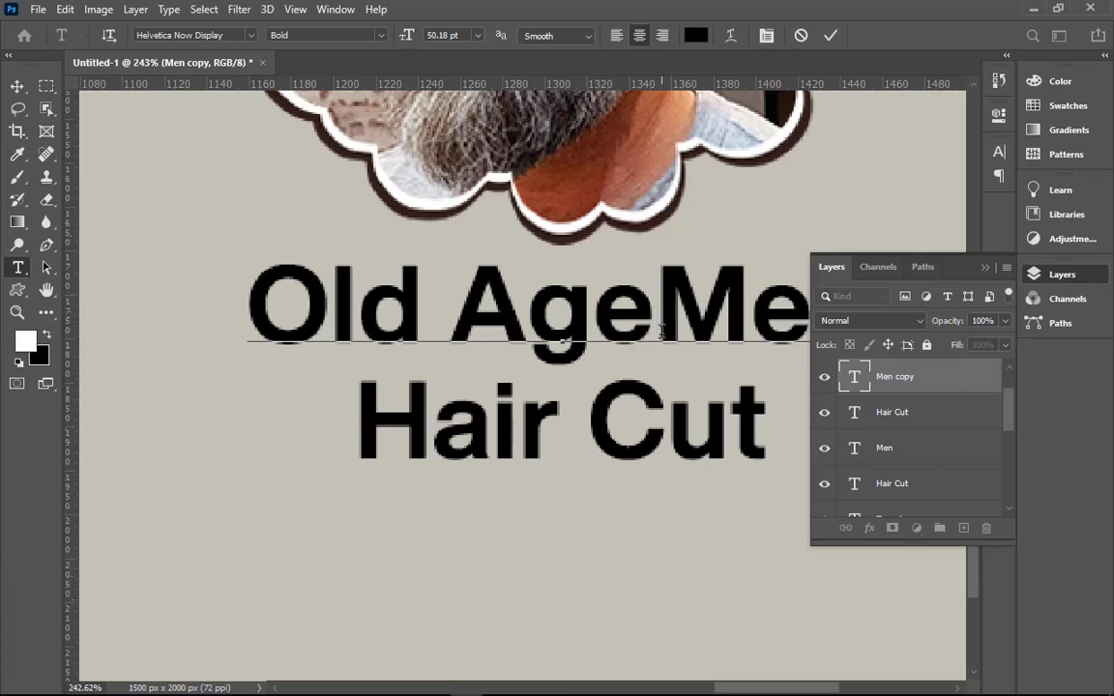
{"action": "left_click", "coordinate": [831, 35]}
{"action": "key", "text": "ctrl+0"}
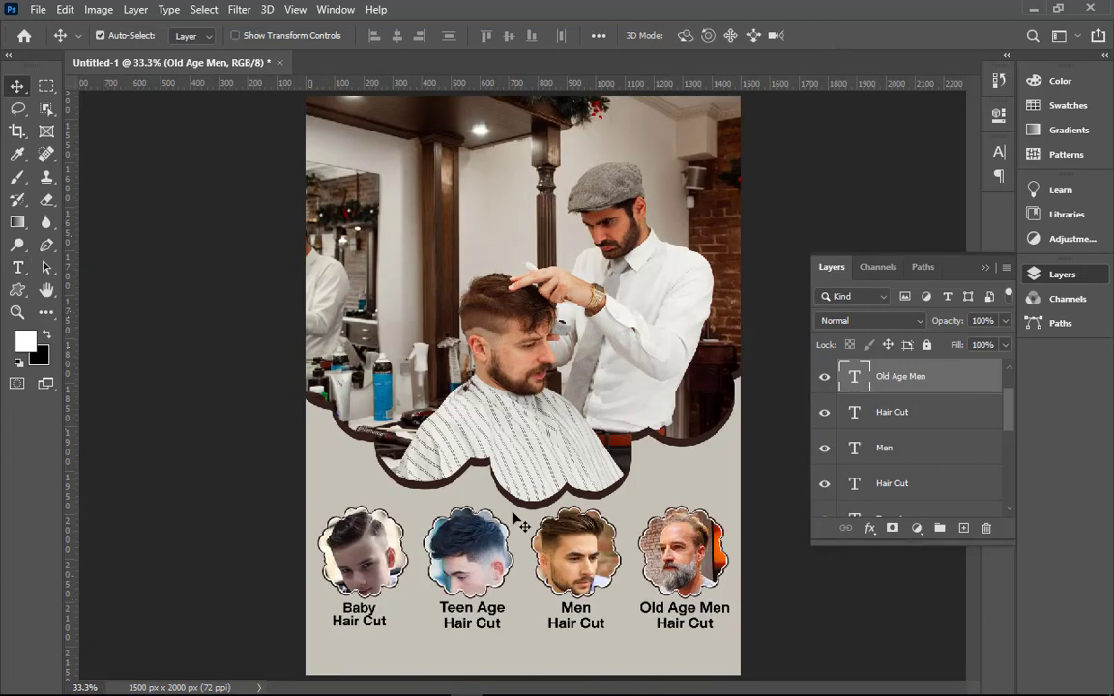
- Try merging the Old Age Men and Hair Cut layers, then undo the merge
{"action": "scroll", "coordinate": [595, 540], "scroll_direction": "up", "scroll_amount": 4}
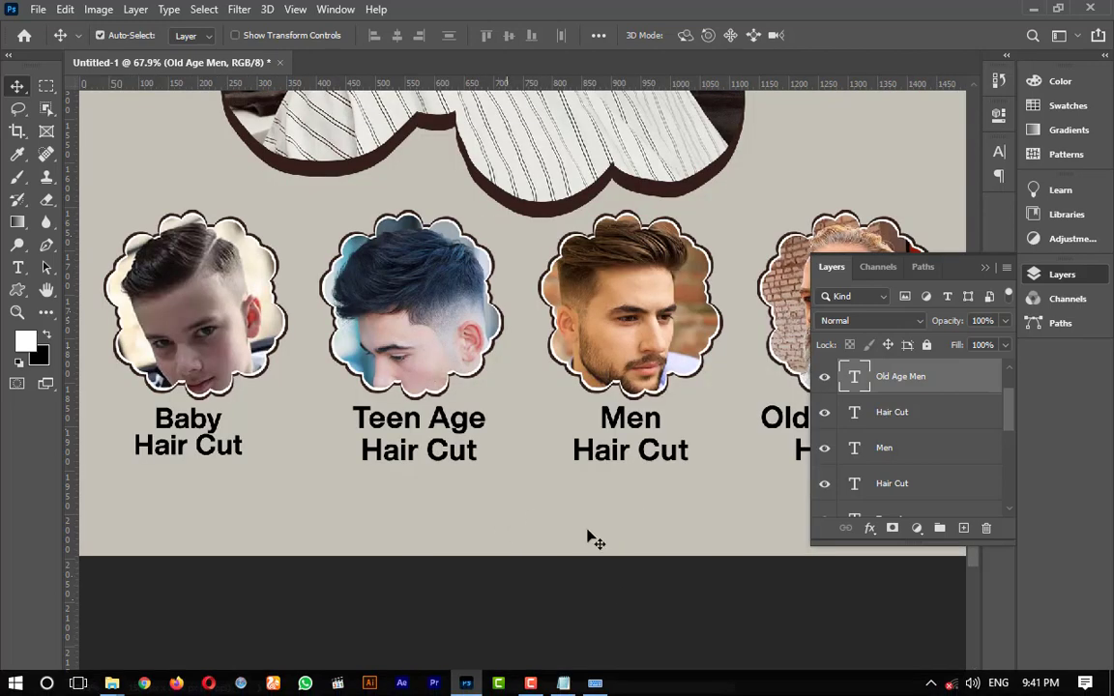
{"action": "left_click", "coordinate": [914, 413], "text": "ctrl"}
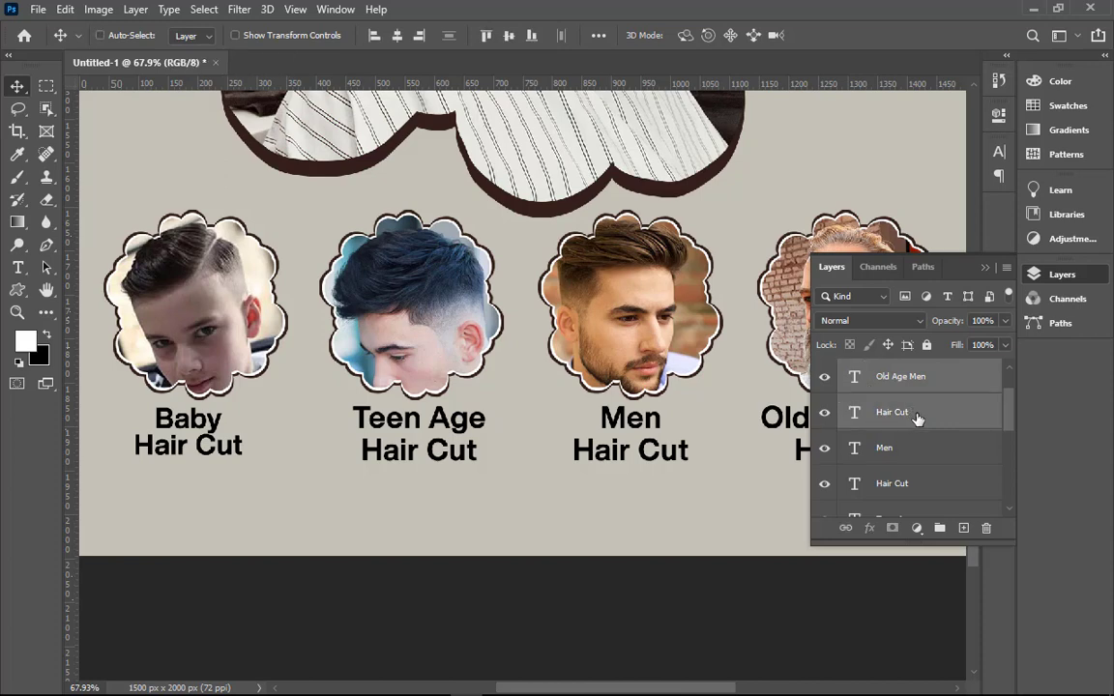
{"action": "key", "text": "ctrl+e"}
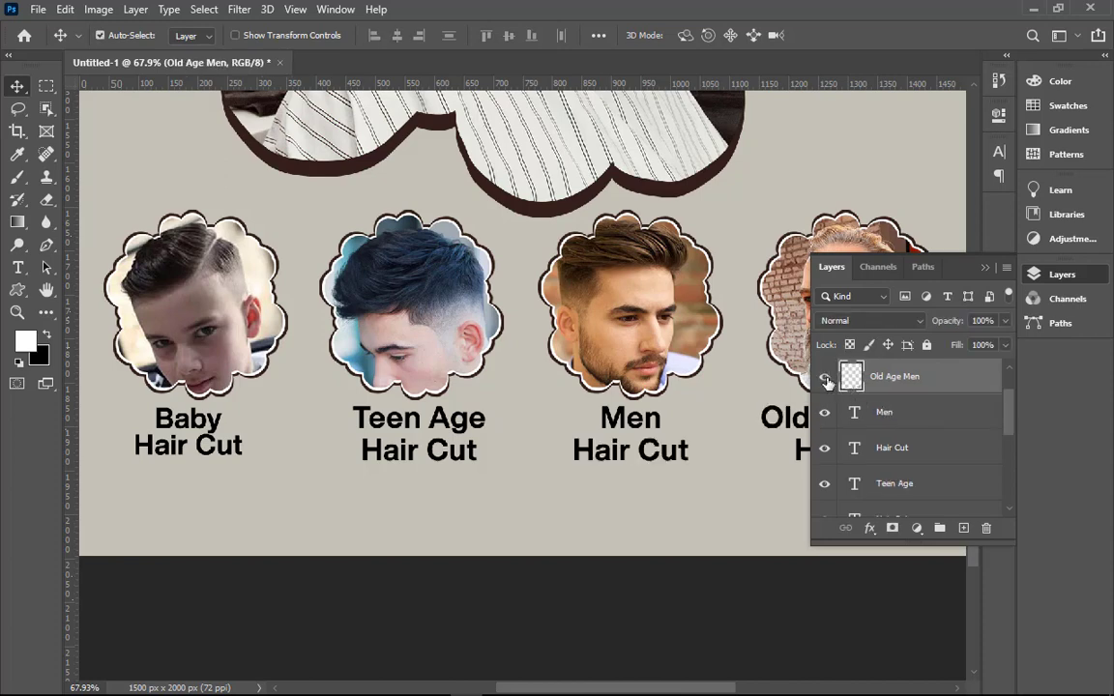
{"action": "left_click", "coordinate": [825, 377]}
{"action": "left_click", "coordinate": [825, 378]}
{"action": "key", "text": "ctrl+z"}
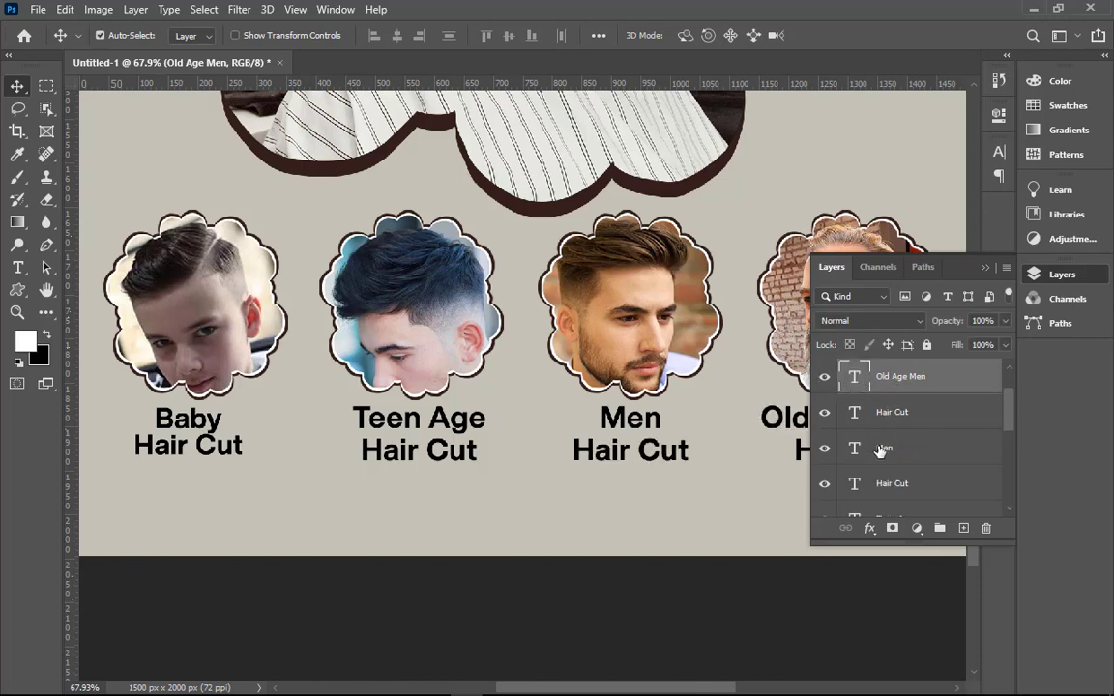
- Merge the Men and Hair Cut layers, then undo to keep them as separate text
{"action": "left_click", "coordinate": [878, 449]}
{"action": "left_click", "coordinate": [824, 449]}
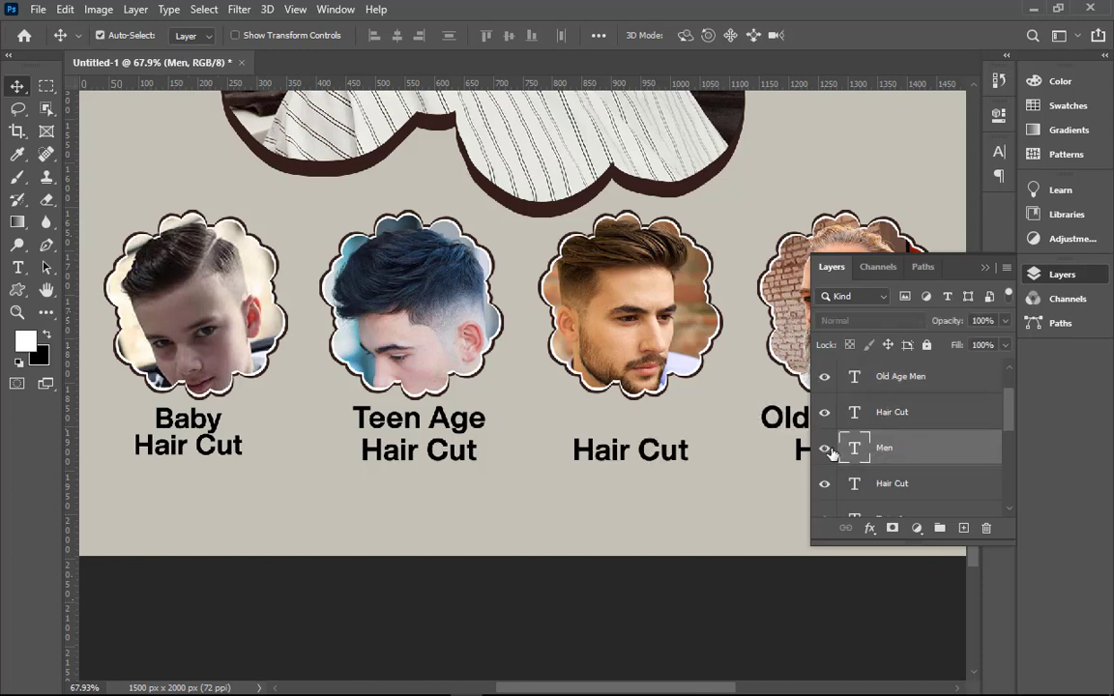
{"action": "left_click", "coordinate": [866, 415], "text": "shift"}
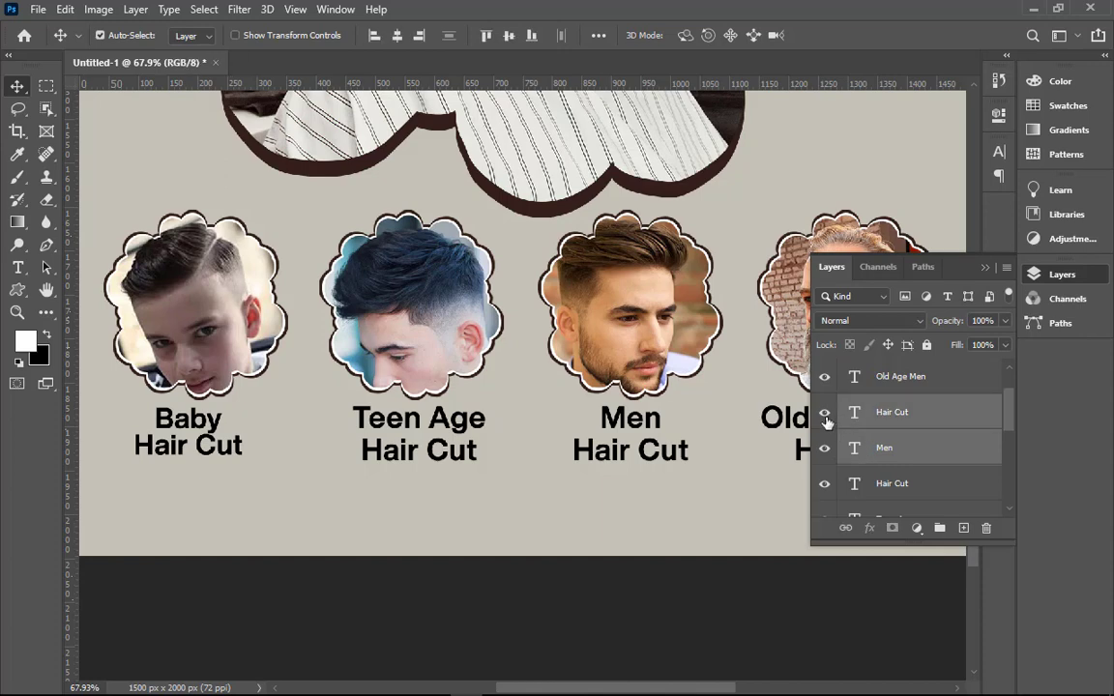
{"action": "left_click", "coordinate": [825, 413]}
{"action": "key", "text": "ctrl+e"}
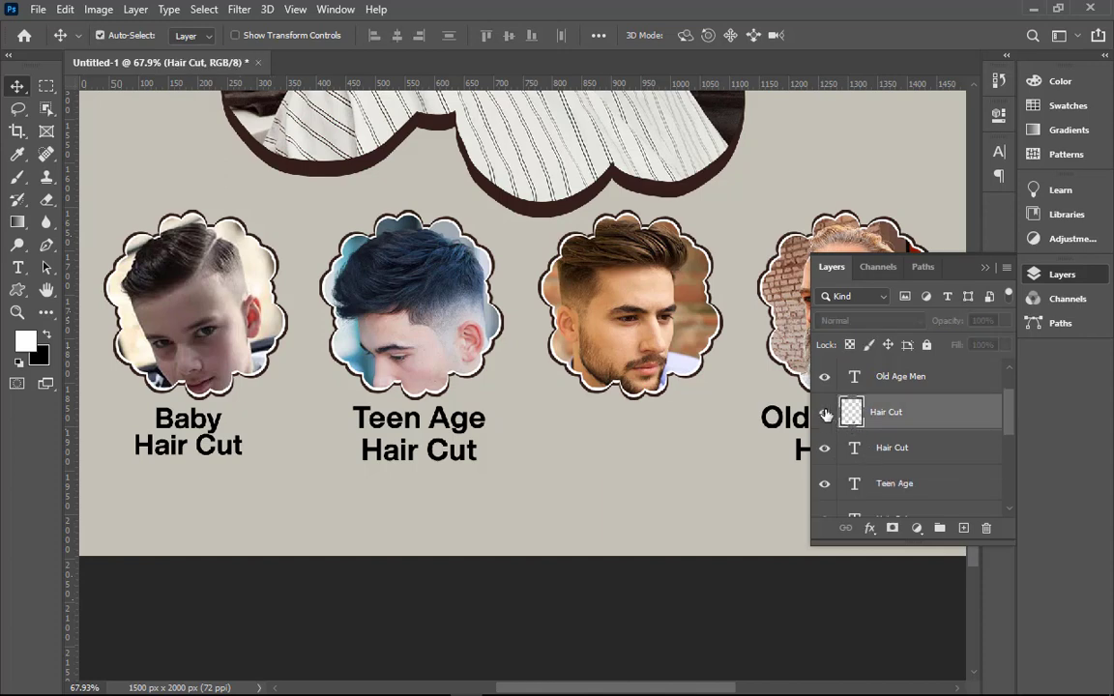
{"action": "left_click", "coordinate": [824, 414]}
{"action": "left_click", "coordinate": [863, 452]}
{"action": "key", "text": "ctrl+z"}
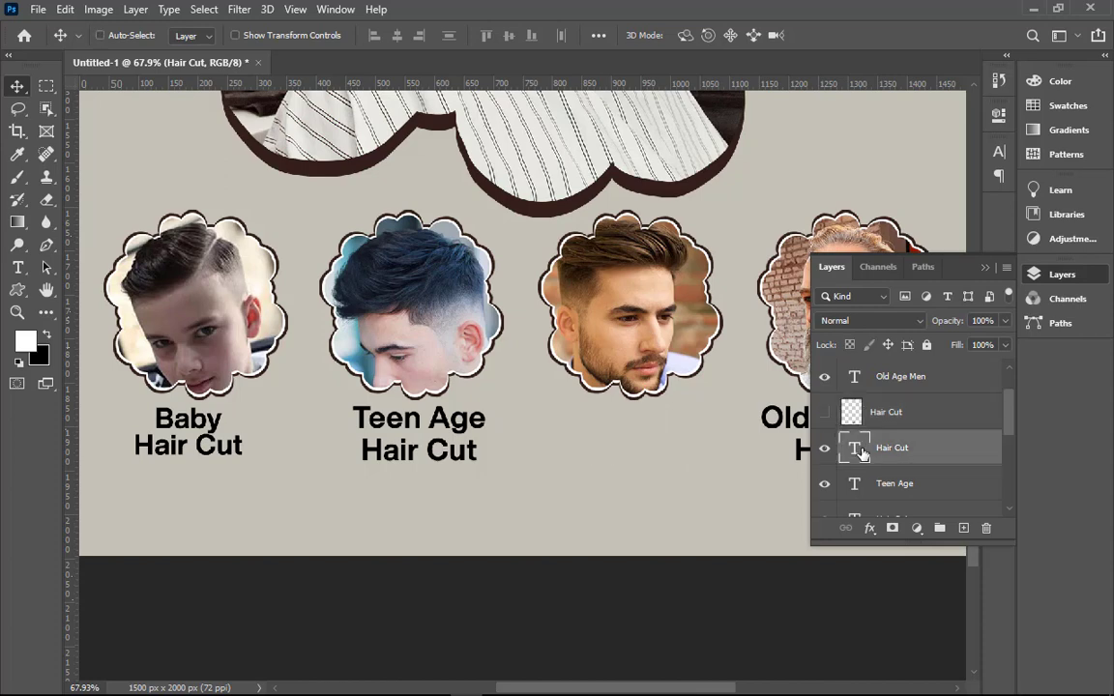
{"action": "key", "text": "ctrl+z"}
{"action": "key", "text": "ctrl+z"}
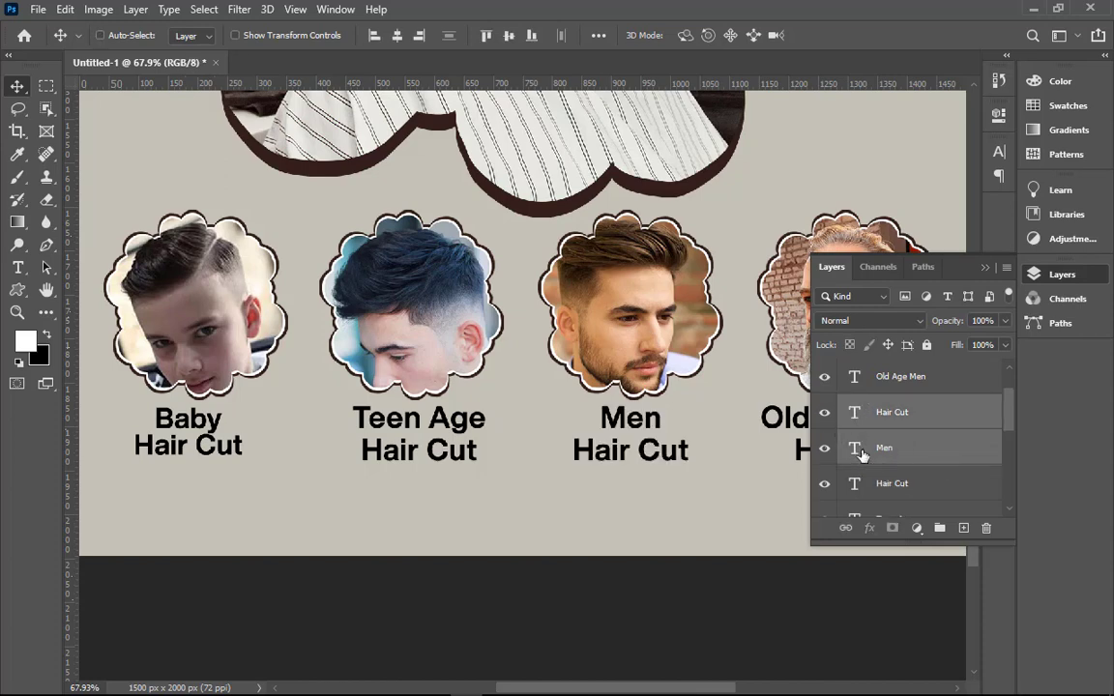
- Group the third portrait's Men and Hair Cut layers into Group 2 with Ctrl+G
{"action": "key", "text": "ctrl+minus"}
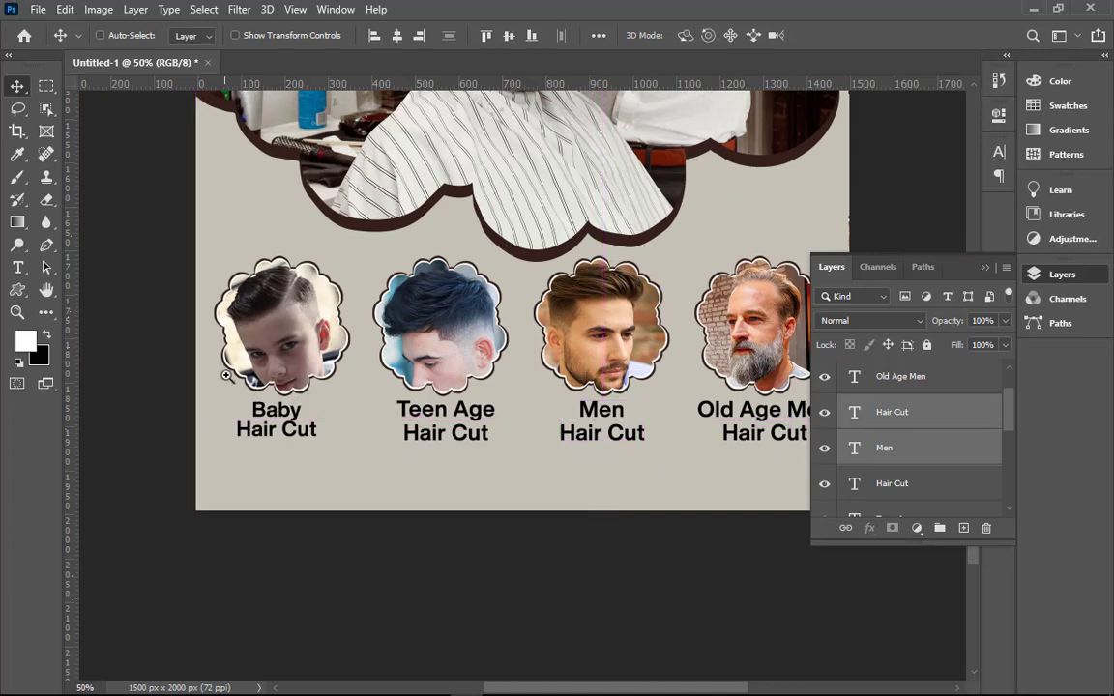
{"action": "left_click_drag", "start_coordinate": [378, 505], "coordinate": [480, 549]}
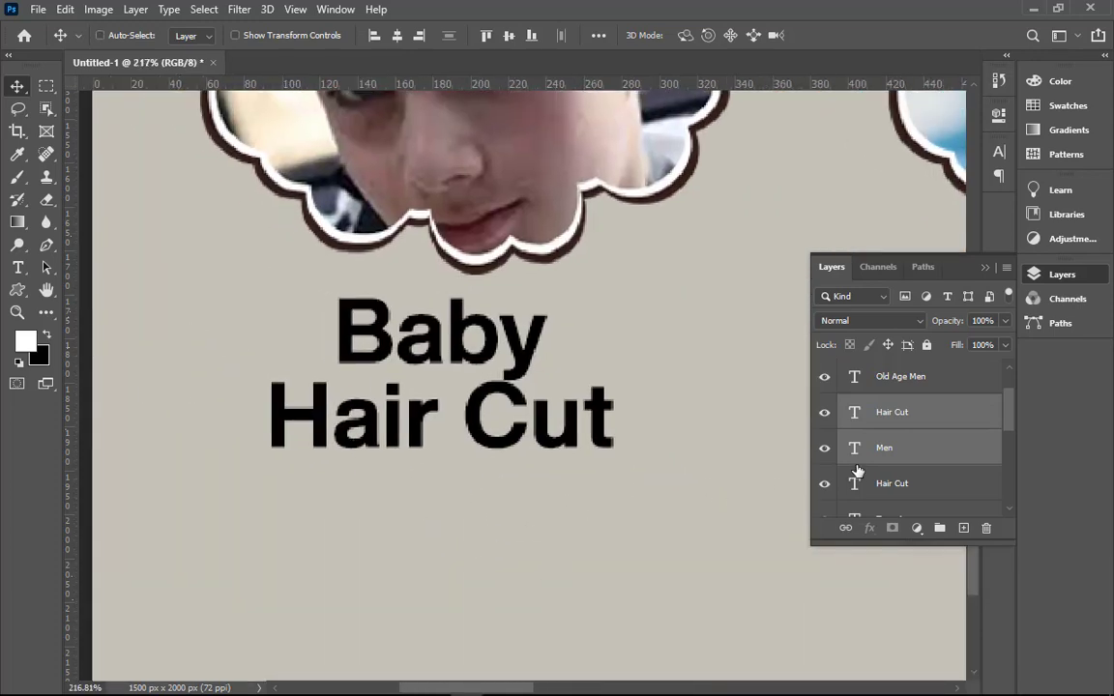
{"action": "left_click_drag", "start_coordinate": [857, 470], "coordinate": [859, 475]}
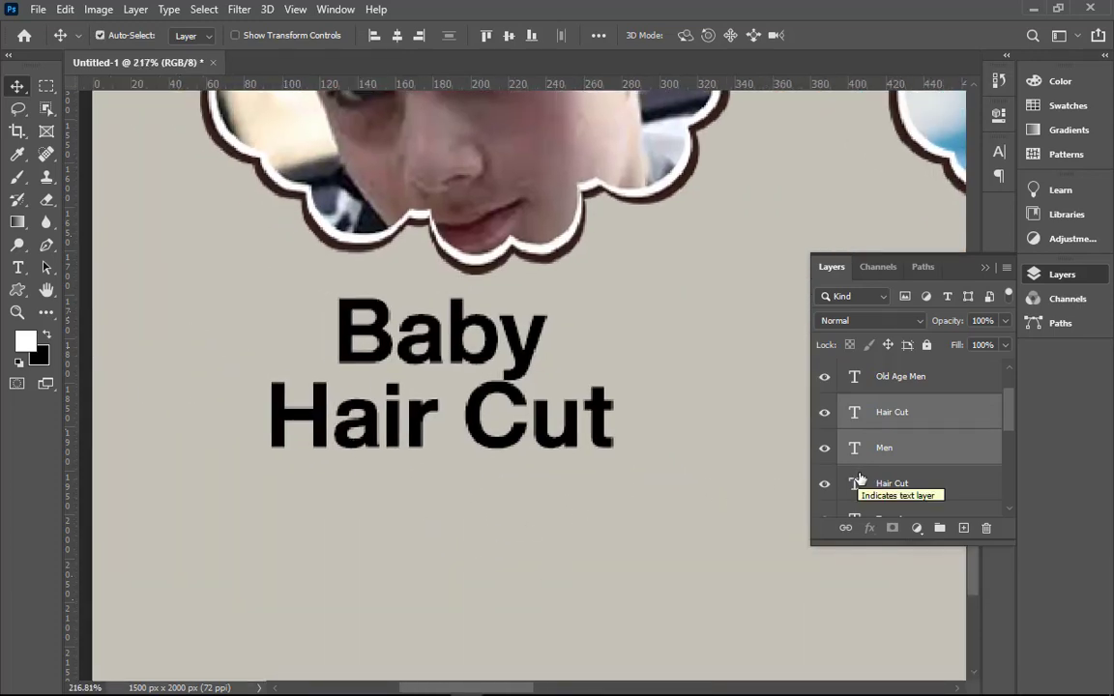
{"action": "key", "text": "ctrl+g"}
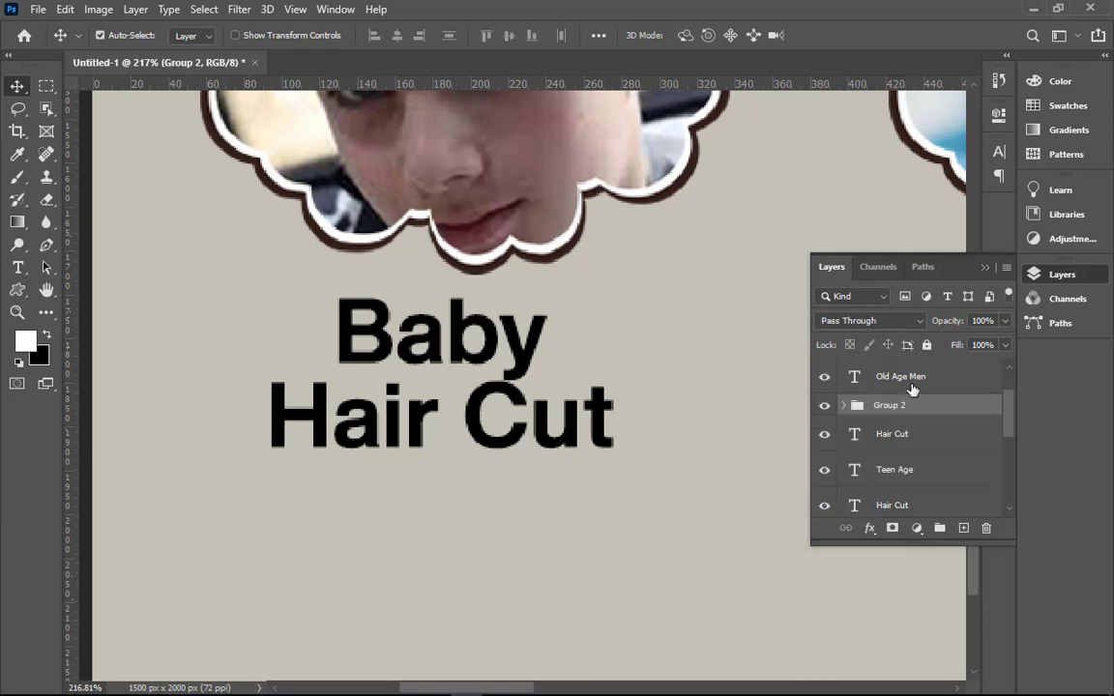
{"action": "left_click", "coordinate": [910, 384]}
{"action": "left_click", "coordinate": [892, 437], "text": "ctrl"}
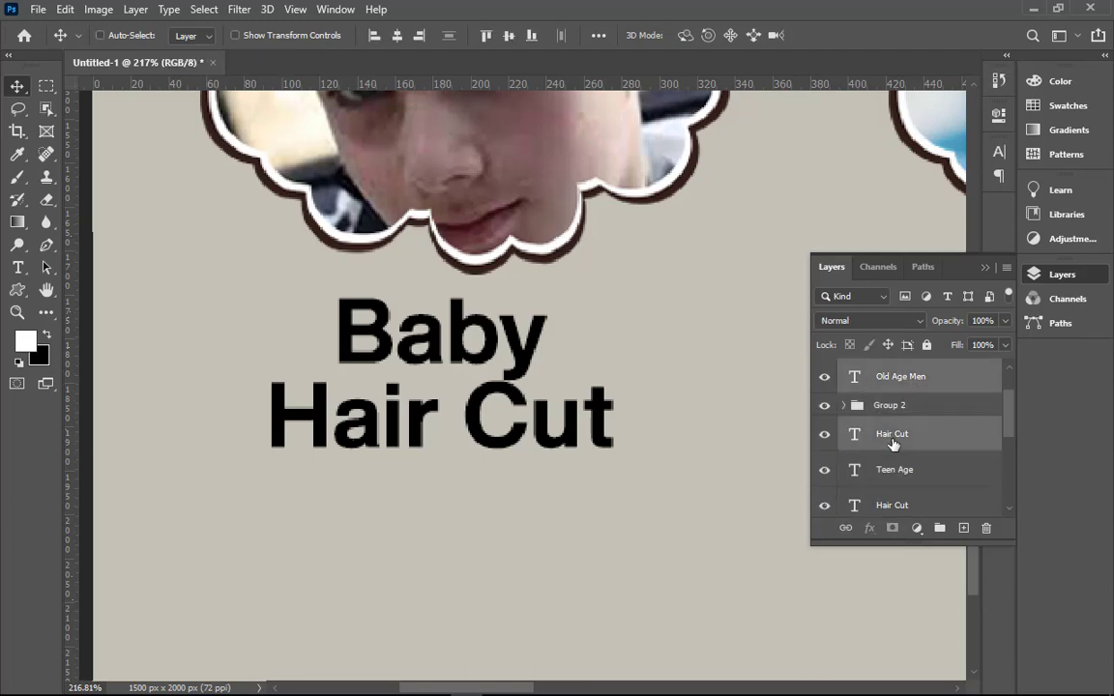
{"action": "key", "text": "ctrl+minus"}
{"action": "key", "text": "ctrl+minus"}
{"action": "key", "text": "ctrl+minus"}
{"action": "key", "text": "ctrl+minus"}
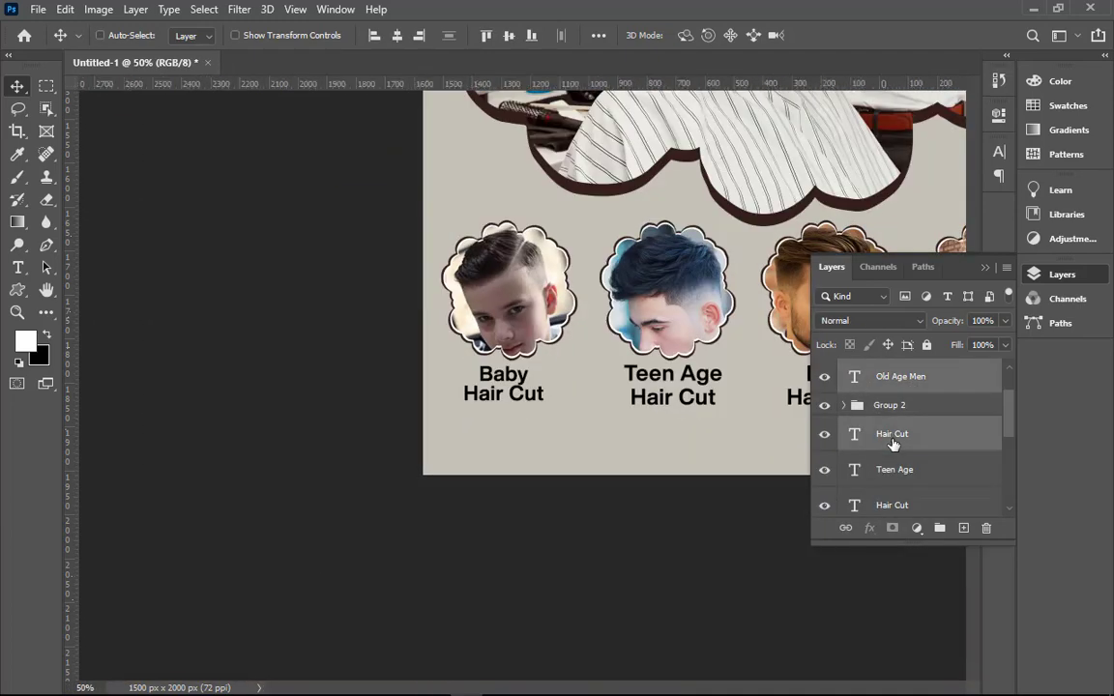
{"action": "key", "text": "ctrl+minus"}
{"action": "key", "text": "ctrl+minus"}
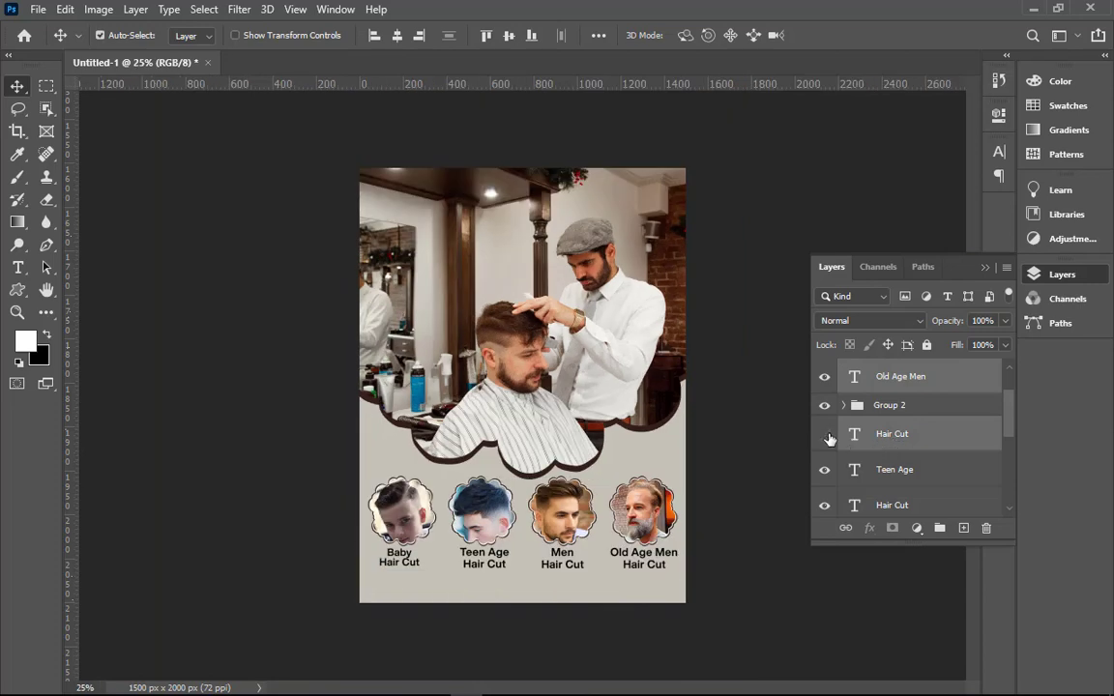
- Group the Teen Age caption line with its Hair Cut line
{"action": "left_click", "coordinate": [826, 377]}
{"action": "left_click", "coordinate": [870, 470]}
{"action": "left_click", "coordinate": [851, 437], "text": "shift"}
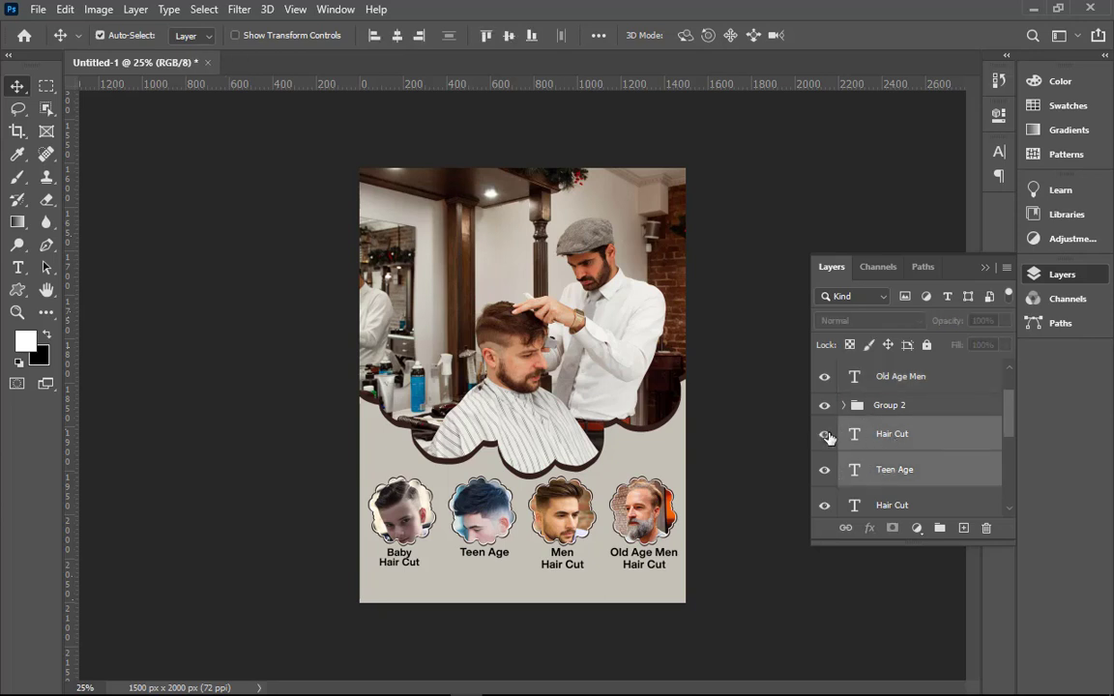
{"action": "left_click", "coordinate": [824, 434]}
{"action": "left_click", "coordinate": [825, 470]}
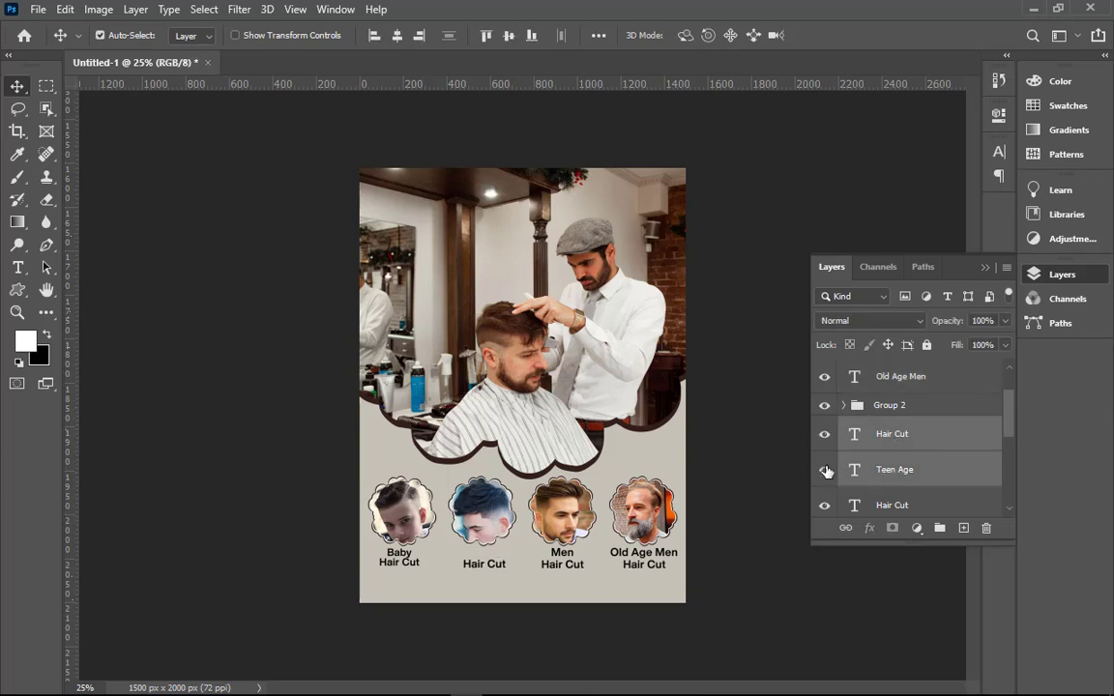
{"action": "left_click", "coordinate": [824, 470]}
{"action": "left_click", "coordinate": [825, 469]}
{"action": "left_click", "coordinate": [827, 469]}
{"action": "left_click", "coordinate": [826, 469]}
{"action": "key", "text": "ctrl+g"}
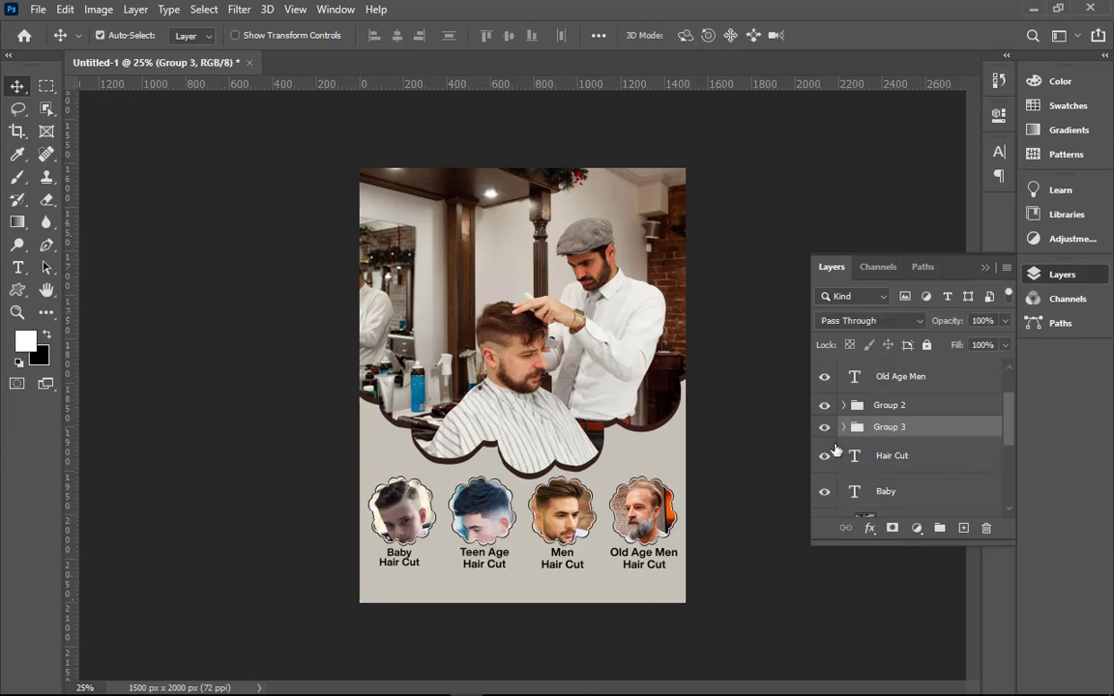
- Group the Baby caption line with its Hair Cut line
{"action": "left_click", "coordinate": [852, 457]}
{"action": "left_click", "coordinate": [856, 491], "text": "shift"}
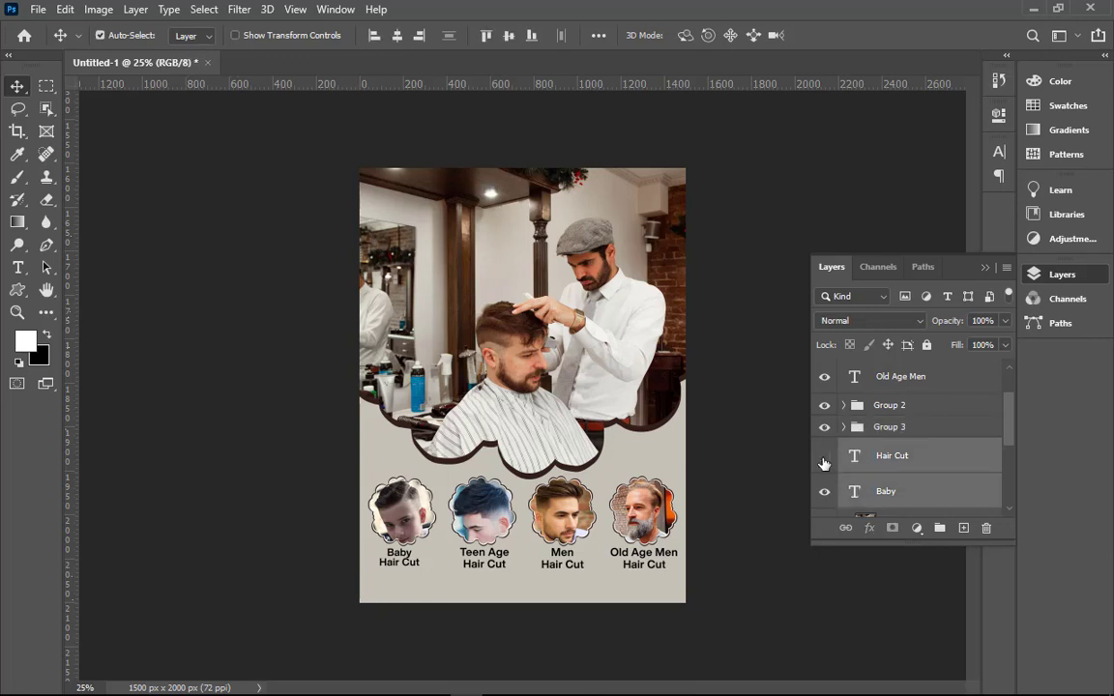
{"action": "left_click", "coordinate": [823, 456]}
{"action": "left_click", "coordinate": [823, 456]}
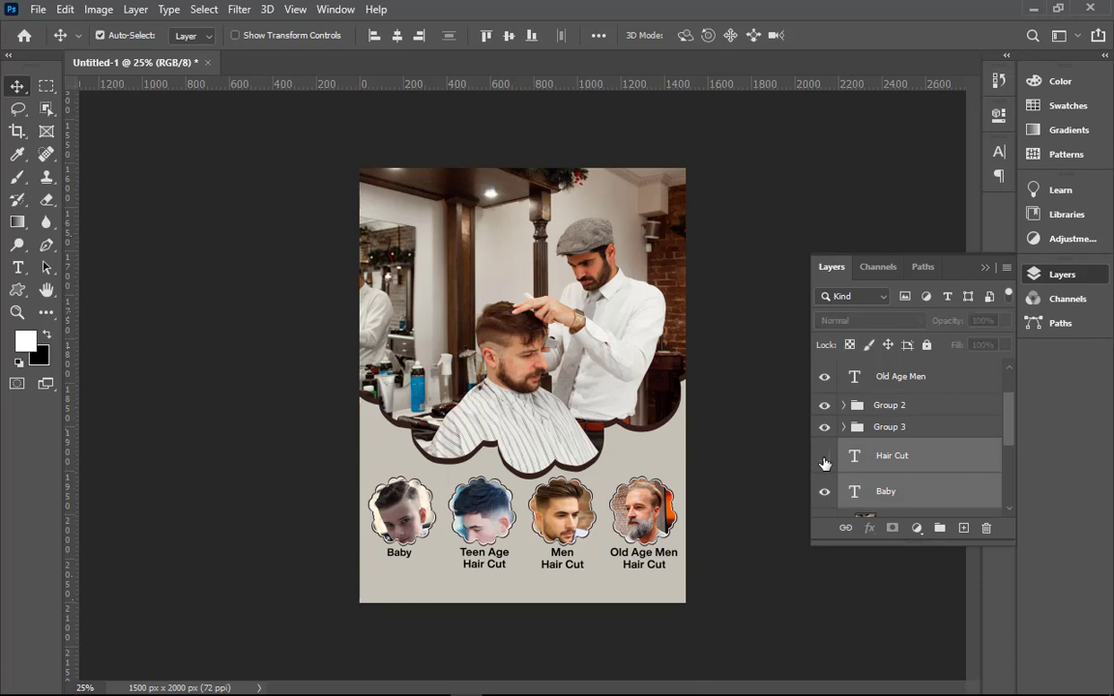
{"action": "left_click", "coordinate": [824, 456]}
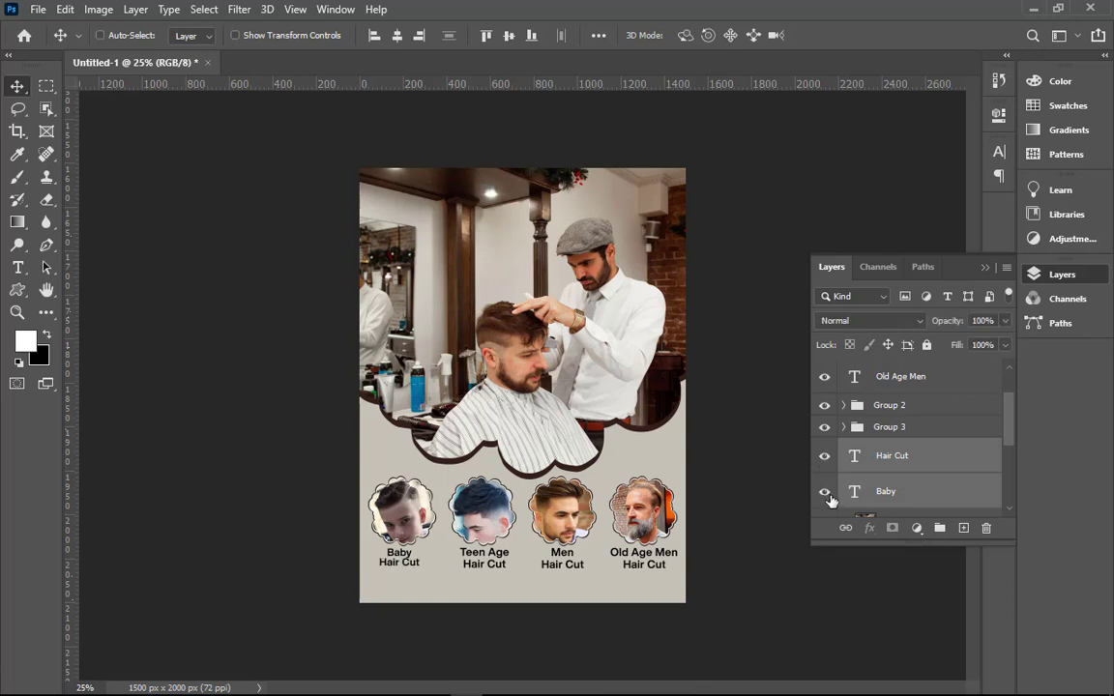
{"action": "key", "text": "ctrl+g"}
{"action": "left_click", "coordinate": [824, 377]}
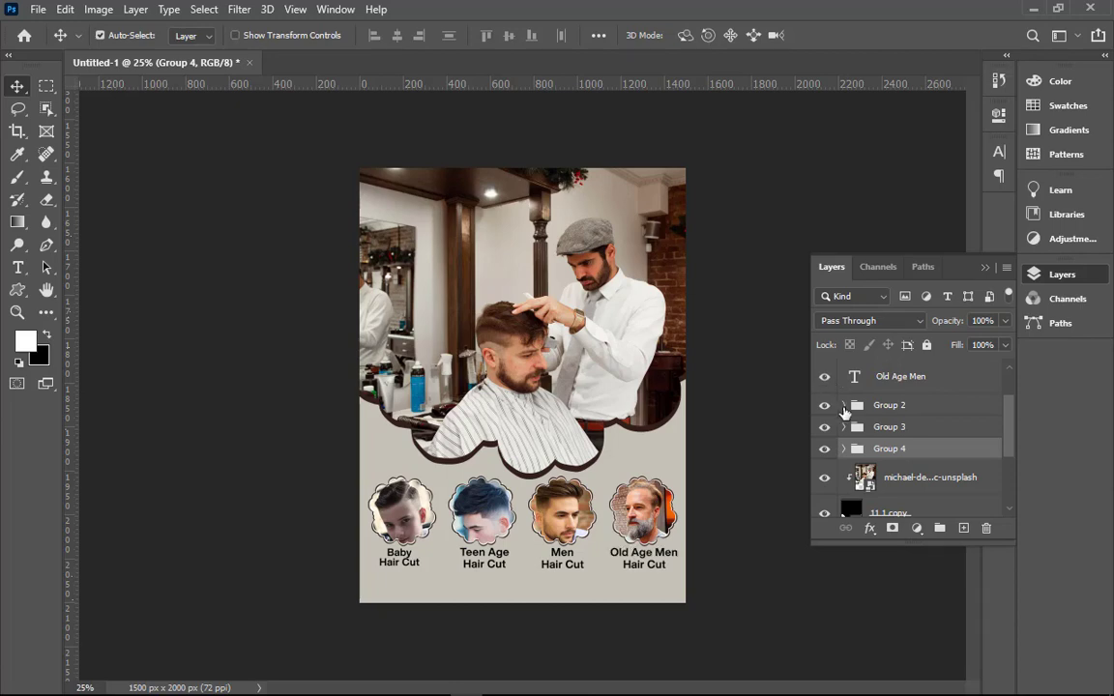
- Duplicate the Hair Cut text and group it with Old Age Men into Group 5
{"action": "left_click", "coordinate": [843, 405]}
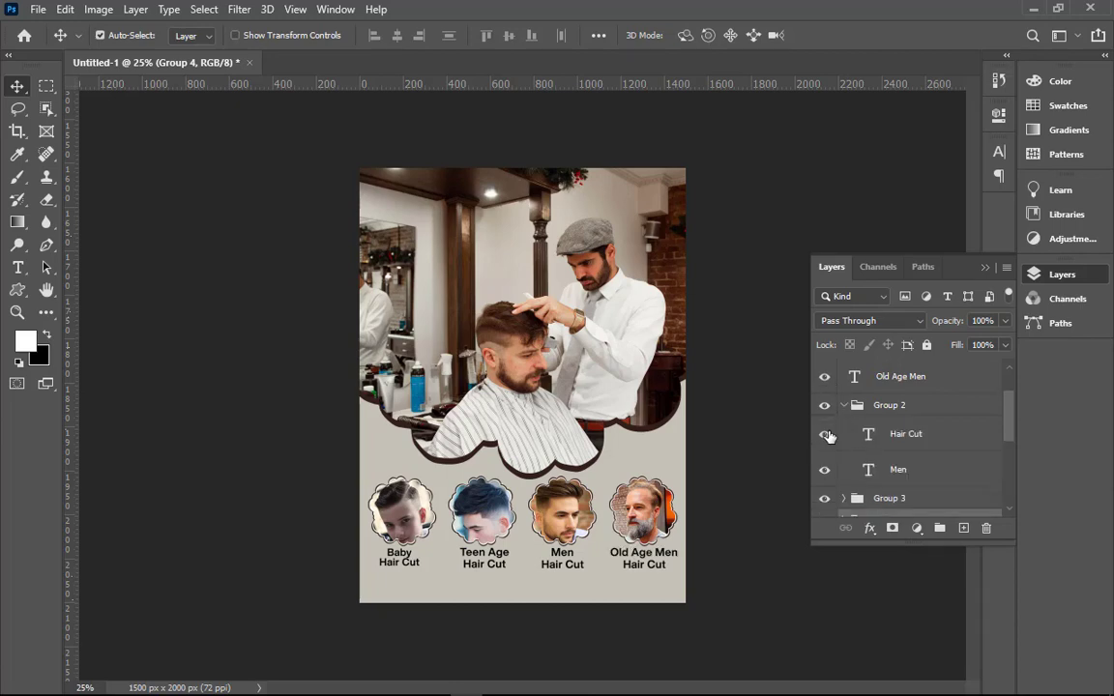
{"action": "left_click", "coordinate": [824, 434]}
{"action": "scroll", "coordinate": [654, 576], "scroll_direction": "up", "scroll_amount": 3}
{"action": "scroll", "coordinate": [661, 575], "scroll_direction": "up", "scroll_amount": 2}
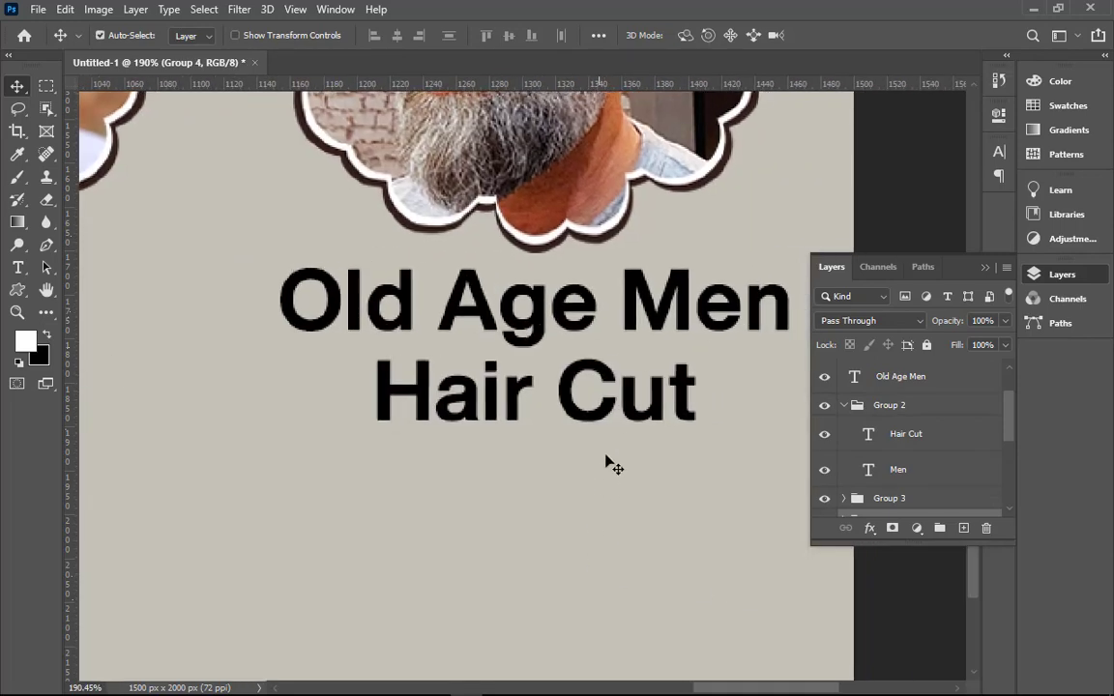
{"action": "key", "text": "ctrl+j"}
{"action": "double_click", "coordinate": [610, 401]}
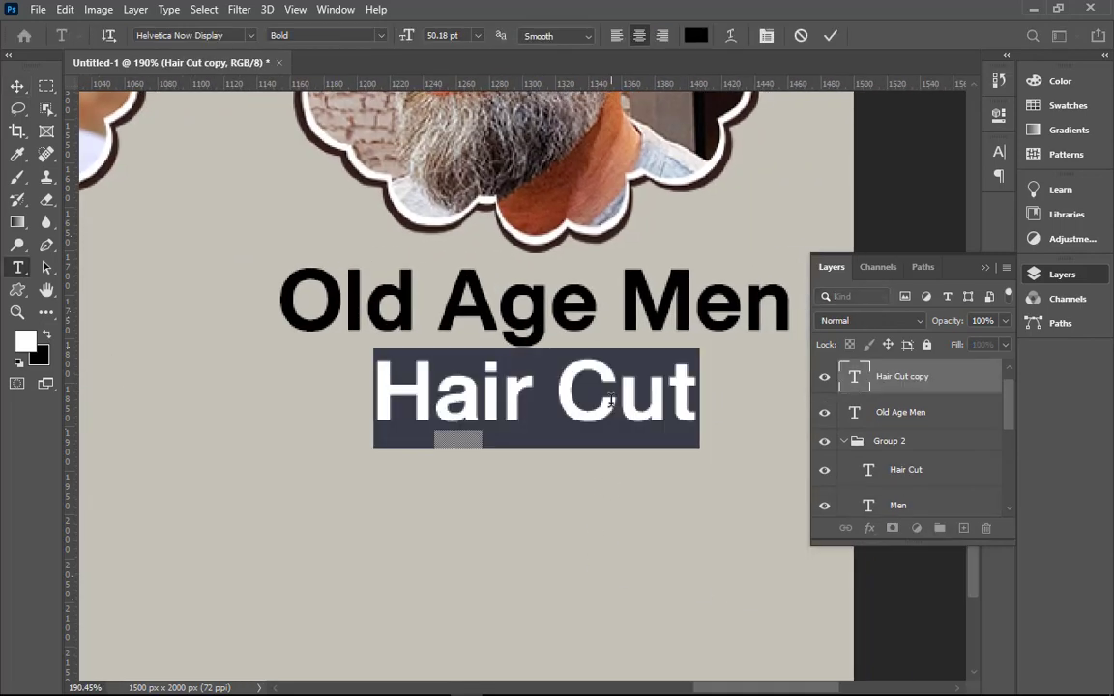
{"action": "key", "text": "ctrl+Return"}
{"action": "key", "text": "v"}
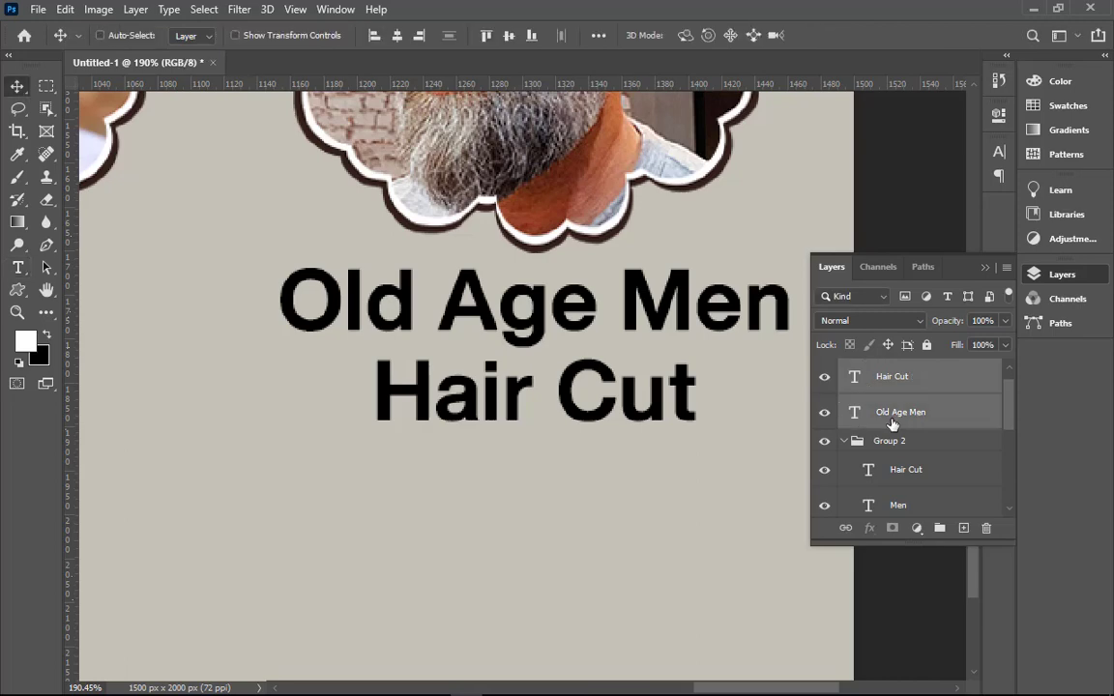
{"action": "key", "text": "ctrl+g"}
{"action": "left_click", "coordinate": [824, 370]}
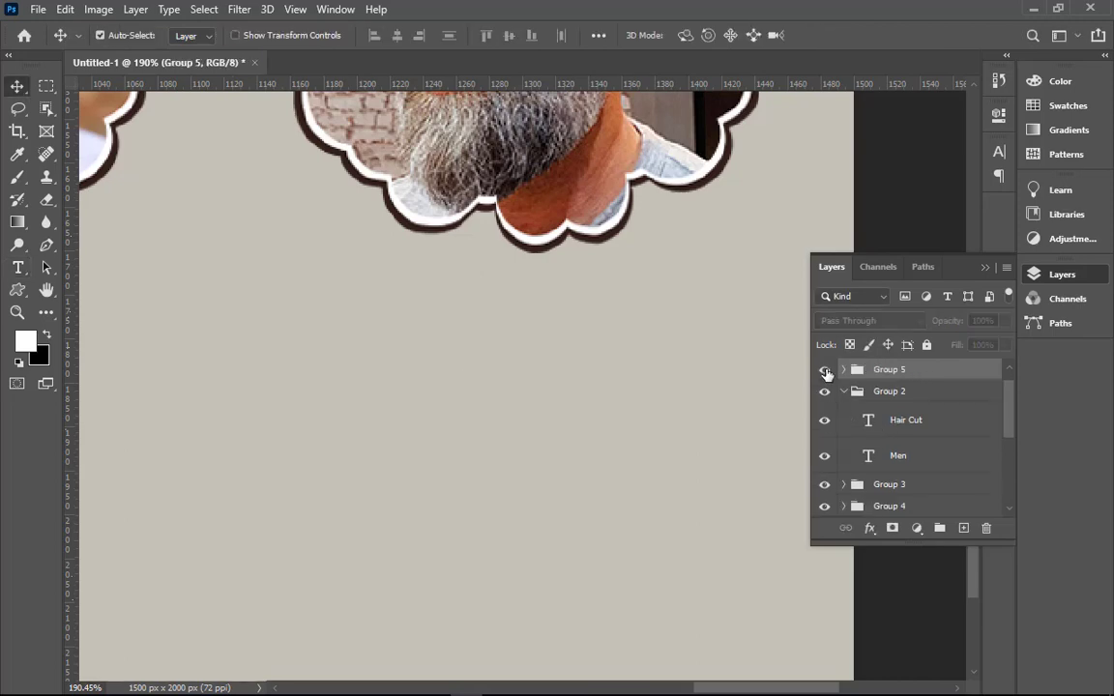
{"action": "key", "text": "ctrl+0"}
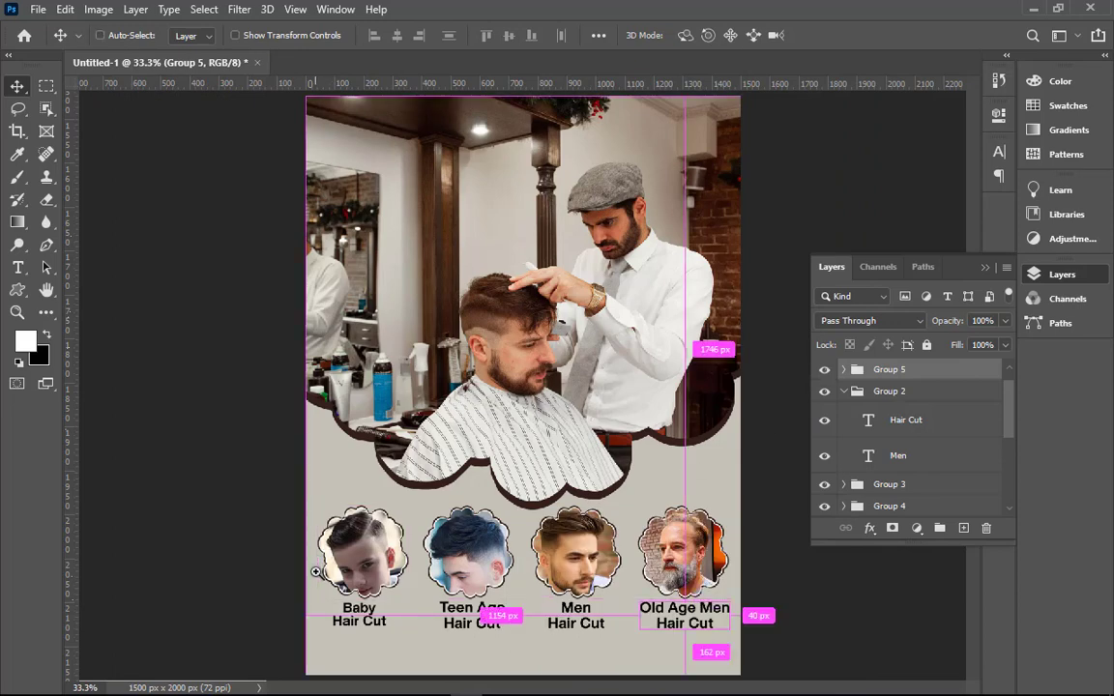
- Set the word Baby in the ChunkFive Roman font
{"action": "scroll", "coordinate": [432, 416], "scroll_direction": "up", "scroll_amount": 5}
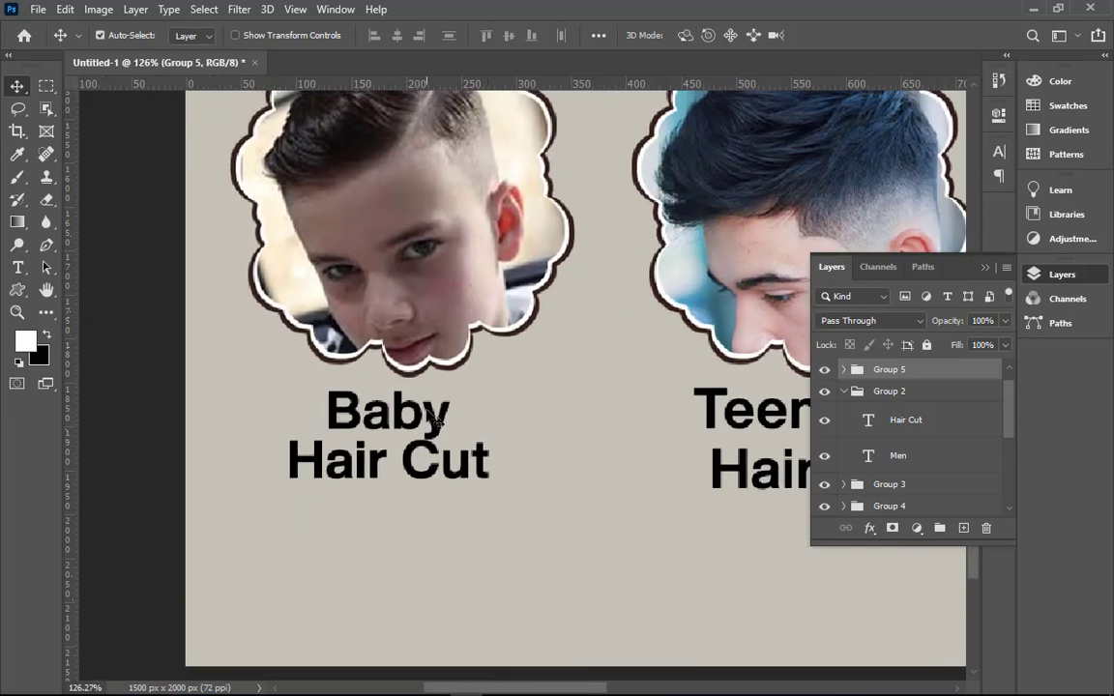
{"action": "double_click", "coordinate": [432, 417]}
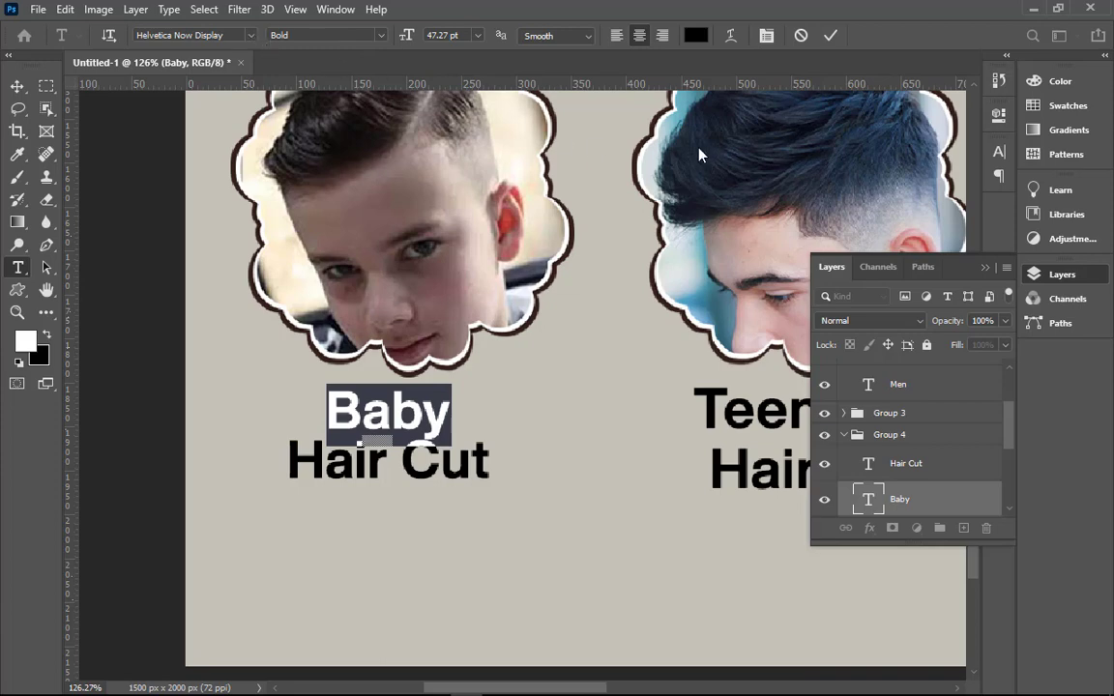
{"action": "key", "text": "ctrl+t"}
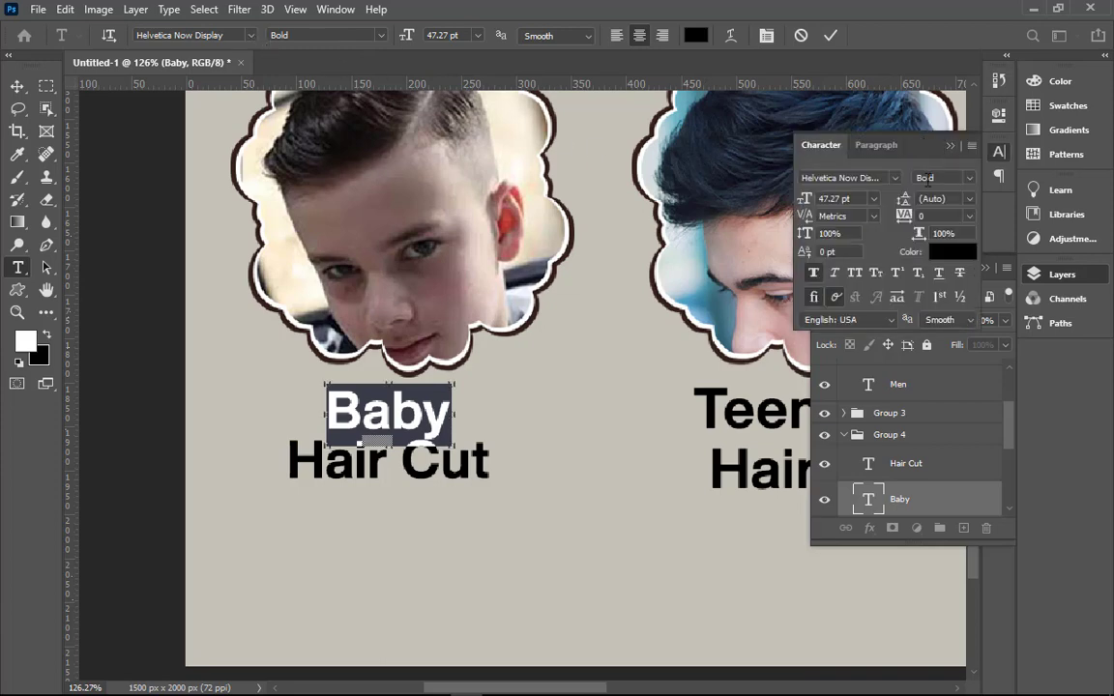
{"action": "left_click", "coordinate": [894, 178]}
{"action": "key", "text": "Down"}
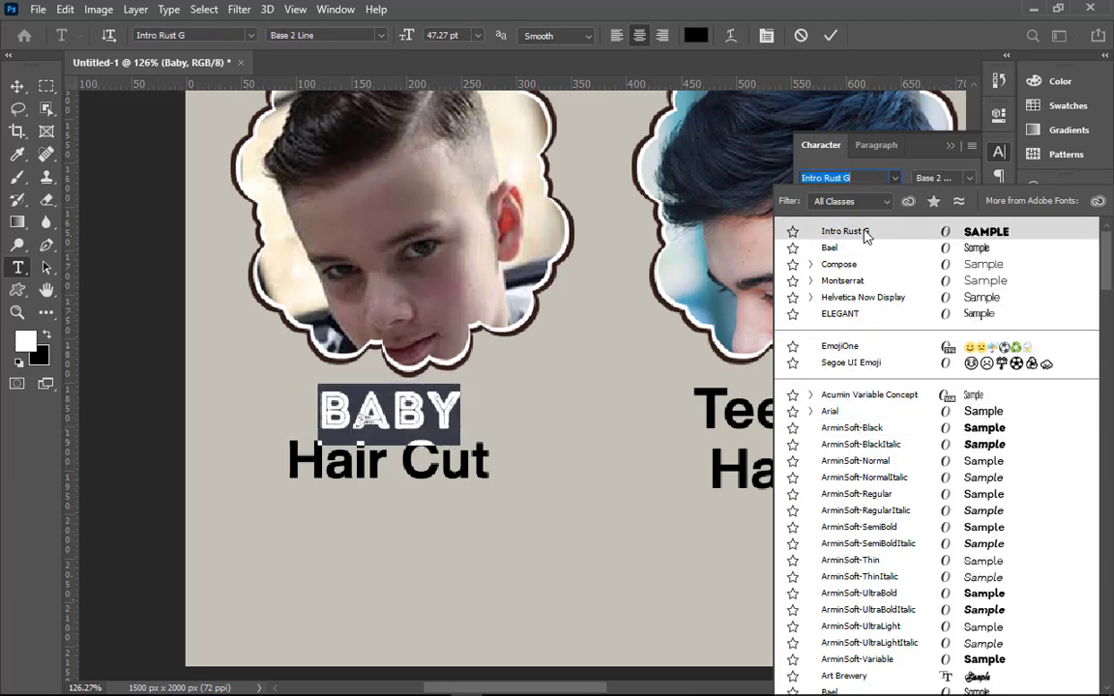
{"action": "left_click", "coordinate": [862, 177]}
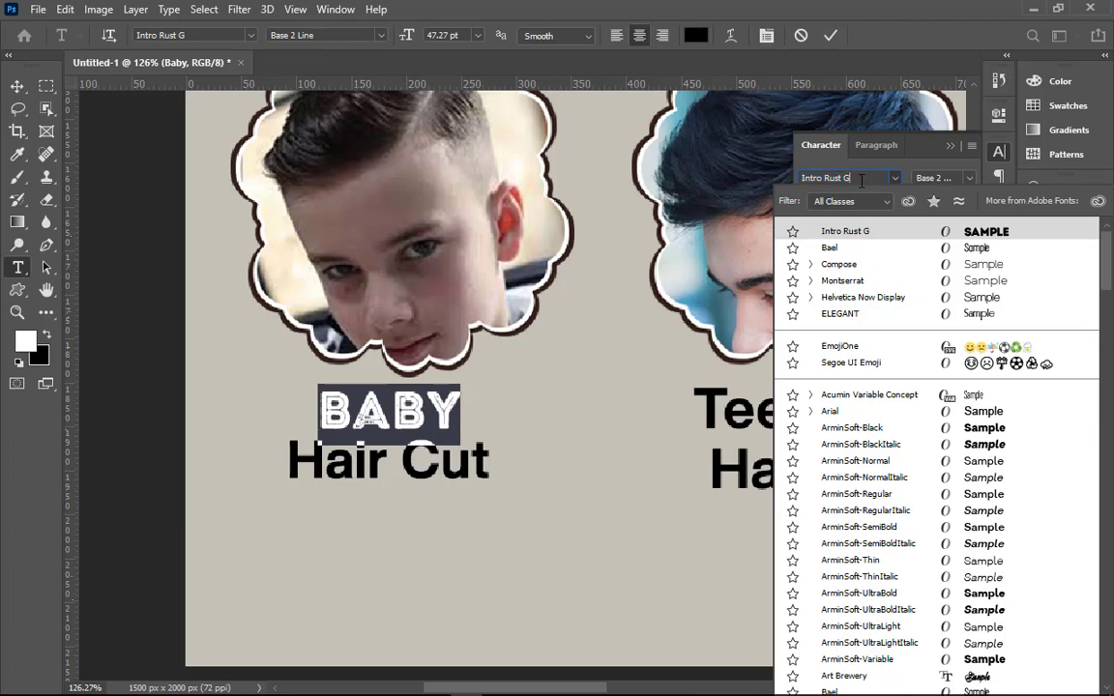
{"action": "key", "text": "BackSpace"}
{"action": "key", "text": "BackSpace"}
{"action": "key", "text": "BackSpace"}
{"action": "key", "text": "BackSpace"}
{"action": "key", "text": "BackSpace"}
{"action": "key", "text": "BackSpace"}
{"action": "key", "text": "BackSpace"}
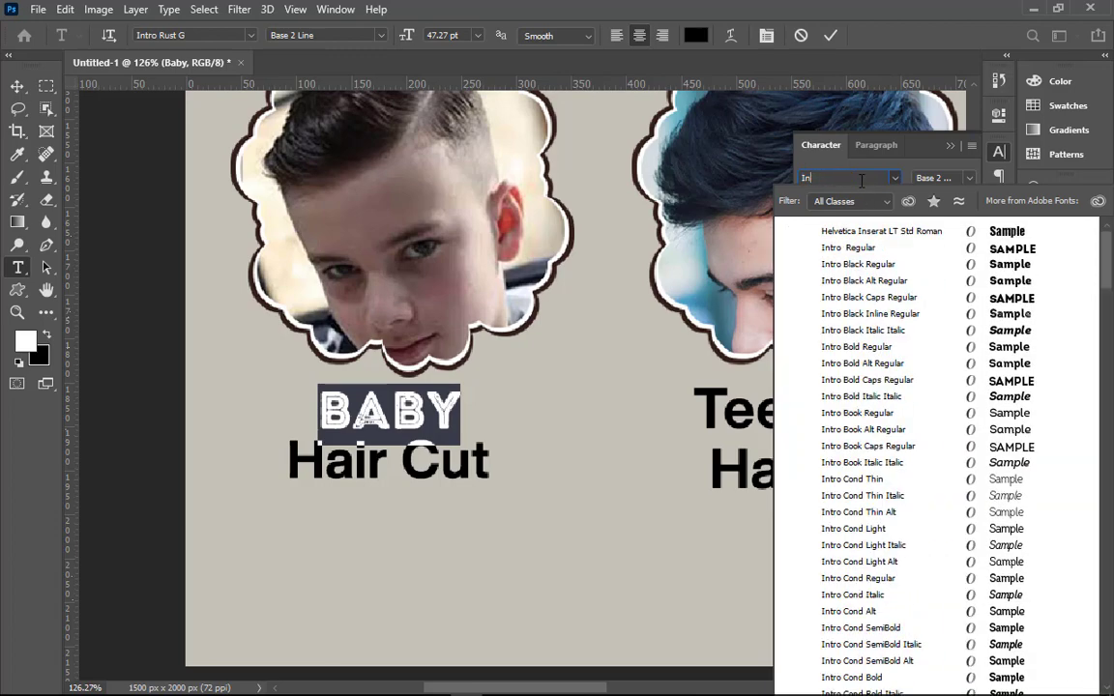
{"action": "key", "text": "BackSpace"}
{"action": "key", "text": "BackSpace"}
{"action": "type", "text": "chunkFive"}
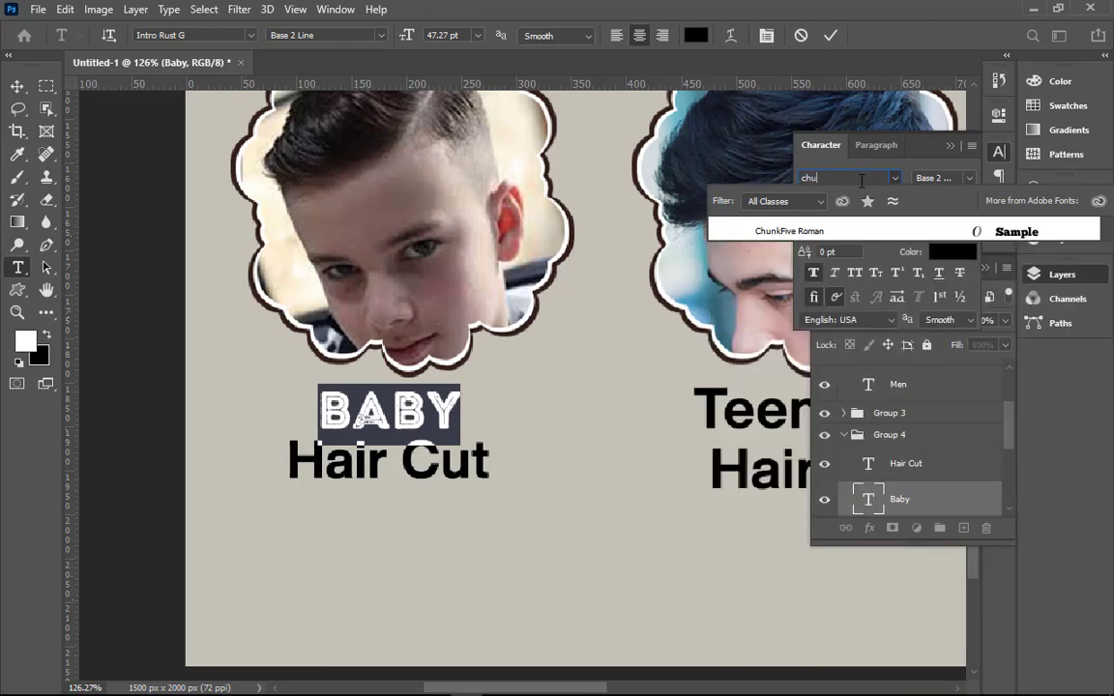
{"action": "left_click", "coordinate": [820, 230]}
{"action": "left_click", "coordinate": [830, 36]}
{"action": "key", "text": "v"}
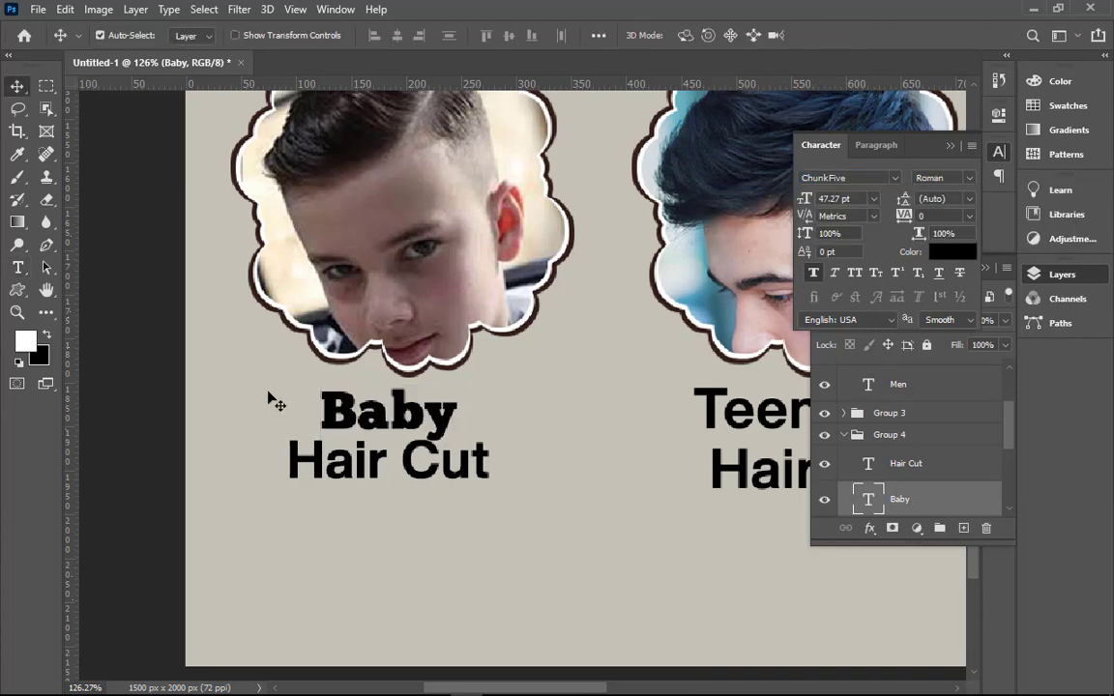
- Set the Baby caption's Hair Cut line in ChunkFive Roman at 47.27 pt
{"action": "scroll", "coordinate": [497, 479], "scroll_direction": "up", "scroll_amount": 5}
{"action": "left_click", "coordinate": [530, 435]}
{"action": "double_click", "coordinate": [530, 435]}
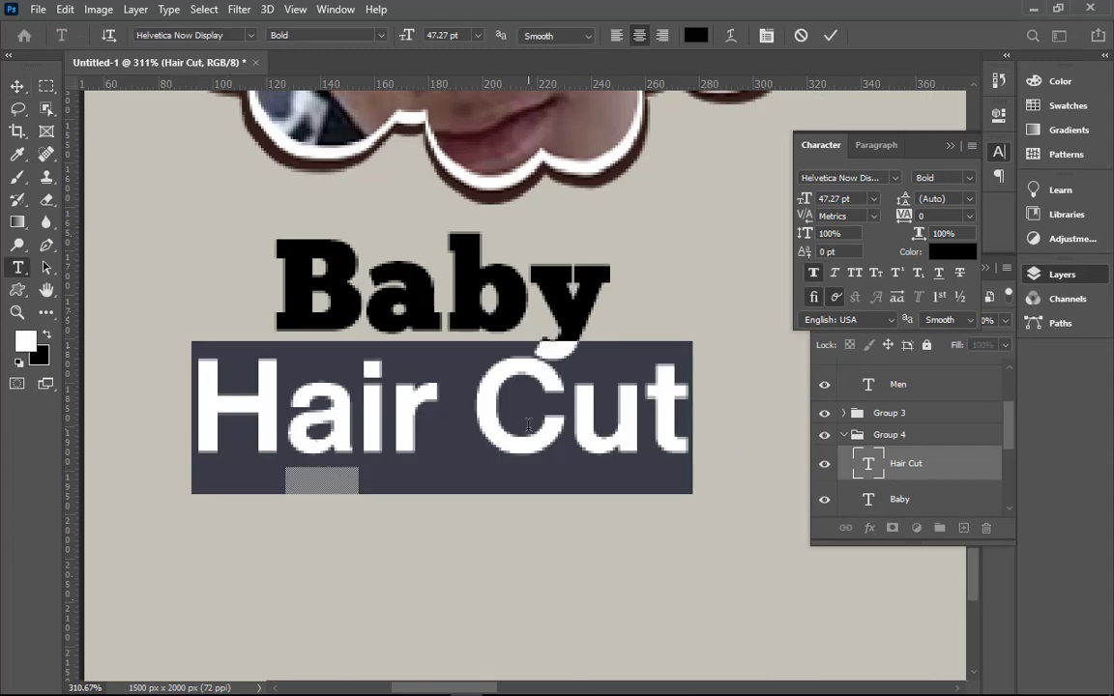
{"action": "left_click", "coordinate": [881, 178]}
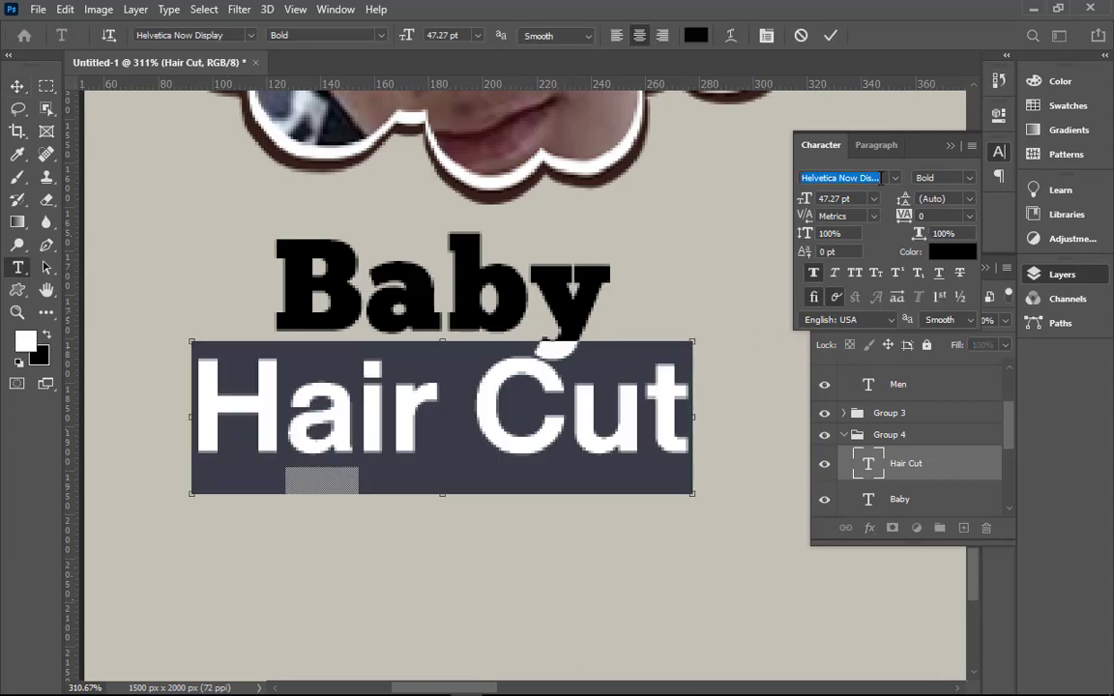
{"action": "type", "text": "chu"}
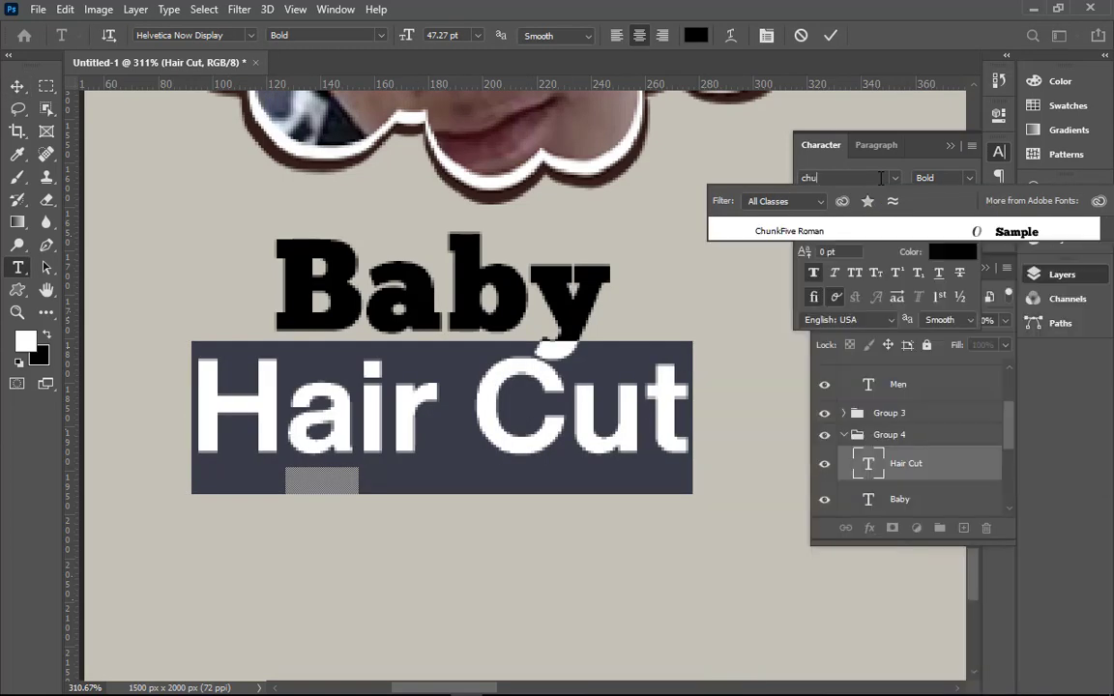
{"action": "left_click", "coordinate": [870, 231]}
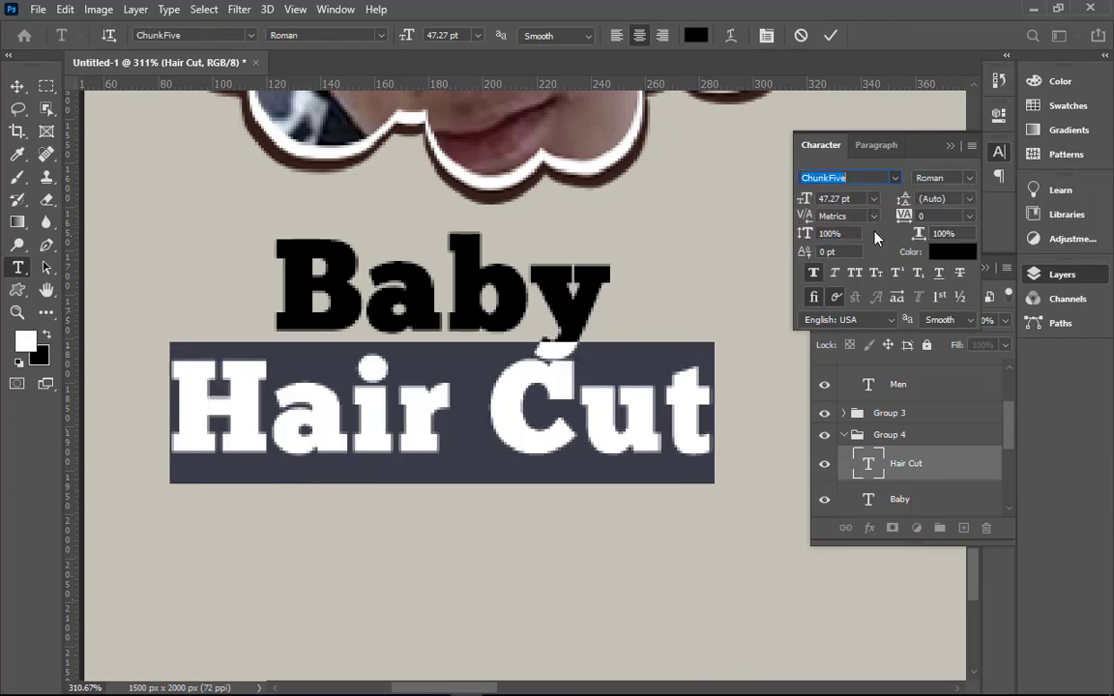
{"action": "left_click", "coordinate": [831, 36]}
{"action": "key", "text": "v"}
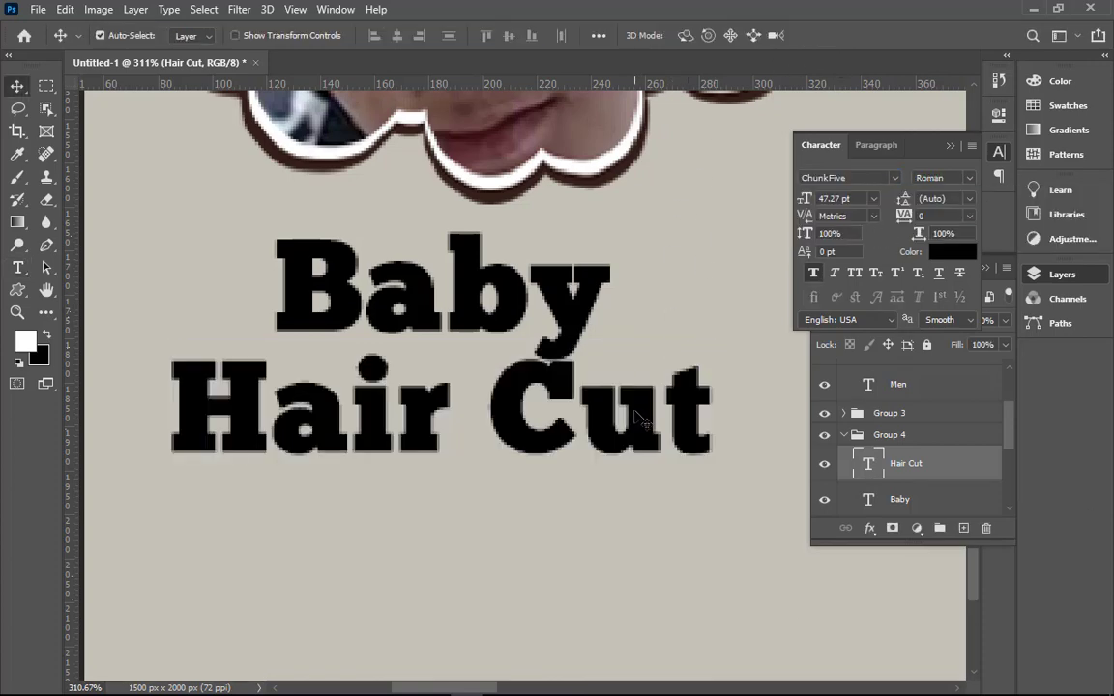
{"action": "key", "text": "Down"}
{"action": "key", "text": "Down"}
{"action": "key", "text": "Down"}
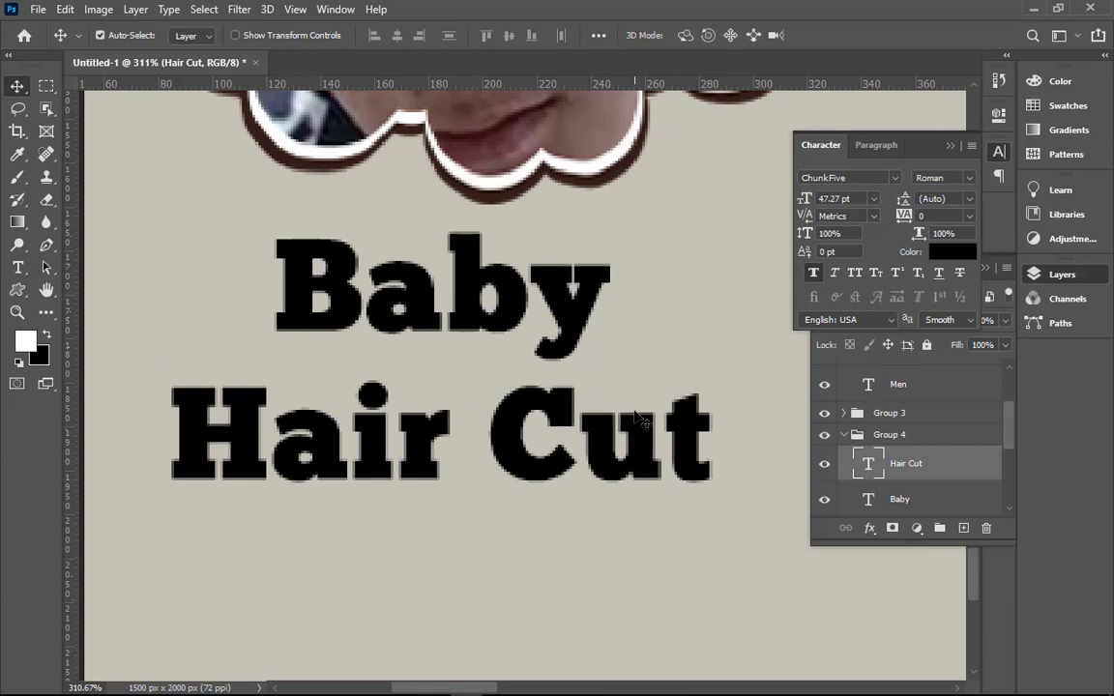
{"action": "key", "text": "Up"}
{"action": "key", "text": "Up"}
{"action": "key", "text": "Up"}
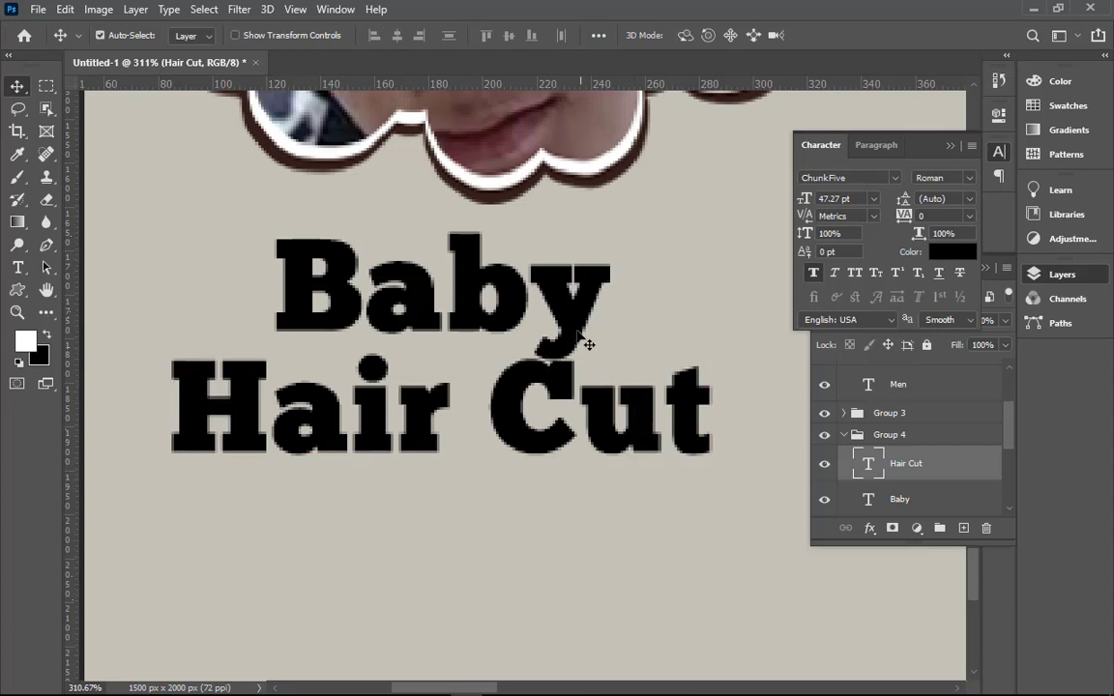
{"action": "double_click", "coordinate": [576, 324]}
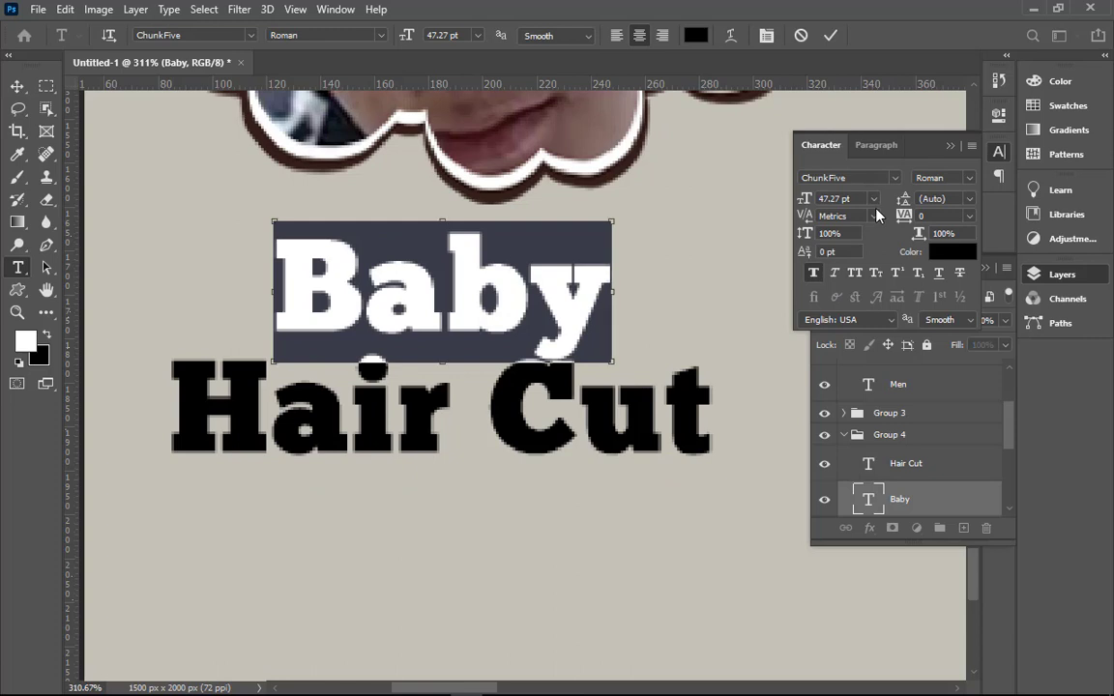
- Make the Baby and Hair Cut caption lines all capitals
{"action": "left_click", "coordinate": [854, 273]}
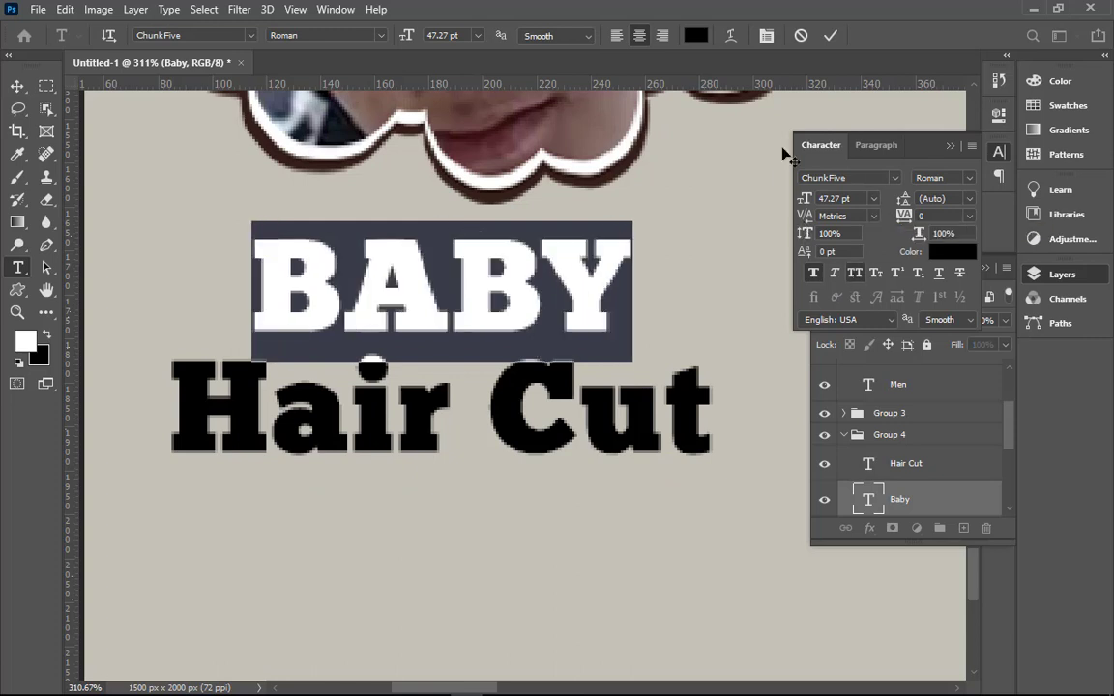
{"action": "left_click", "coordinate": [830, 35]}
{"action": "left_click", "coordinate": [571, 375], "text": "ctrl"}
{"action": "double_click", "coordinate": [485, 405]}
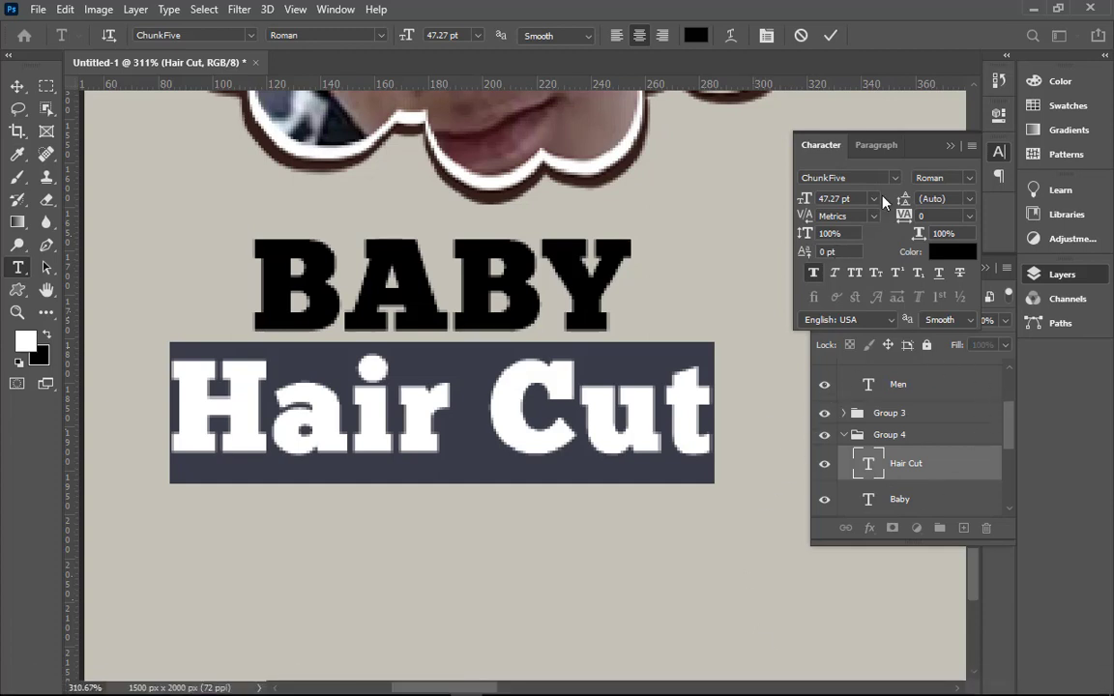
{"action": "left_click", "coordinate": [856, 272]}
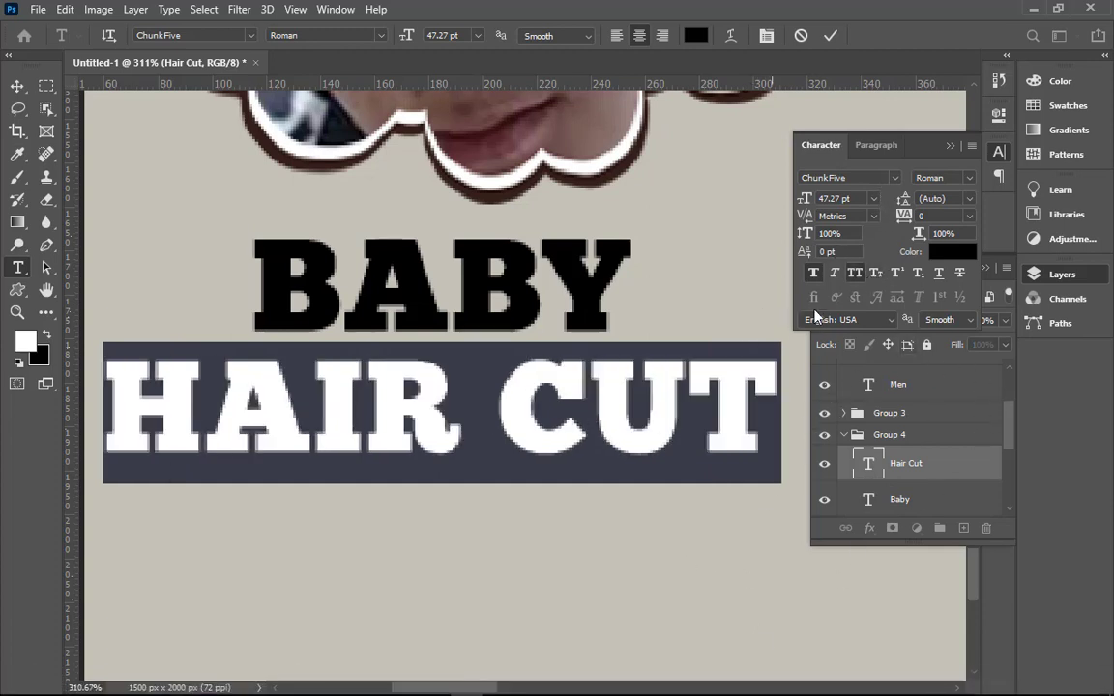
{"action": "left_click", "coordinate": [828, 36]}
{"action": "key", "text": "v"}
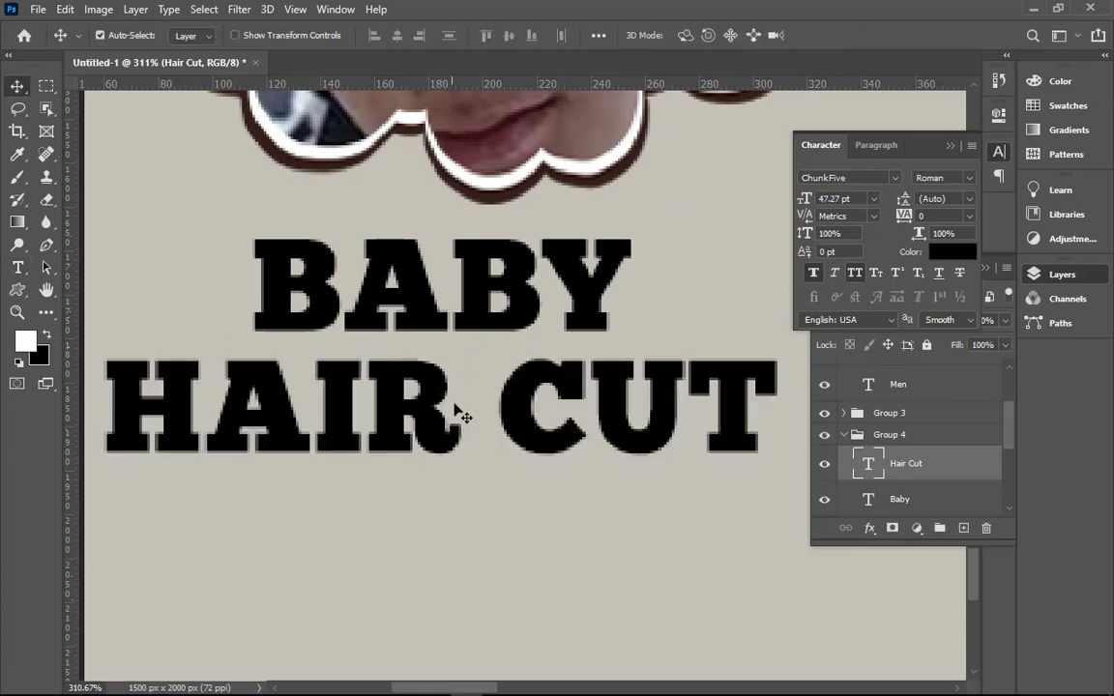
- Reduce the HAIR CUT line to 35 pt
{"action": "left_click", "coordinate": [910, 500], "text": "shift"}
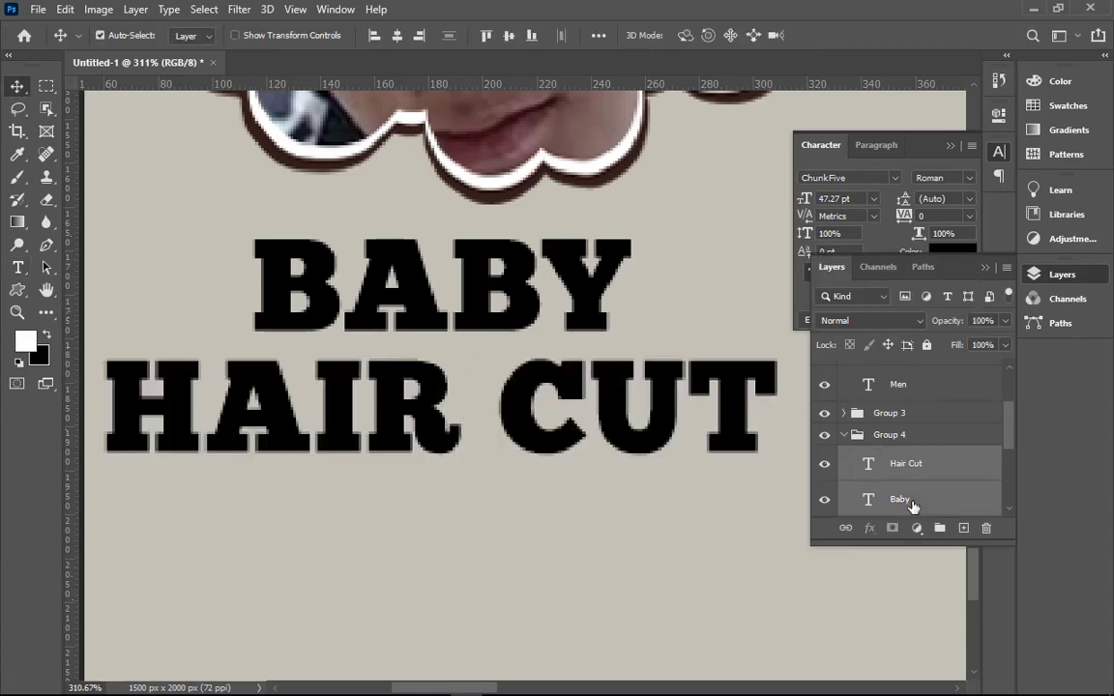
{"action": "key", "text": "ctrl+t"}
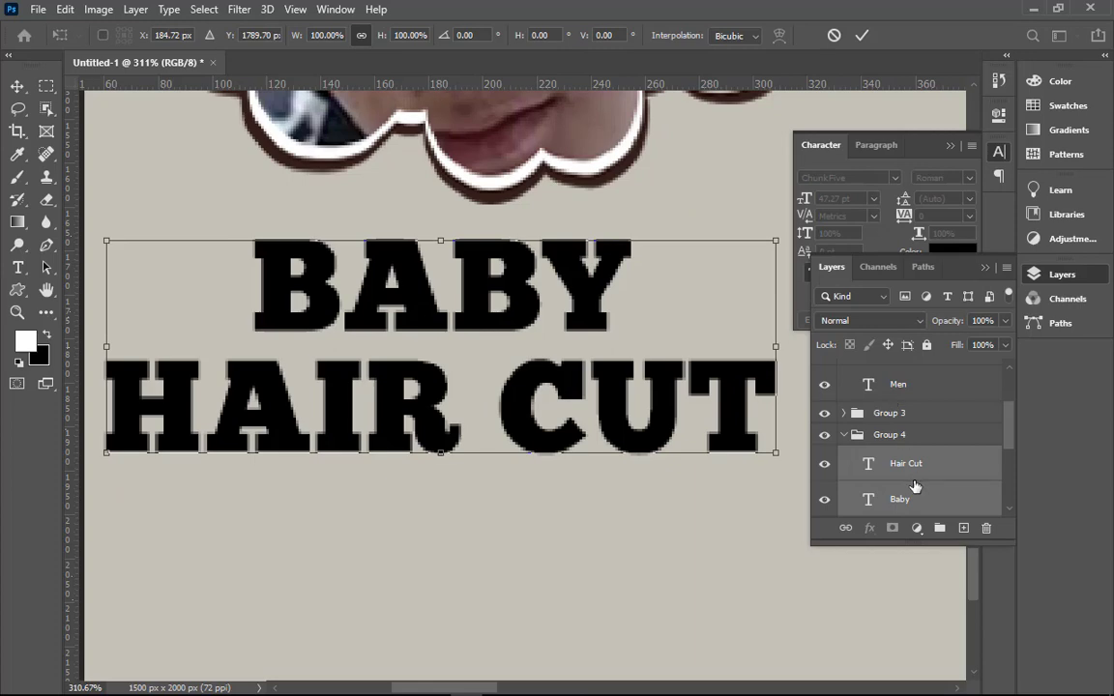
{"action": "left_click", "coordinate": [884, 474]}
{"action": "double_click", "coordinate": [882, 472]}
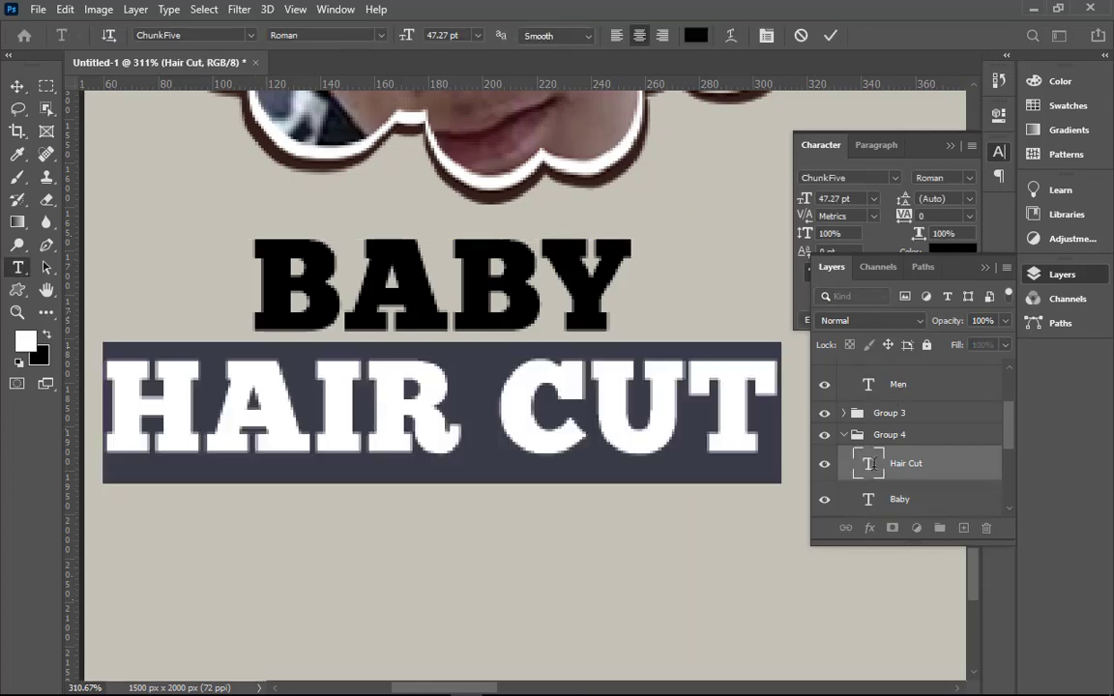
{"action": "left_click", "coordinate": [855, 203]}
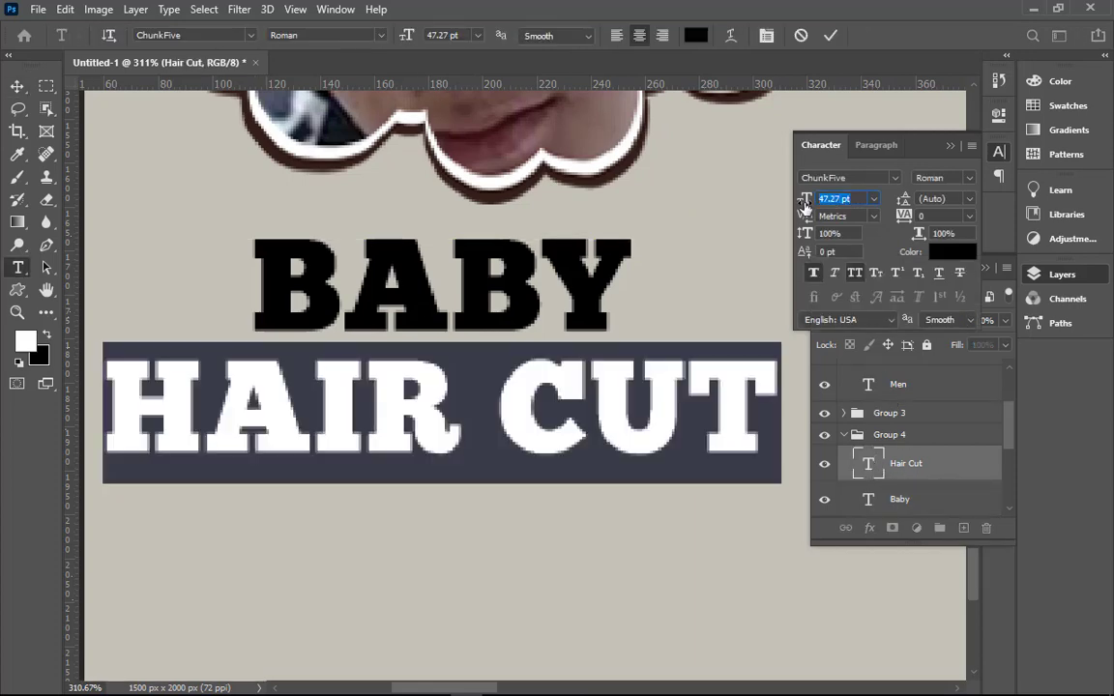
{"action": "type", "text": "30"}
{"action": "key", "text": "BackSpace"}
{"action": "key", "text": "BackSpace"}
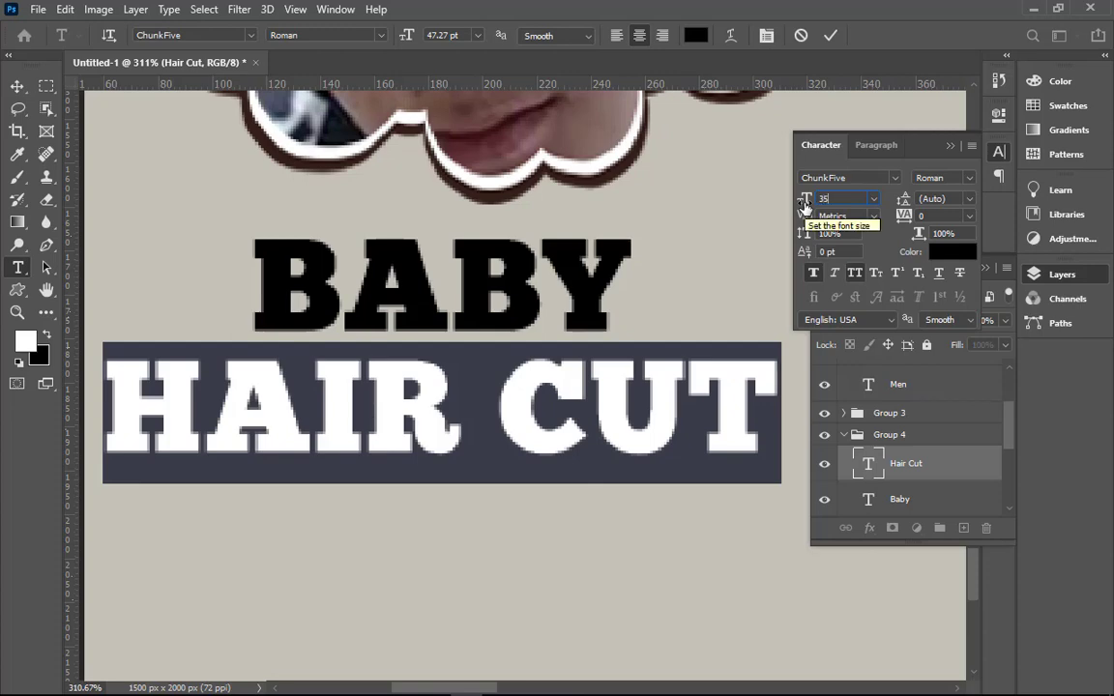
{"action": "key", "text": "Return"}
{"action": "key", "text": "ctrl+Return"}
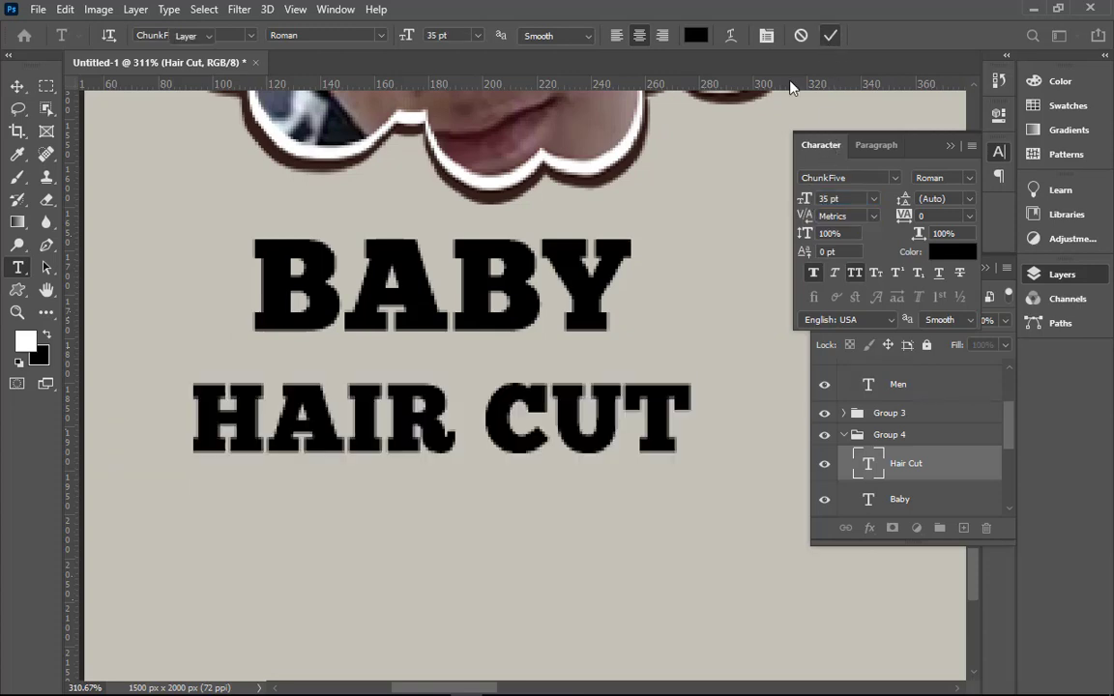
- Reduce the BABY line to 35 pt as well, then view the whole poster
{"action": "double_click", "coordinate": [563, 283]}
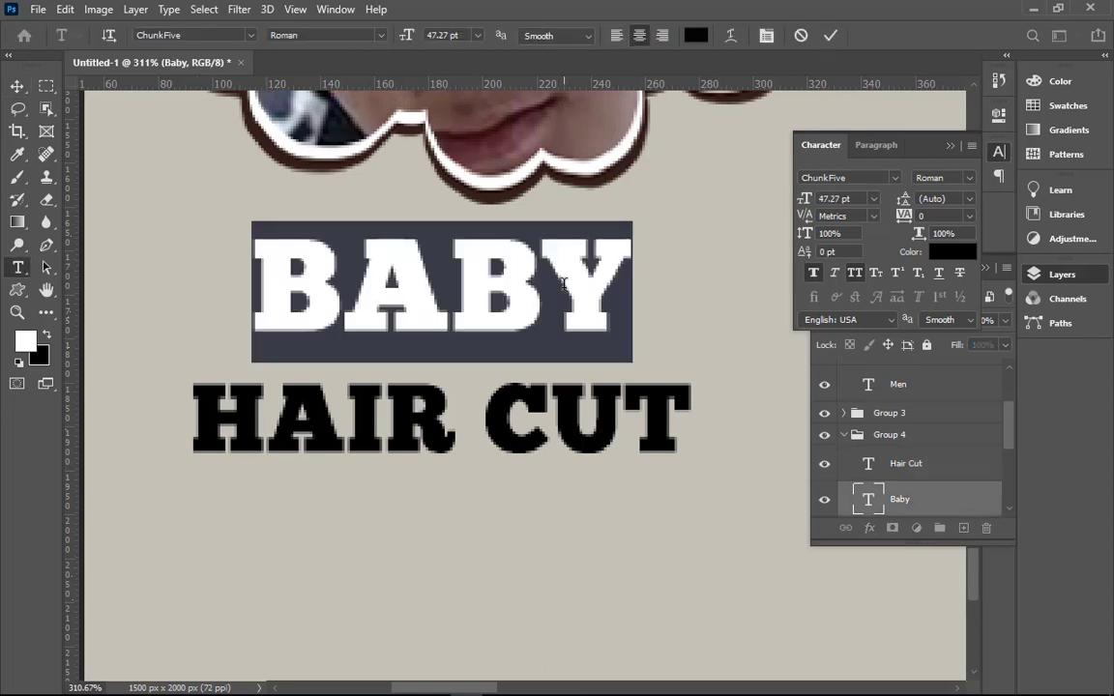
{"action": "left_click", "coordinate": [452, 36]}
{"action": "type", "text": "35"}
{"action": "key", "text": "Return"}
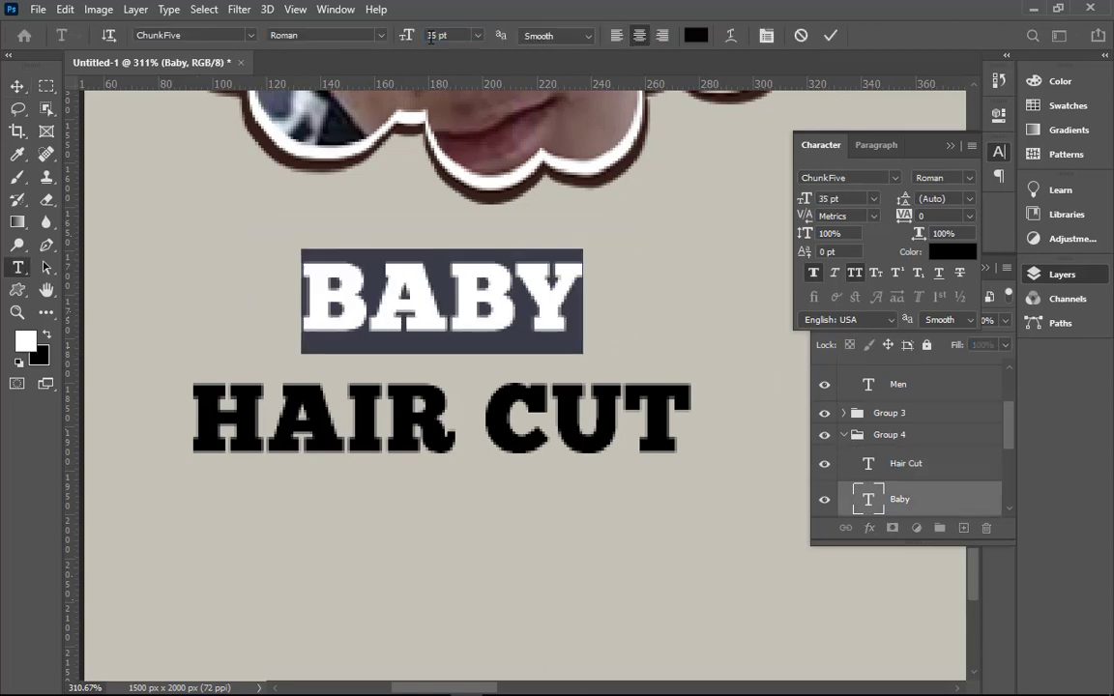
{"action": "left_click", "coordinate": [829, 34]}
{"action": "key", "text": "v"}
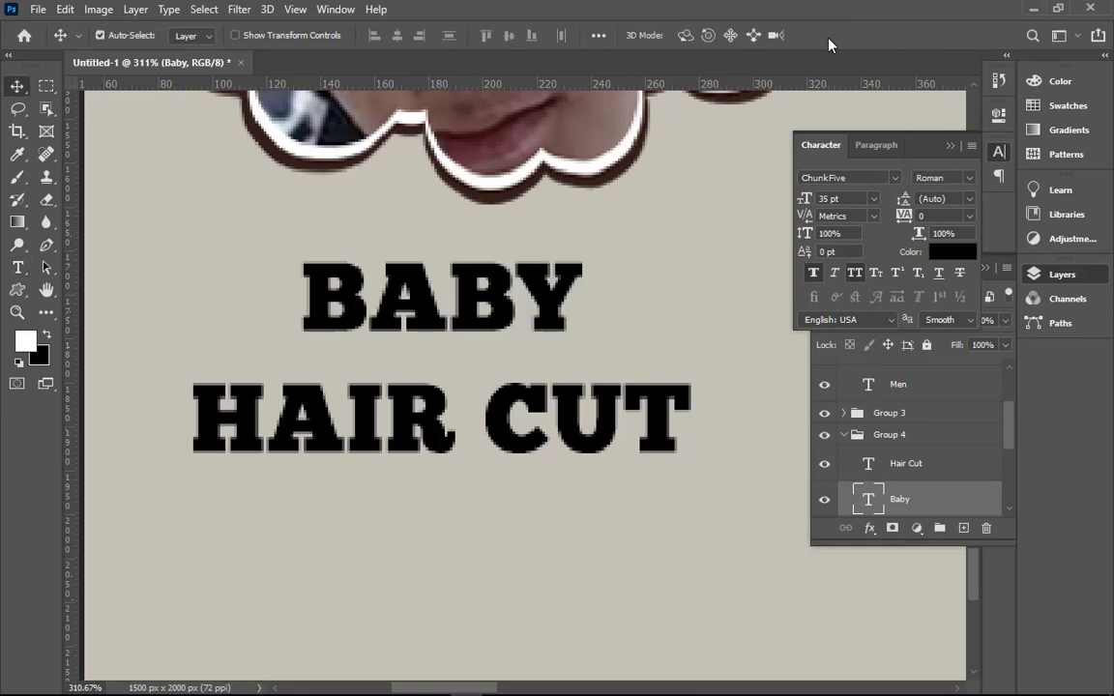
{"action": "key", "text": "ctrl+0"}
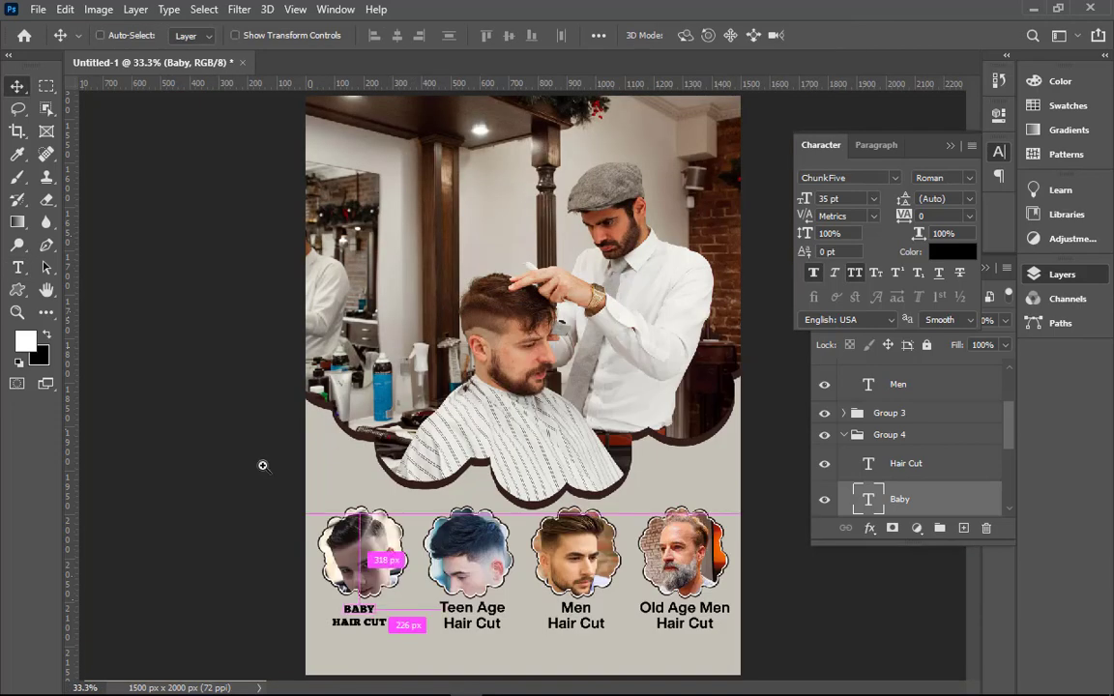
- Select the Hair Cut layer and drag HAIR CUT up toward BABY
{"action": "left_click_drag", "start_coordinate": [261, 465], "coordinate": [544, 667]}
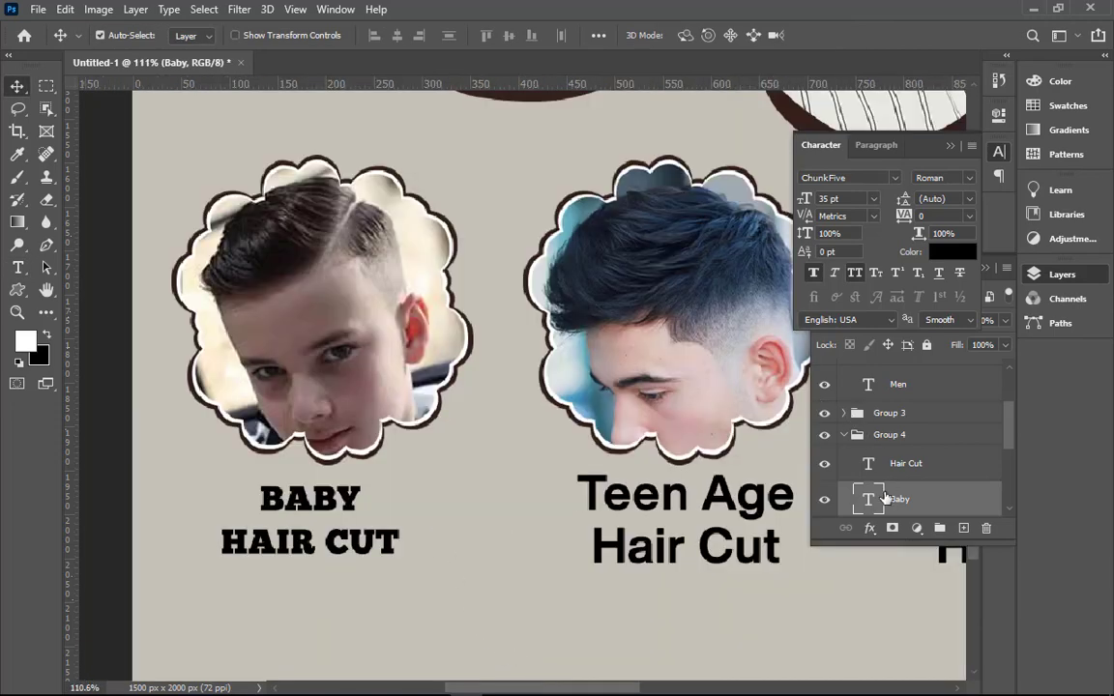
{"action": "left_click", "coordinate": [814, 447]}
{"action": "left_click", "coordinate": [893, 467]}
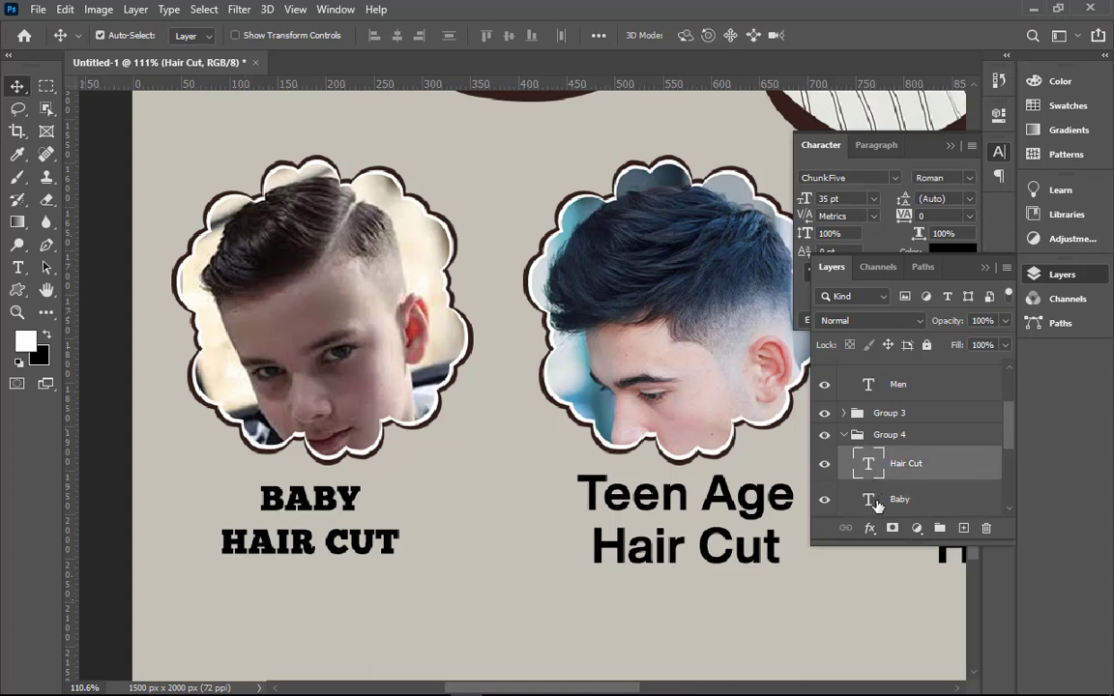
{"action": "left_click", "coordinate": [875, 500]}
{"action": "left_click", "coordinate": [897, 468]}
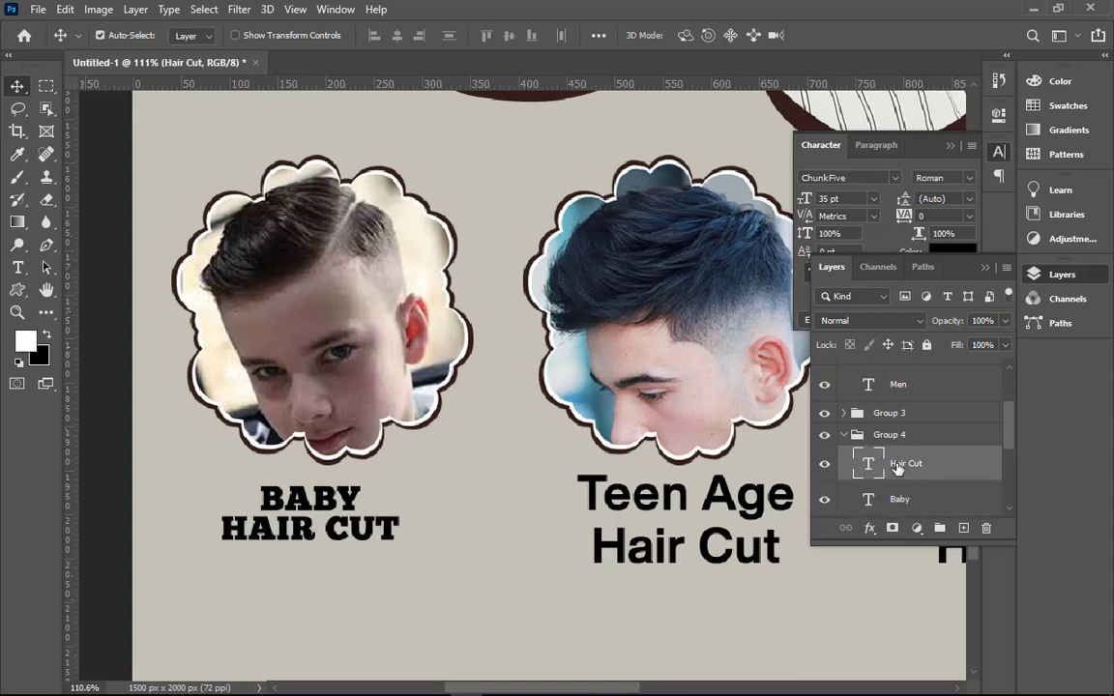
{"action": "left_click_drag", "start_coordinate": [314, 533], "coordinate": [315, 520]}
{"action": "left_click_drag", "start_coordinate": [204, 460], "coordinate": [427, 556]}
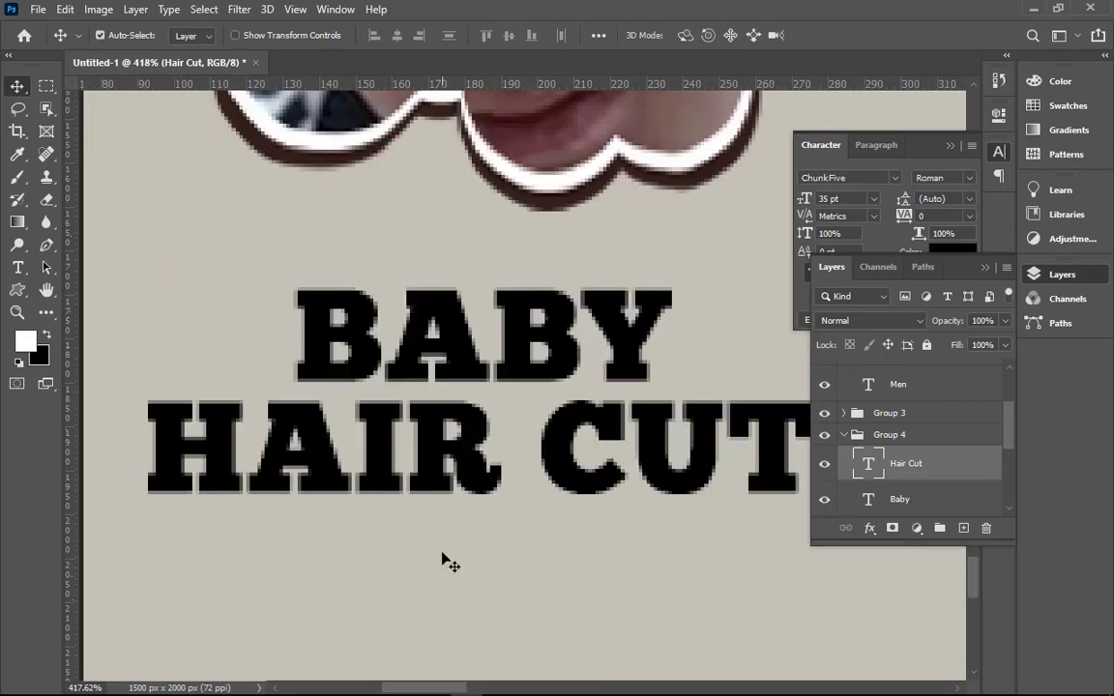
- Fine-tune HAIR CUT with arrow-key nudges until it sits tight under BABY
{"action": "key", "text": "Up"}
{"action": "key", "text": "Up"}
{"action": "key", "text": "Up"}
{"action": "key", "text": "Up"}
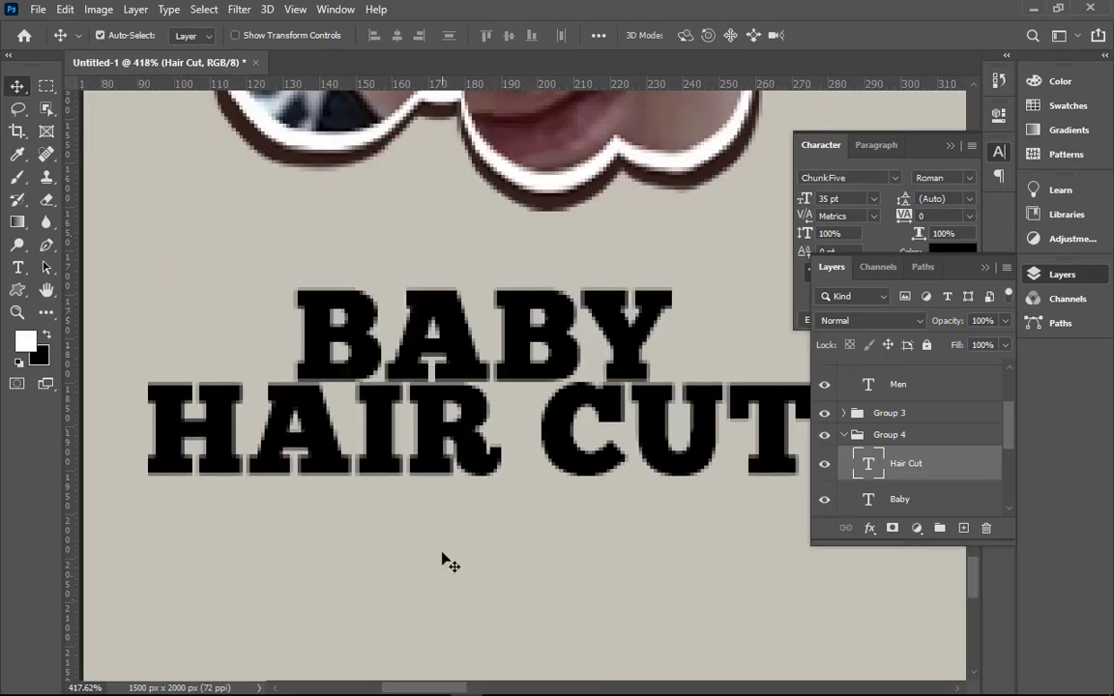
{"action": "key", "text": "Down"}
{"action": "key", "text": "Down"}
{"action": "key", "text": "Down"}
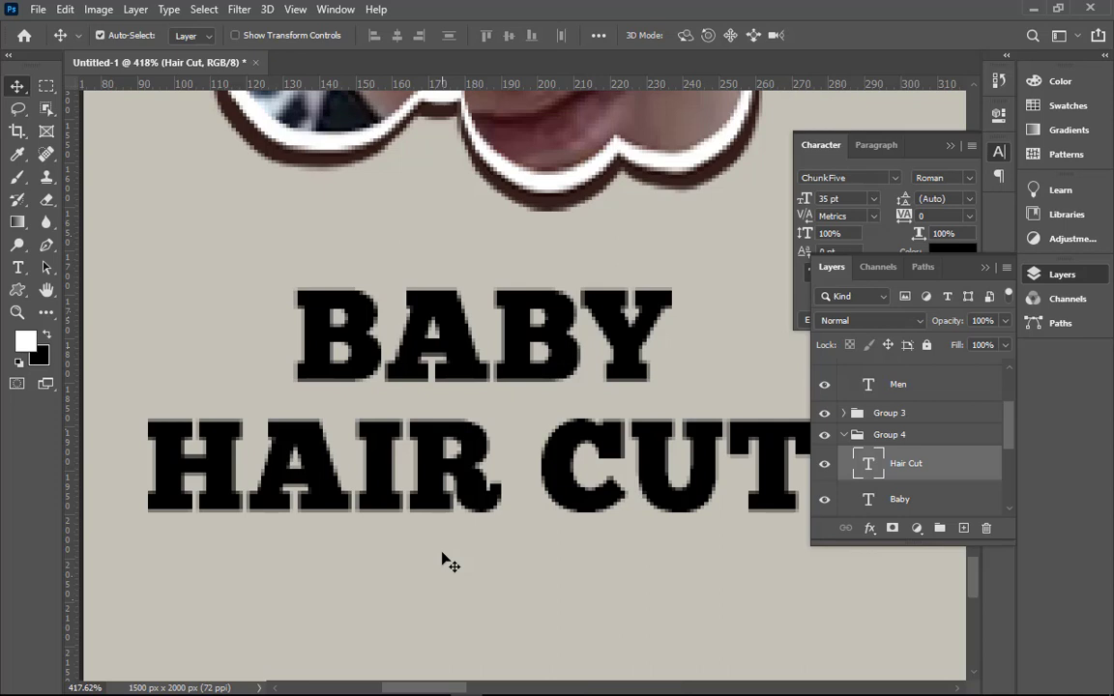
{"action": "key", "text": "Down"}
{"action": "key", "text": "Down"}
{"action": "key", "text": "Down"}
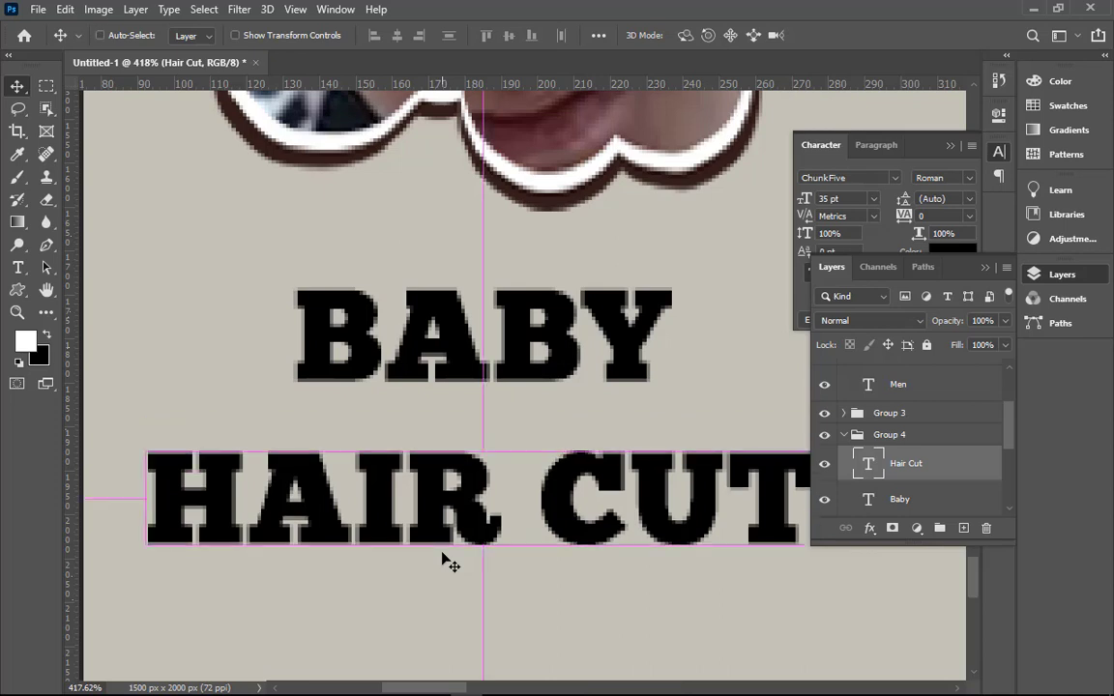
{"action": "key", "text": "Up"}
{"action": "key", "text": "Up"}
{"action": "key", "text": "Up"}
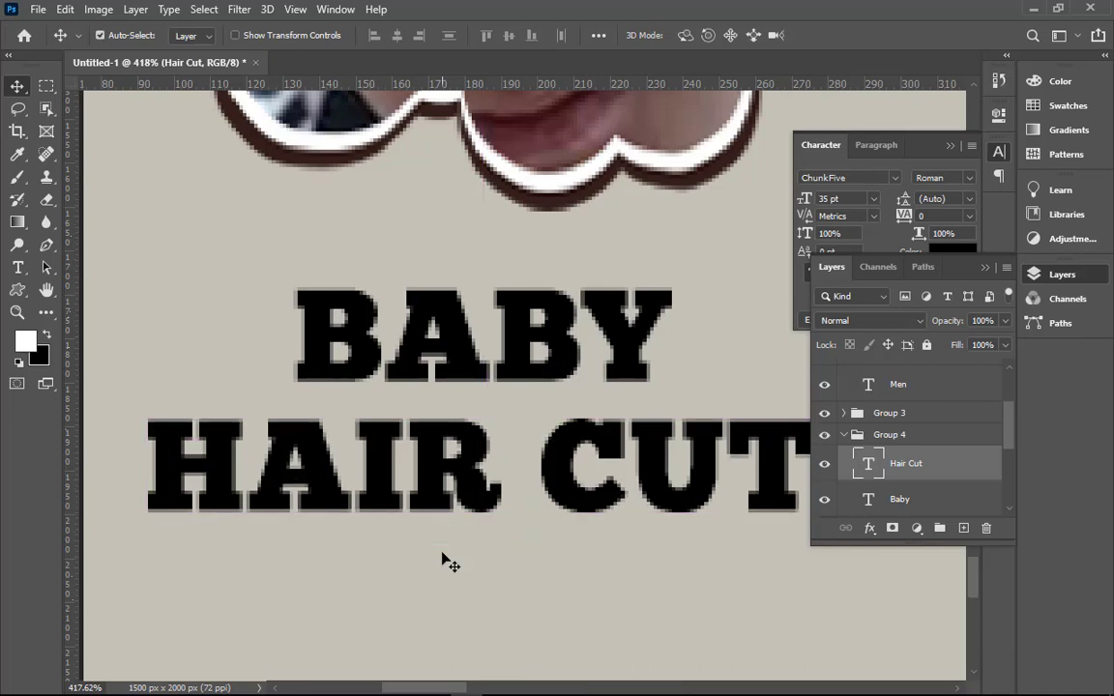
{"action": "key", "text": "Up"}
{"action": "key", "text": "Up"}
{"action": "key", "text": "Up"}
{"action": "key", "text": "Up"}
{"action": "key", "text": "Up"}
{"action": "key", "text": "Up"}
{"action": "key", "text": "Up"}
{"action": "key", "text": "Up"}
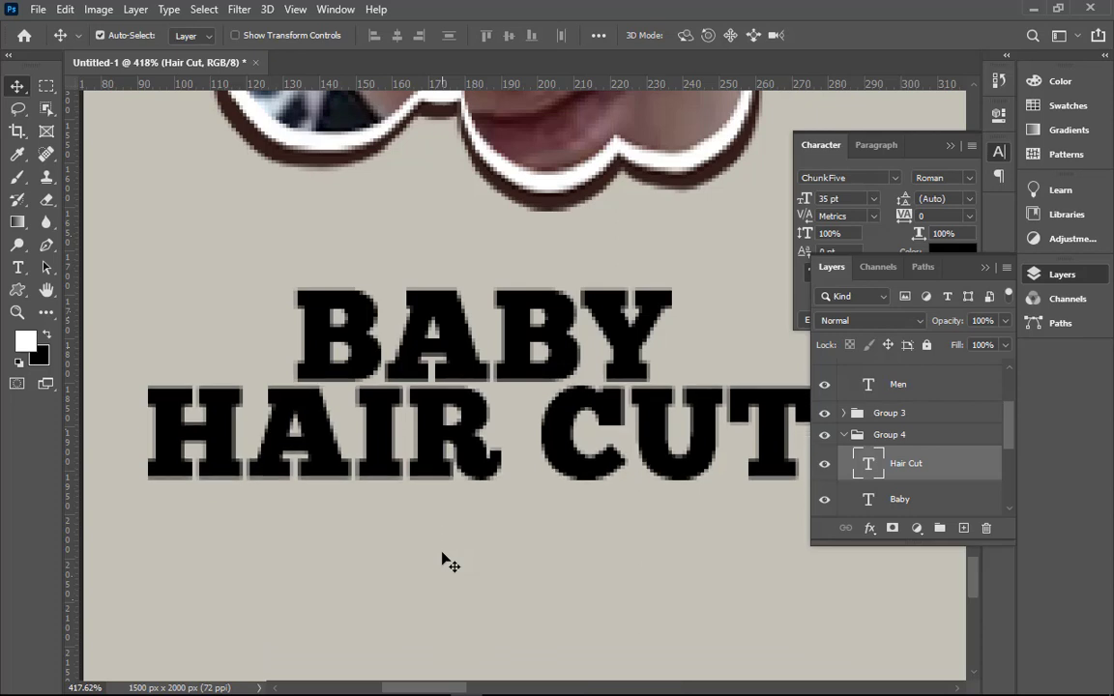
{"action": "key", "text": "Up"}
{"action": "key", "text": "Down"}
{"action": "key", "text": "Down"}
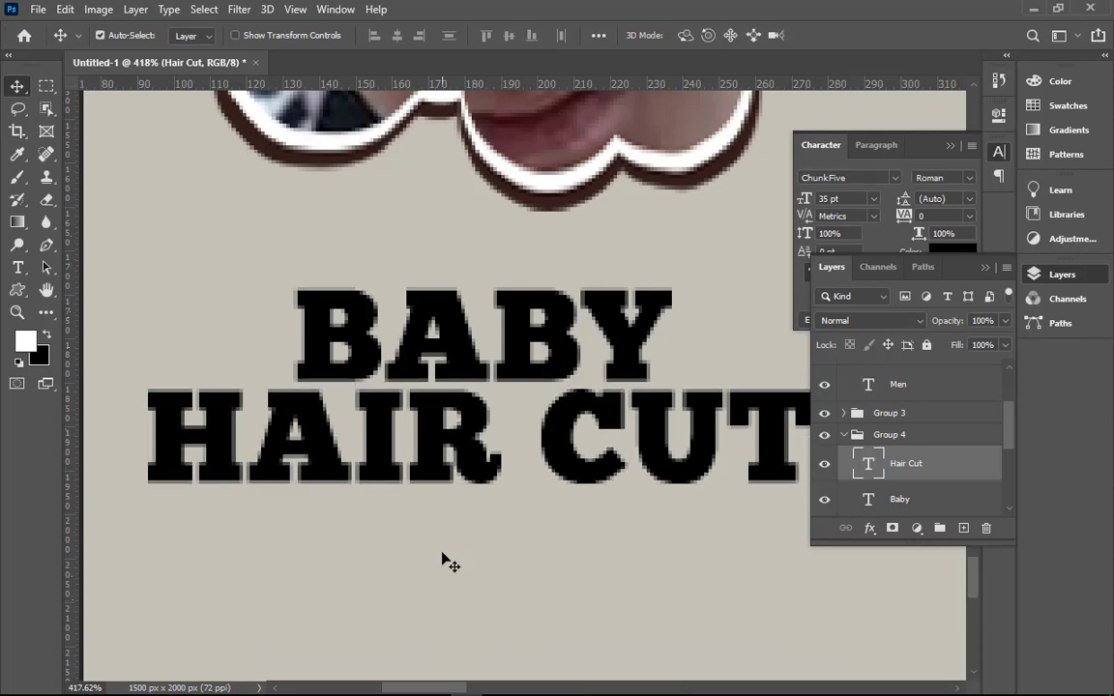
{"action": "key", "text": "Down"}
{"action": "key", "text": "Down"}
{"action": "key", "text": "Down"}
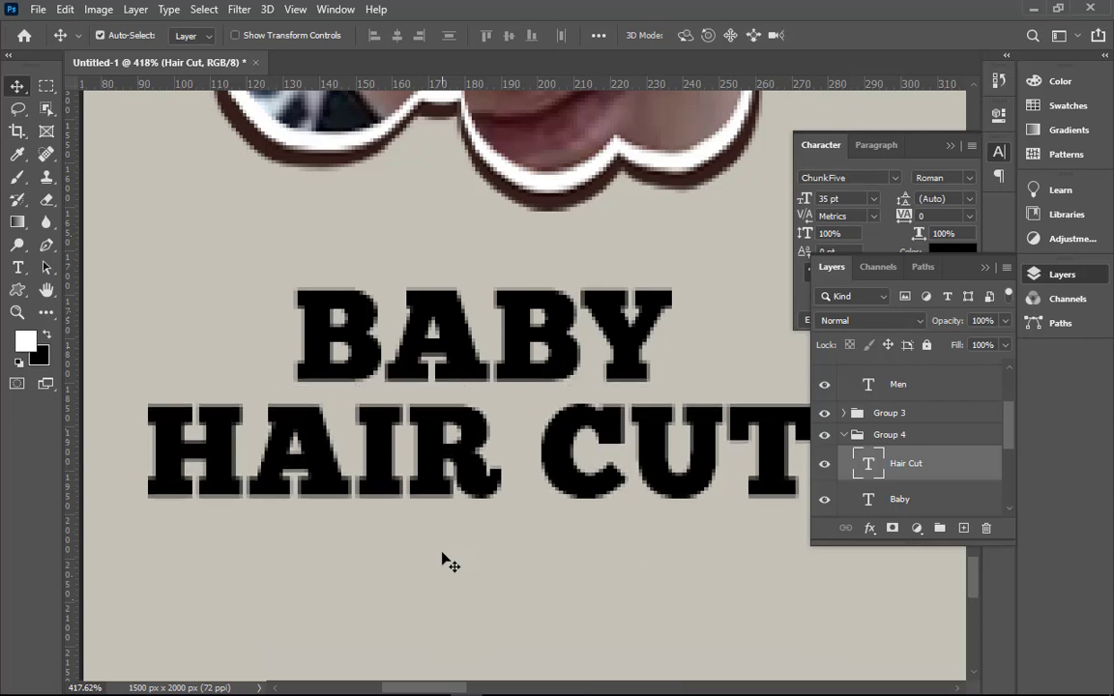
{"action": "key", "text": "ctrl+0"}
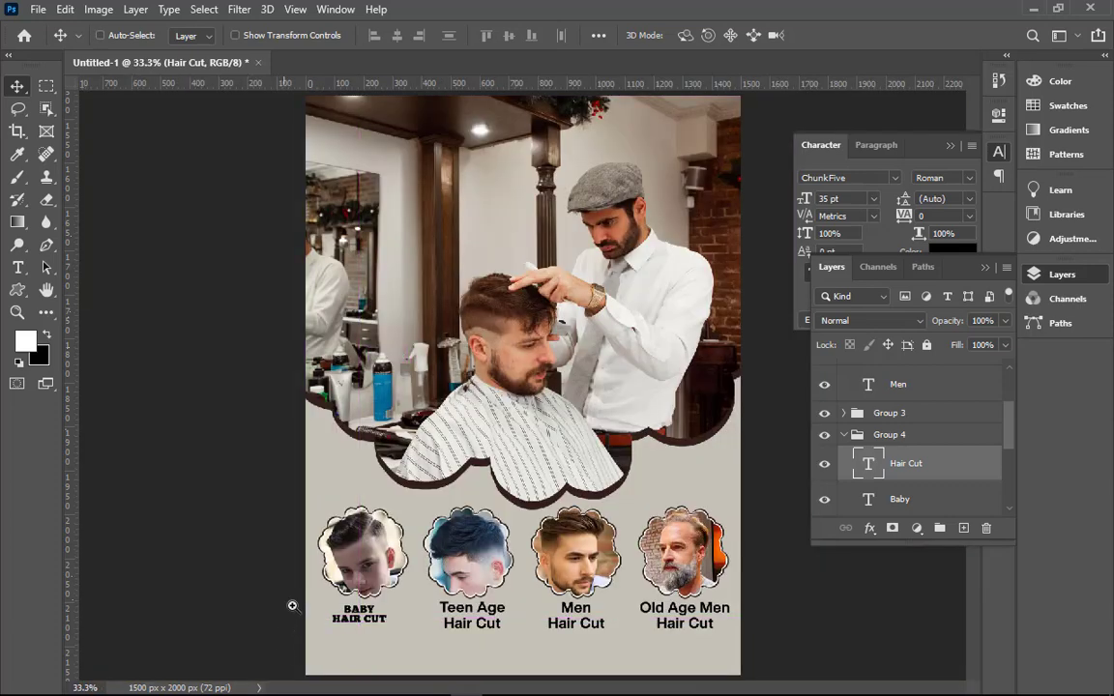
{"action": "left_click_drag", "start_coordinate": [333, 553], "coordinate": [642, 666]}
- Set the TEEN AGE line in ChunkFive Roman, all capitals
{"action": "double_click", "coordinate": [561, 378]}
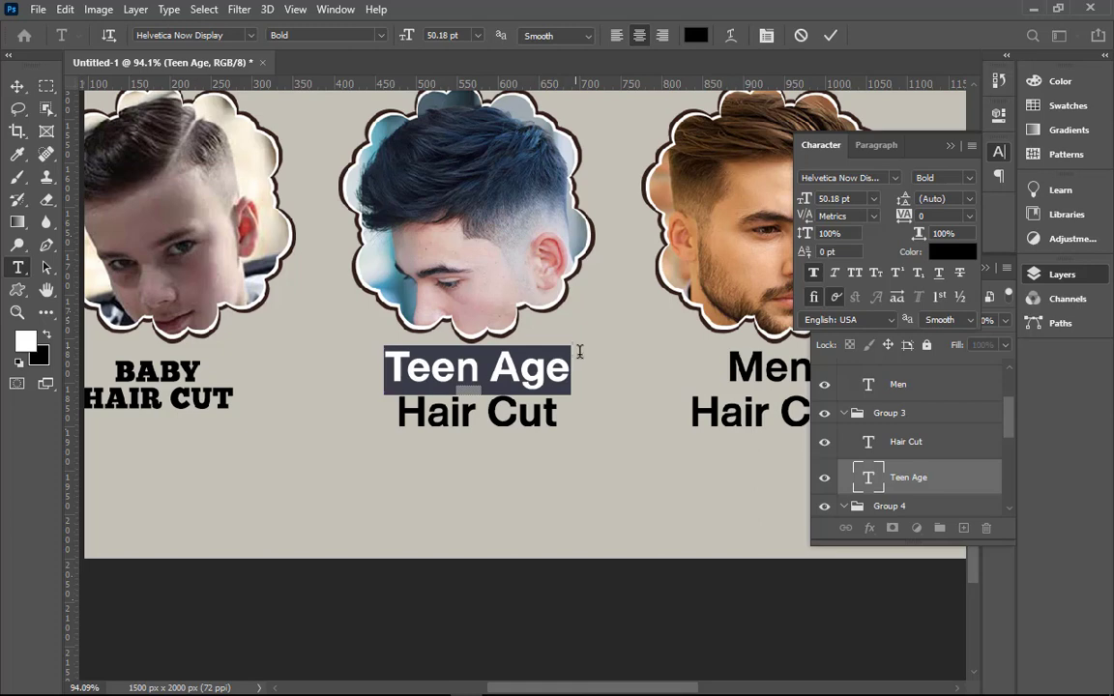
{"action": "double_click", "coordinate": [834, 179]}
{"action": "type", "text": "chu"}
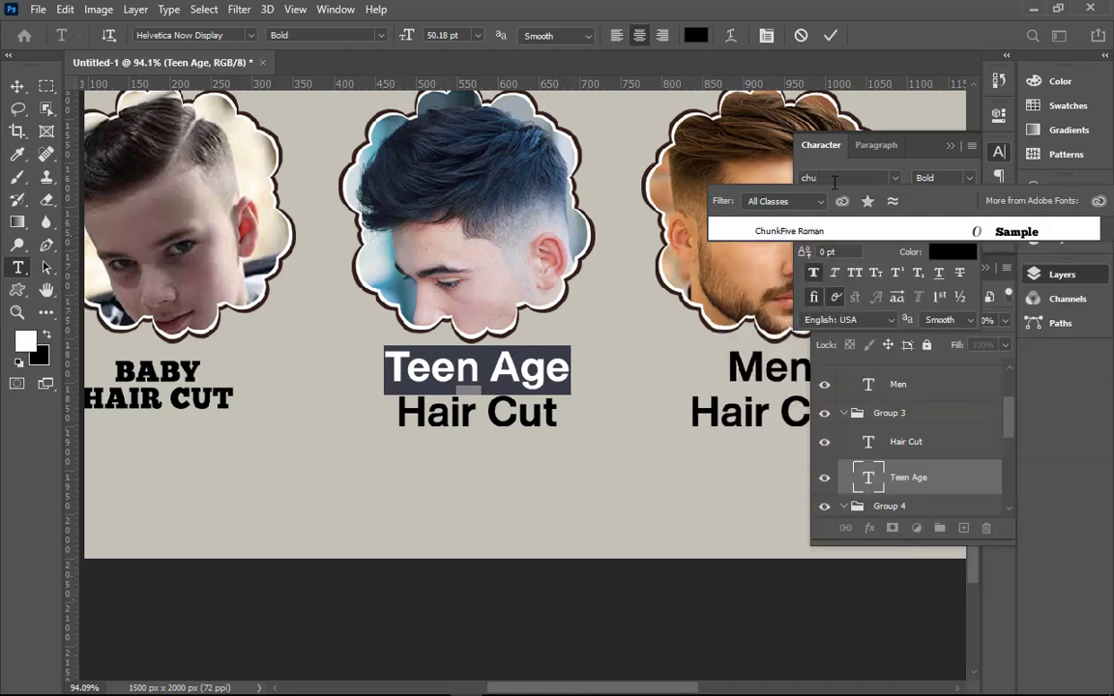
{"action": "key", "text": "Down"}
{"action": "key", "text": "Return"}
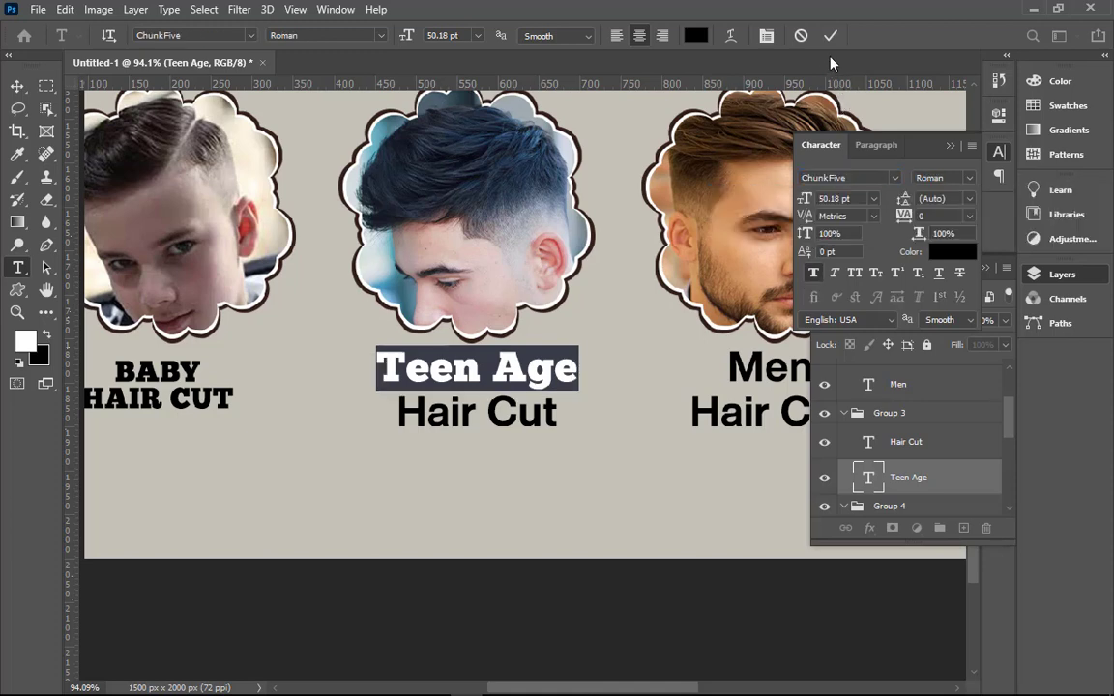
{"action": "key", "text": "ctrl+Return"}
{"action": "key", "text": "v"}
{"action": "left_click", "coordinate": [861, 273]}
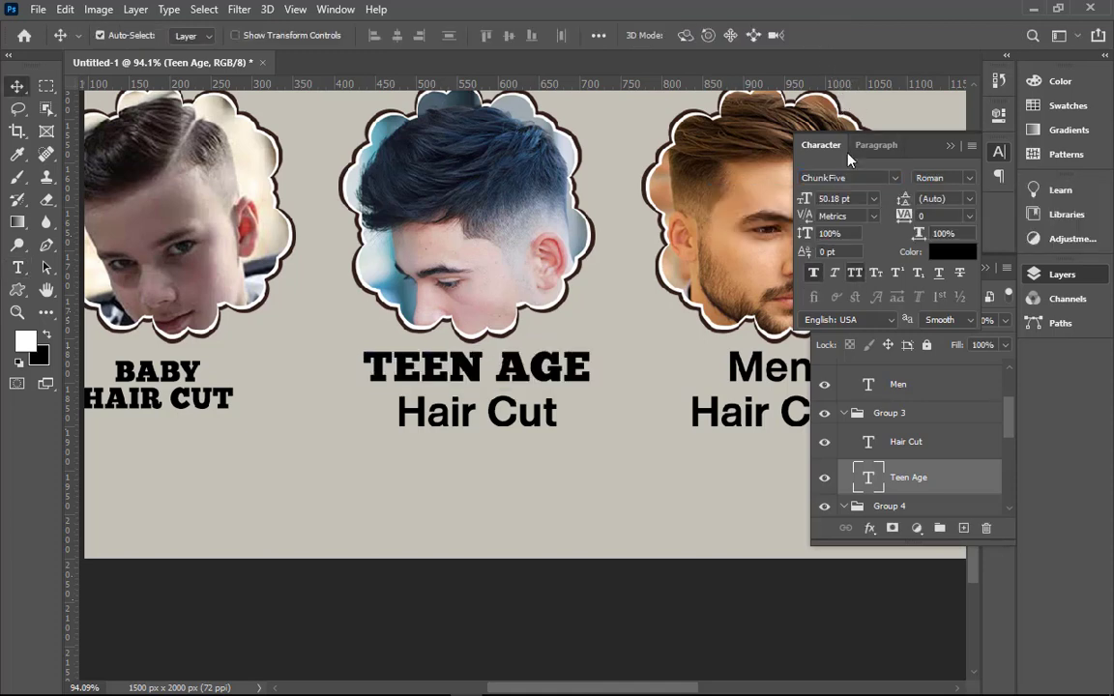
- Set the HAIR CUT line under TEEN AGE in ChunkFive Roman, all capitals
{"action": "double_click", "coordinate": [469, 411]}
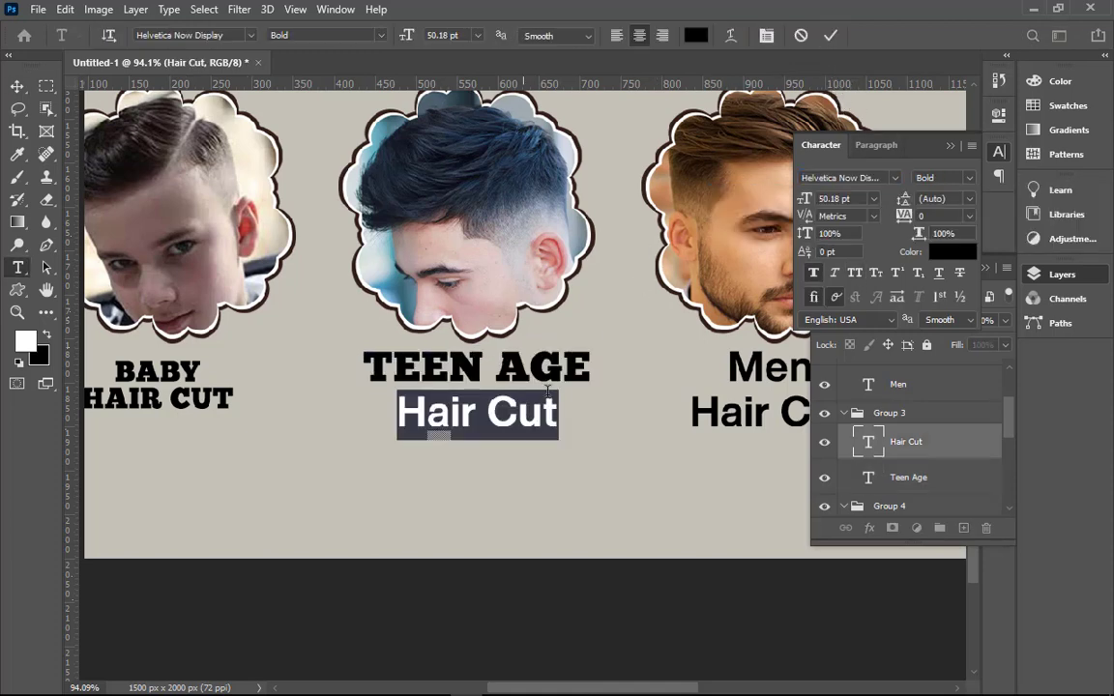
{"action": "left_click", "coordinate": [850, 179]}
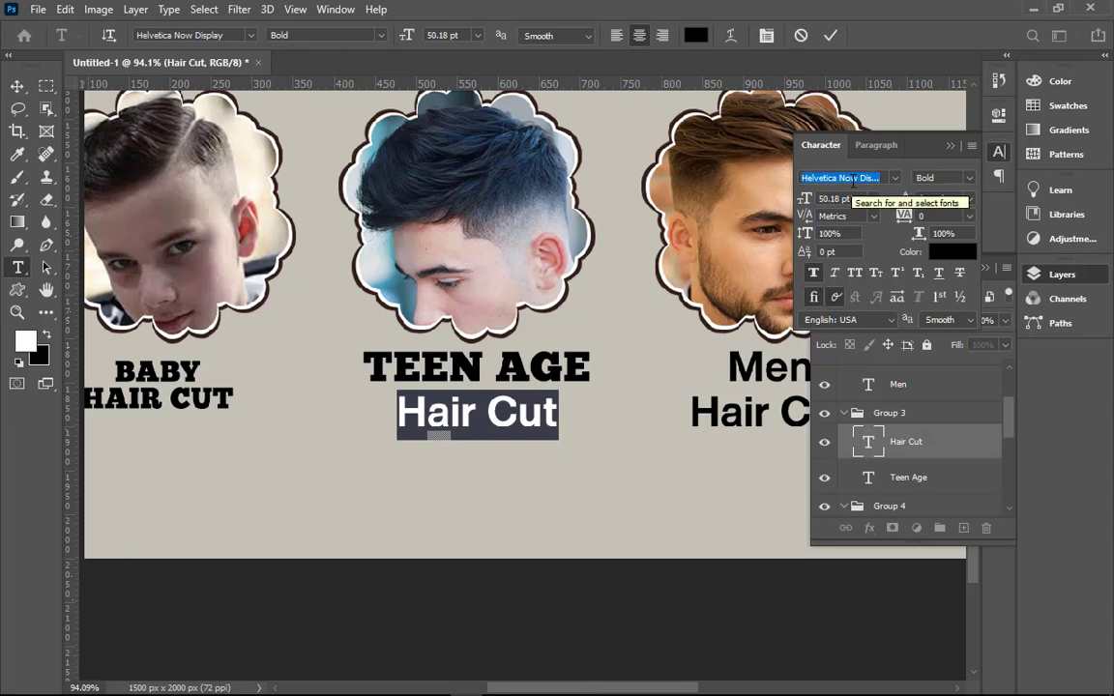
{"action": "type", "text": "chu"}
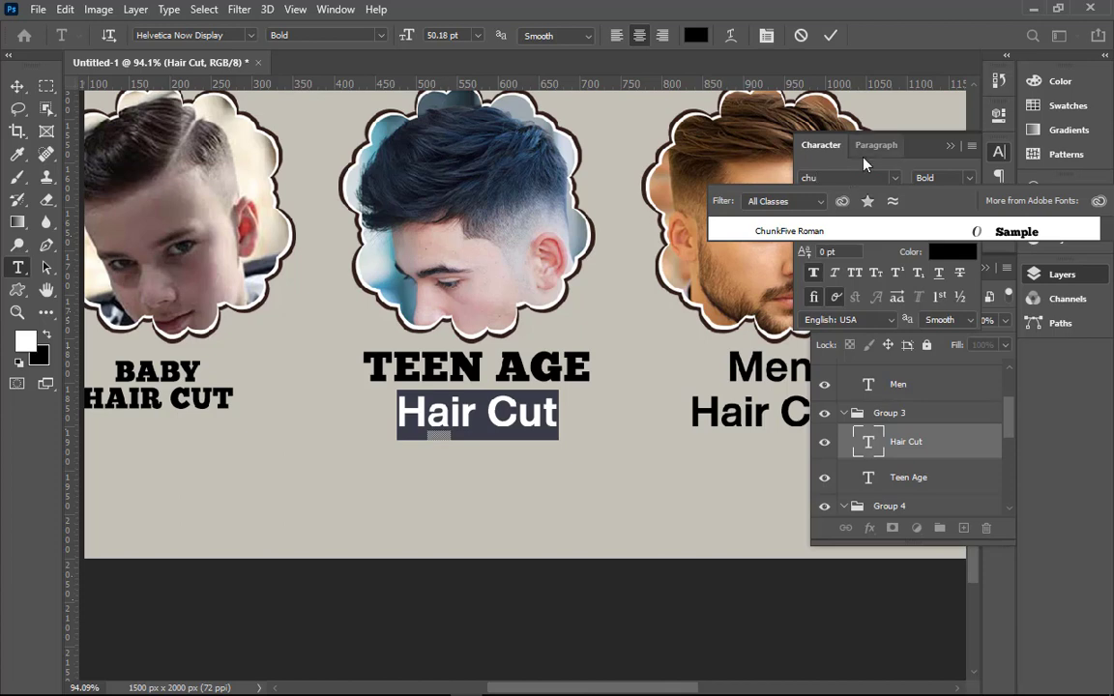
{"action": "left_click", "coordinate": [841, 230]}
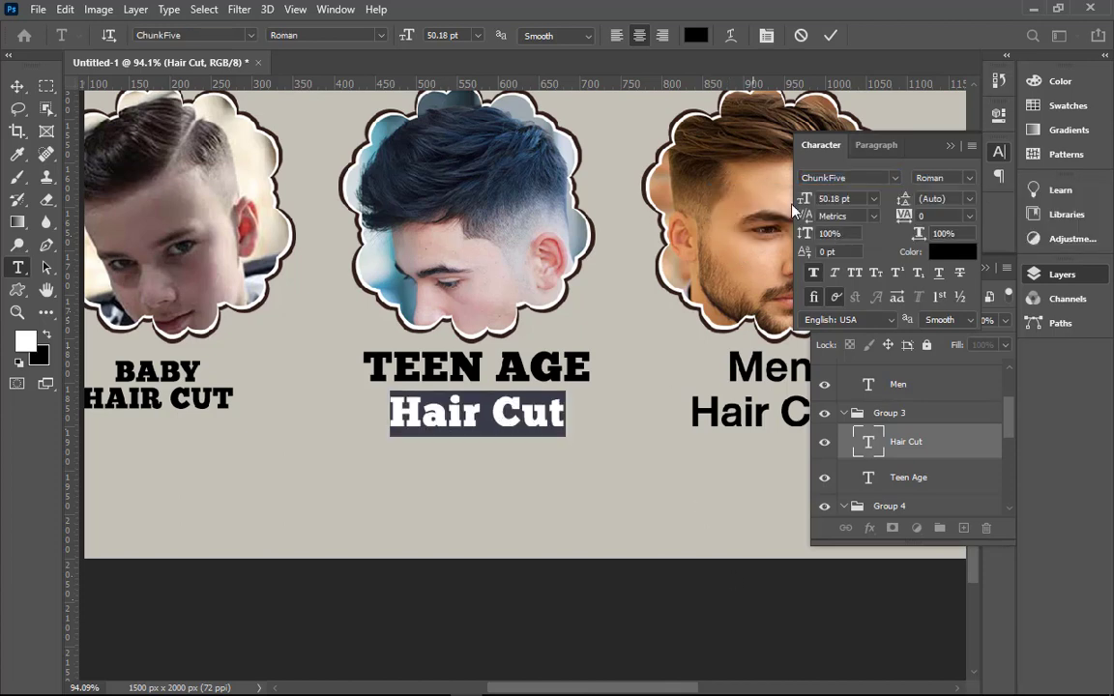
{"action": "left_click", "coordinate": [855, 273]}
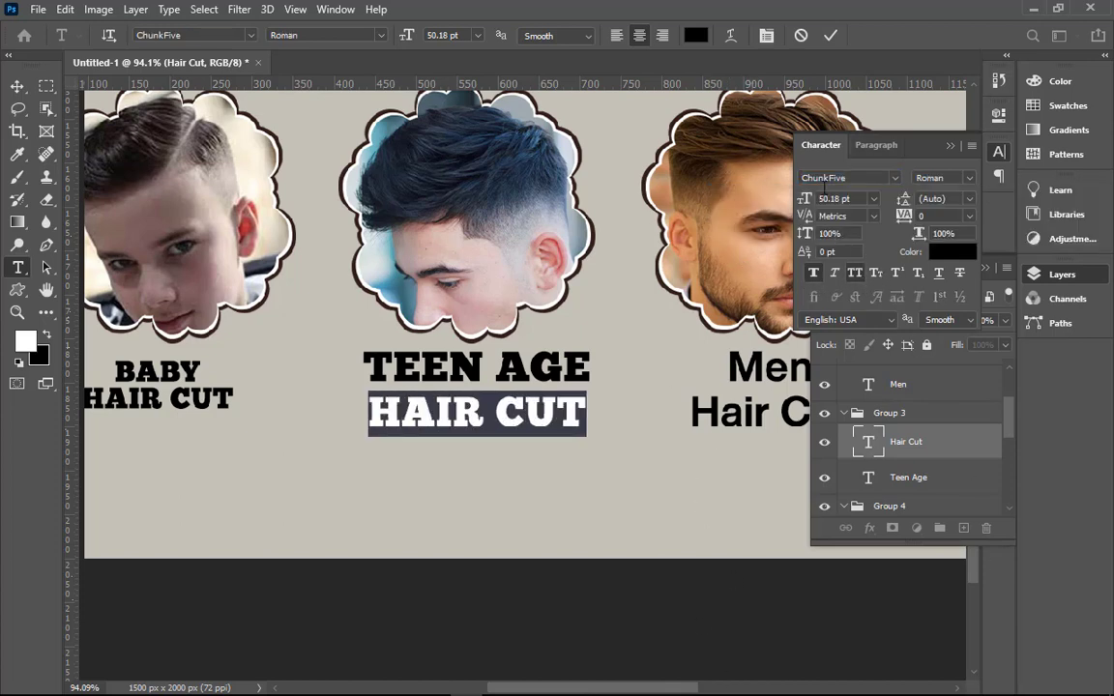
{"action": "left_click", "coordinate": [830, 35]}
{"action": "key", "text": "v"}
- Resize the TEEN AGE text to 35 pt
{"action": "left_click_drag", "start_coordinate": [386, 311], "coordinate": [637, 441]}
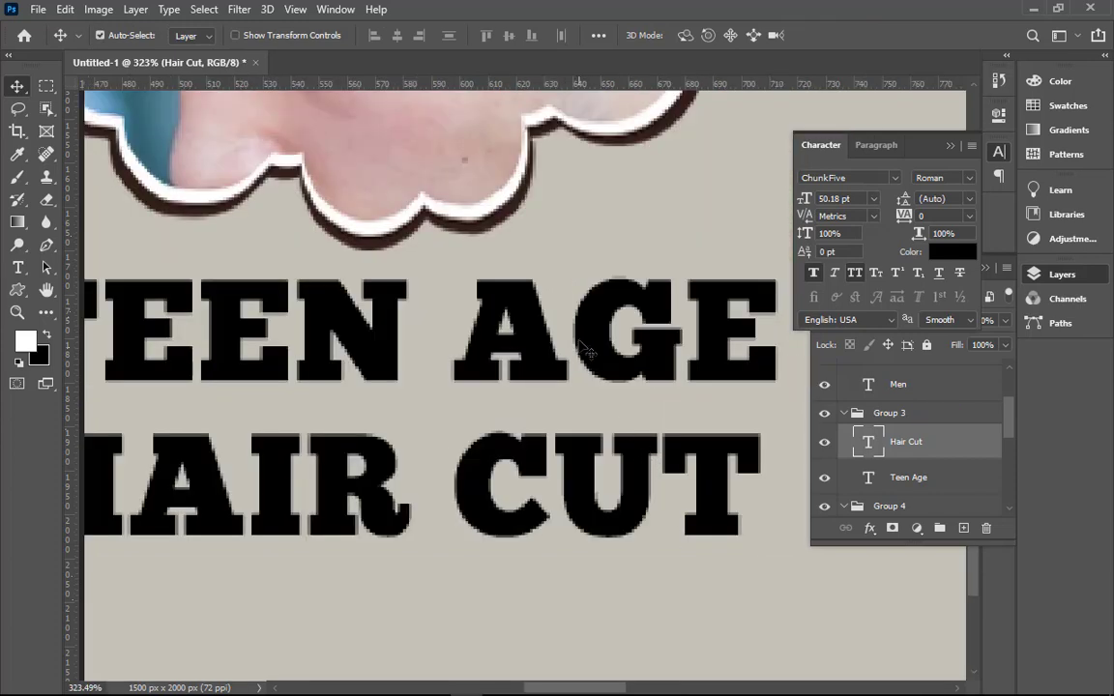
{"action": "double_click", "coordinate": [650, 292]}
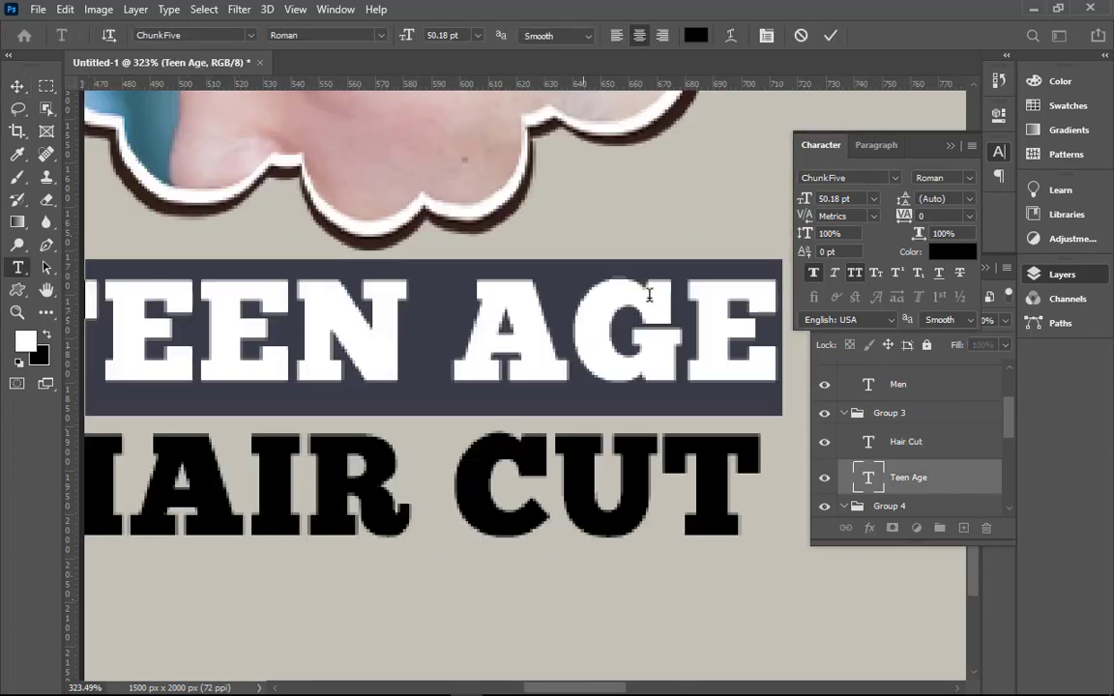
{"action": "left_click", "coordinate": [821, 200]}
{"action": "type", "text": "35"}
{"action": "key", "text": "Return"}
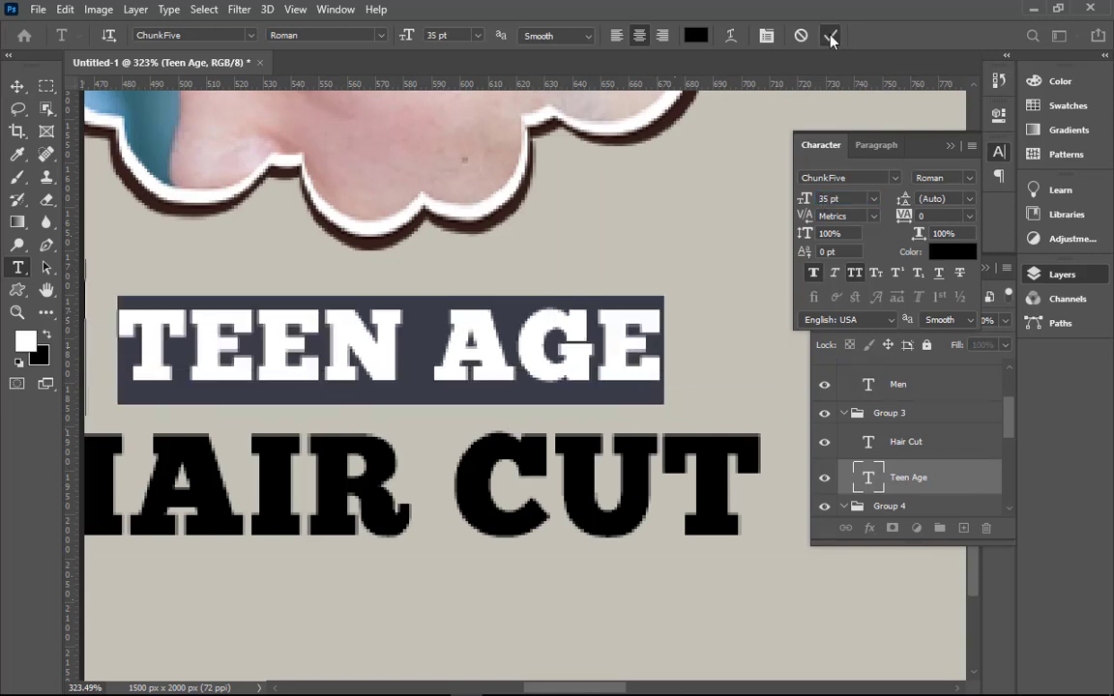
{"action": "left_click", "coordinate": [830, 37]}
- Resize the HAIR CUT text under TEEN AGE to 35 pt
{"action": "double_click", "coordinate": [621, 514]}
{"action": "left_click", "coordinate": [853, 196]}
{"action": "type", "text": "5"}
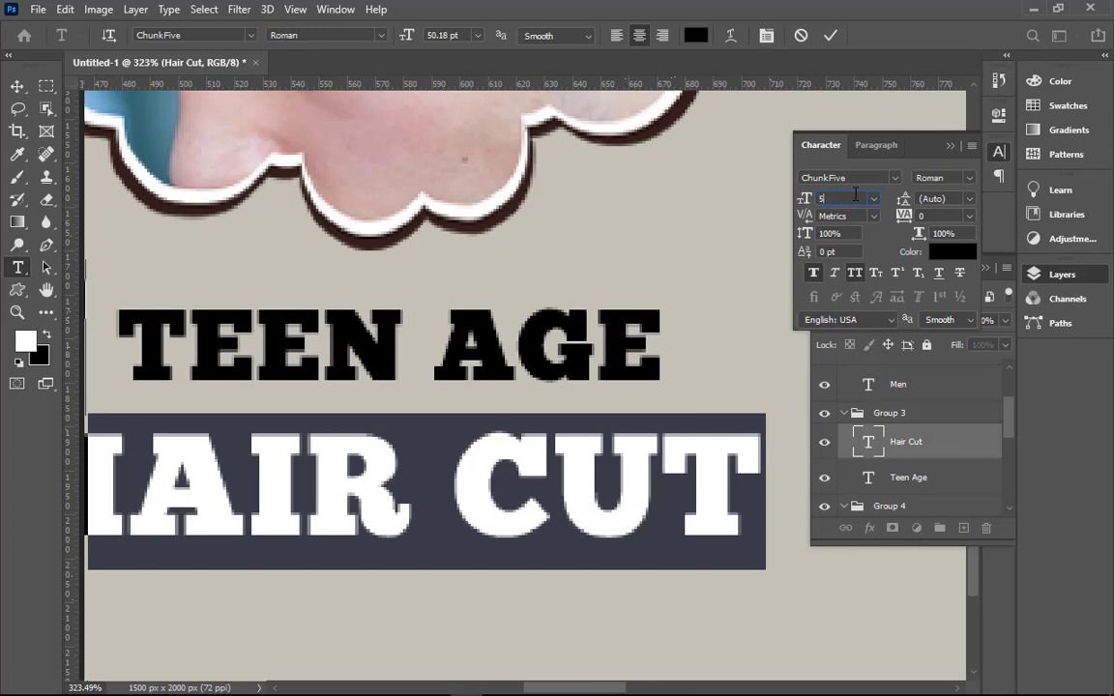
{"action": "type", "text": "35"}
{"action": "key", "text": "Return"}
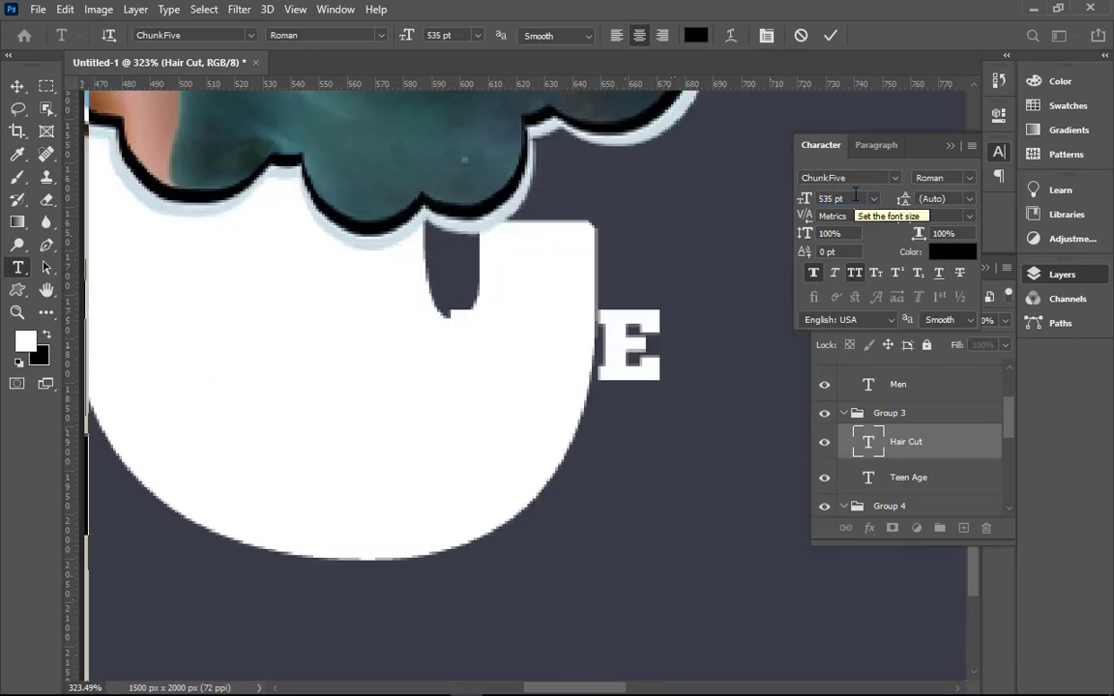
{"action": "key", "text": "ctrl+z"}
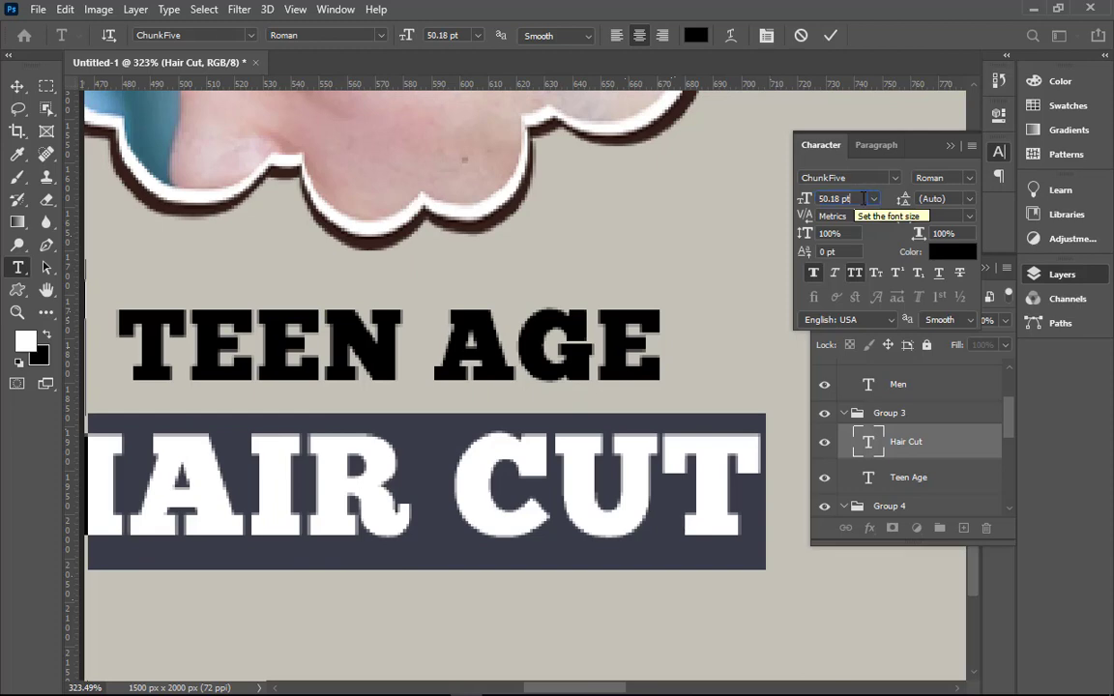
{"action": "key", "text": "BackSpace"}
{"action": "key", "text": "BackSpace"}
{"action": "key", "text": "BackSpace"}
{"action": "type", "text": "3"}
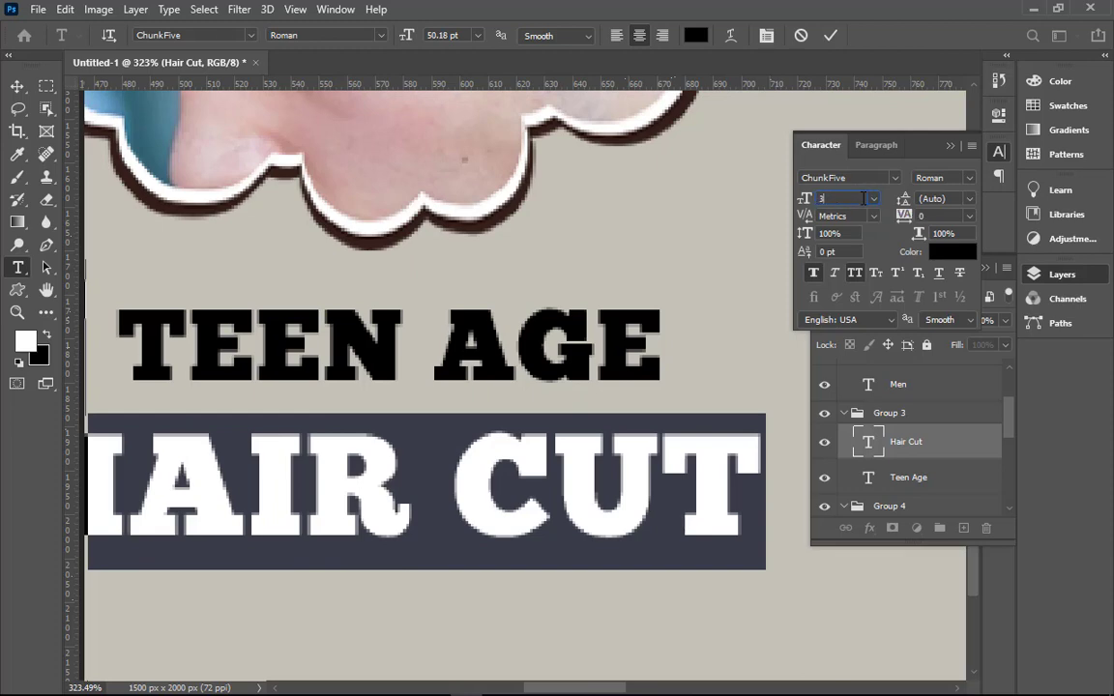
{"action": "type", "text": "5"}
{"action": "key", "text": "Return"}
{"action": "key", "text": "ctrl+0"}
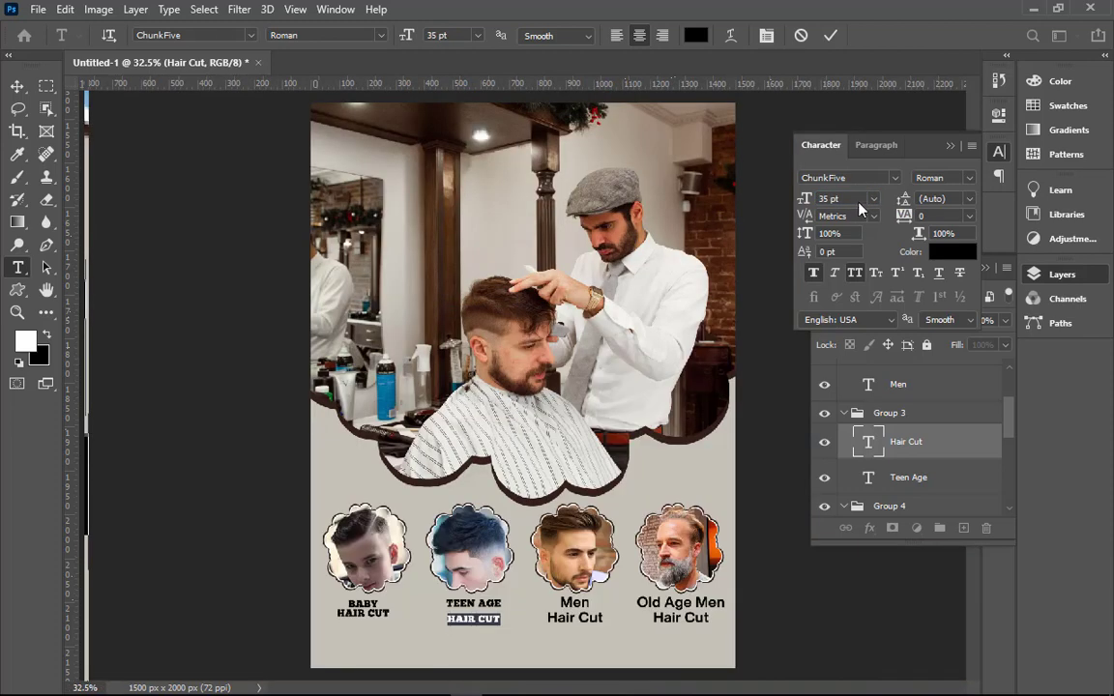
{"action": "left_click", "coordinate": [830, 35]}
{"action": "key", "text": "v"}
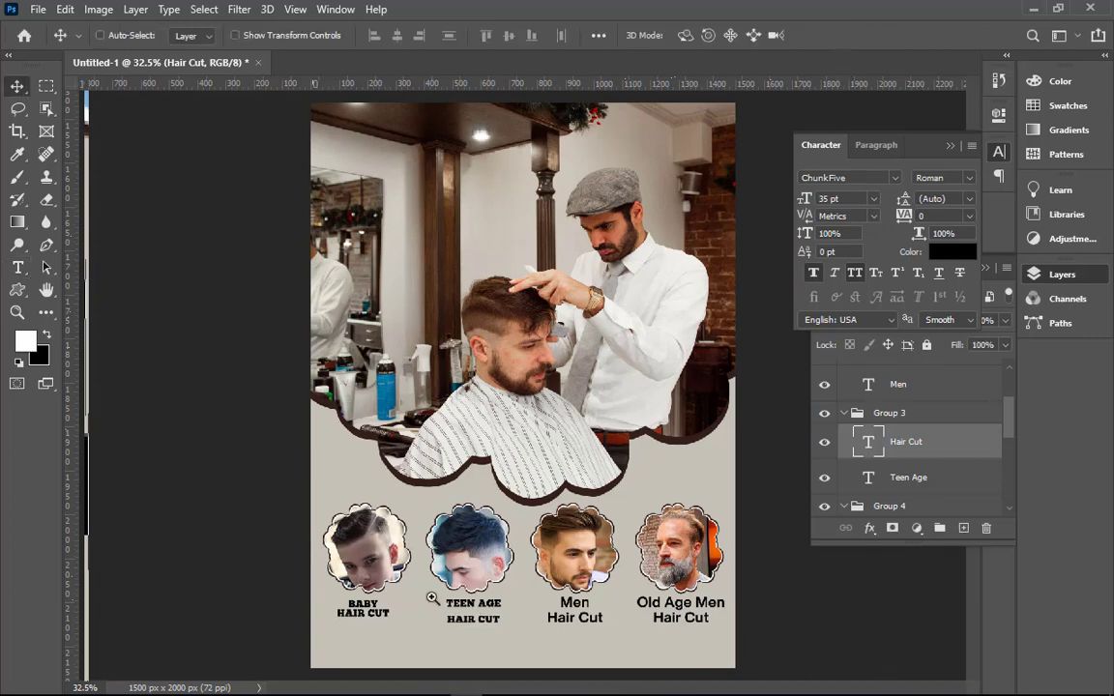
- Nudge the HAIR CUT layer so it sits just below TEEN AGE
{"action": "left_click_drag", "start_coordinate": [433, 599], "coordinate": [596, 650]}
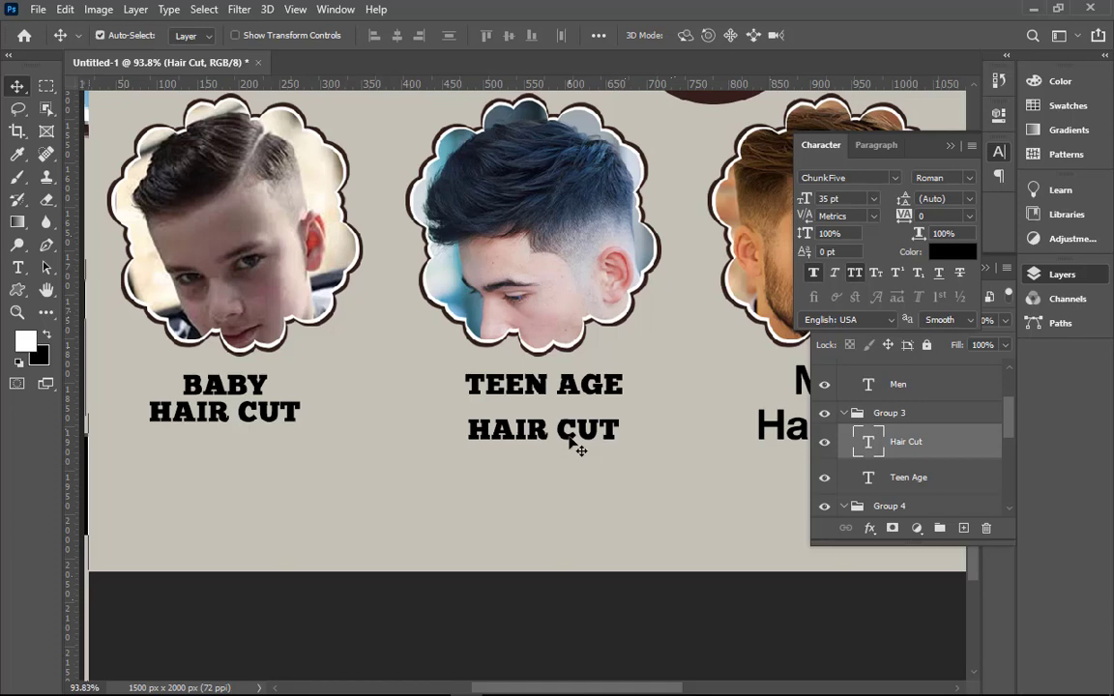
{"action": "key", "text": "shift+Up"}
{"action": "key", "text": "shift+Up"}
{"action": "key", "text": "shift+Up"}
{"action": "left_click_drag", "start_coordinate": [435, 343], "coordinate": [647, 436]}
{"action": "key", "text": "Down"}
{"action": "key", "text": "Down"}
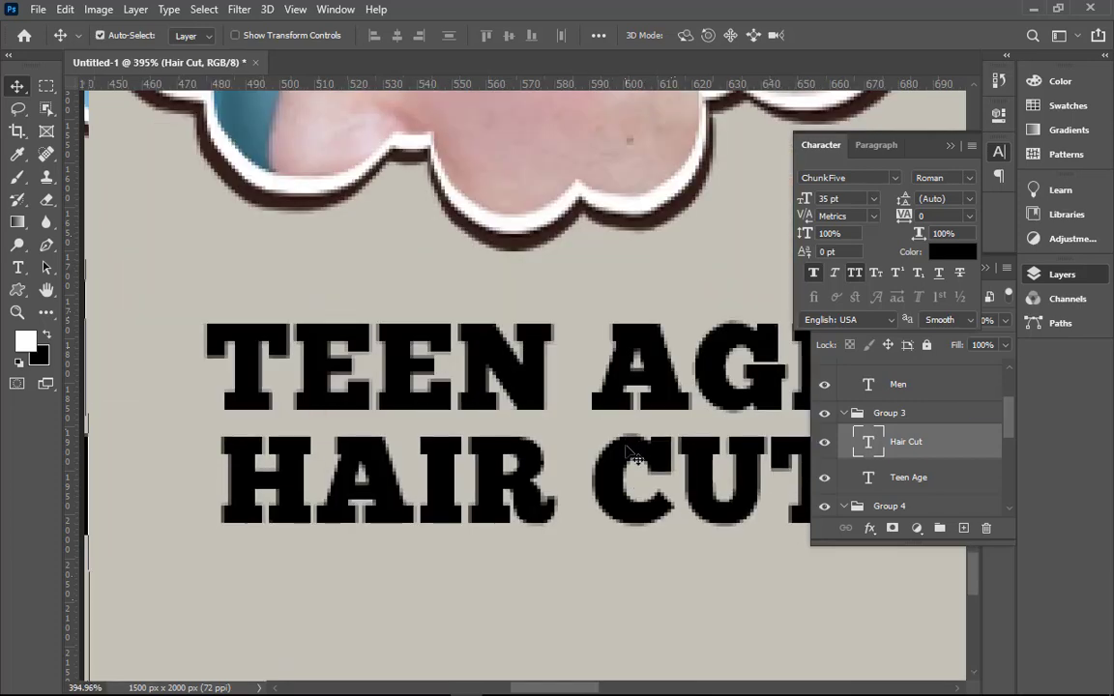
{"action": "key", "text": "Up"}
{"action": "key", "text": "Up"}
{"action": "key", "text": "Up"}
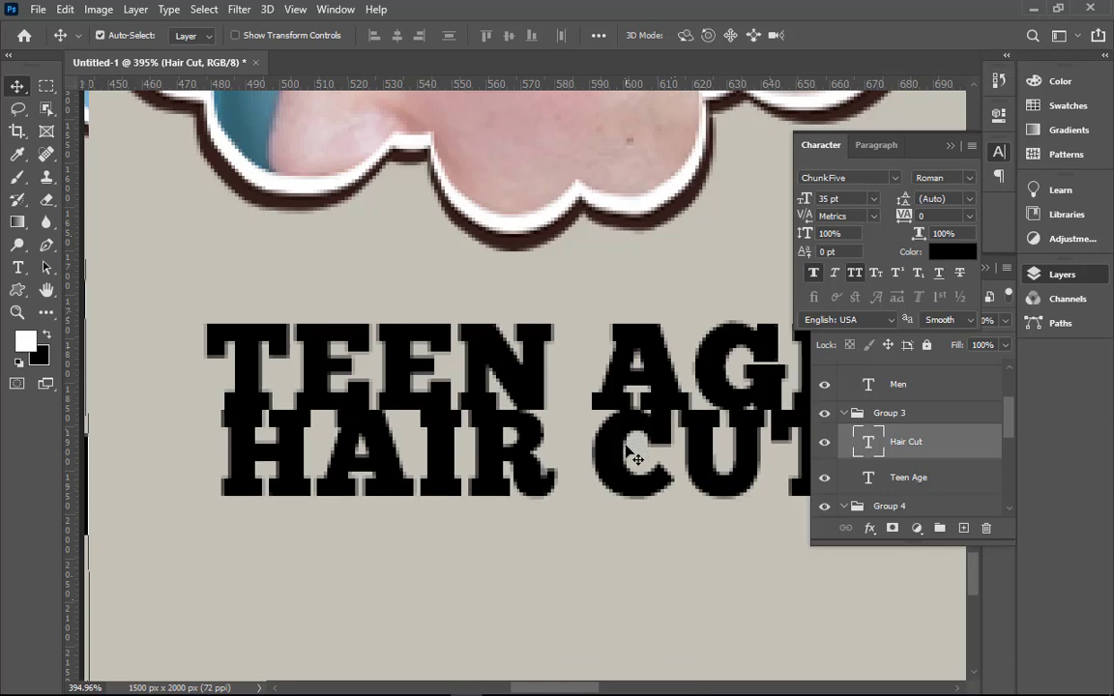
{"action": "key", "text": "Down"}
{"action": "key", "text": "Down"}
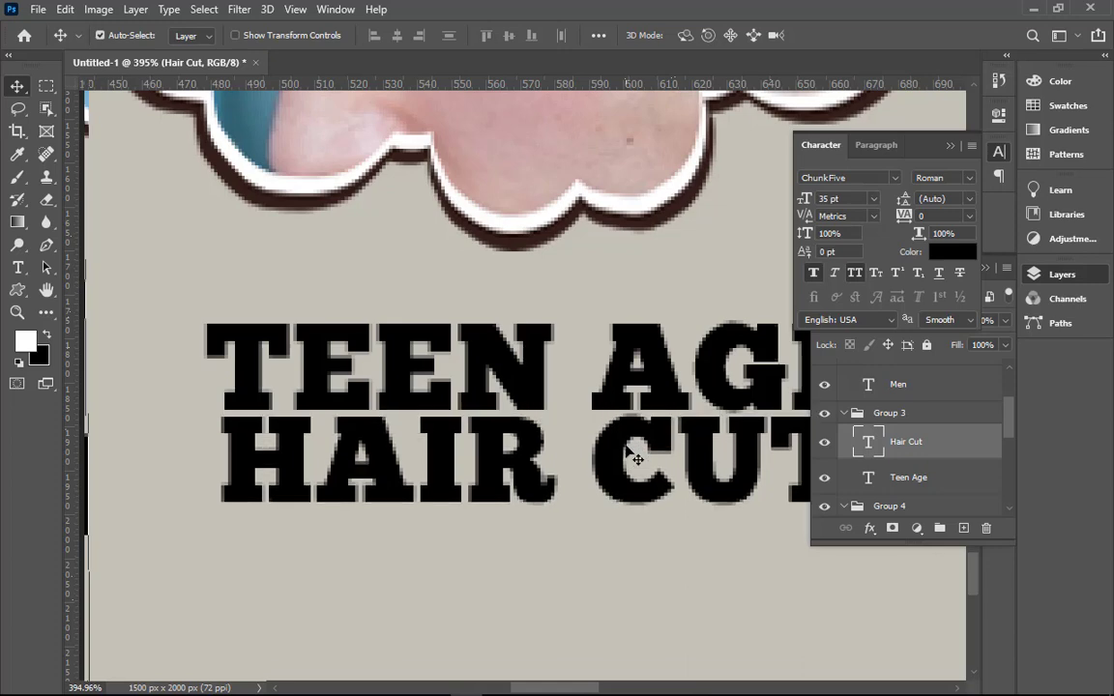
{"action": "key", "text": "Down"}
{"action": "key", "text": "Down"}
{"action": "key", "text": "Down"}
{"action": "key", "text": "Down"}
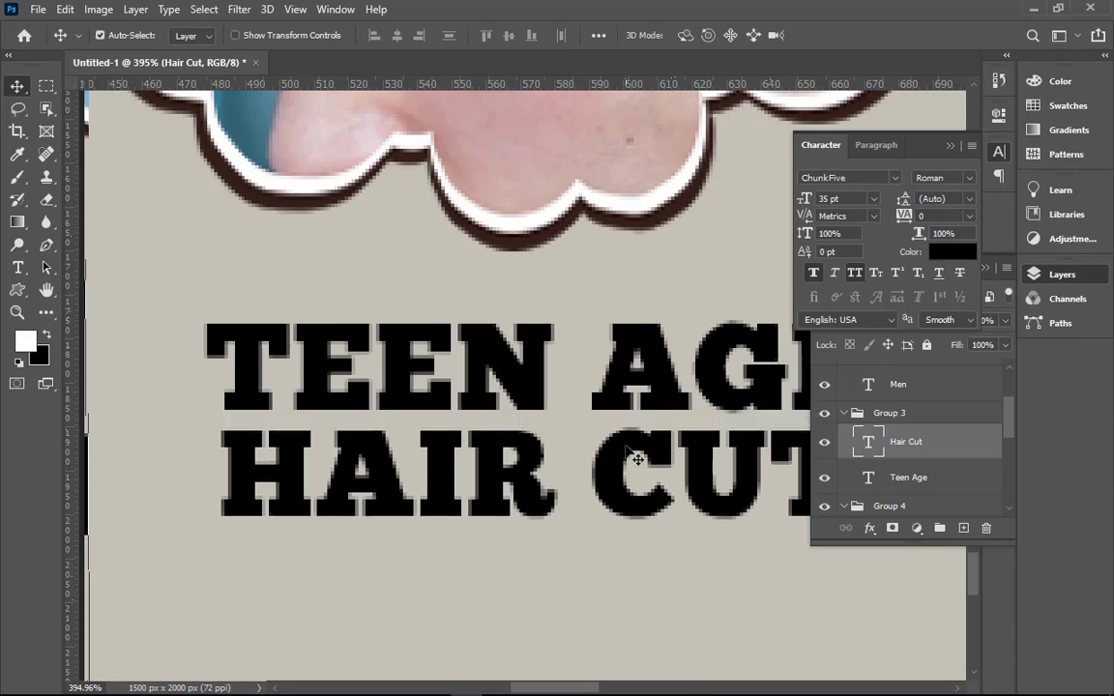
{"action": "key", "text": "ctrl+0"}
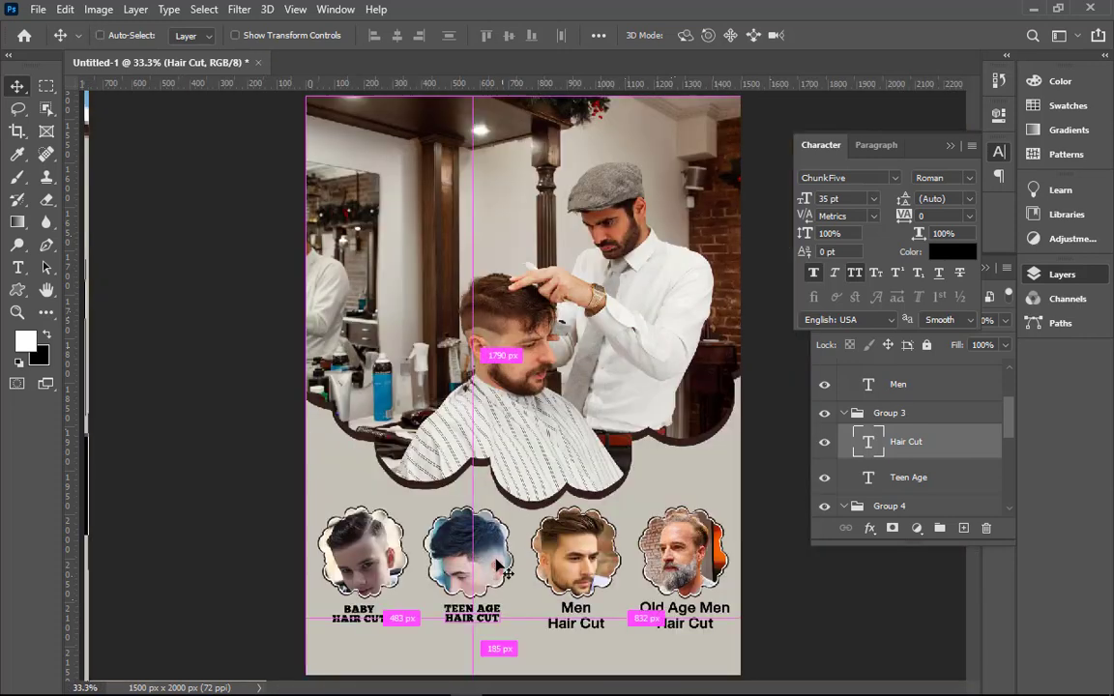
{"action": "left_click_drag", "start_coordinate": [497, 568], "coordinate": [731, 665]}
- Set the word Men in ChunkFive, all capitals, so it reads MEN
{"action": "double_click", "coordinate": [392, 318]}
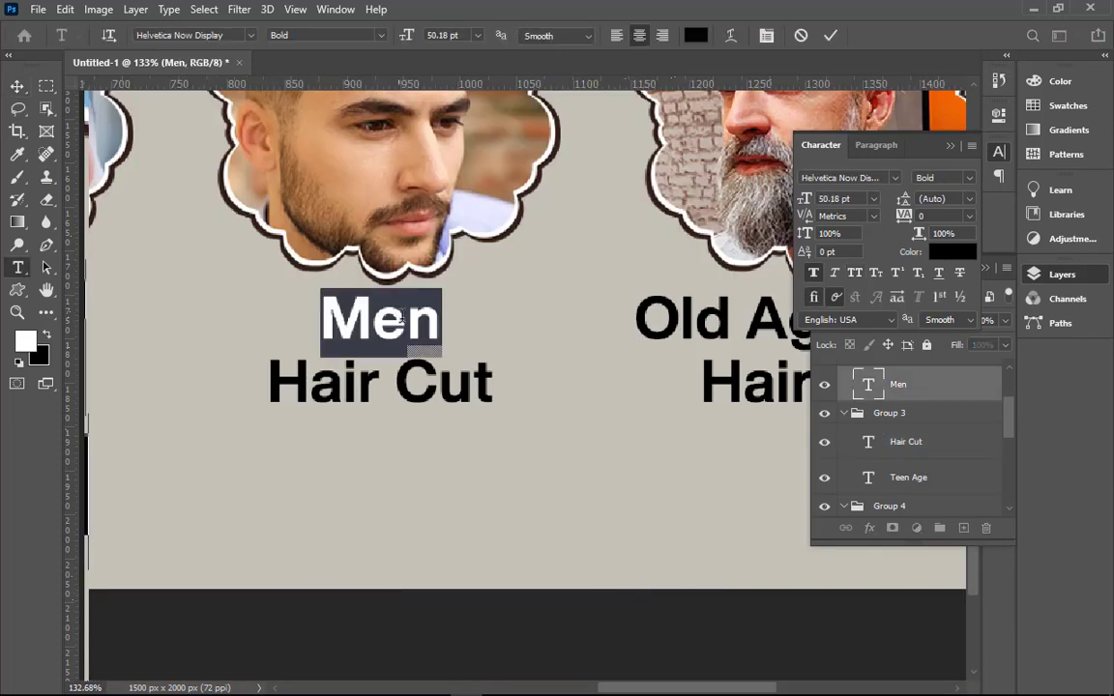
{"action": "left_click", "coordinate": [900, 340]}
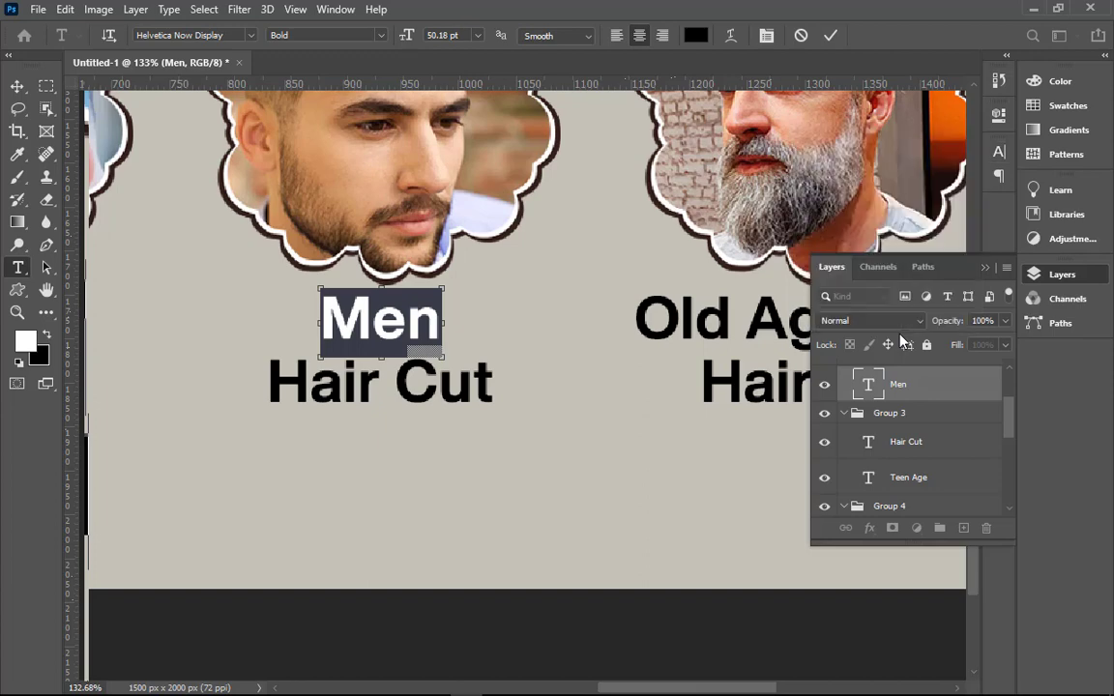
{"action": "left_click", "coordinate": [998, 151]}
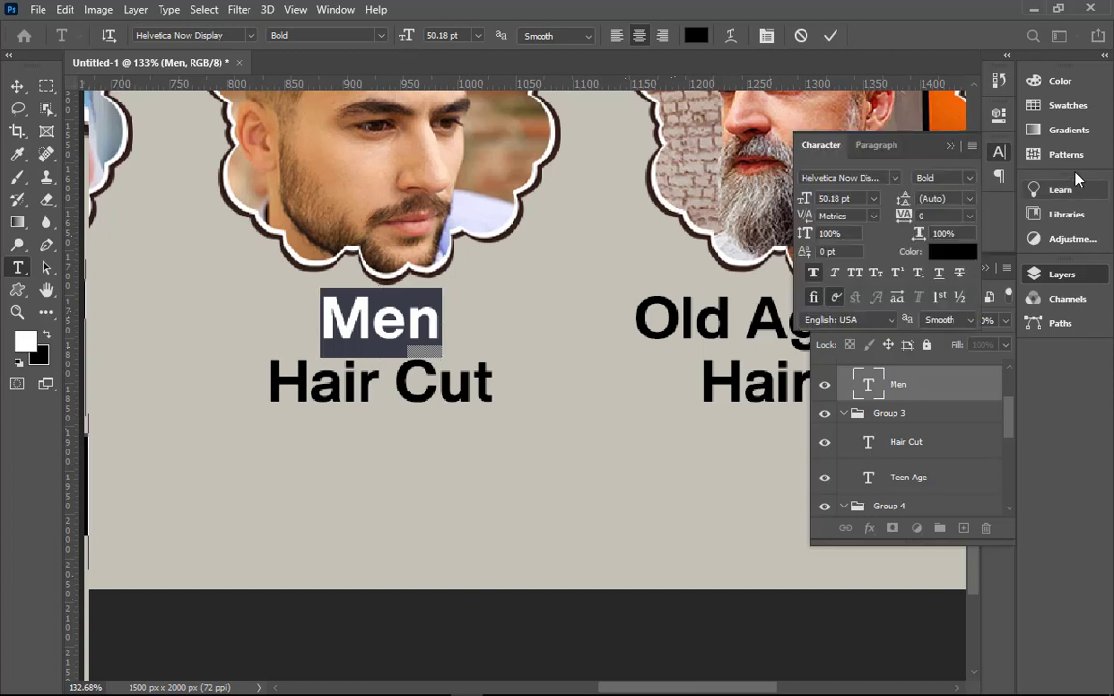
{"action": "left_click", "coordinate": [875, 178]}
{"action": "type", "text": "chun"}
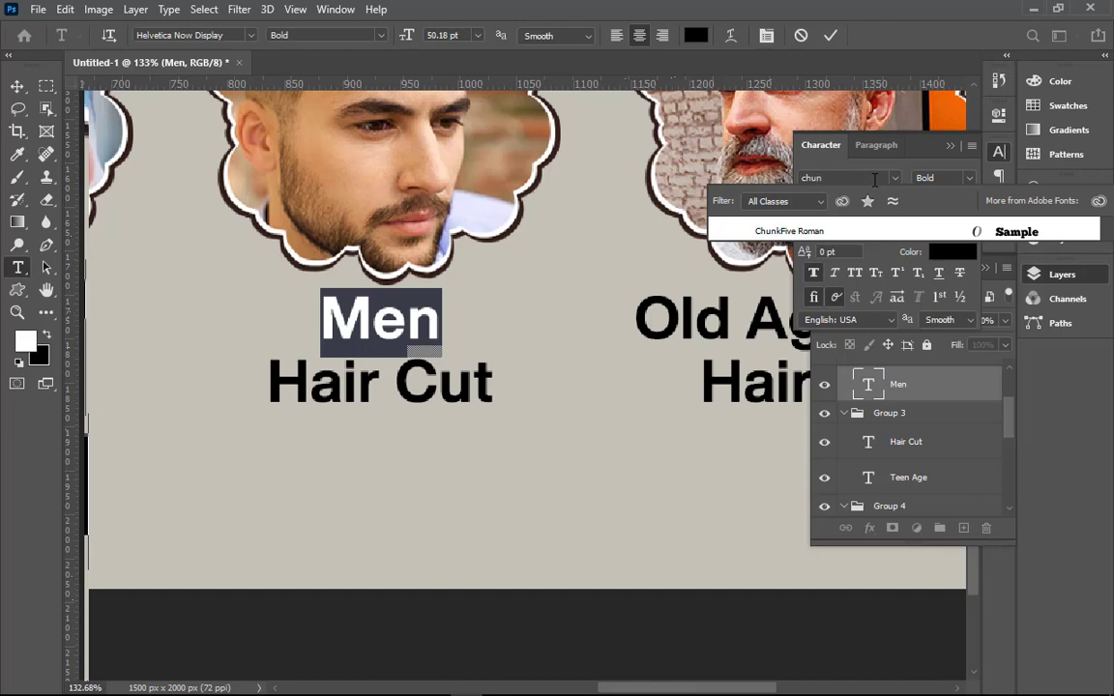
{"action": "key", "text": "Return"}
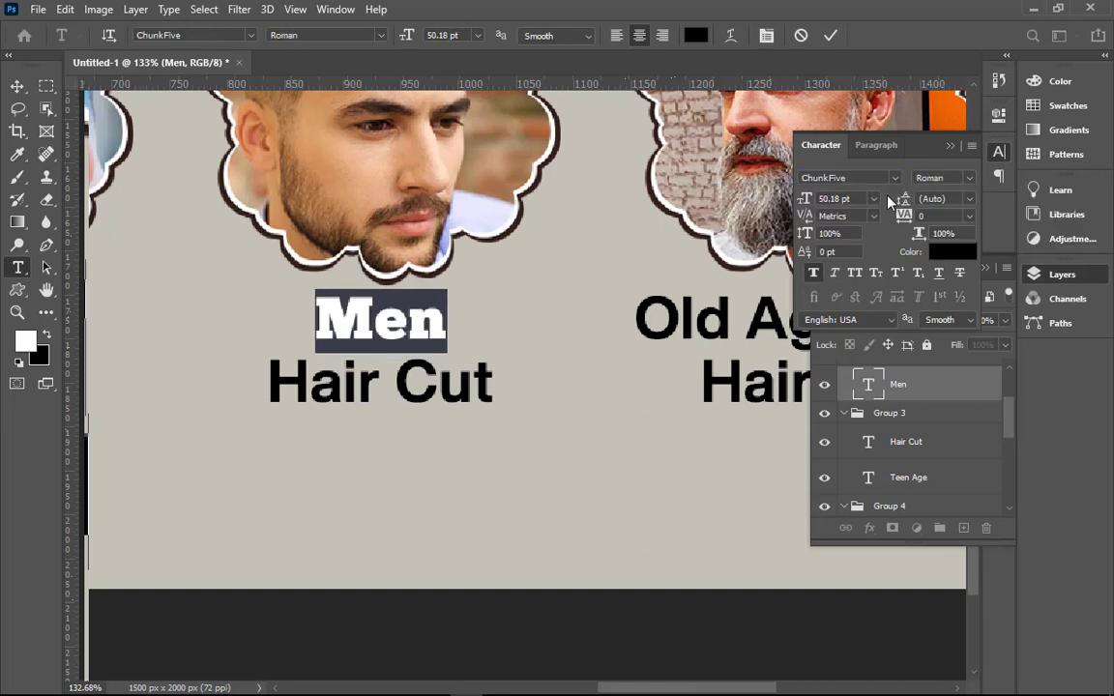
{"action": "left_click", "coordinate": [855, 273]}
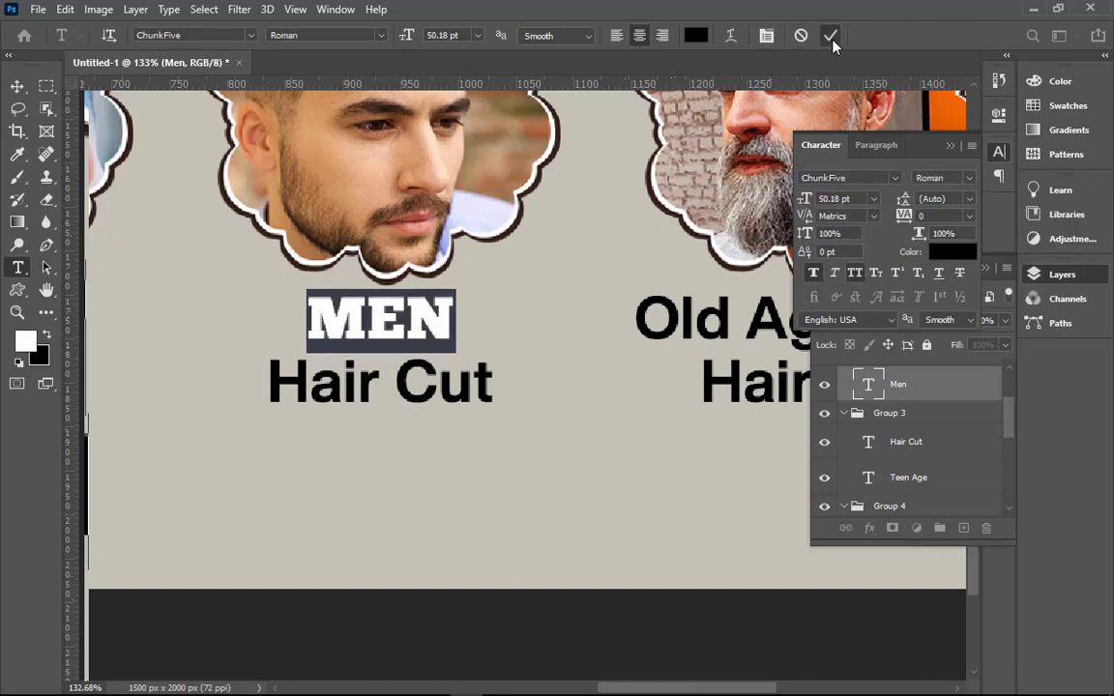
{"action": "left_click", "coordinate": [831, 36]}
- Set the Hair Cut line under MEN in ChunkFive, all capitals
{"action": "double_click", "coordinate": [462, 371]}
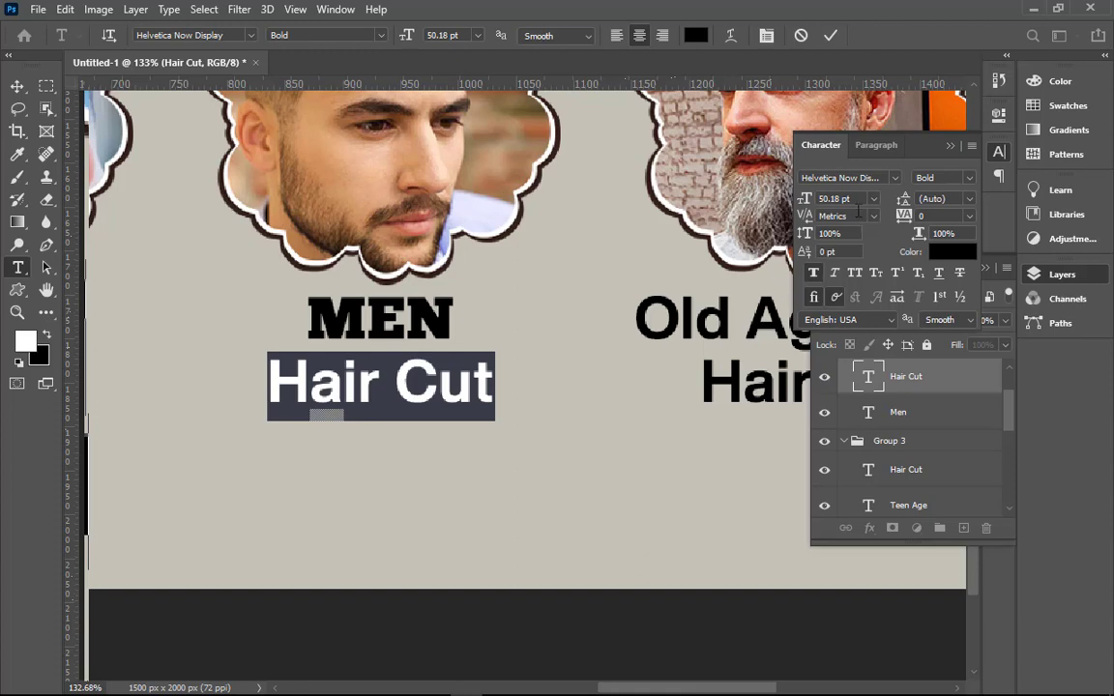
{"action": "left_click", "coordinate": [855, 178]}
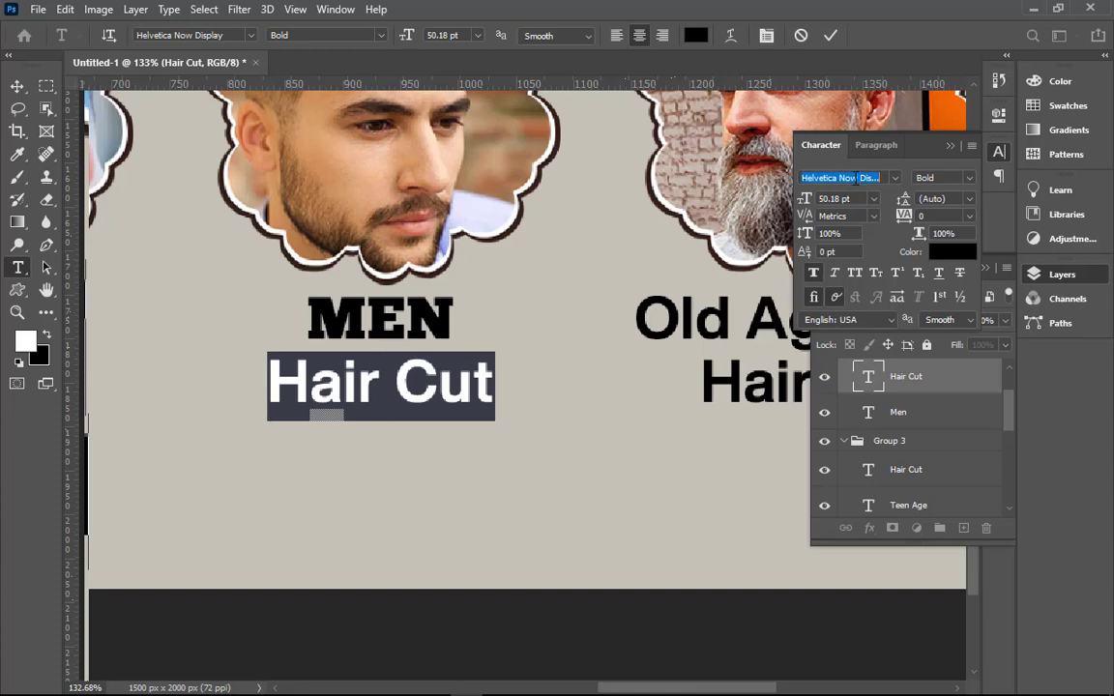
{"action": "key", "text": "BackSpace"}
{"action": "type", "text": "chu"}
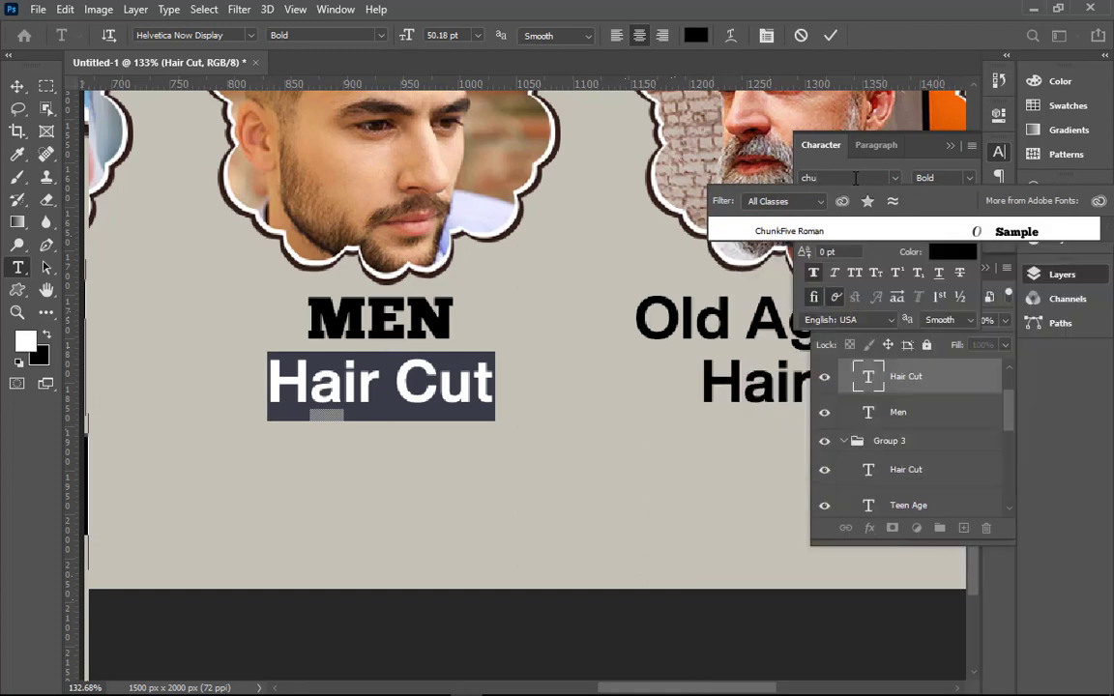
{"action": "key", "text": "Return"}
{"action": "key", "text": "Return"}
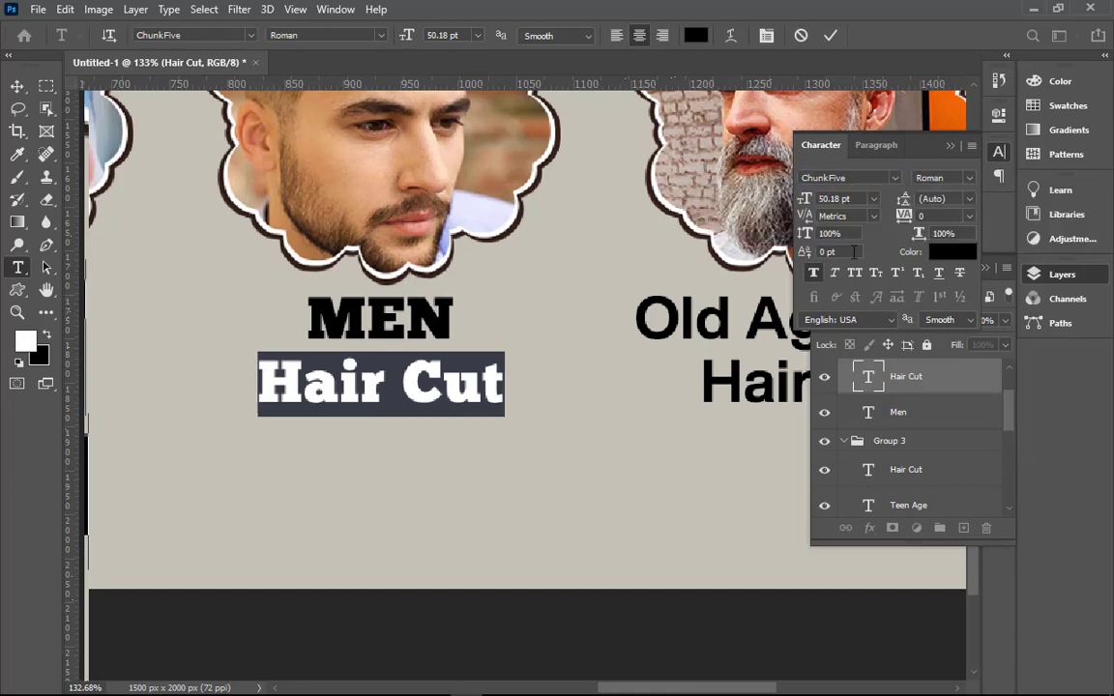
{"action": "left_click", "coordinate": [855, 273]}
{"action": "left_click", "coordinate": [830, 36]}
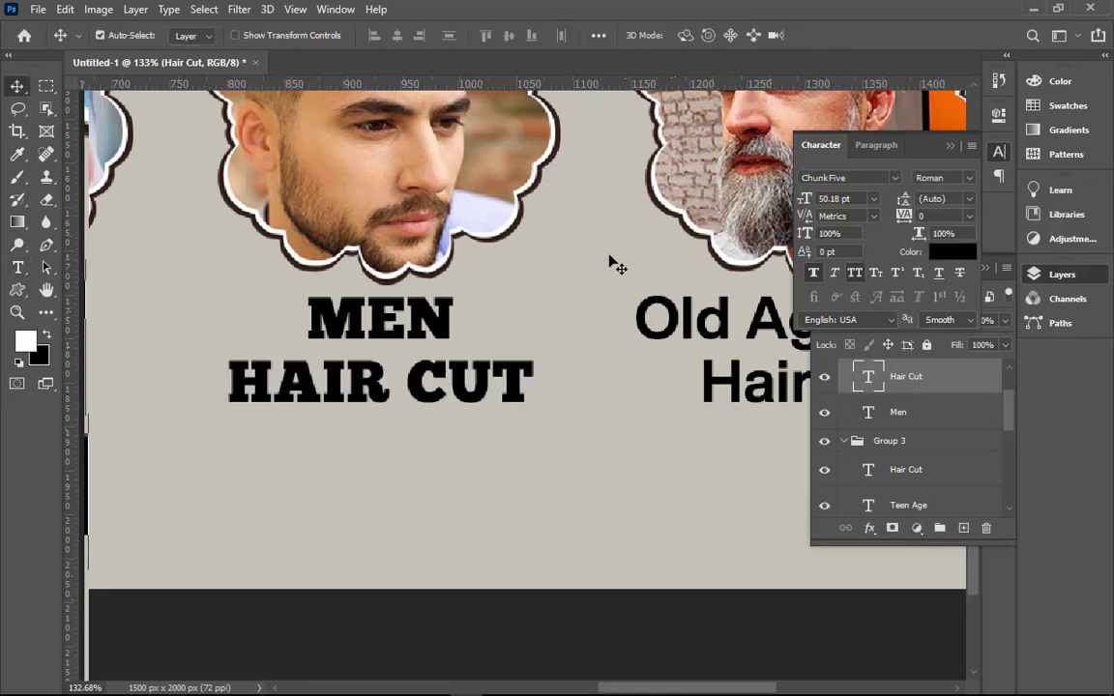
- Nudge HAIR CUT under MEN into place and shrink it to 35 pt
{"action": "left_click_drag", "start_coordinate": [200, 248], "coordinate": [661, 480]}
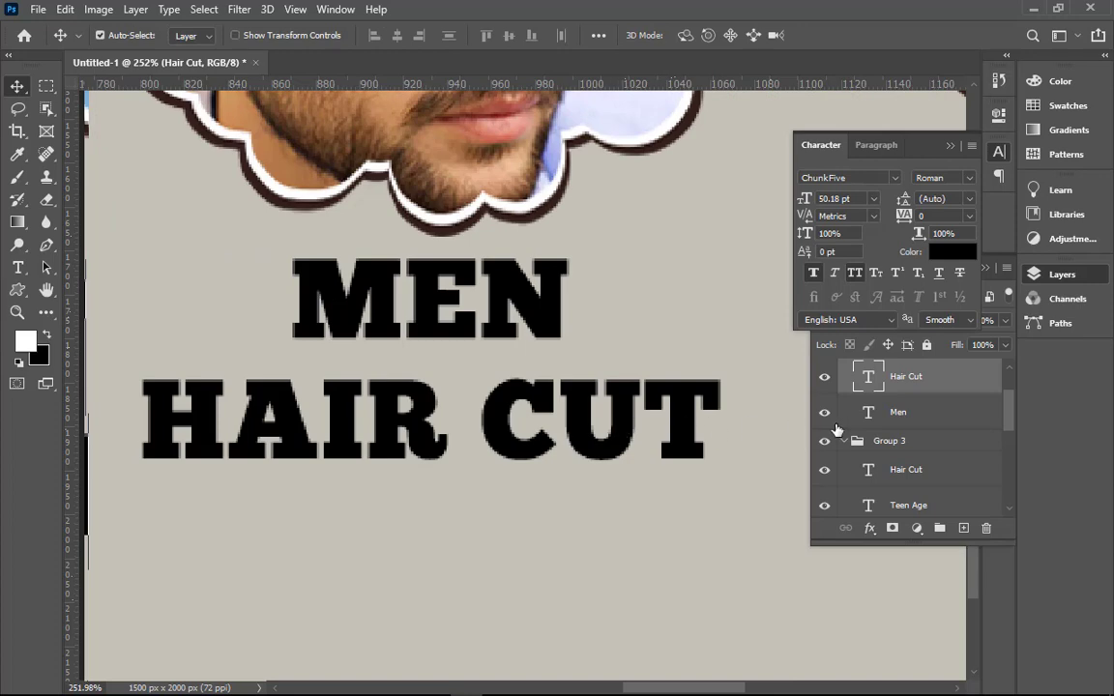
{"action": "key", "text": "shift+Up"}
{"action": "key", "text": "shift+Up"}
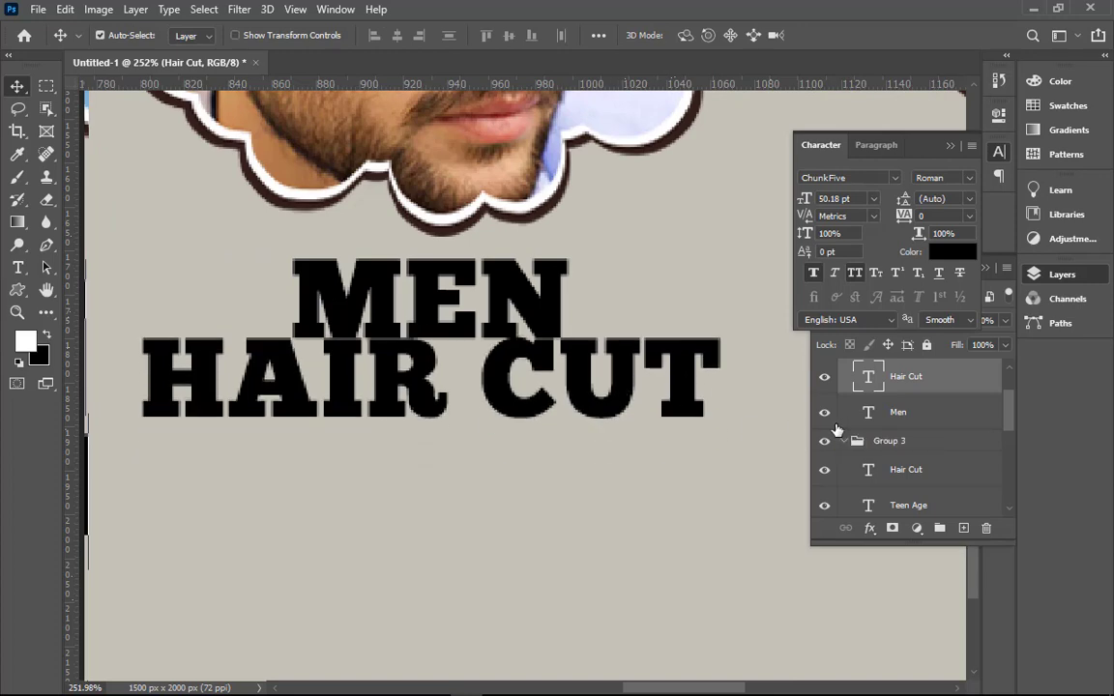
{"action": "key", "text": "Down"}
{"action": "key", "text": "Down"}
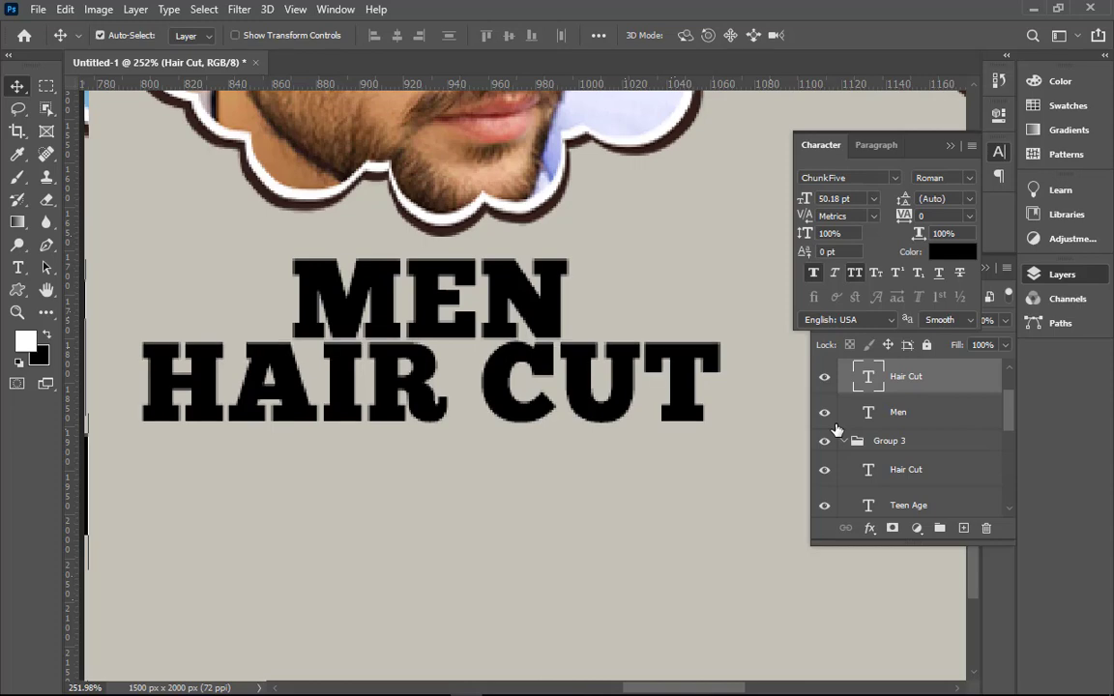
{"action": "key", "text": "Down"}
{"action": "key", "text": "Down"}
{"action": "key", "text": "Down"}
{"action": "key", "text": "Down"}
{"action": "key", "text": "Down"}
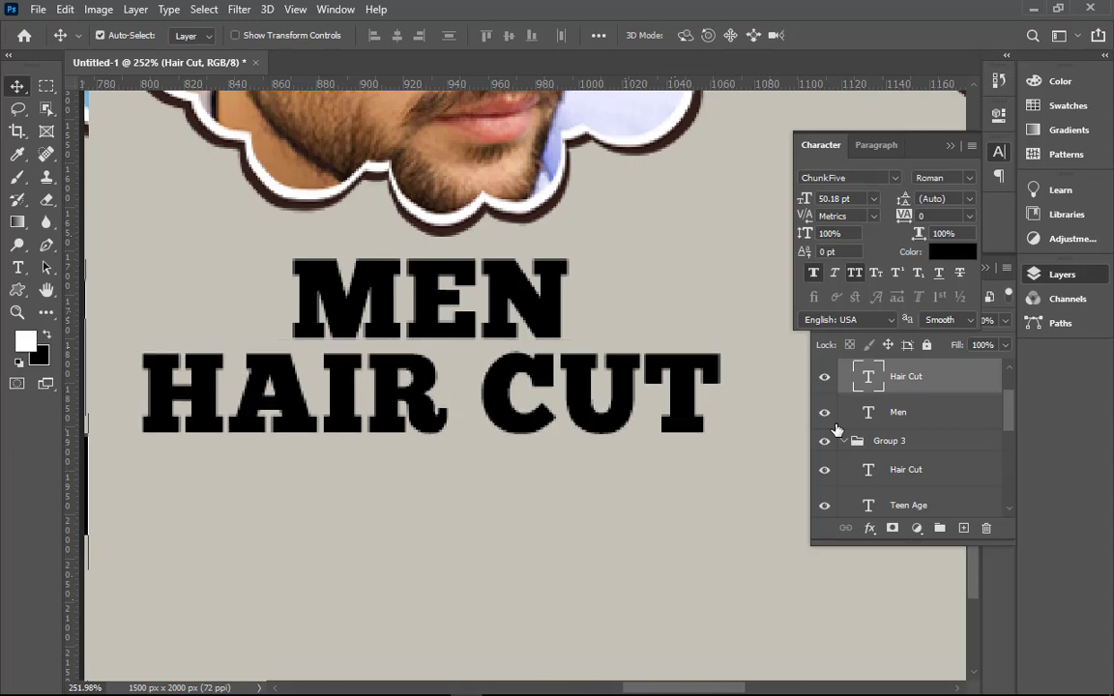
{"action": "key", "text": "ctrl+0"}
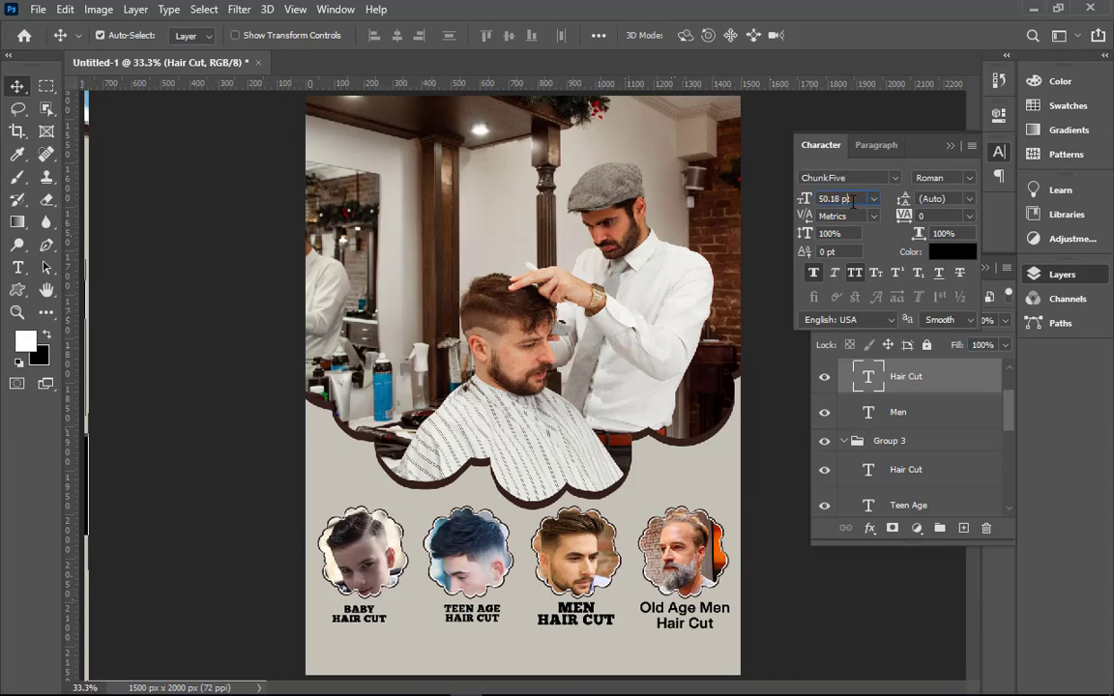
{"action": "type", "text": "35"}
{"action": "key", "text": "Return"}
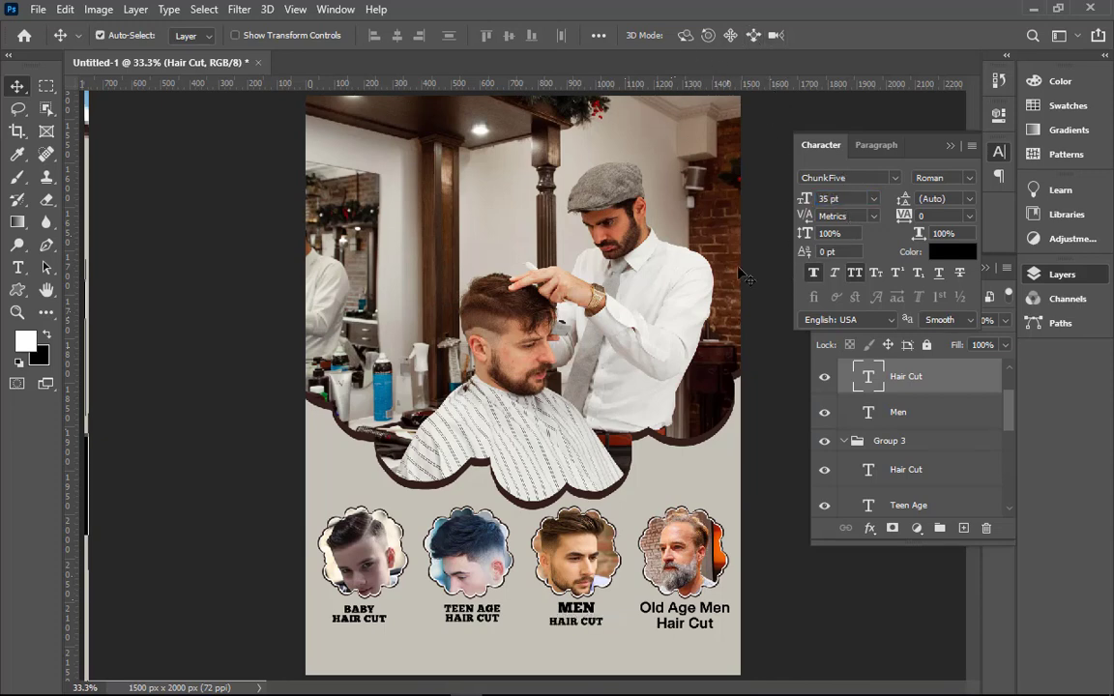
- Resize the MEN text to 35 pt
{"action": "left_click_drag", "start_coordinate": [541, 566], "coordinate": [653, 657]}
{"action": "double_click", "coordinate": [443, 295]}
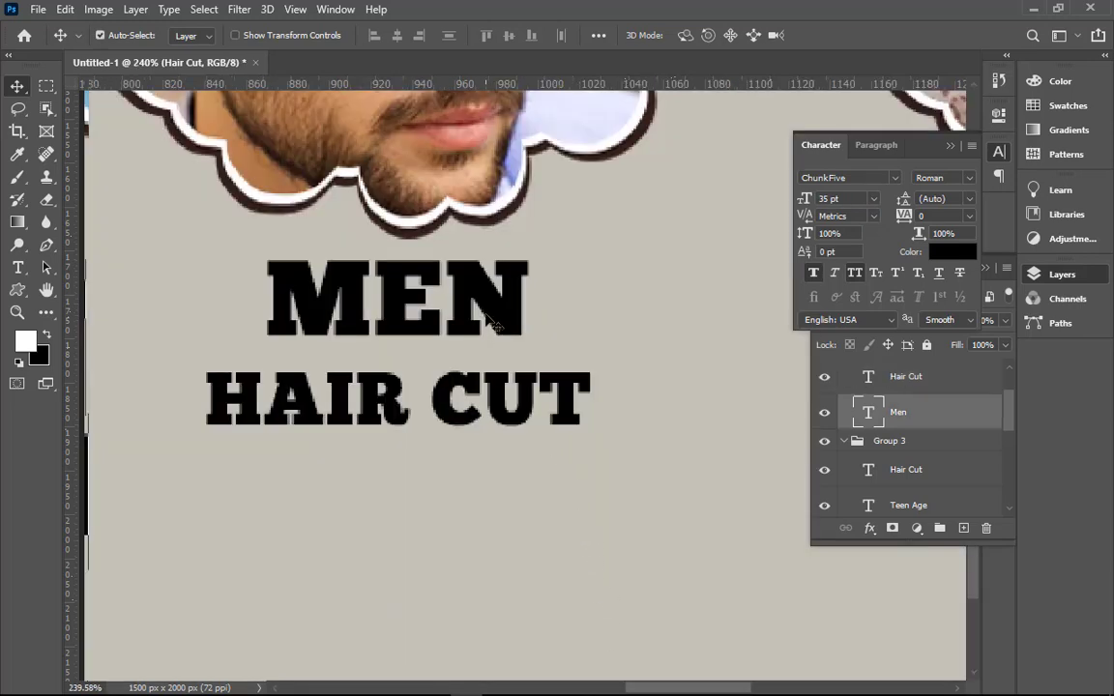
{"action": "key", "text": "BackSpace"}
{"action": "key", "text": "ctrl+z"}
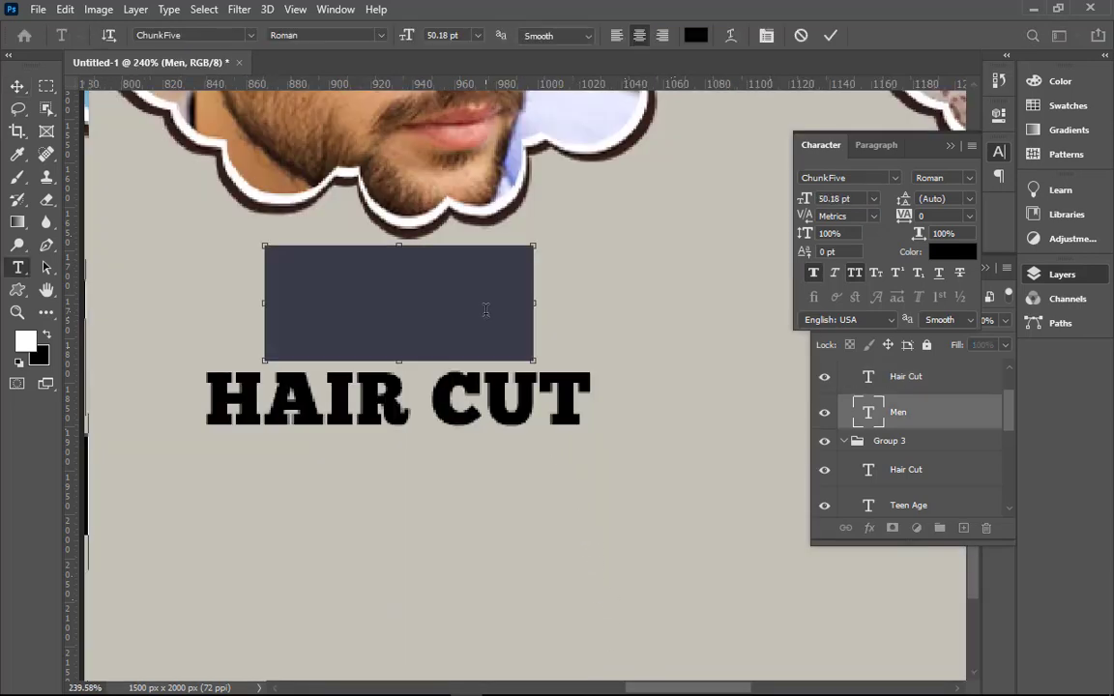
{"action": "left_click_drag", "start_coordinate": [864, 202], "coordinate": [830, 203]}
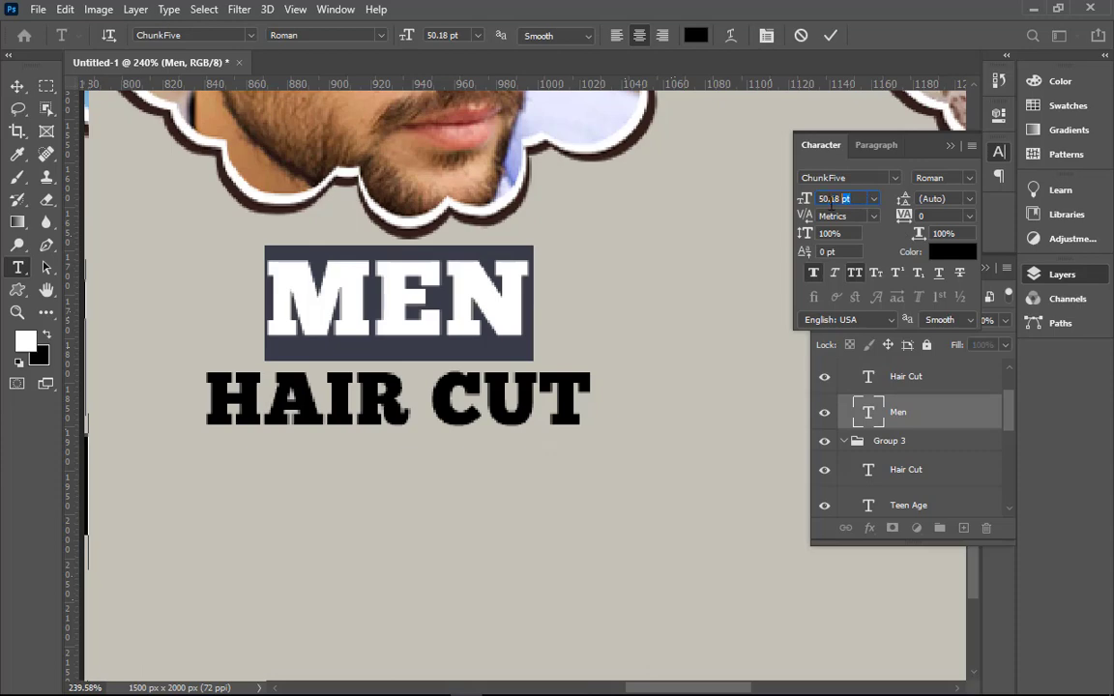
{"action": "type", "text": "35"}
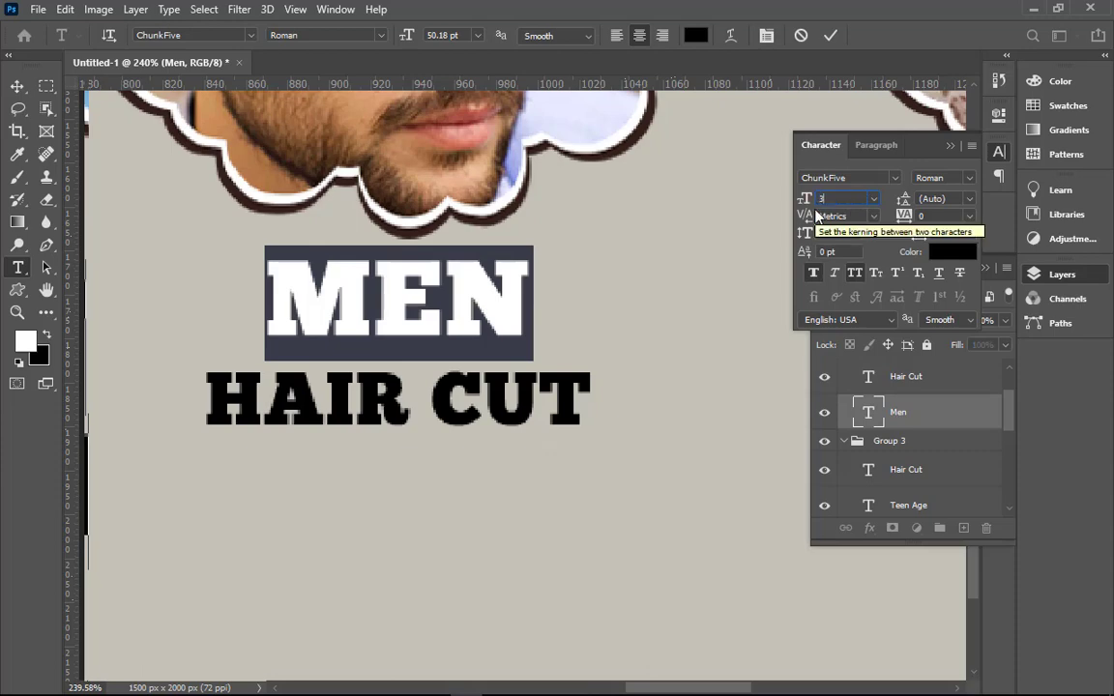
{"action": "key", "text": "Return"}
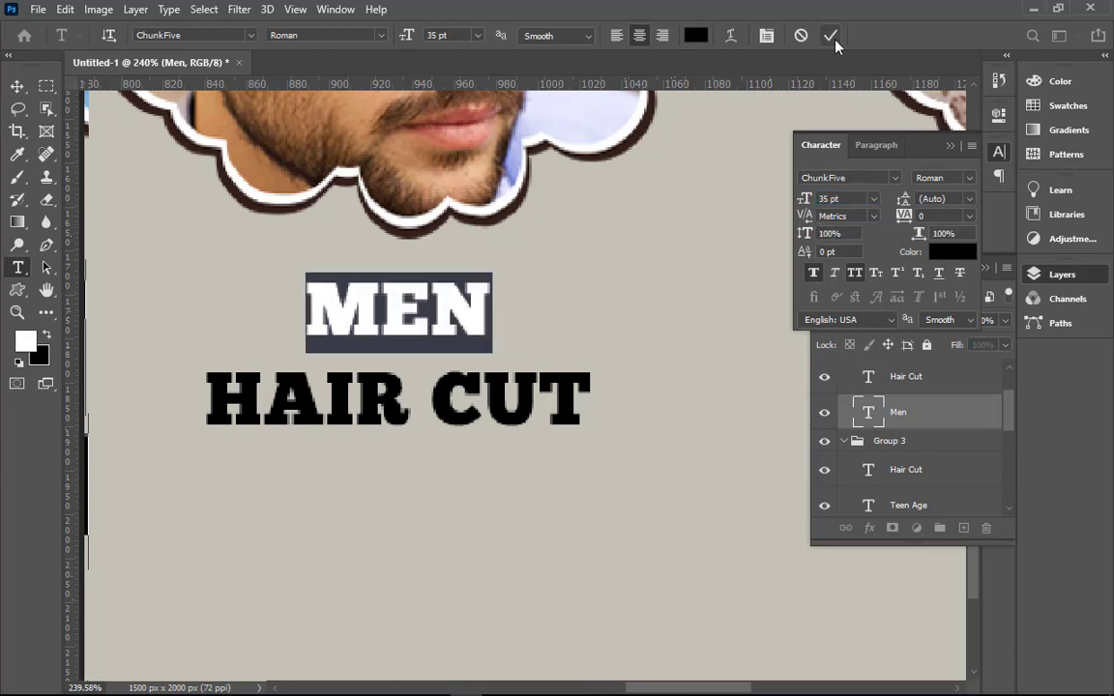
{"action": "left_click", "coordinate": [829, 36]}
{"action": "key", "text": "v"}
{"action": "key", "text": "ctrl+0"}
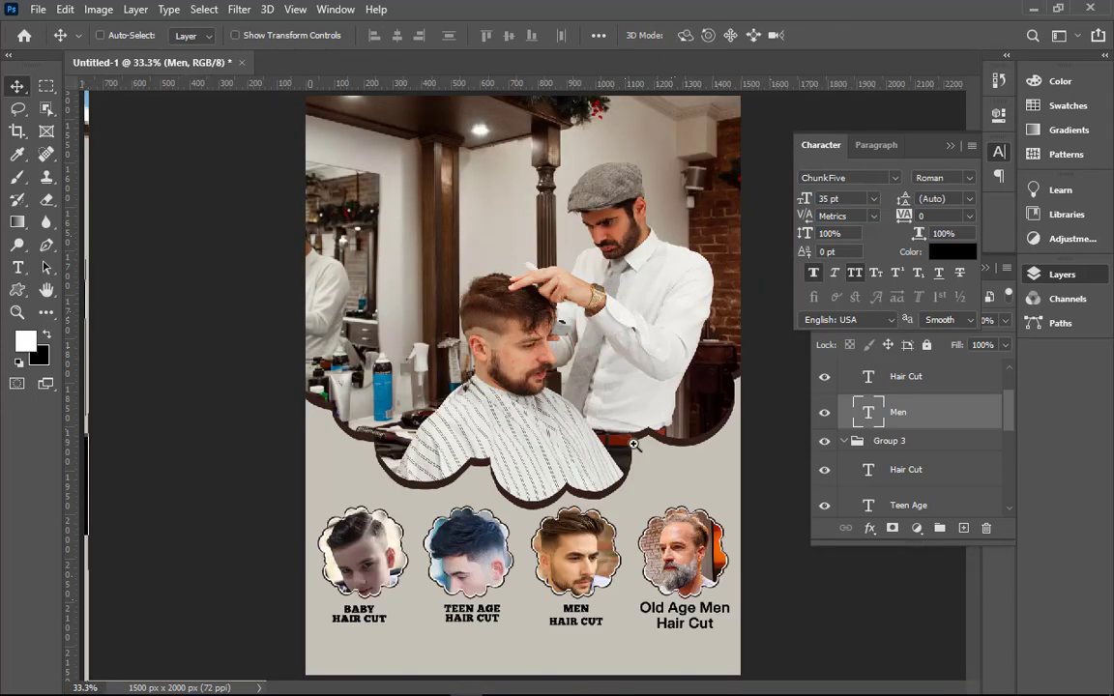
- Add horizontal guides at the caption tops and at the HAIR CUT letter bottoms
{"action": "scroll", "coordinate": [686, 667], "scroll_direction": "up", "scroll_amount": 5}
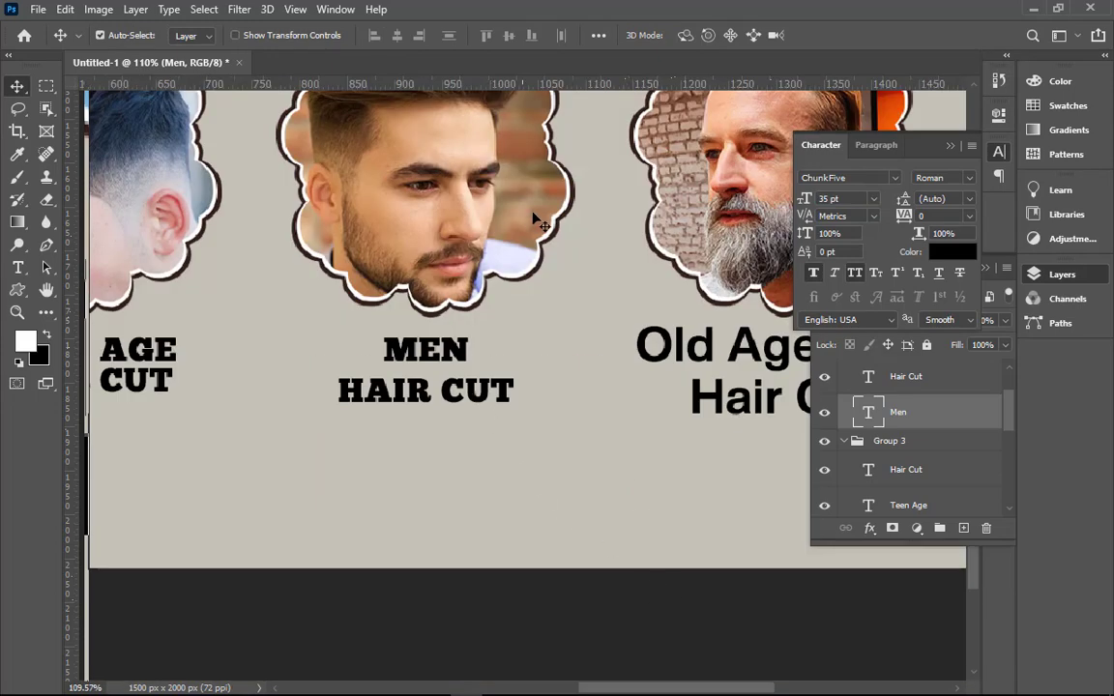
{"action": "left_click_drag", "start_coordinate": [517, 85], "coordinate": [182, 339]}
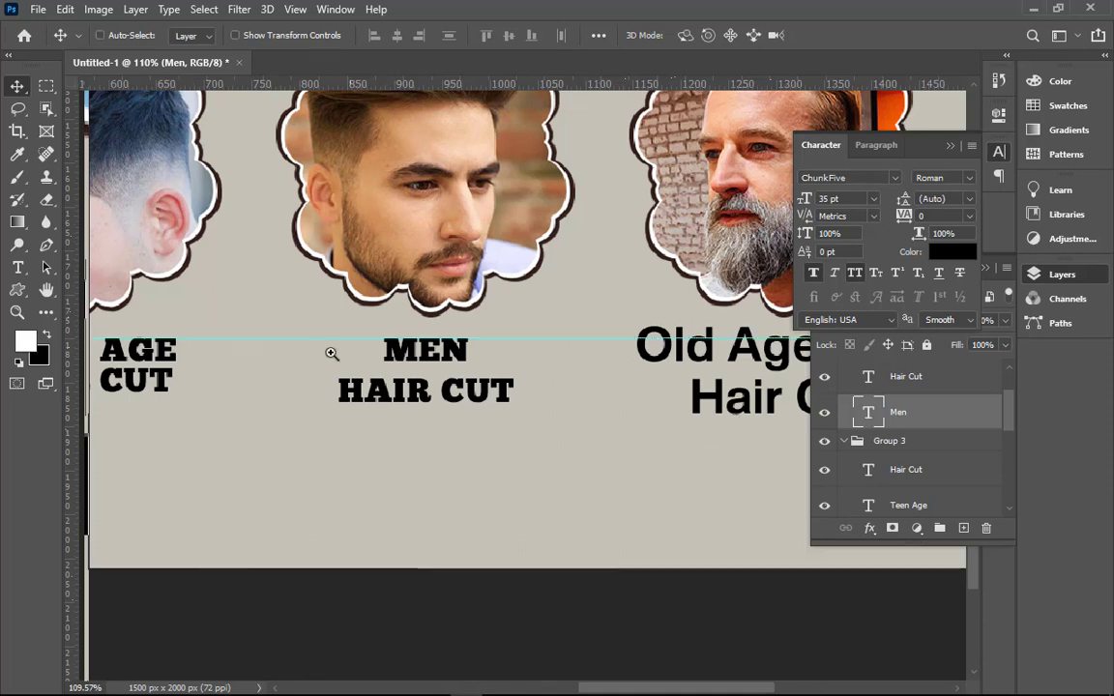
{"action": "left_click_drag", "start_coordinate": [292, 323], "coordinate": [579, 455]}
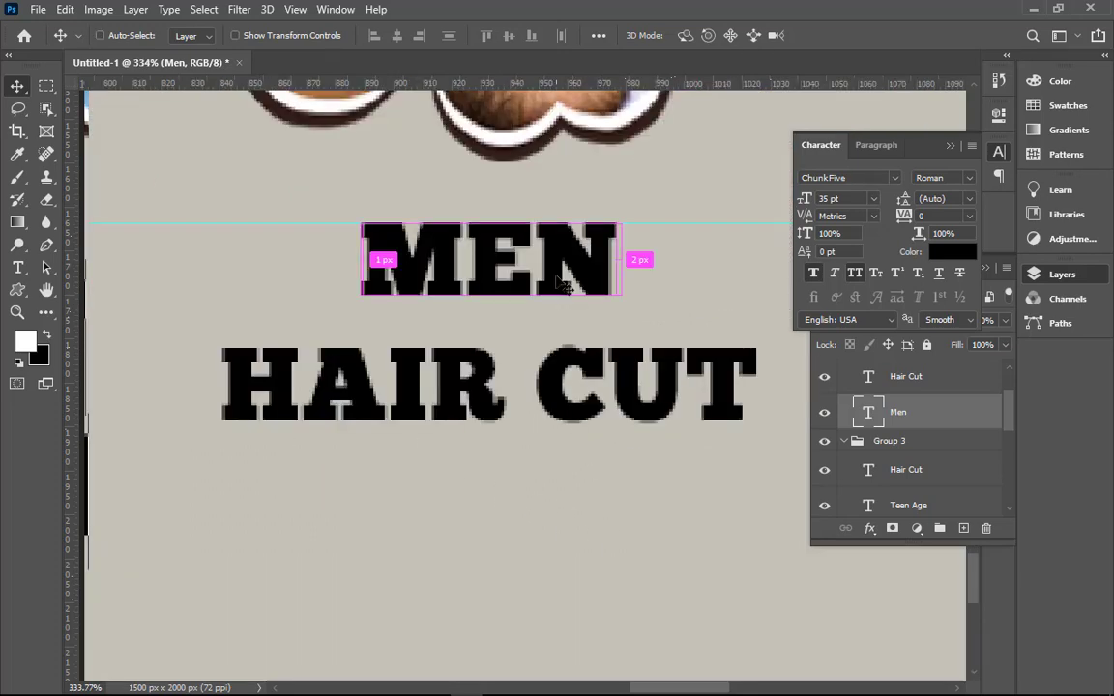
{"action": "key", "text": "ctrl+0"}
{"action": "left_click_drag", "start_coordinate": [416, 503], "coordinate": [657, 609]}
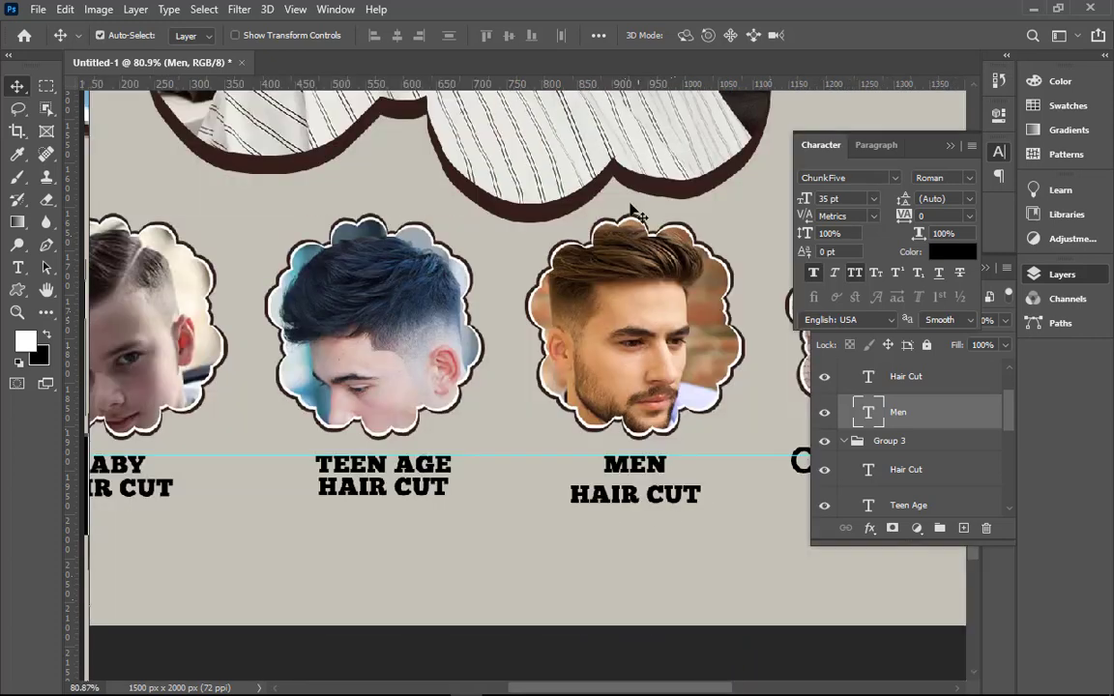
{"action": "left_click_drag", "start_coordinate": [540, 85], "coordinate": [374, 492]}
{"action": "left_click_drag", "start_coordinate": [261, 448], "coordinate": [541, 532]}
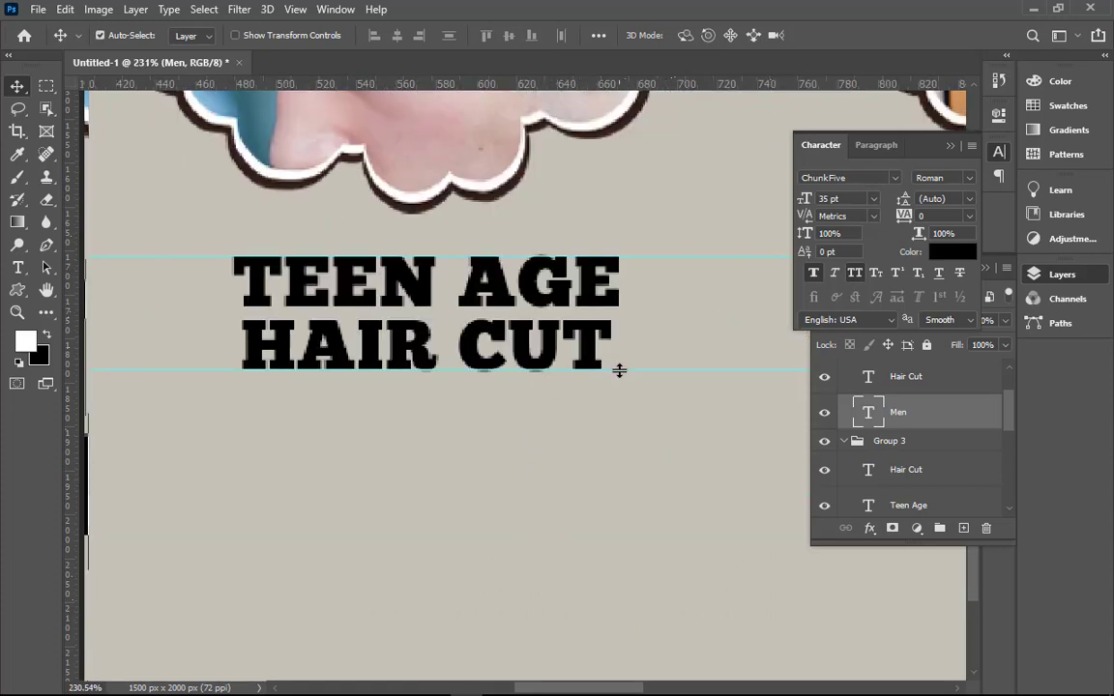
{"action": "left_click_drag", "start_coordinate": [497, 375], "coordinate": [559, 387]}
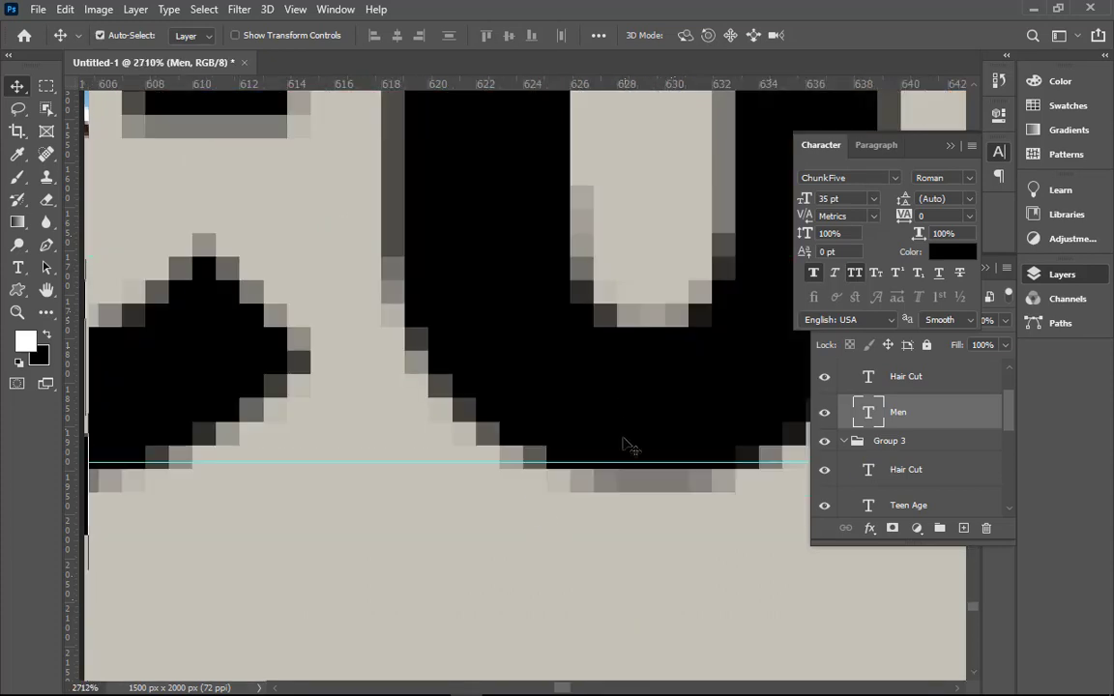
{"action": "left_click_drag", "start_coordinate": [624, 463], "coordinate": [624, 493]}
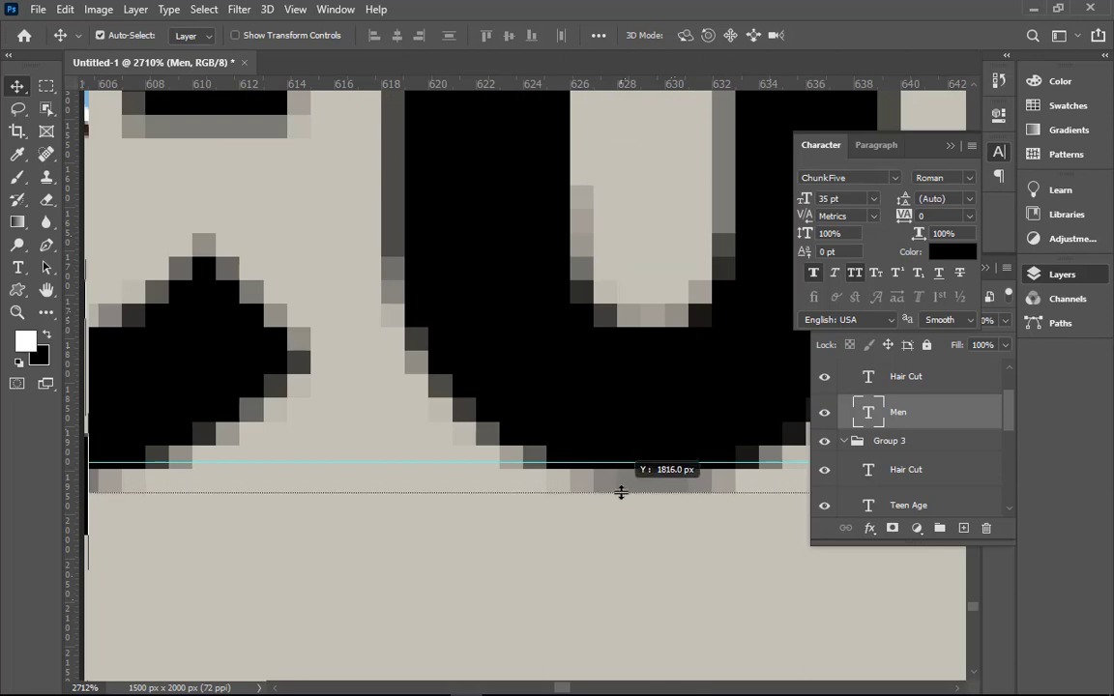
{"action": "key", "text": "ctrl+0"}
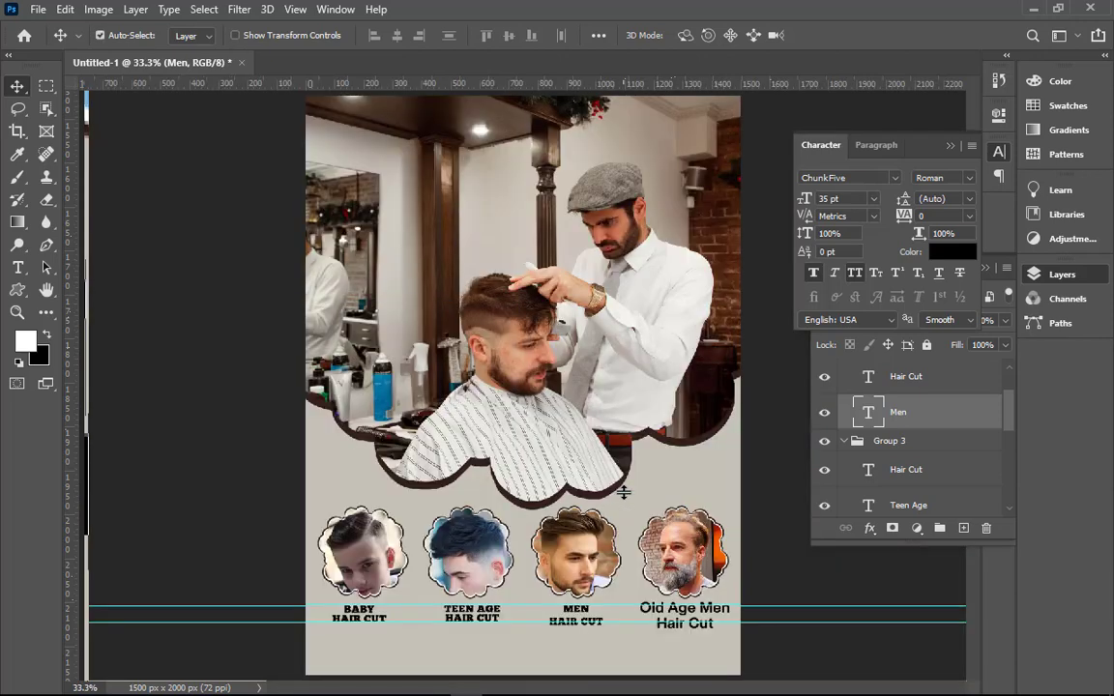
{"action": "left_click_drag", "start_coordinate": [542, 595], "coordinate": [661, 638]}
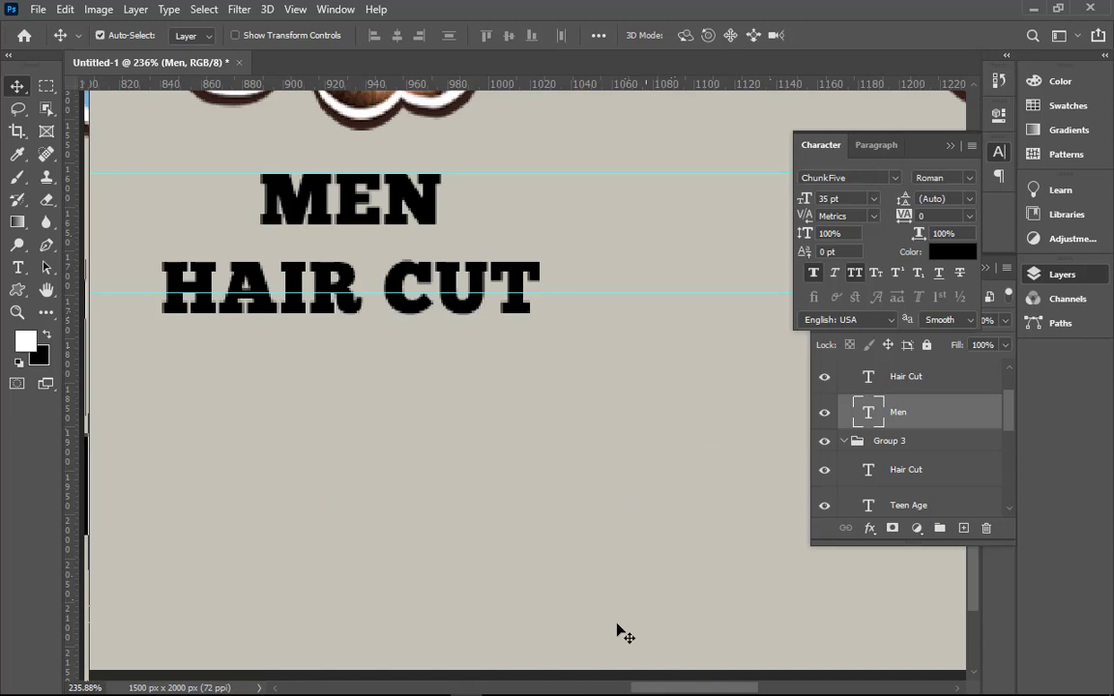
- Nudge the MEN caption's Hair Cut layer up to settle on the lower guide
{"action": "left_click", "coordinate": [510, 286]}
{"action": "right_click", "coordinate": [505, 282]}
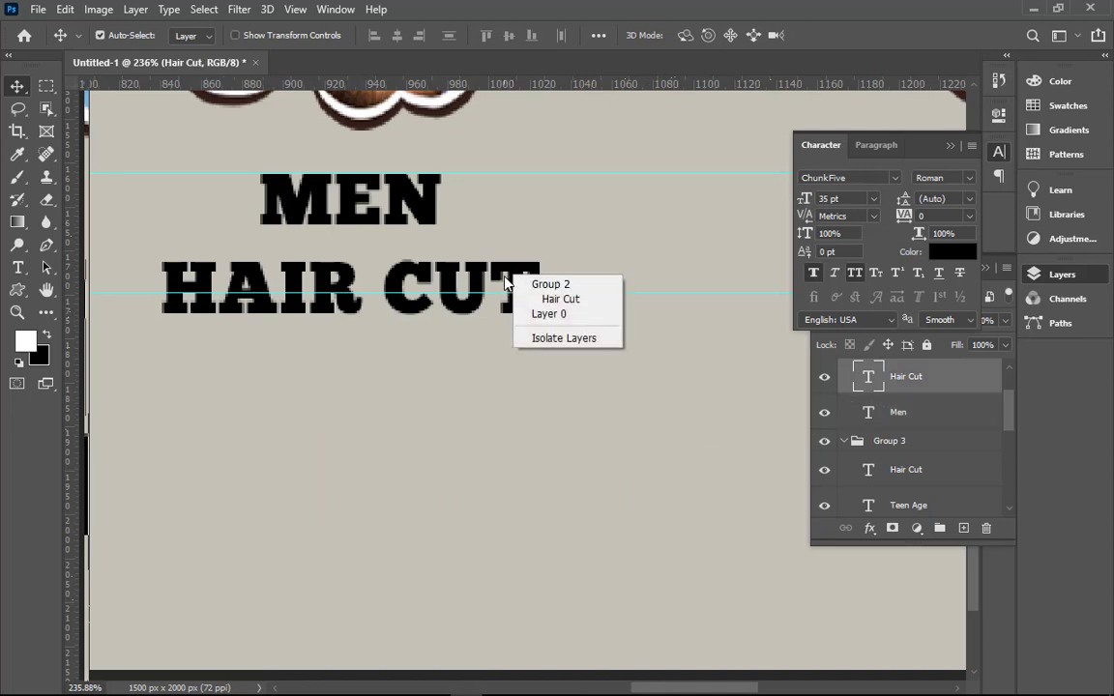
{"action": "left_click", "coordinate": [528, 300]}
{"action": "key", "text": "Up"}
{"action": "key", "text": "Up"}
{"action": "key", "text": "Up"}
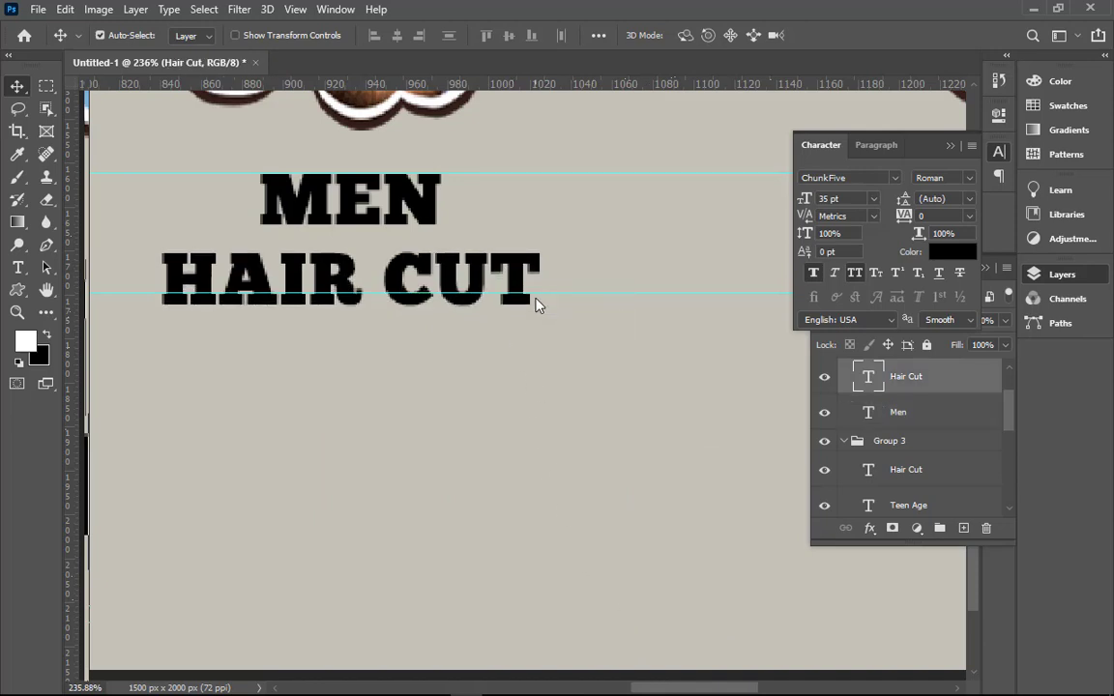
{"action": "key", "text": "Up"}
{"action": "key", "text": "Up"}
{"action": "key", "text": "Up"}
{"action": "key", "text": "Up"}
{"action": "key", "text": "Up"}
{"action": "key", "text": "Up"}
{"action": "key", "text": "Up"}
{"action": "key", "text": "Up"}
{"action": "key", "text": "Up"}
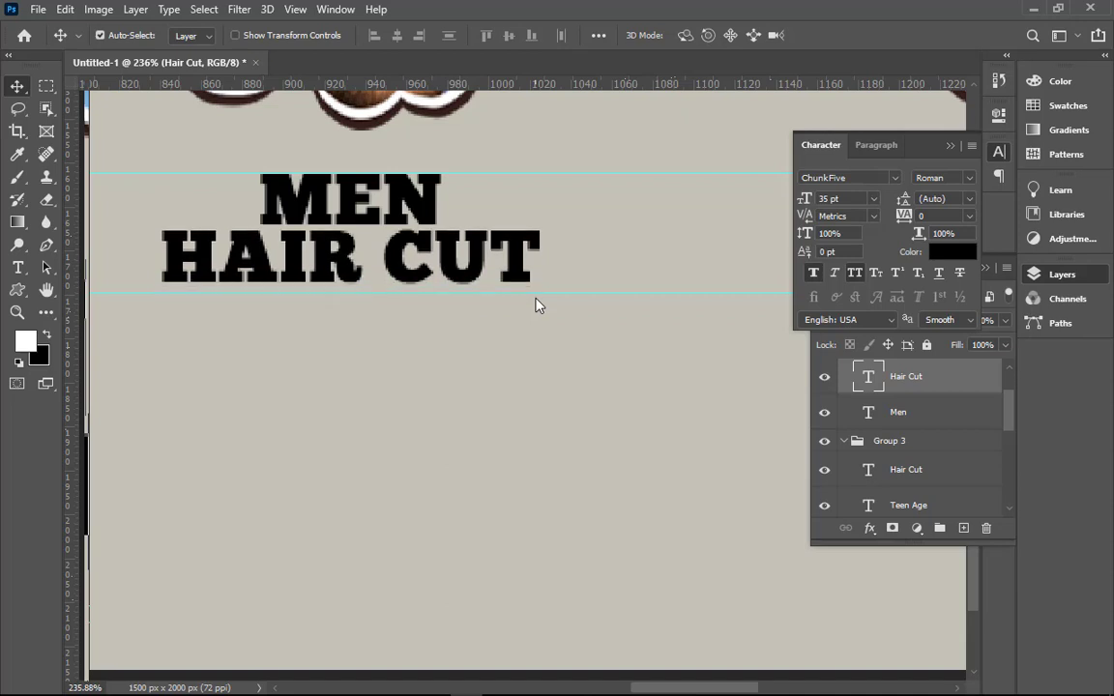
{"action": "key", "text": "Up"}
{"action": "key", "text": "Up"}
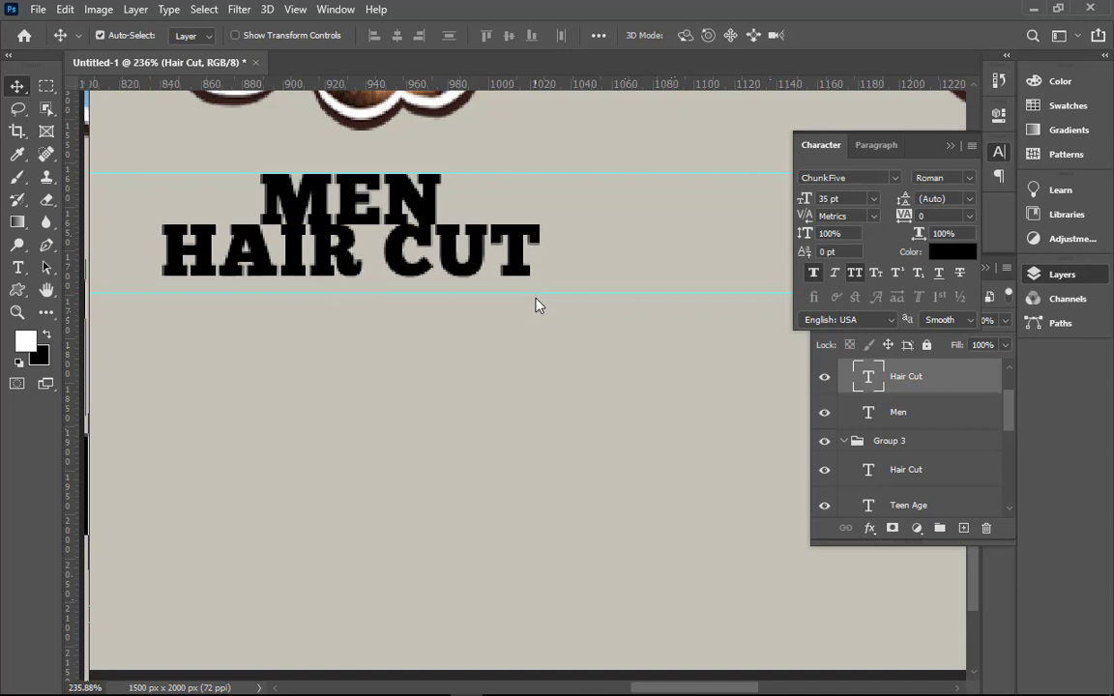
{"action": "key", "text": "Down"}
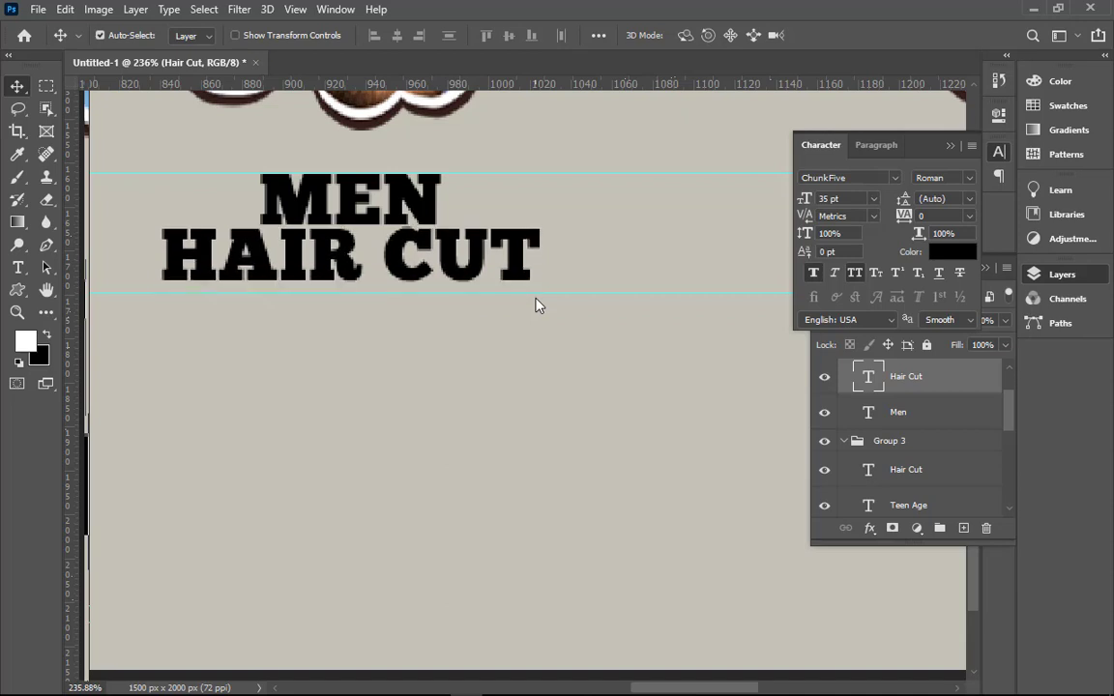
{"action": "key", "text": "Down"}
{"action": "key", "text": "Down"}
{"action": "key", "text": "Down"}
{"action": "key", "text": "Down"}
{"action": "key", "text": "Down"}
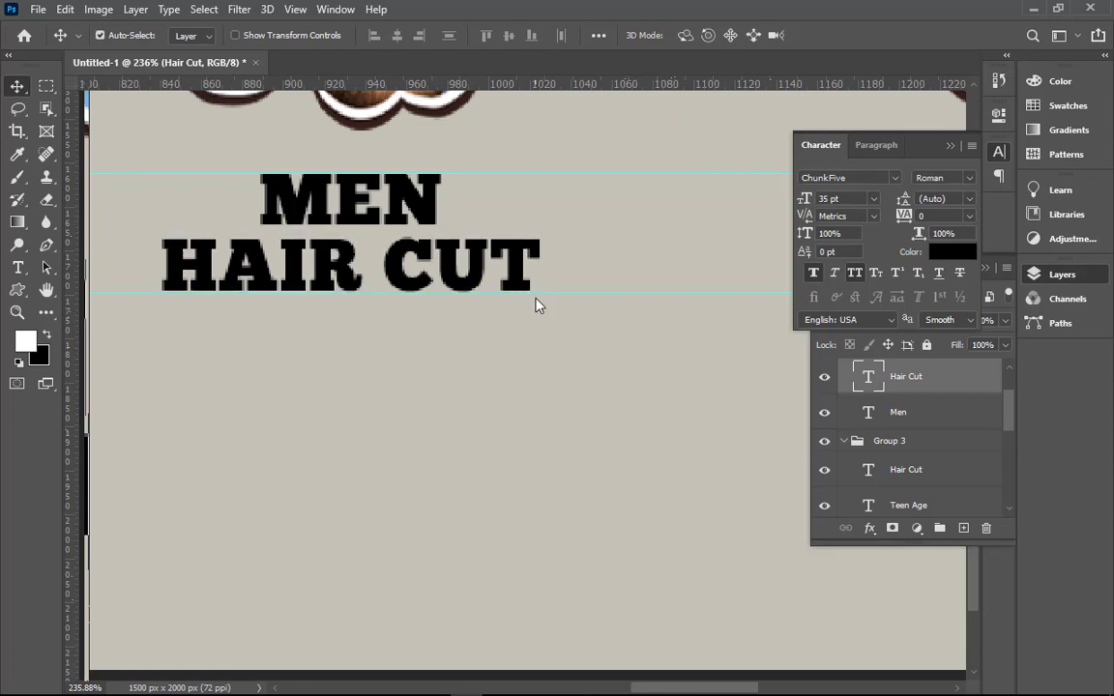
{"action": "key", "text": "Down"}
{"action": "key", "text": "ctrl+minus"}
{"action": "key", "text": "ctrl+minus"}
{"action": "key", "text": "ctrl+minus"}
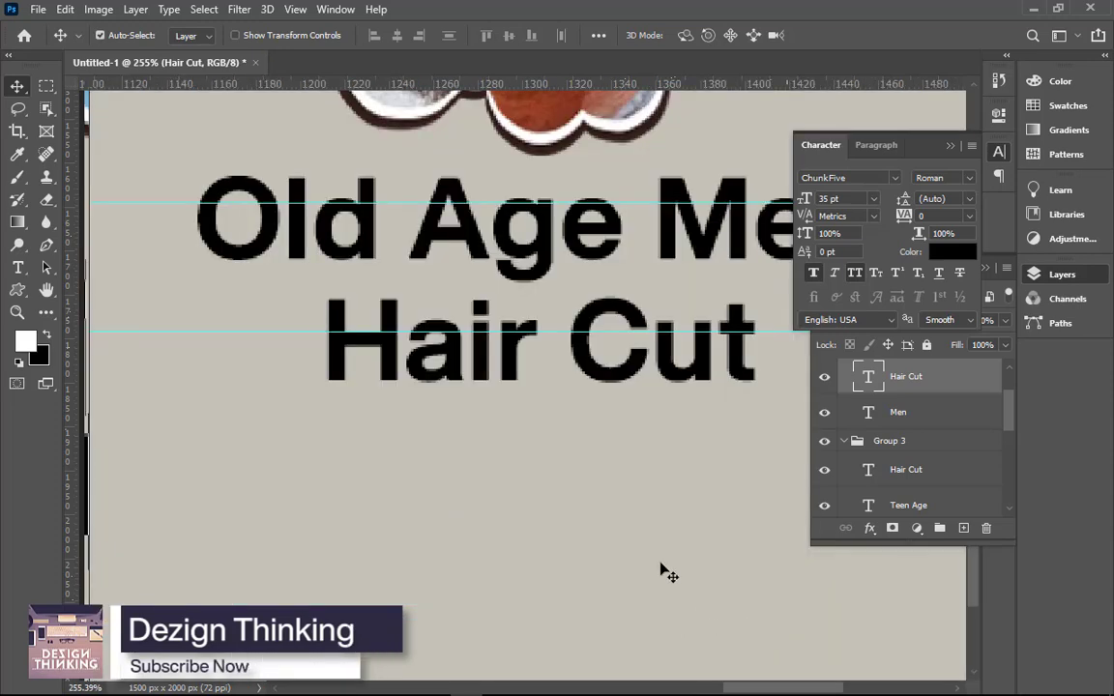
- Set the Old Age Men text in ChunkFive at 35 pt
{"action": "left_click_drag", "start_coordinate": [641, 634], "coordinate": [659, 571]}
{"action": "left_click", "coordinate": [610, 229], "text": "ctrl"}
{"action": "double_click", "coordinate": [609, 229]}
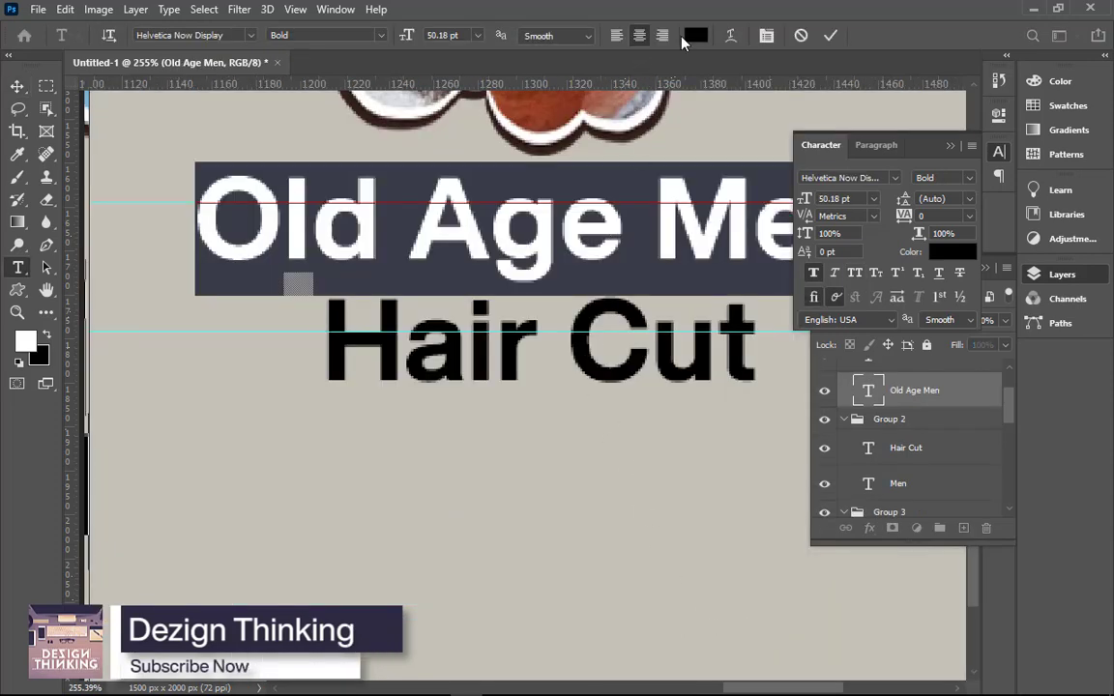
{"action": "left_click", "coordinate": [859, 178]}
{"action": "type", "text": "c"}
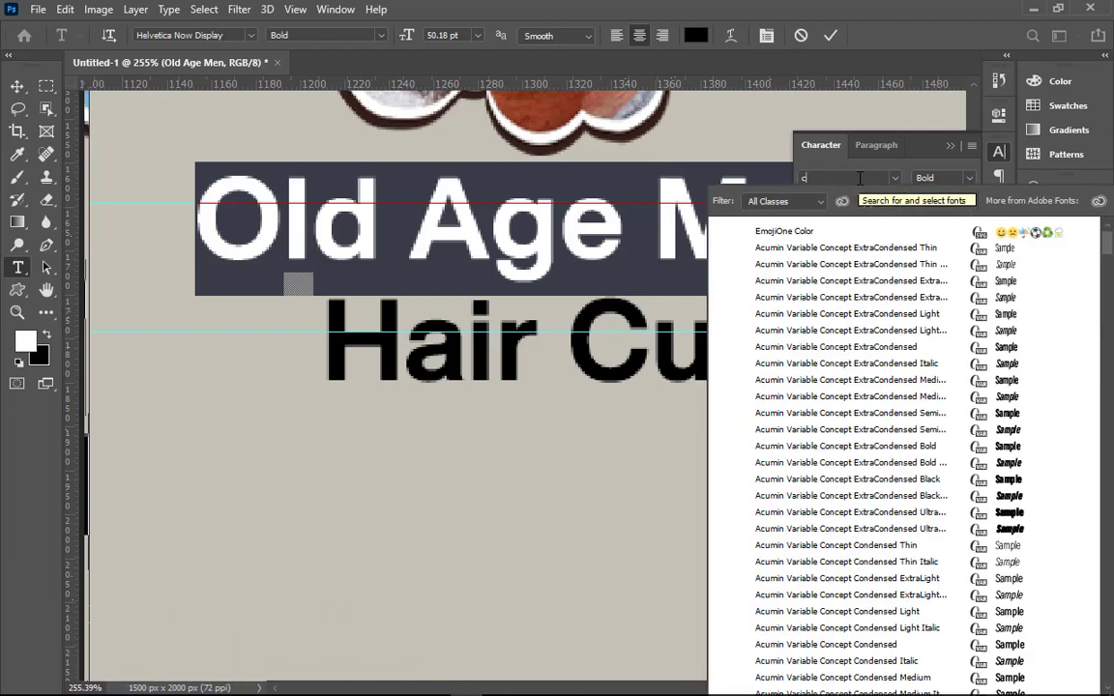
{"action": "type", "text": "hun"}
{"action": "key", "text": "Return"}
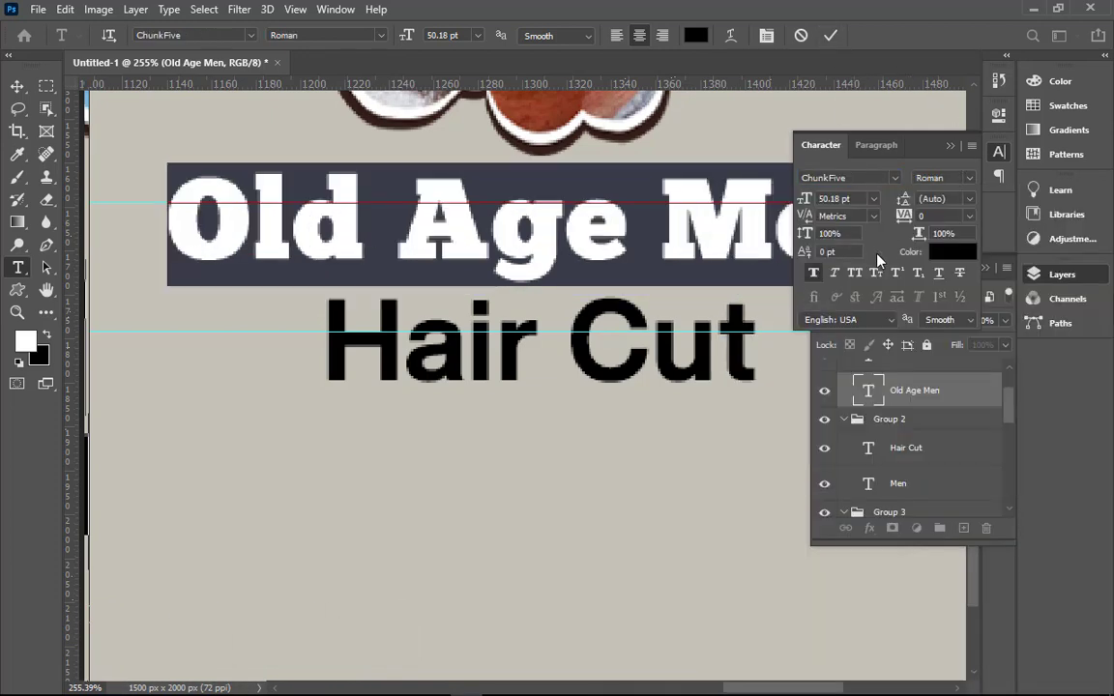
{"action": "left_click_drag", "start_coordinate": [854, 200], "coordinate": [785, 193]}
{"action": "type", "text": "35"}
{"action": "key", "text": "Return"}
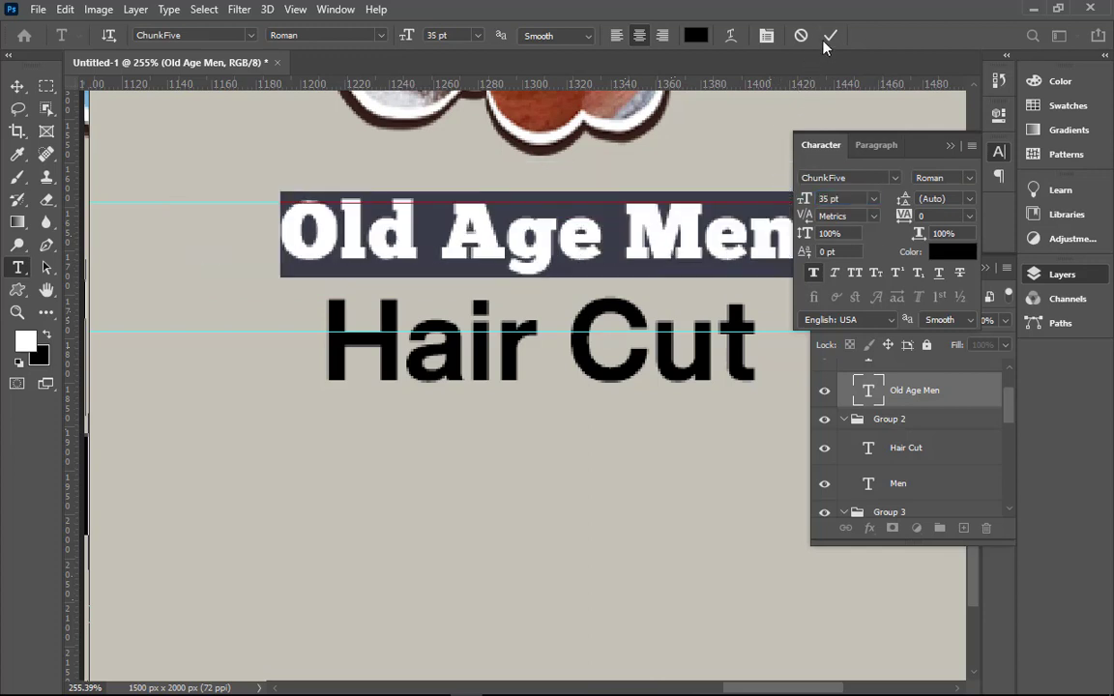
{"action": "left_click", "coordinate": [829, 36]}
{"action": "key", "text": "v"}
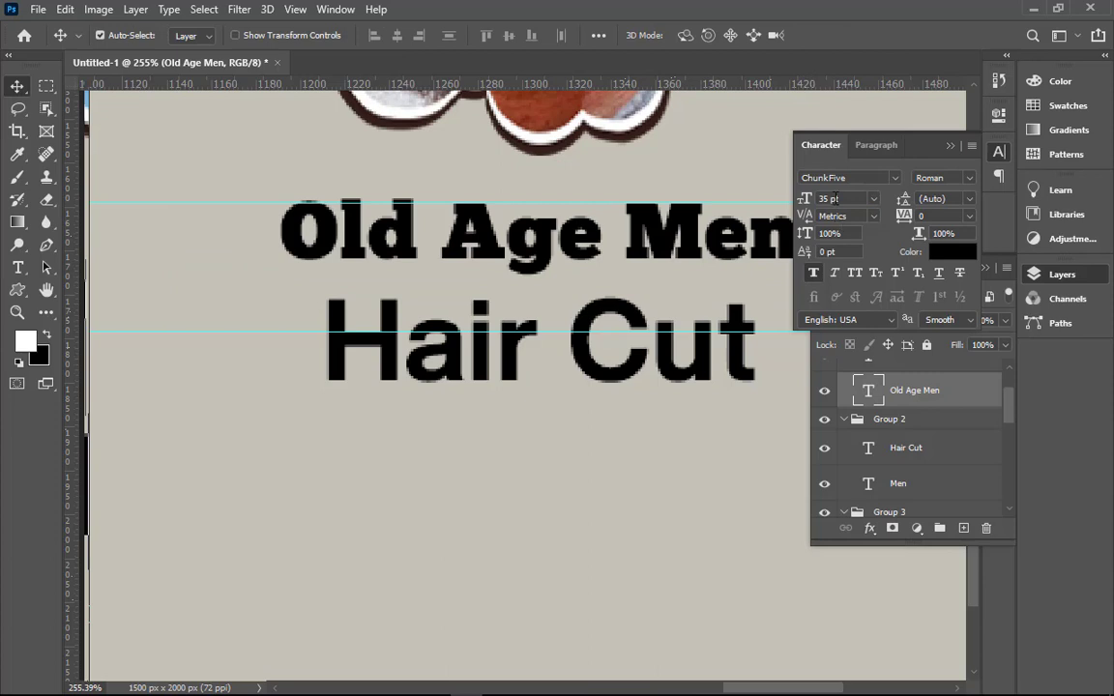
- Switch the Old Age Men line to all capitals
{"action": "double_click", "coordinate": [623, 212]}
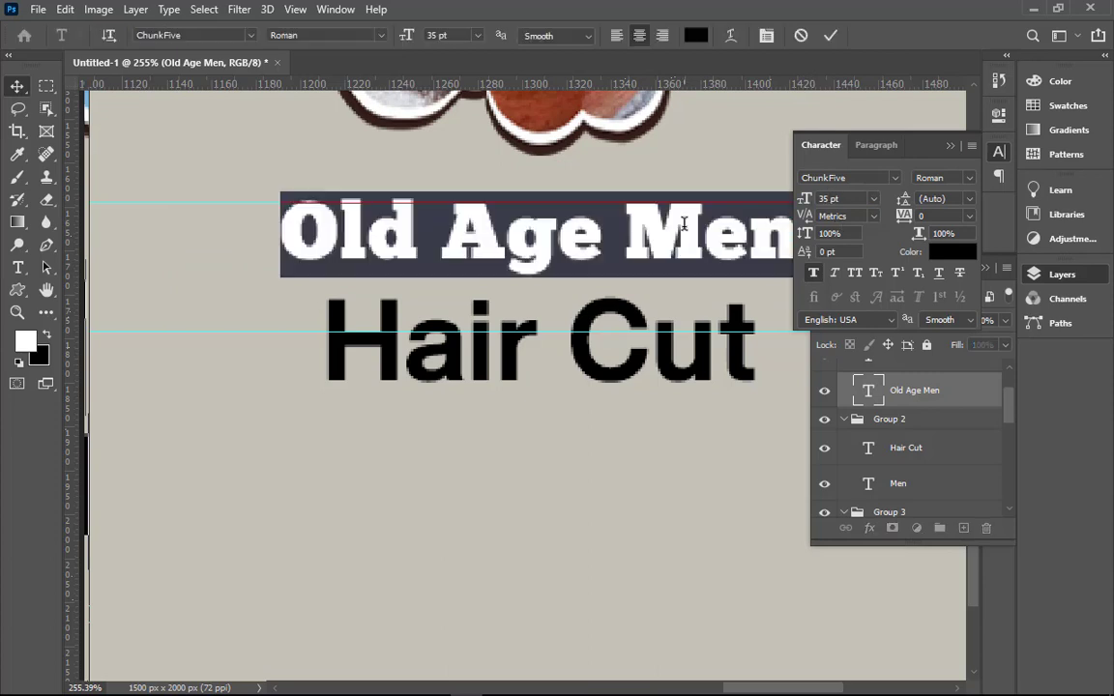
{"action": "left_click", "coordinate": [854, 274]}
{"action": "left_click", "coordinate": [829, 36]}
{"action": "key", "text": "v"}
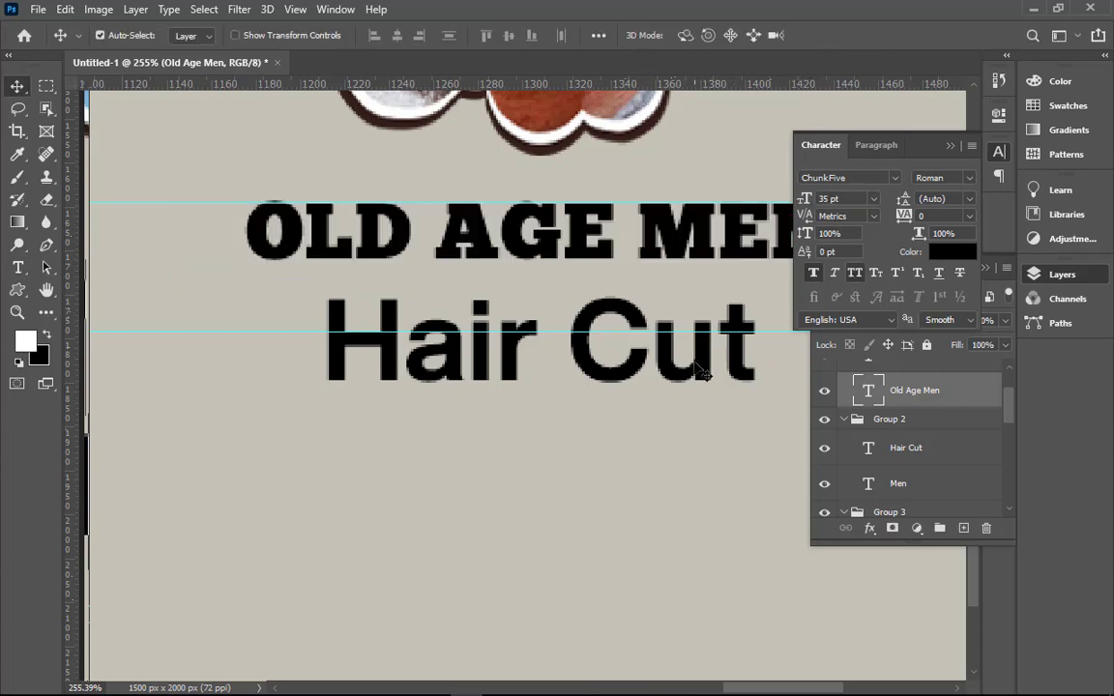
- Set the Hair Cut line below it in ChunkFive at 35 pt, all capitals
{"action": "double_click", "coordinate": [541, 343]}
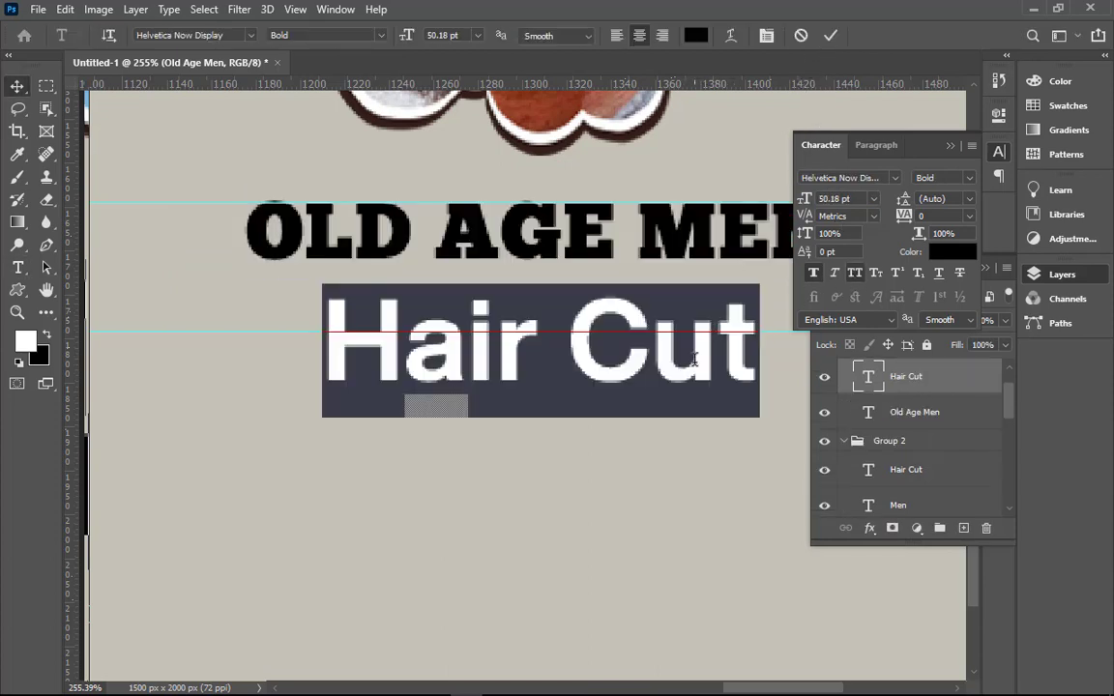
{"action": "left_click", "coordinate": [860, 198]}
{"action": "key", "text": "BackSpace"}
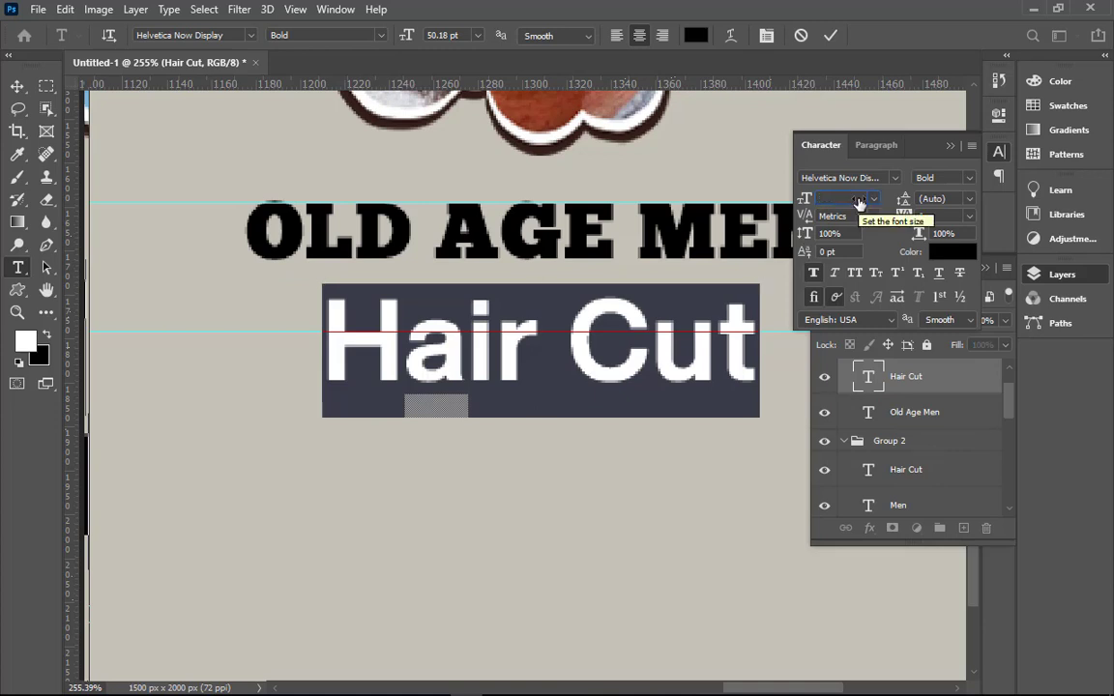
{"action": "type", "text": "35"}
{"action": "key", "text": "Return"}
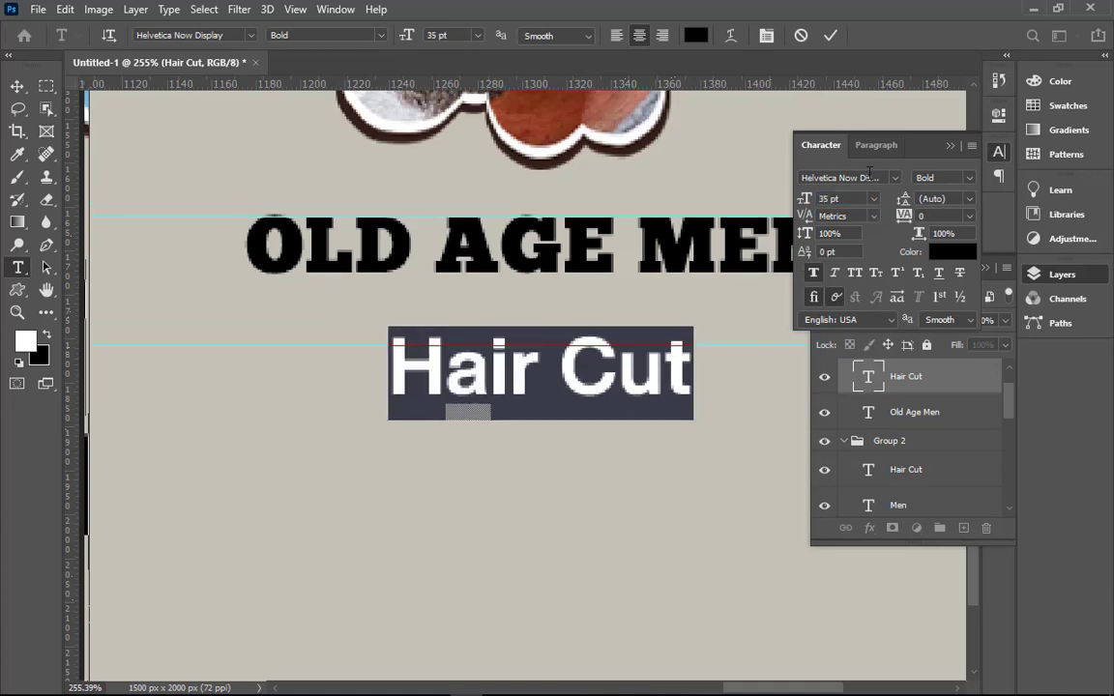
{"action": "left_click", "coordinate": [868, 176]}
{"action": "type", "text": "c"}
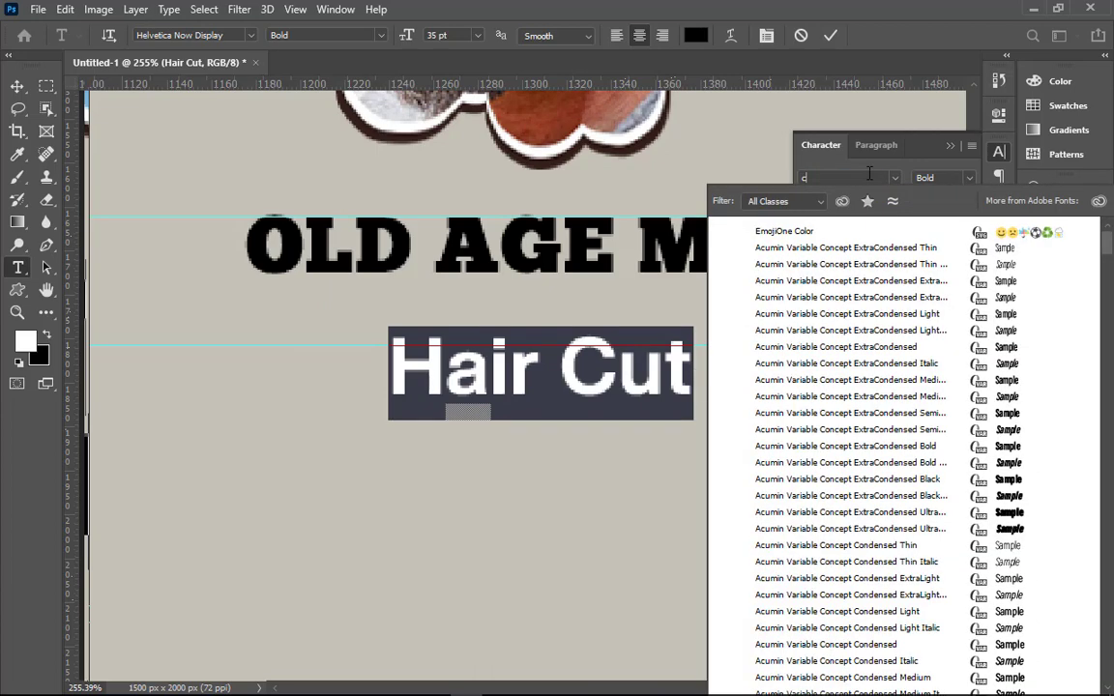
{"action": "type", "text": "hu"}
{"action": "key", "text": "Return"}
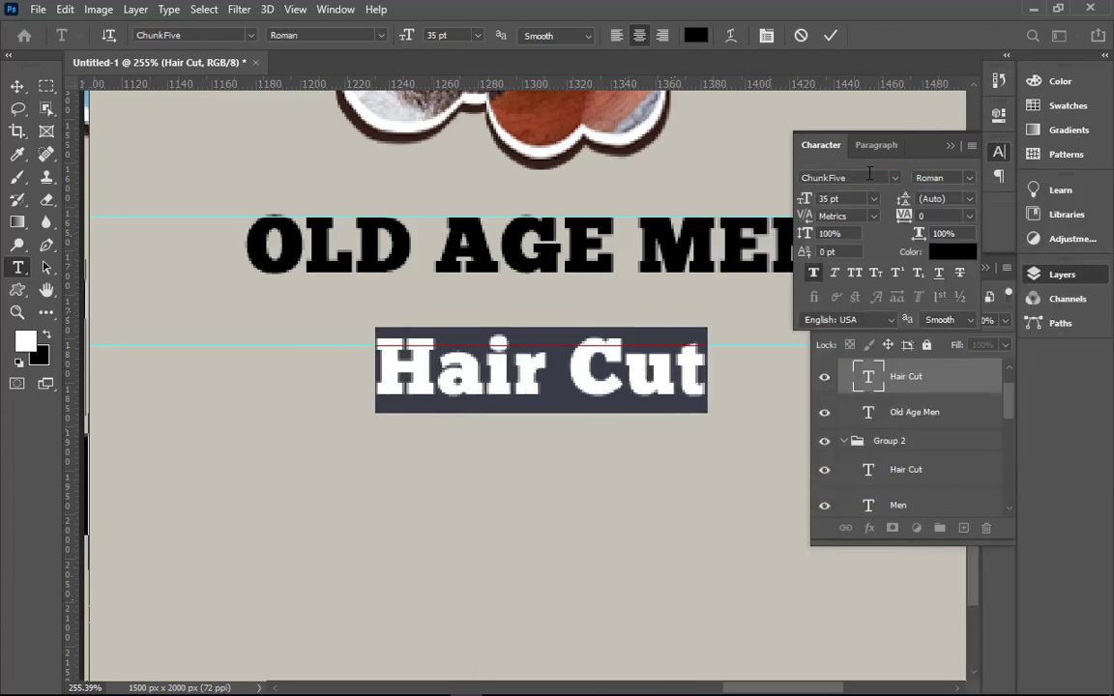
{"action": "left_click", "coordinate": [854, 275]}
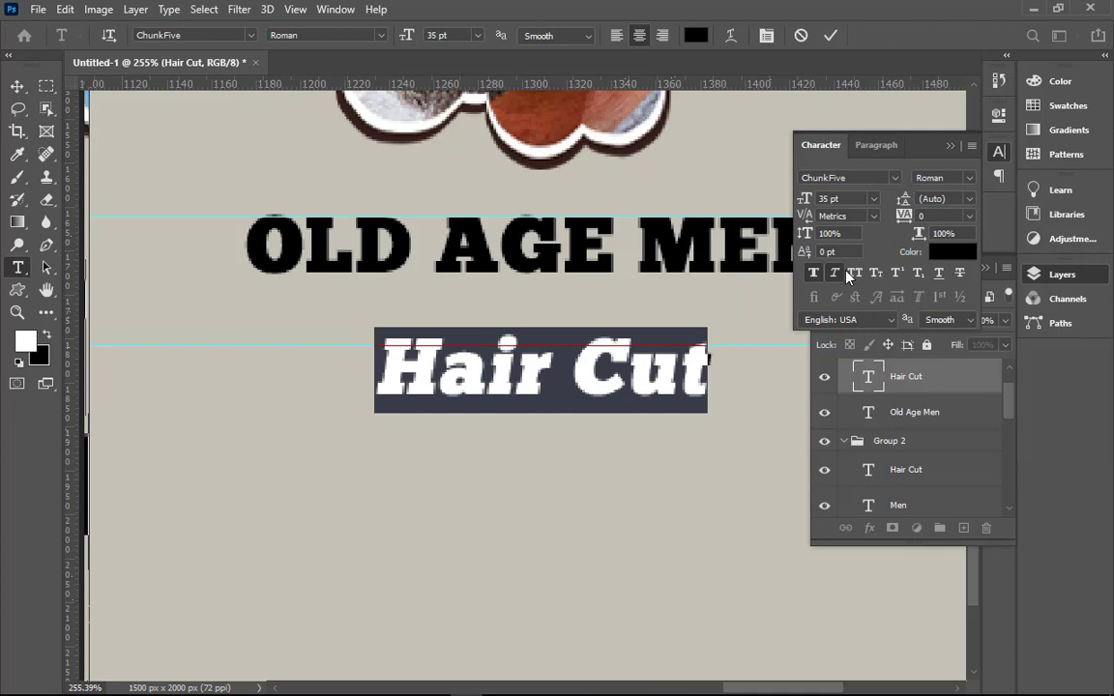
{"action": "left_click", "coordinate": [855, 275]}
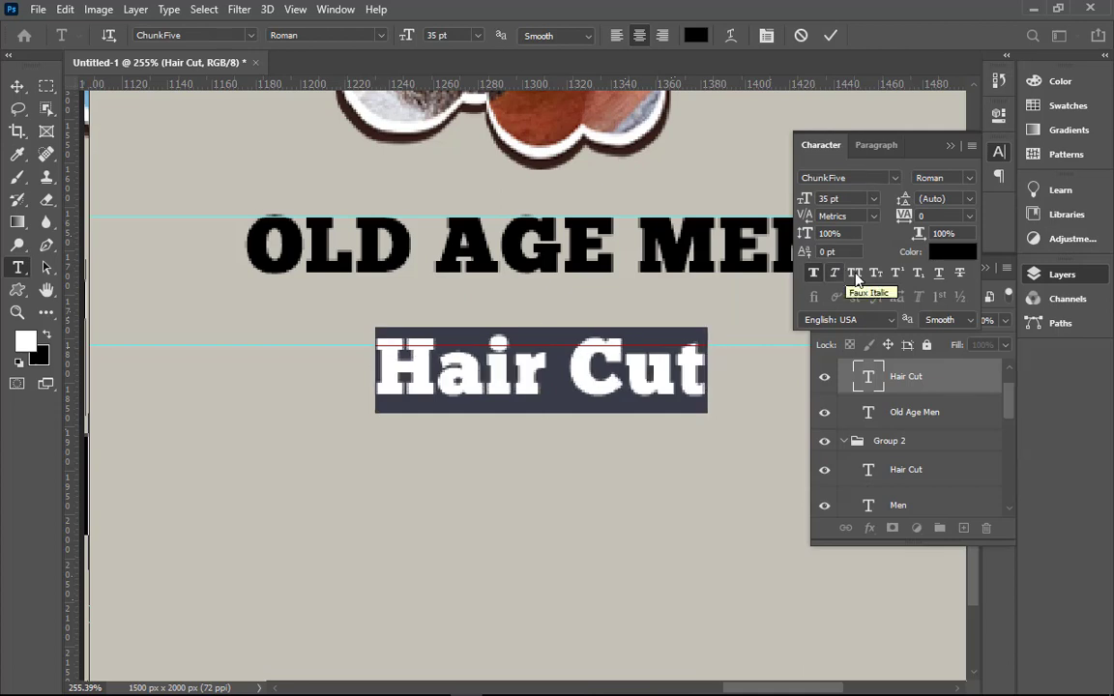
{"action": "left_click", "coordinate": [831, 36]}
{"action": "key", "text": "v"}
{"action": "key", "text": "ctrl+0"}
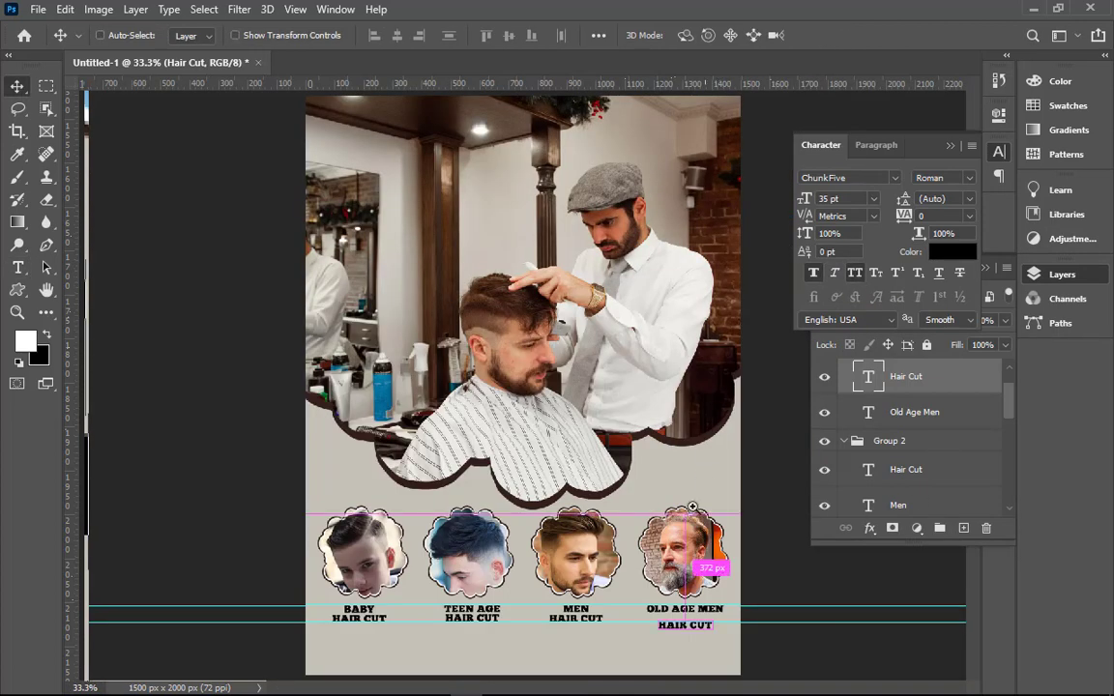
- Nudge the fourth caption's Hair Cut layer up to sit just beneath OLD AGE MEN
{"action": "left_click_drag", "start_coordinate": [623, 580], "coordinate": [739, 638]}
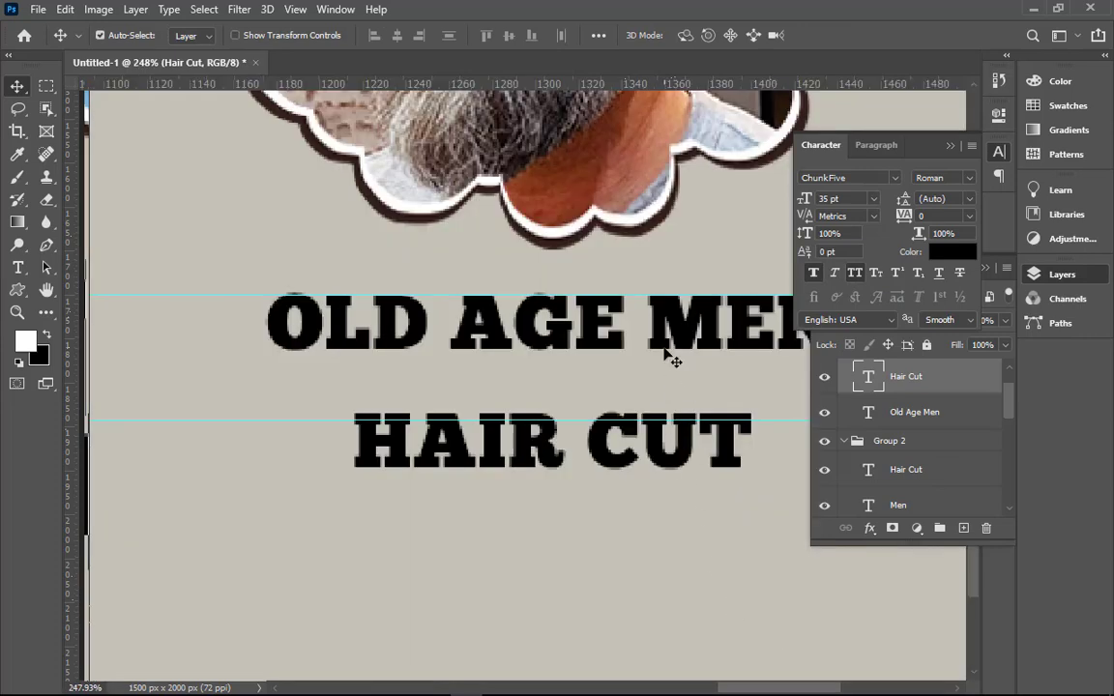
{"action": "right_click", "coordinate": [666, 471]}
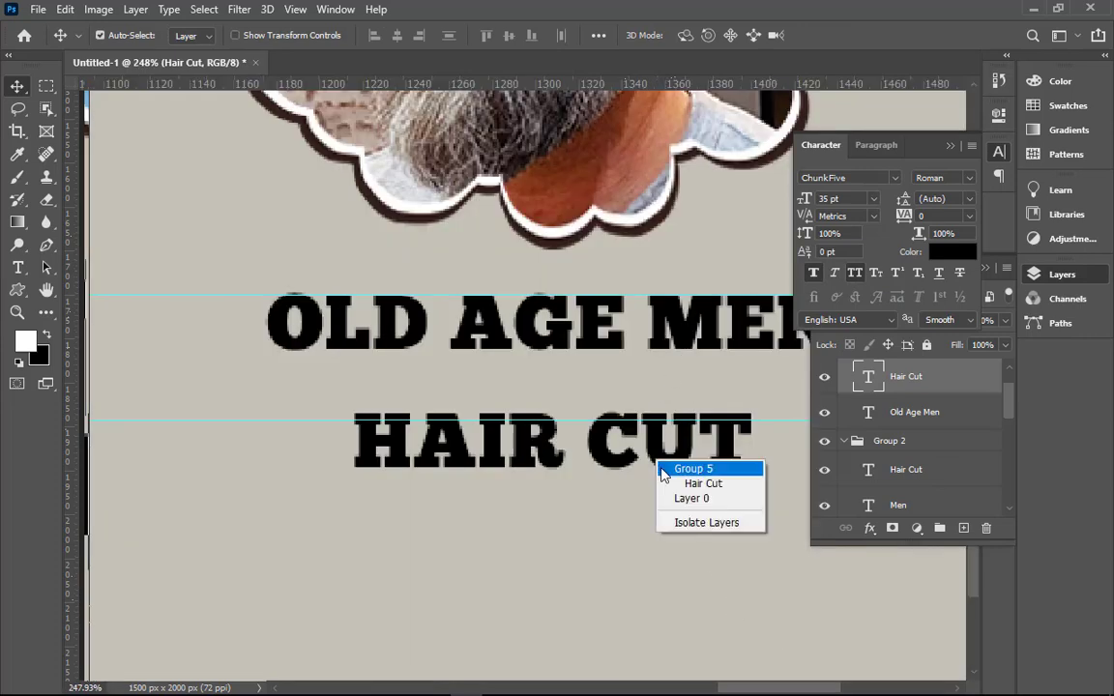
{"action": "left_click", "coordinate": [666, 484]}
{"action": "key", "text": "shift+Up"}
{"action": "key", "text": "shift+Up"}
{"action": "key", "text": "shift+Up"}
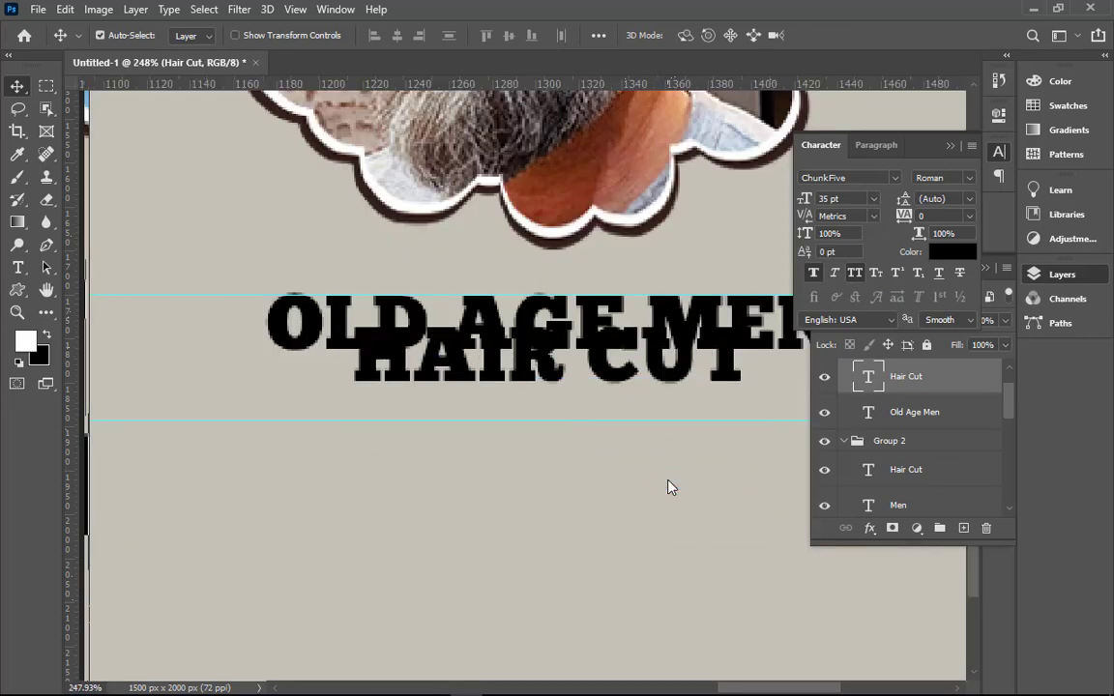
{"action": "key", "text": "Down"}
{"action": "key", "text": "Down"}
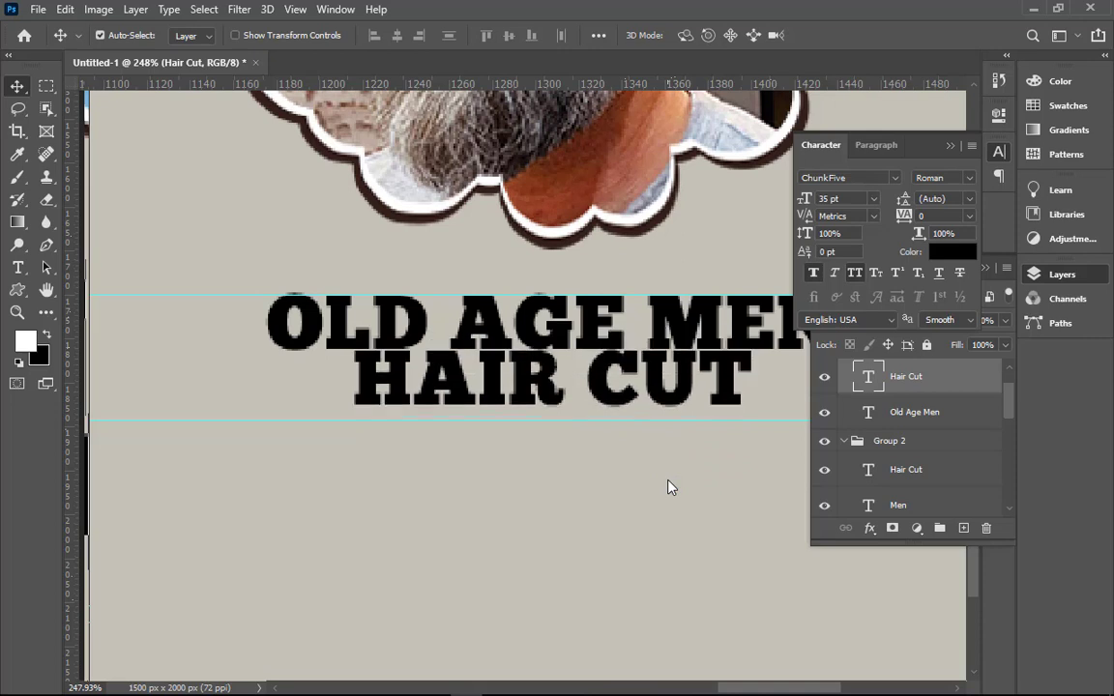
{"action": "key", "text": "Down"}
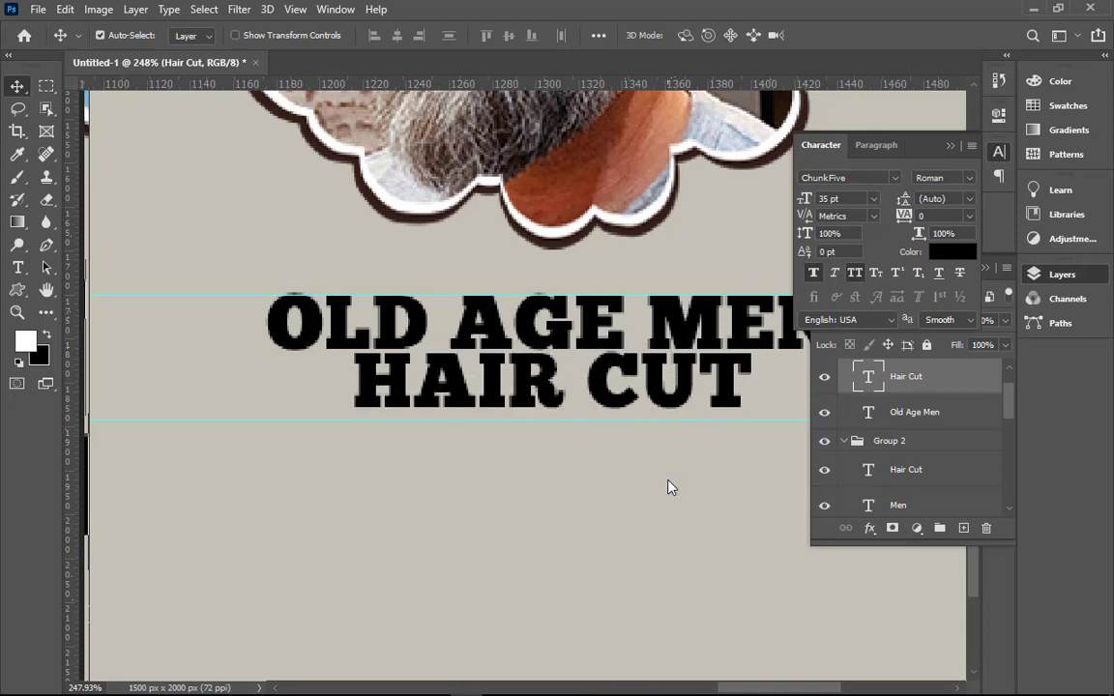
{"action": "key", "text": "Down"}
{"action": "key", "text": "Down"}
{"action": "key", "text": "Down"}
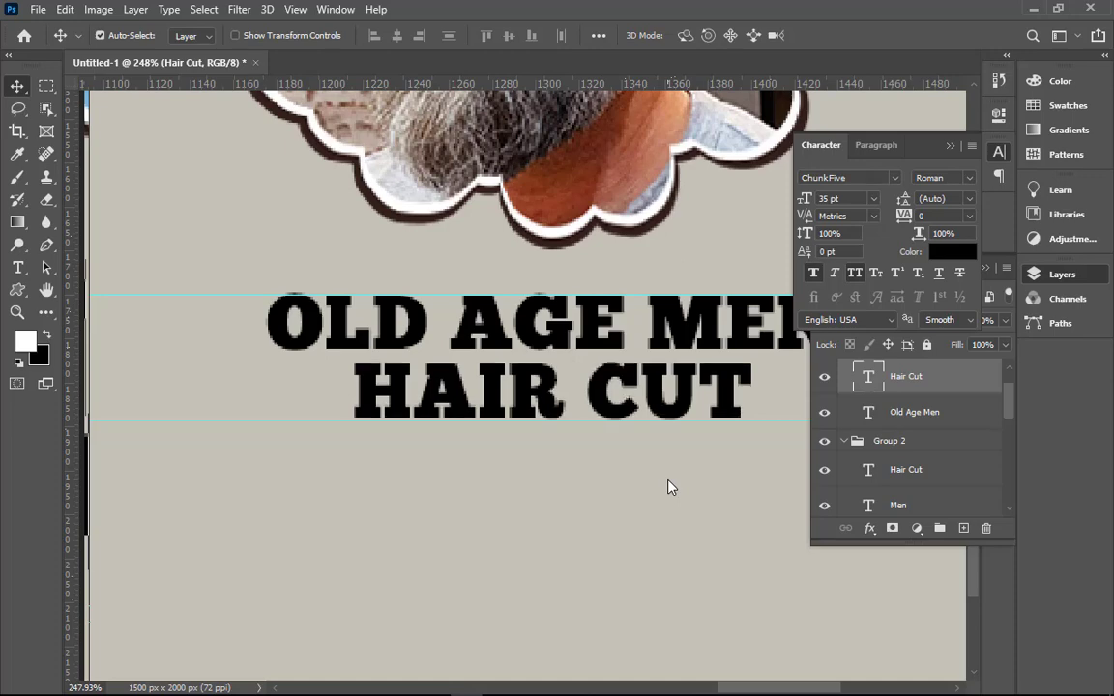
{"action": "key", "text": "ctrl+0"}
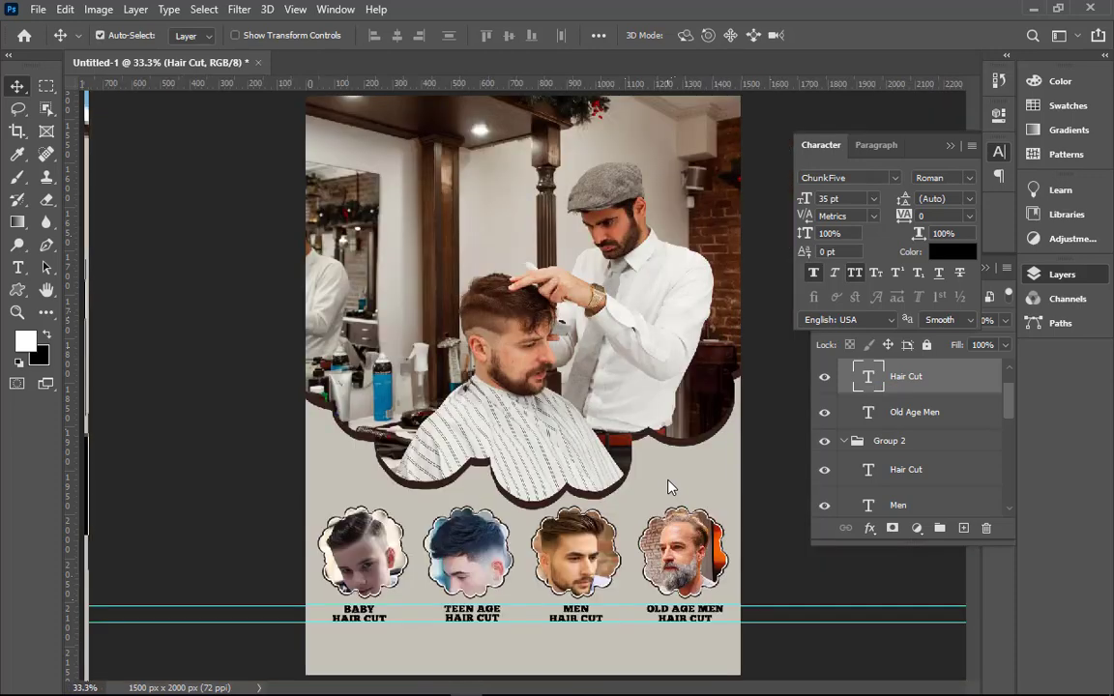
{"action": "key", "text": "z"}
{"action": "left_click_drag", "start_coordinate": [281, 531], "coordinate": [714, 688]}
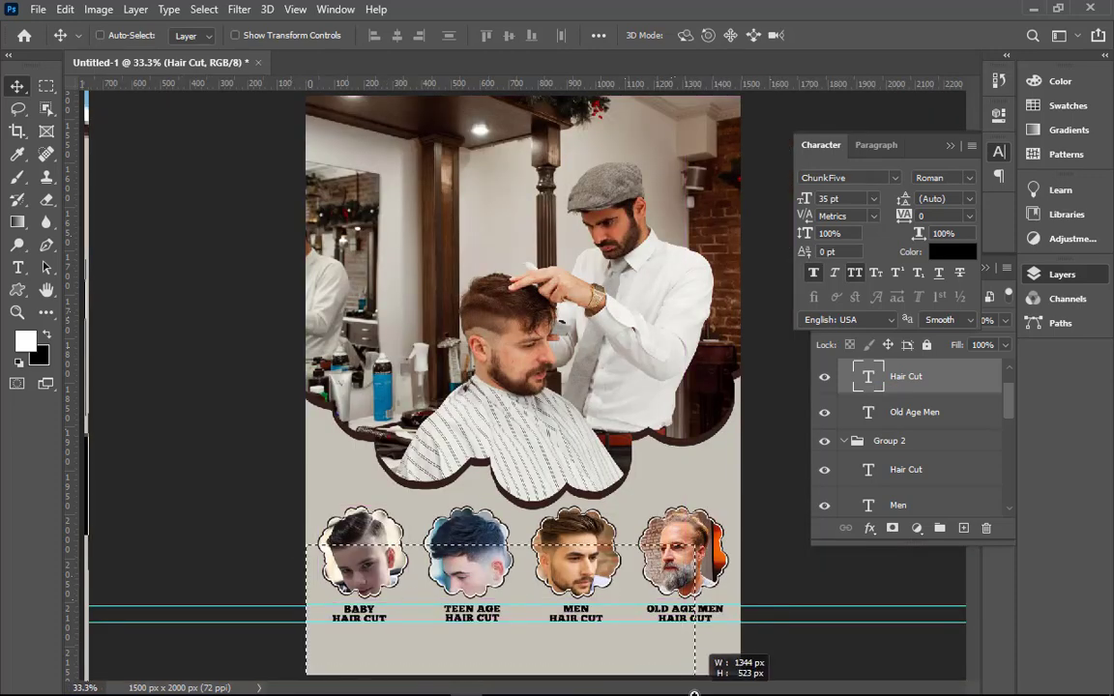
- Collapse Groups 5, 2 and 3, briefly hiding Group 4 to identify its caption
{"action": "scroll", "coordinate": [943, 435], "scroll_direction": "up", "scroll_amount": 2}
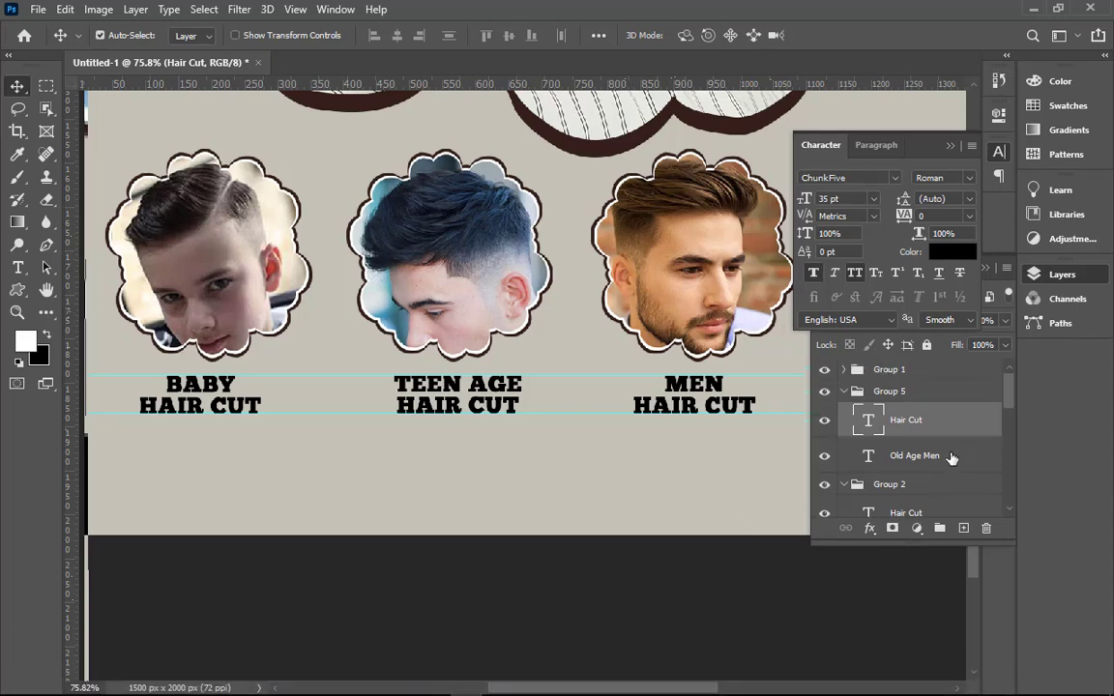
{"action": "left_click", "coordinate": [845, 394]}
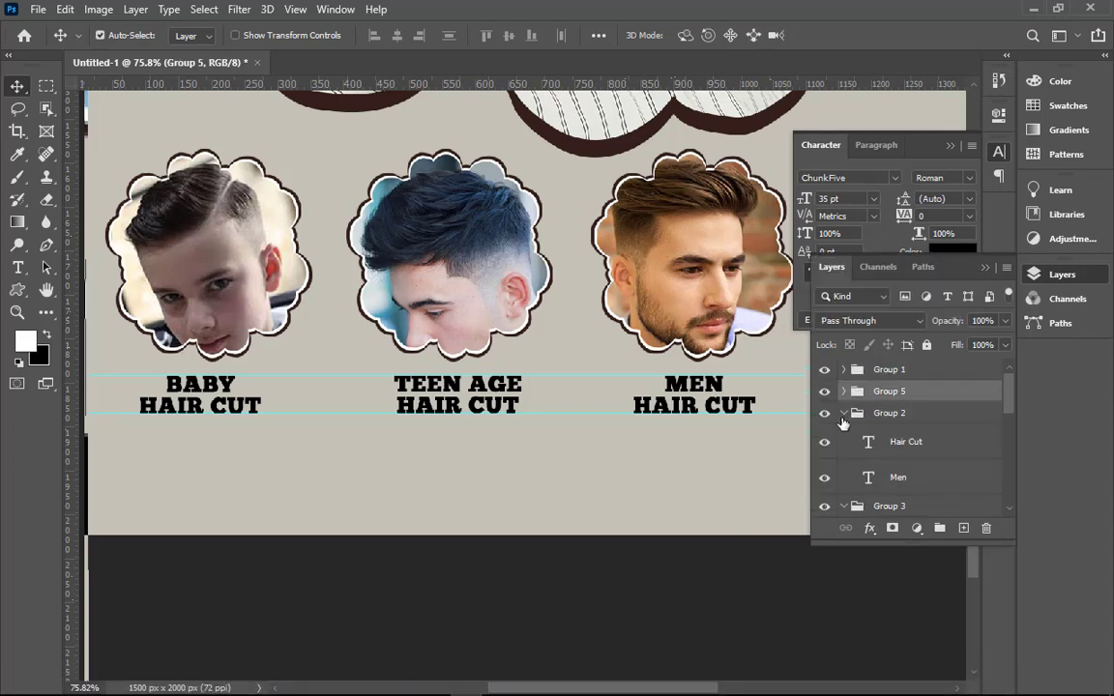
{"action": "left_click", "coordinate": [843, 413]}
{"action": "left_click", "coordinate": [843, 435]}
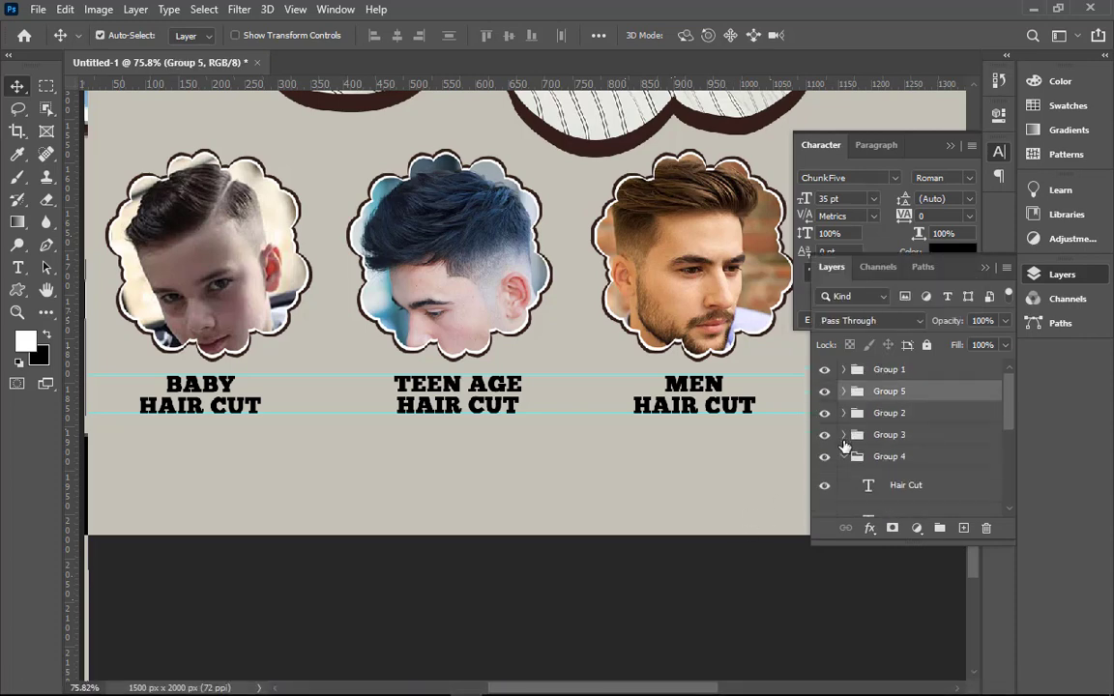
{"action": "left_click", "coordinate": [825, 459]}
{"action": "left_click", "coordinate": [899, 459]}
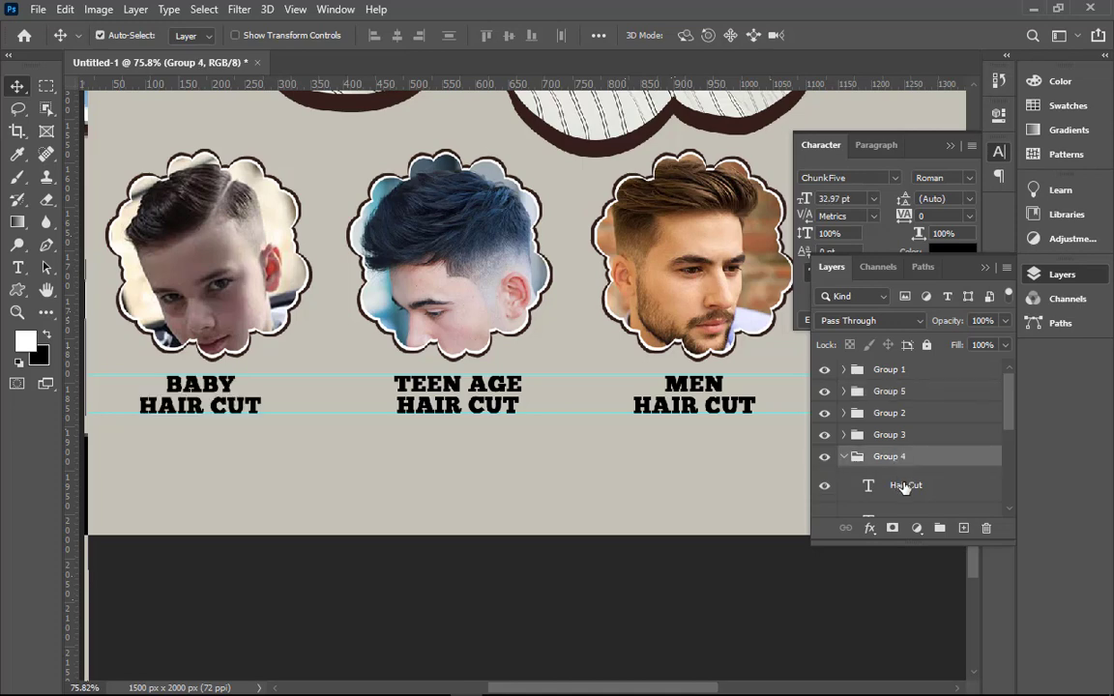
- Collapse Group 4 and briefly hide Group 1 to check what it holds
{"action": "scroll", "coordinate": [899, 460], "scroll_direction": "down", "scroll_amount": 2}
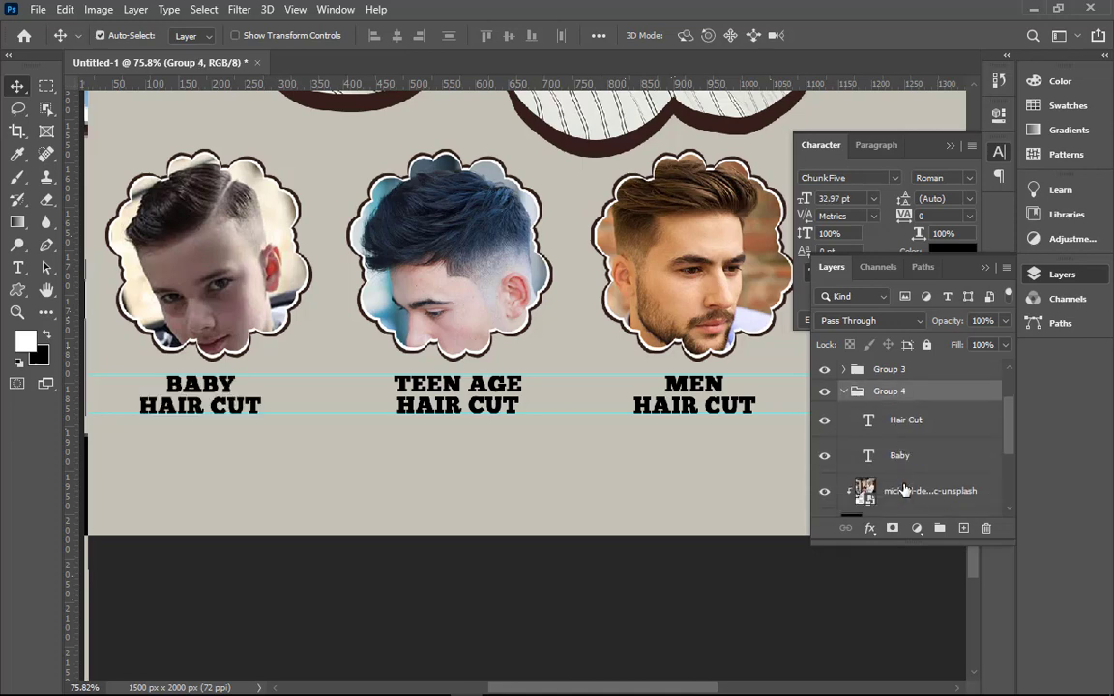
{"action": "left_click", "coordinate": [844, 391]}
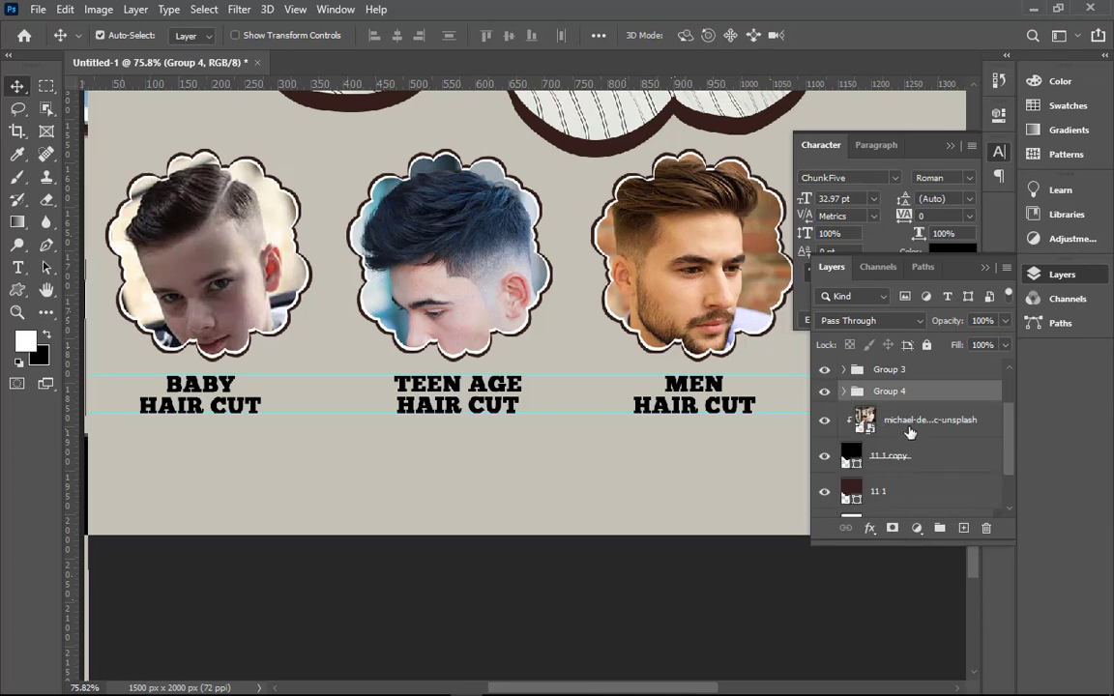
{"action": "scroll", "coordinate": [894, 460], "scroll_direction": "down", "scroll_amount": 2}
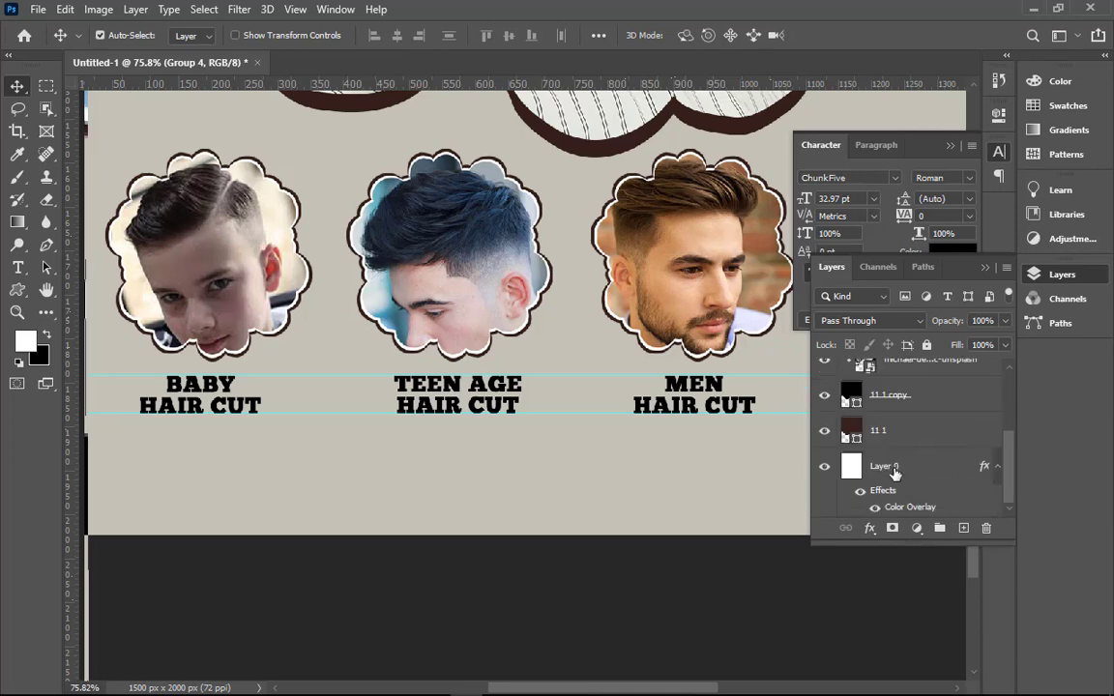
{"action": "scroll", "coordinate": [894, 471], "scroll_direction": "up", "scroll_amount": 2}
{"action": "scroll", "coordinate": [896, 476], "scroll_direction": "up", "scroll_amount": 2}
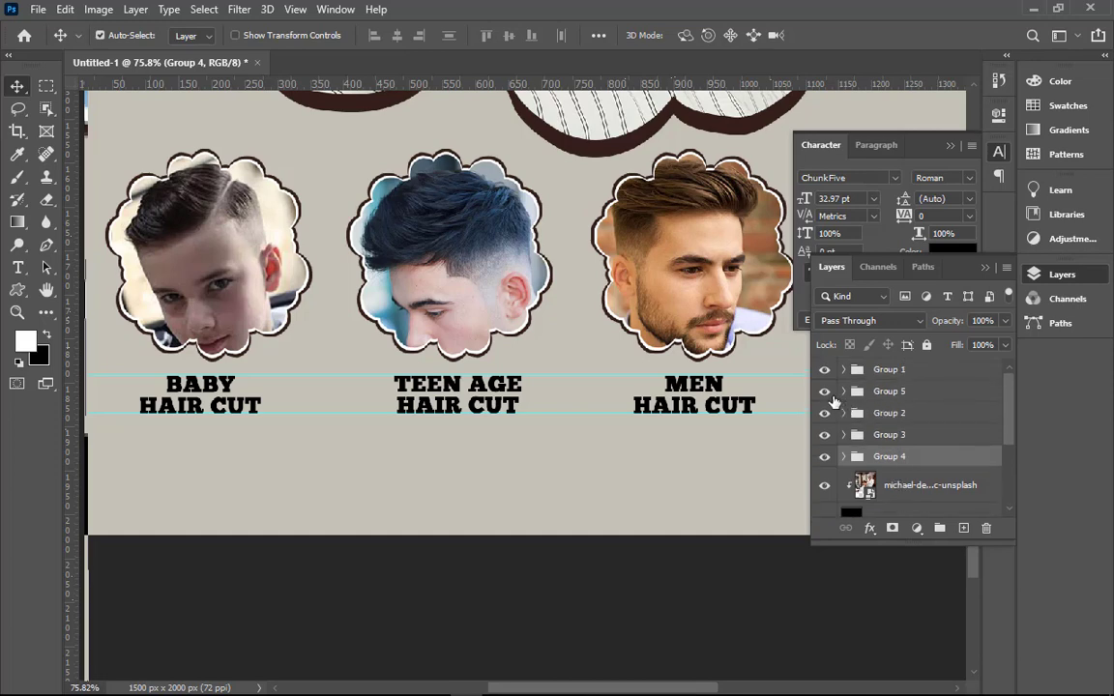
{"action": "left_click", "coordinate": [823, 391]}
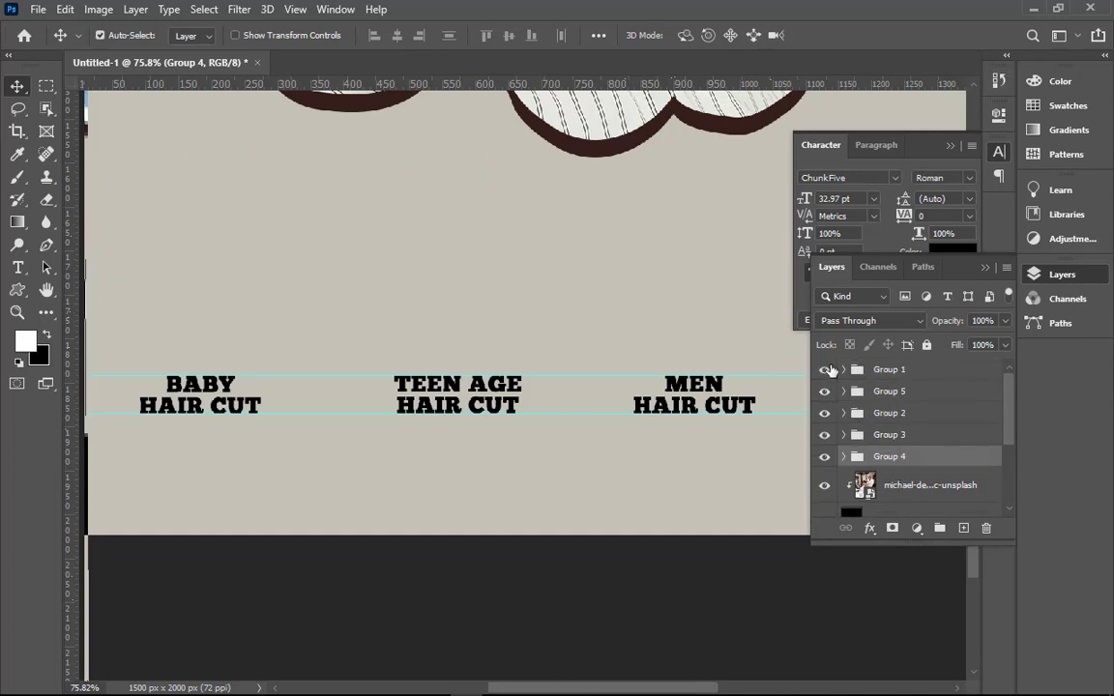
{"action": "left_click", "coordinate": [883, 375]}
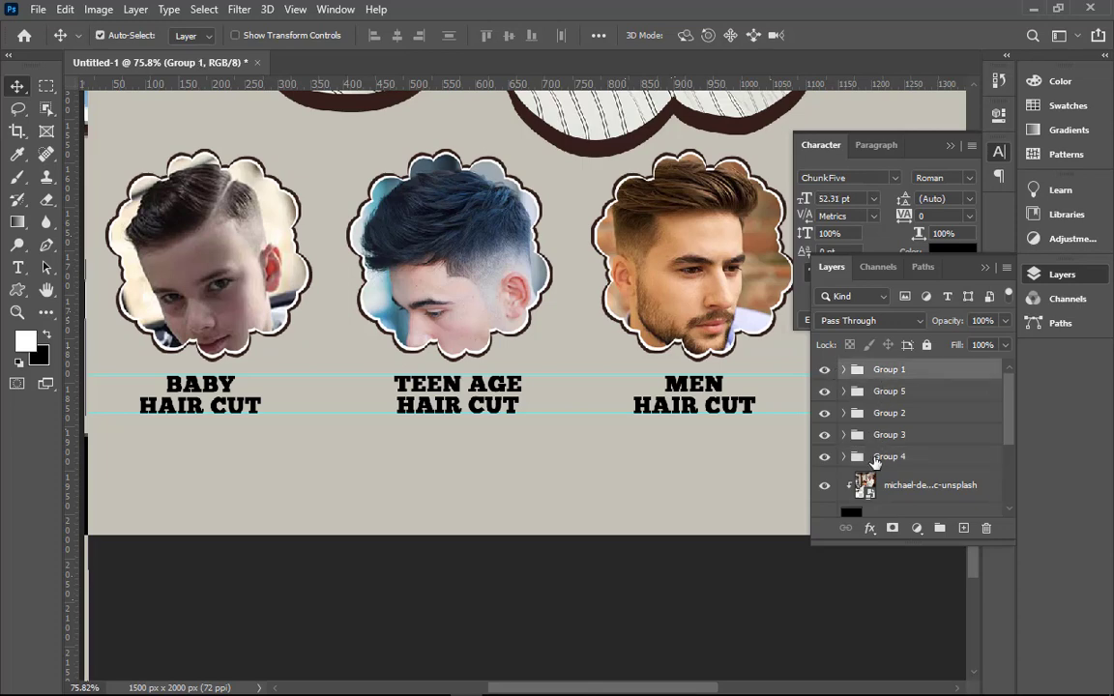
{"action": "left_click", "coordinate": [874, 460]}
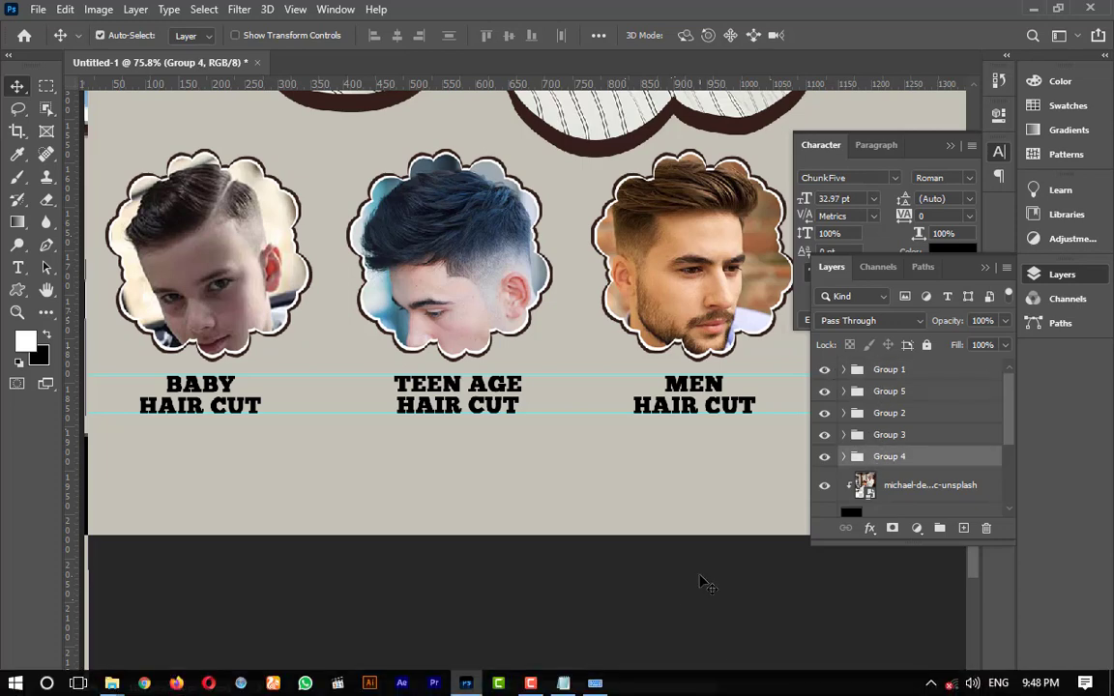
{"action": "key", "text": "ctrl+minus"}
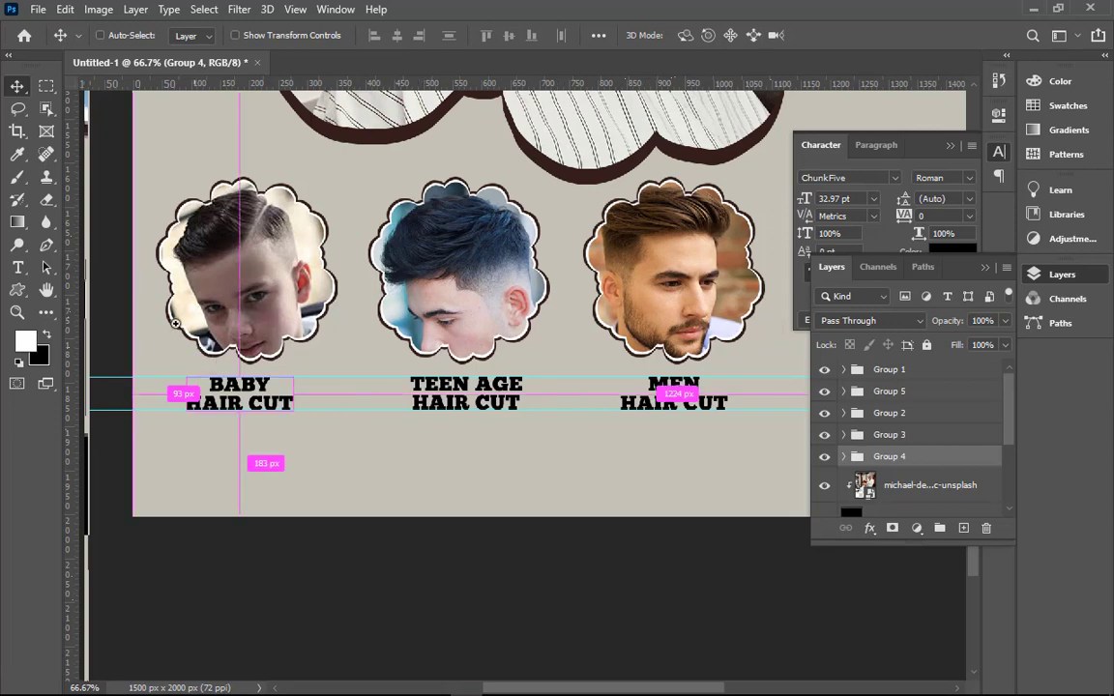
{"action": "left_click_drag", "start_coordinate": [135, 276], "coordinate": [348, 444]}
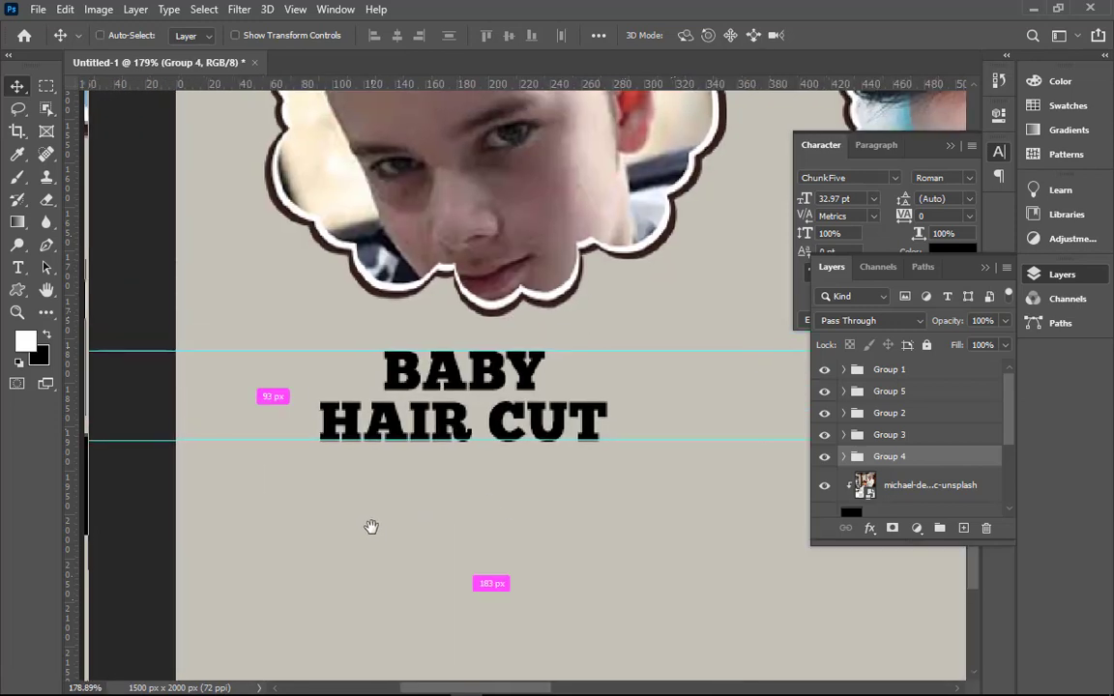
{"action": "key", "text": "ctrl+0"}
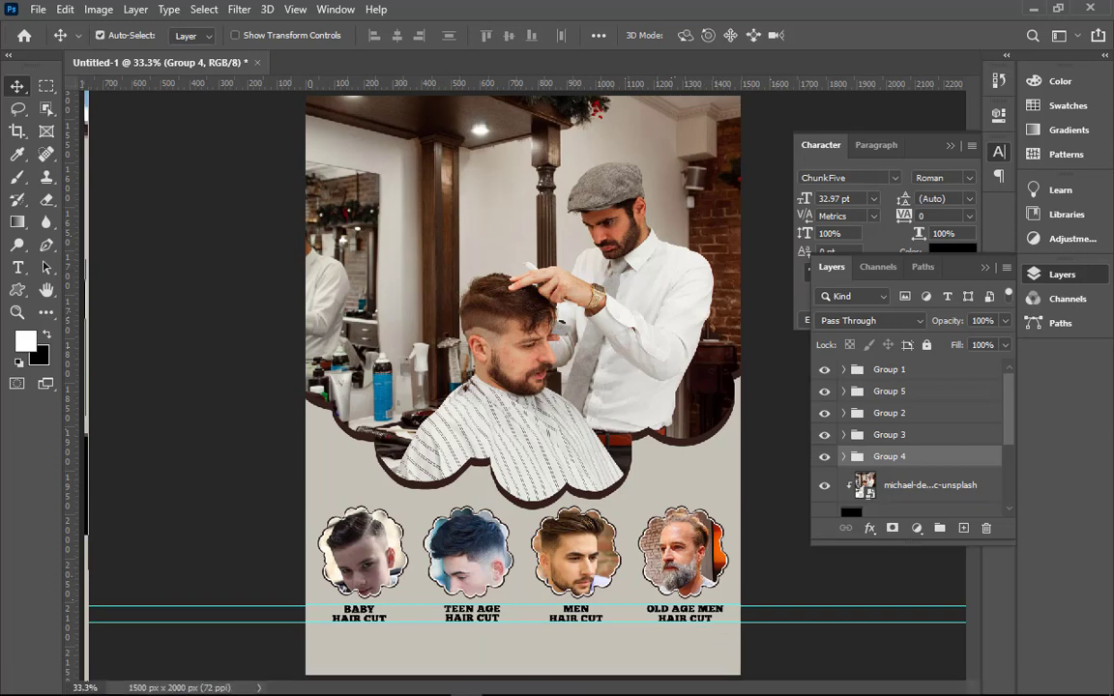
{"action": "left_click_drag", "start_coordinate": [307, 581], "coordinate": [677, 646]}
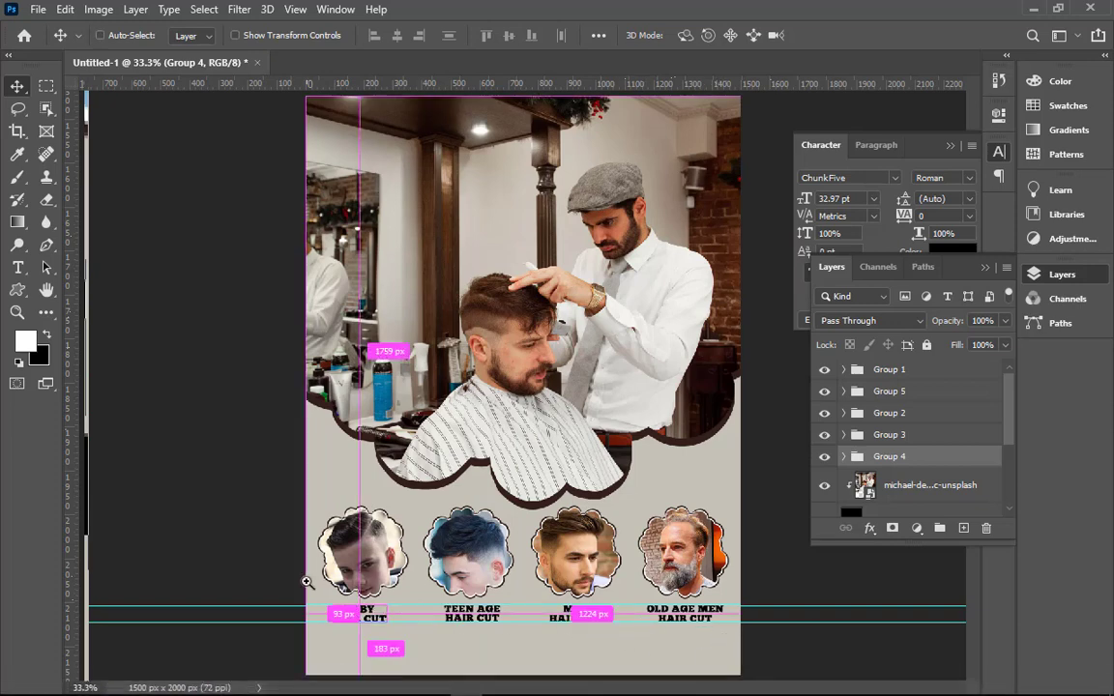
{"action": "key", "text": "ctrl+0"}
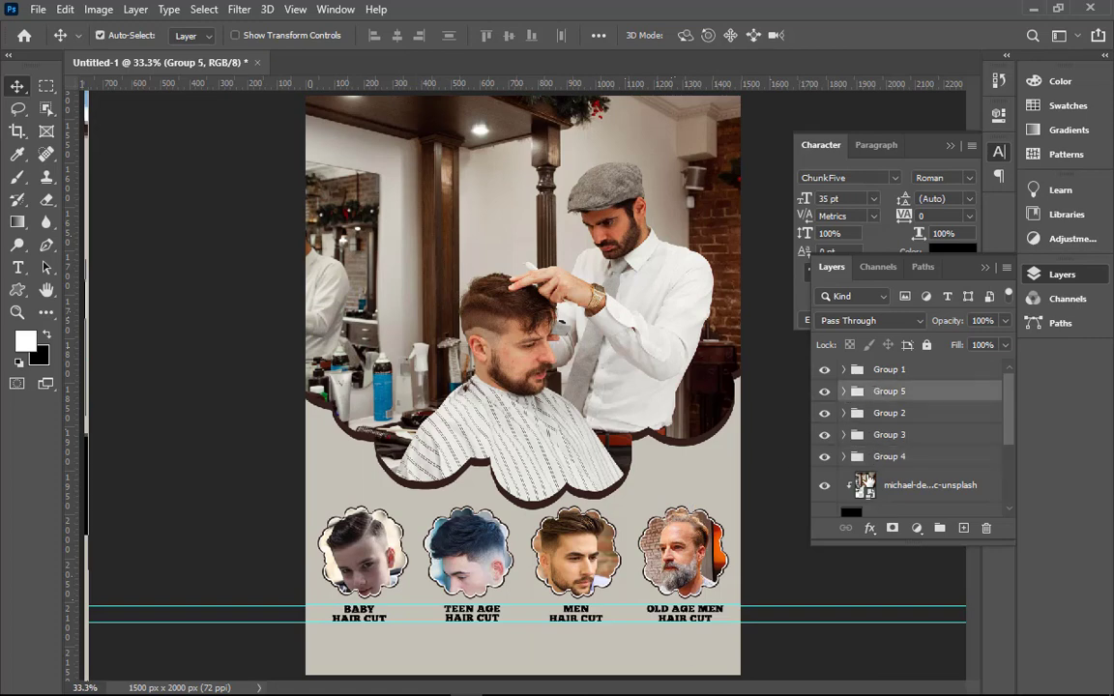
{"action": "left_click", "coordinate": [835, 489]}
{"action": "left_click", "coordinate": [825, 487]}
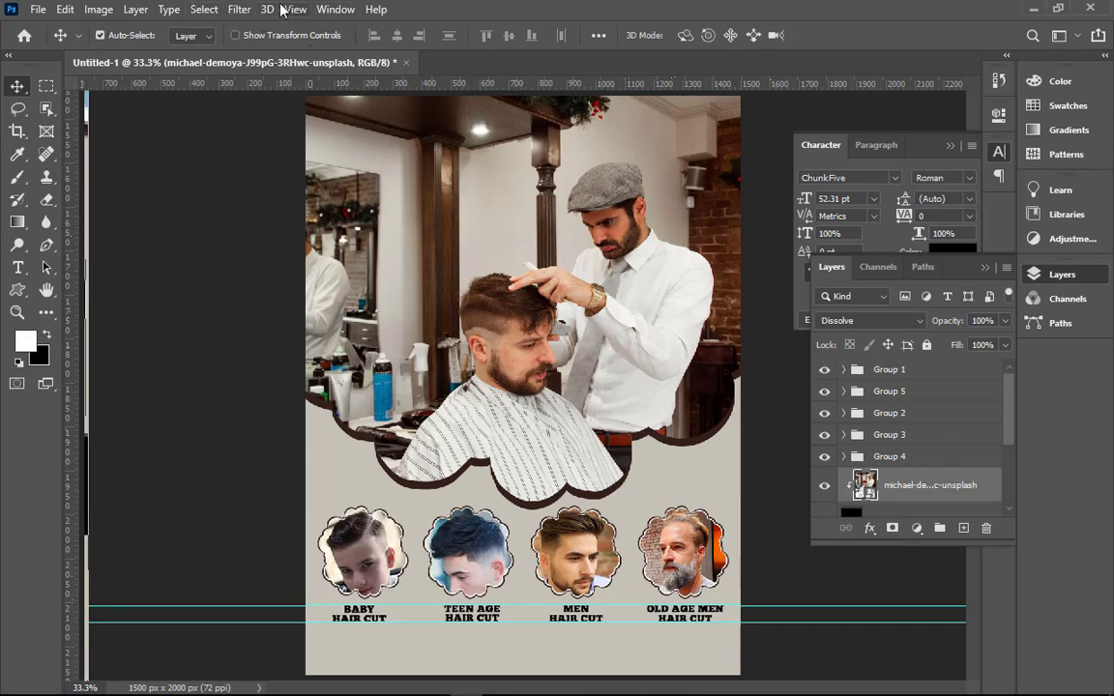
- Blur the barbershop background photo with a Gaussian Blur of radius 20 pixels
{"action": "left_click", "coordinate": [239, 10]}
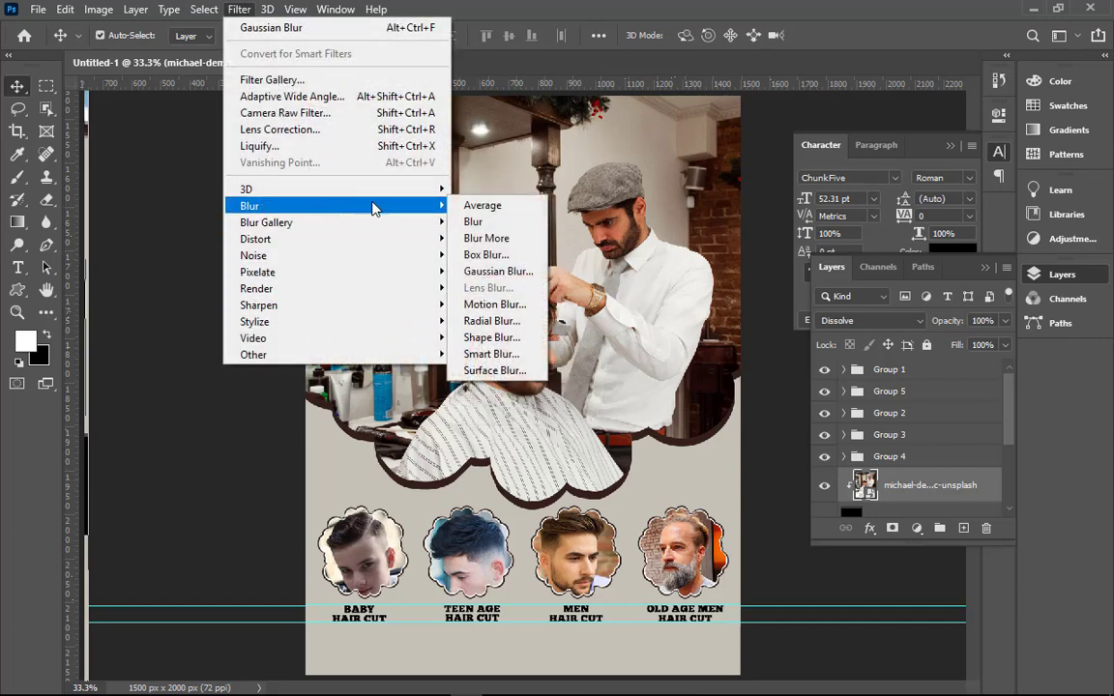
{"action": "mouse_move", "coordinate": [250, 206]}
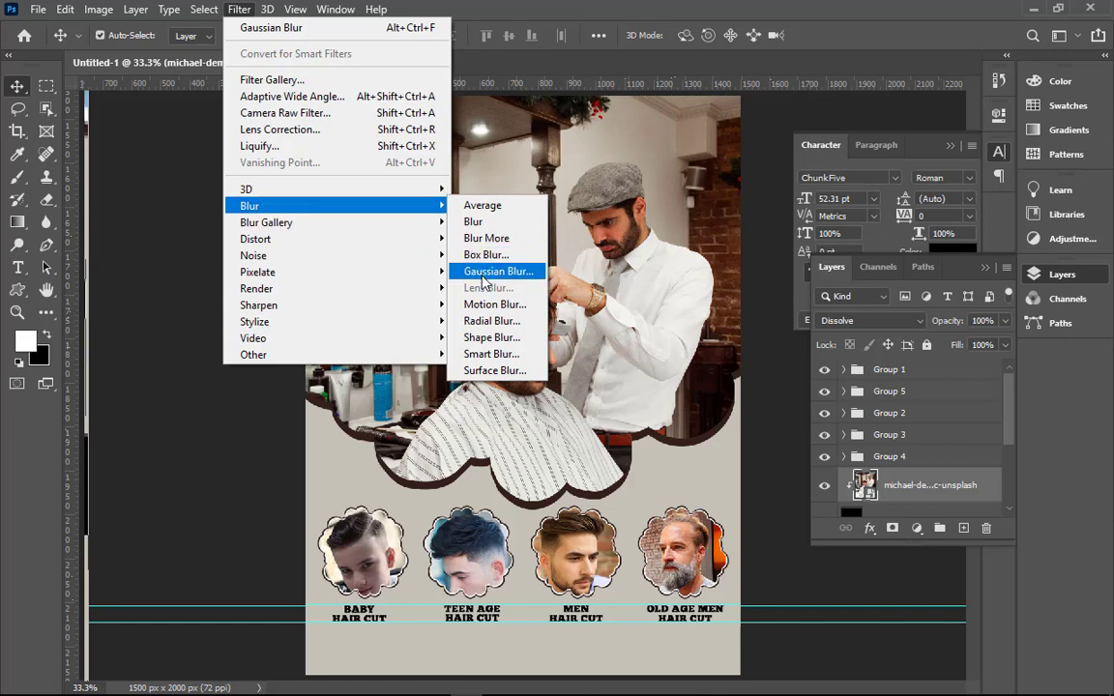
{"action": "left_click", "coordinate": [497, 274]}
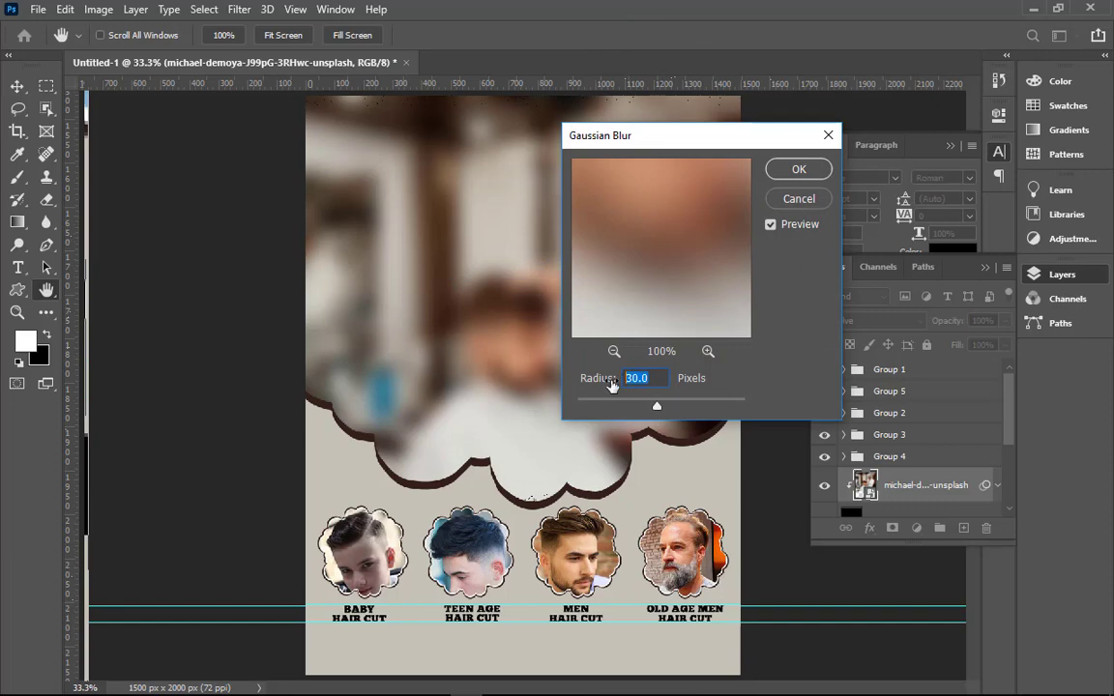
{"action": "type", "text": "25"}
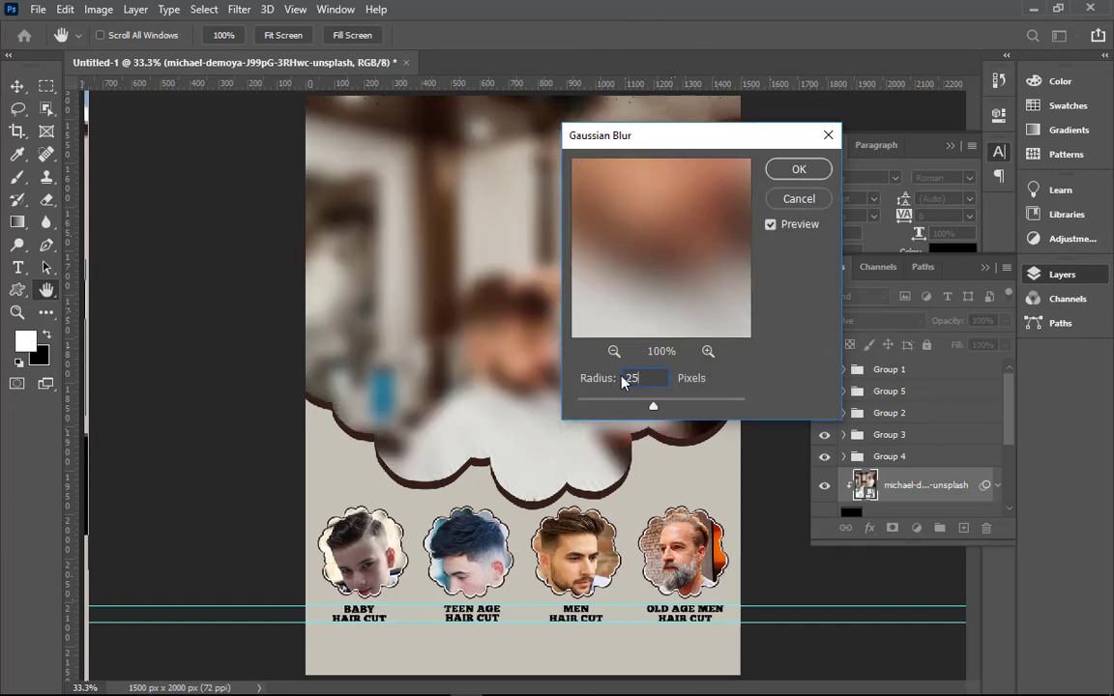
{"action": "left_click_drag", "start_coordinate": [637, 375], "coordinate": [625, 377]}
{"action": "type", "text": "2"}
{"action": "double_click", "coordinate": [624, 377]}
{"action": "type", "text": "0"}
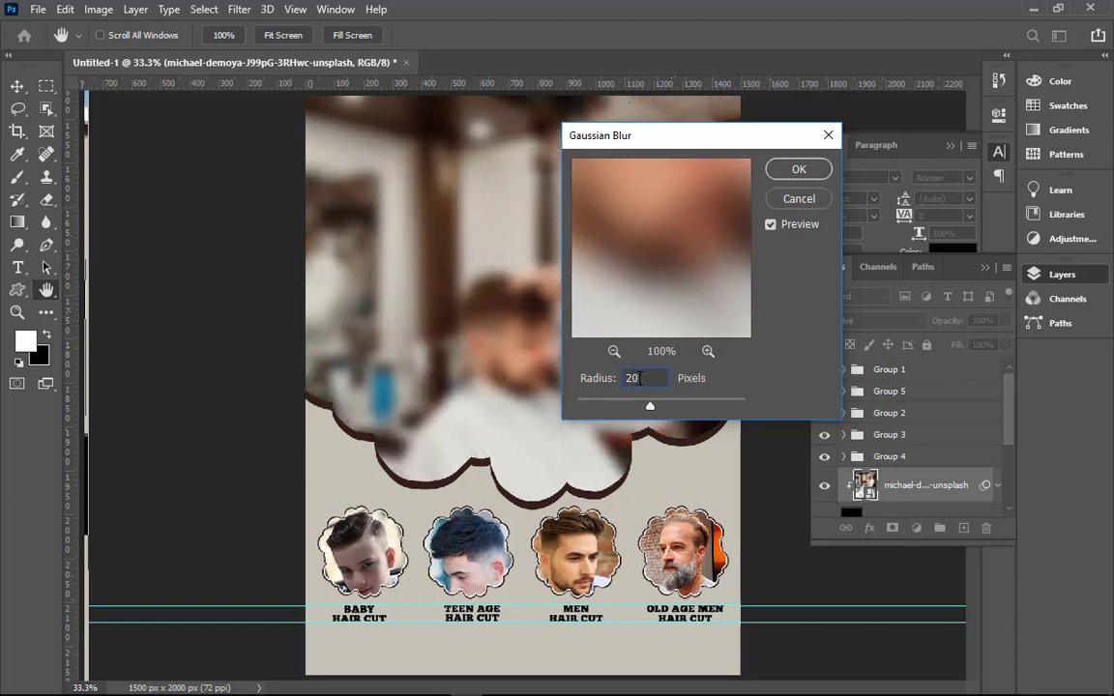
{"action": "key", "text": "Return"}
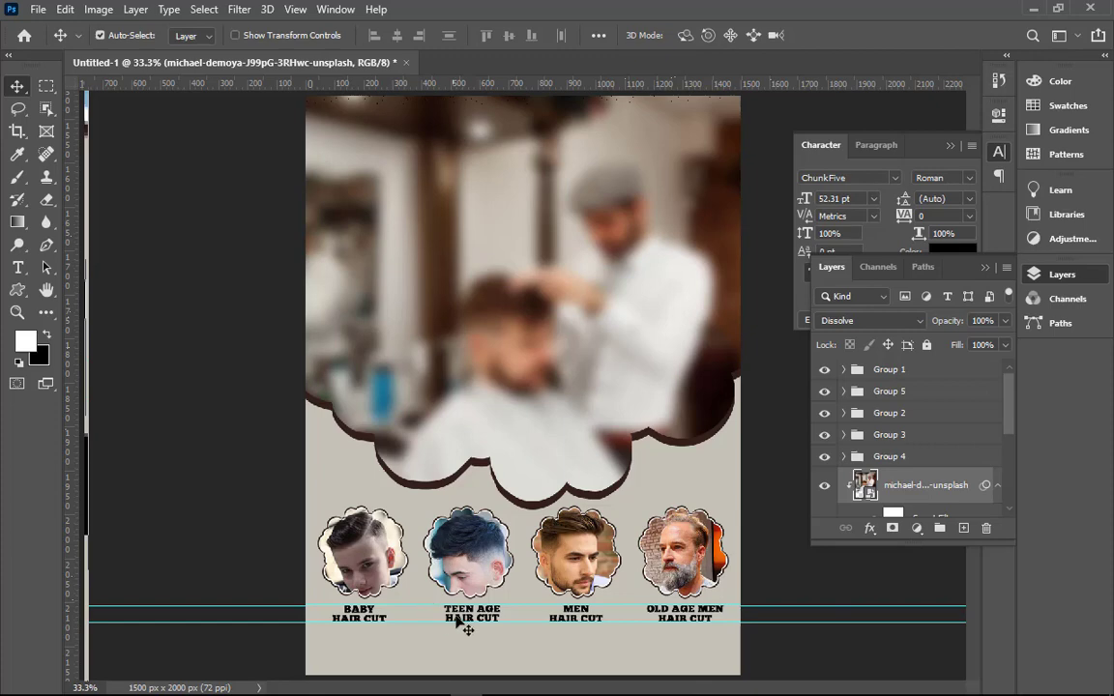
- Duplicate the TEEN AGE label up into the photo and select its text for editing
{"action": "left_click_drag", "start_coordinate": [472, 613], "coordinate": [485, 384]}
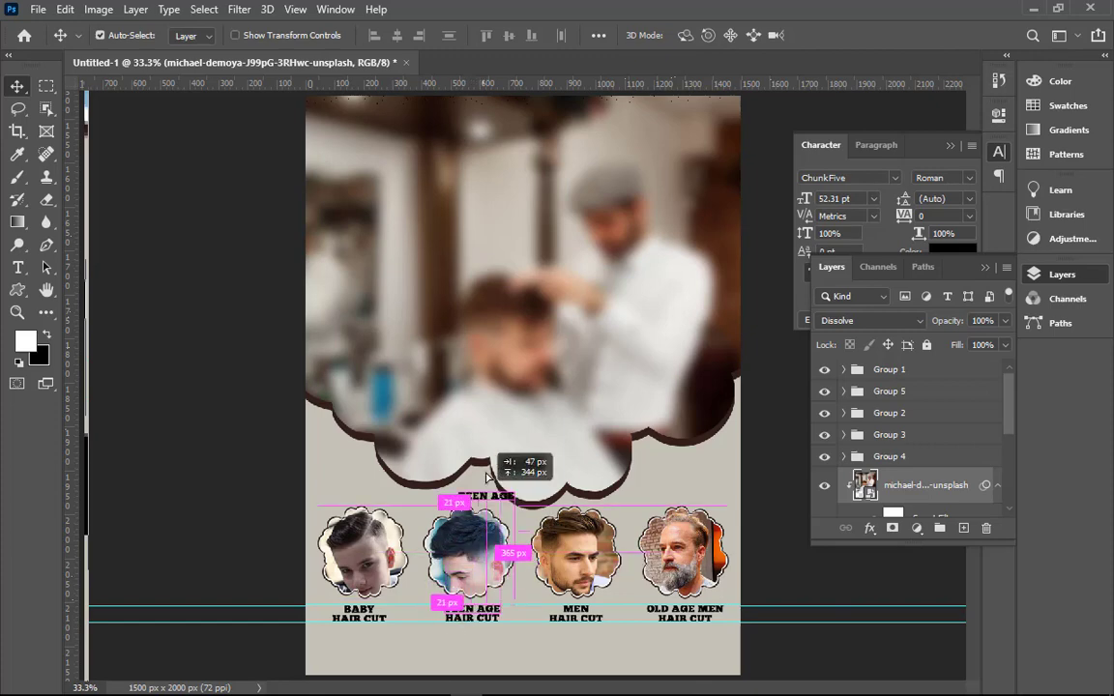
{"action": "left_click_drag", "start_coordinate": [425, 350], "coordinate": [524, 427]}
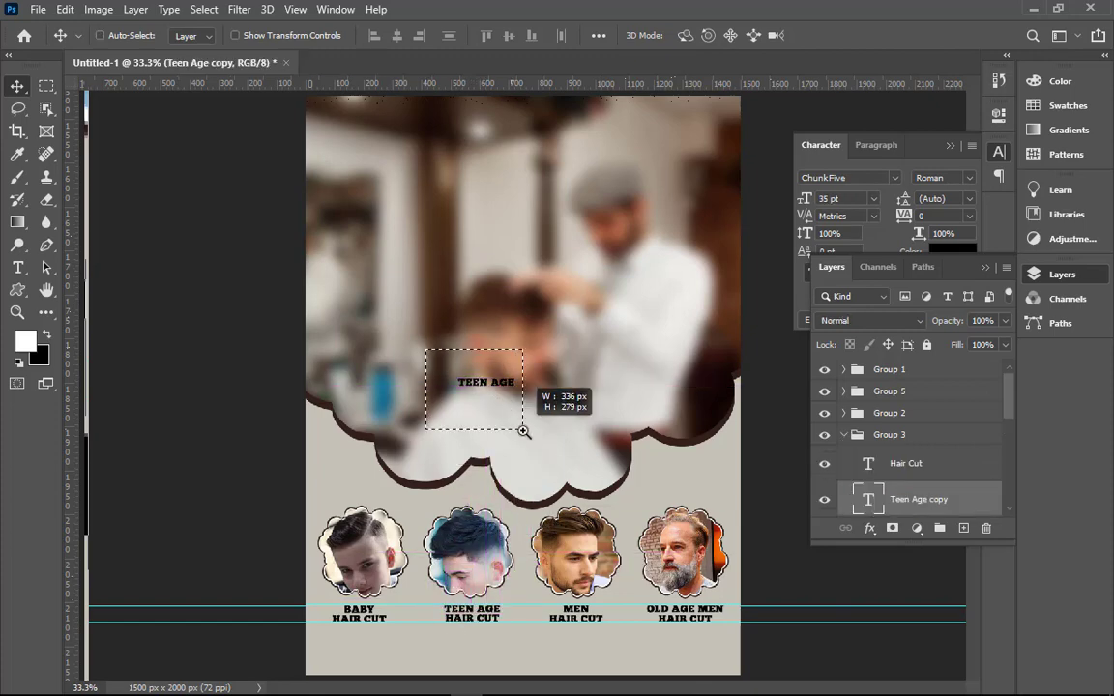
{"action": "double_click", "coordinate": [574, 315]}
{"action": "key", "text": "ctrl+0"}
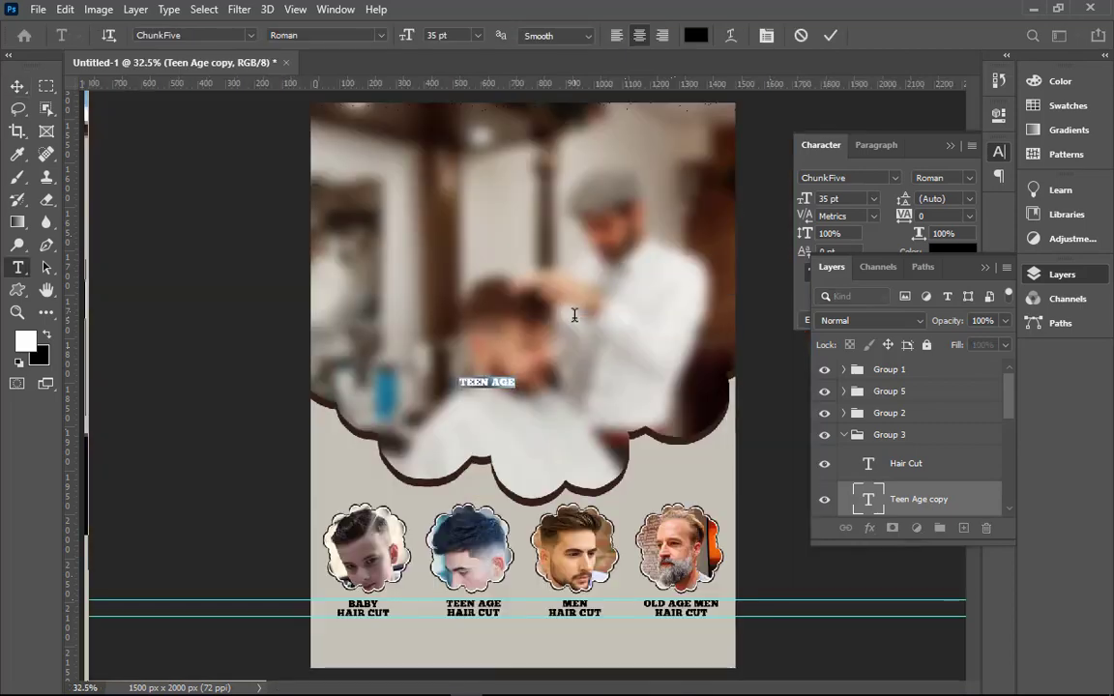
- Bring up the Notepad file holding the poster text from the taskbar
{"action": "left_click", "coordinate": [593, 684]}
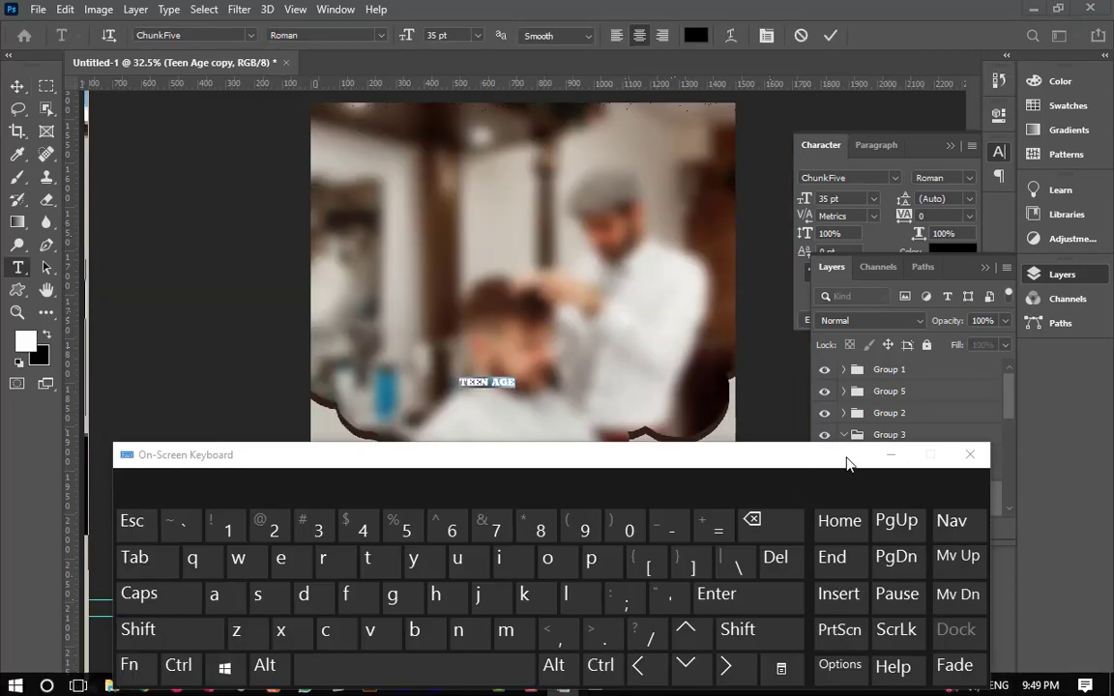
{"action": "left_click", "coordinate": [888, 456]}
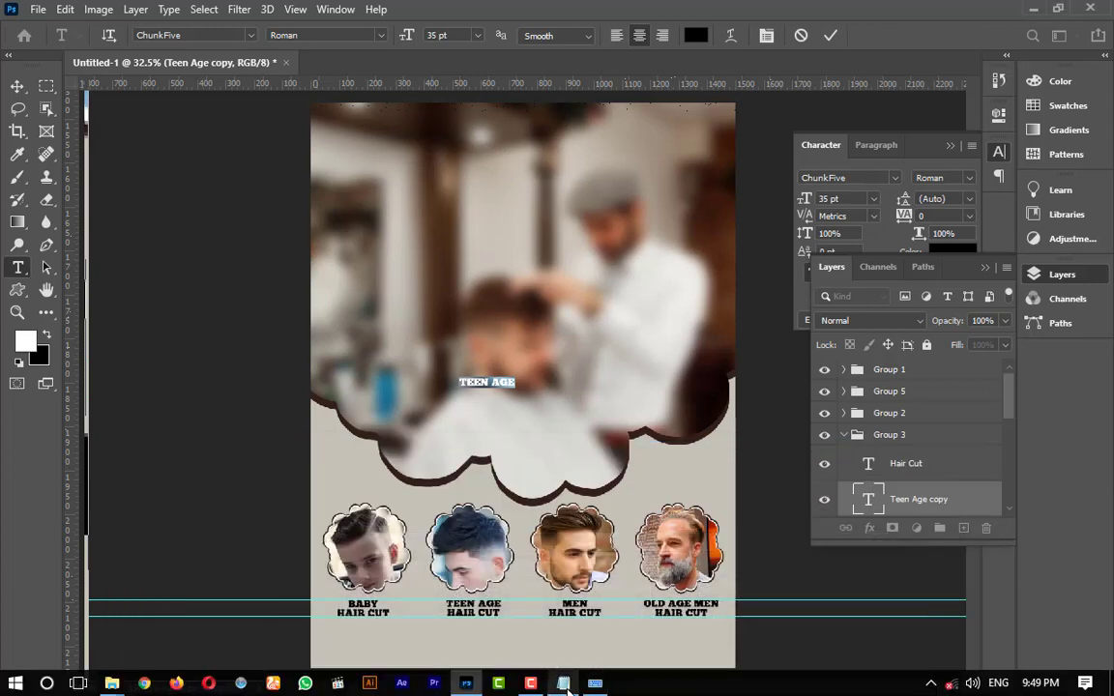
{"action": "left_click", "coordinate": [564, 688]}
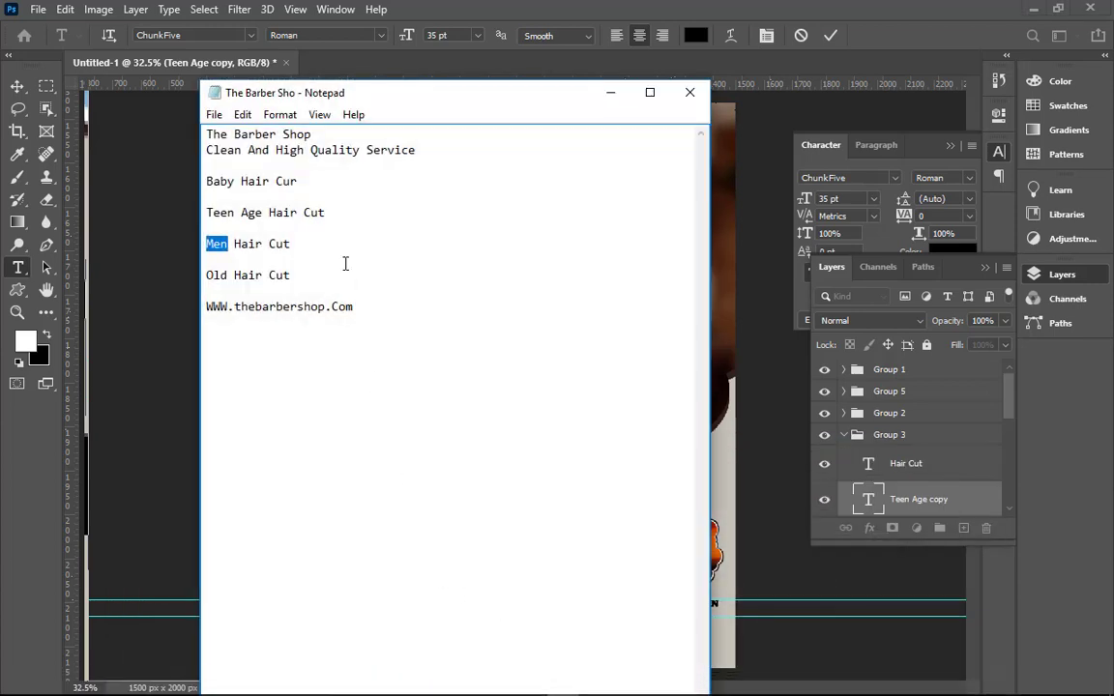
- Copy the line 'The Barber Shop' from Notepad, then minimize Notepad
{"action": "left_click_drag", "start_coordinate": [209, 135], "coordinate": [312, 136]}
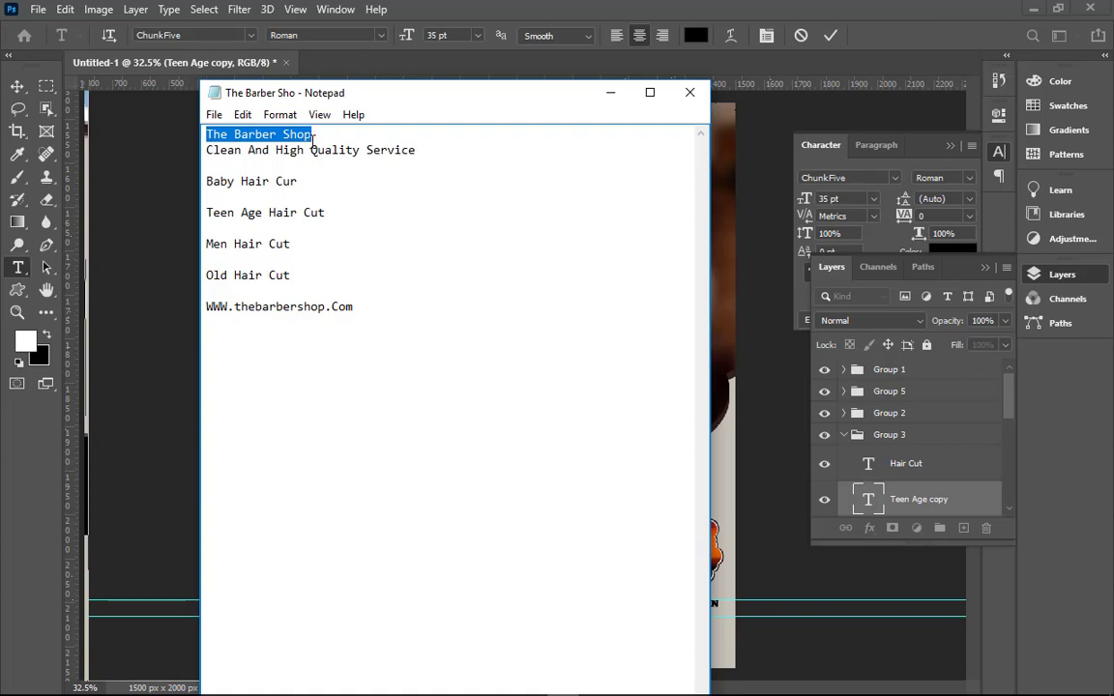
{"action": "left_click", "coordinate": [601, 94]}
- Paste 'The Barber Shop' over the copied label text and commit it
{"action": "key", "text": "ctrl+v"}
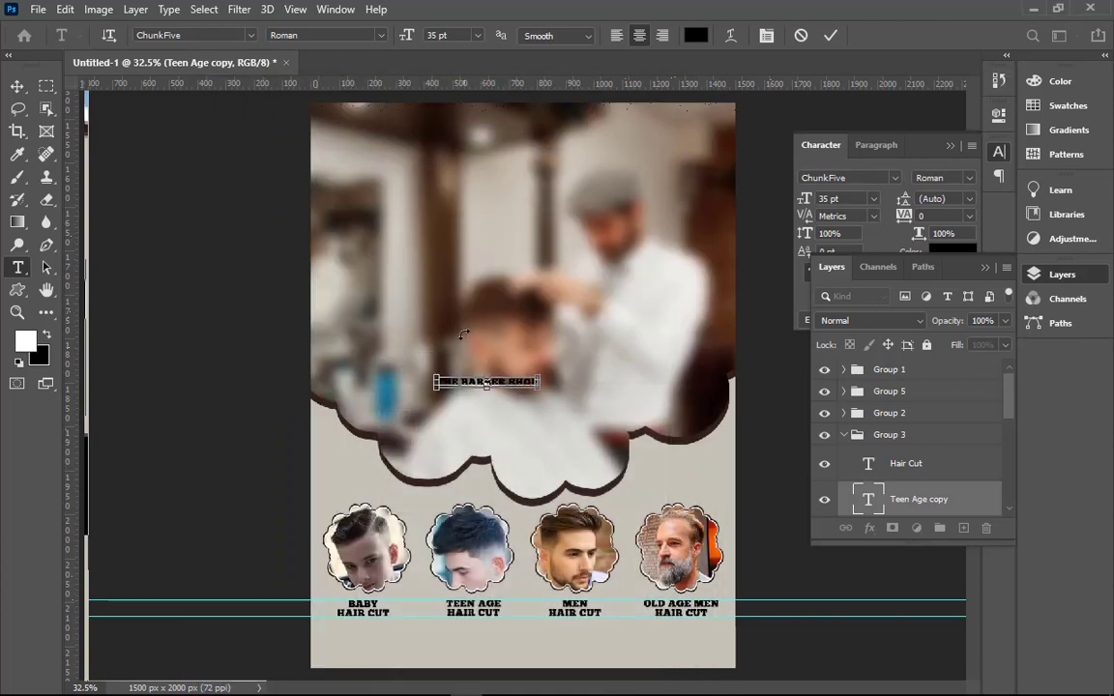
{"action": "left_click", "coordinate": [828, 35]}
{"action": "key", "text": "v"}
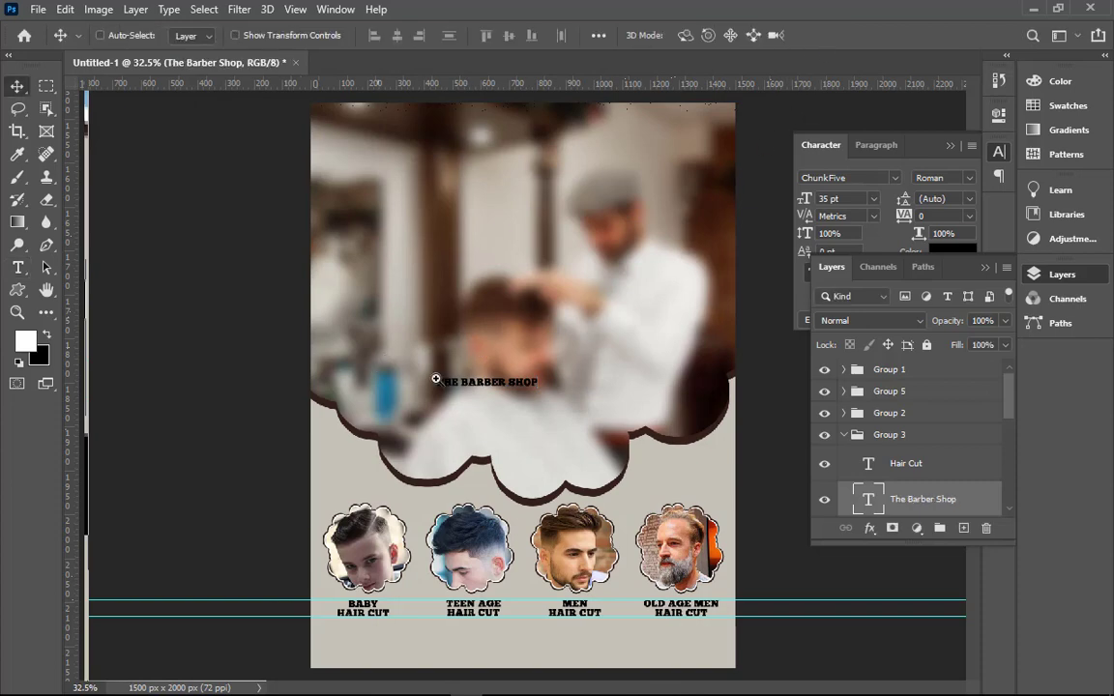
{"action": "scroll", "coordinate": [566, 339], "scroll_direction": "up", "scroll_amount": 5}
- Delete 'BARBER SHOP' from the title so the layer reads only 'THE'
{"action": "double_click", "coordinate": [555, 328]}
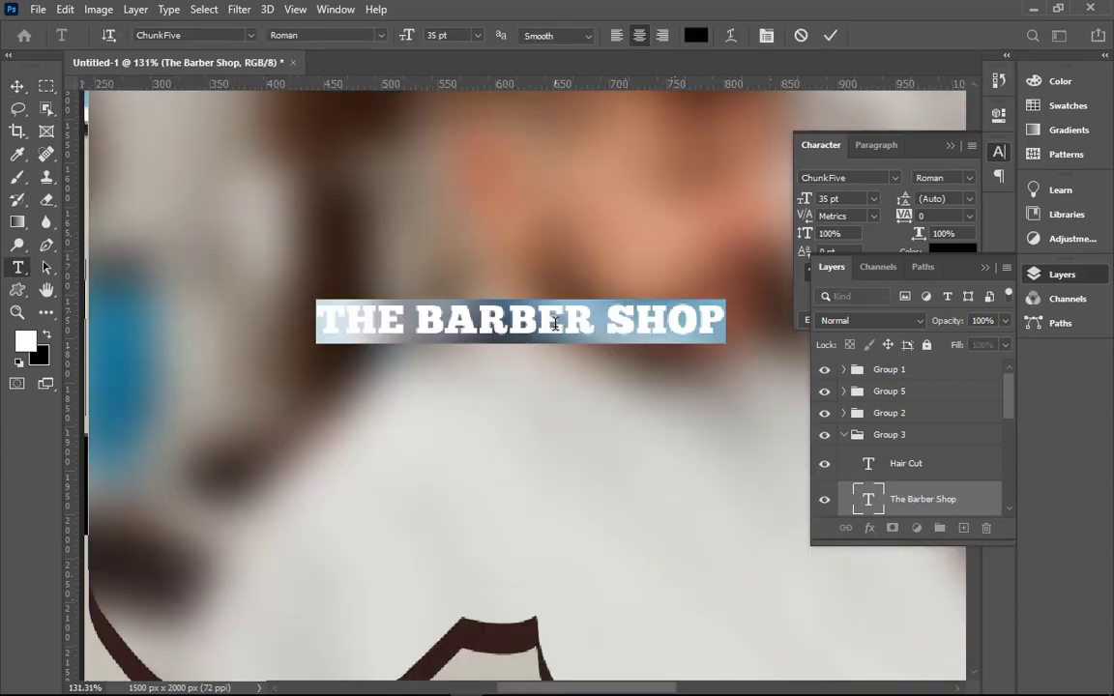
{"action": "left_click", "coordinate": [598, 313]}
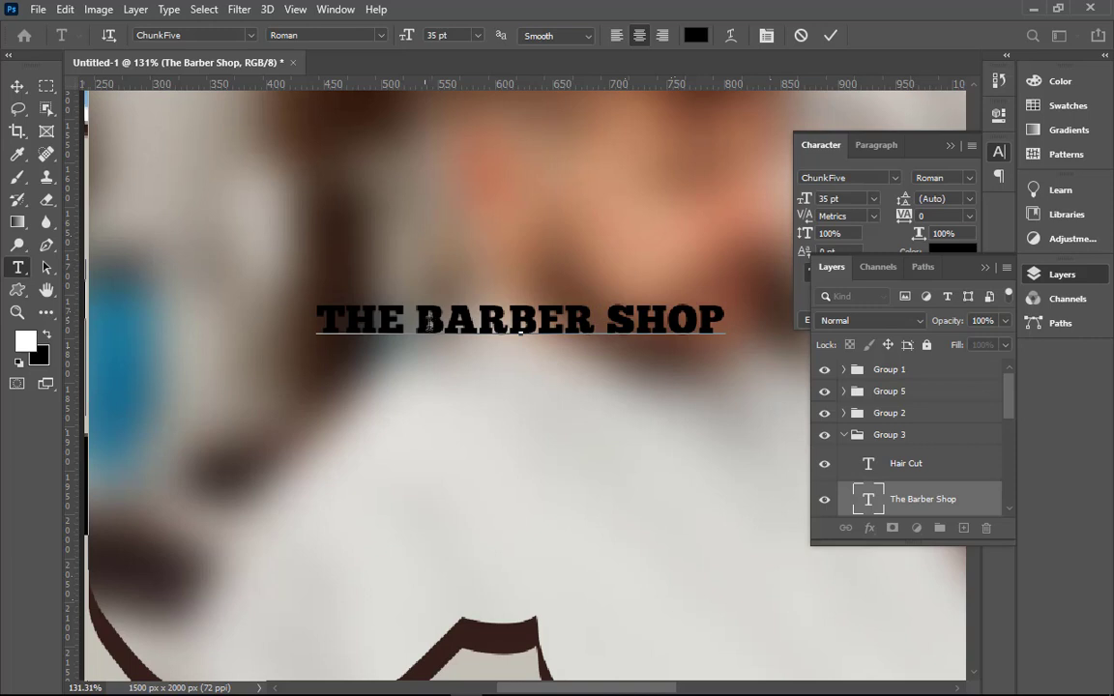
{"action": "left_click_drag", "start_coordinate": [429, 322], "coordinate": [732, 319]}
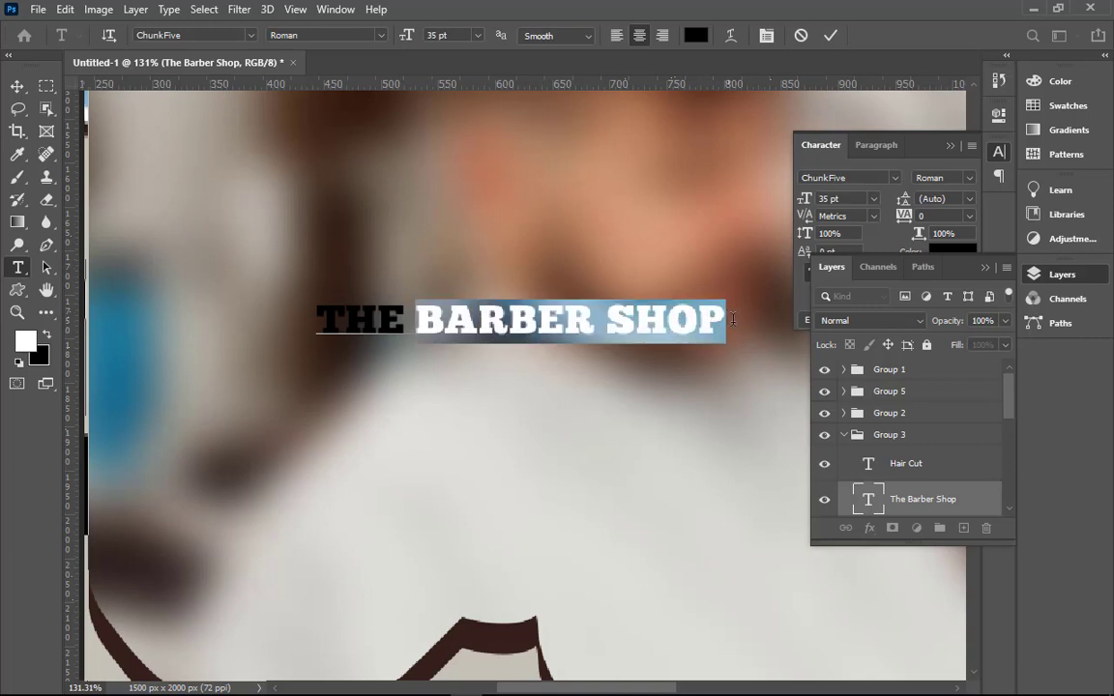
{"action": "key", "text": "ctrl"}
{"action": "key", "text": "BackSpace"}
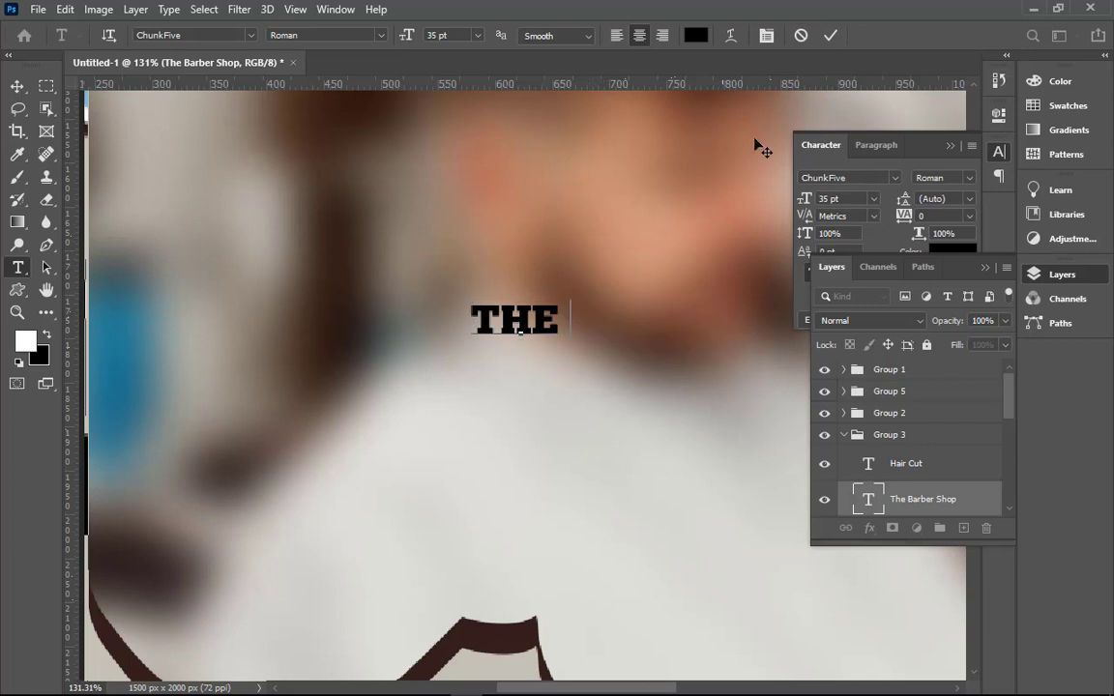
{"action": "left_click", "coordinate": [831, 36]}
{"action": "key", "text": "v"}
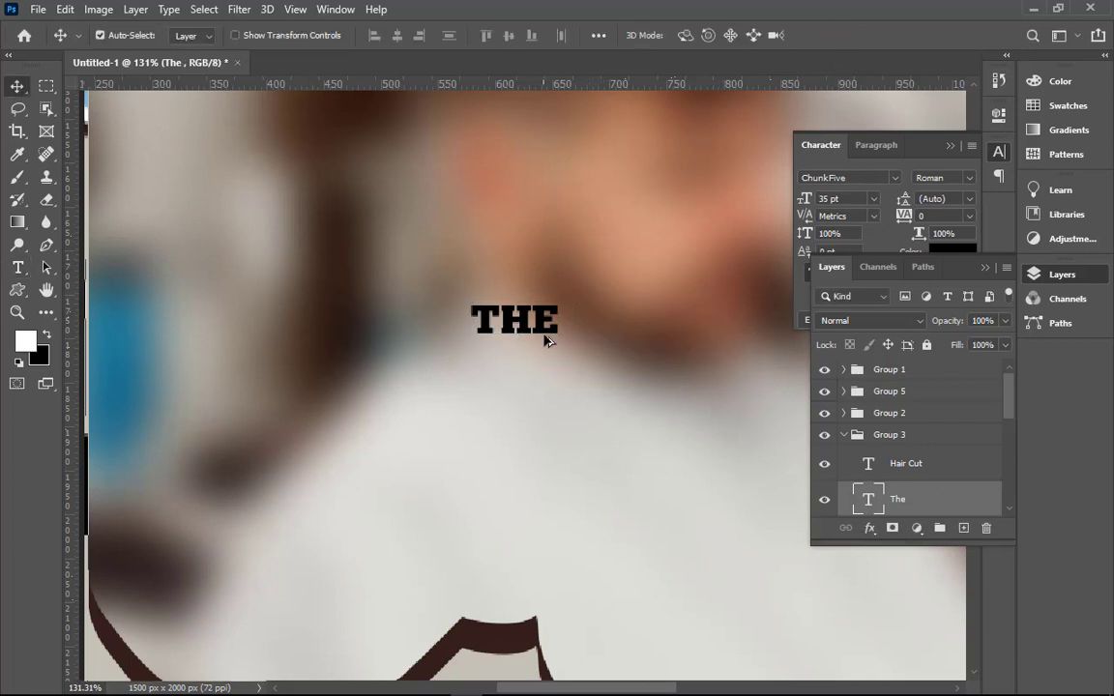
{"action": "left_click_drag", "start_coordinate": [541, 351], "coordinate": [543, 356]}
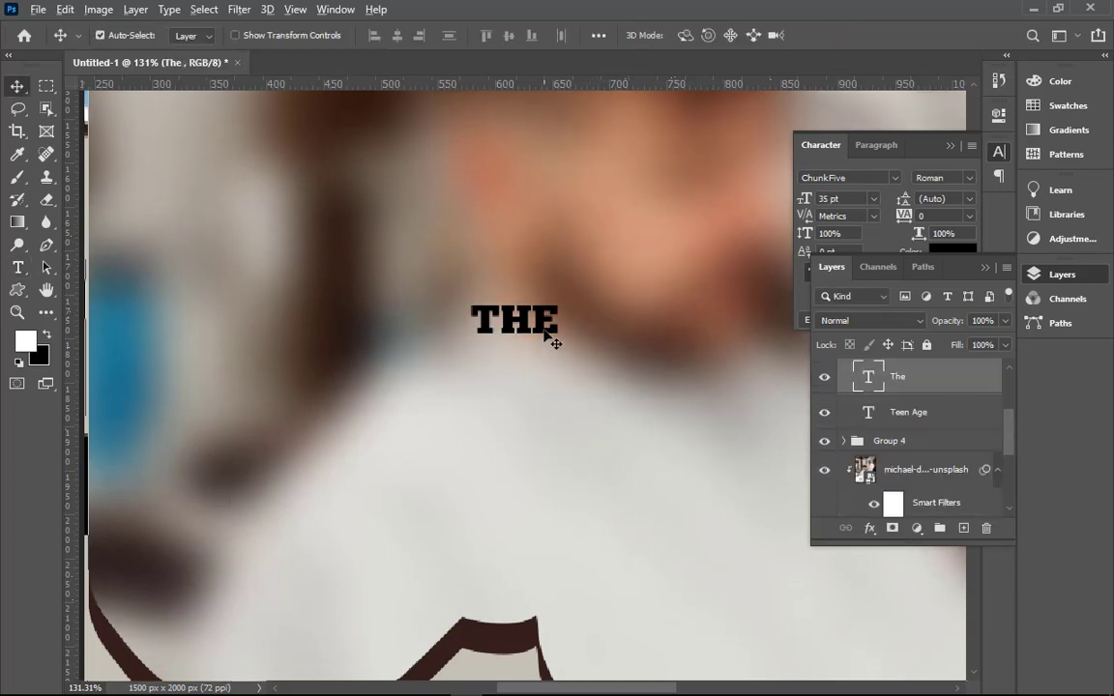
- Duplicate 'THE' just below and retype the copy as 'BARBER SHOP'
{"action": "mouse_move", "coordinate": [553, 337]}
{"action": "left_mouse_down"}
{"action": "mouse_move", "coordinate": [538, 338]}
{"action": "mouse_move", "coordinate": [534, 387]}
{"action": "left_mouse_up"}
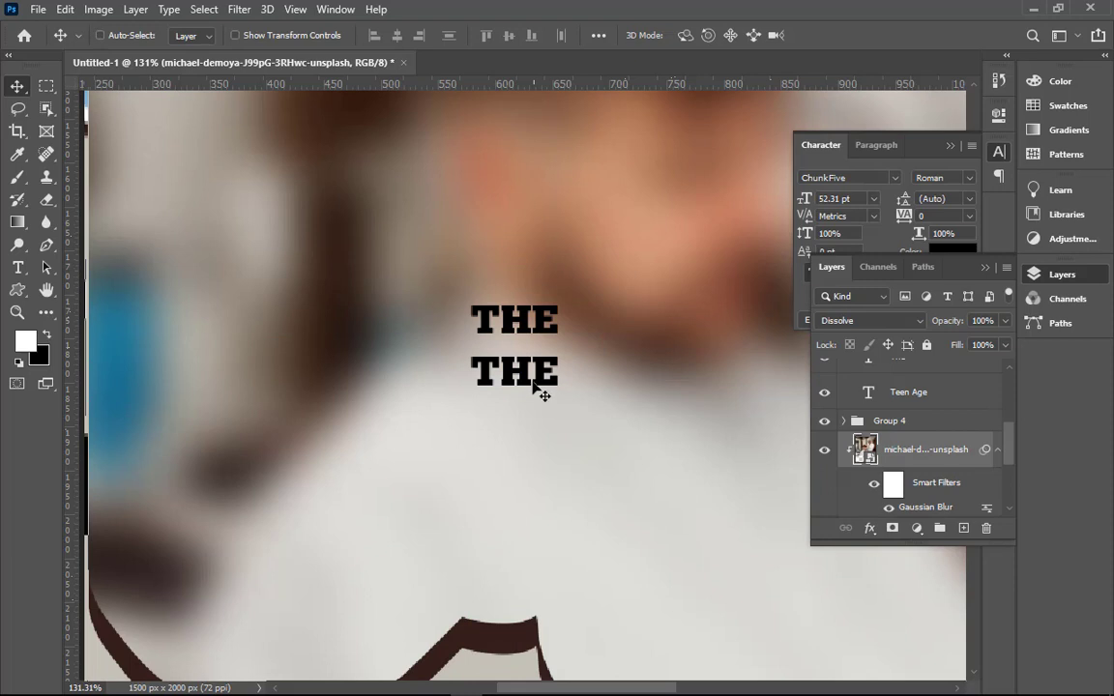
{"action": "key", "text": "t"}
{"action": "double_click", "coordinate": [533, 375]}
{"action": "type", "text": "BARBER SHOP"}
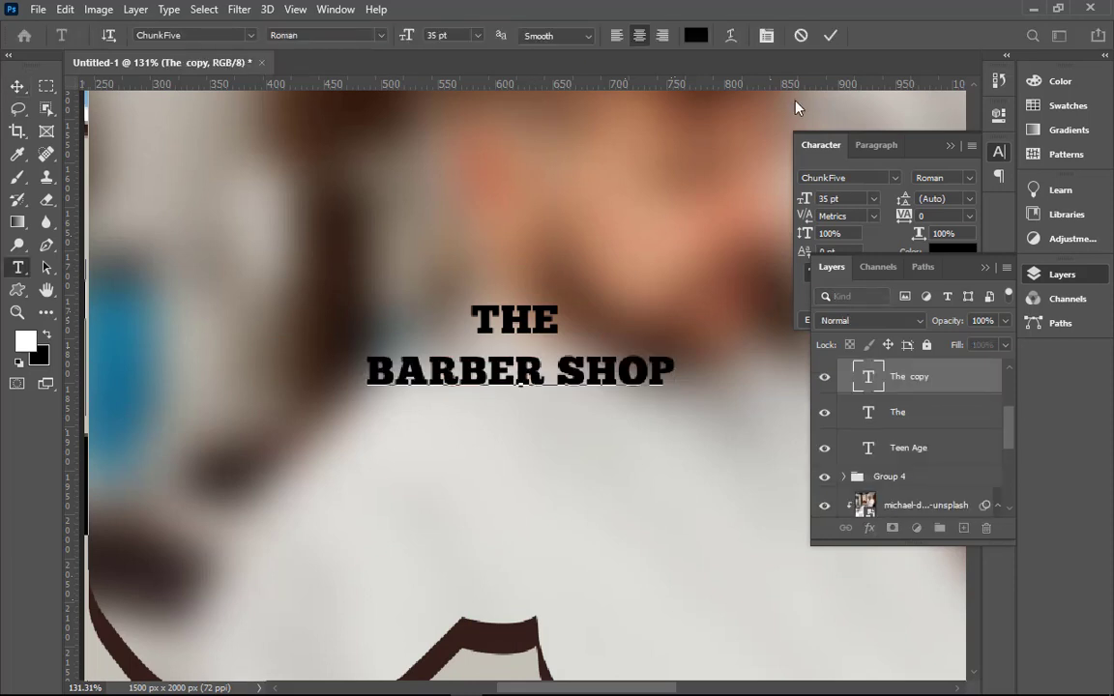
{"action": "left_click", "coordinate": [830, 36]}
{"action": "key", "text": "ctrl+minus"}
{"action": "key", "text": "ctrl+minus"}
{"action": "key", "text": "ctrl+minus"}
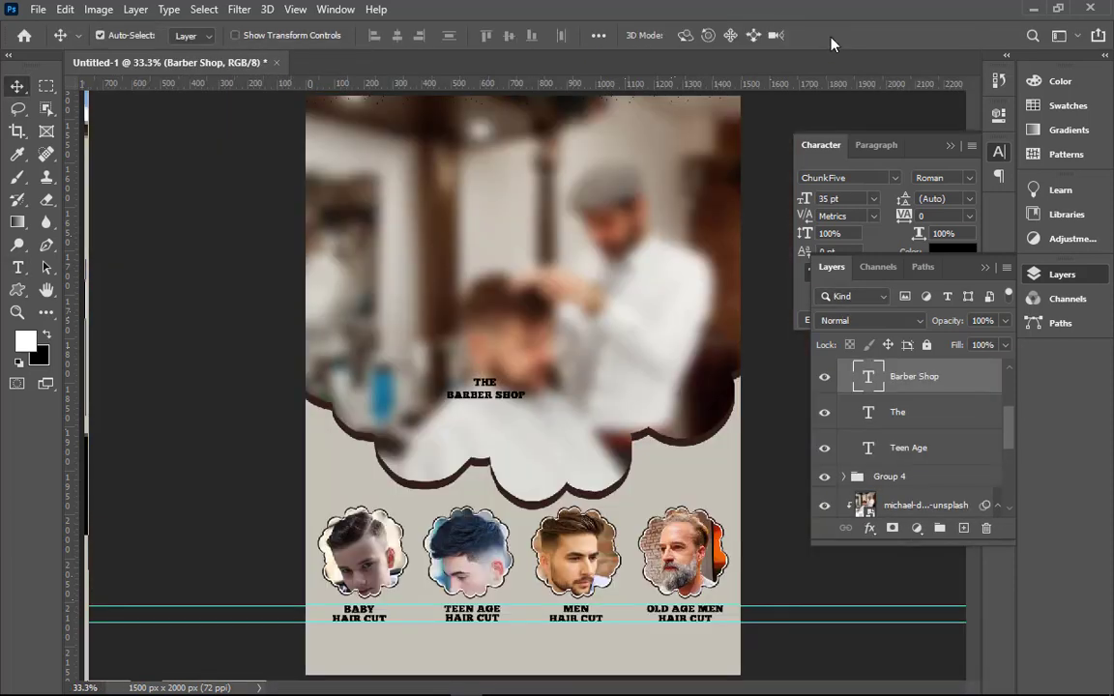
- Scale both title layers up together and move them into the upper photo
{"action": "left_click", "coordinate": [884, 414], "text": "shift"}
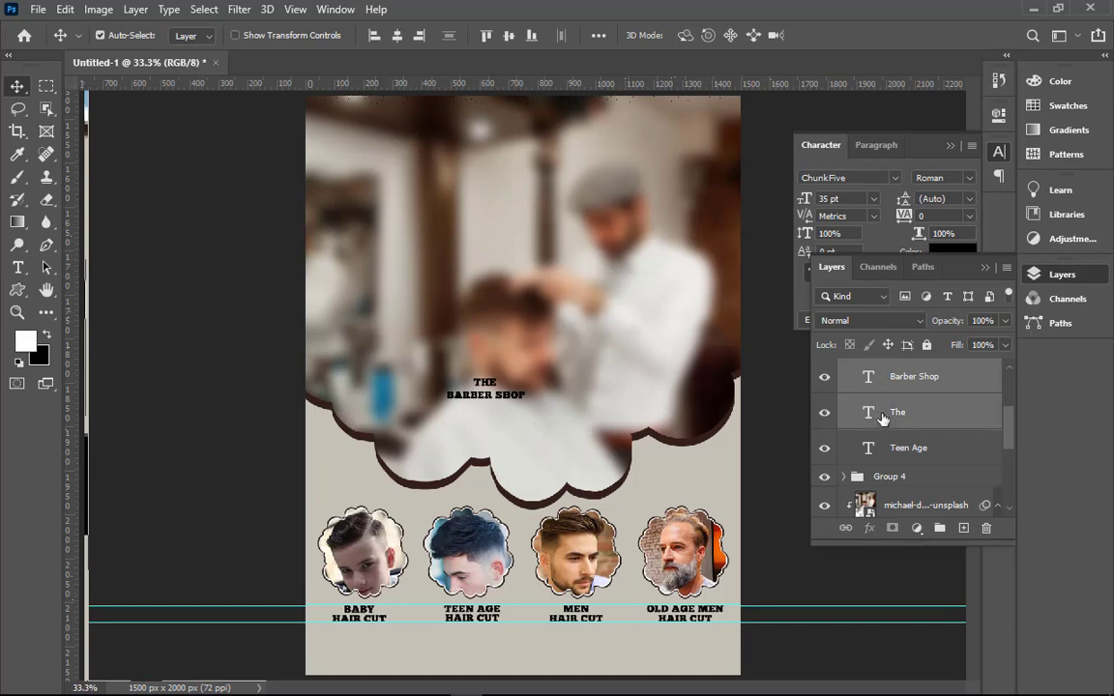
{"action": "key", "text": "ctrl+t"}
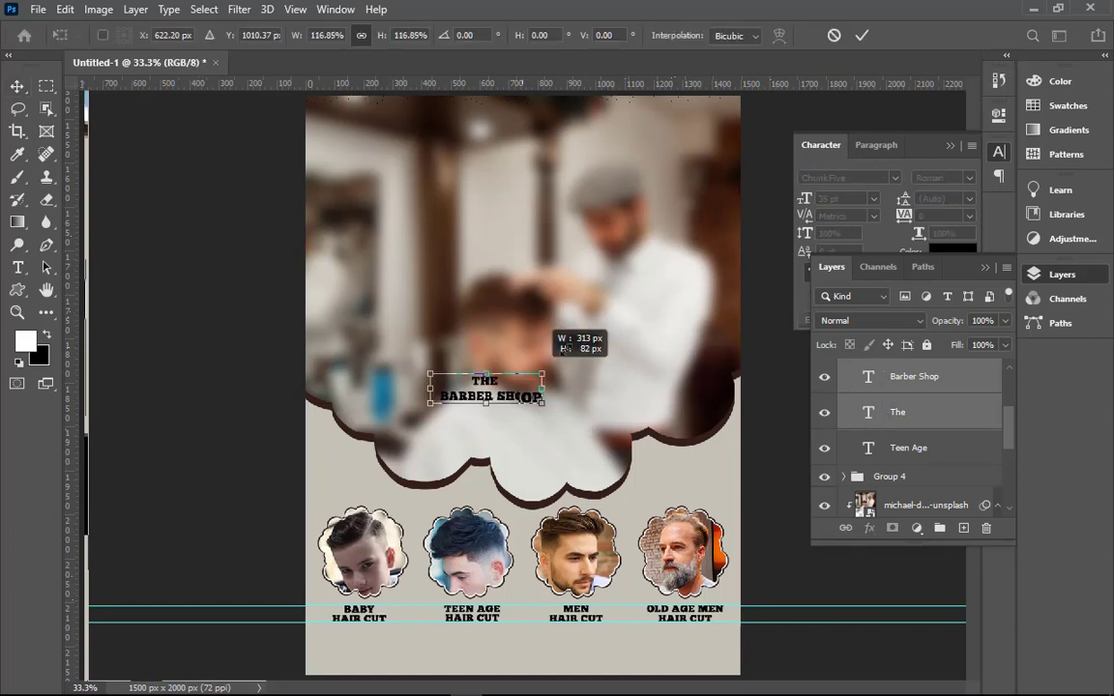
{"action": "left_click_drag", "start_coordinate": [521, 380], "coordinate": [640, 286]}
{"action": "mouse_move", "coordinate": [527, 315]}
{"action": "left_mouse_down"}
{"action": "mouse_move", "coordinate": [548, 281]}
{"action": "mouse_move", "coordinate": [555, 232]}
{"action": "left_mouse_up"}
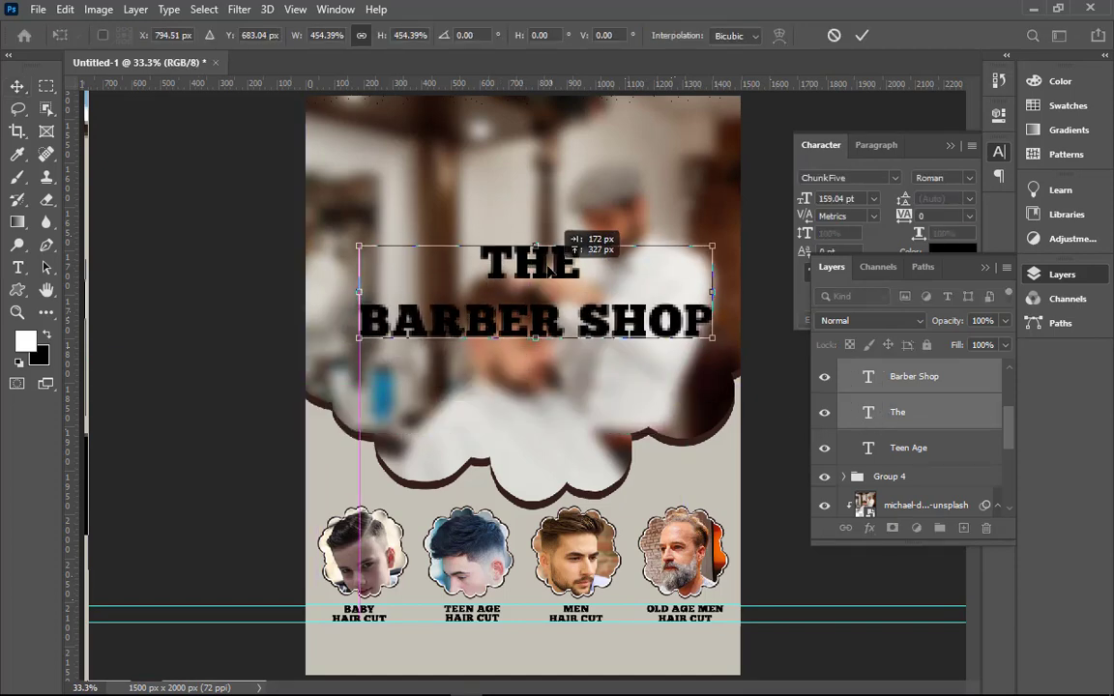
{"action": "left_click_drag", "start_coordinate": [709, 234], "coordinate": [716, 232]}
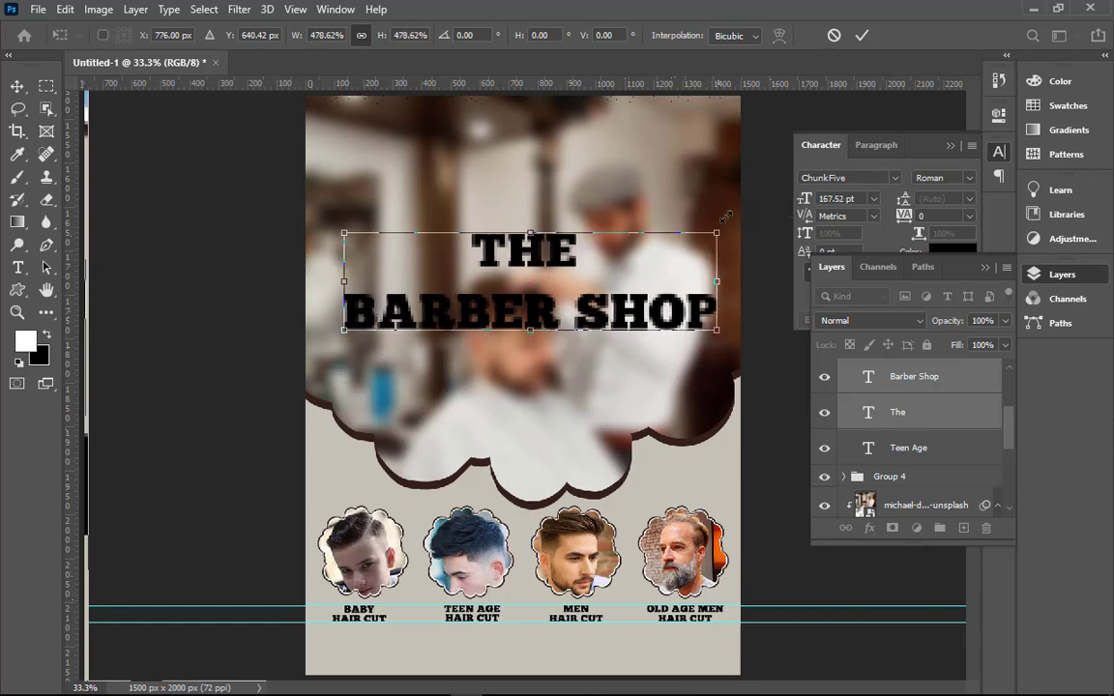
{"action": "left_click", "coordinate": [861, 46]}
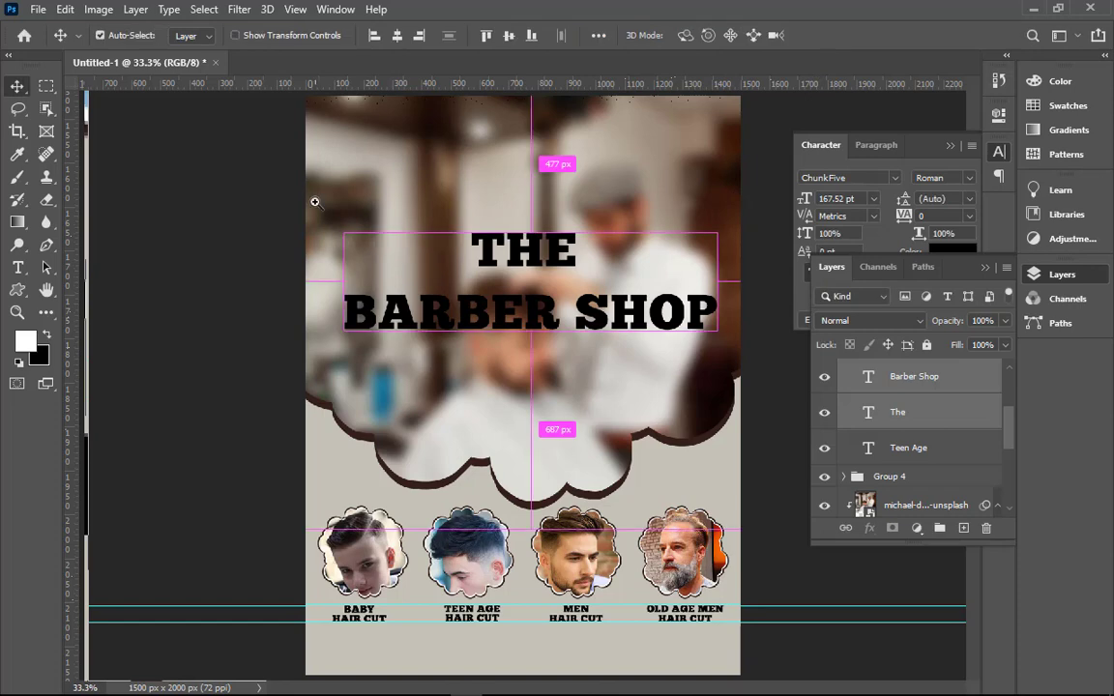
- Nudge the BARBER SHOP layer up closer beneath THE
{"action": "scroll", "coordinate": [638, 344], "scroll_direction": "up", "scroll_amount": 3}
{"action": "right_click", "coordinate": [639, 341]}
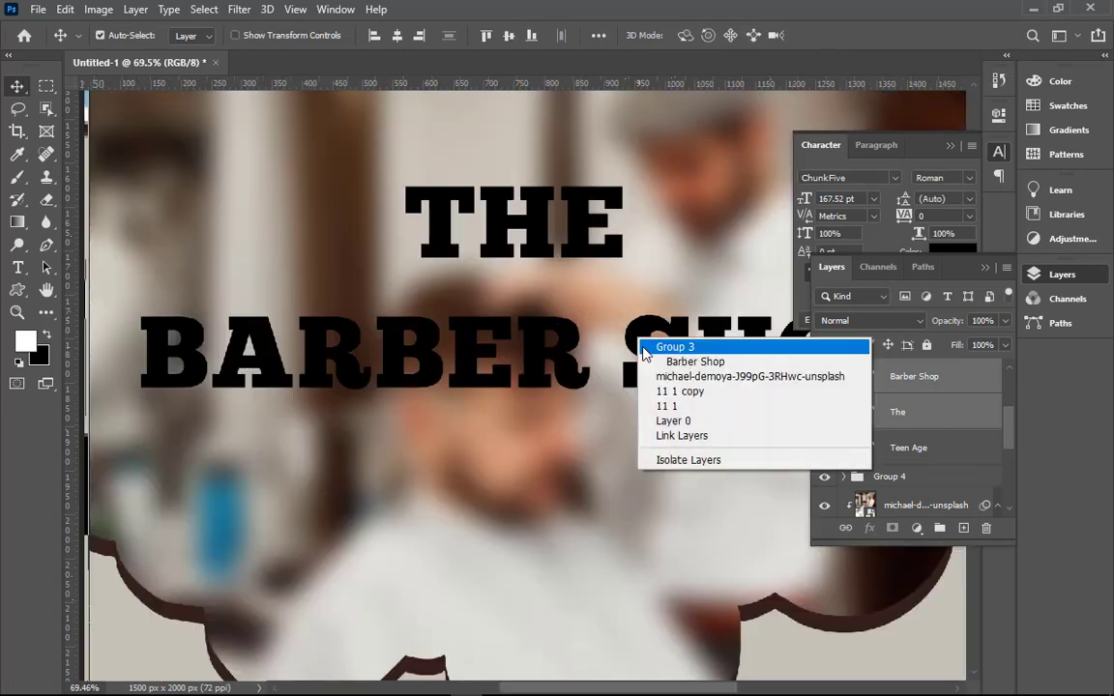
{"action": "left_click", "coordinate": [650, 362]}
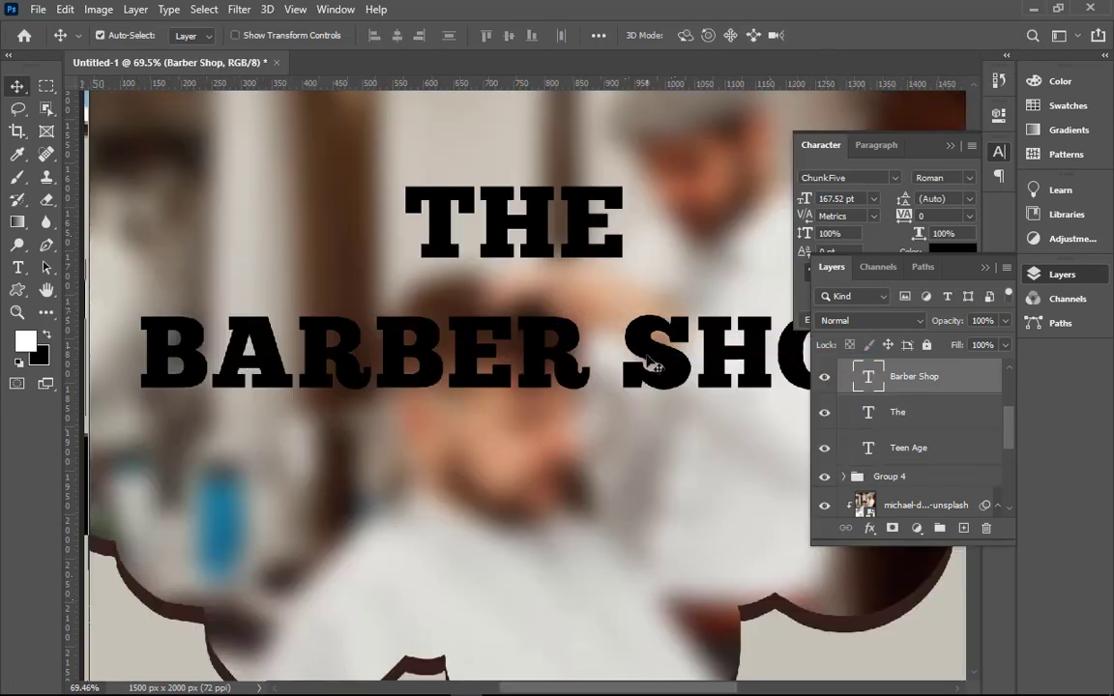
{"action": "key", "text": "shift+Up"}
{"action": "key", "text": "shift+Up"}
{"action": "key", "text": "shift+Up"}
{"action": "key", "text": "shift+Up"}
{"action": "key", "text": "shift+Up"}
{"action": "key", "text": "shift+Up"}
{"action": "key", "text": "shift+Up"}
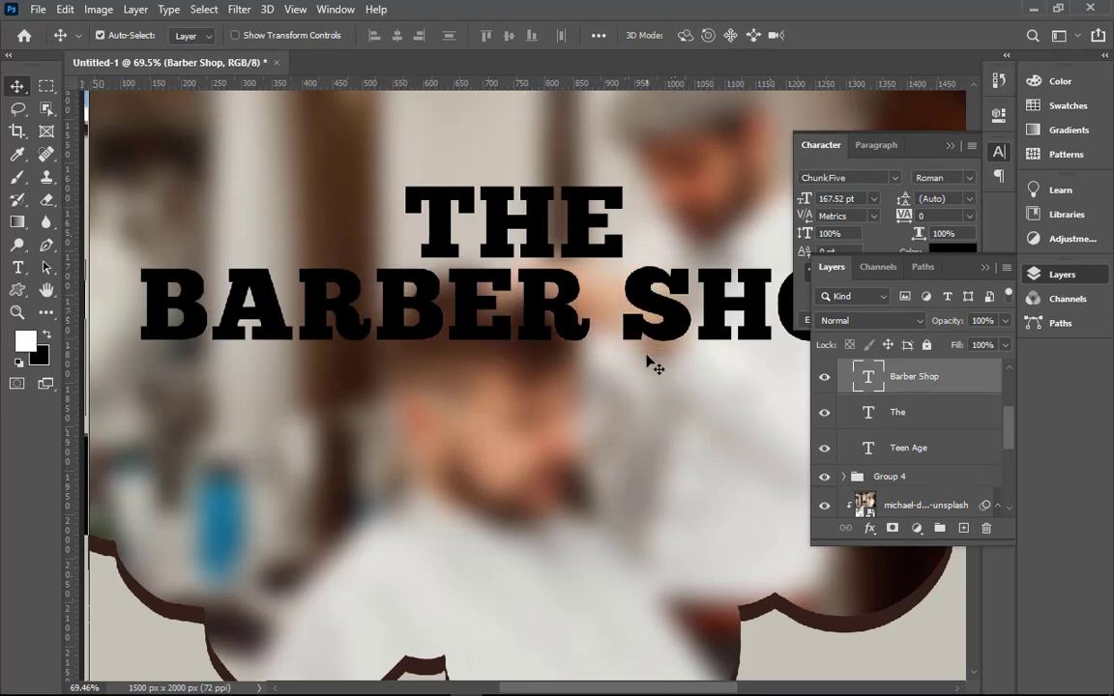
{"action": "key", "text": "shift+Up"}
{"action": "key", "text": "shift+Up"}
{"action": "key", "text": "ctrl+0"}
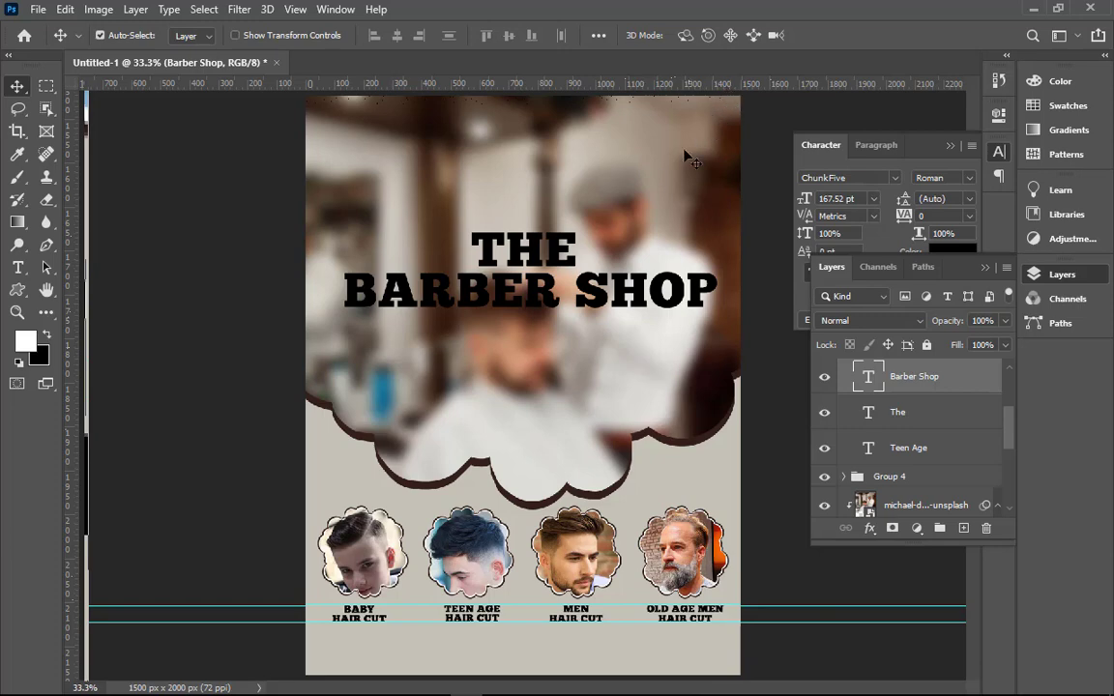
- Delete 'SHOP' from the BARBER SHOP layer, leaving only 'BARBER'
{"action": "double_click", "coordinate": [586, 295]}
{"action": "left_click", "coordinate": [576, 290]}
{"action": "left_click_drag", "start_coordinate": [610, 290], "coordinate": [574, 288]}
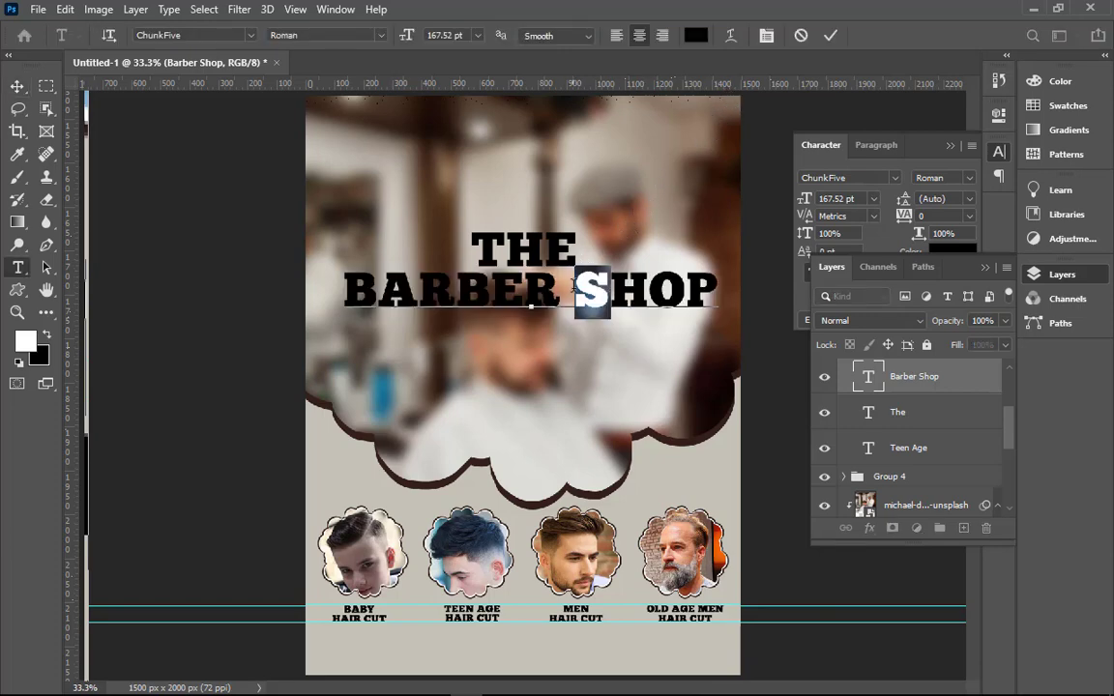
{"action": "key", "text": "shift+End"}
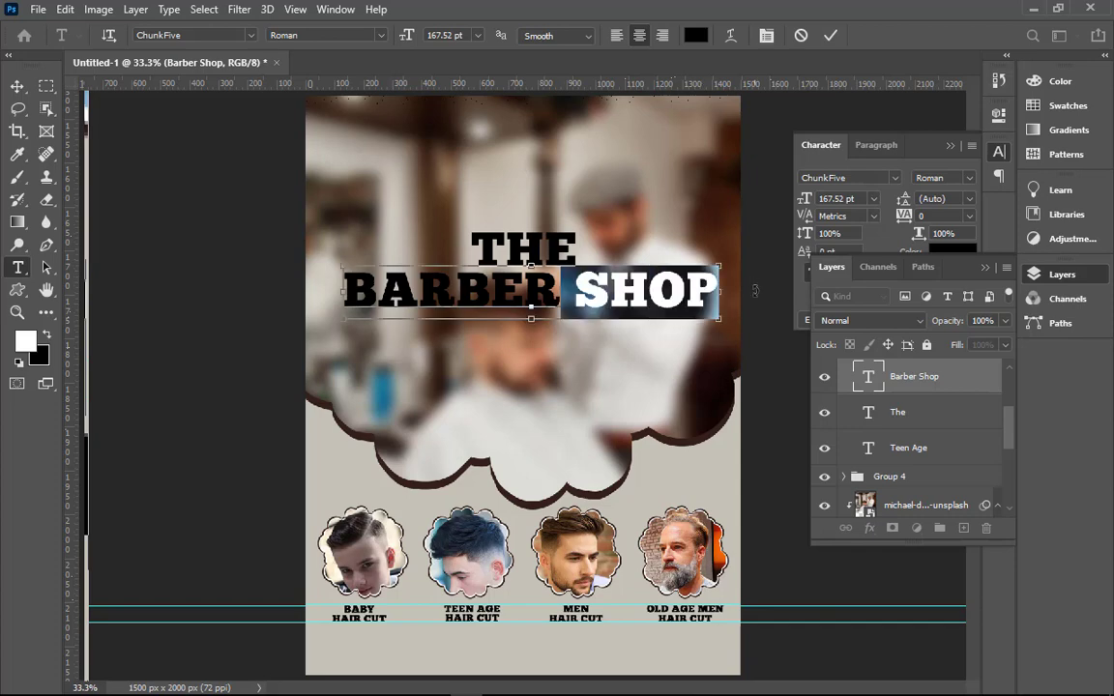
{"action": "key", "text": "ctrl+h"}
{"action": "key", "text": "BackSpace"}
{"action": "left_click", "coordinate": [829, 35]}
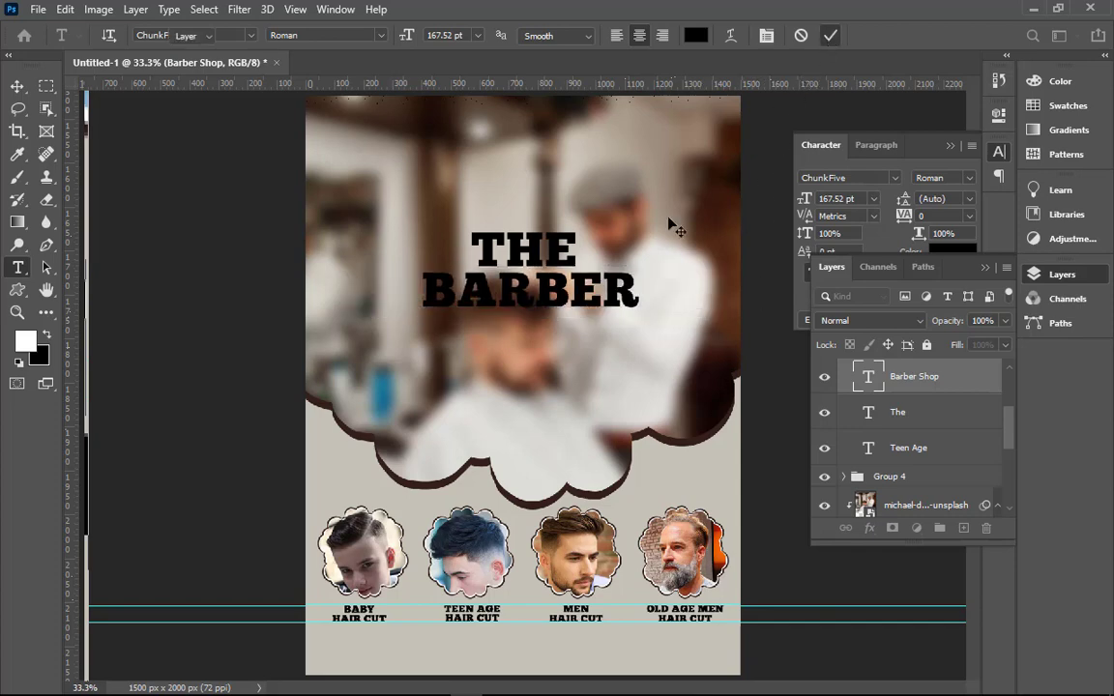
{"action": "key", "text": "v"}
- Duplicate the BARBER line just below and retype it as 'SHOP'
{"action": "left_click_drag", "start_coordinate": [580, 306], "coordinate": [580, 331]}
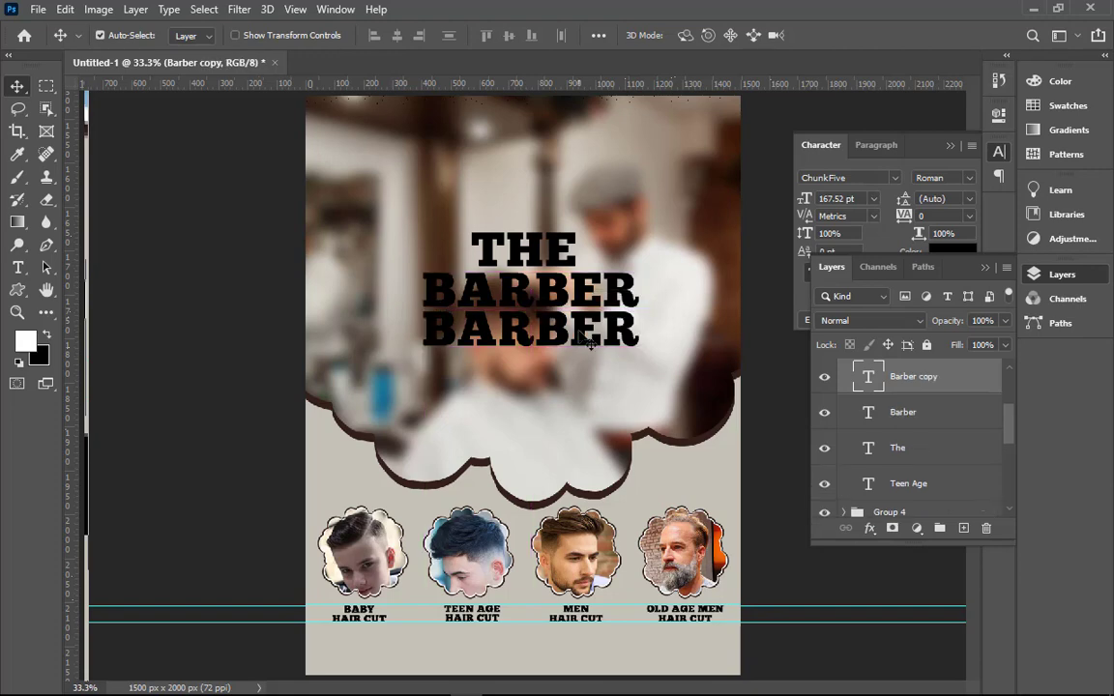
{"action": "double_click", "coordinate": [580, 332]}
{"action": "type", "text": "SHOP"}
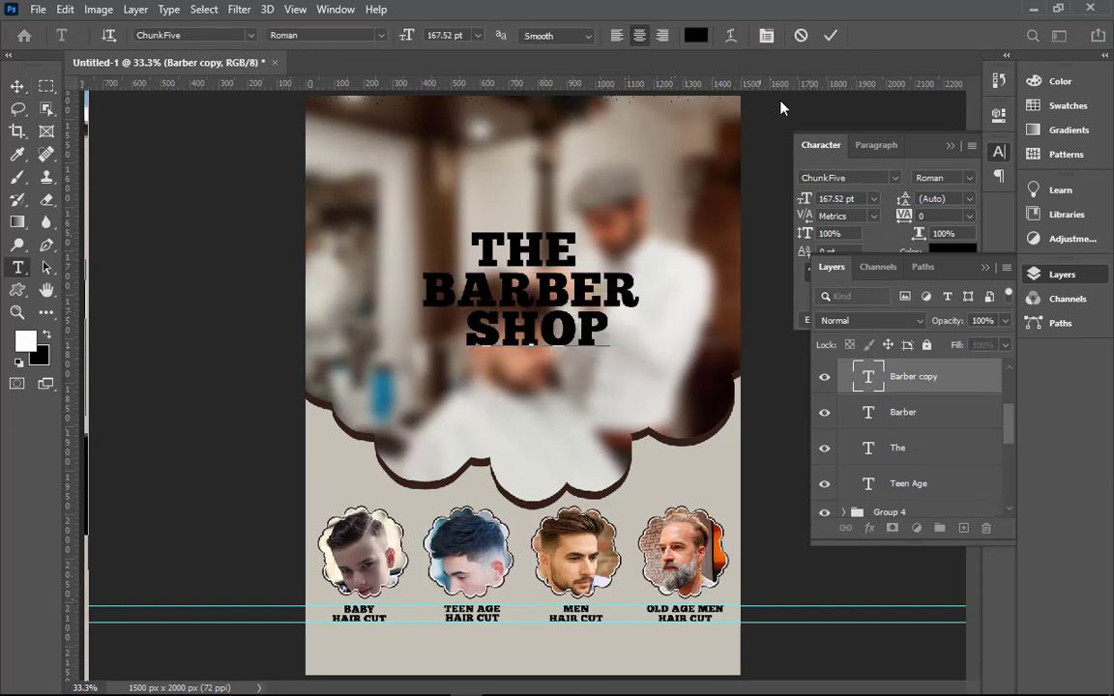
{"action": "left_click", "coordinate": [829, 35]}
{"action": "key", "text": "v"}
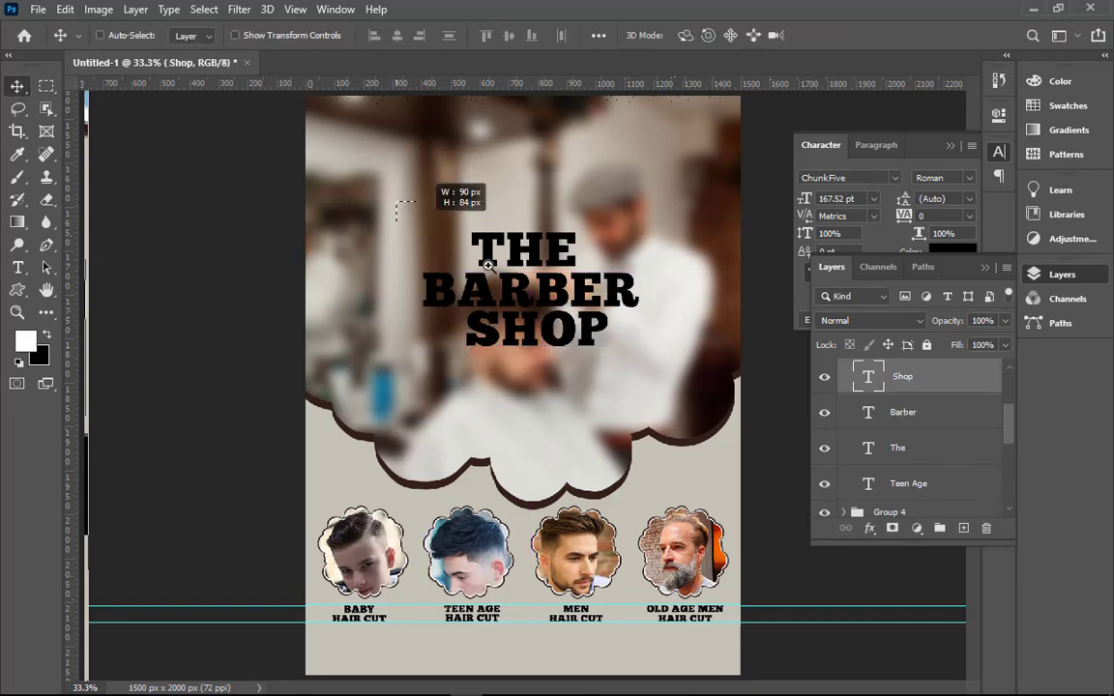
- Nudge the BARBER layer up closer to THE
{"action": "scroll", "coordinate": [580, 252], "scroll_direction": "up", "scroll_amount": 5}
{"action": "left_click", "coordinate": [580, 330]}
{"action": "right_click", "coordinate": [578, 324]}
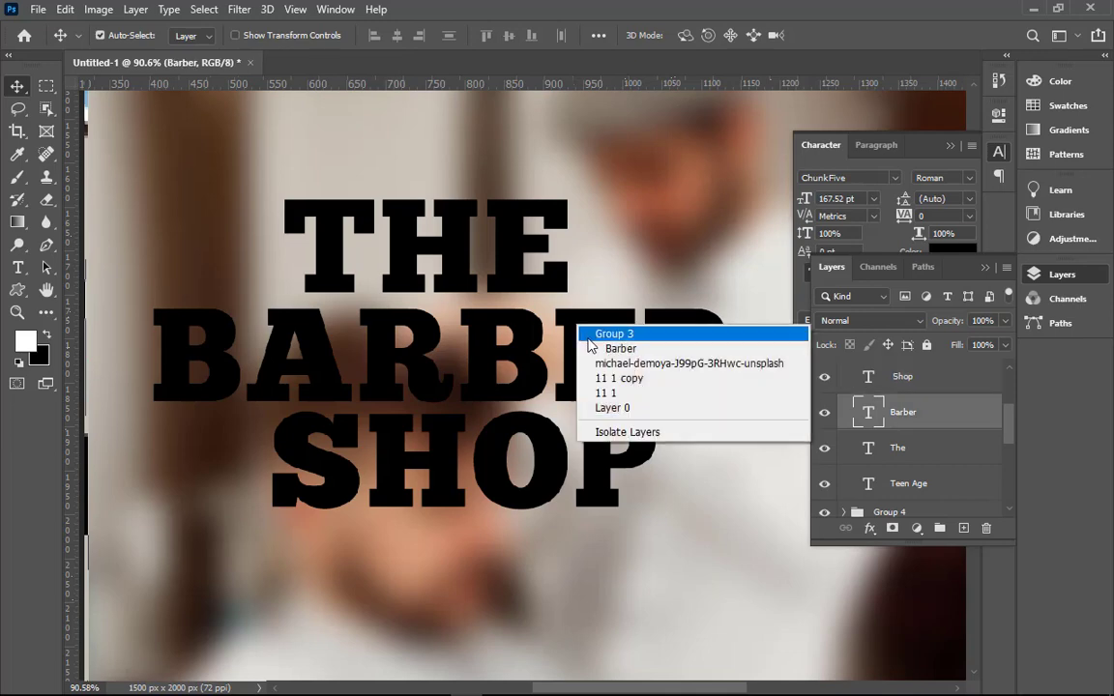
{"action": "left_click", "coordinate": [591, 348]}
{"action": "key", "text": "shift+Up"}
{"action": "key", "text": "shift+Up"}
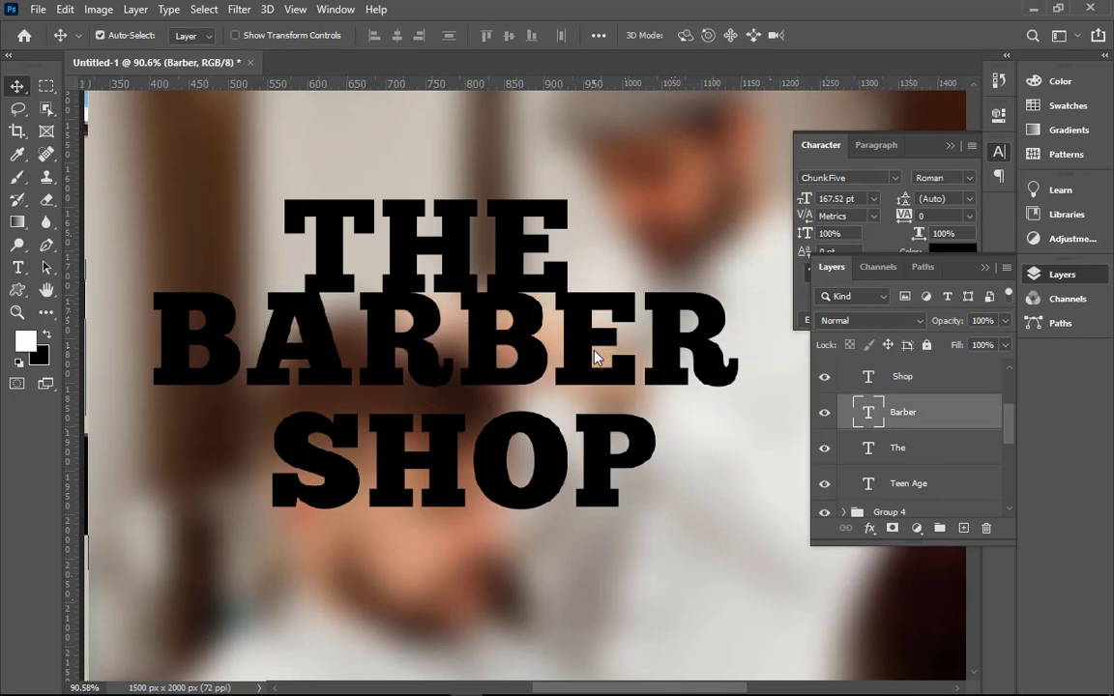
{"action": "key", "text": "Down"}
{"action": "key", "text": "Down"}
{"action": "key", "text": "Down"}
{"action": "key", "text": "Down"}
{"action": "key", "text": "Down"}
{"action": "key", "text": "Down"}
{"action": "key", "text": "Down"}
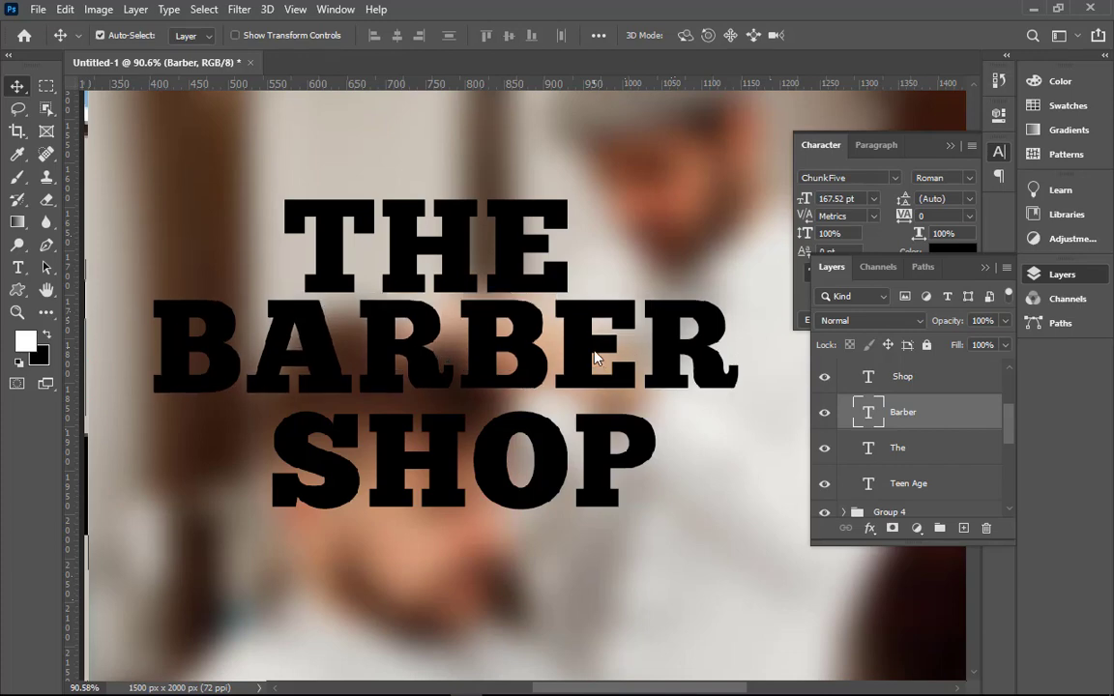
- Pull SHOP up tight beneath BARBER, then select all three title layers
{"action": "left_click", "coordinate": [580, 454]}
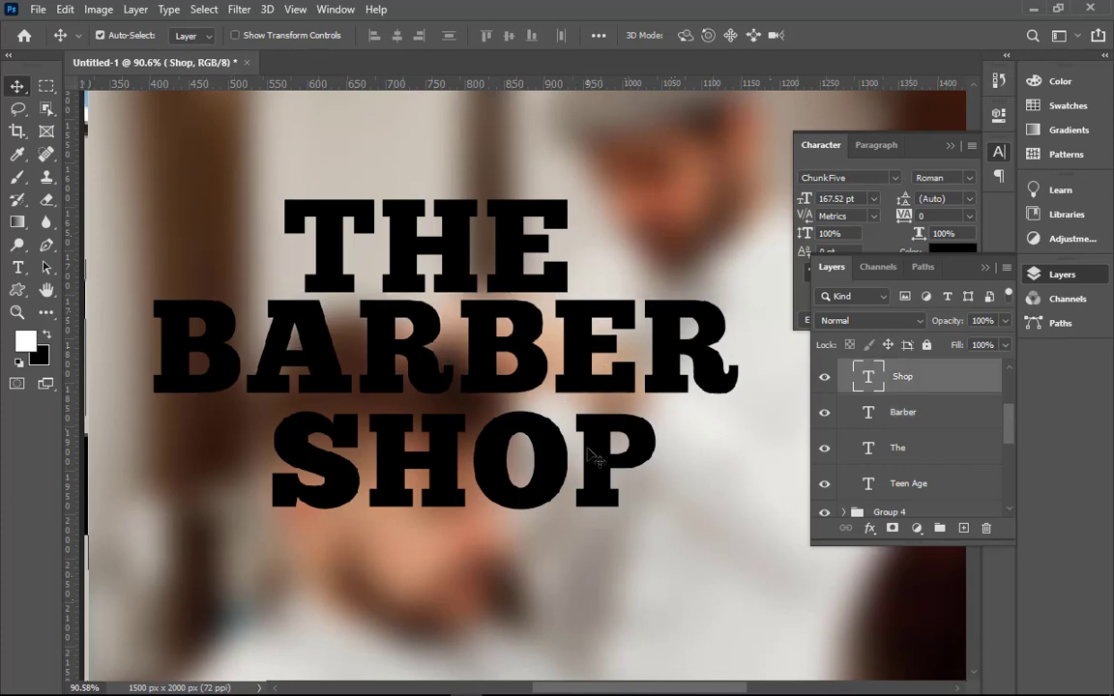
{"action": "right_click", "coordinate": [585, 452]}
{"action": "left_click", "coordinate": [619, 474]}
{"action": "key", "text": "Up"}
{"action": "key", "text": "Up"}
{"action": "key", "text": "Up"}
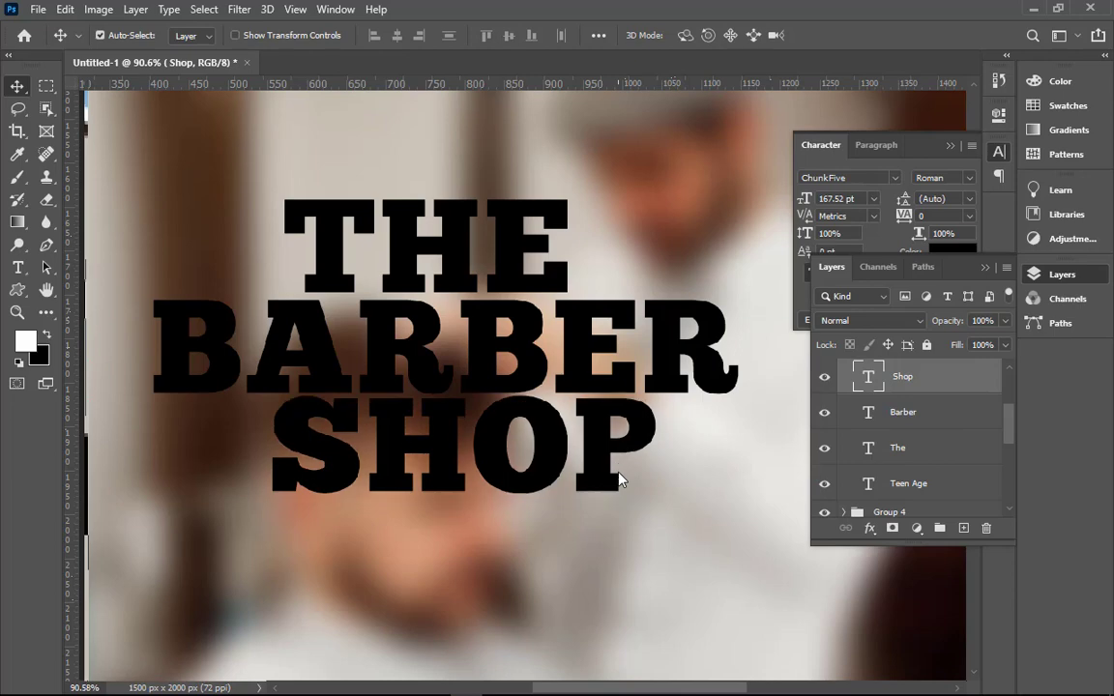
{"action": "key", "text": "Up"}
{"action": "key", "text": "Up"}
{"action": "key", "text": "Up"}
{"action": "key", "text": "Up"}
{"action": "key", "text": "Up"}
{"action": "key", "text": "Up"}
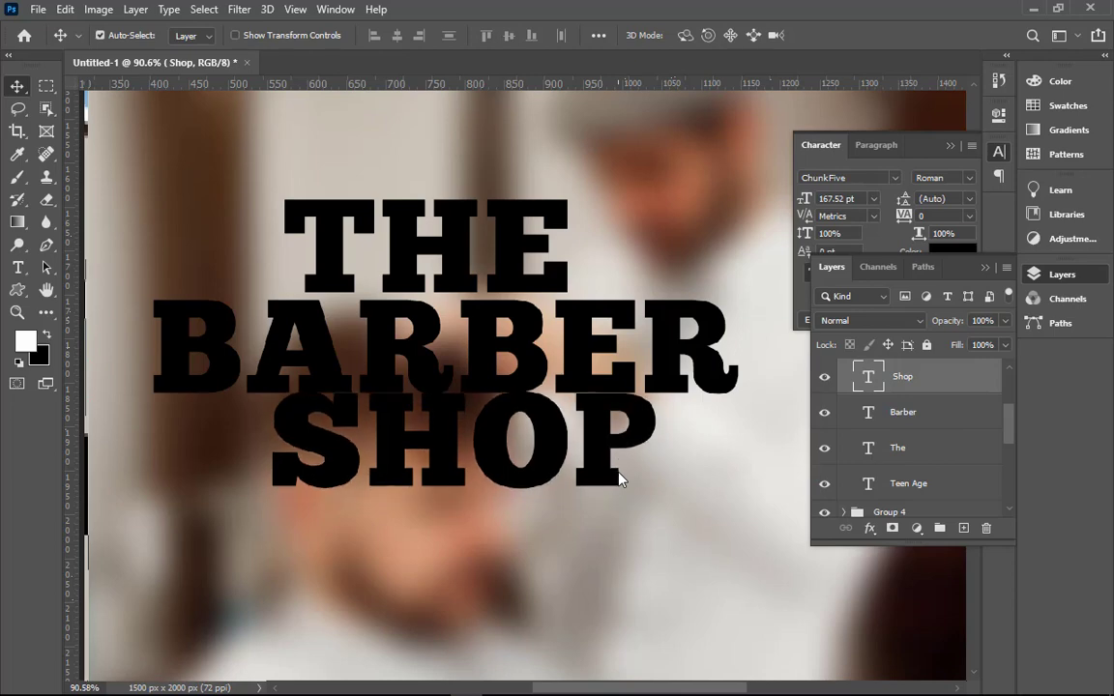
{"action": "key", "text": "shift+Down"}
{"action": "key", "text": "ctrl+0"}
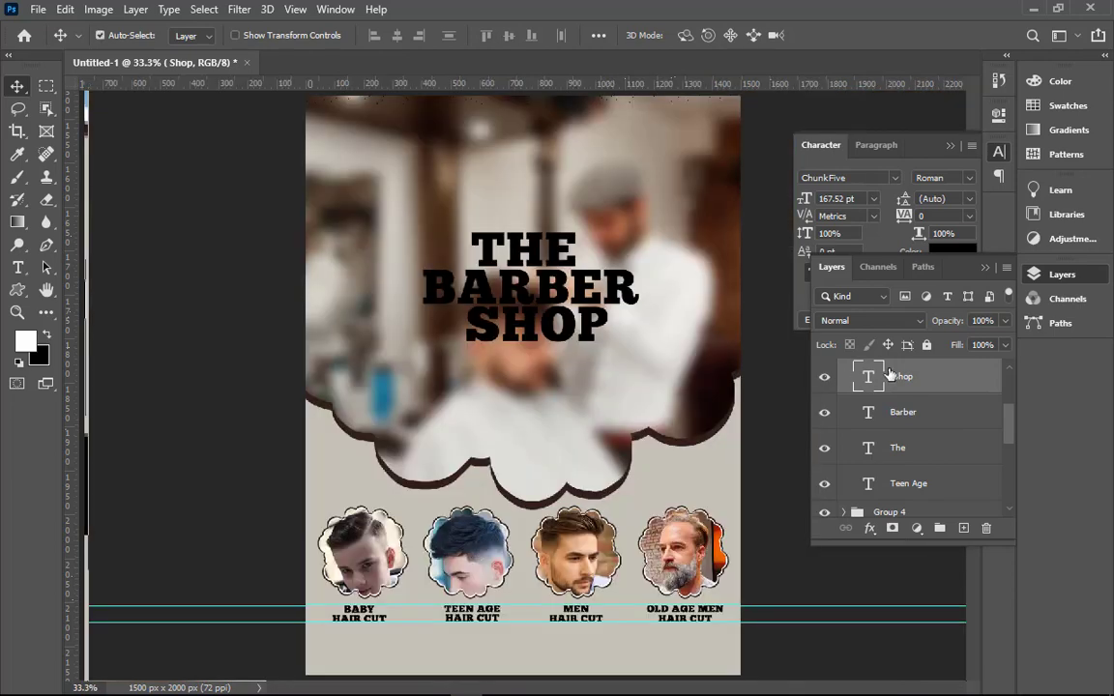
{"action": "left_click", "coordinate": [899, 450]}
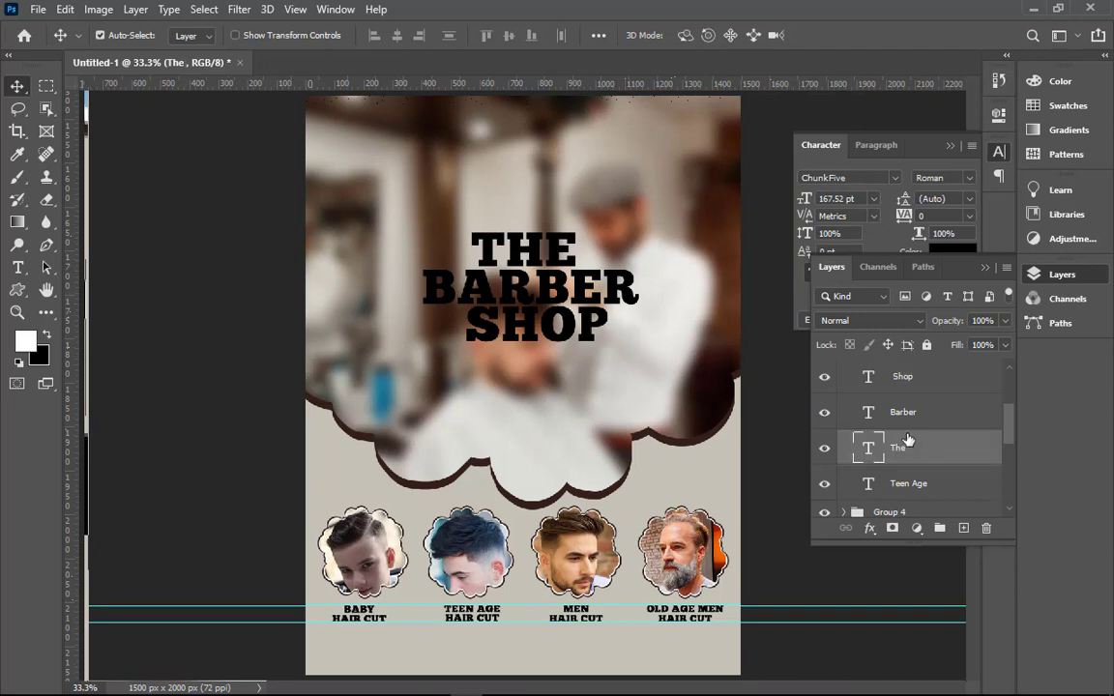
{"action": "left_click", "coordinate": [925, 389], "text": "shift"}
- Scale the three title lines up to roughly 1.7 times their size
{"action": "key", "text": "ctrl+t"}
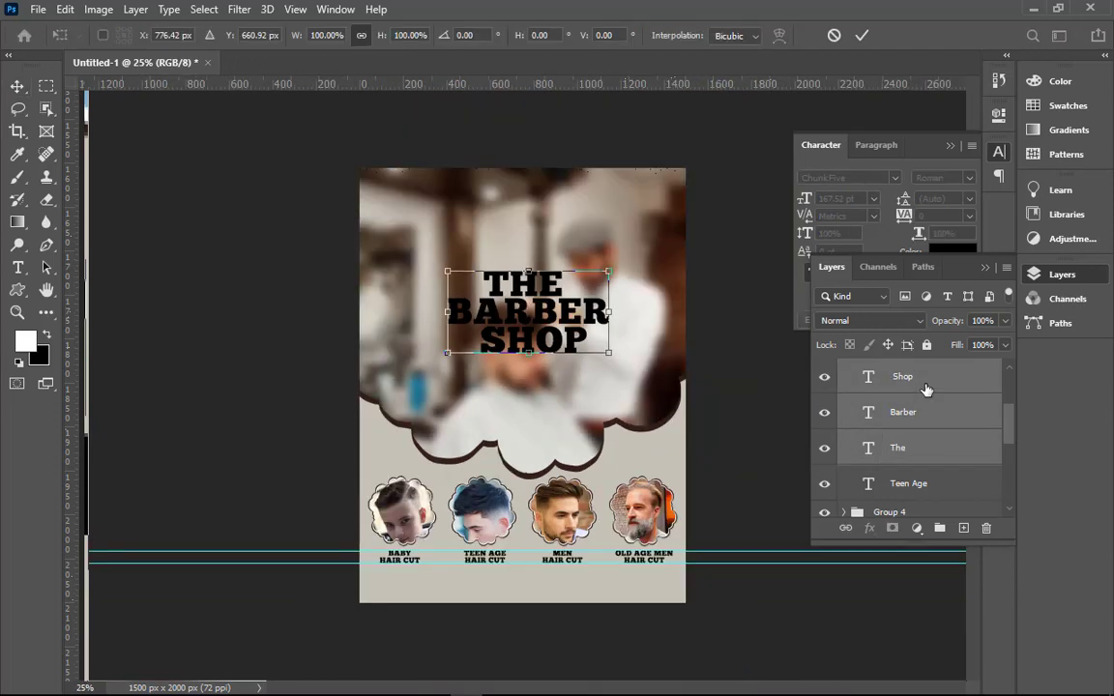
{"action": "left_click_drag", "start_coordinate": [608, 272], "coordinate": [659, 232]}
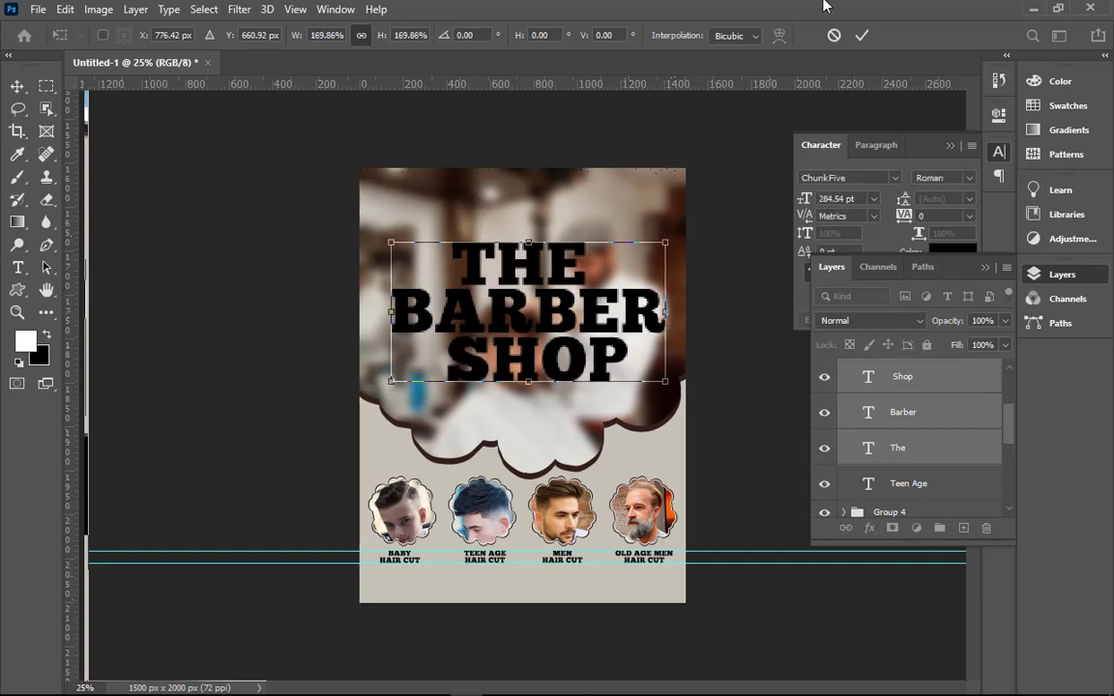
{"action": "key", "text": "Return"}
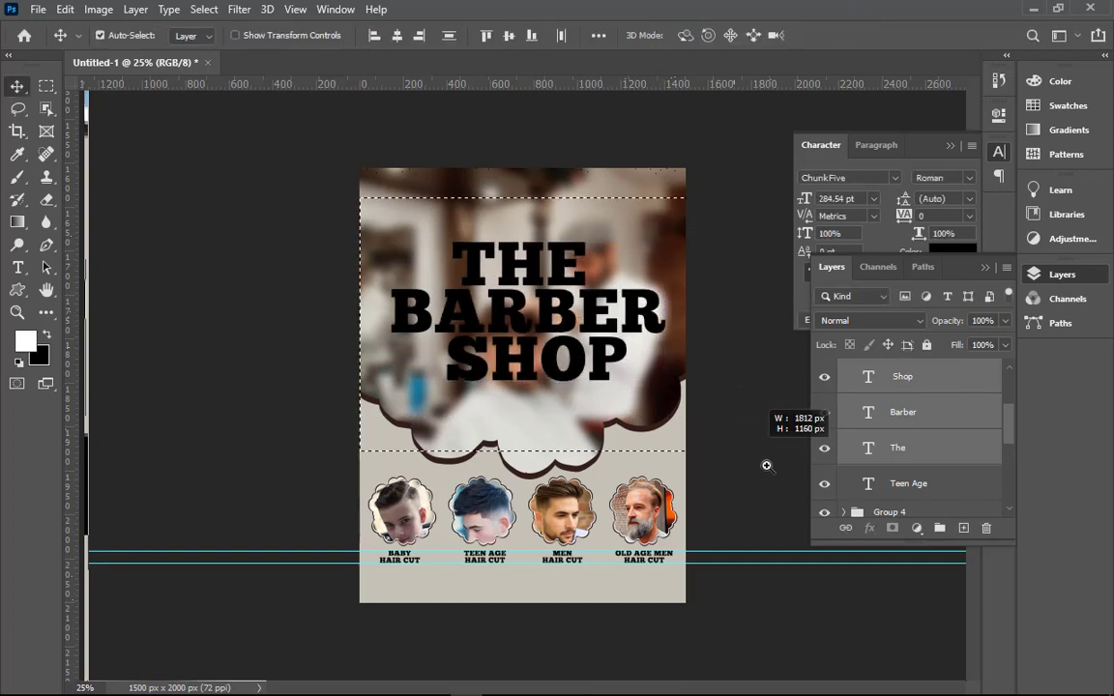
{"action": "key", "text": "ctrl+plus"}
{"action": "key", "text": "ctrl"}
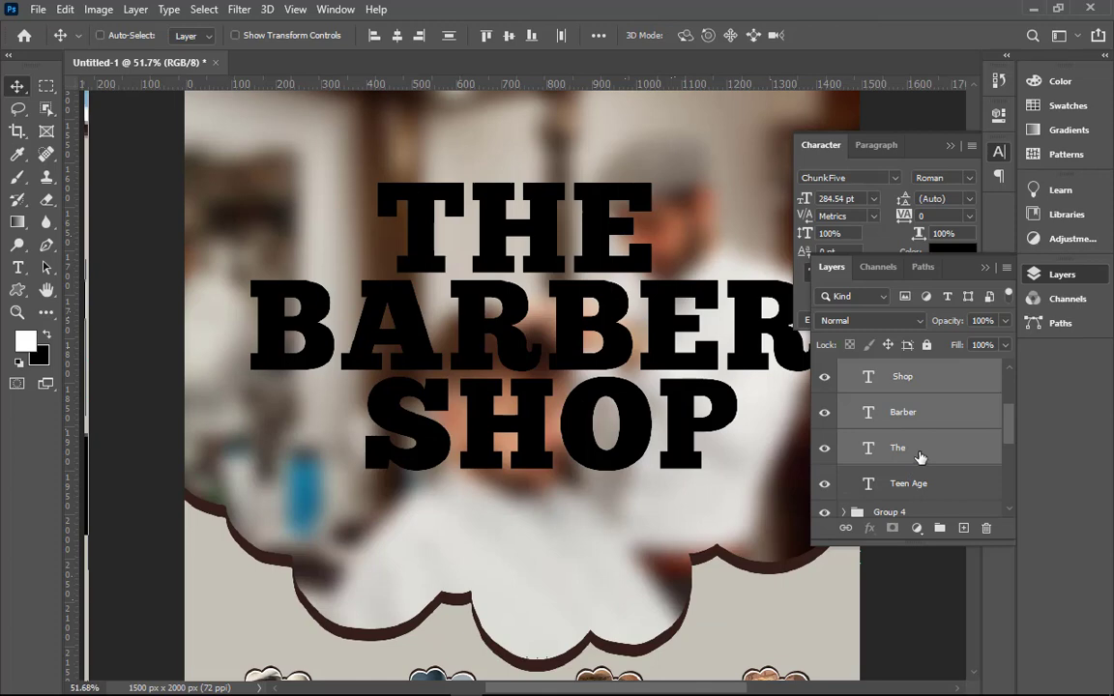
- Group the THE, BARBER and SHOP layers into a group named 'name'
{"action": "key", "text": "ctrl+g"}
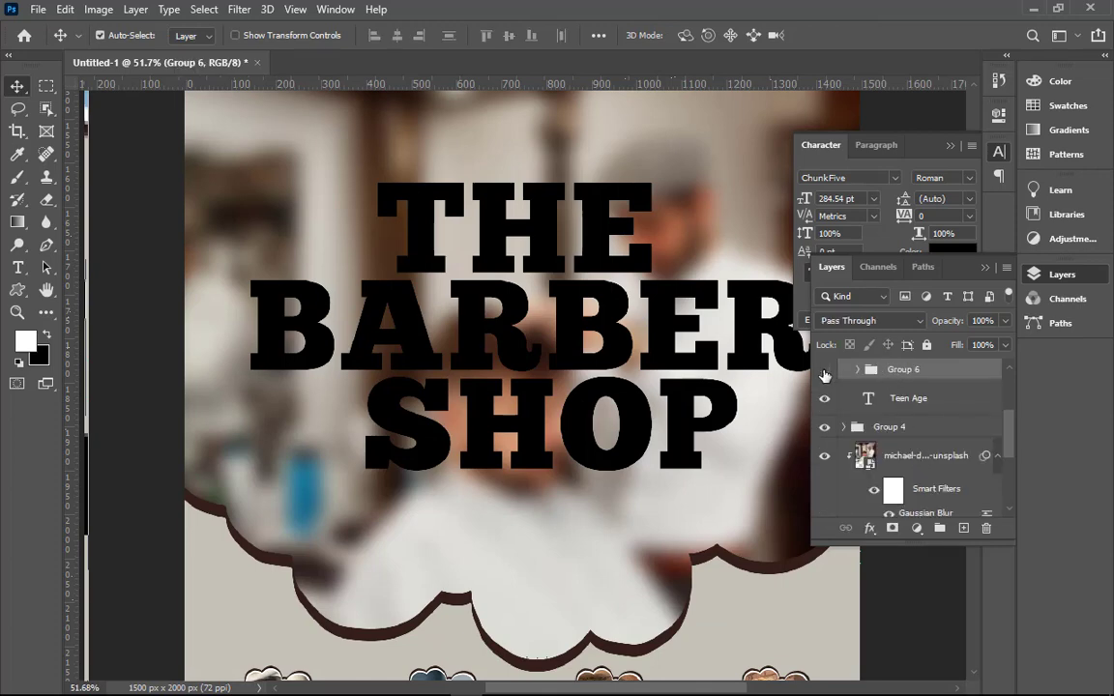
{"action": "double_click", "coordinate": [899, 369]}
{"action": "key", "text": "BackSpace"}
{"action": "type", "text": "name"}
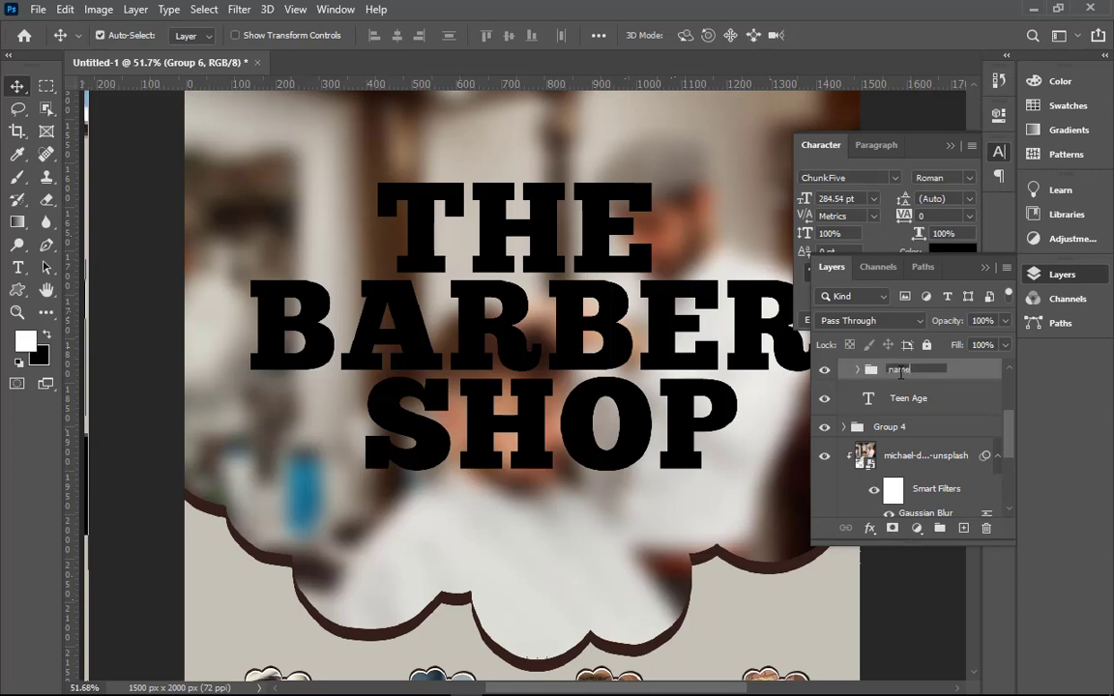
{"action": "key", "text": "Return"}
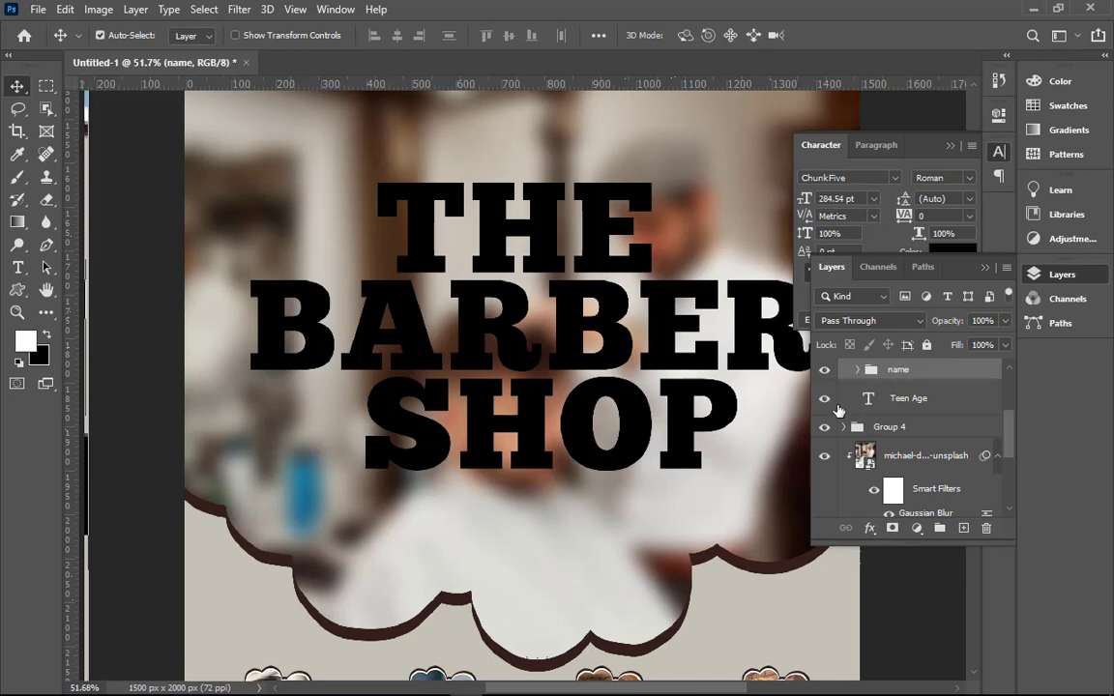
- Hide the Teen Age layer and toggle the title group's visibility to compare
{"action": "left_click", "coordinate": [835, 404]}
{"action": "key", "text": "ctrl+minus"}
{"action": "key", "text": "ctrl+minus"}
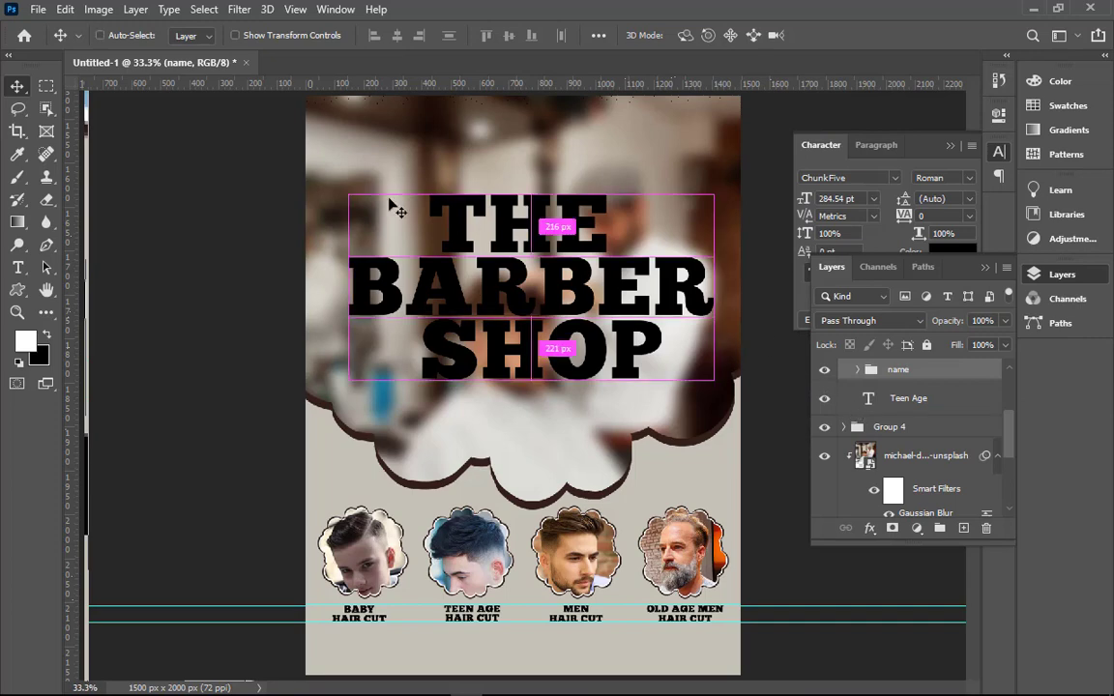
{"action": "left_click_drag", "start_coordinate": [311, 167], "coordinate": [754, 436]}
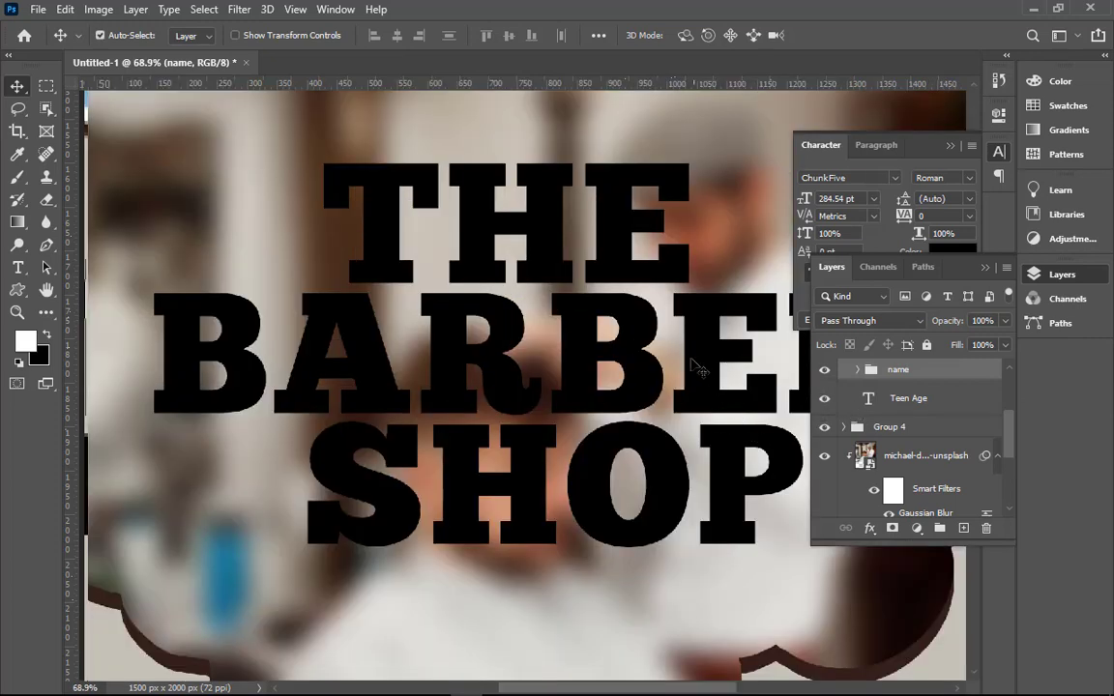
{"action": "left_click", "coordinate": [623, 324], "text": "ctrl"}
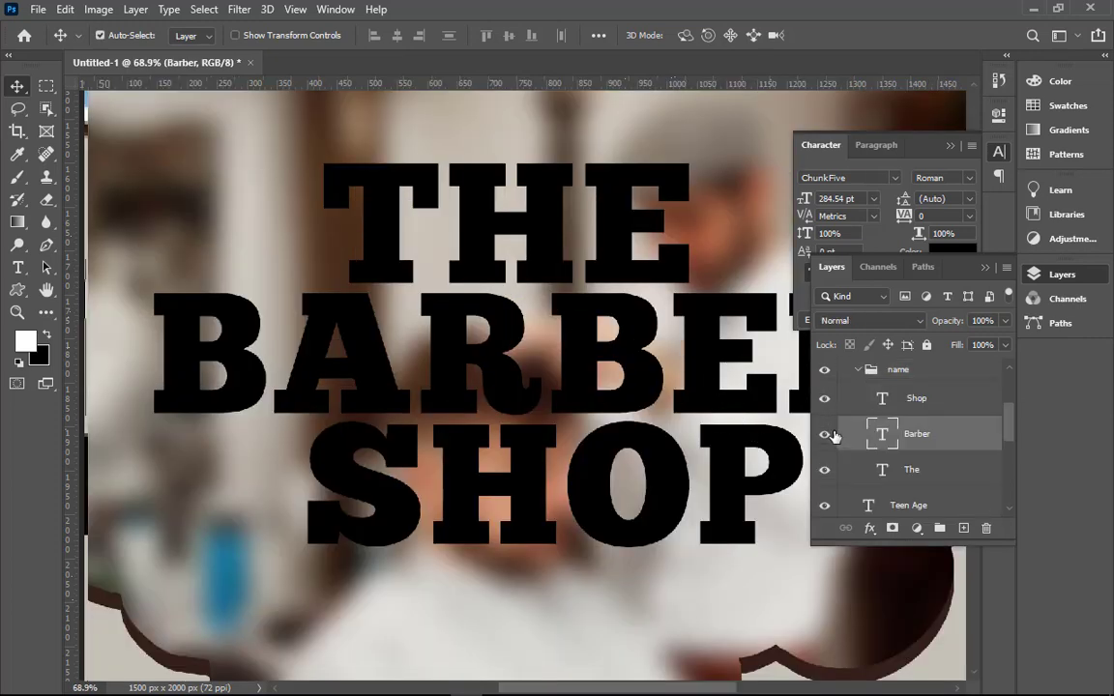
{"action": "key", "text": "ctrl+0"}
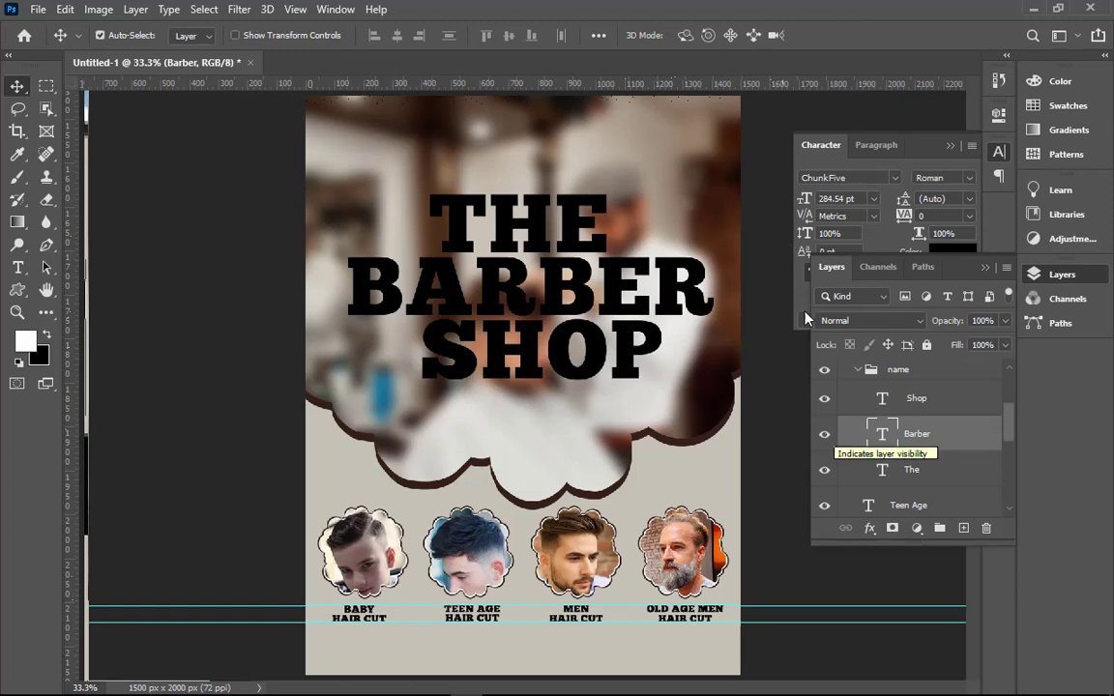
{"action": "left_click", "coordinate": [859, 371]}
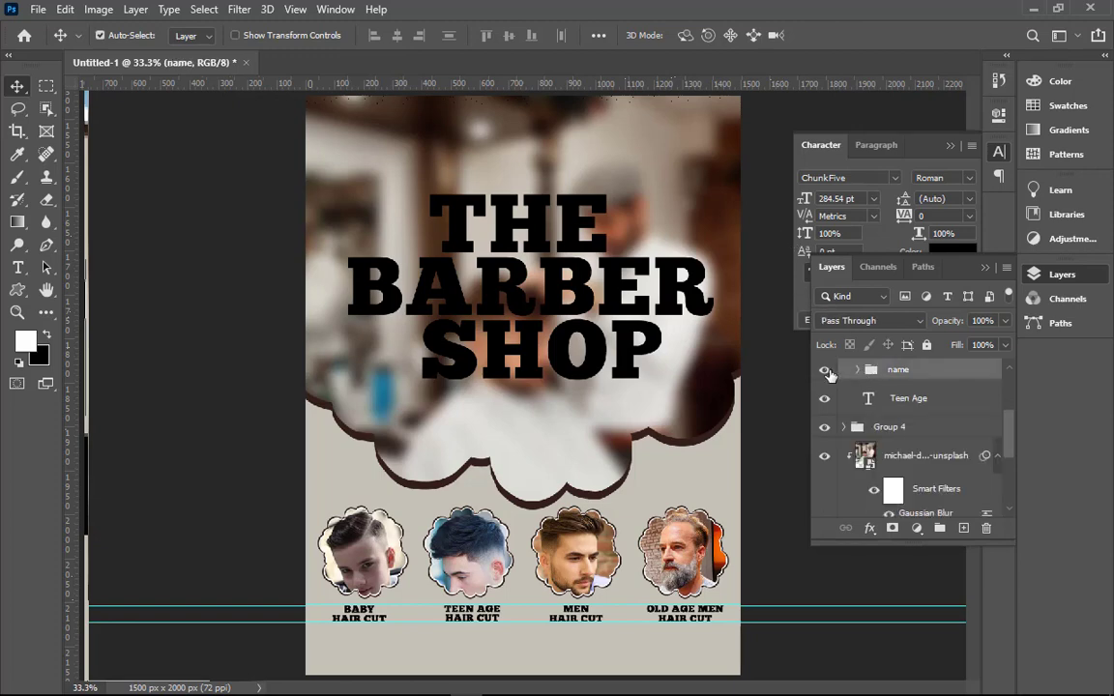
{"action": "left_click", "coordinate": [824, 373]}
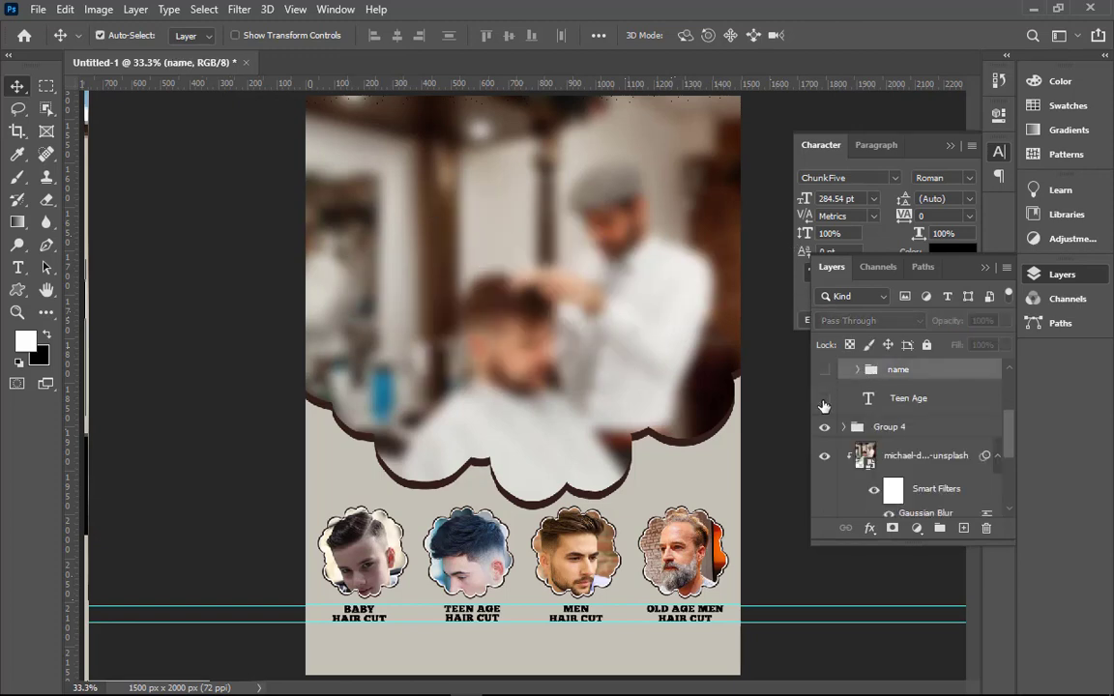
{"action": "left_click", "coordinate": [823, 399]}
{"action": "left_click", "coordinate": [824, 399]}
{"action": "left_click", "coordinate": [824, 369]}
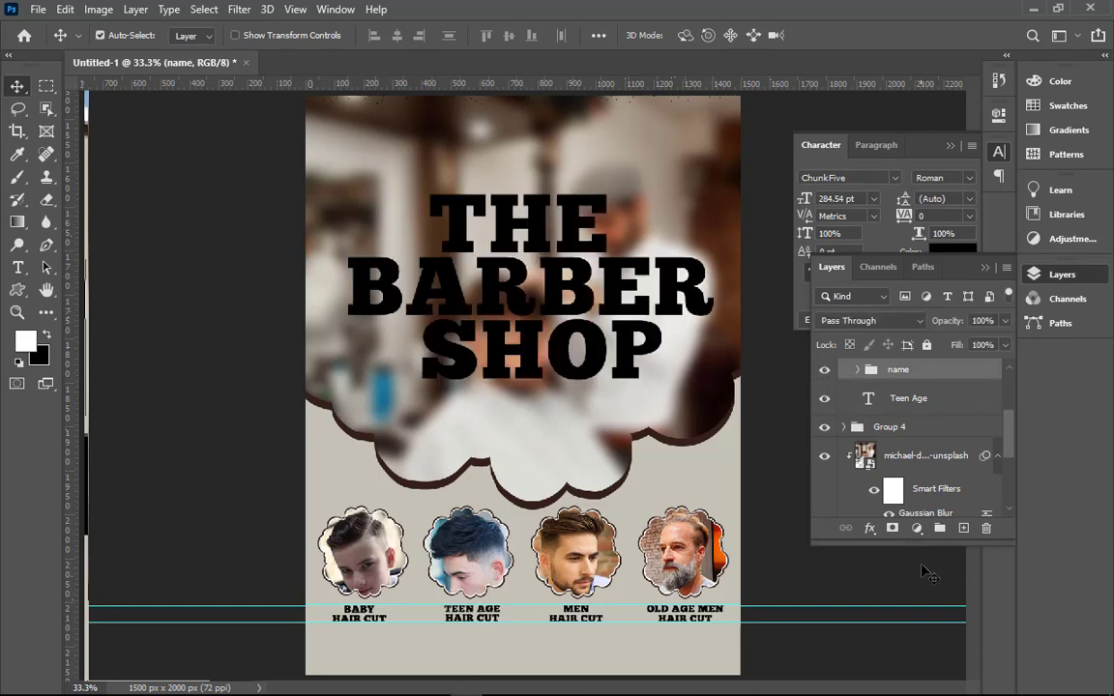
- Give the 'name' group Color Overlay and Stroke layer effects and apply them
{"action": "double_click", "coordinate": [976, 373]}
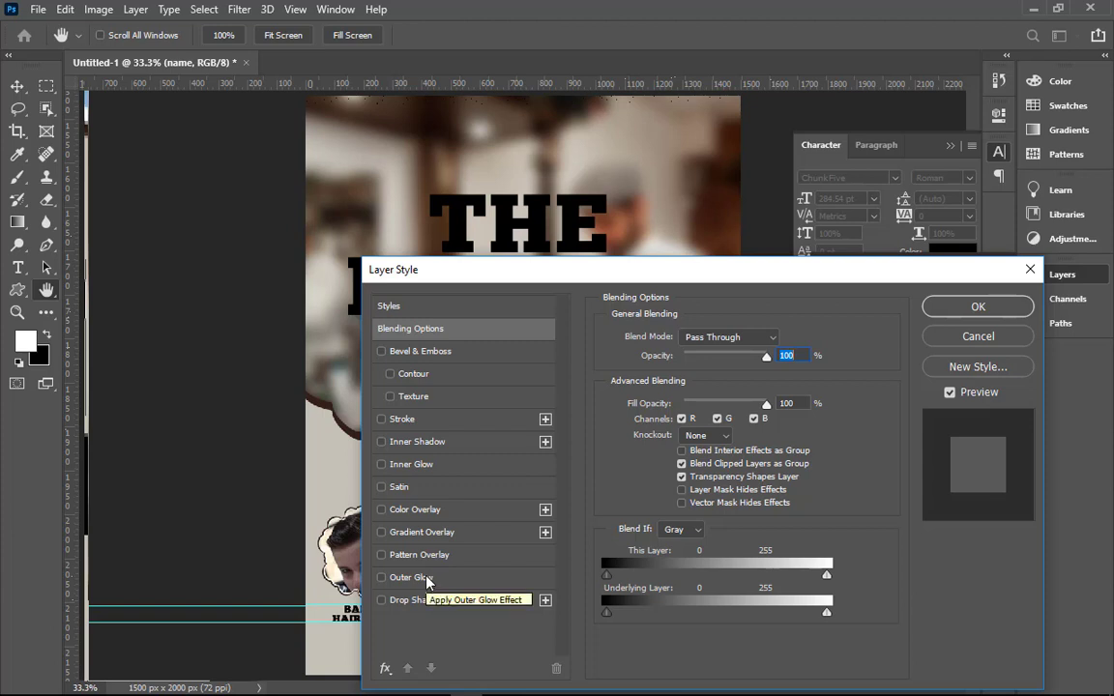
{"action": "left_click", "coordinate": [422, 512]}
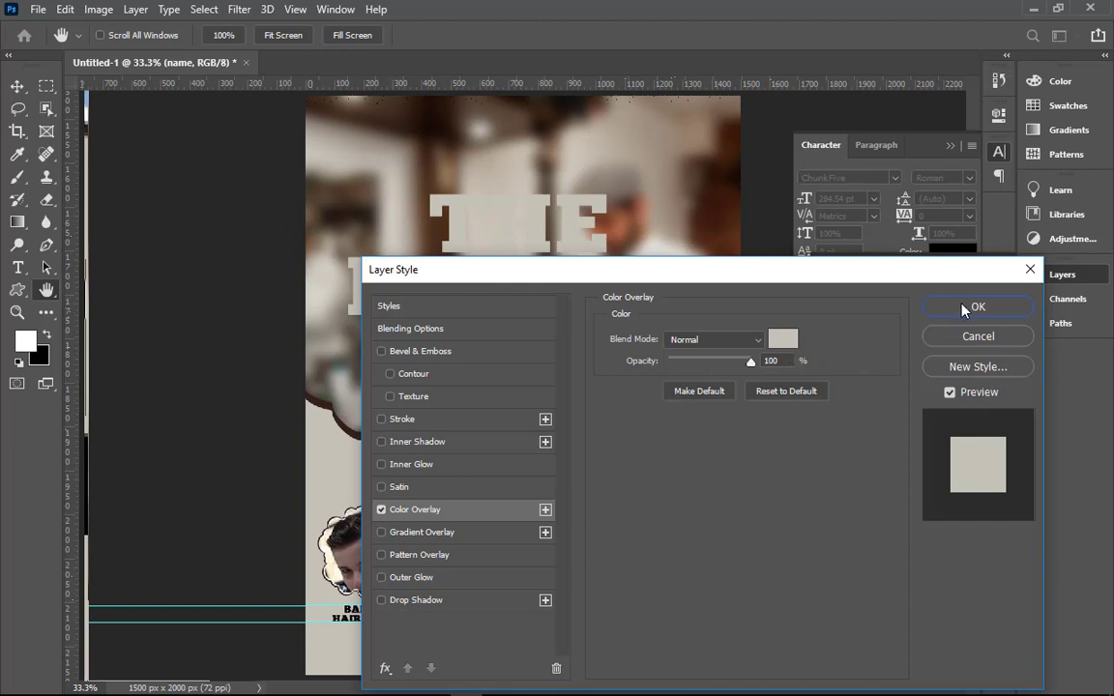
{"action": "left_click", "coordinate": [435, 418]}
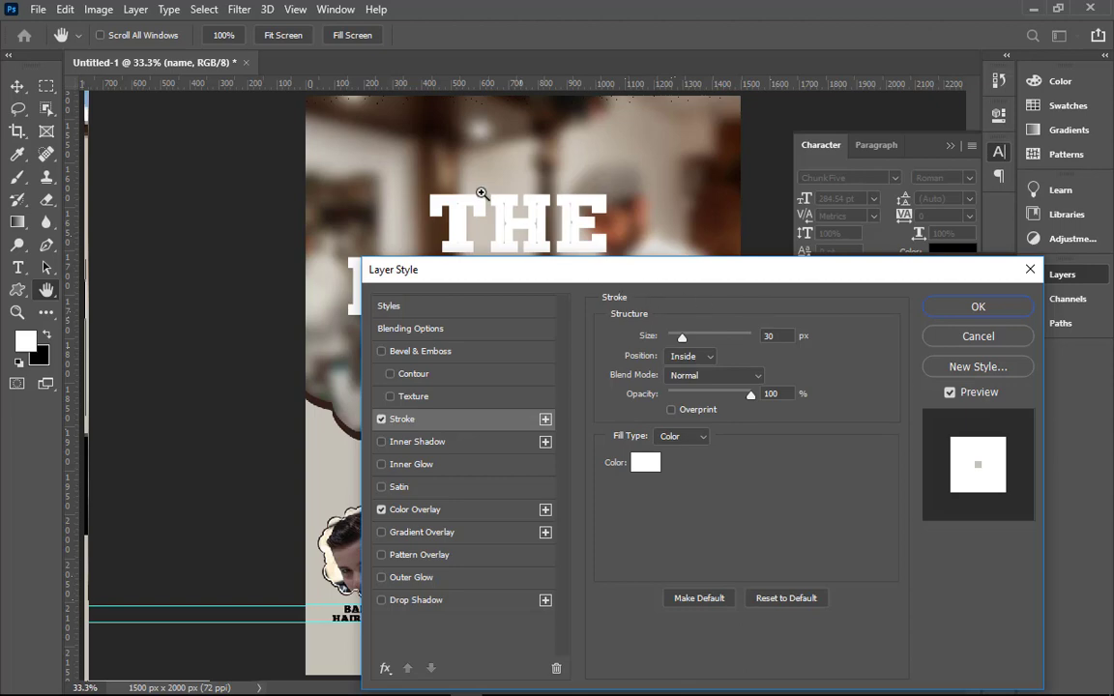
{"action": "key", "text": "Return"}
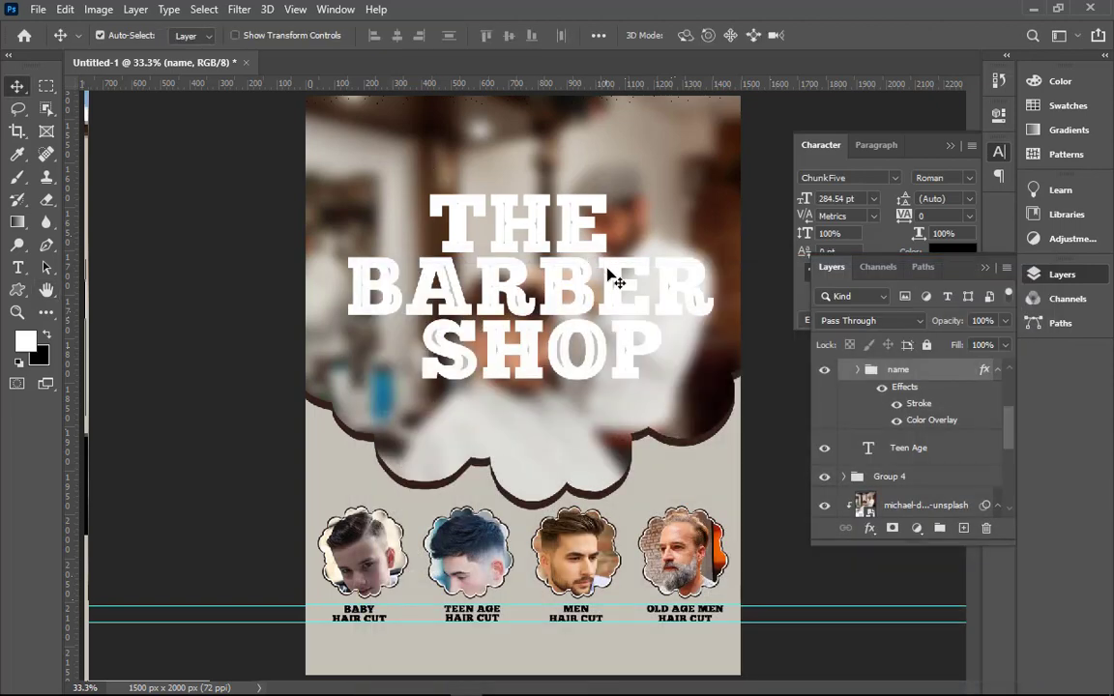
- Set the title's Stroke effect to 5 px size at 100% opacity
{"action": "left_click_drag", "start_coordinate": [405, 179], "coordinate": [700, 284]}
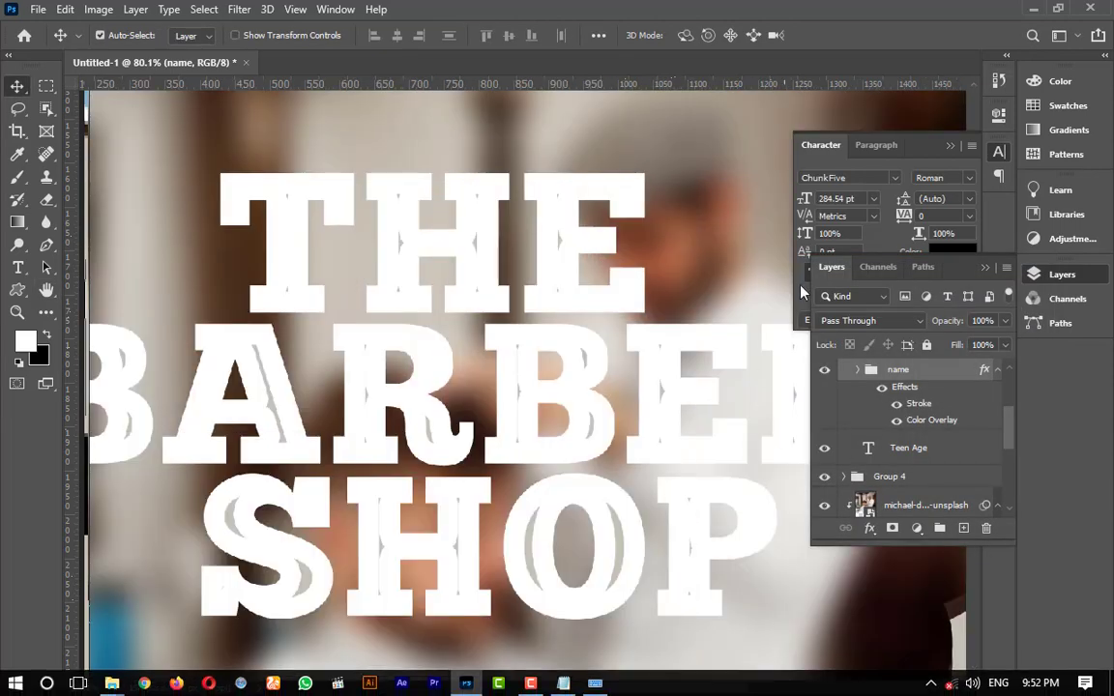
{"action": "double_click", "coordinate": [920, 404]}
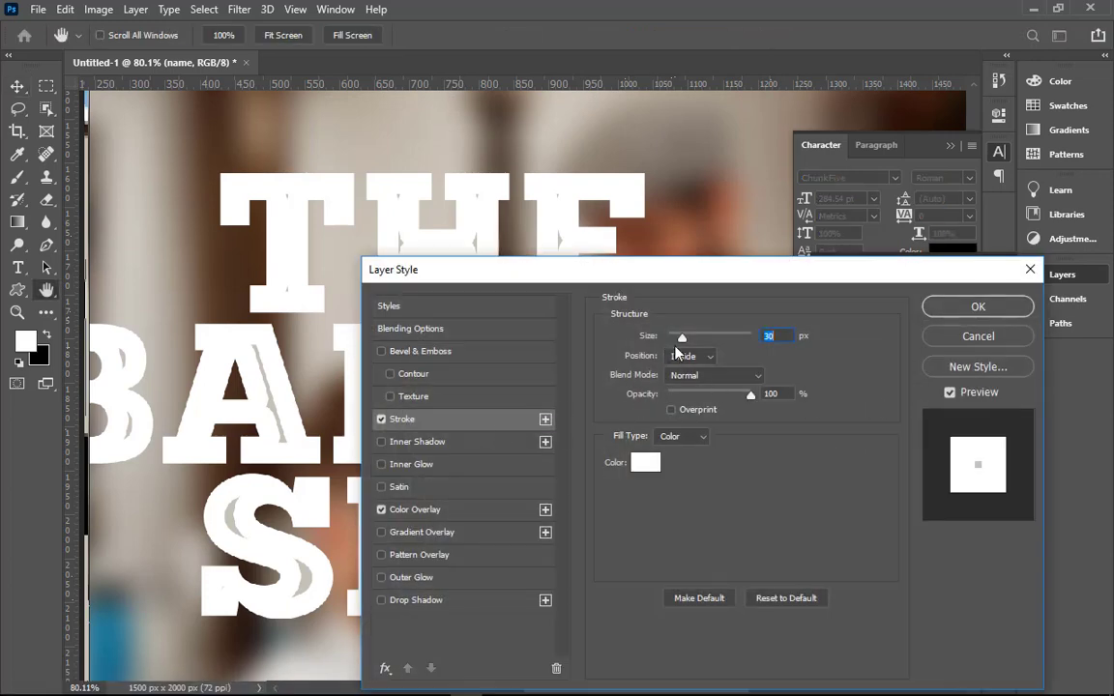
{"action": "left_click_drag", "start_coordinate": [682, 342], "coordinate": [670, 338]}
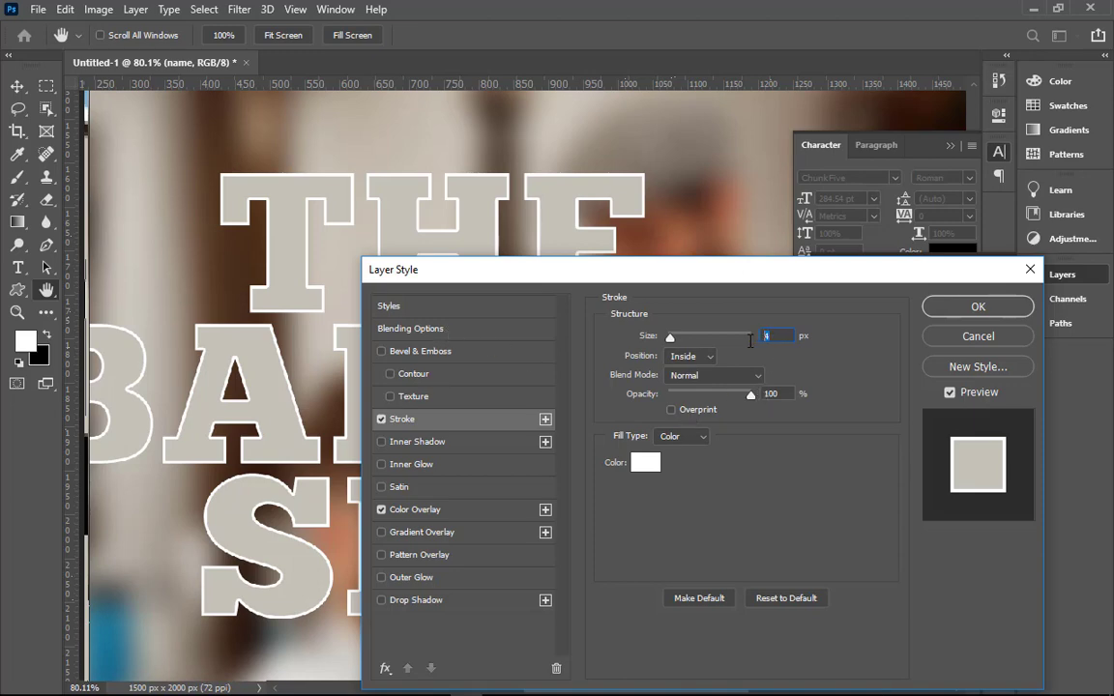
{"action": "type", "text": "5"}
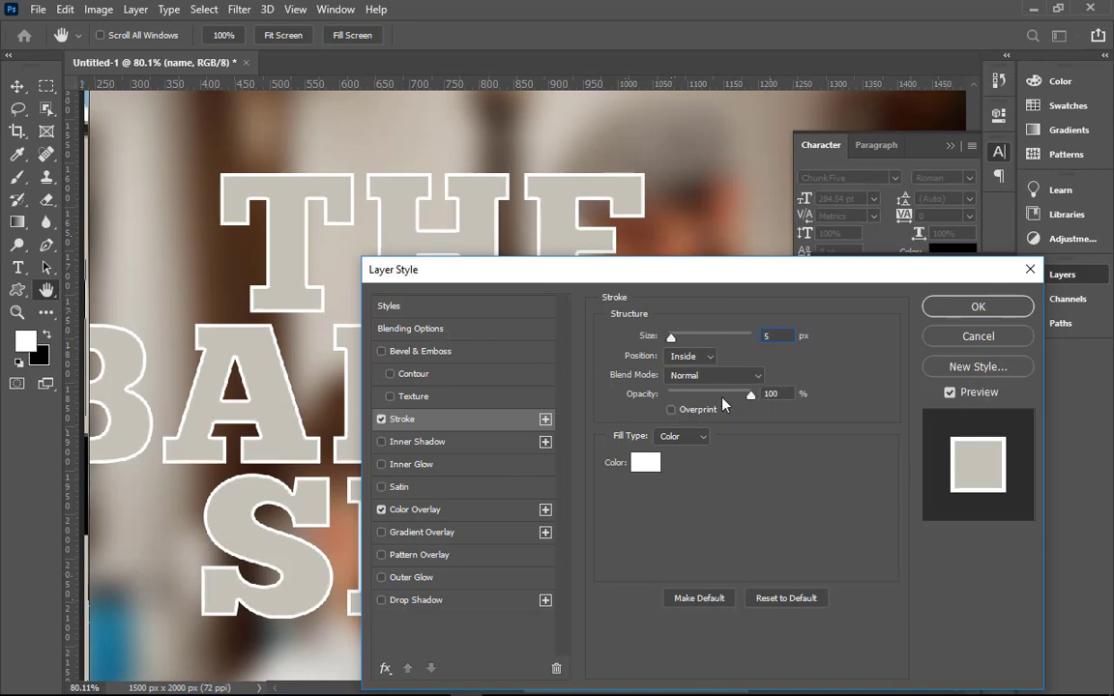
{"action": "left_click_drag", "start_coordinate": [751, 397], "coordinate": [755, 396]}
- Add a title Drop Shadow: opacity 100%, distance 5 px, spread 25%, size 15 px
{"action": "left_click", "coordinate": [449, 607]}
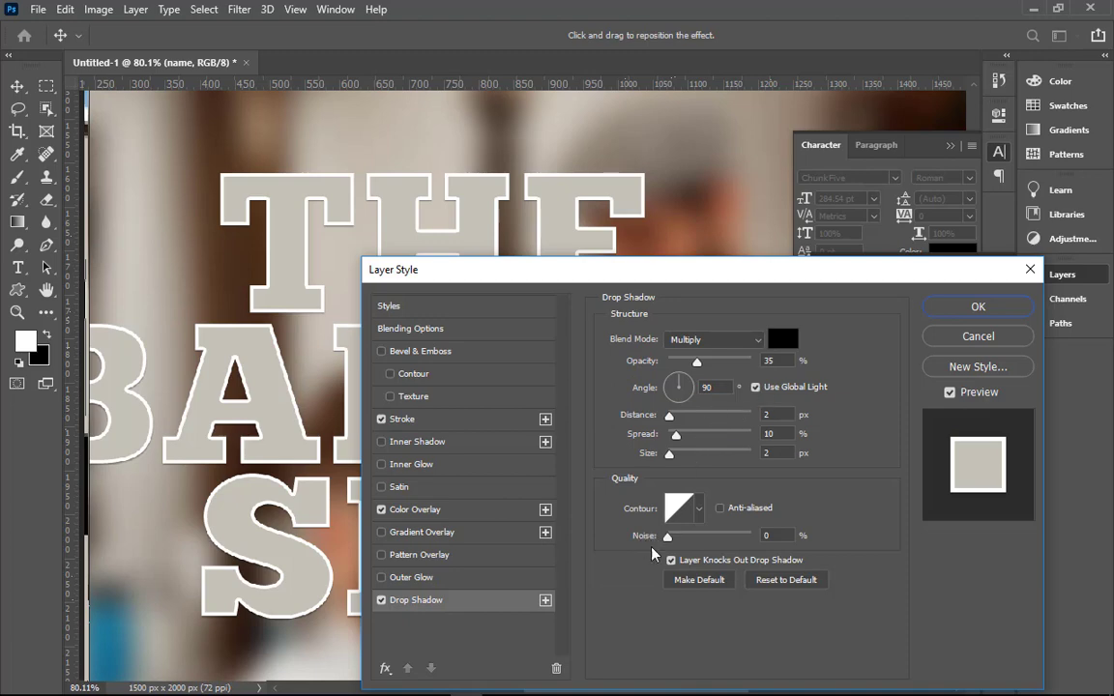
{"action": "left_click_drag", "start_coordinate": [696, 362], "coordinate": [758, 363]}
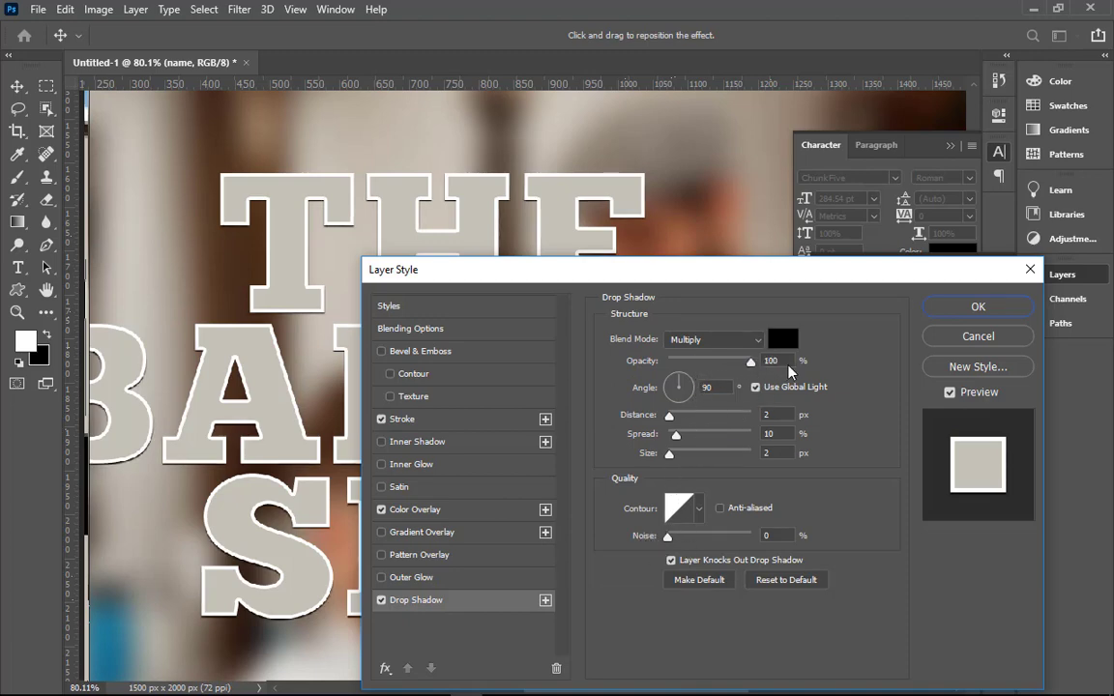
{"action": "mouse_move", "coordinate": [669, 416]}
{"action": "left_mouse_down"}
{"action": "mouse_move", "coordinate": [680, 442]}
{"action": "mouse_move", "coordinate": [702, 437]}
{"action": "left_mouse_up"}
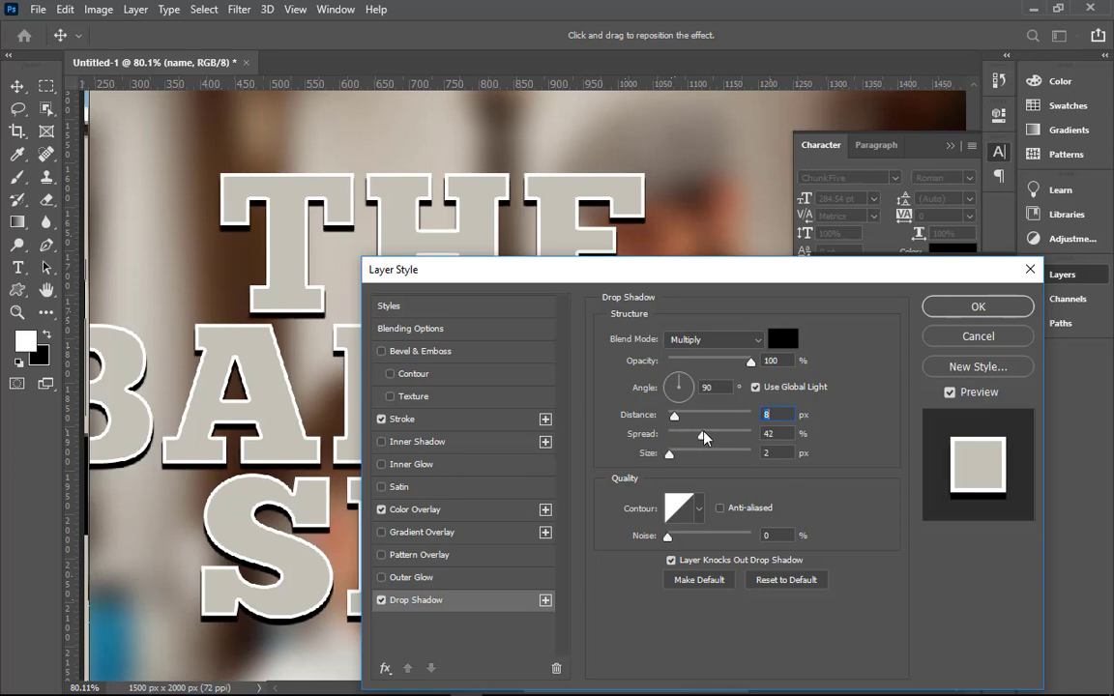
{"action": "left_click", "coordinate": [671, 454]}
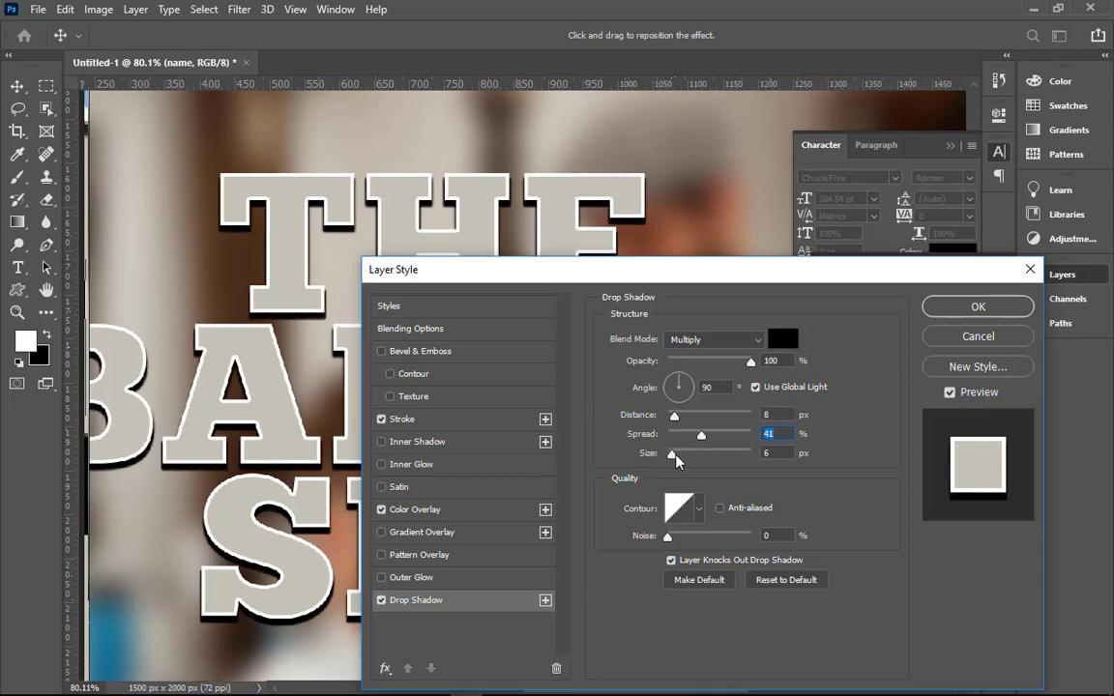
{"action": "mouse_move", "coordinate": [673, 460]}
{"action": "left_mouse_down"}
{"action": "mouse_move", "coordinate": [726, 461]}
{"action": "mouse_move", "coordinate": [678, 454]}
{"action": "left_mouse_up"}
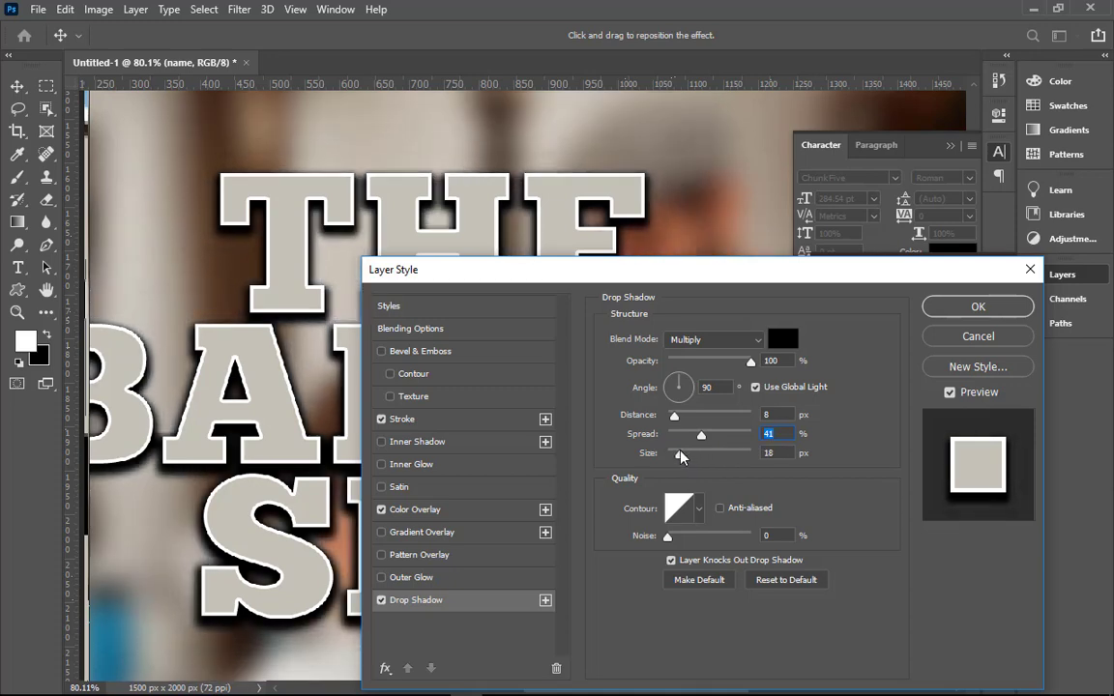
{"action": "left_click", "coordinate": [787, 454]}
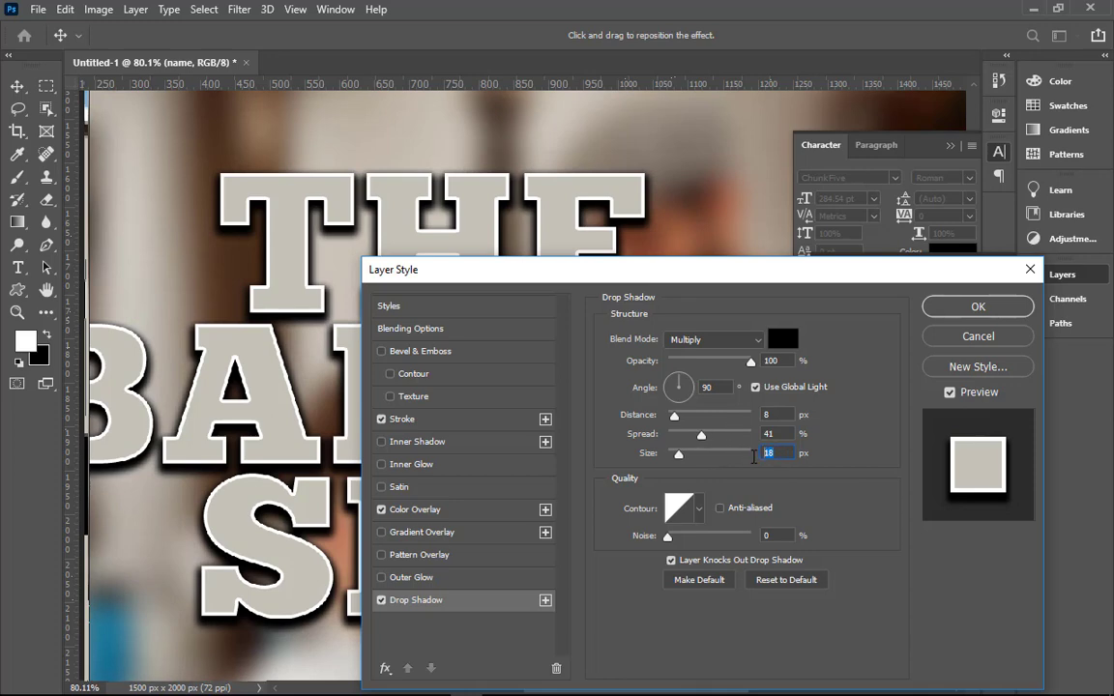
{"action": "type", "text": "15"}
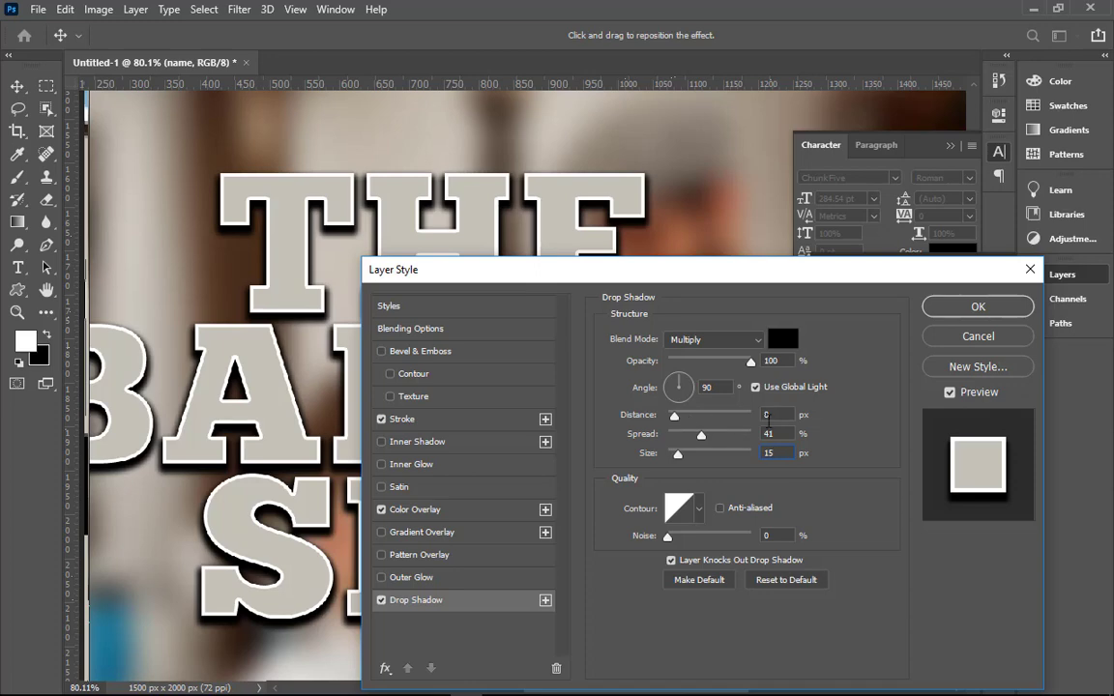
{"action": "key", "text": "shift+Tab"}
{"action": "key", "text": "shift+Tab"}
{"action": "type", "text": "5"}
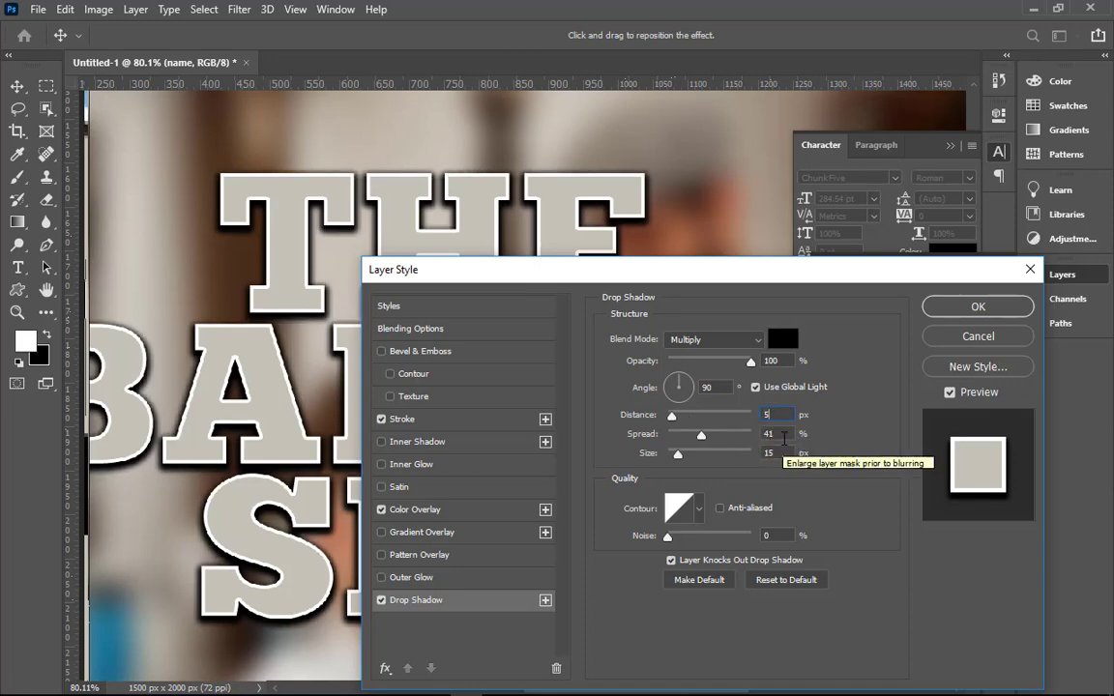
{"action": "key", "text": "Tab"}
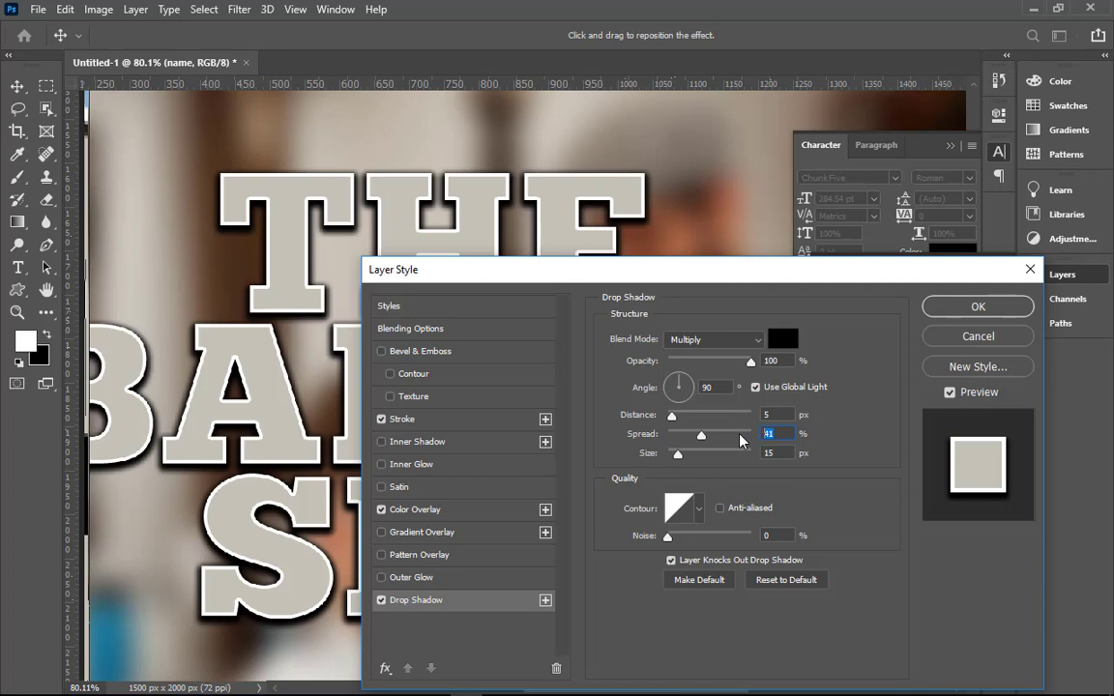
{"action": "type", "text": "25"}
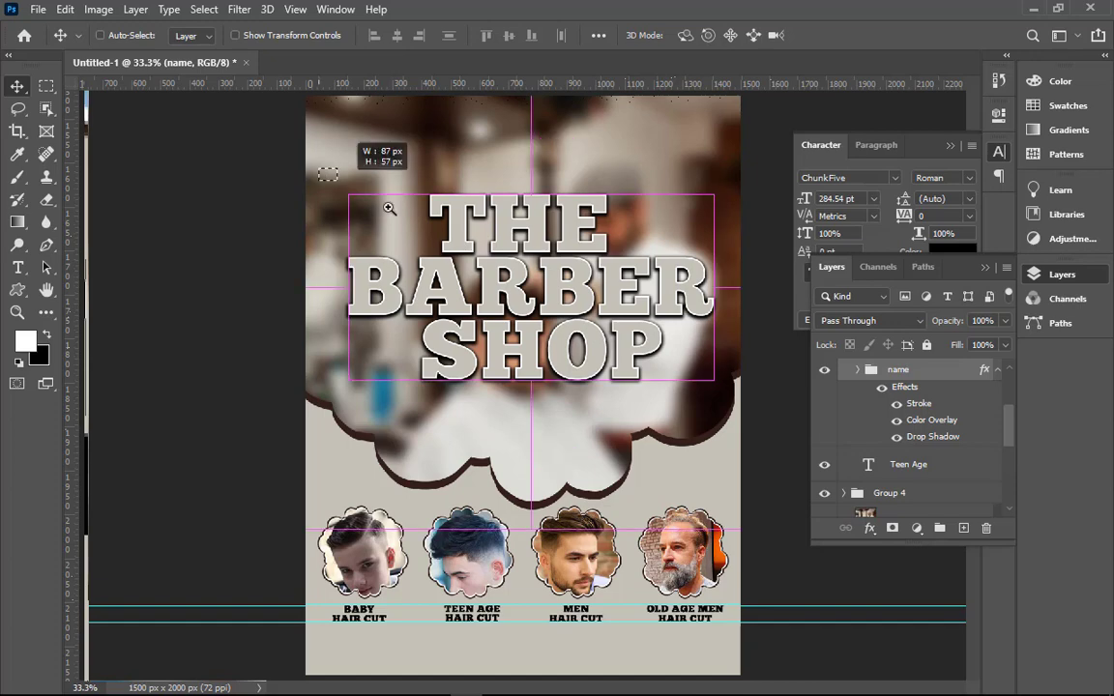
- Sample the cloud outline's dark brown for the title's stroke colour, then cancel that change
{"action": "left_click_drag", "start_coordinate": [385, 205], "coordinate": [812, 478]}
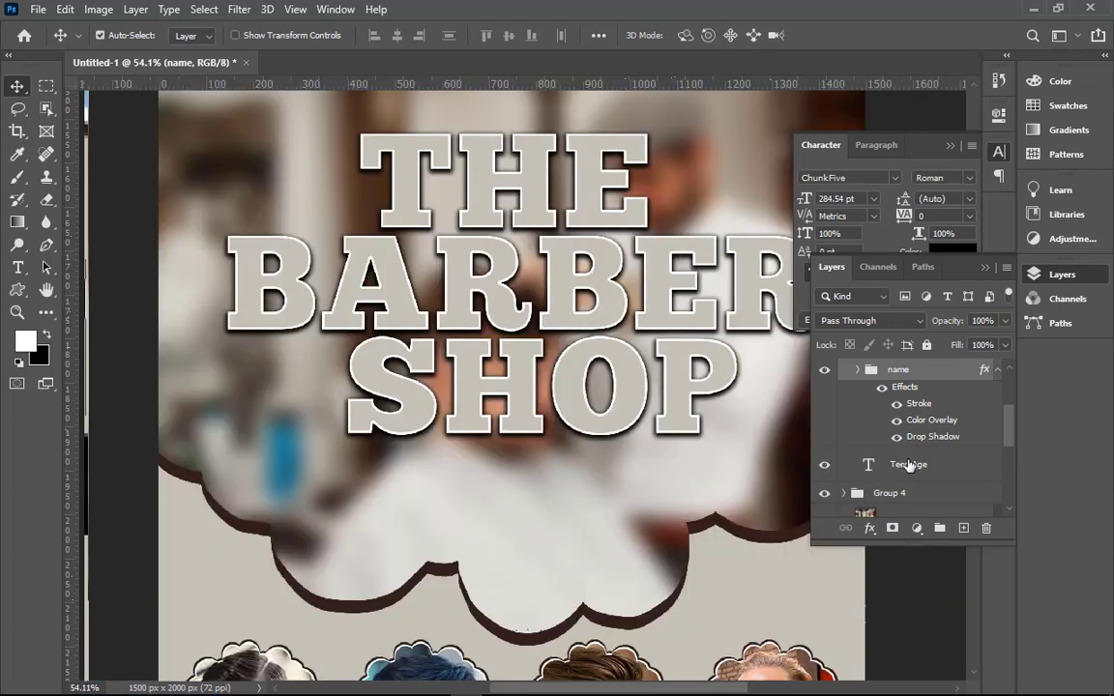
{"action": "left_click", "coordinate": [911, 464]}
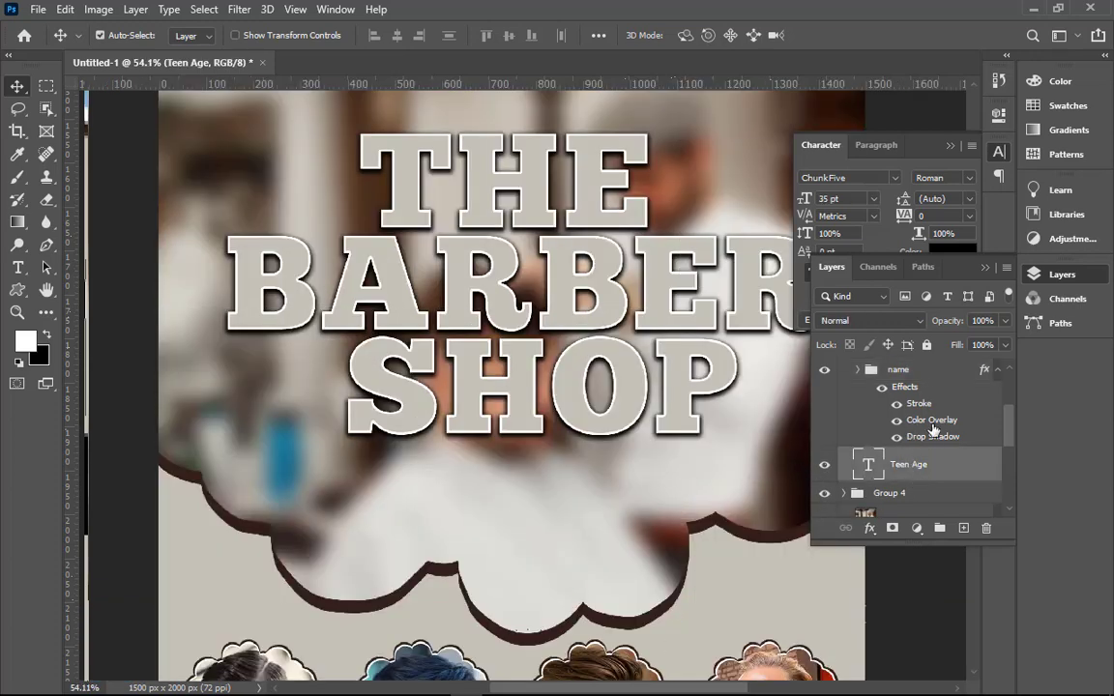
{"action": "left_click", "coordinate": [923, 404]}
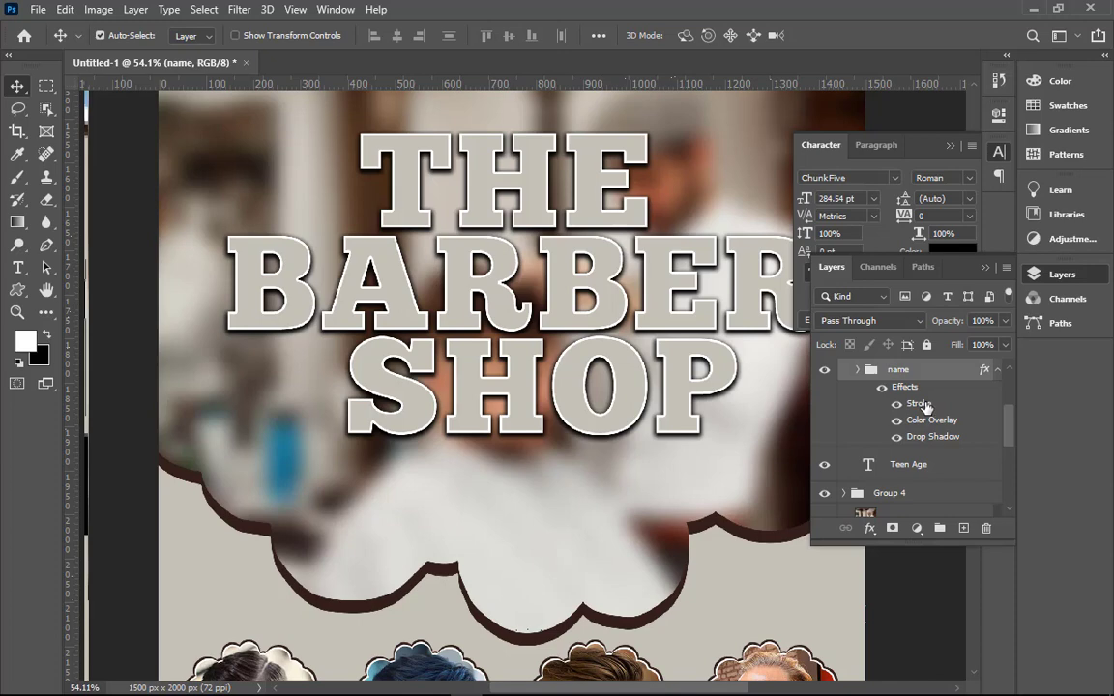
{"action": "double_click", "coordinate": [925, 406]}
{"action": "left_click", "coordinate": [638, 462]}
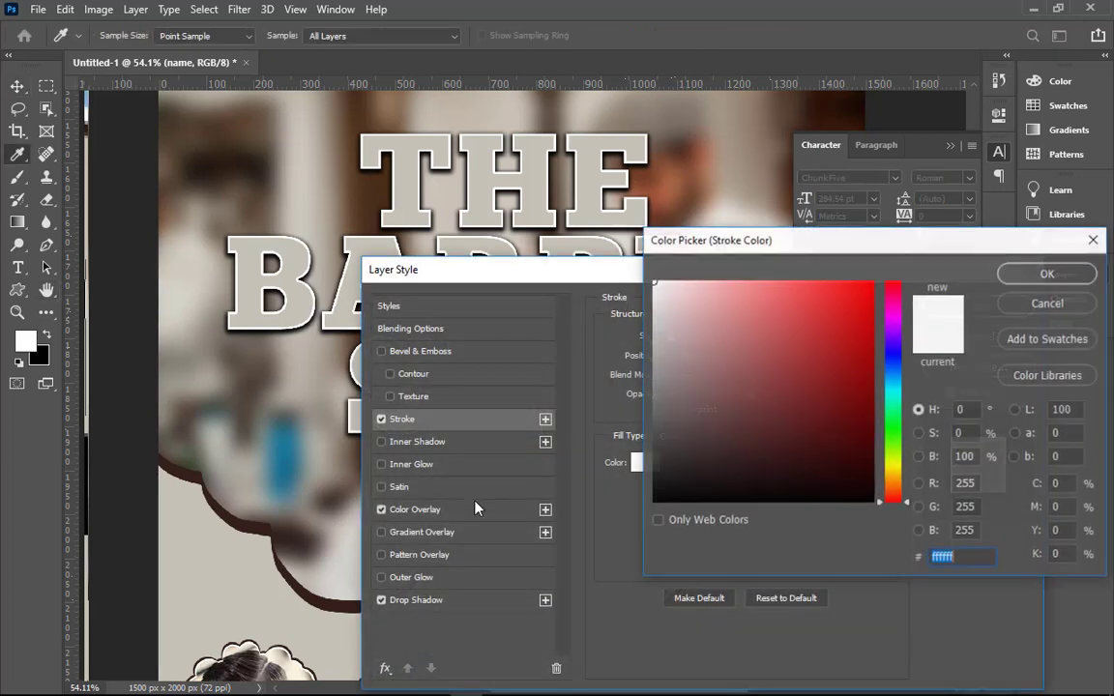
{"action": "left_click", "coordinate": [333, 594]}
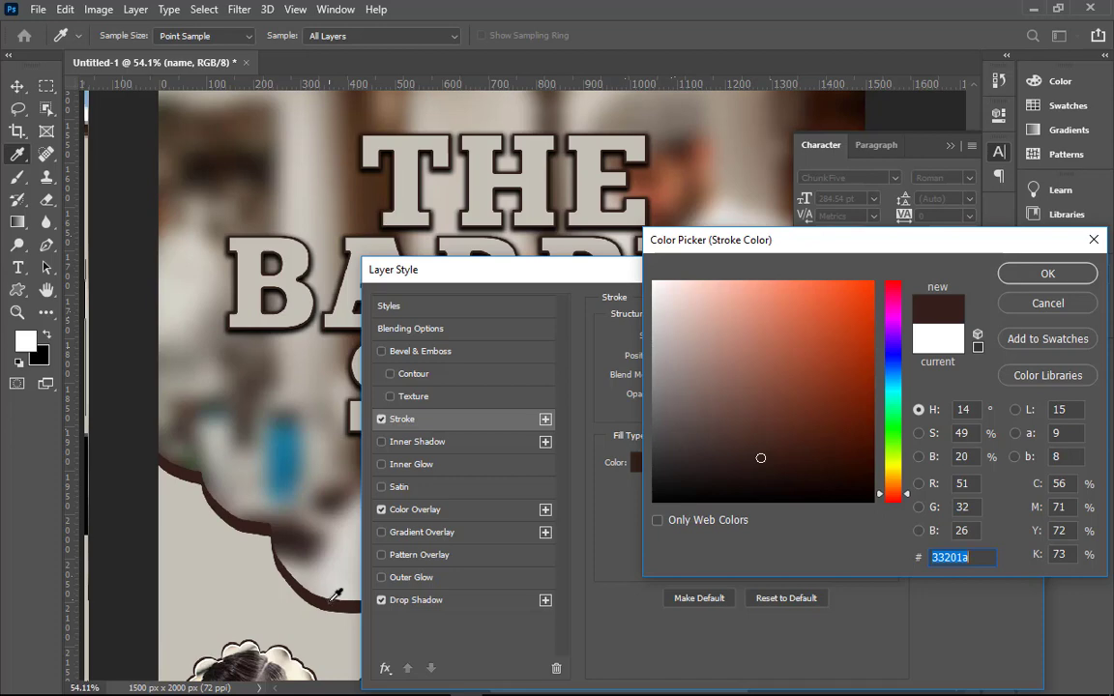
{"action": "left_click", "coordinate": [1058, 308]}
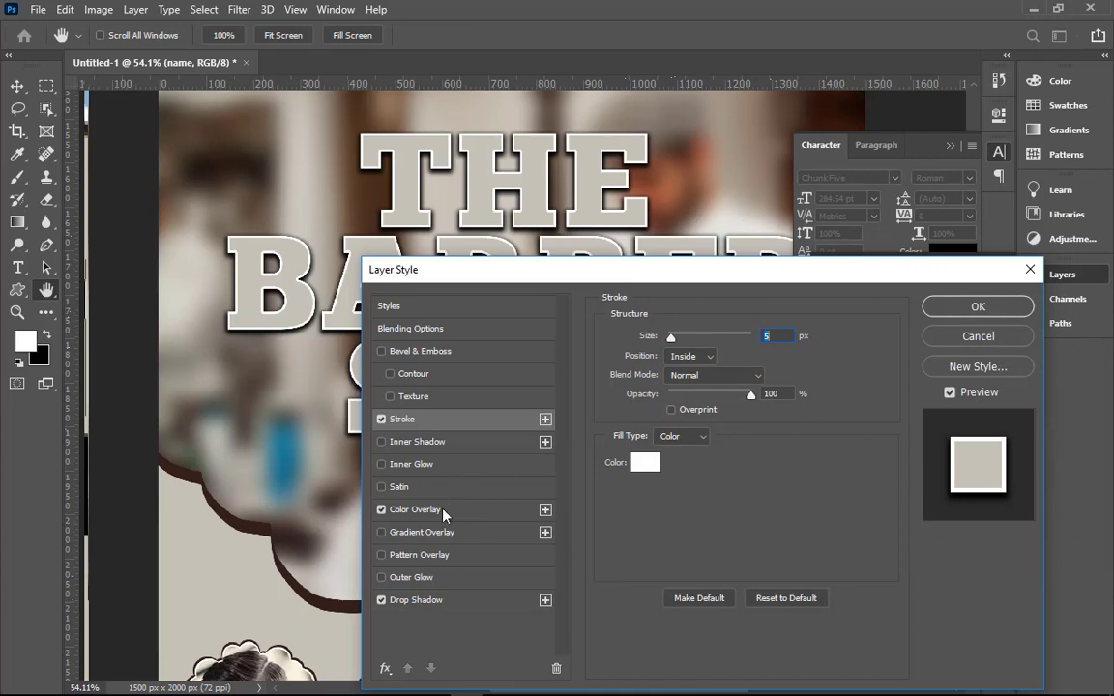
- Set the title's drop shadow colour to dark brown #33201a sampled from the cloud outline
{"action": "left_click", "coordinate": [382, 600]}
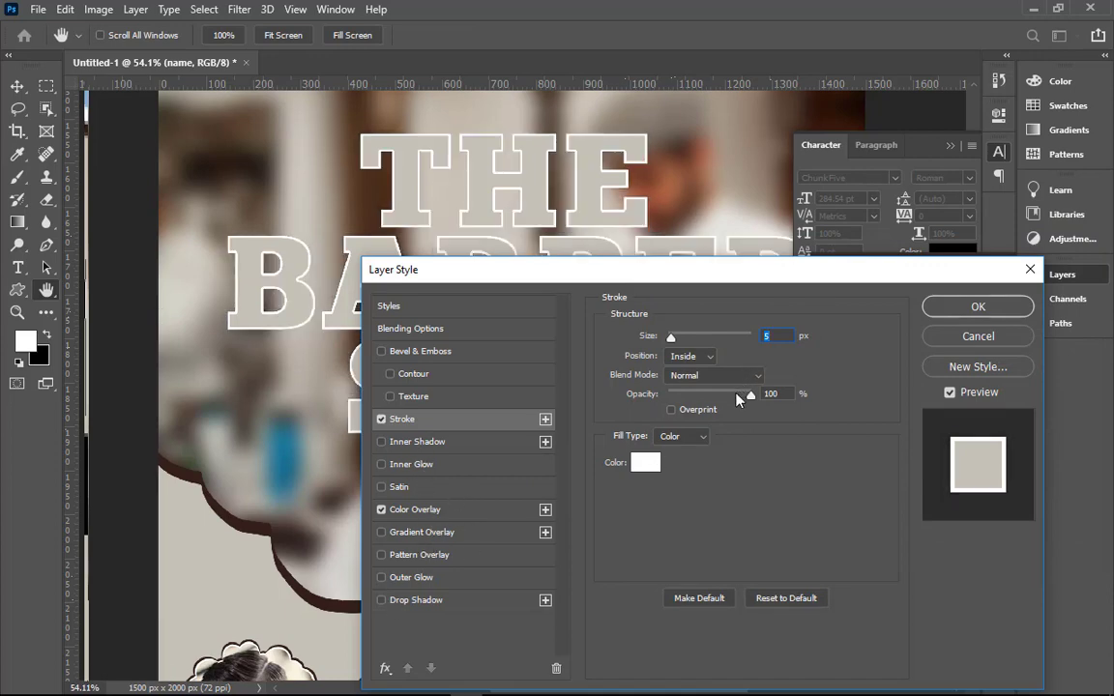
{"action": "left_click", "coordinate": [381, 600]}
{"action": "left_click", "coordinate": [416, 600]}
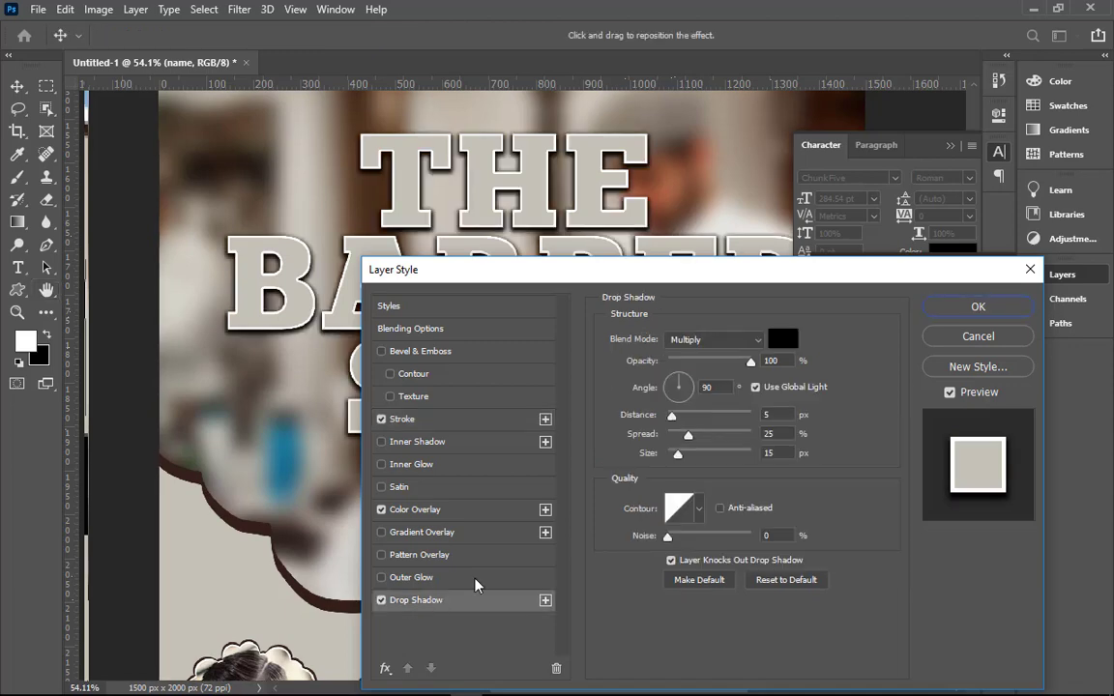
{"action": "left_click", "coordinate": [781, 333]}
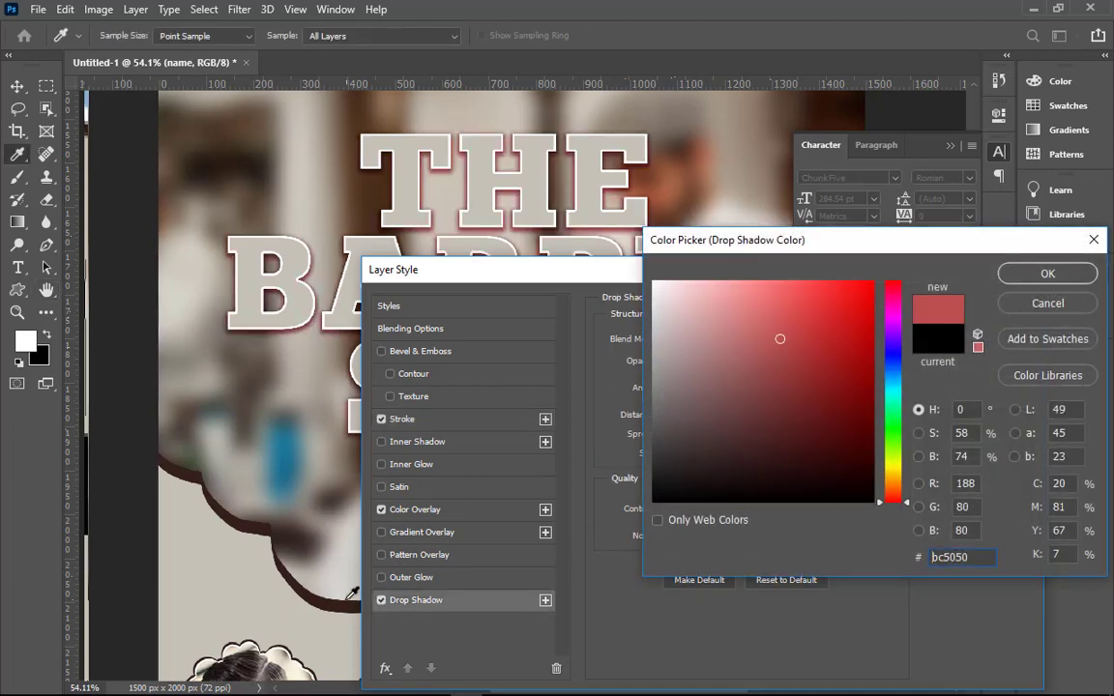
{"action": "left_click", "coordinate": [346, 599]}
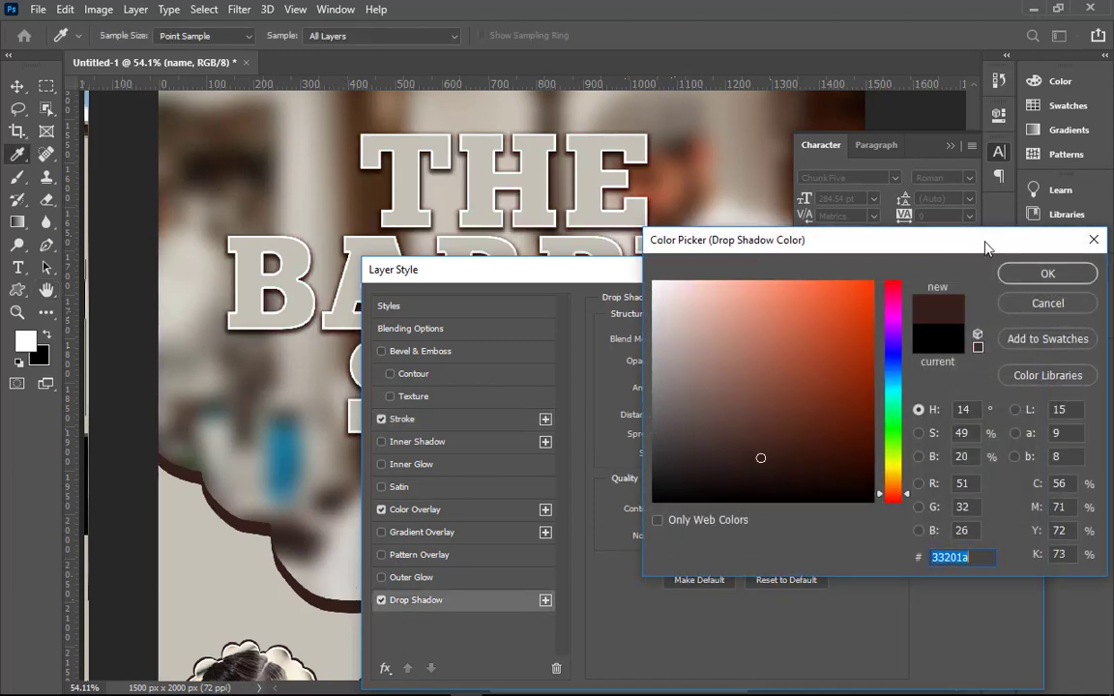
{"action": "left_click", "coordinate": [1047, 273]}
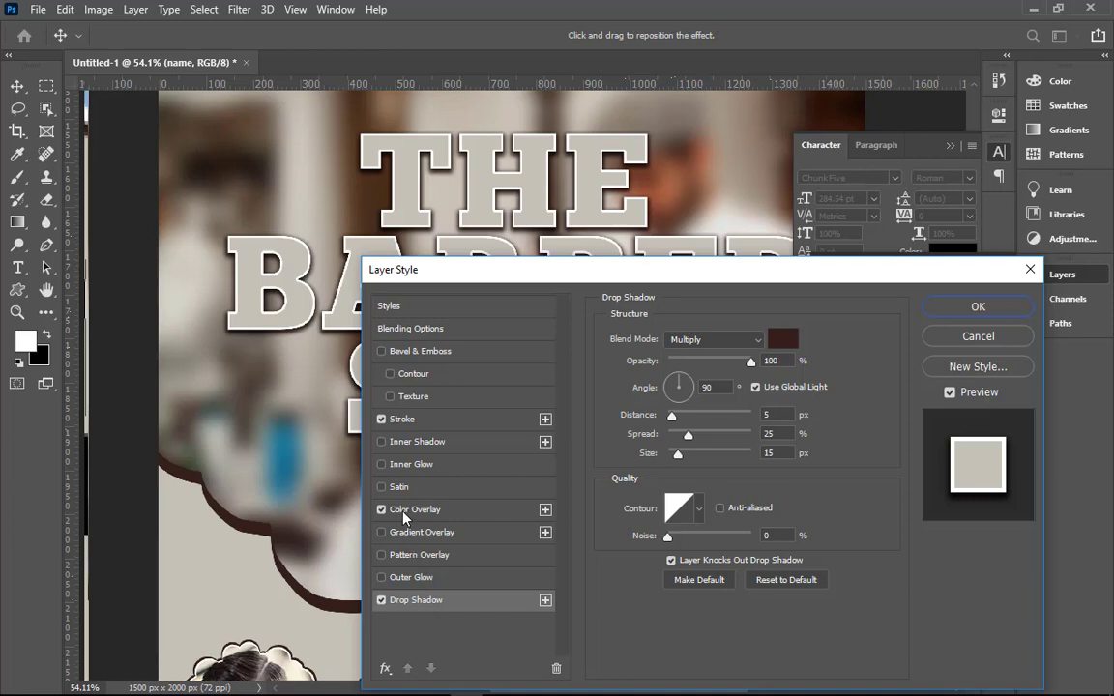
- Try and remove a gradient overlay, then add a pattern overlay and browse the Grass and Water patterns
{"action": "left_click", "coordinate": [417, 532]}
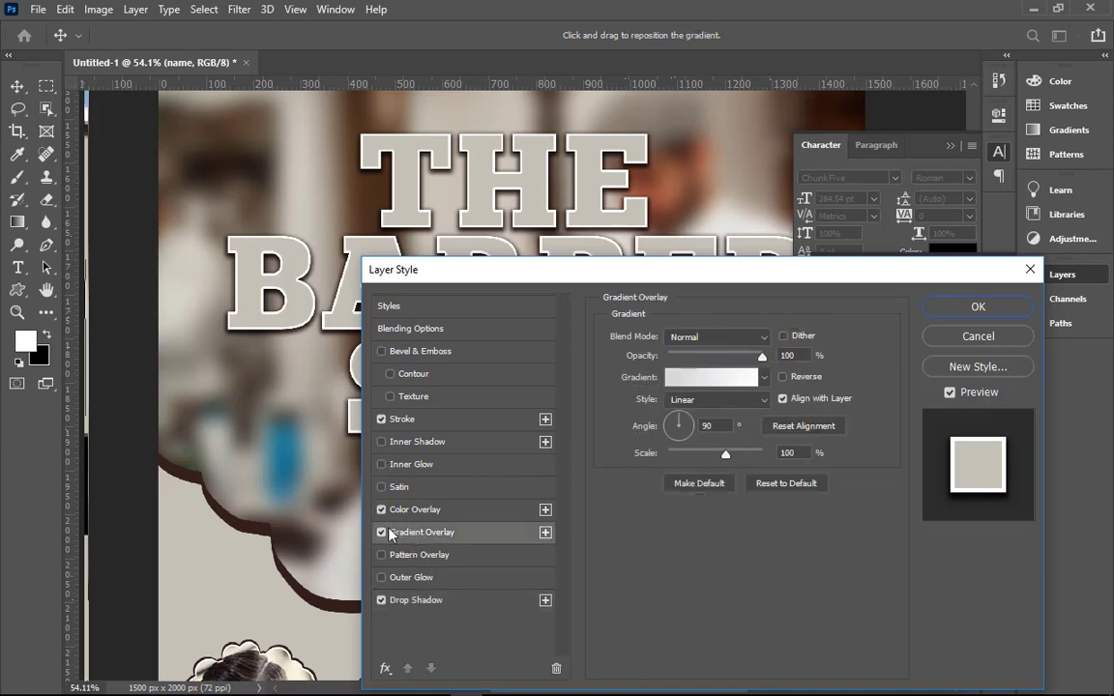
{"action": "left_click", "coordinate": [382, 533]}
{"action": "left_click", "coordinate": [400, 554]}
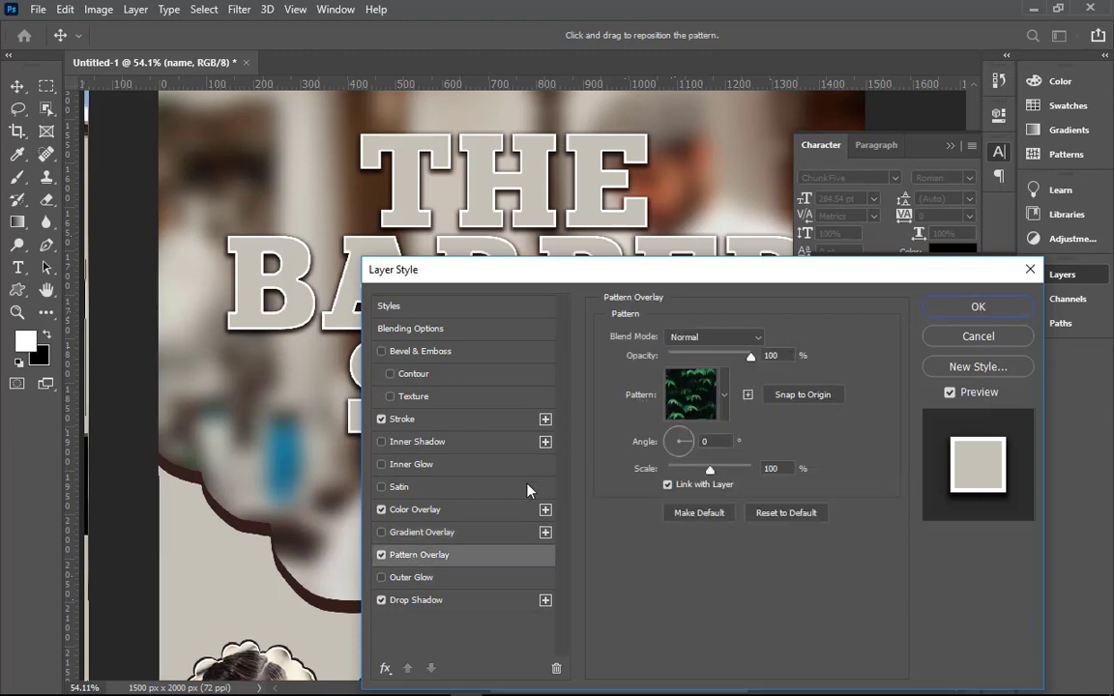
{"action": "left_click", "coordinate": [698, 408]}
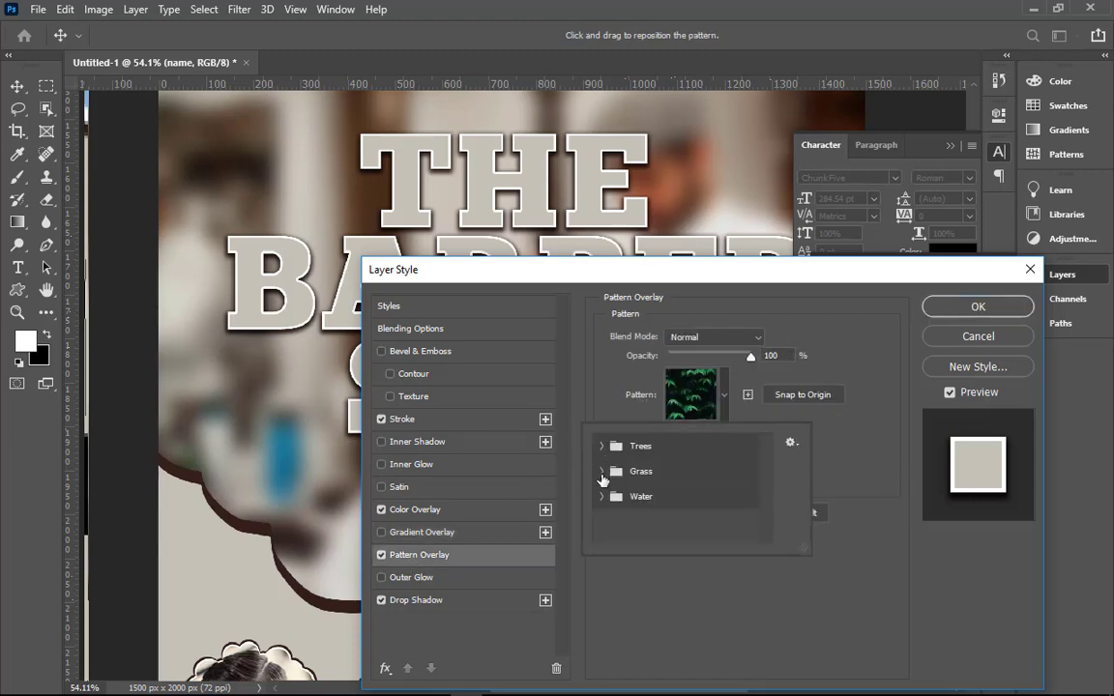
{"action": "left_click", "coordinate": [600, 470]}
{"action": "left_click", "coordinate": [599, 471]}
{"action": "left_click", "coordinate": [600, 495]}
- Preview several water patterns on the title, then close the layer style without a pattern overlay
{"action": "left_click", "coordinate": [680, 527]}
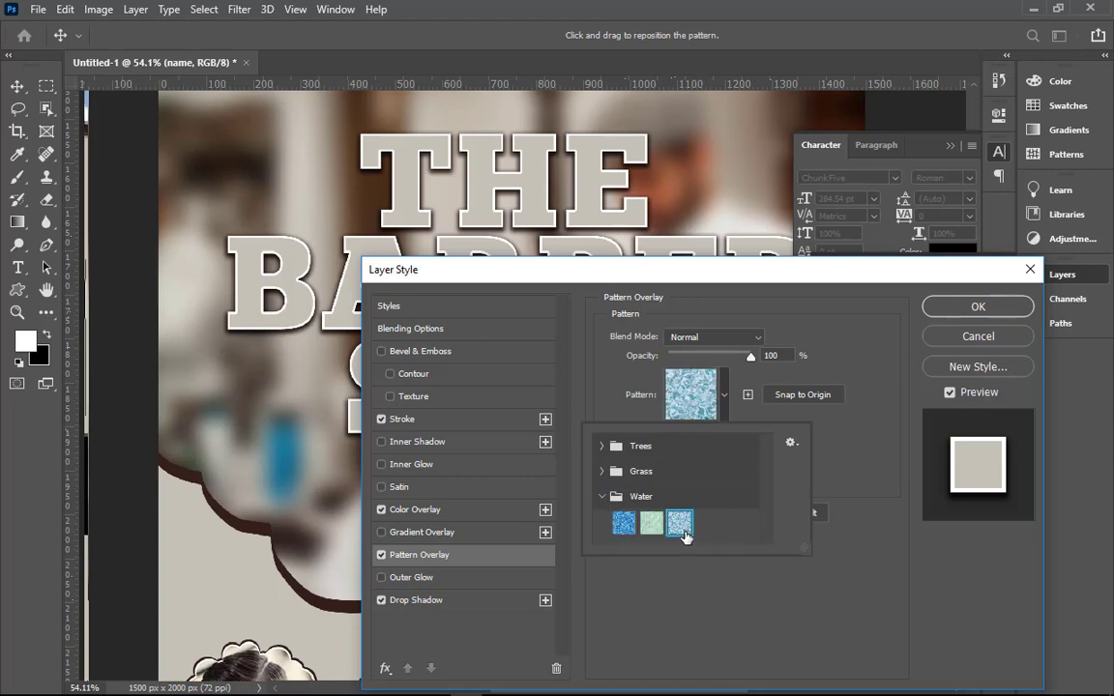
{"action": "left_click", "coordinate": [652, 524]}
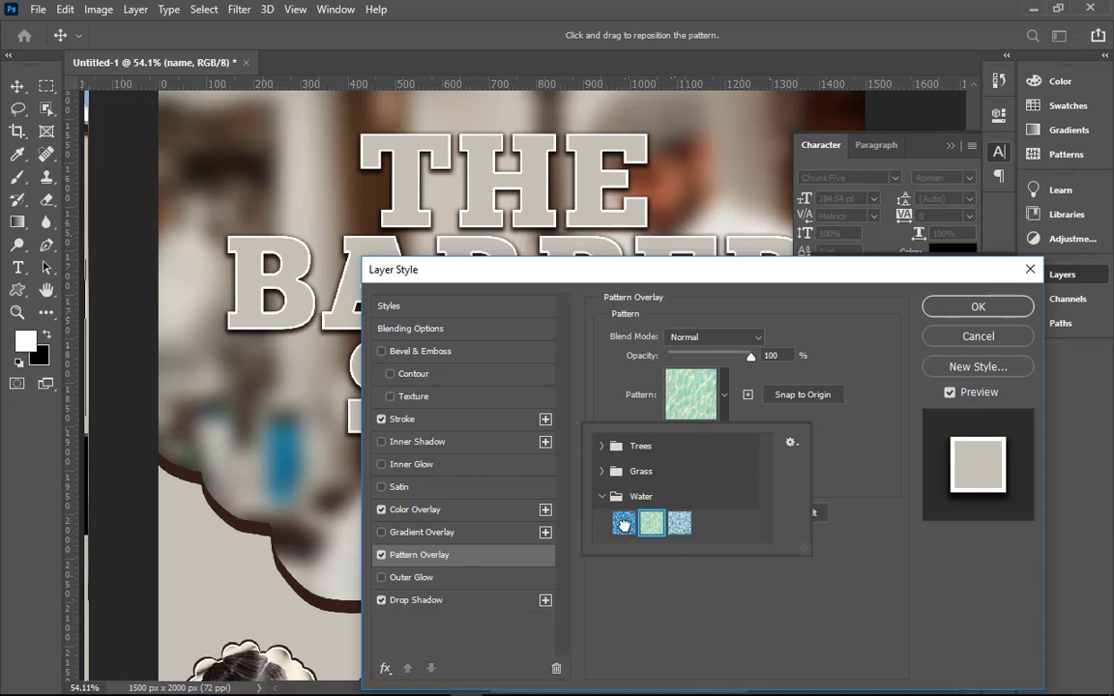
{"action": "left_click", "coordinate": [623, 523]}
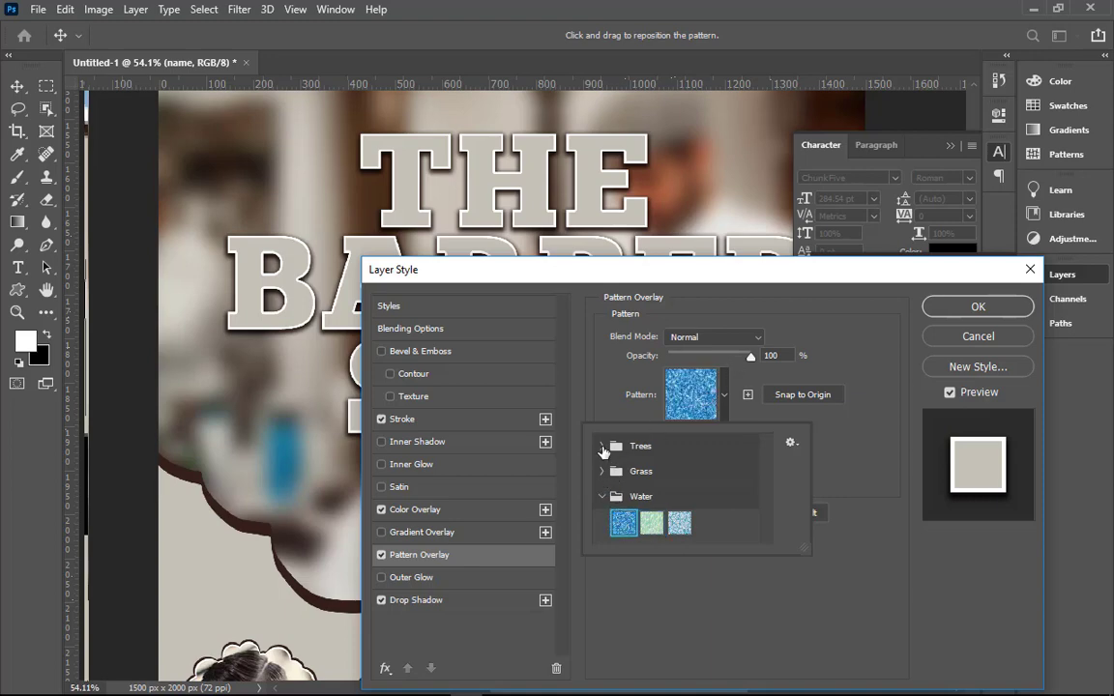
{"action": "left_click", "coordinate": [601, 447]}
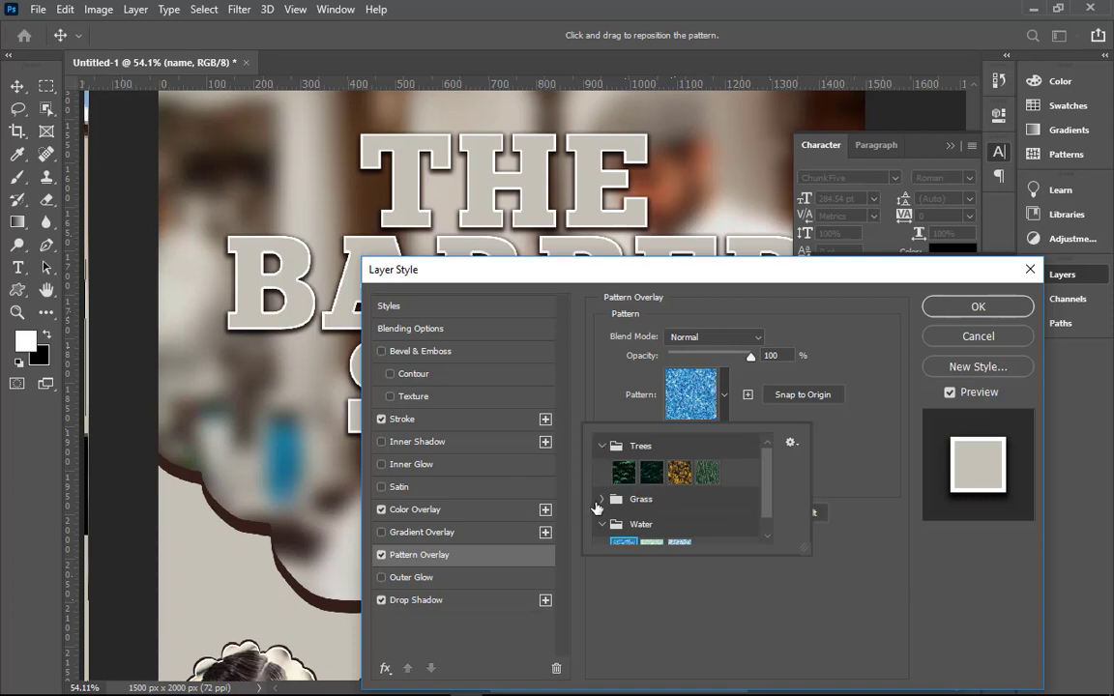
{"action": "left_click", "coordinate": [603, 499]}
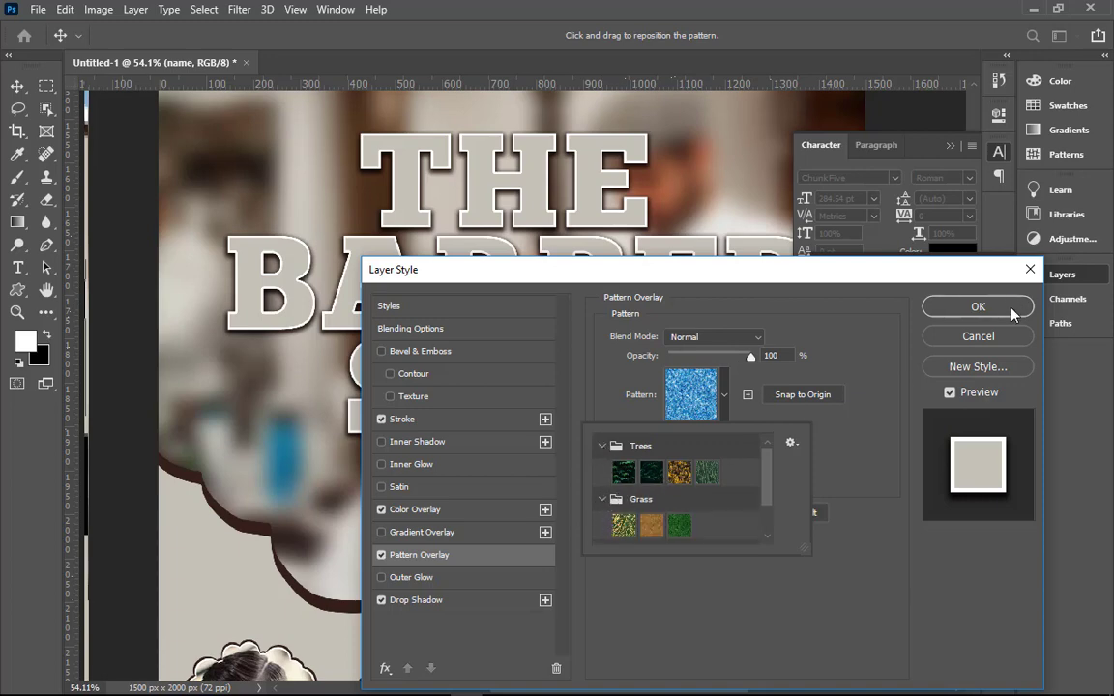
{"action": "left_click", "coordinate": [979, 307]}
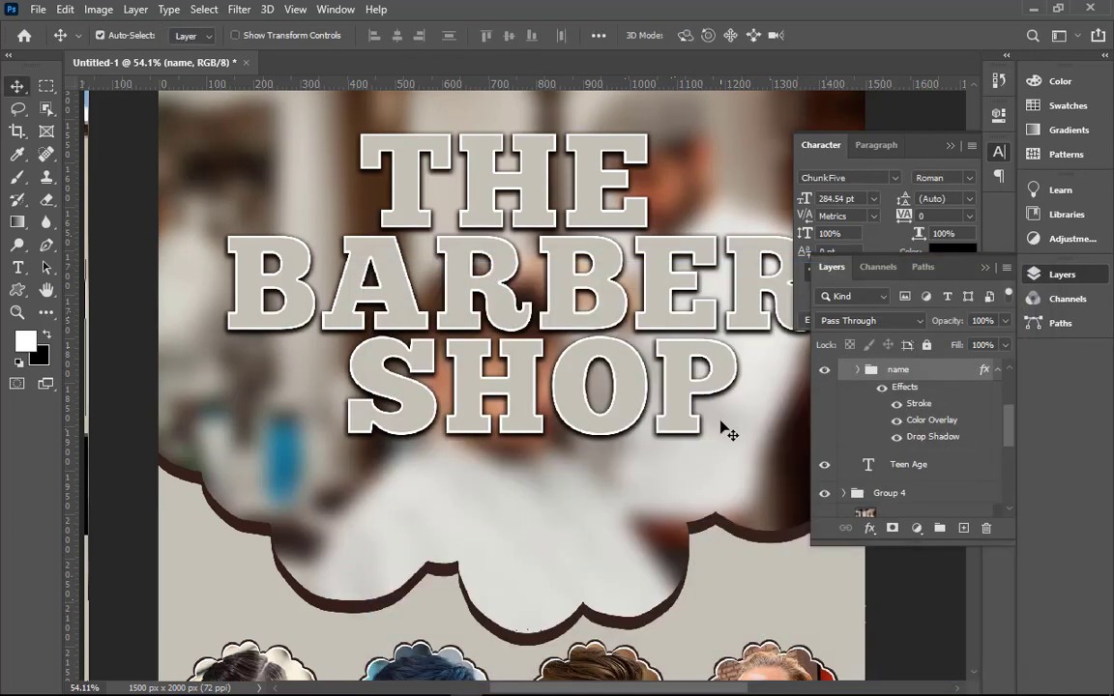
- Zoom to the Teen Age photo and create empty Layer 1 above the name group
{"action": "key", "text": "ctrl+minus"}
{"action": "key", "text": "ctrl+minus"}
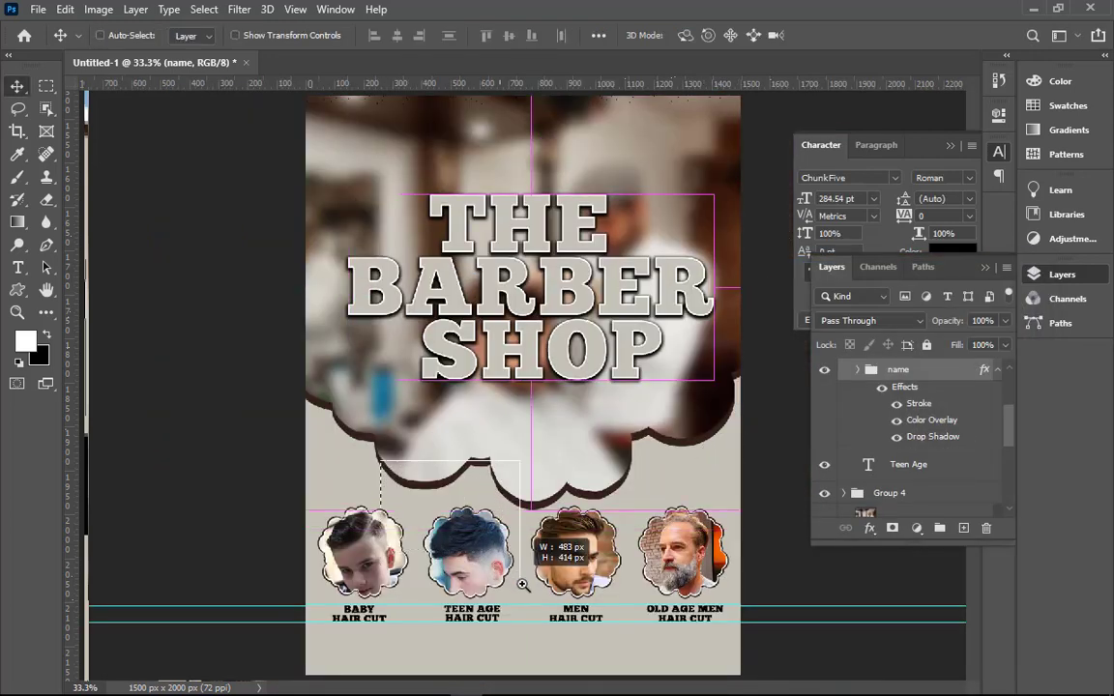
{"action": "mouse_move", "coordinate": [452, 599]}
{"action": "left_mouse_down"}
{"action": "mouse_move", "coordinate": [539, 591]}
{"action": "mouse_move", "coordinate": [475, 578]}
{"action": "left_mouse_up"}
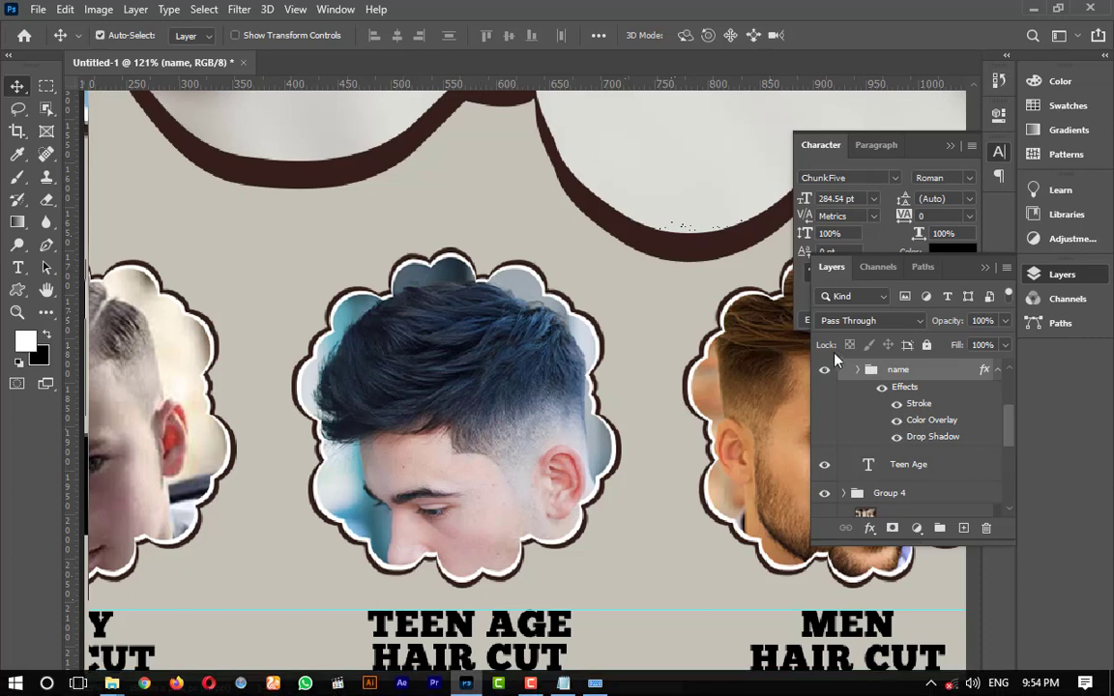
{"action": "left_click", "coordinate": [856, 370]}
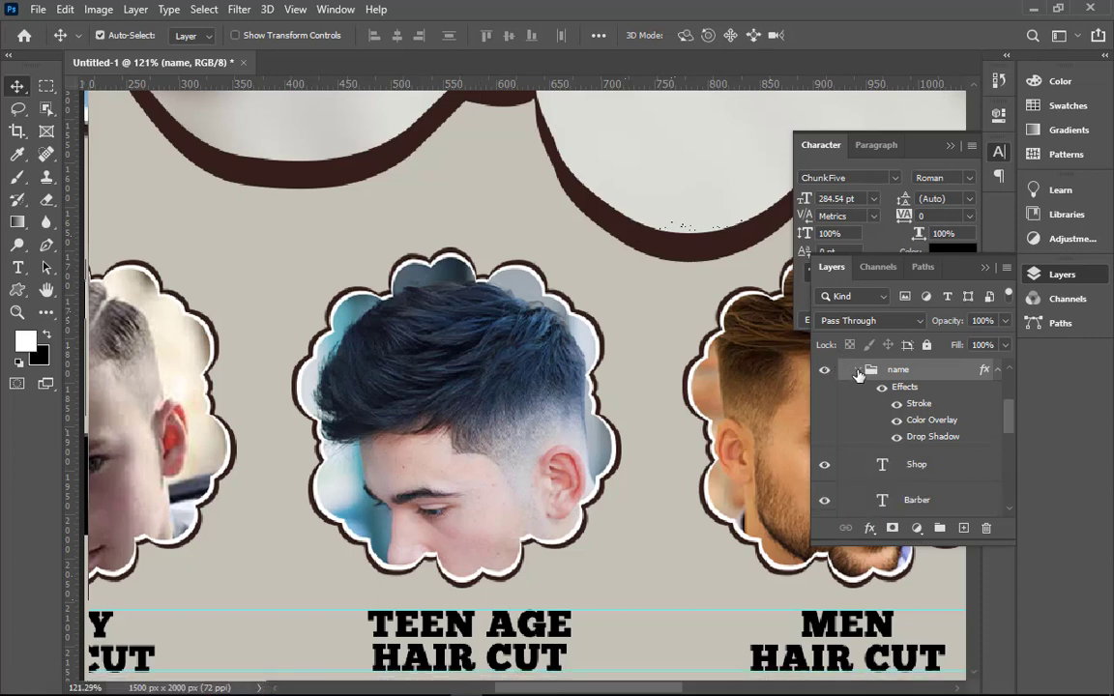
{"action": "left_click", "coordinate": [856, 371]}
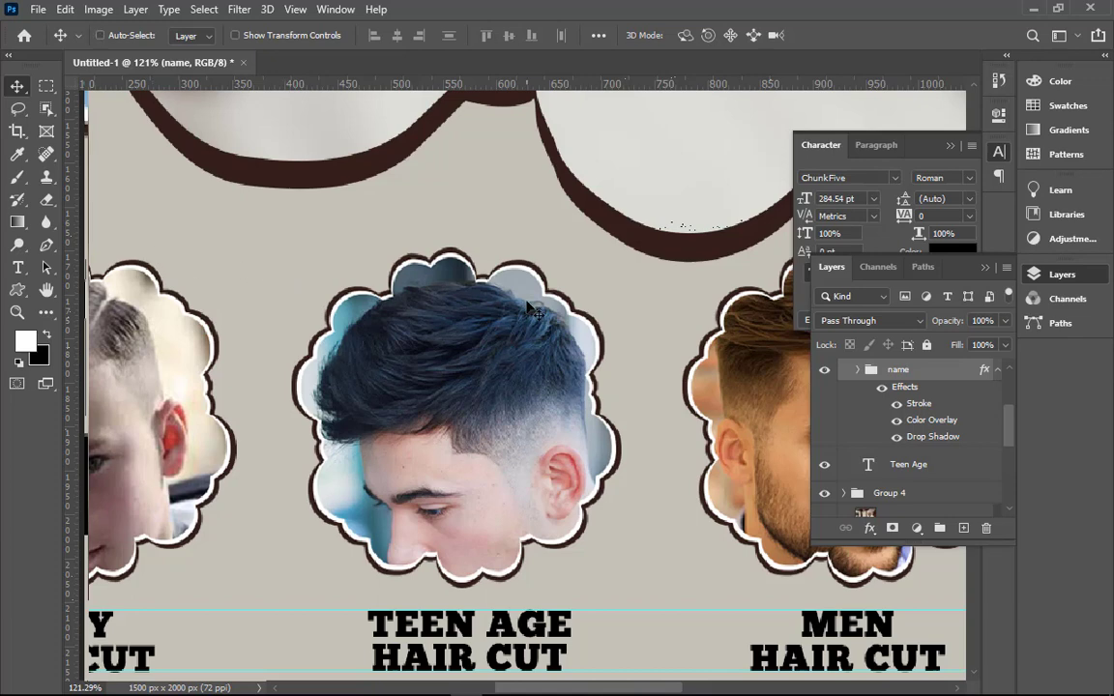
{"action": "key", "text": "ctrl+shift+n"}
{"action": "key", "text": "Return"}
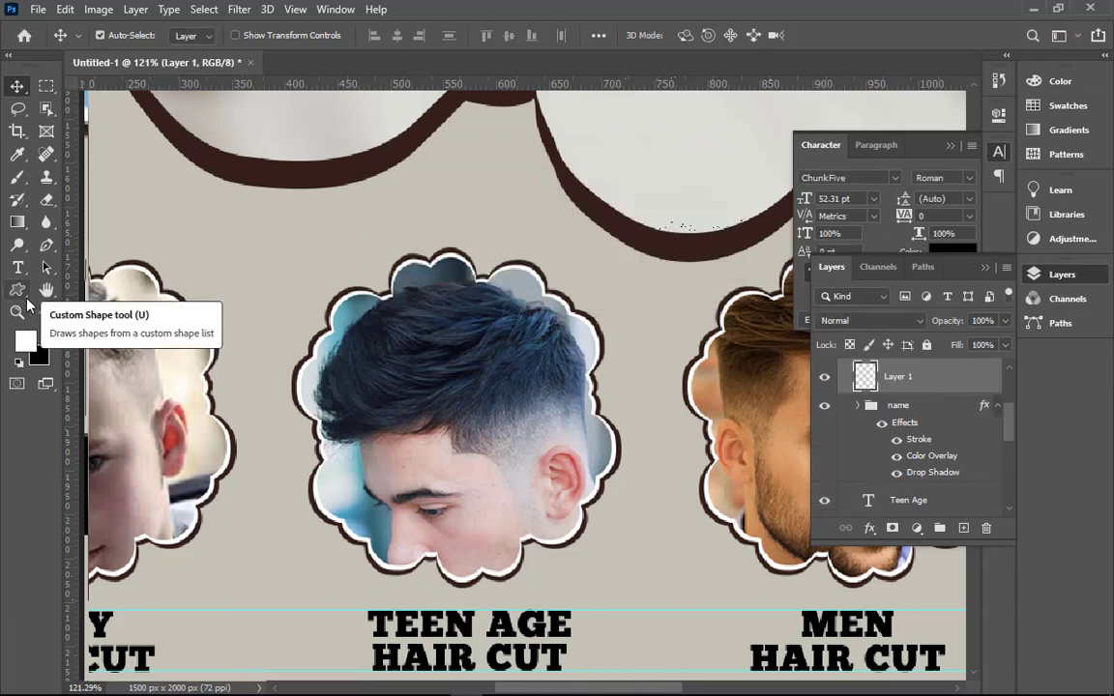
- Select a rectangle of the teen's dark hair and define it as a pattern named 'hair'
{"action": "left_click", "coordinate": [47, 86]}
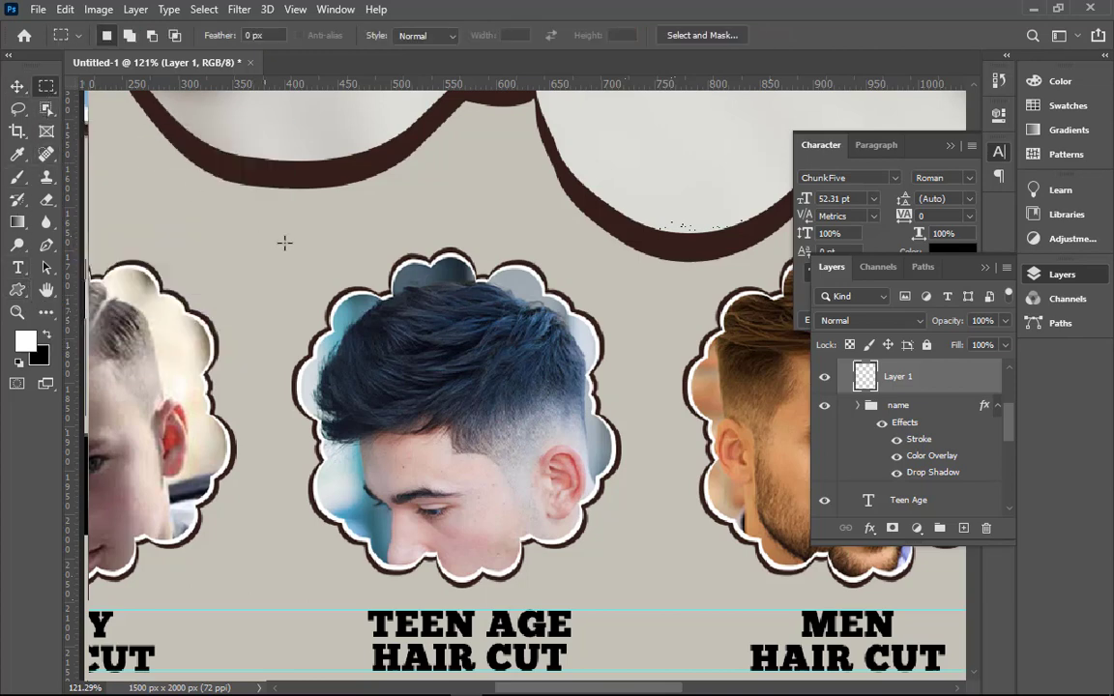
{"action": "left_click_drag", "start_coordinate": [387, 312], "coordinate": [500, 398]}
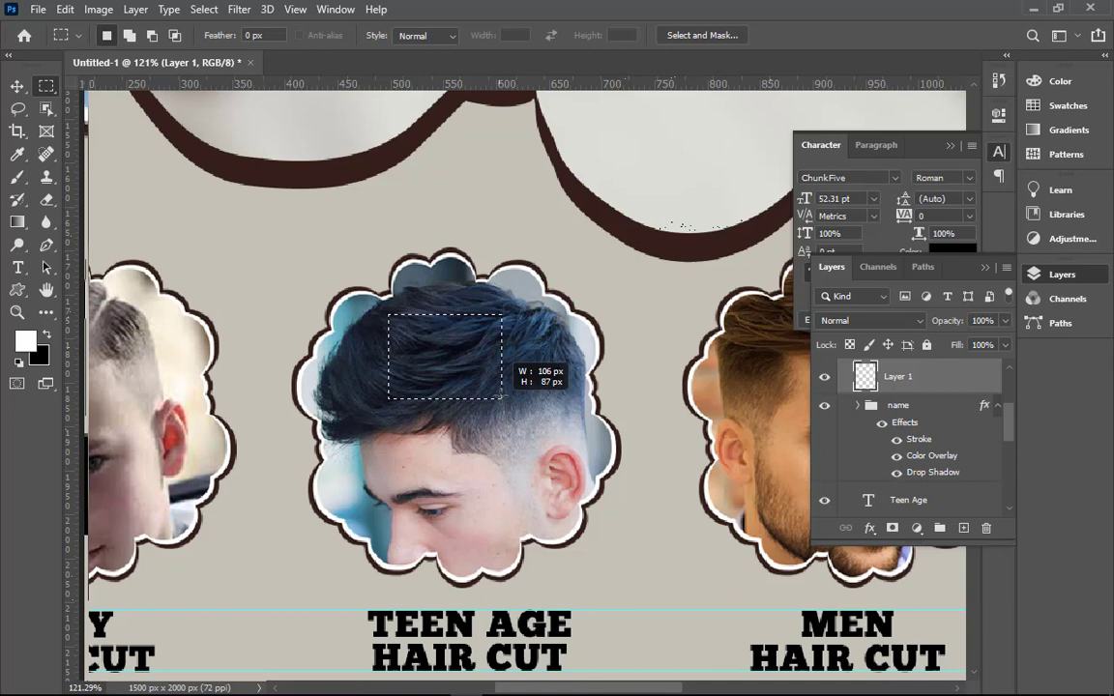
{"action": "mouse_move", "coordinate": [499, 399]}
{"action": "left_mouse_down"}
{"action": "mouse_move", "coordinate": [479, 382]}
{"action": "mouse_move", "coordinate": [512, 377]}
{"action": "left_mouse_up"}
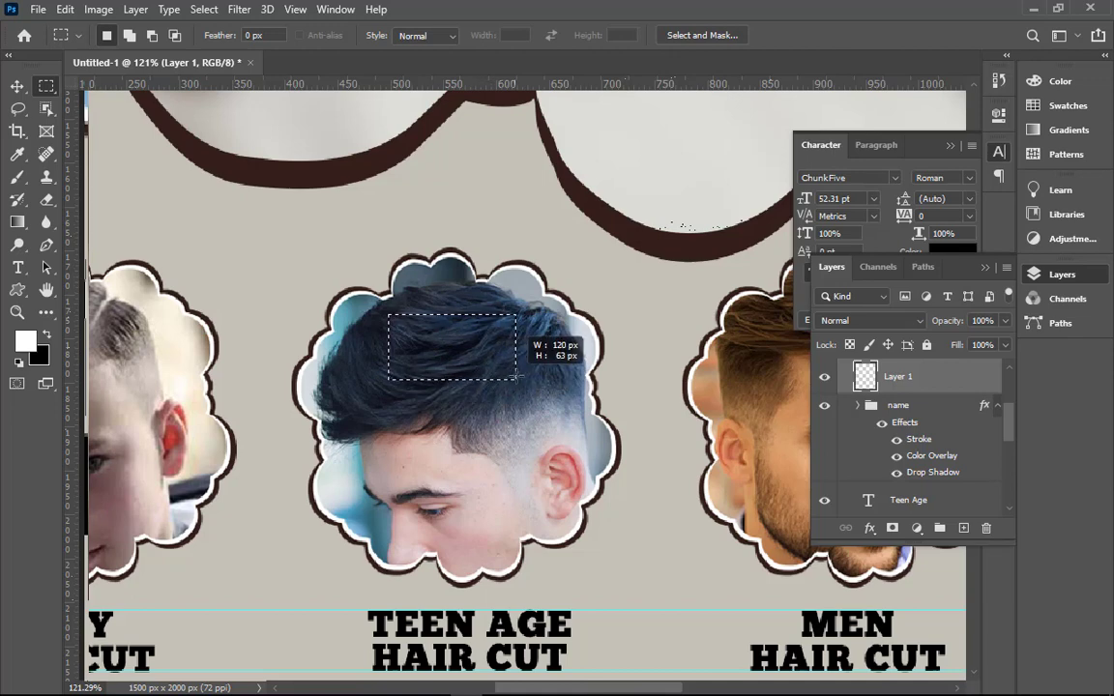
{"action": "left_click_drag", "start_coordinate": [512, 377], "coordinate": [518, 377]}
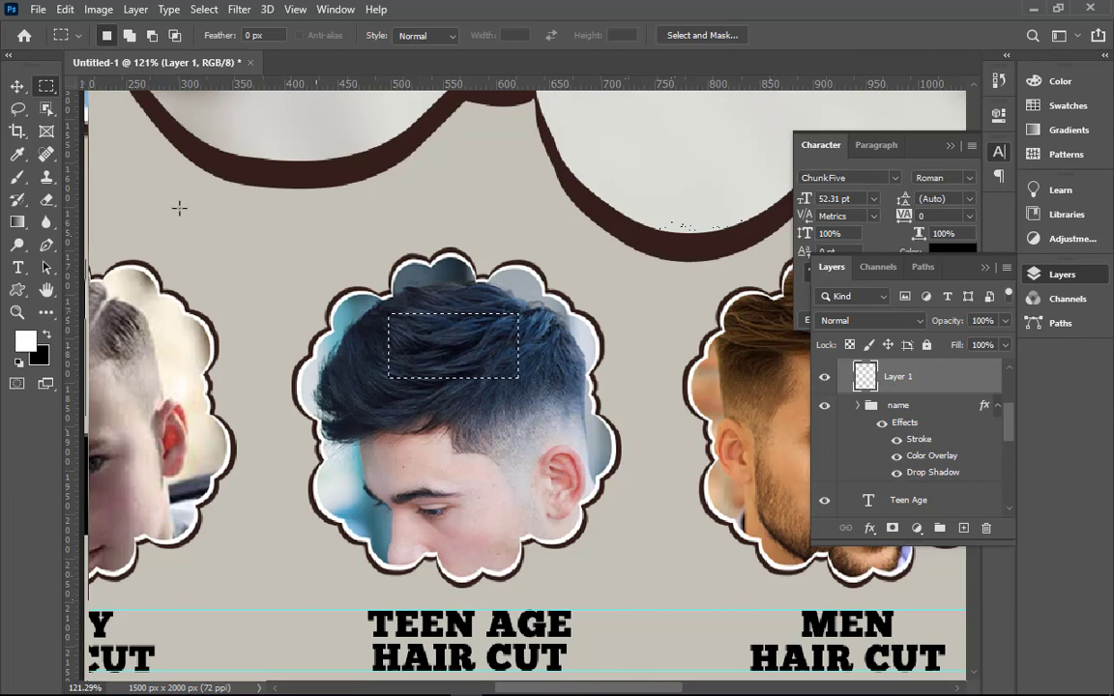
{"action": "left_click", "coordinate": [37, 8]}
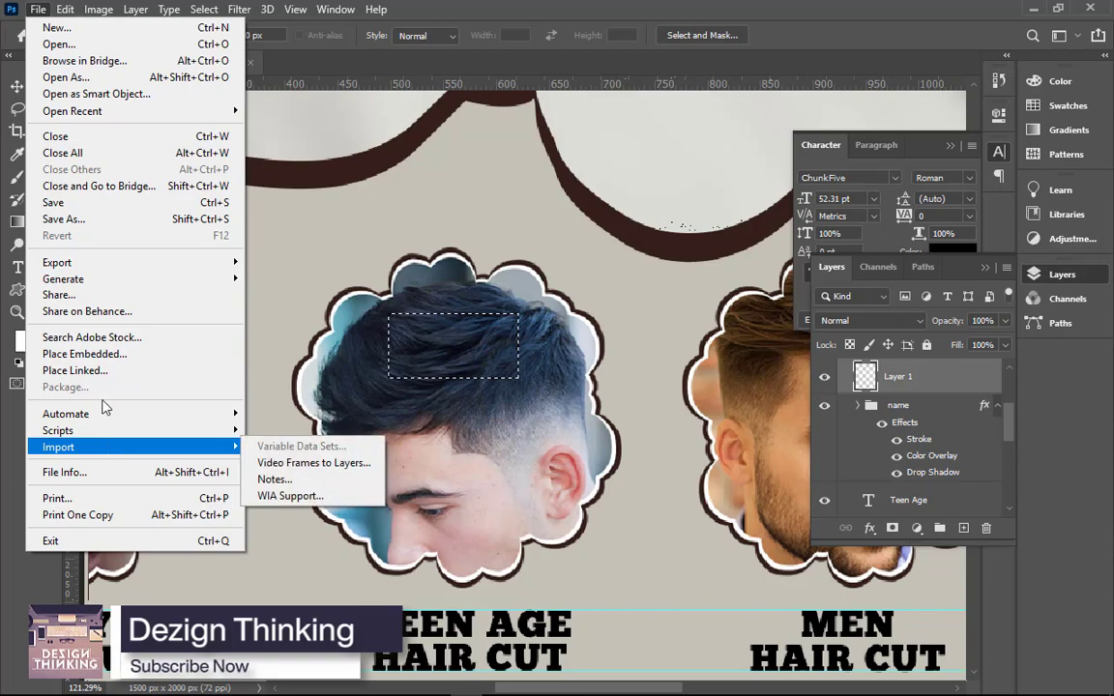
{"action": "mouse_move", "coordinate": [64, 9]}
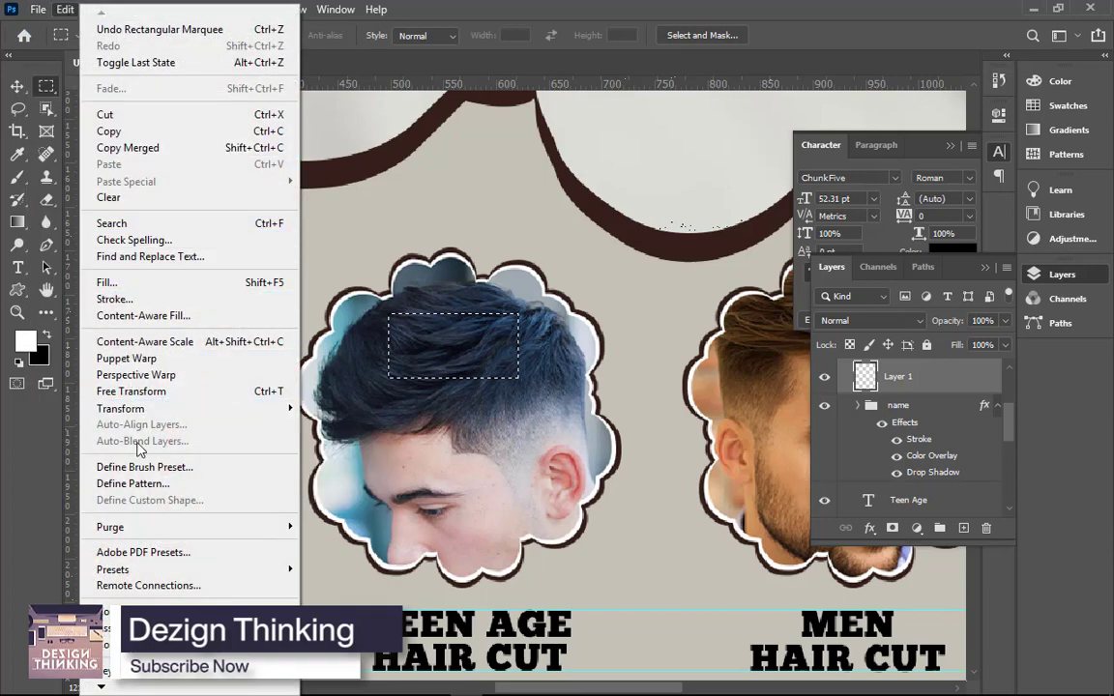
{"action": "left_click", "coordinate": [143, 487]}
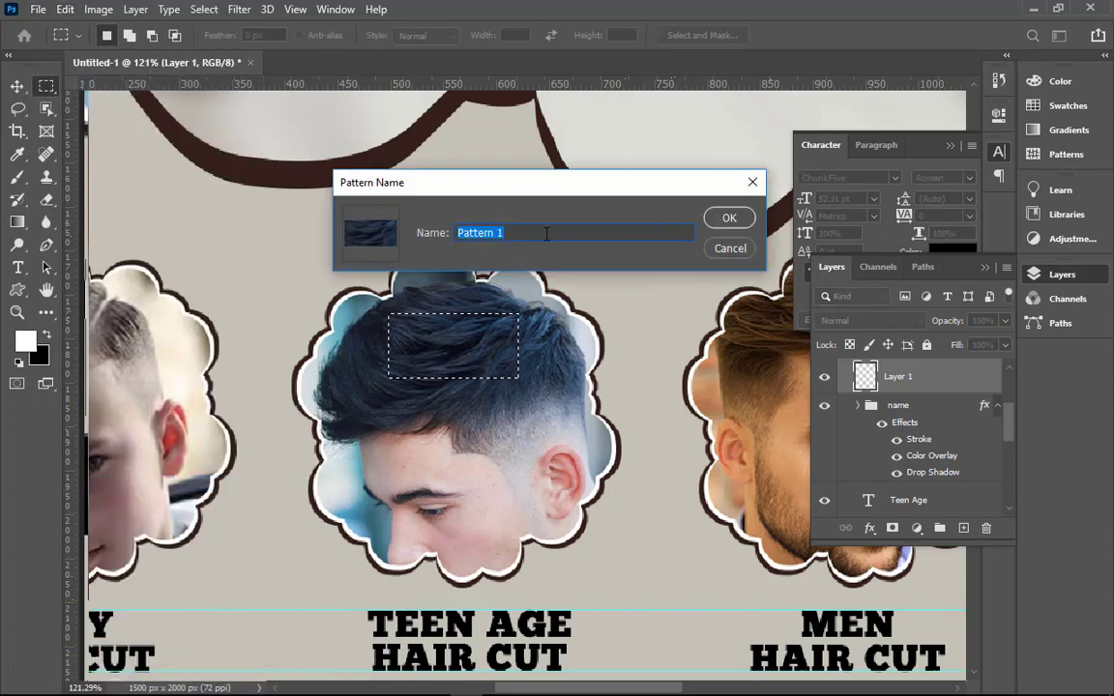
{"action": "key", "text": "BackSpace"}
{"action": "type", "text": "ha"}
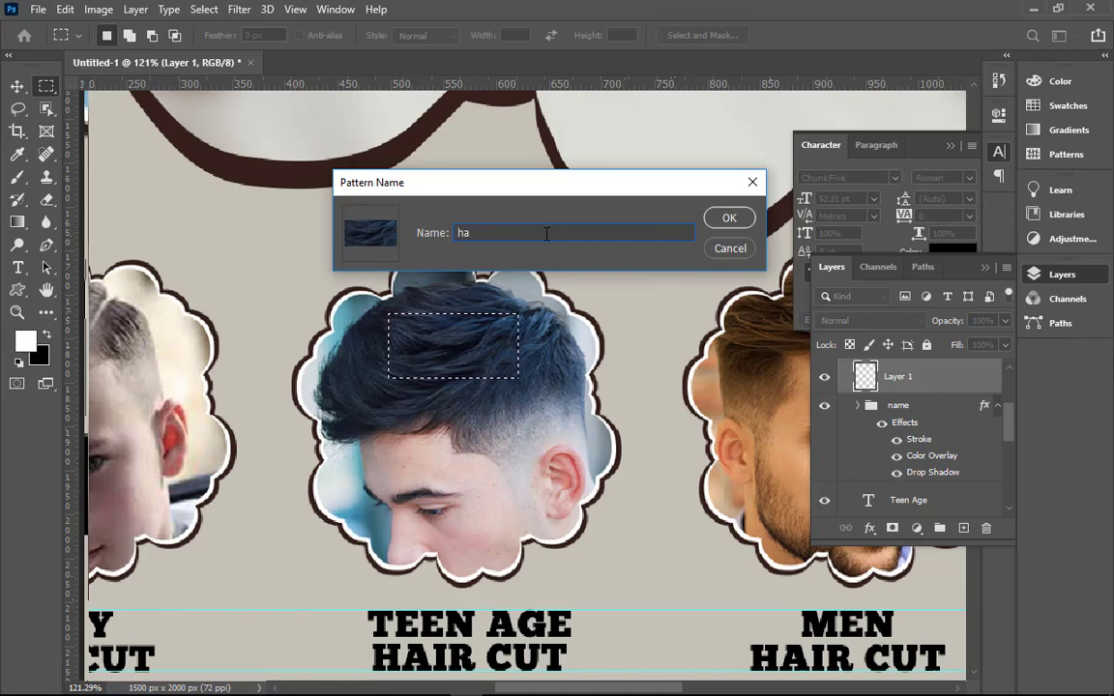
{"action": "type", "text": "ir"}
{"action": "key", "text": "Return"}
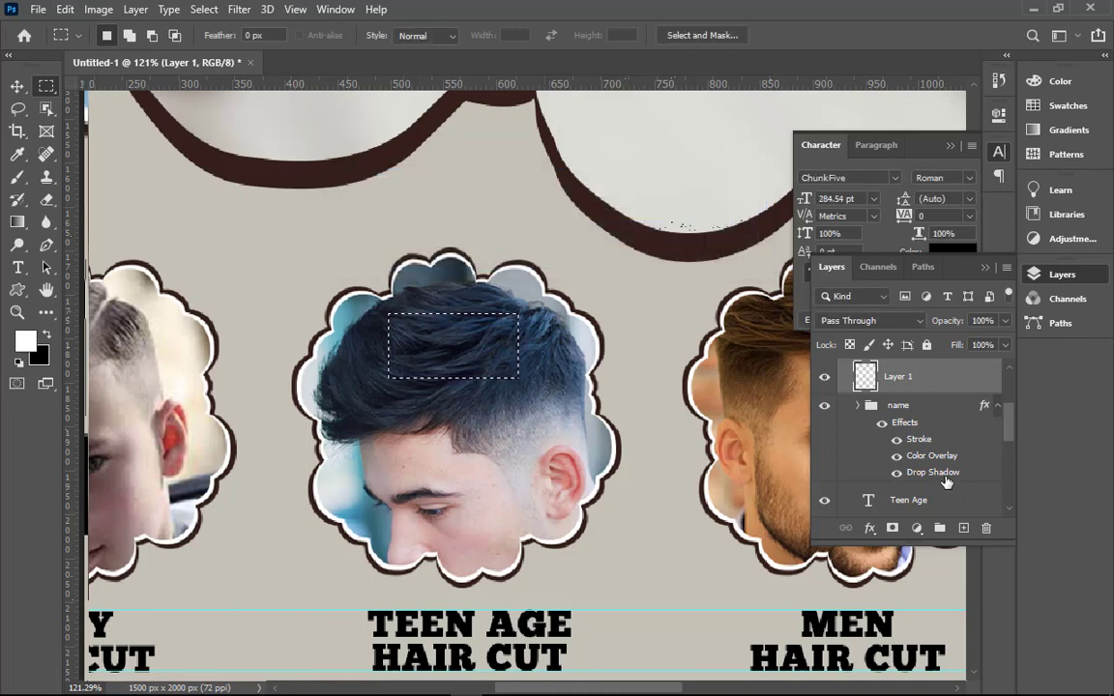
- Turn on a Pattern Overlay for the name title group and choose the new hair pattern
{"action": "double_click", "coordinate": [934, 472]}
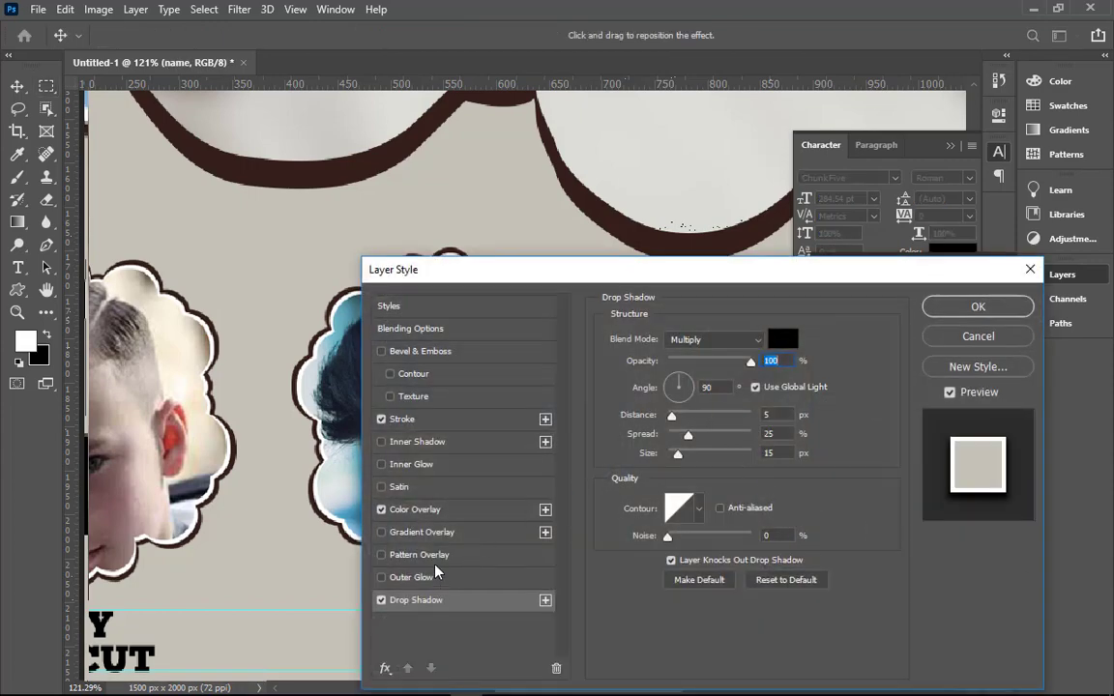
{"action": "left_click", "coordinate": [428, 558]}
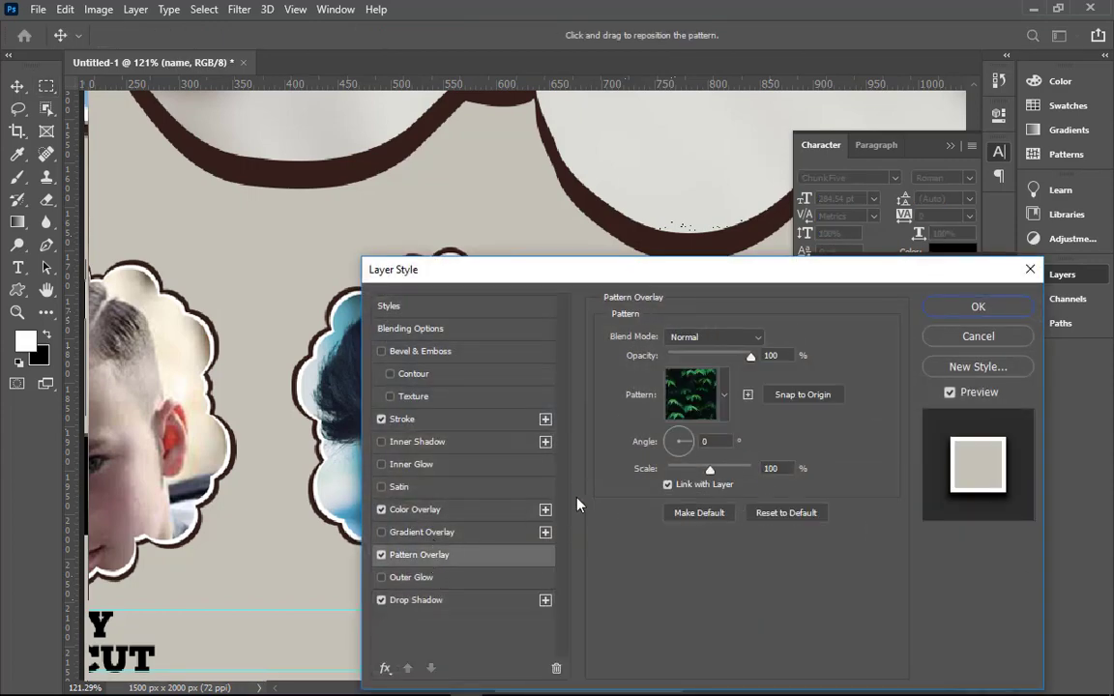
{"action": "left_click", "coordinate": [724, 396]}
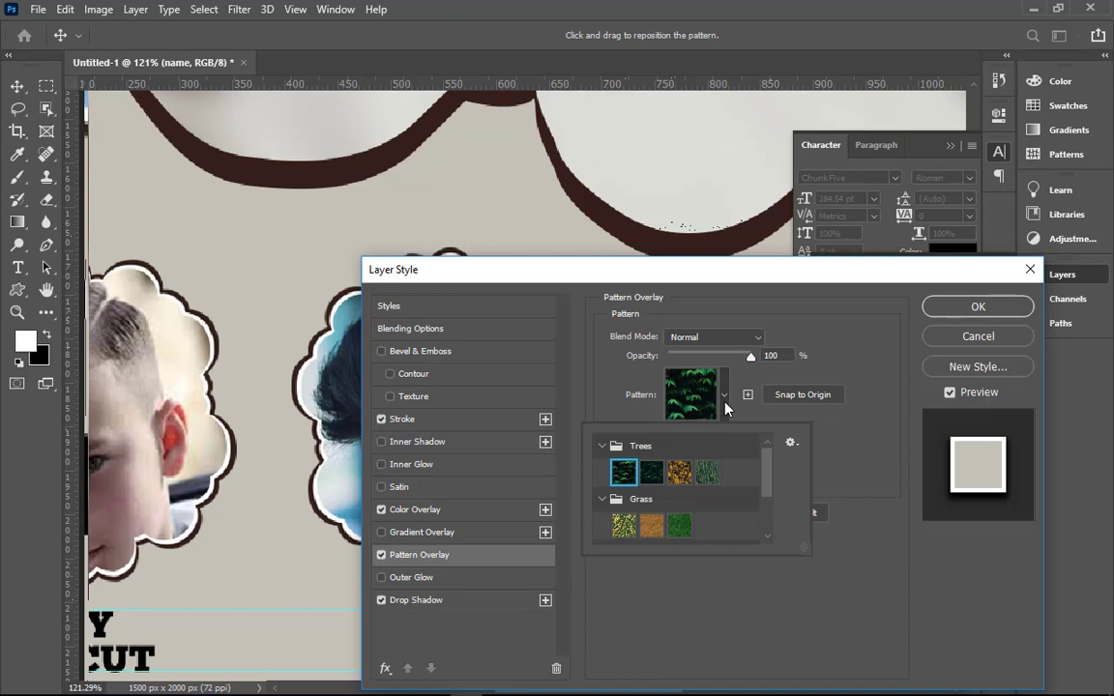
{"action": "left_click", "coordinate": [649, 474]}
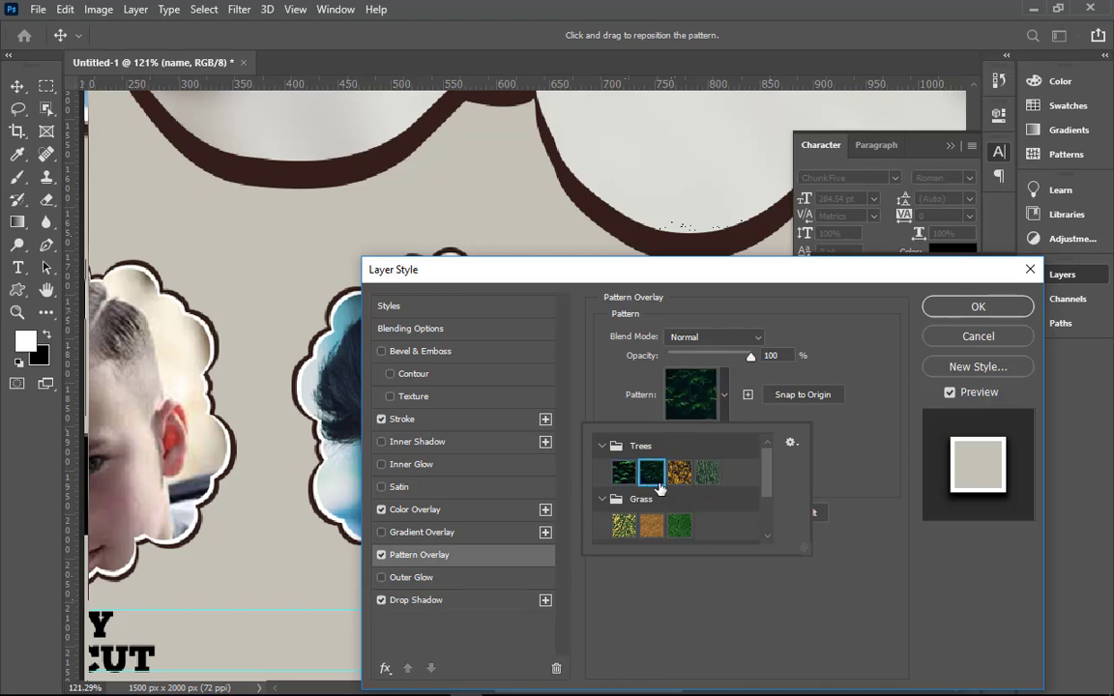
{"action": "left_click", "coordinate": [603, 445]}
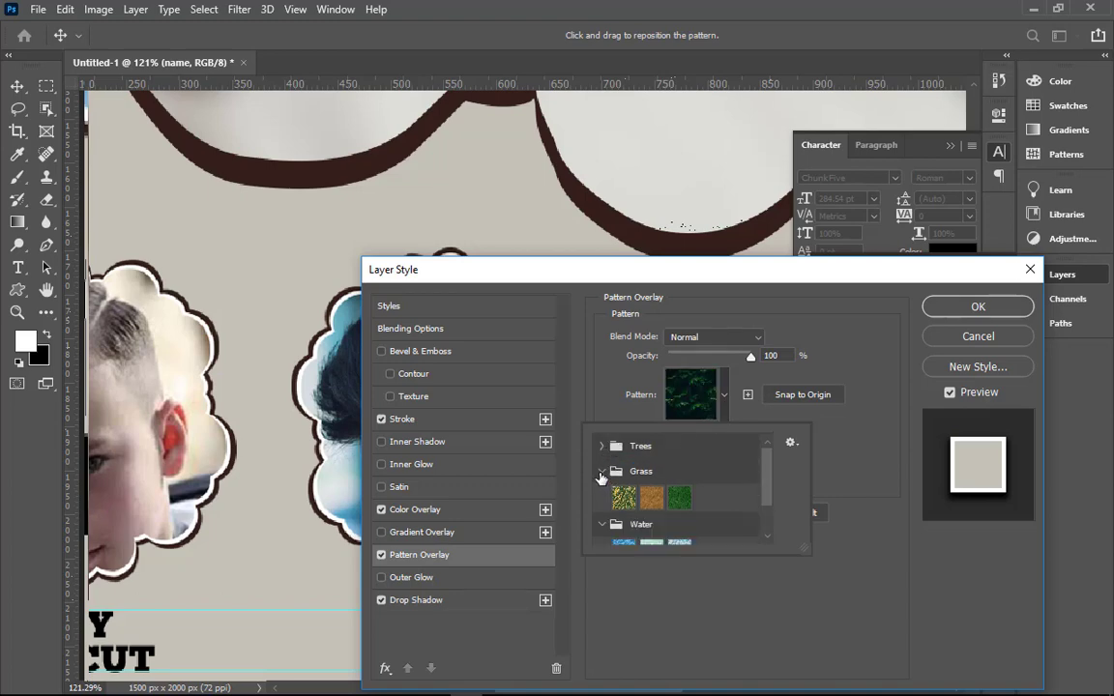
{"action": "left_click", "coordinate": [603, 471]}
{"action": "left_click", "coordinate": [602, 496]}
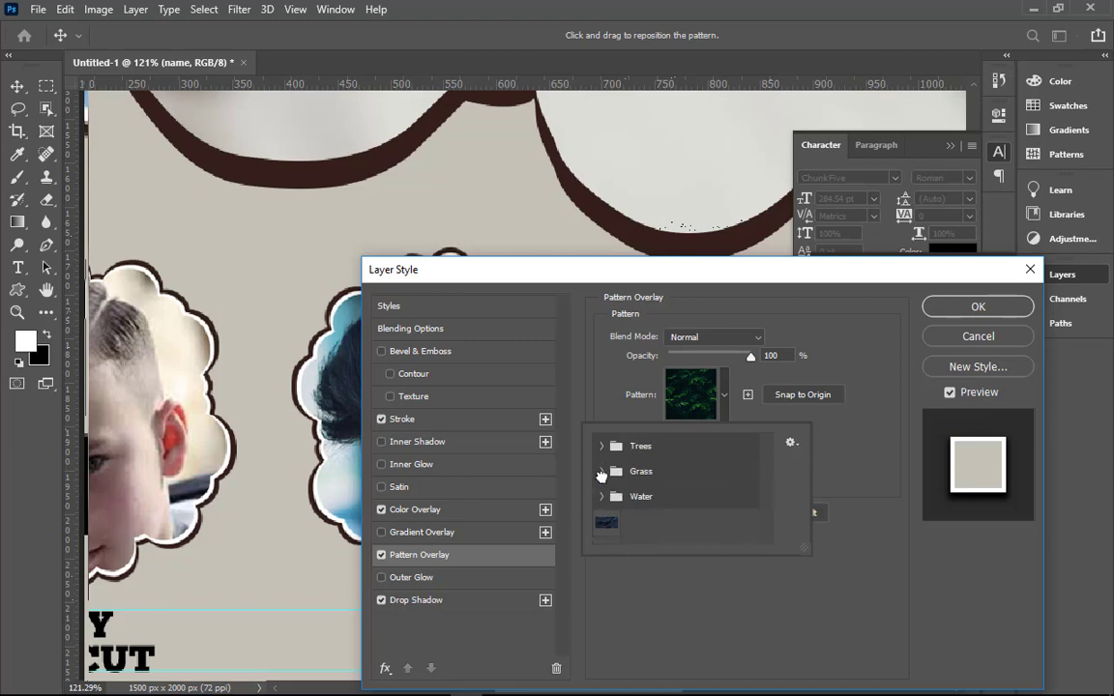
{"action": "left_click", "coordinate": [609, 523]}
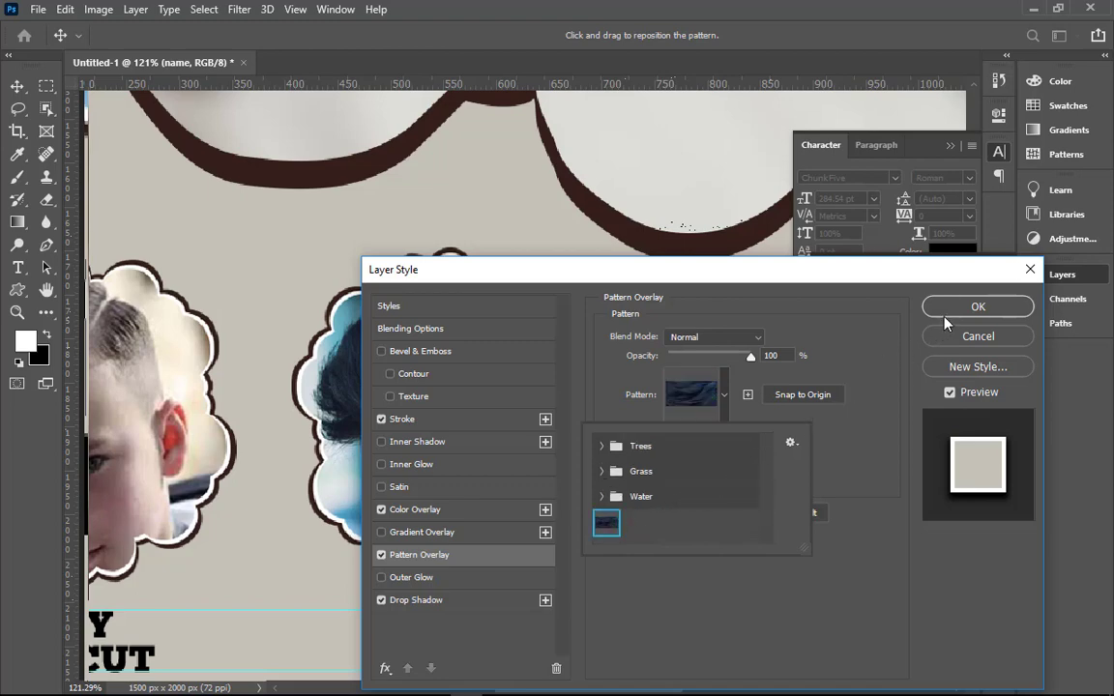
- Apply the hair pattern overlay to the title and zoom in on it
{"action": "key", "text": "Return"}
{"action": "key", "text": "ctrl+minus"}
{"action": "key", "text": "ctrl+minus"}
{"action": "key", "text": "ctrl+minus"}
{"action": "key", "text": "ctrl+minus"}
{"action": "key", "text": "ctrl+minus"}
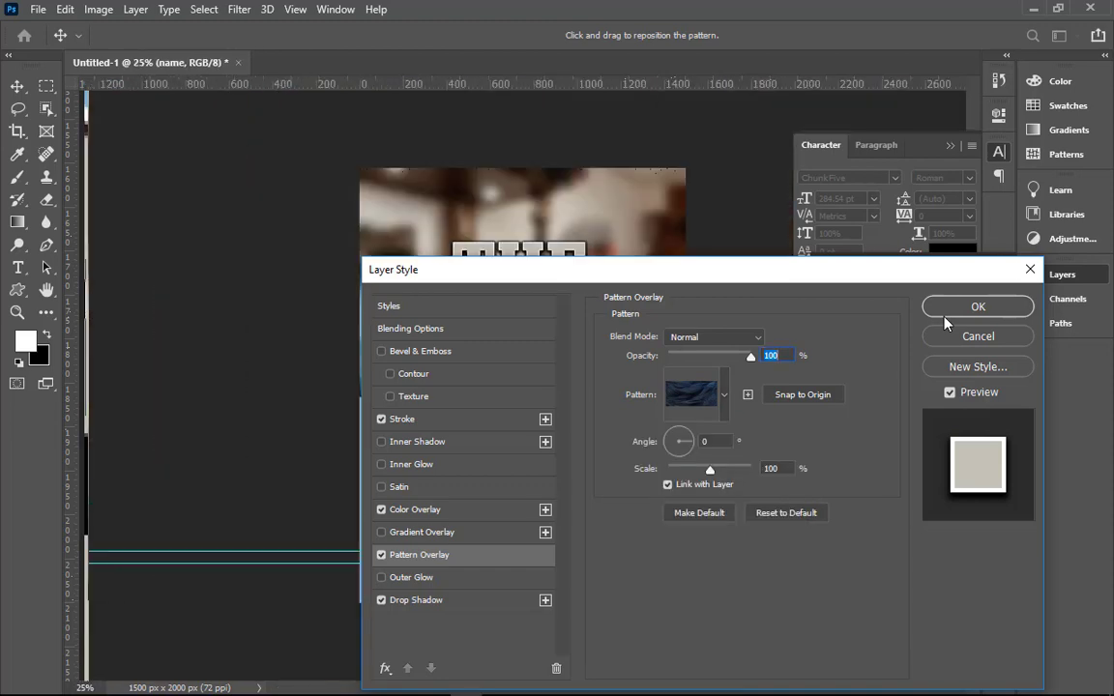
{"action": "left_click_drag", "start_coordinate": [804, 272], "coordinate": [738, 353]}
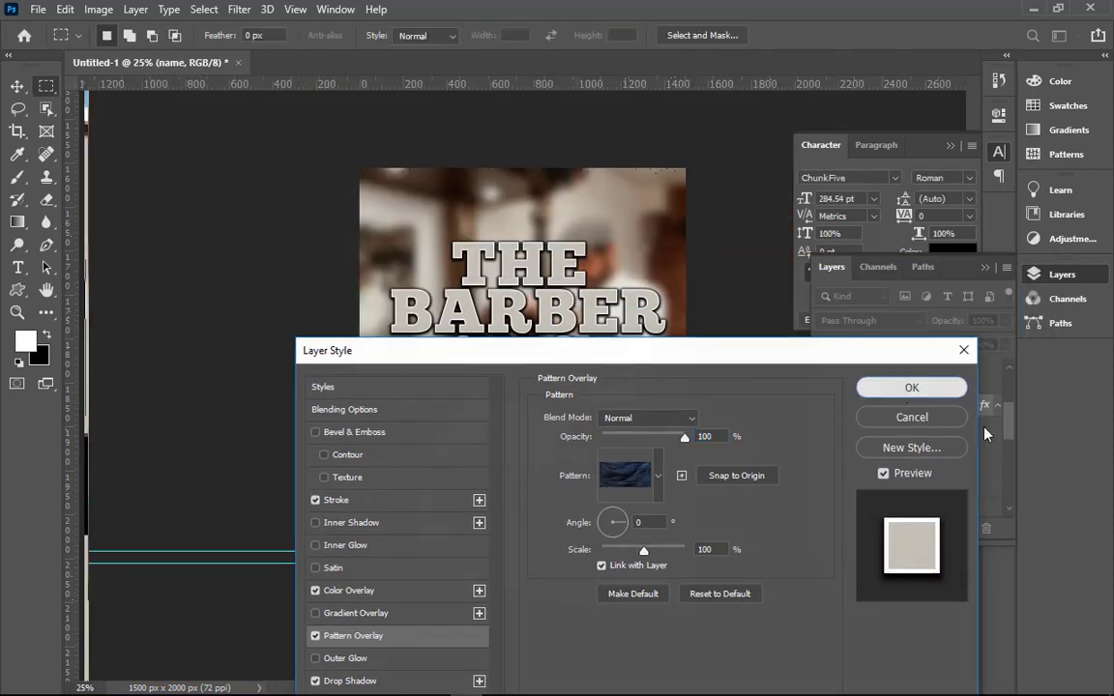
{"action": "key", "text": "Return"}
{"action": "left_click_drag", "start_coordinate": [379, 229], "coordinate": [741, 407]}
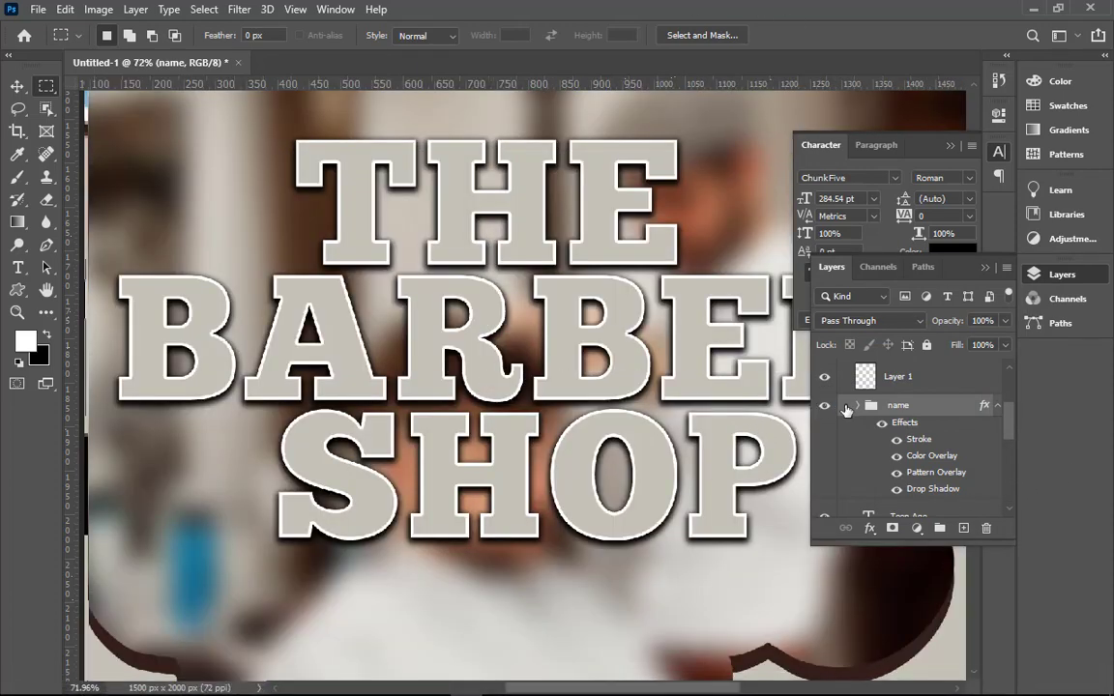
- Set the title's pattern overlay opacity to 100% and lower its colour overlay opacity to 78%
{"action": "double_click", "coordinate": [914, 472]}
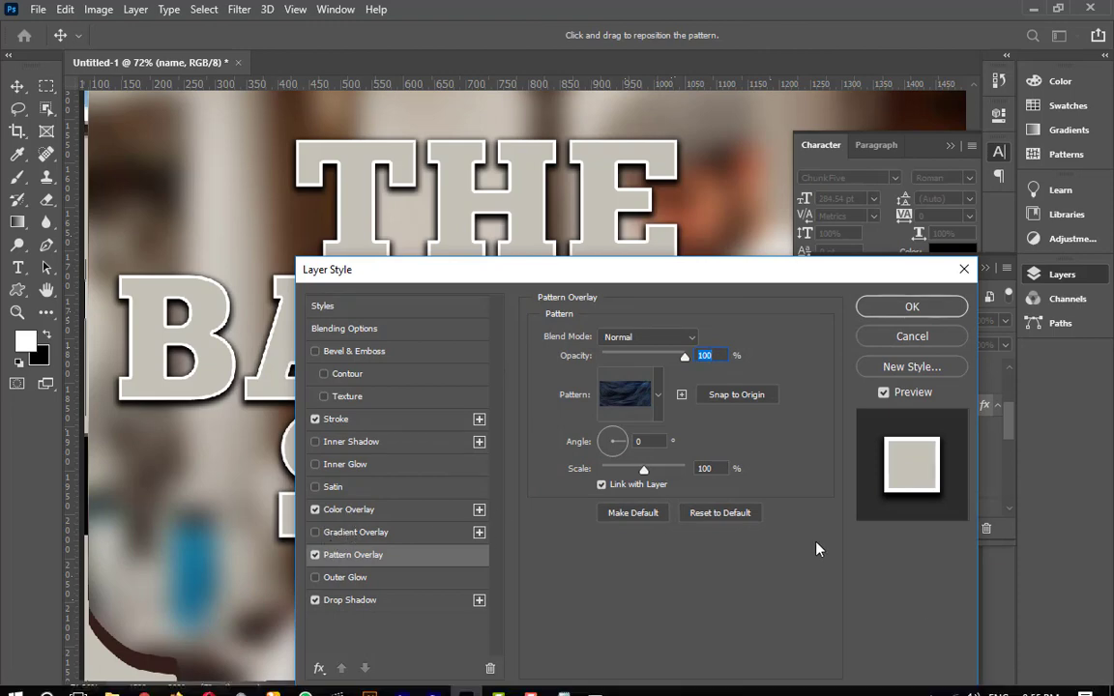
{"action": "left_click_drag", "start_coordinate": [685, 357], "coordinate": [652, 358]}
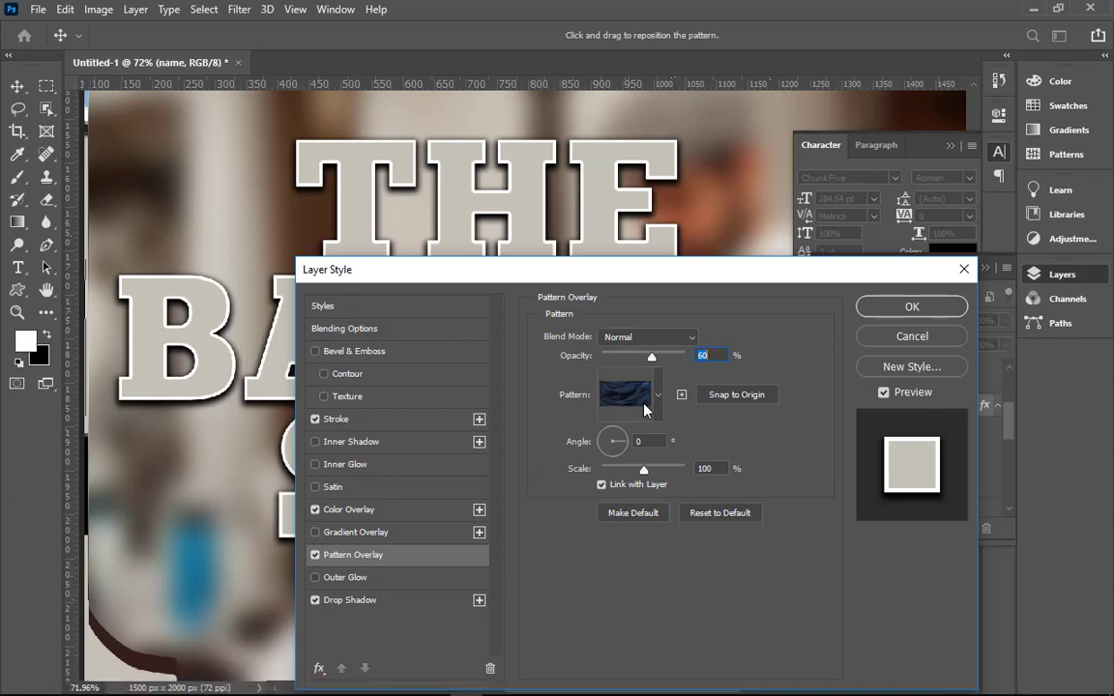
{"action": "type", "text": "100"}
{"action": "left_click", "coordinate": [342, 598]}
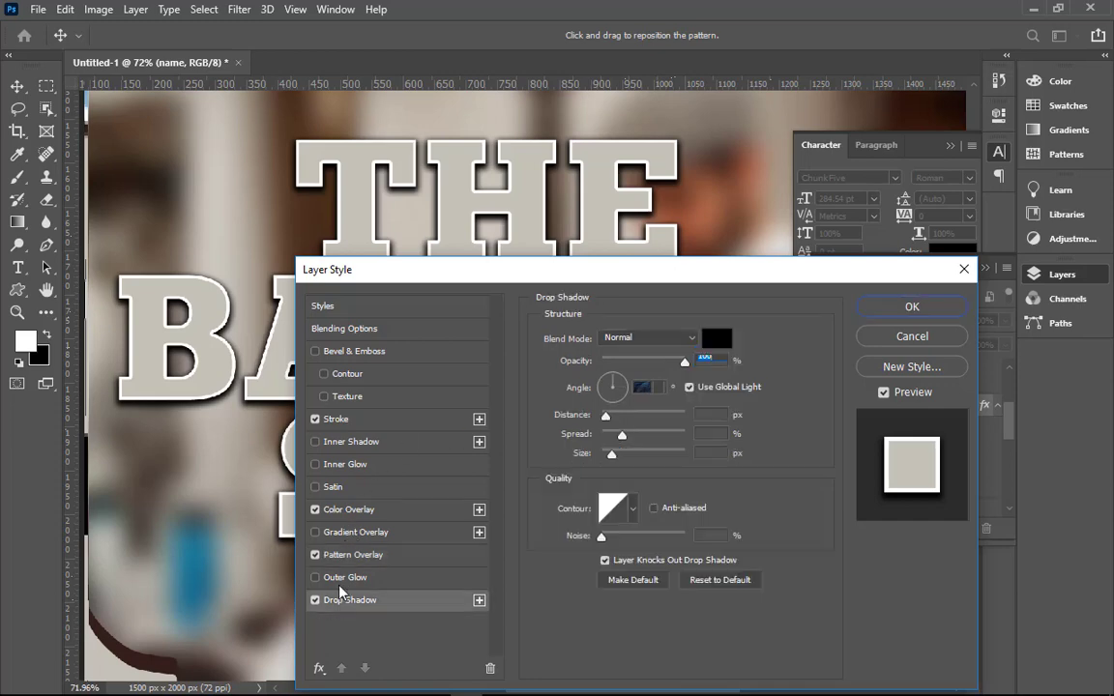
{"action": "left_click", "coordinate": [345, 513]}
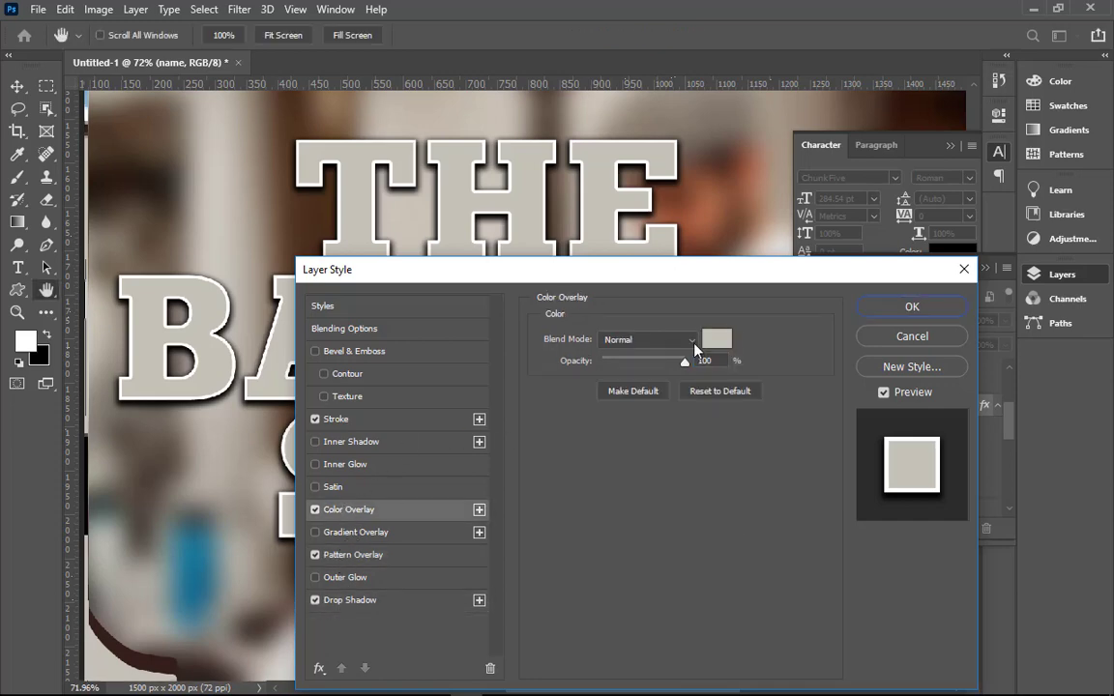
{"action": "left_click_drag", "start_coordinate": [684, 361], "coordinate": [667, 367]}
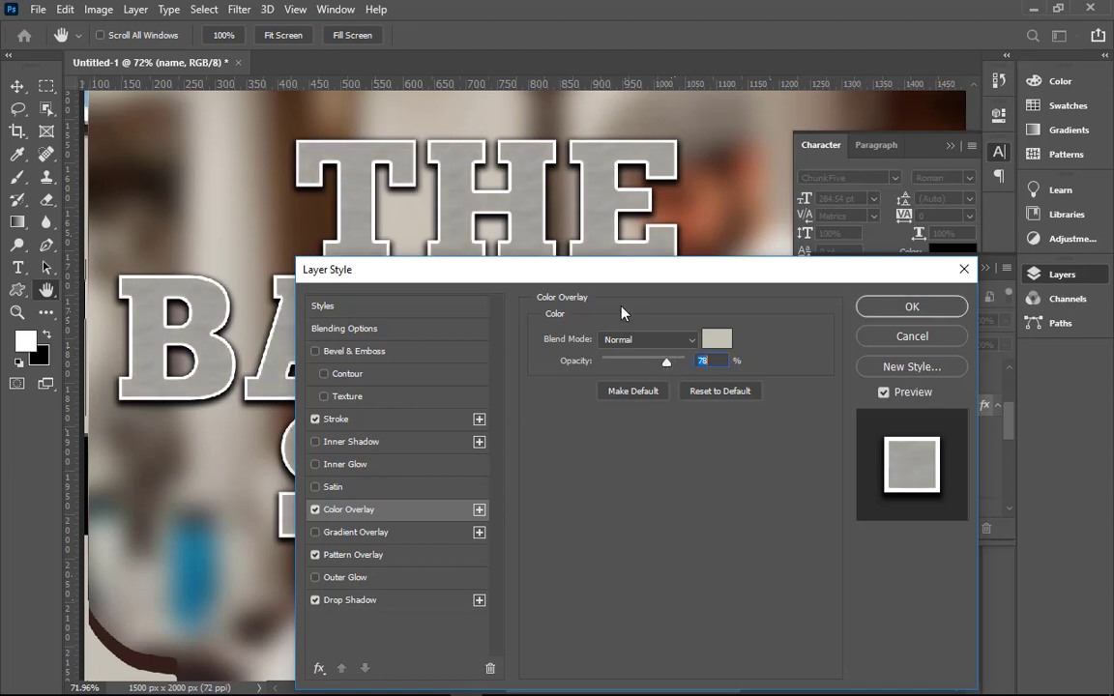
{"action": "left_click_drag", "start_coordinate": [343, 169], "coordinate": [477, 281]}
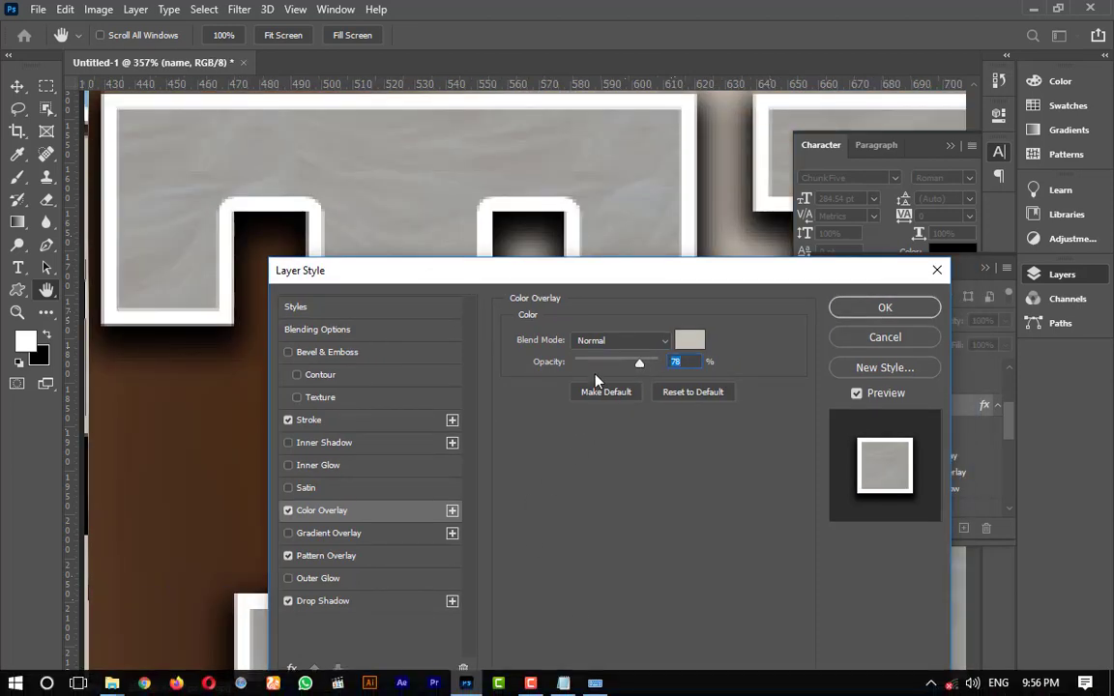
- Scale the hair pattern overlay to 75% and raise the colour overlay opacity to 100%
{"action": "left_click", "coordinate": [387, 549]}
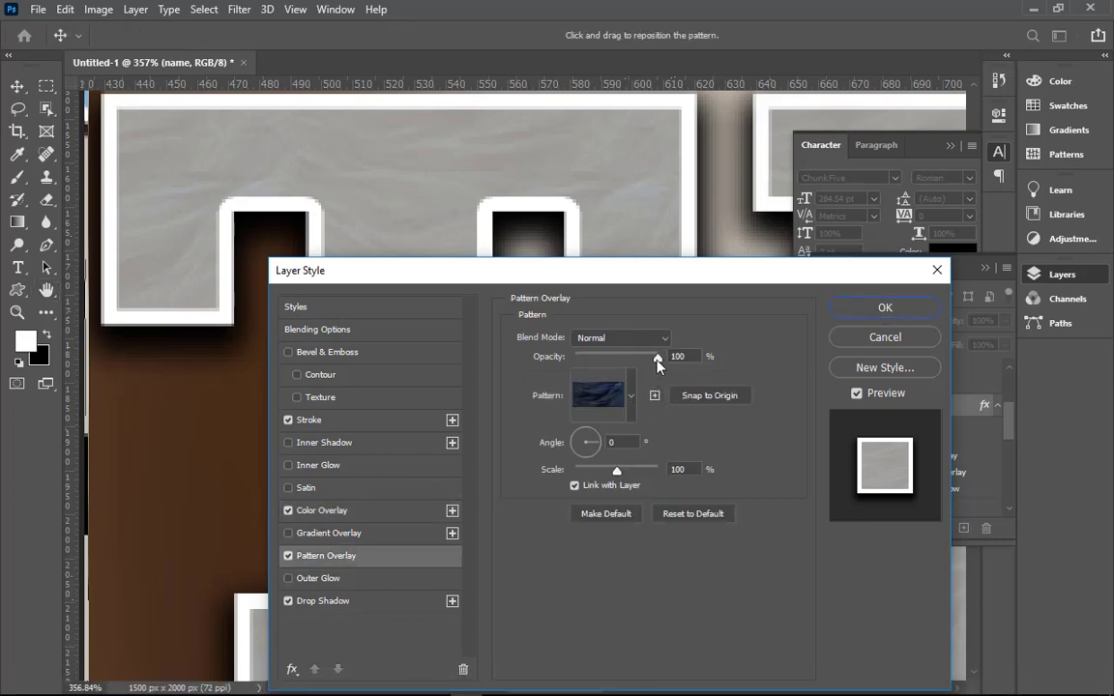
{"action": "mouse_move", "coordinate": [657, 356]}
{"action": "left_mouse_down"}
{"action": "mouse_move", "coordinate": [647, 359]}
{"action": "mouse_move", "coordinate": [696, 405]}
{"action": "left_mouse_up"}
{"action": "mouse_move", "coordinate": [617, 473]}
{"action": "left_mouse_down"}
{"action": "mouse_move", "coordinate": [574, 470]}
{"action": "mouse_move", "coordinate": [600, 471]}
{"action": "left_mouse_up"}
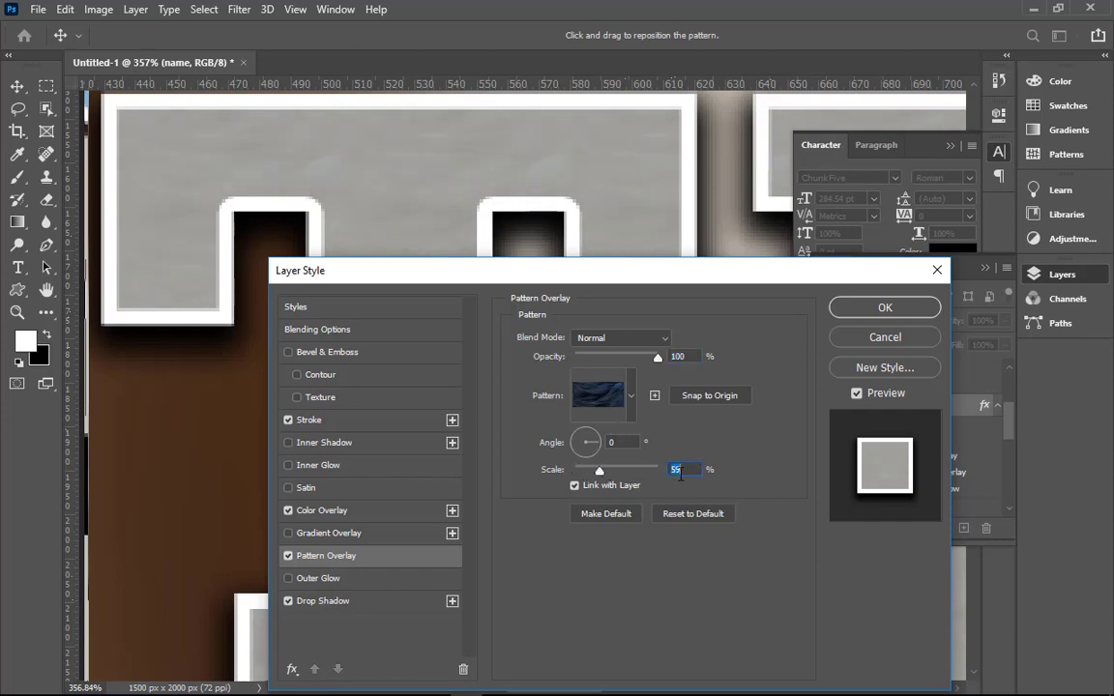
{"action": "type", "text": "75"}
{"action": "left_click", "coordinate": [338, 513]}
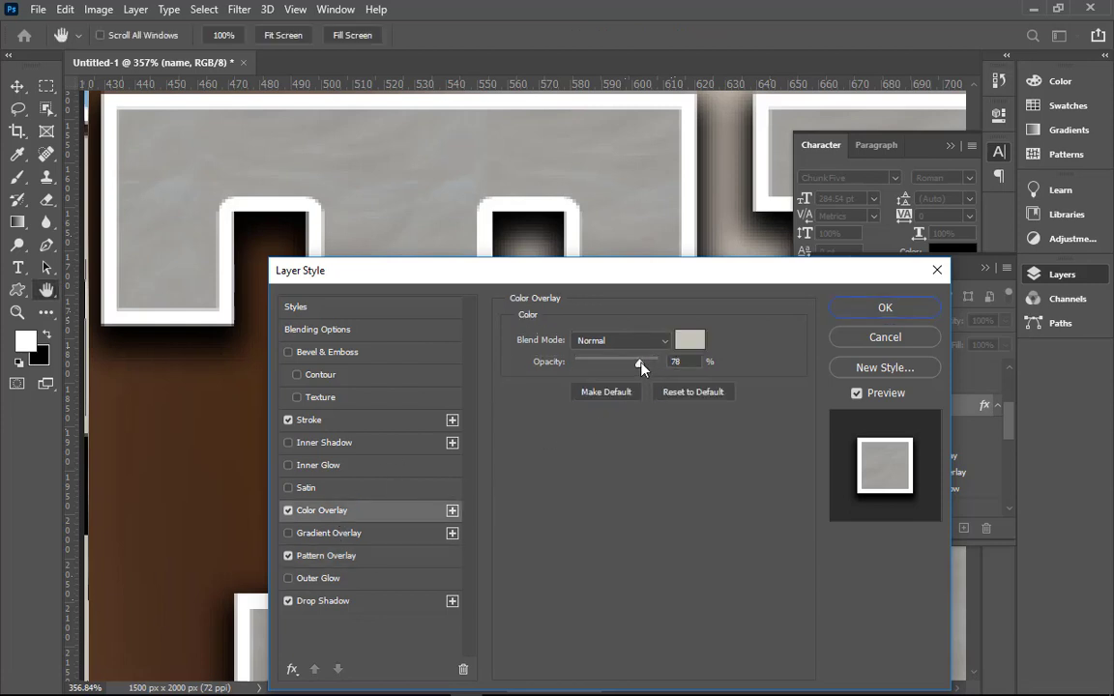
{"action": "left_click_drag", "start_coordinate": [638, 362], "coordinate": [656, 362]}
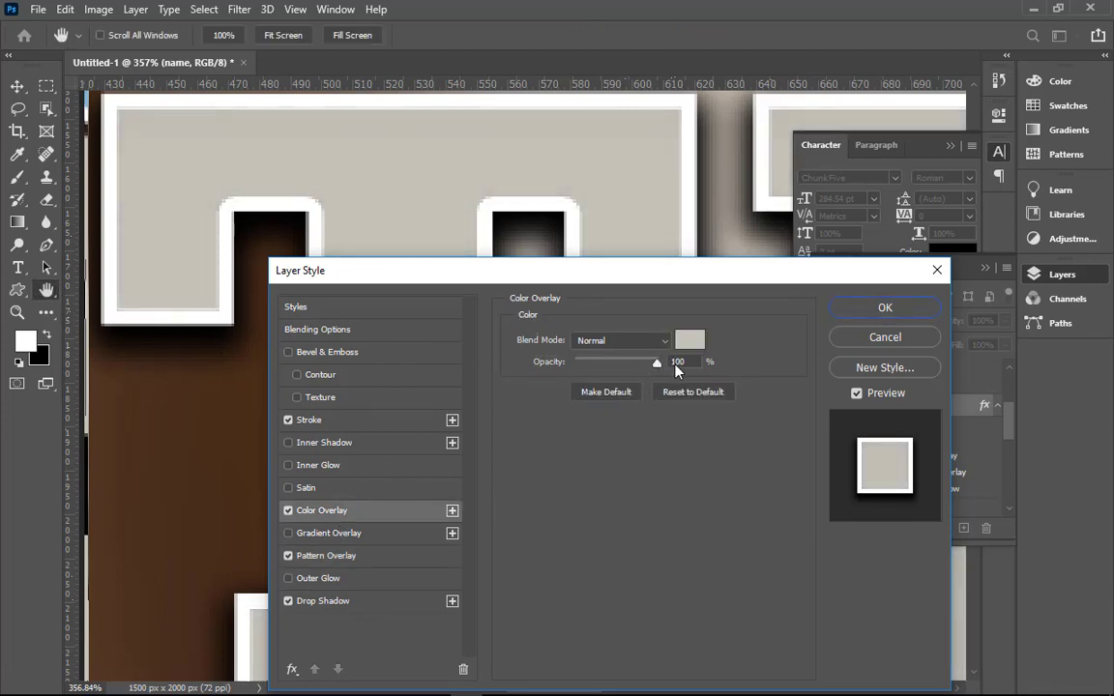
{"action": "double_click", "coordinate": [677, 362]}
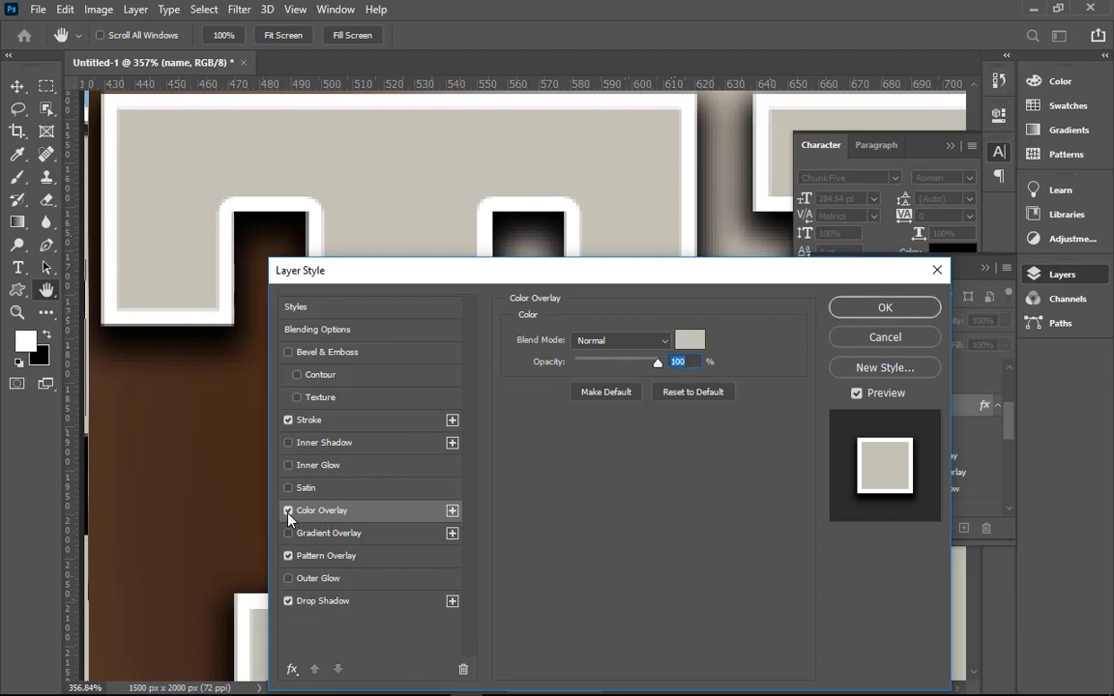
{"action": "left_click", "coordinate": [656, 348]}
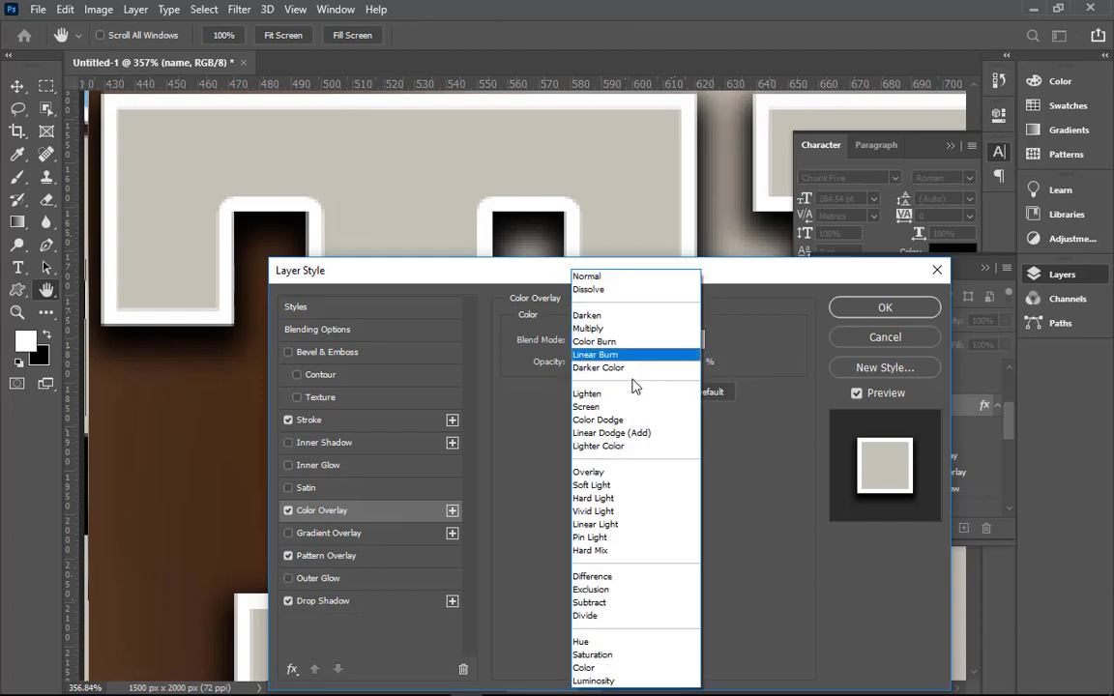
- Cycle through the title's colour overlay blend modes, comparing Divide, Subtract and Pin Light
{"action": "left_click", "coordinate": [641, 276]}
{"action": "left_click", "coordinate": [666, 341]}
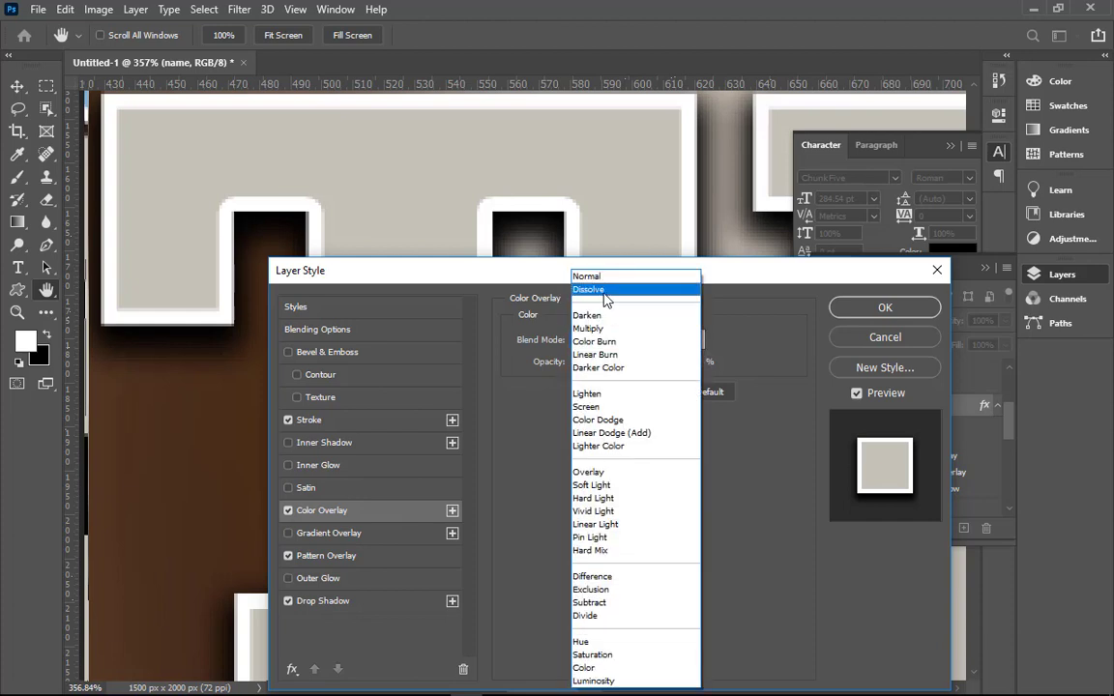
{"action": "left_click", "coordinate": [633, 288]}
{"action": "key", "text": "Down"}
{"action": "key", "text": "Down"}
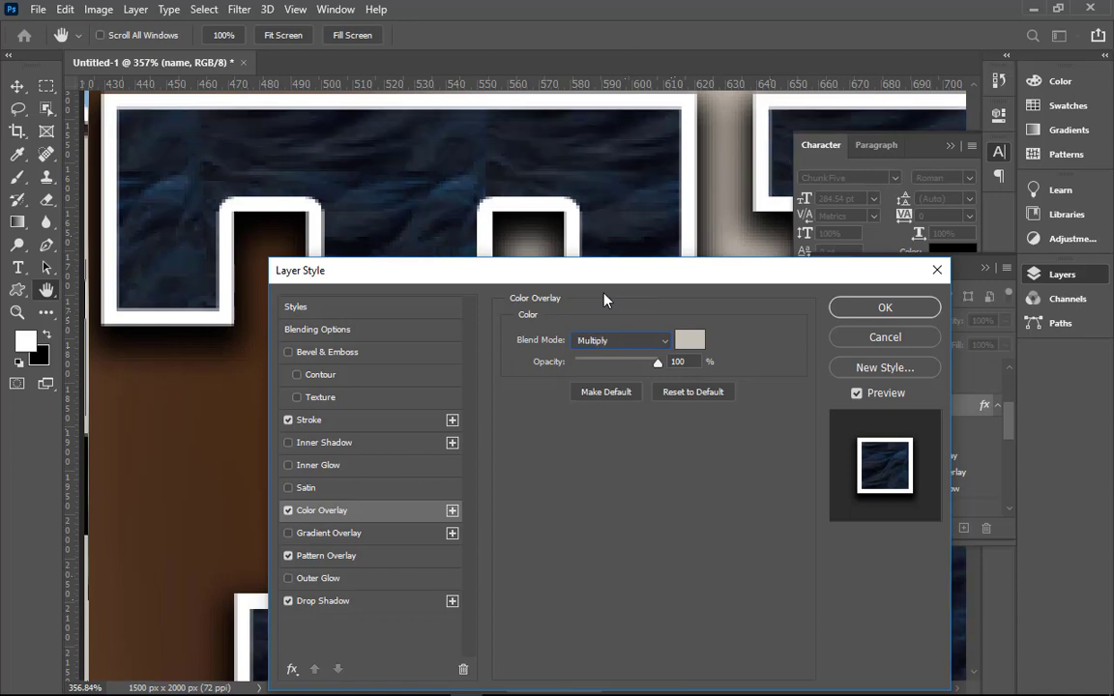
{"action": "key", "text": "Down"}
{"action": "key", "text": "Down"}
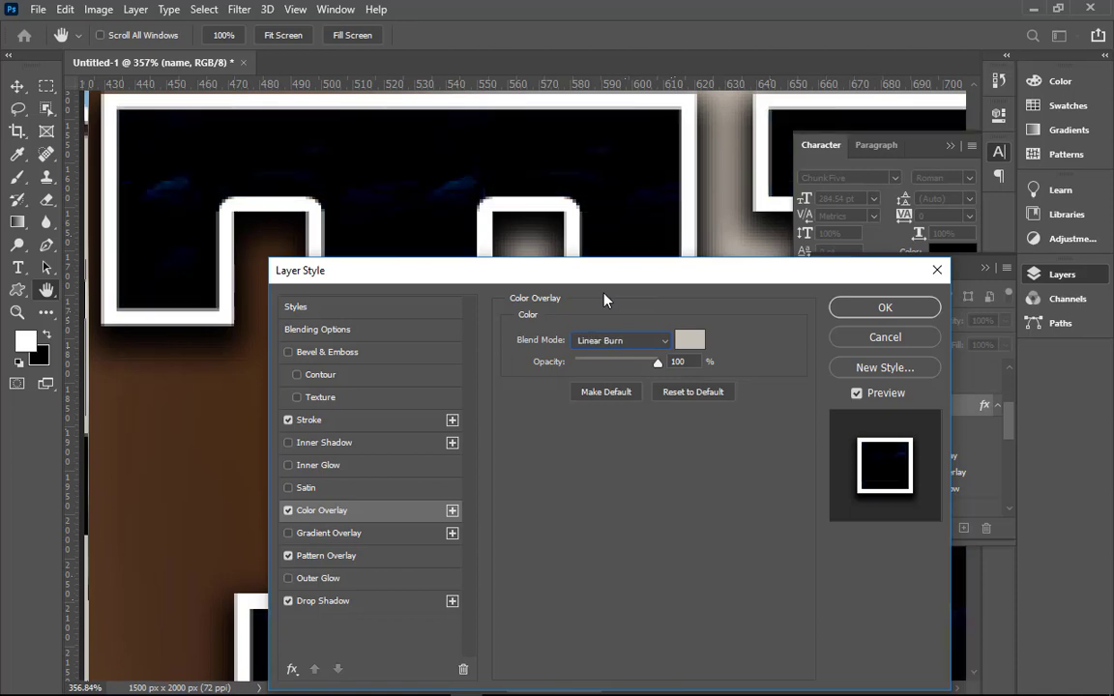
{"action": "key", "text": "Up"}
{"action": "key", "text": "Up"}
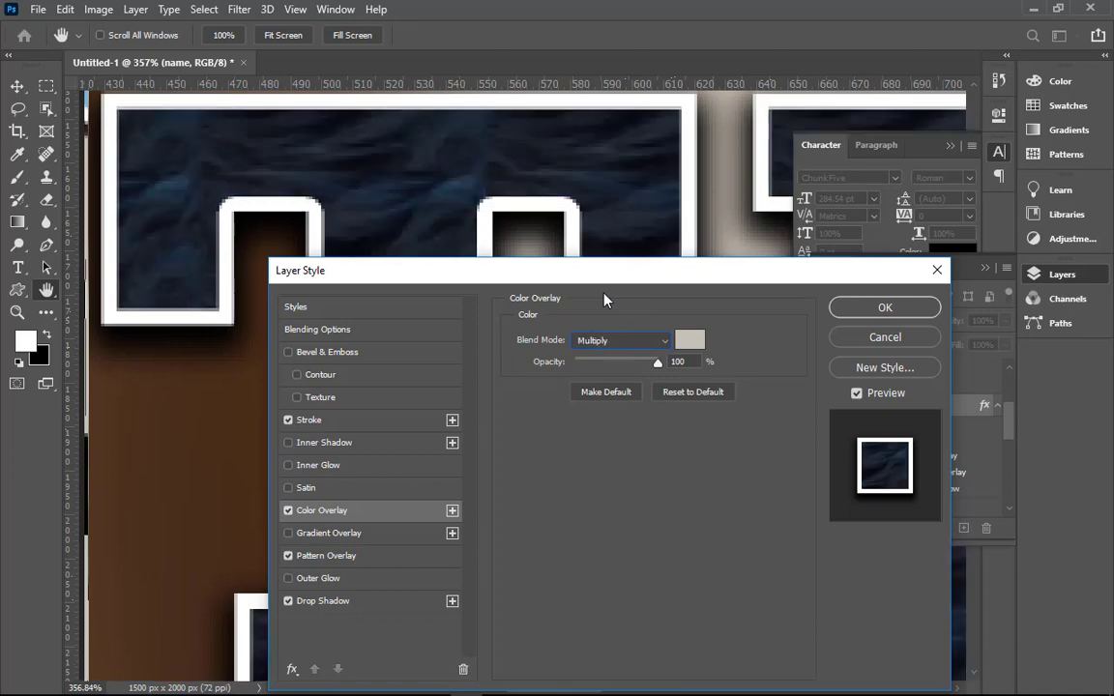
{"action": "key", "text": "Down"}
{"action": "key", "text": "Down"}
{"action": "key", "text": "Down"}
{"action": "key", "text": "Down"}
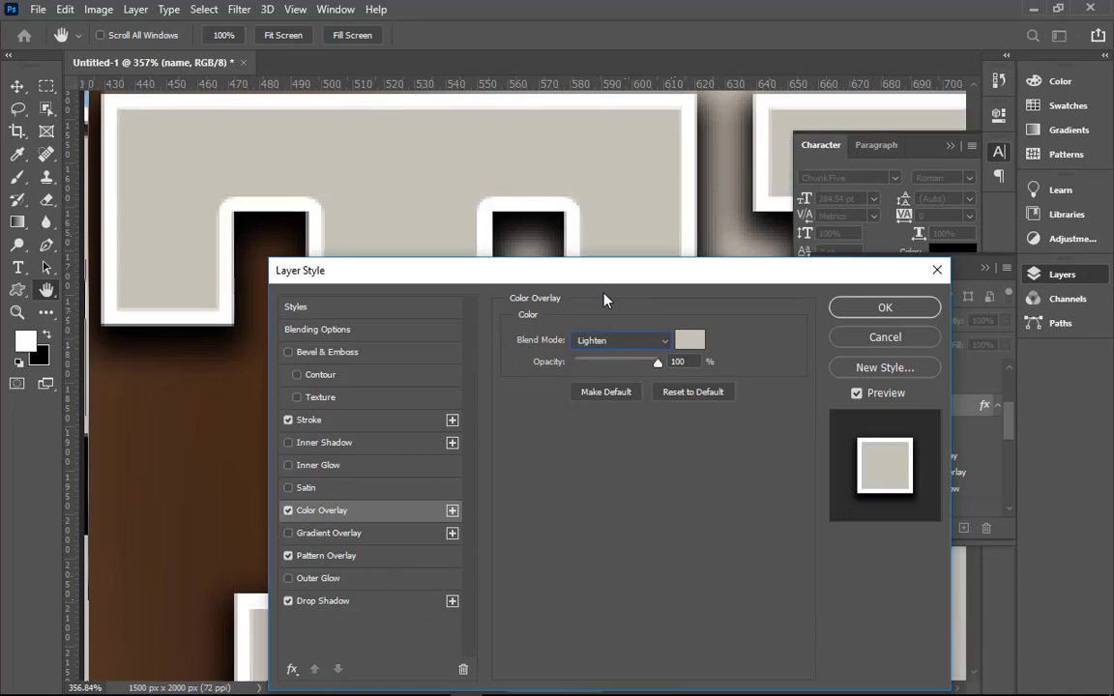
{"action": "key", "text": "Down"}
{"action": "key", "text": "Down"}
{"action": "key", "text": "Down"}
{"action": "key", "text": "Down"}
{"action": "key", "text": "Down"}
{"action": "key", "text": "Down"}
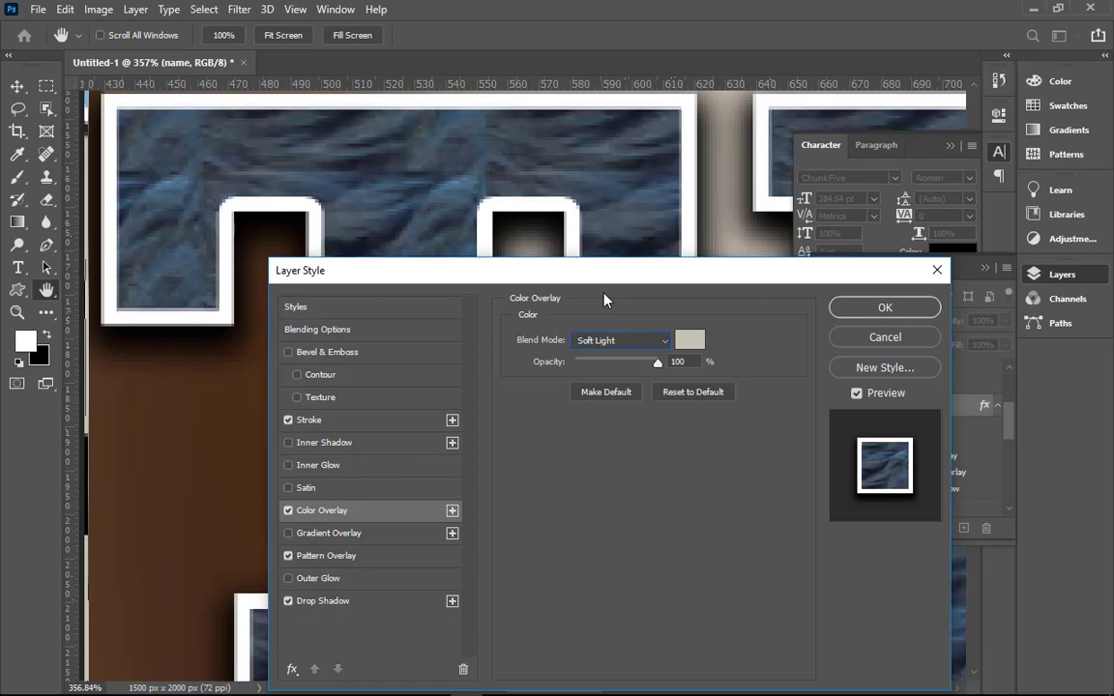
{"action": "key", "text": "Down"}
{"action": "key", "text": "Down"}
{"action": "key", "text": "Down"}
{"action": "key", "text": "Down"}
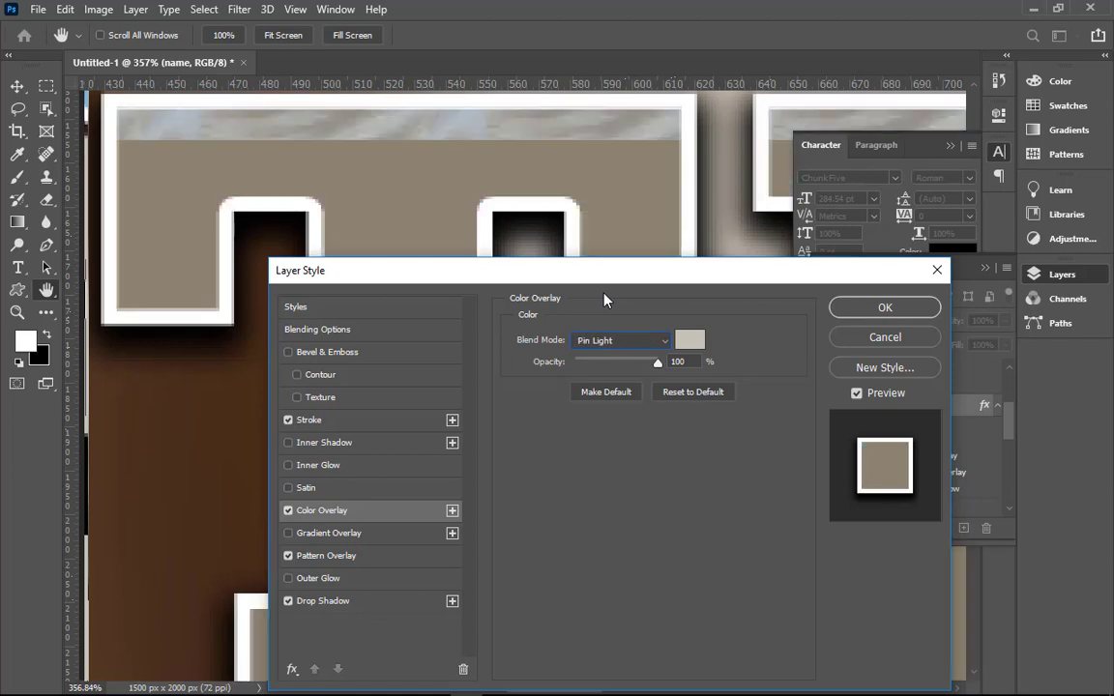
{"action": "key", "text": "Down"}
{"action": "key", "text": "Down"}
{"action": "key", "text": "Down"}
{"action": "key", "text": "Down"}
{"action": "key", "text": "Down"}
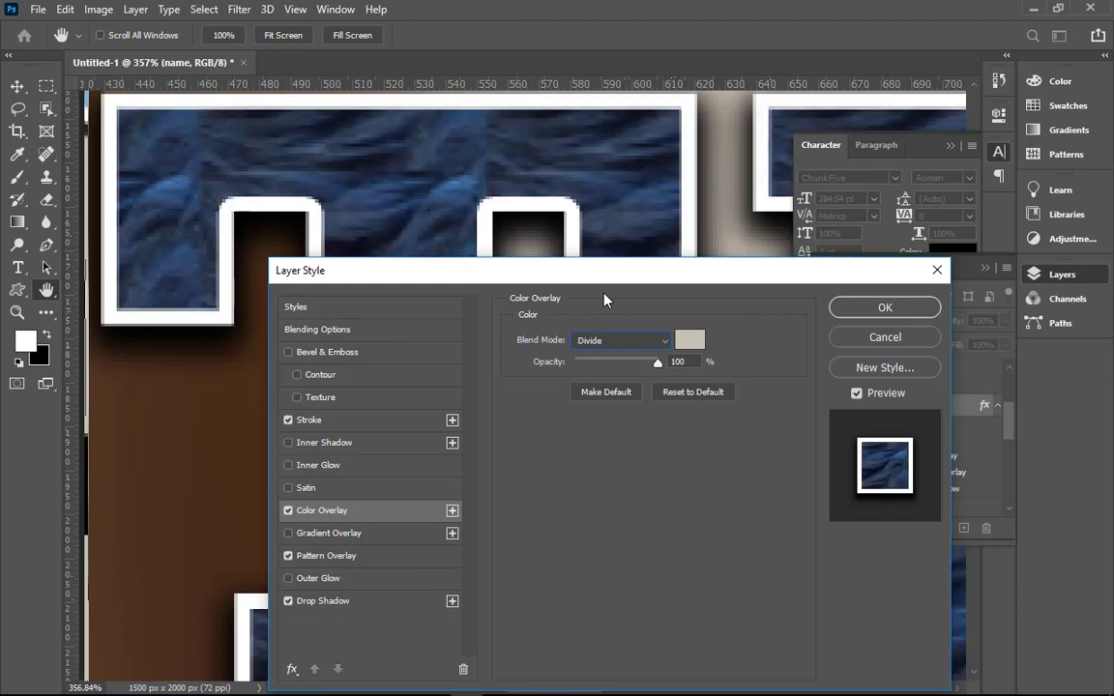
{"action": "key", "text": "Down"}
{"action": "key", "text": "Down"}
{"action": "key", "text": "Up"}
{"action": "key", "text": "Down"}
{"action": "key", "text": "Down"}
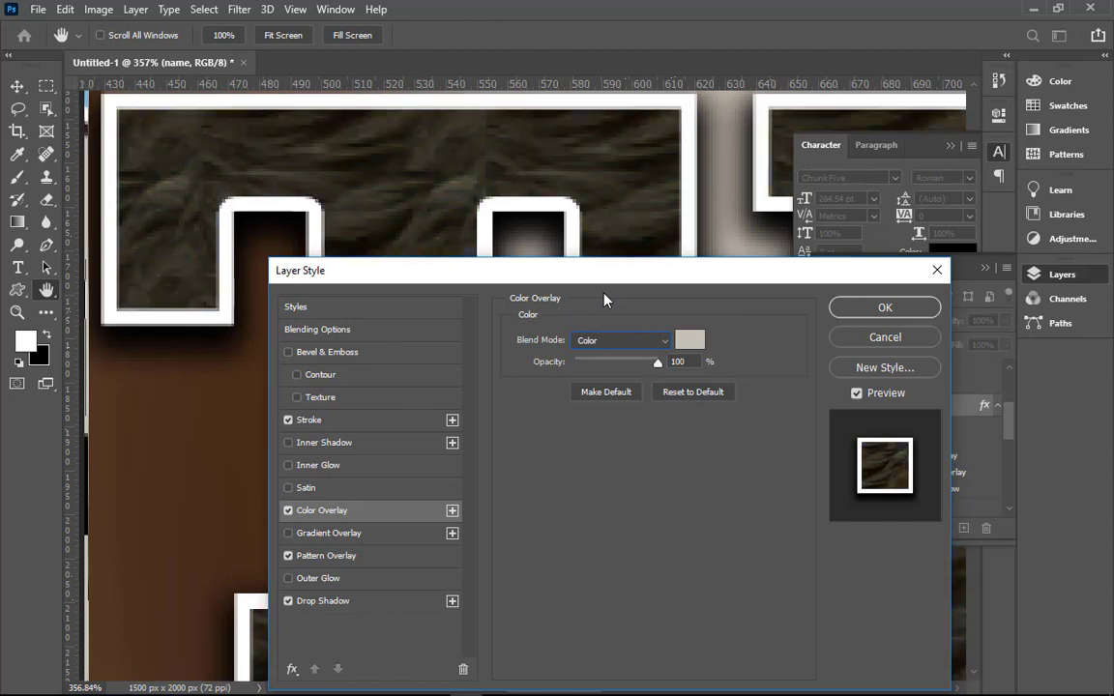
{"action": "key", "text": "Down"}
{"action": "key", "text": "Up"}
{"action": "key", "text": "Up"}
{"action": "key", "text": "Up"}
{"action": "key", "text": "Up"}
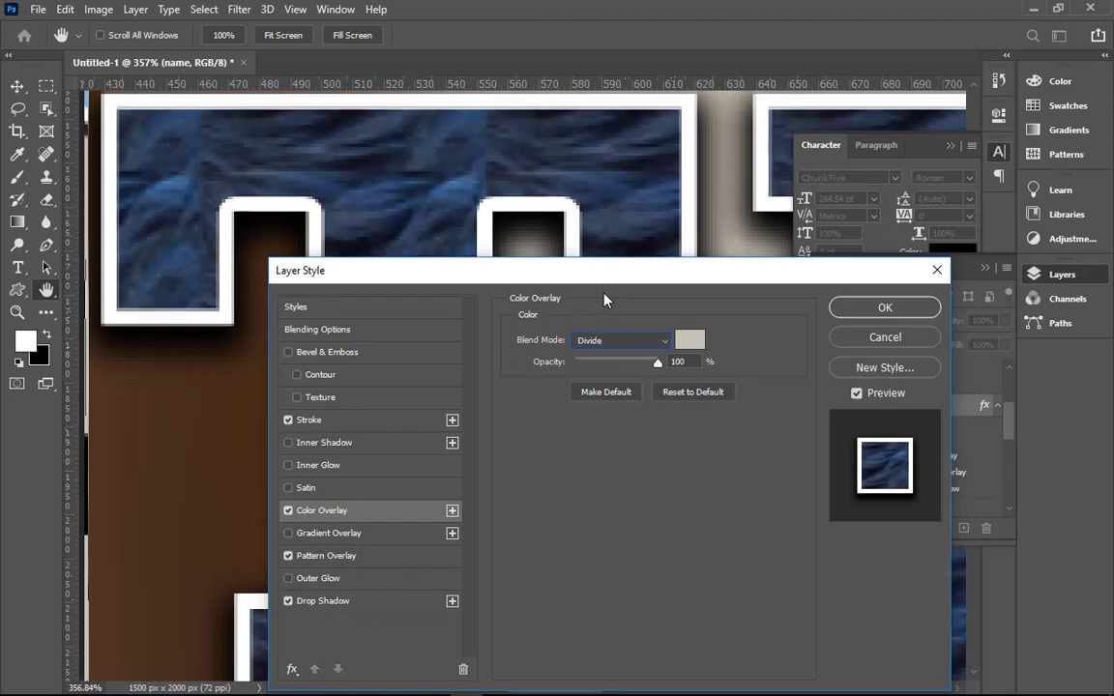
{"action": "key", "text": "Up"}
{"action": "key", "text": "Down"}
{"action": "key", "text": "Up"}
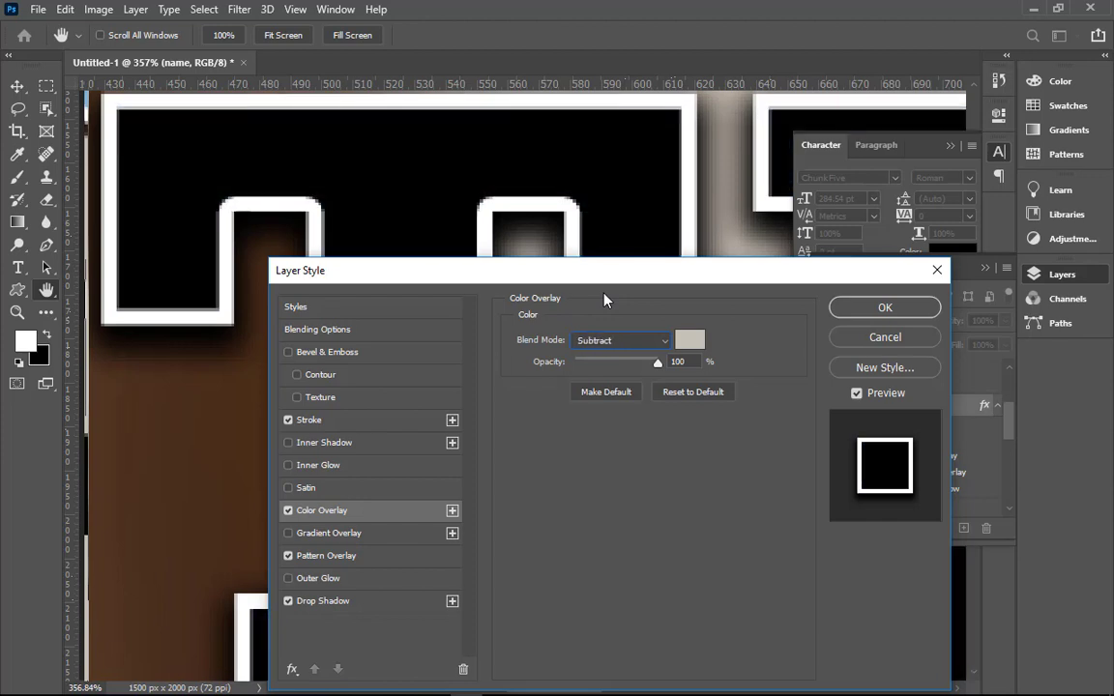
{"action": "key", "text": "Up"}
{"action": "key", "text": "Up"}
{"action": "key", "text": "Up"}
{"action": "key", "text": "Up"}
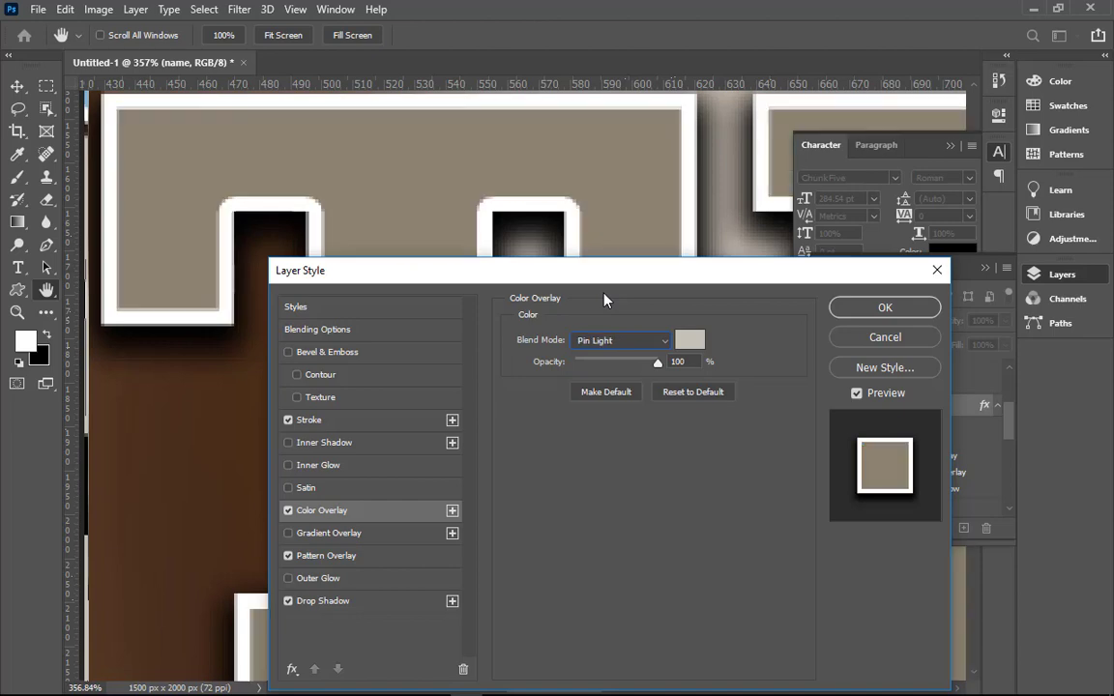
{"action": "key", "text": "Up"}
{"action": "key", "text": "Up"}
{"action": "key", "text": "Up"}
{"action": "key", "text": "Up"}
{"action": "key", "text": "Up"}
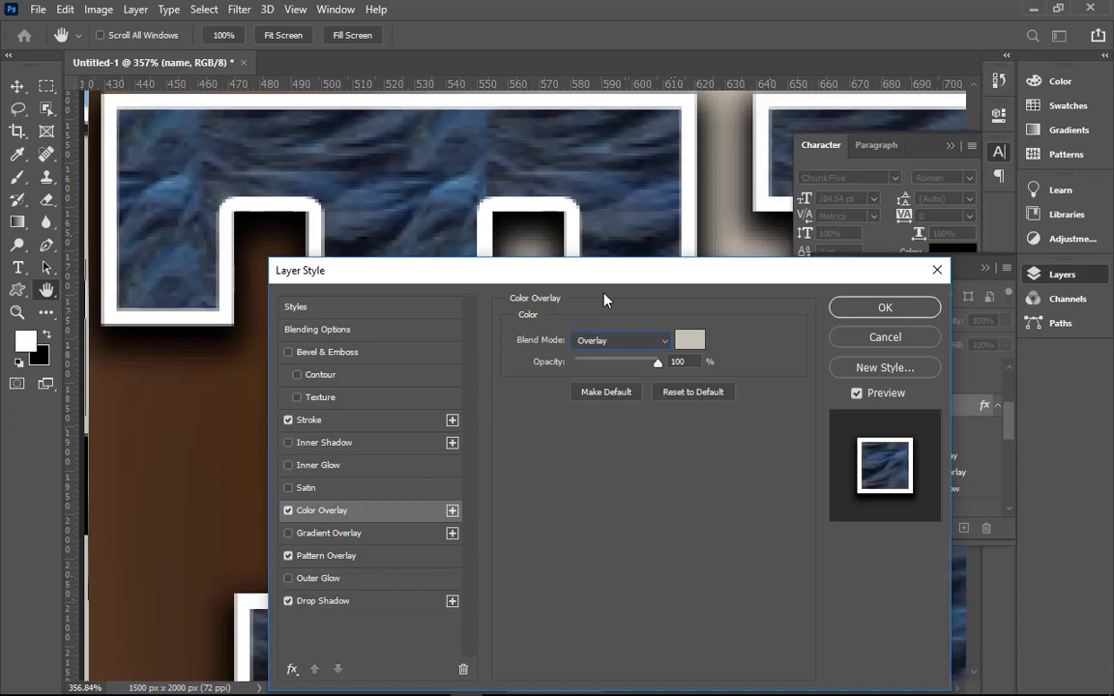
- Drop the title's colour overlay opacity to 0% and apply the layer style
{"action": "key", "text": "ctrl+1"}
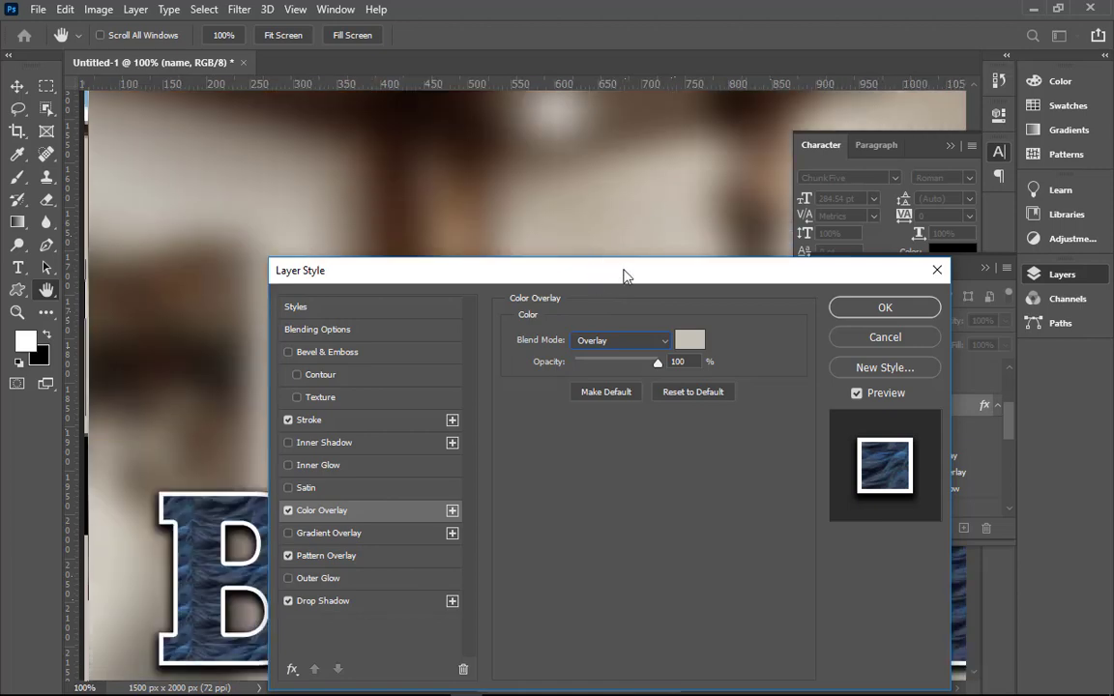
{"action": "left_click_drag", "start_coordinate": [590, 276], "coordinate": [603, 135]}
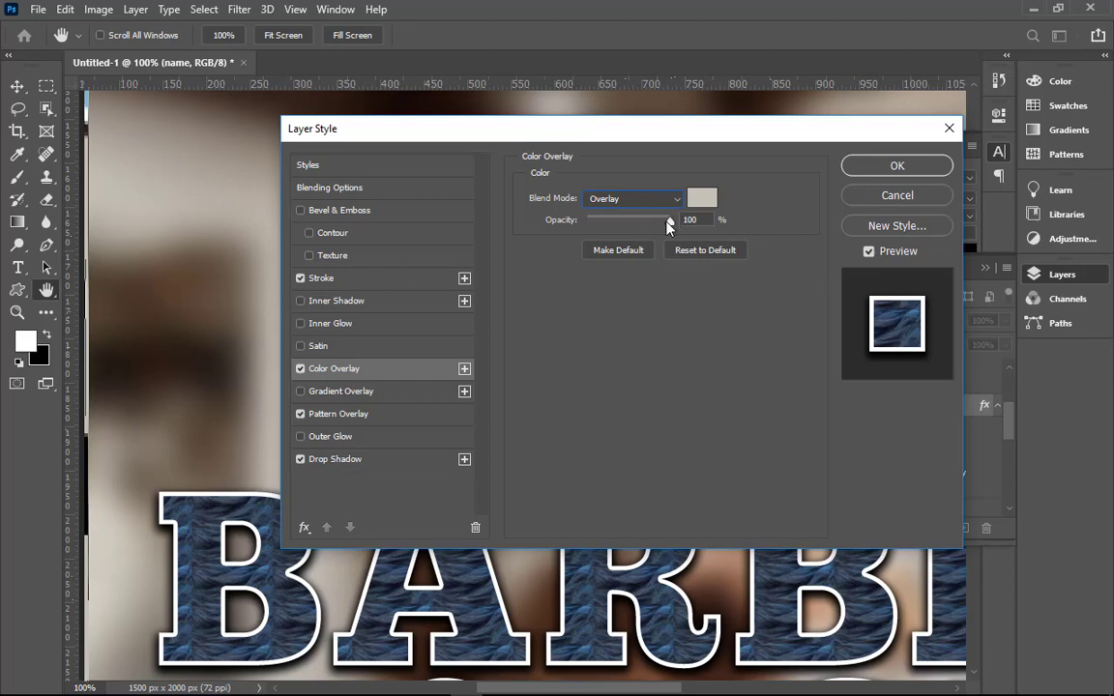
{"action": "left_click_drag", "start_coordinate": [657, 226], "coordinate": [571, 229]}
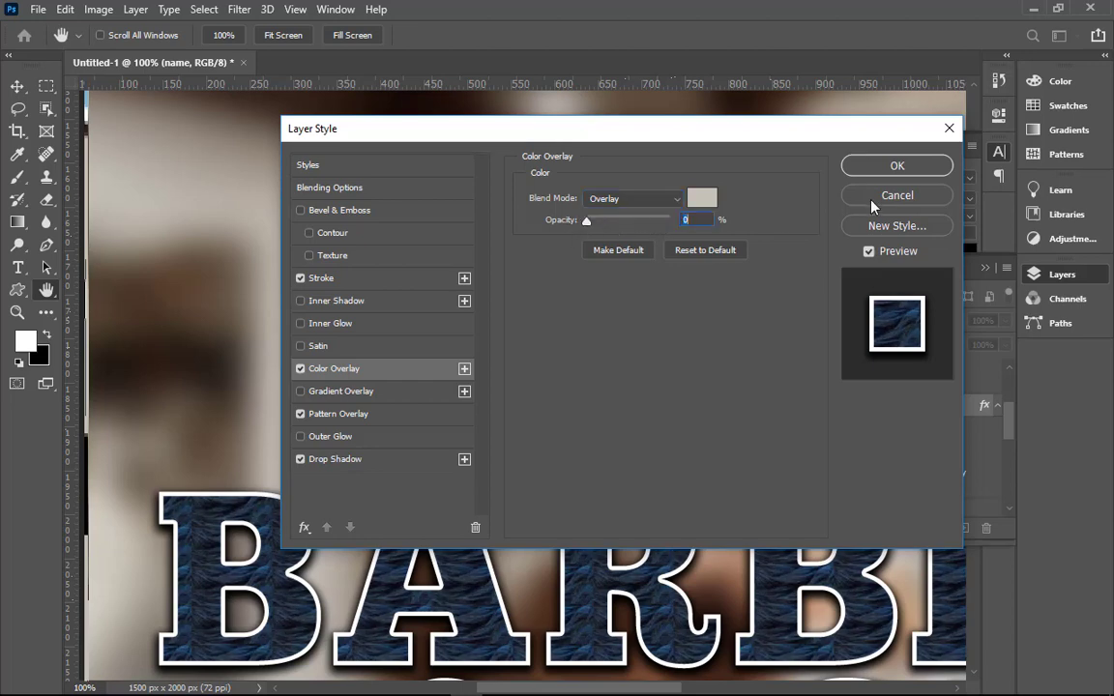
{"action": "left_click", "coordinate": [917, 168]}
- Fit the poster to the window, clear the selection, and select background Layer 0
{"action": "key", "text": "ctrl+0"}
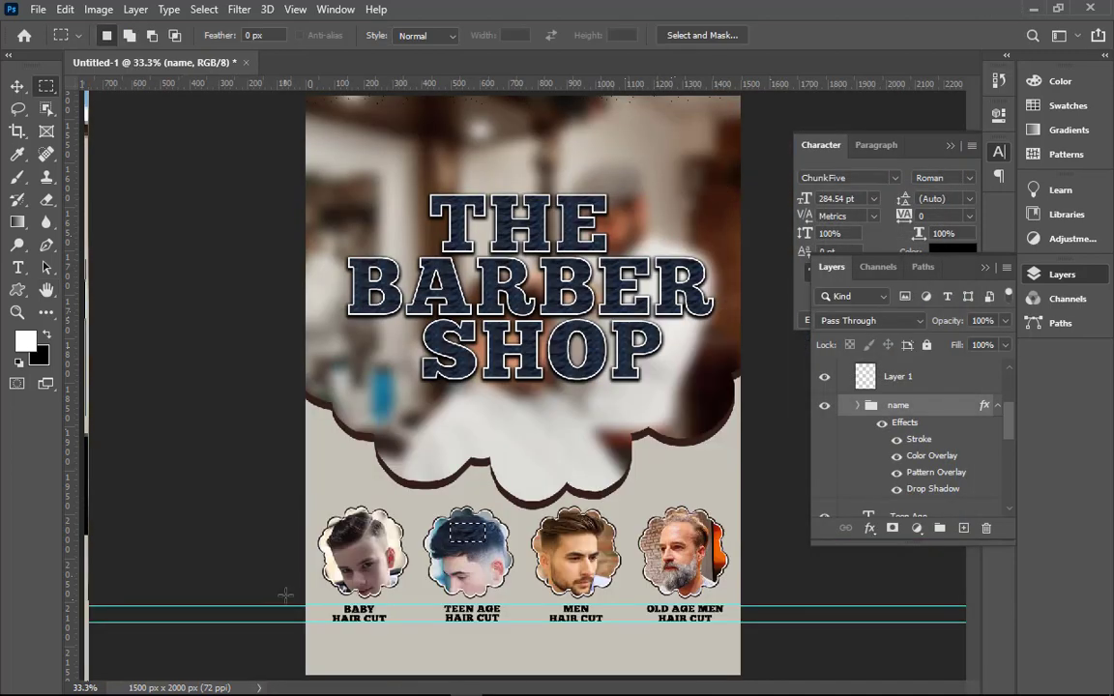
{"action": "key", "text": "ctrl+d"}
{"action": "scroll", "coordinate": [880, 483], "scroll_direction": "down", "scroll_amount": 3}
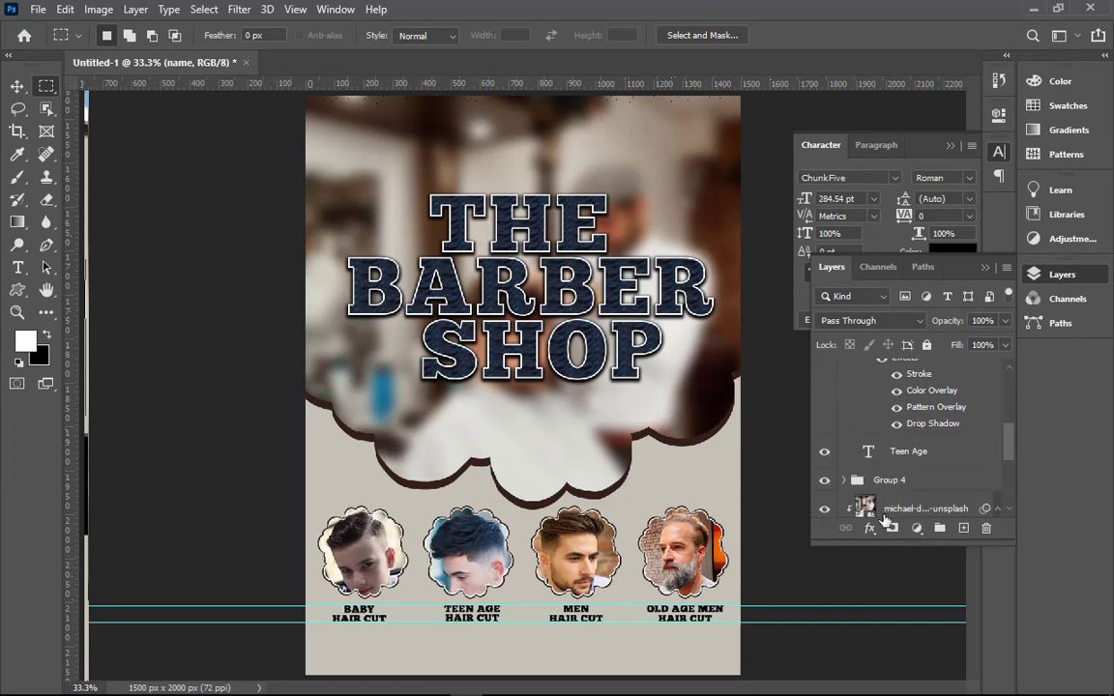
{"action": "scroll", "coordinate": [884, 503], "scroll_direction": "down", "scroll_amount": 3}
{"action": "scroll", "coordinate": [850, 455], "scroll_direction": "down", "scroll_amount": 2}
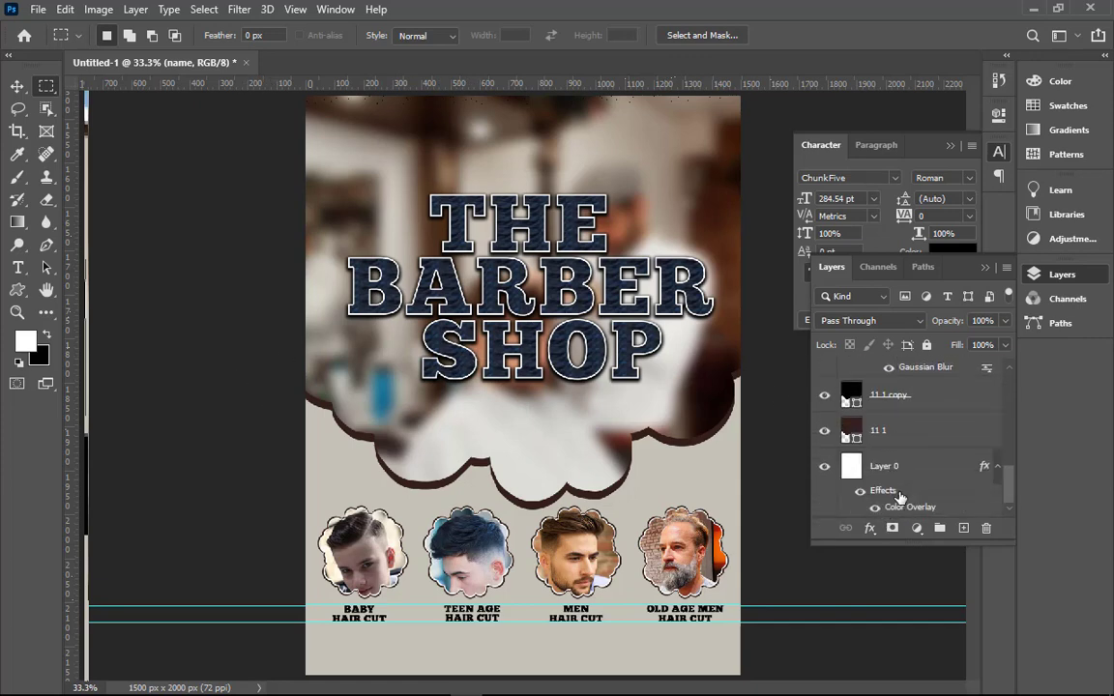
{"action": "left_click", "coordinate": [837, 473]}
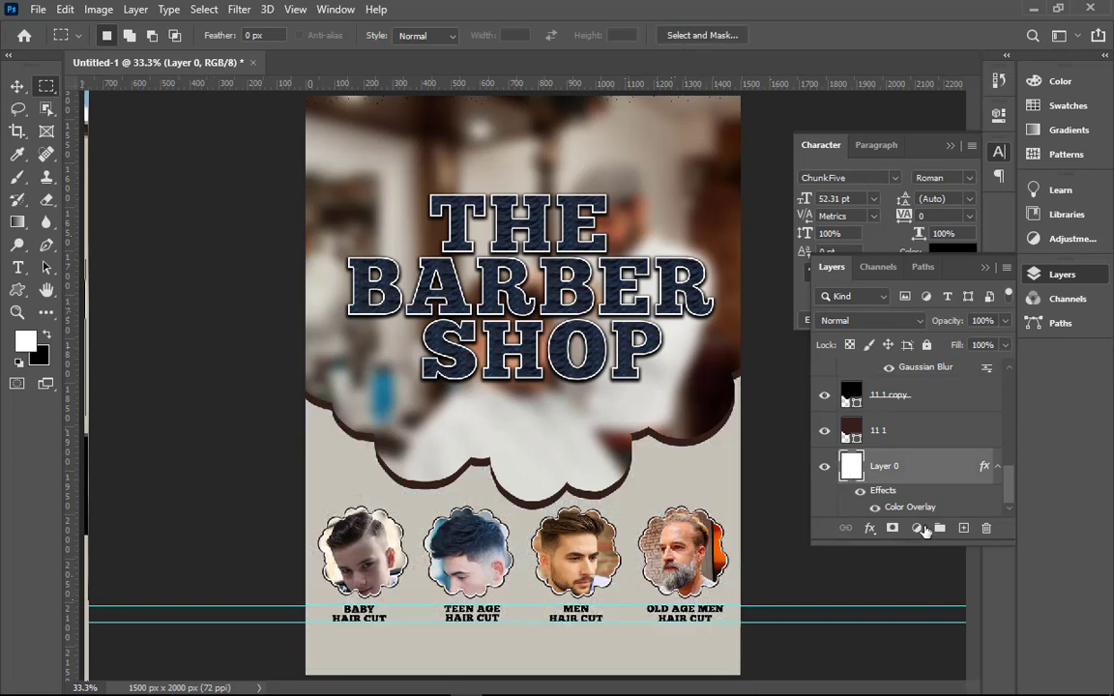
- Add a Pattern Overlay using the blue fabric pattern to Layer 0
{"action": "left_click", "coordinate": [871, 529]}
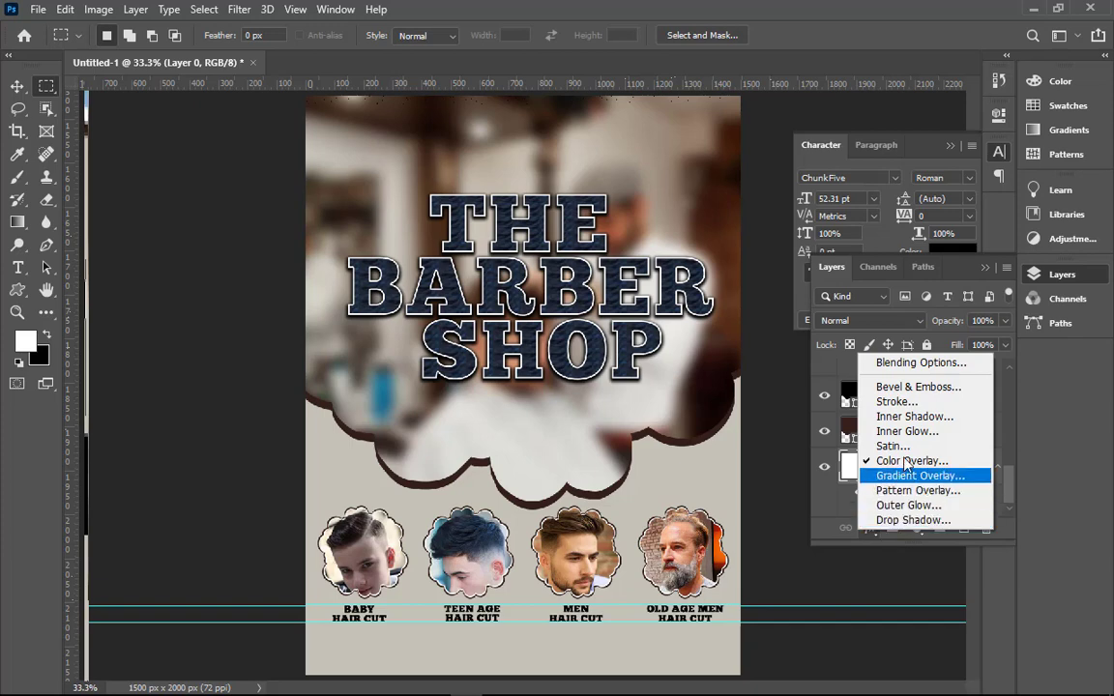
{"action": "left_click", "coordinate": [882, 491]}
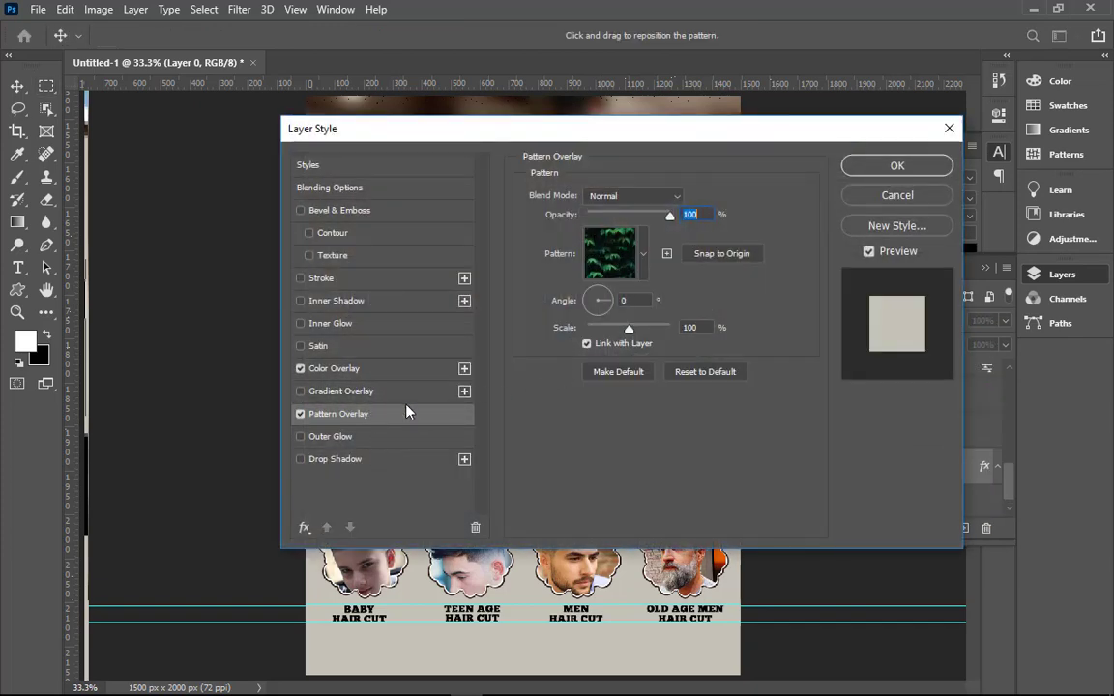
{"action": "left_click", "coordinate": [643, 254]}
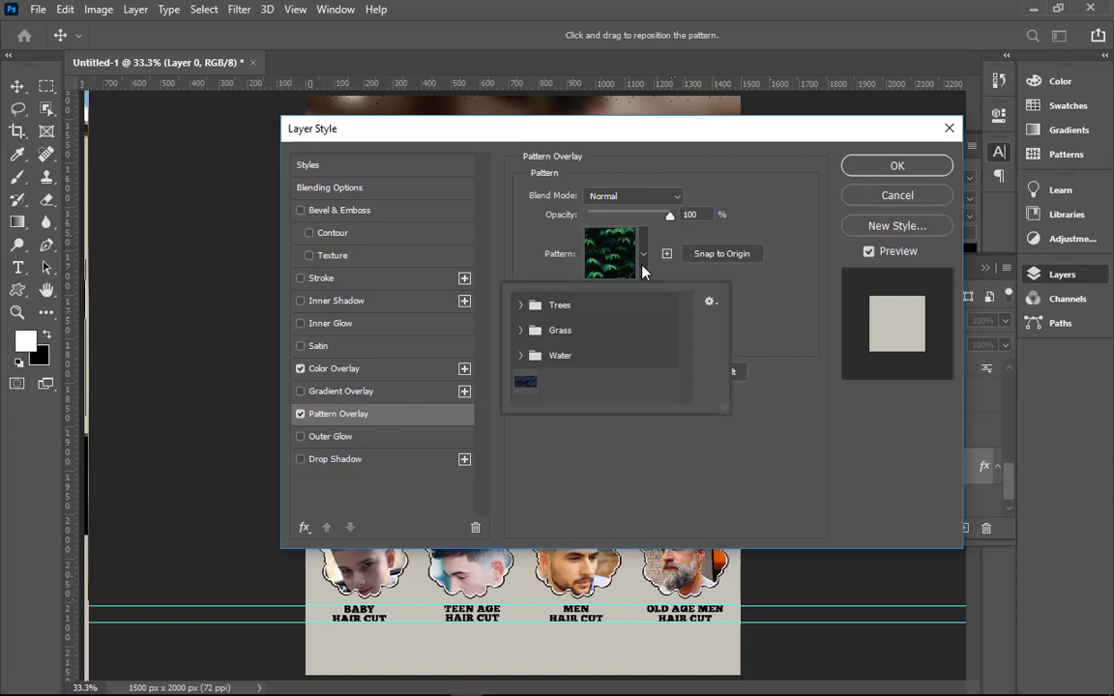
{"action": "left_click", "coordinate": [525, 383]}
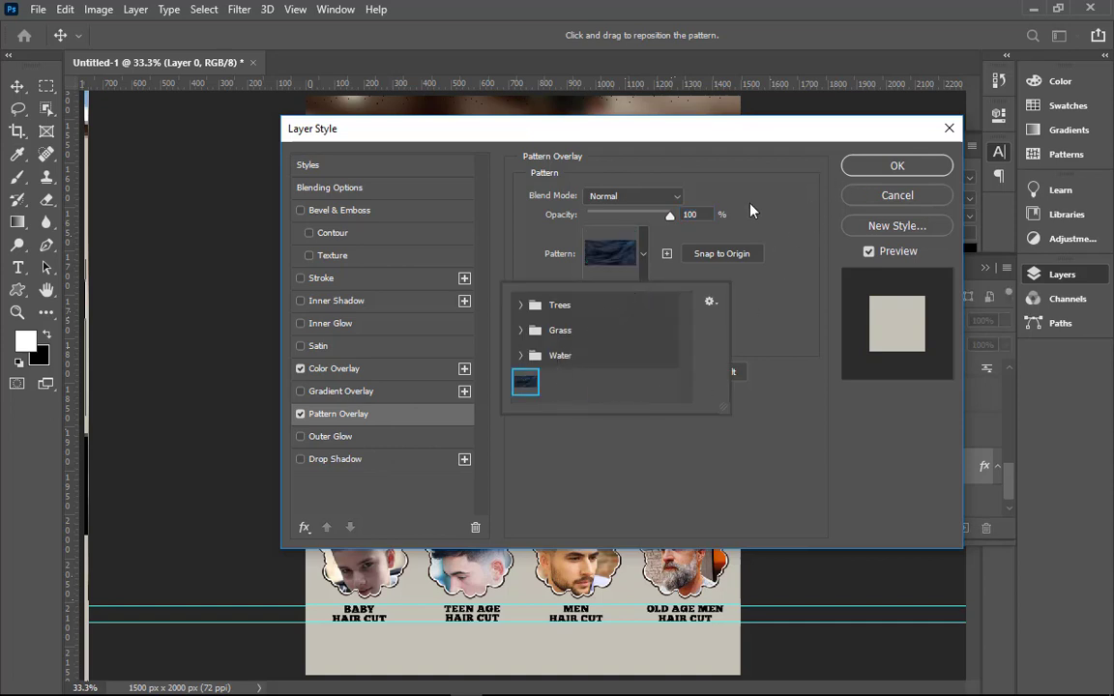
{"action": "left_click", "coordinate": [887, 166]}
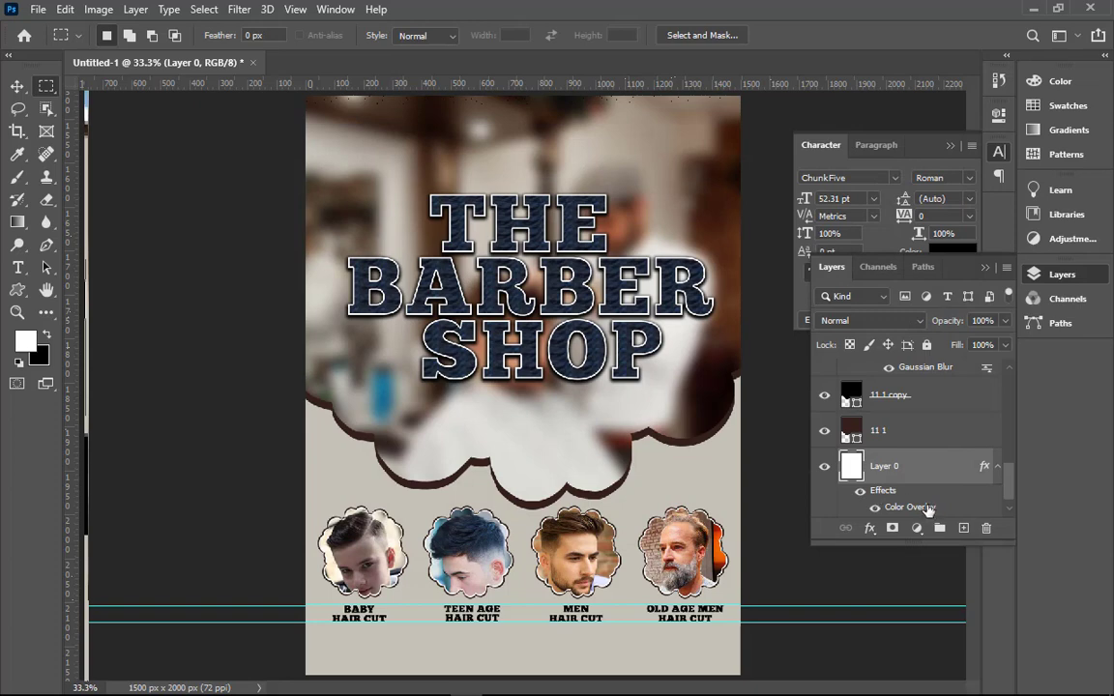
- Try Color, Linear Burn, Dissolve, Lighten and Color Burn blends on Layer 0's colour overlay
{"action": "double_click", "coordinate": [917, 508]}
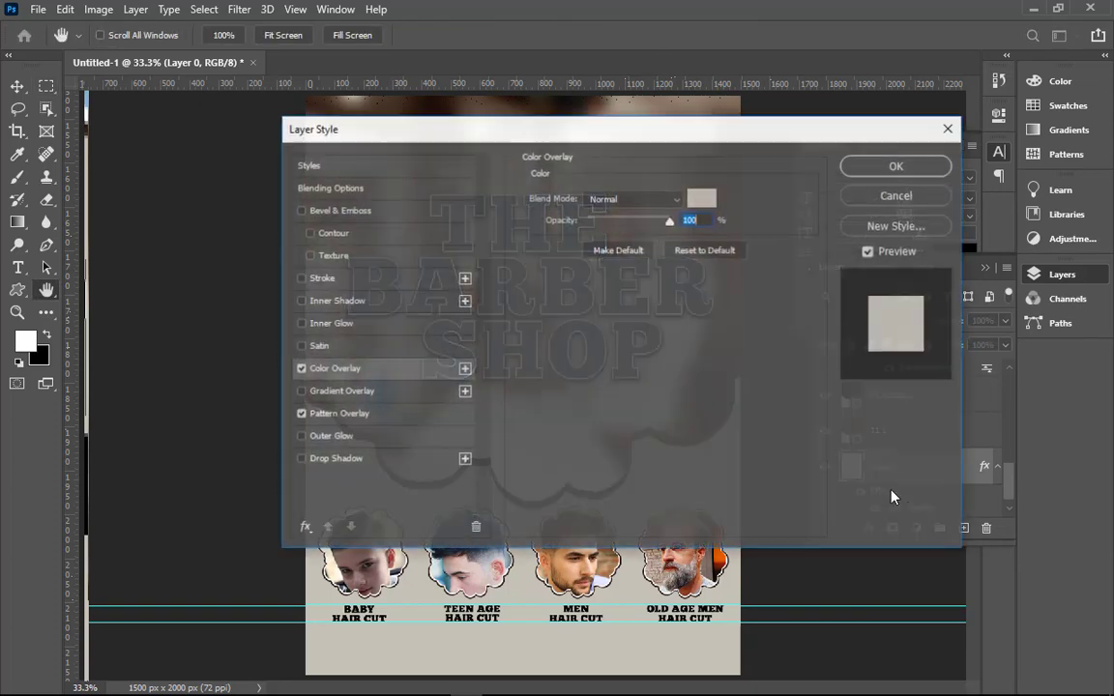
{"action": "left_click", "coordinate": [669, 200]}
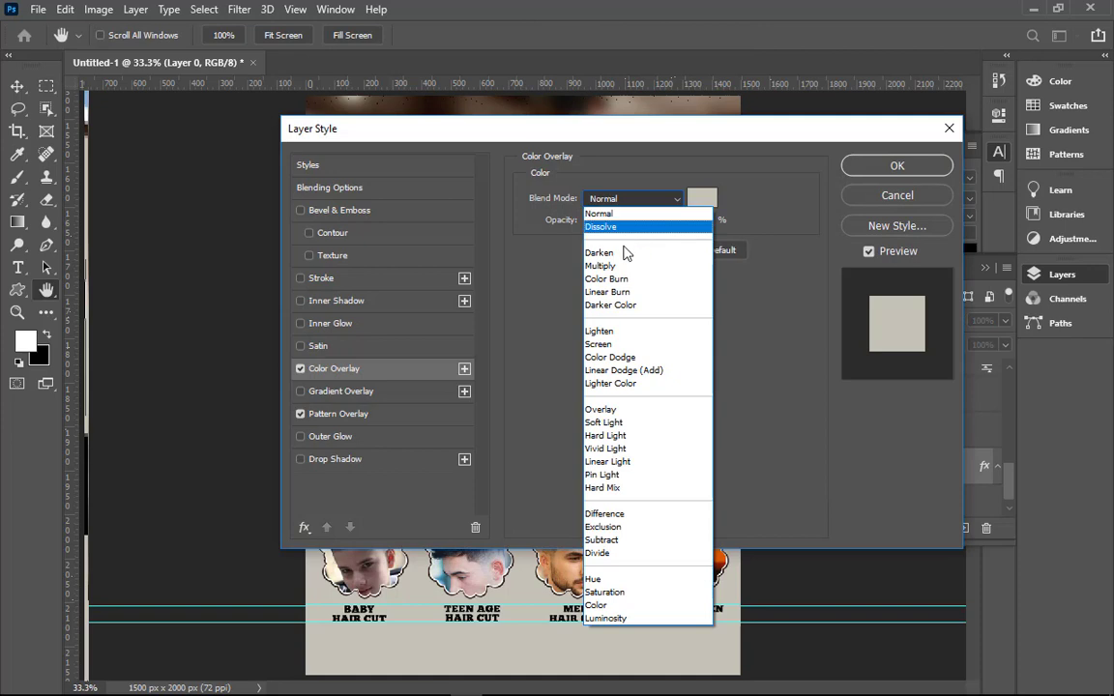
{"action": "left_click", "coordinate": [597, 605]}
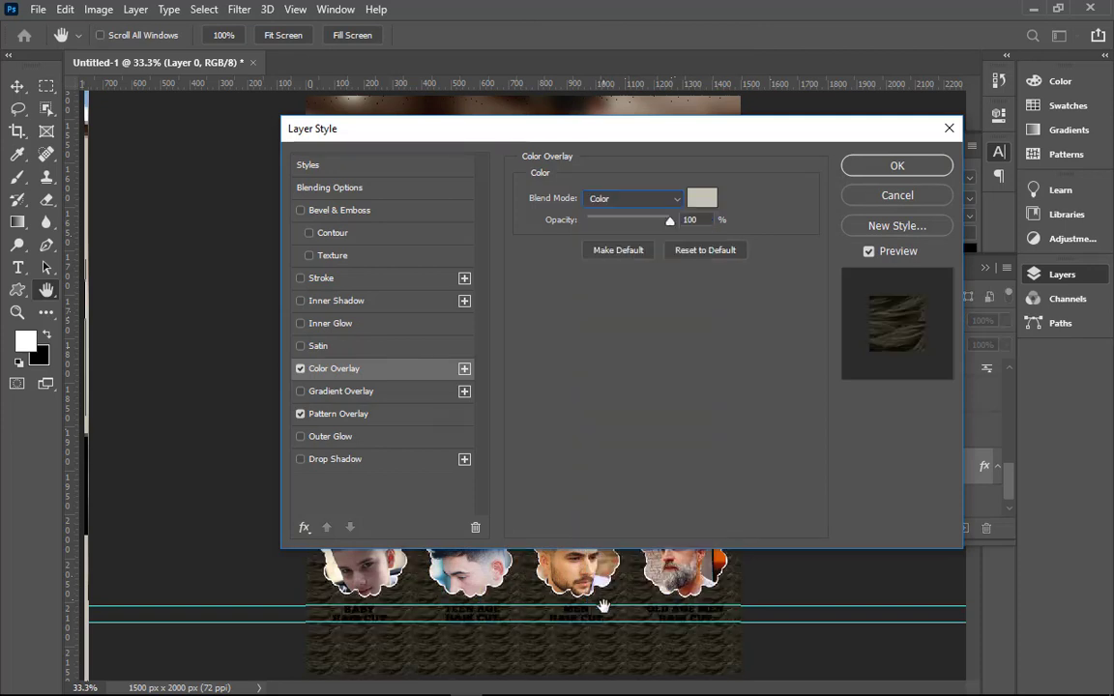
{"action": "left_click", "coordinate": [615, 199]}
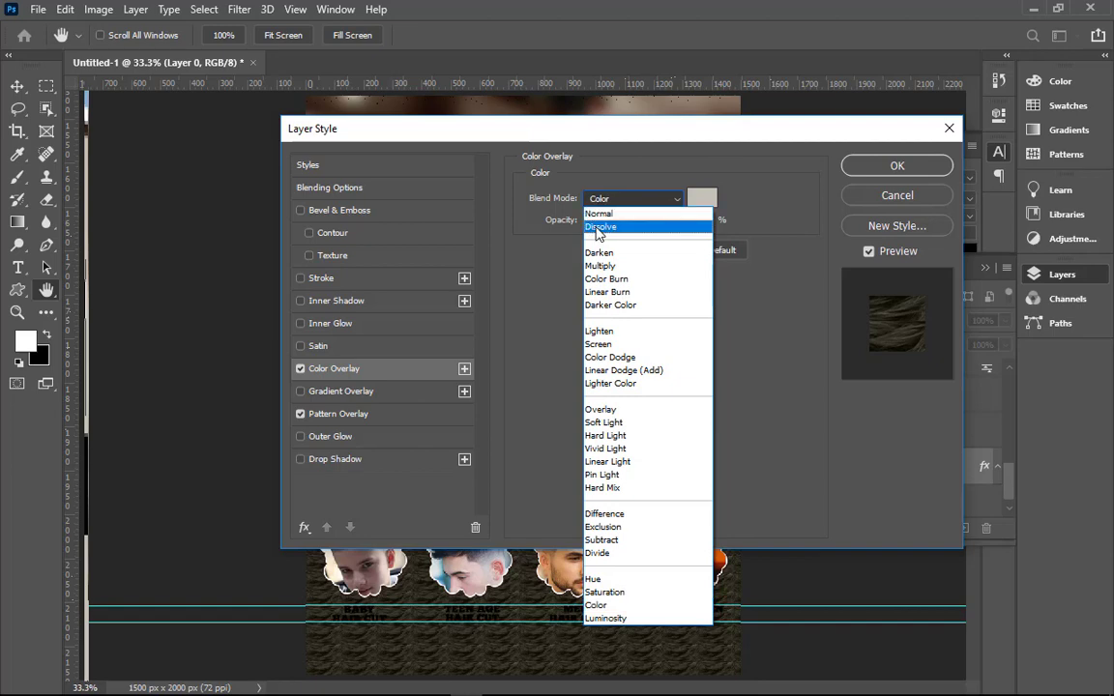
{"action": "left_click", "coordinate": [604, 291]}
{"action": "left_click", "coordinate": [645, 208]}
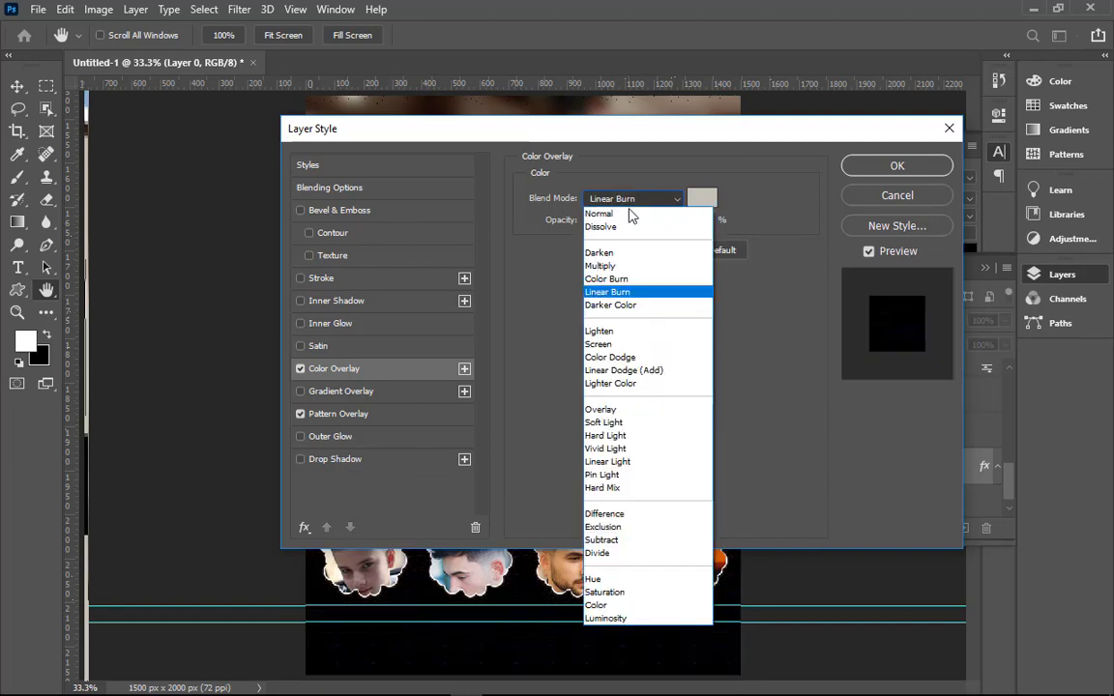
{"action": "left_click", "coordinate": [616, 228]}
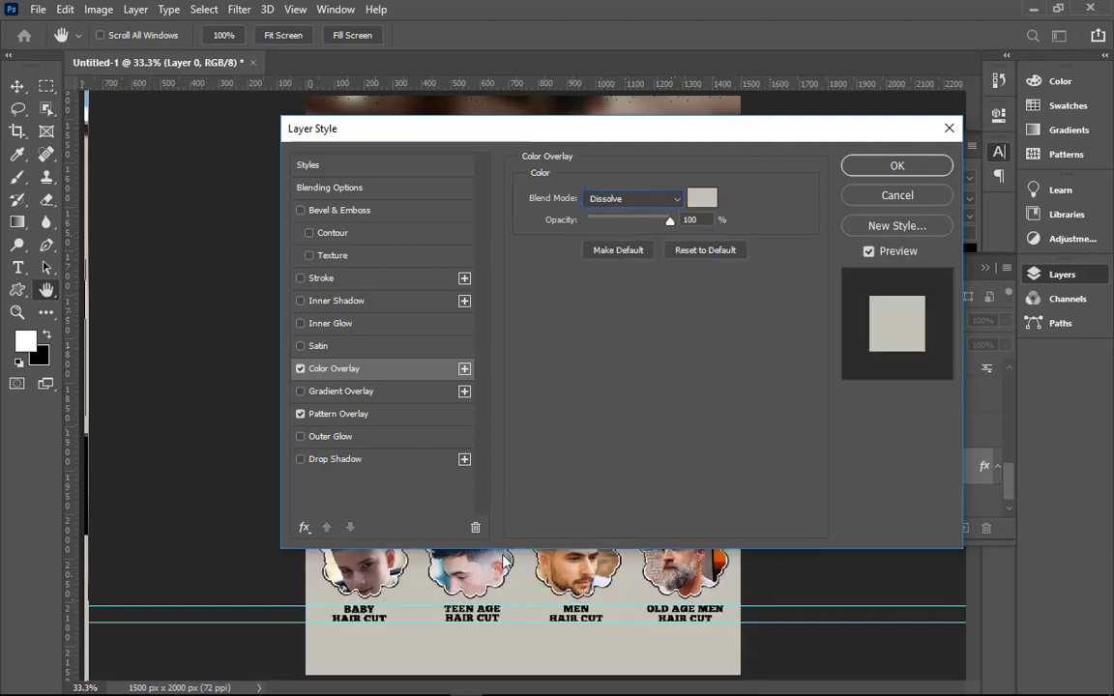
{"action": "left_click_drag", "start_coordinate": [447, 641], "coordinate": [490, 661]}
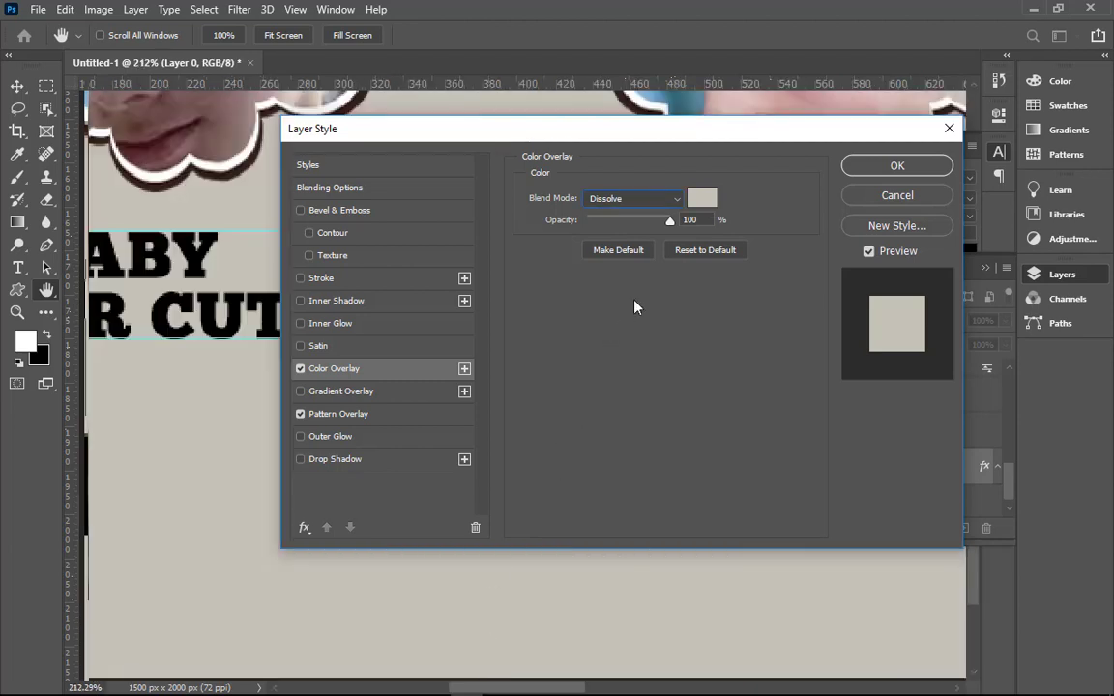
{"action": "left_click", "coordinate": [666, 200]}
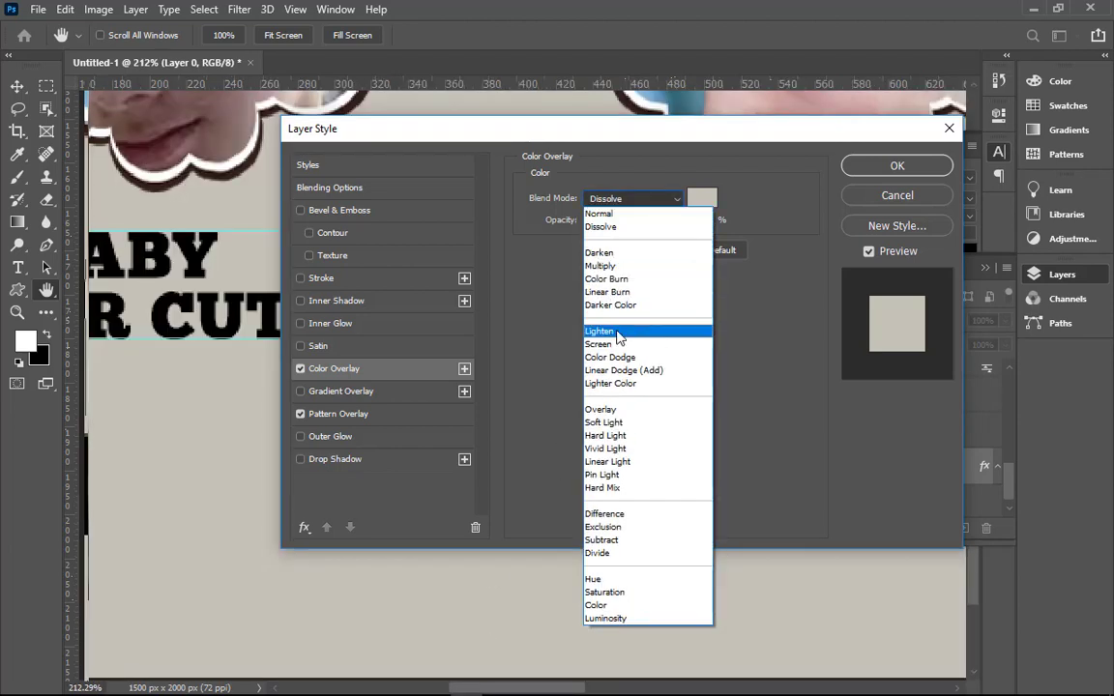
{"action": "left_click", "coordinate": [618, 328]}
{"action": "left_click", "coordinate": [675, 200]}
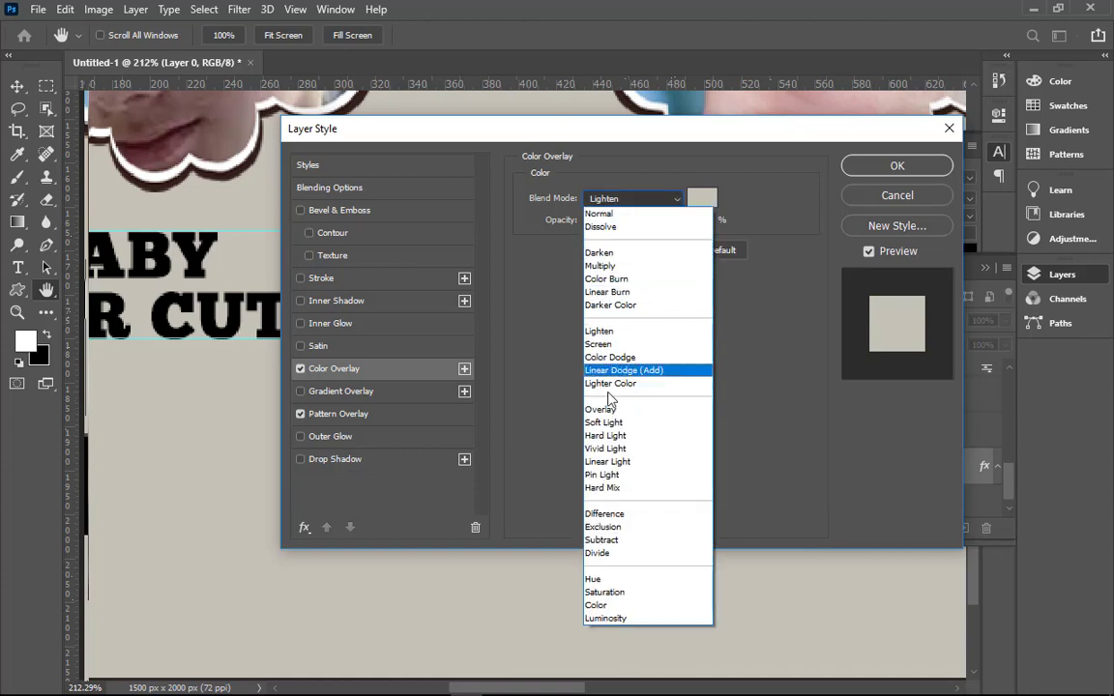
{"action": "left_click", "coordinate": [607, 281]}
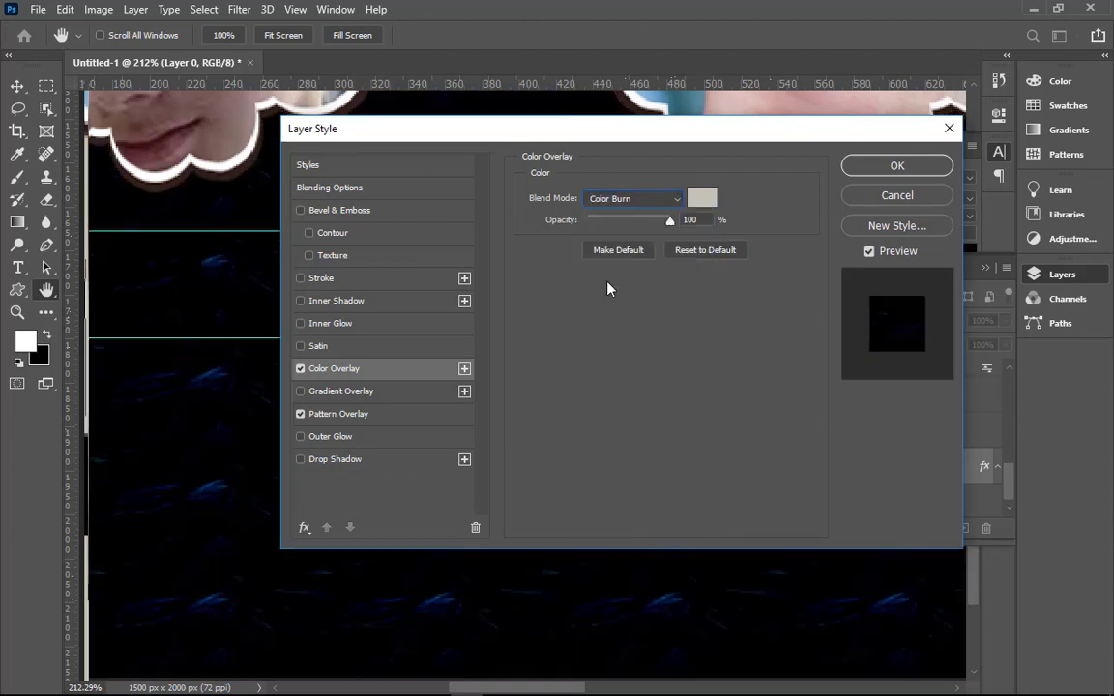
- Remove Layer 0's pattern overlay, keeping only the Normal colour overlay at 100%
{"action": "left_click", "coordinate": [321, 277]}
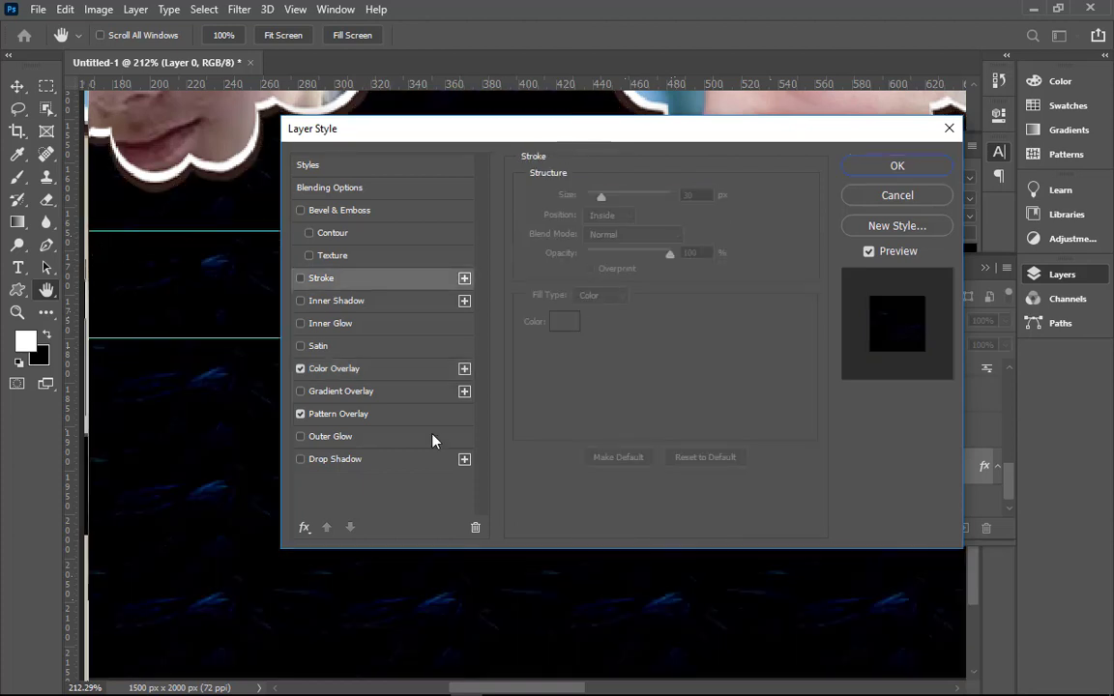
{"action": "left_click", "coordinate": [366, 414]}
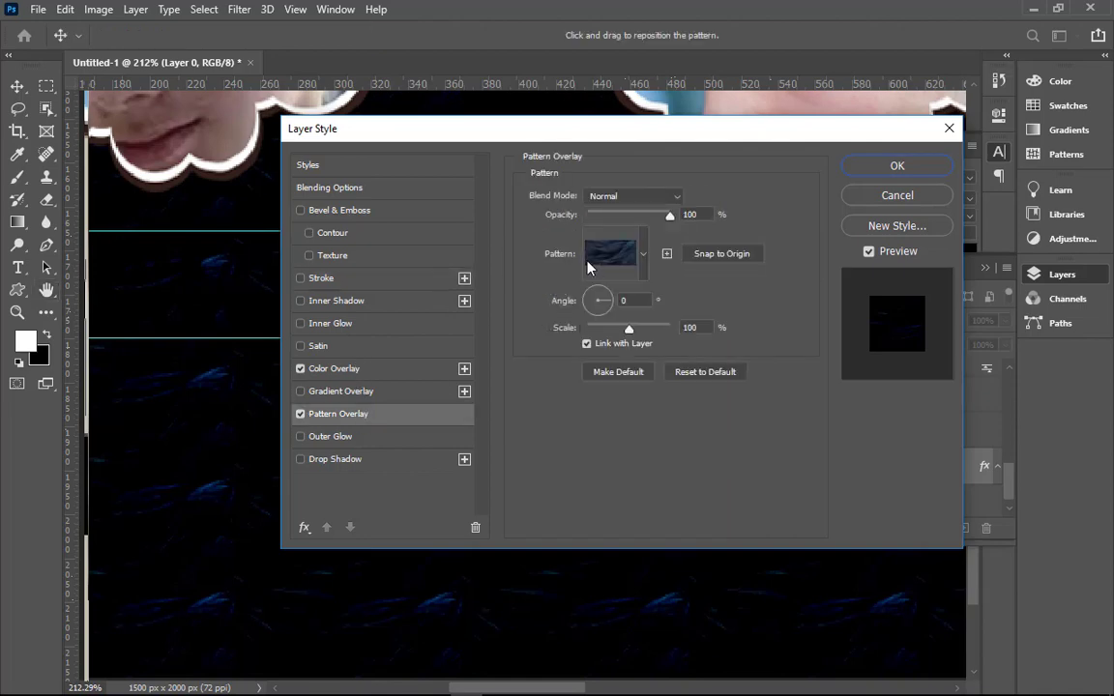
{"action": "left_click", "coordinate": [633, 196]}
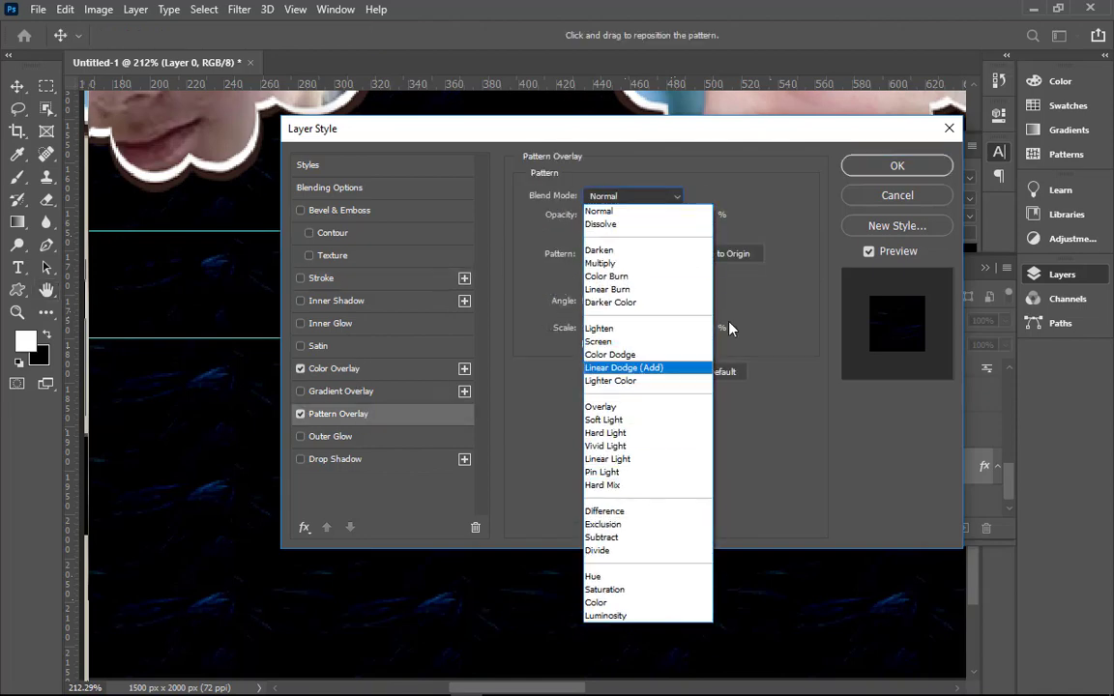
{"action": "left_click", "coordinate": [600, 604]}
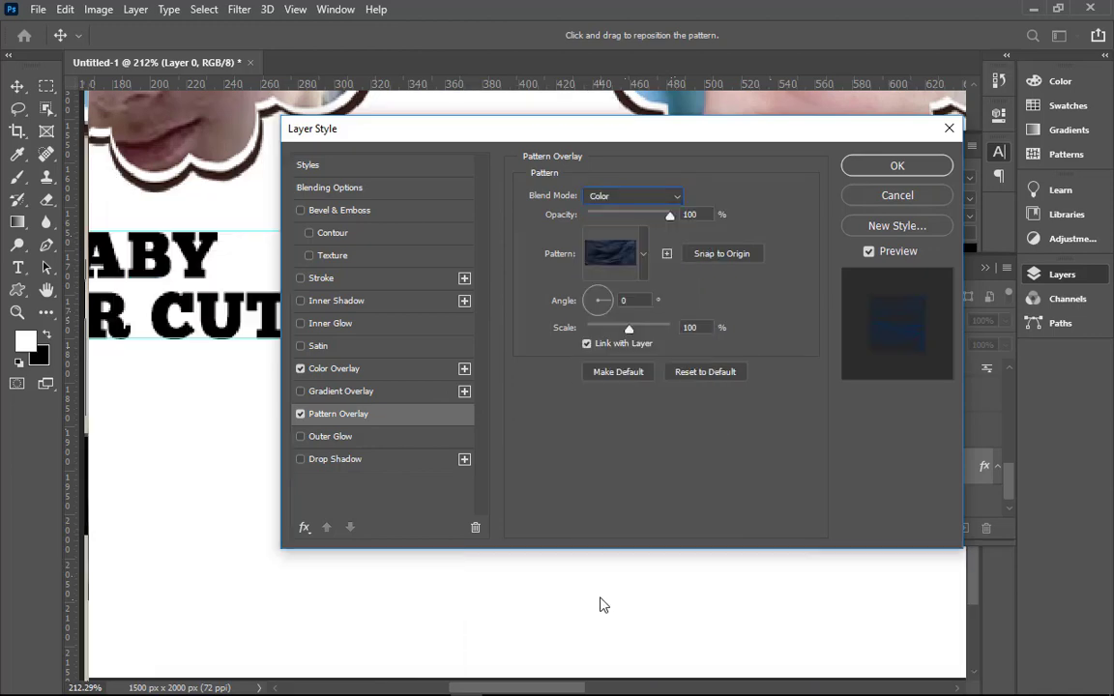
{"action": "left_click", "coordinate": [899, 196]}
{"action": "key", "text": "ctrl+0"}
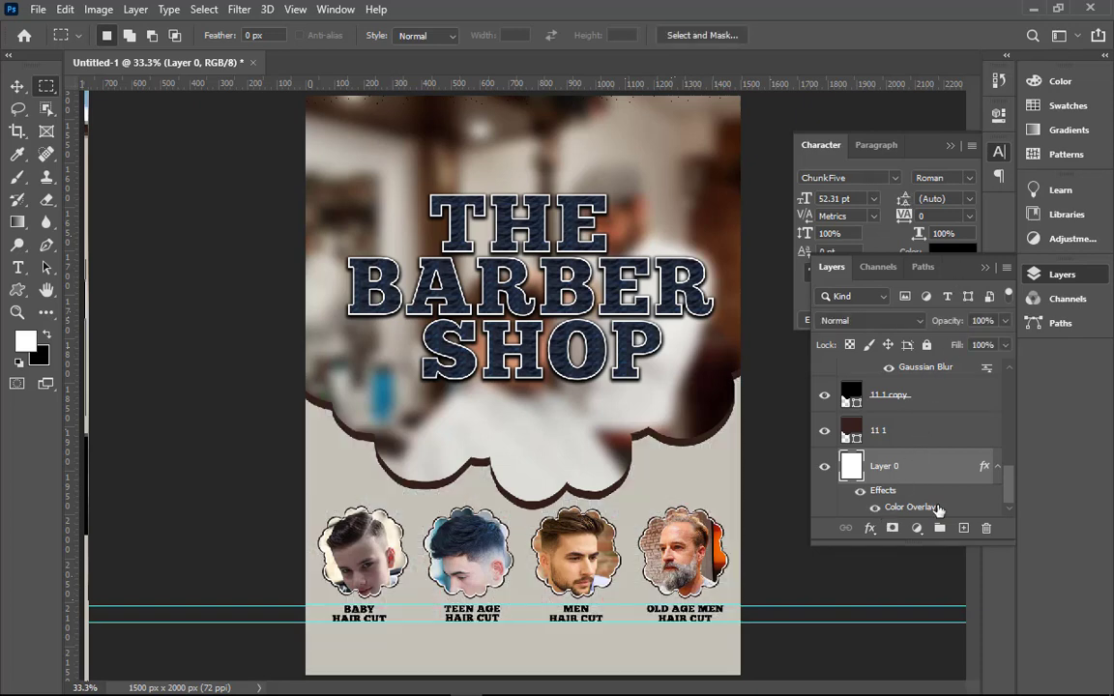
{"action": "double_click", "coordinate": [931, 508]}
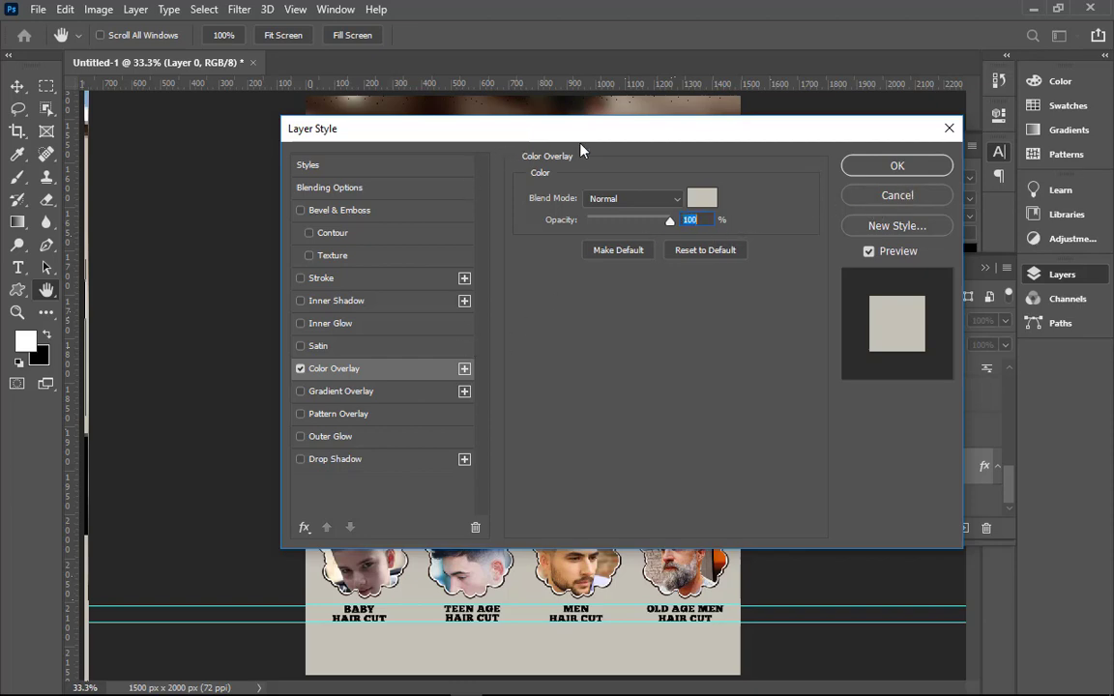
{"action": "left_click", "coordinate": [876, 166]}
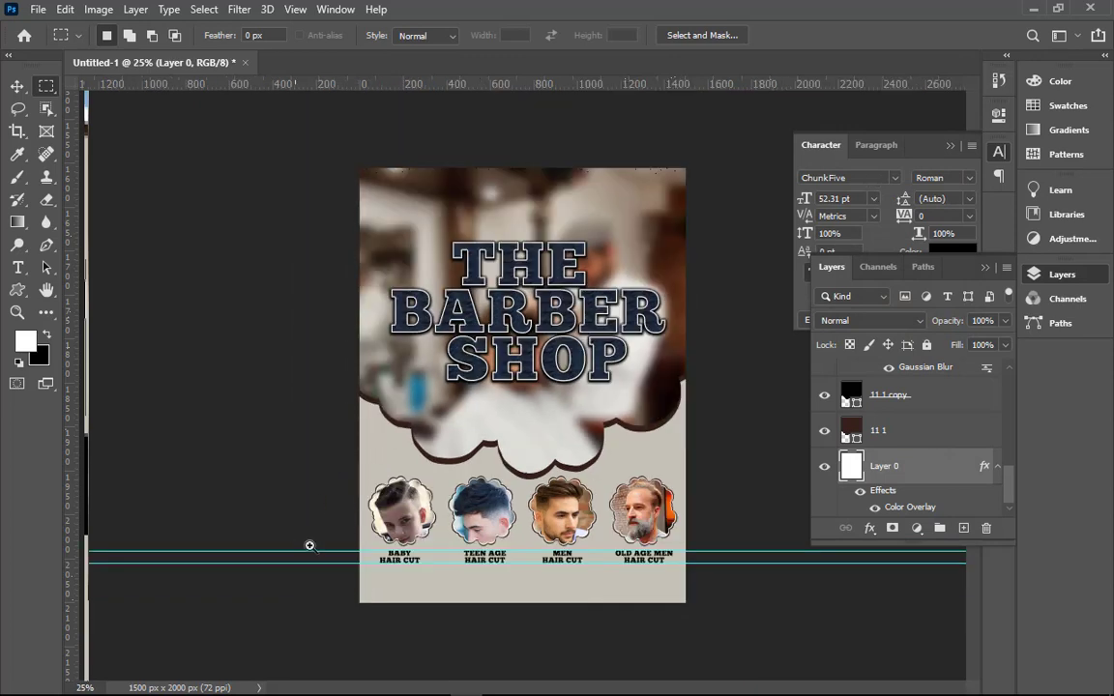
{"action": "scroll", "coordinate": [308, 542], "scroll_direction": "up", "scroll_amount": 5}
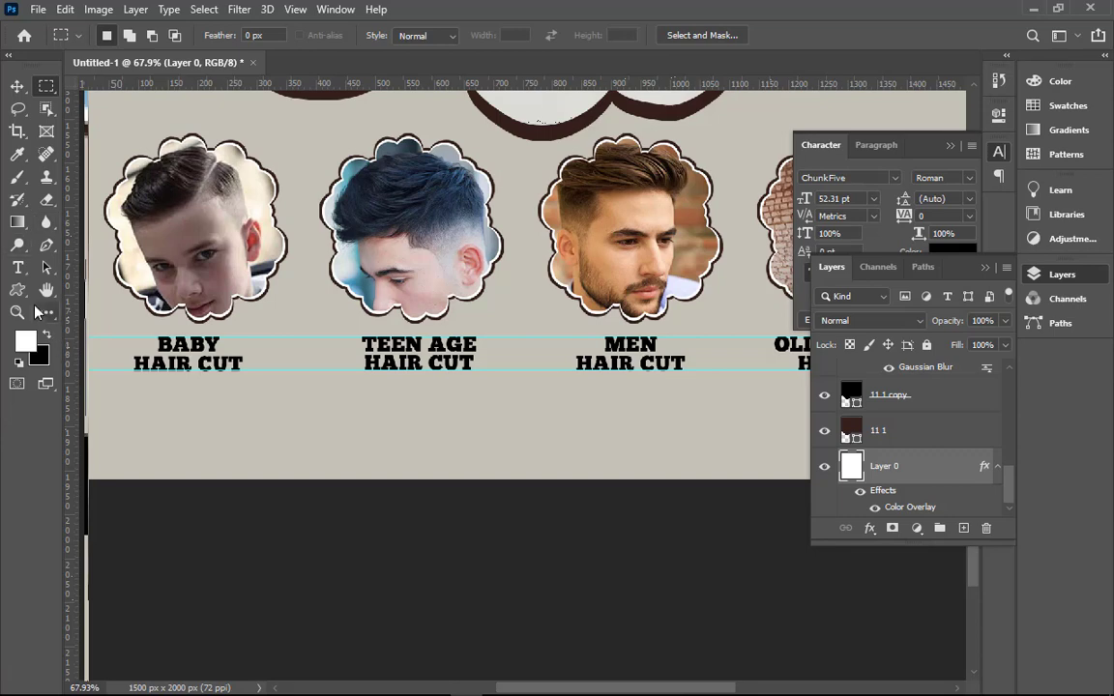
- Draw a rectangle bar along the poster's bottom and fill it with dark brown
{"action": "left_click", "coordinate": [18, 289]}
{"action": "left_click", "coordinate": [61, 290]}
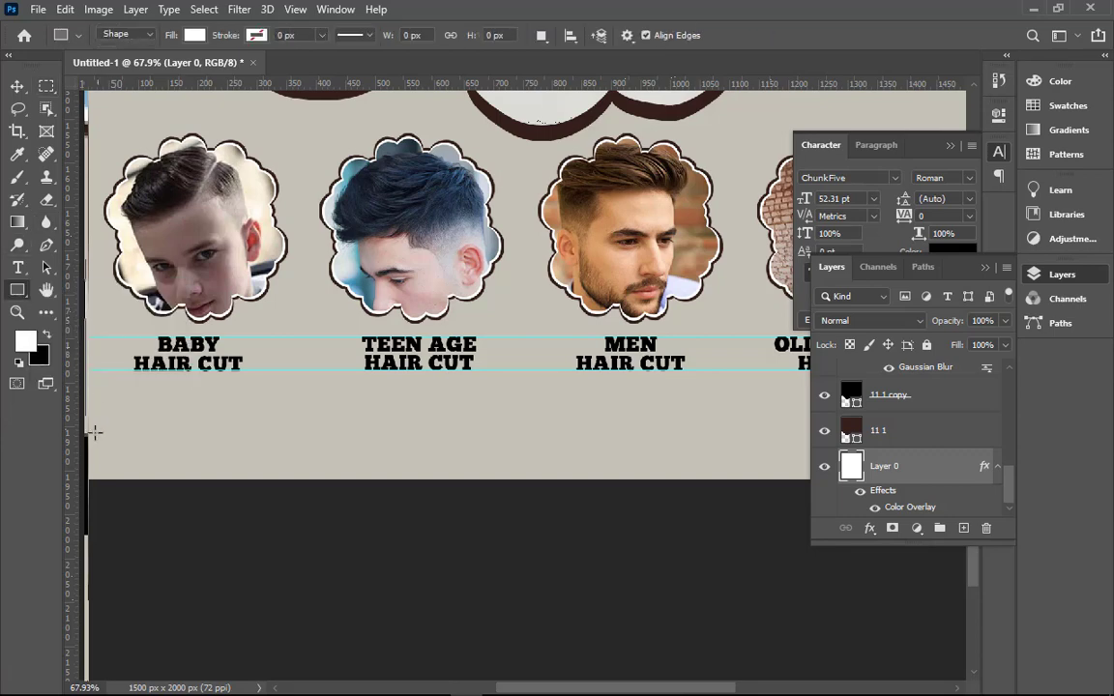
{"action": "key", "text": "ctrl+minus"}
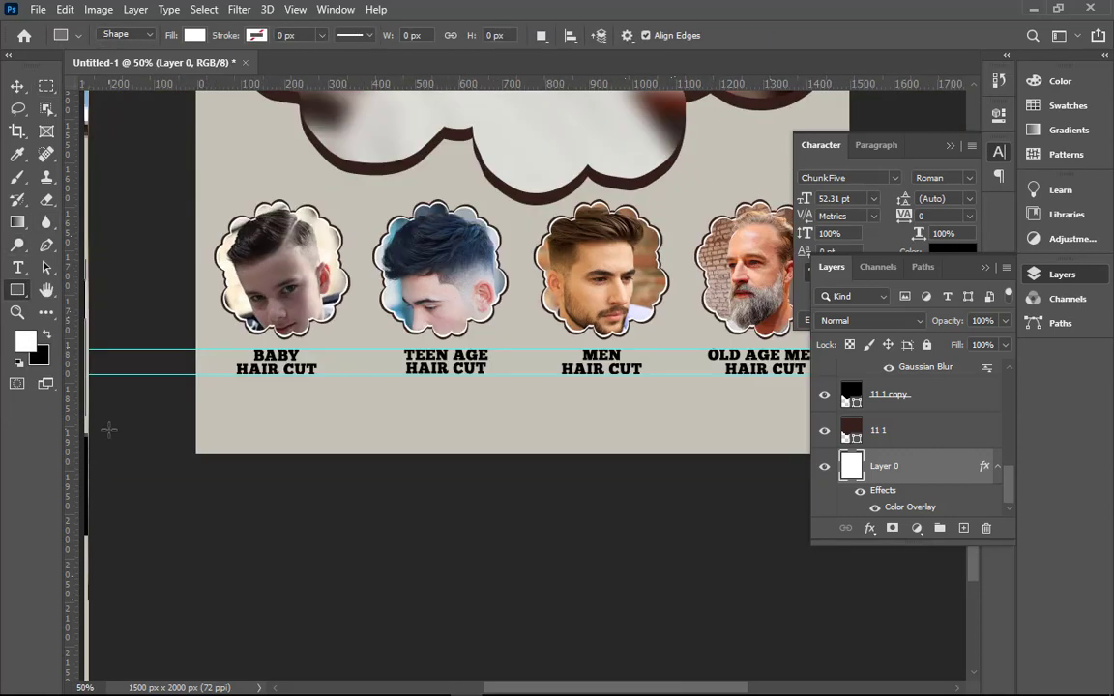
{"action": "left_click_drag", "start_coordinate": [179, 413], "coordinate": [570, 456]}
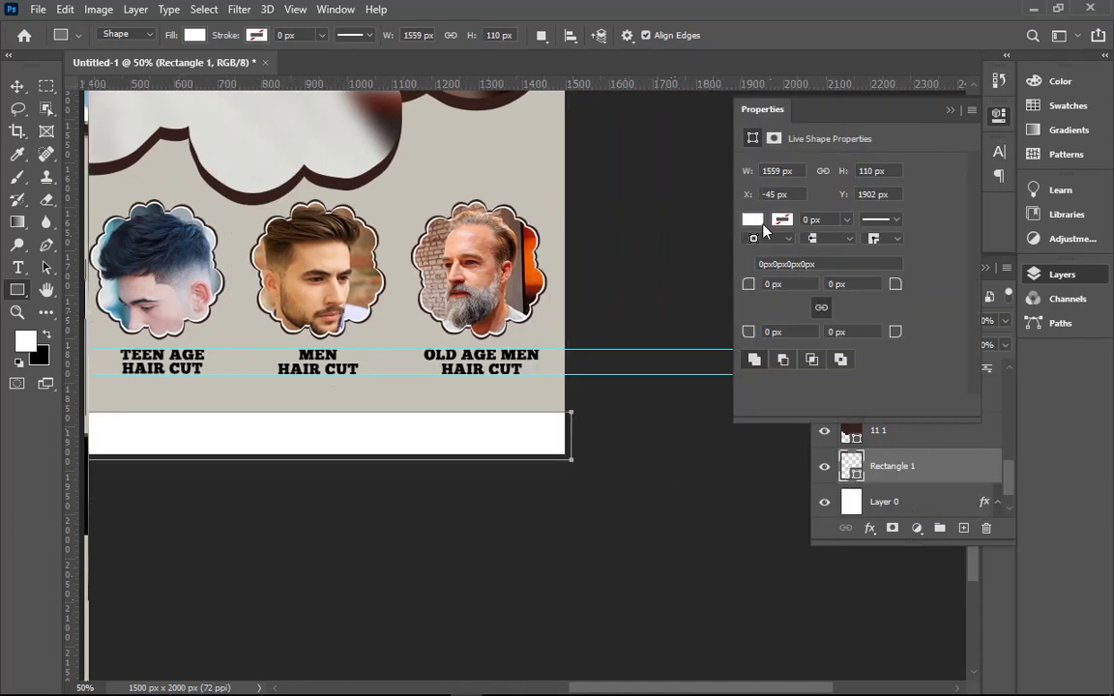
{"action": "left_click", "coordinate": [753, 220]}
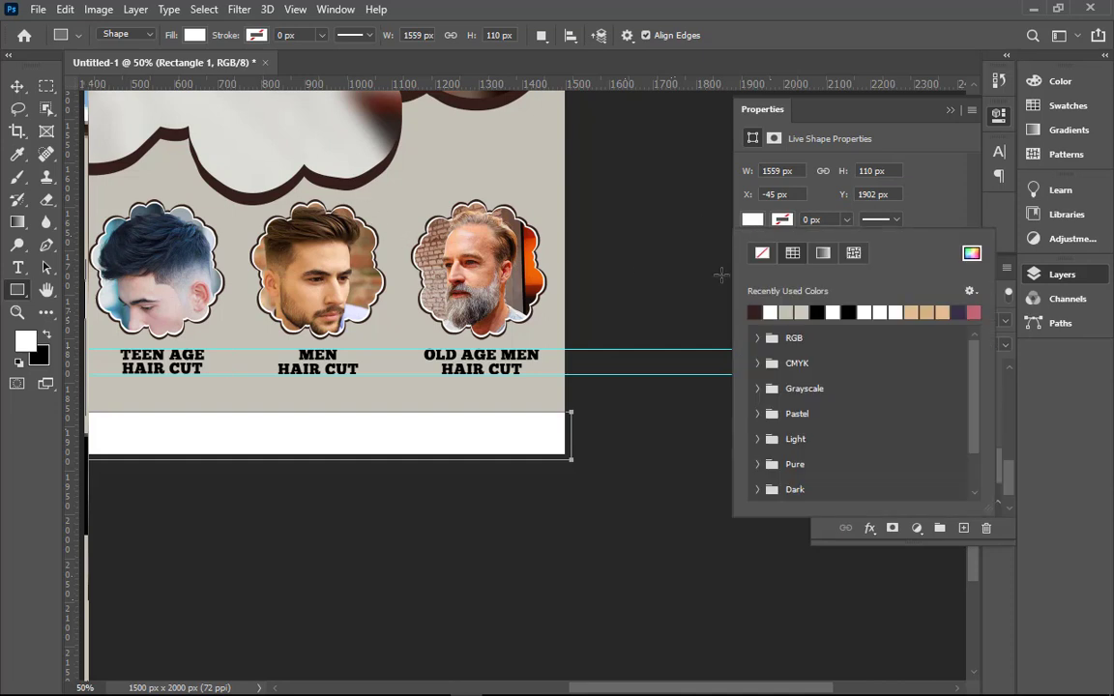
{"action": "left_click", "coordinate": [755, 310]}
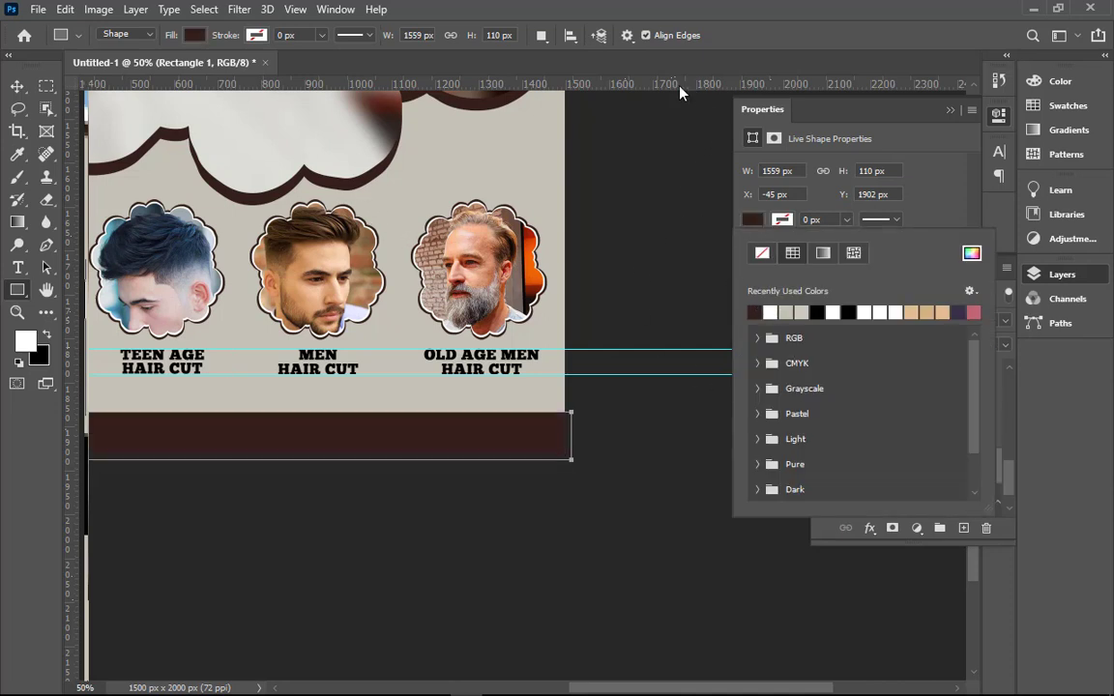
{"action": "left_click", "coordinate": [18, 87]}
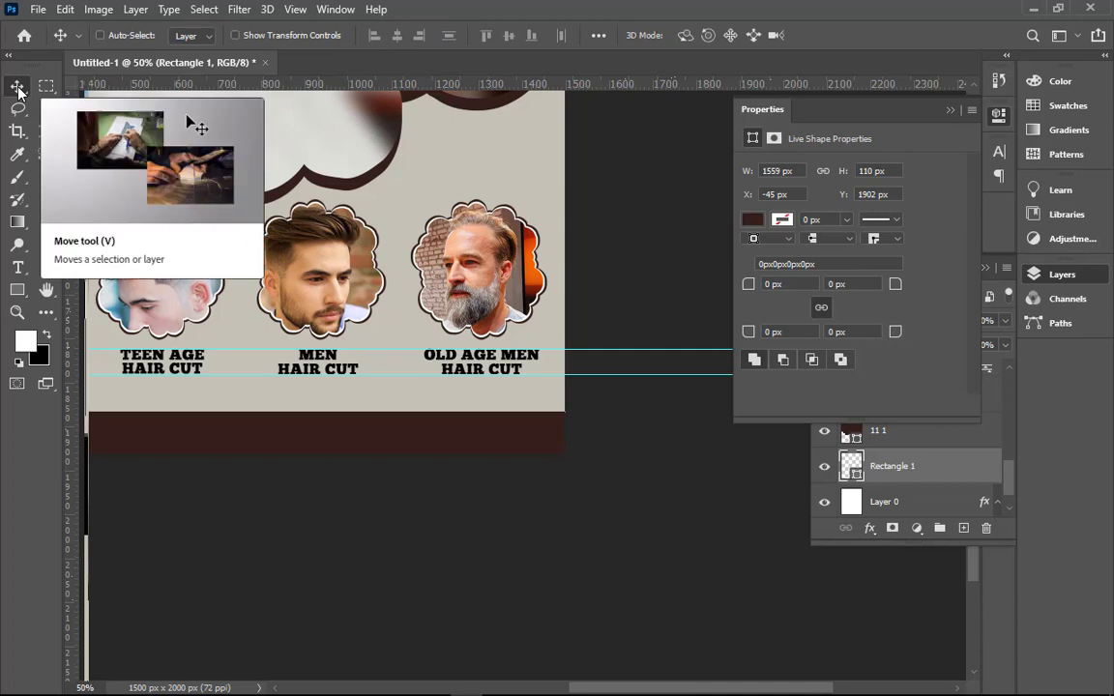
- Align the 1559 × 110 px brown strip with the poster's bottom edge
{"action": "key", "text": "ctrl+minus"}
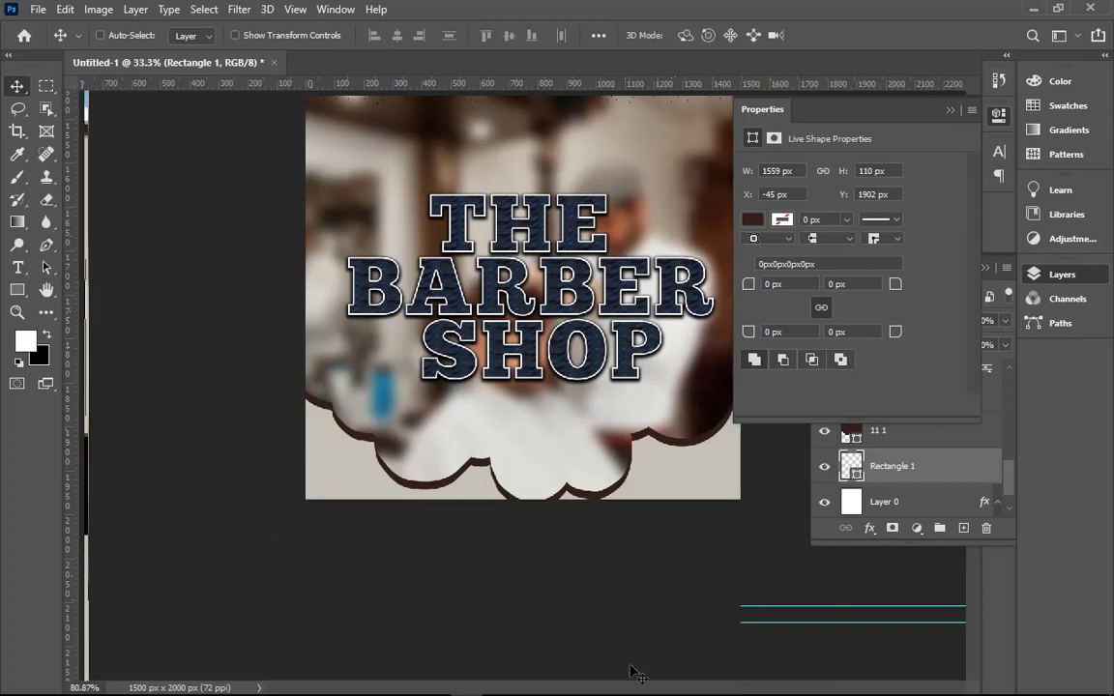
{"action": "scroll", "coordinate": [529, 459], "scroll_direction": "up", "scroll_amount": 5}
{"action": "left_click_drag", "start_coordinate": [530, 459], "coordinate": [519, 457]}
{"action": "key", "text": "ctrl+minus"}
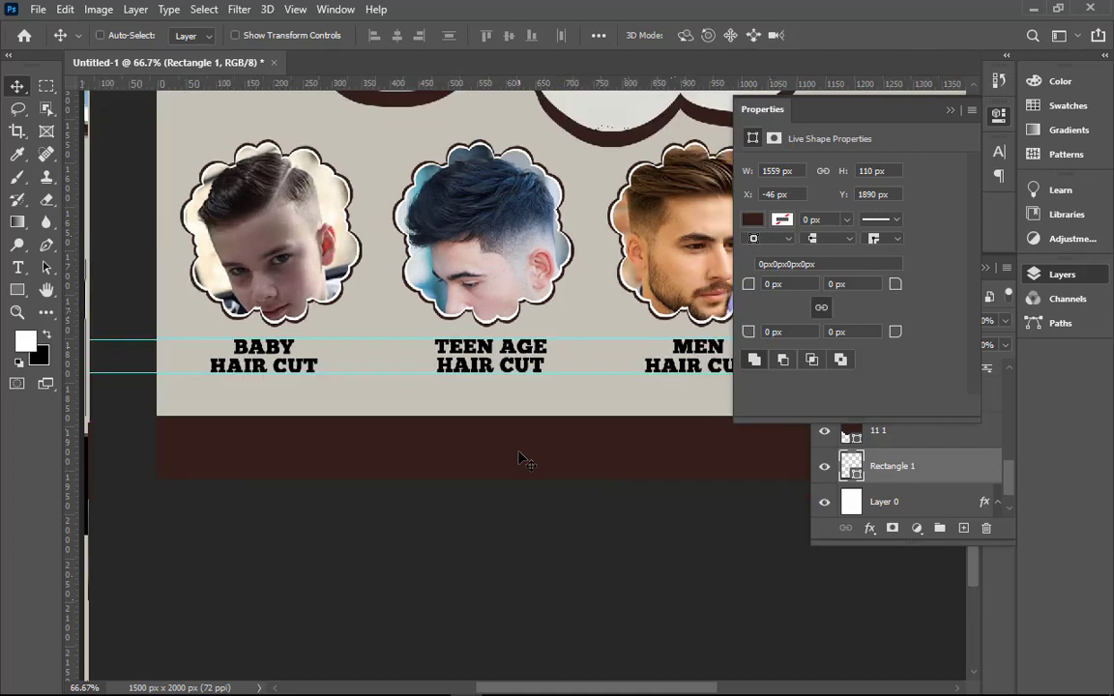
{"action": "key", "text": "ctrl+minus"}
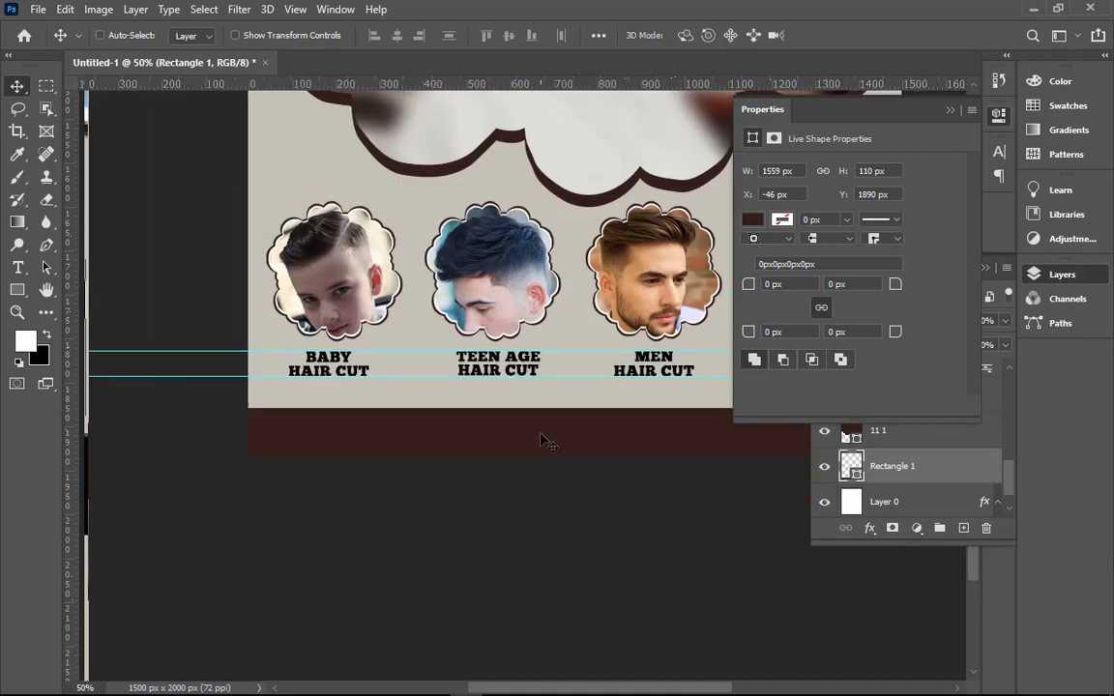
{"action": "key", "text": "ctrl+minus"}
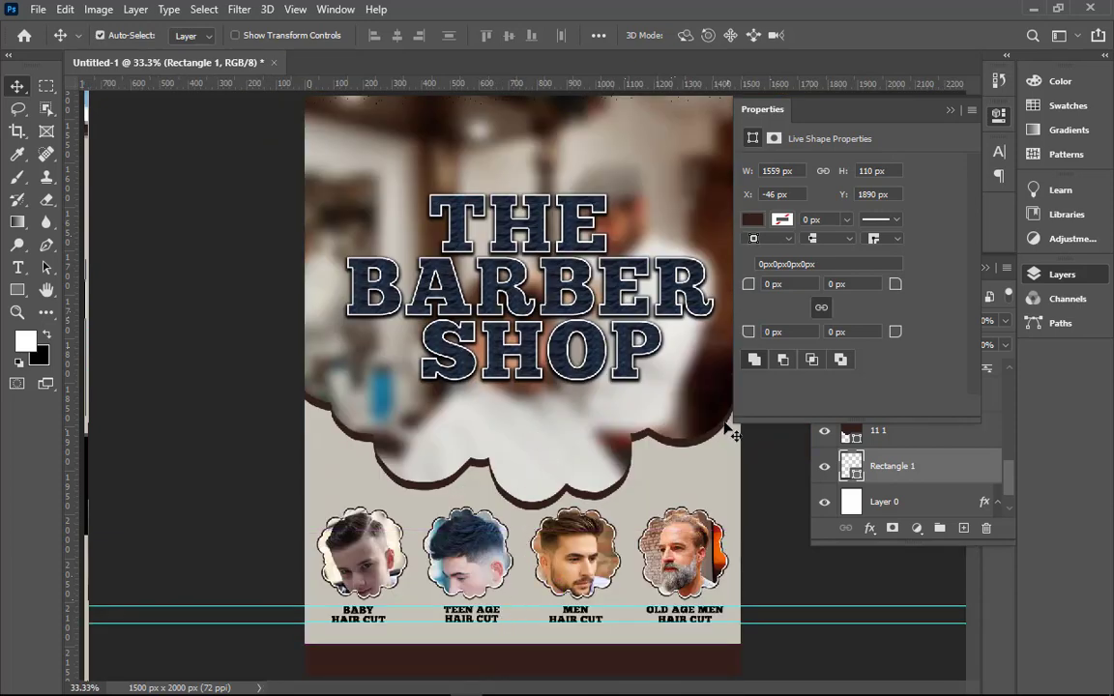
{"action": "left_click", "coordinate": [753, 219]}
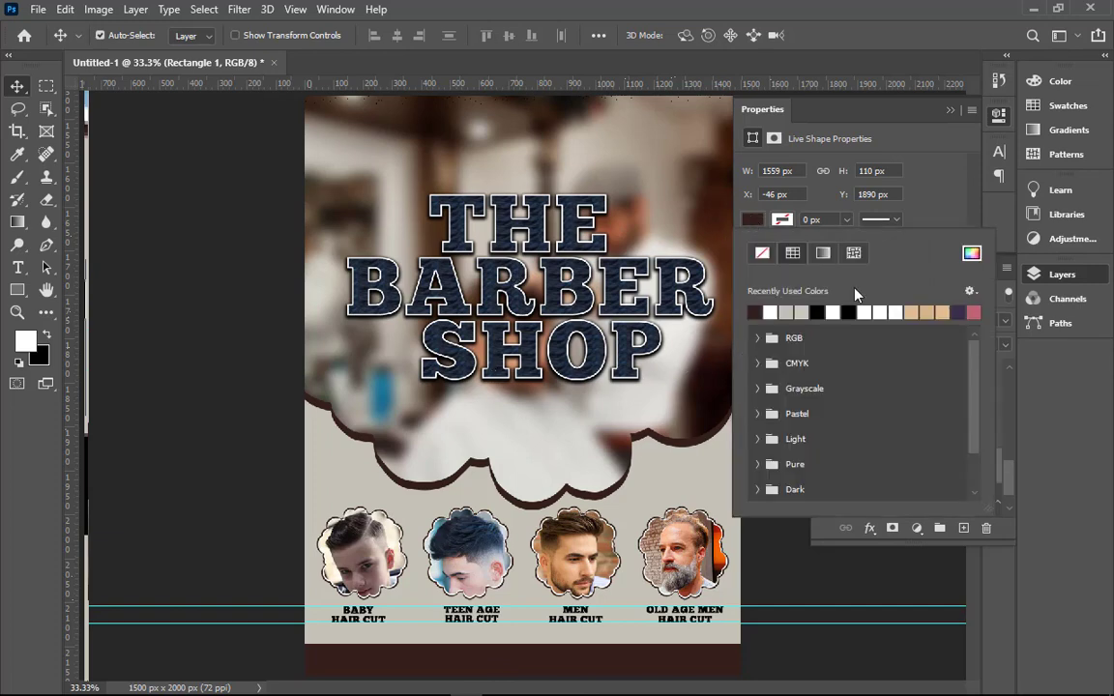
{"action": "left_click", "coordinate": [951, 111]}
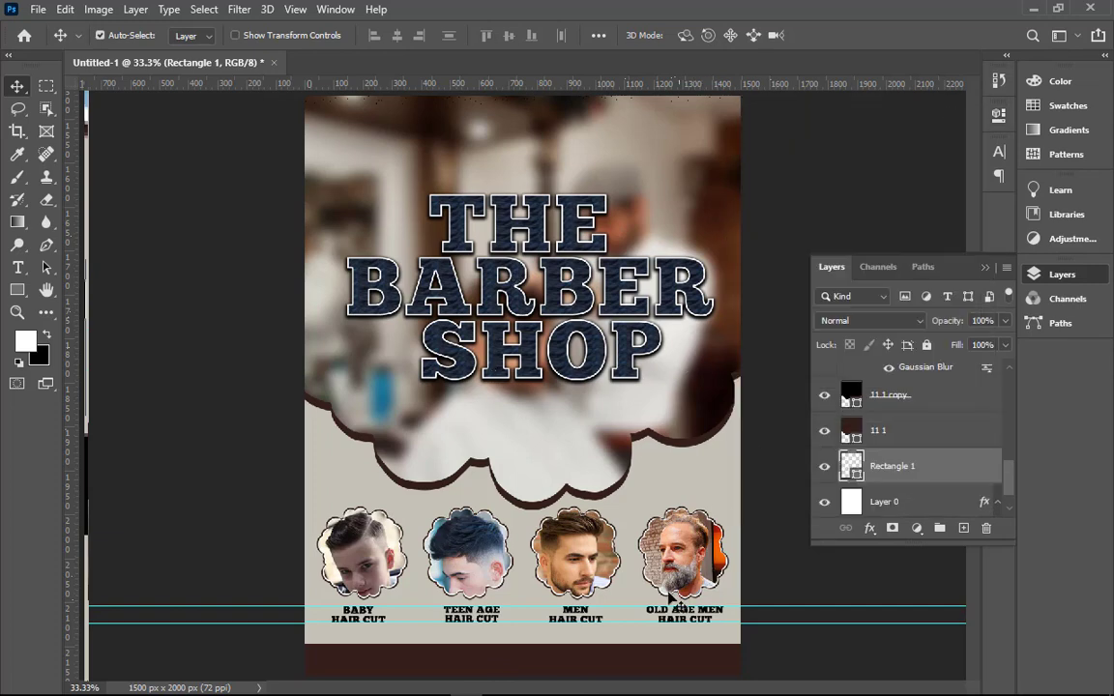
- Recolour the TEEN AGE caption and its HAIR CUT line to the footer's dark brown #33201a
{"action": "left_click_drag", "start_coordinate": [311, 500], "coordinate": [597, 671]}
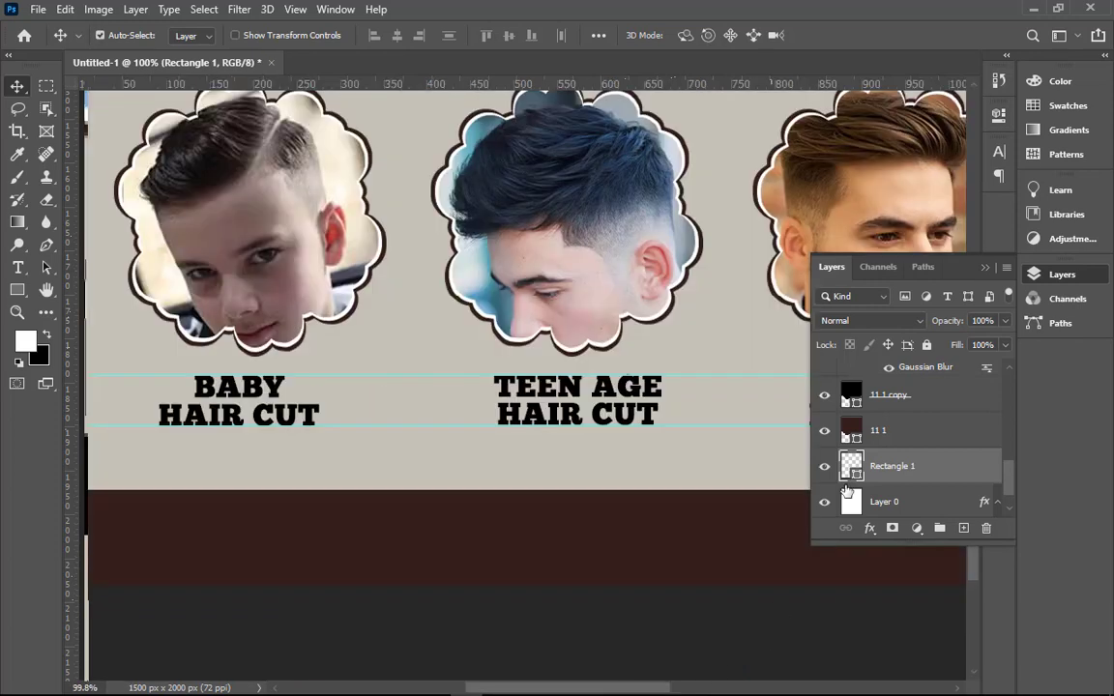
{"action": "double_click", "coordinate": [638, 385]}
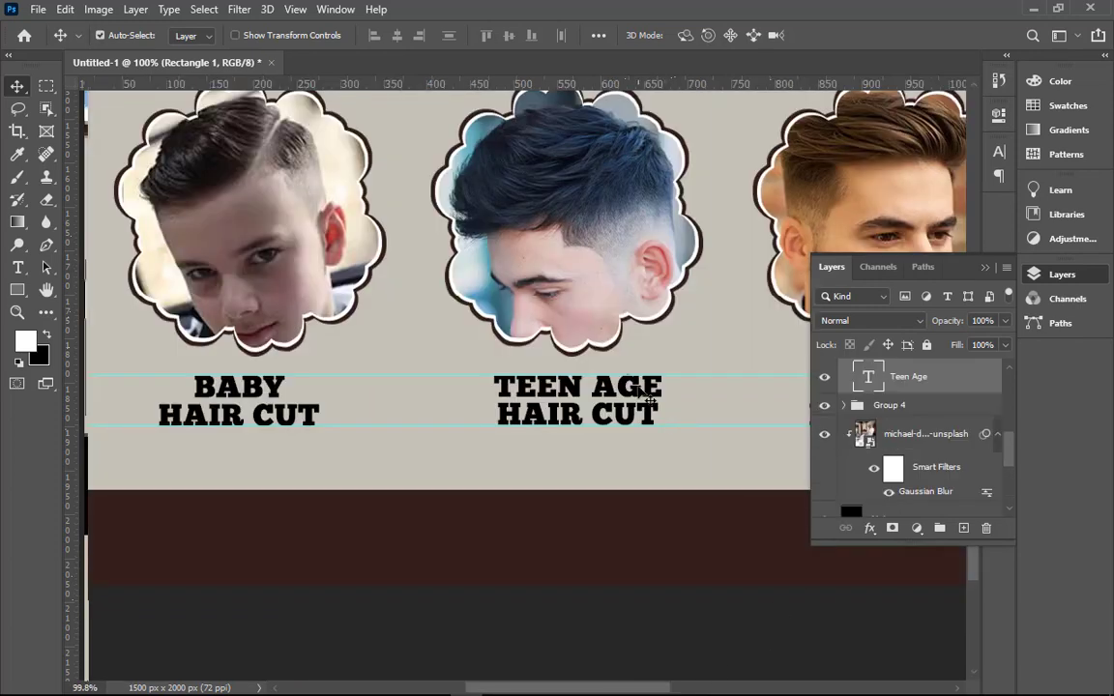
{"action": "left_click", "coordinate": [695, 35]}
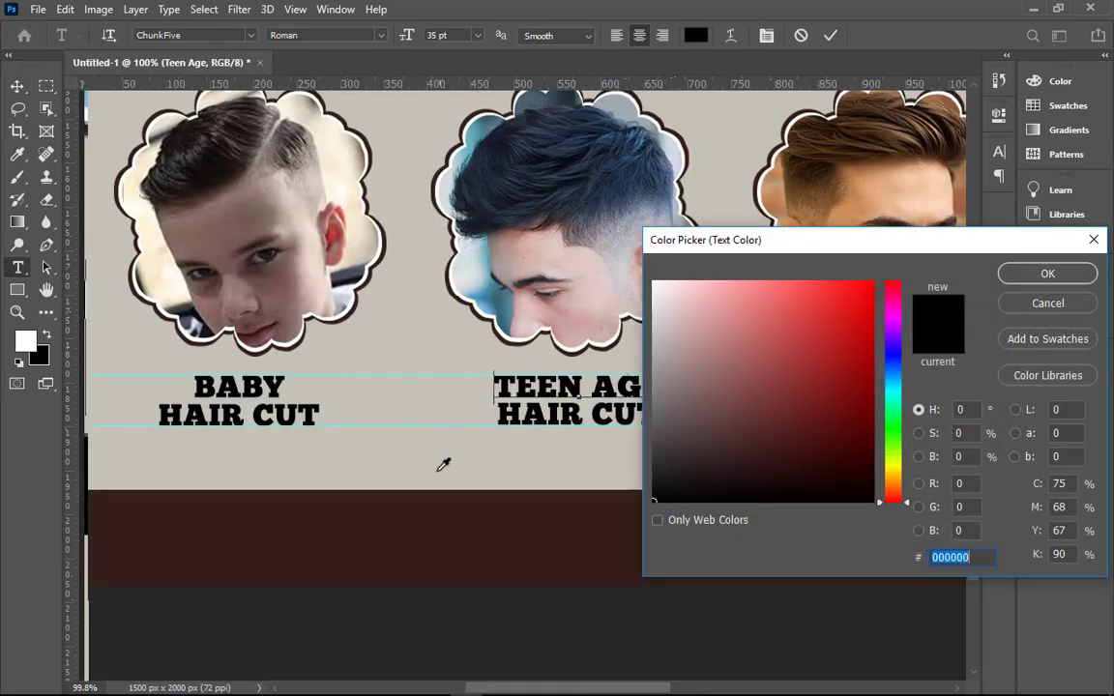
{"action": "left_click", "coordinate": [427, 509]}
{"action": "left_click", "coordinate": [1040, 274]}
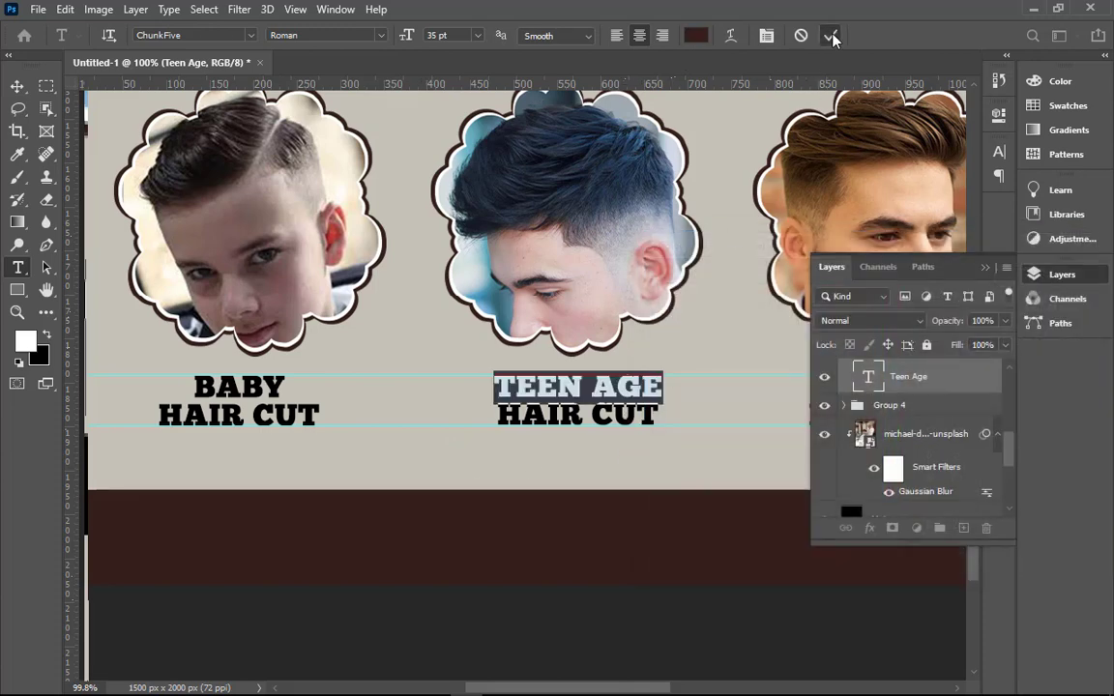
{"action": "left_click", "coordinate": [829, 34]}
{"action": "key", "text": "v"}
{"action": "double_click", "coordinate": [624, 416]}
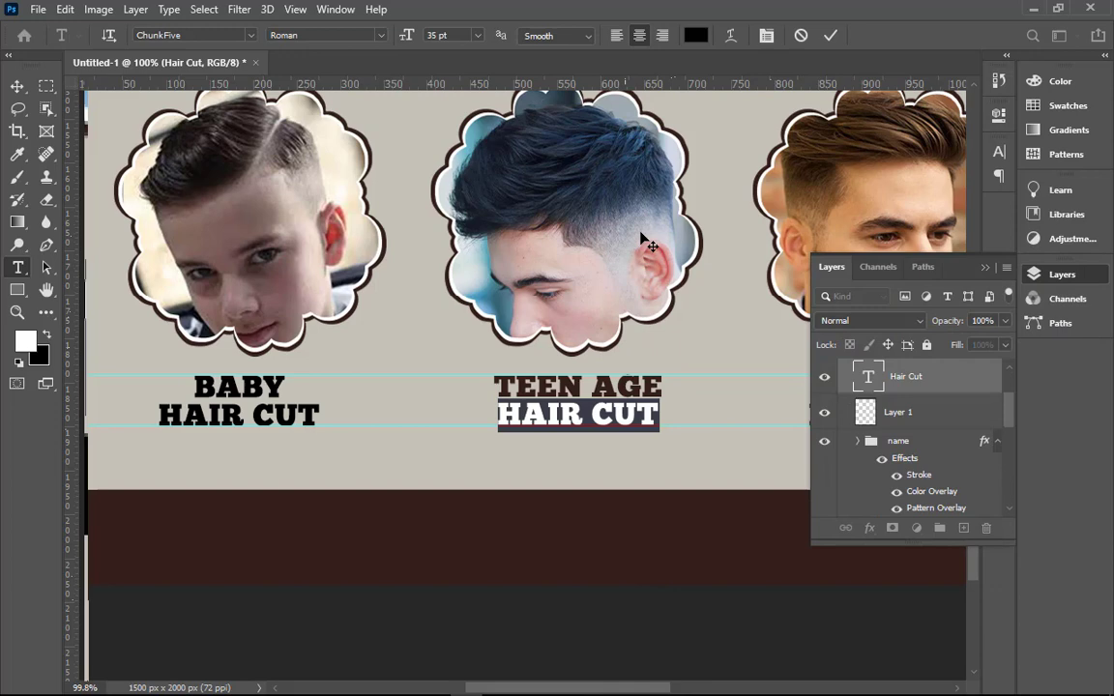
{"action": "left_click", "coordinate": [695, 34]}
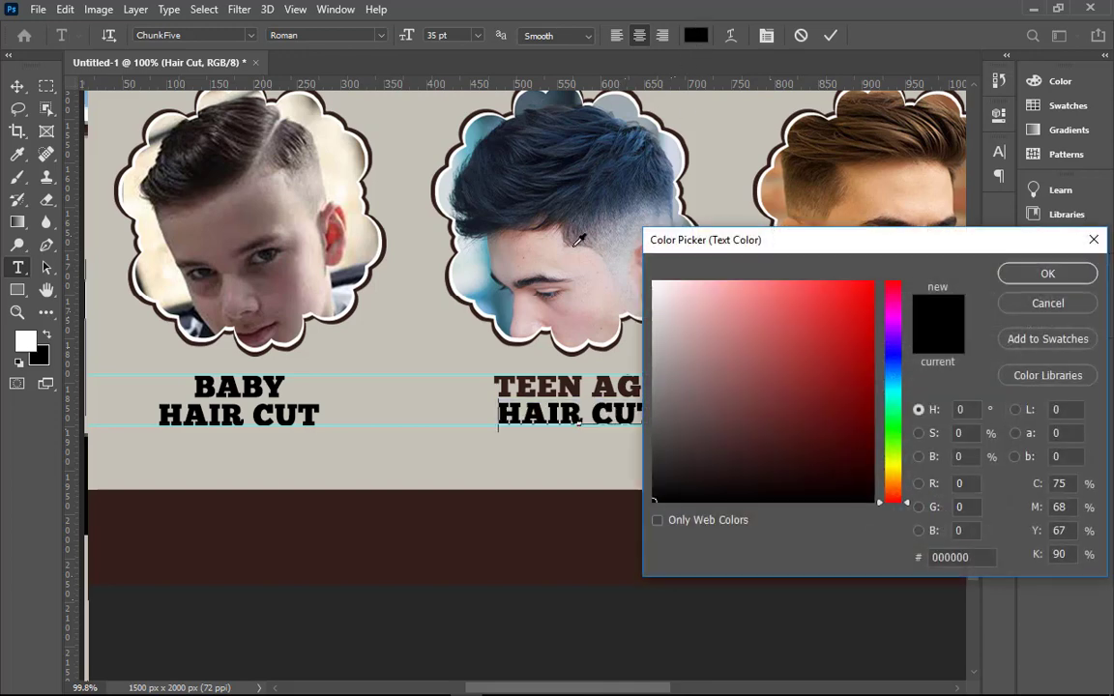
{"action": "left_click", "coordinate": [497, 509]}
{"action": "left_click", "coordinate": [1049, 277]}
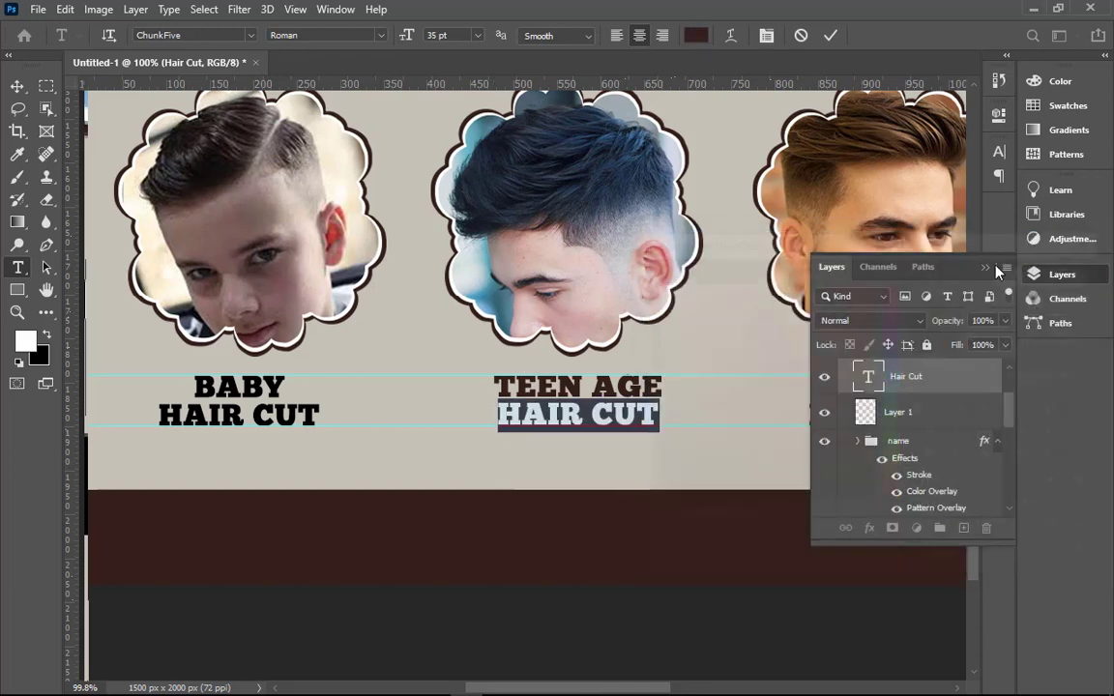
{"action": "left_click", "coordinate": [830, 35]}
{"action": "key", "text": "v"}
- Recolour the BABY caption and its HAIR CUT line to the same dark brown, then fit the poster on screen
{"action": "double_click", "coordinate": [256, 394]}
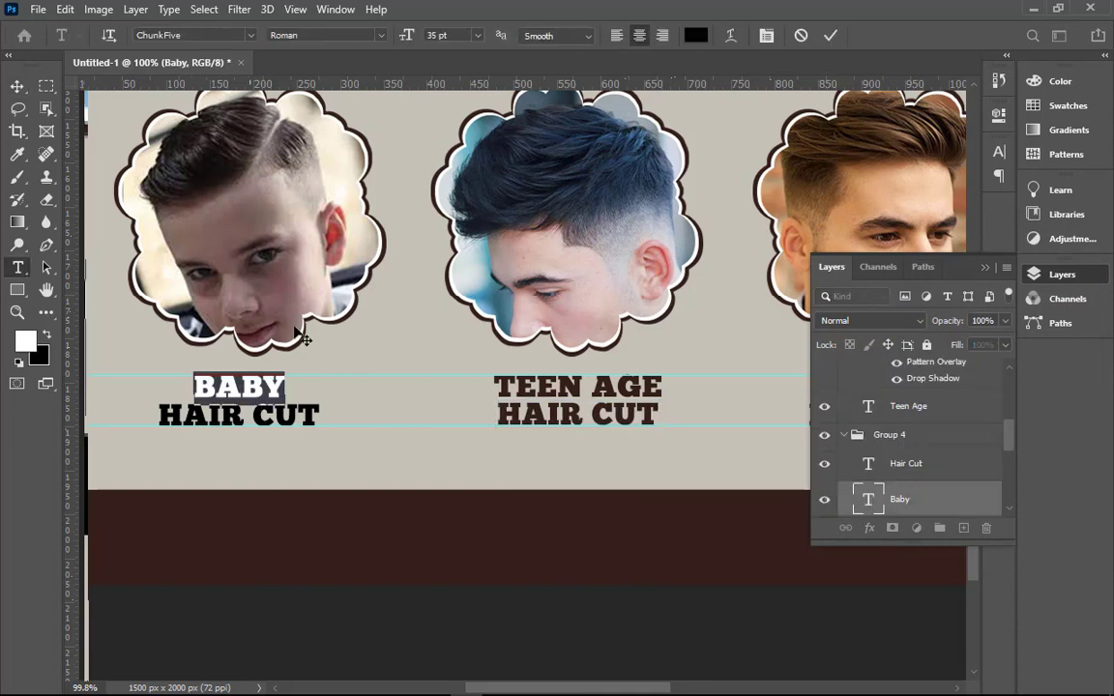
{"action": "left_click", "coordinate": [695, 35]}
{"action": "left_click", "coordinate": [319, 524]}
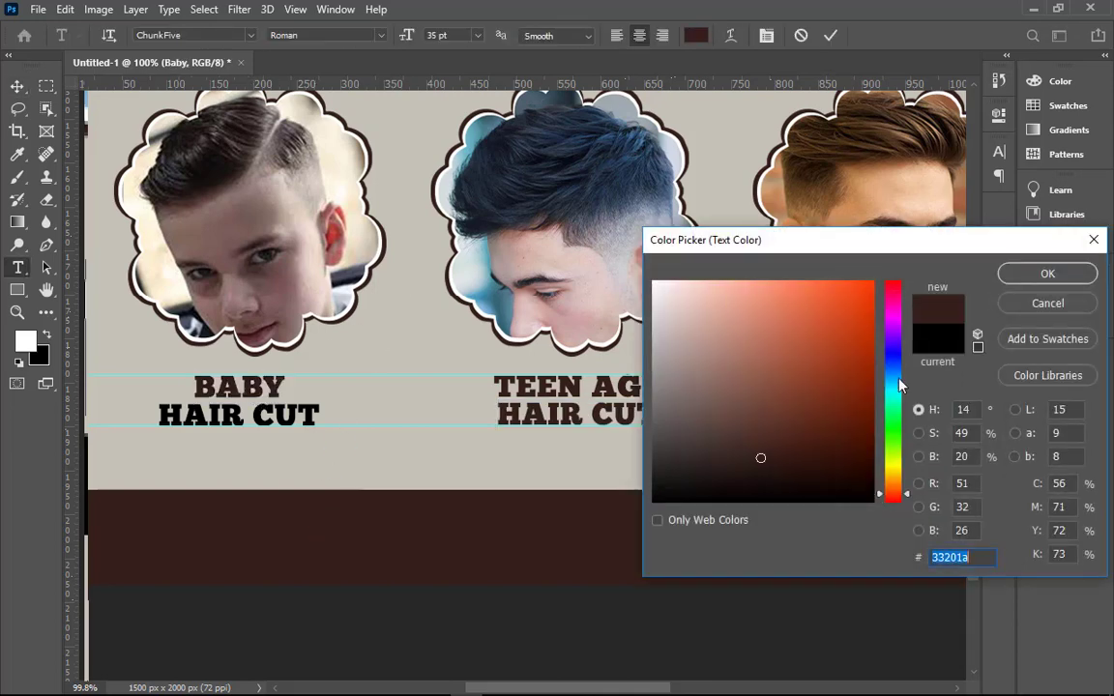
{"action": "left_click", "coordinate": [1010, 278]}
{"action": "left_click", "coordinate": [829, 36]}
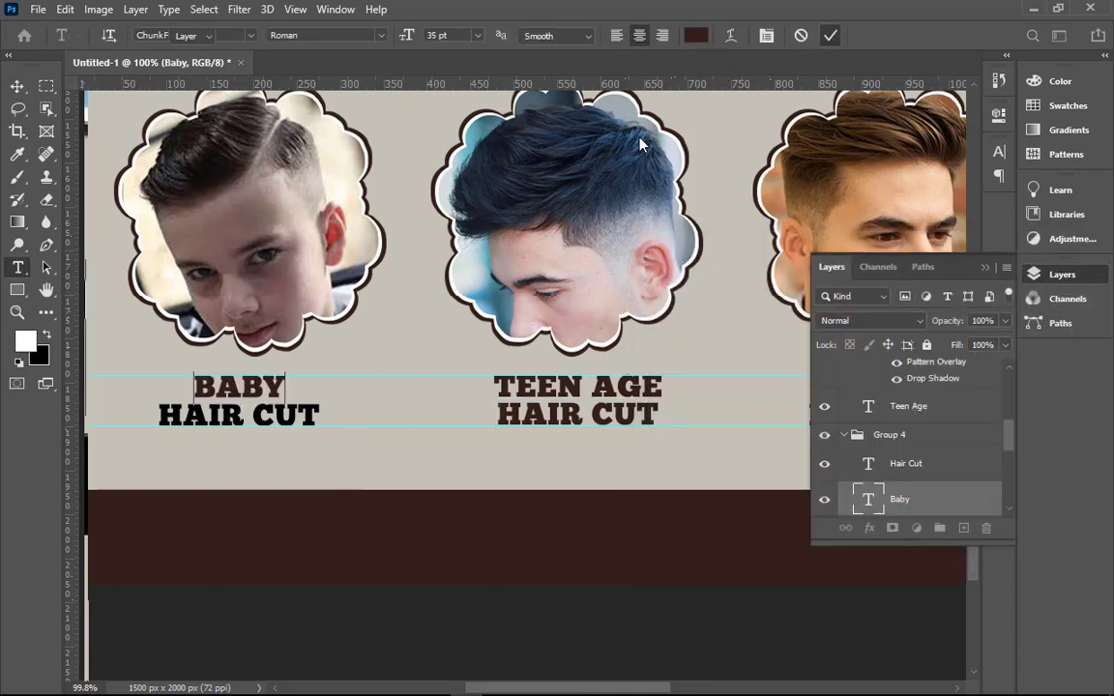
{"action": "double_click", "coordinate": [302, 417]}
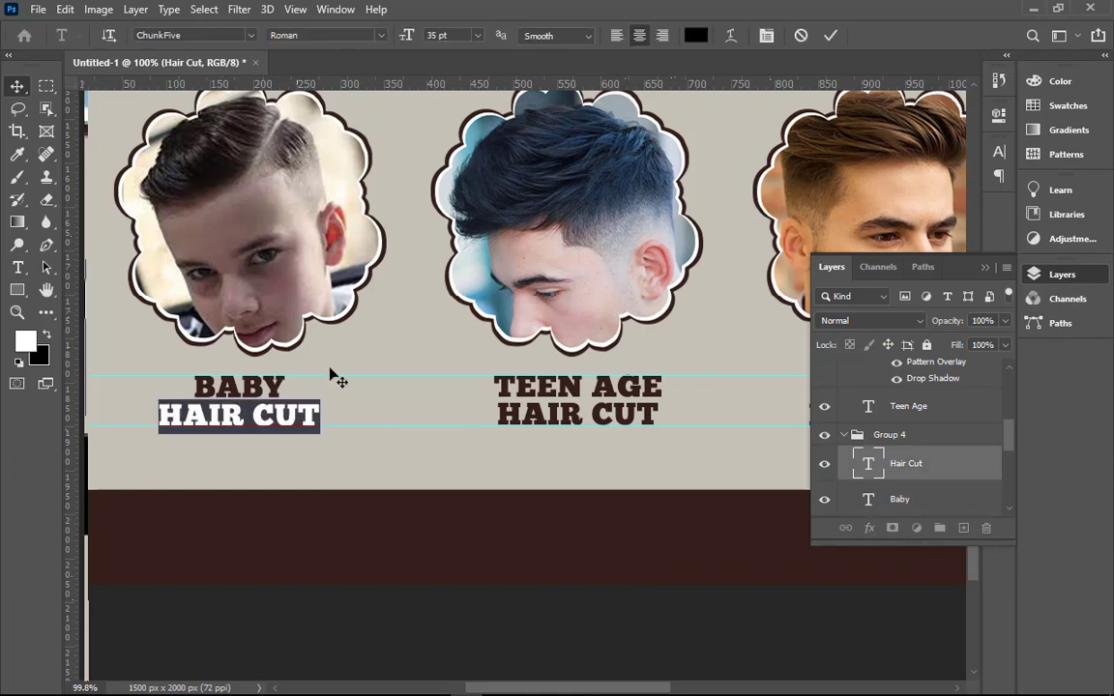
{"action": "left_click", "coordinate": [696, 35]}
{"action": "left_click", "coordinate": [389, 506]}
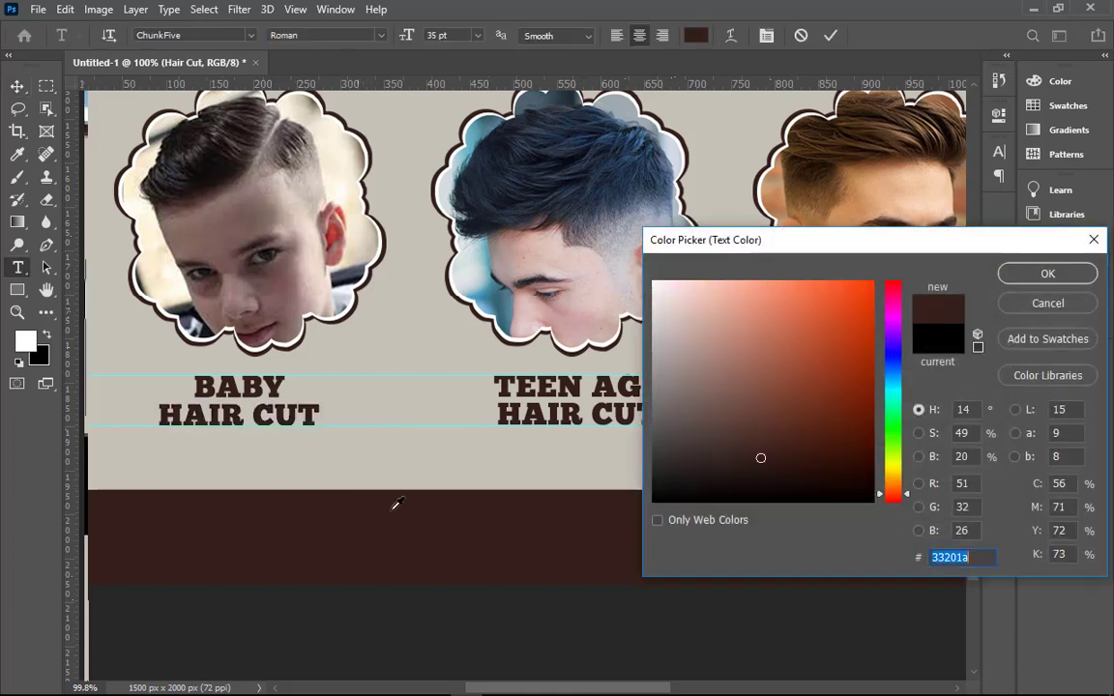
{"action": "left_click", "coordinate": [1003, 272]}
{"action": "key", "text": "F7"}
{"action": "key", "text": "ctrl+0"}
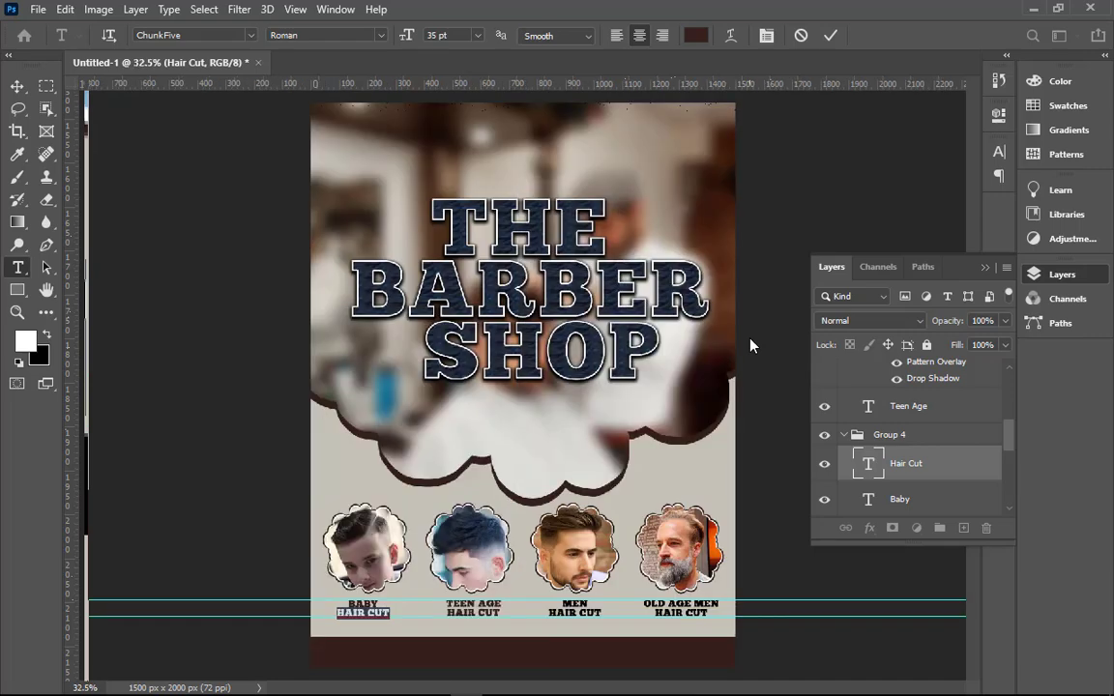
{"action": "left_click", "coordinate": [832, 36]}
- Recolour the MEN caption and its HAIR CUT line to the footer's dark brown #33201a
{"action": "key", "text": "v"}
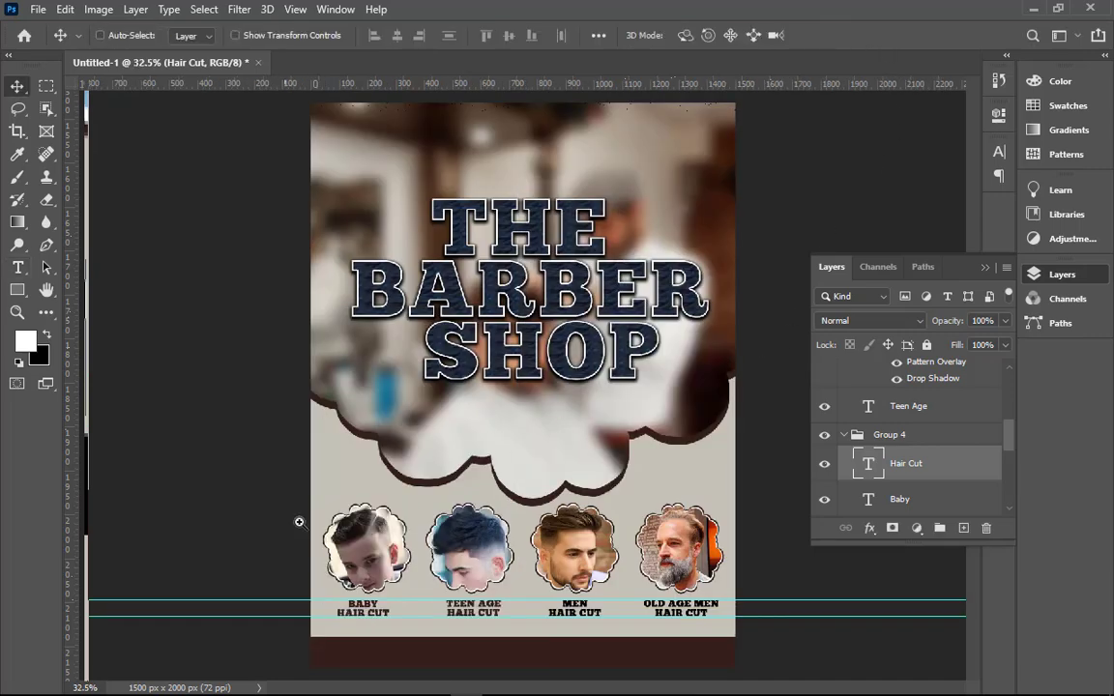
{"action": "left_click_drag", "start_coordinate": [281, 473], "coordinate": [758, 641]}
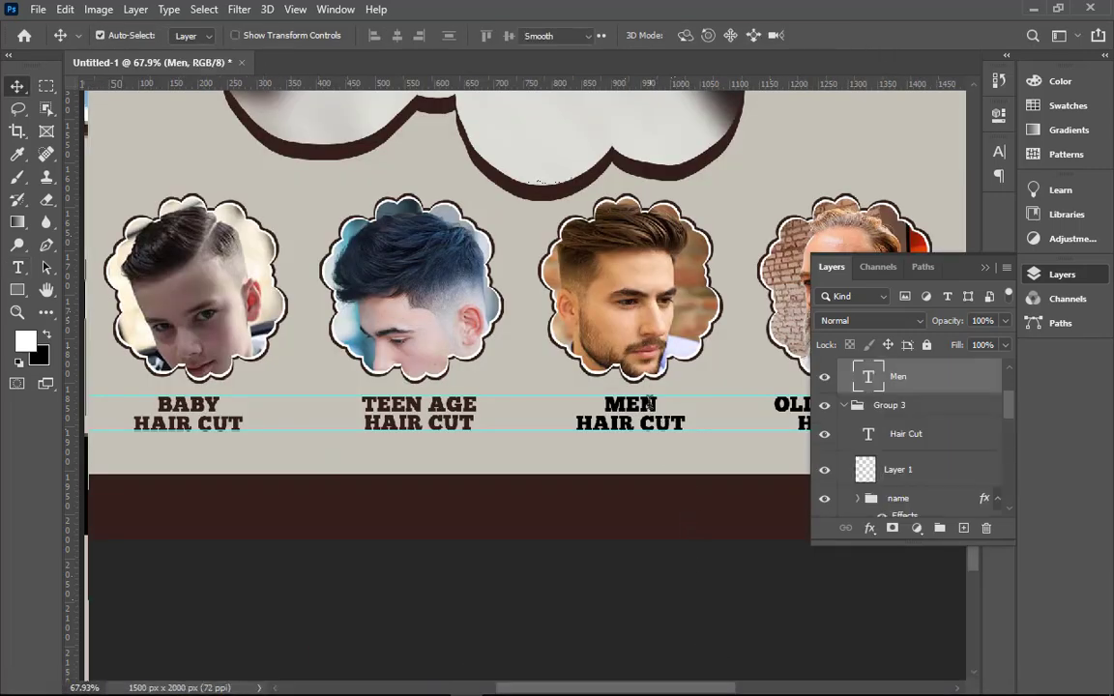
{"action": "double_click", "coordinate": [619, 404]}
{"action": "left_click", "coordinate": [695, 36]}
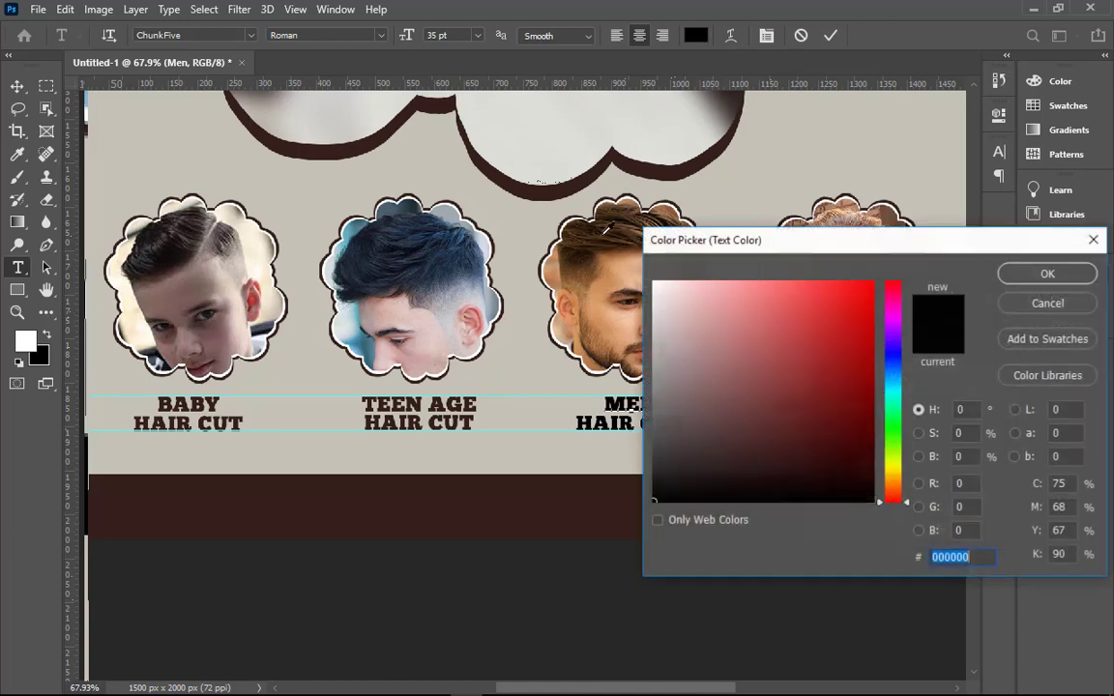
{"action": "left_click", "coordinate": [529, 497]}
{"action": "left_click", "coordinate": [1048, 275]}
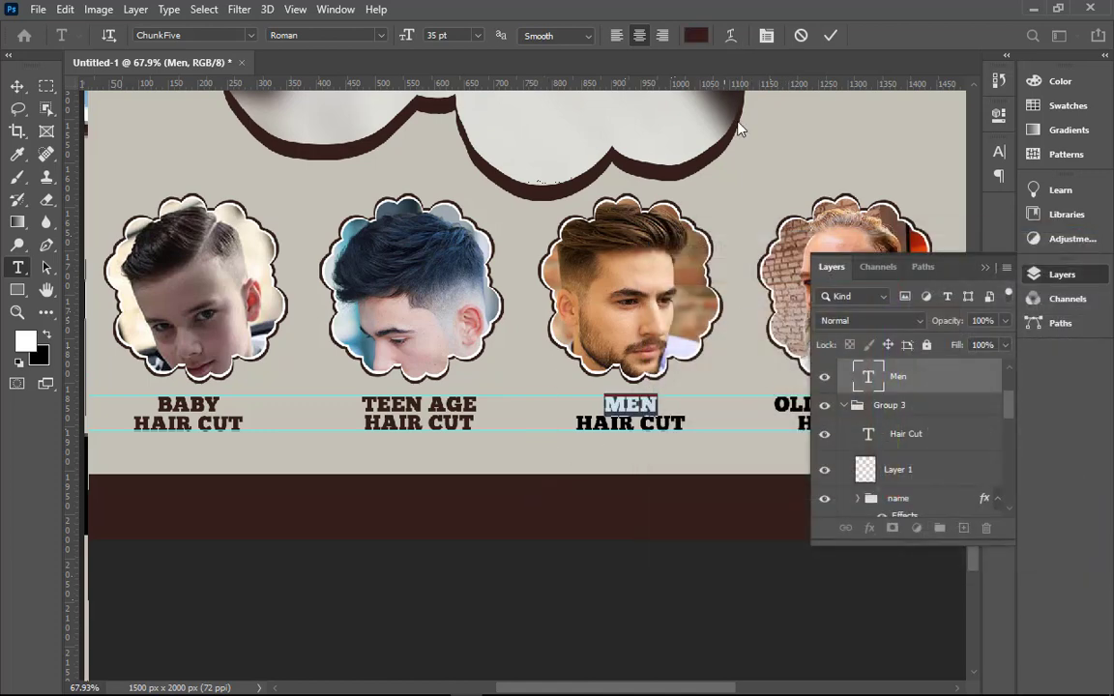
{"action": "left_click", "coordinate": [830, 36]}
{"action": "double_click", "coordinate": [642, 423]}
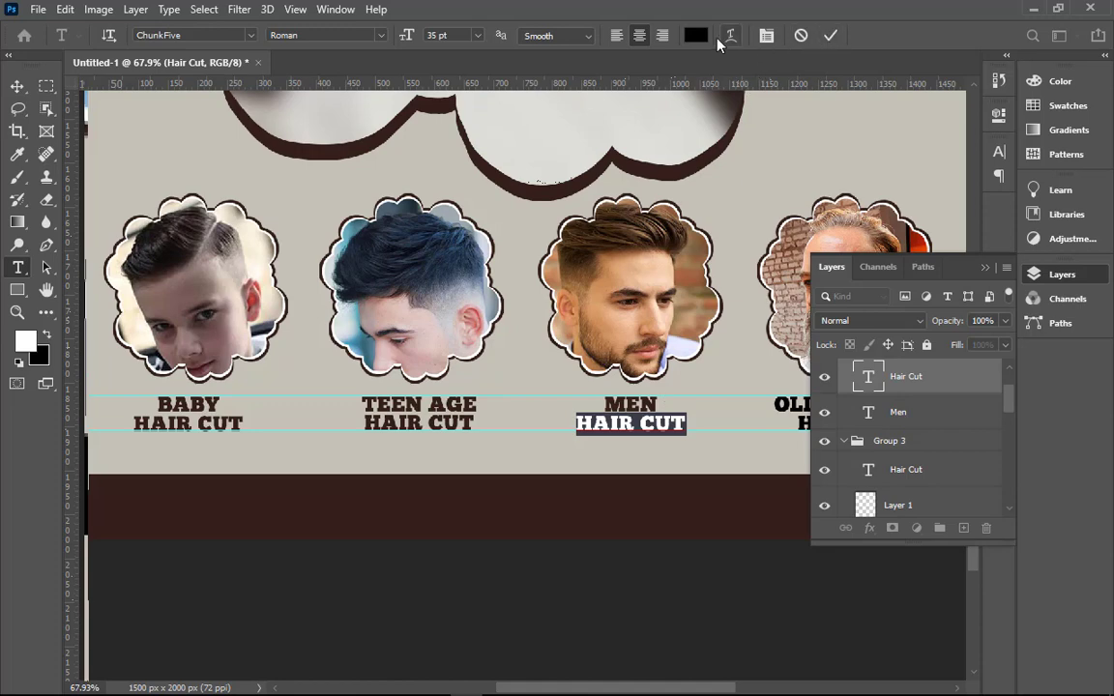
{"action": "left_click", "coordinate": [695, 36]}
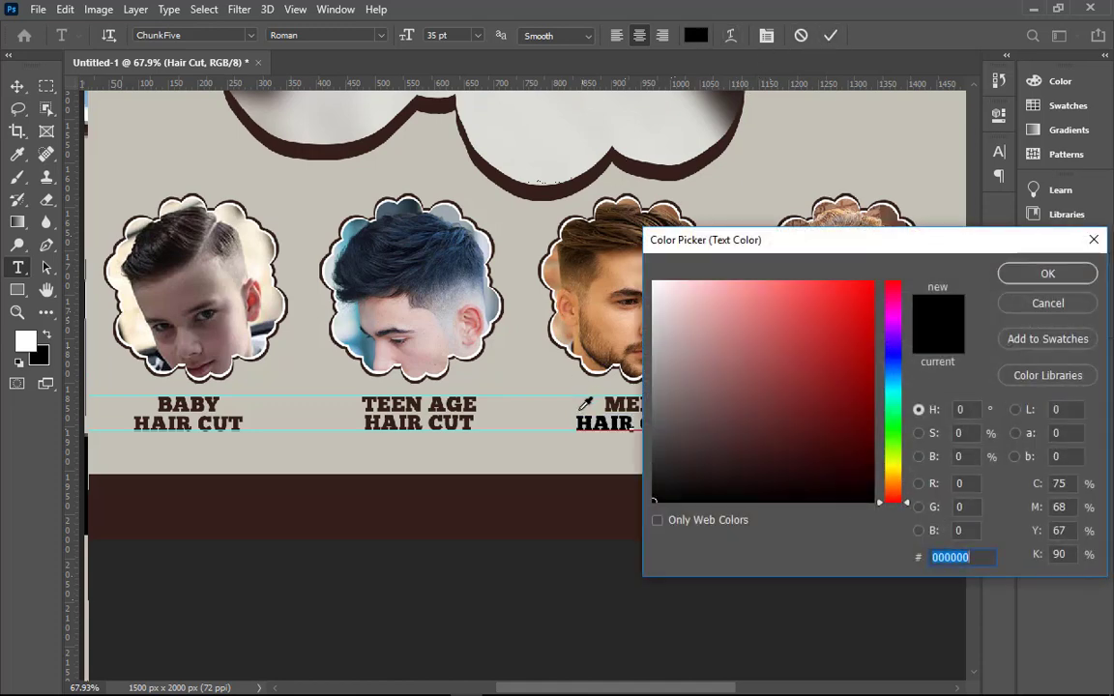
{"action": "left_click", "coordinate": [547, 493]}
{"action": "left_click", "coordinate": [1005, 274]}
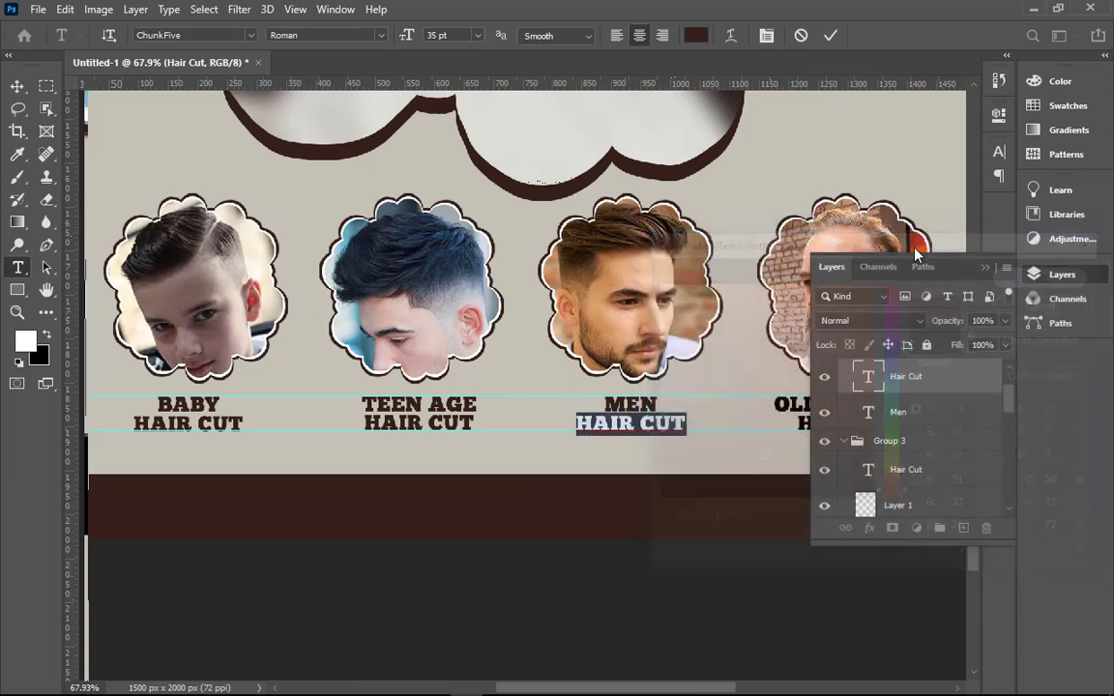
{"action": "left_click", "coordinate": [829, 35]}
- Recolour the OLD AGE MEN caption to the footer's dark brown
{"action": "key", "text": "ctrl+minus"}
{"action": "key", "text": "ctrl+minus"}
{"action": "key", "text": "ctrl+minus"}
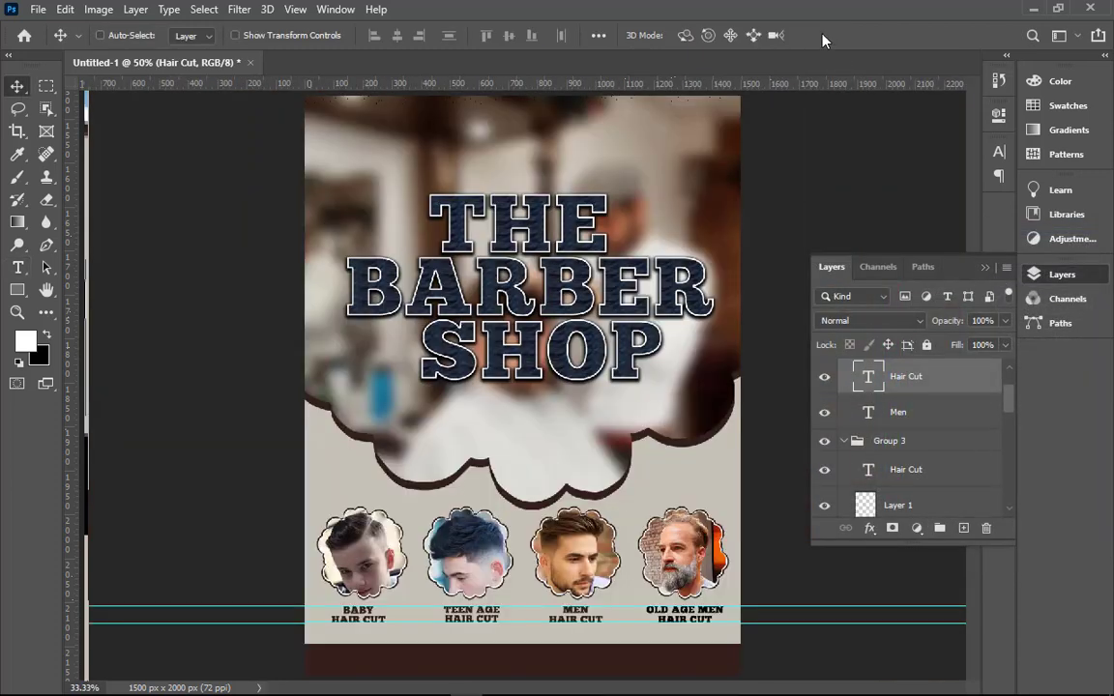
{"action": "key", "text": "ctrl+minus"}
{"action": "left_click_drag", "start_coordinate": [570, 501], "coordinate": [701, 600]}
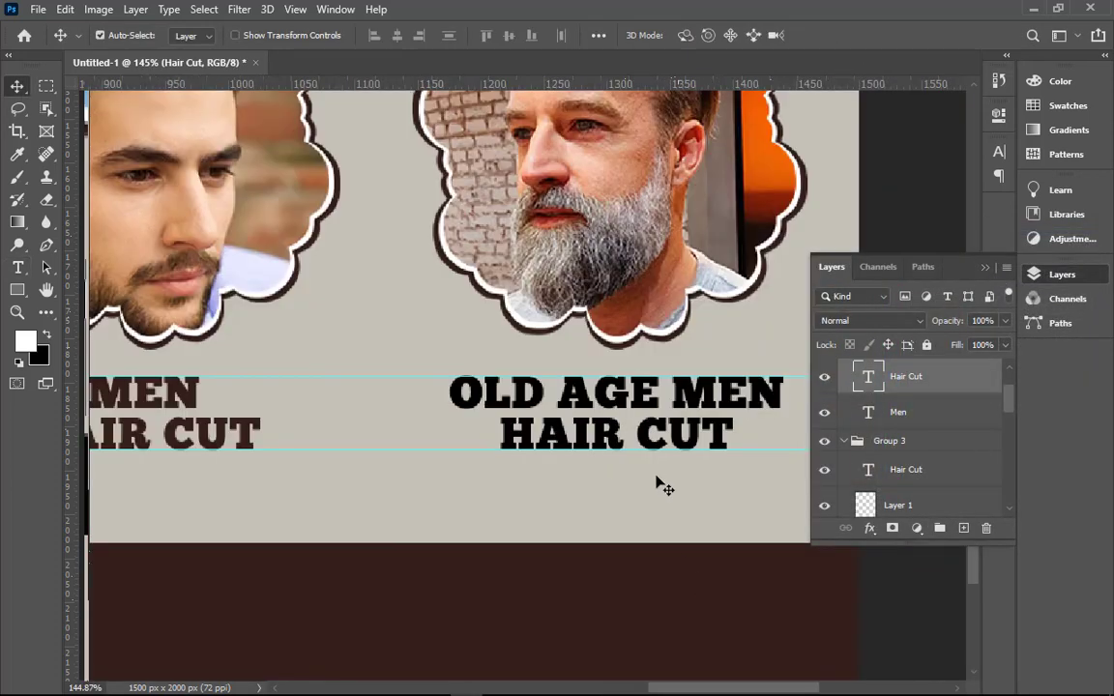
{"action": "double_click", "coordinate": [651, 398]}
{"action": "left_click", "coordinate": [615, 406]}
{"action": "left_click", "coordinate": [706, 32]}
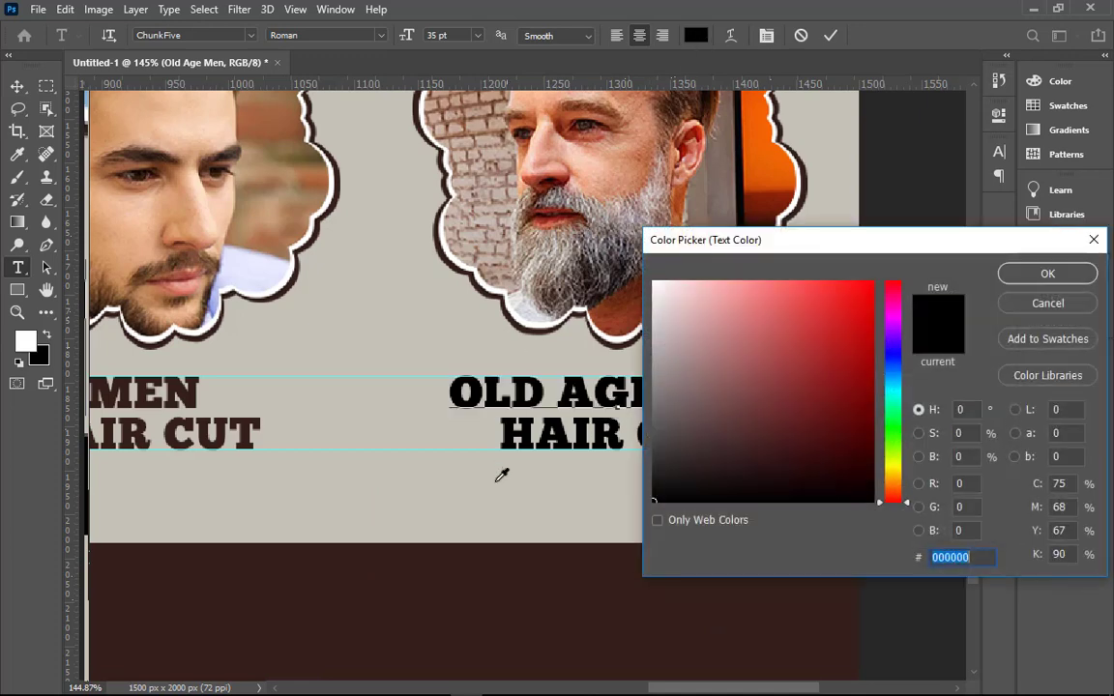
{"action": "left_click", "coordinate": [480, 559]}
{"action": "left_click", "coordinate": [1037, 274]}
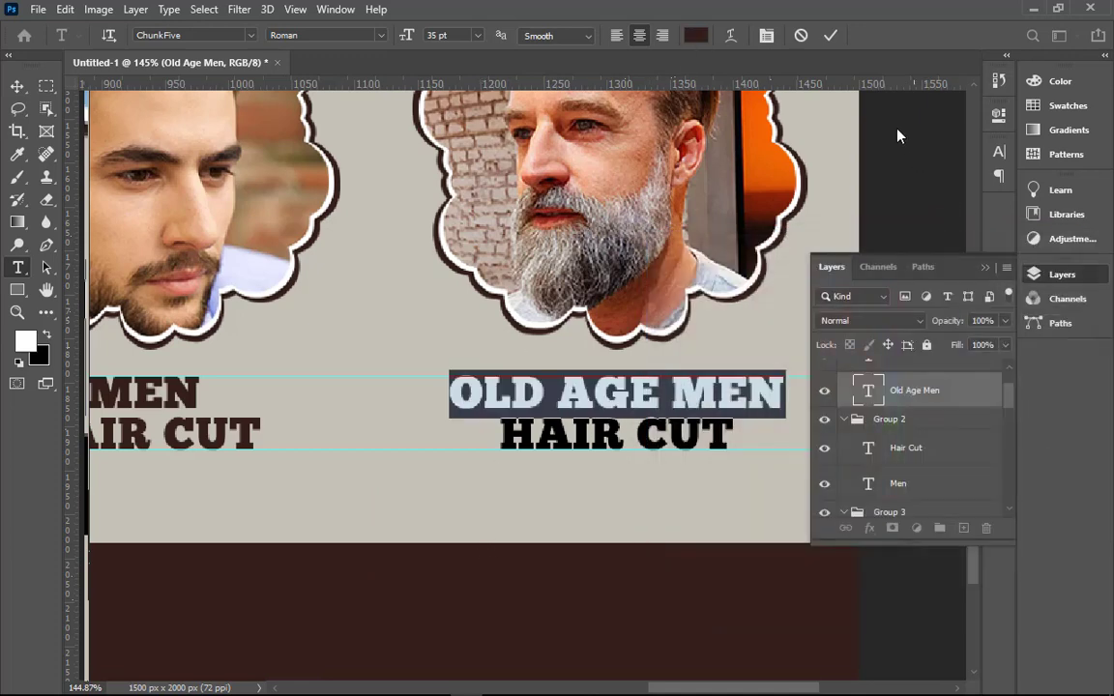
{"action": "left_click", "coordinate": [831, 36]}
- Recolour the HAIR CUT line under OLD AGE MEN dark brown and fit the poster on screen
{"action": "double_click", "coordinate": [623, 425]}
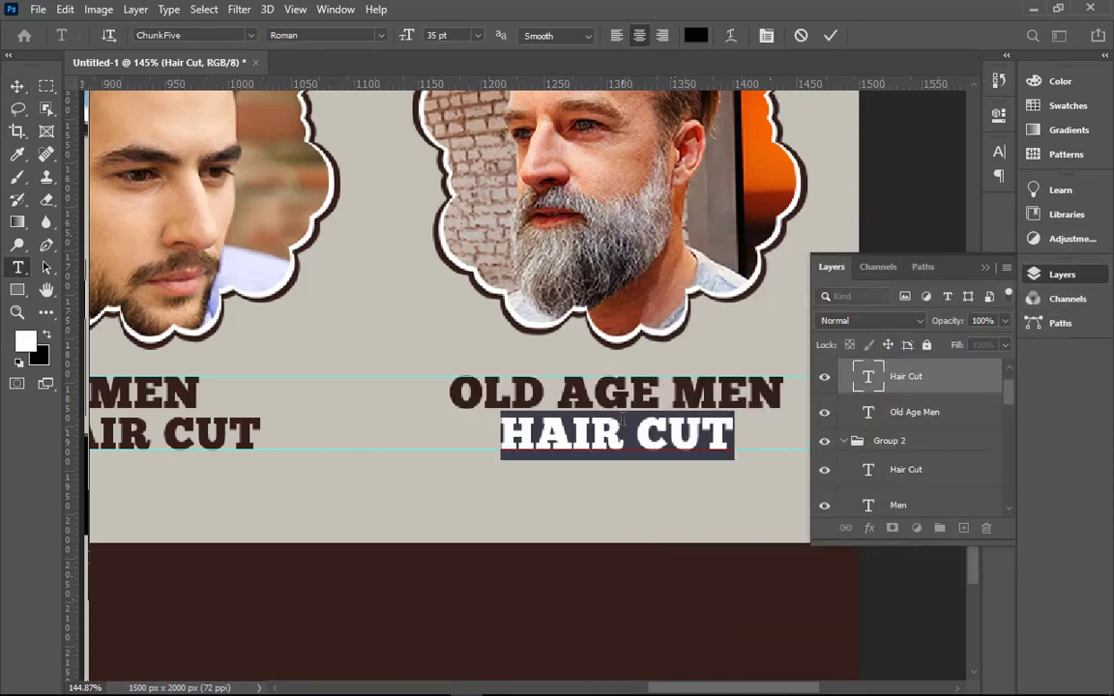
{"action": "left_click", "coordinate": [695, 36]}
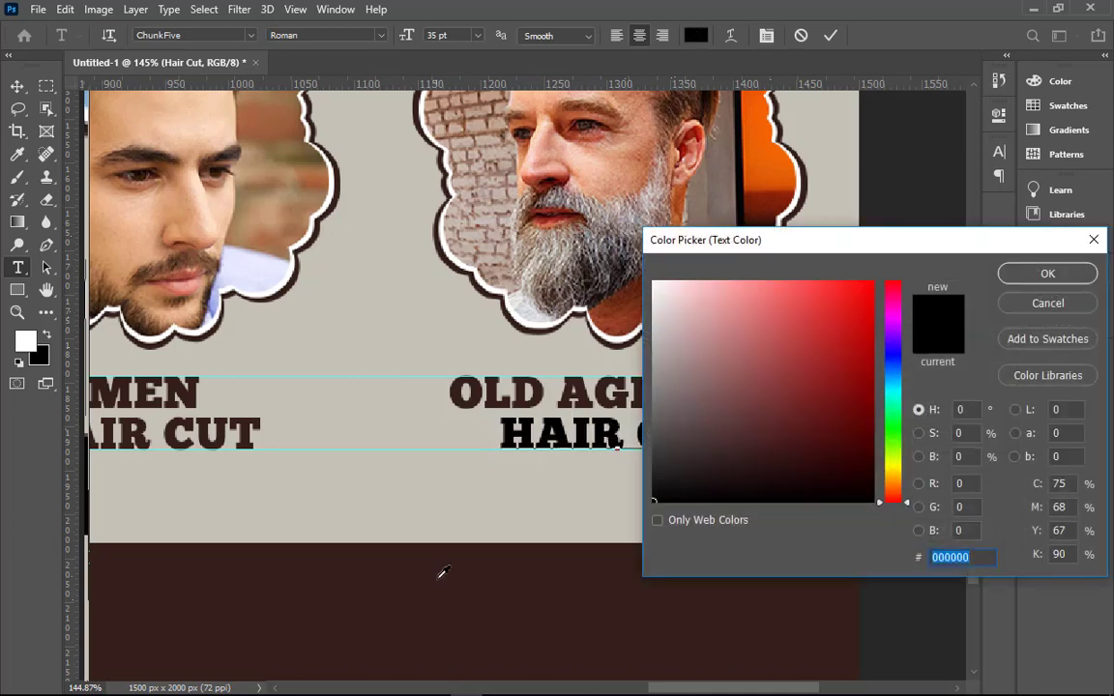
{"action": "left_click", "coordinate": [441, 574]}
{"action": "left_click", "coordinate": [1036, 274]}
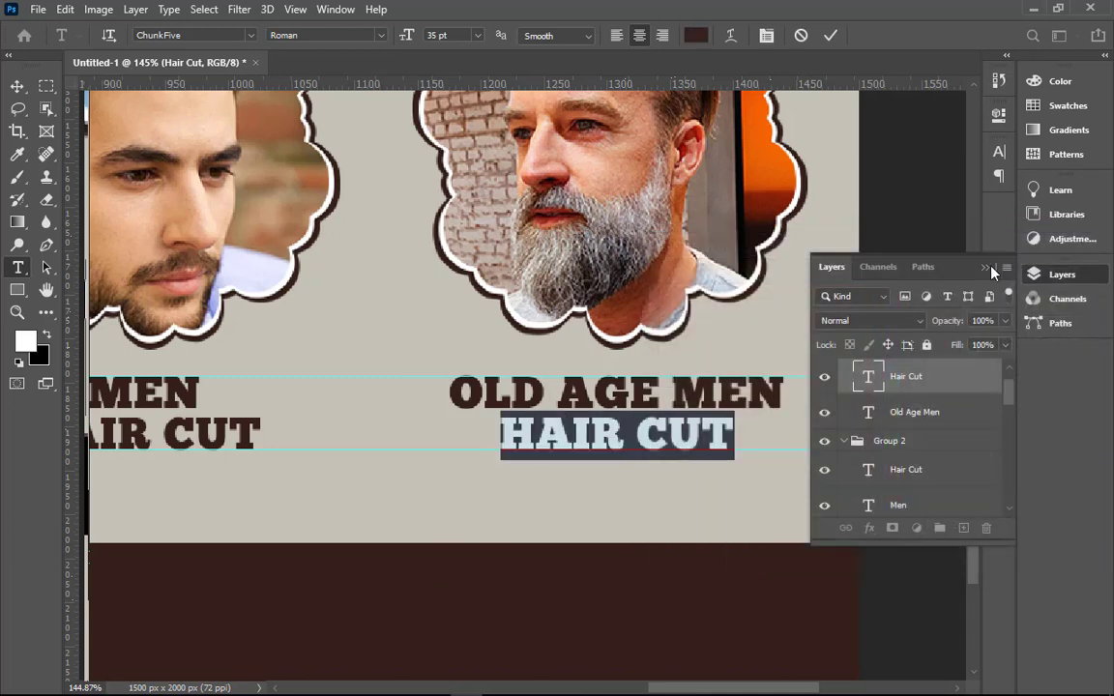
{"action": "left_click", "coordinate": [829, 35]}
{"action": "key", "text": "v"}
{"action": "key", "text": "ctrl+0"}
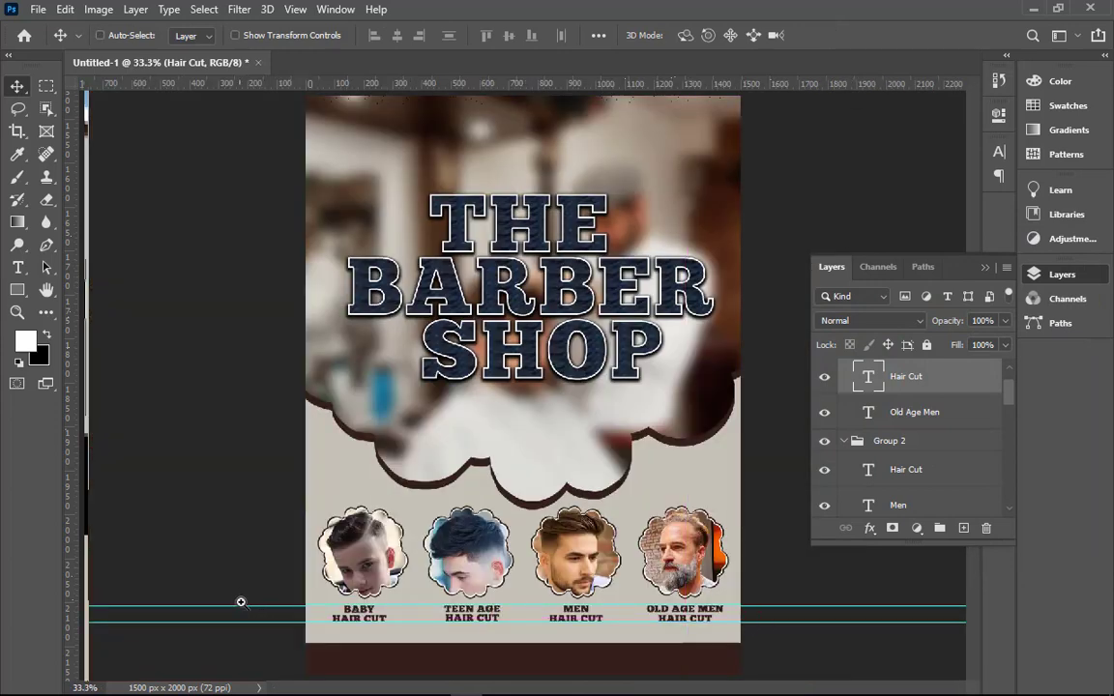
- Duplicate the Rectangle 1 layer and give the original rectangle a white fill
{"action": "scroll", "coordinate": [239, 601], "scroll_direction": "up", "scroll_amount": 5}
{"action": "left_click", "coordinate": [680, 459]}
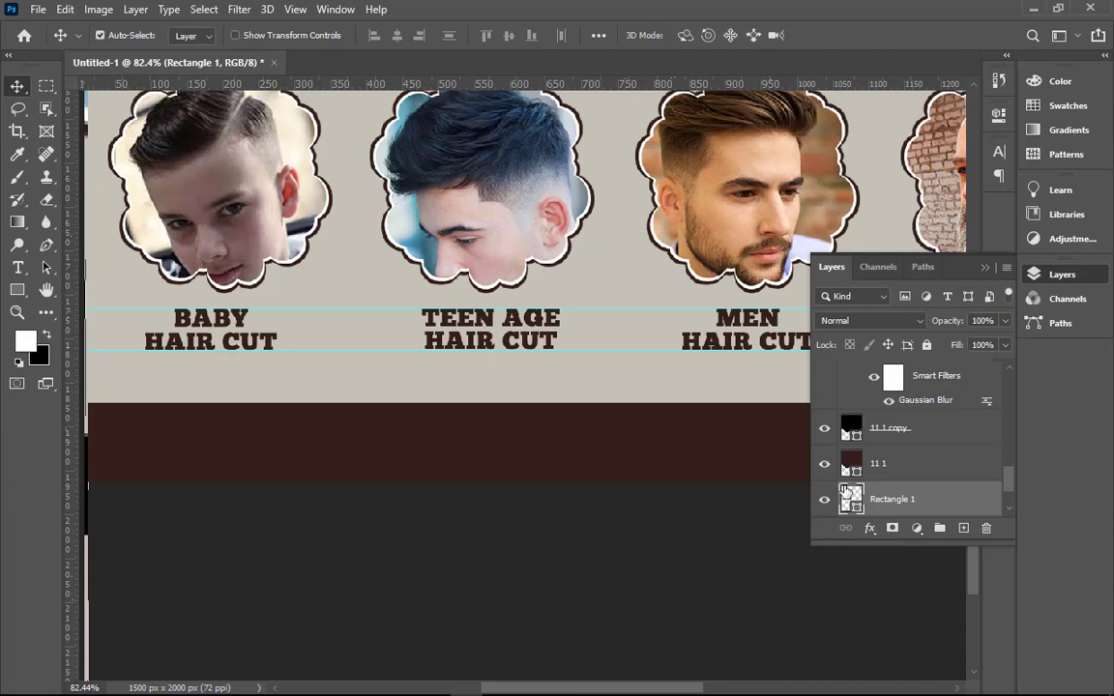
{"action": "key", "text": "j"}
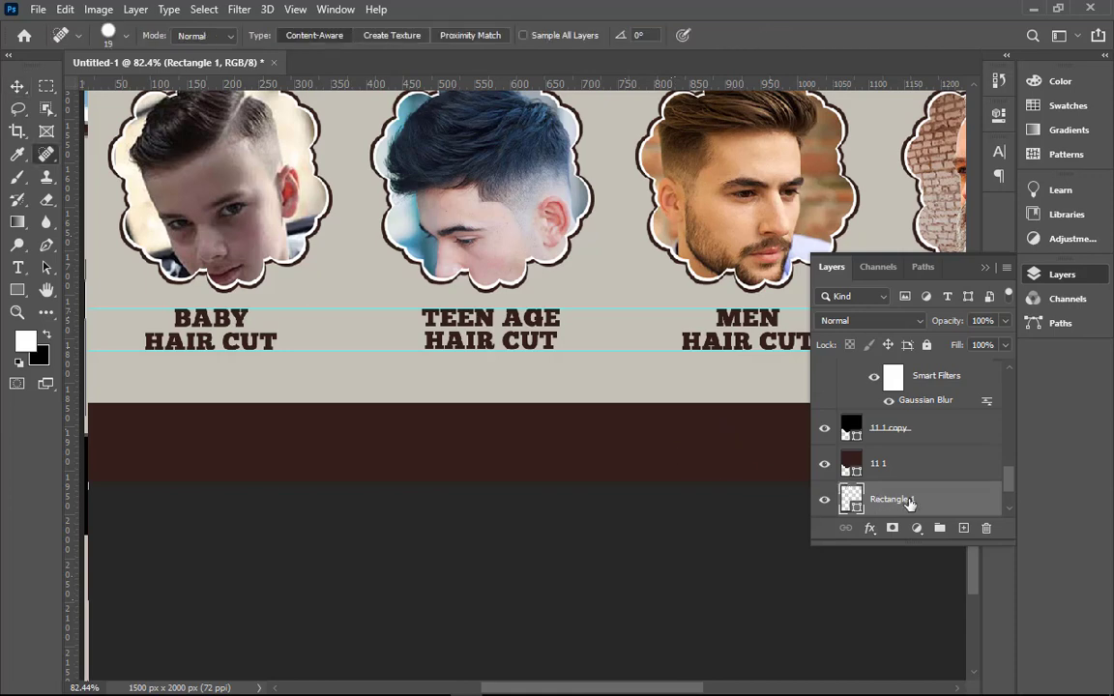
{"action": "scroll", "coordinate": [974, 496], "scroll_direction": "down", "scroll_amount": 1}
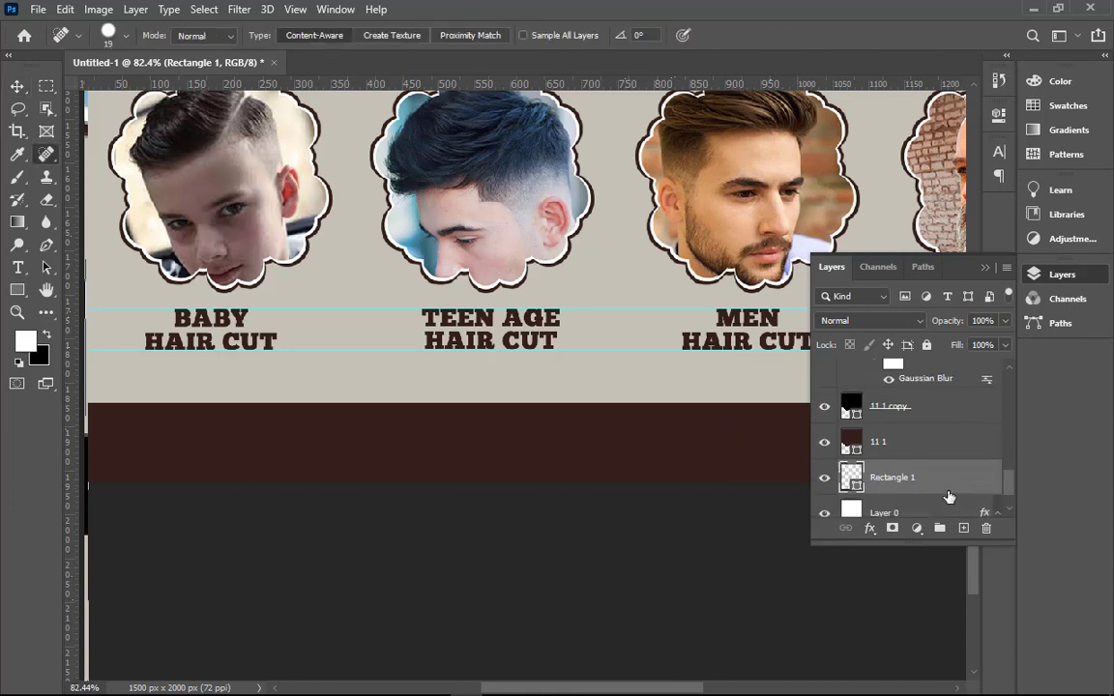
{"action": "key", "text": "ctrl+j"}
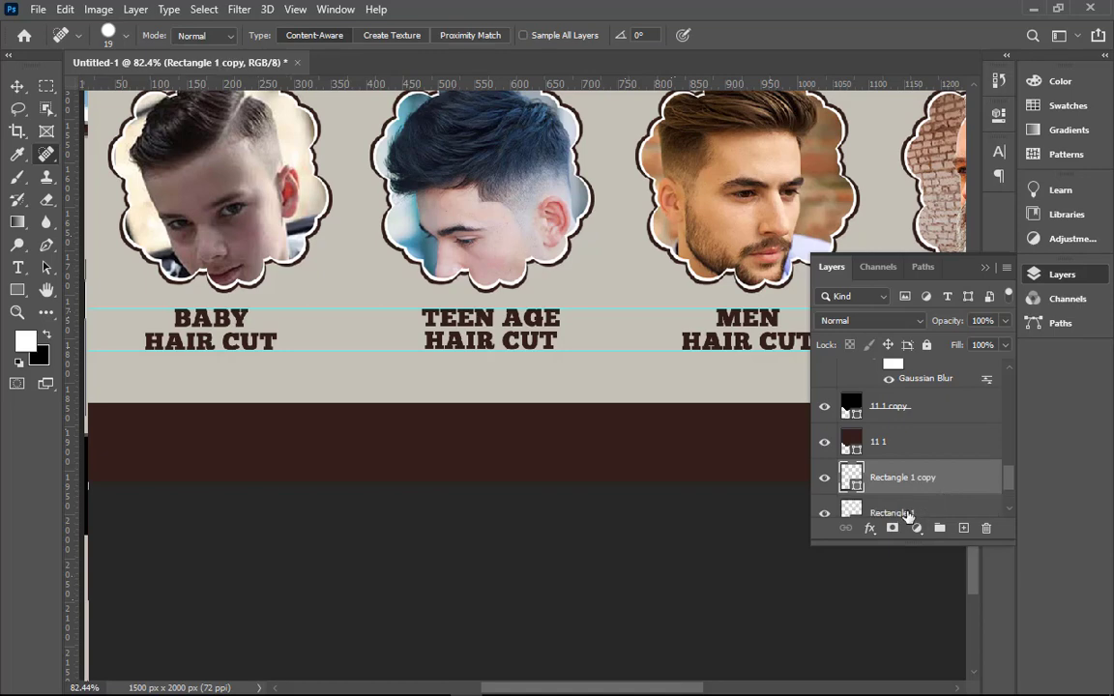
{"action": "left_click", "coordinate": [909, 514]}
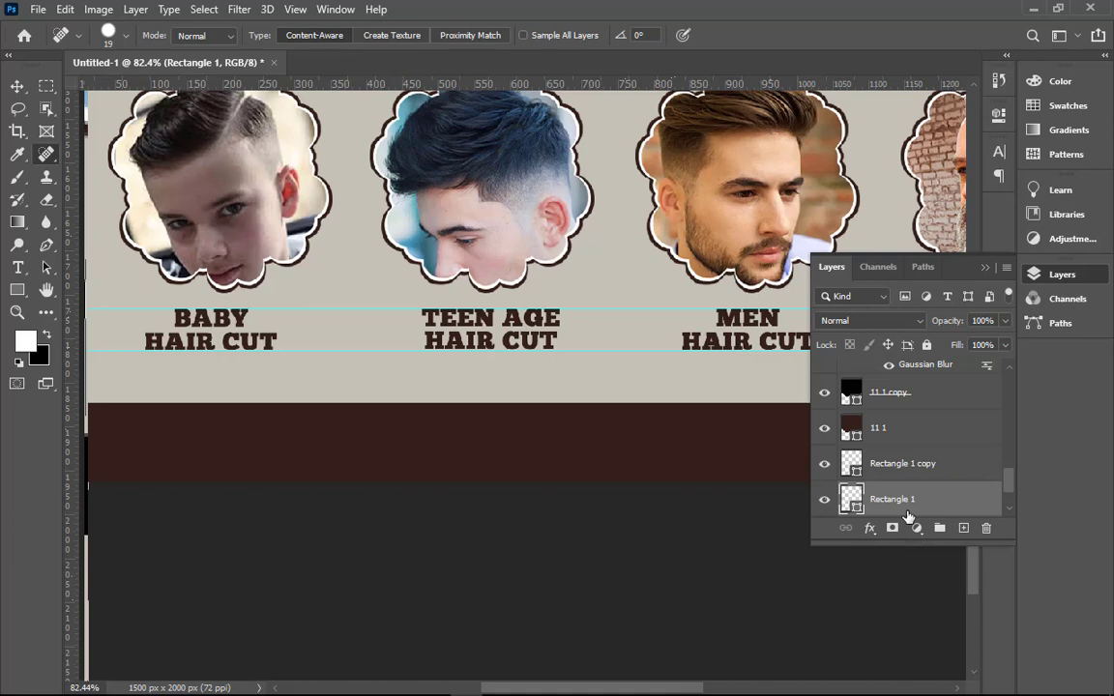
{"action": "double_click", "coordinate": [850, 499]}
{"action": "mouse_move", "coordinate": [682, 322]}
{"action": "left_mouse_down"}
{"action": "mouse_move", "coordinate": [701, 321]}
{"action": "mouse_move", "coordinate": [637, 269]}
{"action": "left_mouse_up"}
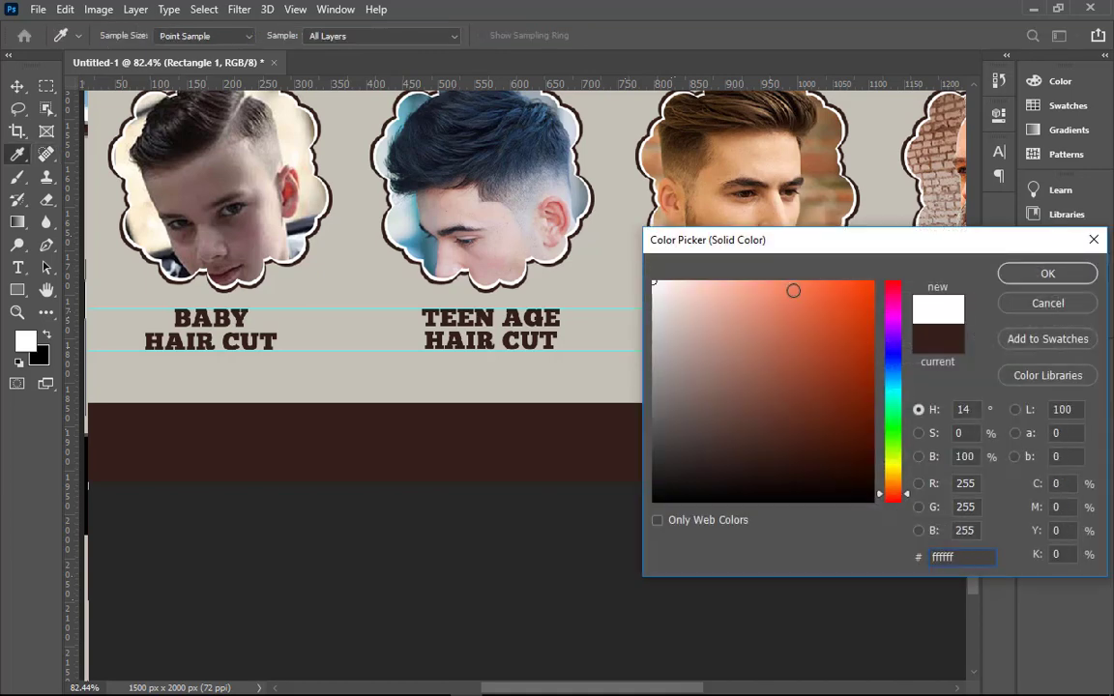
{"action": "left_click", "coordinate": [1047, 275]}
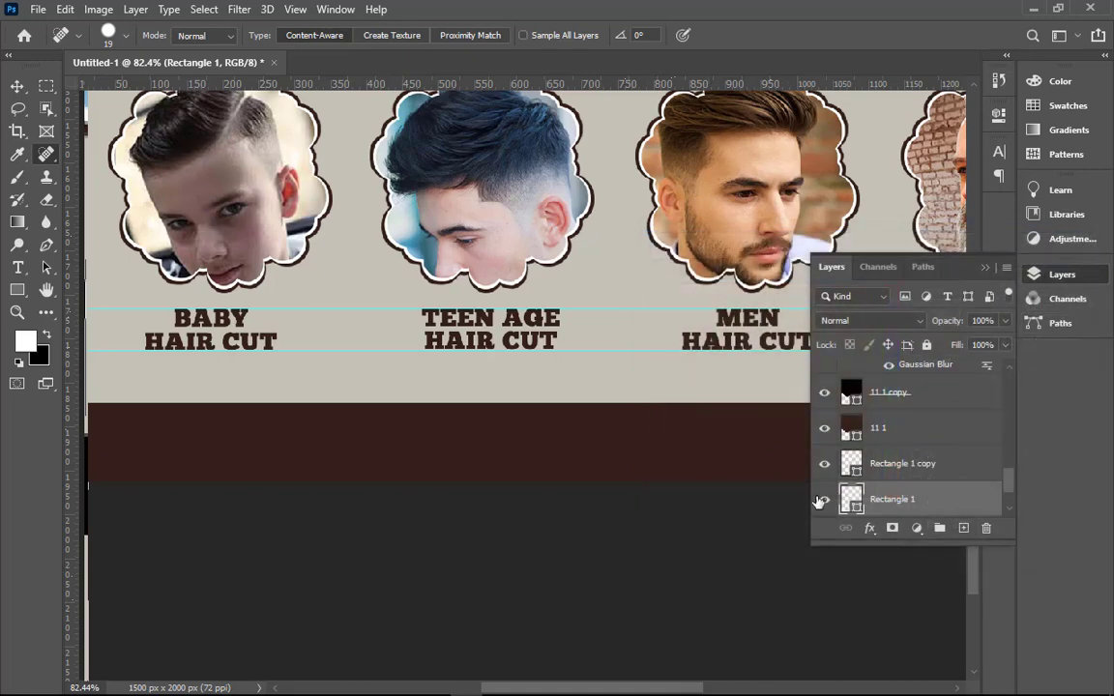
- Transform the white strip up to Y 1927 px so it edges the top of the footer
{"action": "key", "text": "ctrl+minus"}
{"action": "key", "text": "ctrl+minus"}
{"action": "key", "text": "ctrl+t"}
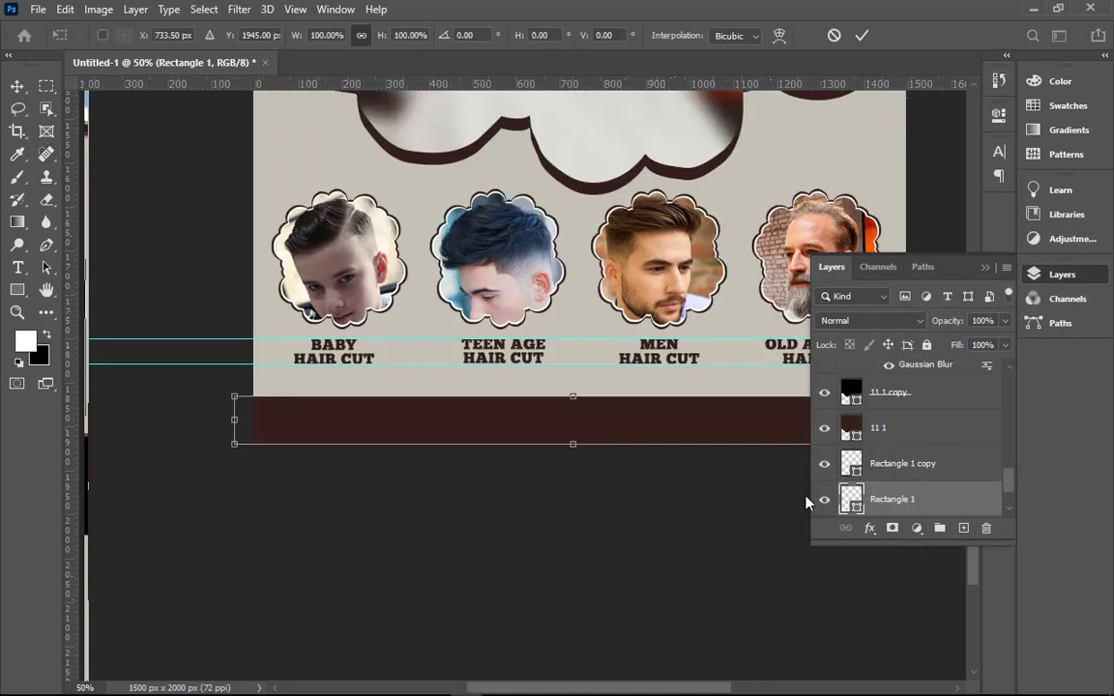
{"action": "left_click_drag", "start_coordinate": [627, 421], "coordinate": [627, 413]}
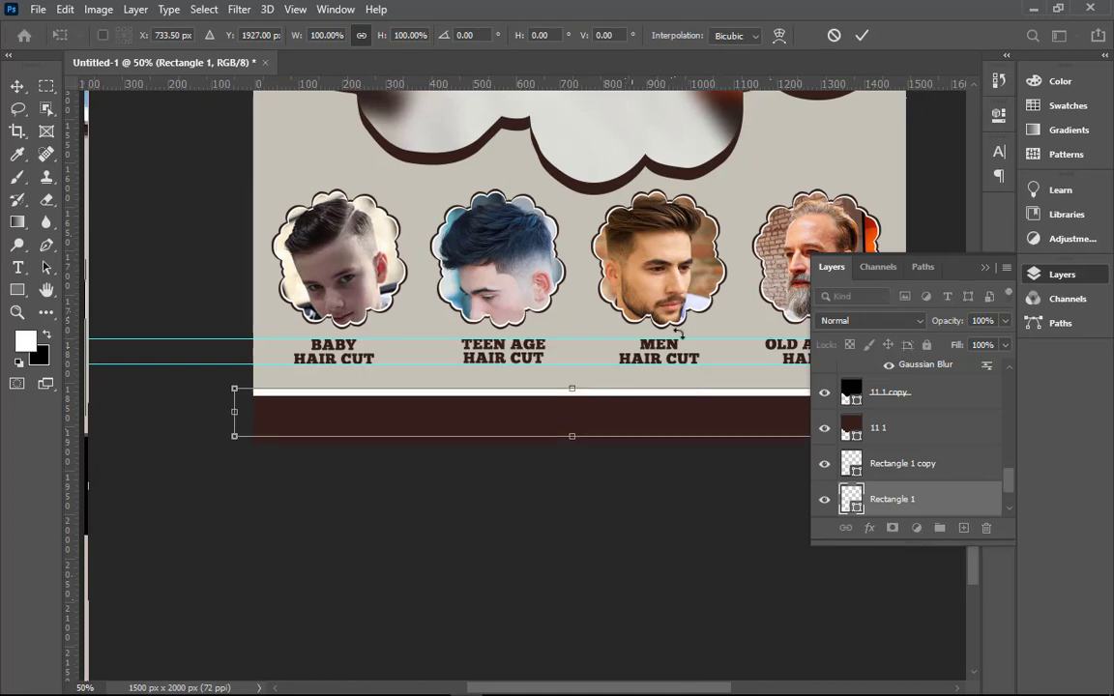
{"action": "left_click", "coordinate": [860, 36]}
{"action": "key", "text": "j"}
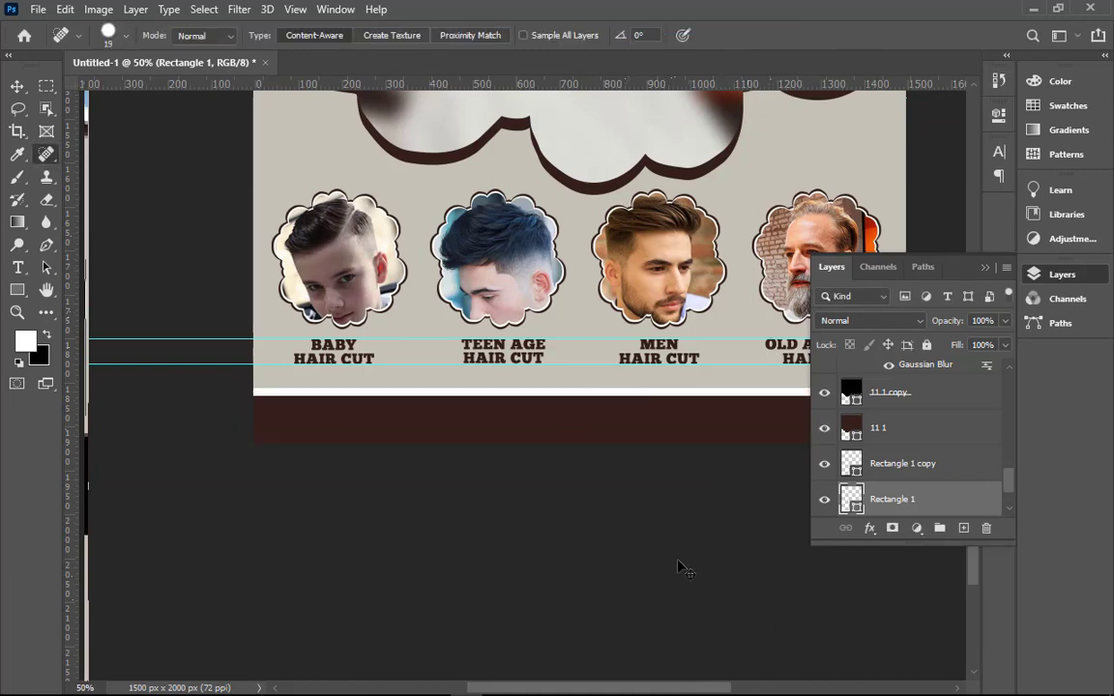
{"action": "scroll", "coordinate": [560, 452], "scroll_direction": "up", "scroll_amount": 5}
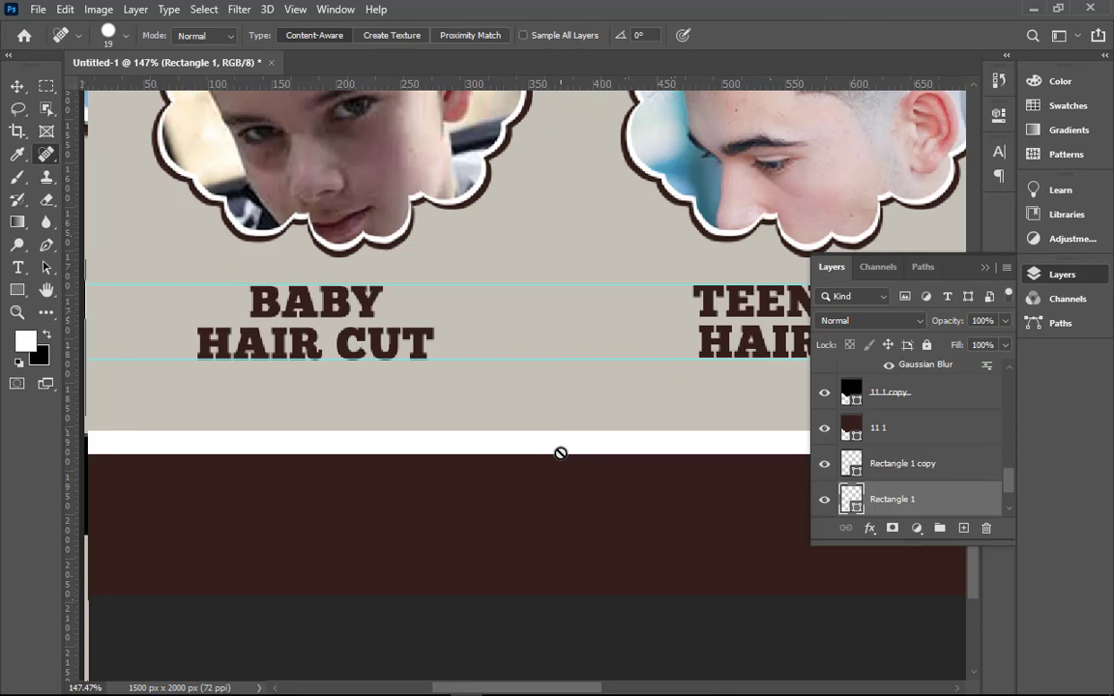
{"action": "scroll", "coordinate": [559, 452], "scroll_direction": "down", "scroll_amount": 5}
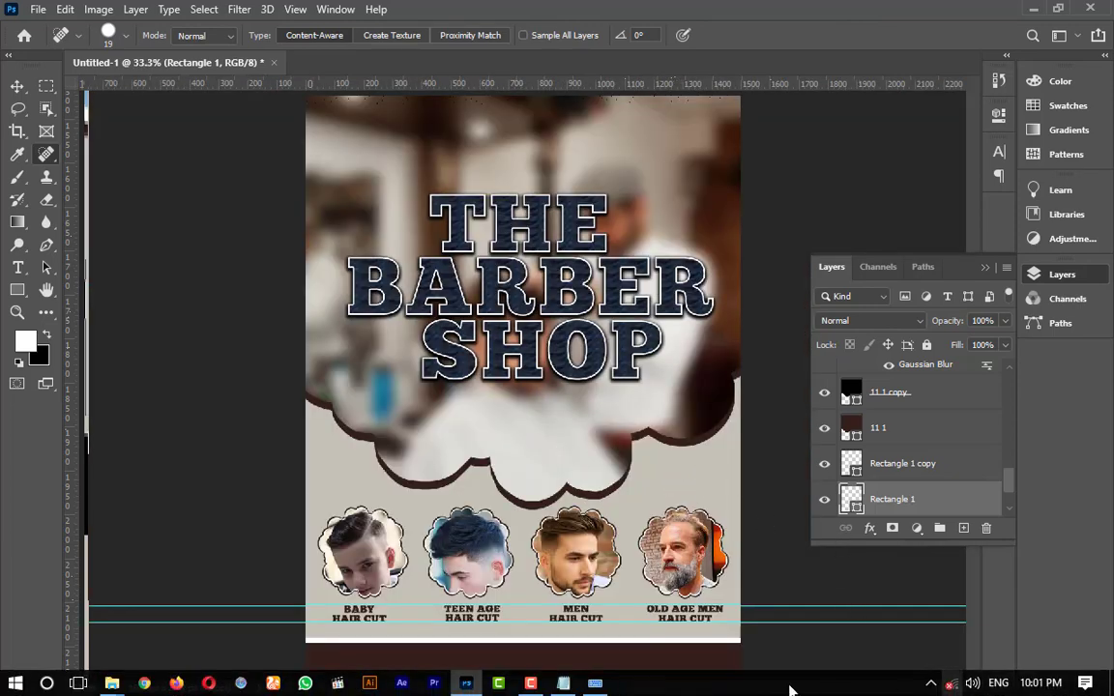
- Zoom in on the title area and dismiss the rasterize warning without rasterizing
{"action": "scroll", "coordinate": [286, 527], "scroll_direction": "up", "scroll_amount": 3}
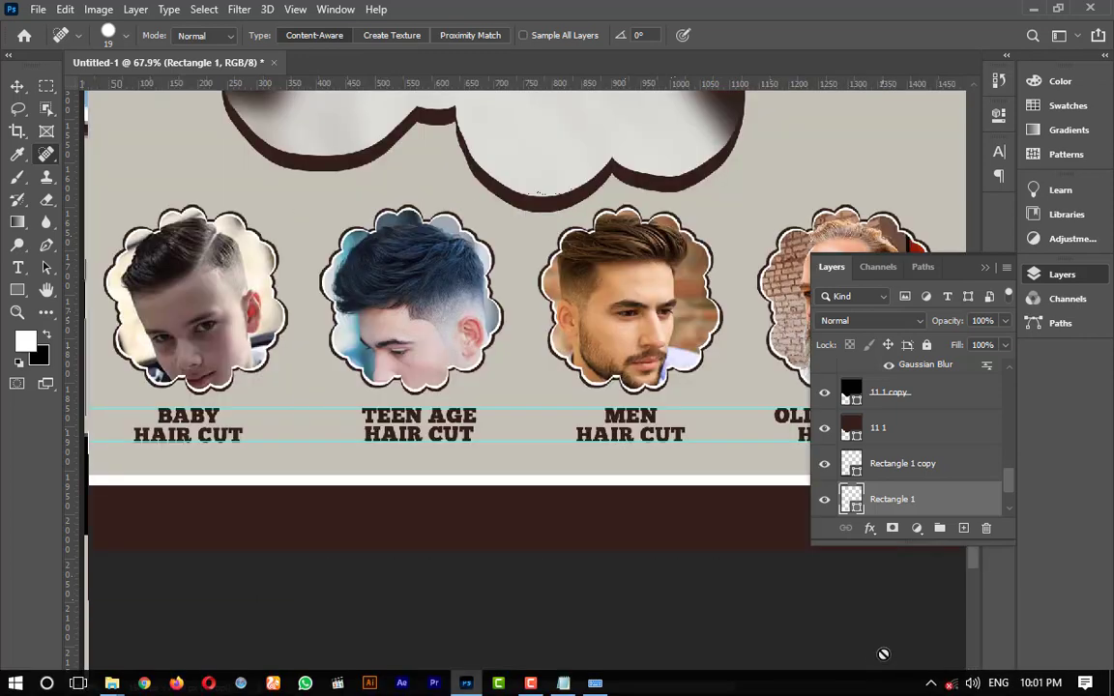
{"action": "scroll", "coordinate": [892, 663], "scroll_direction": "down", "scroll_amount": 3}
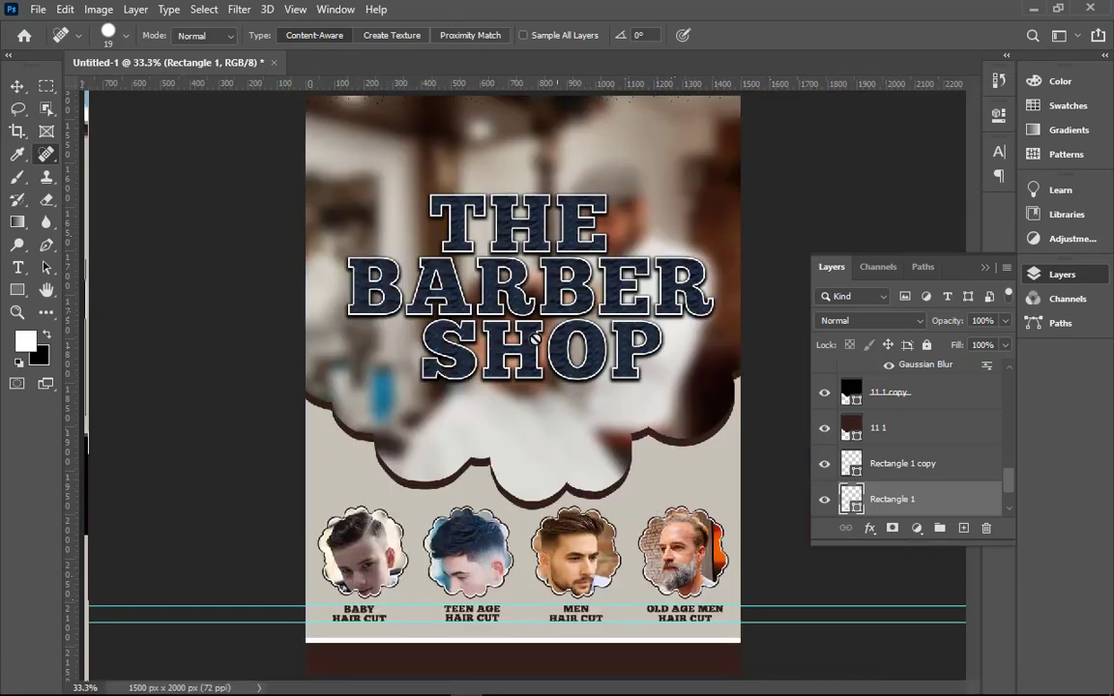
{"action": "left_click_drag", "start_coordinate": [308, 205], "coordinate": [762, 437]}
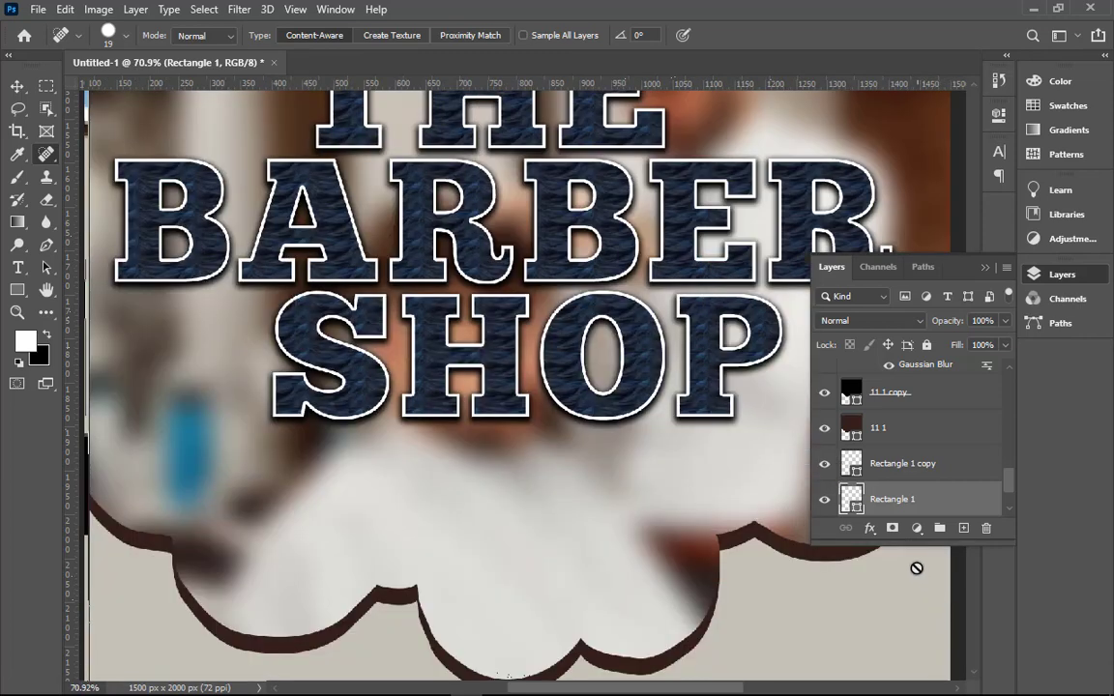
{"action": "scroll", "coordinate": [827, 498], "scroll_direction": "down", "scroll_amount": 1}
{"action": "scroll", "coordinate": [826, 483], "scroll_direction": "down", "scroll_amount": 1}
{"action": "scroll", "coordinate": [917, 485], "scroll_direction": "down", "scroll_amount": 2}
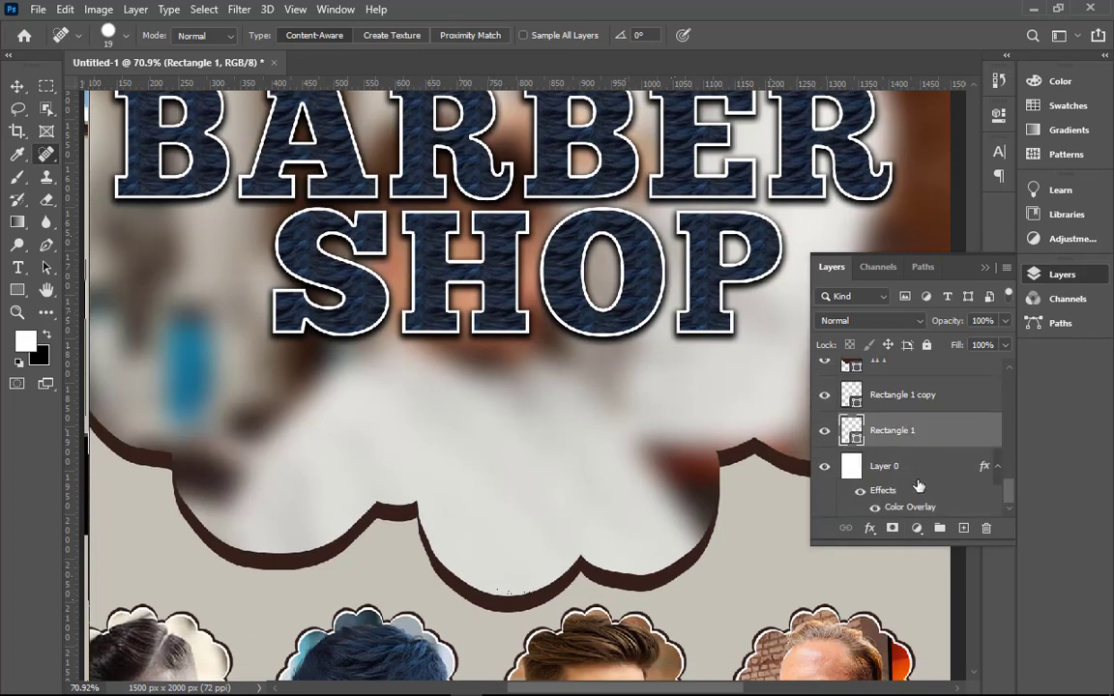
{"action": "scroll", "coordinate": [919, 490], "scroll_direction": "up", "scroll_amount": 5}
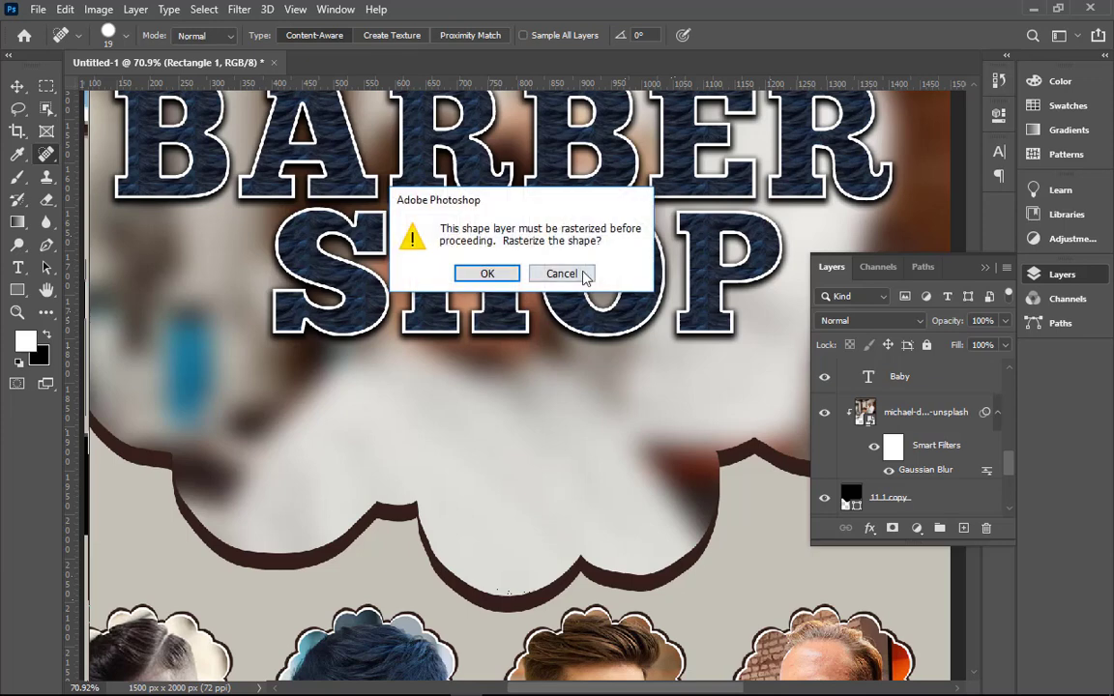
{"action": "left_click", "coordinate": [582, 273]}
{"action": "left_click", "coordinate": [639, 286]}
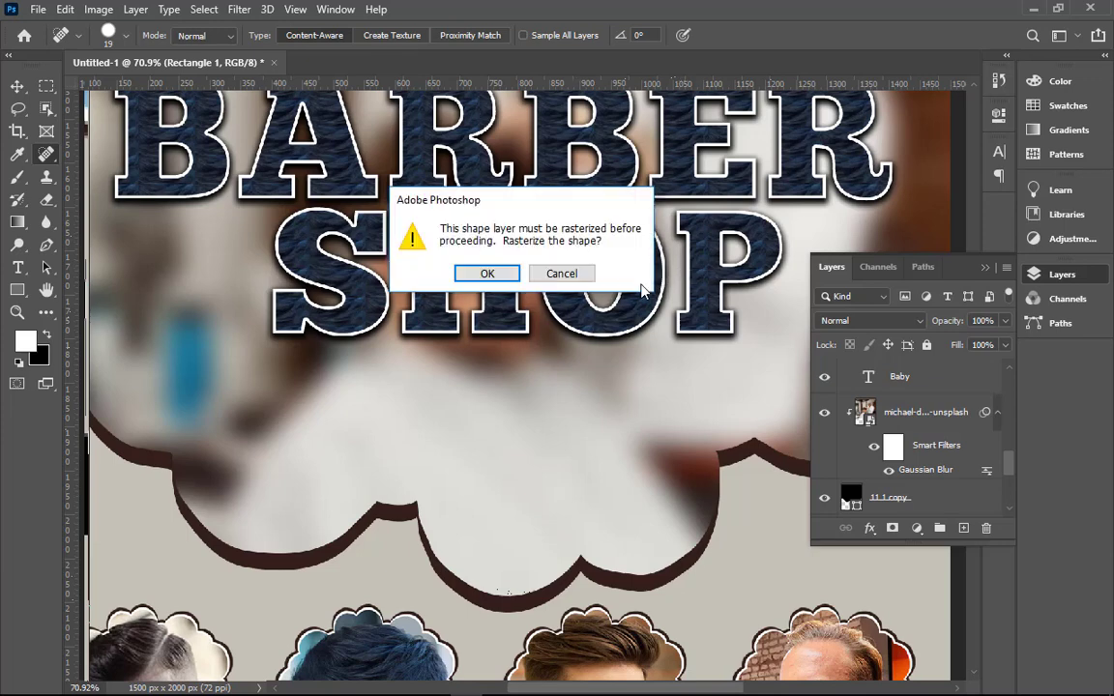
{"action": "left_click", "coordinate": [580, 274]}
- Select the title with the Move tool and expand the 'name' group to show its effects
{"action": "scroll", "coordinate": [790, 403], "scroll_direction": "up", "scroll_amount": 2}
{"action": "scroll", "coordinate": [907, 440], "scroll_direction": "up", "scroll_amount": 5}
{"action": "scroll", "coordinate": [907, 439], "scroll_direction": "up", "scroll_amount": 3}
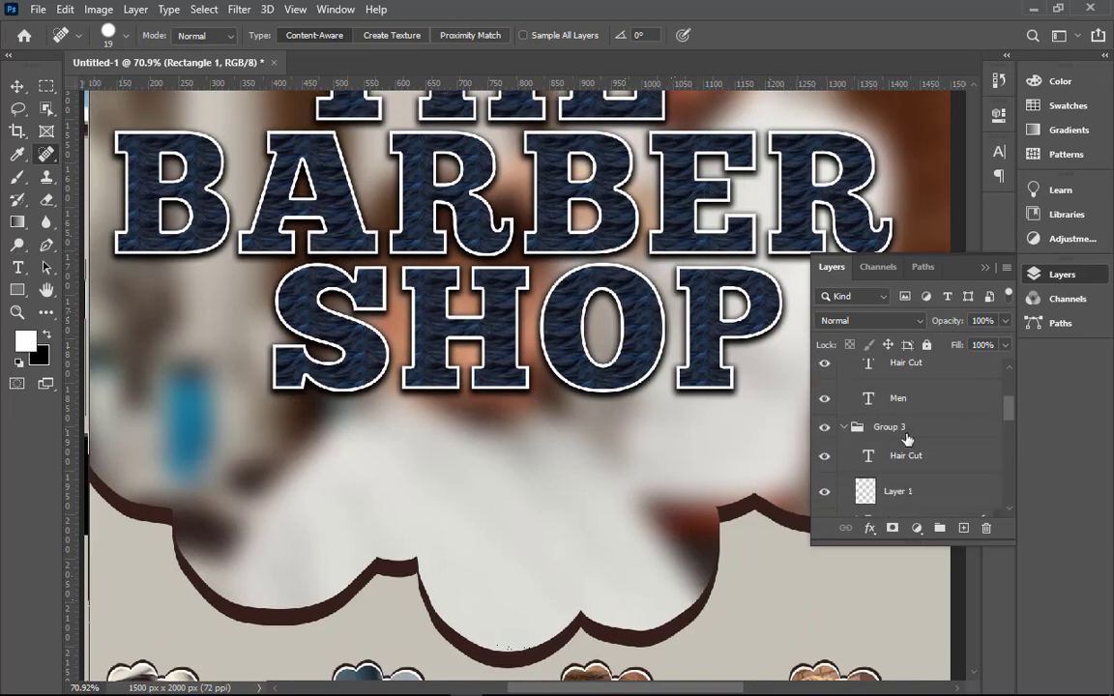
{"action": "scroll", "coordinate": [909, 433], "scroll_direction": "up", "scroll_amount": 2}
{"action": "scroll", "coordinate": [907, 430], "scroll_direction": "up", "scroll_amount": 2}
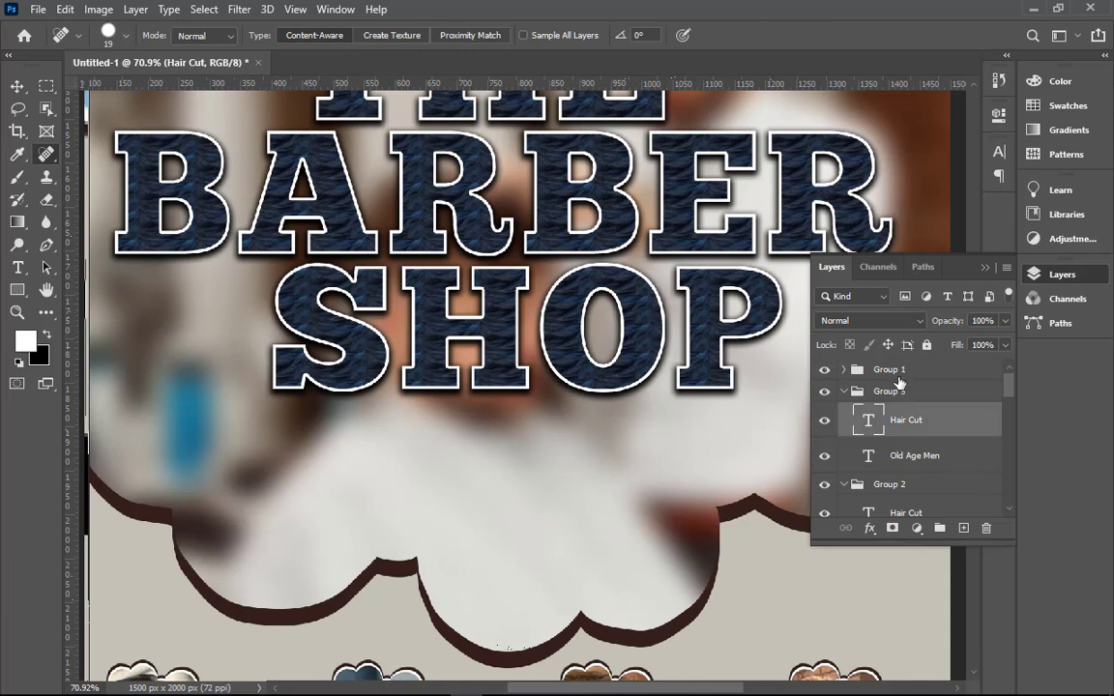
{"action": "left_click", "coordinate": [850, 474]}
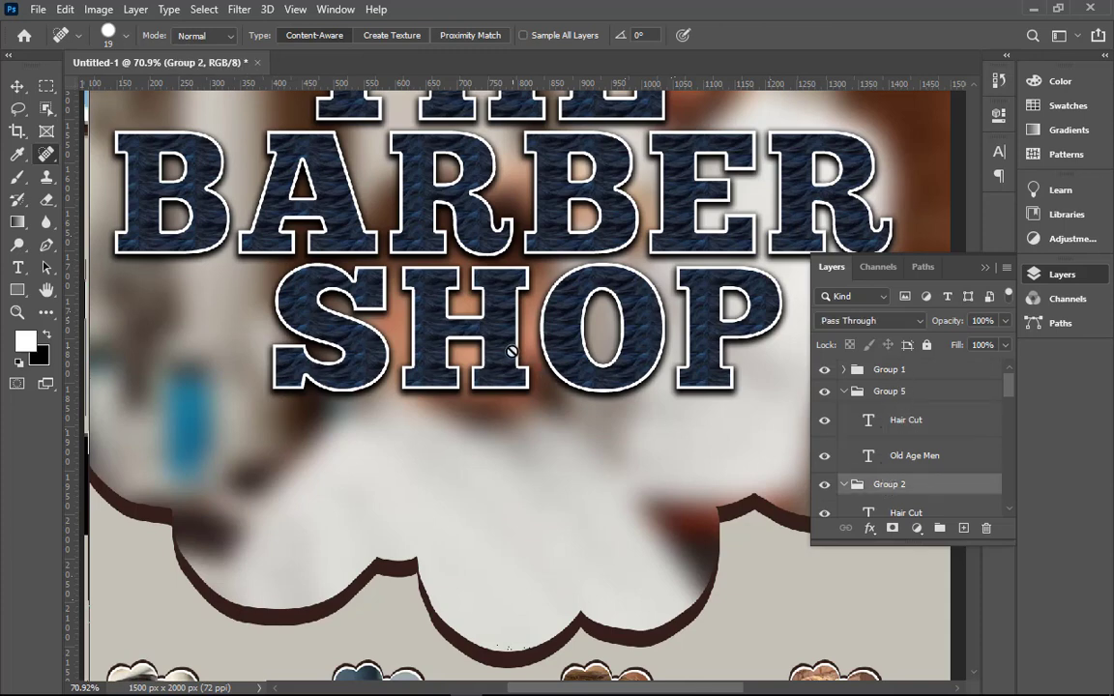
{"action": "left_click", "coordinate": [18, 86]}
{"action": "left_click", "coordinate": [449, 351]}
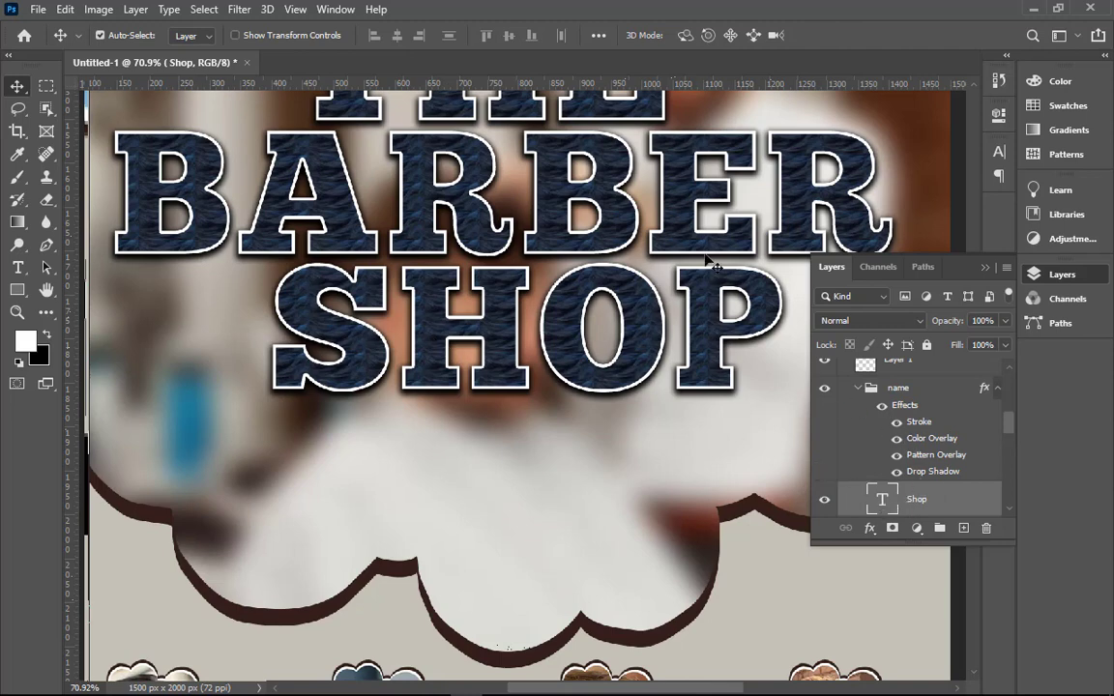
{"action": "left_click", "coordinate": [944, 474]}
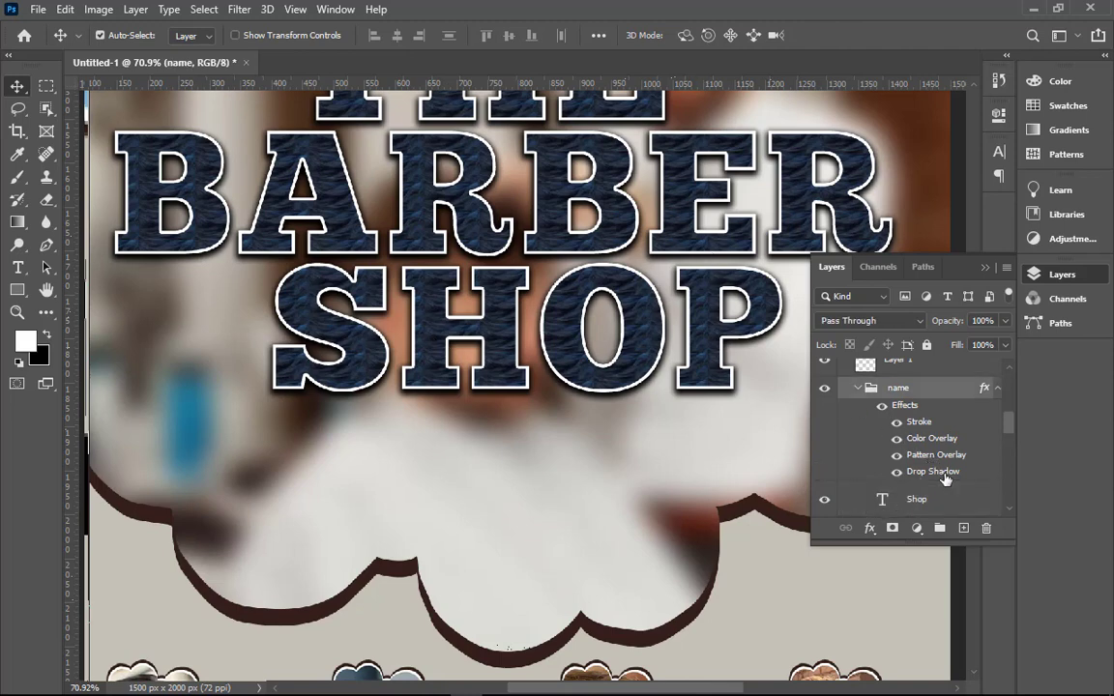
{"action": "scroll", "coordinate": [943, 471], "scroll_direction": "down", "scroll_amount": 1}
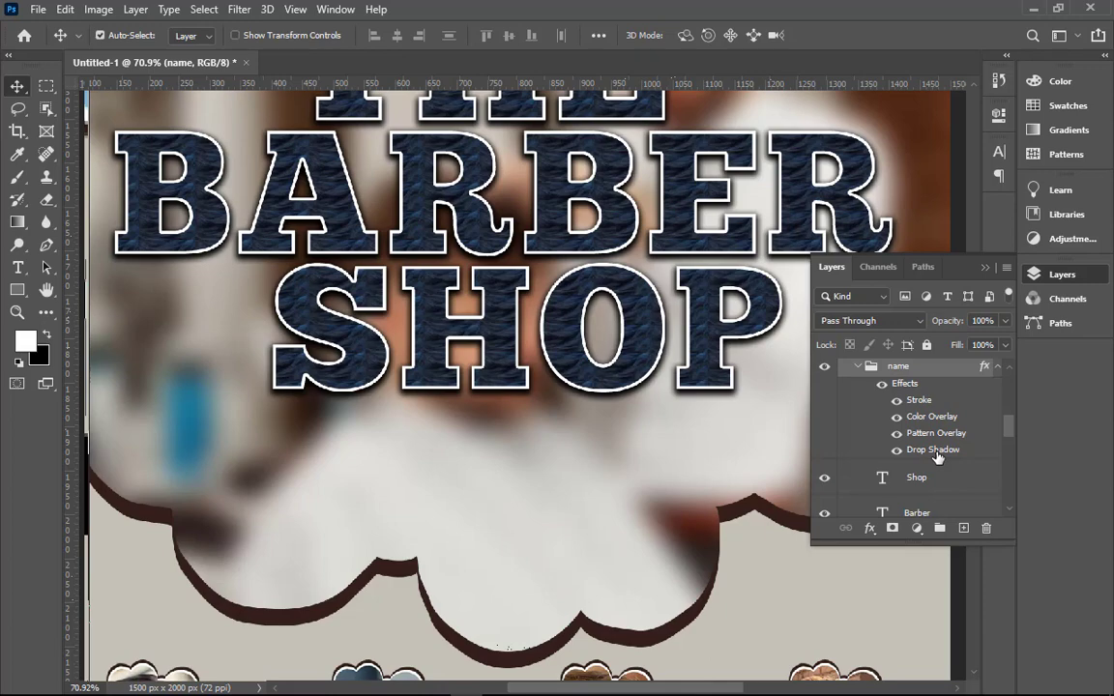
{"action": "scroll", "coordinate": [935, 458], "scroll_direction": "down", "scroll_amount": 1}
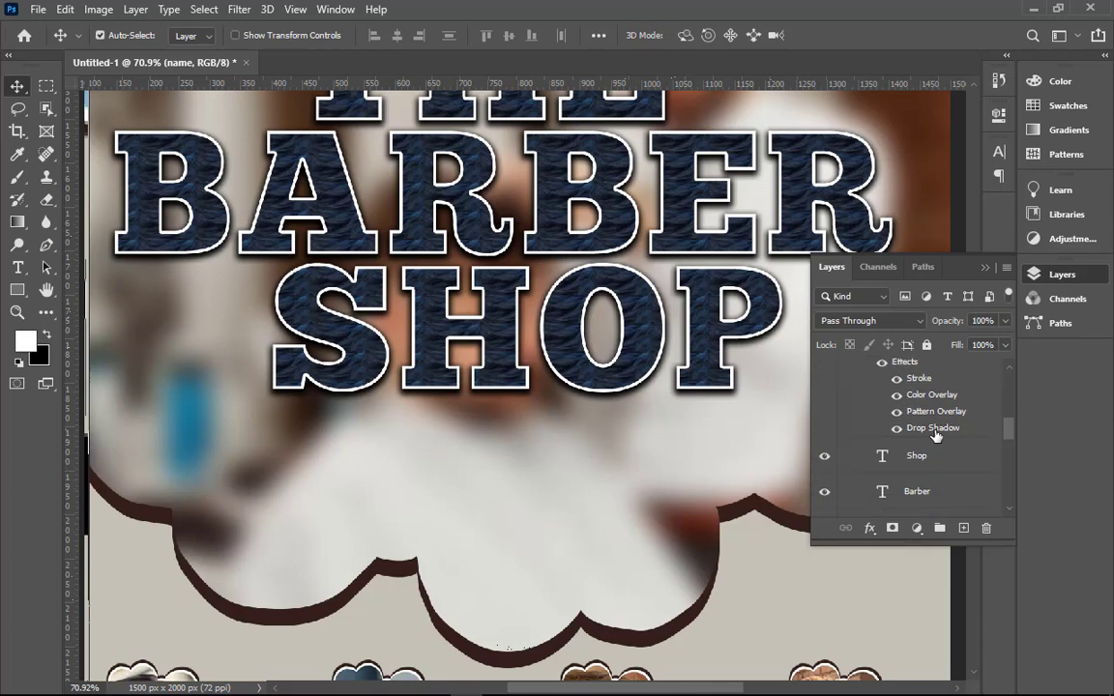
- Open the title's Layer Style and turn off its Drop Shadow
{"action": "double_click", "coordinate": [933, 428]}
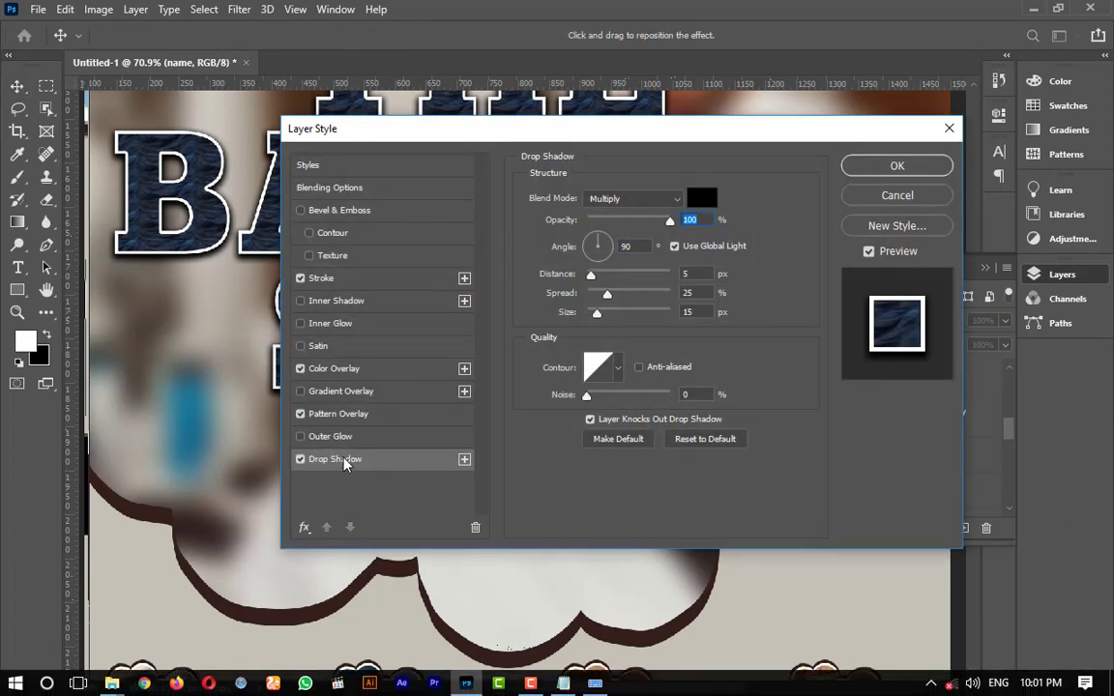
{"action": "left_click", "coordinate": [300, 459]}
{"action": "left_click", "coordinate": [300, 459]}
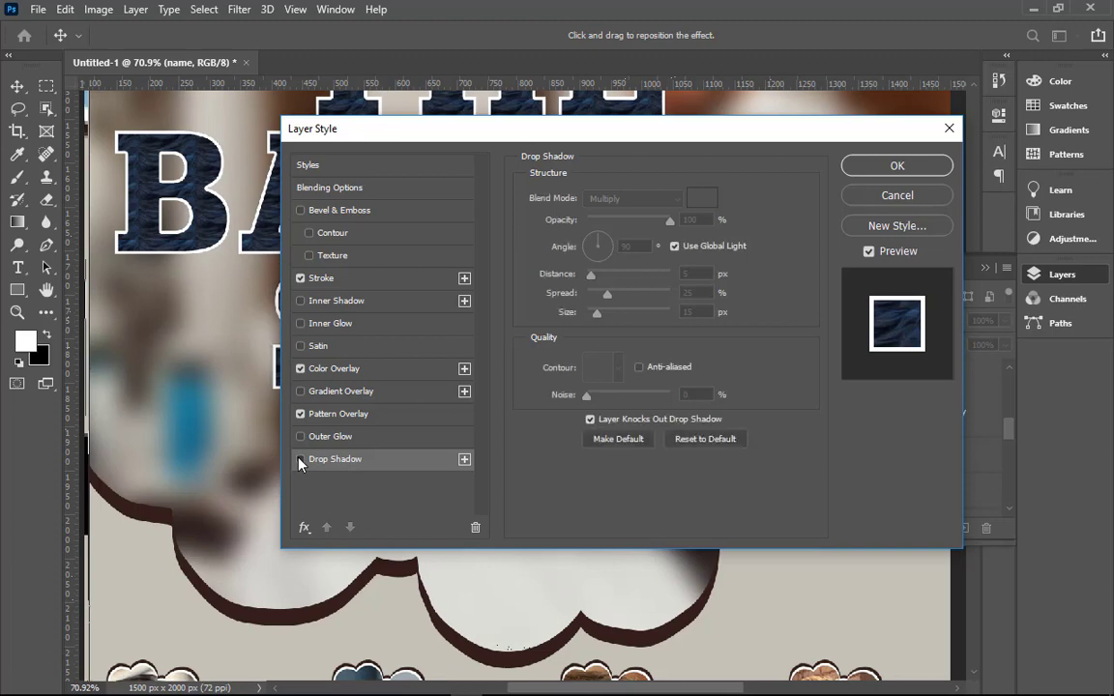
{"action": "left_click", "coordinate": [300, 459]}
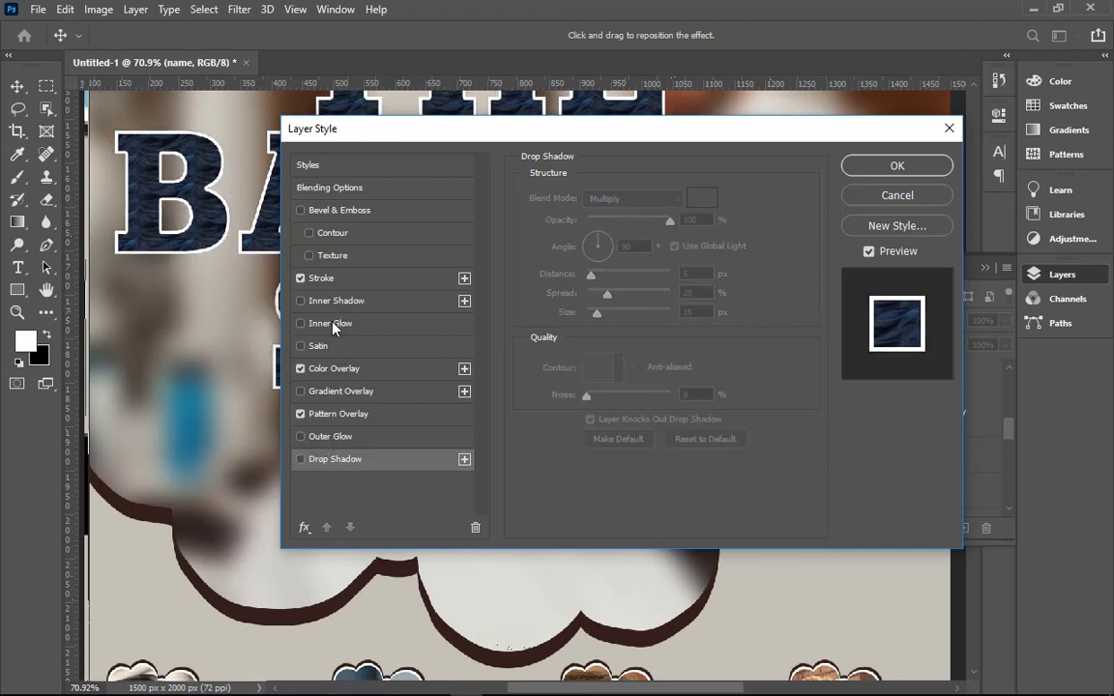
- Add a white Outer Glow at 34% opacity and 5 px size, tuning the spread to 30%
{"action": "left_click", "coordinate": [329, 440]}
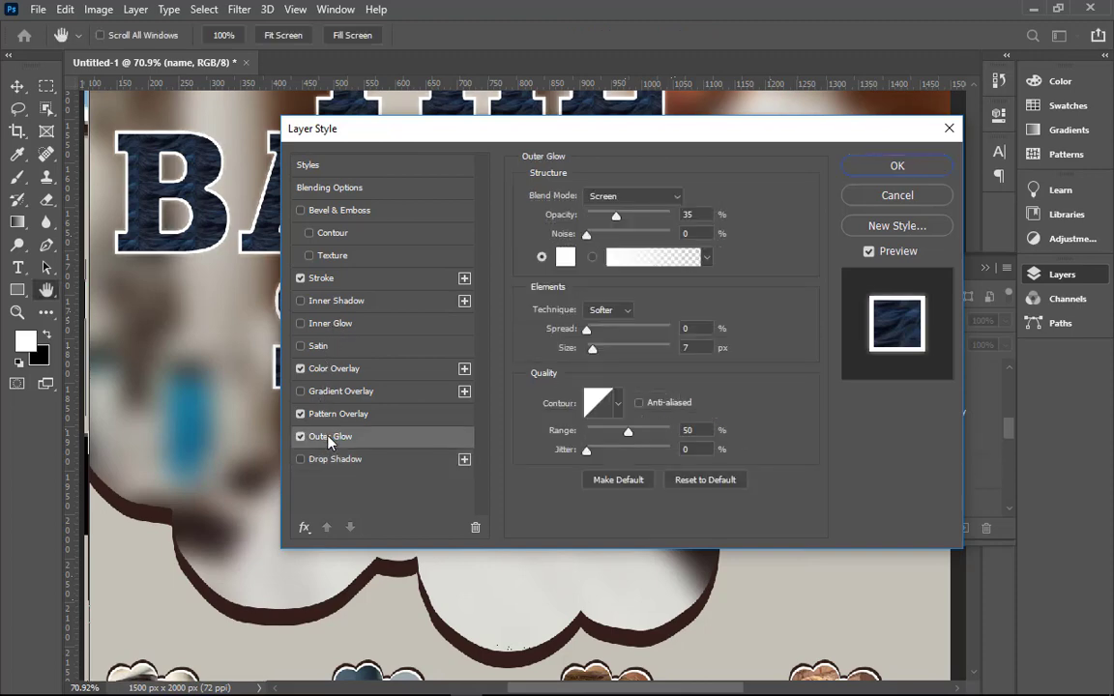
{"action": "left_click", "coordinate": [615, 218]}
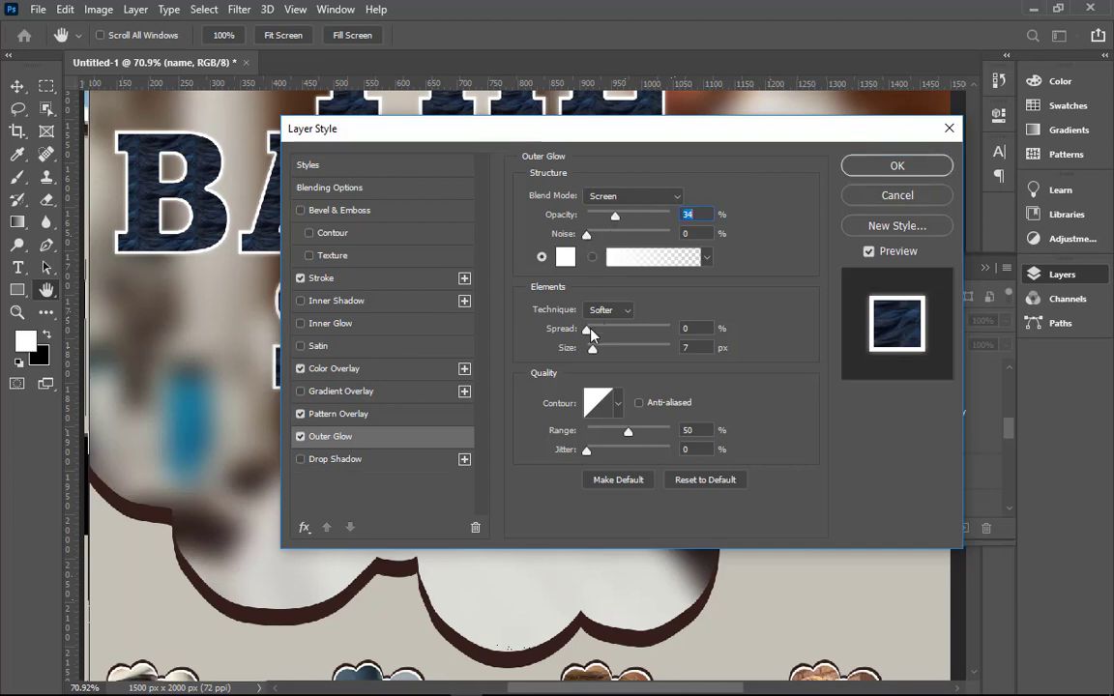
{"action": "mouse_move", "coordinate": [589, 331]}
{"action": "left_mouse_down"}
{"action": "mouse_move", "coordinate": [645, 336]}
{"action": "mouse_move", "coordinate": [596, 354]}
{"action": "left_mouse_up"}
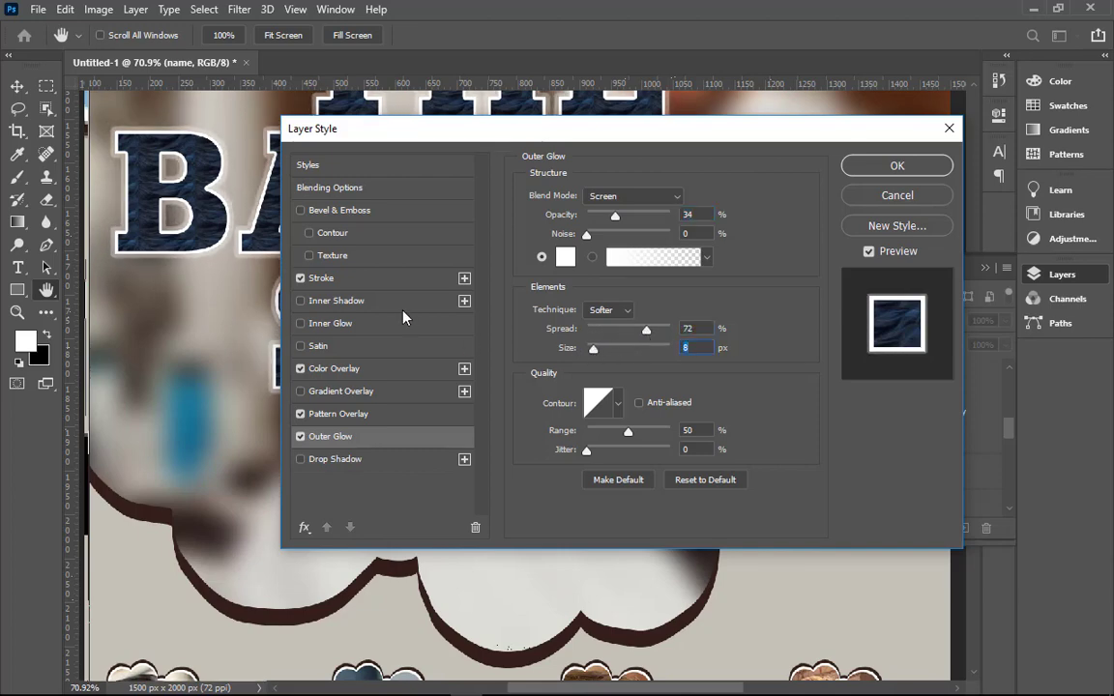
{"action": "left_click_drag", "start_coordinate": [145, 179], "coordinate": [309, 251]}
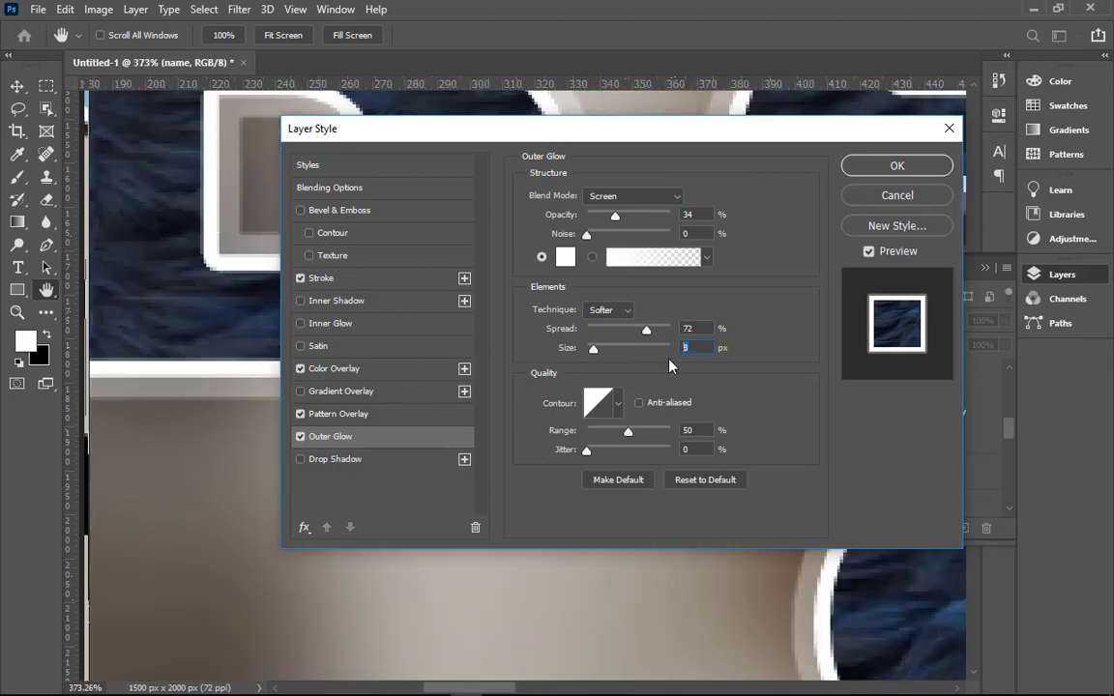
{"action": "type", "text": "5"}
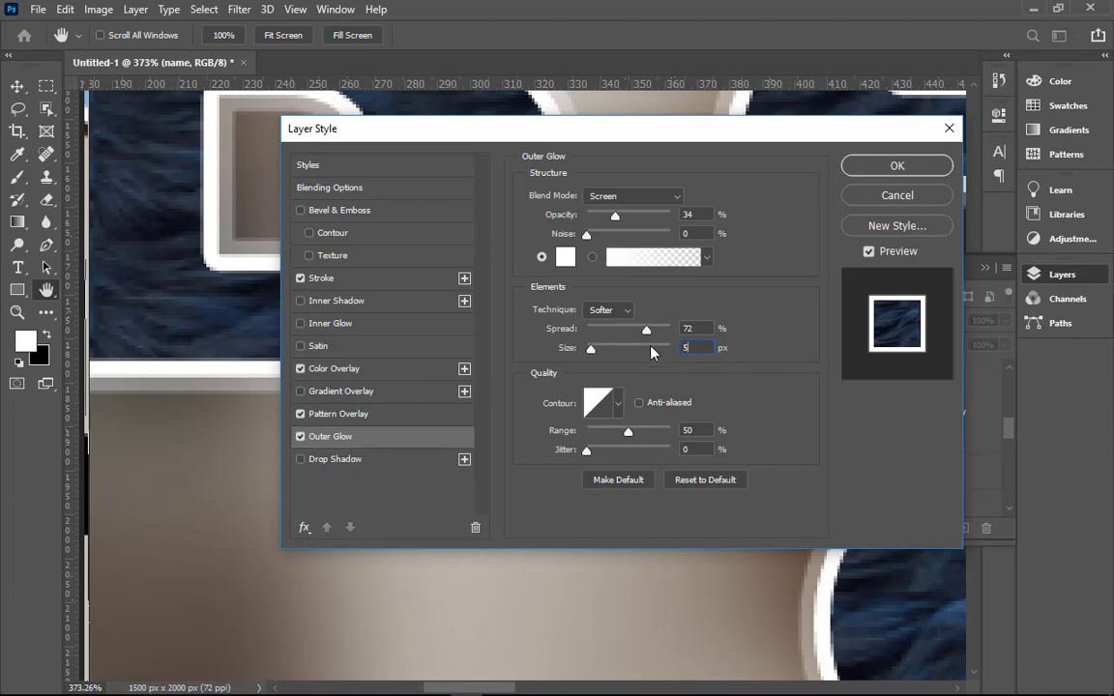
{"action": "left_click_drag", "start_coordinate": [647, 332], "coordinate": [623, 332]}
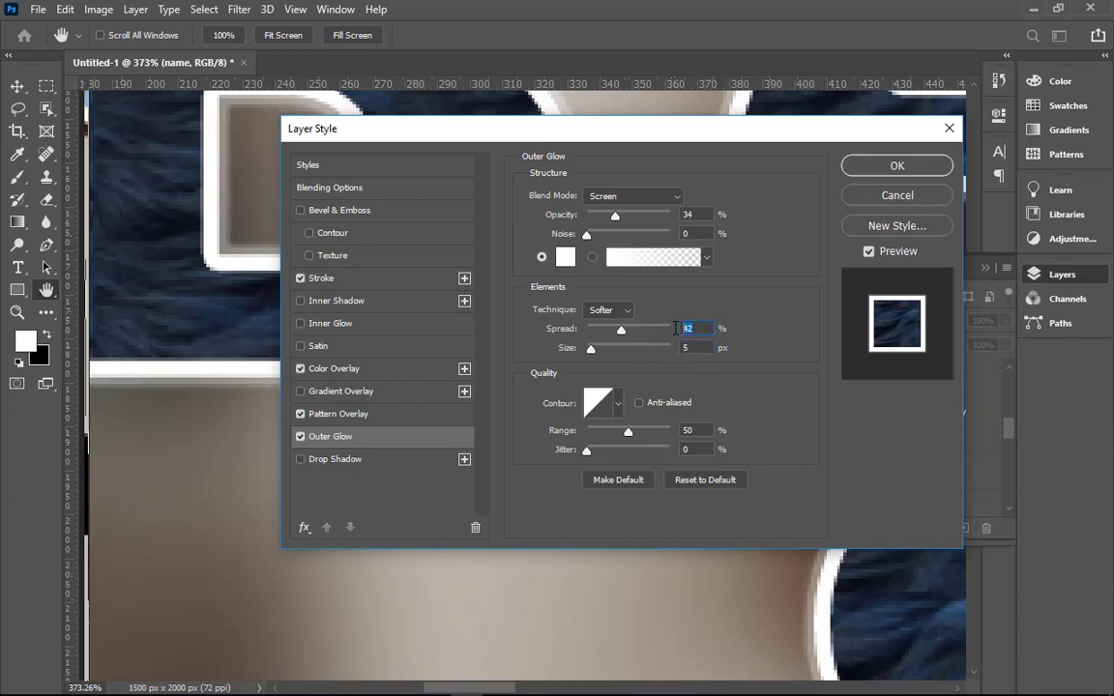
{"action": "type", "text": "35"}
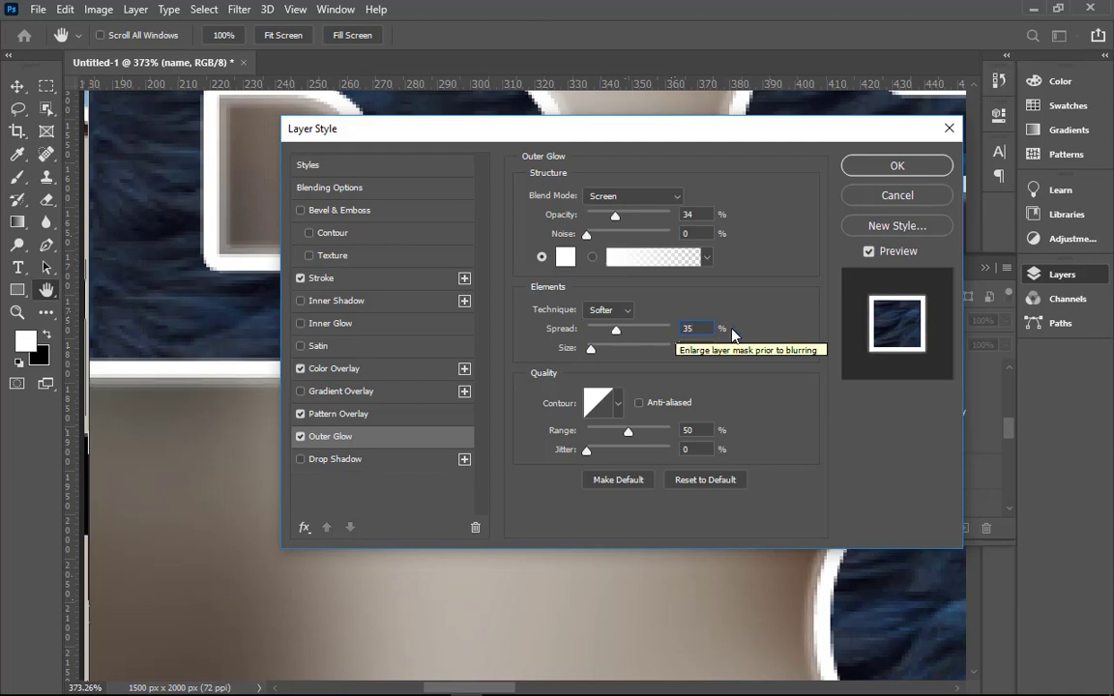
{"action": "type", "text": "30"}
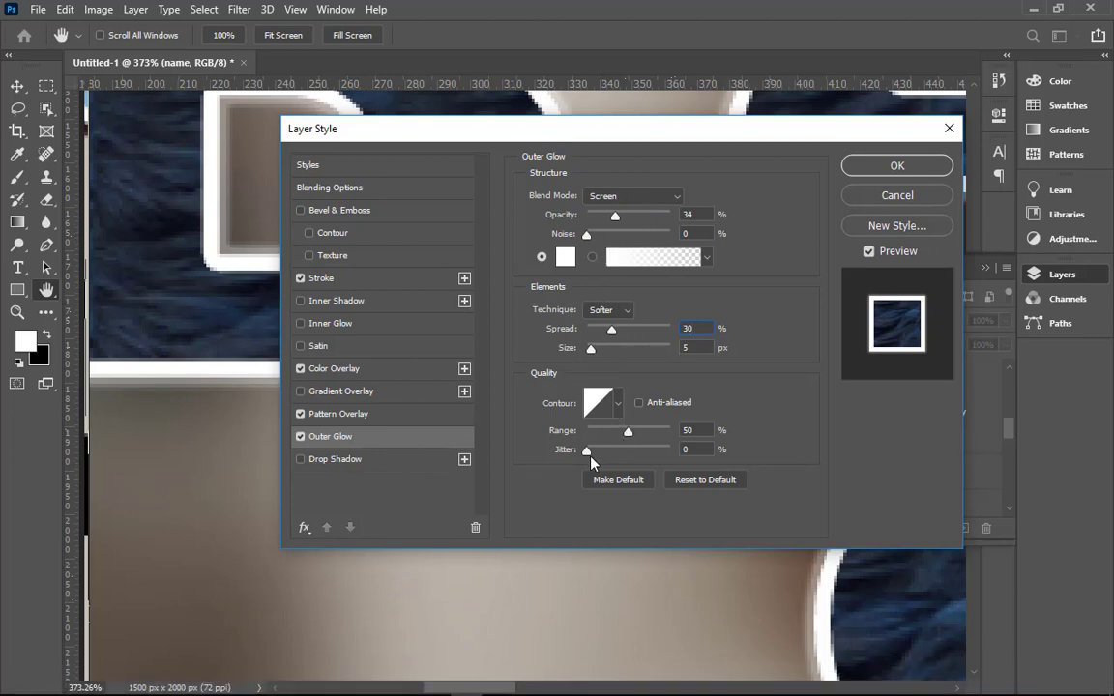
- Keep the title's outer glow Softer at size 6 px with Screen blending
{"action": "left_click", "coordinate": [615, 310]}
{"action": "left_click", "coordinate": [601, 337]}
{"action": "left_click", "coordinate": [615, 311]}
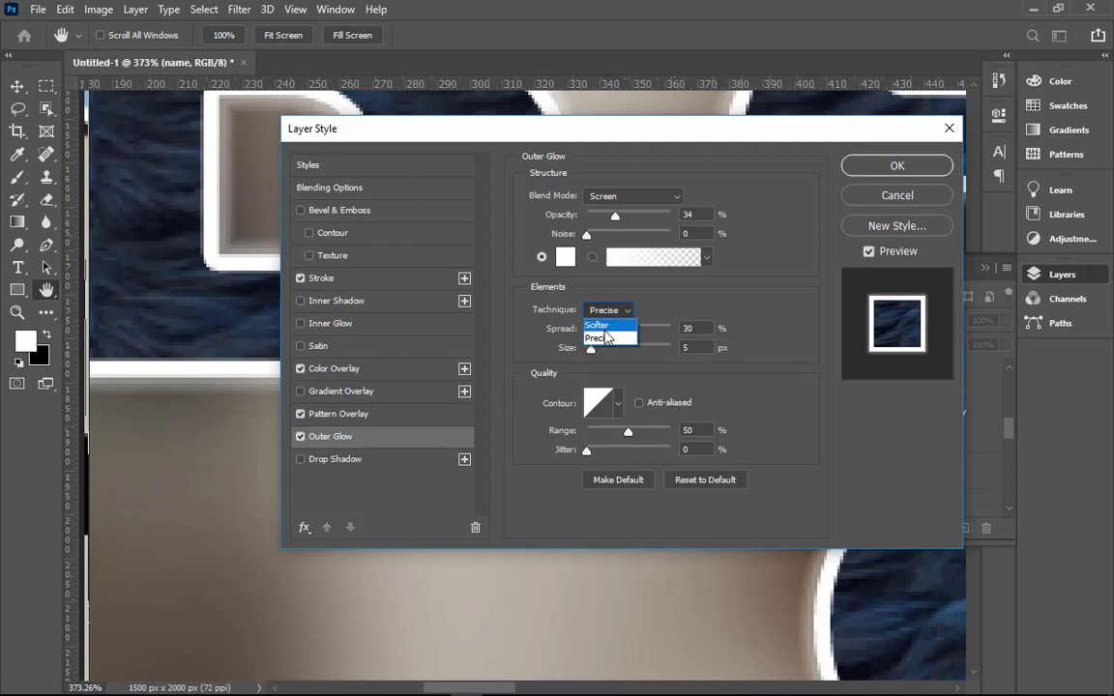
{"action": "left_click_drag", "start_coordinate": [587, 349], "coordinate": [592, 350]}
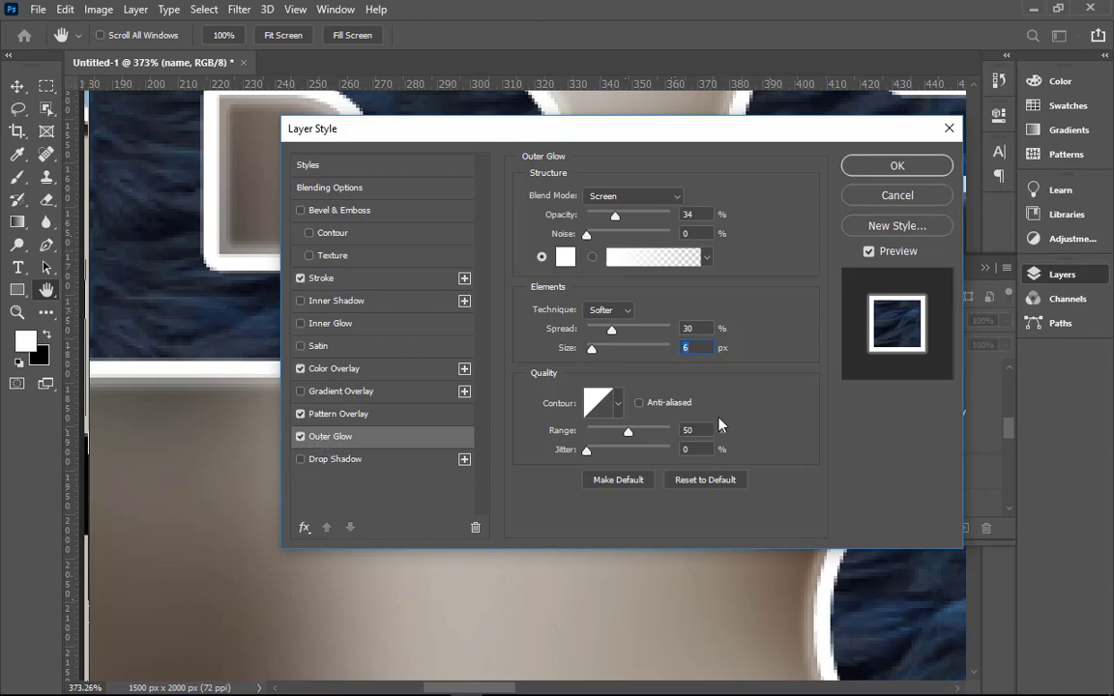
{"action": "left_click", "coordinate": [652, 198]}
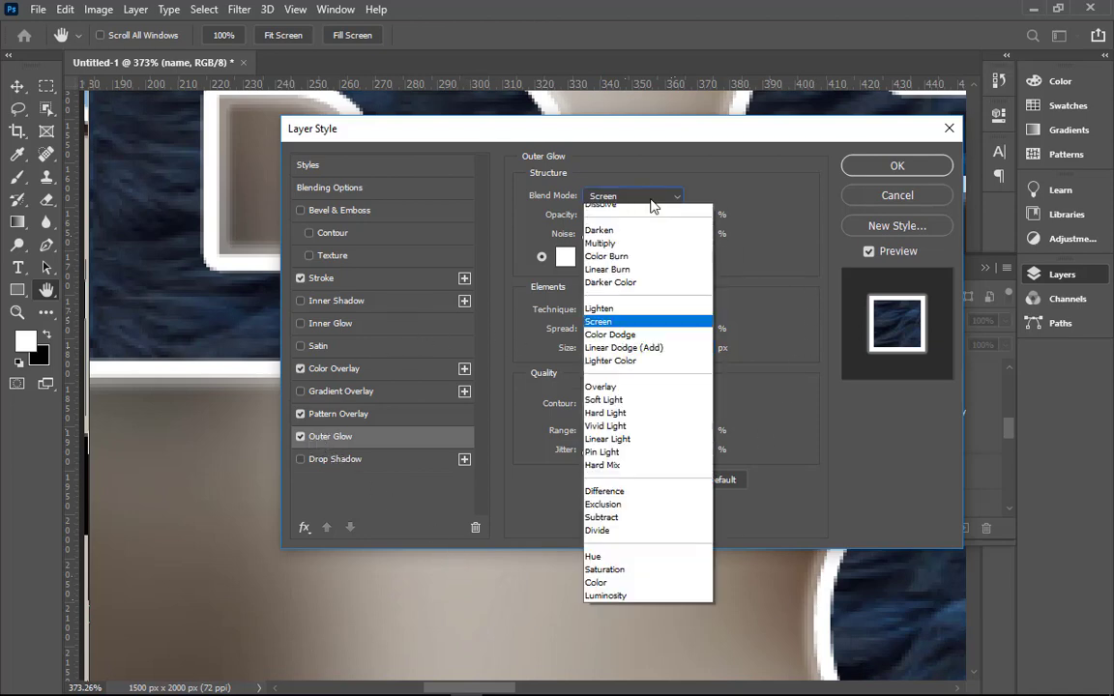
{"action": "left_click", "coordinate": [651, 198]}
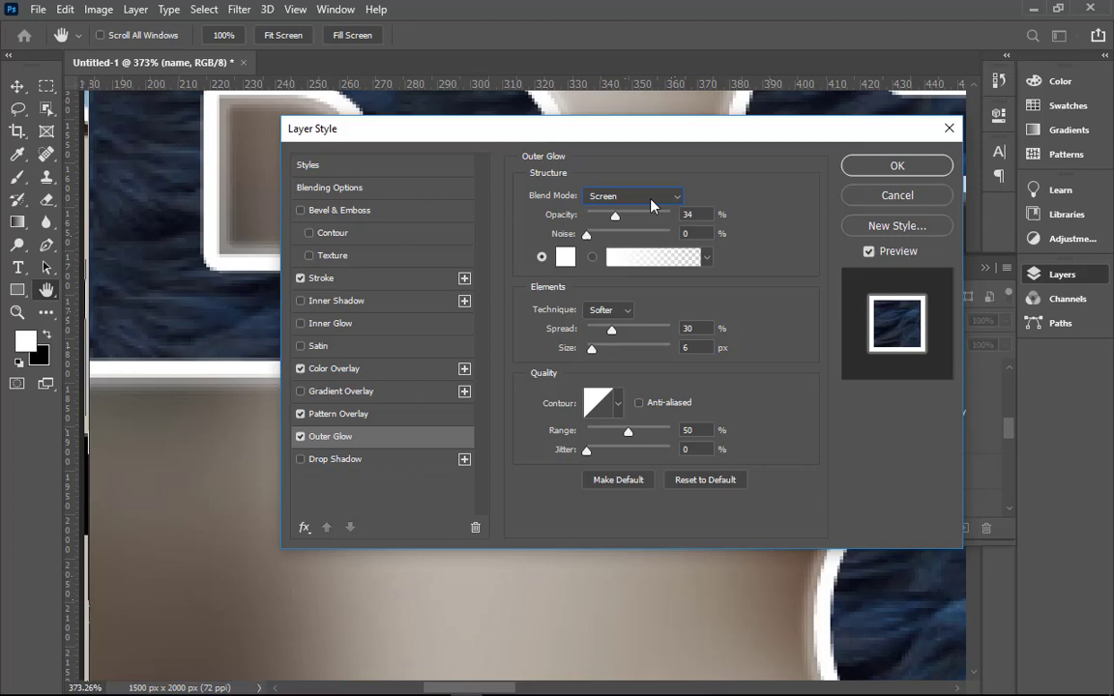
{"action": "left_click", "coordinate": [643, 196]}
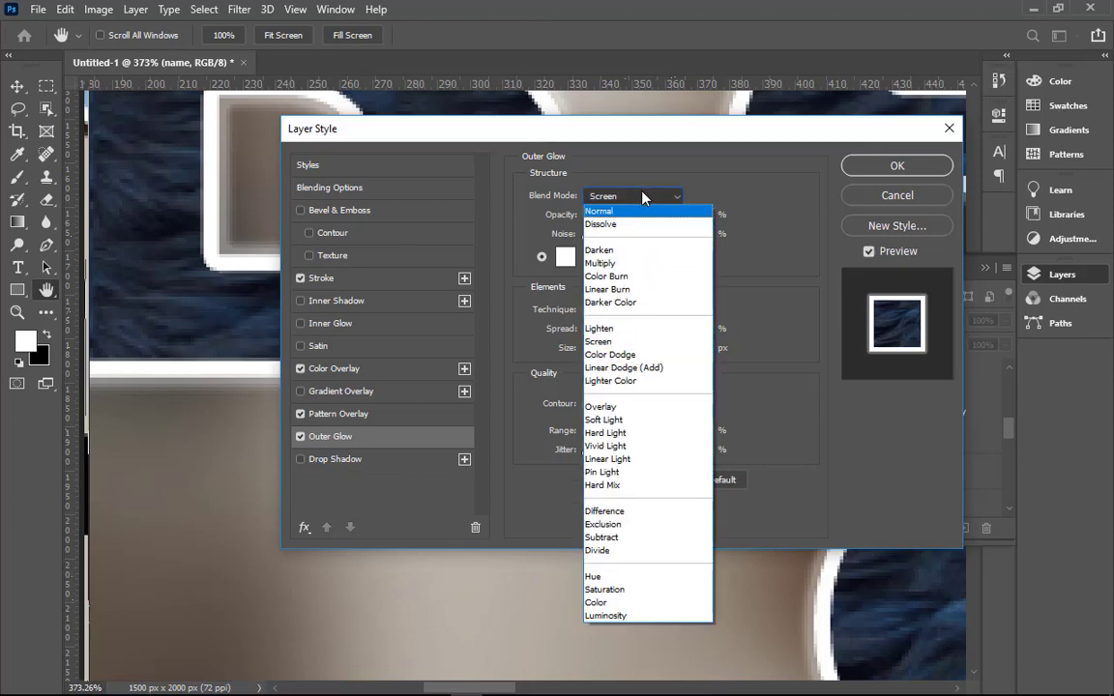
{"action": "left_click", "coordinate": [644, 196]}
- Add a 10 px drop shadow to the title and apply the layer style
{"action": "left_click", "coordinate": [366, 462]}
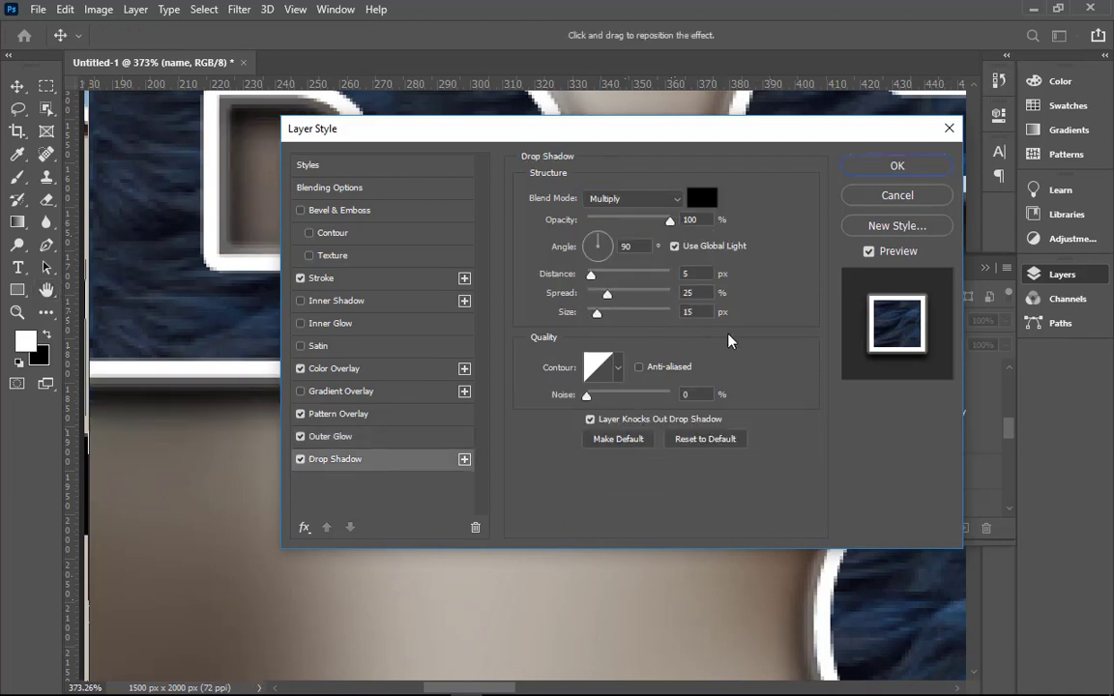
{"action": "left_click_drag", "start_coordinate": [698, 314], "coordinate": [679, 311]}
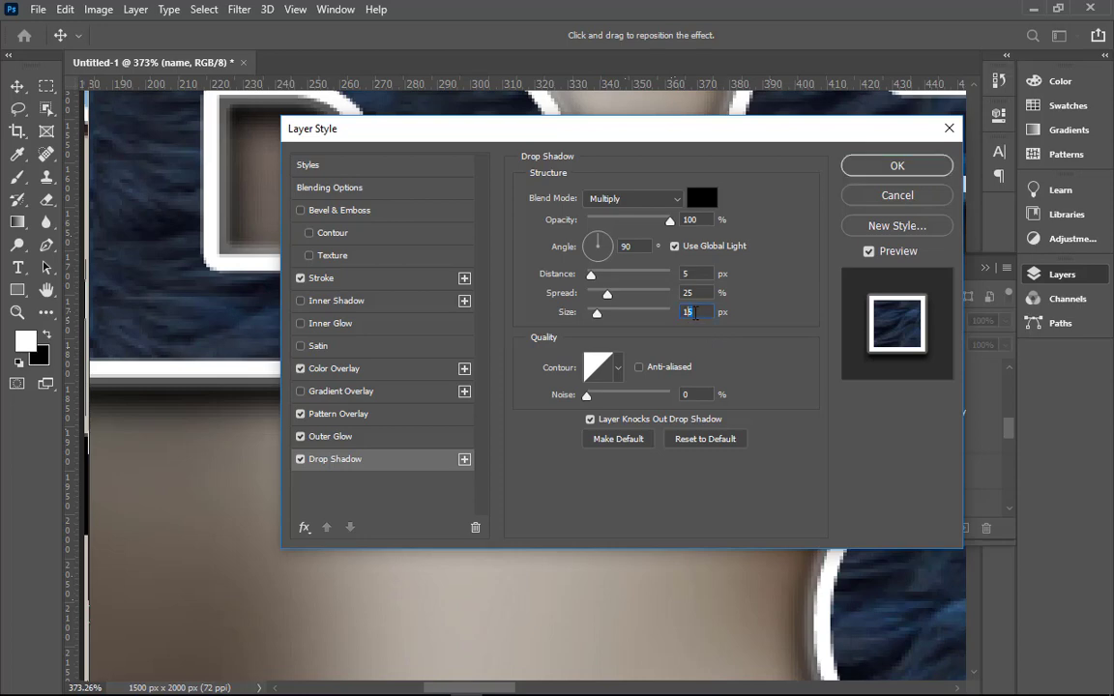
{"action": "type", "text": "10"}
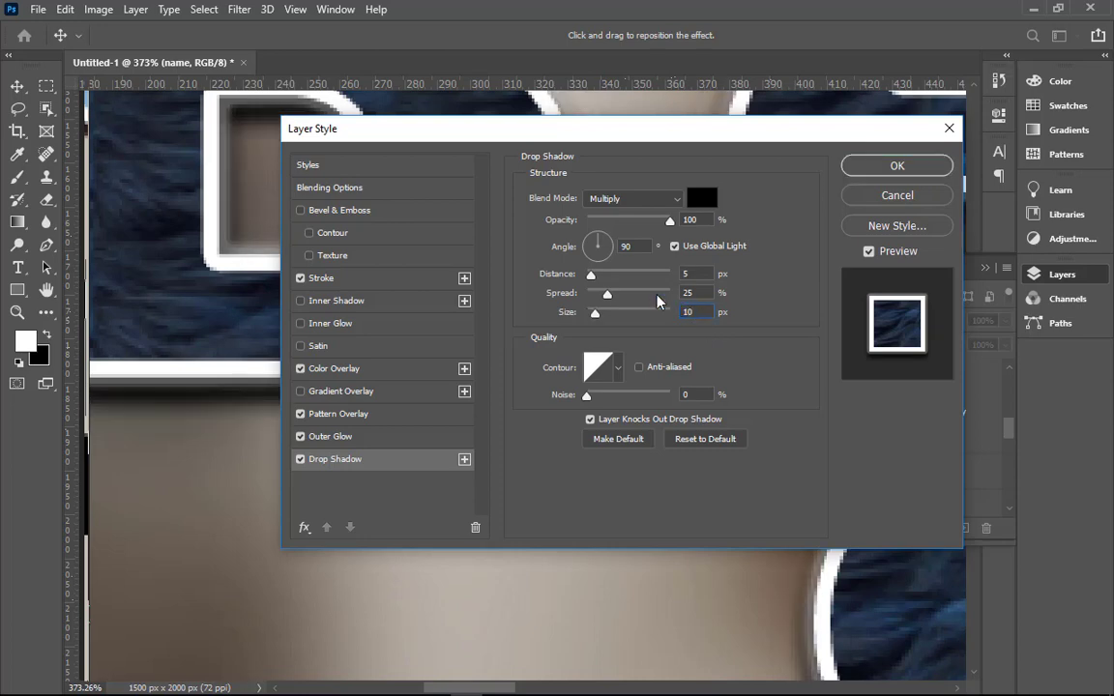
{"action": "left_click", "coordinate": [692, 293]}
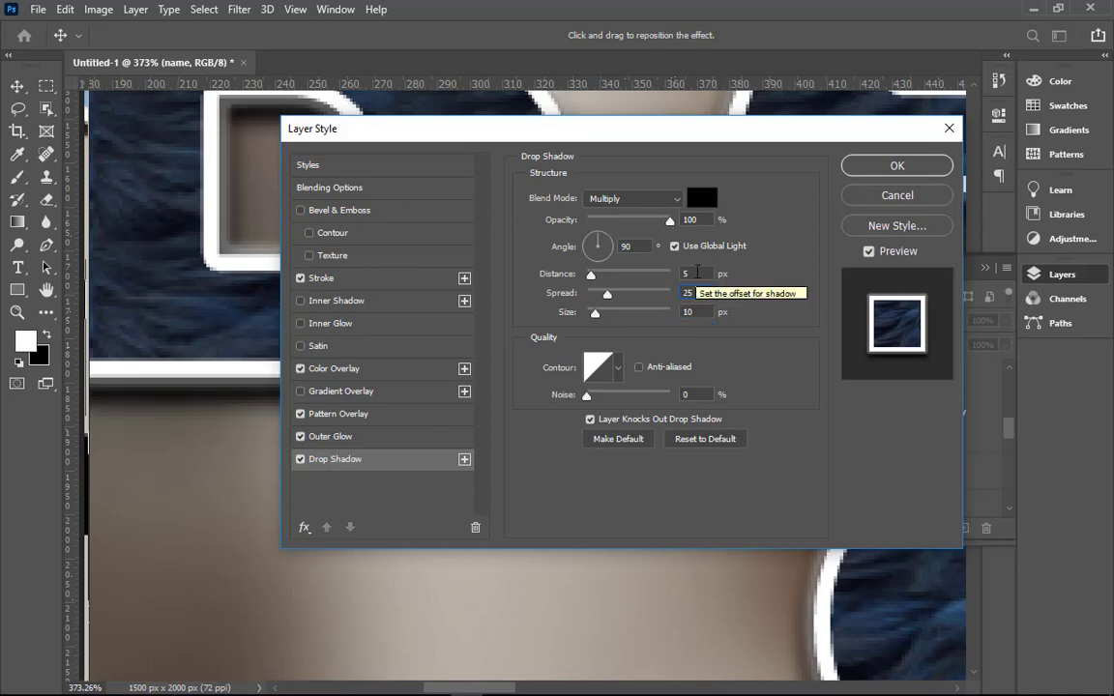
{"action": "left_click", "coordinate": [897, 166]}
- Set the title's pattern overlay to 710% scale and 63% opacity
{"action": "key", "text": "ctrl+0"}
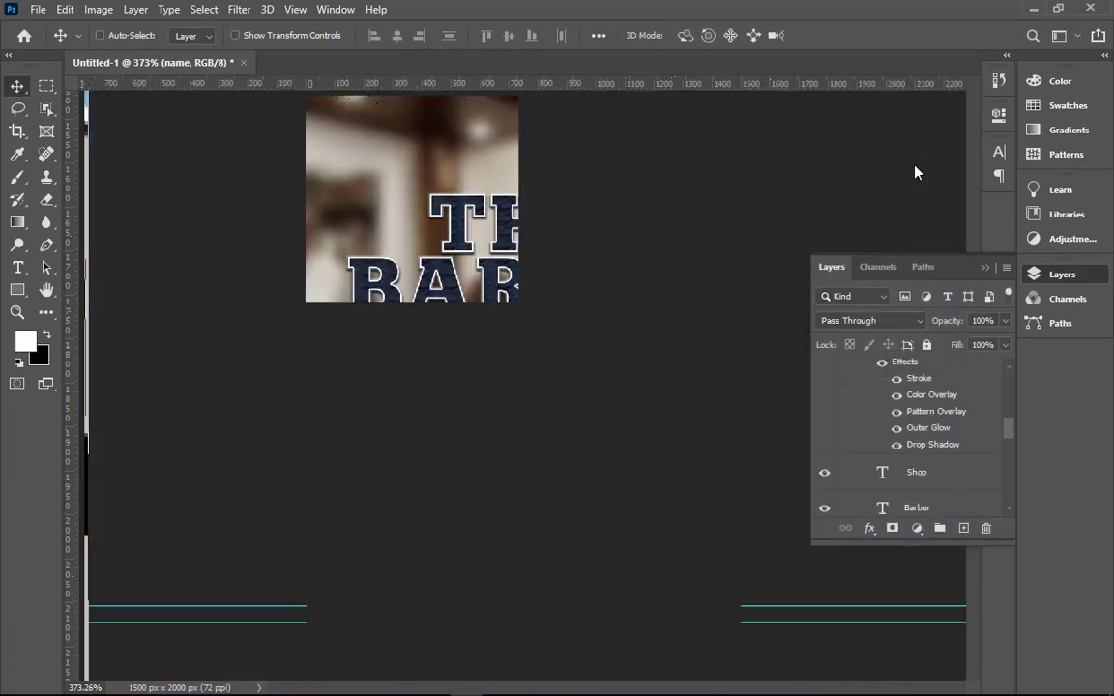
{"action": "left_click_drag", "start_coordinate": [311, 229], "coordinate": [609, 443]}
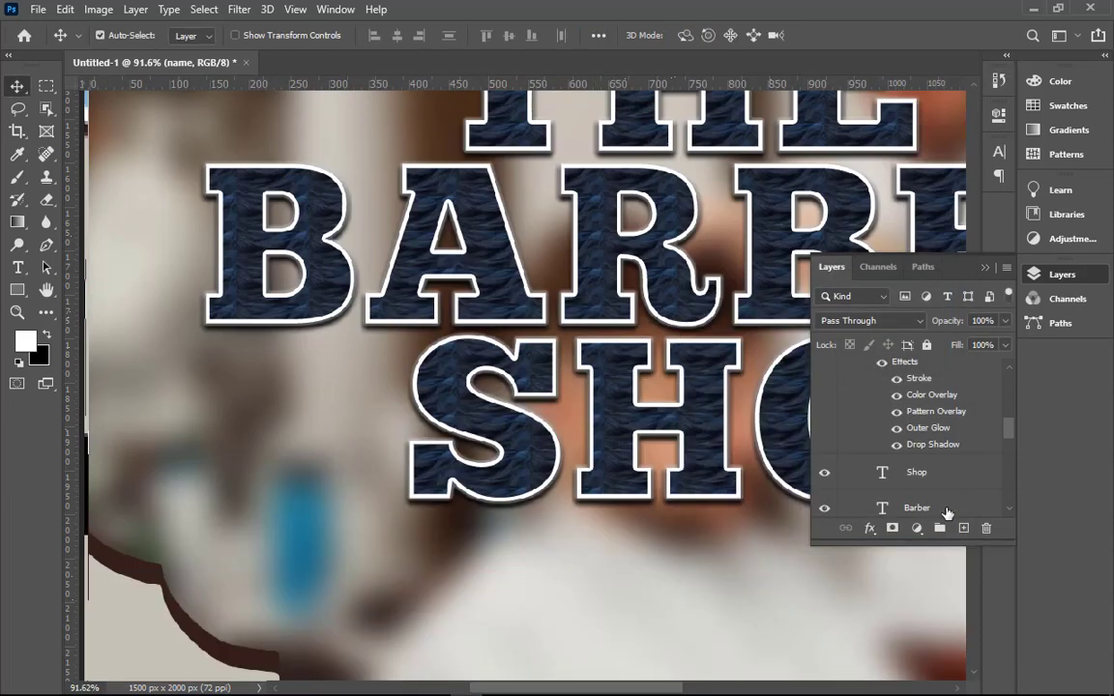
{"action": "left_click_drag", "start_coordinate": [796, 626], "coordinate": [800, 626]}
{"action": "key", "text": "ctrl+0"}
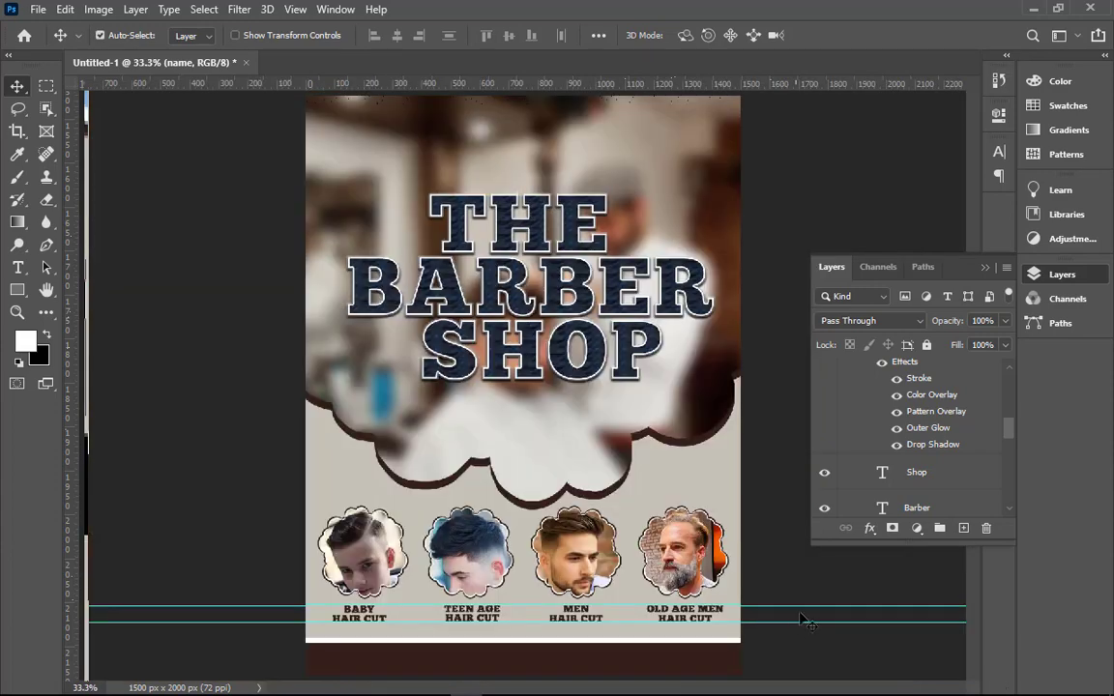
{"action": "double_click", "coordinate": [932, 412]}
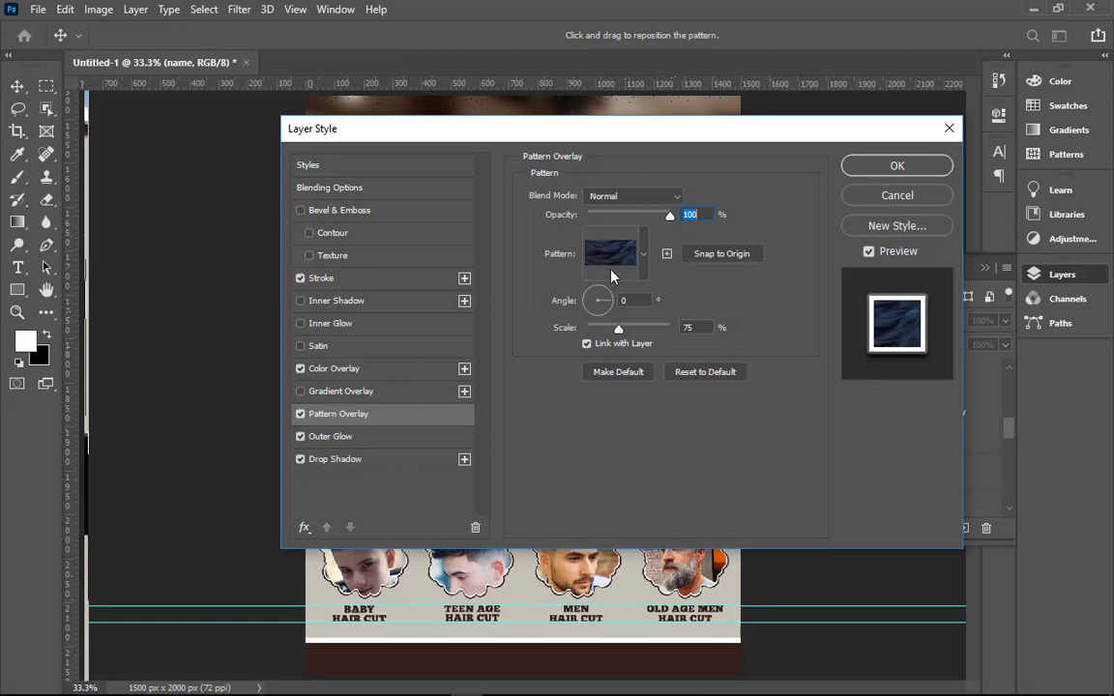
{"action": "left_click_drag", "start_coordinate": [620, 328], "coordinate": [634, 328]}
{"action": "left_click_drag", "start_coordinate": [483, 122], "coordinate": [465, 350]}
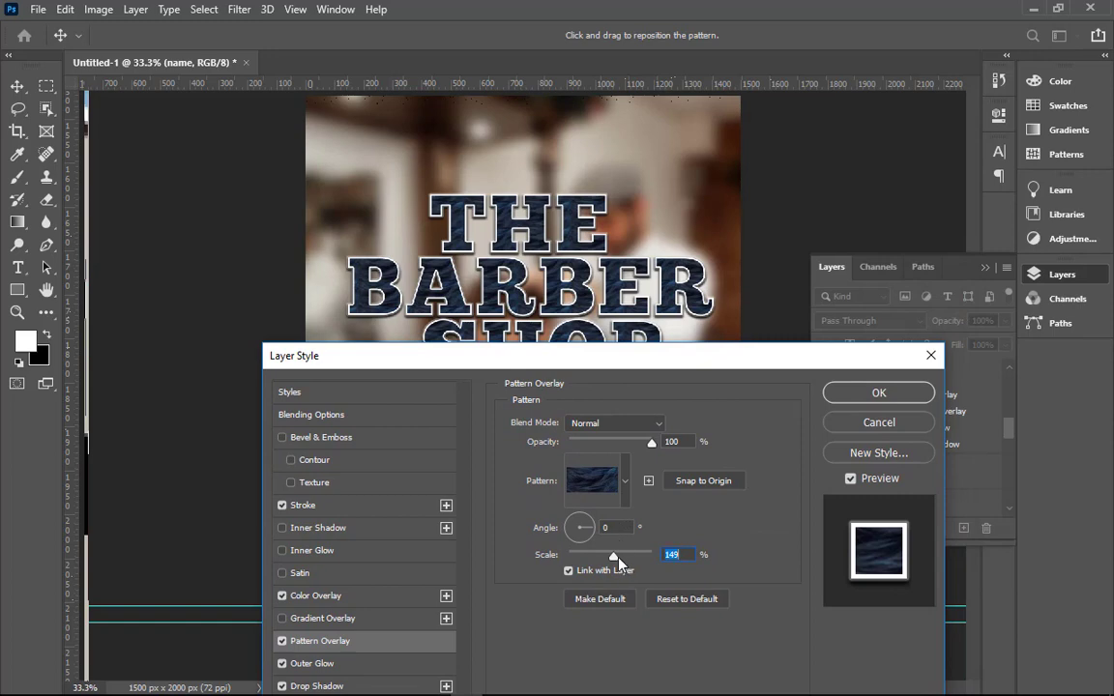
{"action": "left_click_drag", "start_coordinate": [619, 558], "coordinate": [657, 550]}
{"action": "double_click", "coordinate": [680, 552]}
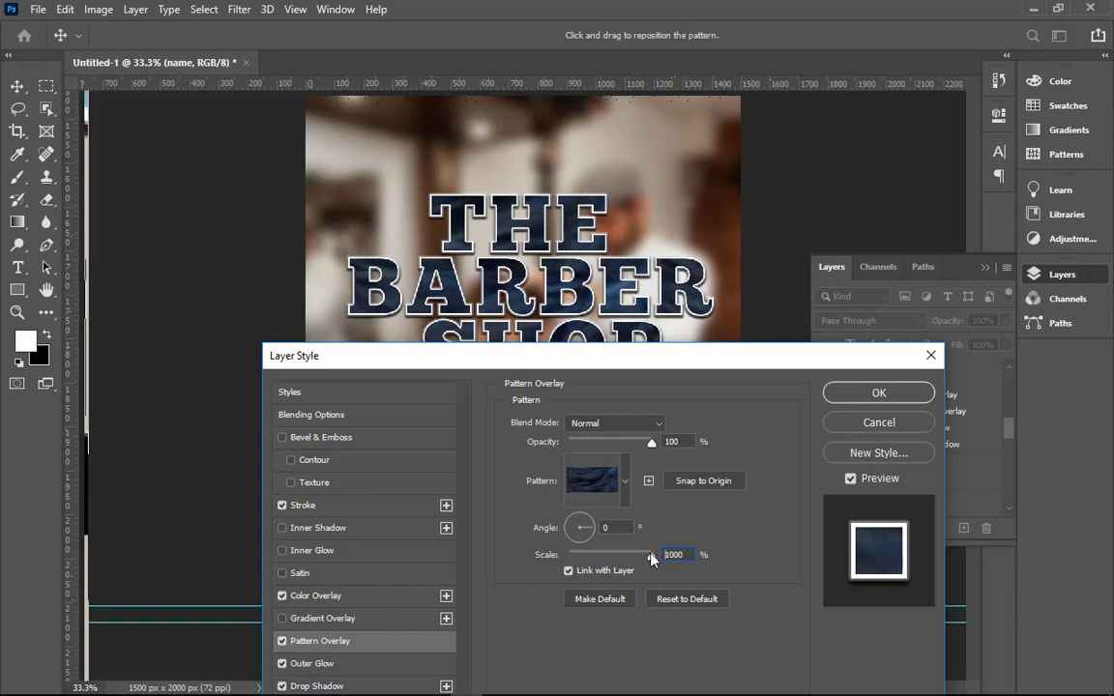
{"action": "left_click_drag", "start_coordinate": [653, 557], "coordinate": [637, 557]}
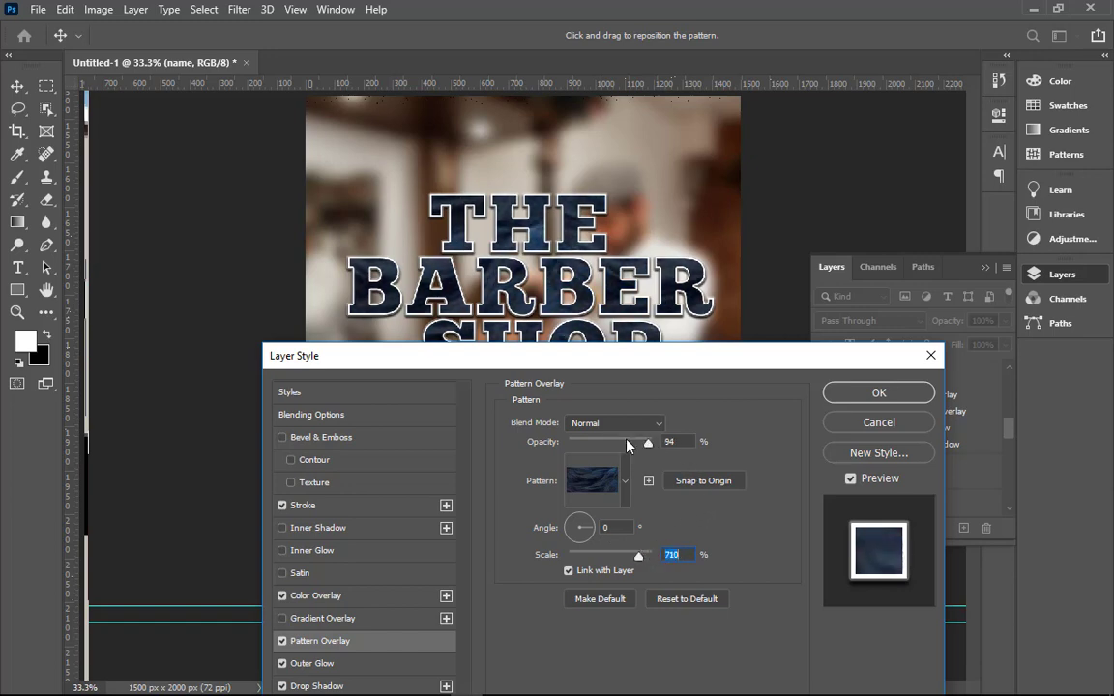
{"action": "left_click_drag", "start_coordinate": [646, 442], "coordinate": [641, 442]}
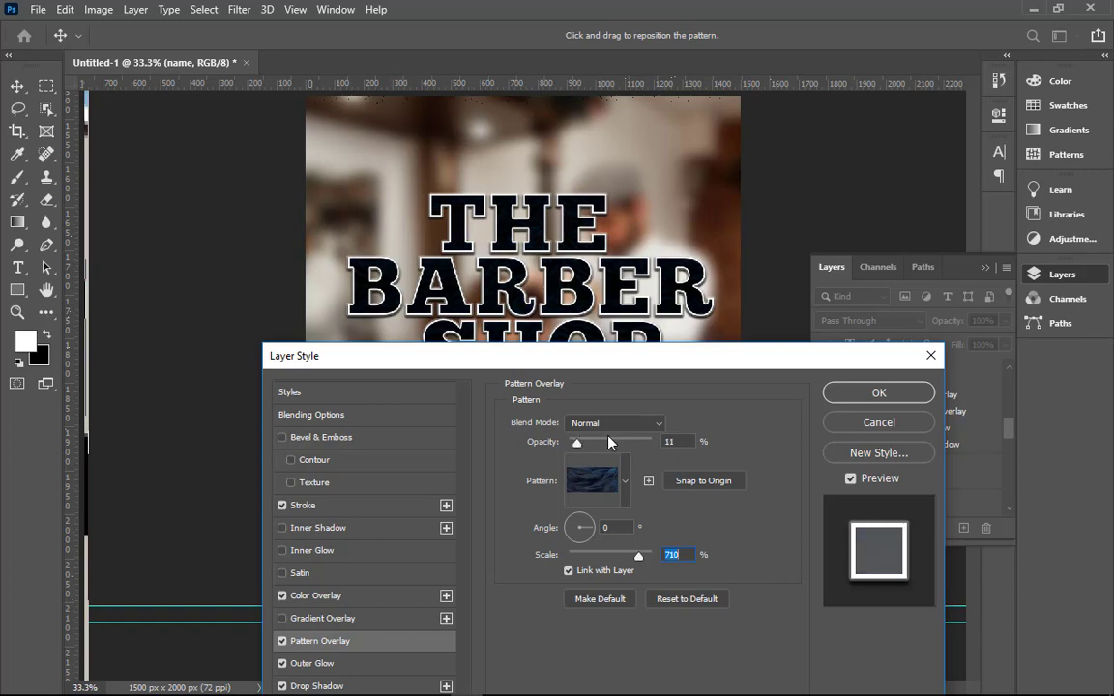
{"action": "double_click", "coordinate": [667, 442]}
{"action": "type", "text": "100"}
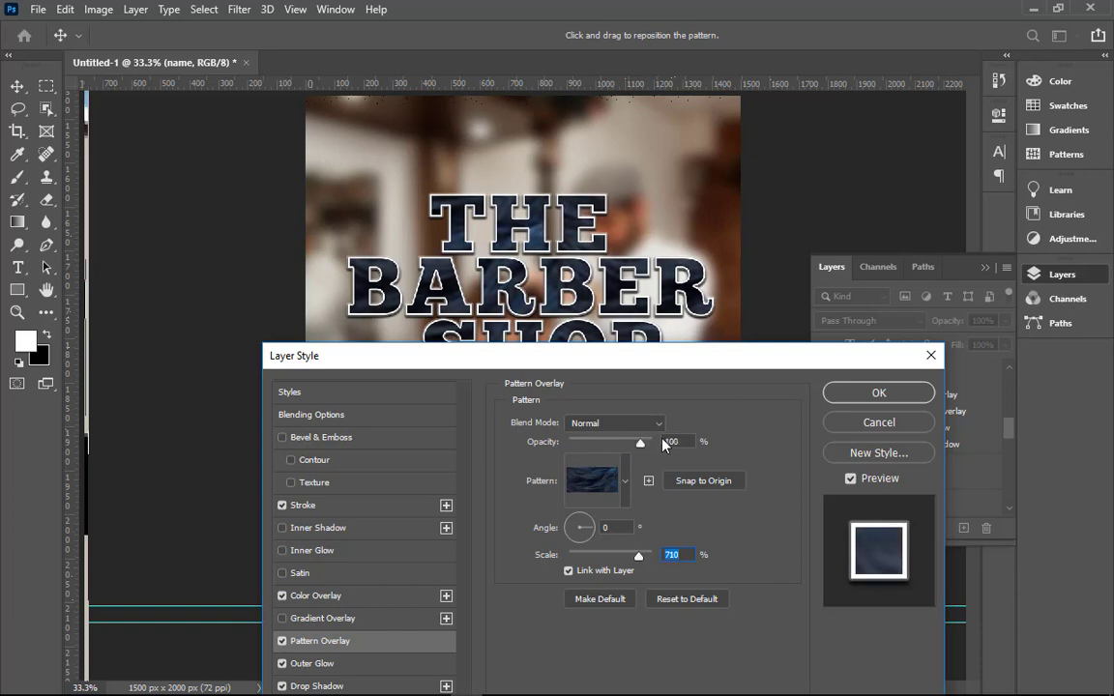
{"action": "left_click_drag", "start_coordinate": [640, 442], "coordinate": [604, 445]}
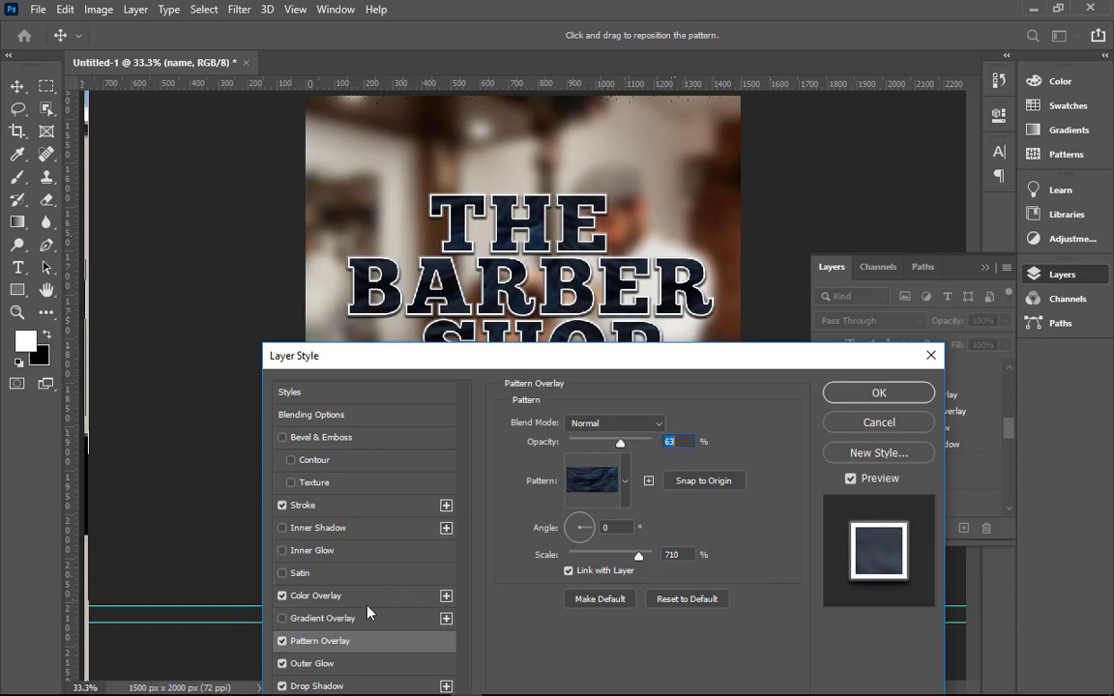
- Switch the title's colour overlay to Normal blending and apply the style
{"action": "left_click", "coordinate": [348, 591]}
{"action": "left_click", "coordinate": [650, 428]}
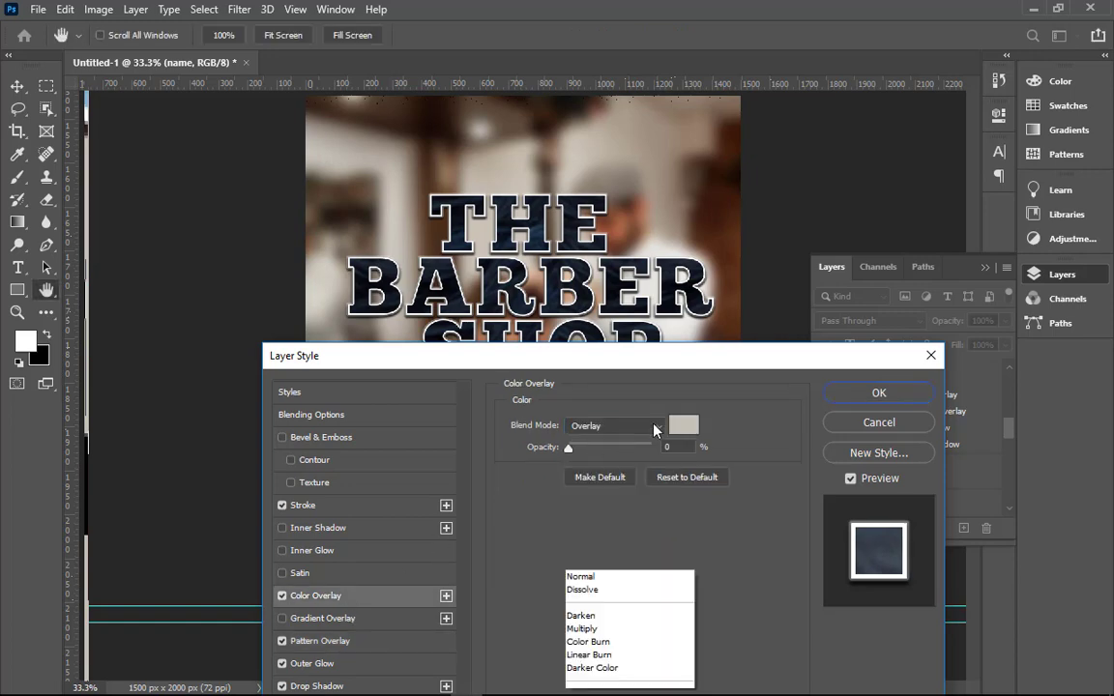
{"action": "left_click", "coordinate": [592, 253]}
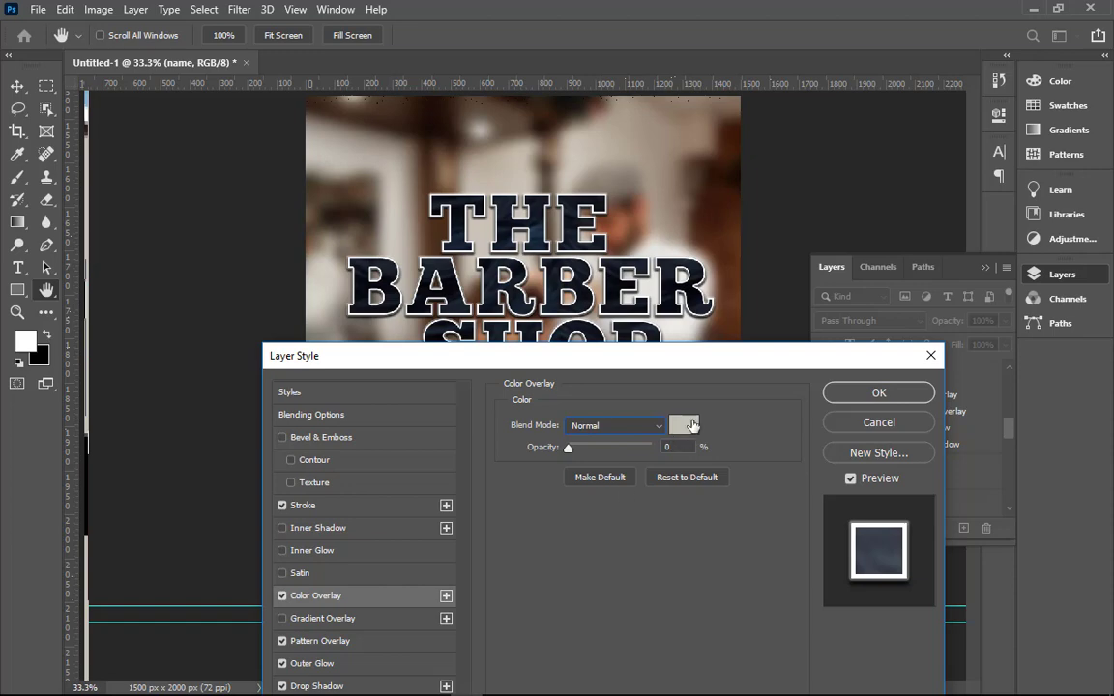
{"action": "left_click", "coordinate": [900, 427]}
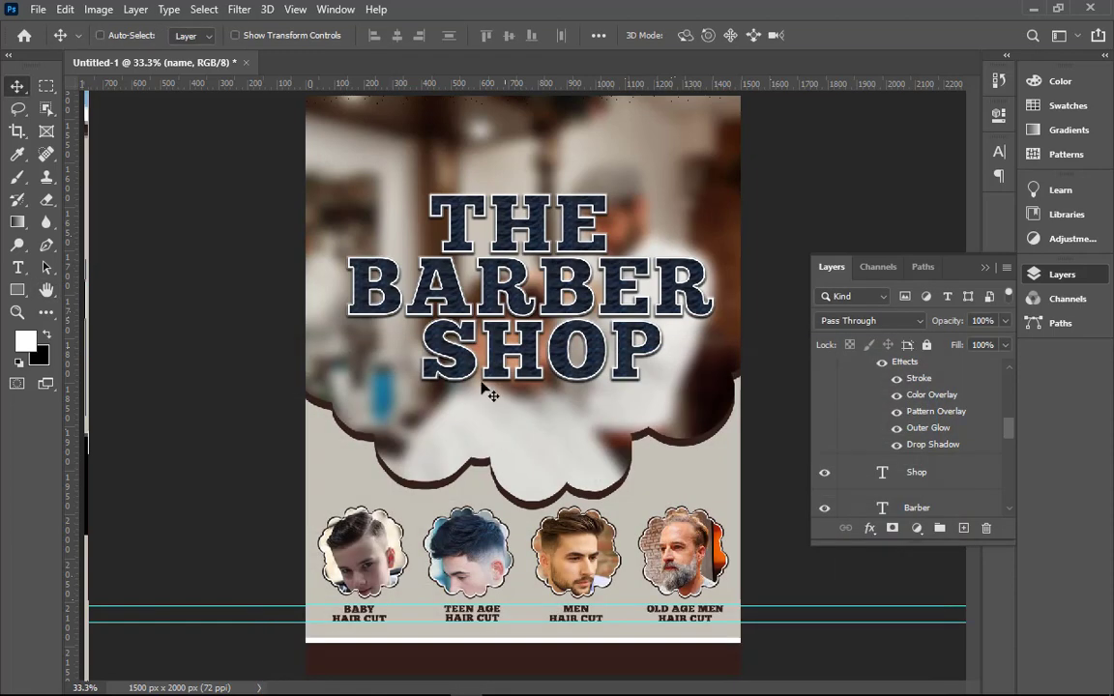
- Alt-drag a copy of the HAIR CUT caption below the original and edit it
{"action": "left_click_drag", "start_coordinate": [411, 263], "coordinate": [527, 403]}
{"action": "key", "text": "ctrl+0"}
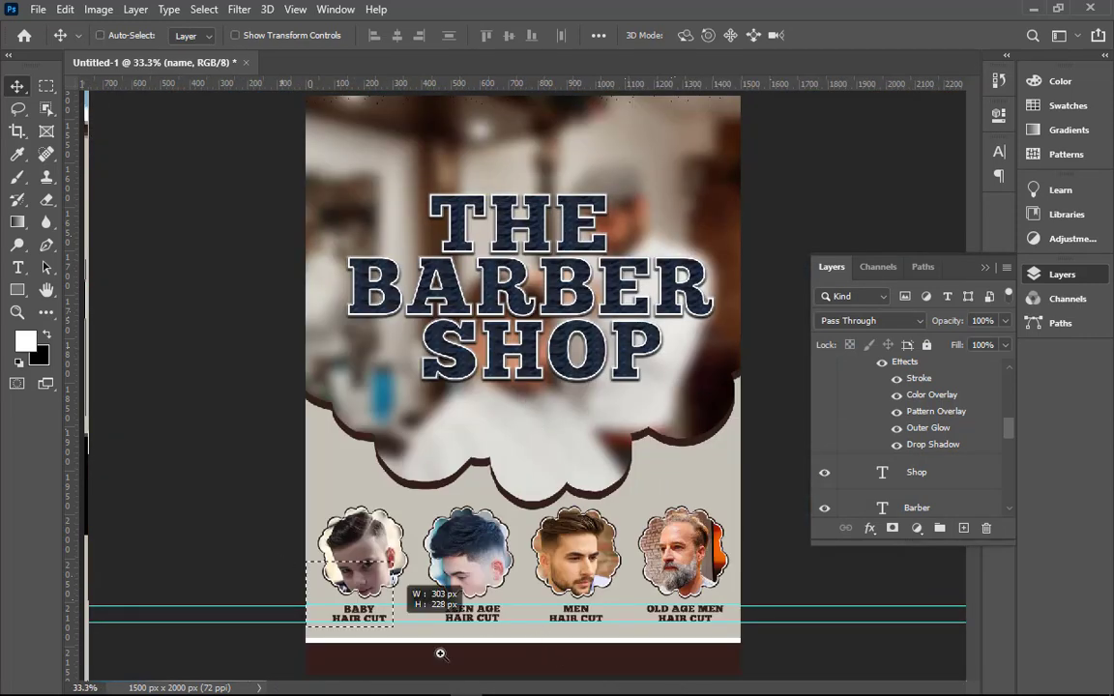
{"action": "left_click_drag", "start_coordinate": [362, 590], "coordinate": [450, 432]}
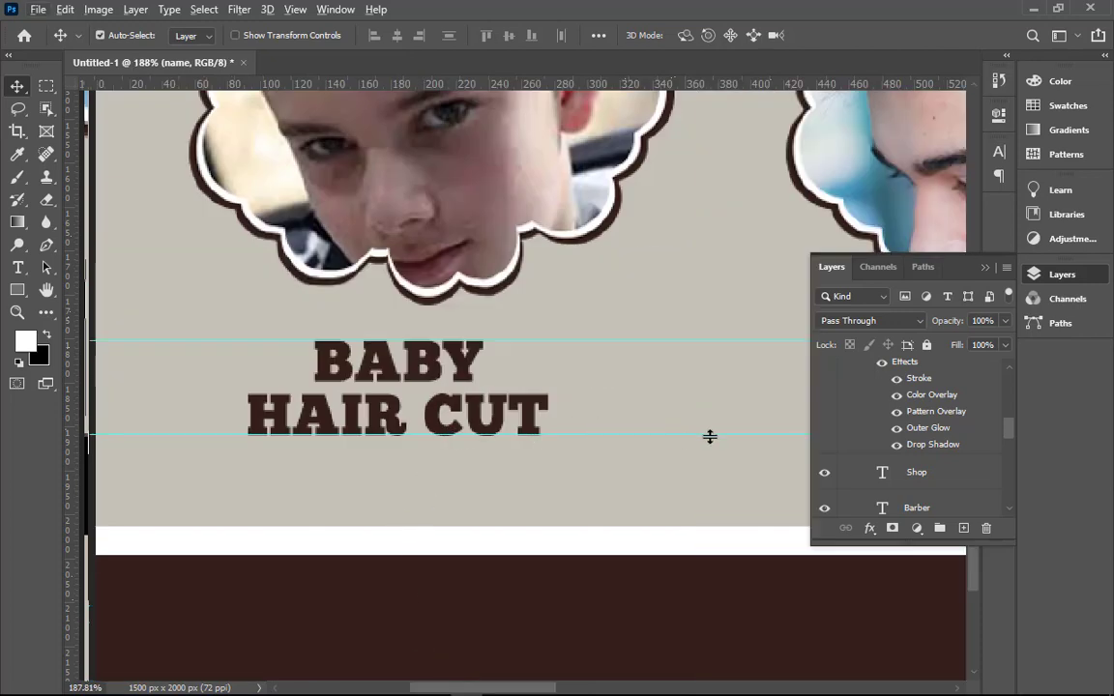
{"action": "left_click", "coordinate": [503, 440]}
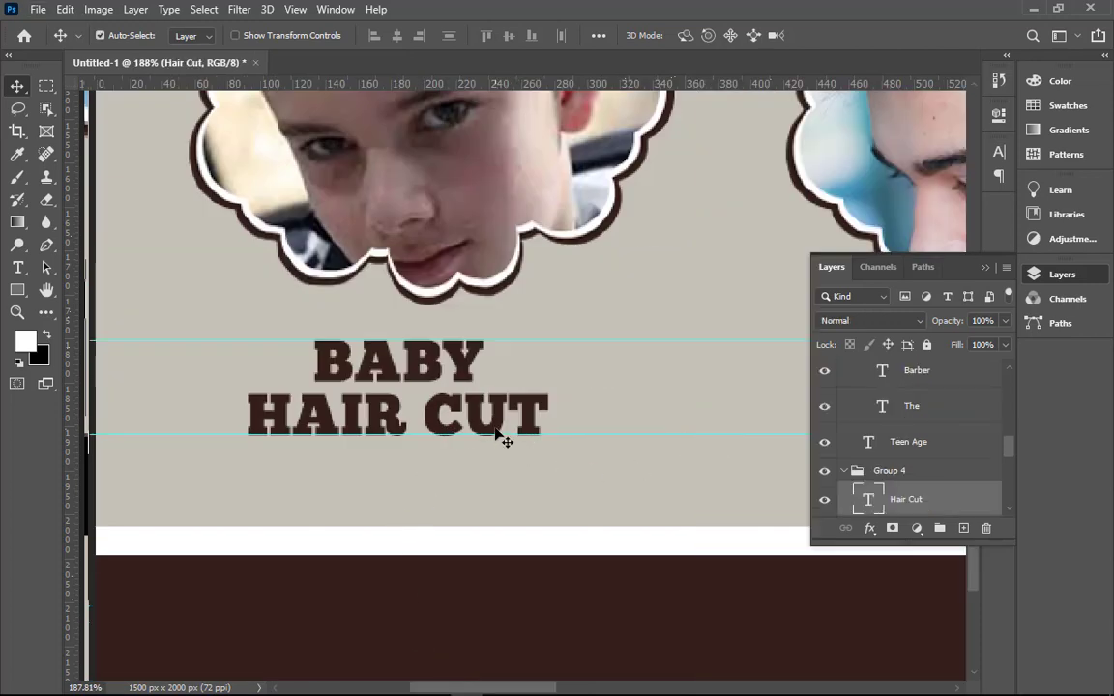
{"action": "left_click_drag", "start_coordinate": [503, 440], "coordinate": [591, 501]}
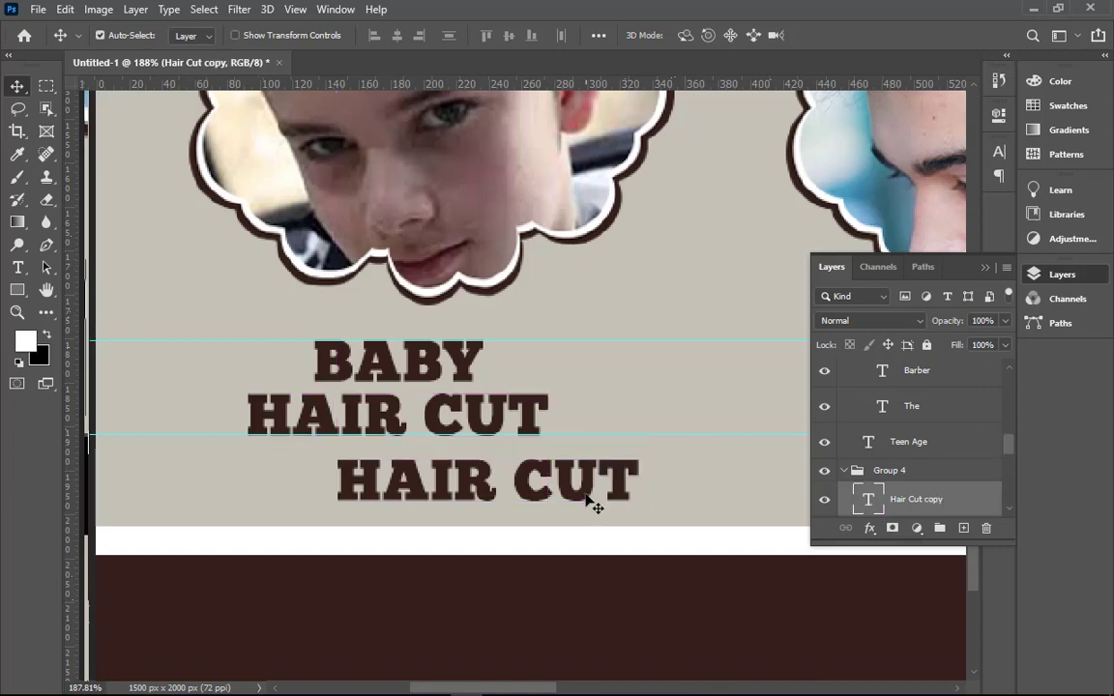
{"action": "double_click", "coordinate": [586, 491]}
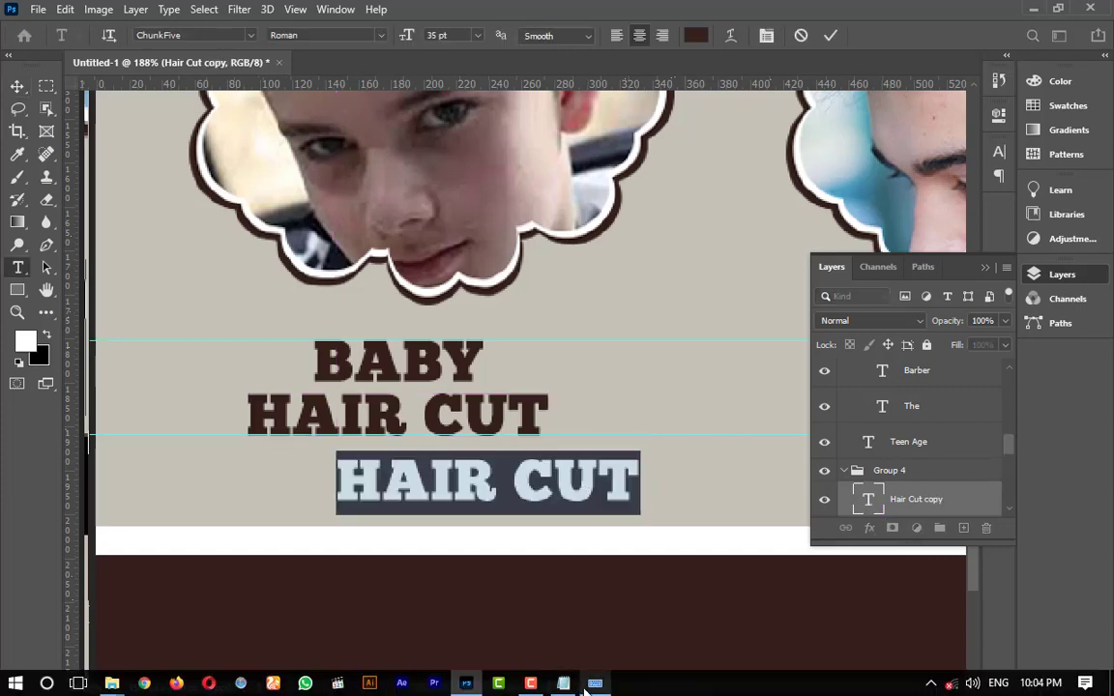
- Select the website URL line in the Notepad notes to copy it
{"action": "left_click", "coordinate": [563, 688]}
{"action": "left_click", "coordinate": [396, 307]}
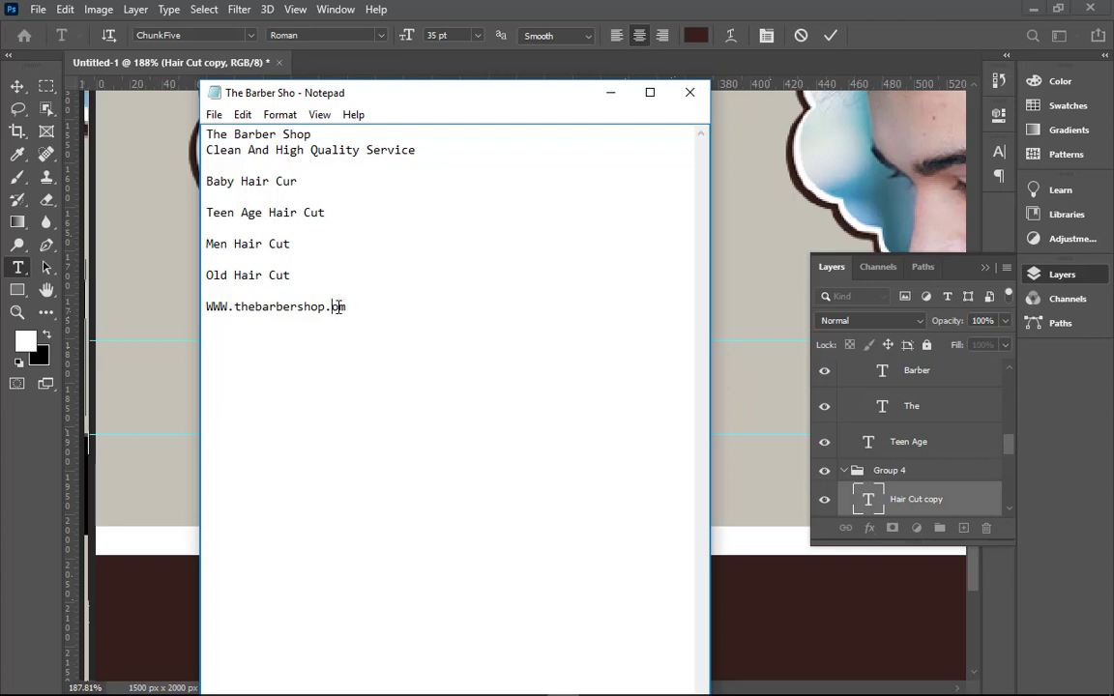
{"action": "key", "text": "shift+Home"}
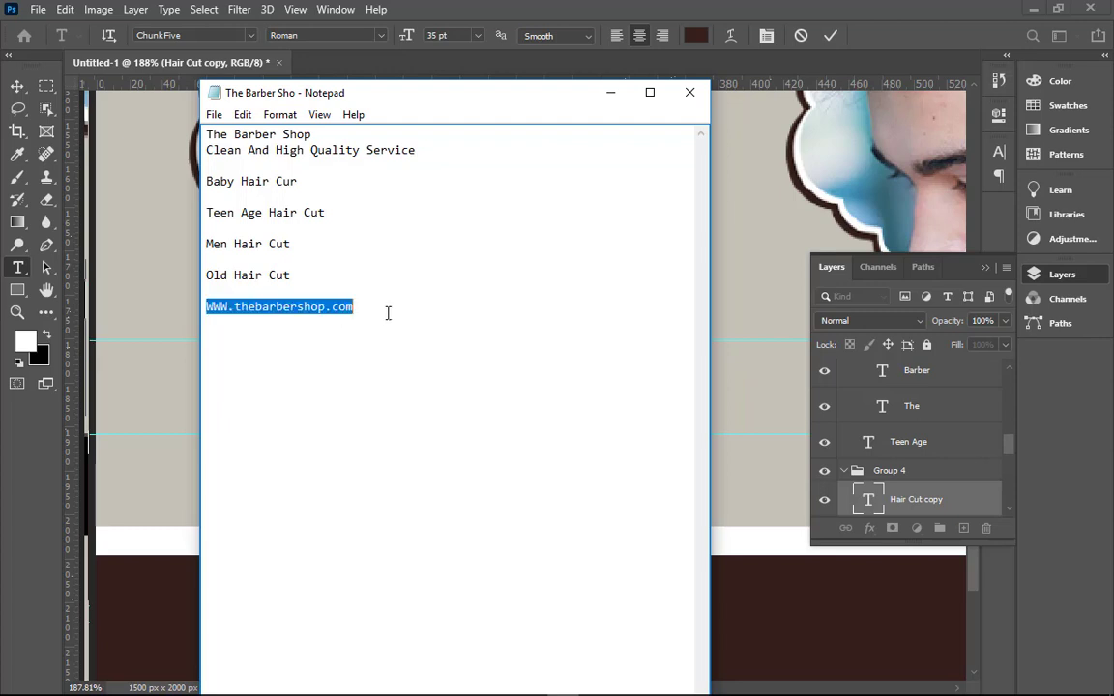
{"action": "left_click", "coordinate": [610, 92]}
{"action": "key", "text": "ctrl+v"}
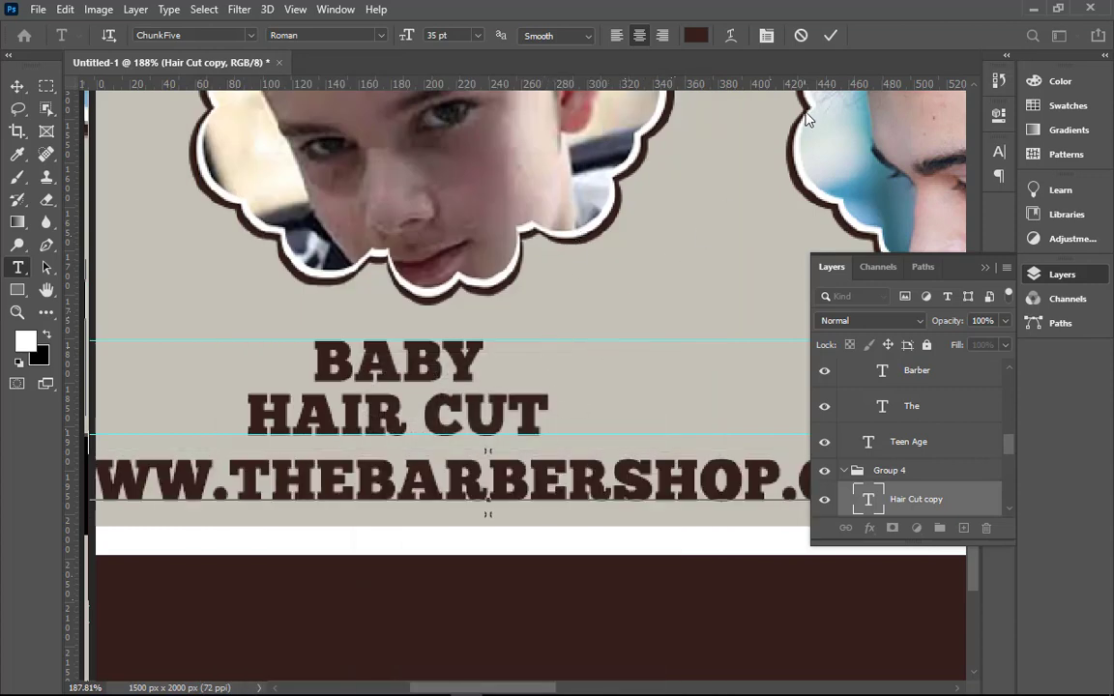
{"action": "left_click", "coordinate": [830, 35]}
{"action": "key", "text": "v"}
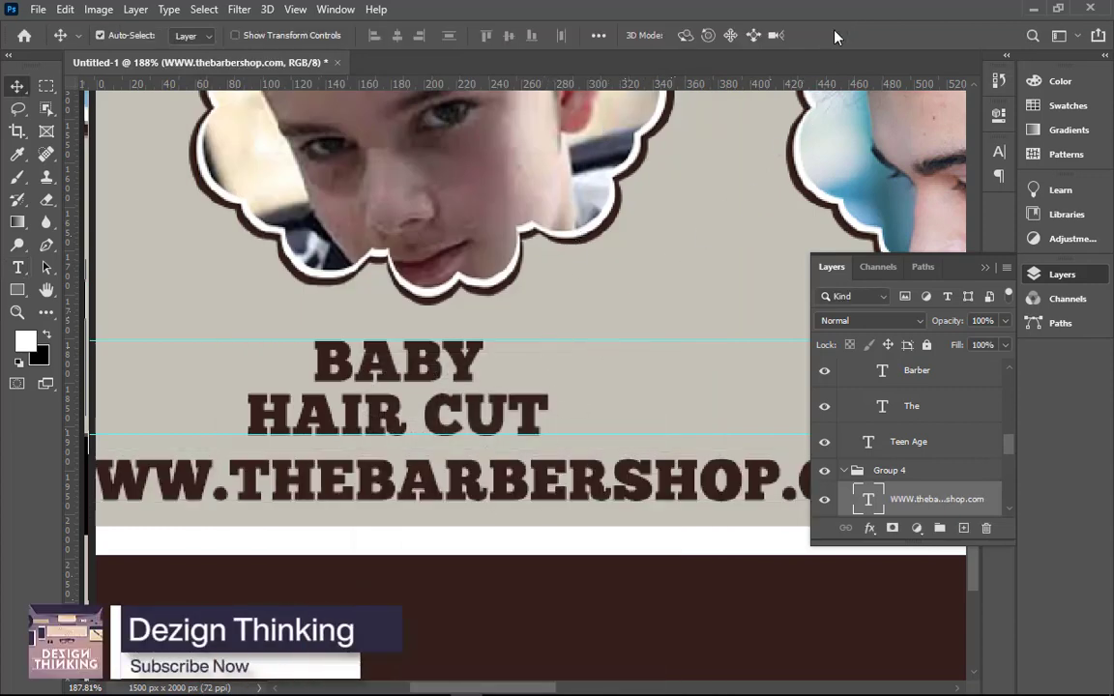
{"action": "key", "text": "ctrl+minus"}
{"action": "key", "text": "ctrl+minus"}
{"action": "key", "text": "ctrl+minus"}
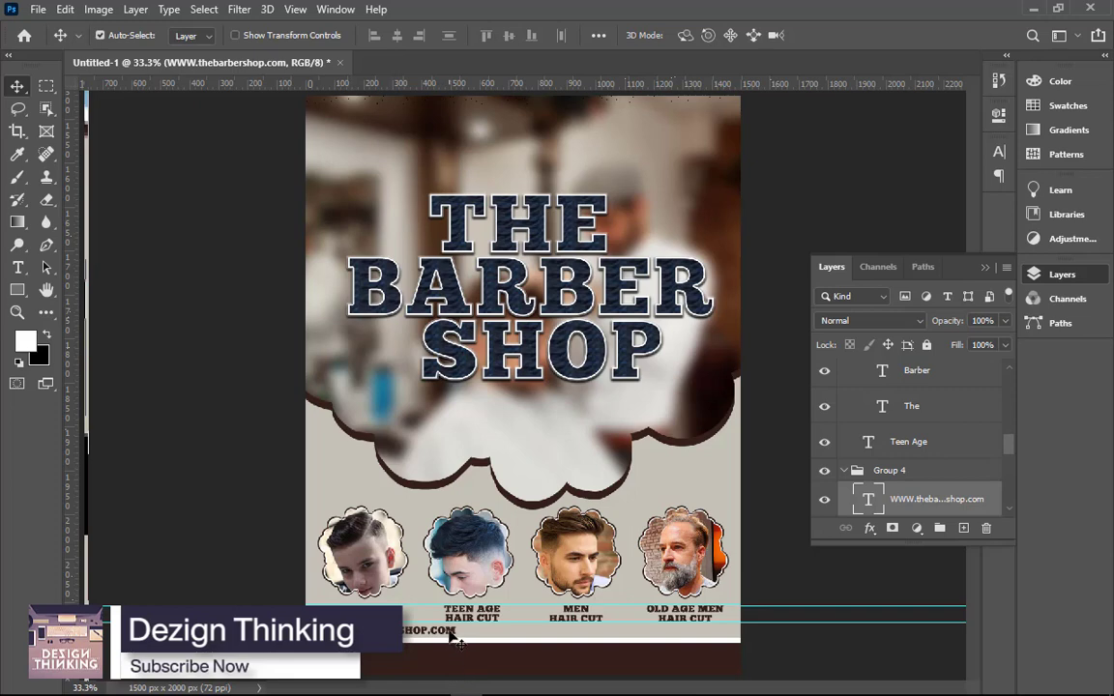
{"action": "right_click", "coordinate": [450, 630]}
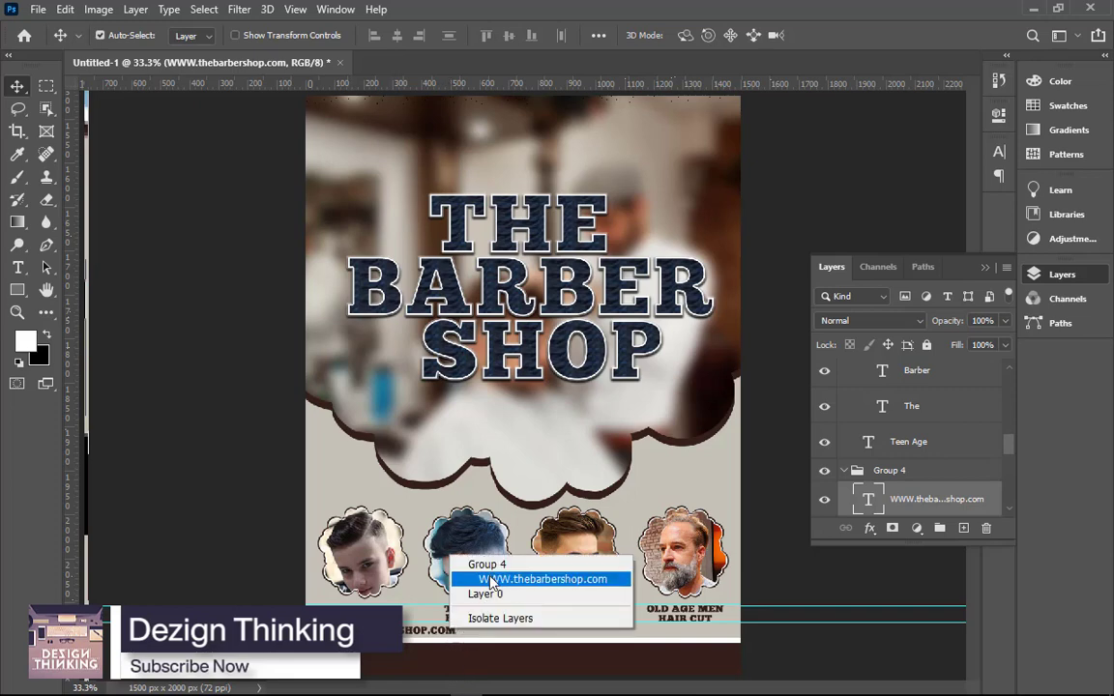
{"action": "left_click", "coordinate": [491, 579]}
{"action": "left_click_drag", "start_coordinate": [435, 631], "coordinate": [553, 656]}
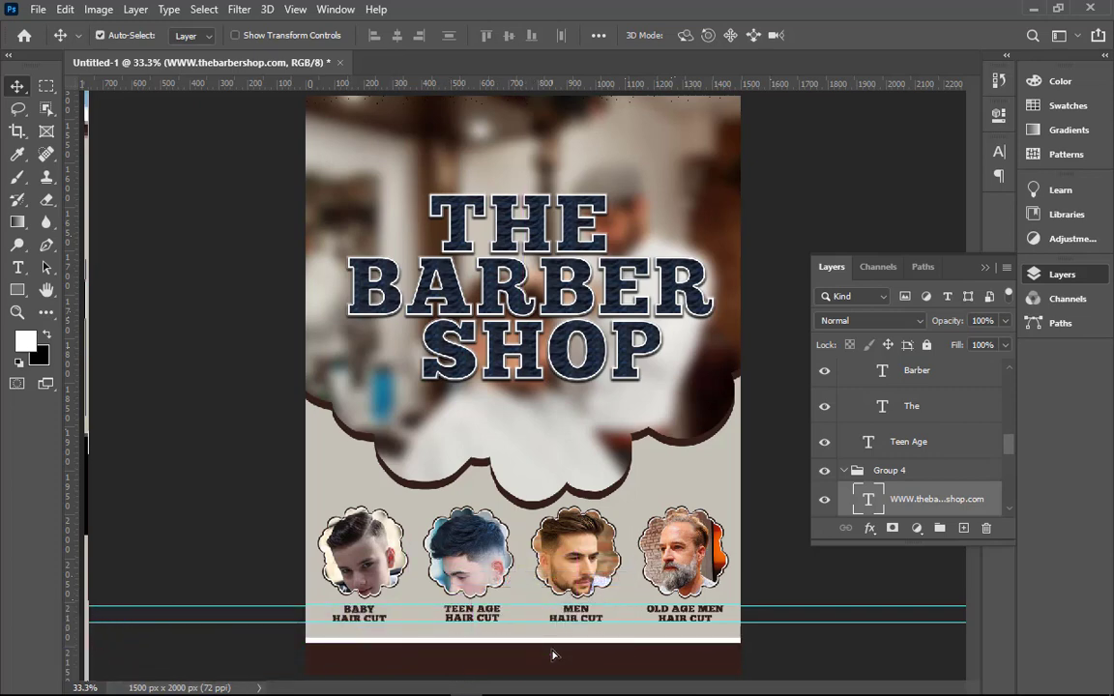
- Recolour the web address text white (#ffffff)
{"action": "double_click", "coordinate": [553, 655]}
{"action": "left_click", "coordinate": [694, 37]}
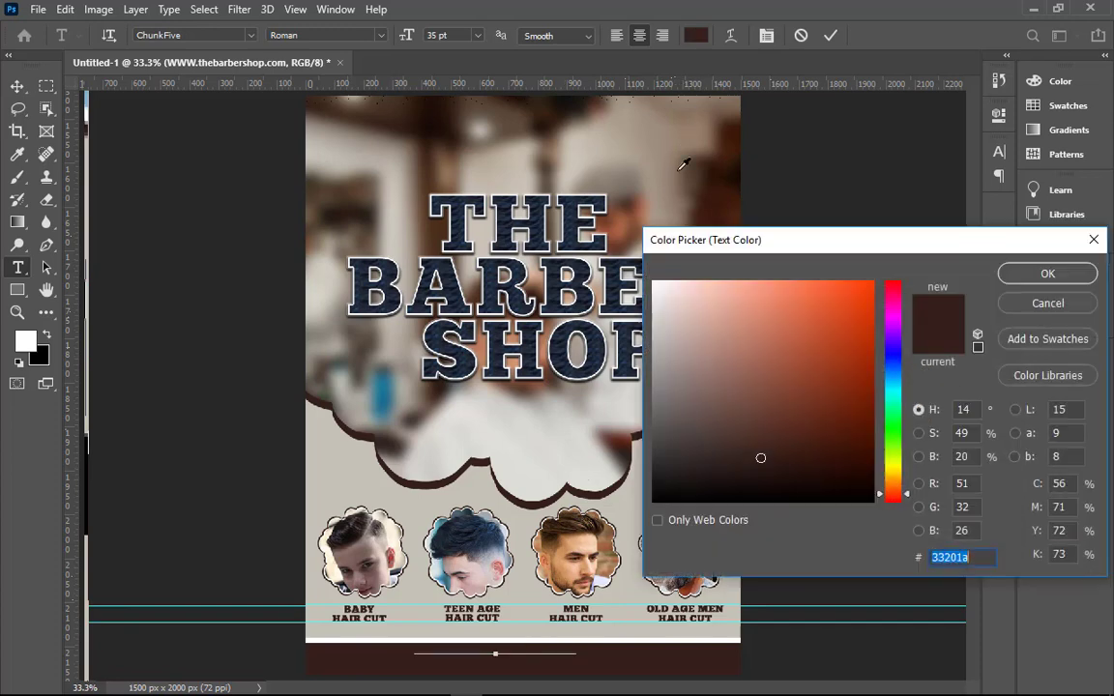
{"action": "type", "text": "ffffff"}
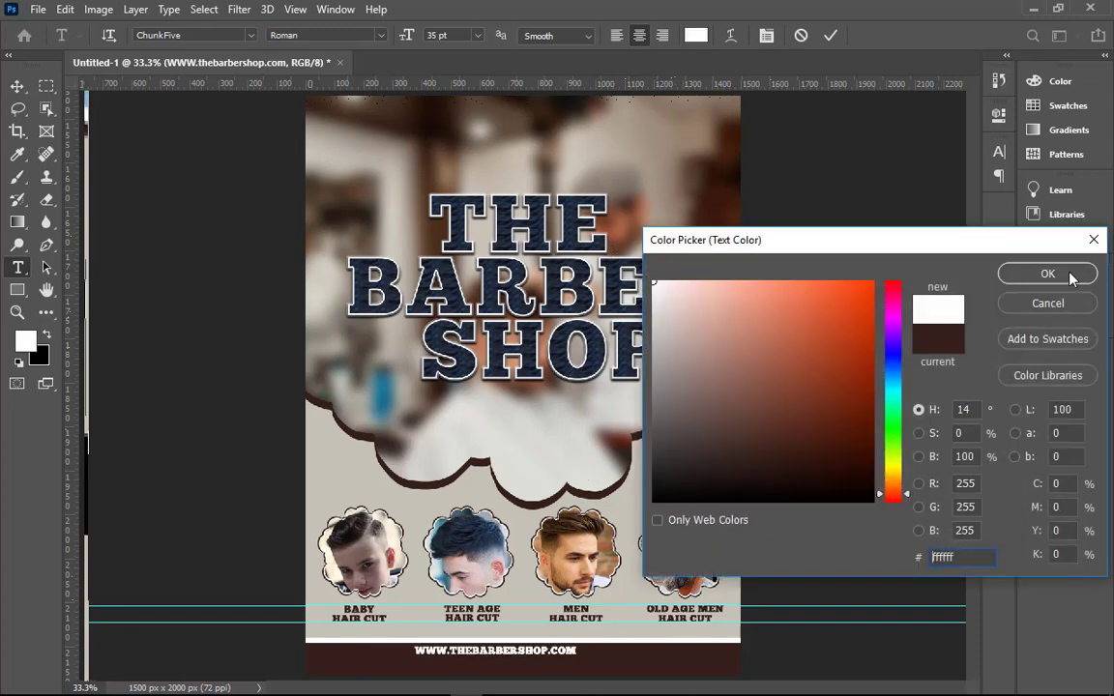
{"action": "key", "text": "Return"}
{"action": "key", "text": "ctrl+minus"}
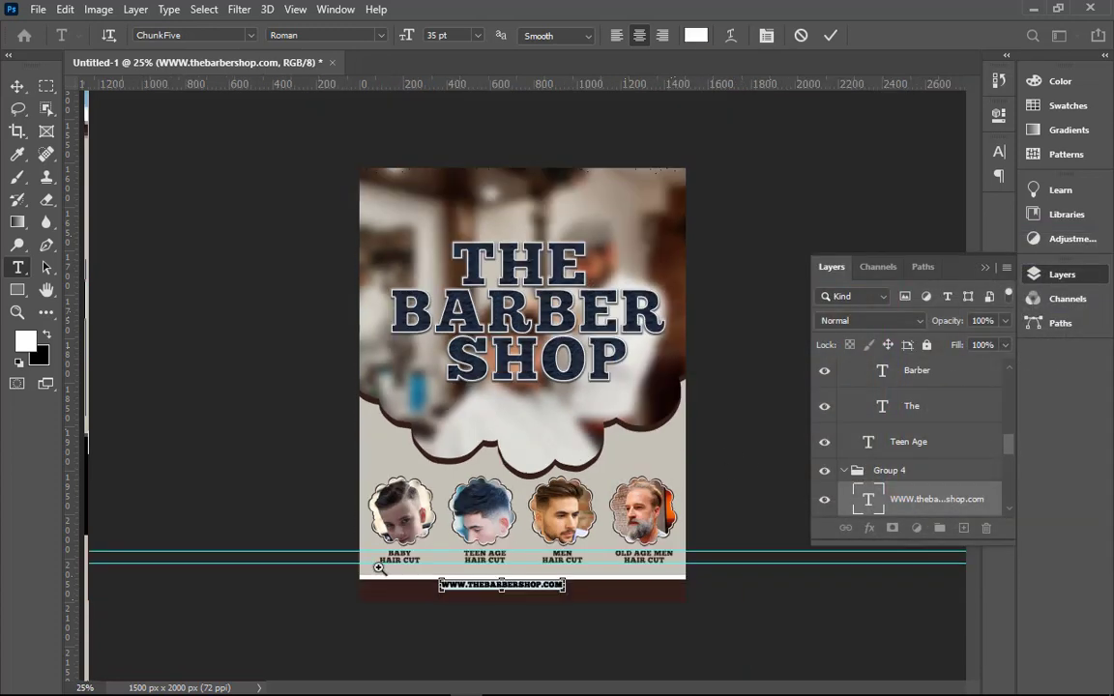
{"action": "left_click_drag", "start_coordinate": [391, 599], "coordinate": [587, 510]}
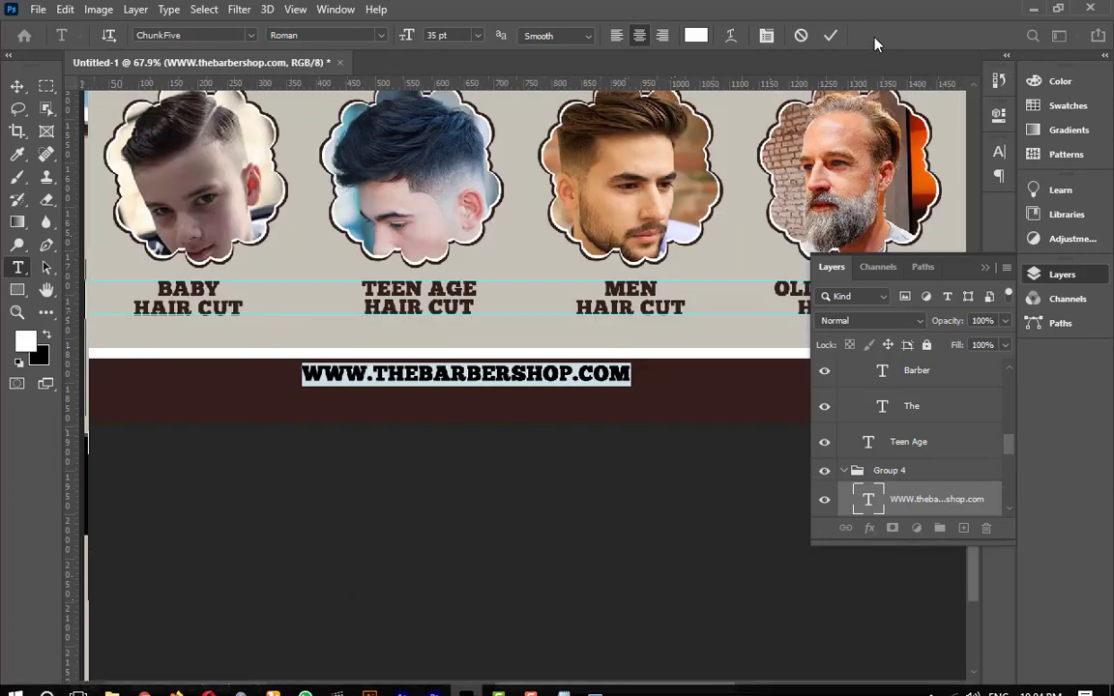
- Centre the web address horizontally on the canvas using a full selection
{"action": "left_click", "coordinate": [829, 35]}
{"action": "key", "text": "v"}
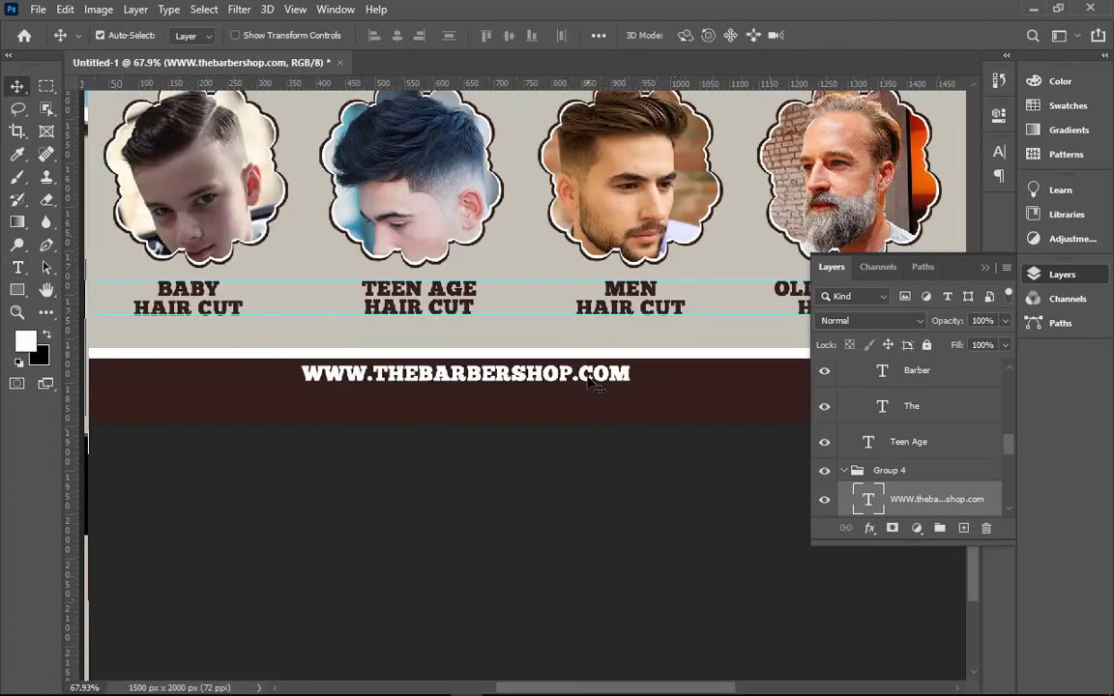
{"action": "left_click_drag", "start_coordinate": [592, 382], "coordinate": [592, 396]}
{"action": "key", "text": "ctrl+a"}
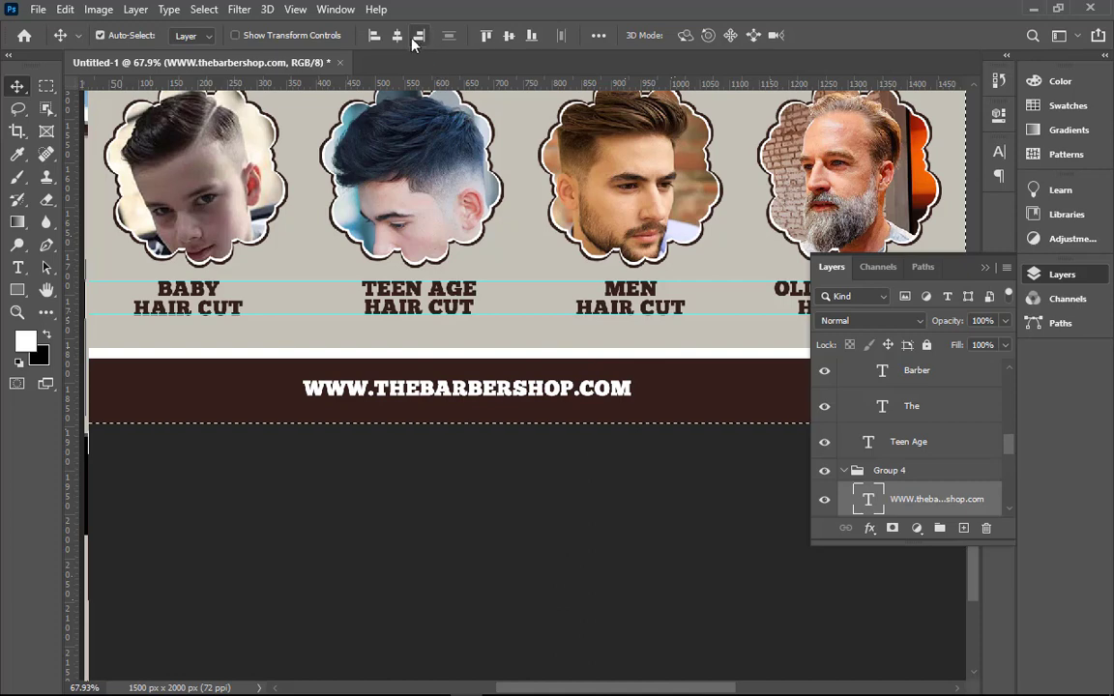
{"action": "left_click", "coordinate": [396, 35]}
{"action": "key", "text": "ctrl+d"}
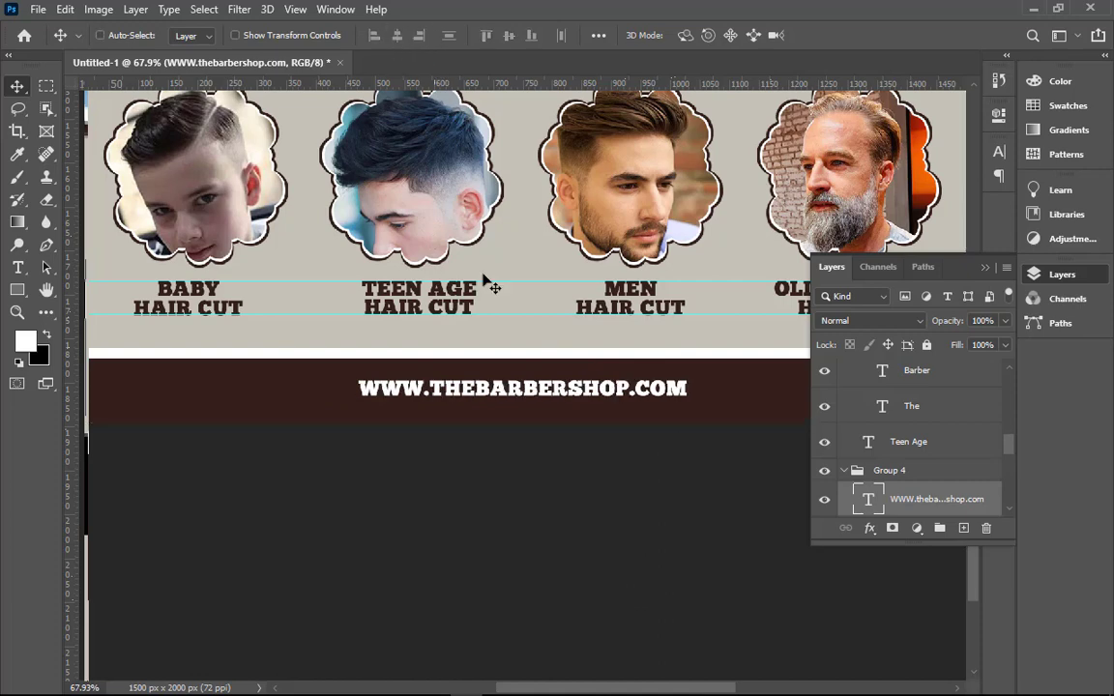
- Enlarge the web address to 72 pt in the Character panel
{"action": "double_click", "coordinate": [522, 388]}
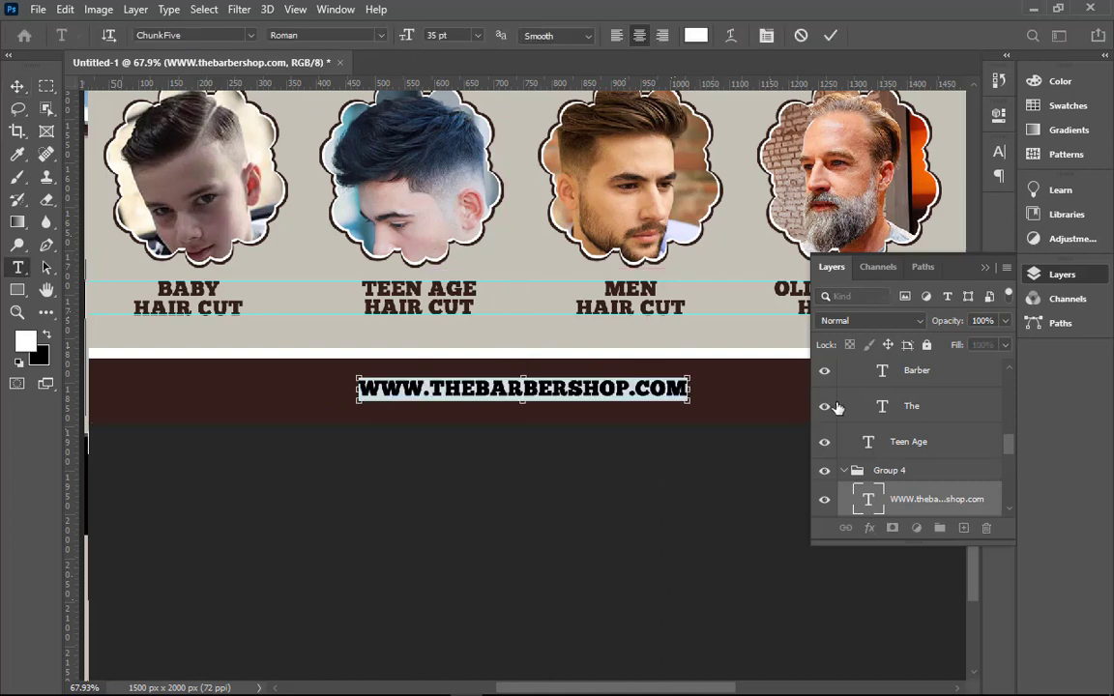
{"action": "key", "text": "ctrl+t"}
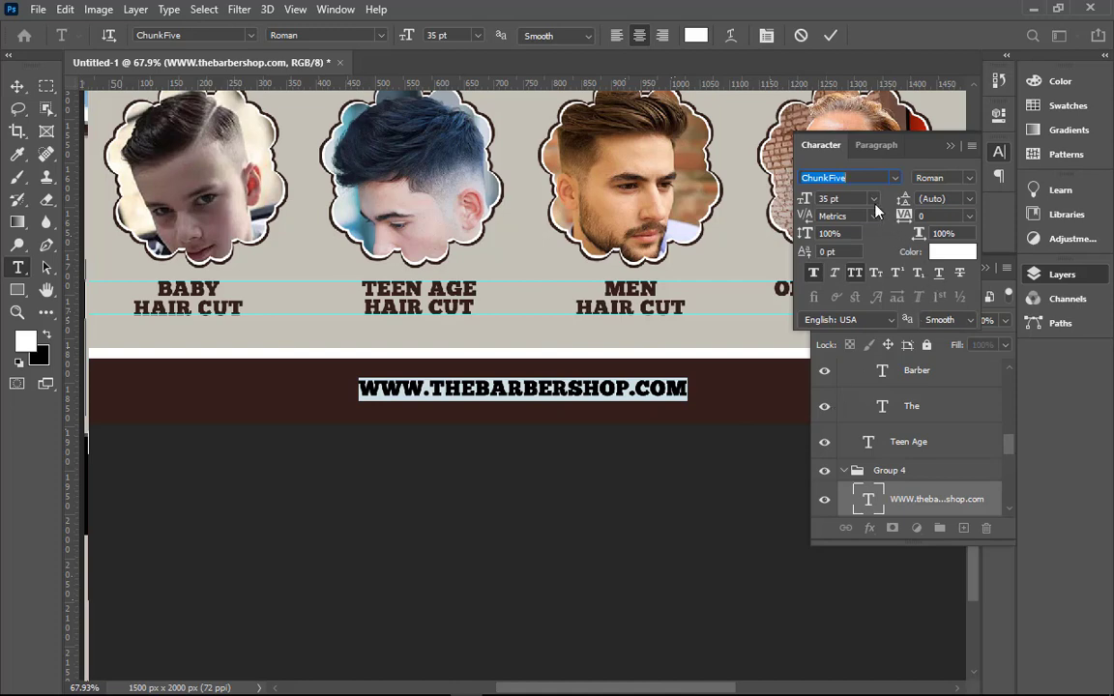
{"action": "left_click", "coordinate": [873, 200]}
{"action": "left_click", "coordinate": [837, 382]}
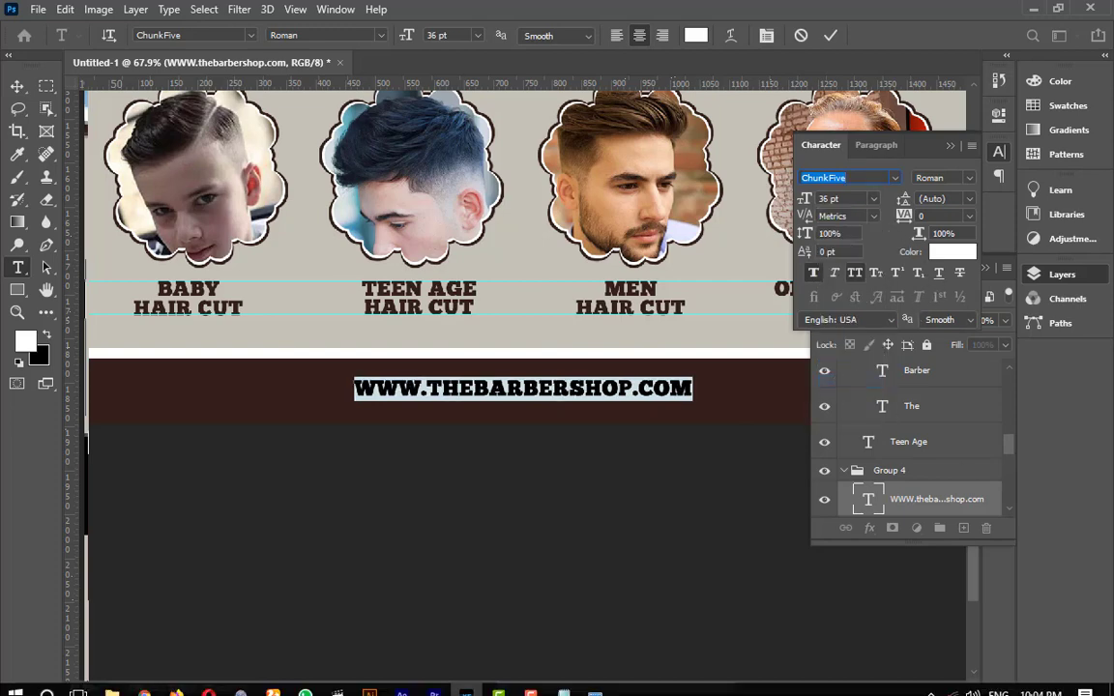
{"action": "left_click", "coordinate": [843, 200]}
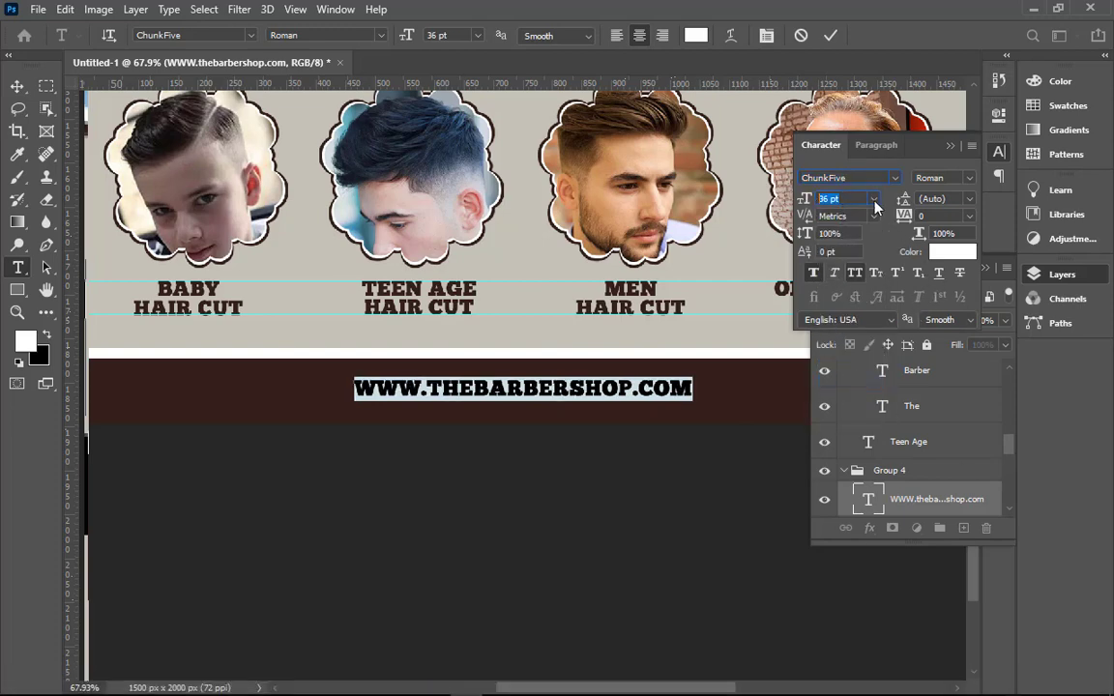
{"action": "left_click", "coordinate": [870, 197]}
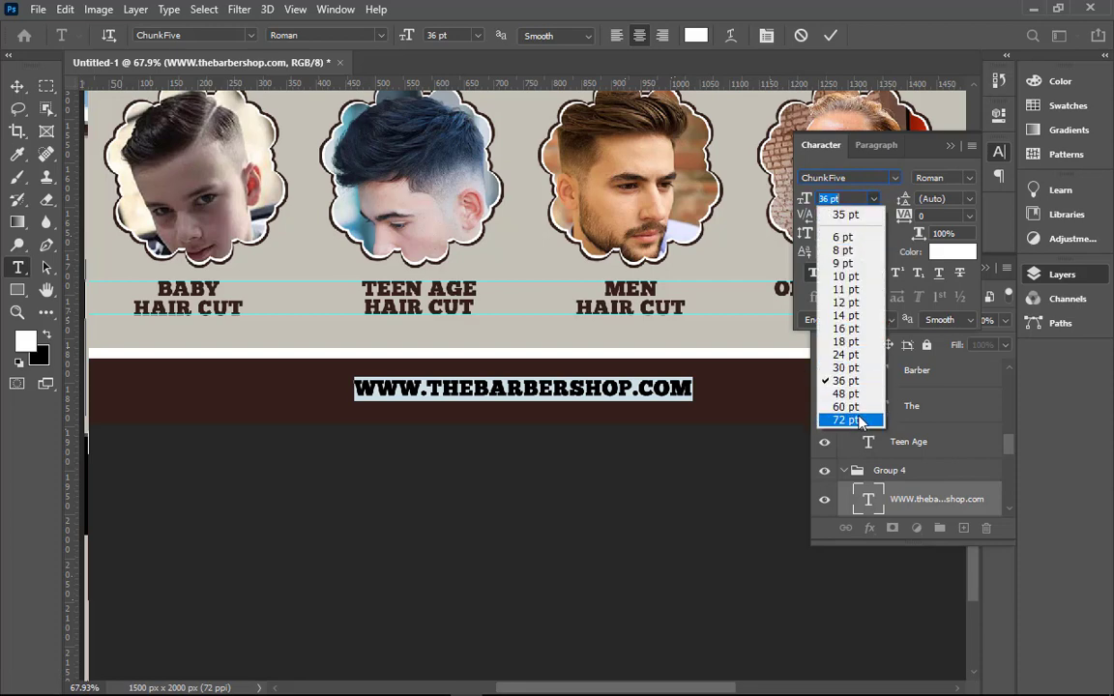
{"action": "left_click", "coordinate": [843, 418]}
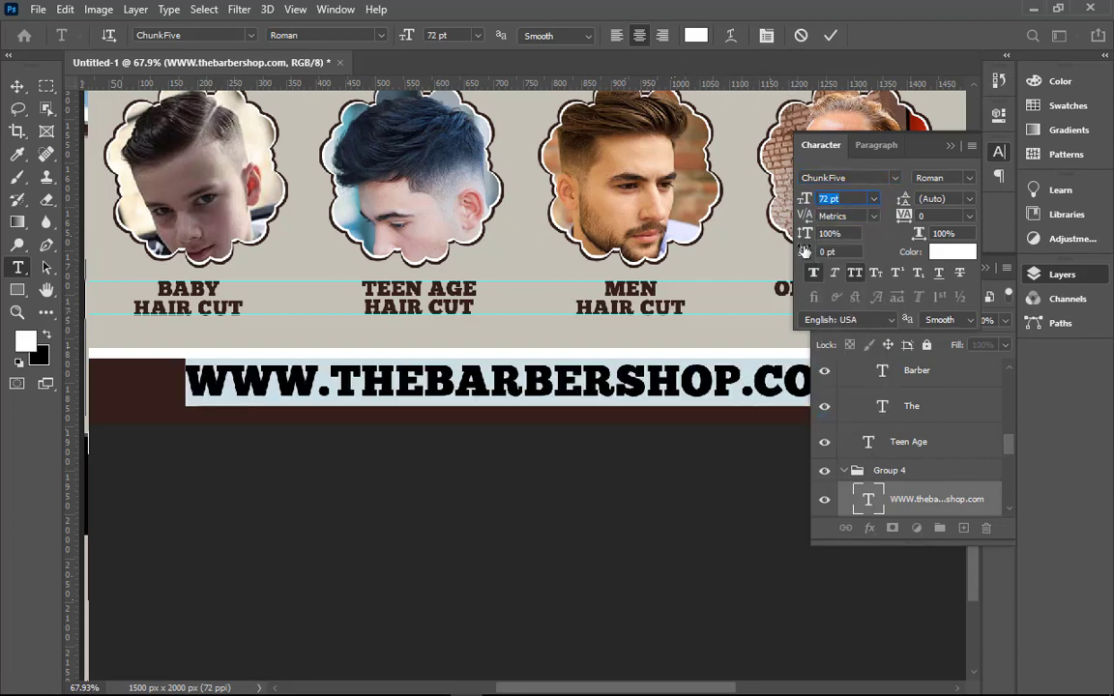
{"action": "left_click", "coordinate": [830, 35]}
{"action": "key", "text": "v"}
{"action": "key", "text": "ctrl+minus"}
{"action": "key", "text": "ctrl+minus"}
{"action": "key", "text": "ctrl+minus"}
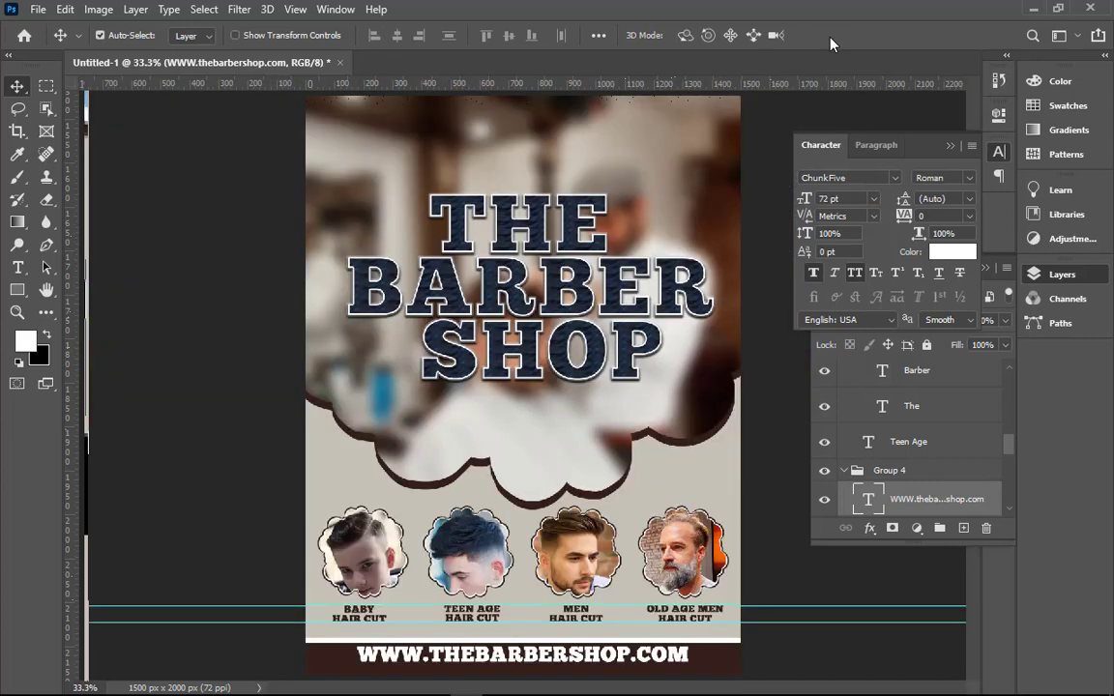
{"action": "key", "text": "ctrl+a"}
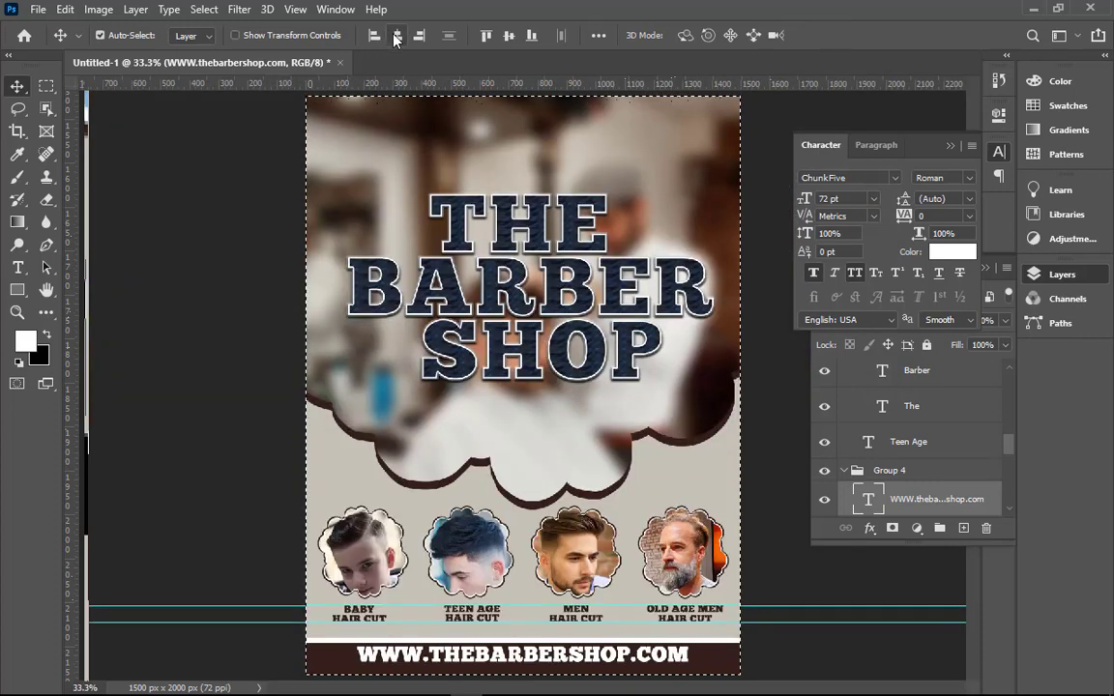
{"action": "left_click", "coordinate": [397, 36]}
{"action": "key", "text": "ctrl+d"}
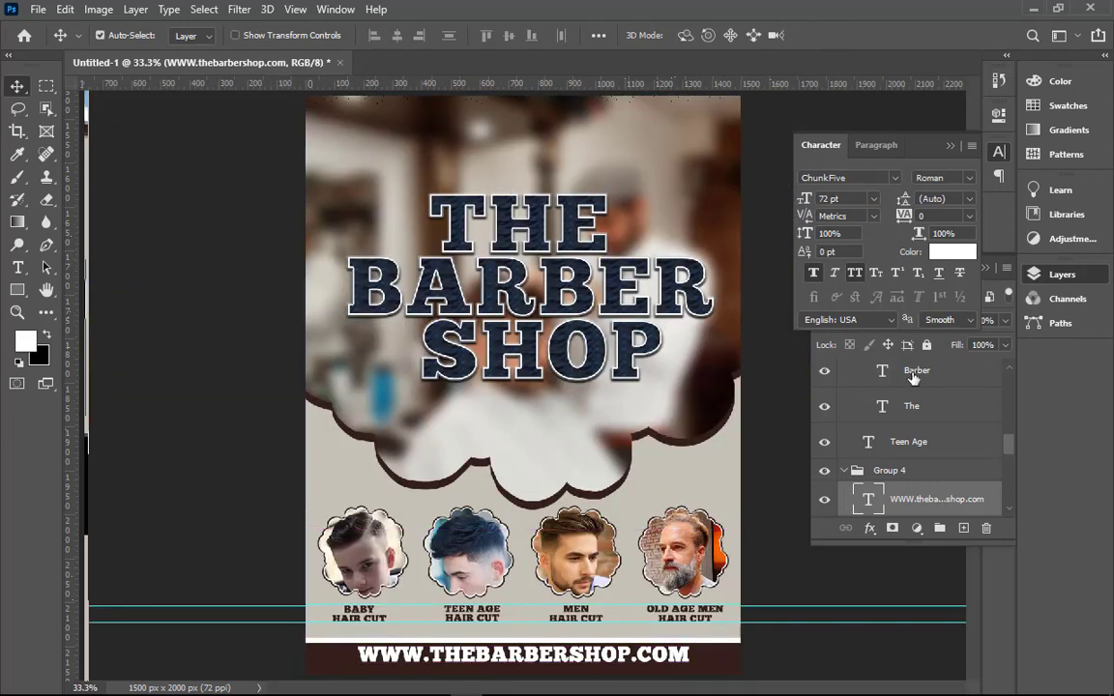
{"action": "left_click", "coordinate": [916, 495]}
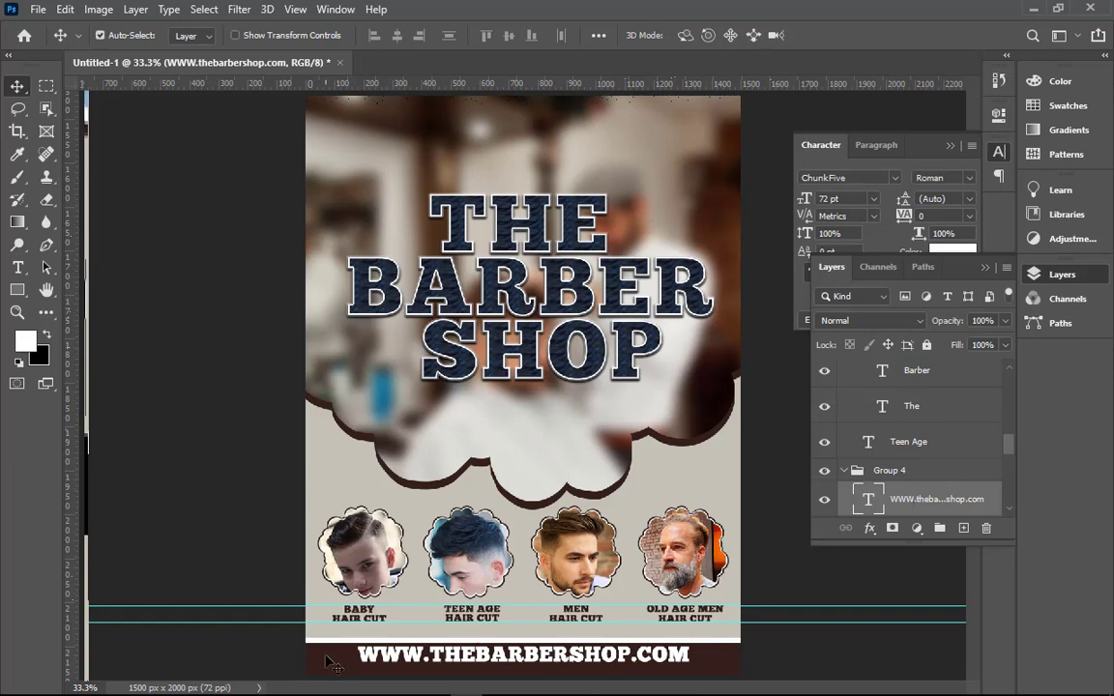
{"action": "scroll", "coordinate": [894, 503], "scroll_direction": "down", "scroll_amount": 2}
{"action": "scroll", "coordinate": [894, 503], "scroll_direction": "down", "scroll_amount": 2}
{"action": "scroll", "coordinate": [894, 503], "scroll_direction": "up", "scroll_amount": 1}
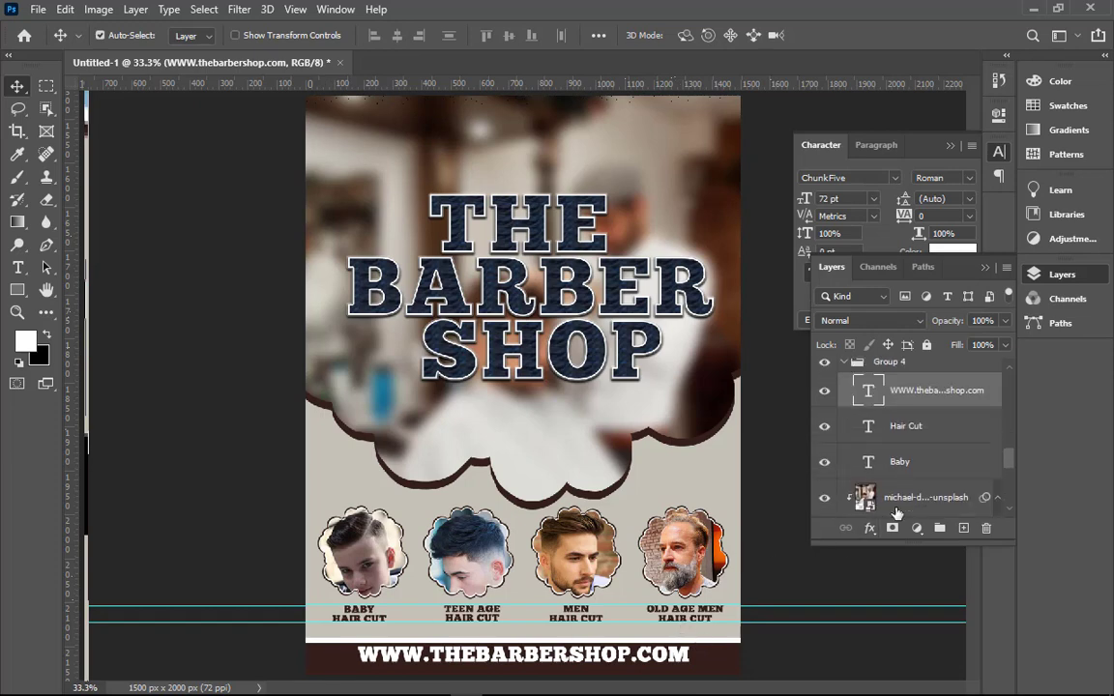
{"action": "scroll", "coordinate": [898, 510], "scroll_direction": "down", "scroll_amount": 2}
{"action": "scroll", "coordinate": [897, 510], "scroll_direction": "down", "scroll_amount": 2}
{"action": "scroll", "coordinate": [899, 512], "scroll_direction": "down", "scroll_amount": 2}
{"action": "scroll", "coordinate": [894, 502], "scroll_direction": "down", "scroll_amount": 2}
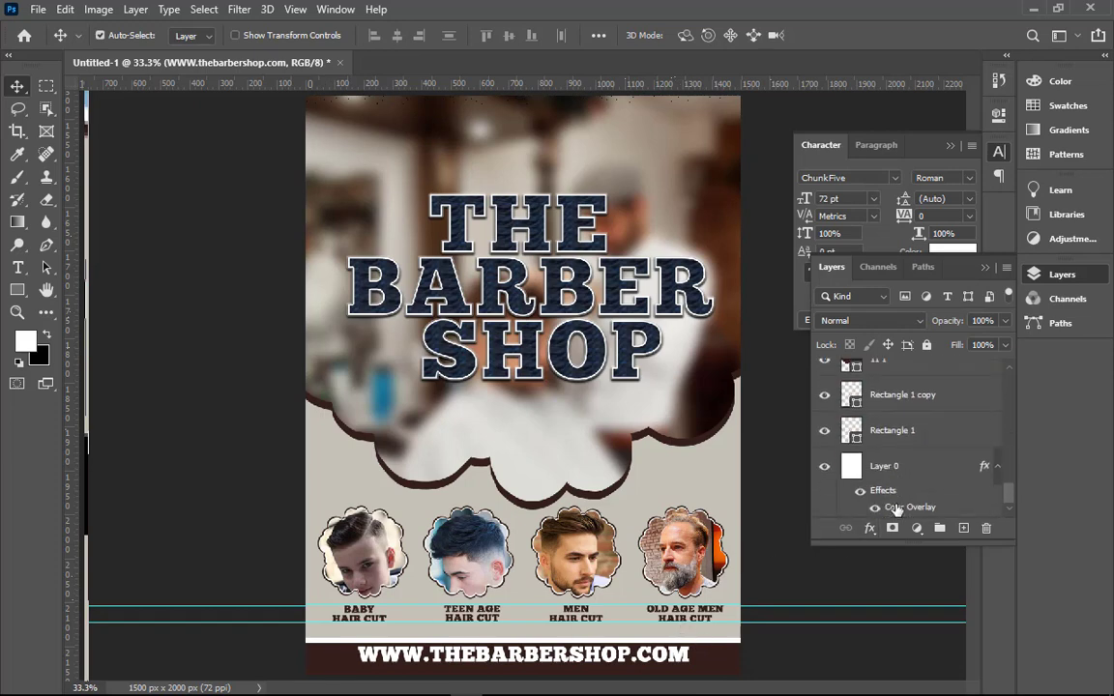
{"action": "left_click", "coordinate": [878, 435]}
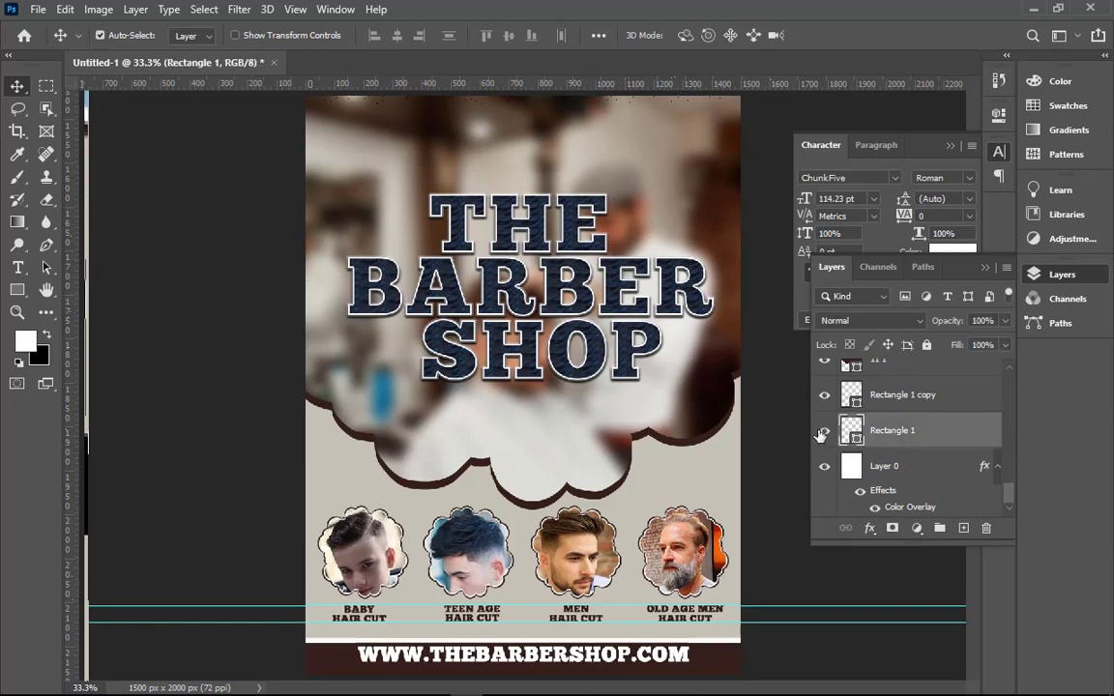
{"action": "left_click", "coordinate": [867, 404]}
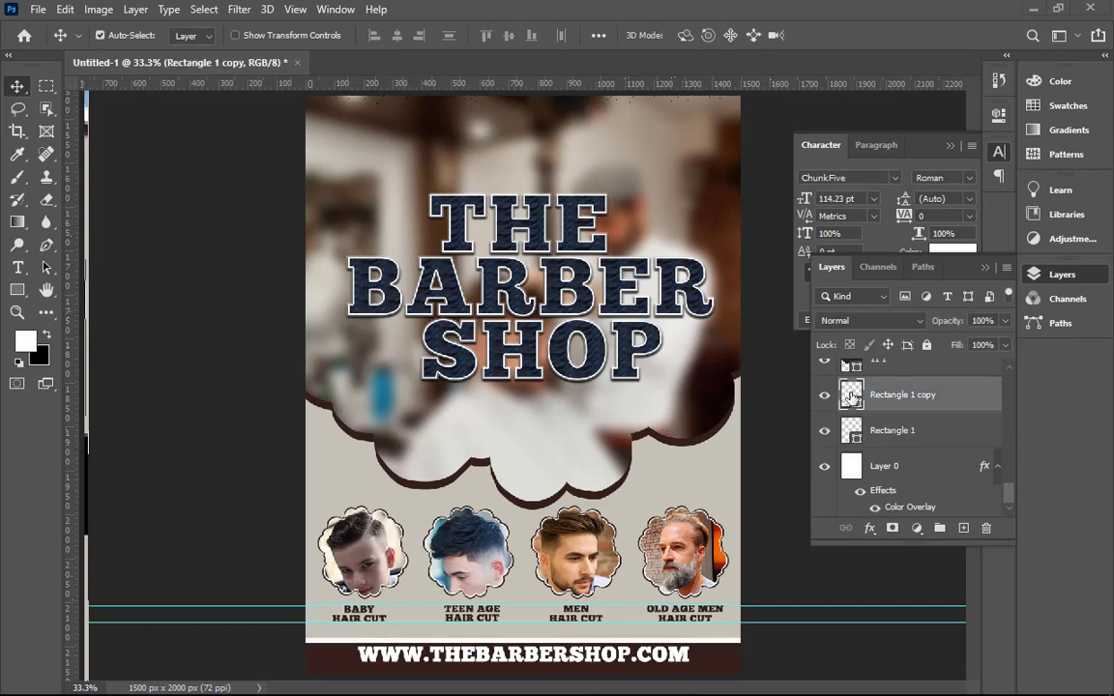
{"action": "key", "text": "super"}
{"action": "key", "text": "super"}
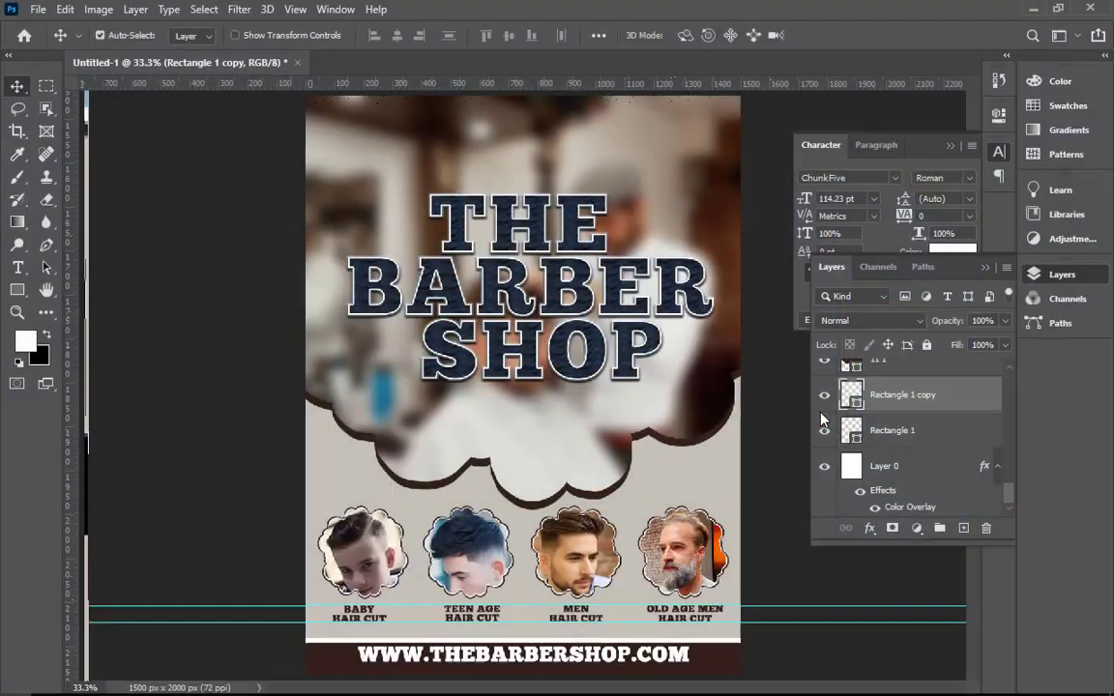
{"action": "left_click", "coordinate": [849, 404], "text": "ctrl"}
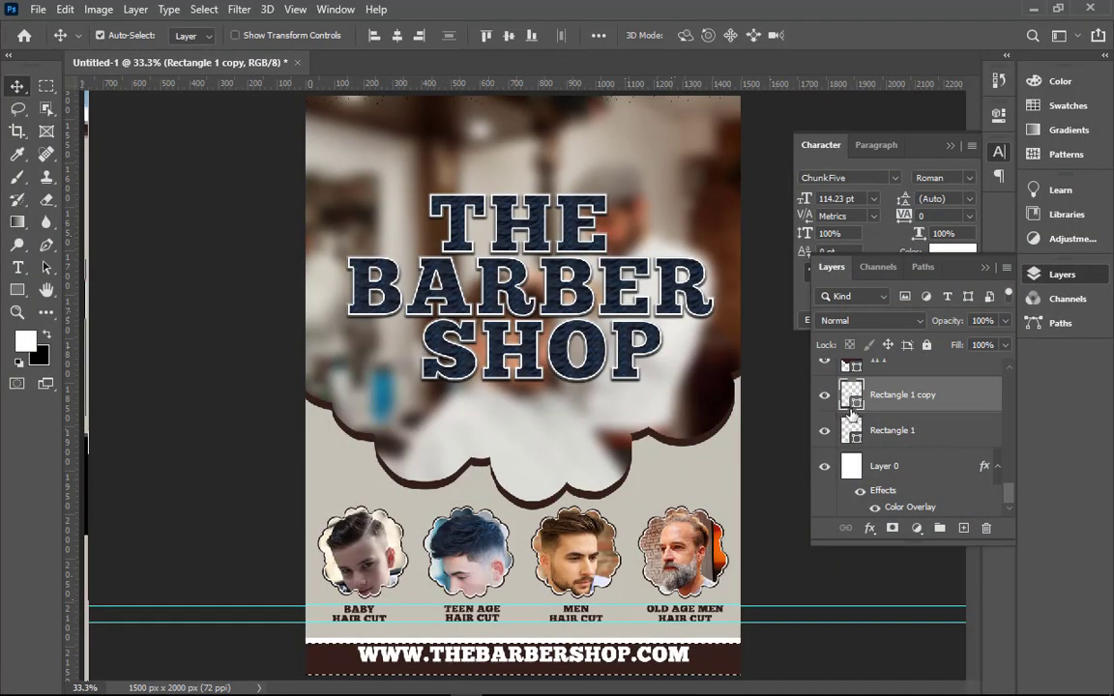
{"action": "scroll", "coordinate": [860, 416], "scroll_direction": "up", "scroll_amount": 3}
{"action": "scroll", "coordinate": [872, 431], "scroll_direction": "up", "scroll_amount": 2}
{"action": "scroll", "coordinate": [872, 431], "scroll_direction": "up", "scroll_amount": 2}
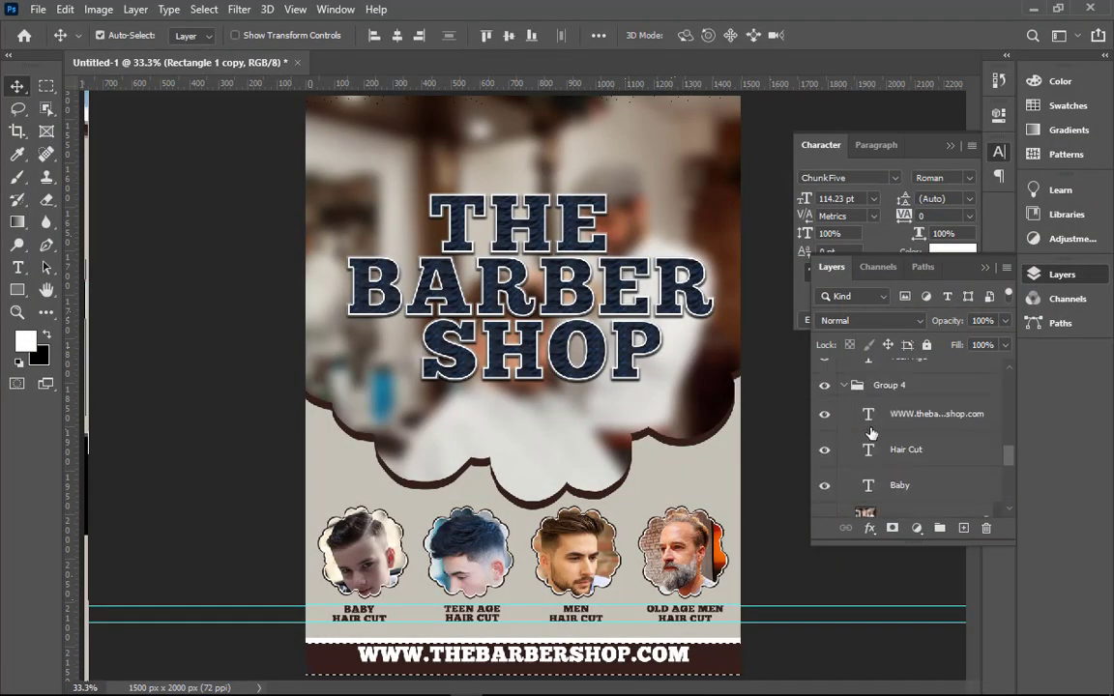
{"action": "scroll", "coordinate": [872, 431], "scroll_direction": "up", "scroll_amount": 2}
{"action": "scroll", "coordinate": [872, 434], "scroll_direction": "up", "scroll_amount": 2}
{"action": "scroll", "coordinate": [872, 431], "scroll_direction": "up", "scroll_amount": 5}
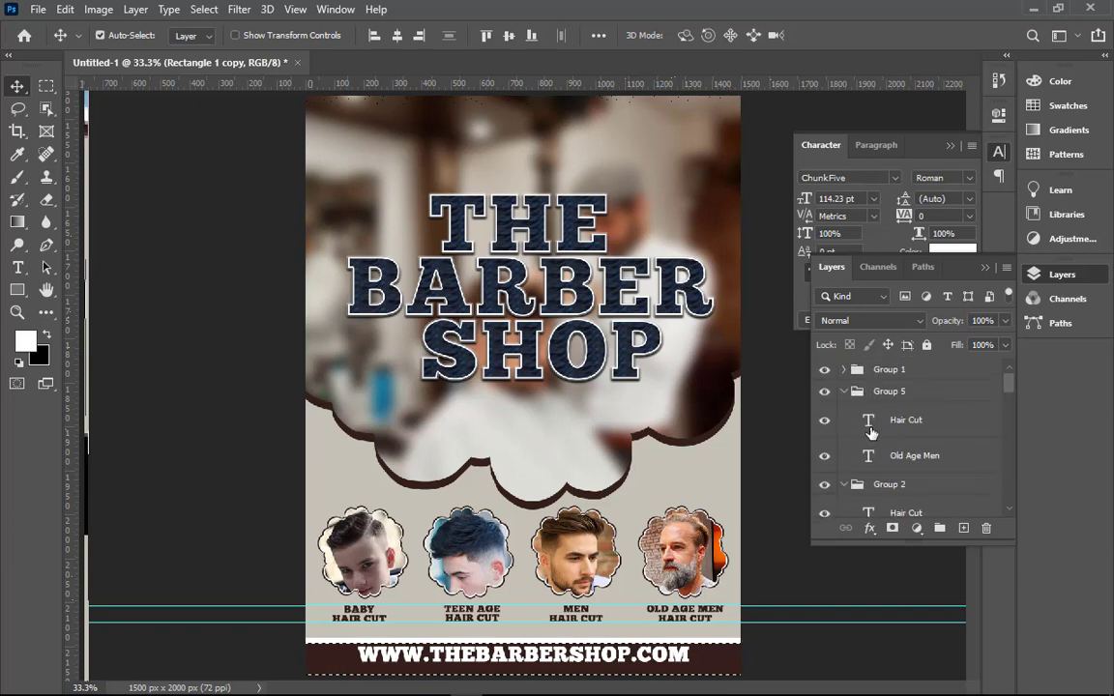
{"action": "scroll", "coordinate": [870, 433], "scroll_direction": "down", "scroll_amount": 2}
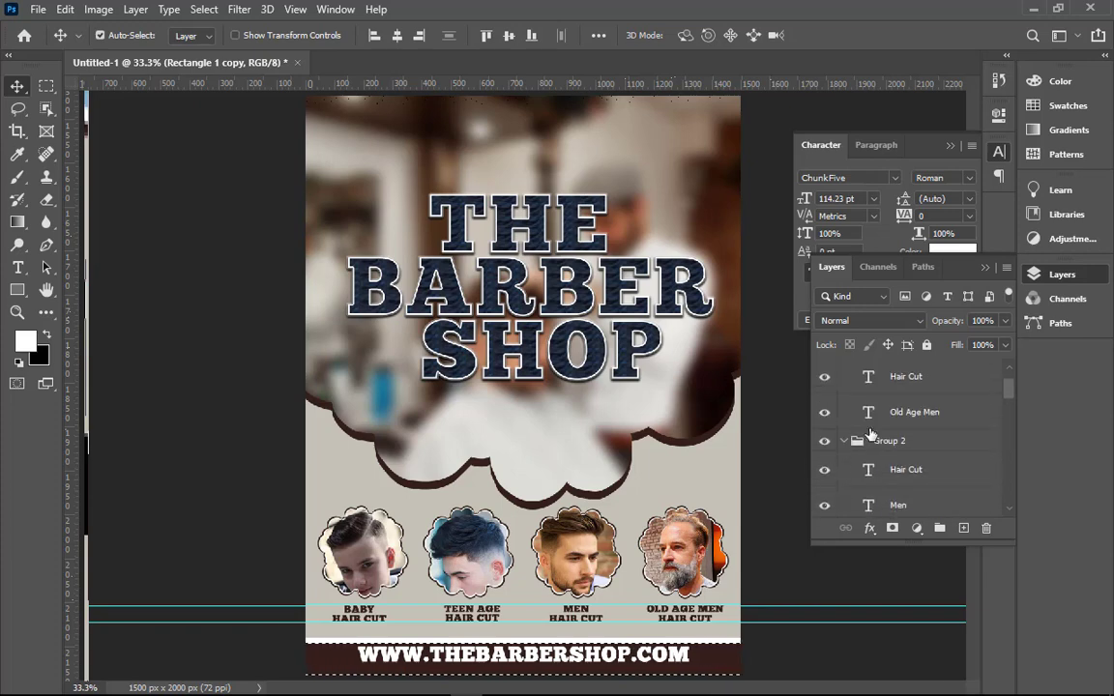
{"action": "scroll", "coordinate": [870, 433], "scroll_direction": "down", "scroll_amount": 1}
{"action": "scroll", "coordinate": [870, 433], "scroll_direction": "down", "scroll_amount": 1}
{"action": "scroll", "coordinate": [870, 433], "scroll_direction": "down", "scroll_amount": 1}
{"action": "scroll", "coordinate": [870, 433], "scroll_direction": "down", "scroll_amount": 1}
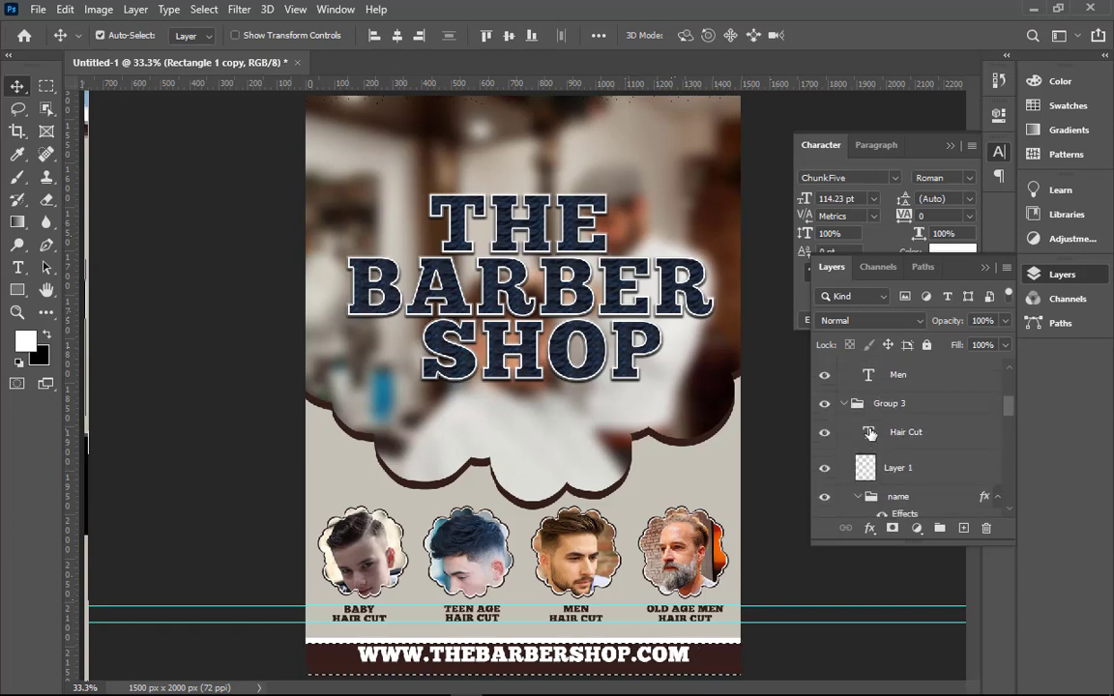
{"action": "scroll", "coordinate": [870, 433], "scroll_direction": "down", "scroll_amount": 1}
{"action": "scroll", "coordinate": [870, 433], "scroll_direction": "down", "scroll_amount": 2}
{"action": "scroll", "coordinate": [870, 433], "scroll_direction": "down", "scroll_amount": 1}
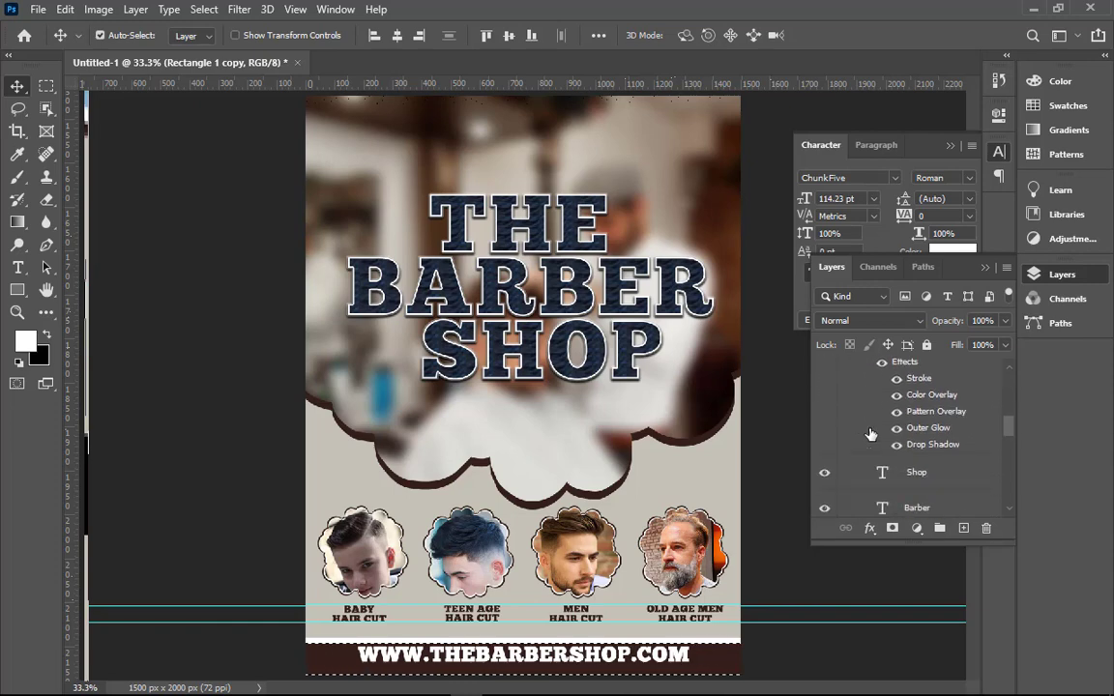
{"action": "scroll", "coordinate": [870, 434], "scroll_direction": "down", "scroll_amount": 1}
{"action": "scroll", "coordinate": [870, 434], "scroll_direction": "down", "scroll_amount": 1}
{"action": "scroll", "coordinate": [872, 435], "scroll_direction": "down", "scroll_amount": 1}
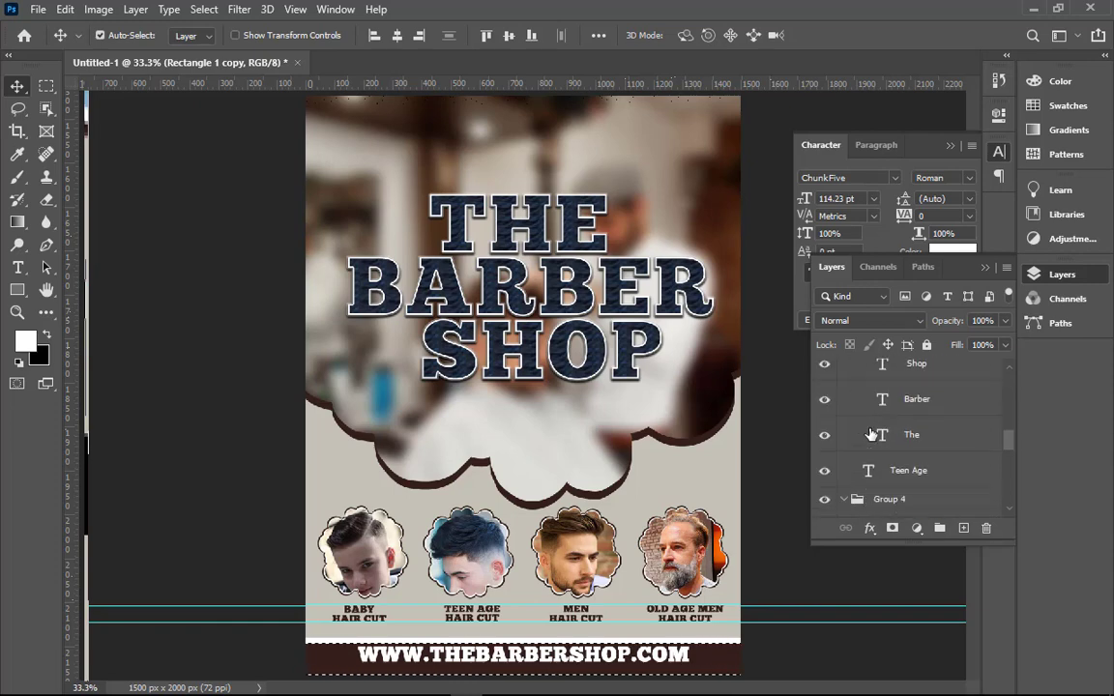
{"action": "scroll", "coordinate": [872, 435], "scroll_direction": "down", "scroll_amount": 1}
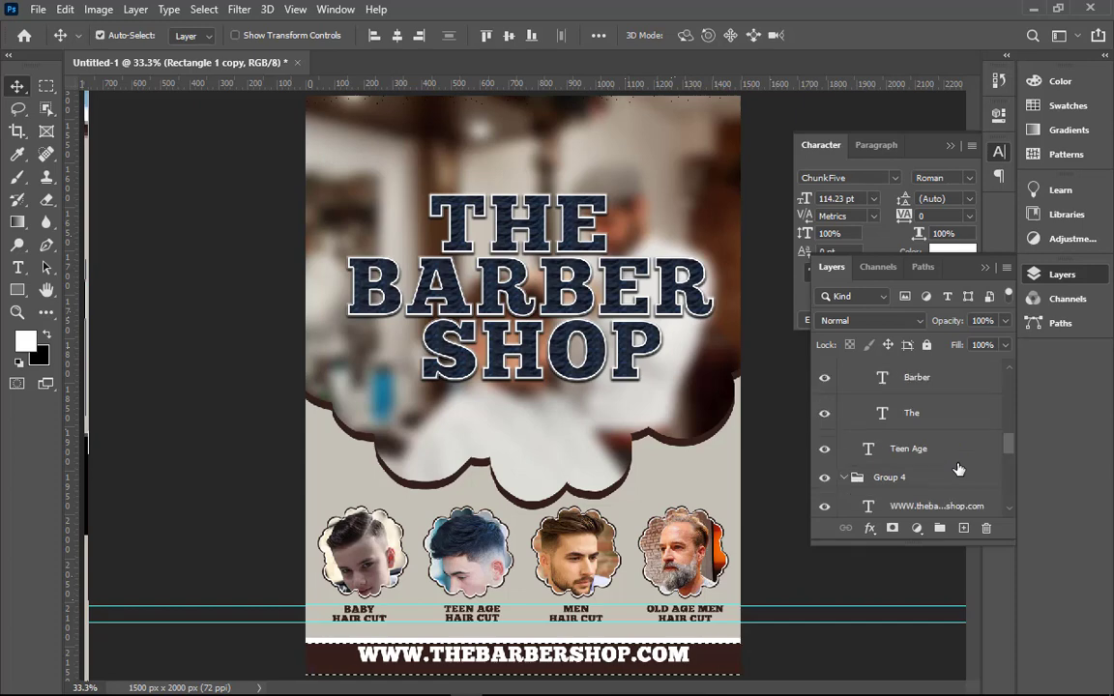
{"action": "scroll", "coordinate": [958, 469], "scroll_direction": "down", "scroll_amount": 1}
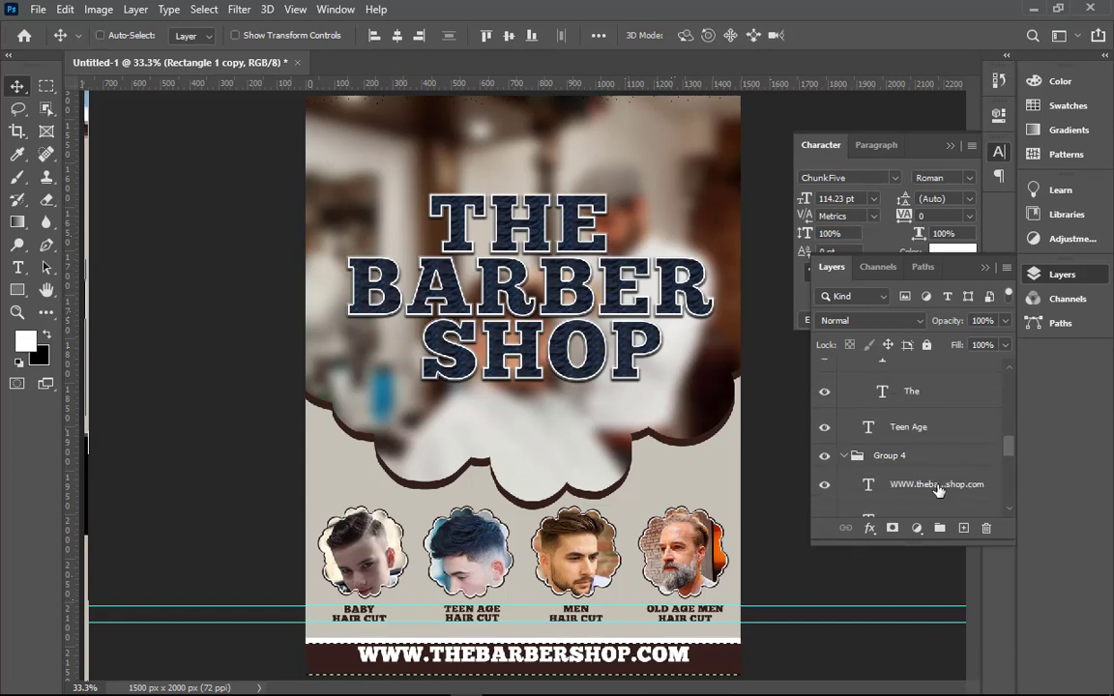
{"action": "left_click", "coordinate": [936, 488]}
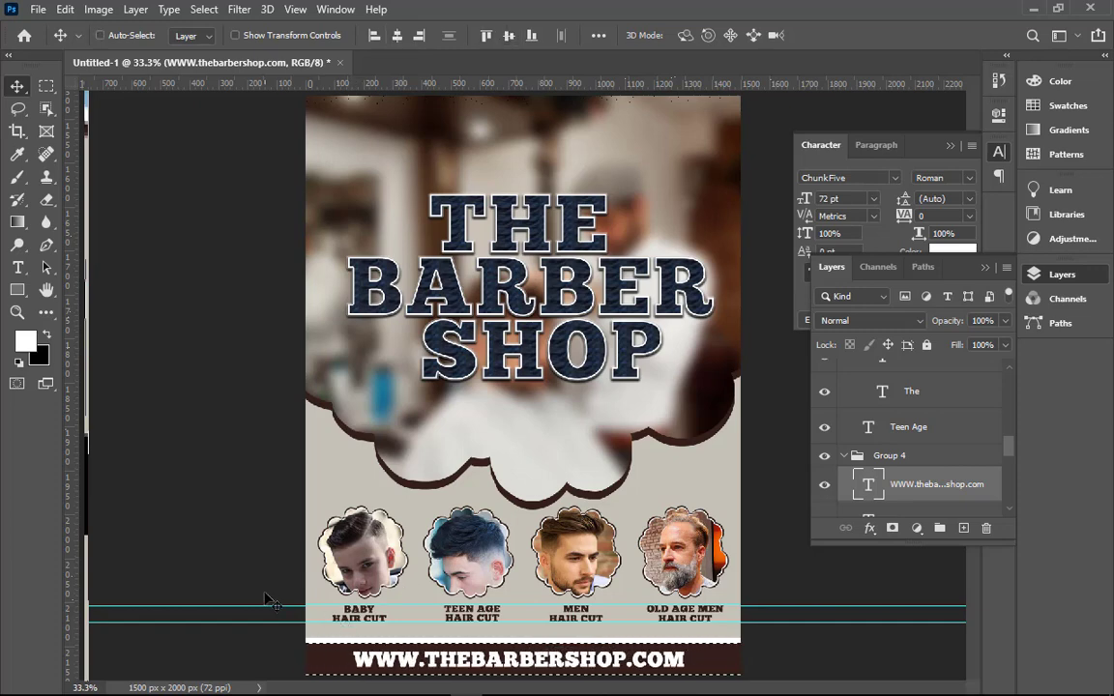
{"action": "scroll", "coordinate": [638, 646], "scroll_direction": "up", "scroll_amount": 2}
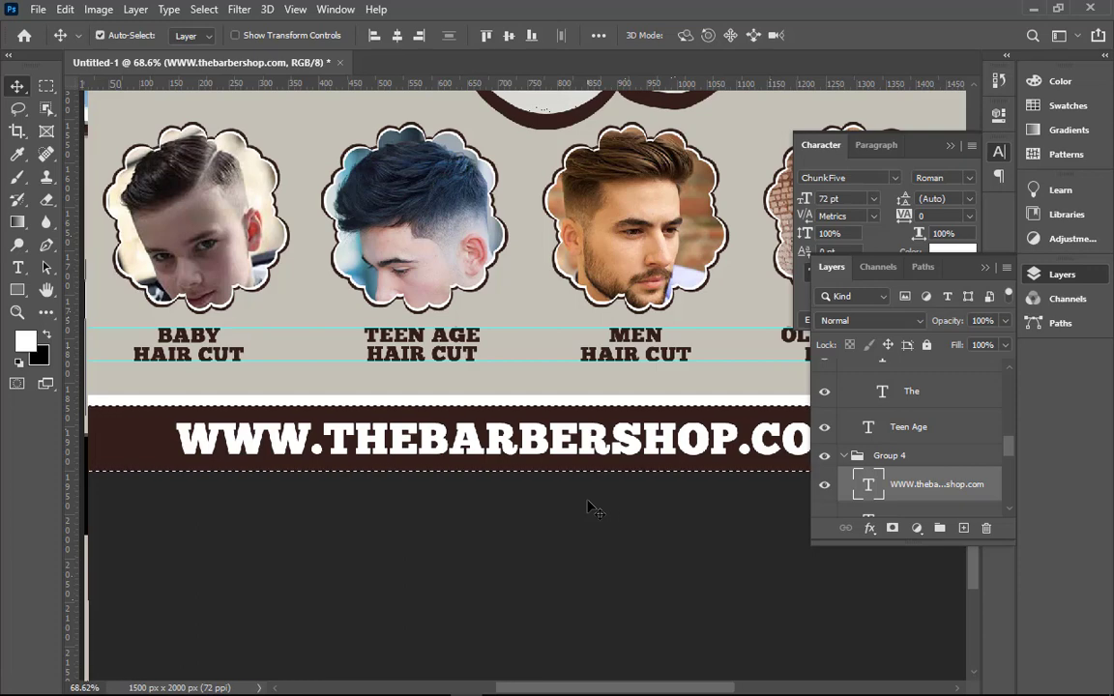
{"action": "key", "text": "ctrl+0"}
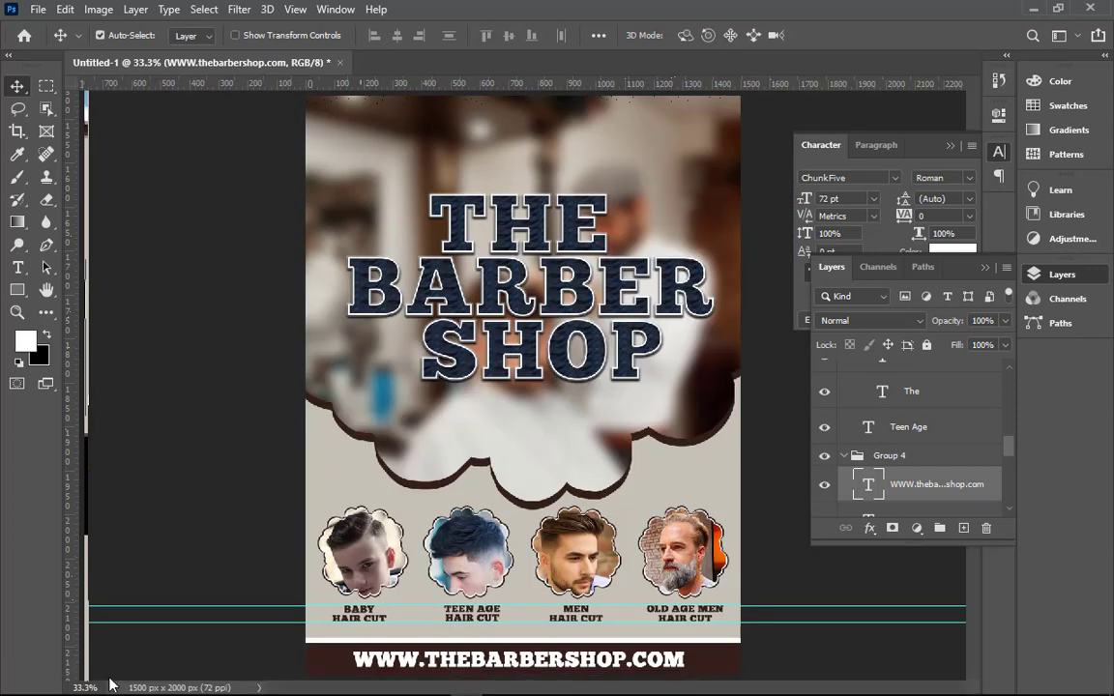
- Locate and select the name group holding the title in the Layers panel
{"action": "scroll", "coordinate": [898, 444], "scroll_direction": "up", "scroll_amount": 5}
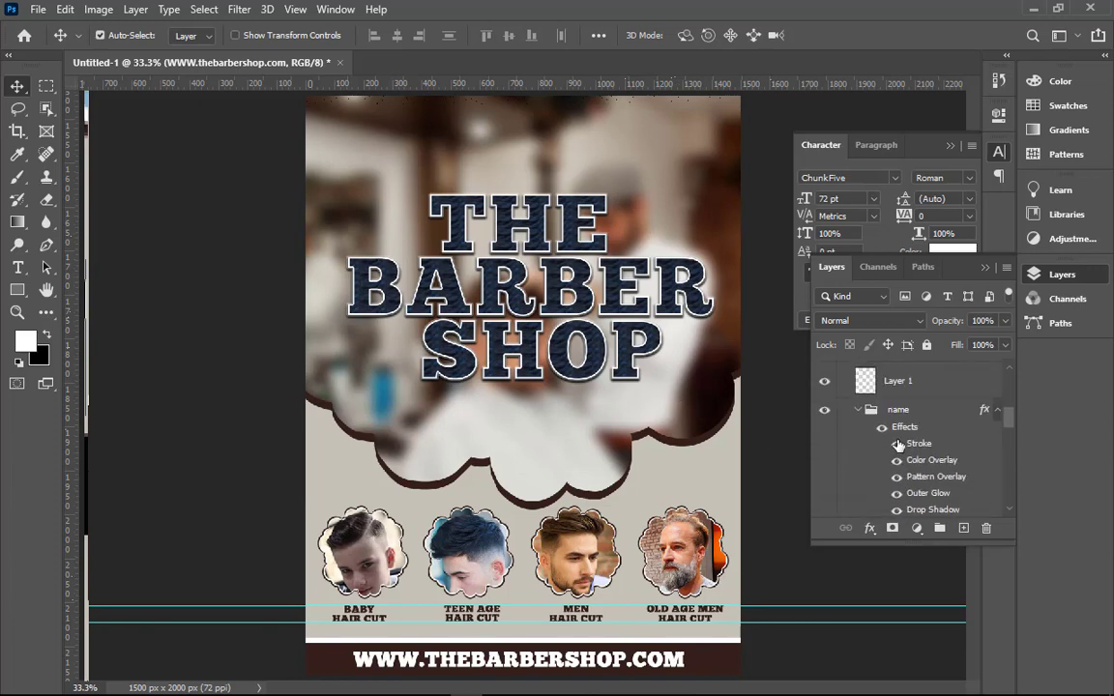
{"action": "scroll", "coordinate": [898, 444], "scroll_direction": "up", "scroll_amount": 3}
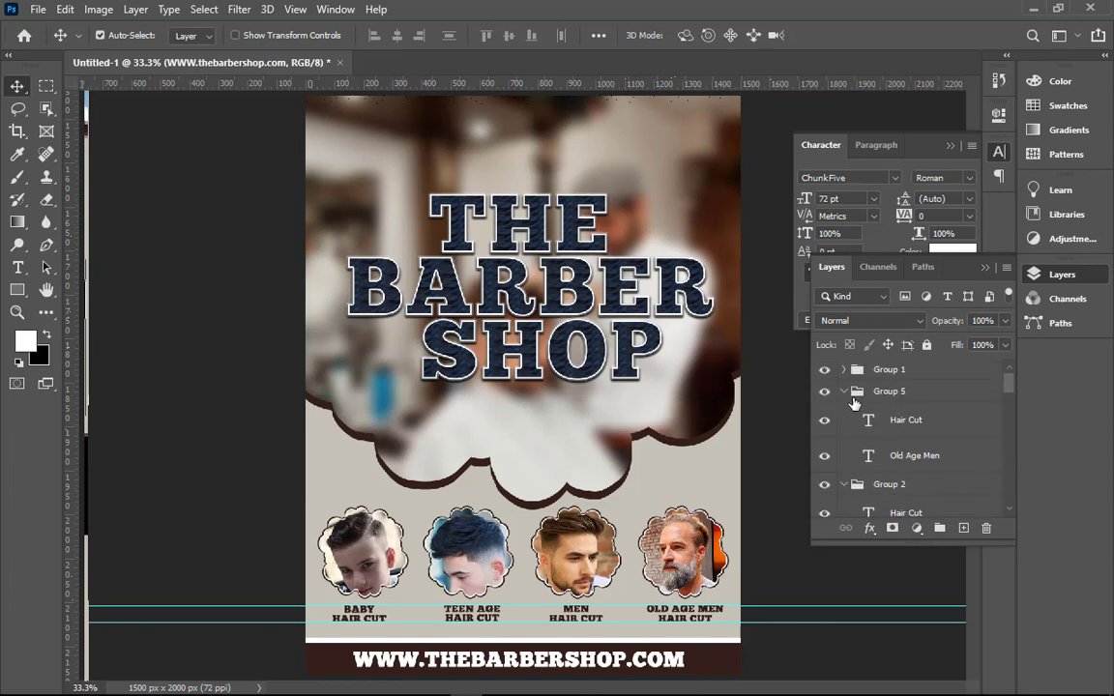
{"action": "left_click", "coordinate": [923, 456]}
{"action": "scroll", "coordinate": [916, 477], "scroll_direction": "down", "scroll_amount": 1}
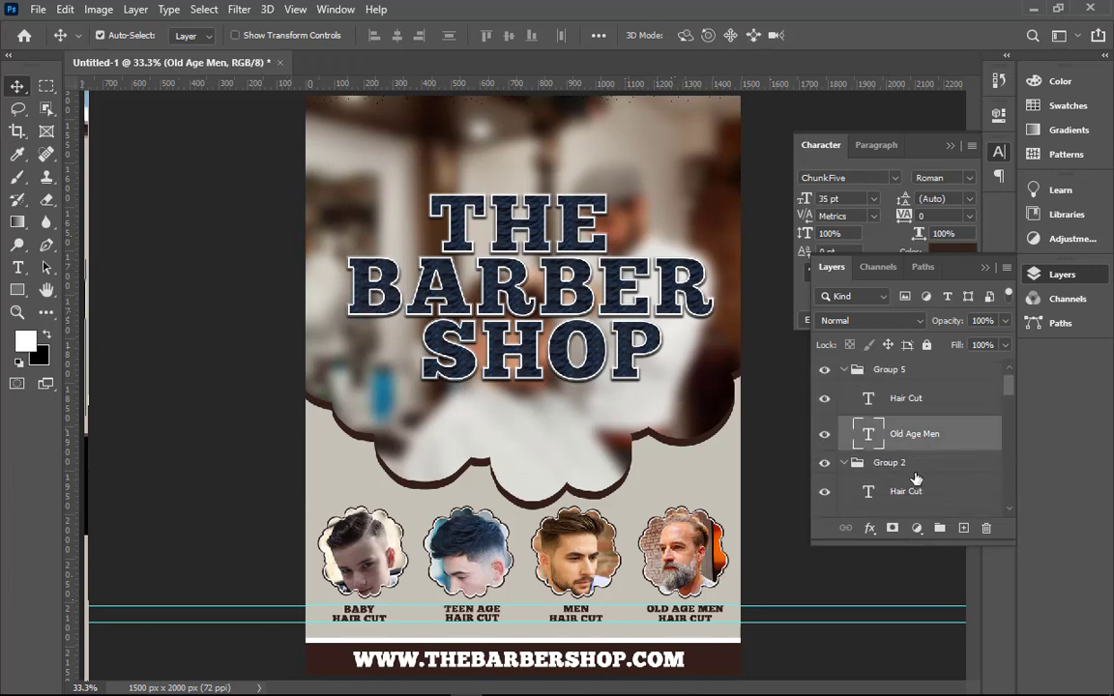
{"action": "scroll", "coordinate": [915, 478], "scroll_direction": "down", "scroll_amount": 1}
{"action": "scroll", "coordinate": [916, 477], "scroll_direction": "down", "scroll_amount": 1}
{"action": "left_click", "coordinate": [640, 309]}
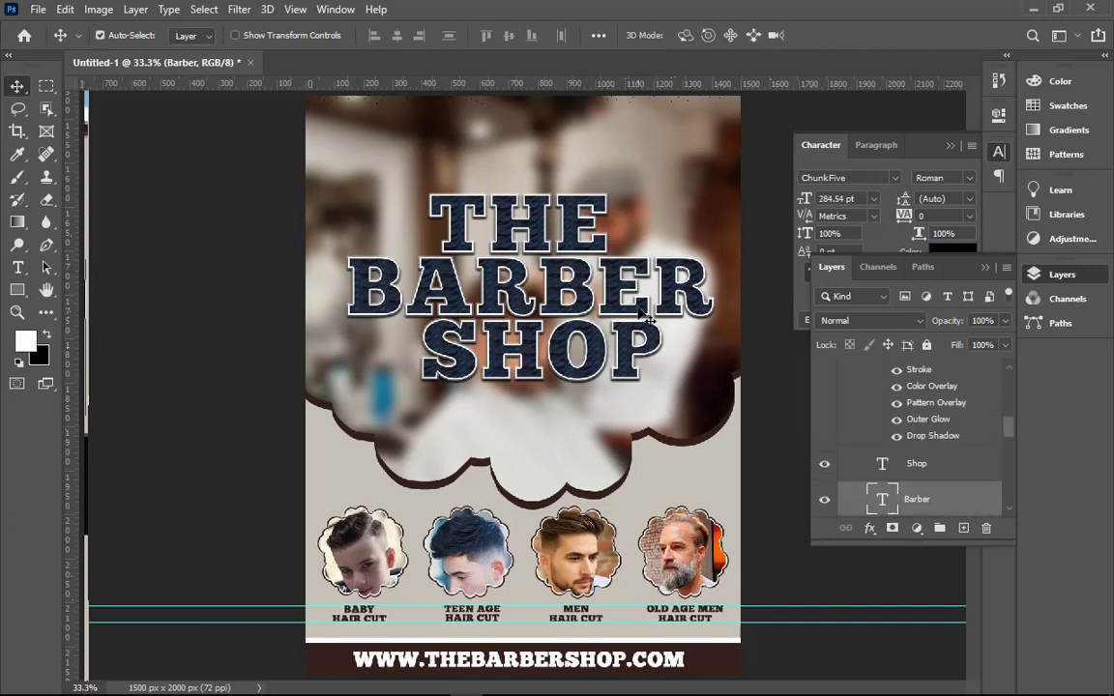
{"action": "scroll", "coordinate": [879, 456], "scroll_direction": "down", "scroll_amount": 3}
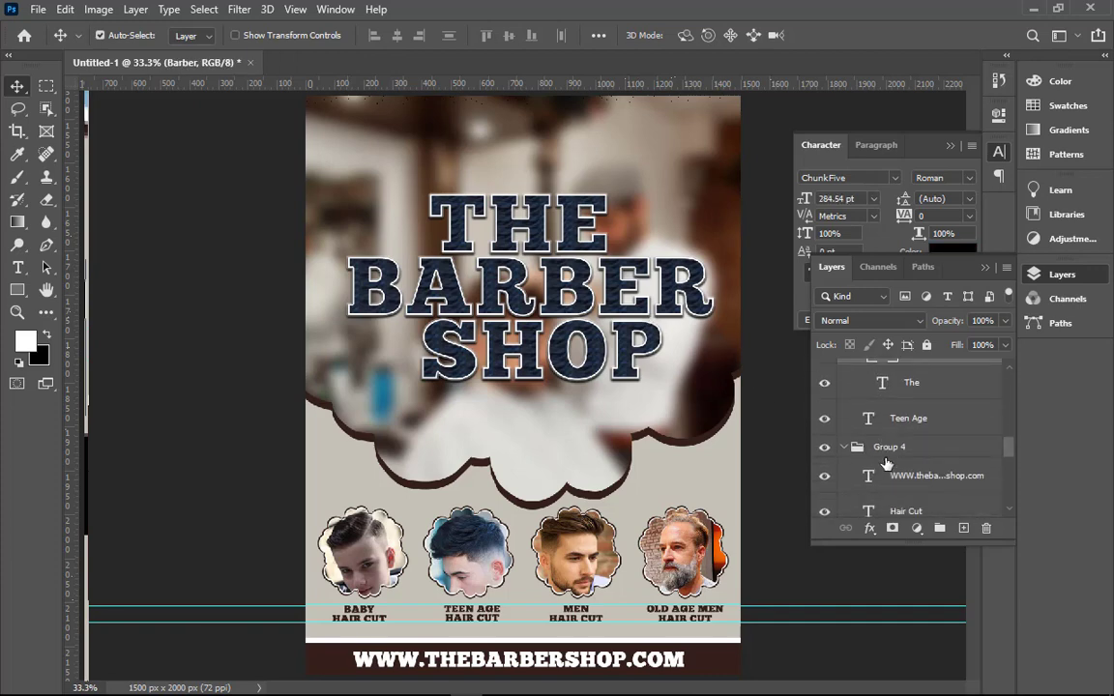
{"action": "left_click", "coordinate": [844, 449]}
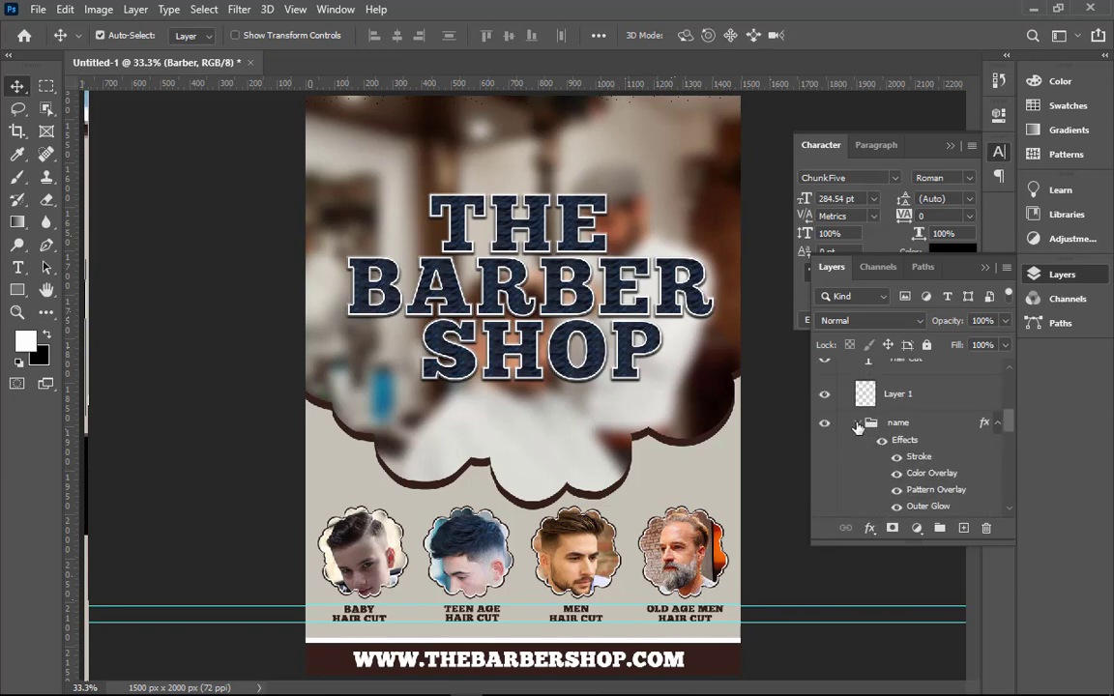
- Toggle the title group's visibility and nudge it upward with Shift+Up twice
{"action": "left_click", "coordinate": [856, 426]}
{"action": "left_click", "coordinate": [824, 413]}
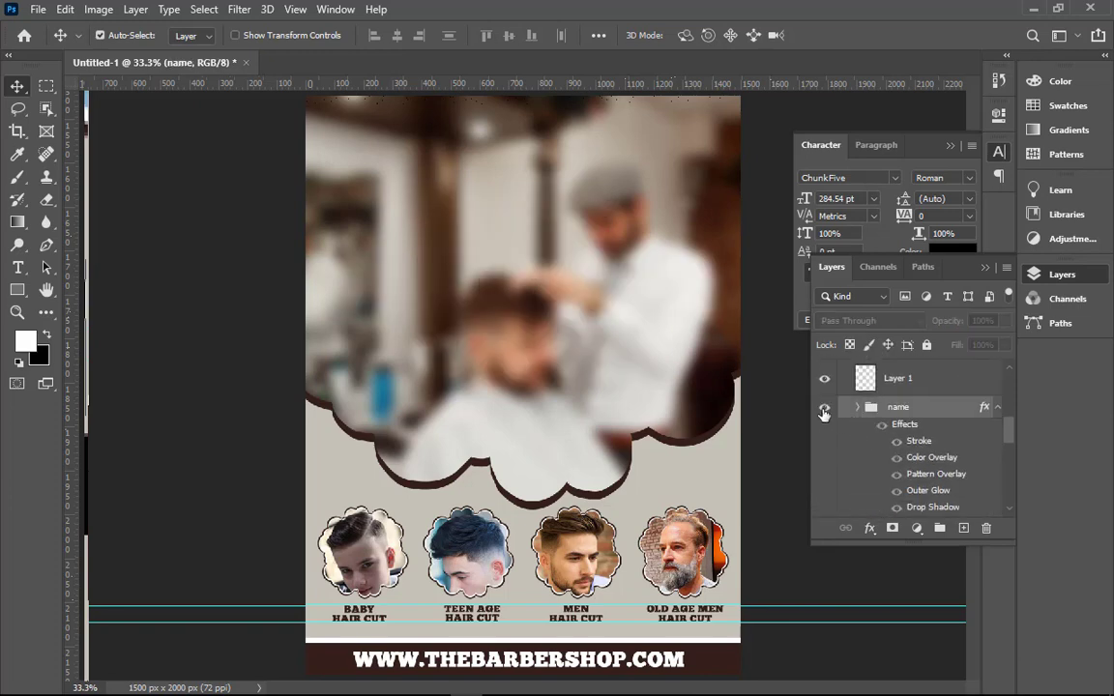
{"action": "key", "text": "shift+Up"}
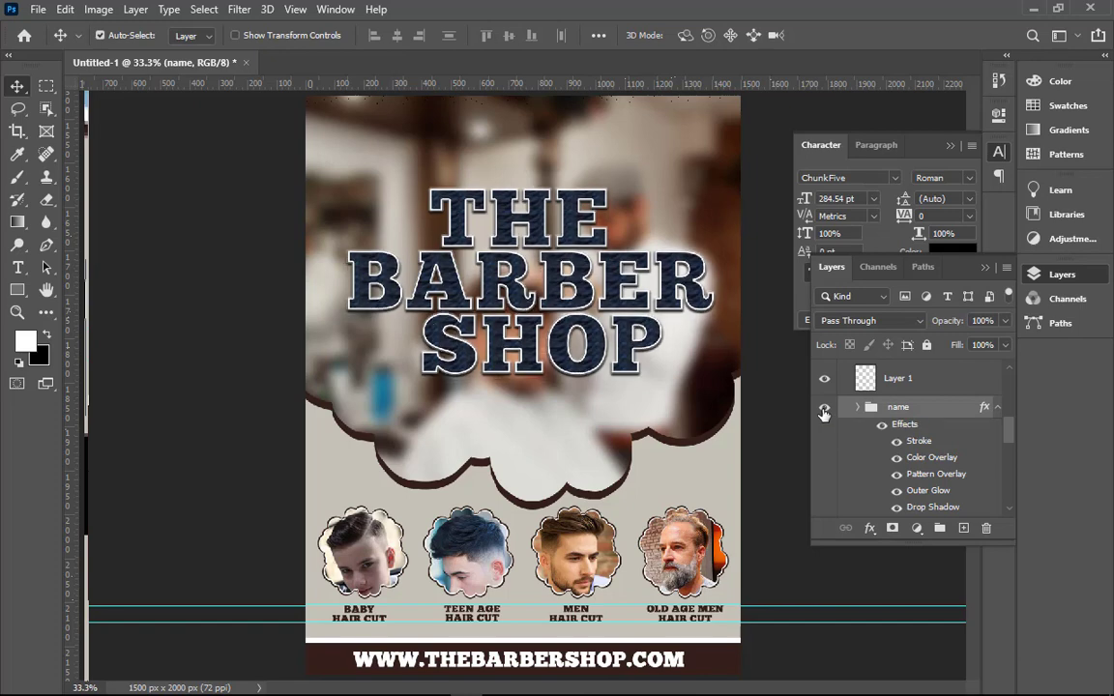
{"action": "key", "text": "shift+Up"}
{"action": "key", "text": "shift+Up"}
{"action": "key", "text": "shift+Up"}
{"action": "key", "text": "shift+Up"}
{"action": "key", "text": "shift+Up"}
{"action": "key", "text": "shift+Up"}
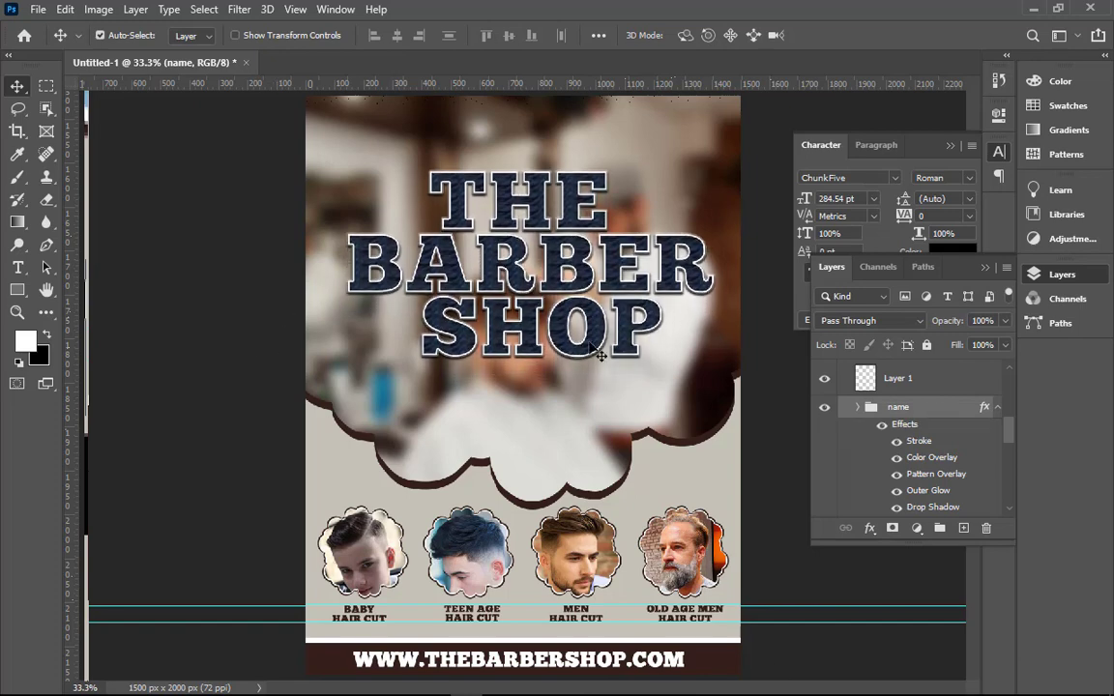
{"action": "key", "text": "ctrl+minus"}
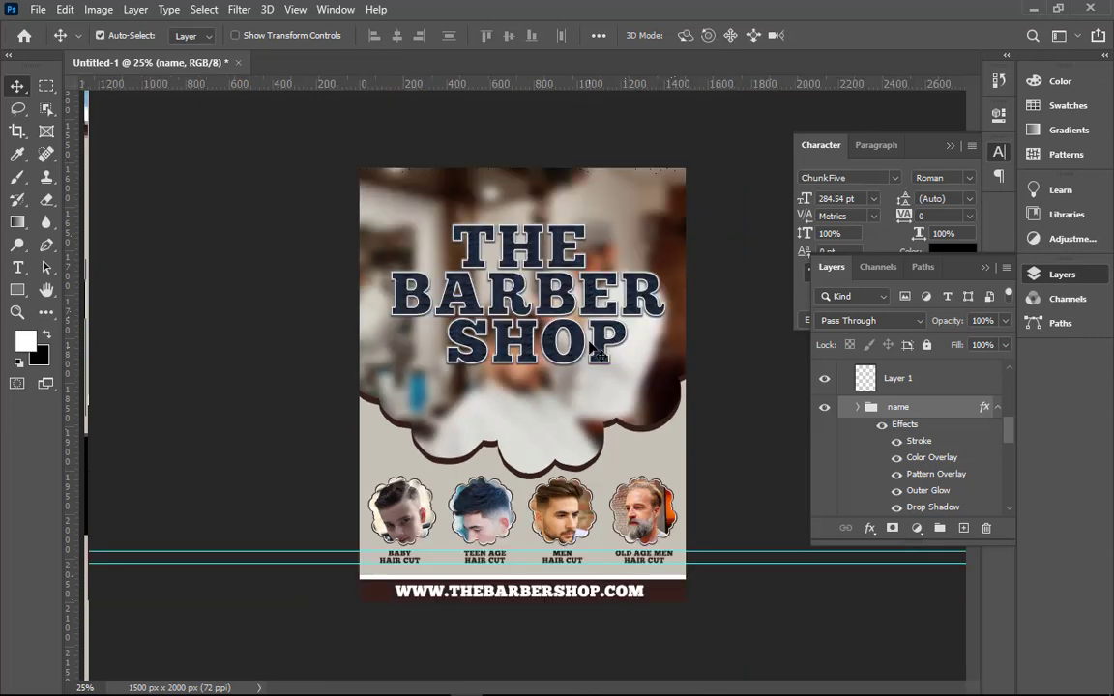
- Lower the title a few pixels and delete the empty Layer 1
{"action": "left_click_drag", "start_coordinate": [589, 347], "coordinate": [595, 351]}
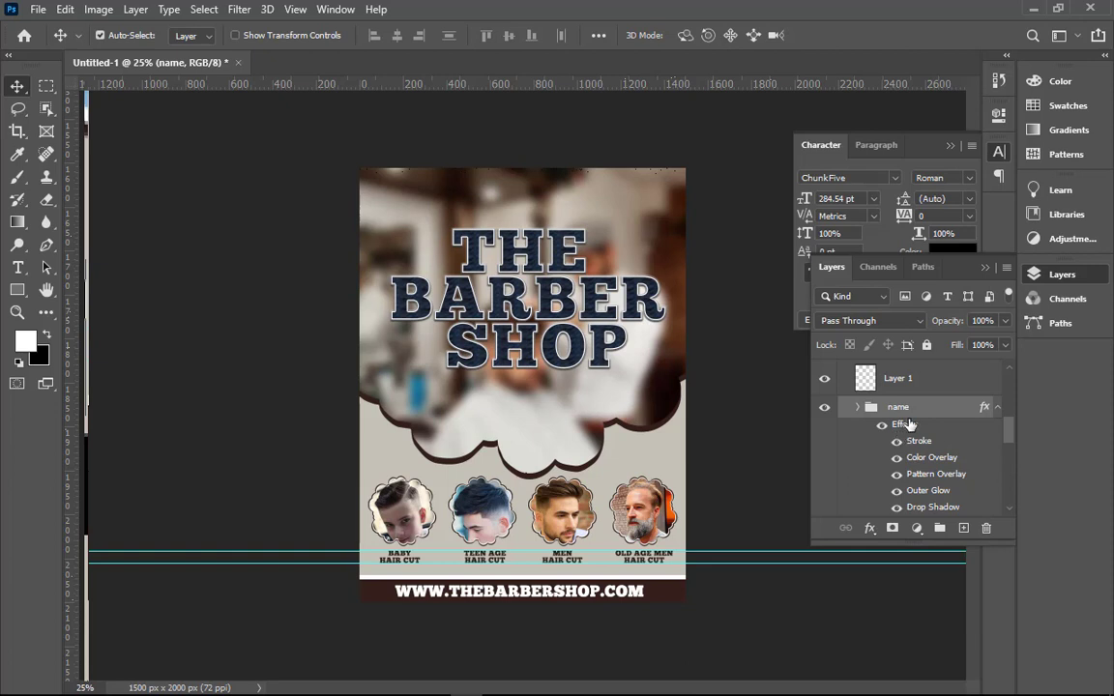
{"action": "scroll", "coordinate": [827, 394], "scroll_direction": "up", "scroll_amount": 3}
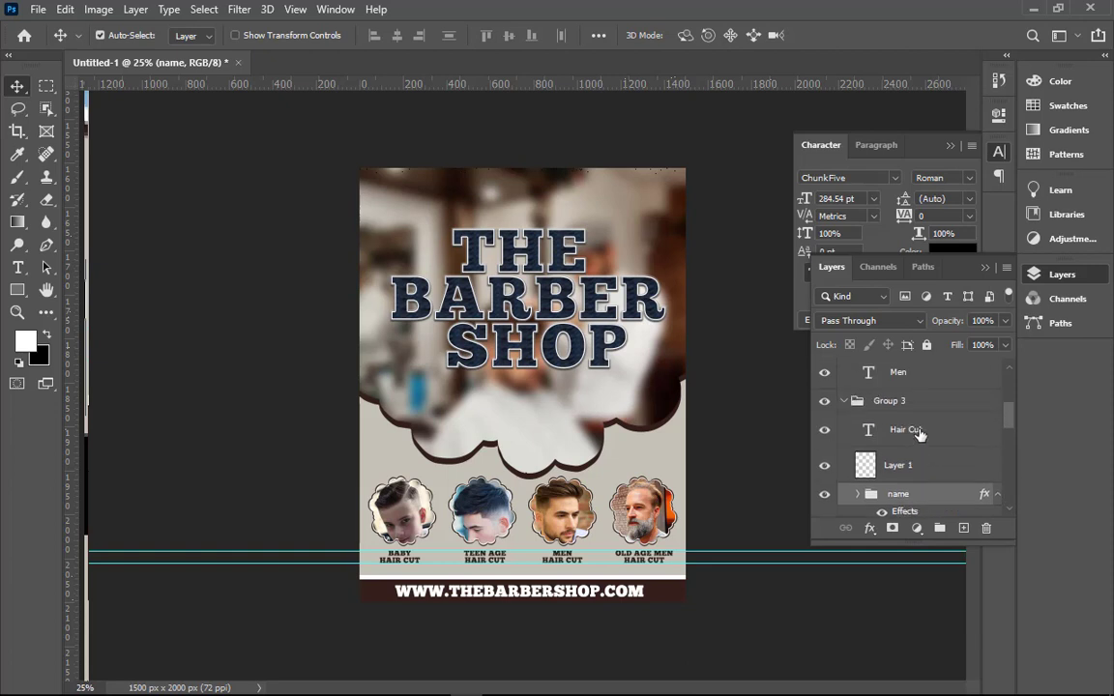
{"action": "left_click", "coordinate": [835, 471]}
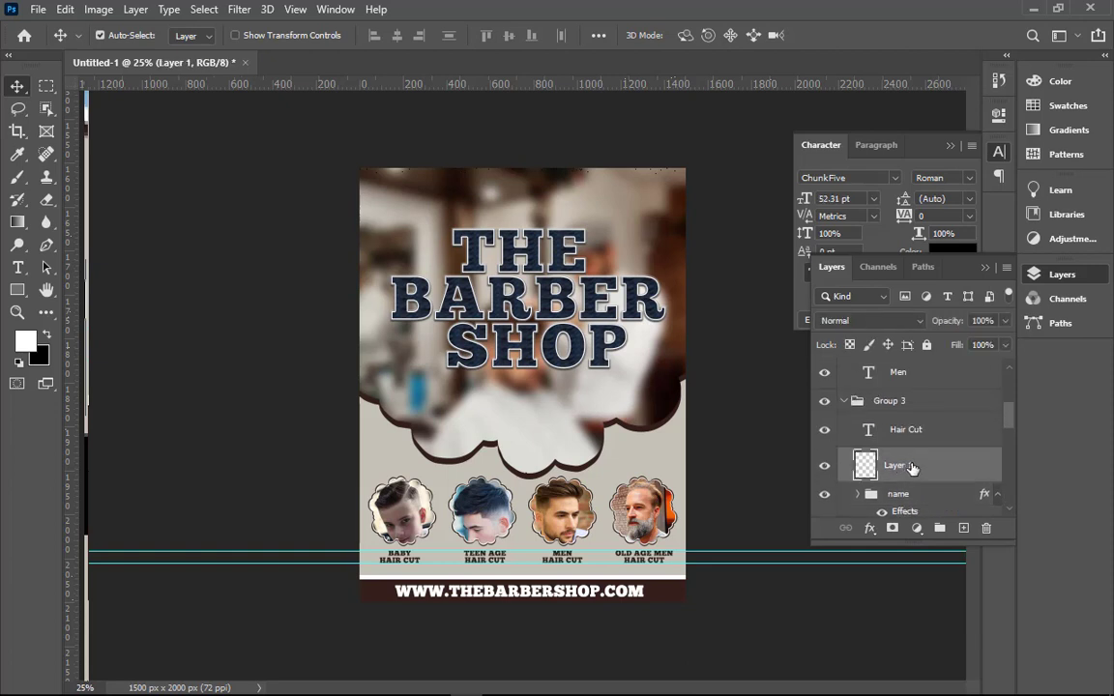
{"action": "key", "text": "Delete"}
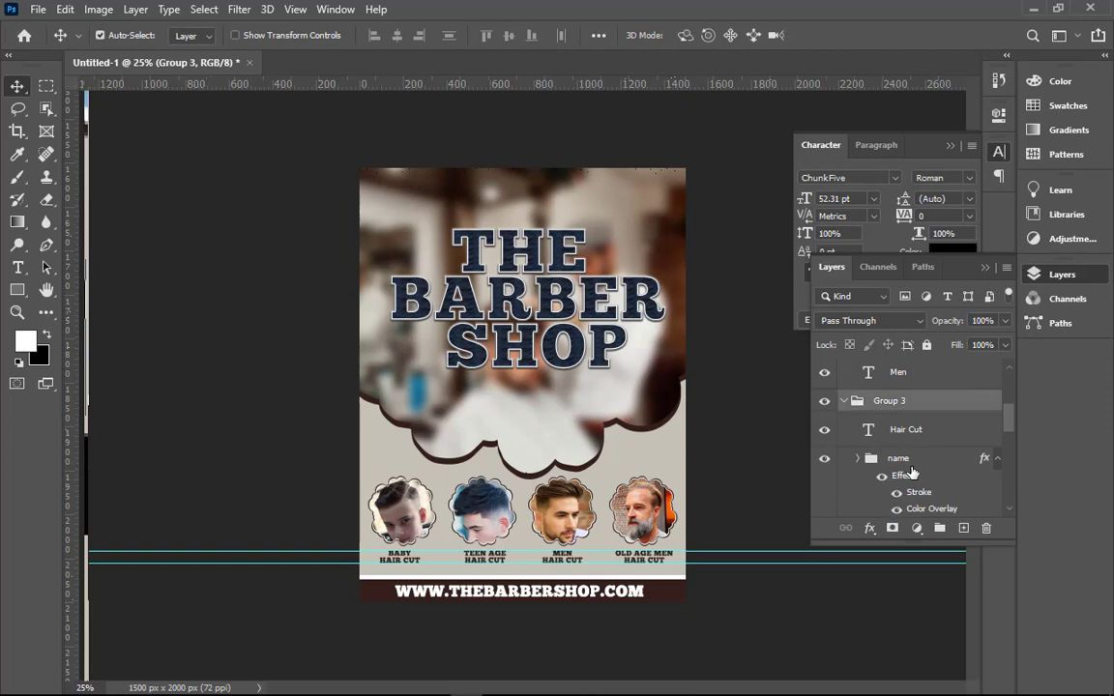
- Check the title's distances to the page edges with Ctrl held
{"action": "scroll", "coordinate": [928, 479], "scroll_direction": "down", "scroll_amount": 3}
{"action": "scroll", "coordinate": [928, 480], "scroll_direction": "down", "scroll_amount": 2}
{"action": "scroll", "coordinate": [923, 486], "scroll_direction": "down", "scroll_amount": 3}
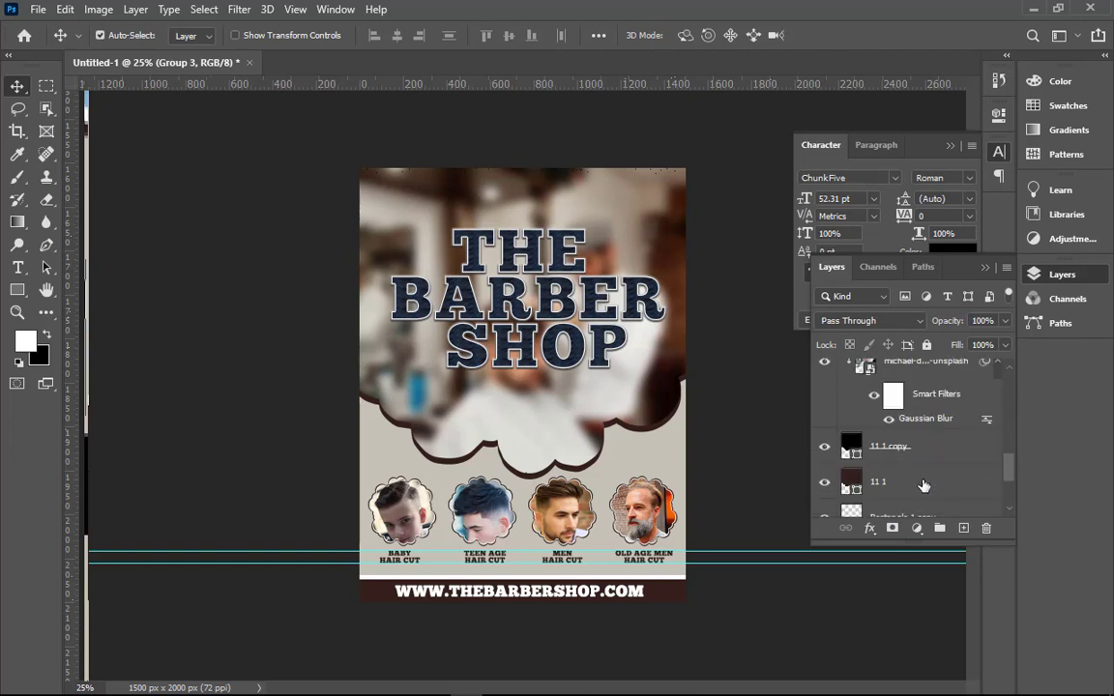
{"action": "scroll", "coordinate": [923, 485], "scroll_direction": "down", "scroll_amount": 3}
{"action": "scroll", "coordinate": [919, 488], "scroll_direction": "down", "scroll_amount": 1}
{"action": "key", "text": "ctrl"}
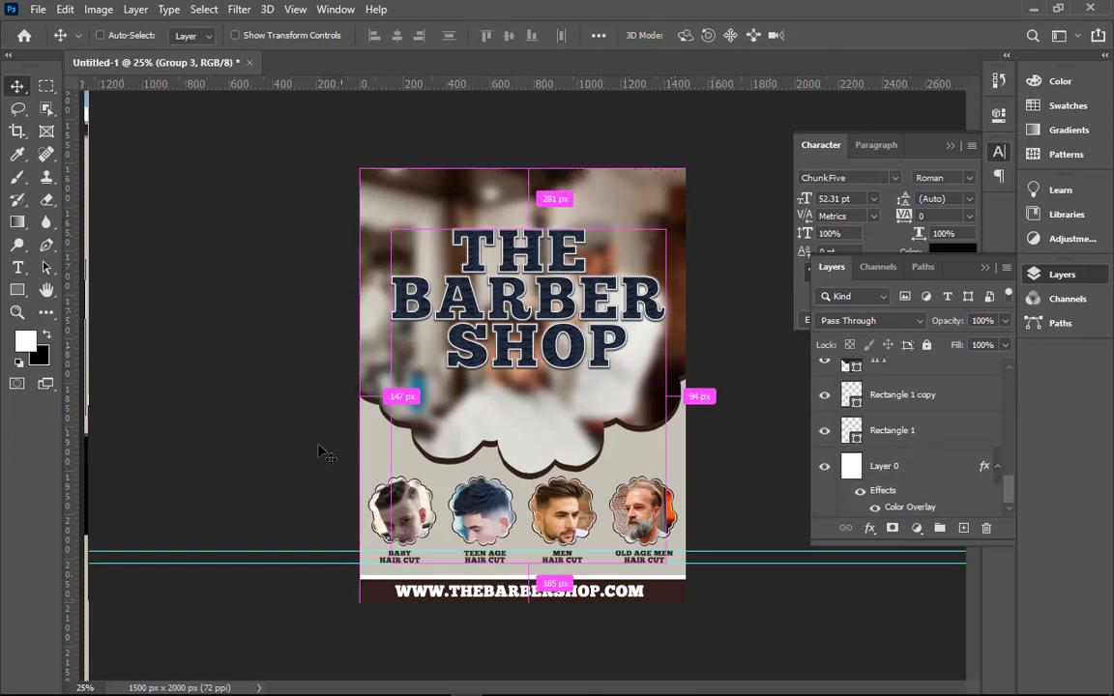
{"action": "scroll", "coordinate": [481, 572], "scroll_direction": "up", "scroll_amount": 4}
{"action": "scroll", "coordinate": [623, 591], "scroll_direction": "down", "scroll_amount": 3}
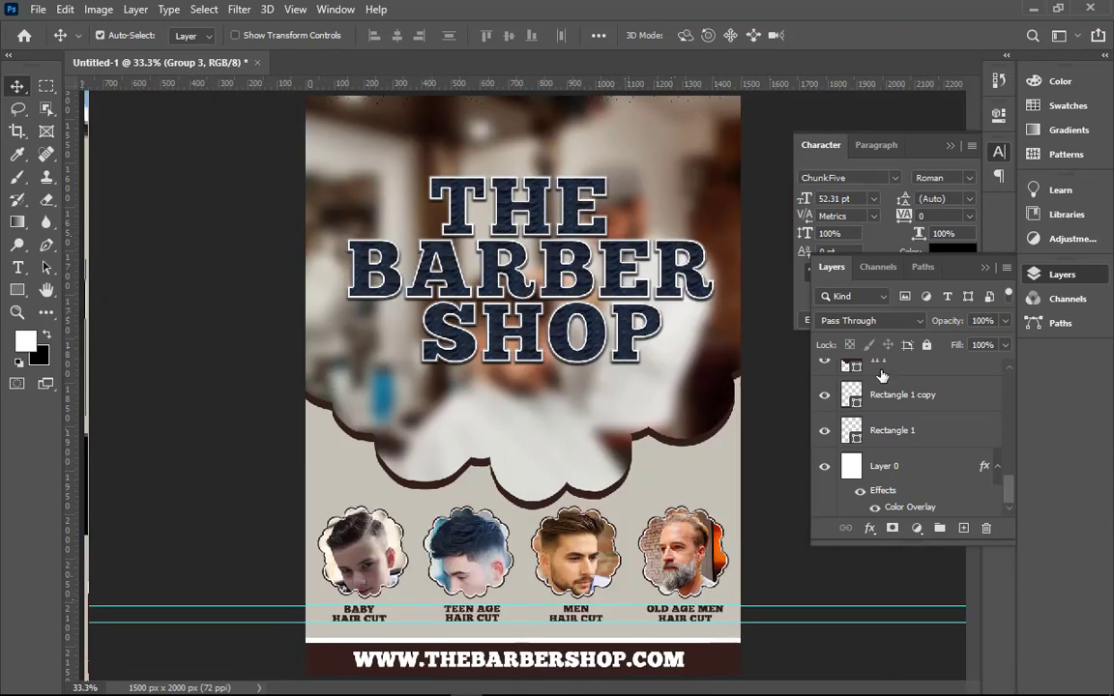
- Collapse Groups 5, 2 and 3 in the Layers panel and select Group 4
{"action": "scroll", "coordinate": [881, 375], "scroll_direction": "up", "scroll_amount": 3}
{"action": "scroll", "coordinate": [884, 382], "scroll_direction": "up", "scroll_amount": 3}
{"action": "scroll", "coordinate": [889, 392], "scroll_direction": "up", "scroll_amount": 3}
{"action": "scroll", "coordinate": [894, 401], "scroll_direction": "up", "scroll_amount": 2}
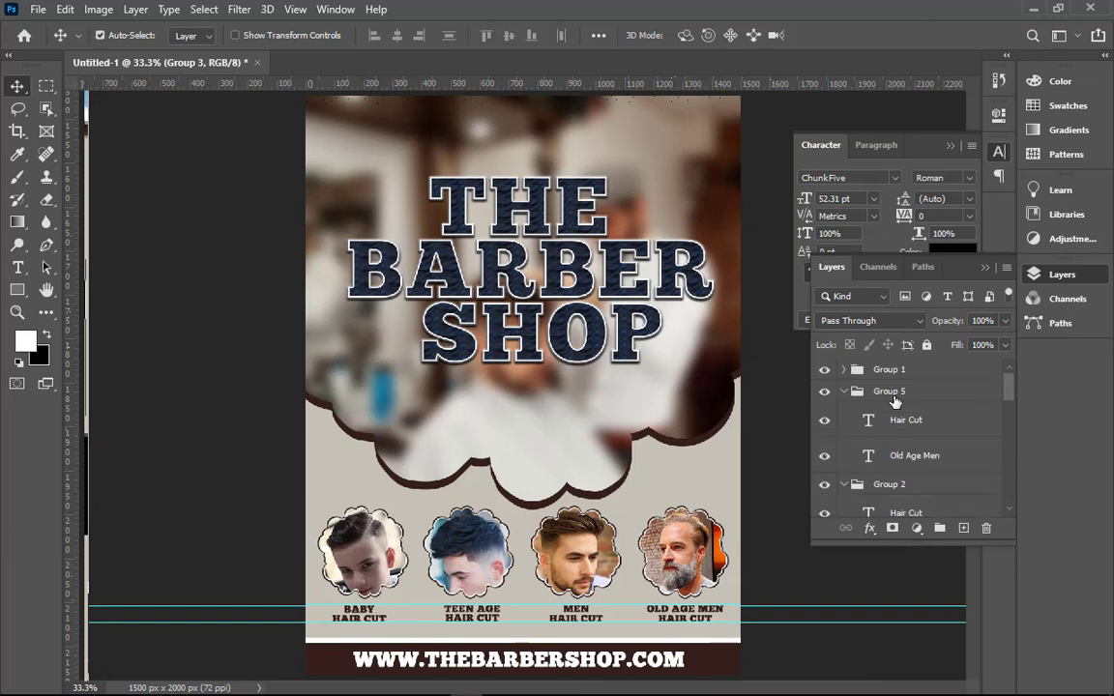
{"action": "left_click", "coordinate": [842, 391]}
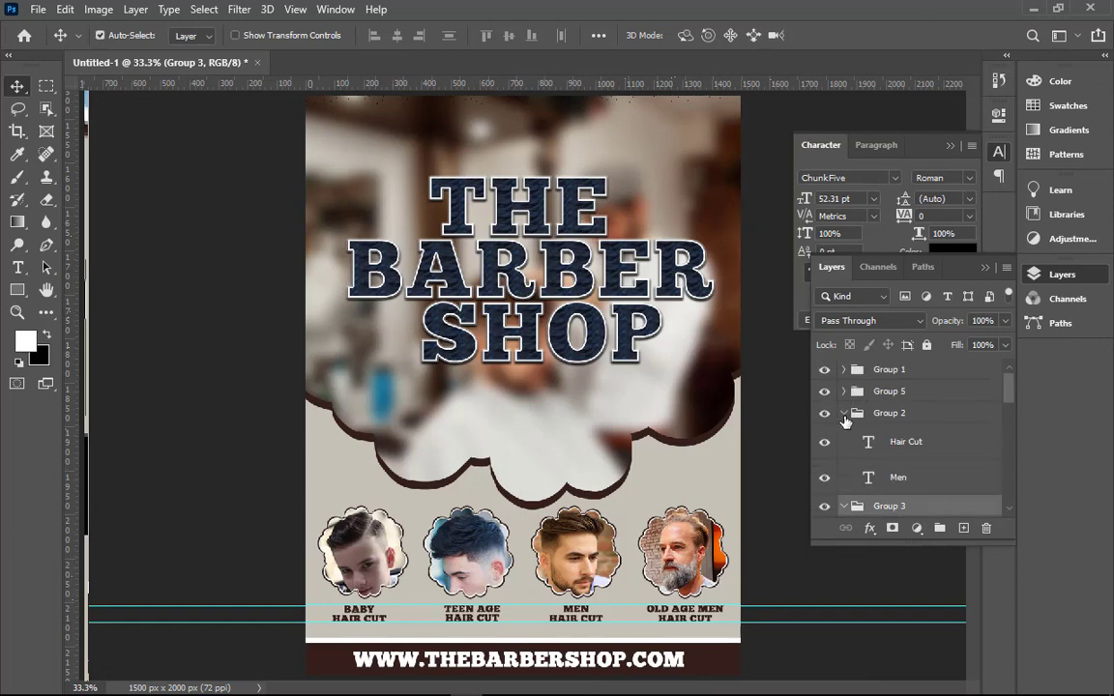
{"action": "left_click", "coordinate": [843, 413]}
{"action": "left_click", "coordinate": [842, 435]}
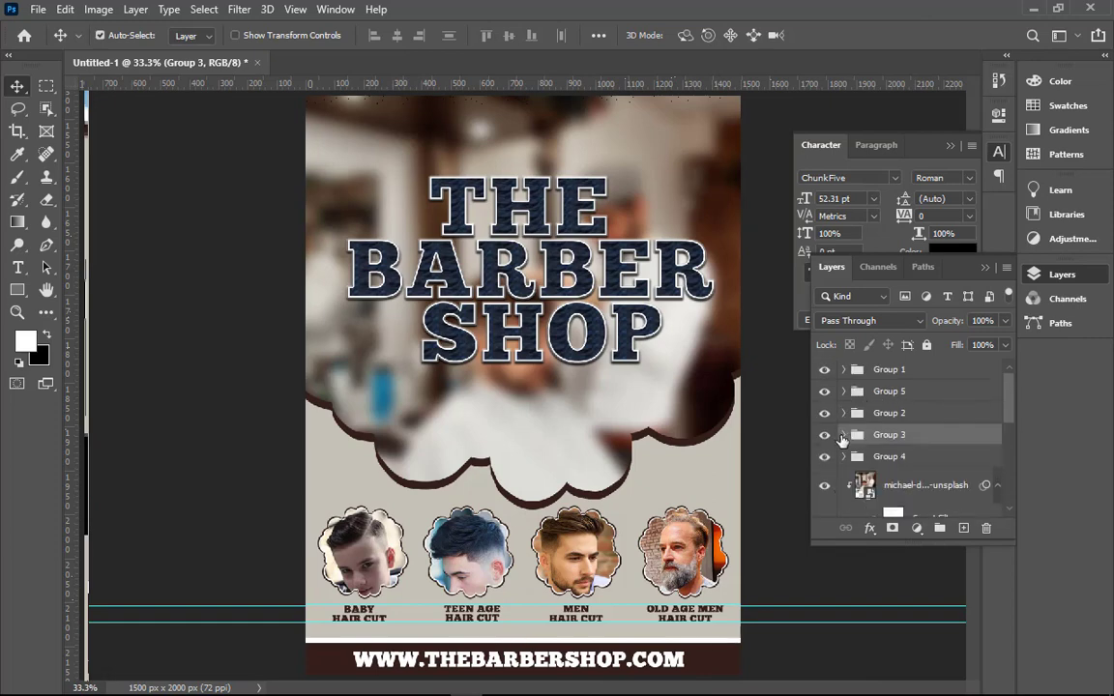
{"action": "left_click", "coordinate": [880, 456]}
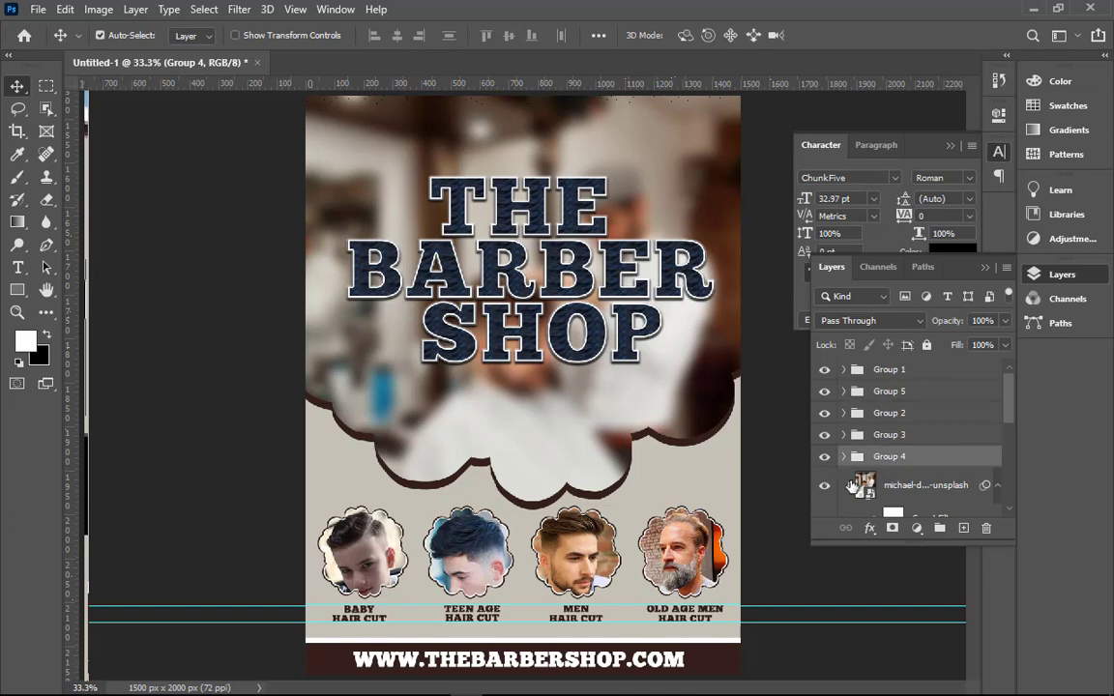
- Select the 11 1 and 11 1 copy layers, then Group 1, and minimize Photoshop
{"action": "scroll", "coordinate": [851, 485], "scroll_direction": "down", "scroll_amount": 5}
{"action": "scroll", "coordinate": [853, 486], "scroll_direction": "down", "scroll_amount": 3}
{"action": "scroll", "coordinate": [855, 488], "scroll_direction": "up", "scroll_amount": 3}
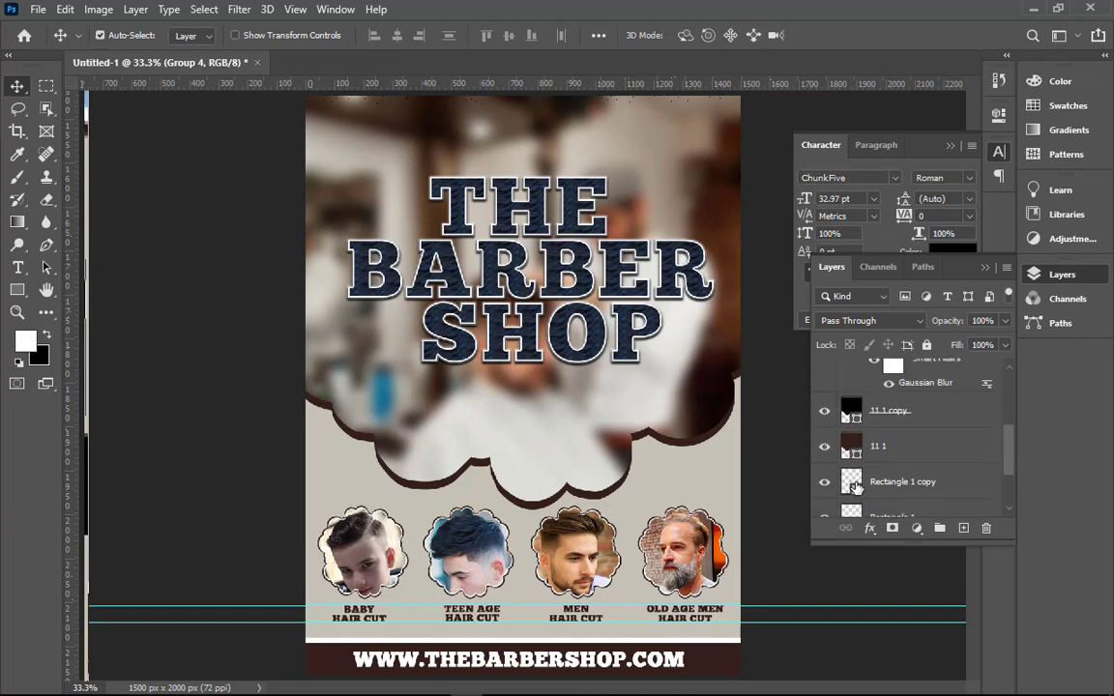
{"action": "scroll", "coordinate": [855, 486], "scroll_direction": "down", "scroll_amount": 3}
{"action": "scroll", "coordinate": [856, 488], "scroll_direction": "up", "scroll_amount": 3}
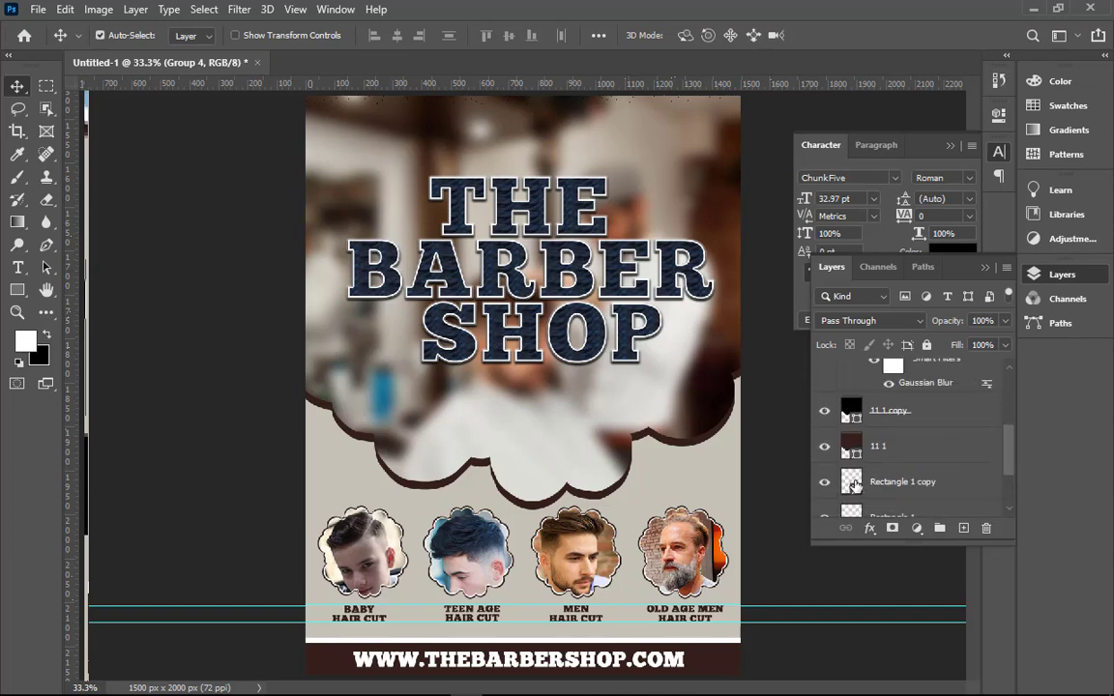
{"action": "left_click", "coordinate": [897, 447]}
{"action": "left_click", "coordinate": [906, 413], "text": "shift"}
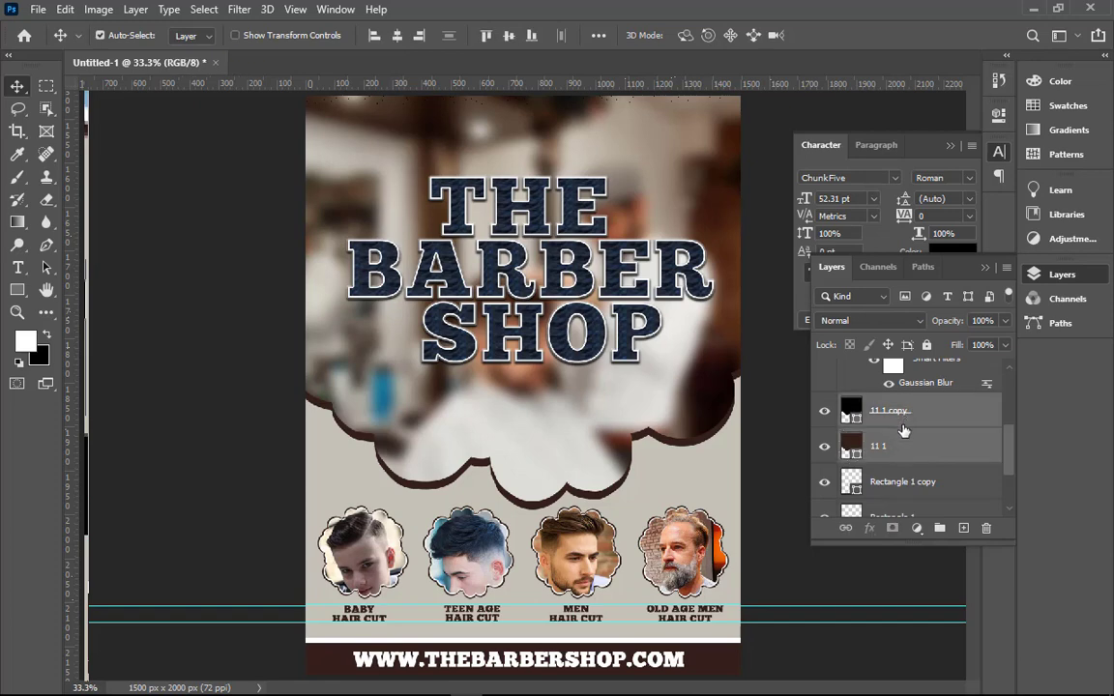
{"action": "scroll", "coordinate": [900, 465], "scroll_direction": "down", "scroll_amount": 3}
{"action": "scroll", "coordinate": [902, 471], "scroll_direction": "up", "scroll_amount": 6}
{"action": "scroll", "coordinate": [902, 471], "scroll_direction": "up", "scroll_amount": 3}
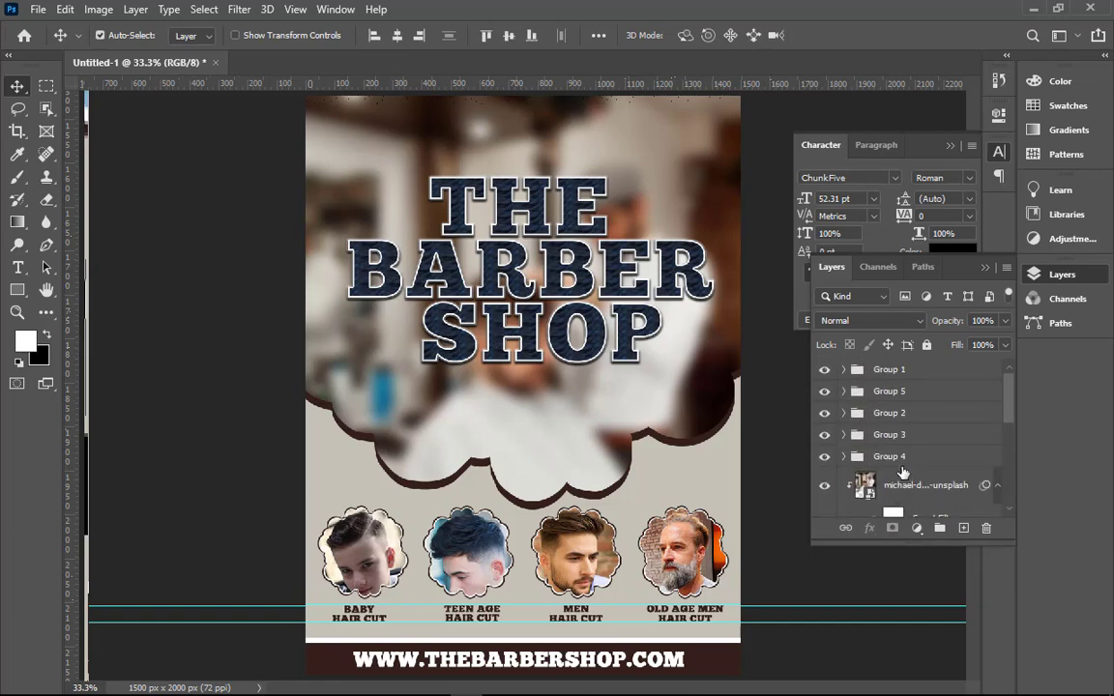
{"action": "left_click", "coordinate": [938, 371]}
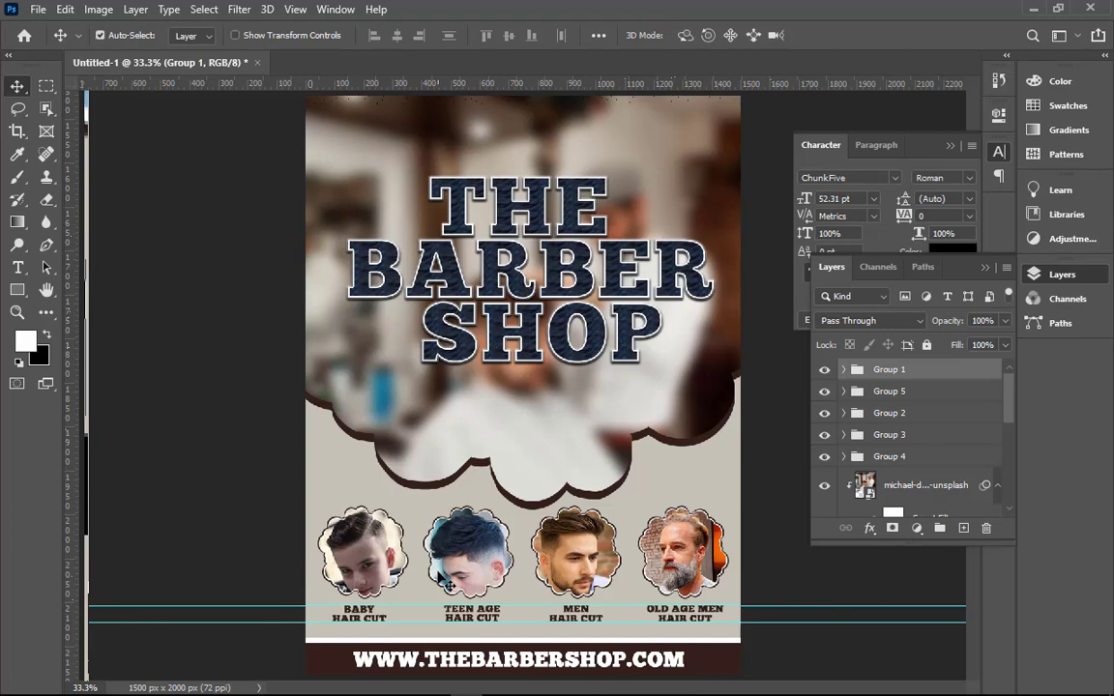
{"action": "left_click", "coordinate": [1037, 10]}
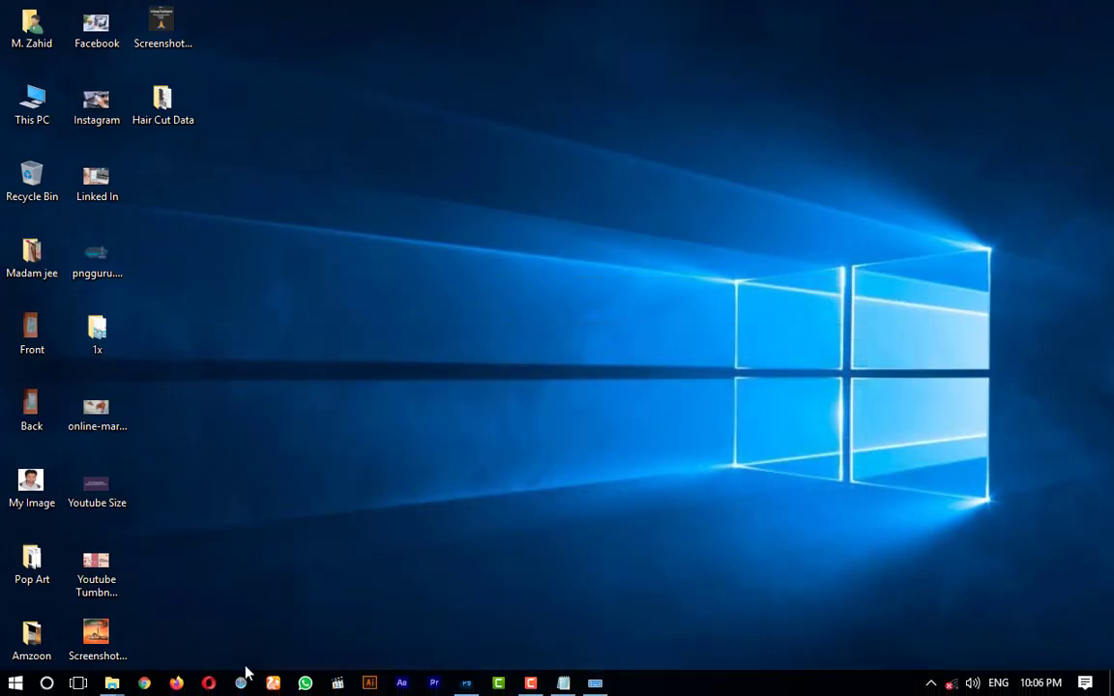
{"action": "mouse_move", "coordinate": [111, 683]}
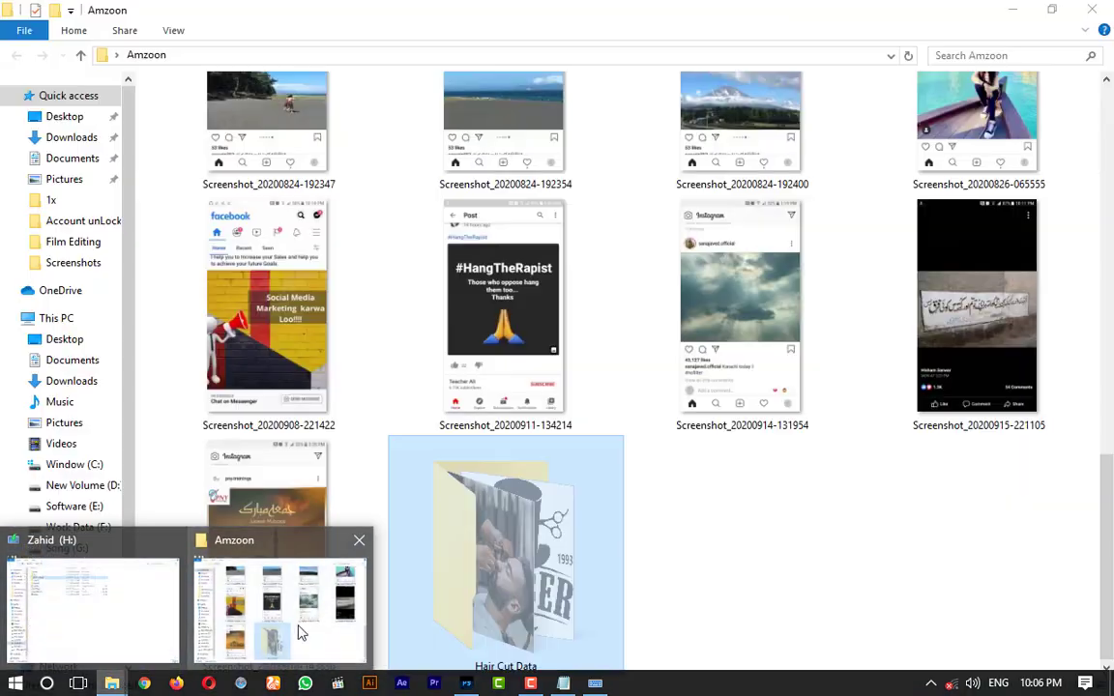
- Minimize the Amzoon folder window and close the H: drive window
{"action": "left_click", "coordinate": [299, 633]}
{"action": "scroll", "coordinate": [731, 452], "scroll_direction": "up", "scroll_amount": 10}
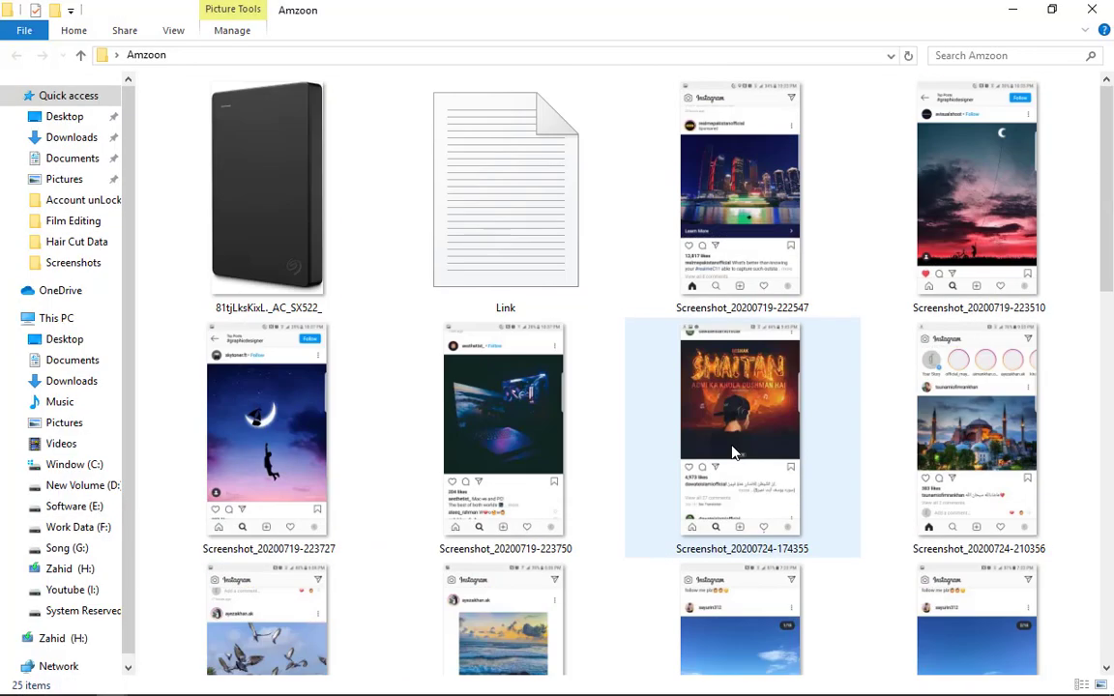
{"action": "scroll", "coordinate": [734, 453], "scroll_direction": "down", "scroll_amount": 2}
{"action": "scroll", "coordinate": [621, 393], "scroll_direction": "up", "scroll_amount": 2}
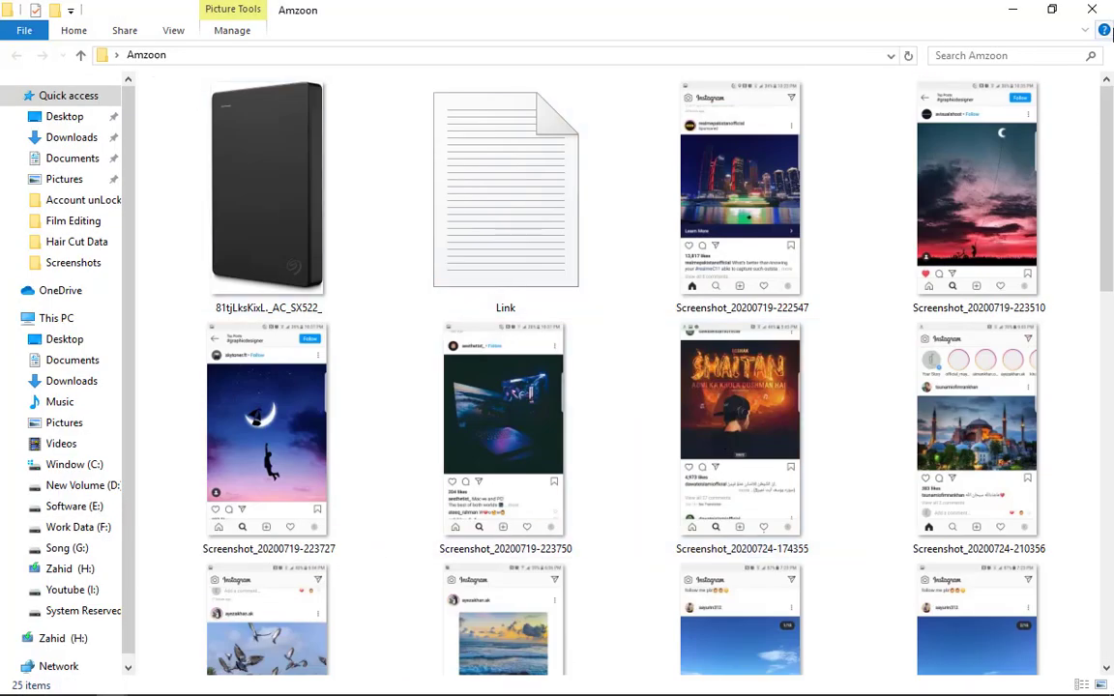
{"action": "left_click", "coordinate": [997, 10]}
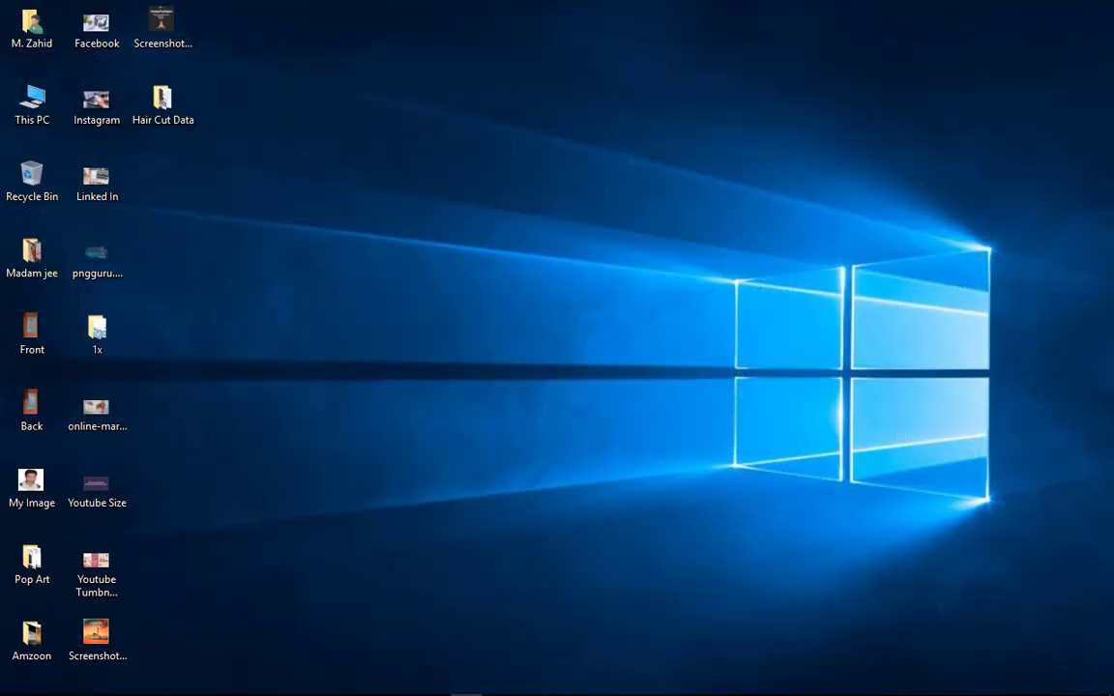
{"action": "mouse_move", "coordinate": [464, 692]}
{"action": "left_click", "coordinate": [112, 683]}
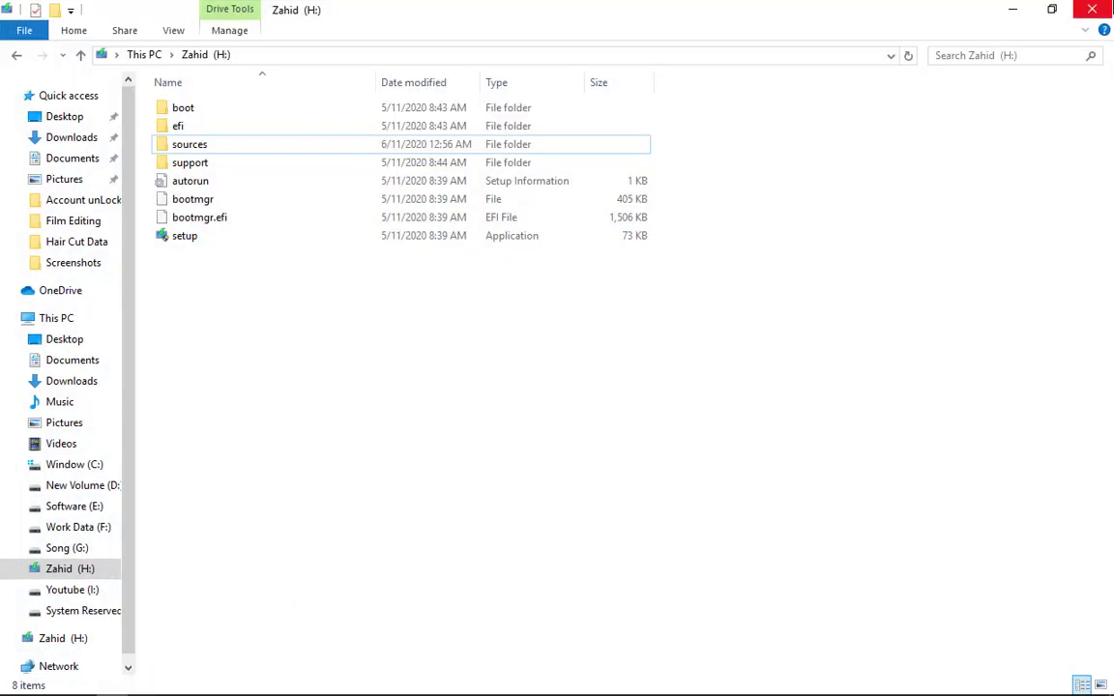
{"action": "left_click", "coordinate": [1092, 10]}
- Open Hair Cut Data and drag the pngguru.com logo onto the flyer
{"action": "double_click", "coordinate": [162, 101]}
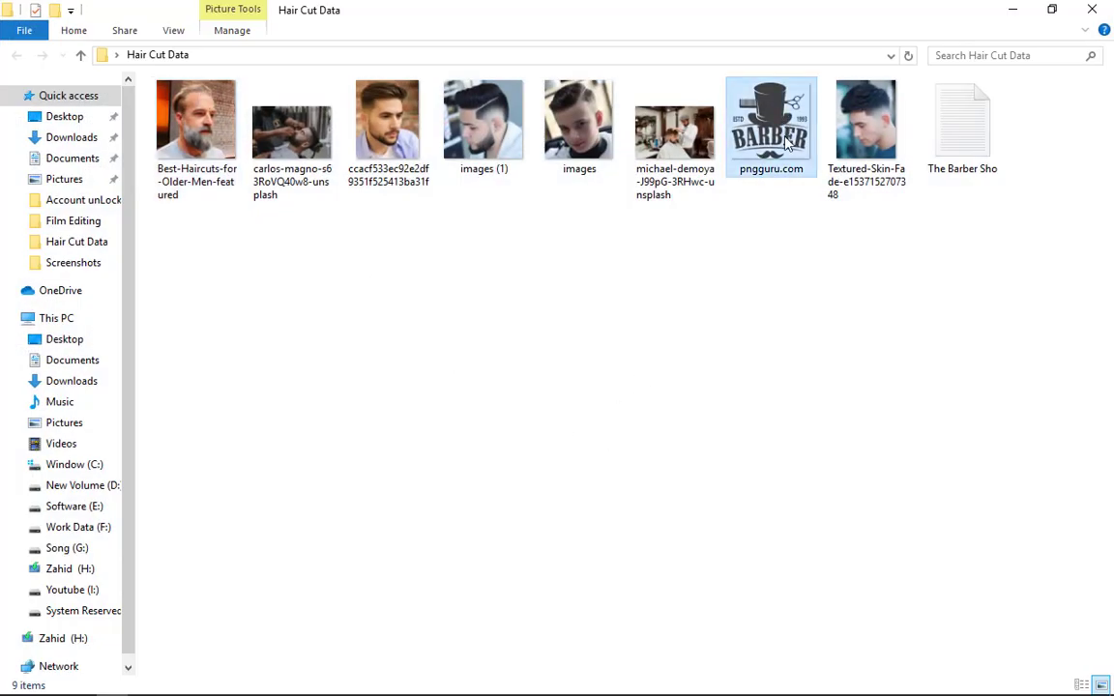
{"action": "left_click_drag", "start_coordinate": [785, 142], "coordinate": [467, 676]}
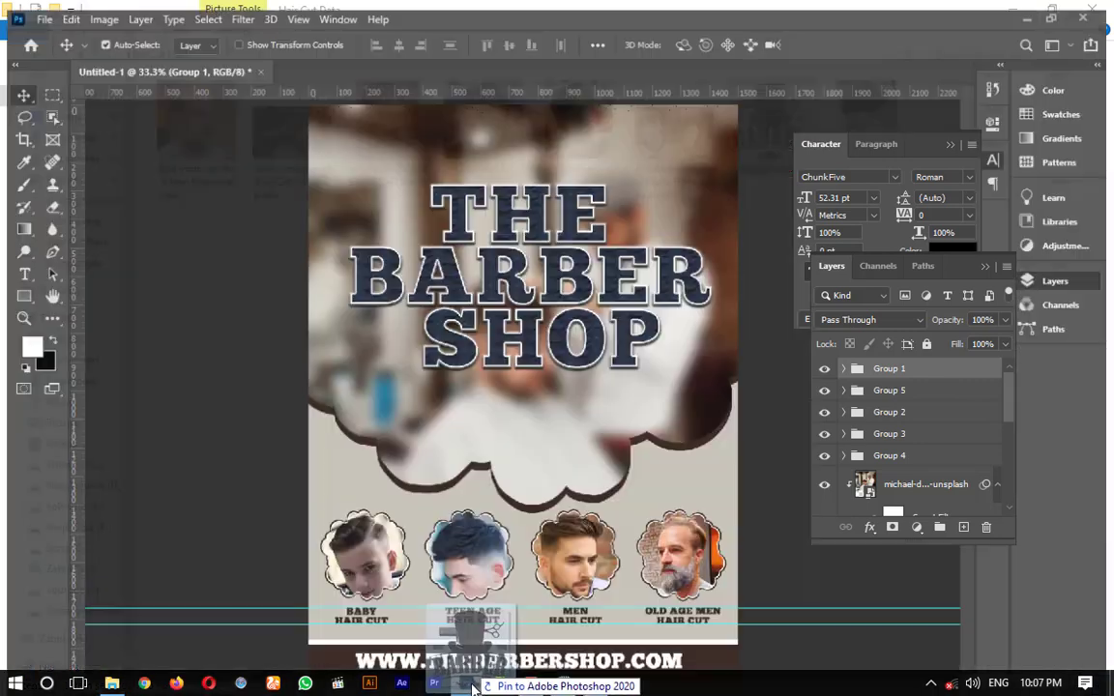
{"action": "left_click_drag", "start_coordinate": [468, 677], "coordinate": [346, 323]}
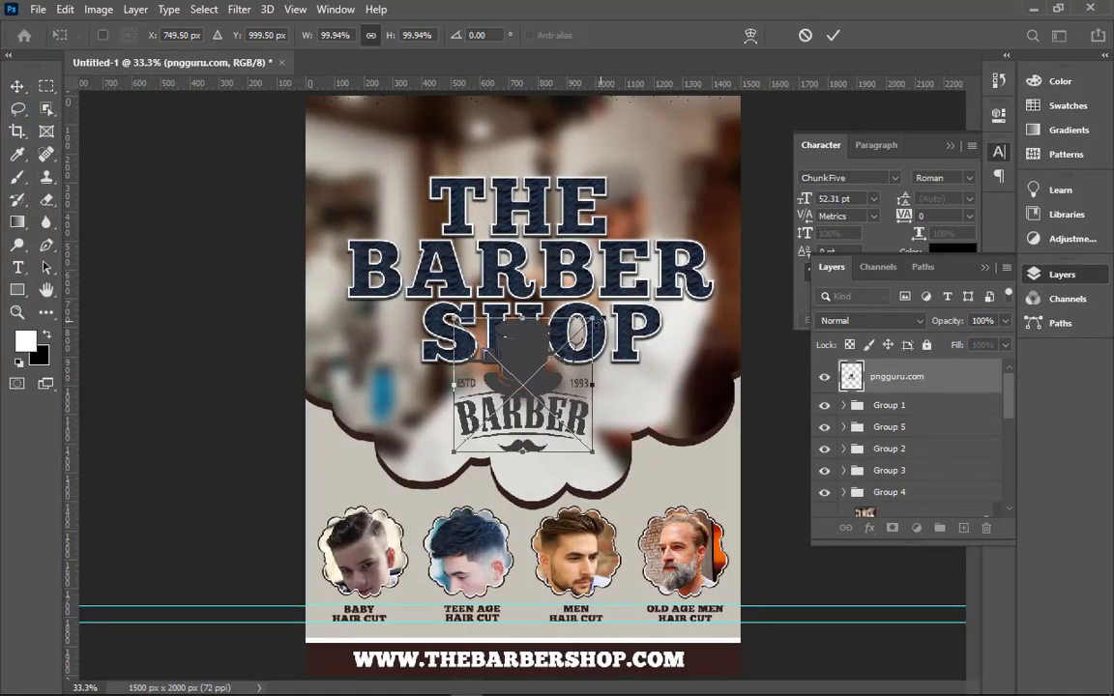
- Scale the pngguru.com logo to 48.90% and commit it in the flyer's top-left corner
{"action": "left_click_drag", "start_coordinate": [454, 315], "coordinate": [489, 348], "text": "alt"}
{"action": "mouse_move", "coordinate": [522, 386]}
{"action": "left_mouse_down"}
{"action": "mouse_move", "coordinate": [355, 197]}
{"action": "mouse_move", "coordinate": [364, 174]}
{"action": "left_mouse_up"}
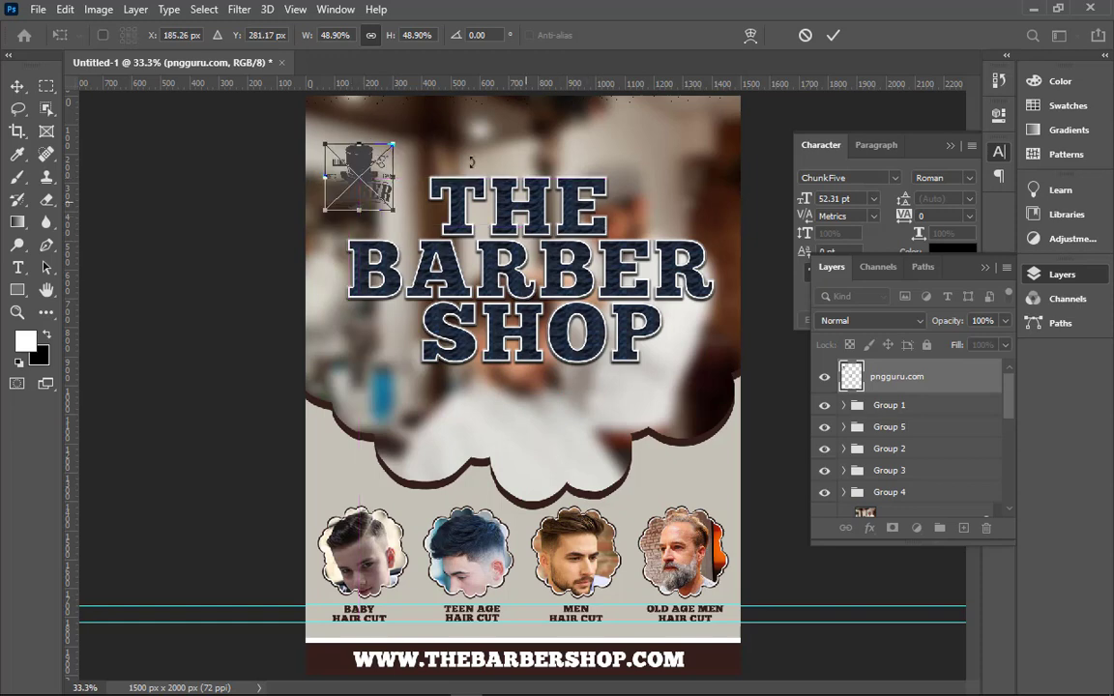
{"action": "left_click", "coordinate": [832, 35]}
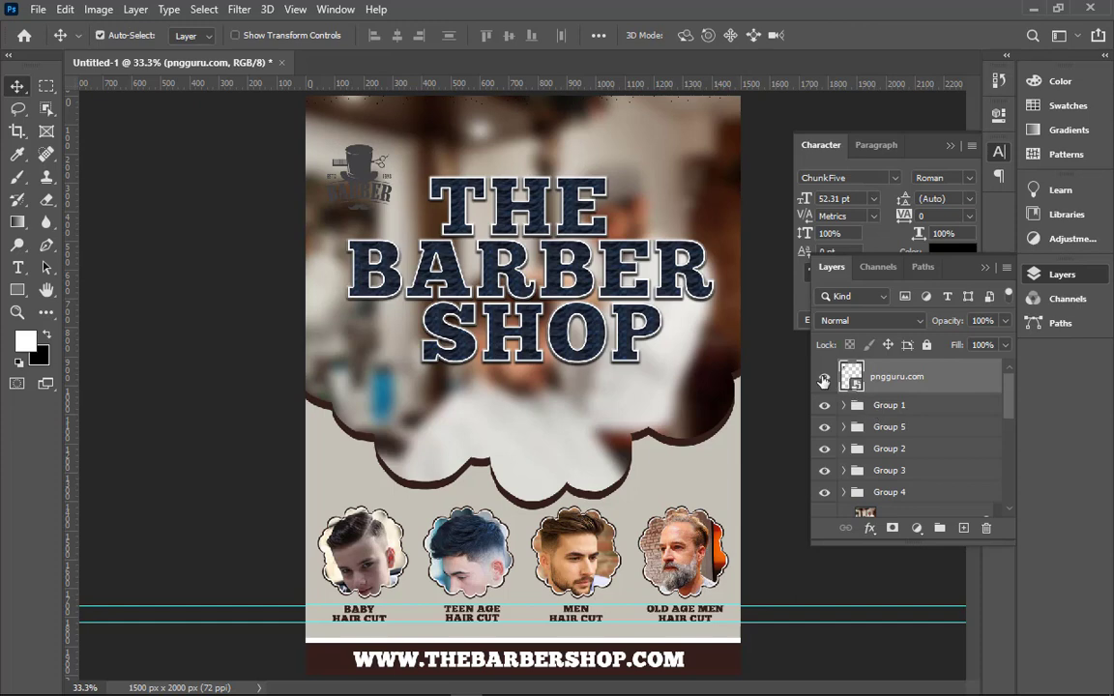
{"action": "double_click", "coordinate": [951, 390]}
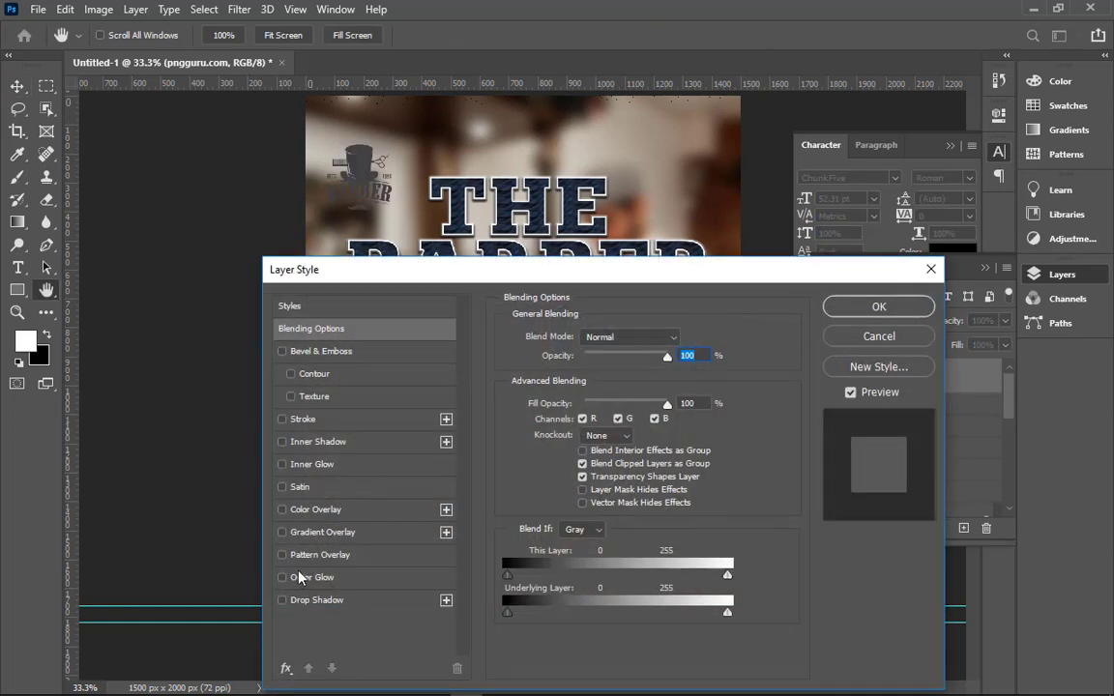
{"action": "left_click", "coordinate": [305, 512]}
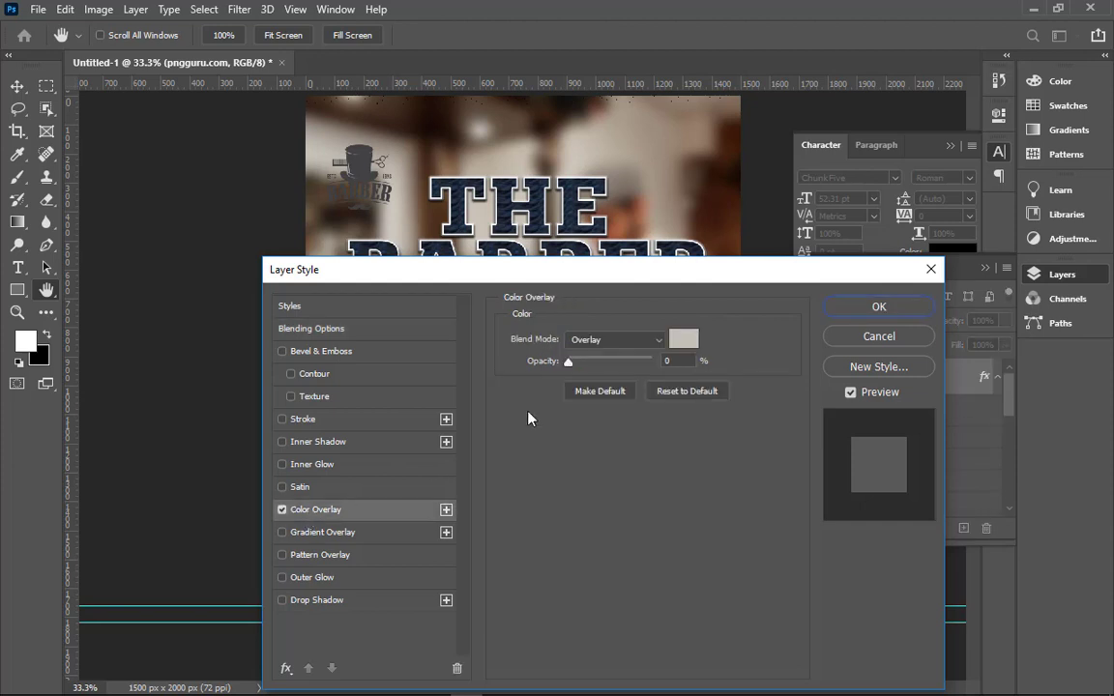
{"action": "left_click", "coordinate": [680, 340]}
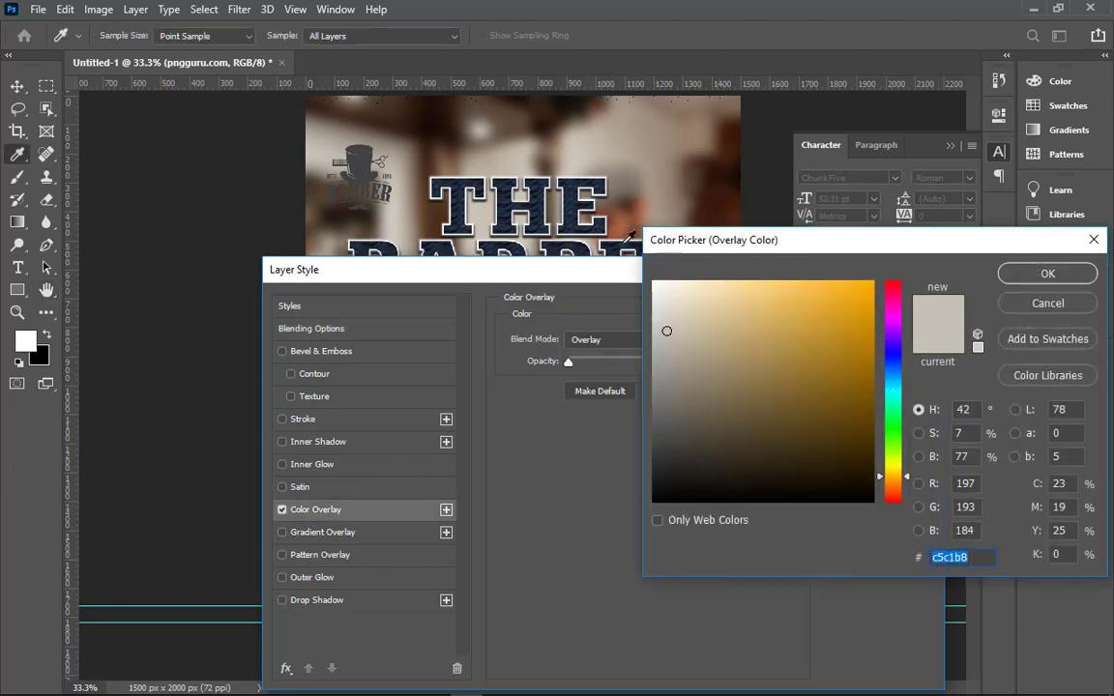
{"action": "left_click", "coordinate": [1049, 309]}
{"action": "left_click_drag", "start_coordinate": [709, 270], "coordinate": [714, 519]}
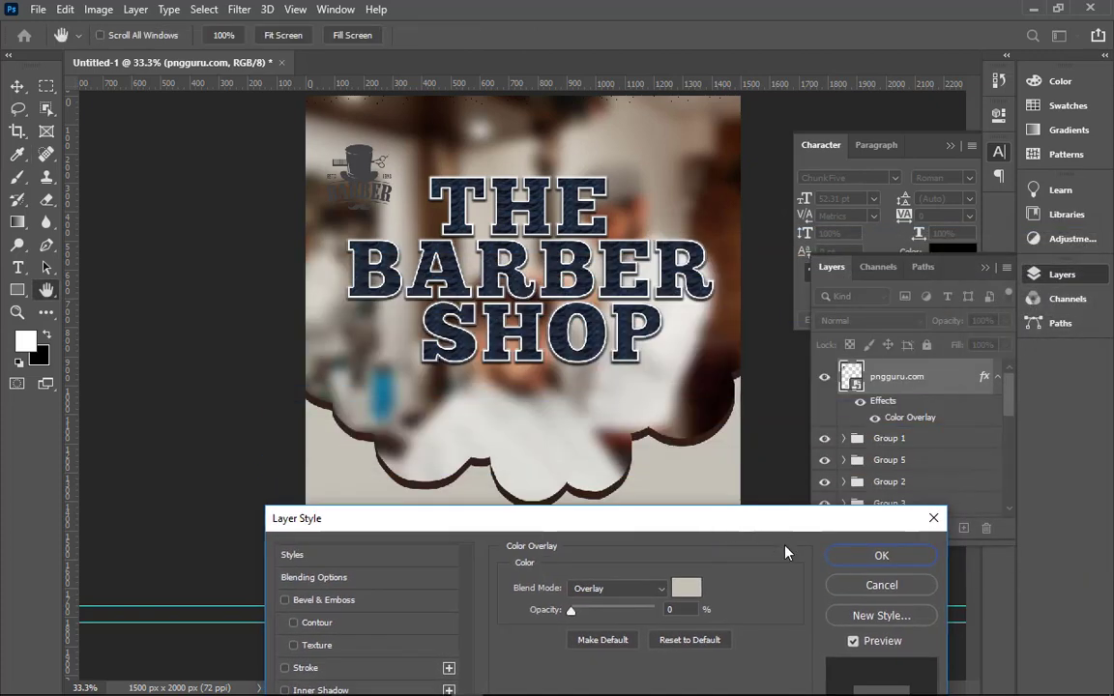
{"action": "left_click", "coordinate": [685, 588]}
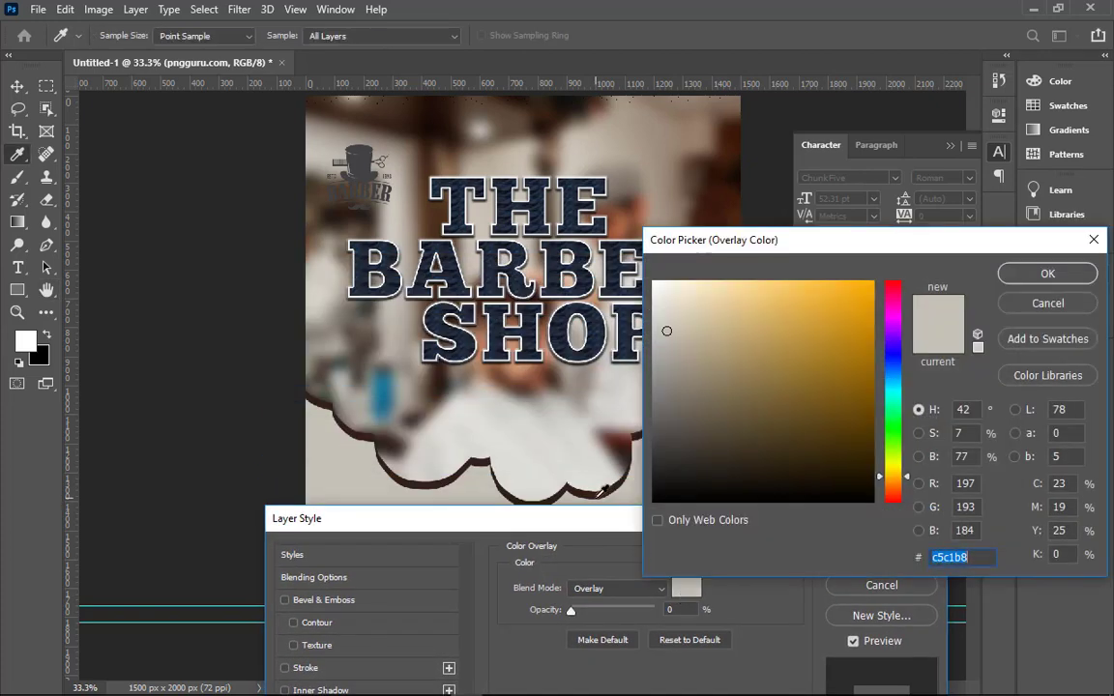
{"action": "left_click", "coordinate": [599, 493]}
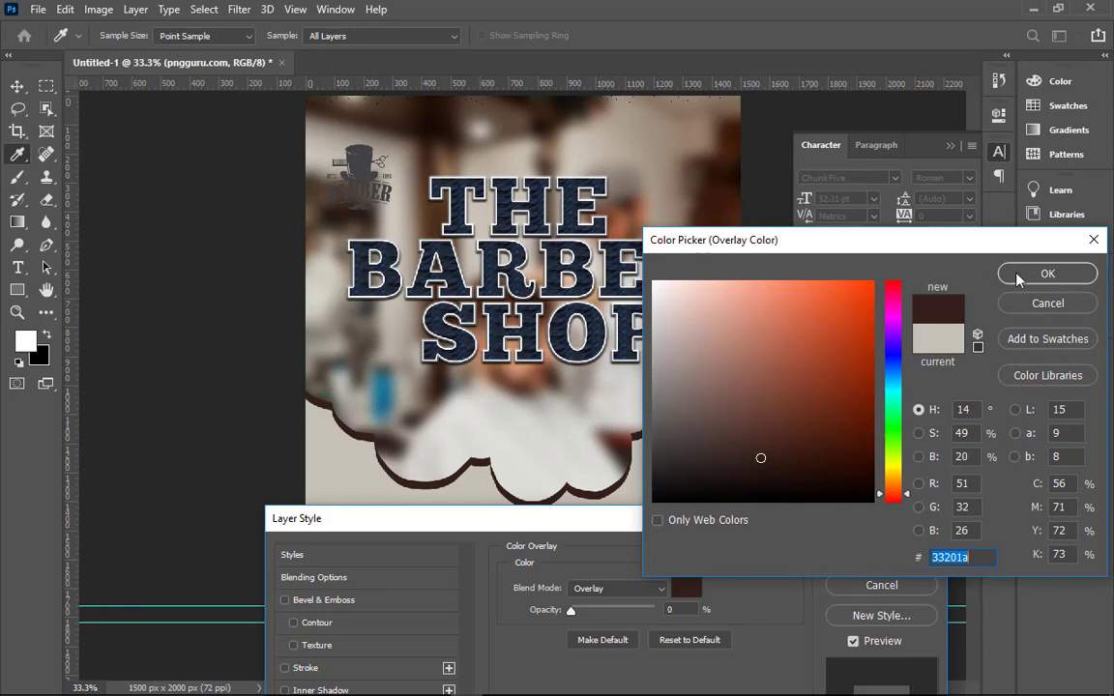
{"action": "left_click", "coordinate": [1044, 274]}
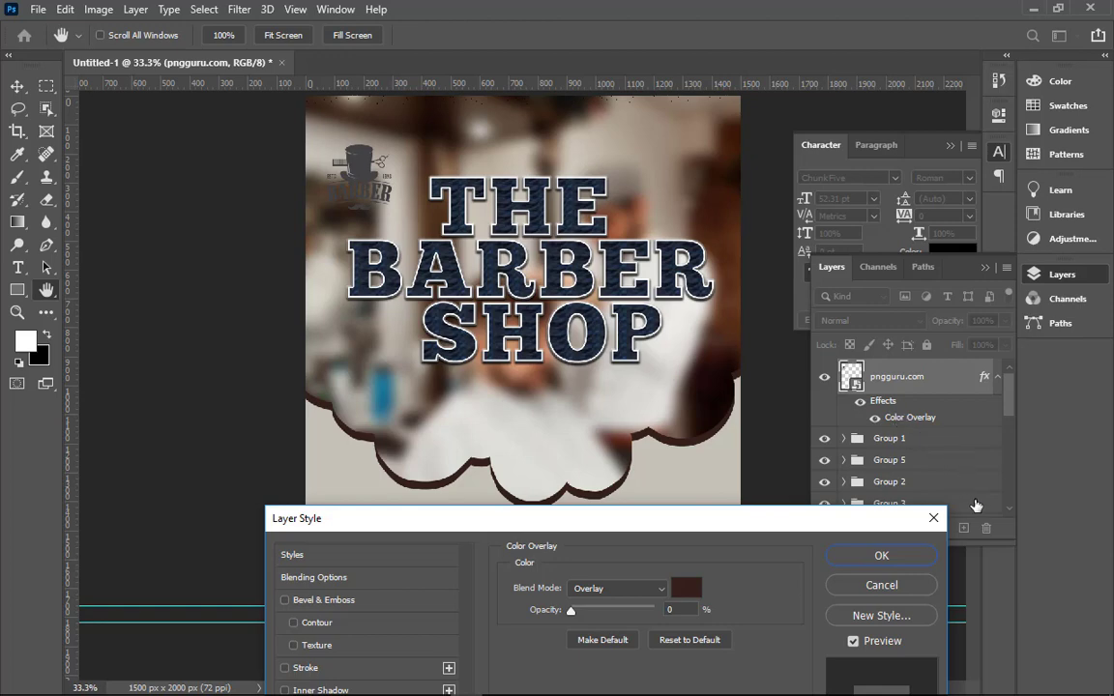
{"action": "left_click", "coordinate": [933, 518]}
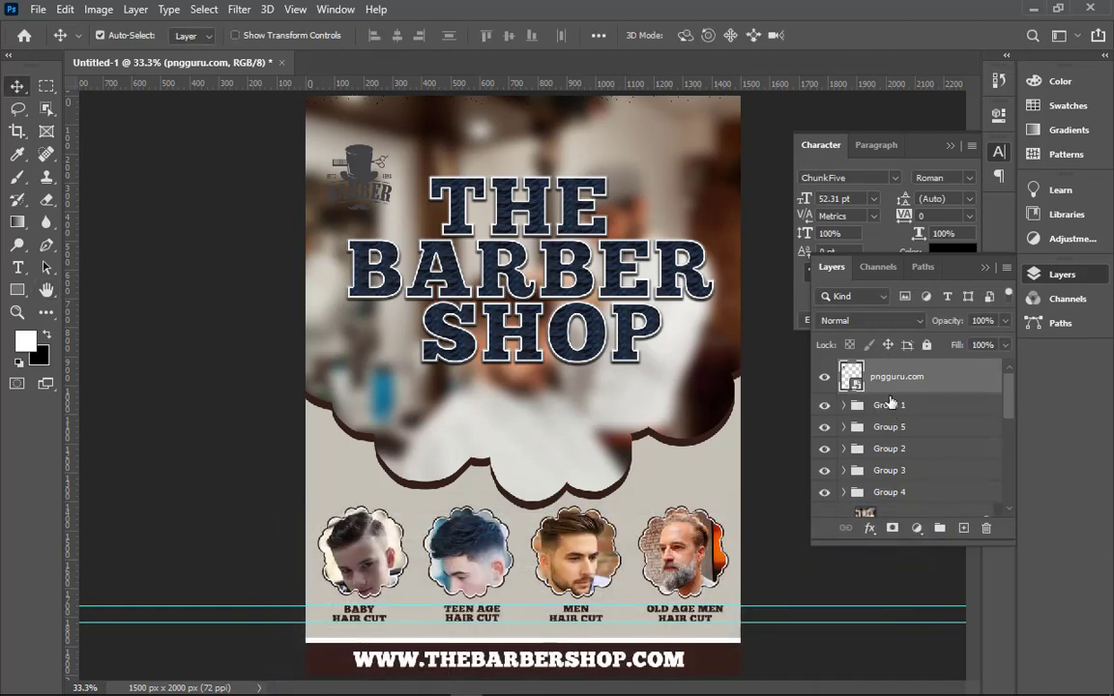
{"action": "double_click", "coordinate": [863, 384]}
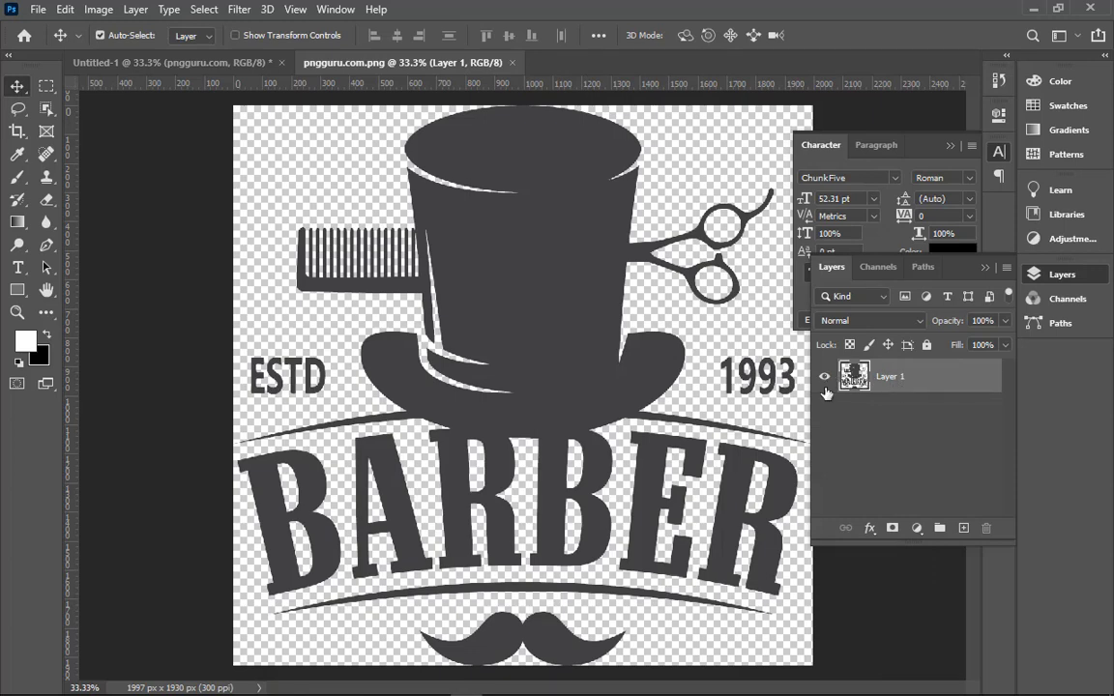
{"action": "double_click", "coordinate": [943, 390]}
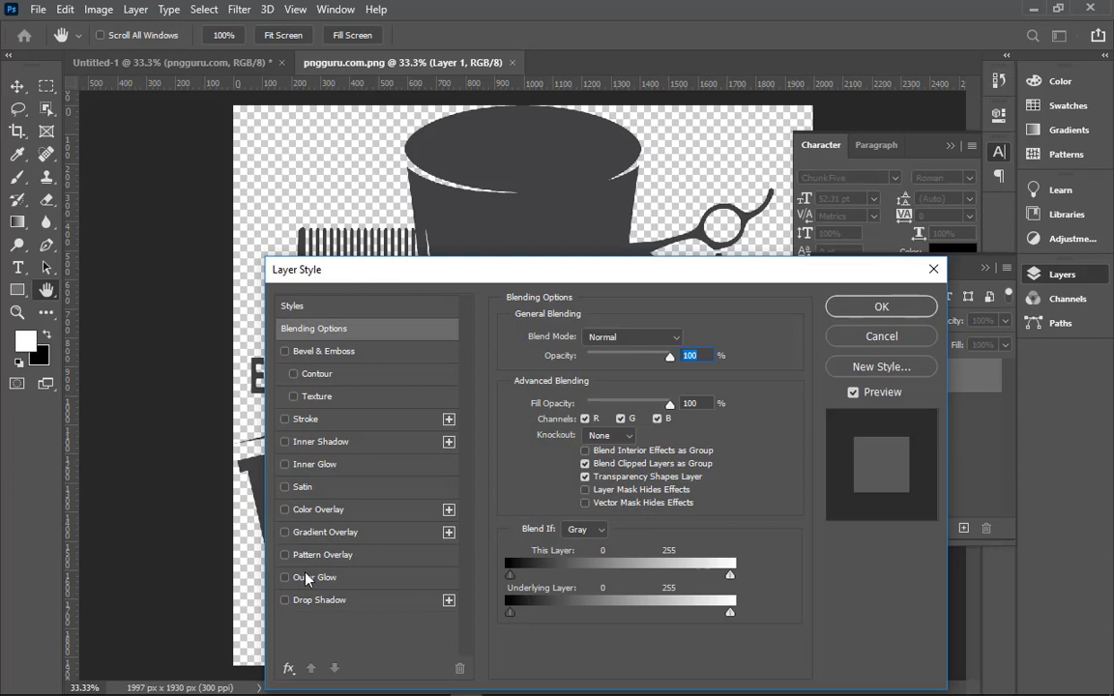
{"action": "left_click", "coordinate": [881, 337]}
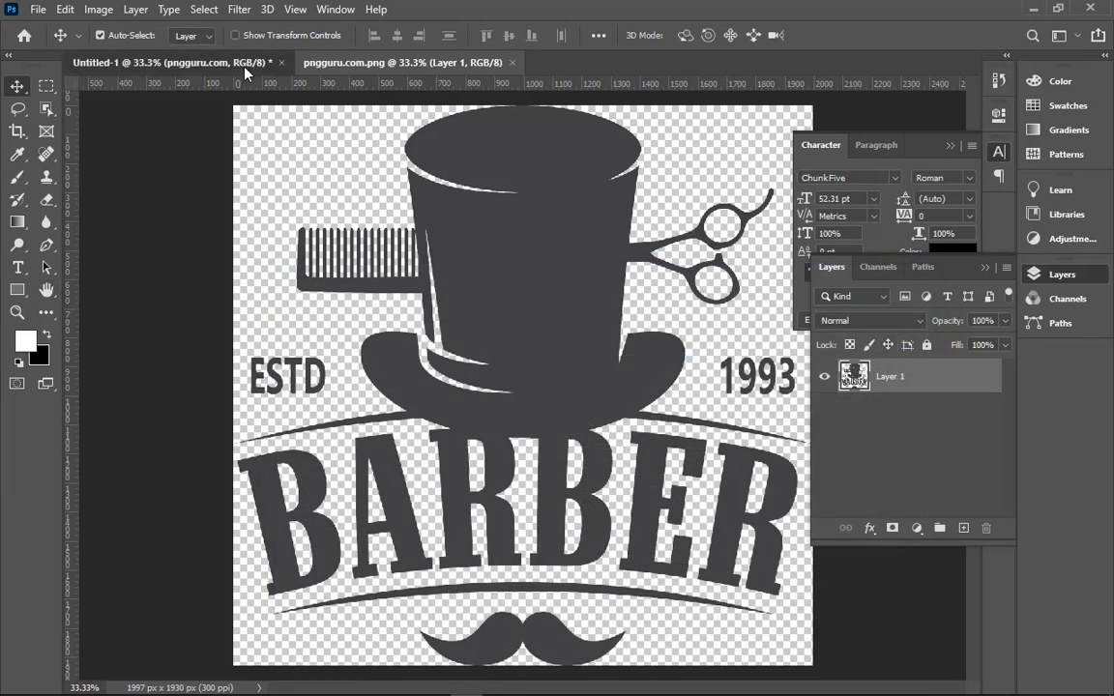
{"action": "left_click", "coordinate": [220, 59]}
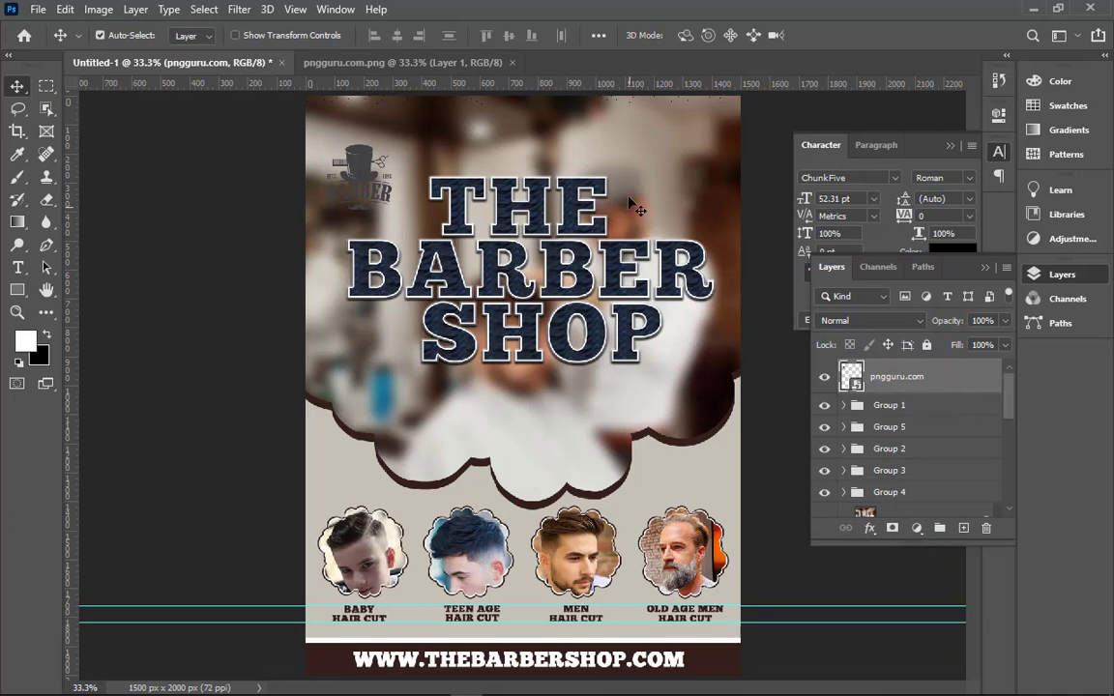
{"action": "left_click", "coordinate": [511, 62]}
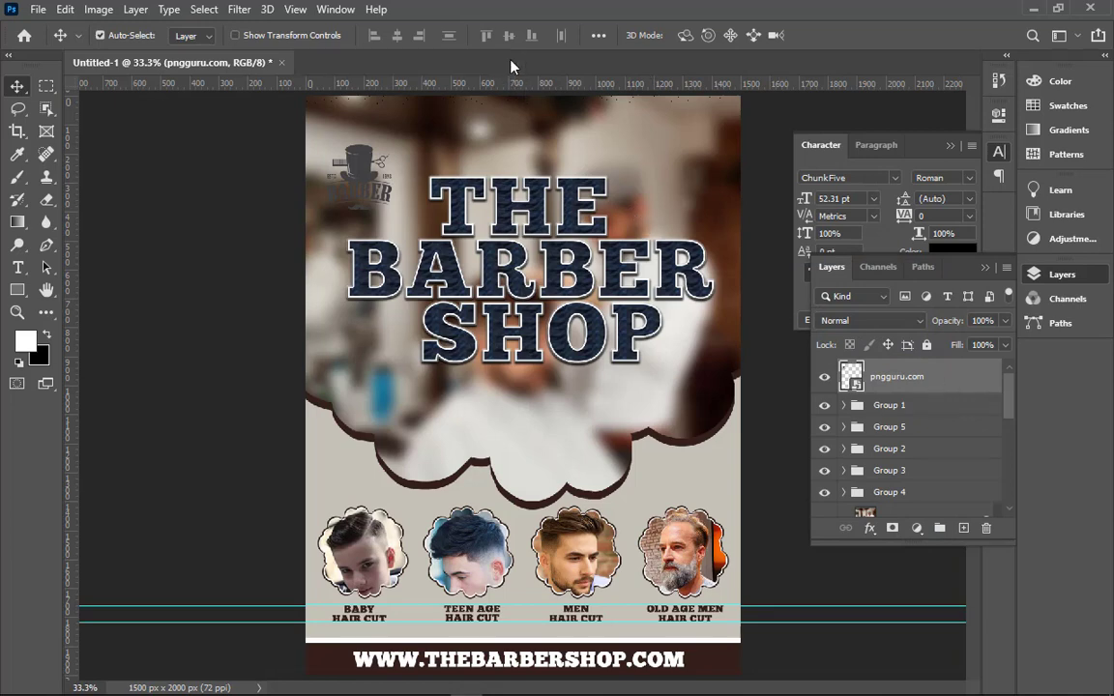
- Rasterize the barber logo layer and enable a Color Overlay in its layer style
{"action": "right_click", "coordinate": [979, 391]}
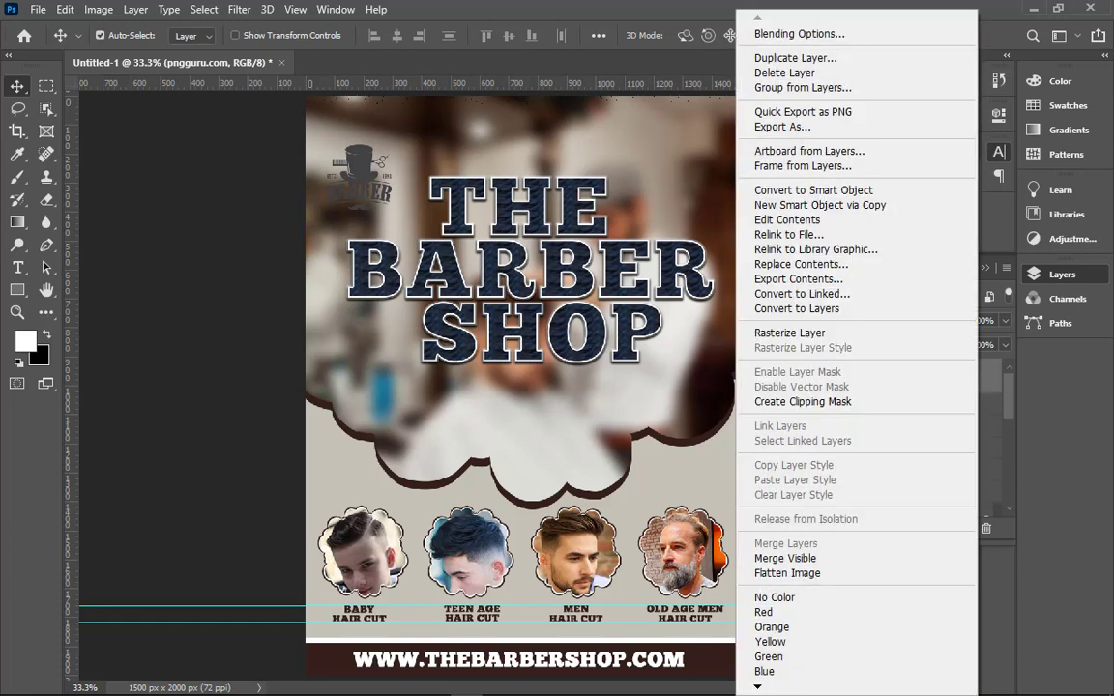
{"action": "left_click", "coordinate": [783, 332]}
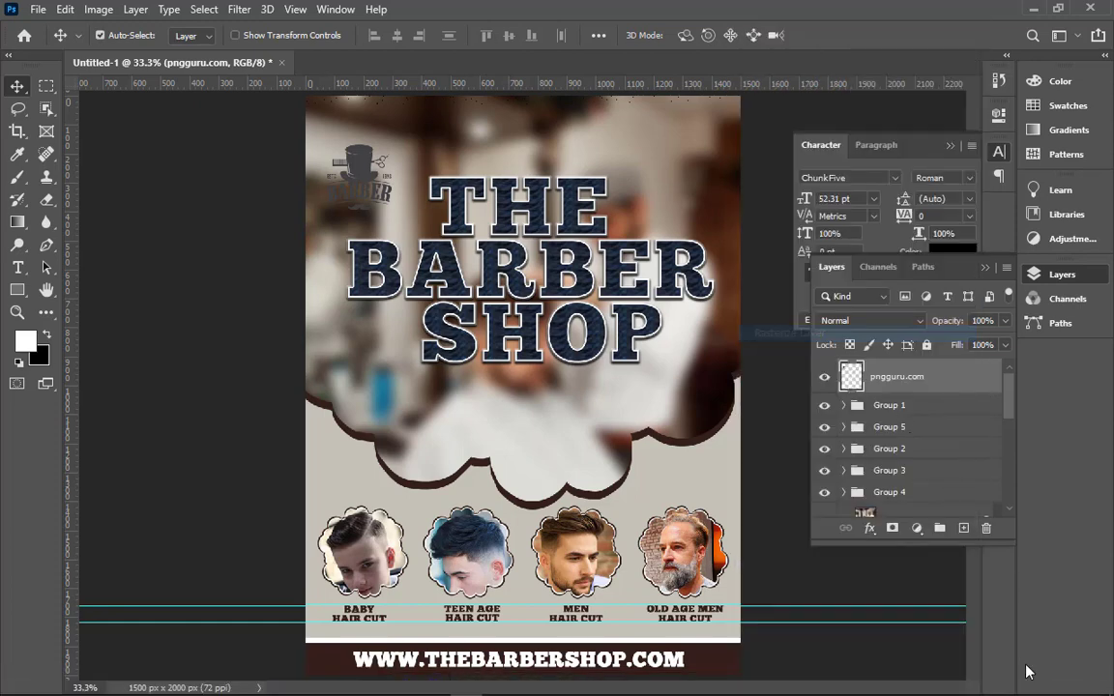
{"action": "double_click", "coordinate": [953, 383]}
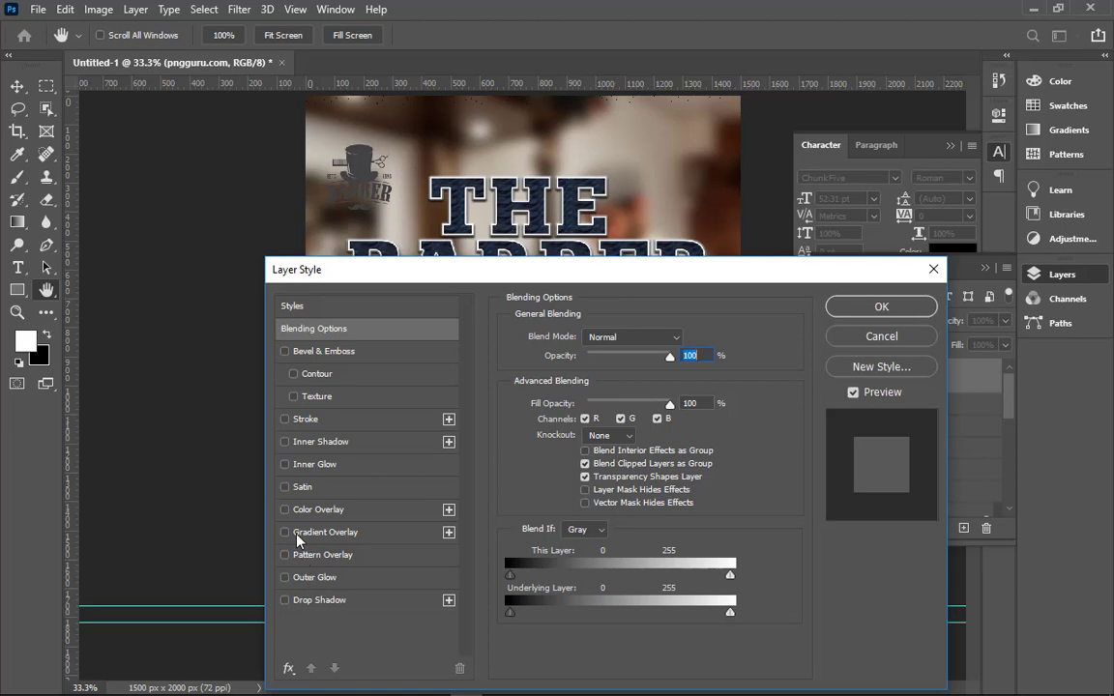
{"action": "left_click", "coordinate": [309, 509]}
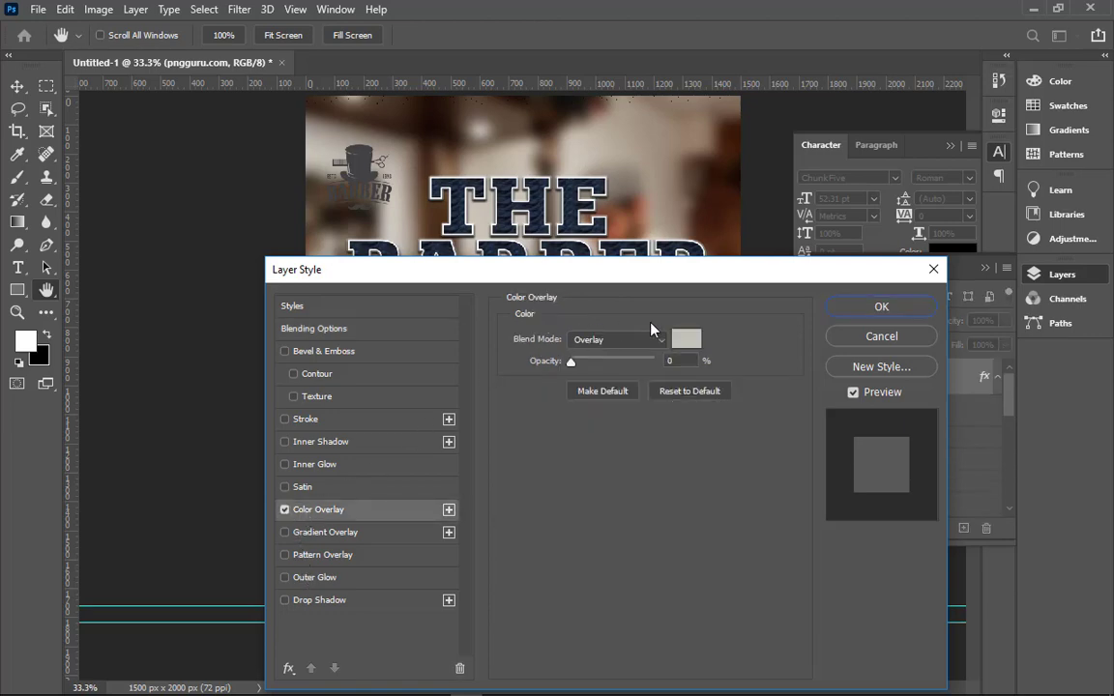
- Set the logo's overlay colour to dark brown sampled from the flyer and apply it
{"action": "left_click_drag", "start_coordinate": [655, 277], "coordinate": [656, 538]}
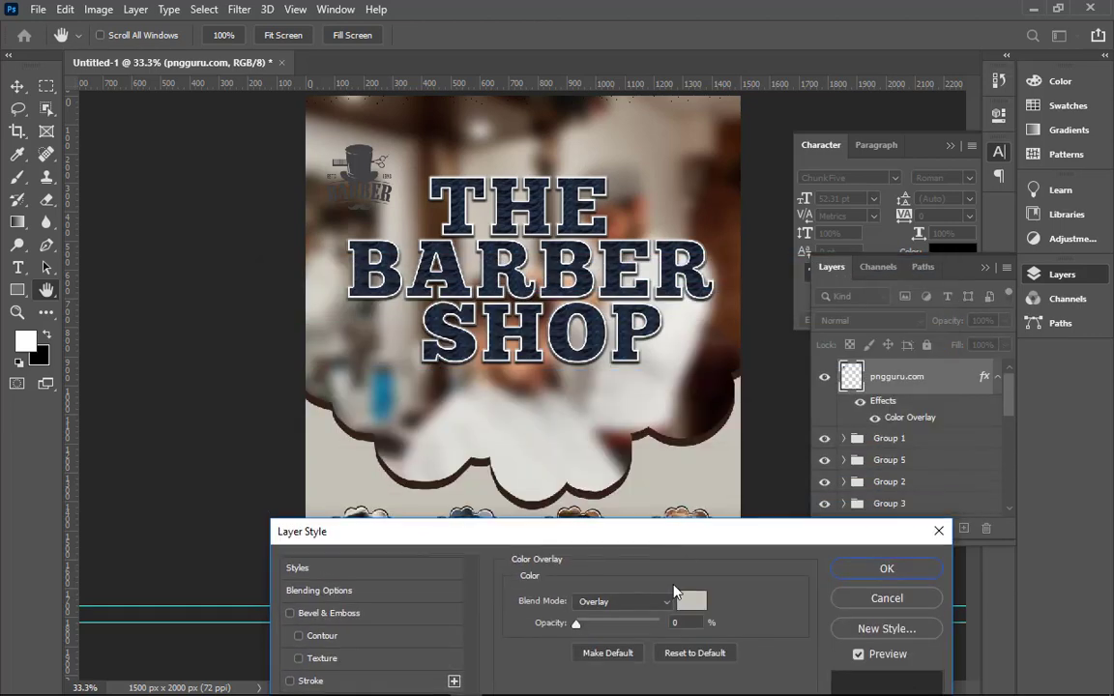
{"action": "left_click", "coordinate": [690, 606]}
{"action": "left_click", "coordinate": [590, 488]}
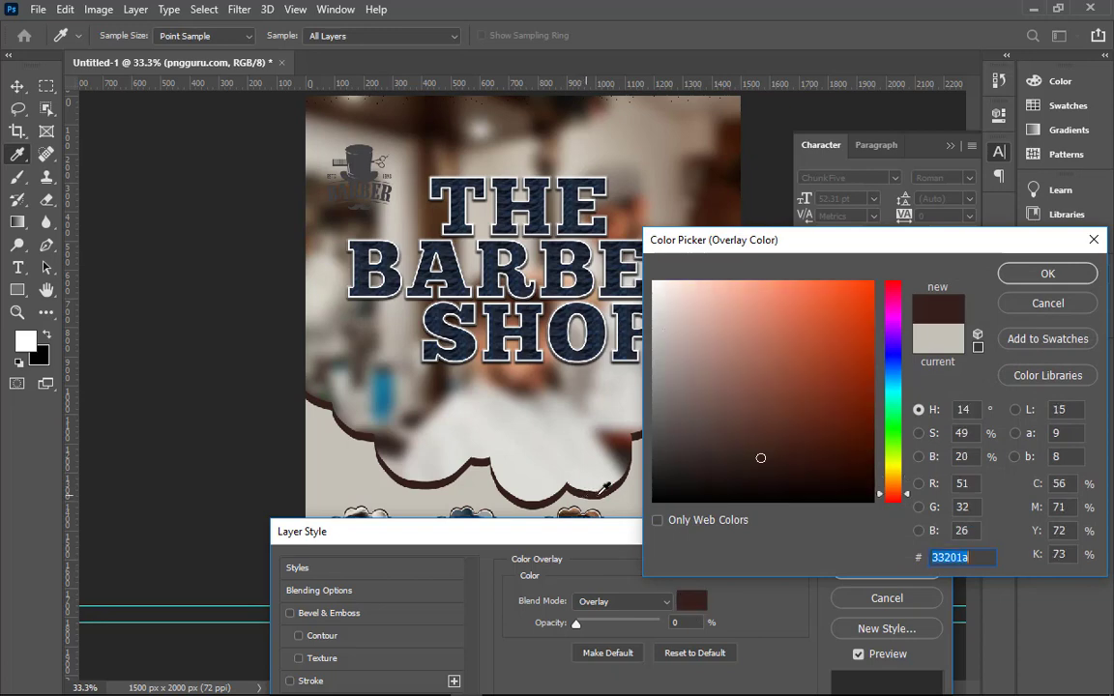
{"action": "left_click", "coordinate": [1037, 276]}
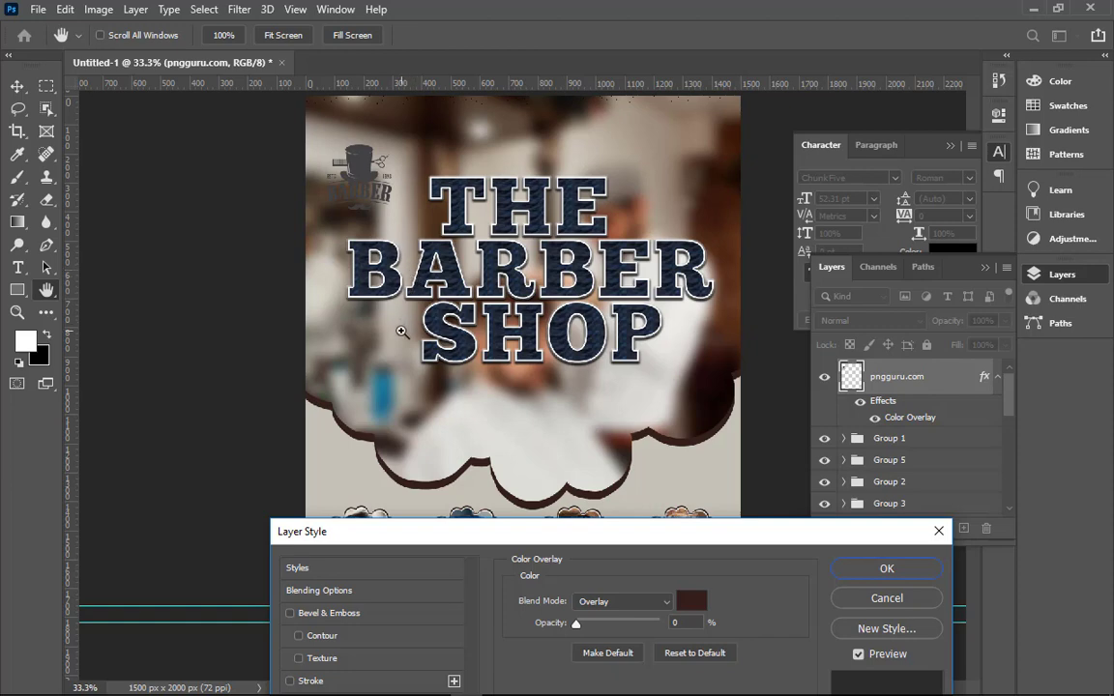
{"action": "left_click", "coordinate": [875, 570]}
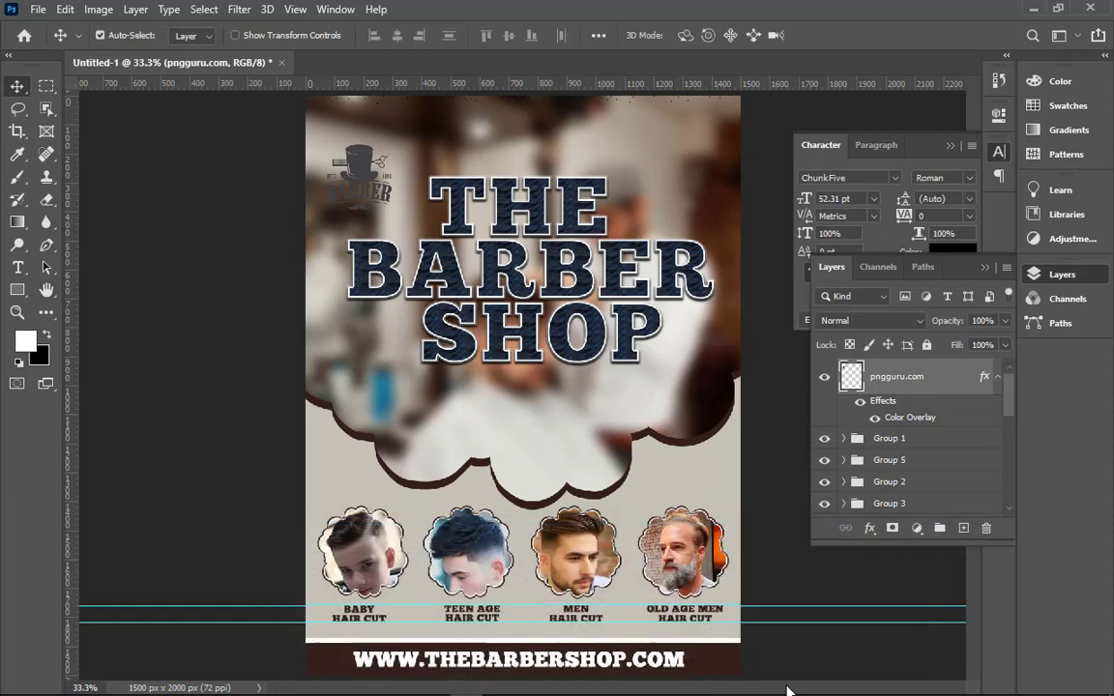
{"action": "scroll", "coordinate": [319, 116], "scroll_direction": "up", "scroll_amount": 5}
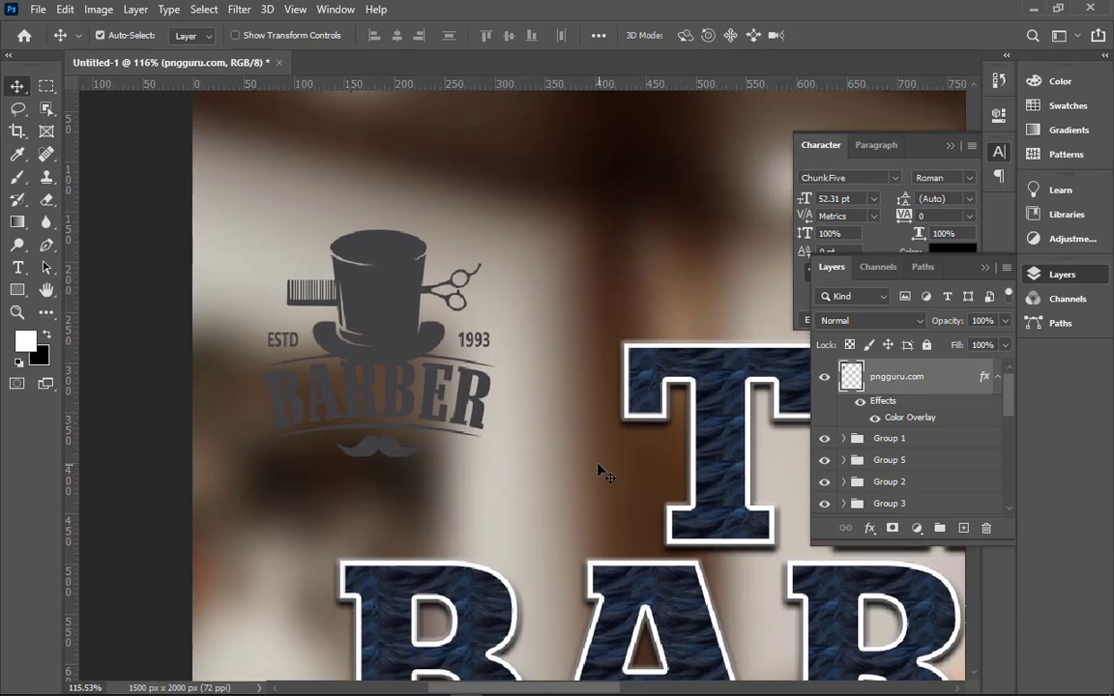
{"action": "scroll", "coordinate": [599, 468], "scroll_direction": "down", "scroll_amount": 4}
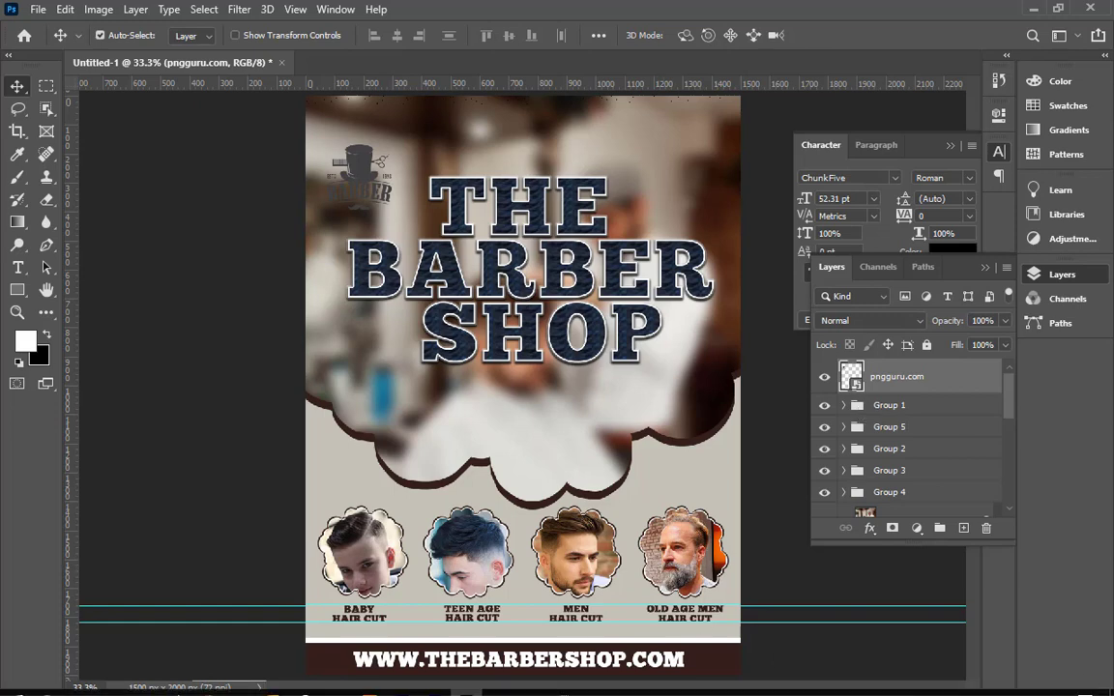
- Recolour the 11 1 cloud shape to grey 414043 and bring up Layer Style for 11 1 copy
{"action": "left_click", "coordinate": [563, 449]}
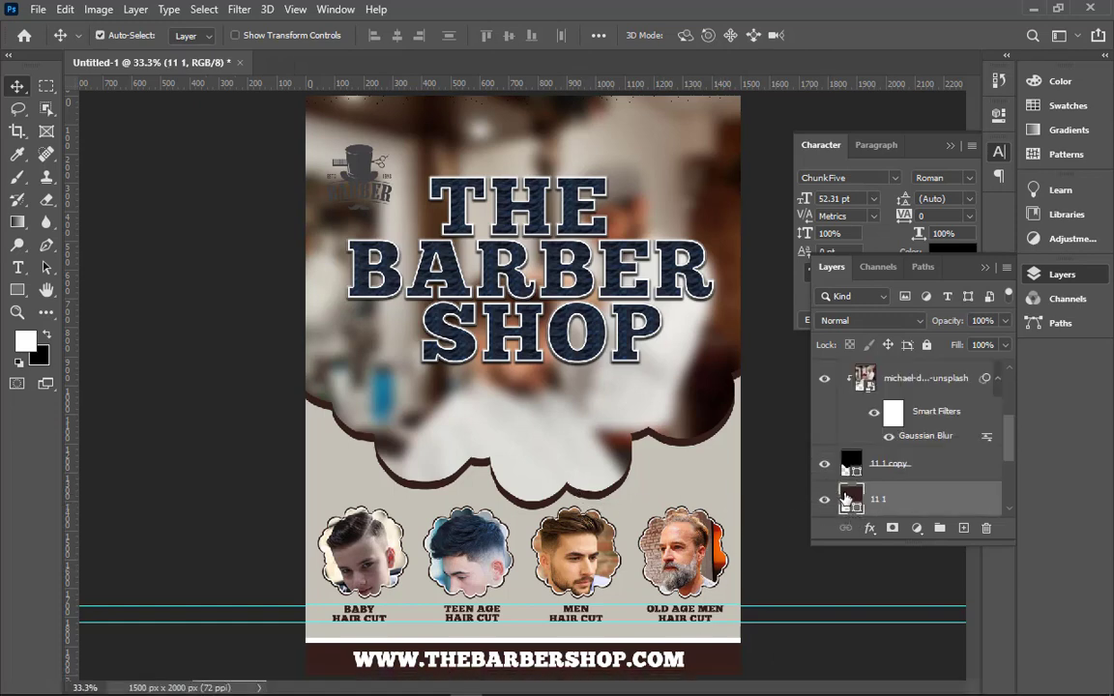
{"action": "double_click", "coordinate": [850, 498]}
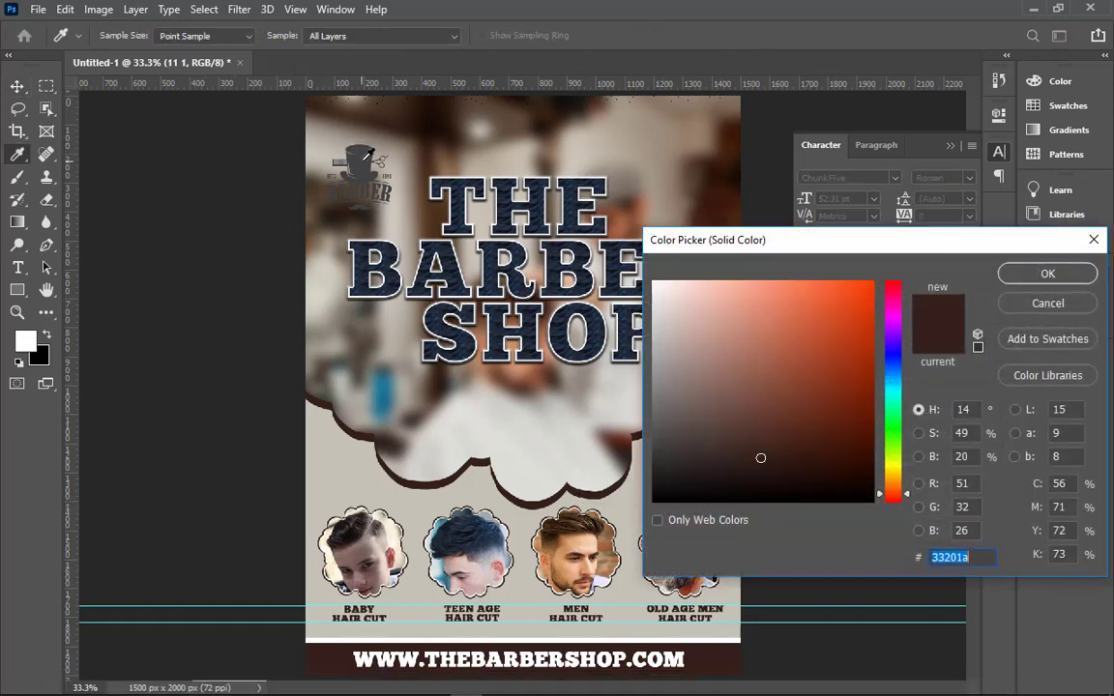
{"action": "left_click", "coordinate": [364, 158]}
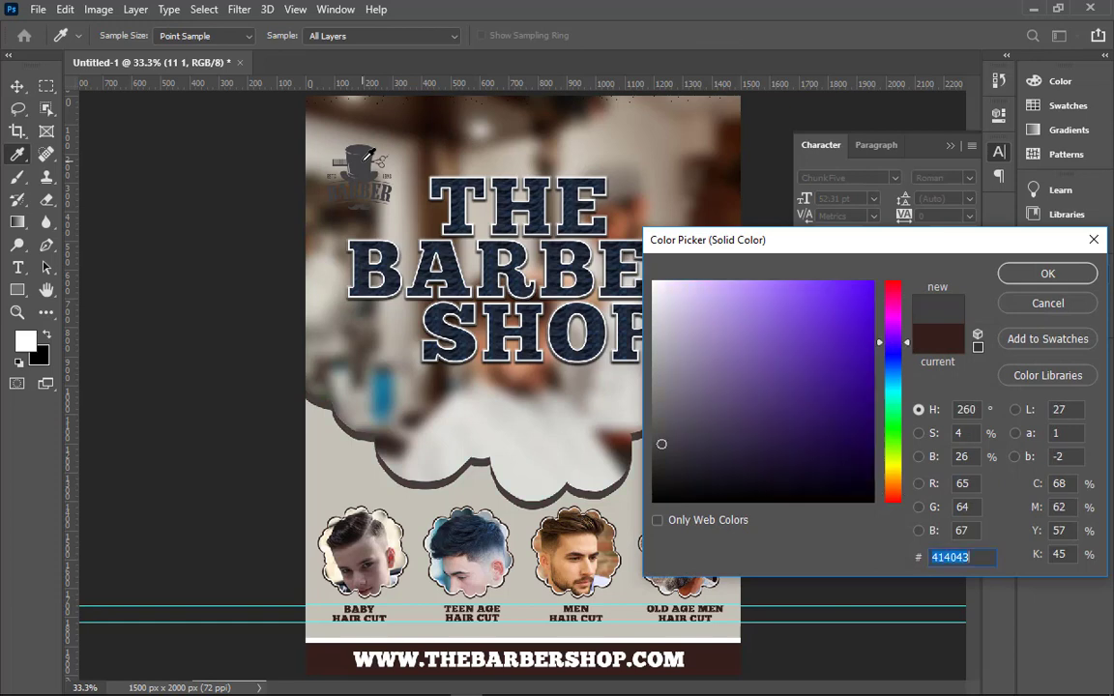
{"action": "left_click", "coordinate": [1005, 275]}
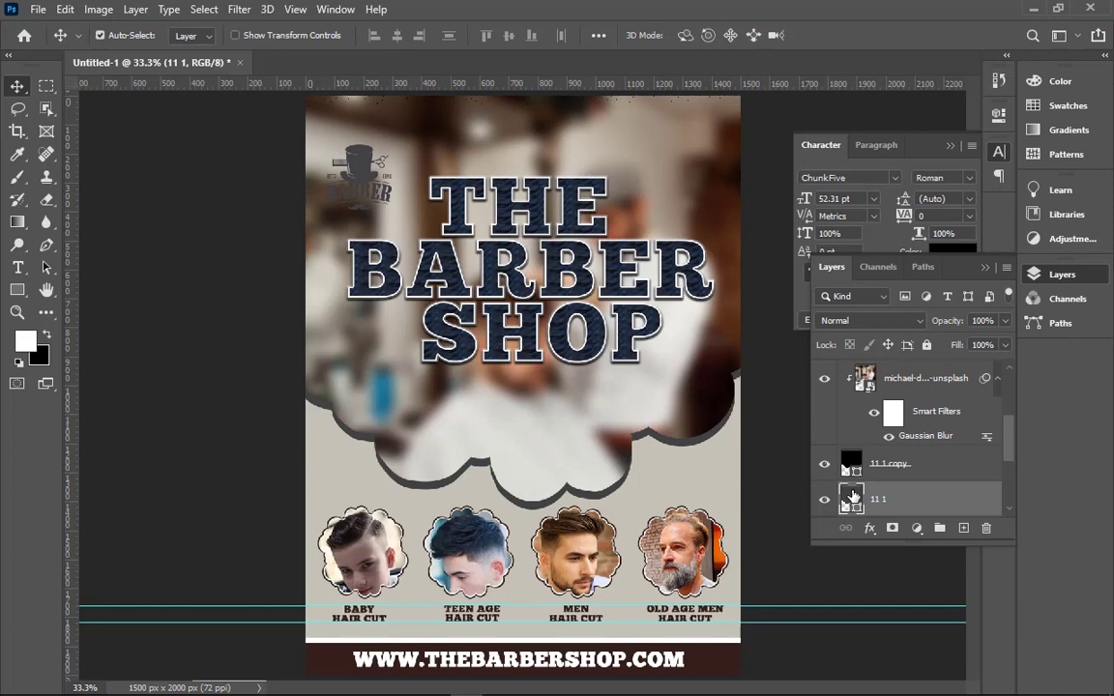
{"action": "left_click", "coordinate": [849, 465]}
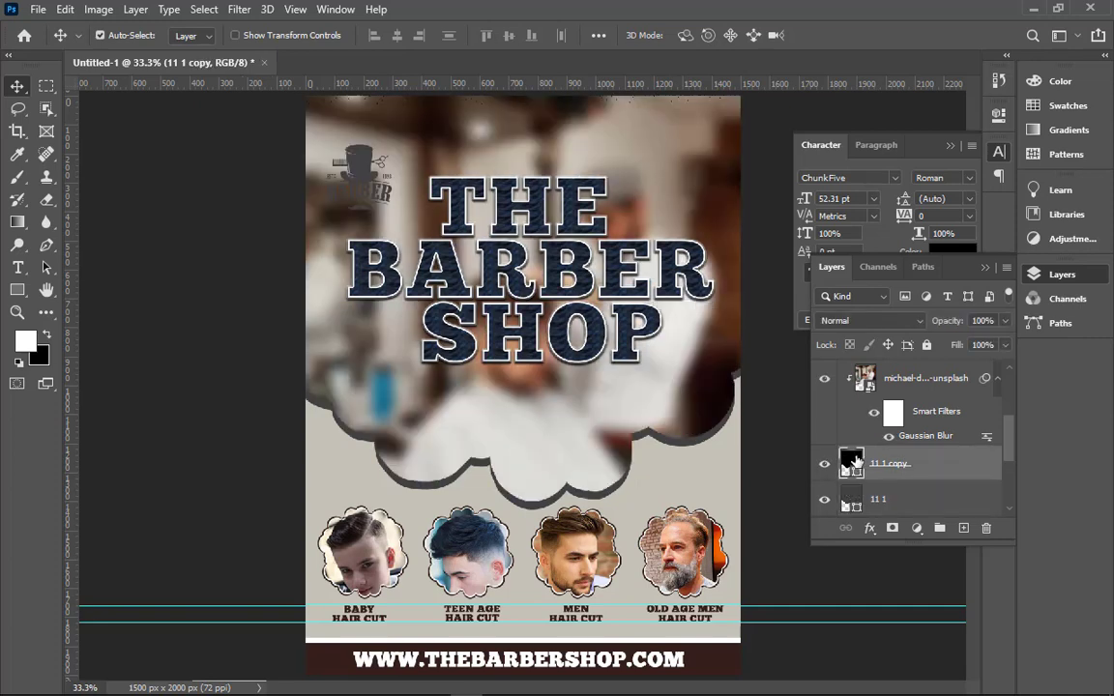
{"action": "double_click", "coordinate": [972, 466]}
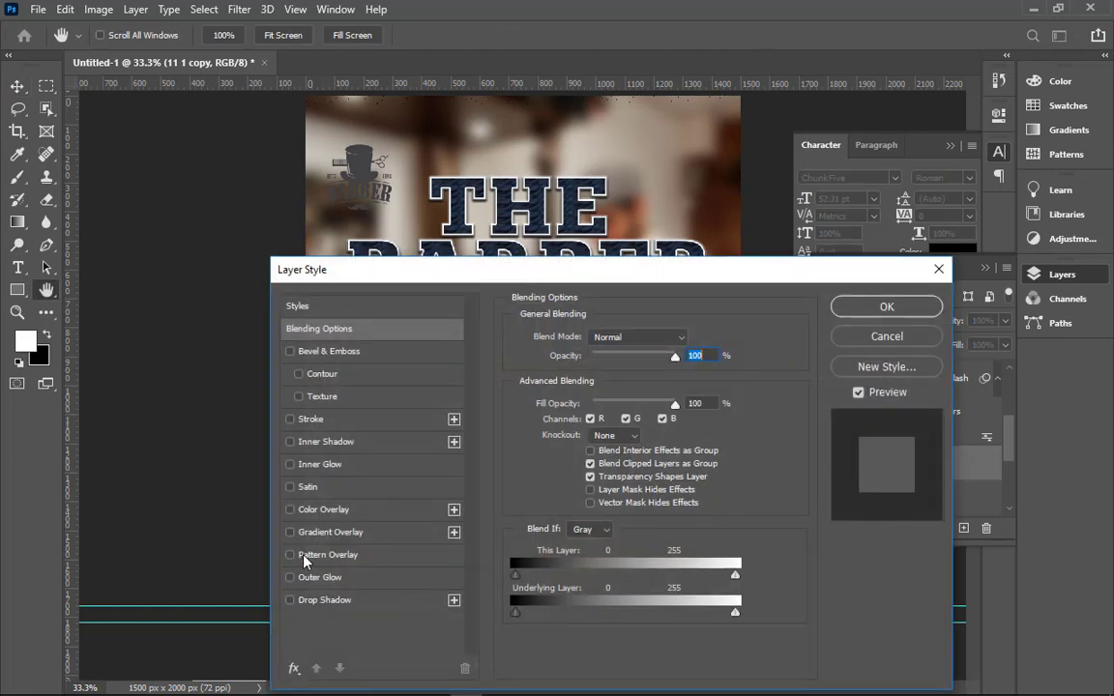
- Give the 11 1 copy cloud shape a 5 px white inside Stroke
{"action": "left_click", "coordinate": [310, 420]}
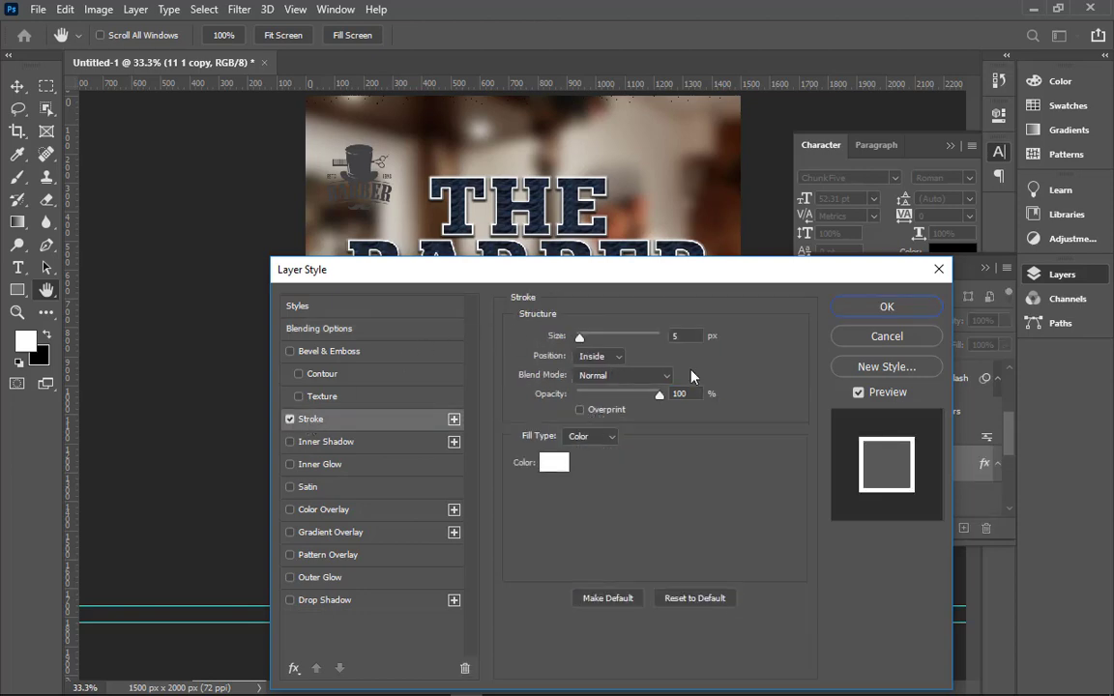
{"action": "left_click", "coordinate": [881, 309]}
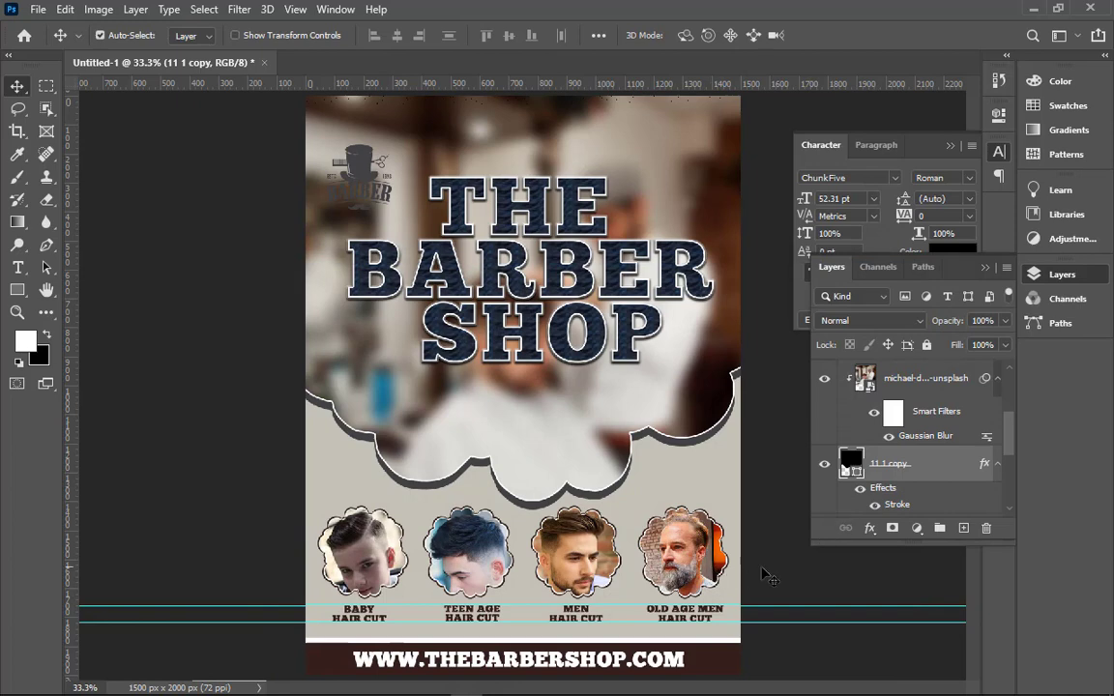
{"action": "scroll", "coordinate": [889, 466], "scroll_direction": "down", "scroll_amount": 5}
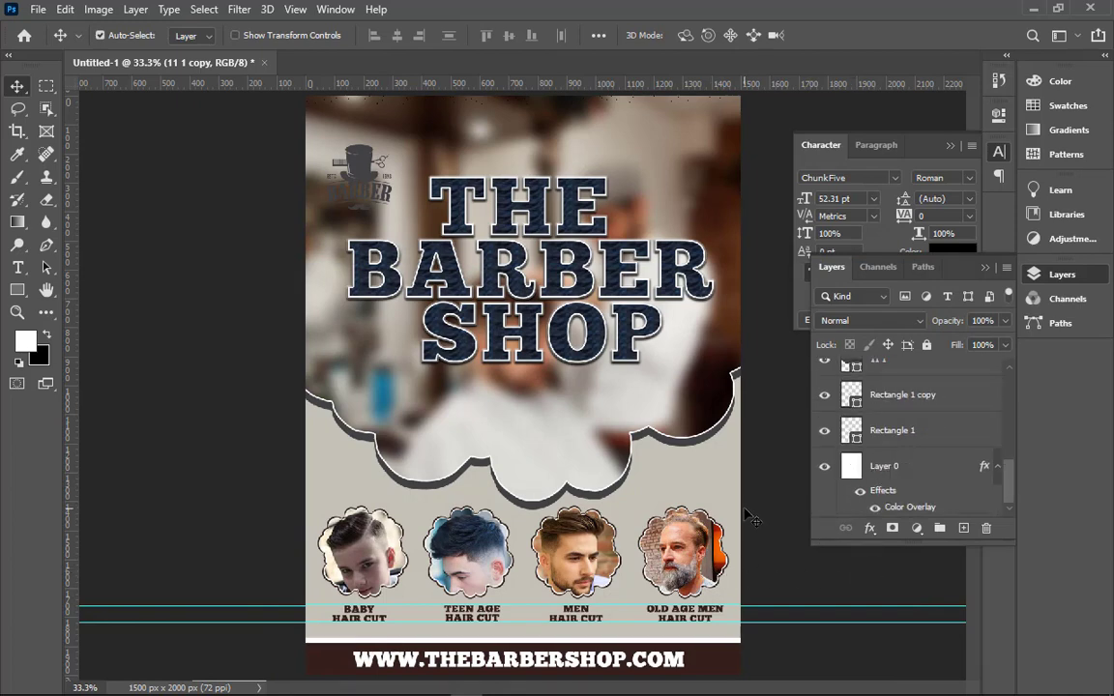
- Change the HAIR CUT caption text colour to dark grey 414043
{"action": "left_click", "coordinate": [379, 616]}
{"action": "double_click", "coordinate": [380, 619]}
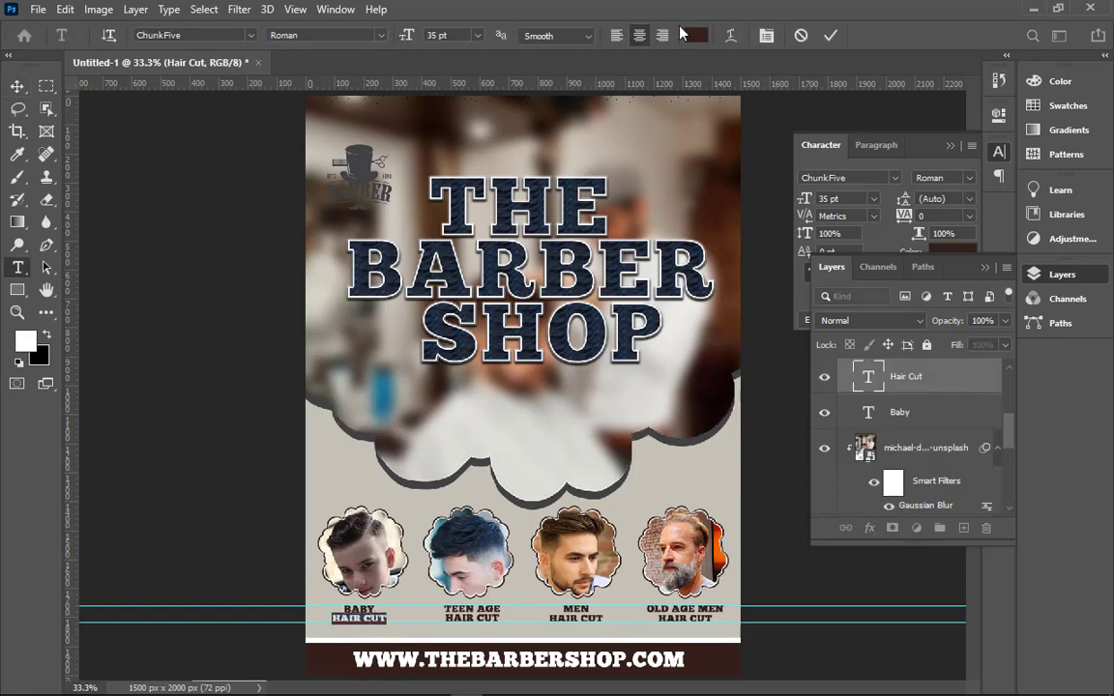
{"action": "left_click", "coordinate": [694, 35]}
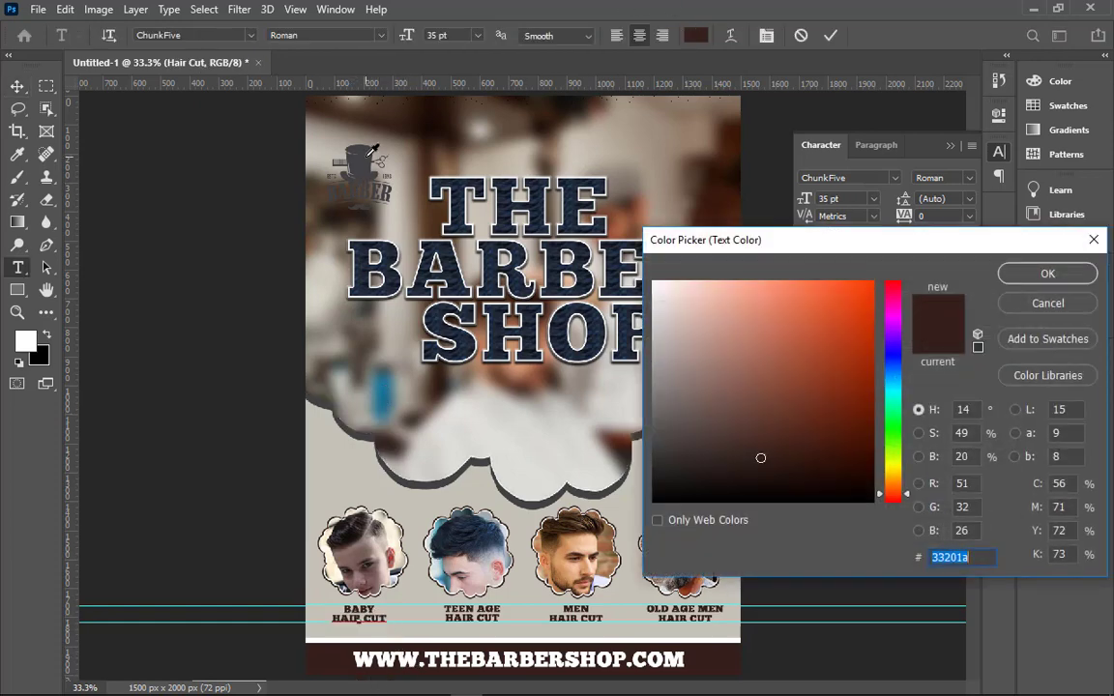
{"action": "type", "text": "414043"}
{"action": "left_click", "coordinate": [1052, 274]}
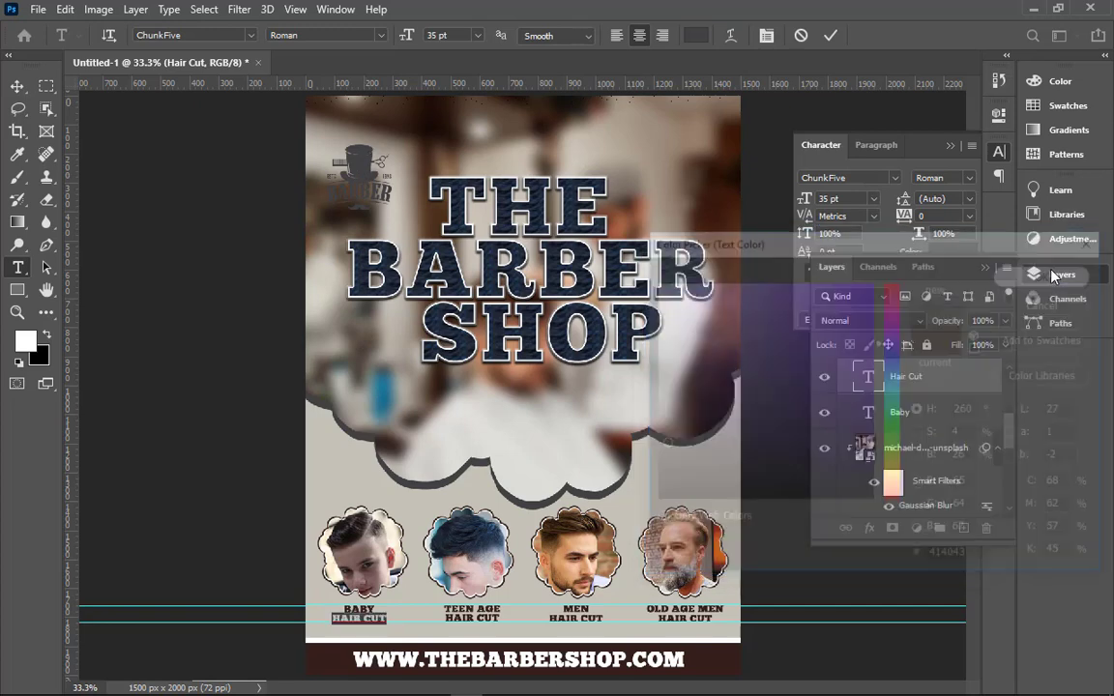
{"action": "left_click", "coordinate": [830, 35]}
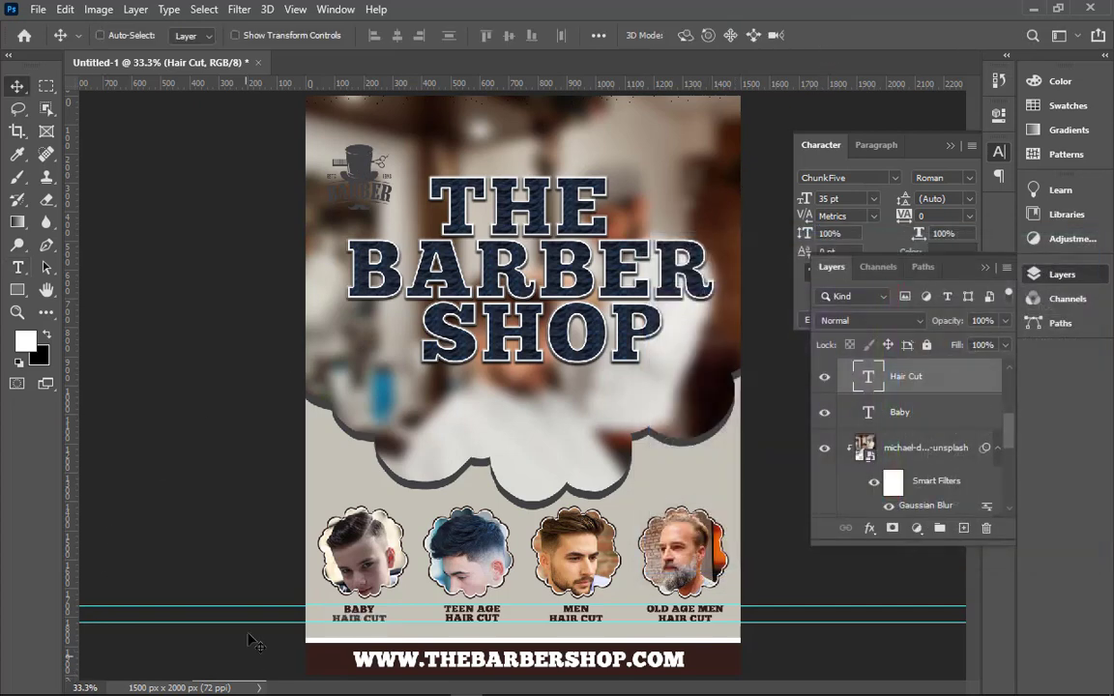
{"action": "scroll", "coordinate": [332, 618], "scroll_direction": "up", "scroll_amount": 5}
- Recolour the BABY text to dark grey 414043 sampled from HAIR CUT
{"action": "double_click", "coordinate": [501, 510]}
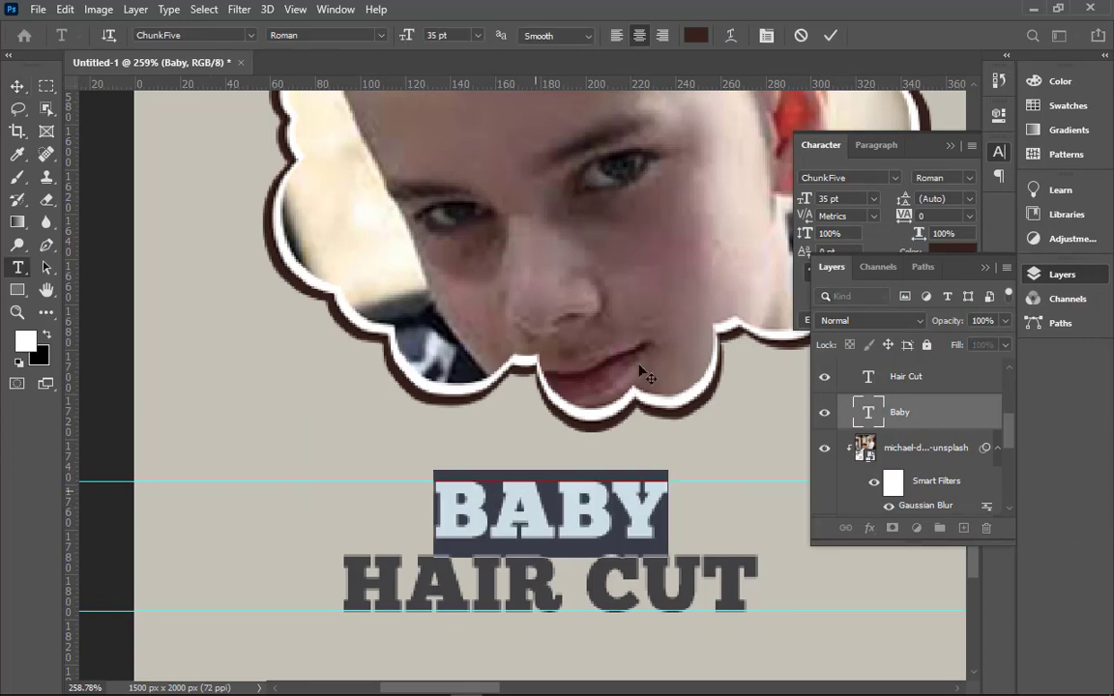
{"action": "left_click", "coordinate": [699, 38]}
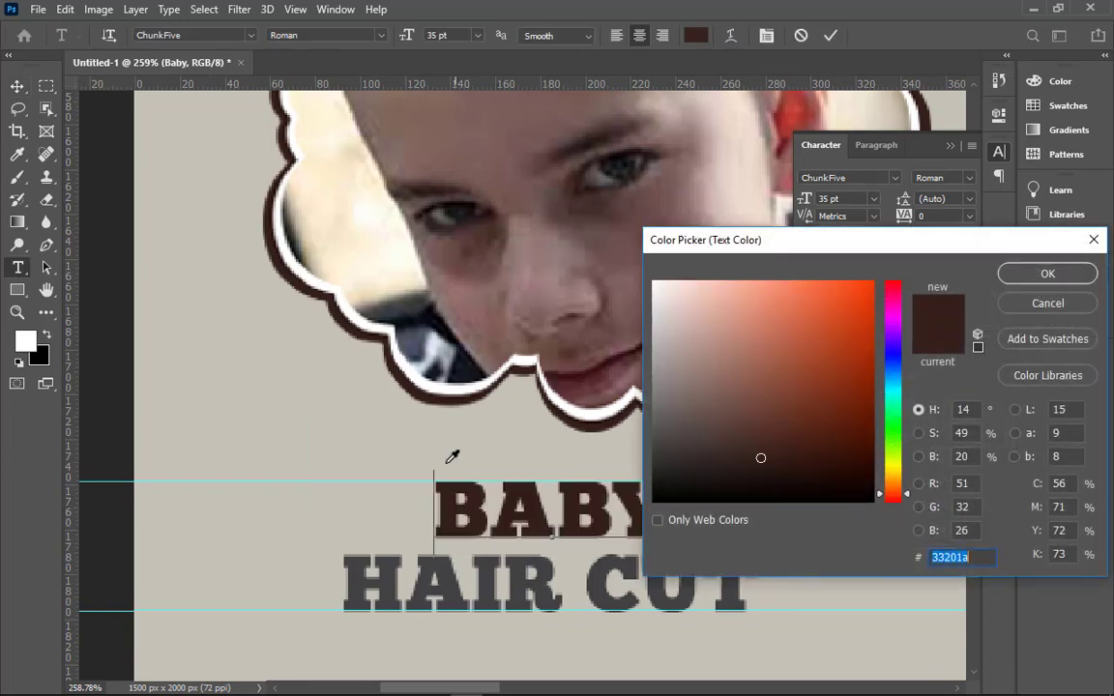
{"action": "left_click", "coordinate": [658, 413]}
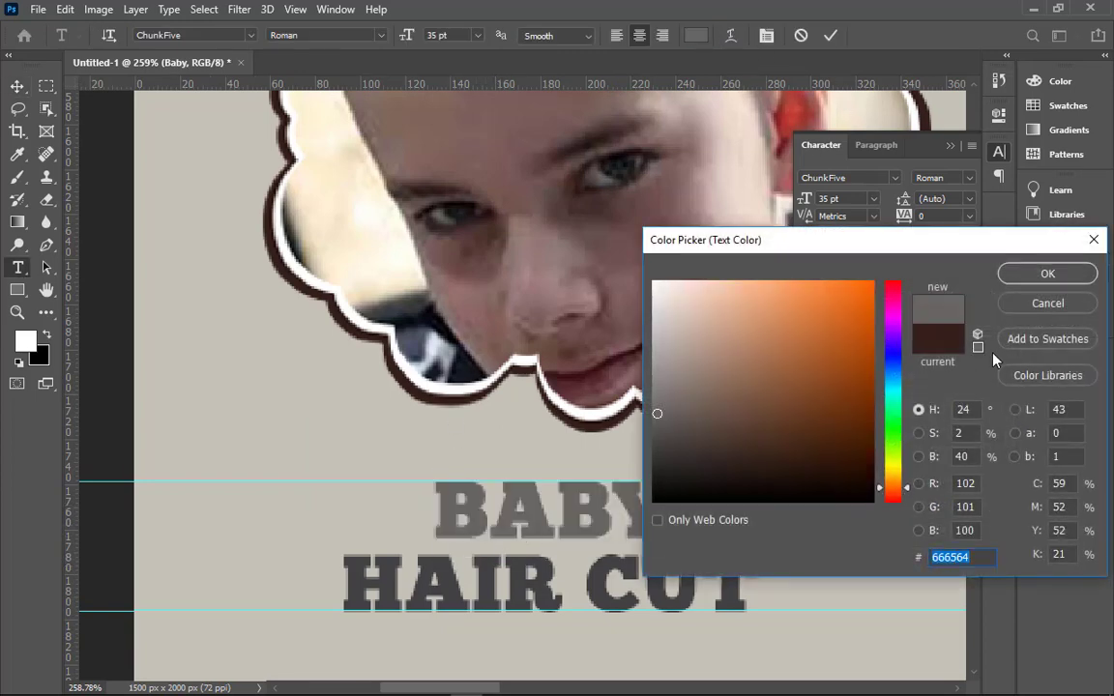
{"action": "left_click", "coordinate": [558, 570]}
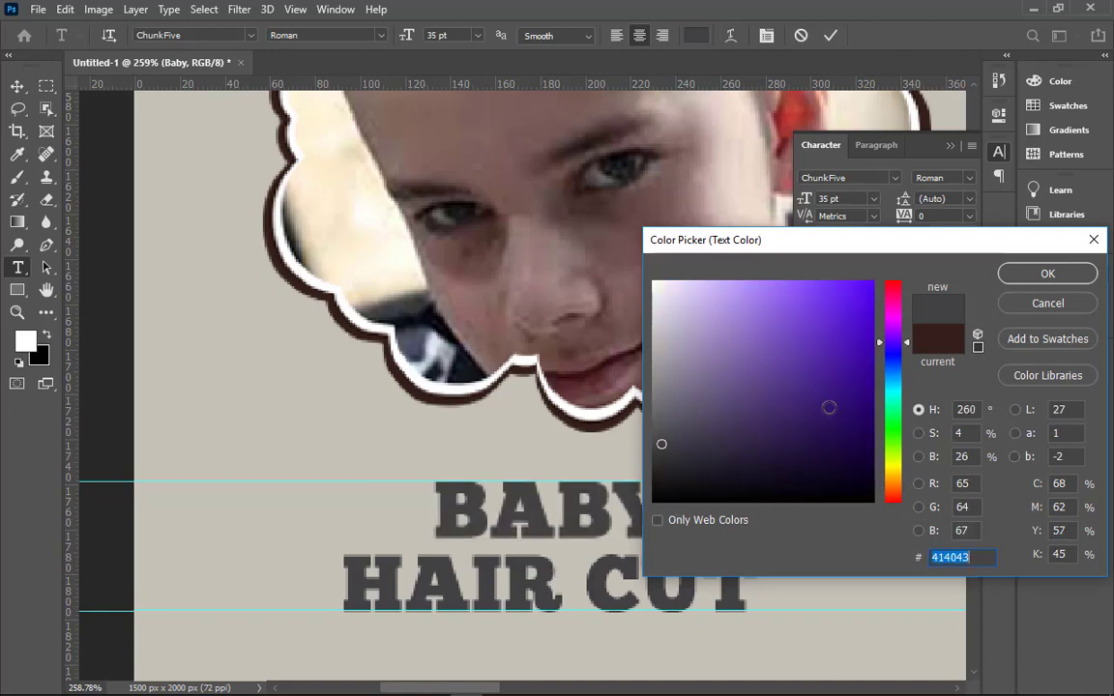
{"action": "left_click", "coordinate": [1017, 277]}
{"action": "left_click", "coordinate": [830, 37]}
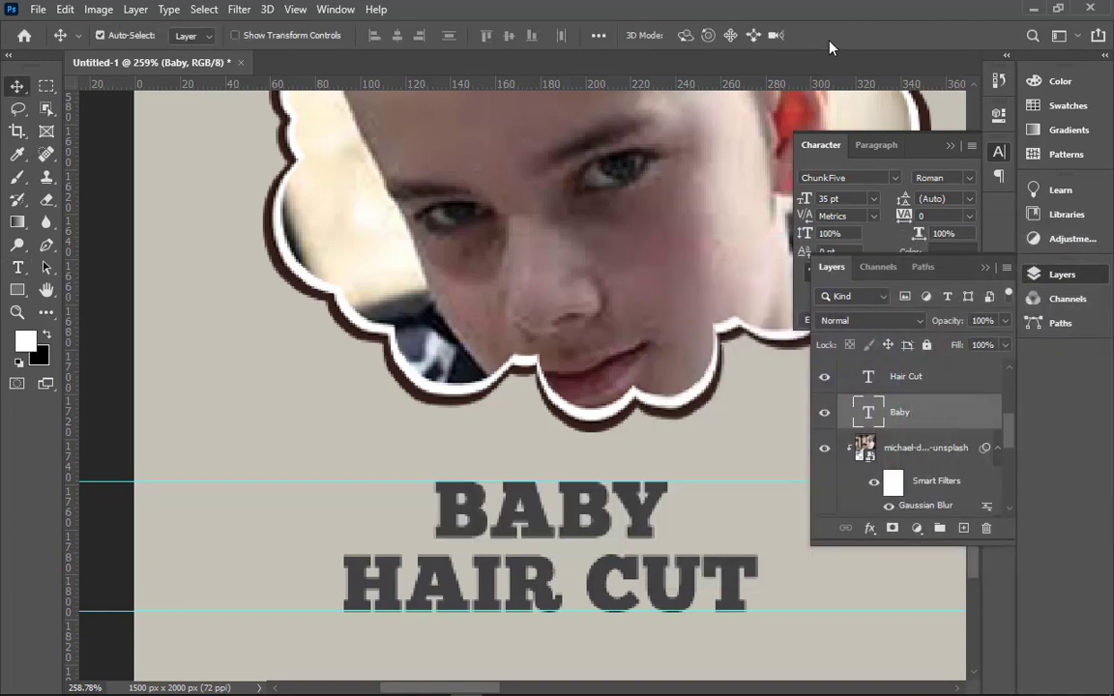
- Check the TEEN AGE caption text and return to a full view of the flyer
{"action": "key", "text": "ctrl+0"}
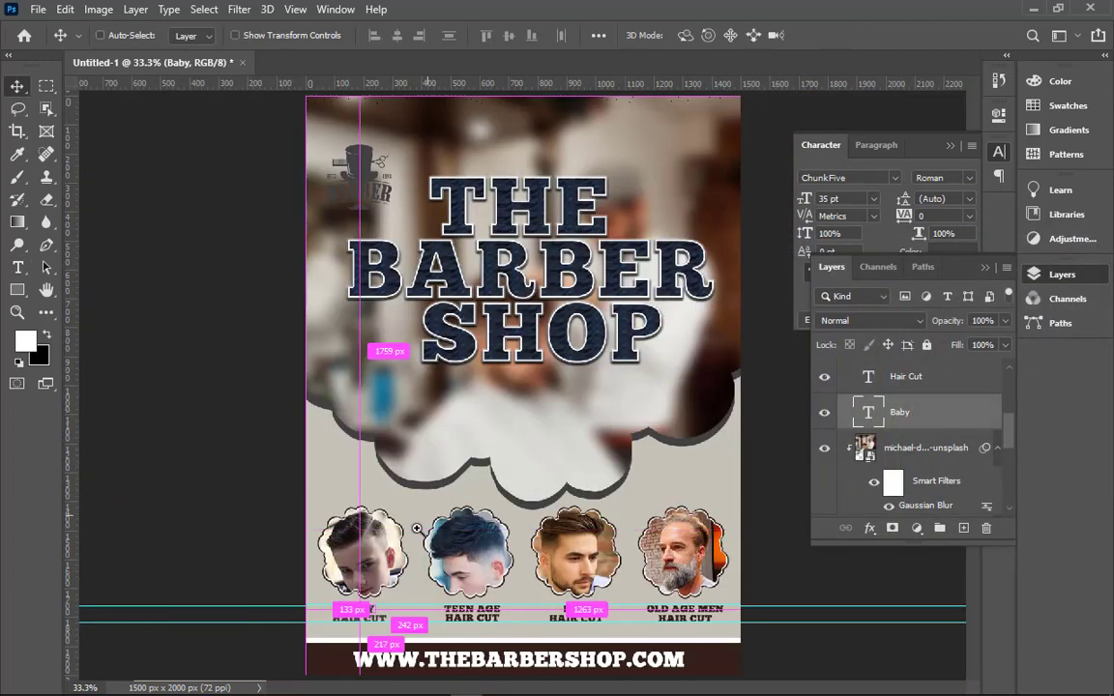
{"action": "left_click_drag", "start_coordinate": [367, 561], "coordinate": [577, 597]}
{"action": "scroll", "coordinate": [509, 379], "scroll_direction": "up", "scroll_amount": 5}
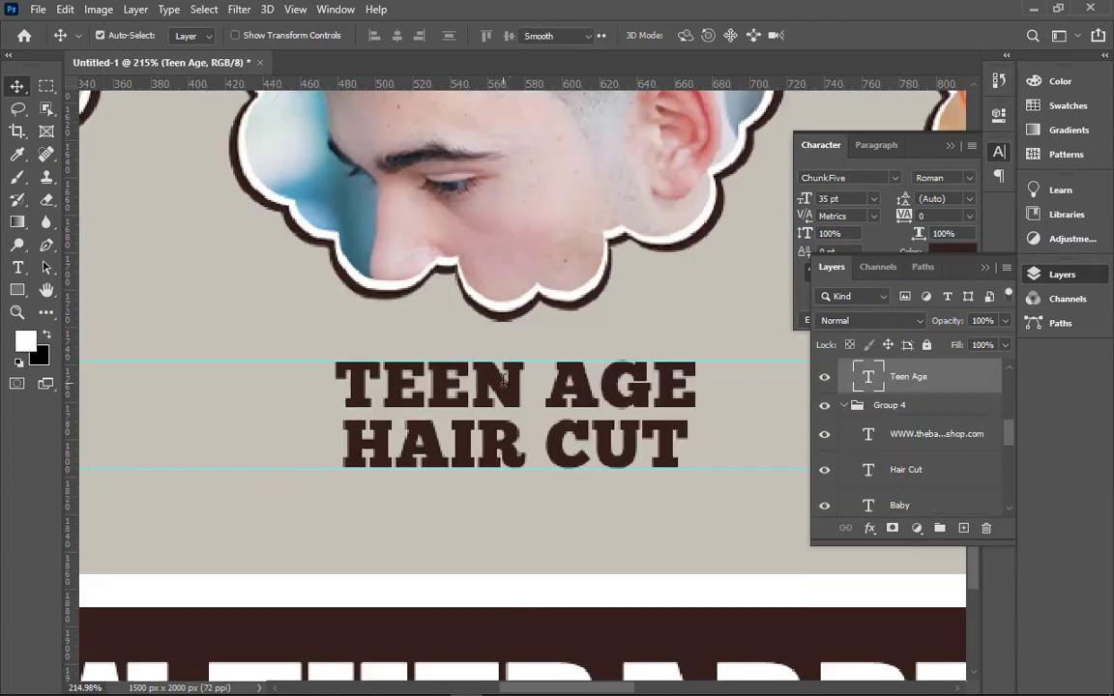
{"action": "double_click", "coordinate": [510, 379]}
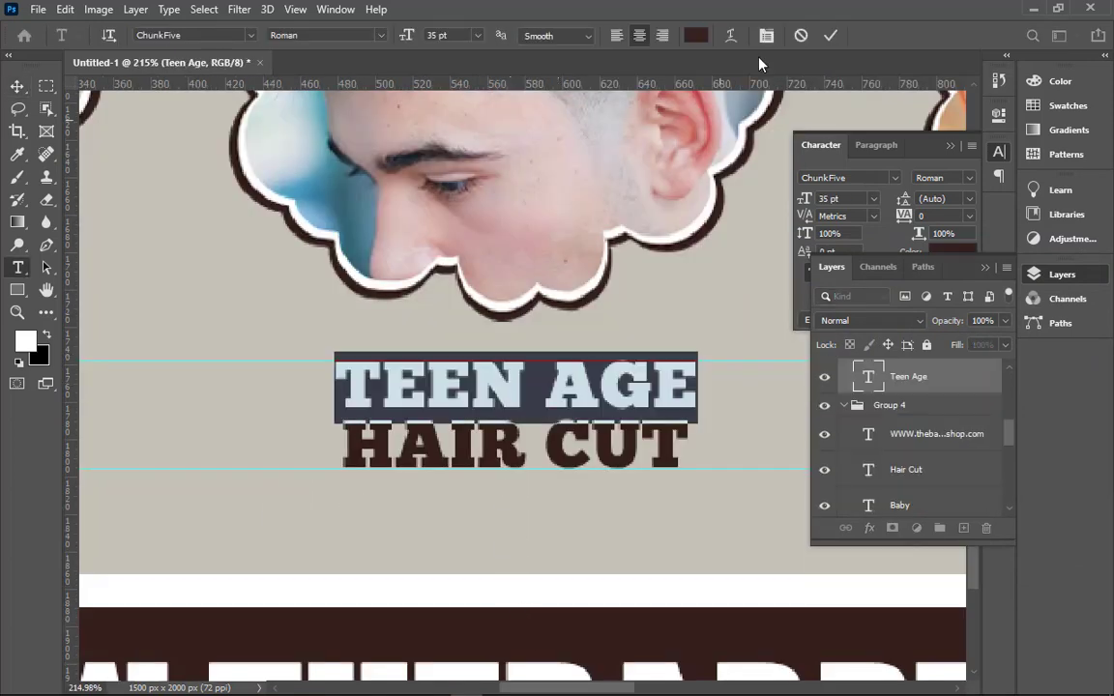
{"action": "left_click", "coordinate": [829, 35]}
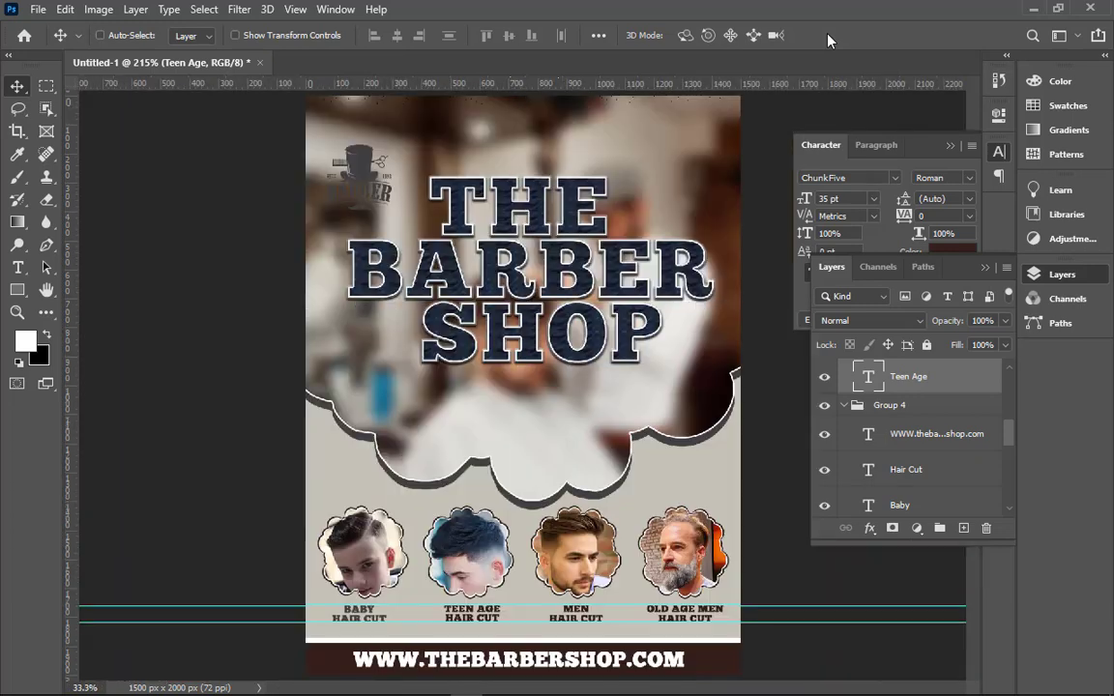
{"action": "key", "text": "ctrl+minus"}
{"action": "key", "text": "ctrl+minus"}
{"action": "key", "text": "ctrl+minus"}
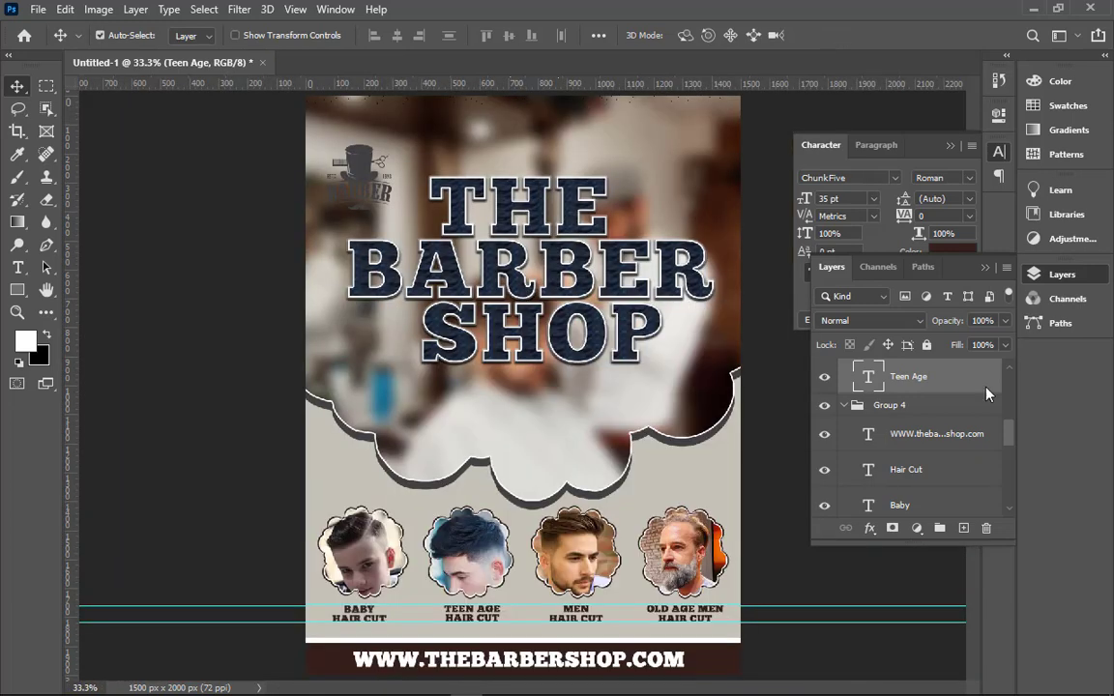
- Move the barber logo to the top centre of the flyer
{"action": "left_click", "coordinate": [346, 165]}
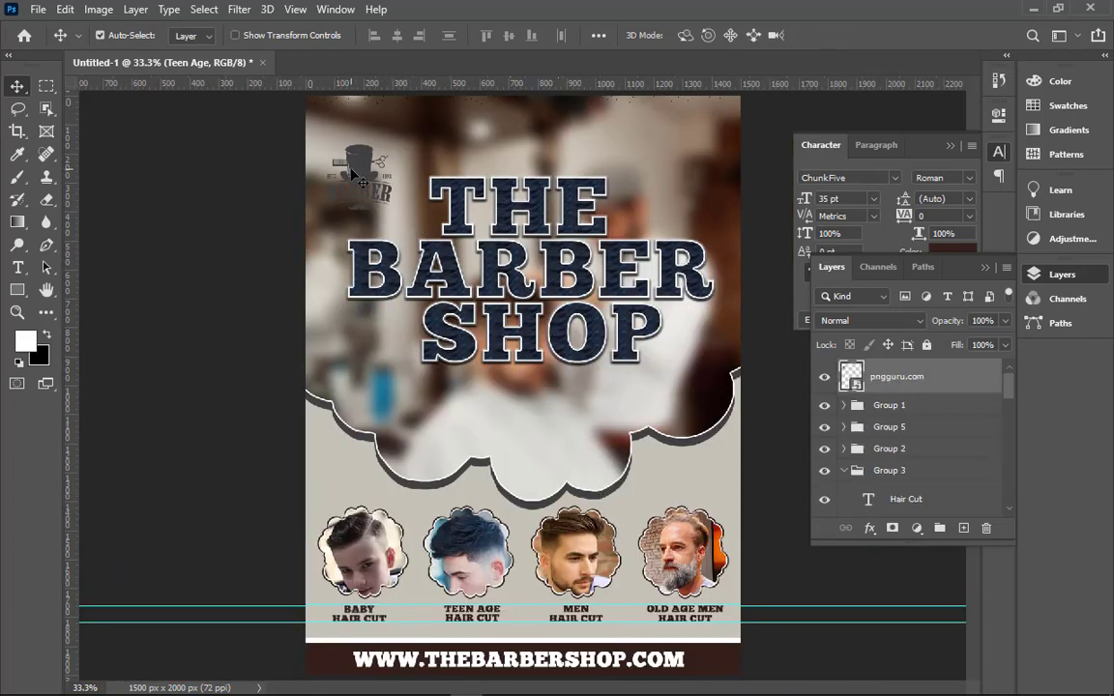
{"action": "right_click", "coordinate": [352, 176]}
{"action": "left_click", "coordinate": [400, 179]}
{"action": "left_click_drag", "start_coordinate": [356, 166], "coordinate": [524, 124]}
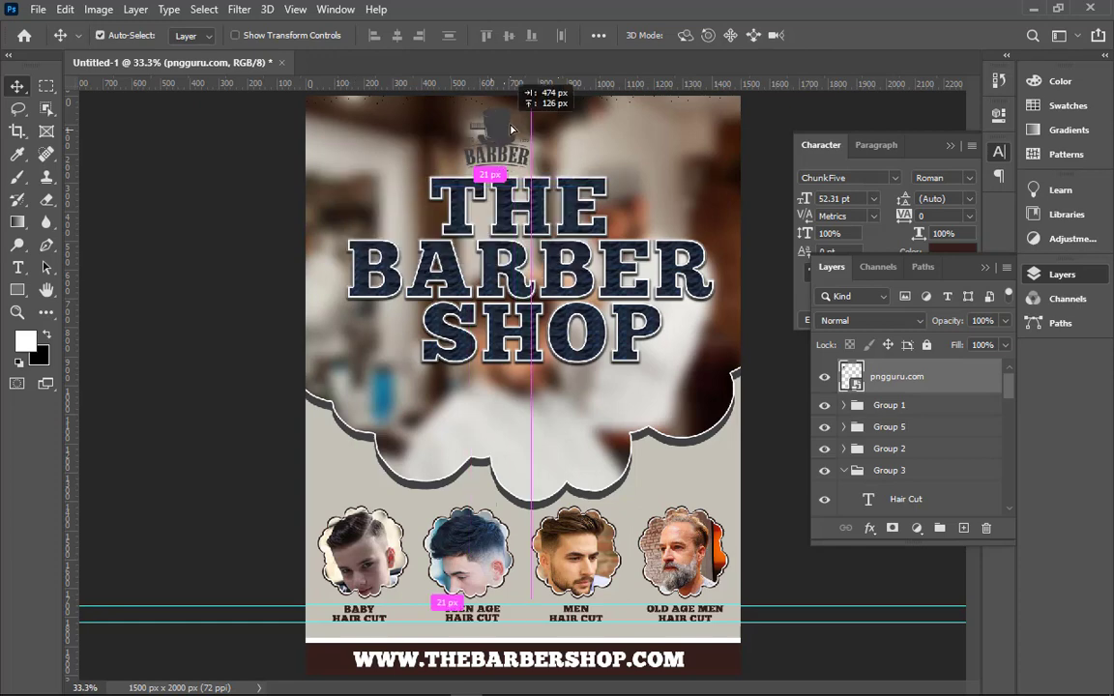
{"action": "key", "text": "ctrl+minus"}
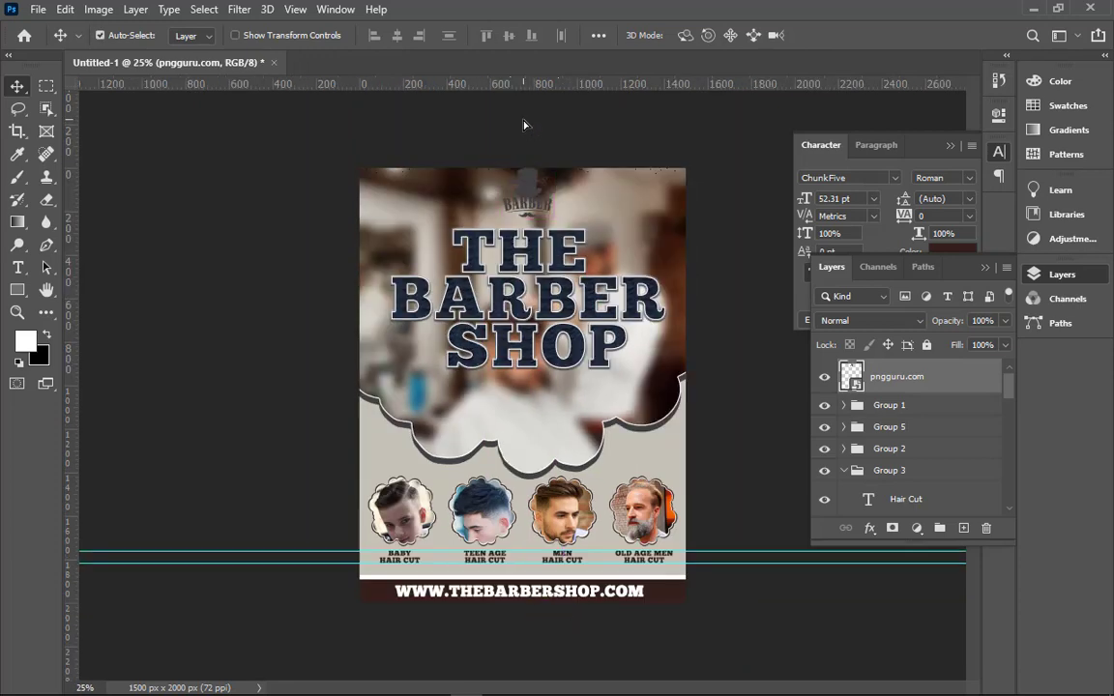
{"action": "scroll", "coordinate": [902, 440], "scroll_direction": "down", "scroll_amount": 3}
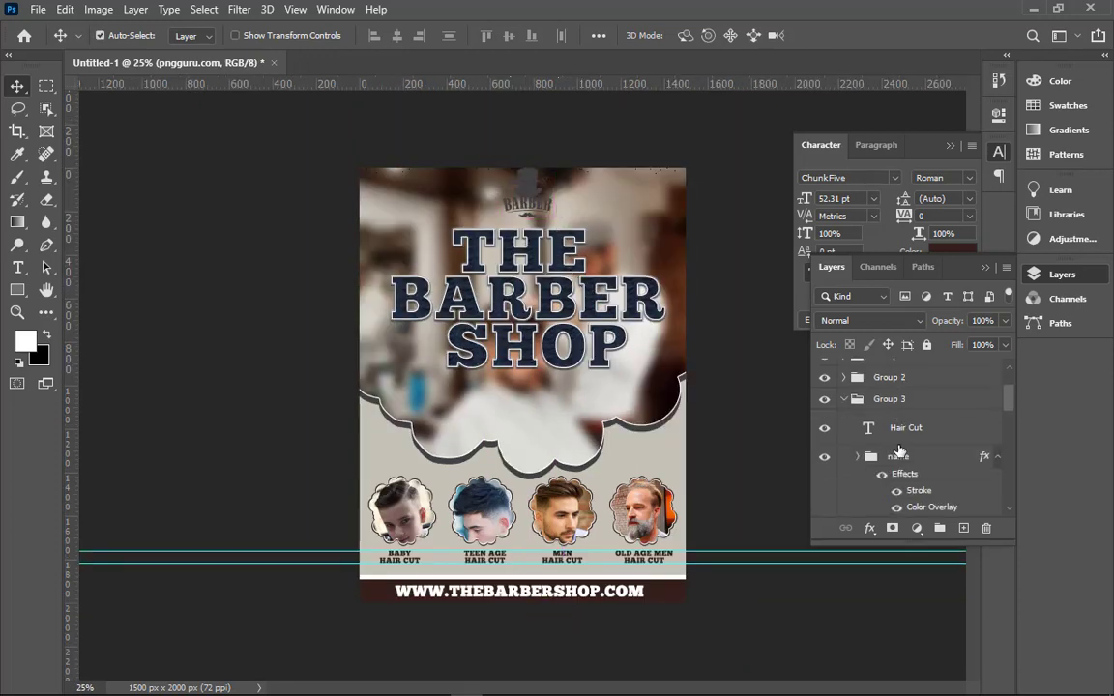
- Enlarge THE BARBER SHOP title group slightly, to about 103.04%
{"action": "left_click", "coordinate": [852, 402]}
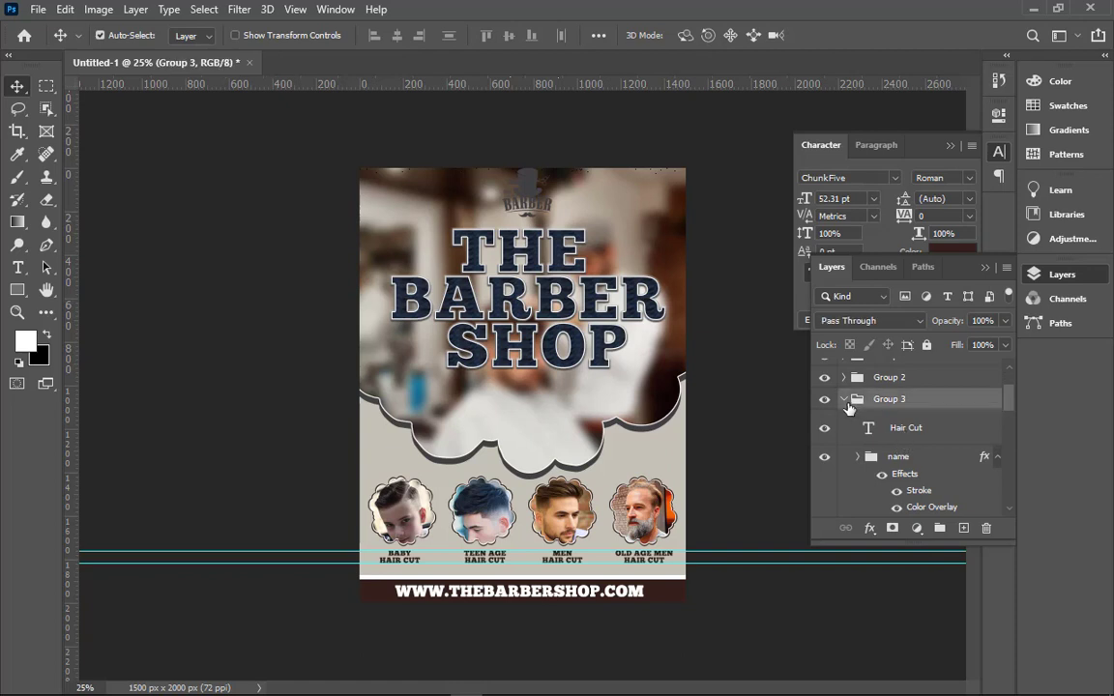
{"action": "left_click", "coordinate": [850, 456]}
{"action": "scroll", "coordinate": [895, 460], "scroll_direction": "down", "scroll_amount": 2}
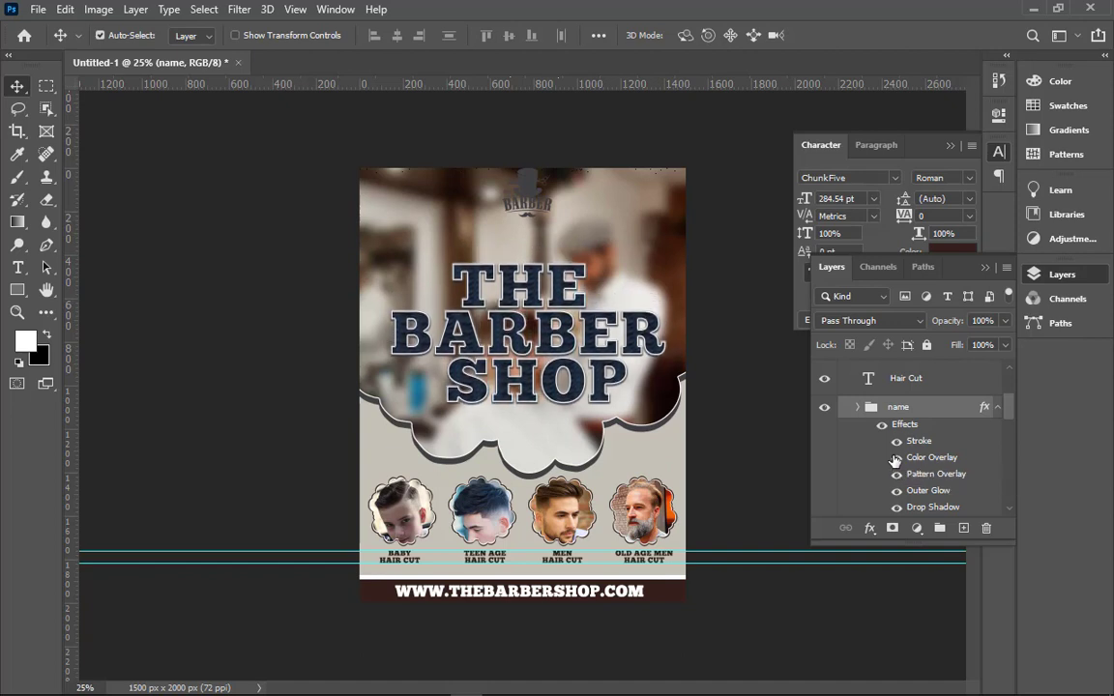
{"action": "key", "text": "ctrl+t"}
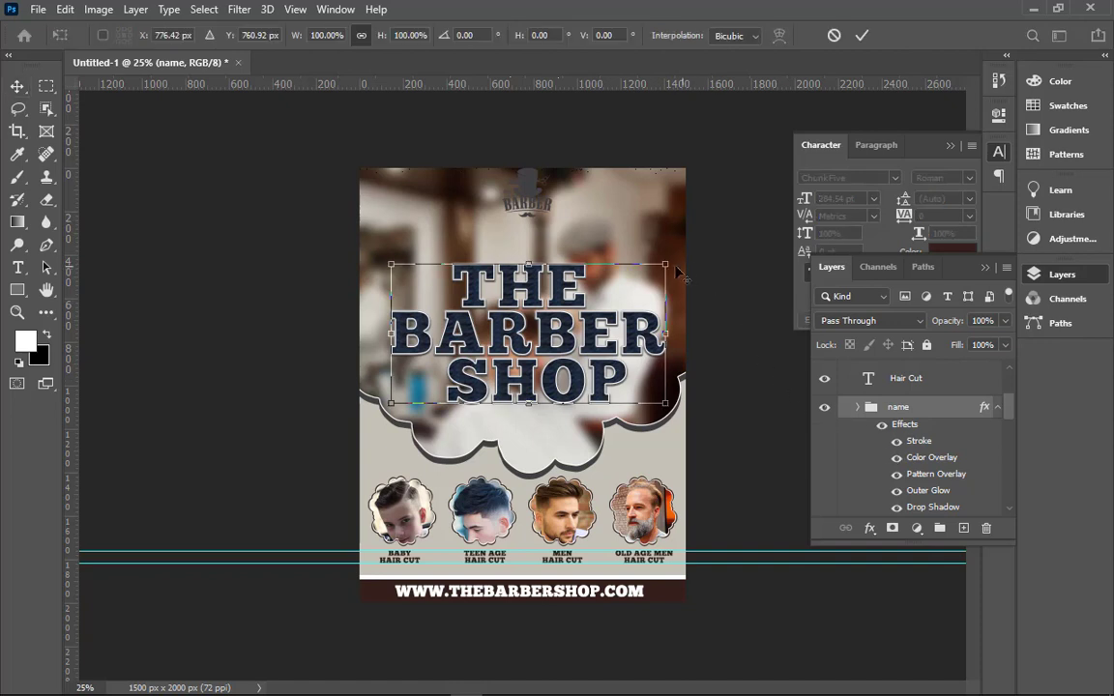
{"action": "left_click_drag", "start_coordinate": [665, 263], "coordinate": [670, 258]}
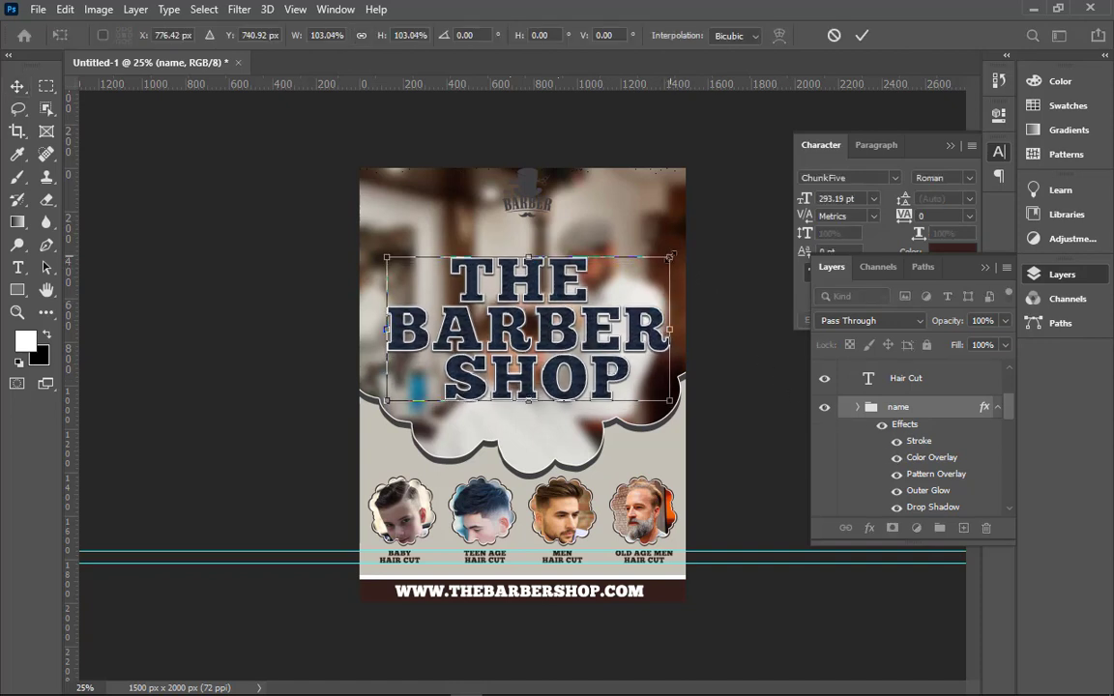
{"action": "left_click", "coordinate": [861, 35]}
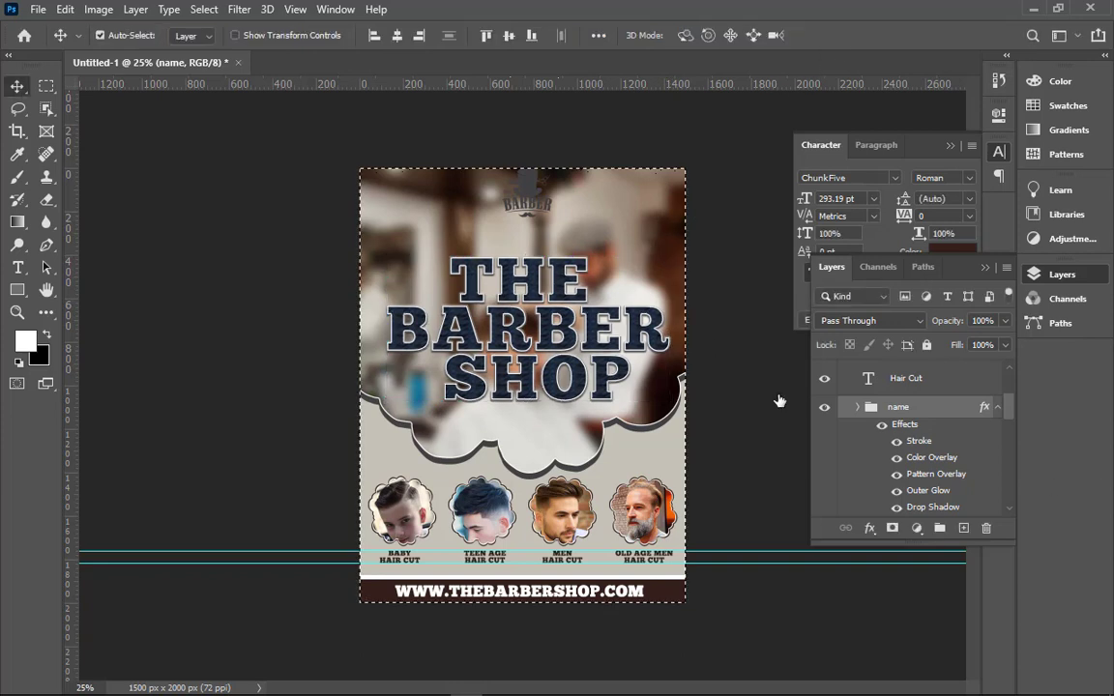
- Centre the title and the pngguru.com logo horizontally on the flyer
{"action": "key", "text": "ctrl+a"}
{"action": "left_click", "coordinate": [397, 37]}
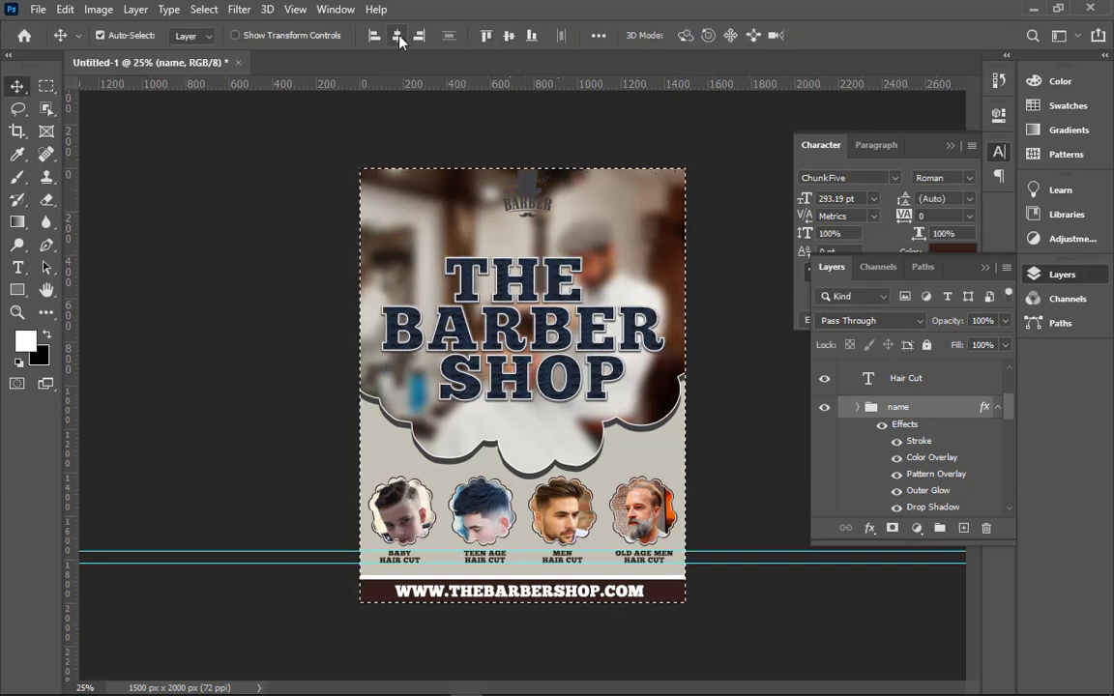
{"action": "key", "text": "ctrl+d"}
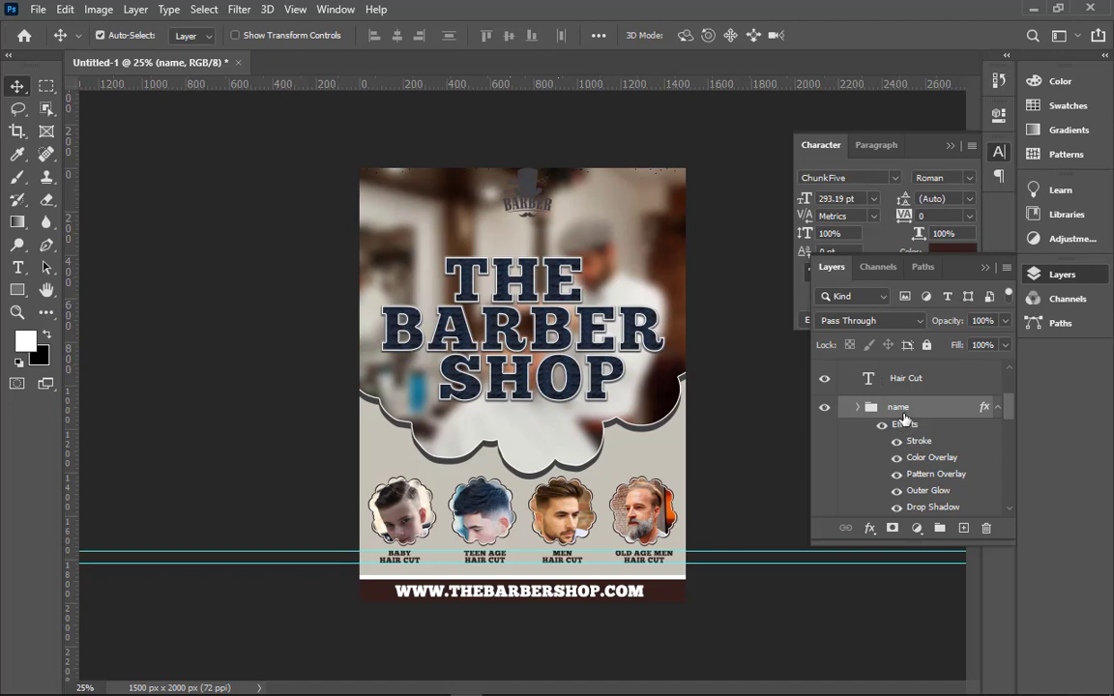
{"action": "left_click", "coordinate": [852, 409]}
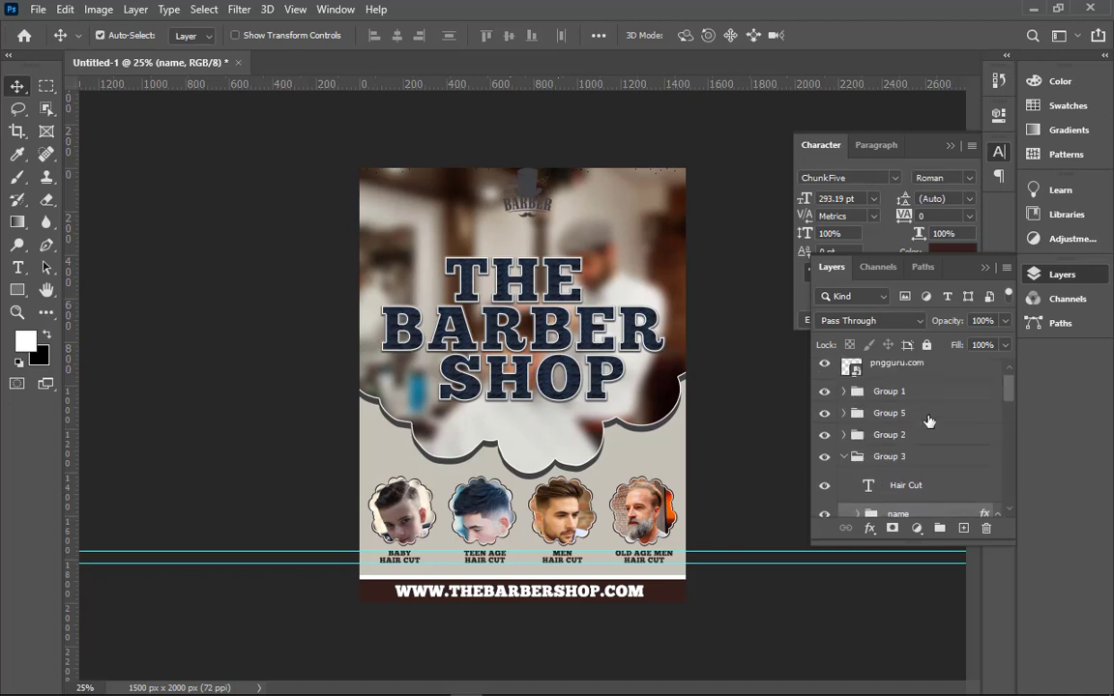
{"action": "left_click", "coordinate": [853, 377]}
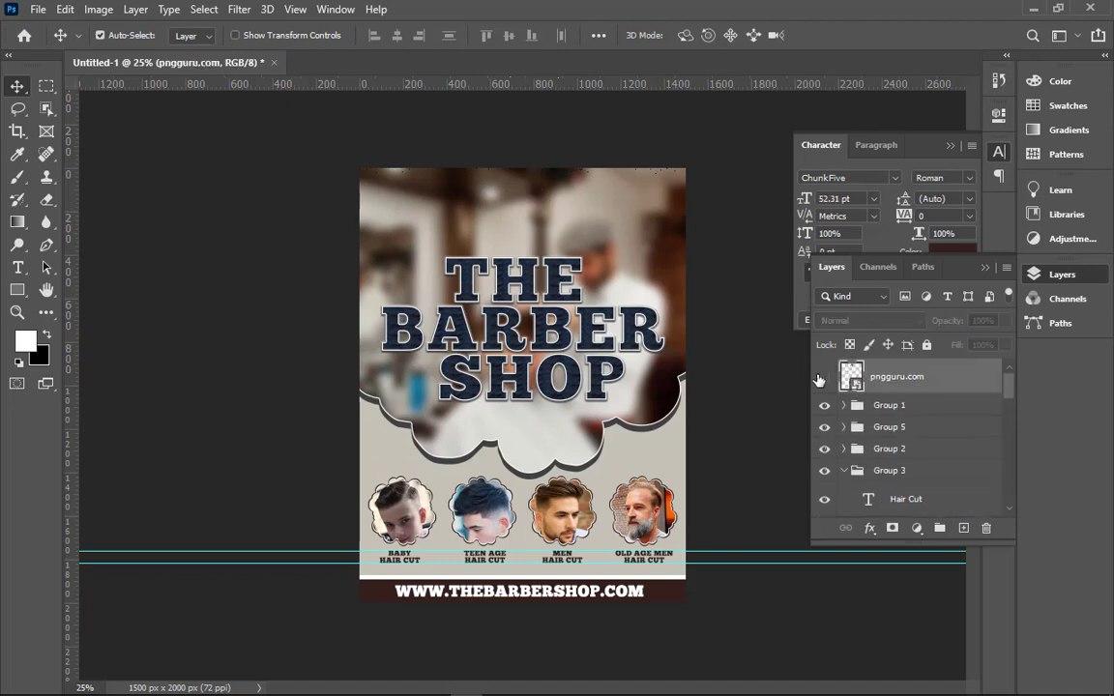
{"action": "key", "text": "ctrl+a"}
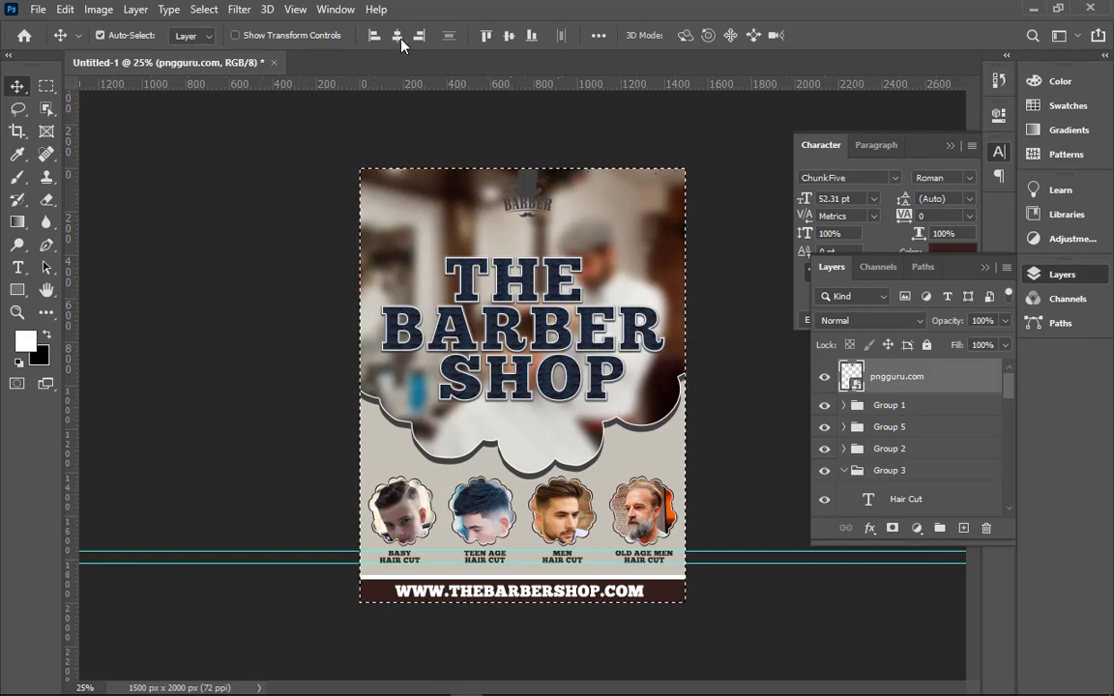
{"action": "left_click", "coordinate": [397, 35]}
{"action": "key", "text": "ctrl+d"}
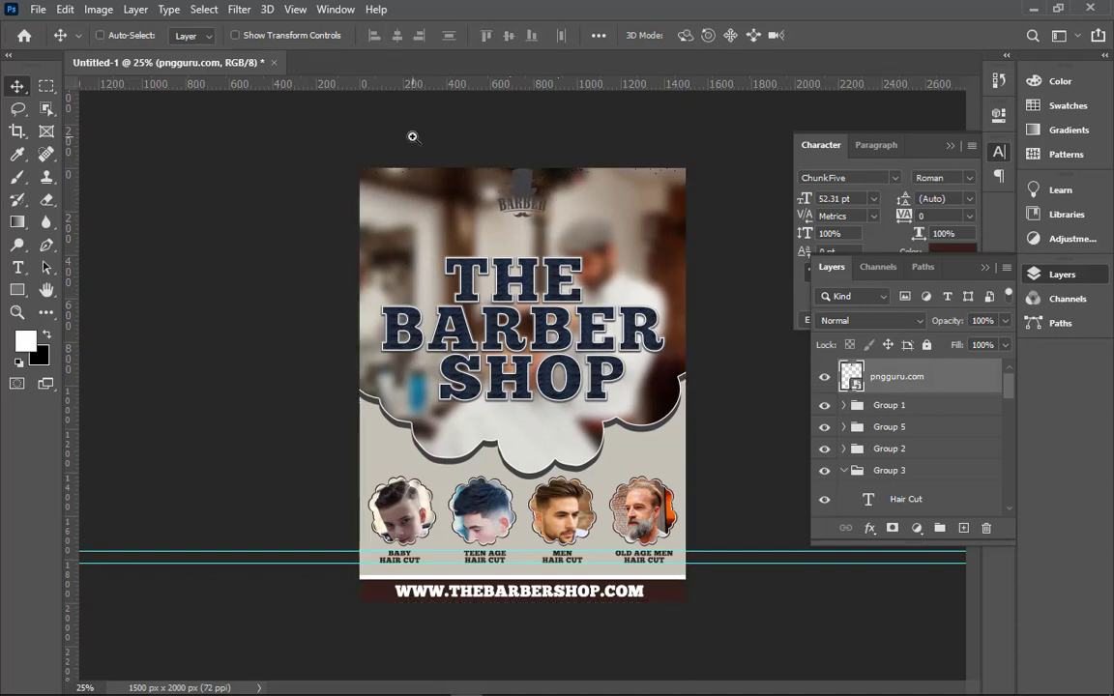
- Draw a white 408 × 354 px rectangle over the logo area at the top
{"action": "scroll", "coordinate": [540, 165], "scroll_direction": "up", "scroll_amount": 5}
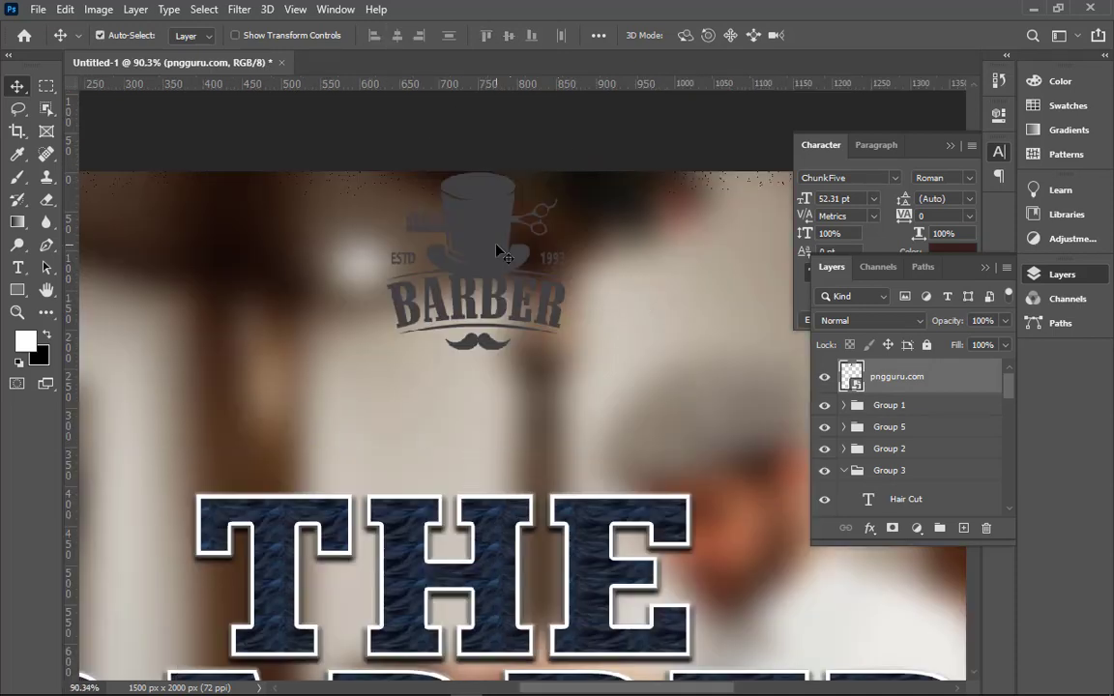
{"action": "left_click_drag", "start_coordinate": [496, 250], "coordinate": [494, 284]}
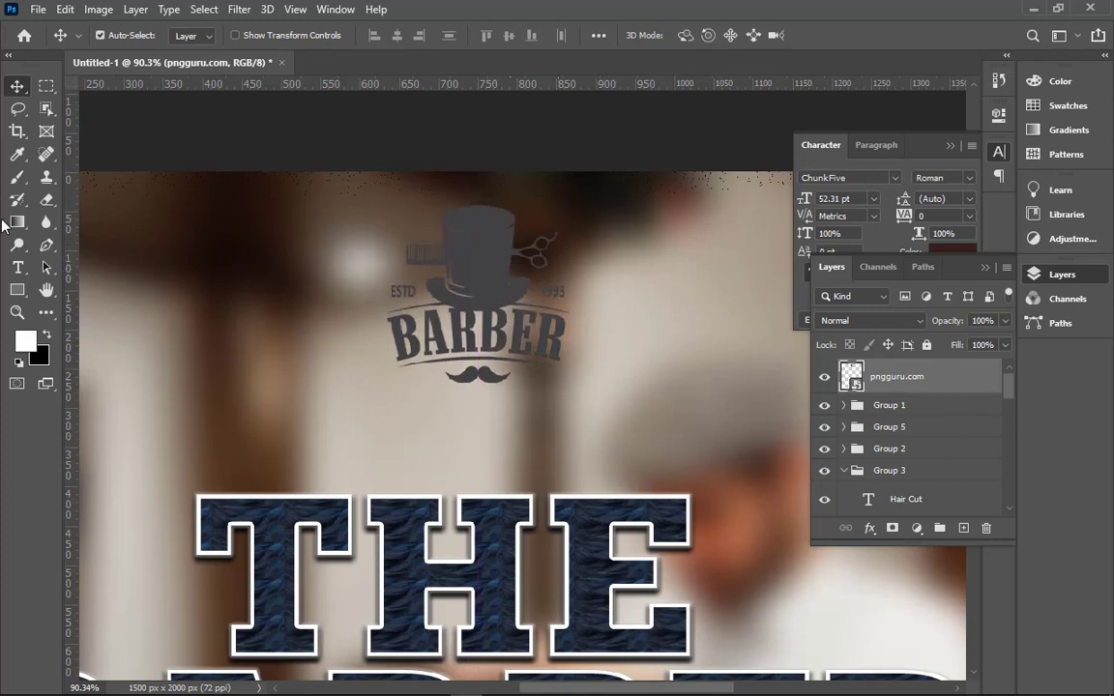
{"action": "left_click", "coordinate": [17, 289]}
{"action": "left_click", "coordinate": [78, 288]}
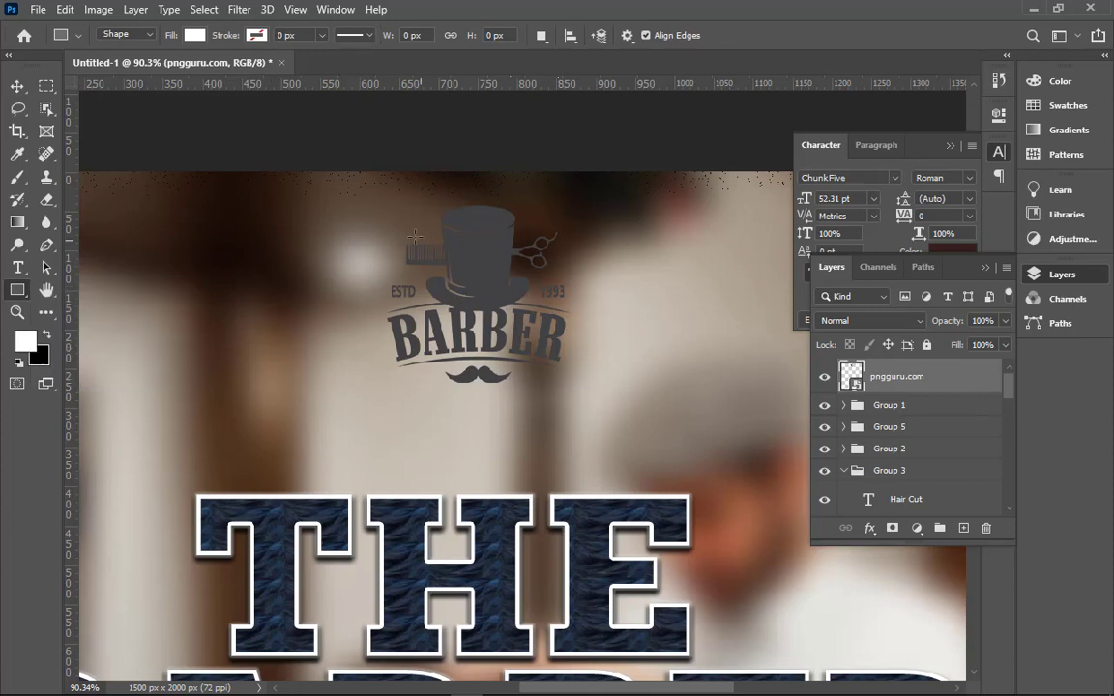
{"action": "left_click_drag", "start_coordinate": [304, 163], "coordinate": [625, 439]}
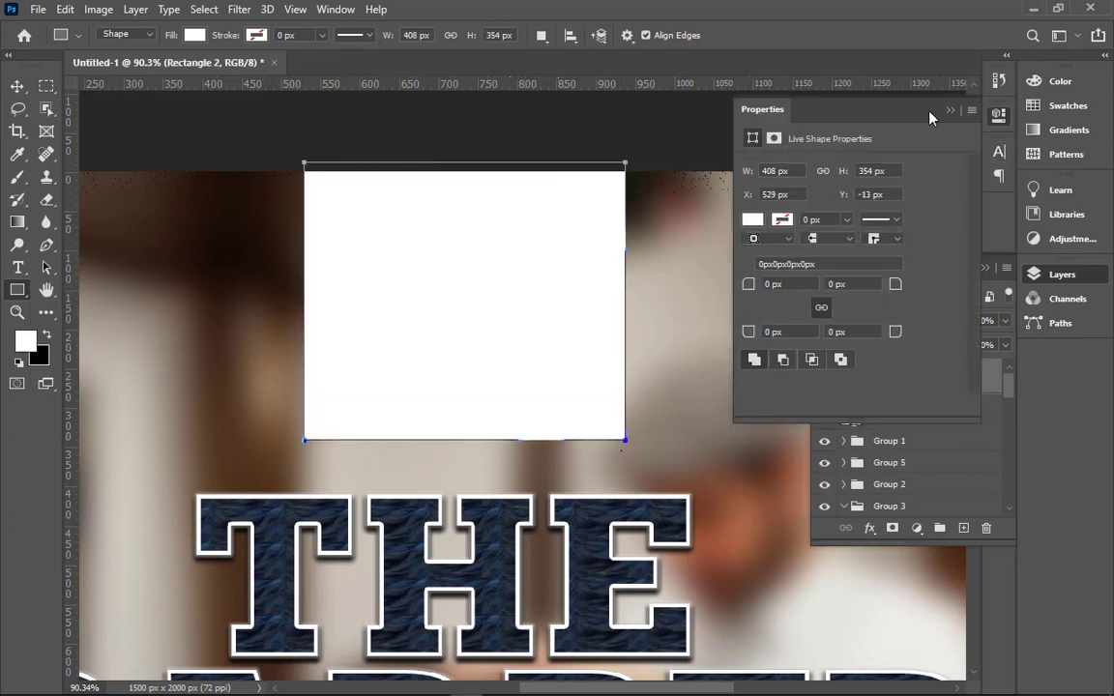
{"action": "left_click", "coordinate": [948, 111]}
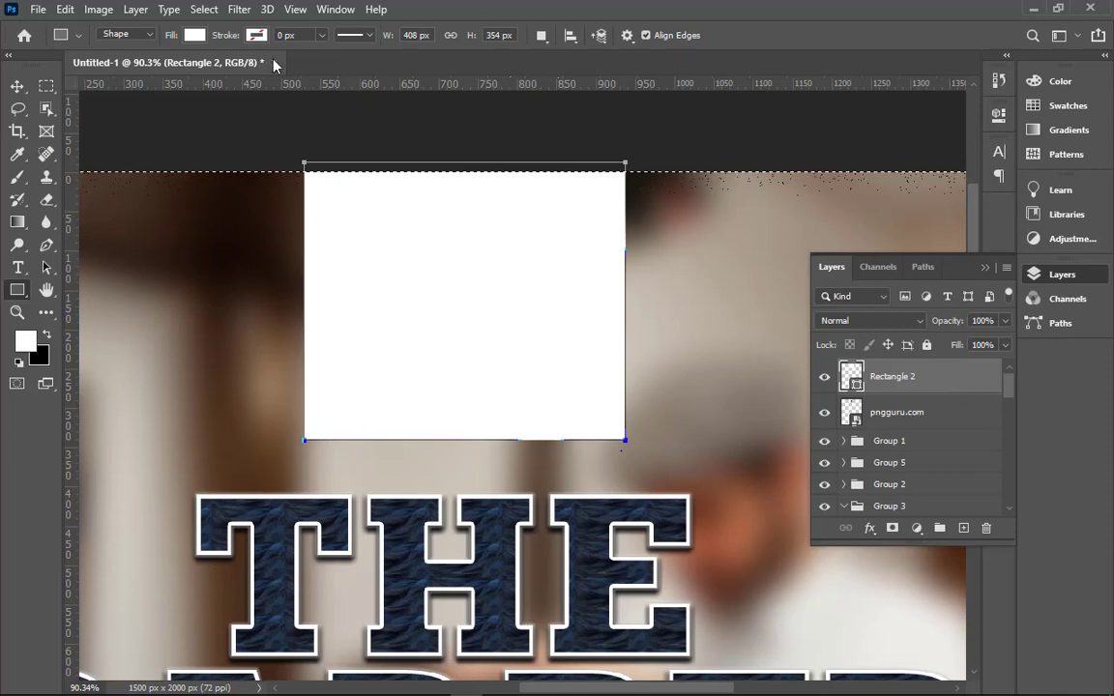
- Centre Rectangle 2 horizontally on the flyer and start saving with Ctrl+S
{"action": "left_click", "coordinate": [18, 86]}
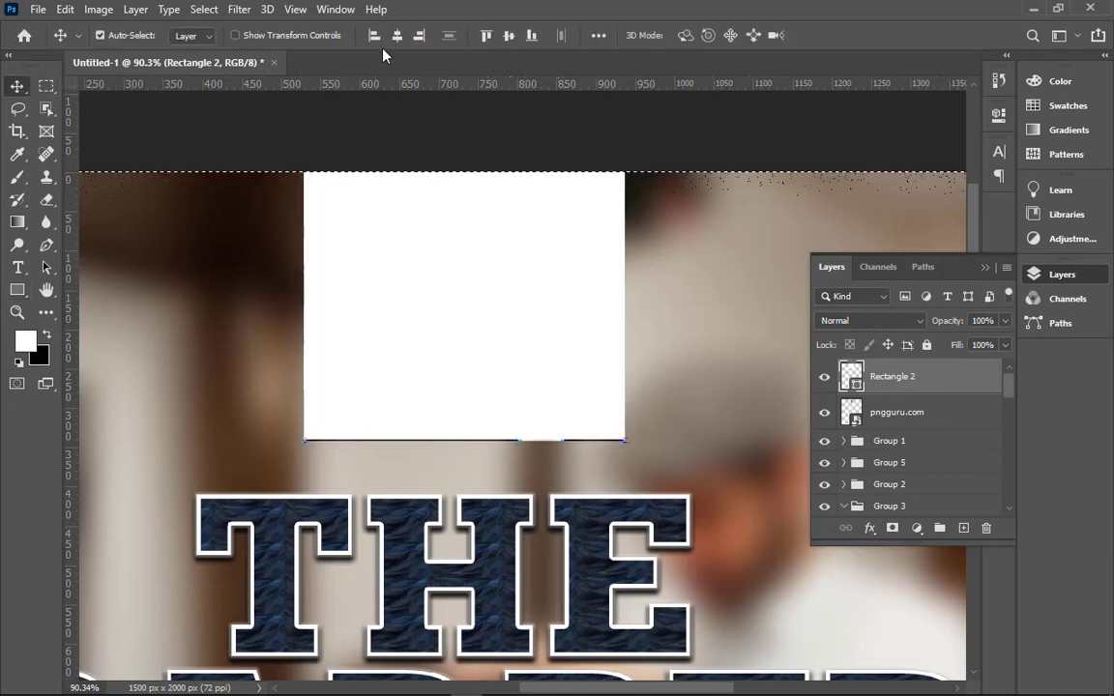
{"action": "left_click", "coordinate": [398, 46]}
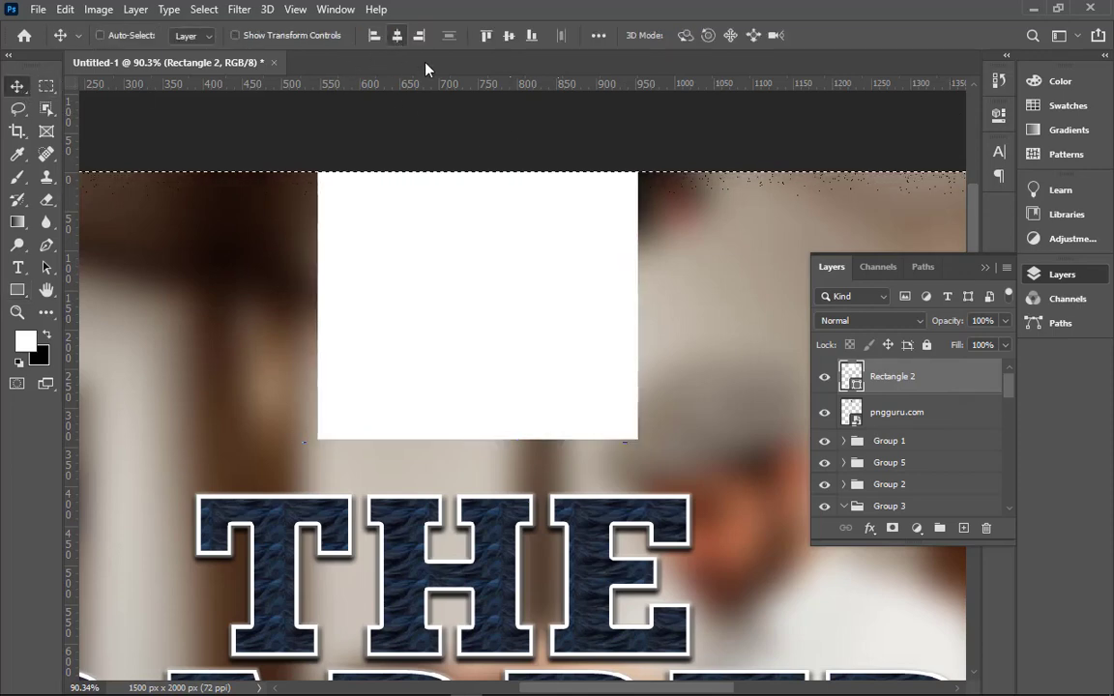
{"action": "key", "text": "ctrl+s"}
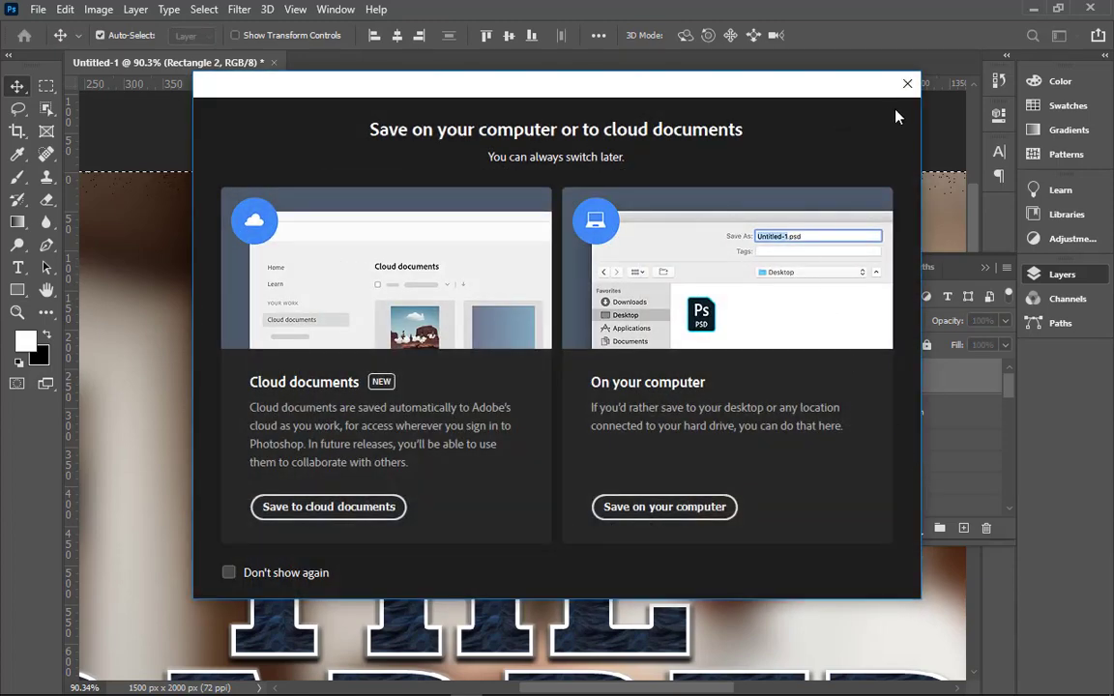
- Cancel the save and move Rectangle 2 below the pngguru.com logo layer
{"action": "left_click", "coordinate": [664, 507]}
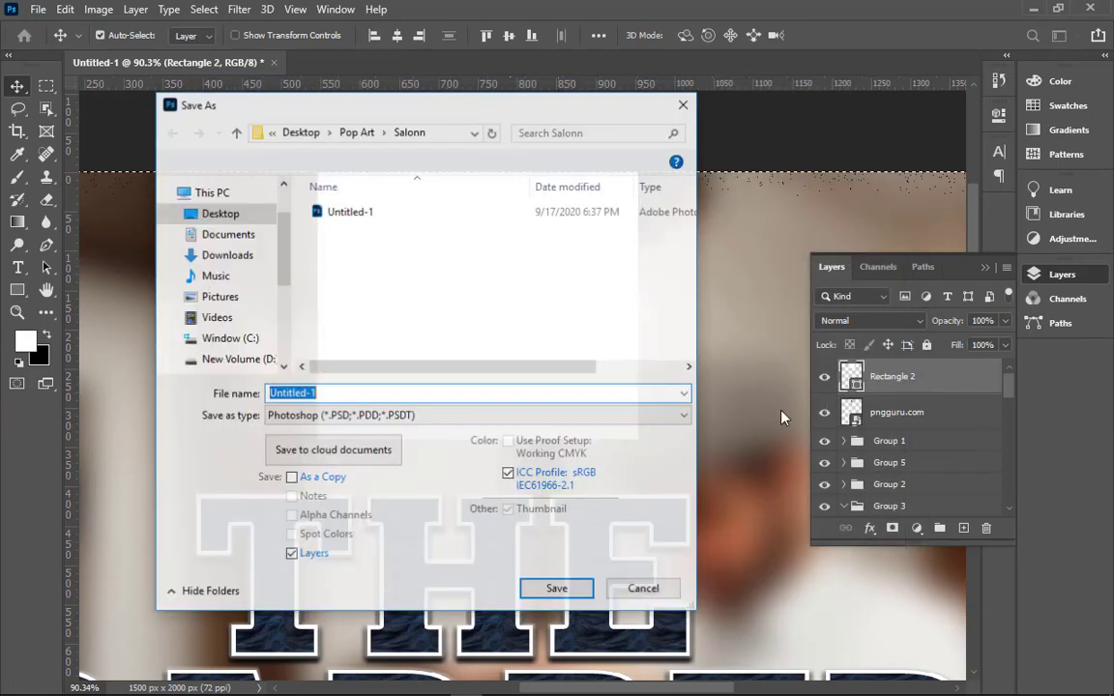
{"action": "left_click", "coordinate": [684, 103]}
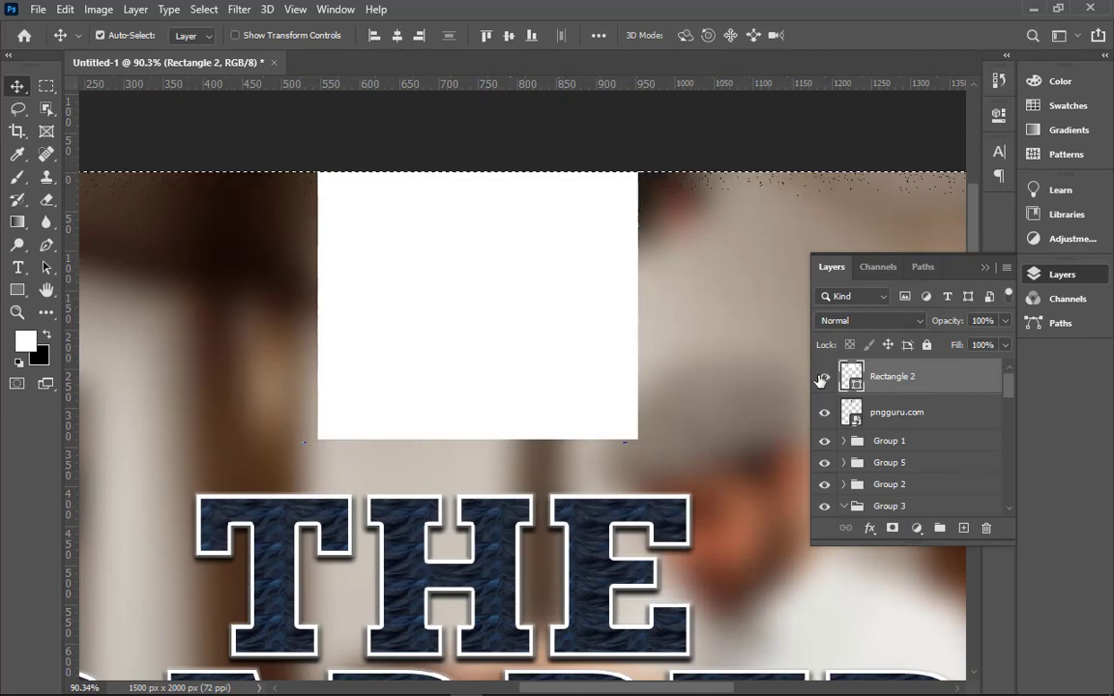
{"action": "left_click_drag", "start_coordinate": [912, 392], "coordinate": [915, 430]}
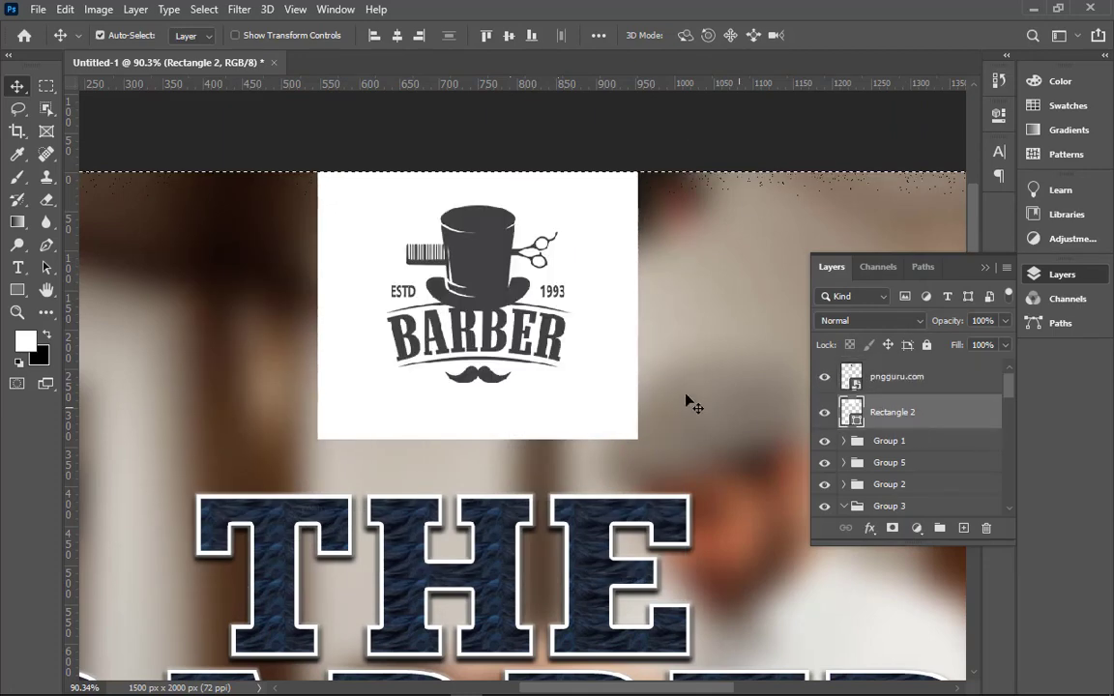
{"action": "left_click", "coordinate": [551, 363]}
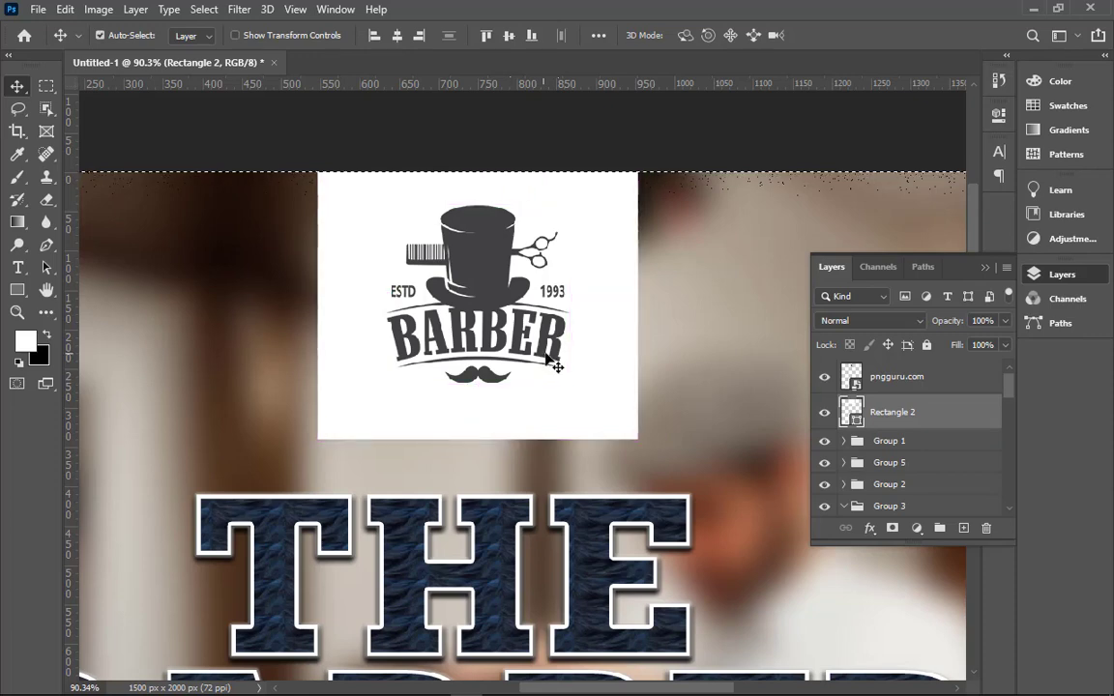
- Enlarge the barber logo to about 63% inside its white panel
{"action": "left_click", "coordinate": [938, 382]}
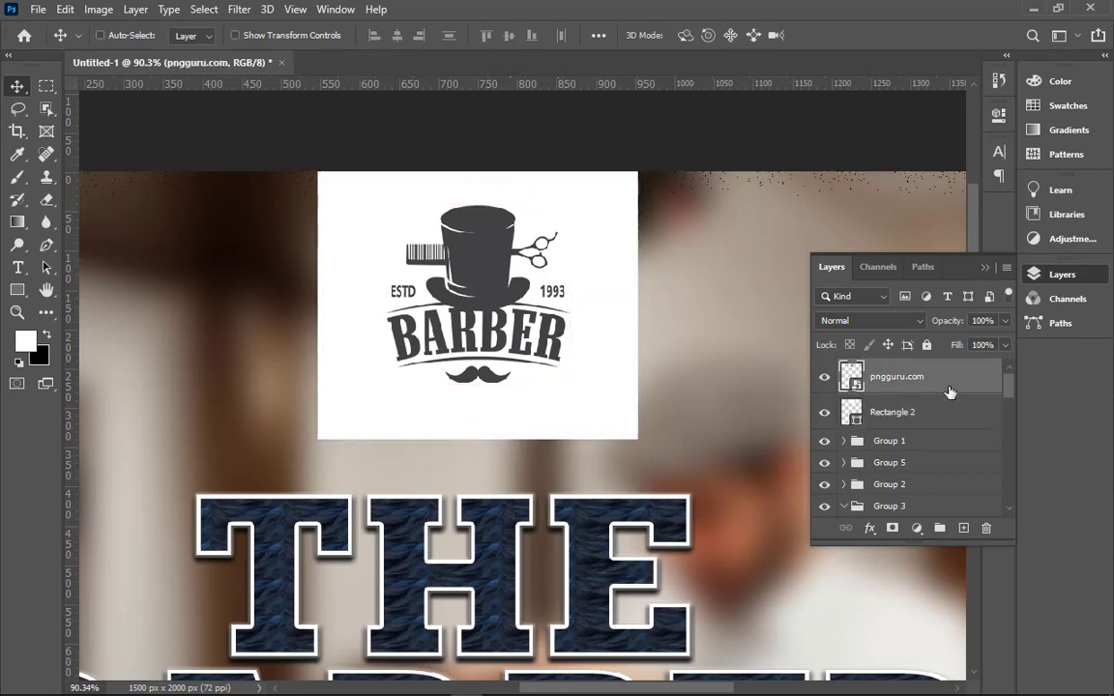
{"action": "key", "text": "ctrl+t"}
{"action": "left_click_drag", "start_coordinate": [571, 206], "coordinate": [593, 194]}
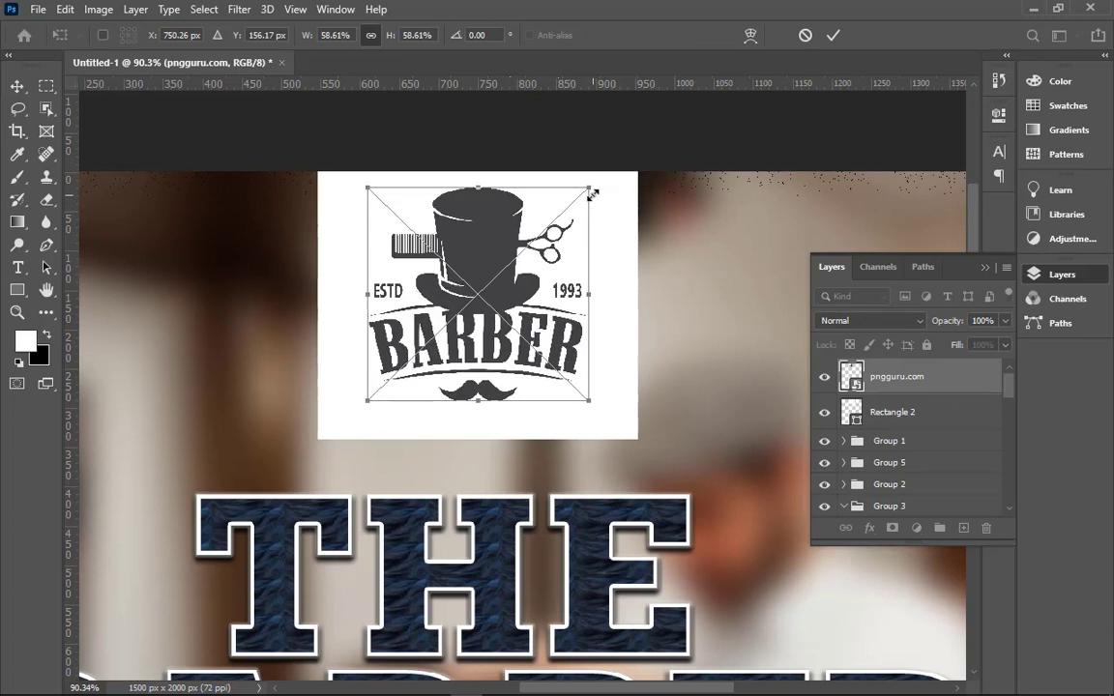
{"action": "key", "text": "shift+Down"}
{"action": "key", "text": "shift+Down"}
{"action": "key", "text": "shift+Down"}
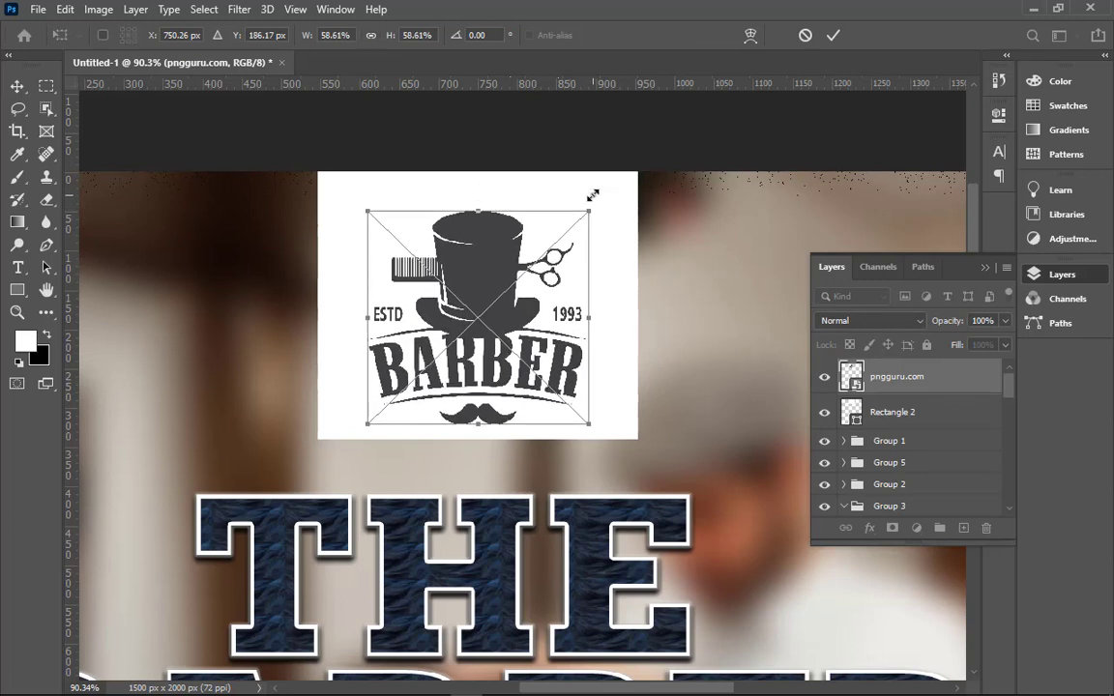
{"action": "key", "text": "shift+Down"}
{"action": "key", "text": "shift+Up"}
{"action": "key", "text": "shift+Up"}
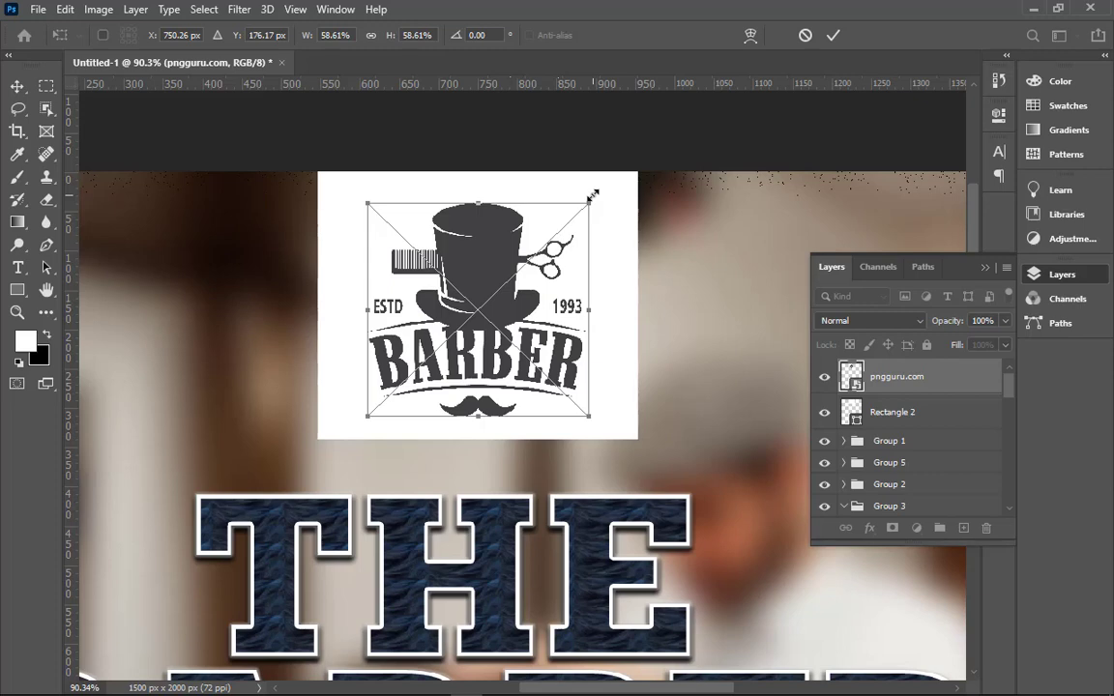
{"action": "key", "text": "shift+Up"}
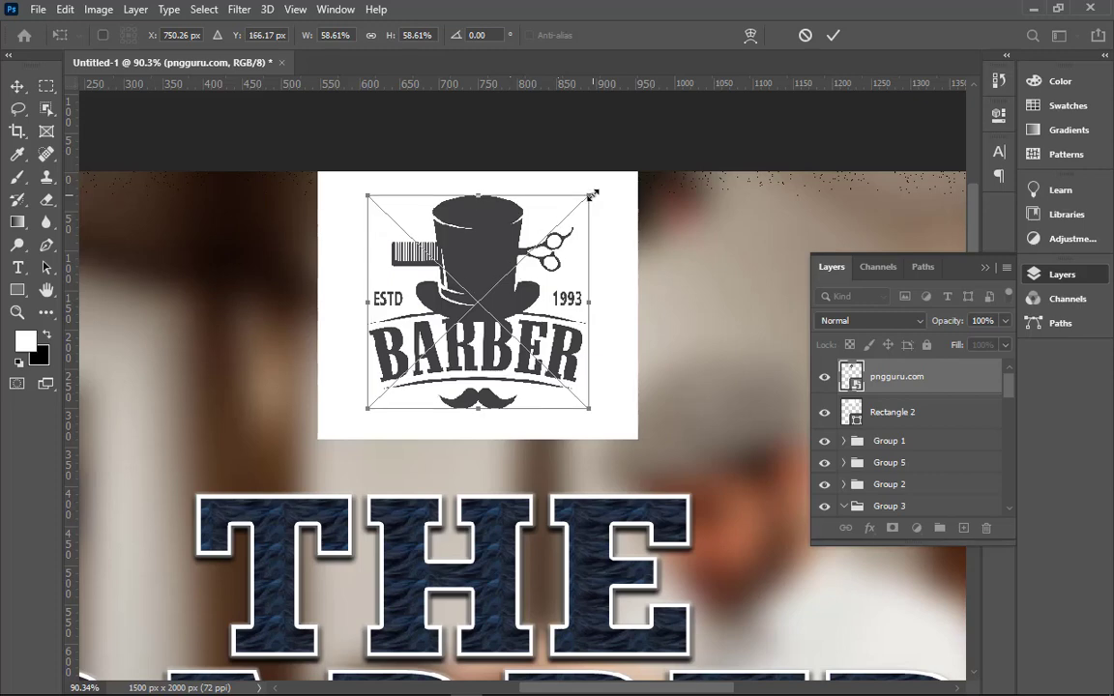
{"action": "left_click_drag", "start_coordinate": [587, 413], "coordinate": [597, 416]}
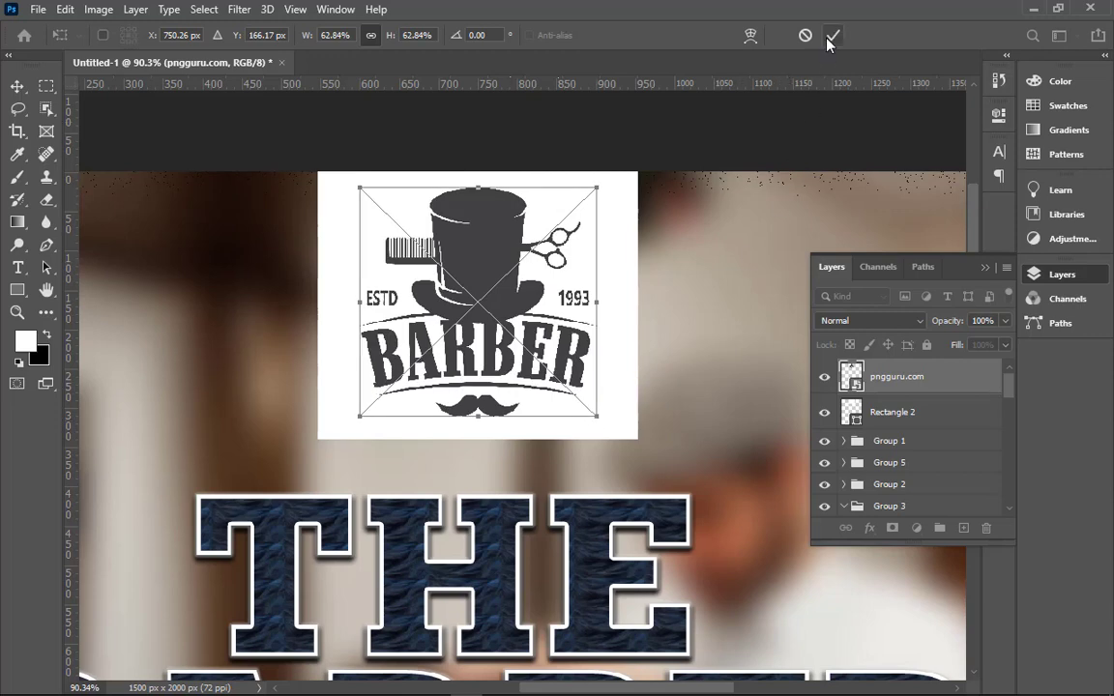
{"action": "key", "text": "Return"}
- Nudge the logo with the arrow keys to centre it inside its white box
{"action": "key", "text": "ctrl+minus"}
{"action": "key", "text": "ctrl+minus"}
{"action": "key", "text": "ctrl+minus"}
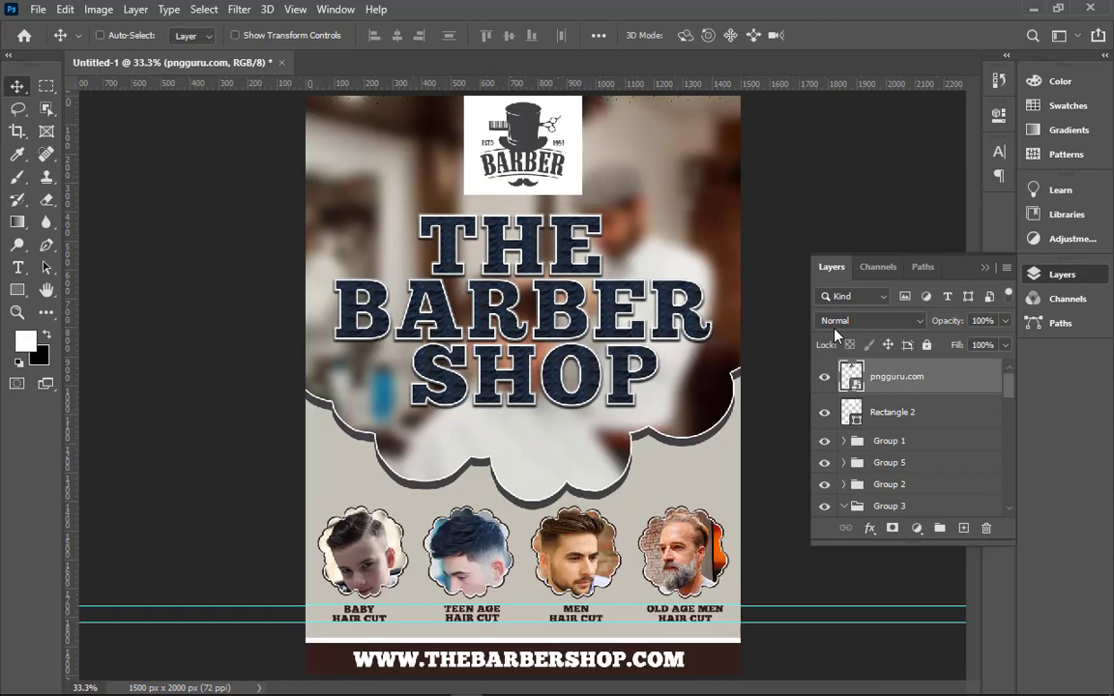
{"action": "key", "text": "ctrl+minus"}
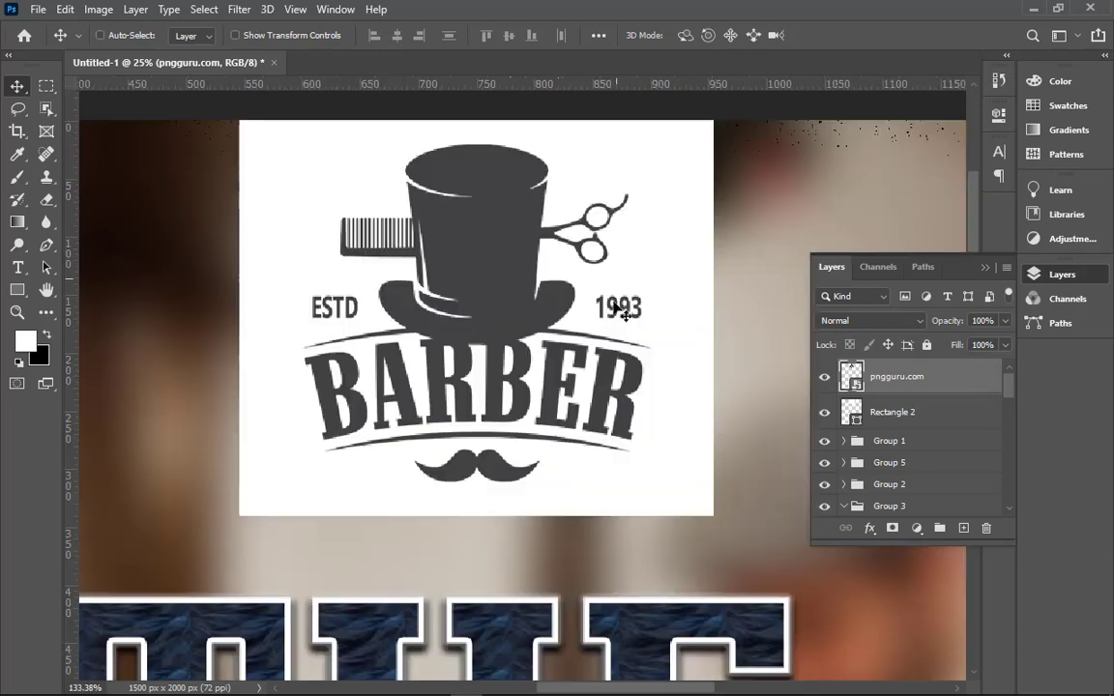
{"action": "left_click_drag", "start_coordinate": [447, 125], "coordinate": [618, 229]}
{"action": "key", "text": "Down"}
{"action": "key", "text": "Down"}
{"action": "key", "text": "Down"}
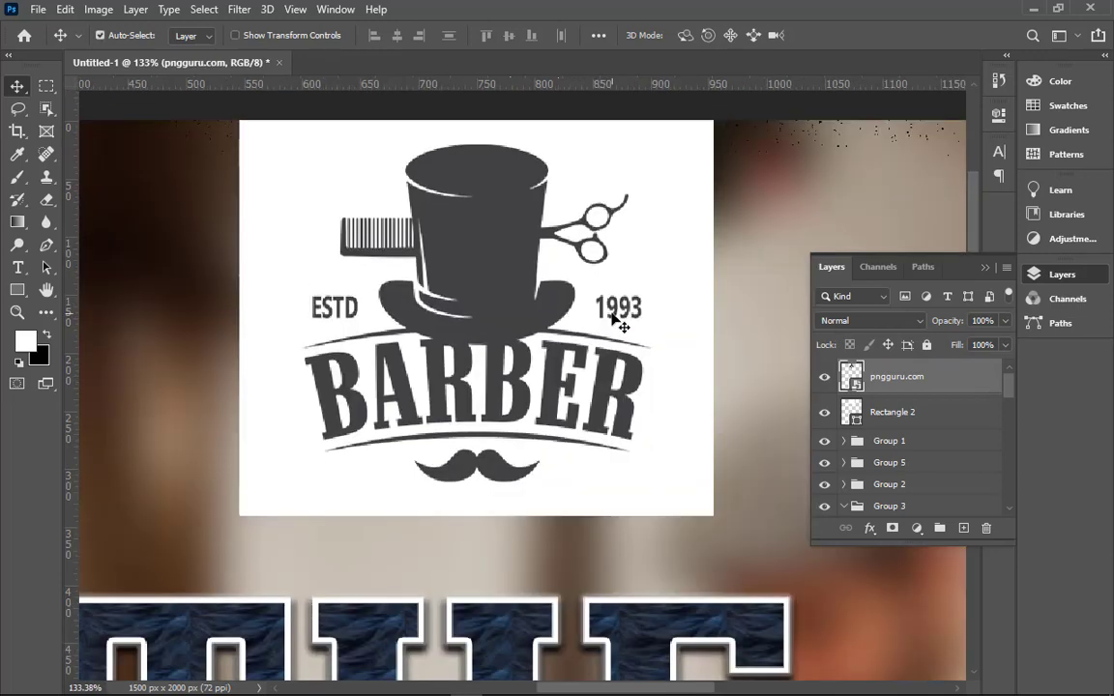
{"action": "key", "text": "Down"}
{"action": "key", "text": "Down"}
{"action": "key", "text": "Down"}
{"action": "key", "text": "Down"}
{"action": "key", "text": "Down"}
{"action": "key", "text": "Down"}
{"action": "key", "text": "Up"}
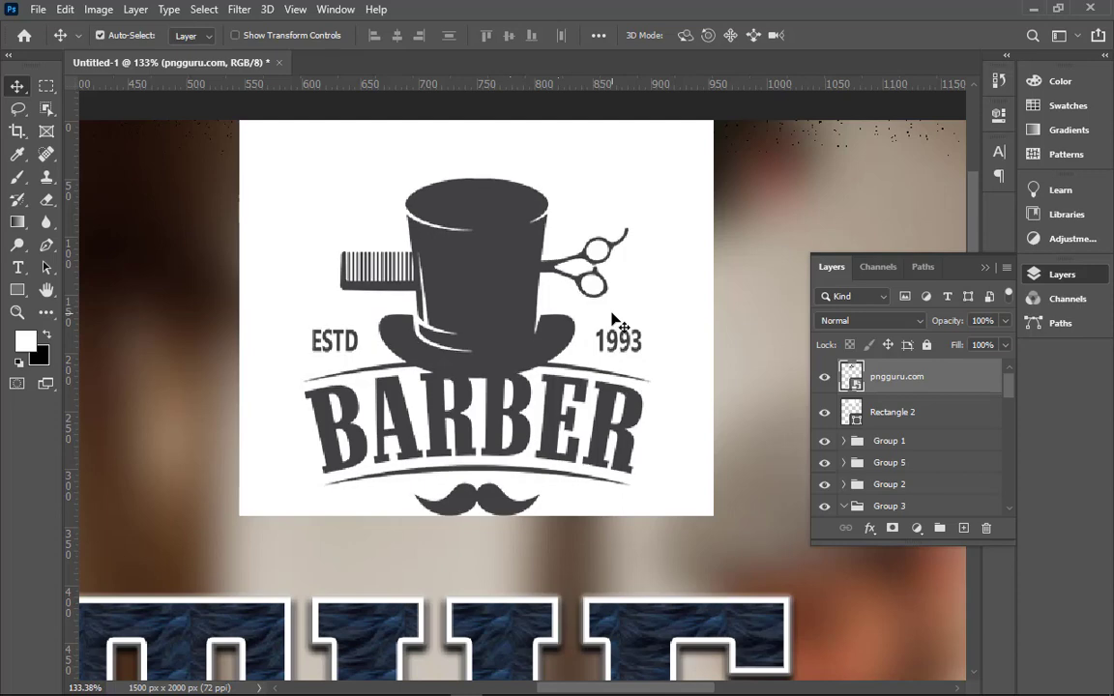
{"action": "key", "text": "Up"}
{"action": "key", "text": "Up"}
{"action": "key", "text": "Up"}
{"action": "key", "text": "Up"}
{"action": "key", "text": "Up"}
{"action": "key", "text": "Up"}
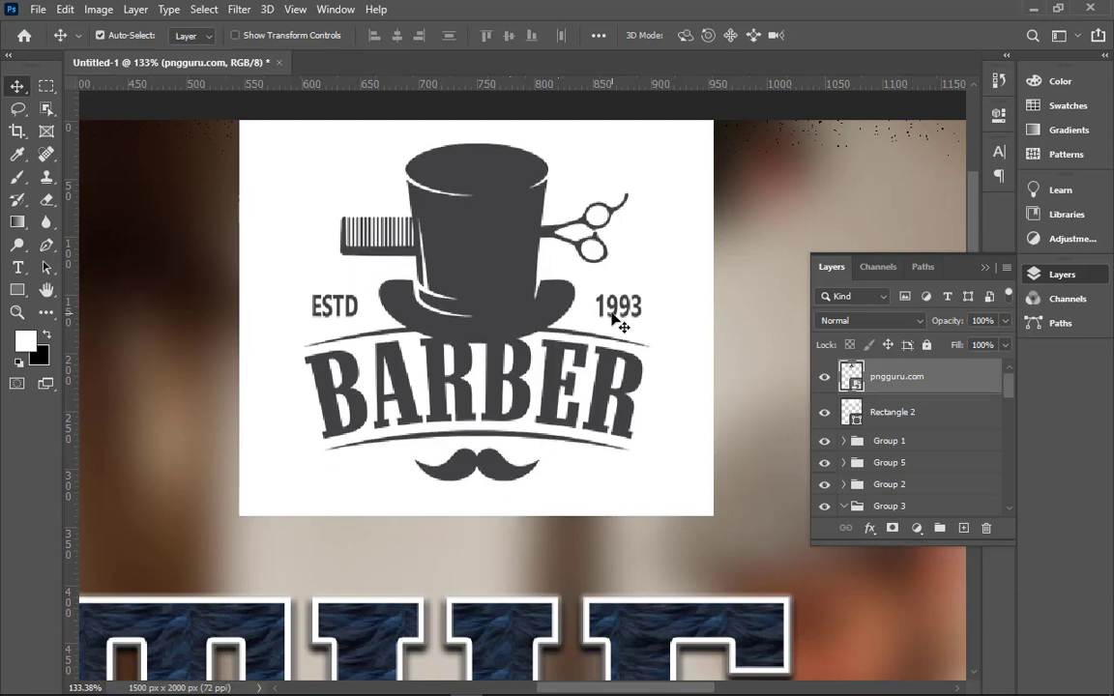
{"action": "key", "text": "ctrl+minus"}
{"action": "key", "text": "ctrl+minus"}
{"action": "key", "text": "ctrl+minus"}
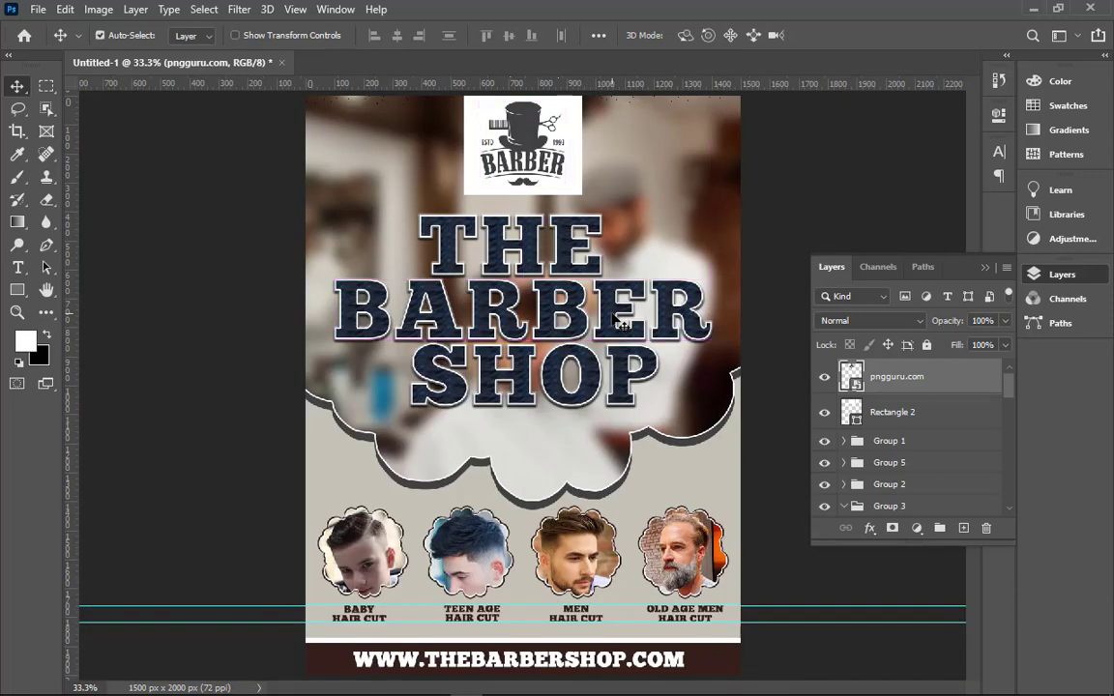
{"action": "left_click", "coordinate": [926, 414], "text": "ctrl"}
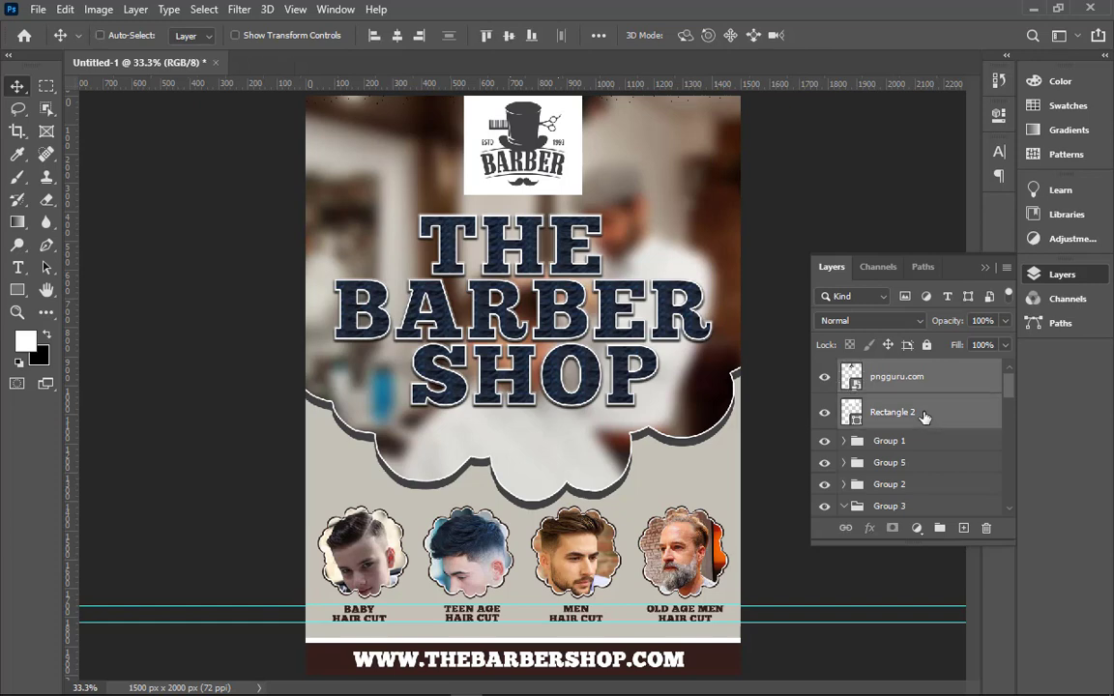
- Move the logo and its white box together about 14 px lower
{"action": "key", "text": "ctrl+t"}
{"action": "key", "text": "ctrl+minus"}
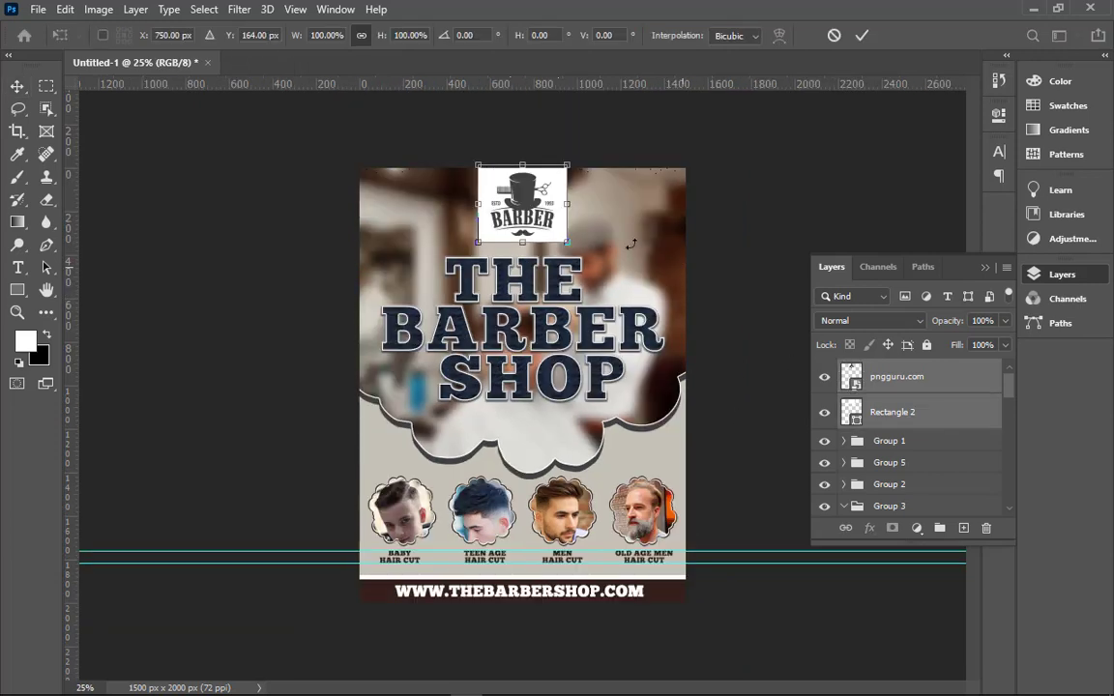
{"action": "scroll", "coordinate": [522, 165], "scroll_direction": "up", "scroll_amount": 5}
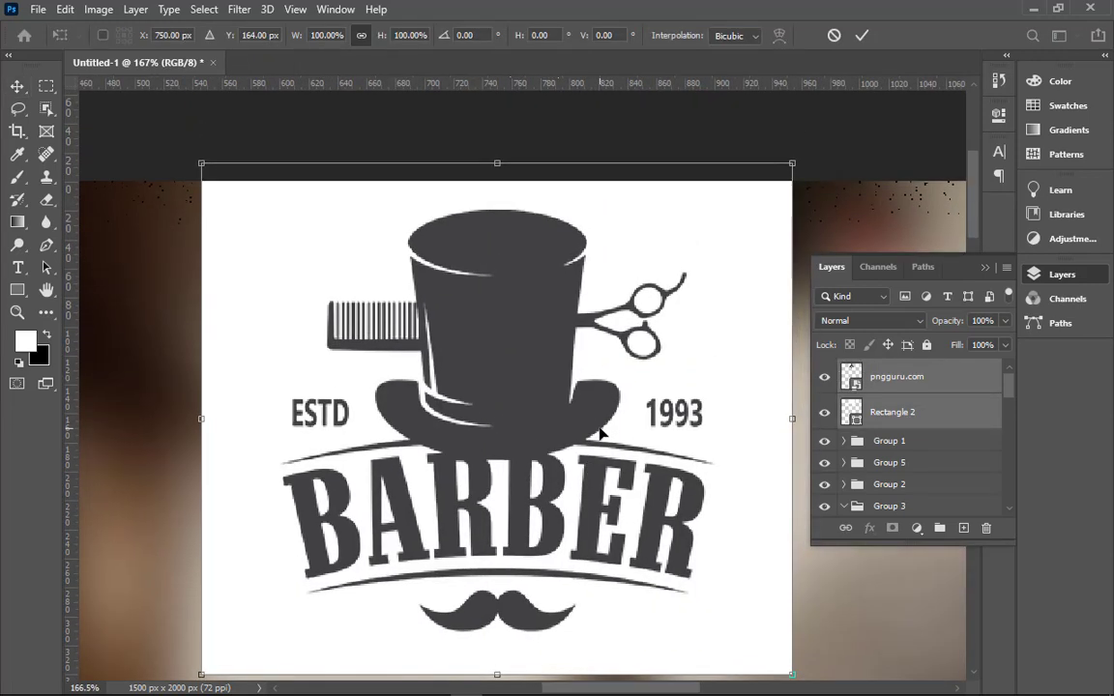
{"action": "key", "text": "Down"}
{"action": "key", "text": "Down"}
{"action": "key", "text": "Down"}
{"action": "key", "text": "Down"}
{"action": "key", "text": "Down"}
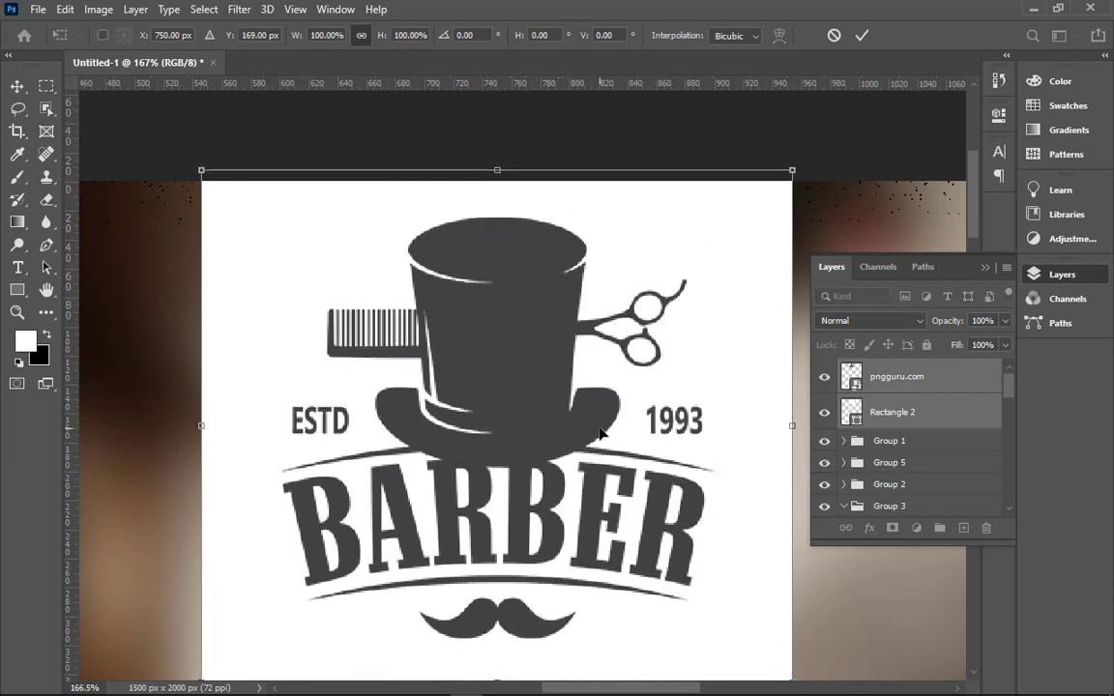
{"action": "key", "text": "Down"}
{"action": "key", "text": "Down"}
{"action": "key", "text": "Down"}
{"action": "key", "text": "Down"}
{"action": "key", "text": "Down"}
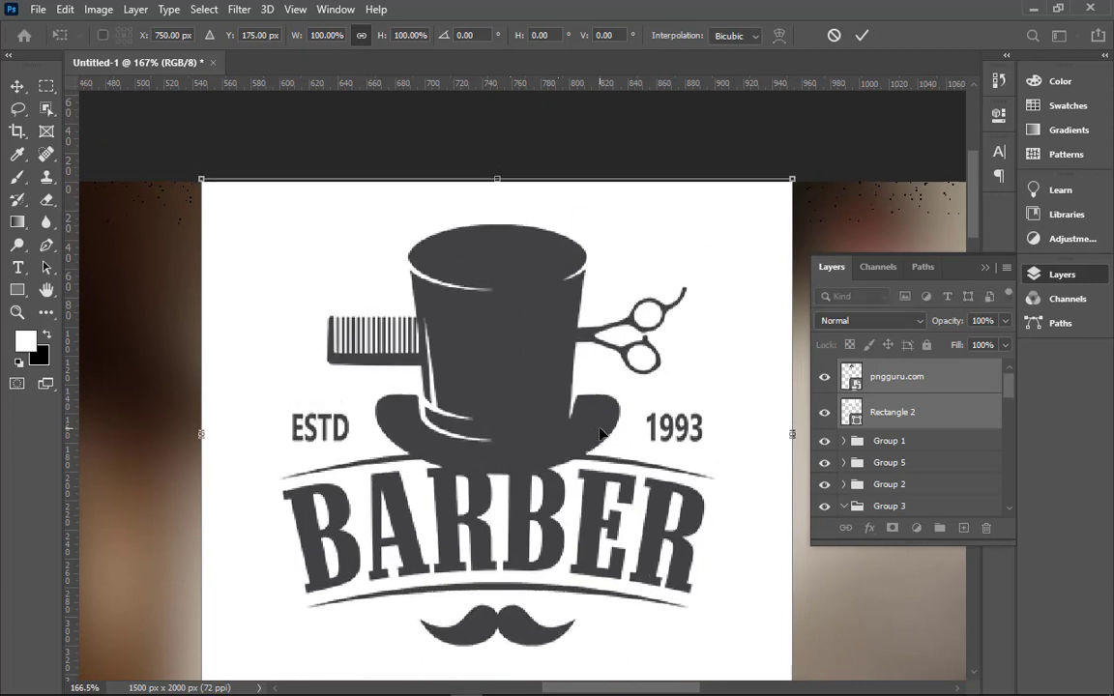
{"action": "key", "text": "Down"}
{"action": "key", "text": "Down"}
{"action": "key", "text": "Down"}
{"action": "key", "text": "Down"}
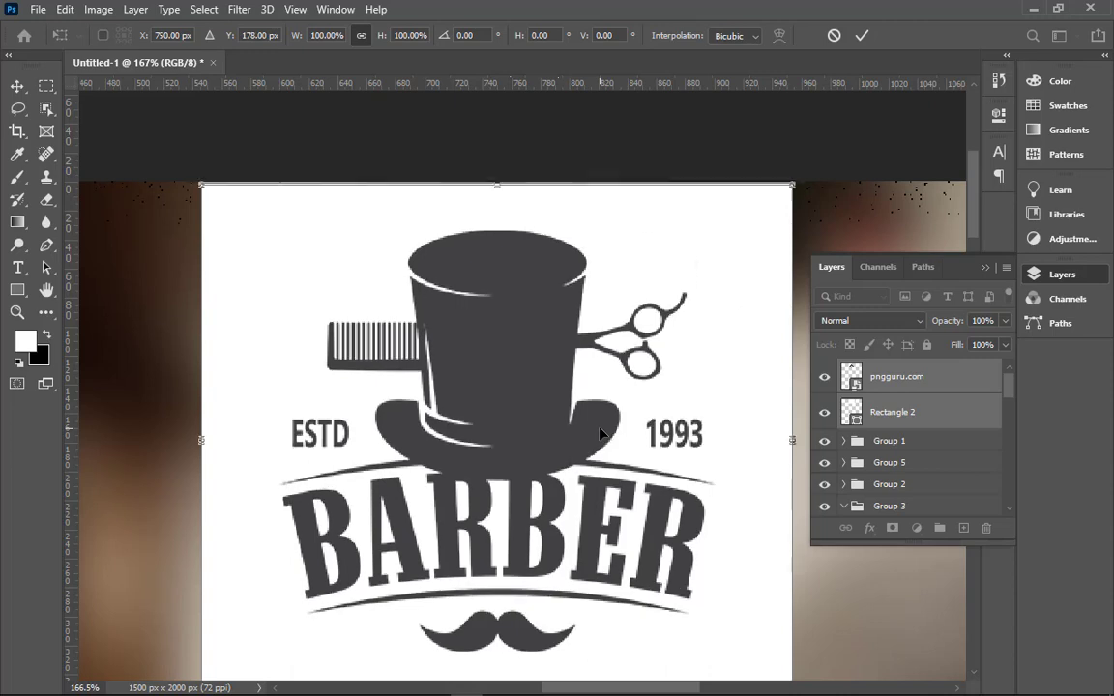
{"action": "key", "text": "Down"}
{"action": "key", "text": "Down"}
{"action": "key", "text": "Up"}
{"action": "key", "text": "Up"}
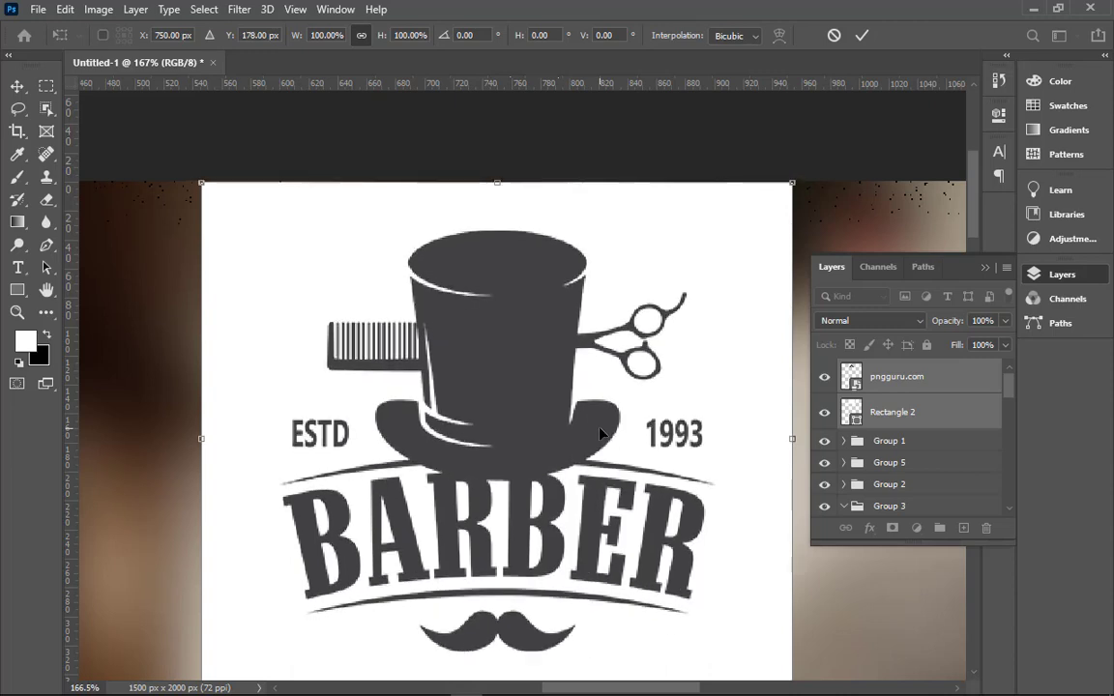
{"action": "key", "text": "Up"}
{"action": "key", "text": "ctrl+0"}
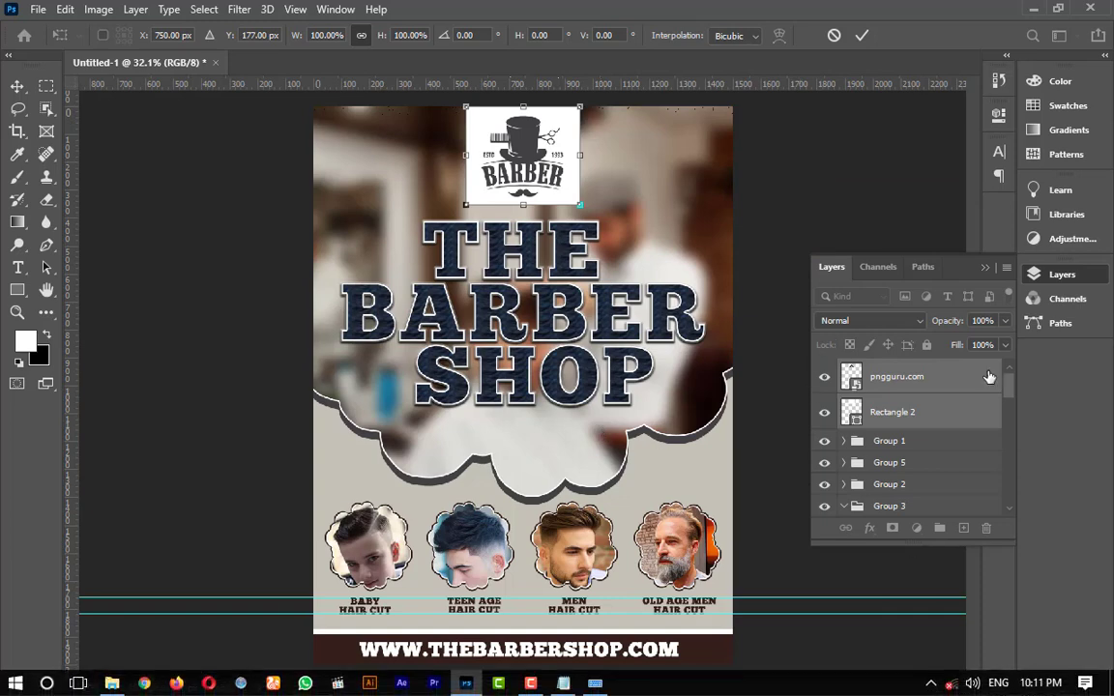
{"action": "left_click", "coordinate": [861, 35]}
- Confirm the white box's transform unchanged and reselect the logo layer
{"action": "left_click", "coordinate": [873, 420]}
{"action": "key", "text": "ctrl+t"}
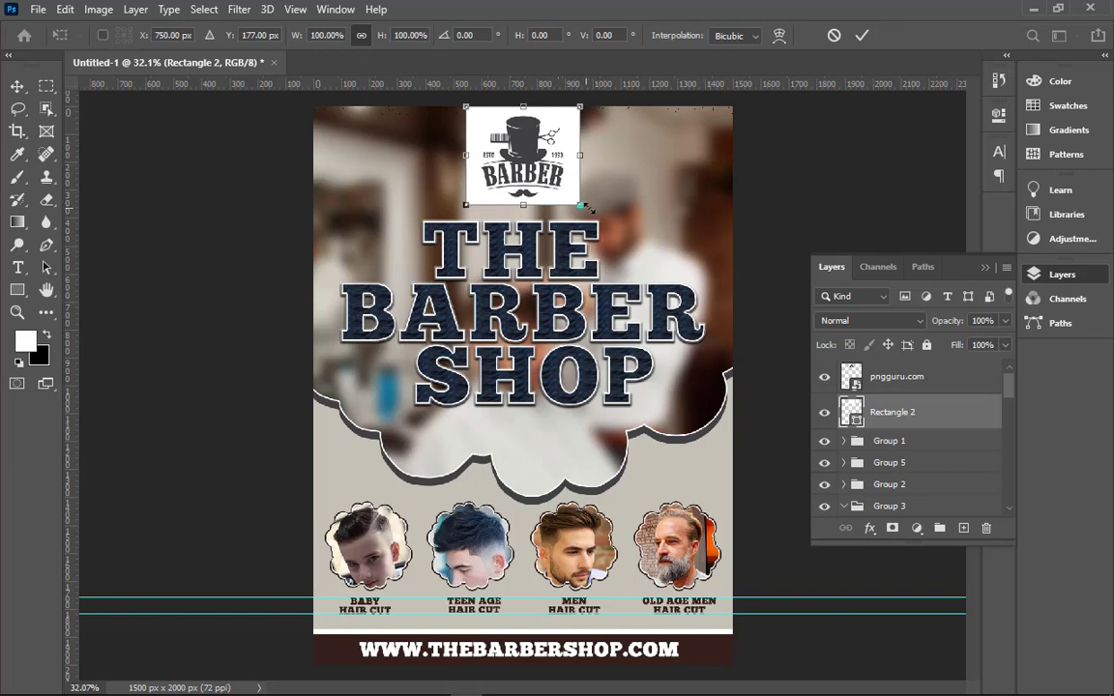
{"action": "key", "text": "Return"}
{"action": "left_click", "coordinate": [875, 381]}
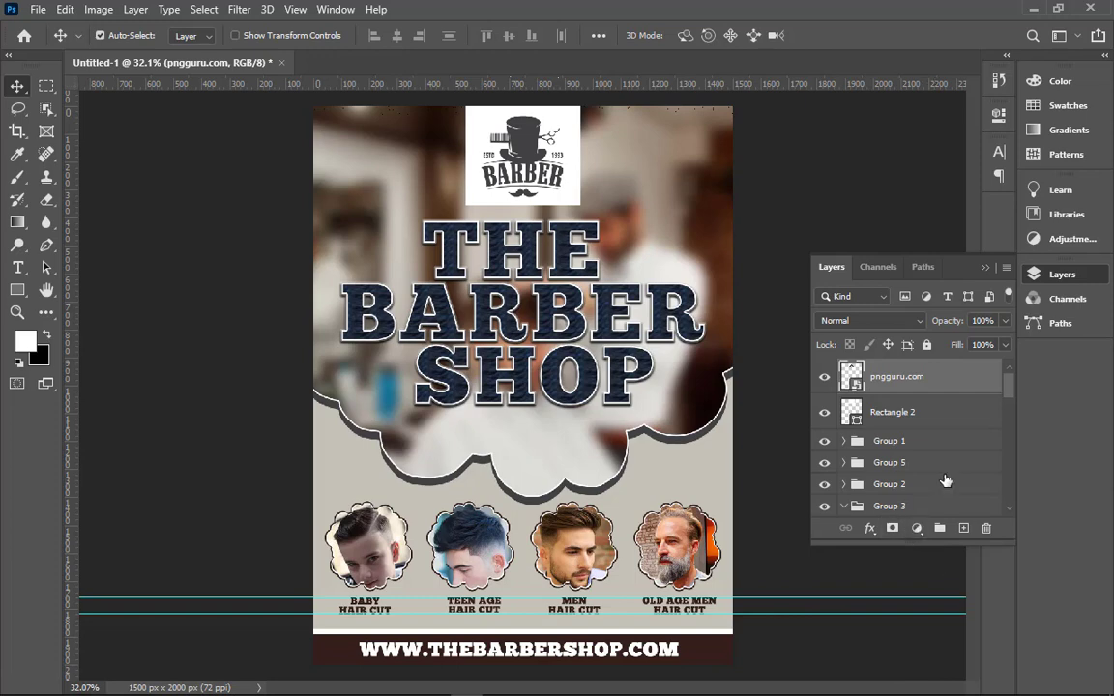
{"action": "scroll", "coordinate": [945, 480], "scroll_direction": "down", "scroll_amount": 5}
{"action": "scroll", "coordinate": [944, 480], "scroll_direction": "down", "scroll_amount": 5}
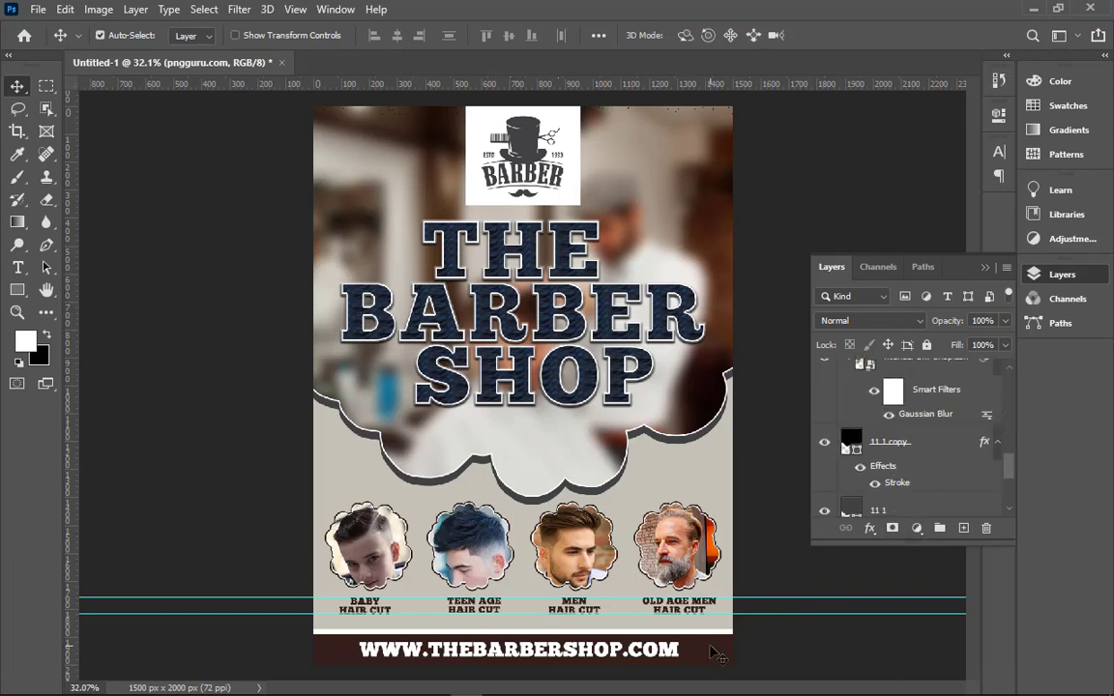
- Recolour the Rectangle 1 copy footer band to the logo's dark grey 414043
{"action": "key", "text": "ctrl+j"}
{"action": "double_click", "coordinate": [850, 498]}
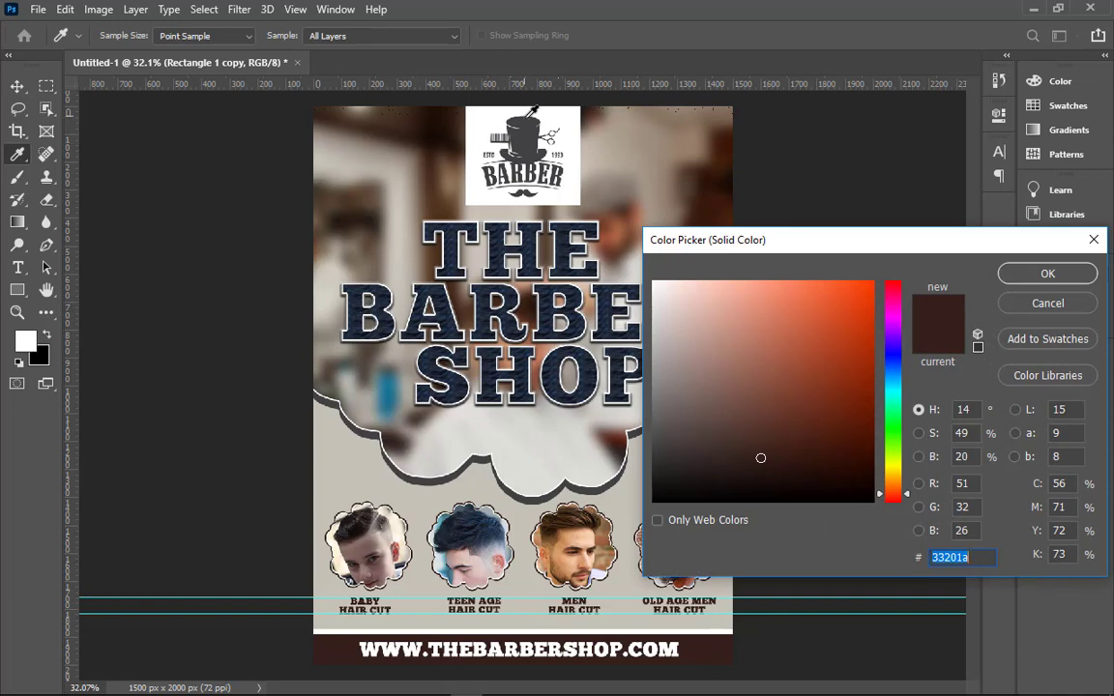
{"action": "left_click", "coordinate": [478, 117]}
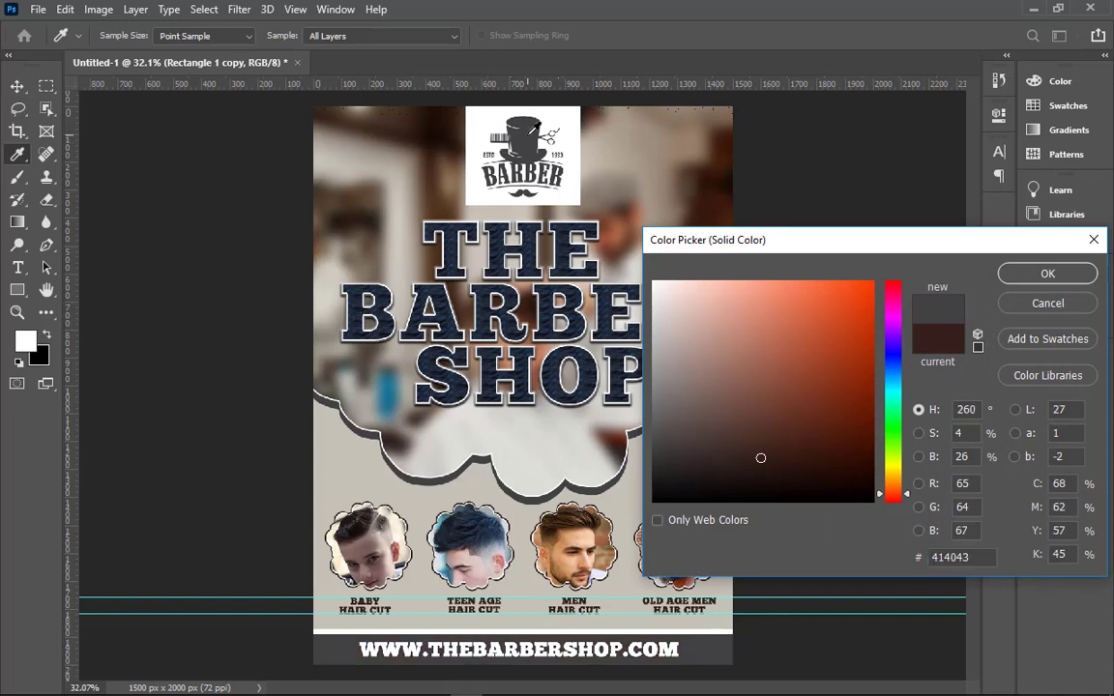
{"action": "left_click", "coordinate": [1048, 275]}
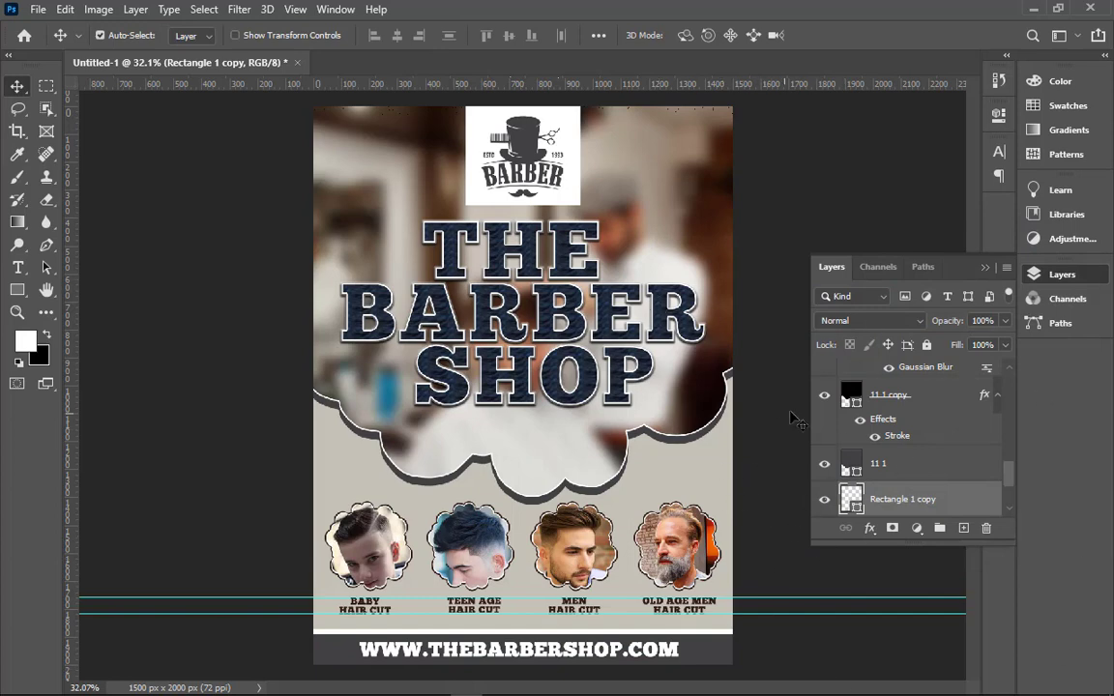
{"action": "scroll", "coordinate": [906, 464], "scroll_direction": "down", "scroll_amount": 2}
{"action": "scroll", "coordinate": [906, 464], "scroll_direction": "up", "scroll_amount": 3}
{"action": "scroll", "coordinate": [907, 464], "scroll_direction": "up", "scroll_amount": 3}
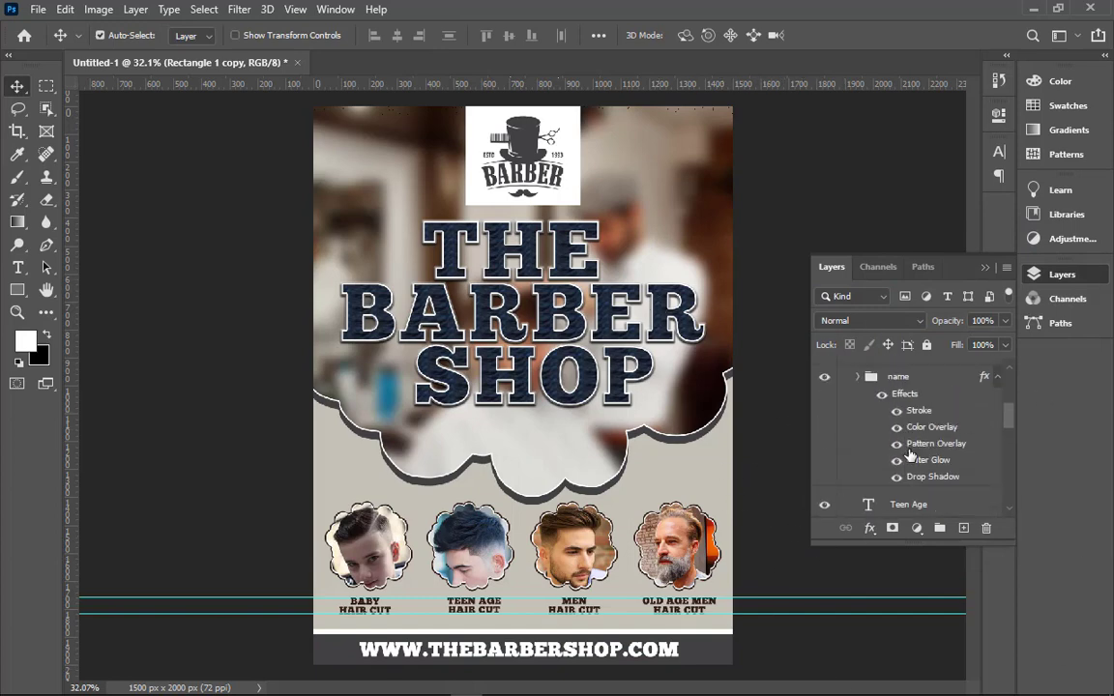
{"action": "scroll", "coordinate": [909, 460], "scroll_direction": "up", "scroll_amount": 3}
{"action": "scroll", "coordinate": [910, 456], "scroll_direction": "down", "scroll_amount": 1}
{"action": "scroll", "coordinate": [910, 457], "scroll_direction": "down", "scroll_amount": 2}
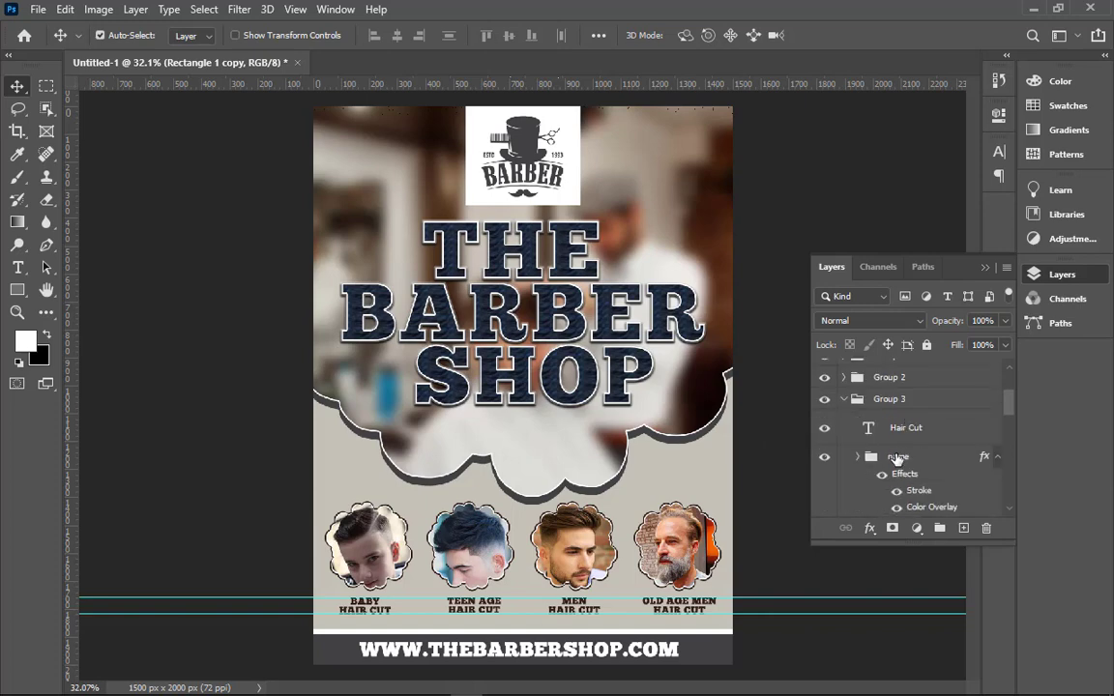
- Turn off the title group's Pattern Overlay and hide the title's effects
{"action": "left_click", "coordinate": [909, 457]}
{"action": "scroll", "coordinate": [907, 461], "scroll_direction": "down", "scroll_amount": 2}
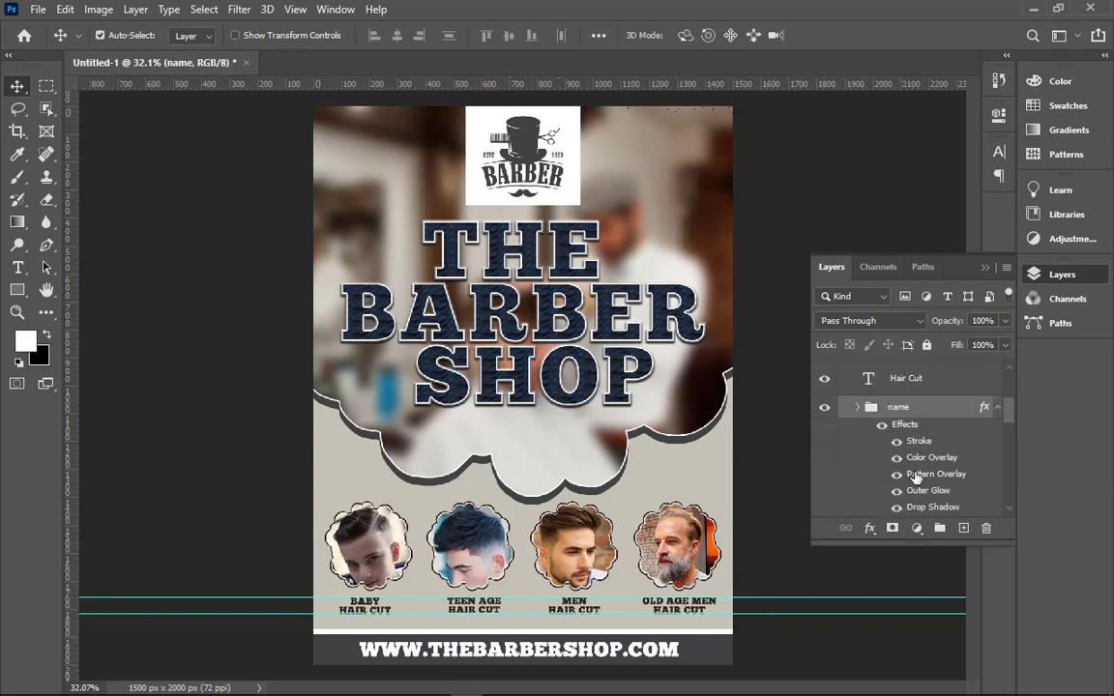
{"action": "double_click", "coordinate": [914, 474]}
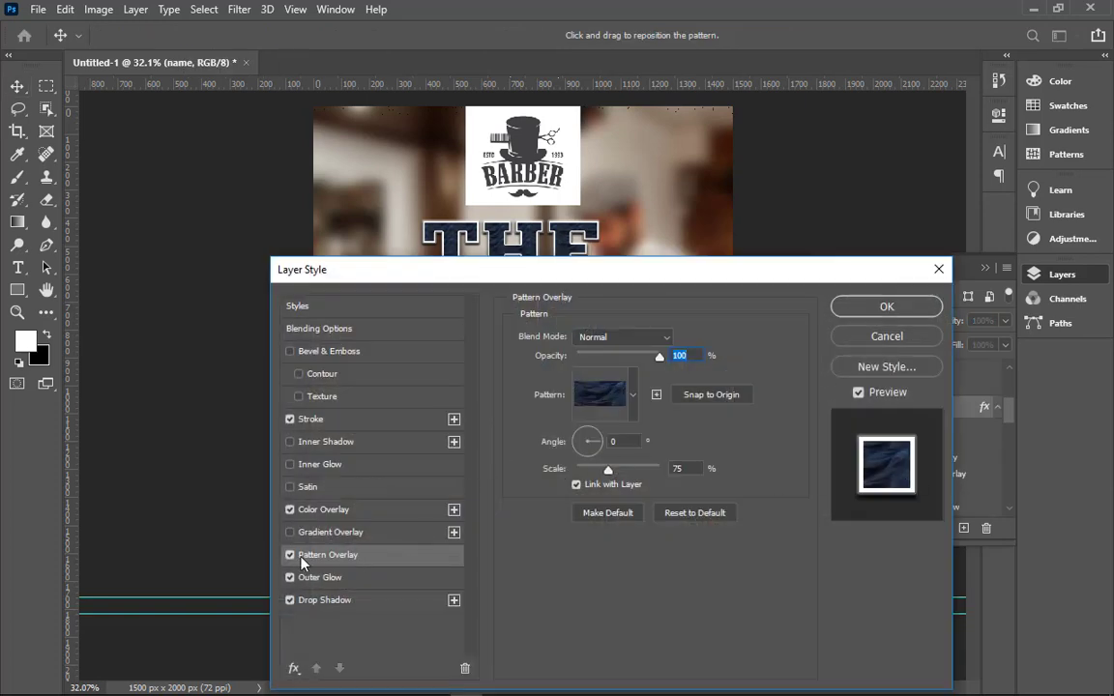
{"action": "left_click", "coordinate": [291, 555]}
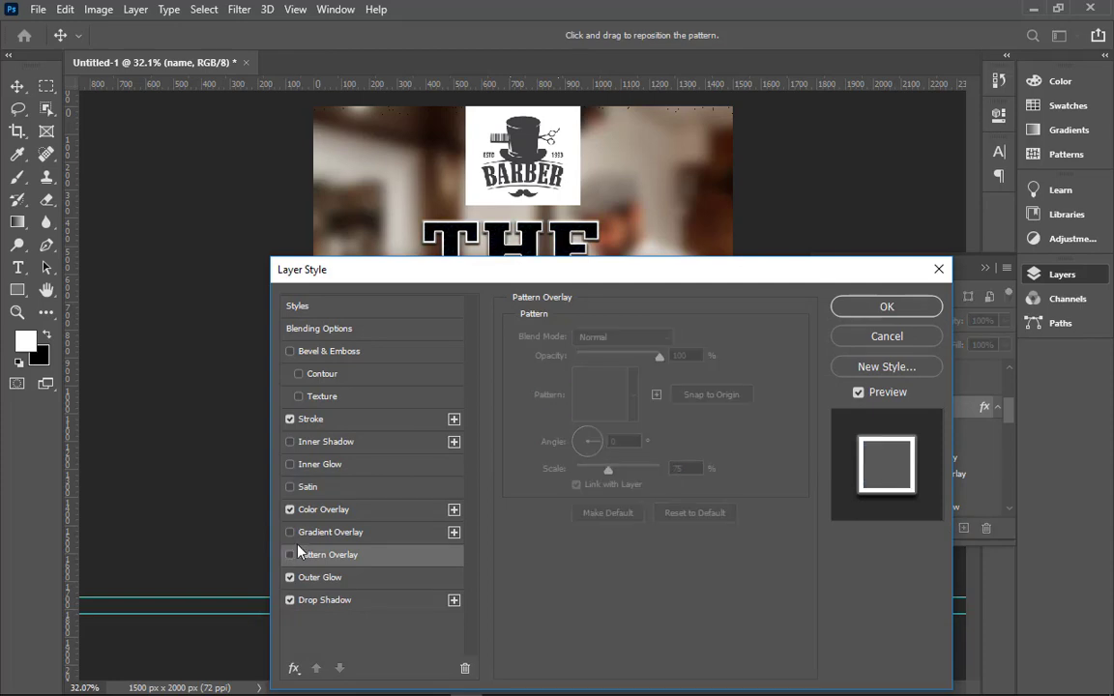
{"action": "left_click", "coordinate": [859, 308]}
{"action": "scroll", "coordinate": [876, 492], "scroll_direction": "up", "scroll_amount": 3}
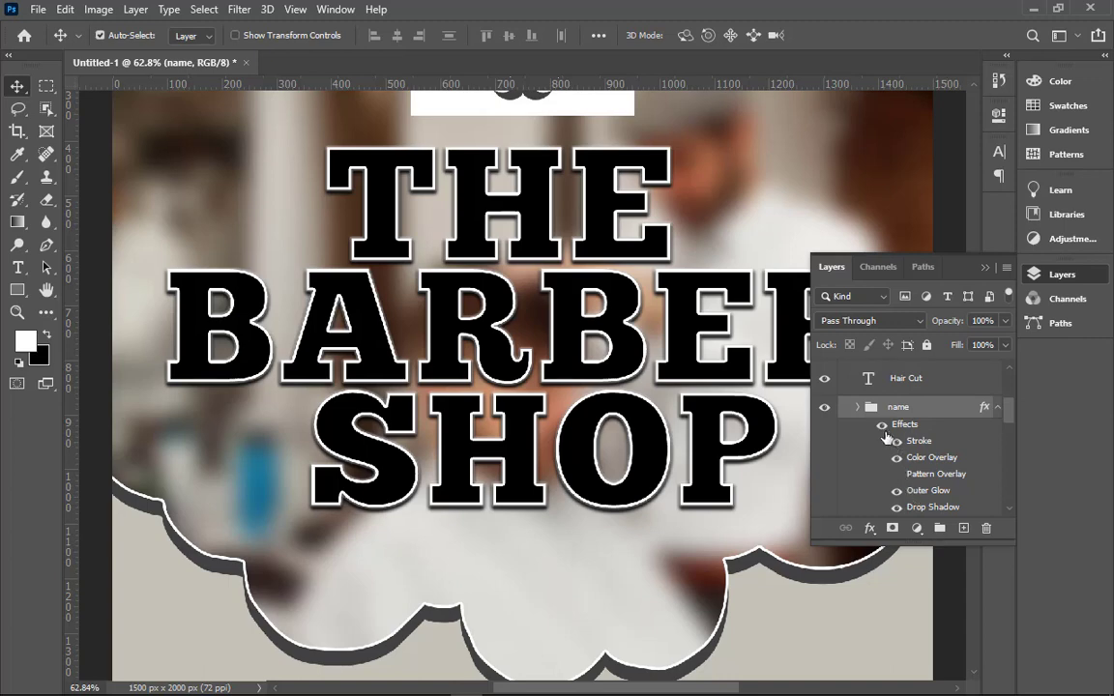
{"action": "left_click", "coordinate": [881, 426]}
- Cancel a white Color Overlay colour, leaving the headline's layer style unchanged
{"action": "scroll", "coordinate": [891, 427], "scroll_direction": "down", "scroll_amount": 3}
{"action": "scroll", "coordinate": [890, 427], "scroll_direction": "down", "scroll_amount": 1}
{"action": "scroll", "coordinate": [911, 436], "scroll_direction": "up", "scroll_amount": 2}
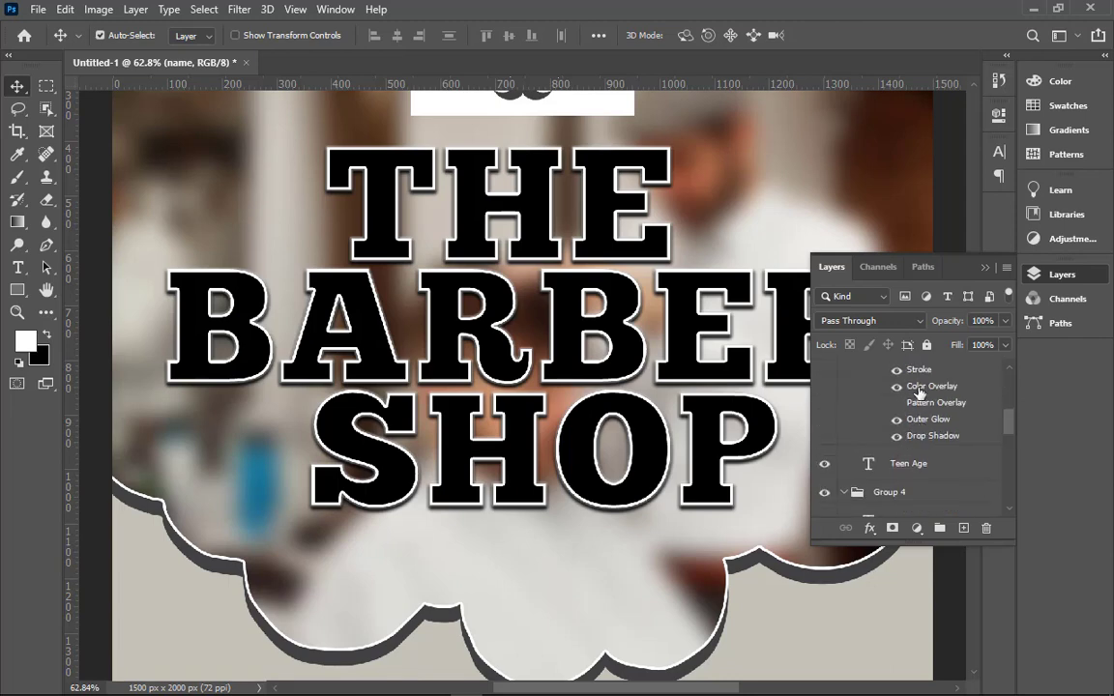
{"action": "double_click", "coordinate": [919, 386]}
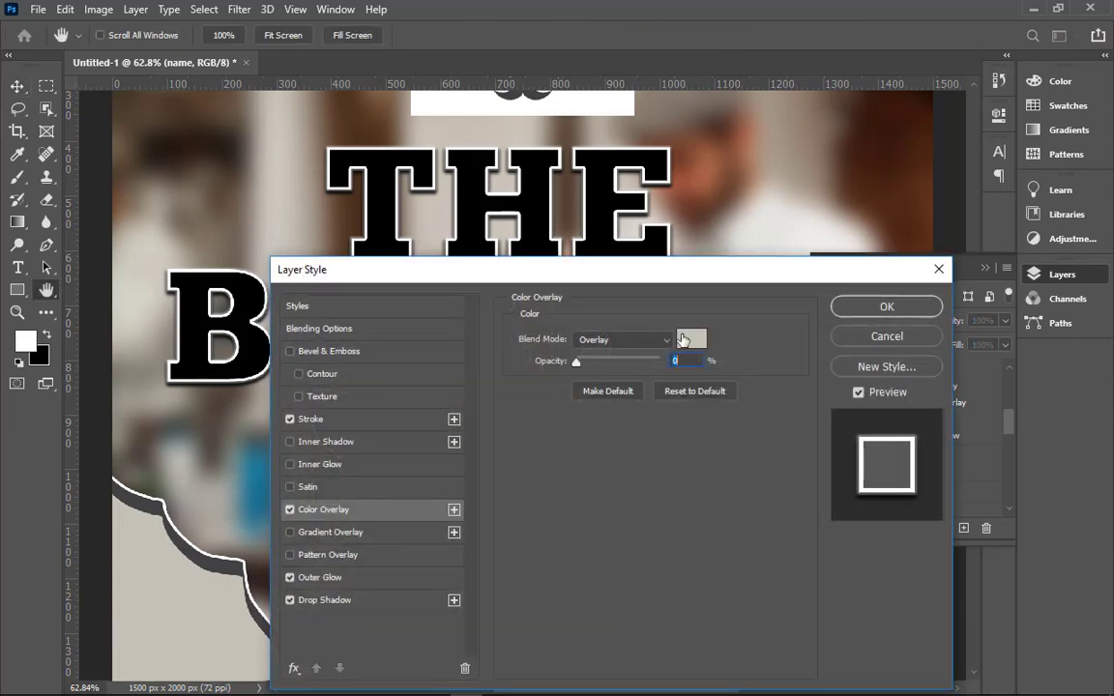
{"action": "type", "text": "1"}
{"action": "type", "text": "00"}
{"action": "left_click", "coordinate": [691, 339]}
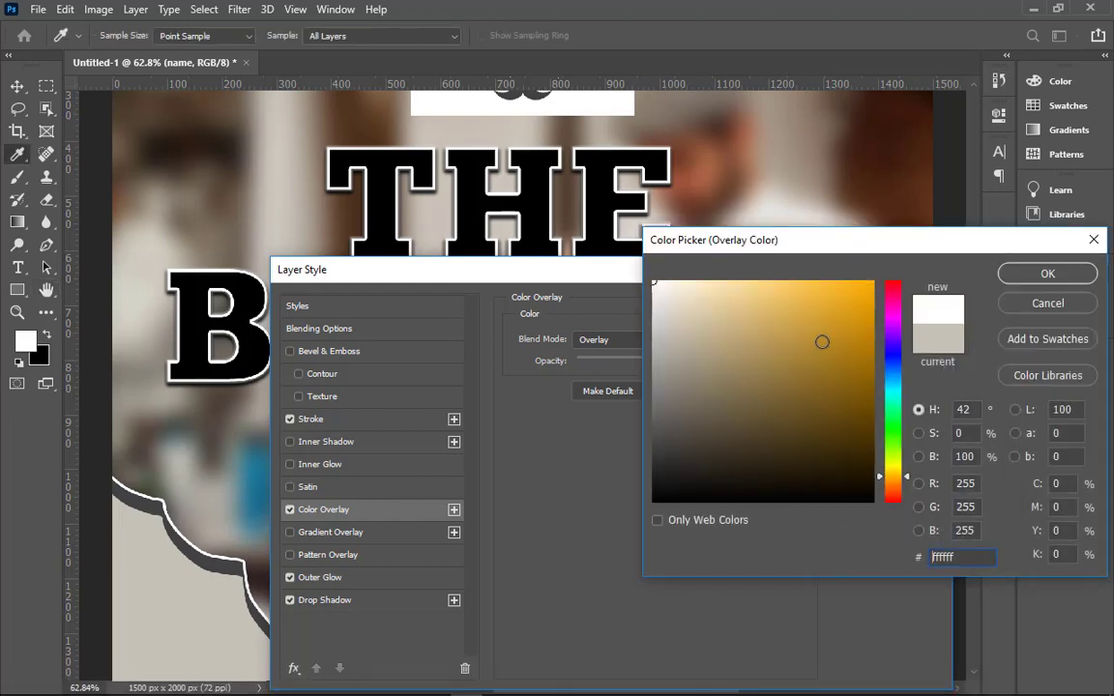
{"action": "left_click", "coordinate": [1047, 303]}
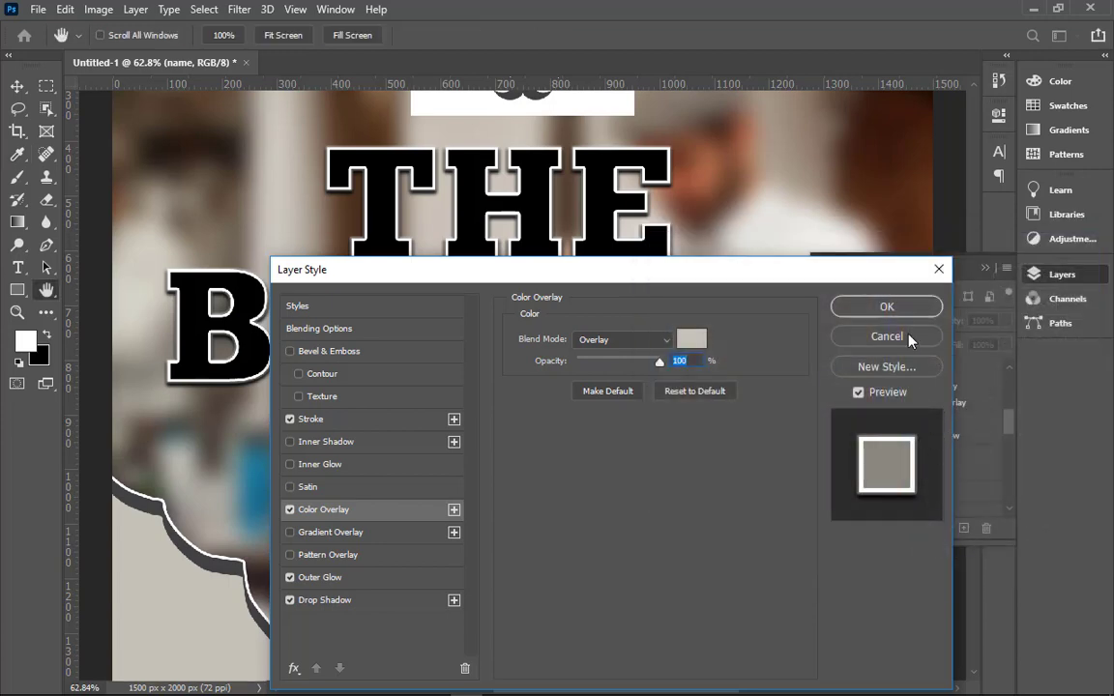
{"action": "left_click", "coordinate": [913, 339]}
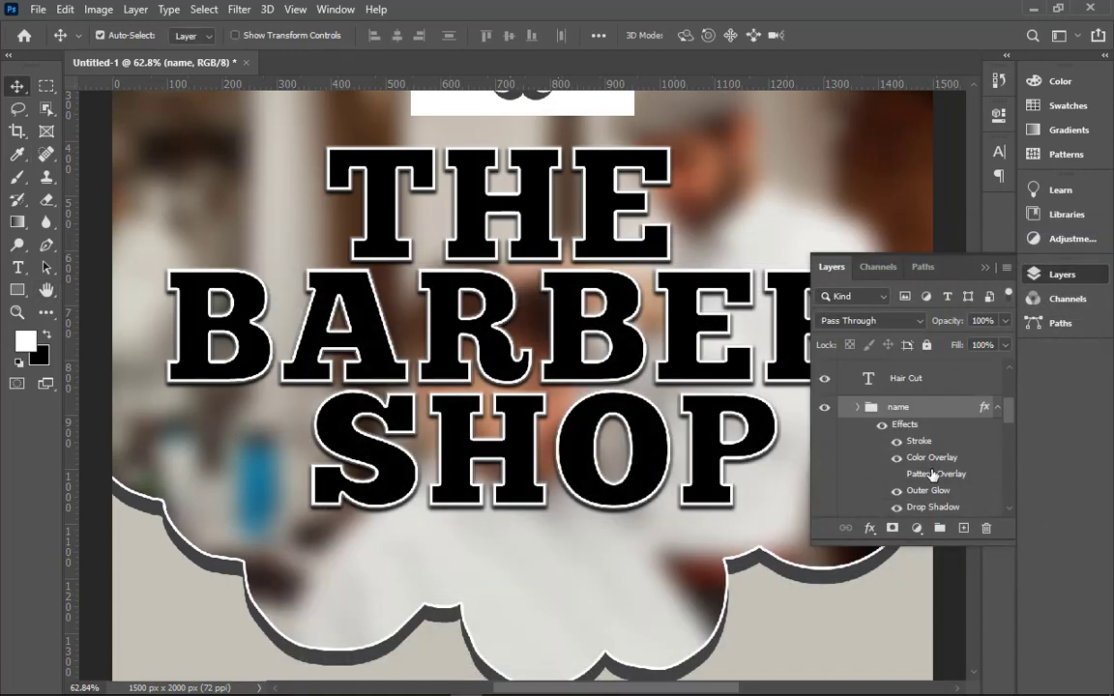
- Toggle the headline group's visibility to compare the result
{"action": "left_click", "coordinate": [824, 407]}
{"action": "left_click", "coordinate": [823, 407]}
{"action": "scroll", "coordinate": [878, 425], "scroll_direction": "down", "scroll_amount": 1}
{"action": "scroll", "coordinate": [878, 425], "scroll_direction": "down", "scroll_amount": 2}
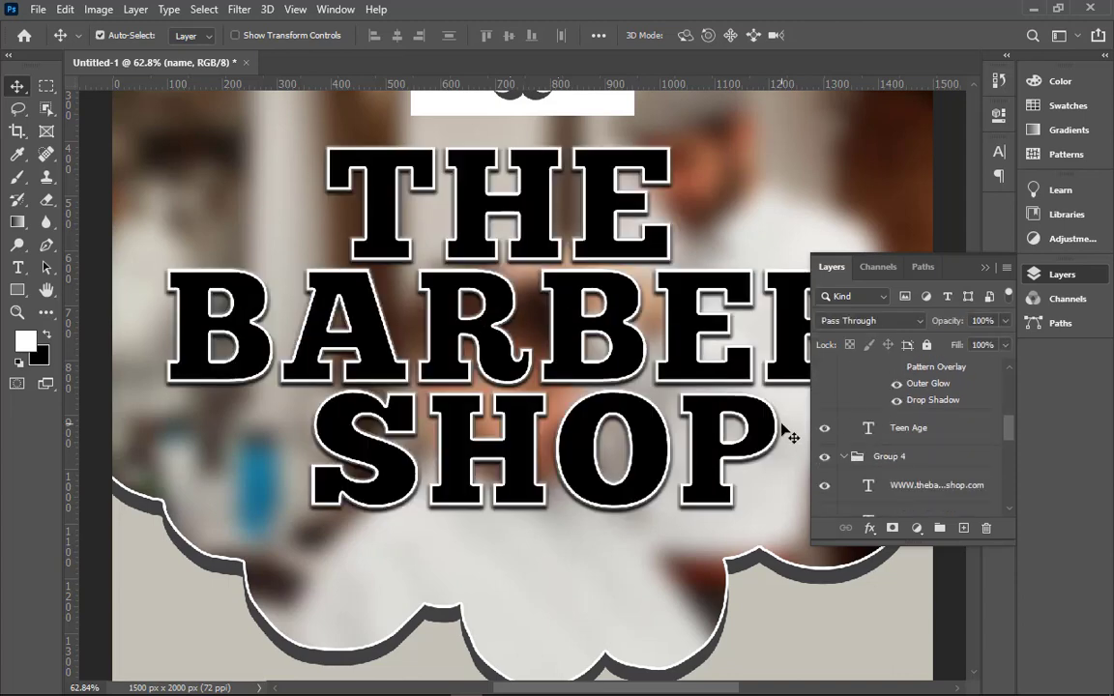
- Fit the flyer in view and toggle the headline's Stroke and Outer Glow to inspect them
{"action": "key", "text": "ctrl+0"}
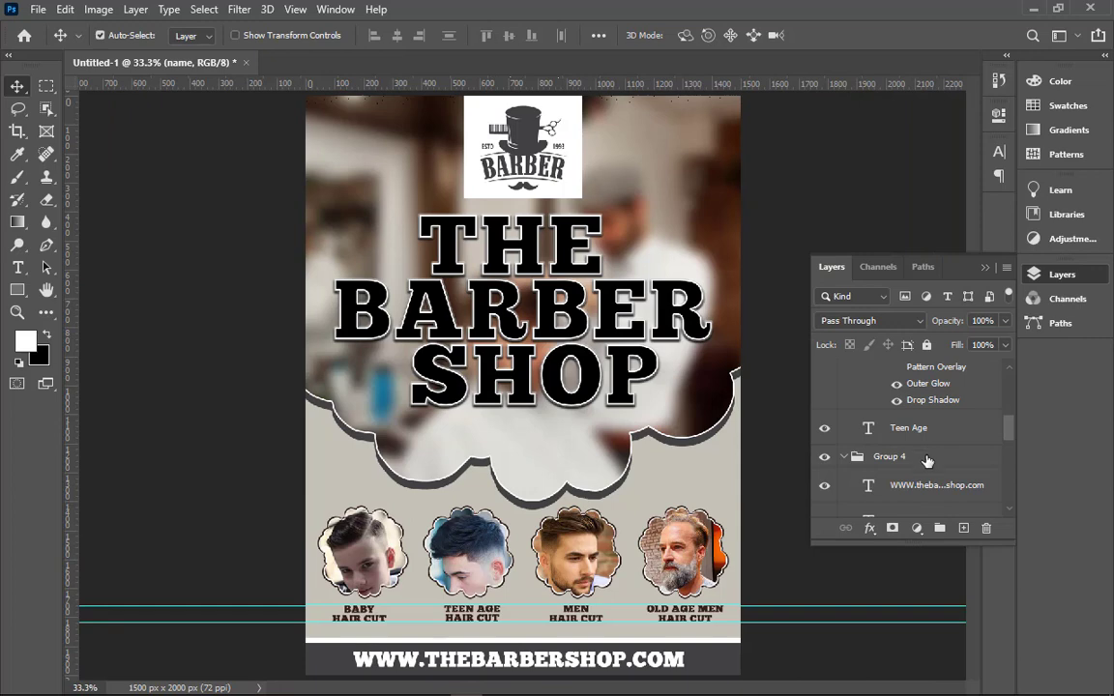
{"action": "scroll", "coordinate": [926, 461], "scroll_direction": "down", "scroll_amount": 1}
{"action": "scroll", "coordinate": [909, 445], "scroll_direction": "up", "scroll_amount": 3}
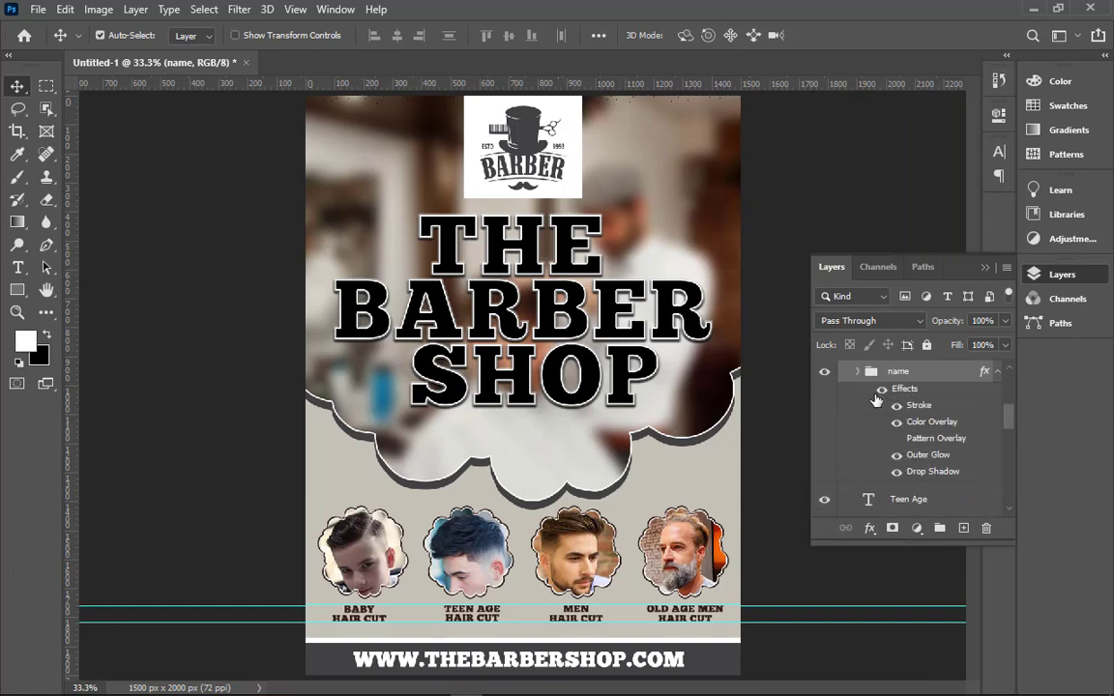
{"action": "double_click", "coordinate": [876, 391]}
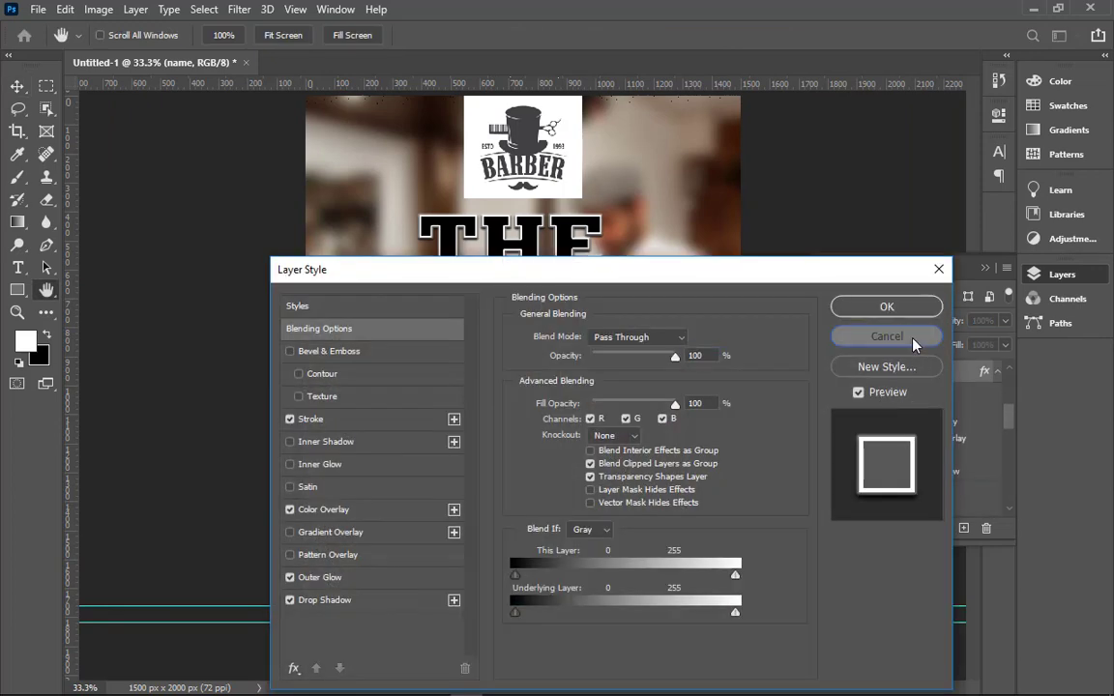
{"action": "left_click", "coordinate": [887, 336]}
{"action": "left_click", "coordinate": [896, 405]}
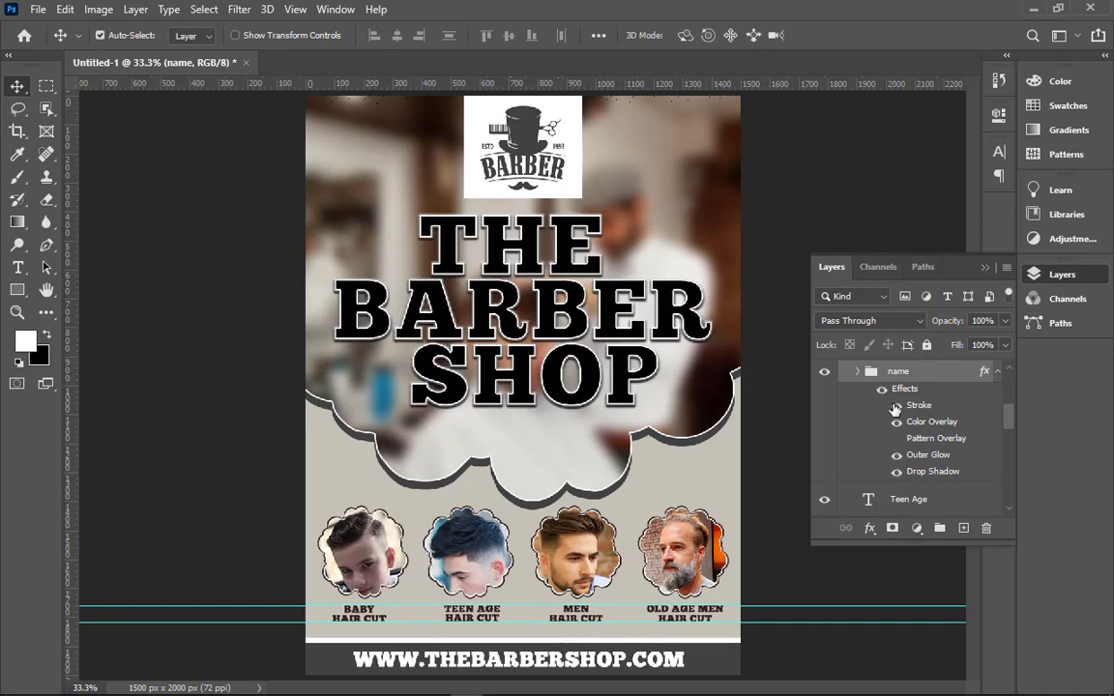
{"action": "left_click", "coordinate": [896, 405]}
{"action": "left_click", "coordinate": [896, 454]}
{"action": "left_click", "coordinate": [896, 455]}
- Delete the Pattern Overlay and set the Color Overlay to Normal blend mode
{"action": "left_click_drag", "start_coordinate": [930, 444], "coordinate": [987, 529]}
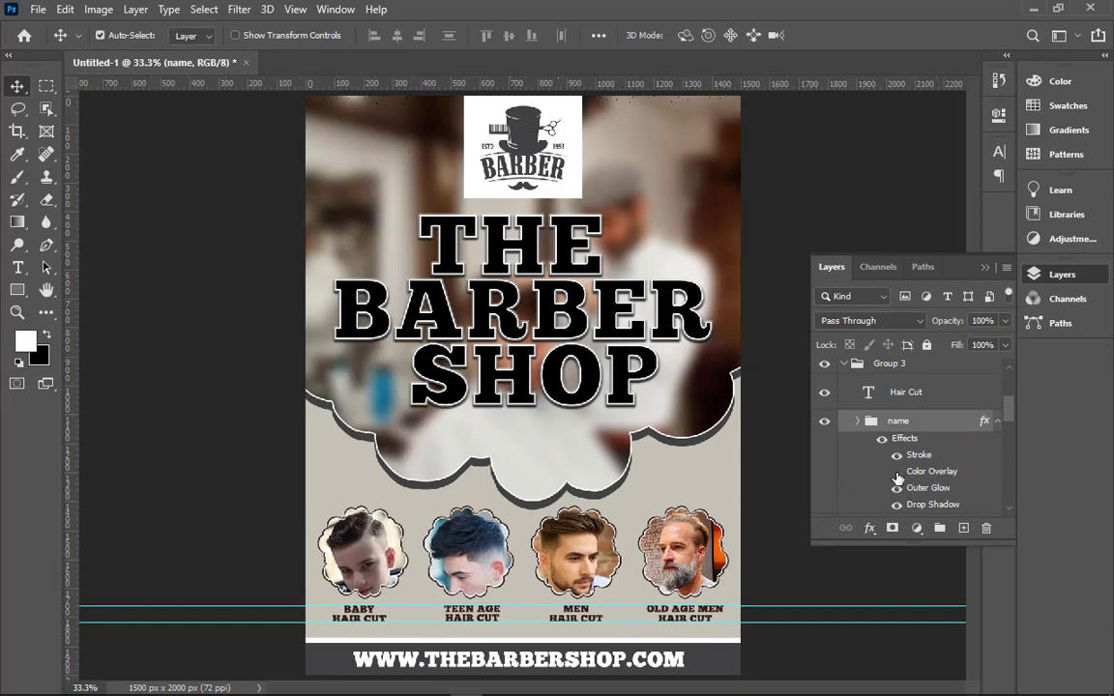
{"action": "double_click", "coordinate": [917, 472]}
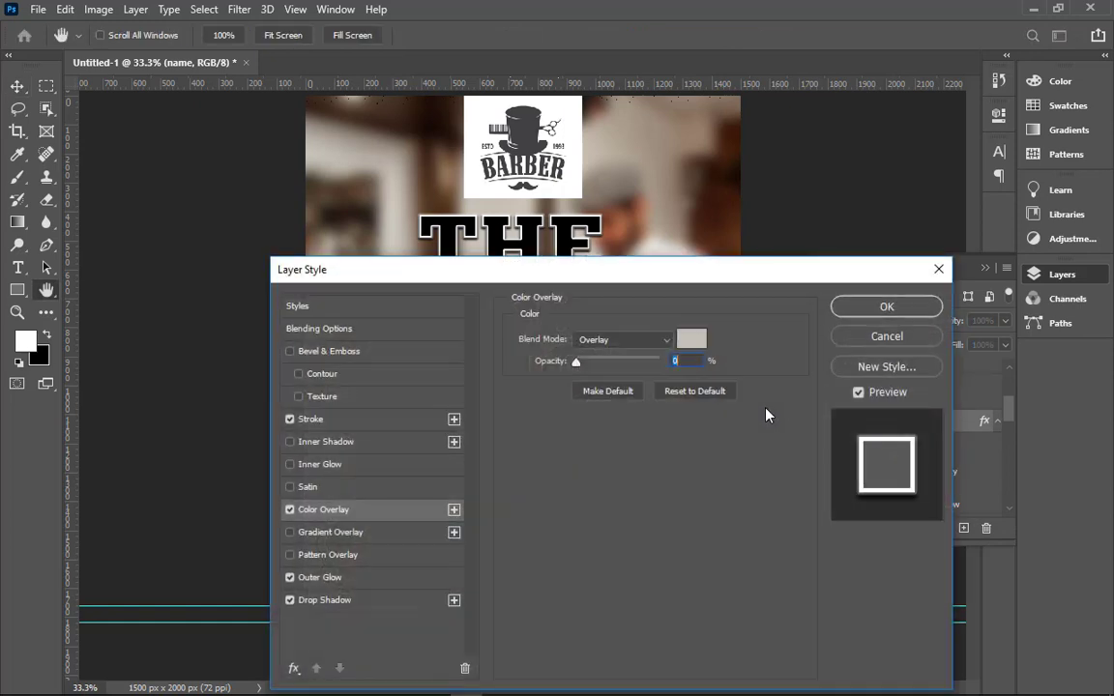
{"action": "type", "text": "100"}
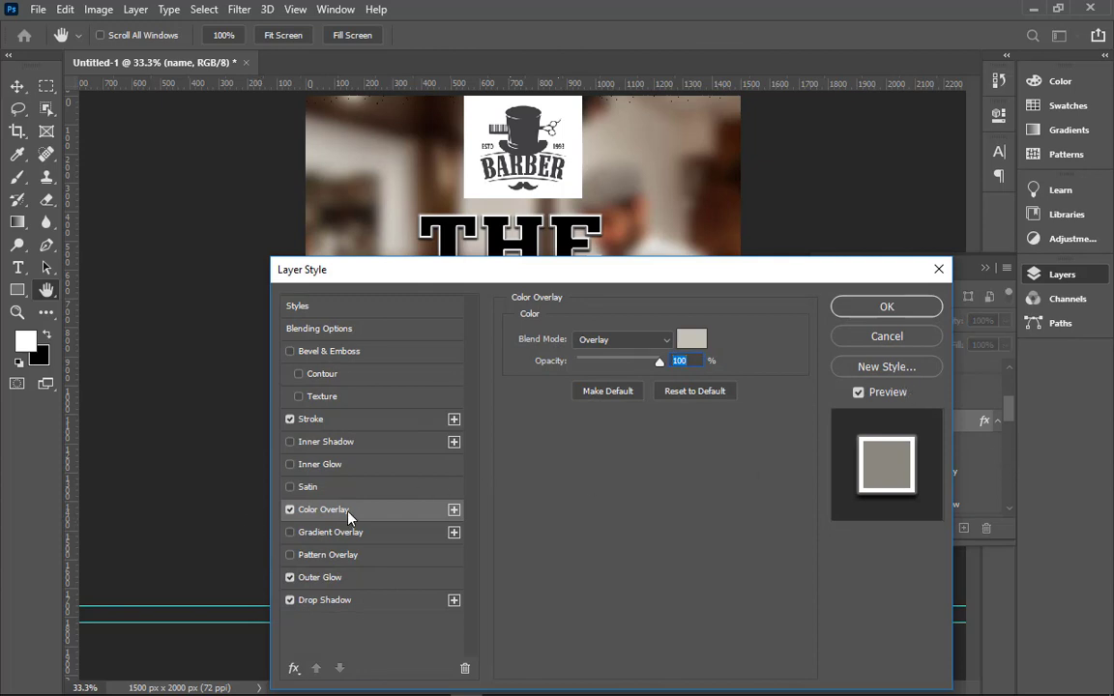
{"action": "left_click", "coordinate": [618, 340]}
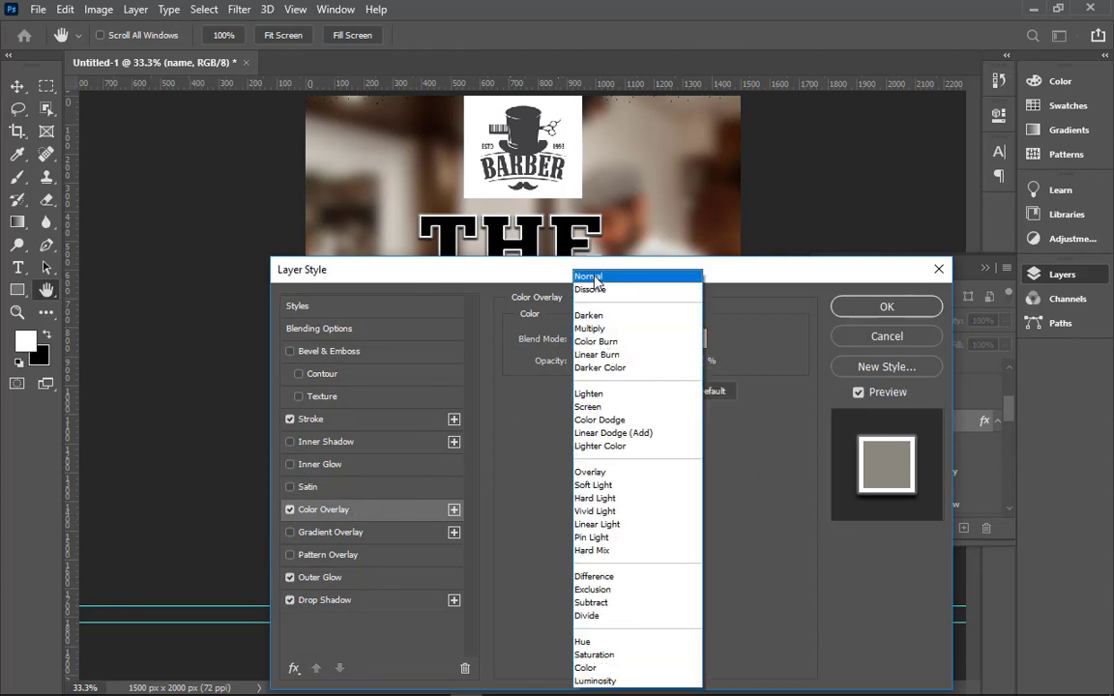
{"action": "left_click", "coordinate": [594, 279]}
{"action": "left_click", "coordinate": [693, 340]}
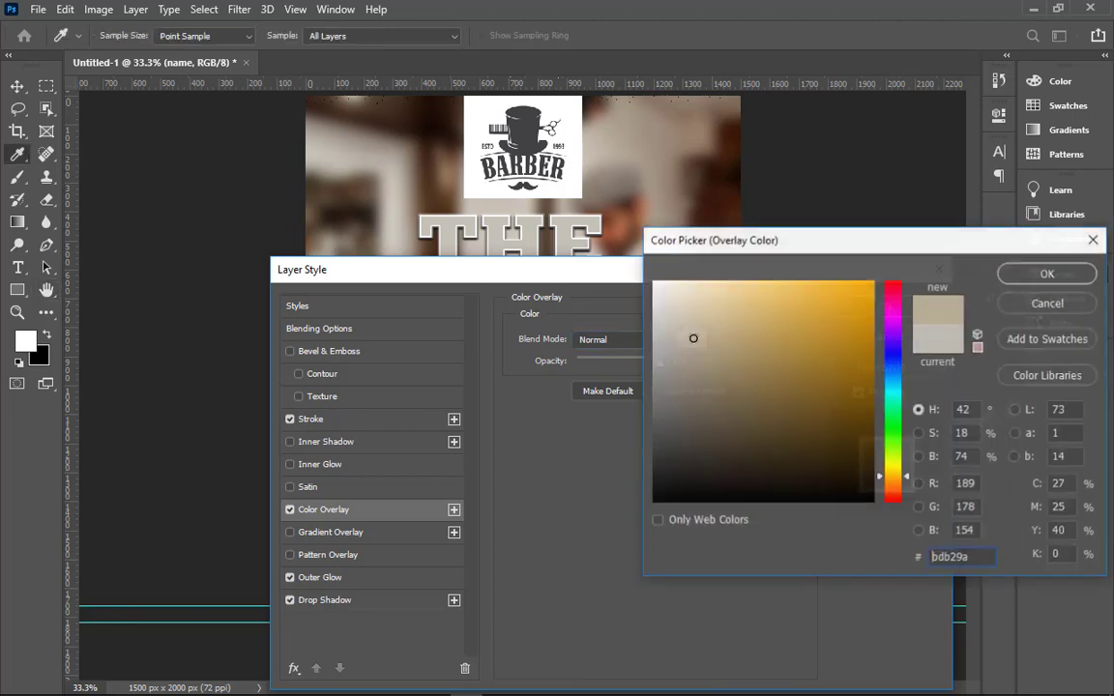
{"action": "left_click", "coordinate": [530, 135]}
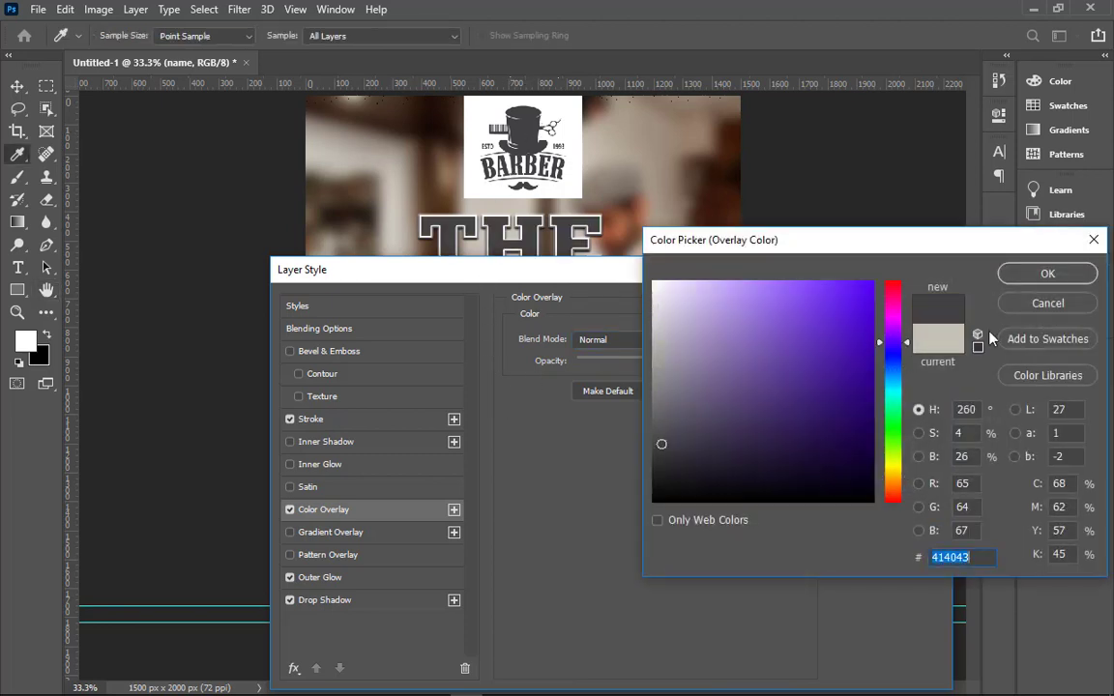
{"action": "left_click", "coordinate": [1047, 302]}
- Try dark grey 414043, then dark brown 33201a, as the overlay colour
{"action": "left_click_drag", "start_coordinate": [503, 280], "coordinate": [495, 645]}
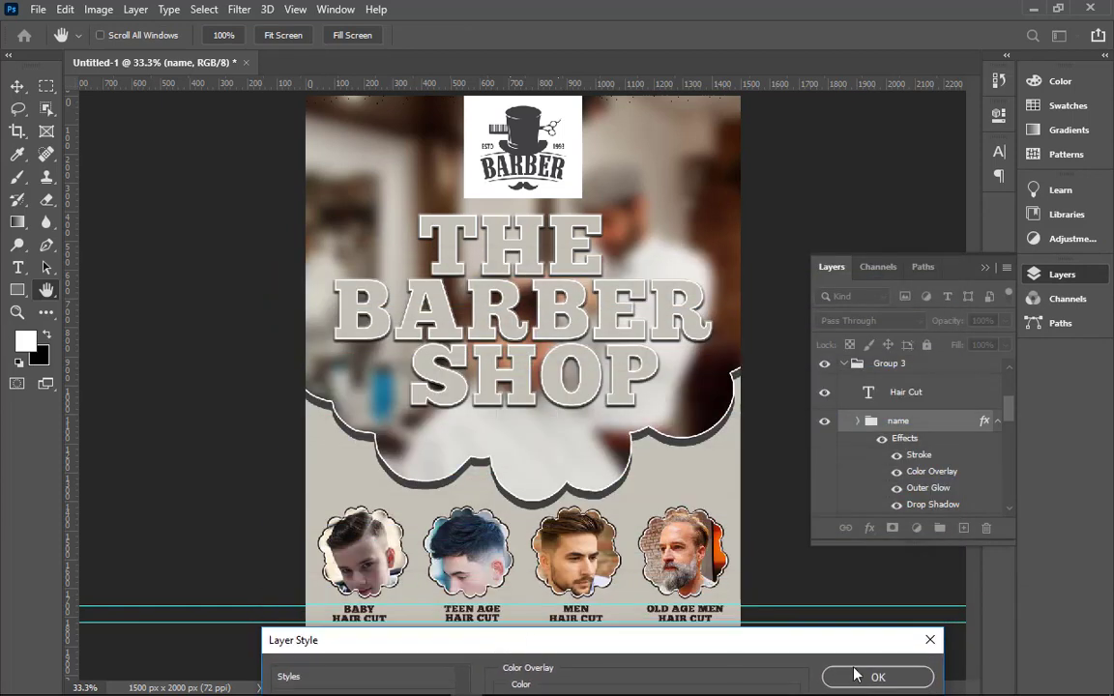
{"action": "left_click_drag", "start_coordinate": [786, 651], "coordinate": [771, 519]}
{"action": "left_click", "coordinate": [669, 578]}
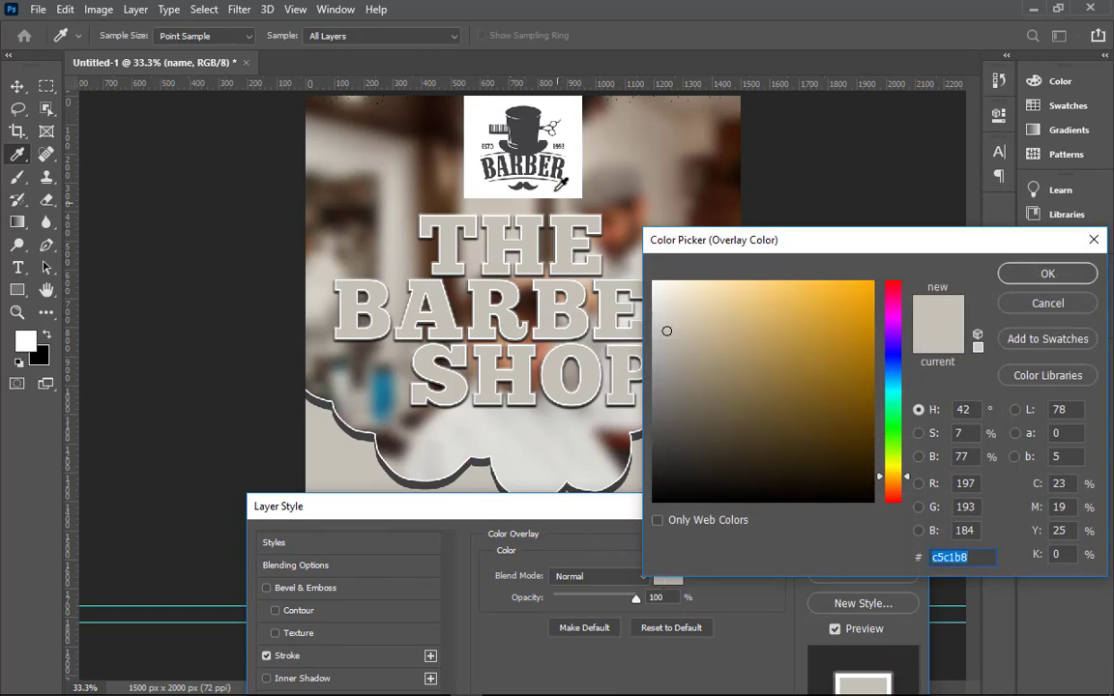
{"action": "left_click", "coordinate": [477, 123]}
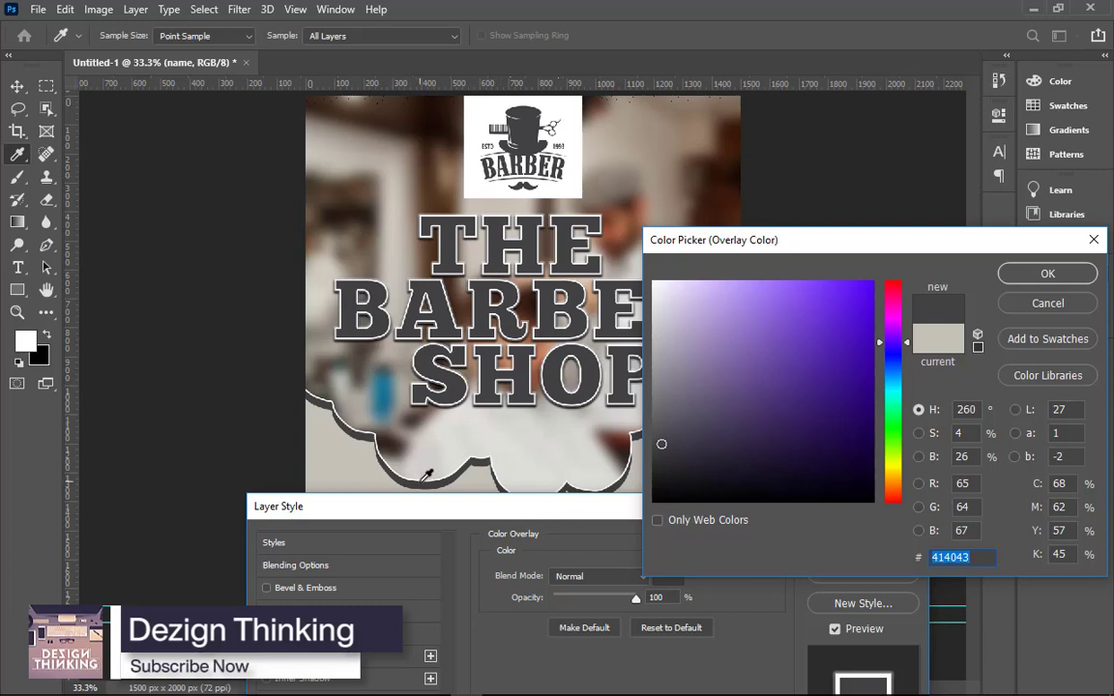
{"action": "key", "text": "Return"}
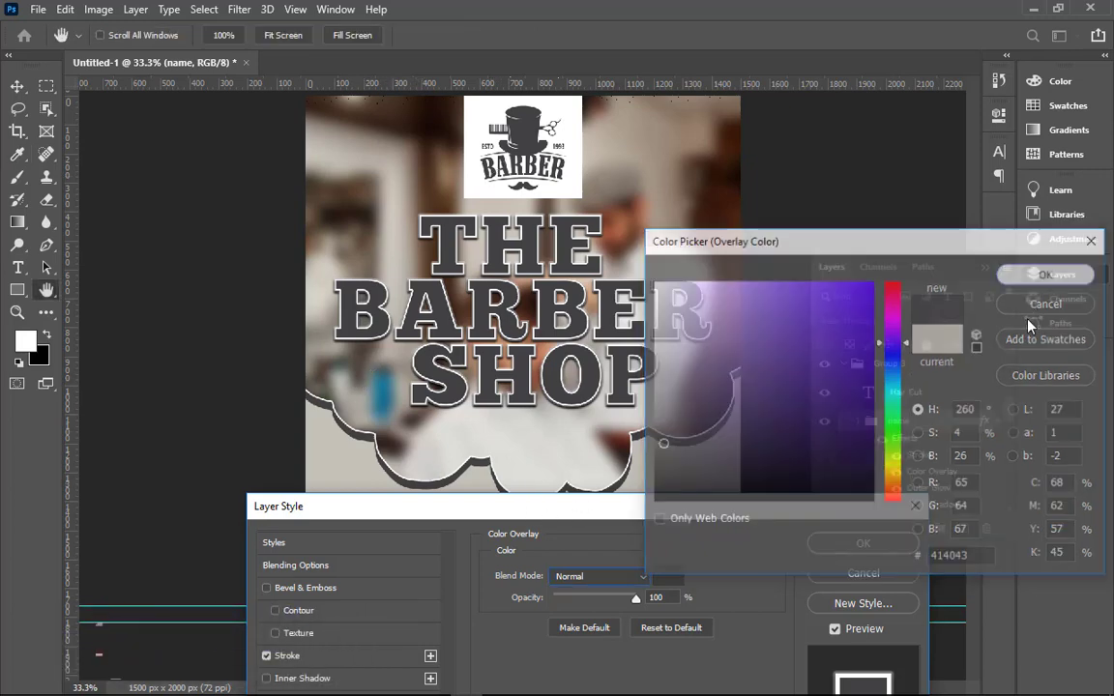
{"action": "left_click_drag", "start_coordinate": [862, 512], "coordinate": [830, 86]}
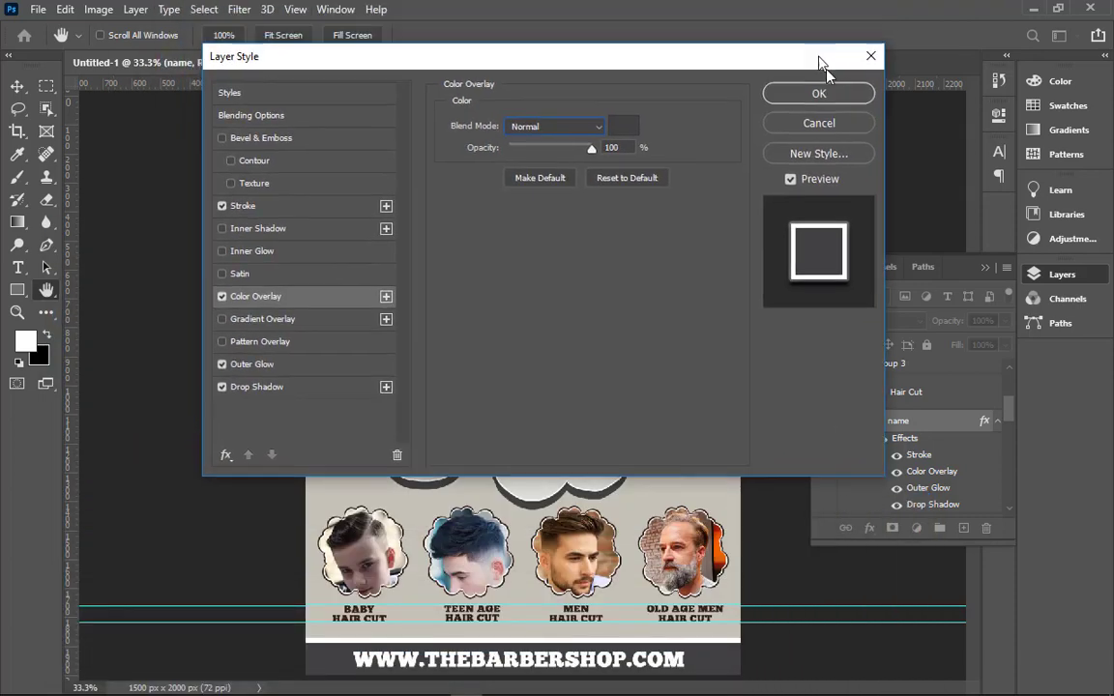
{"action": "left_click", "coordinate": [638, 149]}
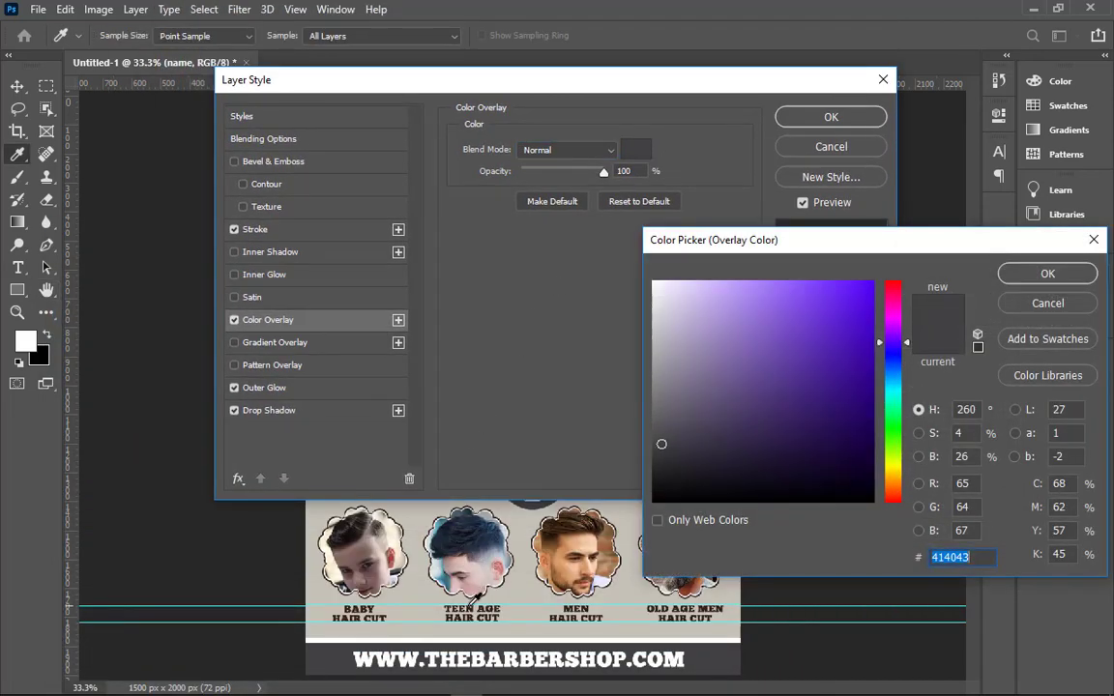
{"action": "left_click", "coordinate": [422, 544]}
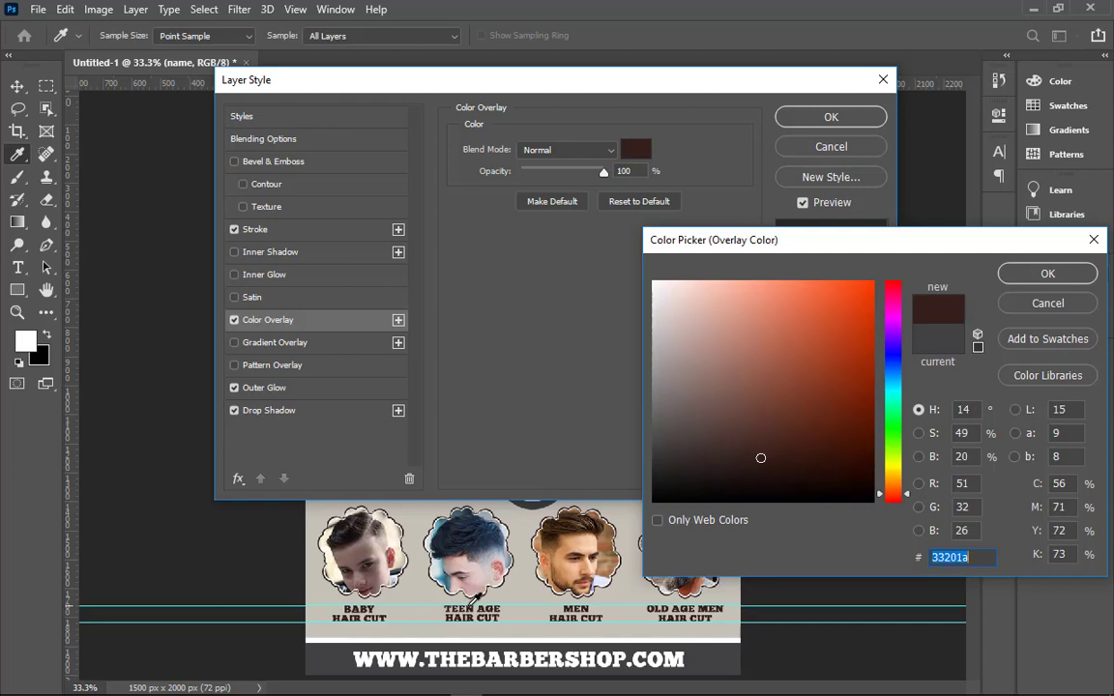
{"action": "left_click", "coordinate": [1031, 272]}
{"action": "left_click_drag", "start_coordinate": [693, 83], "coordinate": [727, 278]}
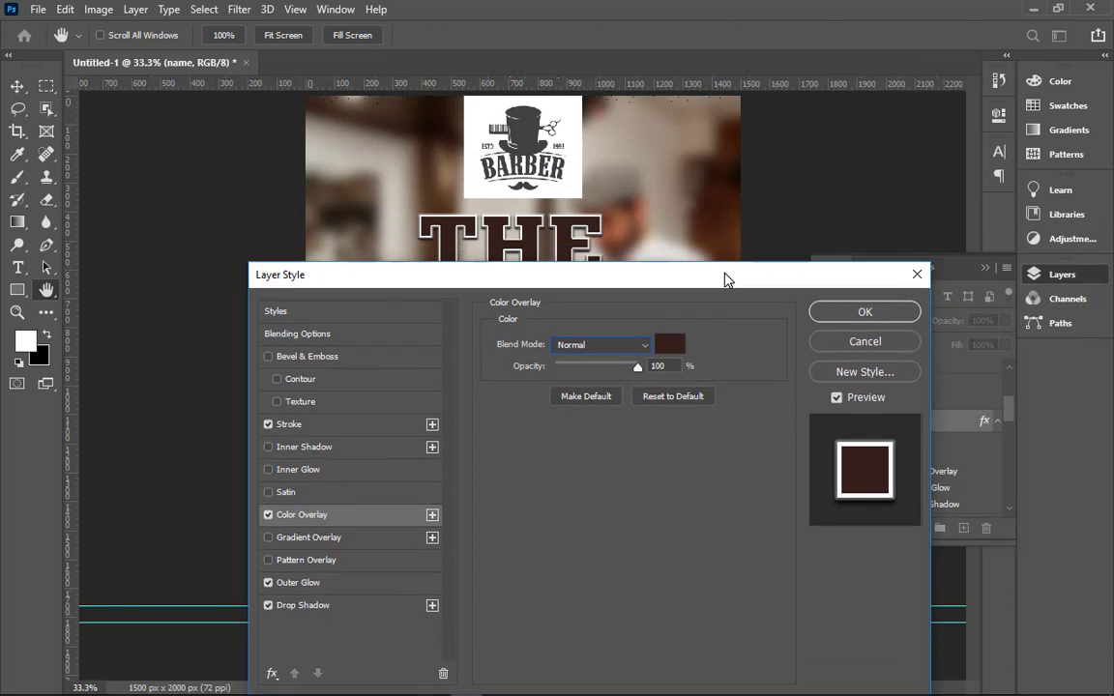
- Compare at 0% opacity, then apply the overlay at 100% with dark grey 414043
{"action": "key", "text": "Tab"}
{"action": "type", "text": "0"}
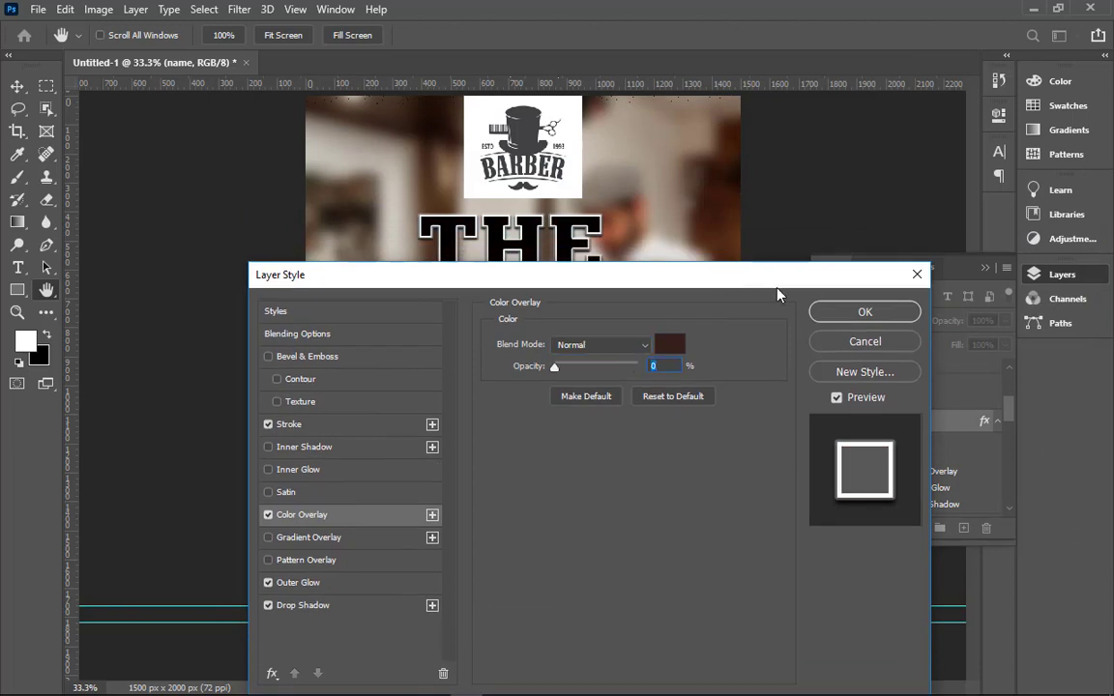
{"action": "left_click", "coordinate": [669, 344]}
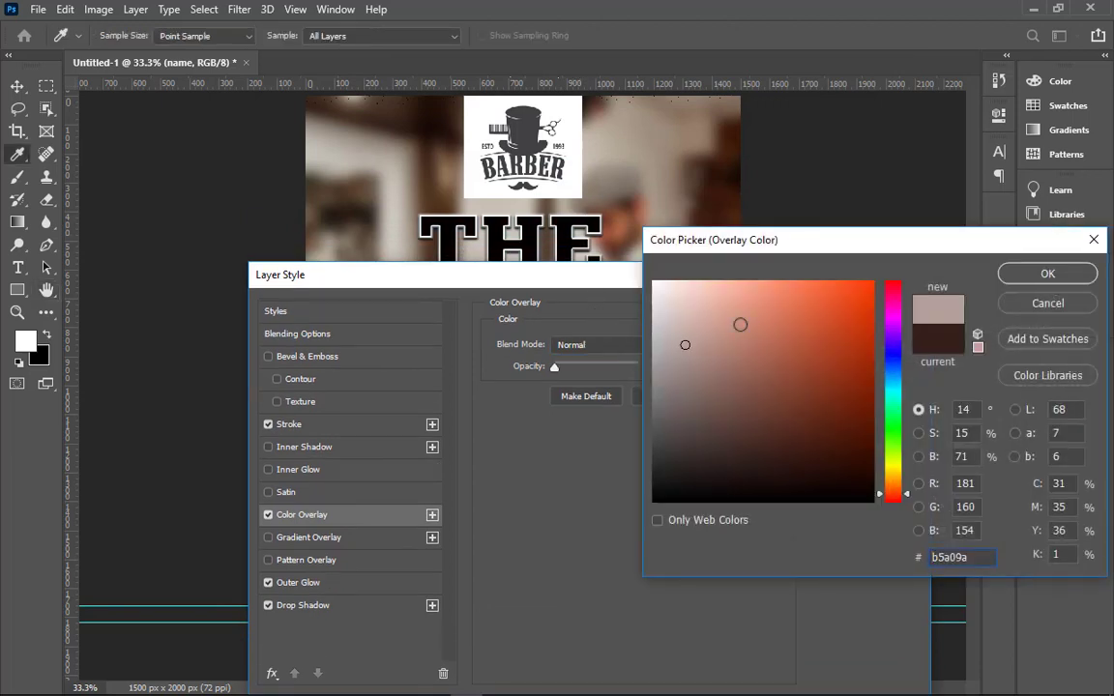
{"action": "left_click", "coordinate": [1044, 306]}
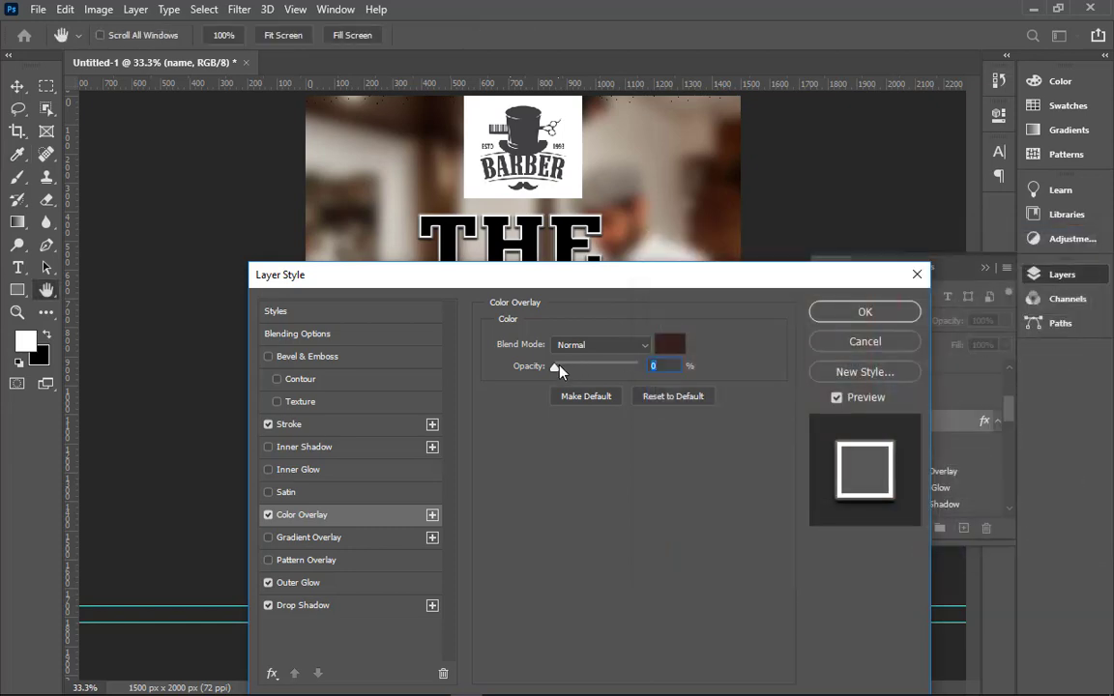
{"action": "left_click_drag", "start_coordinate": [555, 368], "coordinate": [878, 398]}
{"action": "left_click", "coordinate": [684, 353]}
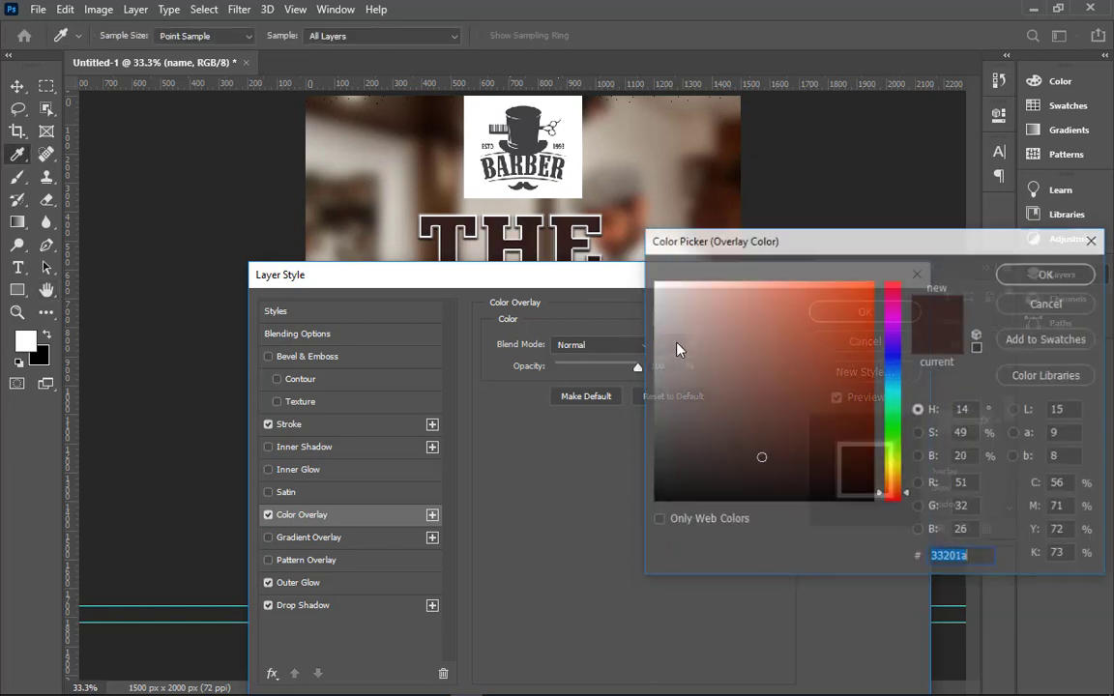
{"action": "left_click", "coordinate": [527, 123]}
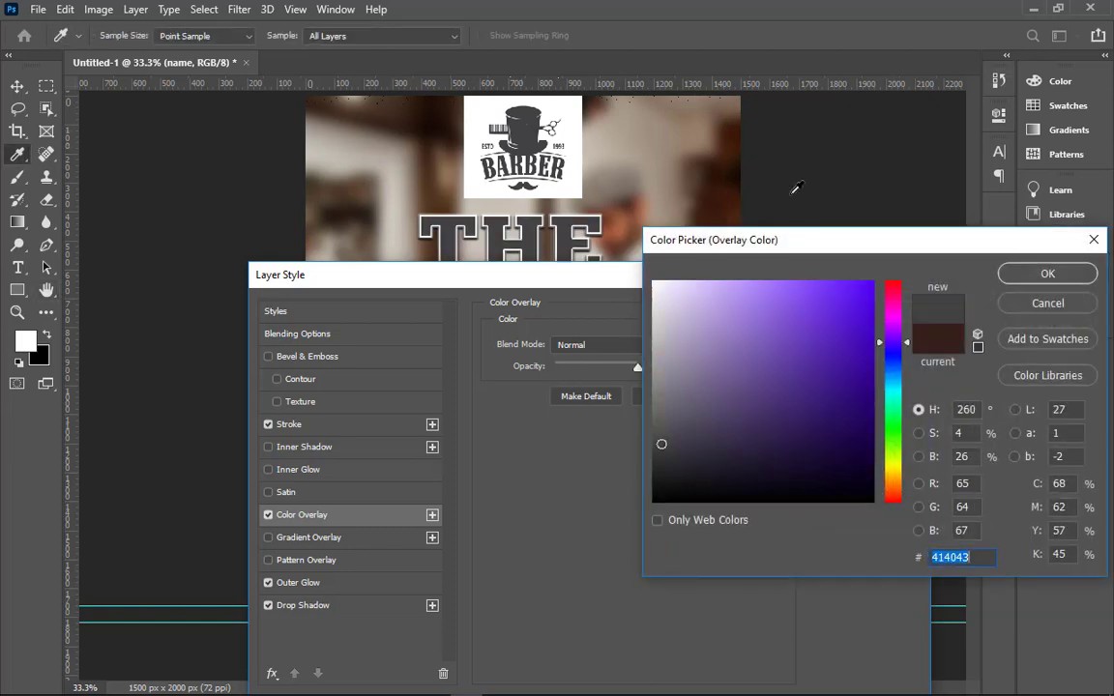
{"action": "left_click", "coordinate": [1044, 274]}
{"action": "left_click", "coordinate": [883, 314]}
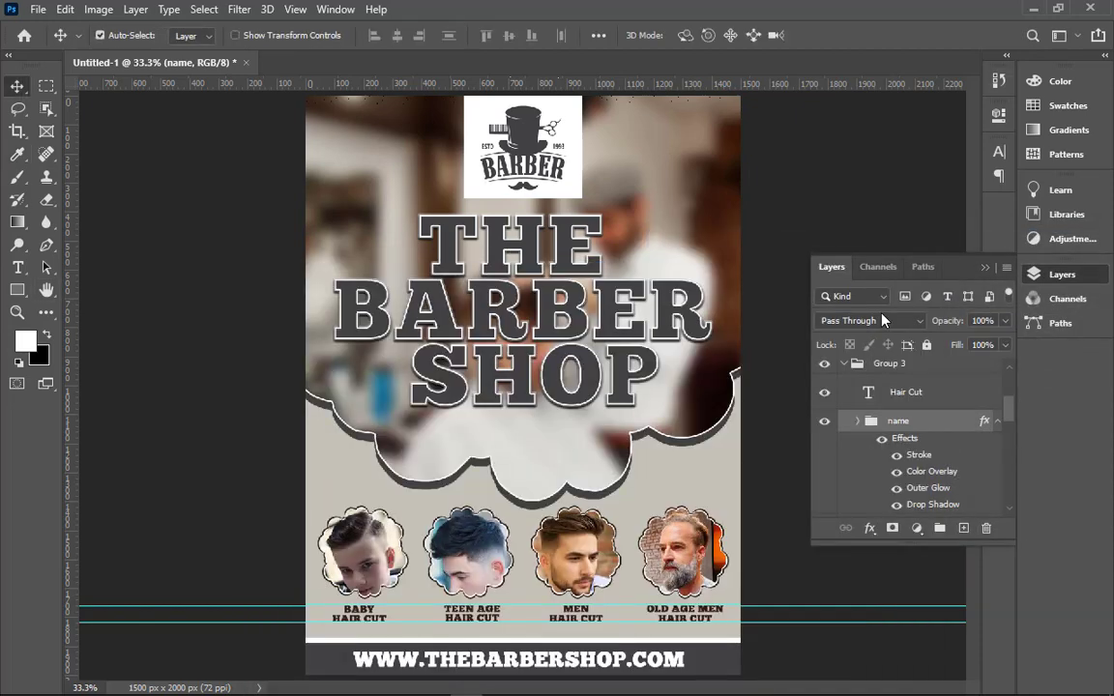
- Group Rectangle 2 and the pngguru.com logo layer into a group named logo
{"action": "key", "text": "ctrl"}
{"action": "key", "text": "ctrl+minus"}
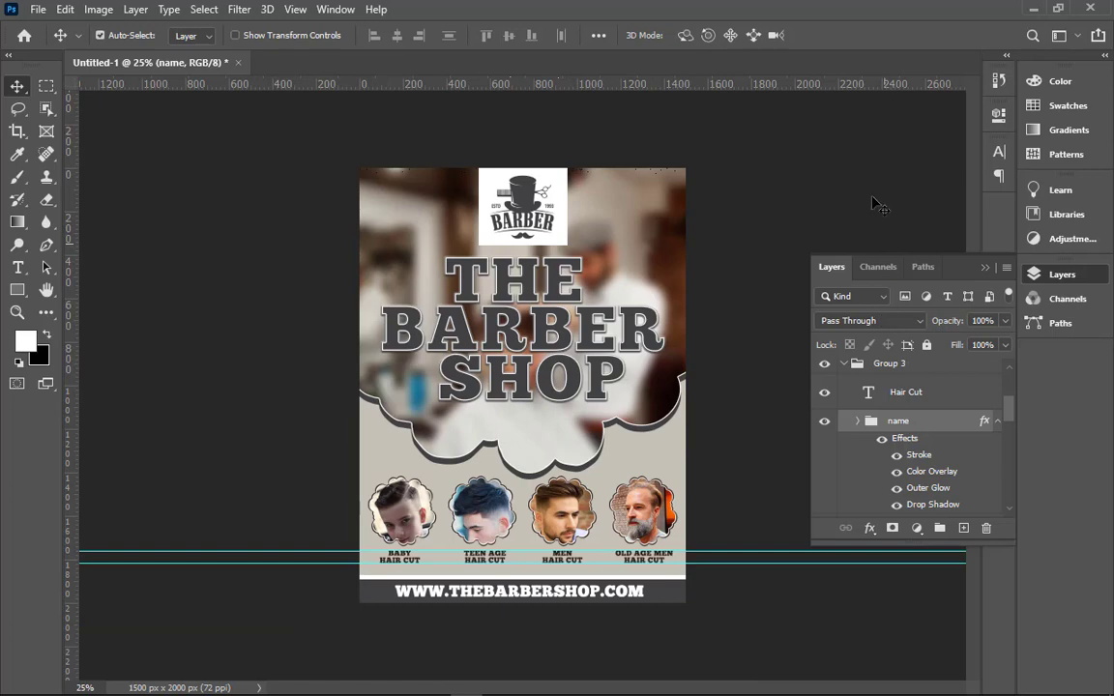
{"action": "left_click_drag", "start_coordinate": [374, 106], "coordinate": [633, 285]}
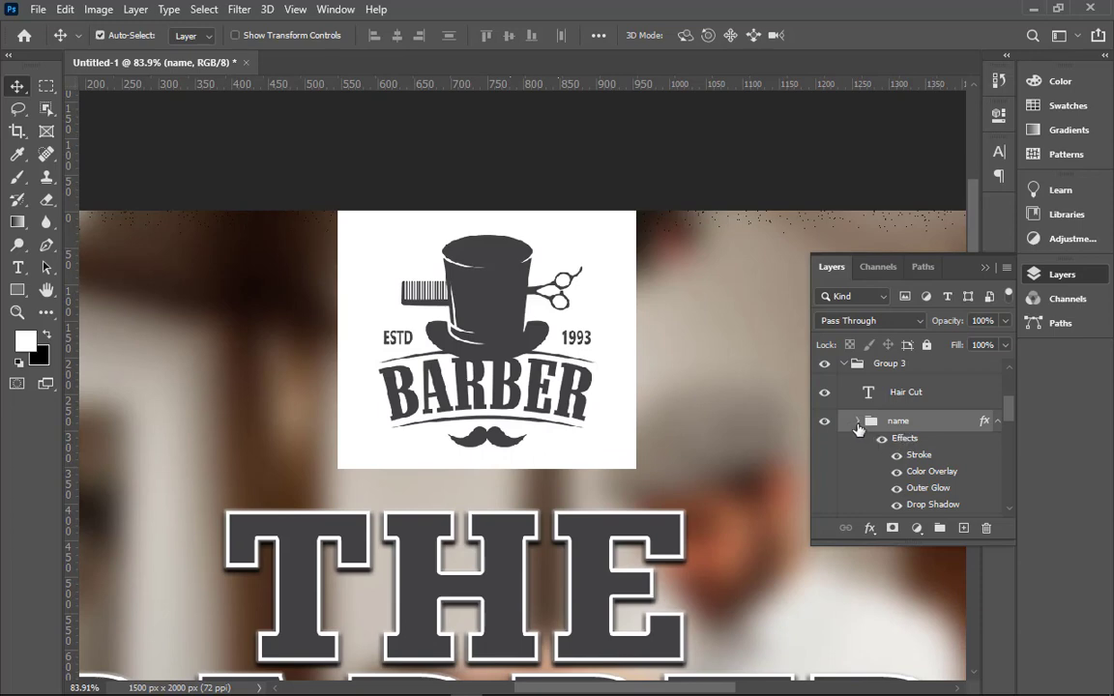
{"action": "scroll", "coordinate": [924, 452], "scroll_direction": "down", "scroll_amount": 3}
{"action": "scroll", "coordinate": [923, 449], "scroll_direction": "up", "scroll_amount": 5}
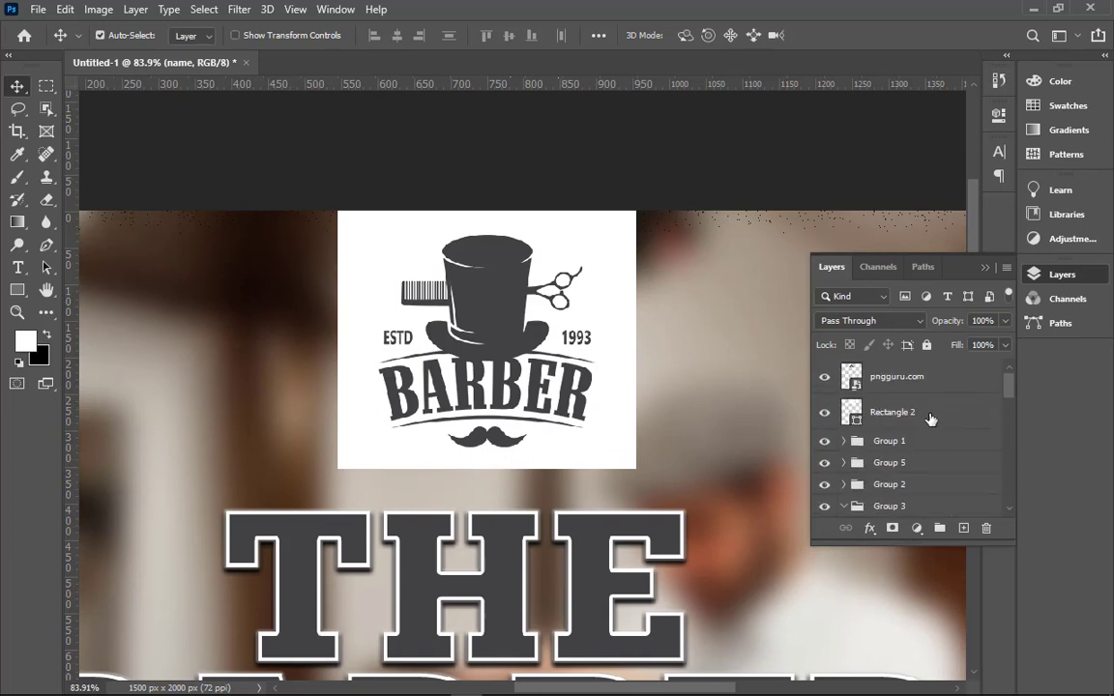
{"action": "left_click", "coordinate": [926, 414]}
{"action": "left_click", "coordinate": [932, 386], "text": "shift"}
{"action": "key", "text": "ctrl+g"}
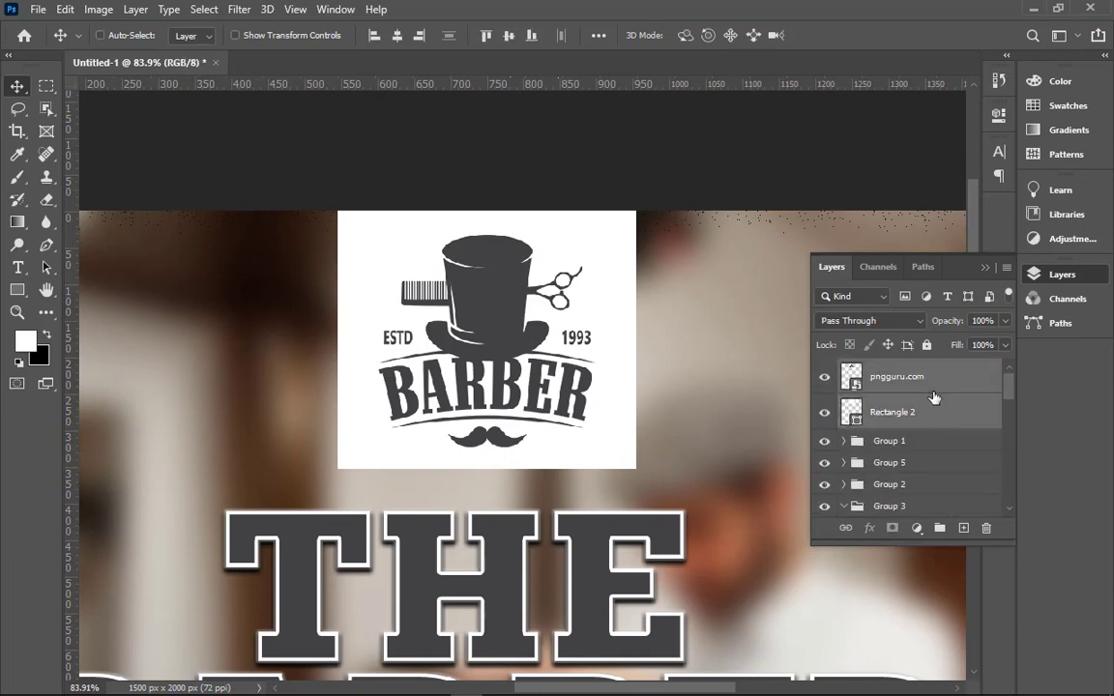
{"action": "double_click", "coordinate": [900, 371]}
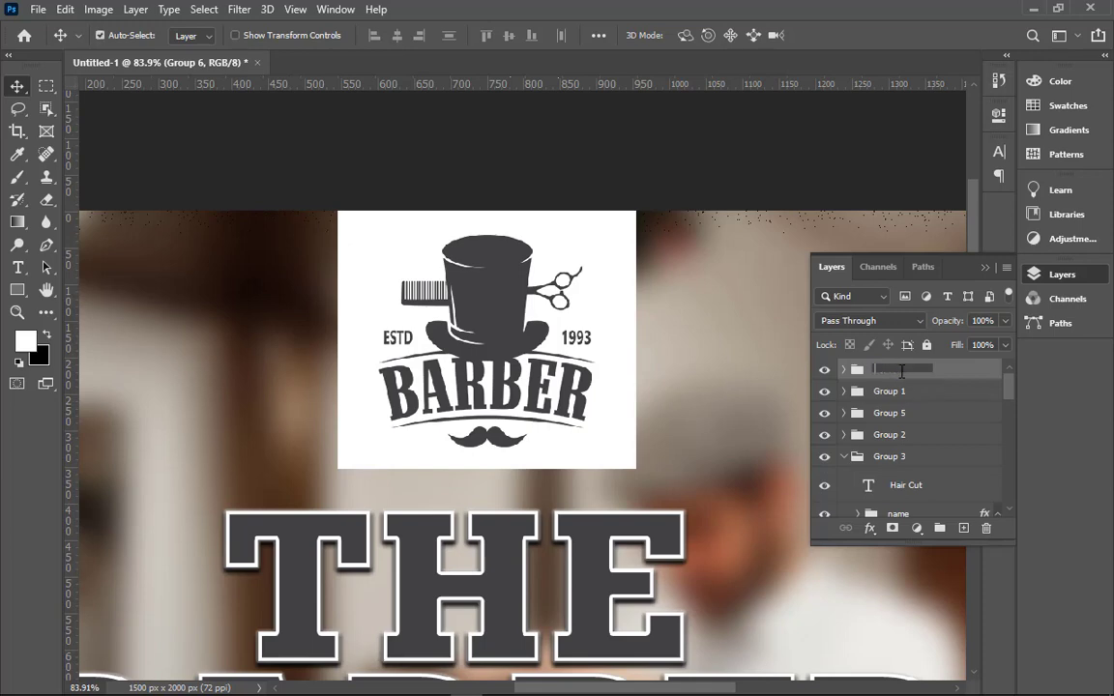
{"action": "type", "text": "logo"}
{"action": "key", "text": "Return"}
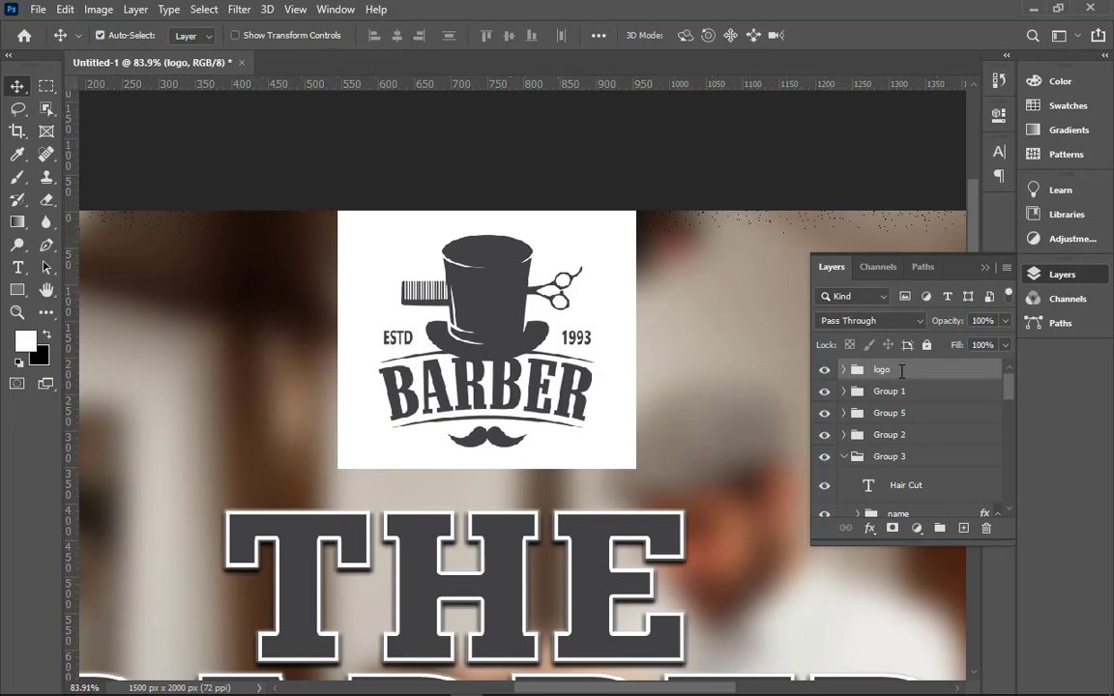
- Scale the logo group down to about 84% and nudge it up slightly
{"action": "key", "text": "ctrl+minus"}
{"action": "key", "text": "ctrl+minus"}
{"action": "key", "text": "ctrl+minus"}
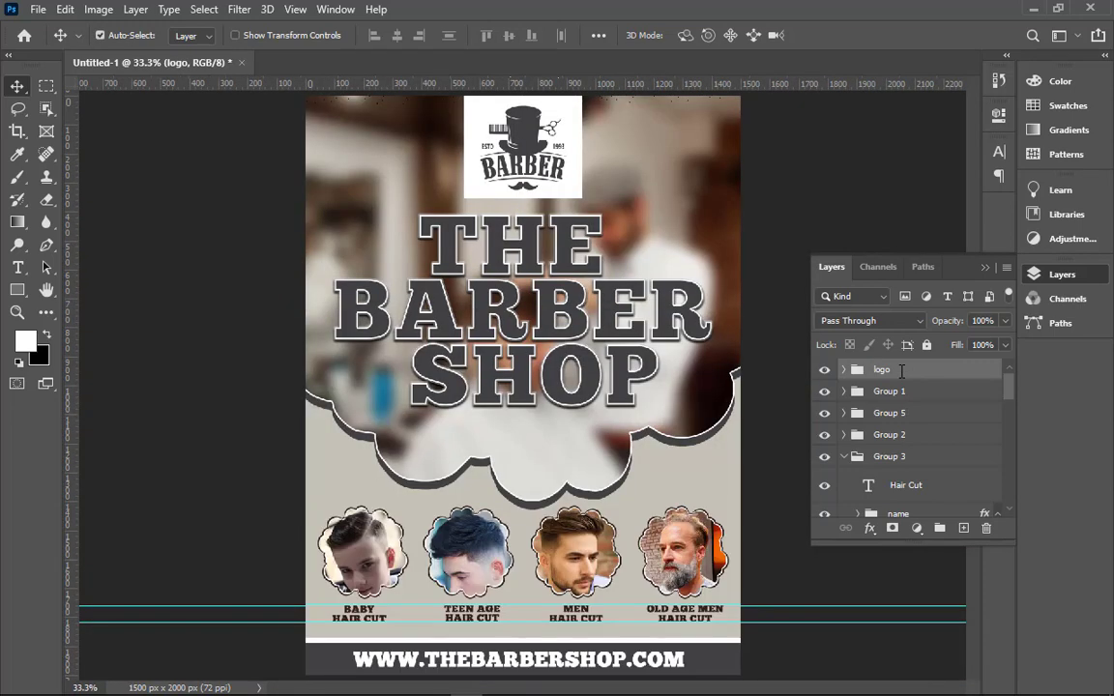
{"action": "key", "text": "ctrl+t"}
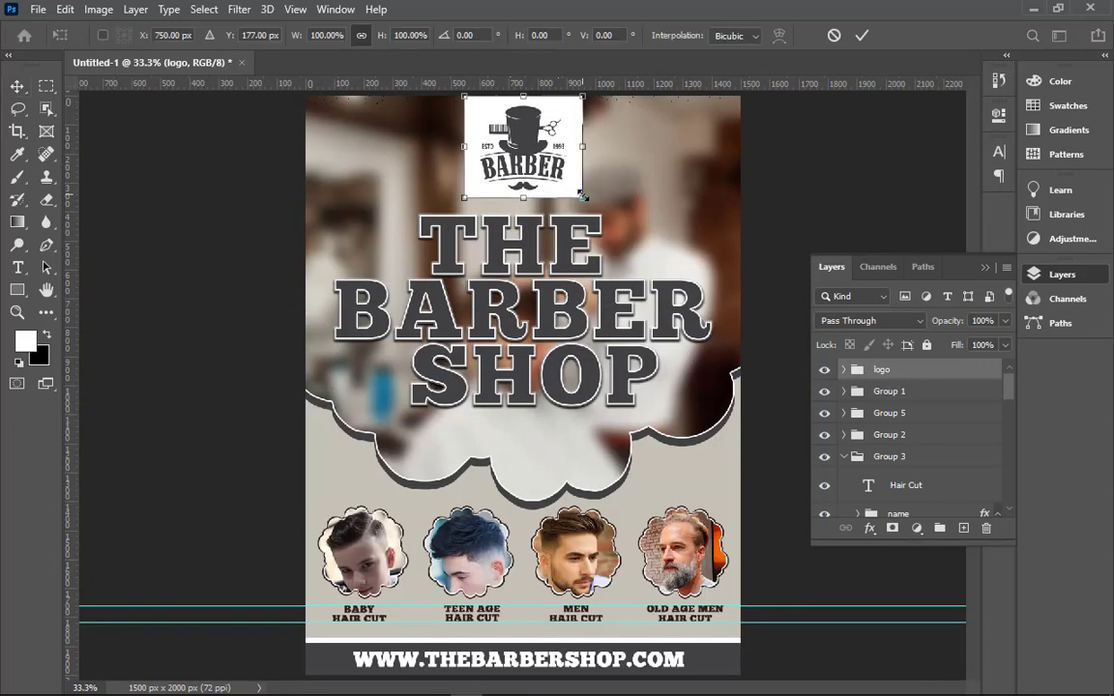
{"action": "left_click_drag", "start_coordinate": [581, 195], "coordinate": [572, 189]}
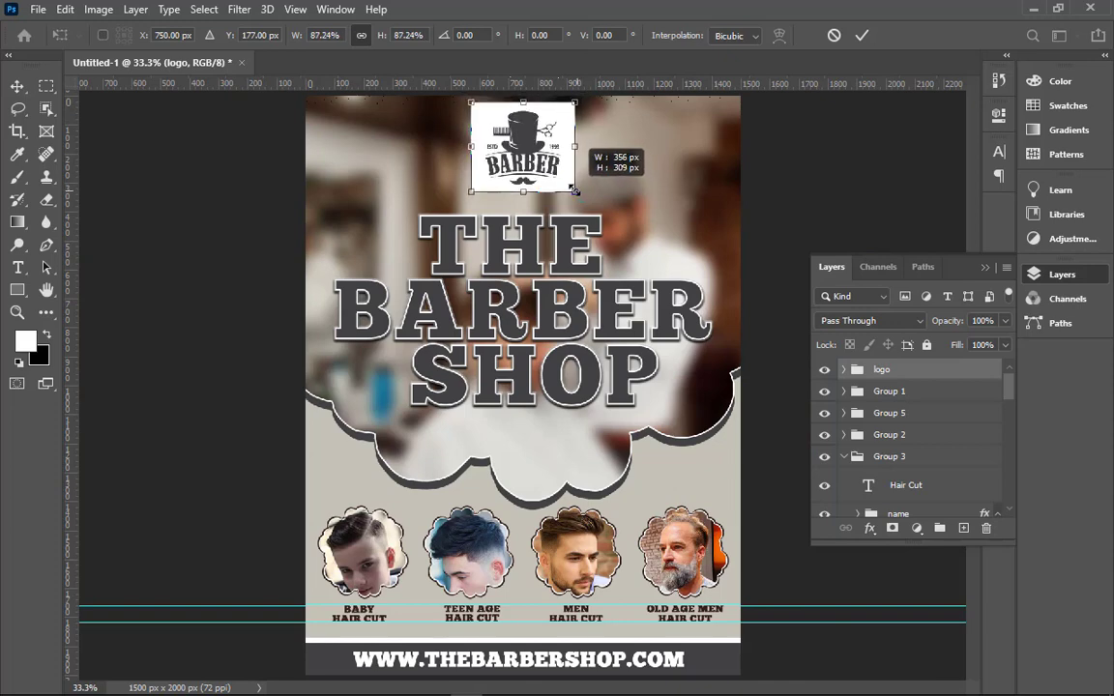
{"action": "mouse_move", "coordinate": [572, 189]}
{"action": "left_mouse_down"}
{"action": "mouse_move", "coordinate": [561, 182]}
{"action": "mouse_move", "coordinate": [575, 191]}
{"action": "left_mouse_up"}
{"action": "key", "text": "ctrl+z"}
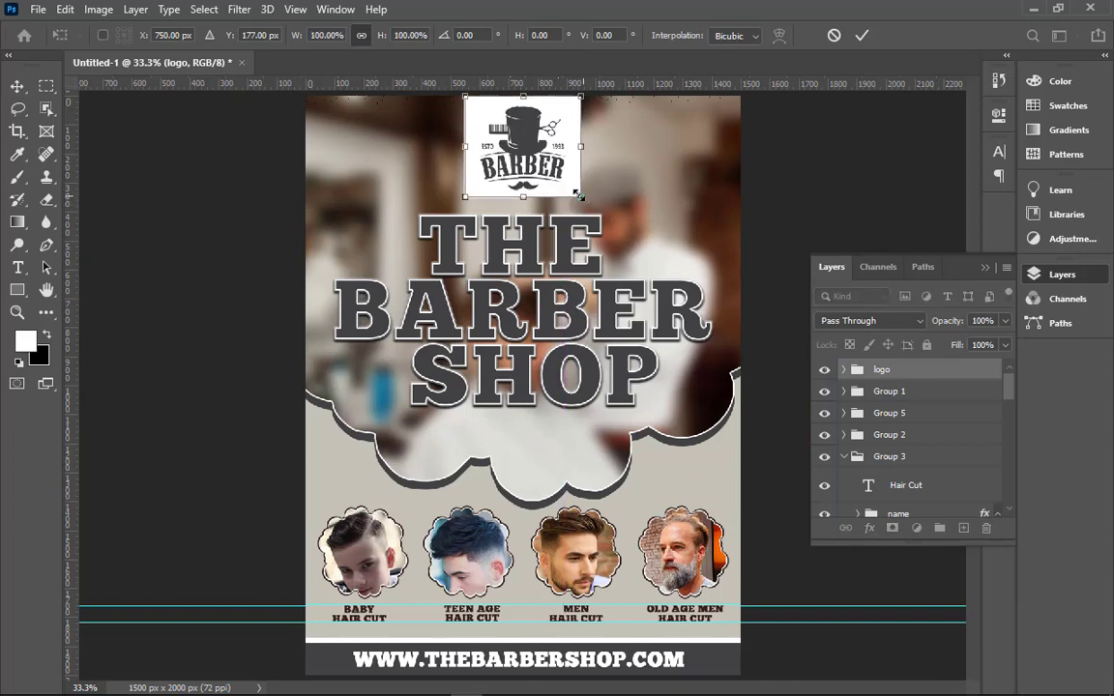
{"action": "left_click", "coordinate": [861, 34]}
{"action": "key", "text": "ctrl+minus"}
{"action": "key", "text": "shift+Up"}
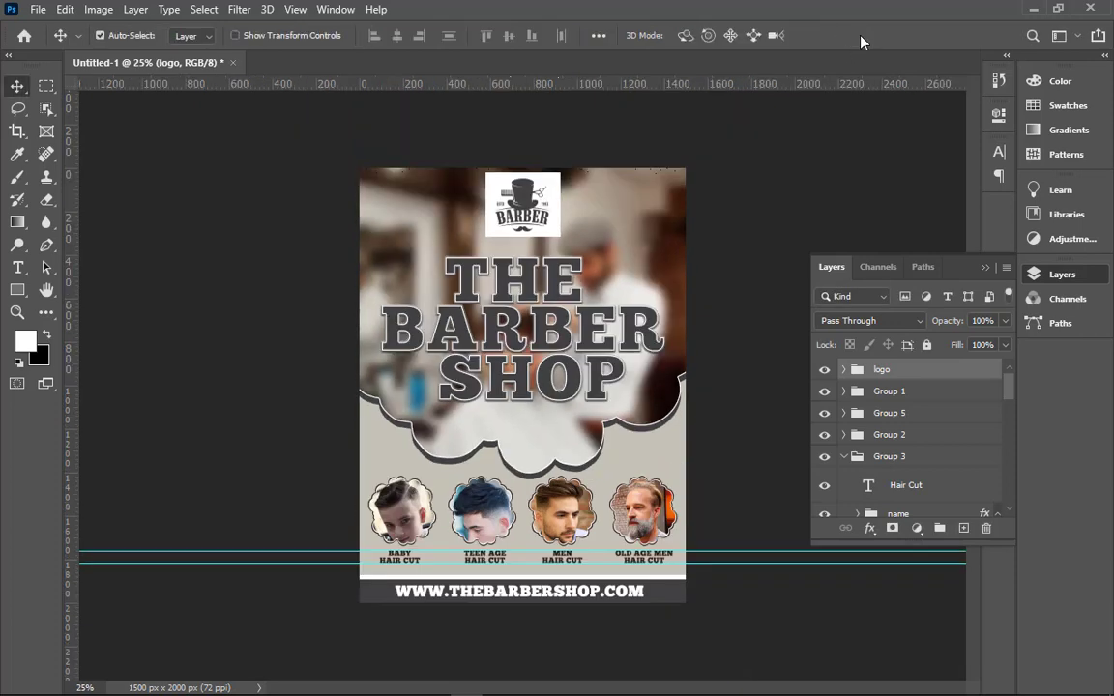
{"action": "key", "text": "shift+Up"}
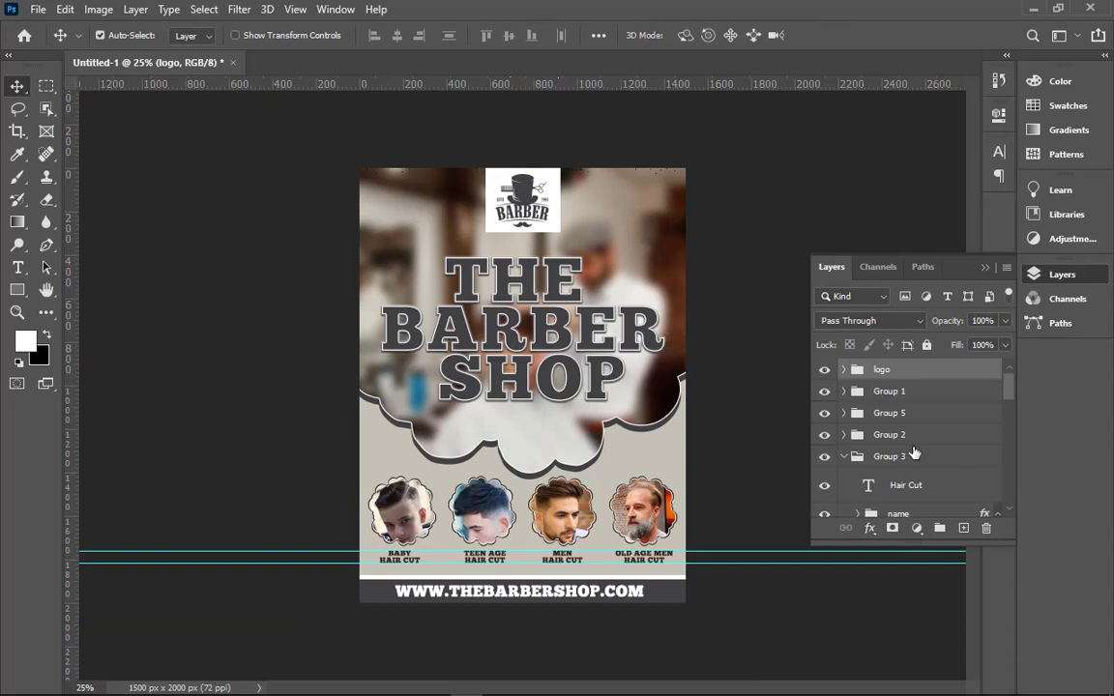
- Select every layer from logo down to Layer 0
{"action": "left_click", "coordinate": [916, 527]}
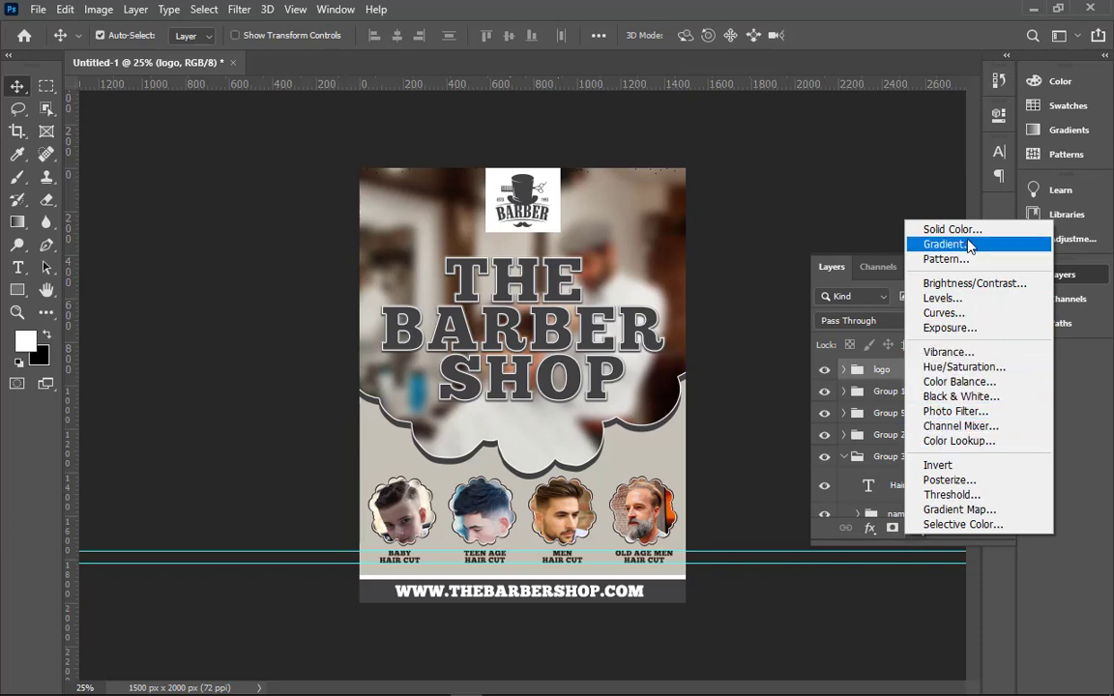
{"action": "left_click", "coordinate": [948, 229]}
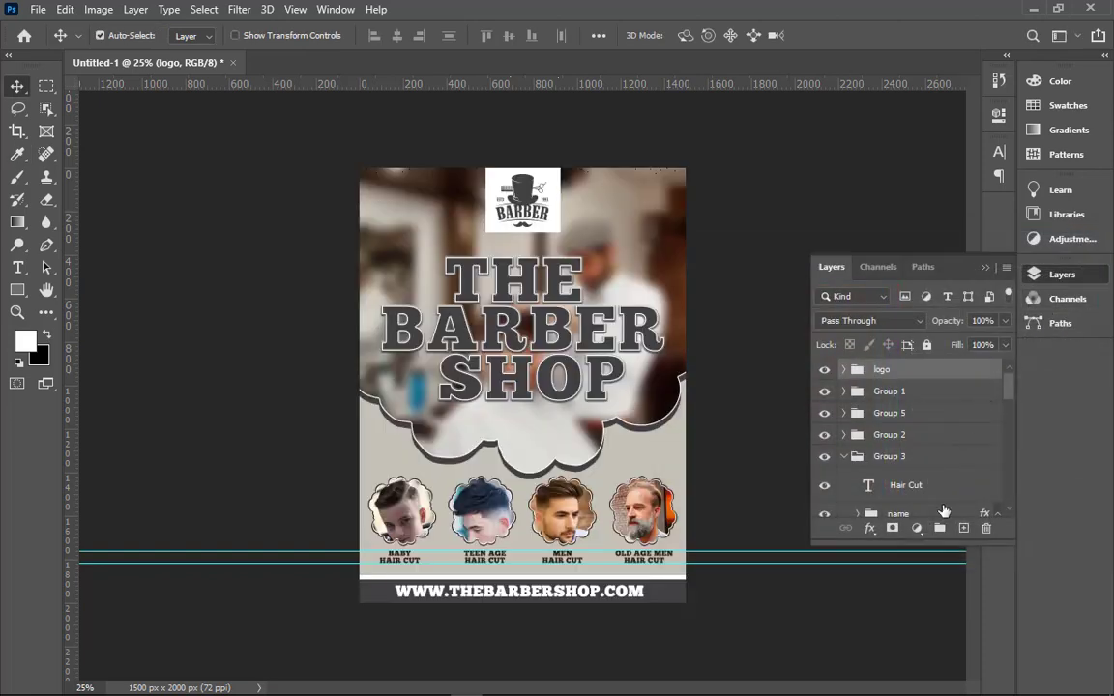
{"action": "scroll", "coordinate": [951, 507], "scroll_direction": "down", "scroll_amount": 3}
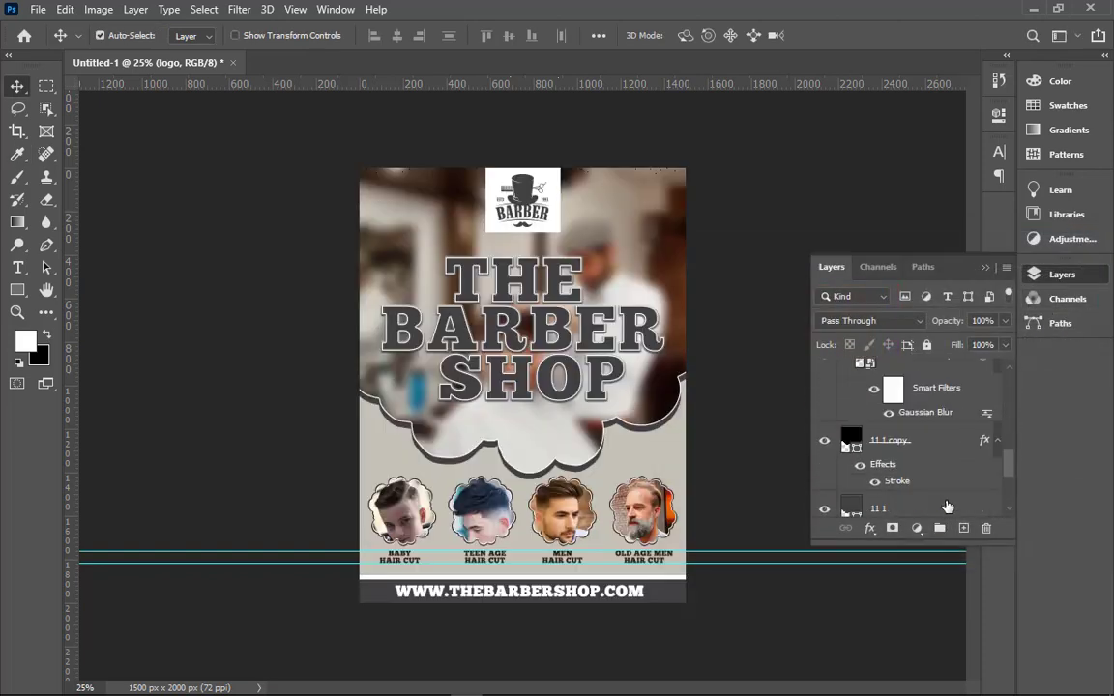
{"action": "scroll", "coordinate": [948, 509], "scroll_direction": "down", "scroll_amount": 3}
{"action": "scroll", "coordinate": [946, 510], "scroll_direction": "down", "scroll_amount": 2}
{"action": "left_click", "coordinate": [947, 508]}
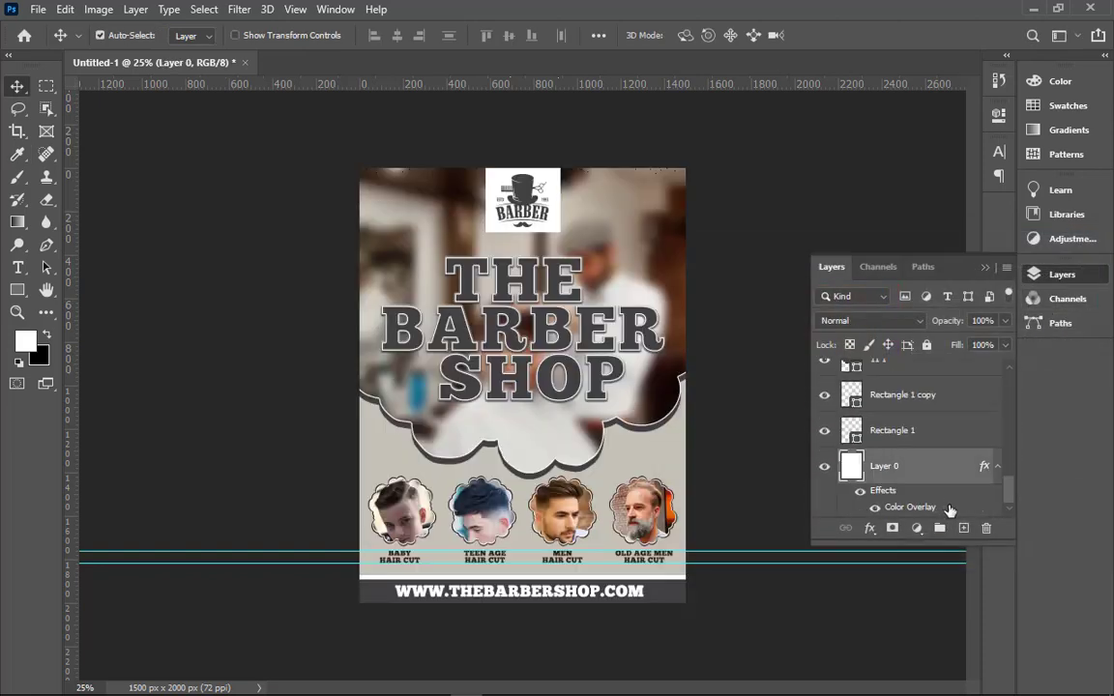
{"action": "scroll", "coordinate": [947, 510], "scroll_direction": "up", "scroll_amount": 2}
{"action": "scroll", "coordinate": [948, 510], "scroll_direction": "up", "scroll_amount": 2}
{"action": "scroll", "coordinate": [949, 511], "scroll_direction": "up", "scroll_amount": 2}
{"action": "scroll", "coordinate": [950, 511], "scroll_direction": "up", "scroll_amount": 2}
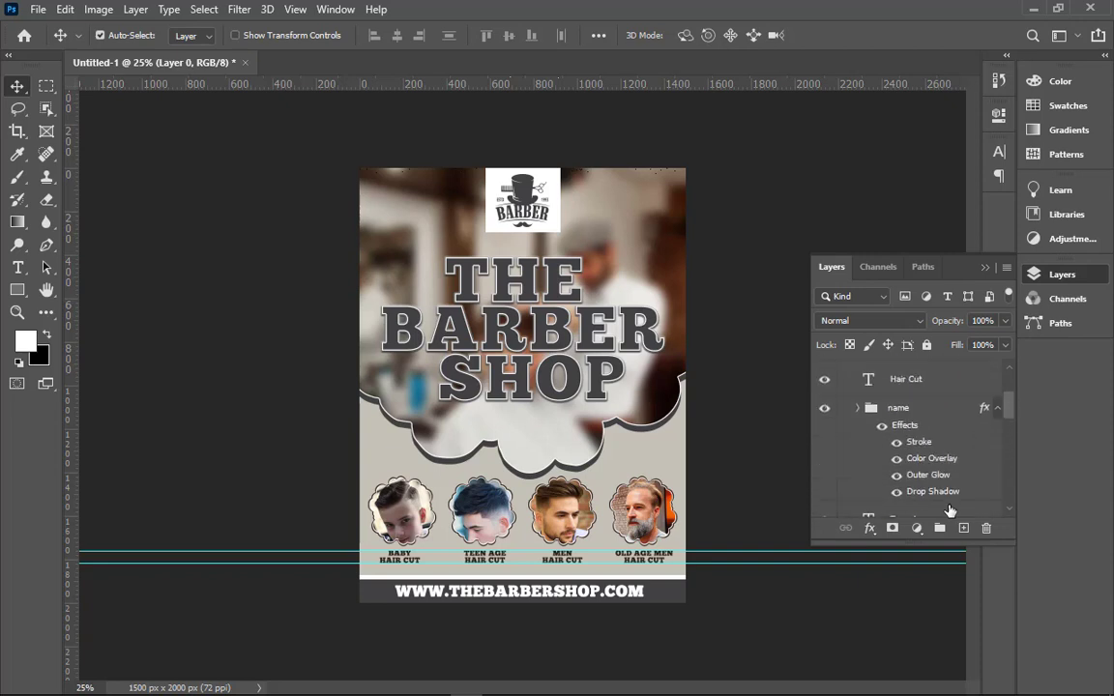
{"action": "scroll", "coordinate": [950, 511], "scroll_direction": "up", "scroll_amount": 3}
{"action": "left_click", "coordinate": [914, 376], "text": "shift"}
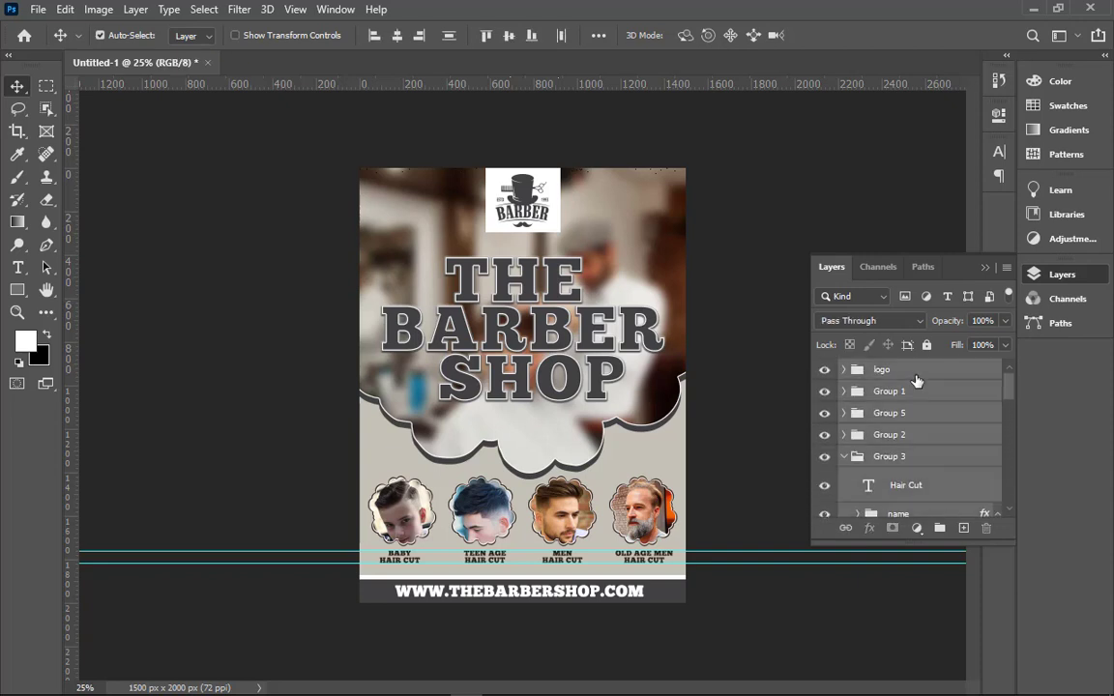
- Try a merge and undo it, then stamp all visible layers into a new Layer 1
{"action": "key", "text": "ctrl+e"}
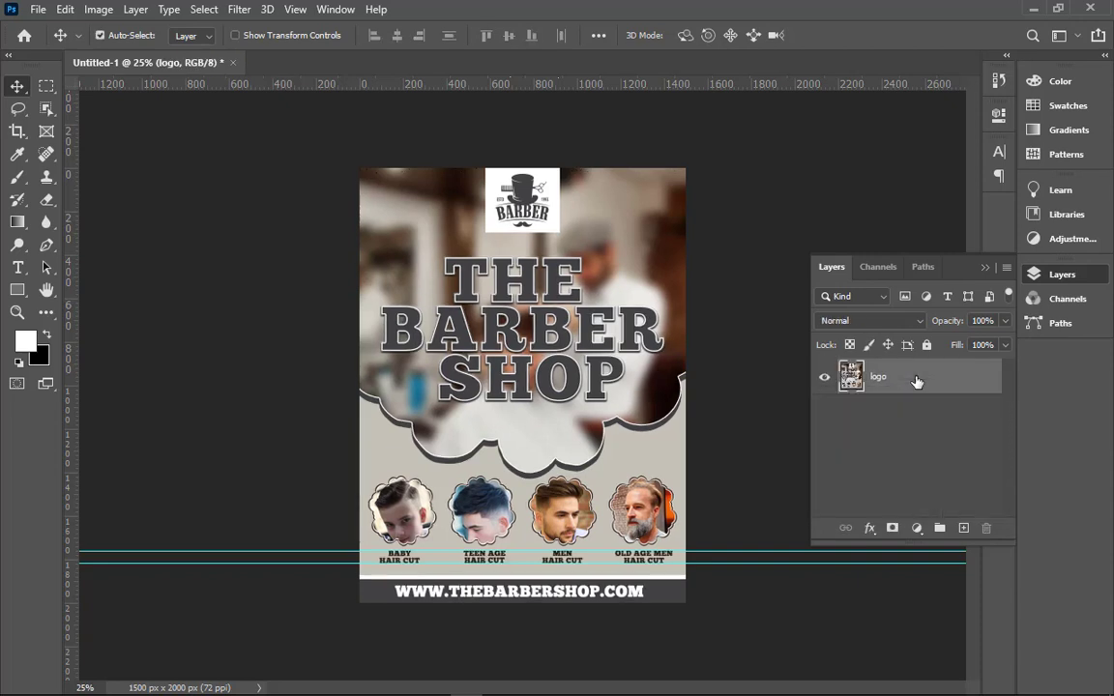
{"action": "key", "text": "ctrl+z"}
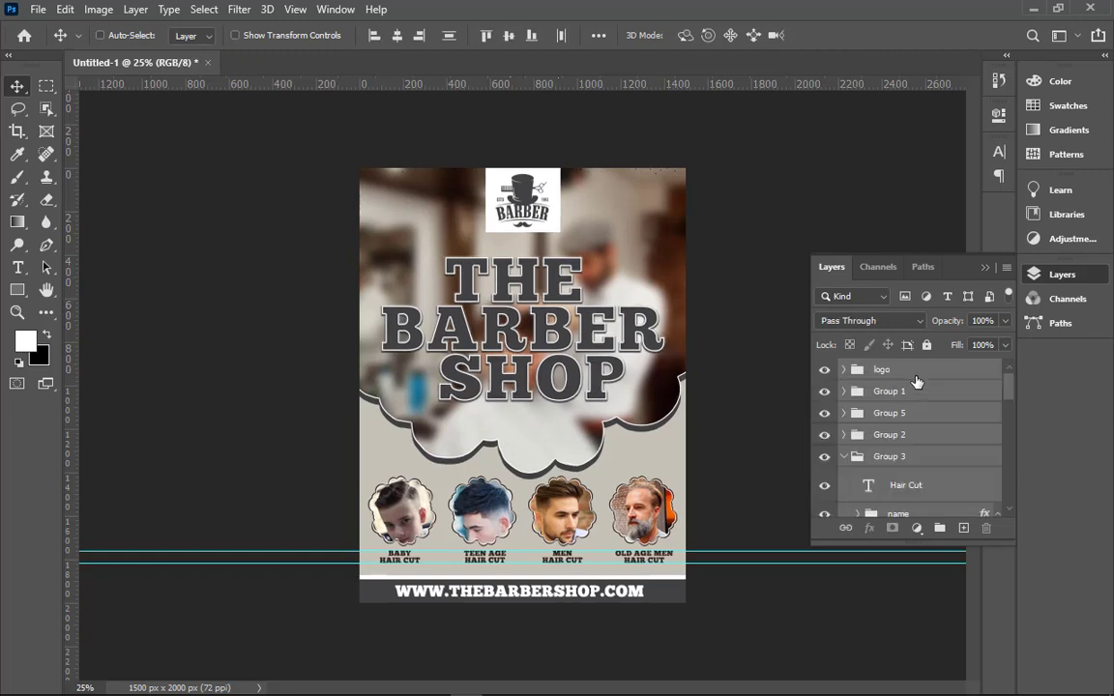
{"action": "key", "text": "ctrl+shift+alt+e"}
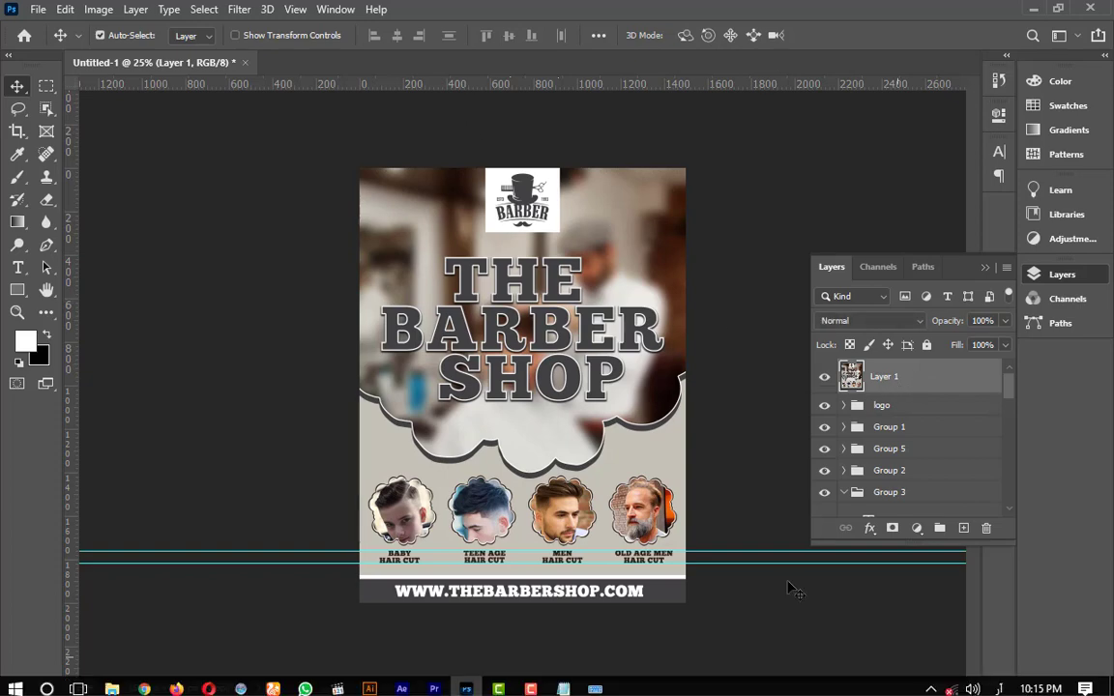
{"action": "left_click", "coordinate": [331, 12]}
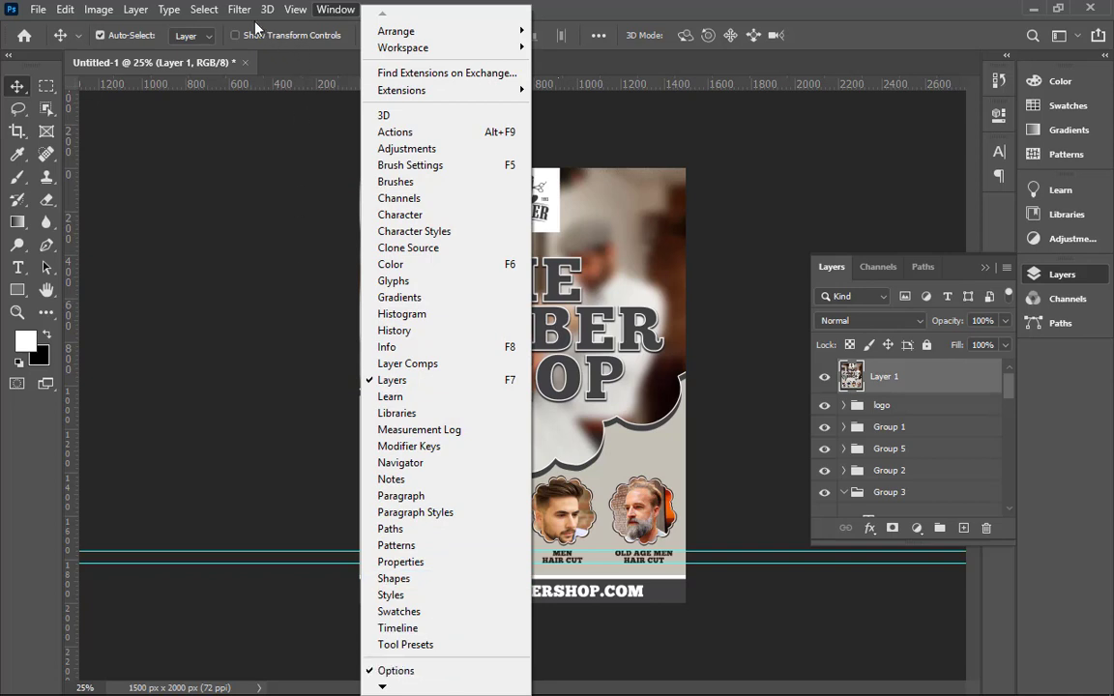
{"action": "mouse_move", "coordinate": [250, 206]}
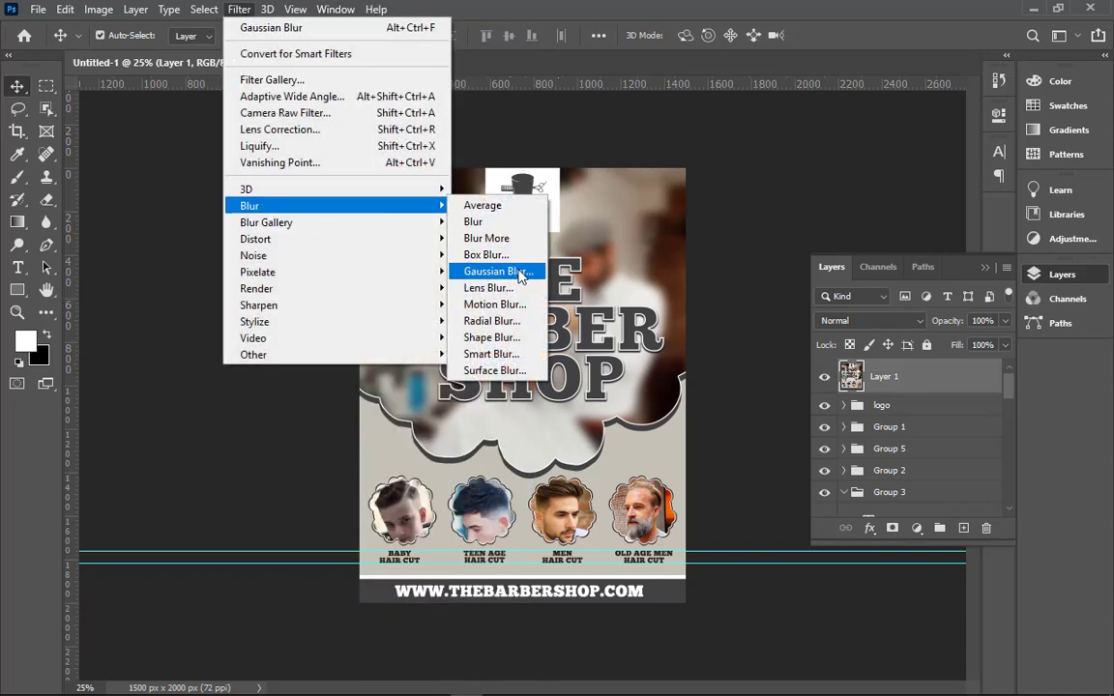
- Blur Layer 1 with a 1000-pixel Gaussian Blur and bring up its blend mode choices
{"action": "left_click", "coordinate": [522, 276]}
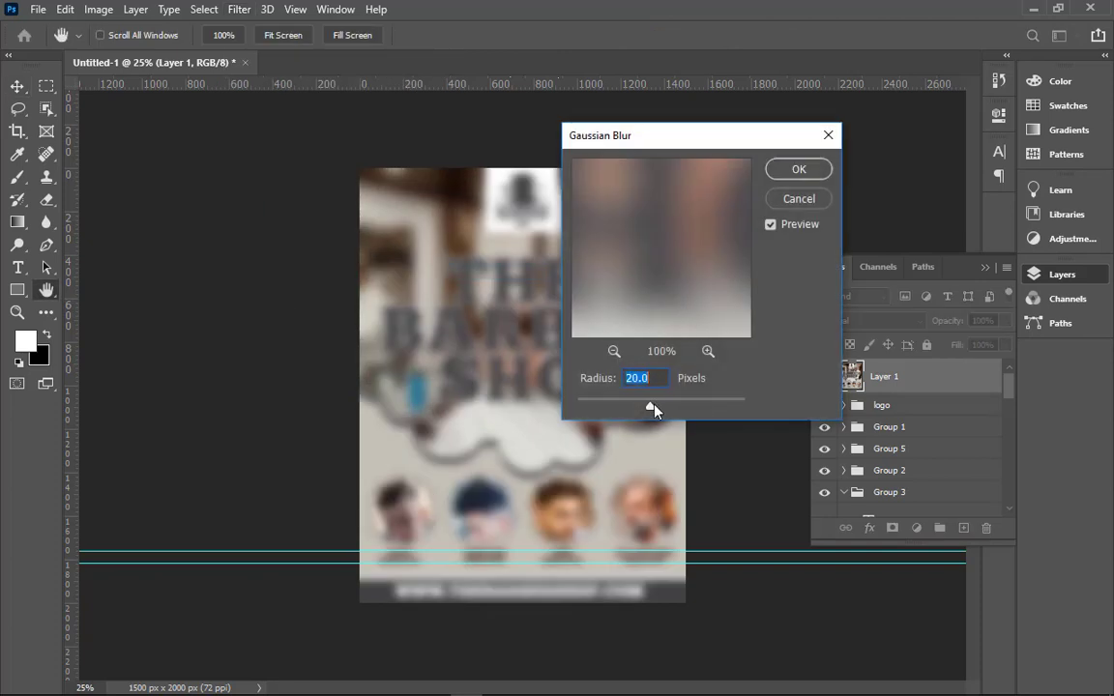
{"action": "left_click_drag", "start_coordinate": [651, 407], "coordinate": [745, 407]}
{"action": "left_click", "coordinate": [799, 170]}
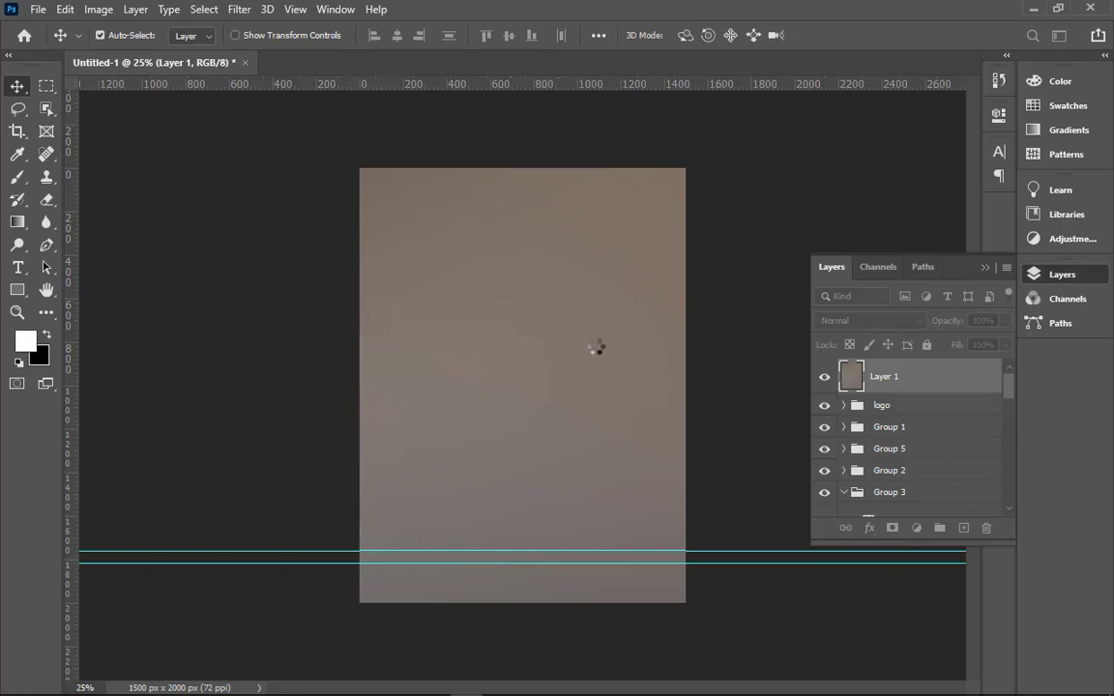
{"action": "left_click", "coordinate": [848, 325]}
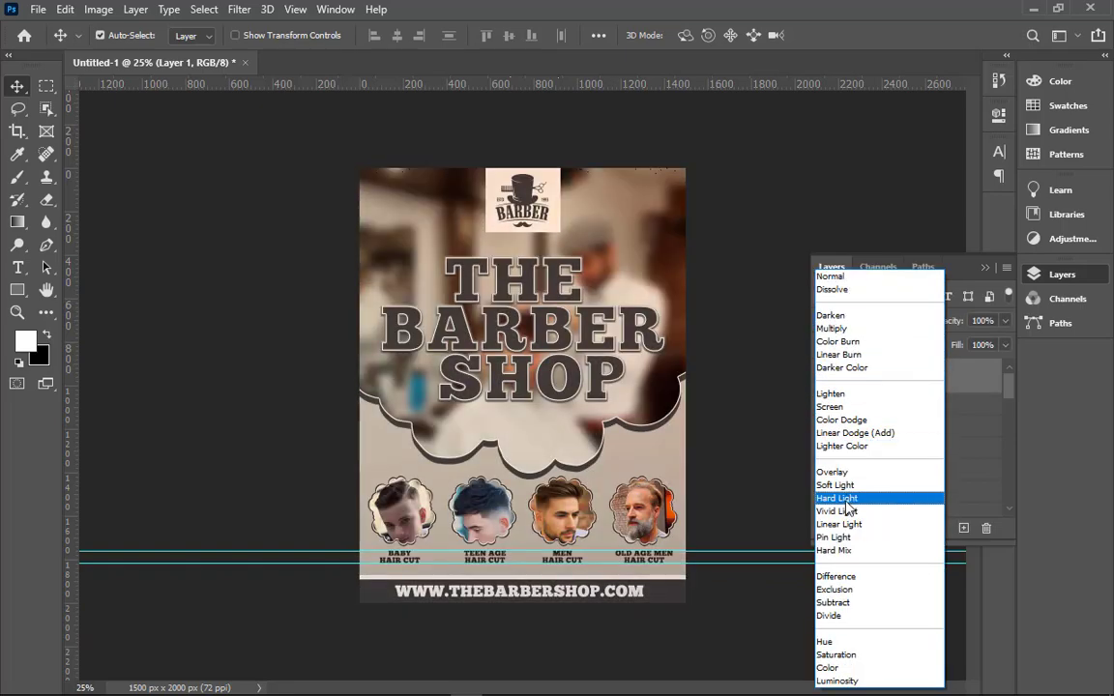
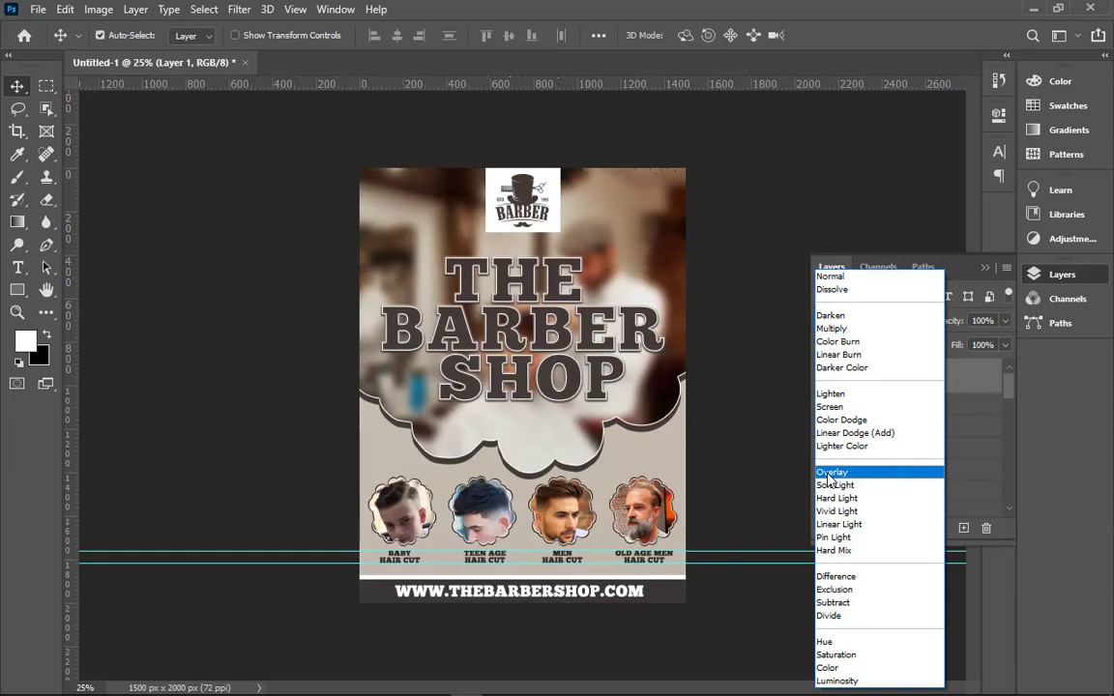
- Switch Layer 1 to Soft Light blending and bring up the adjustment layer menu
{"action": "left_click", "coordinate": [831, 486]}
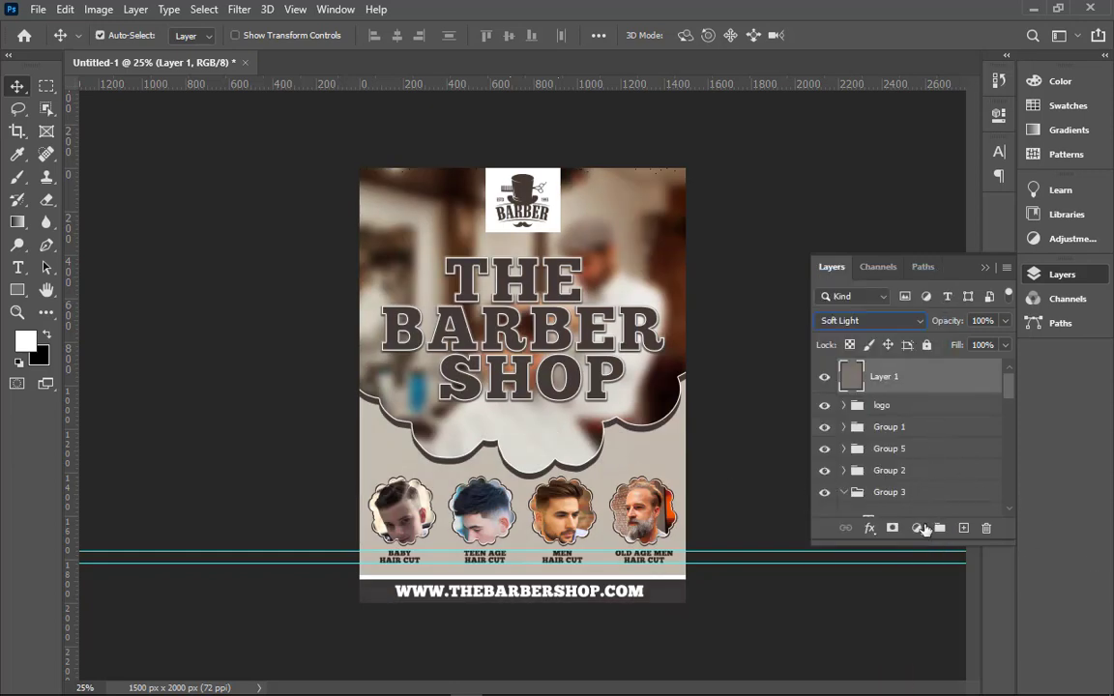
{"action": "left_click", "coordinate": [917, 528]}
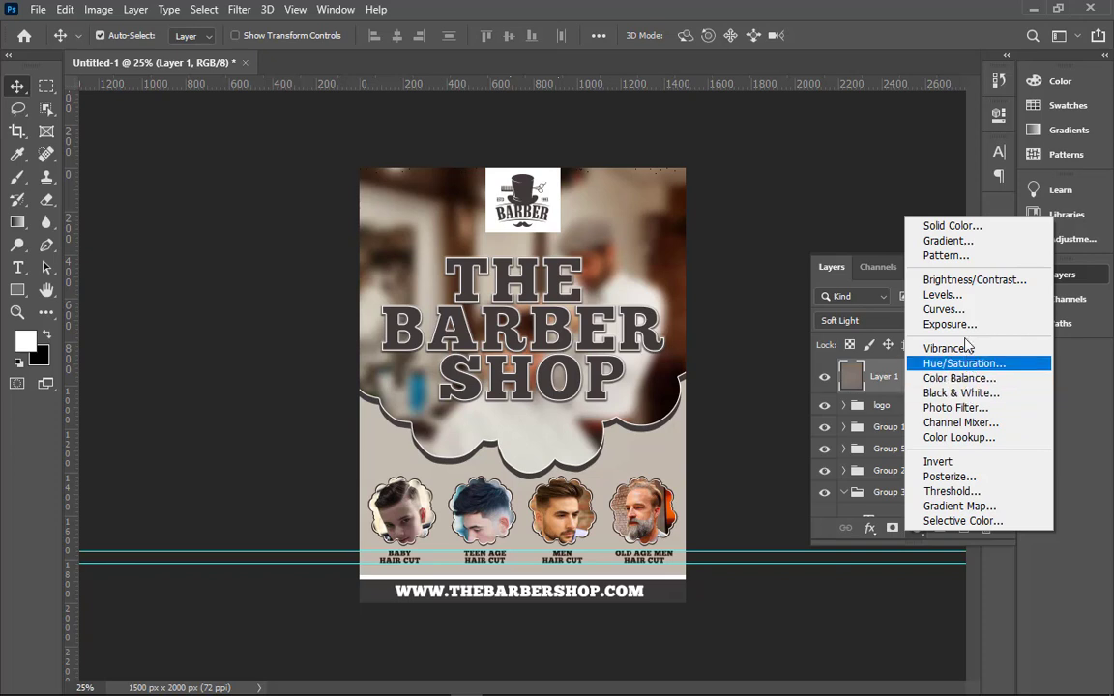
- Add a Levels 1 adjustment with input levels 10, 1.00 and 240
{"action": "left_click", "coordinate": [957, 295]}
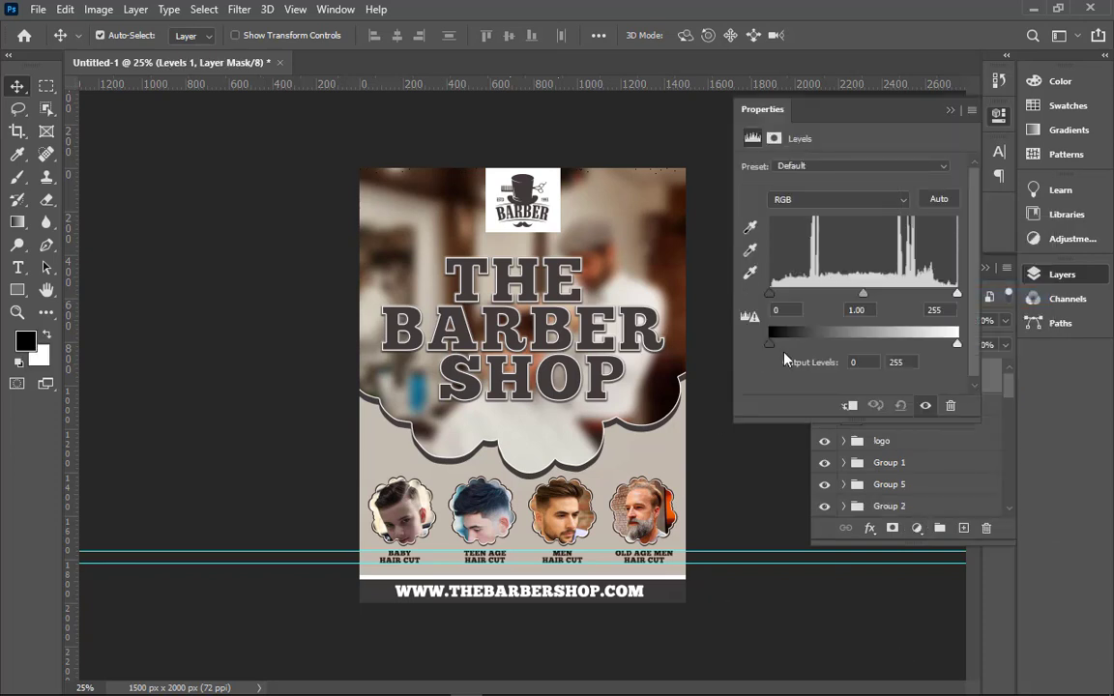
{"action": "left_click_drag", "start_coordinate": [770, 294], "coordinate": [782, 302]}
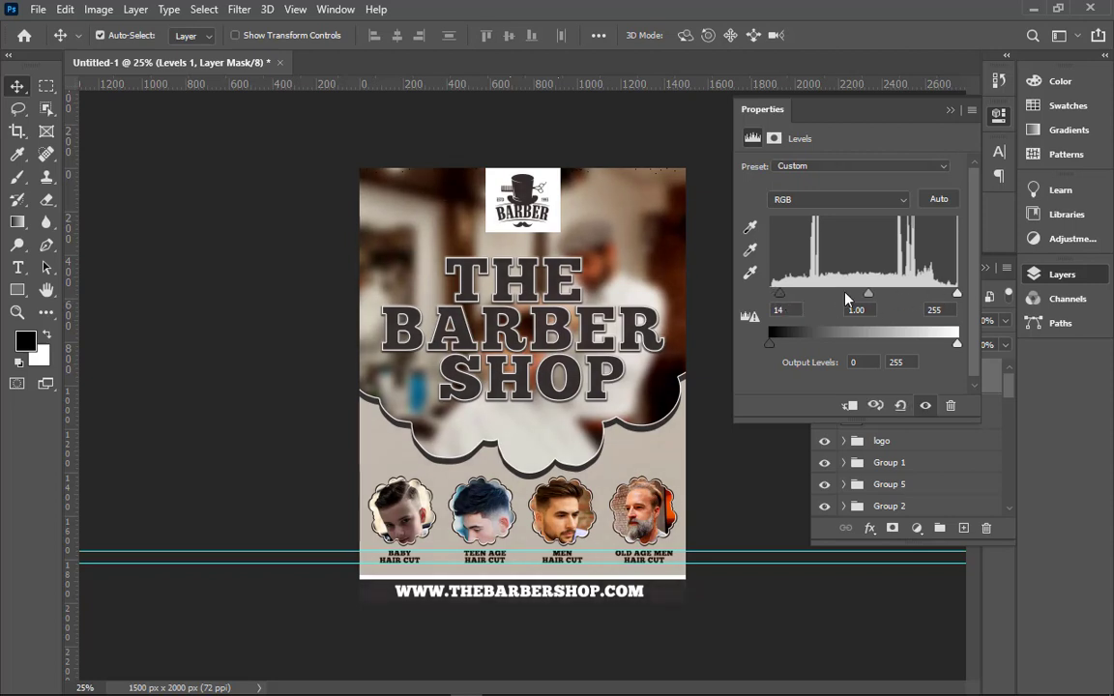
{"action": "left_click_drag", "start_coordinate": [776, 294], "coordinate": [769, 294]}
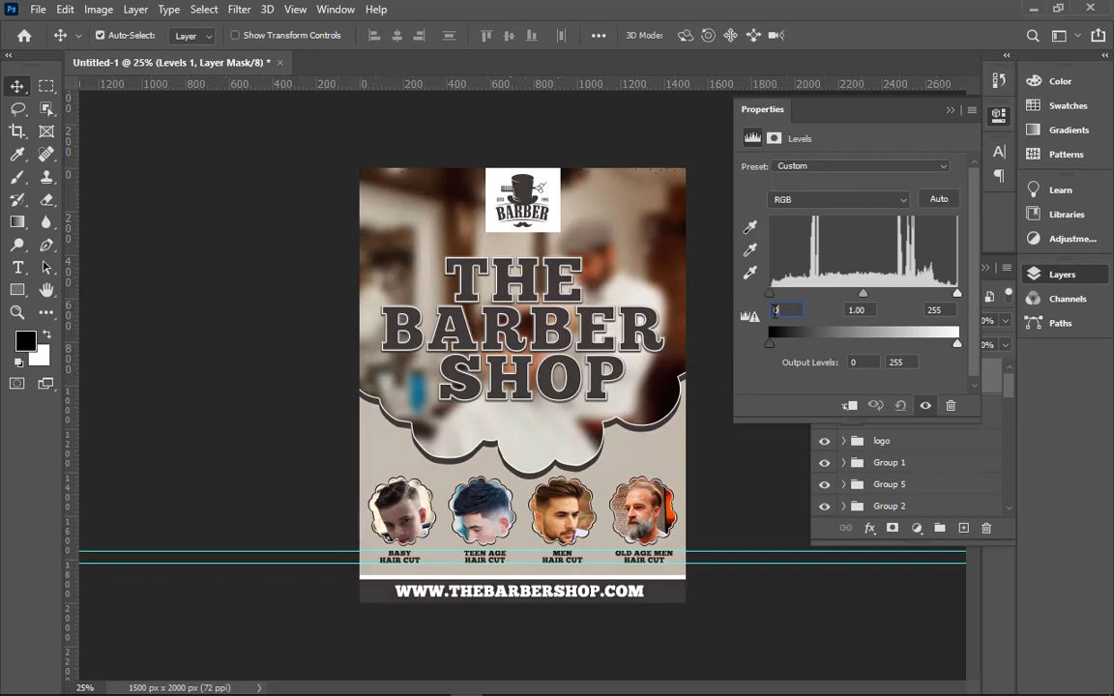
{"action": "left_click", "coordinate": [775, 309]}
{"action": "type", "text": "0"}
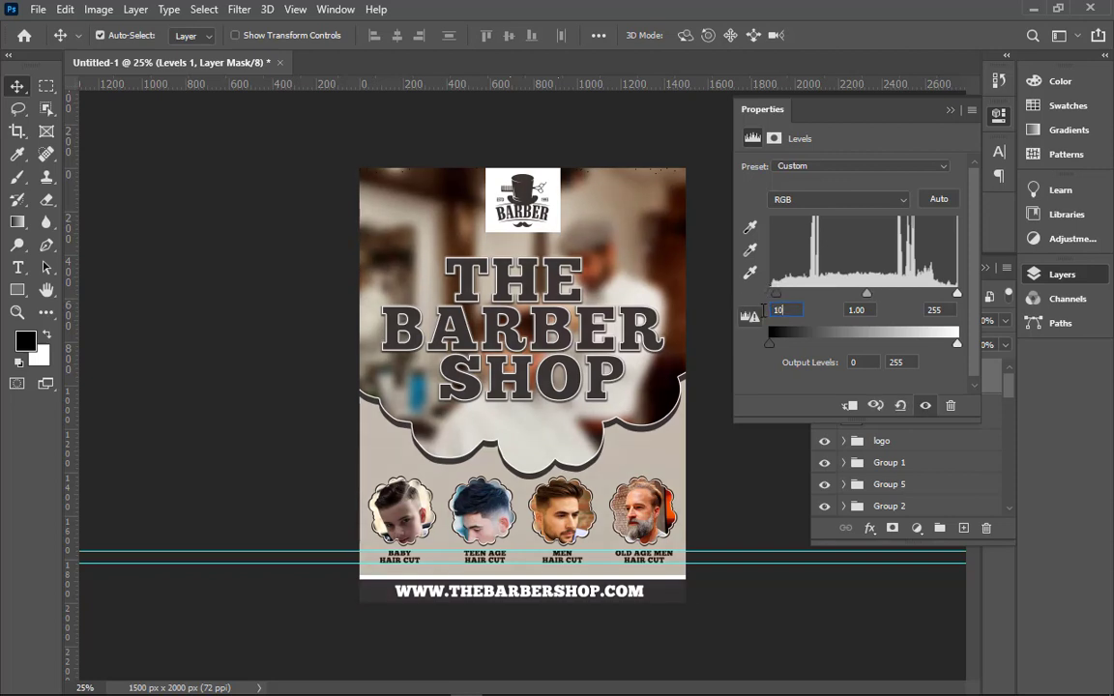
{"action": "key", "text": "Tab"}
{"action": "key", "text": "Tab"}
{"action": "type", "text": "2"}
{"action": "type", "text": "2"}
{"action": "key", "text": "Return"}
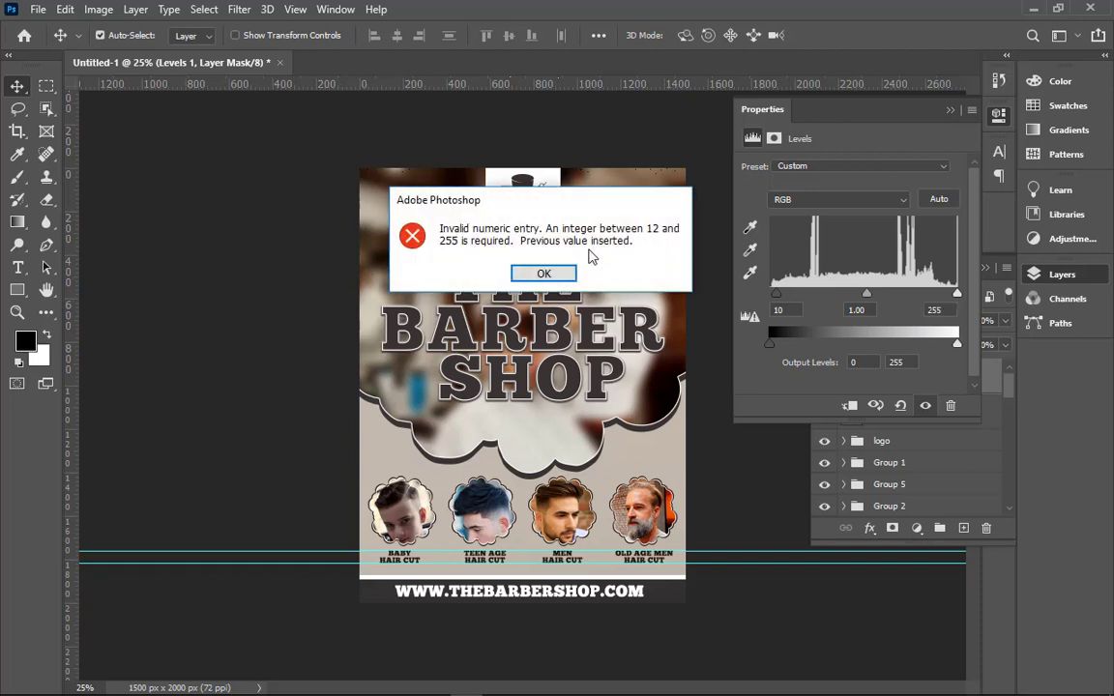
{"action": "key", "text": "Return"}
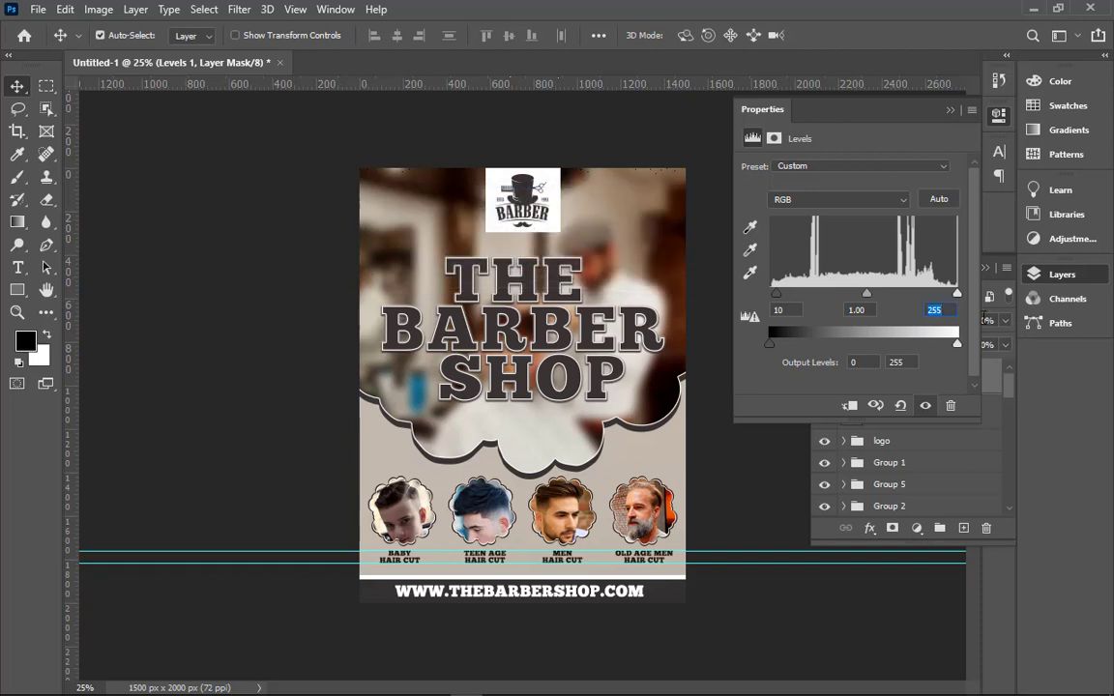
{"action": "key", "text": "Down"}
{"action": "key", "text": "Down"}
{"action": "key", "text": "Down"}
{"action": "key", "text": "Down"}
{"action": "key", "text": "Down"}
{"action": "key", "text": "Down"}
{"action": "key", "text": "Down"}
{"action": "key", "text": "Down"}
{"action": "key", "text": "Down"}
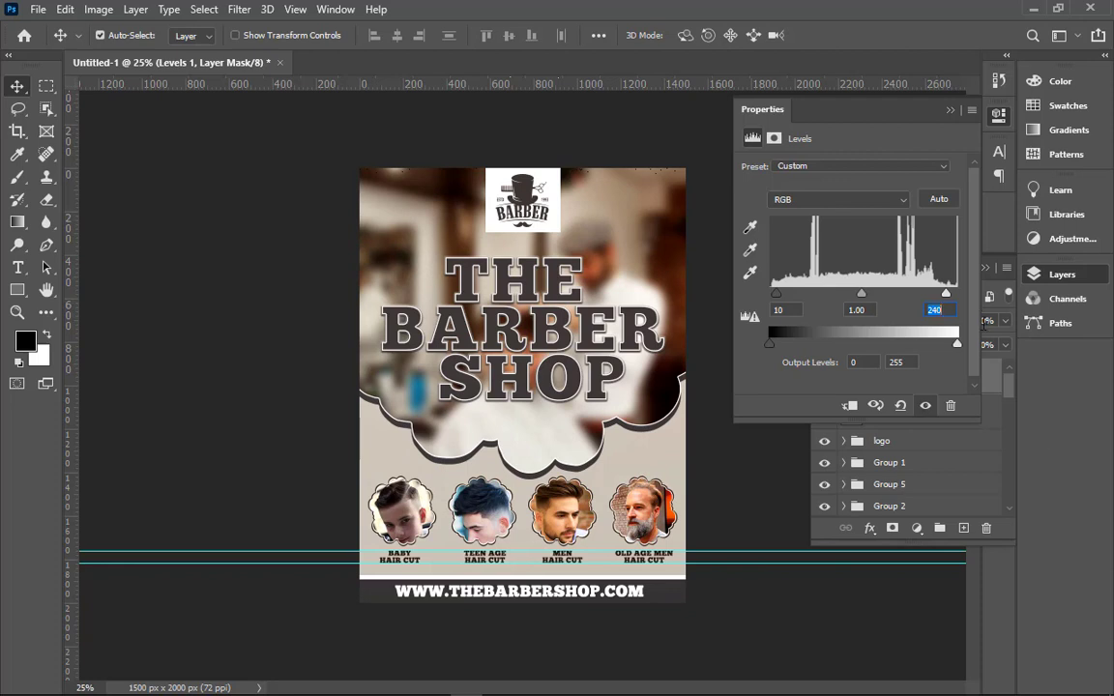
{"action": "left_click", "coordinate": [949, 109]}
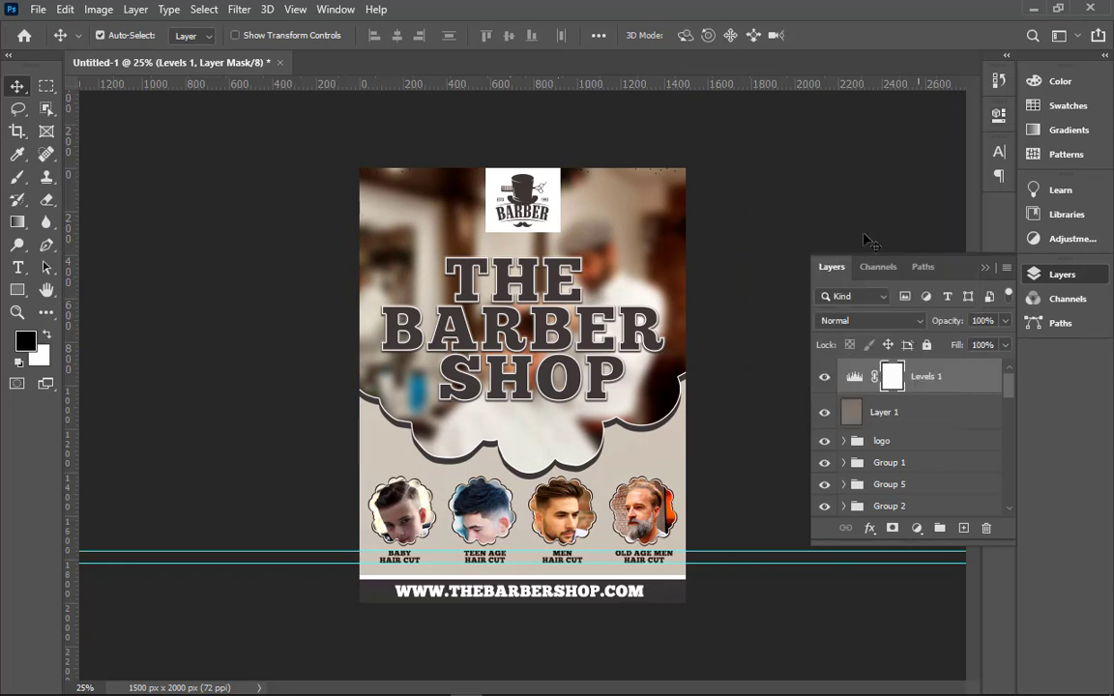
- Add a Curves 1 adjustment above Levels 1 with one extra RGB curve point
{"action": "left_click", "coordinate": [824, 377]}
{"action": "left_click", "coordinate": [917, 528]}
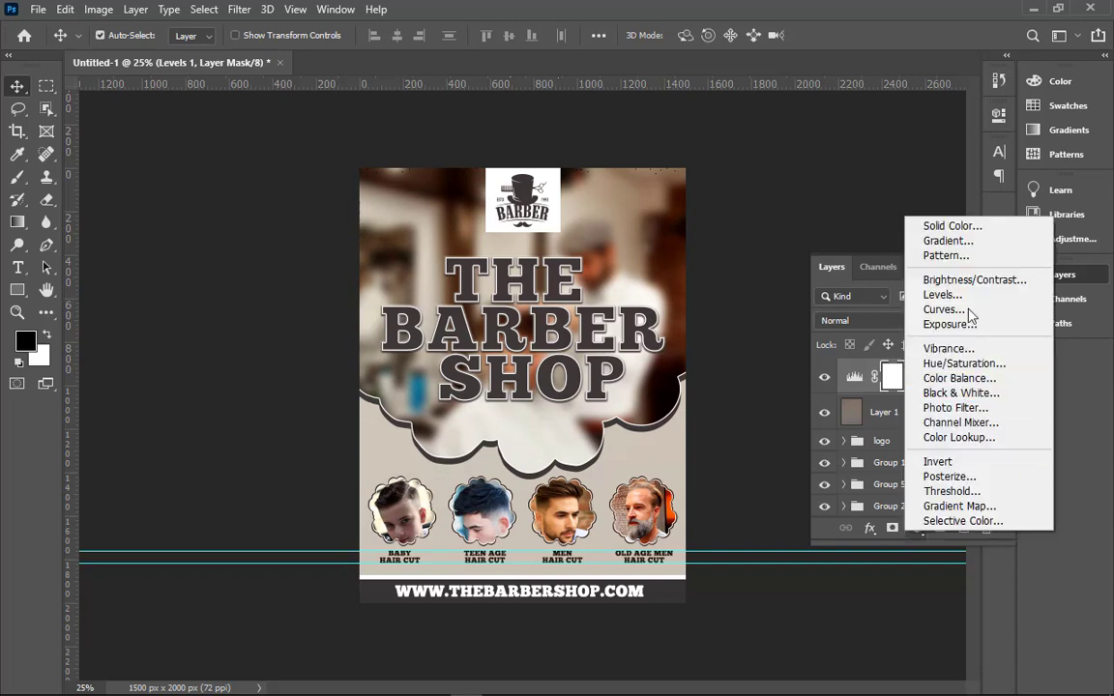
{"action": "left_click", "coordinate": [925, 310]}
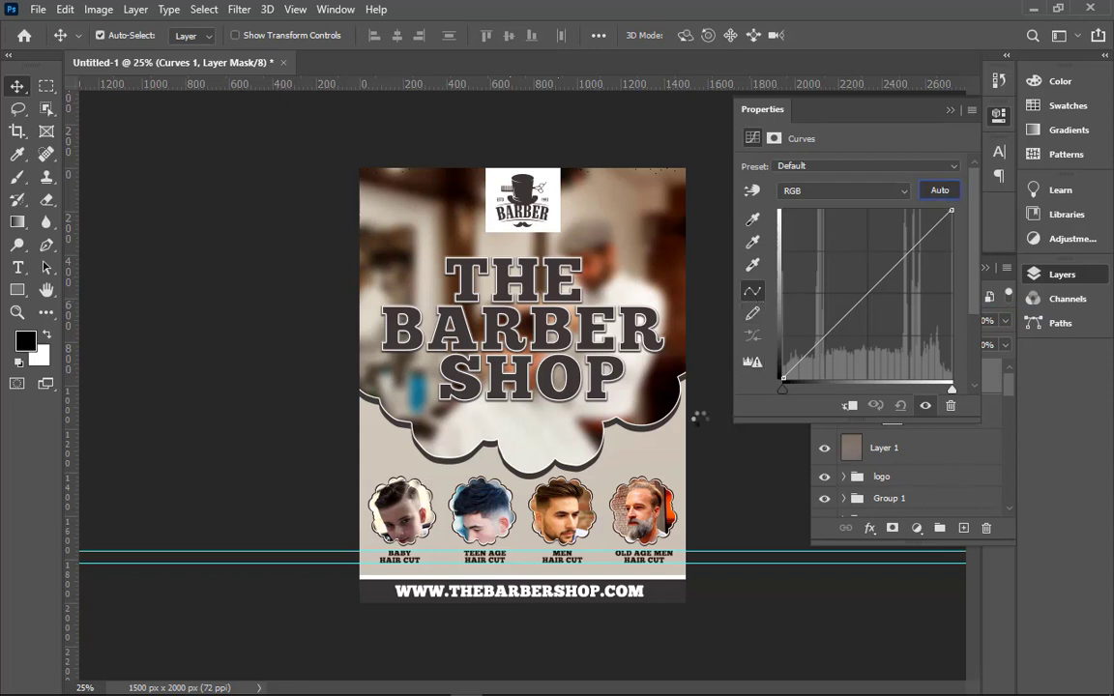
{"action": "left_click", "coordinate": [895, 270]}
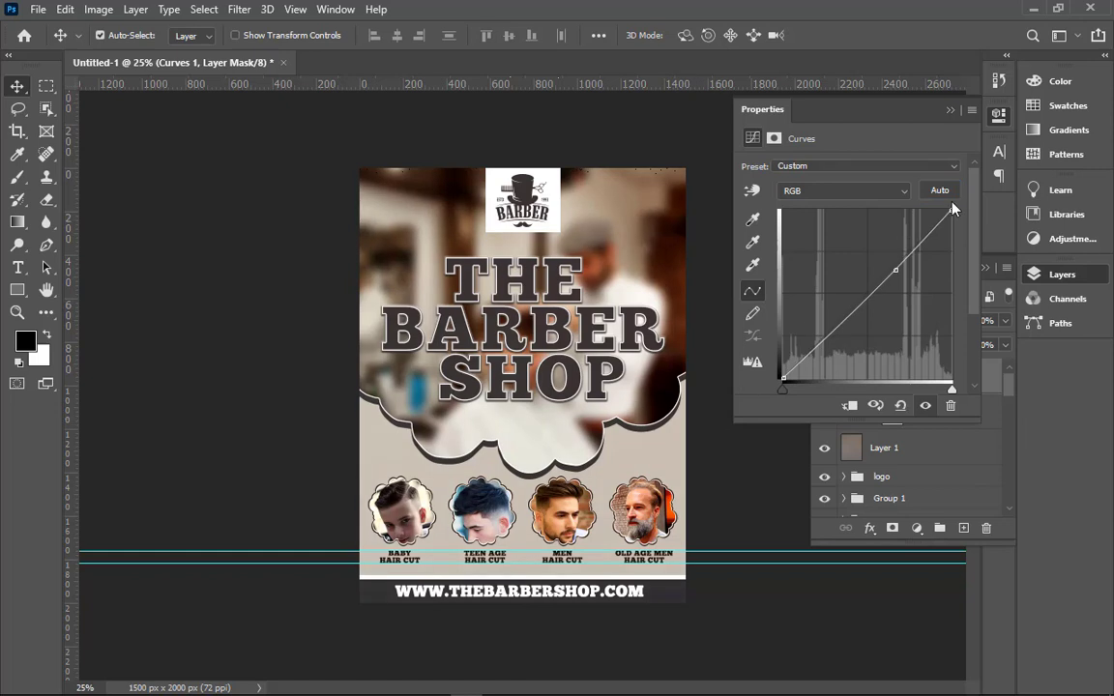
{"action": "left_click", "coordinate": [951, 109]}
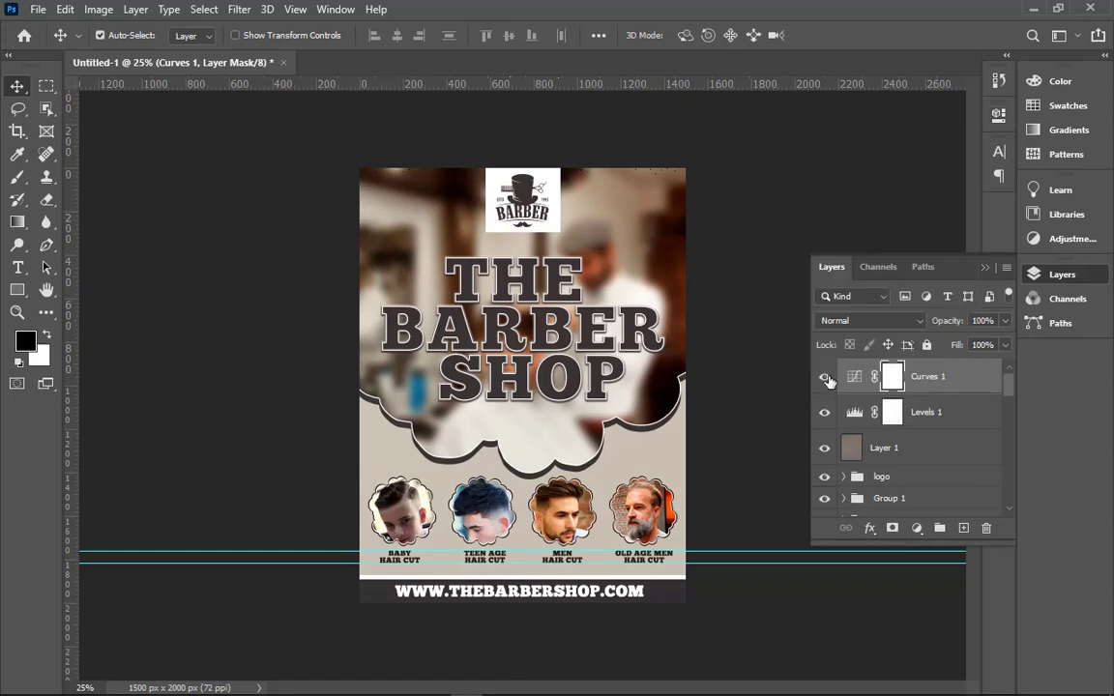
{"action": "left_click", "coordinate": [824, 377]}
- Add a Color Lookup adjustment and preview 3DLUT presets from 2Strip through filmstock_50
{"action": "left_click", "coordinate": [916, 528]}
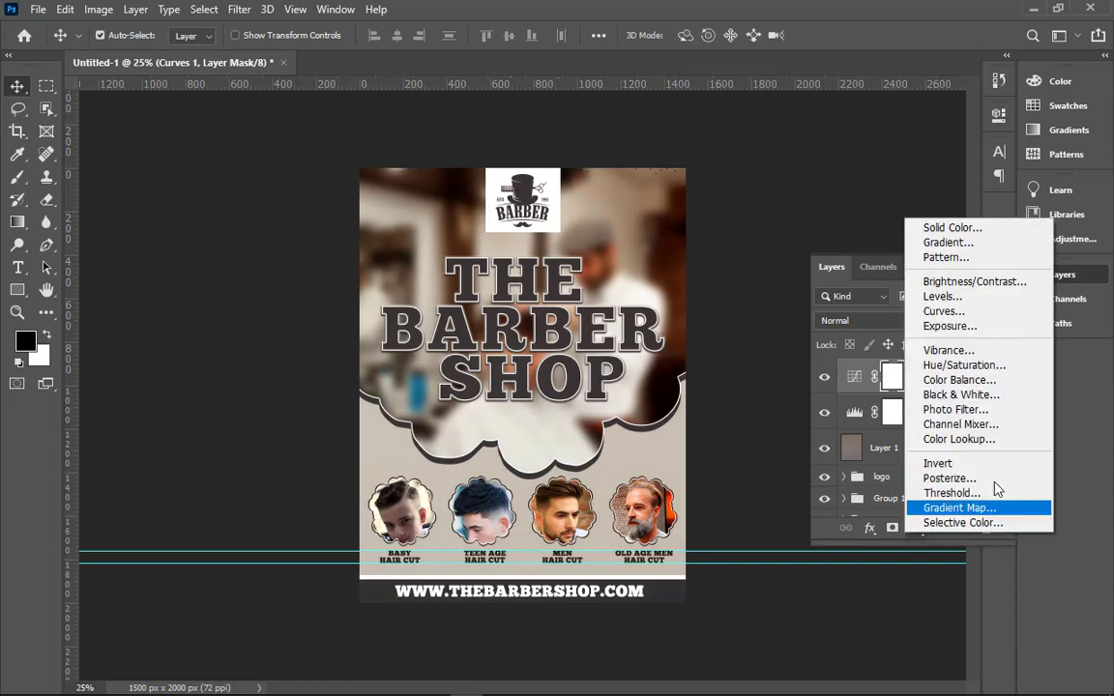
{"action": "left_click", "coordinate": [986, 440]}
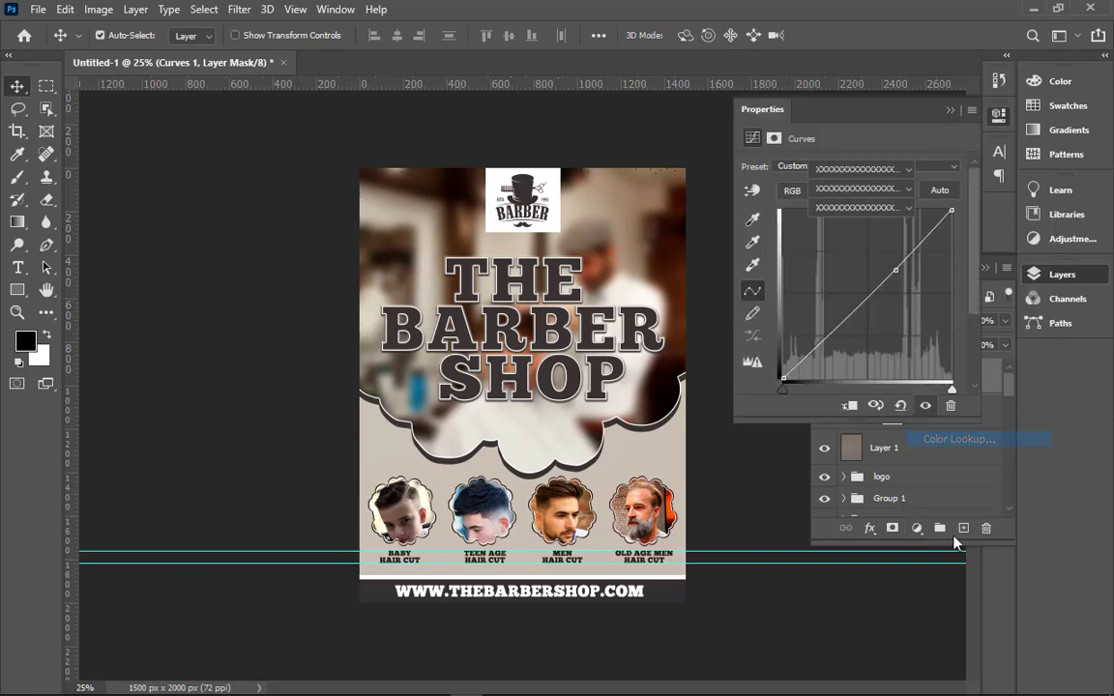
{"action": "left_click", "coordinate": [884, 169]}
{"action": "left_click", "coordinate": [847, 238]}
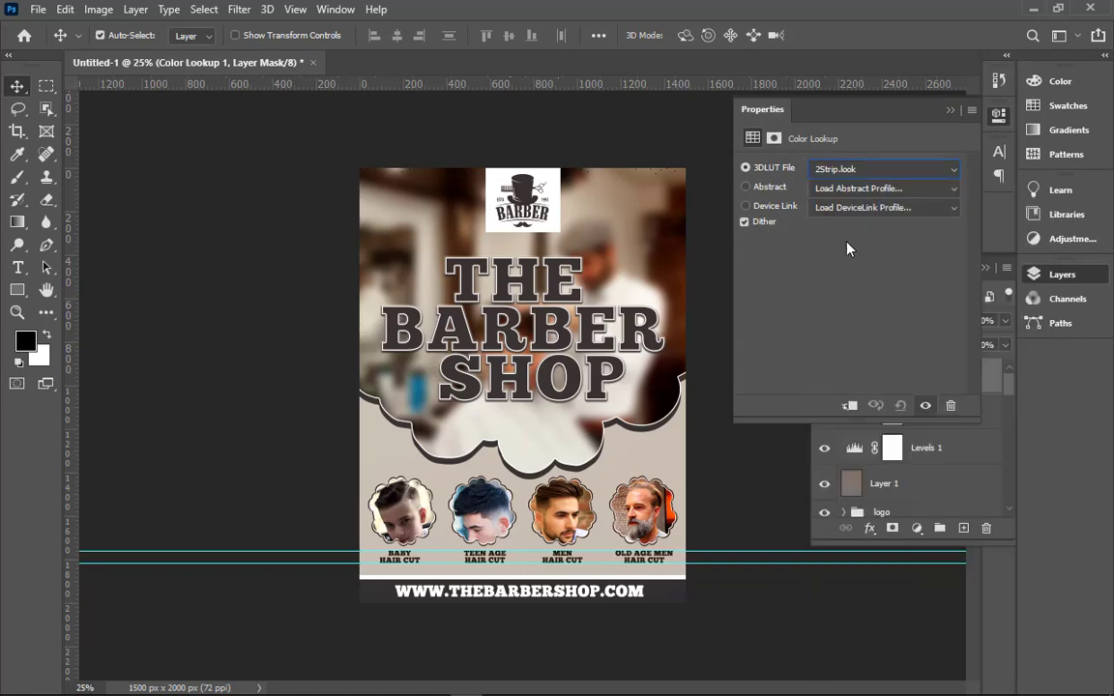
{"action": "key", "text": "Down"}
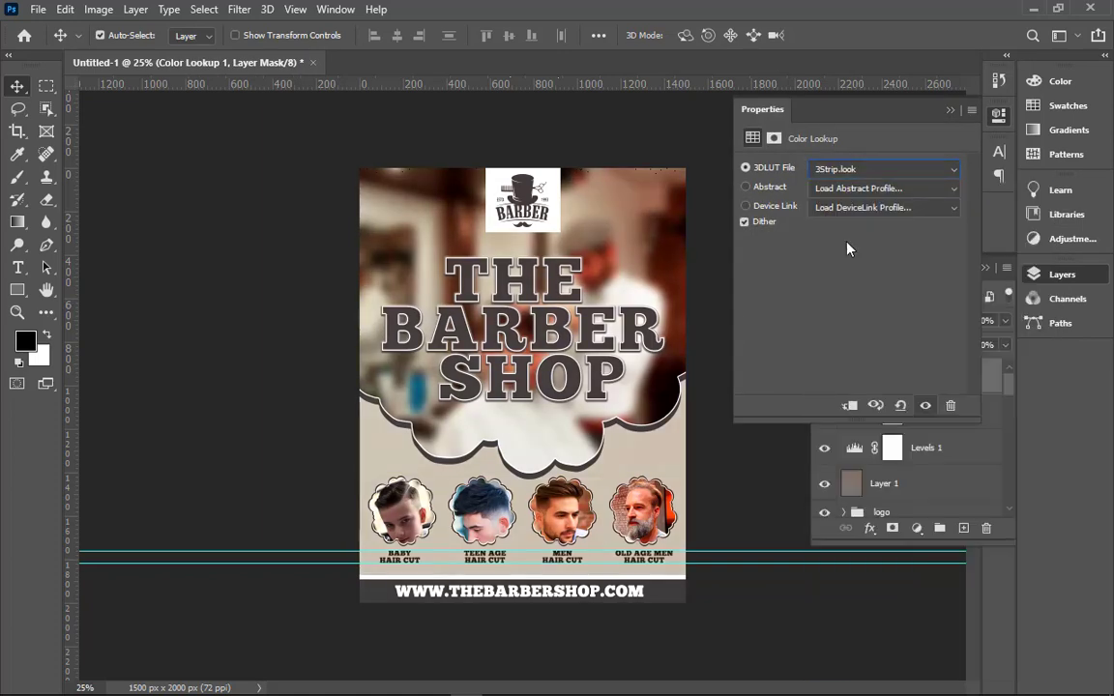
{"action": "key", "text": "Down"}
{"action": "key", "text": "Down"}
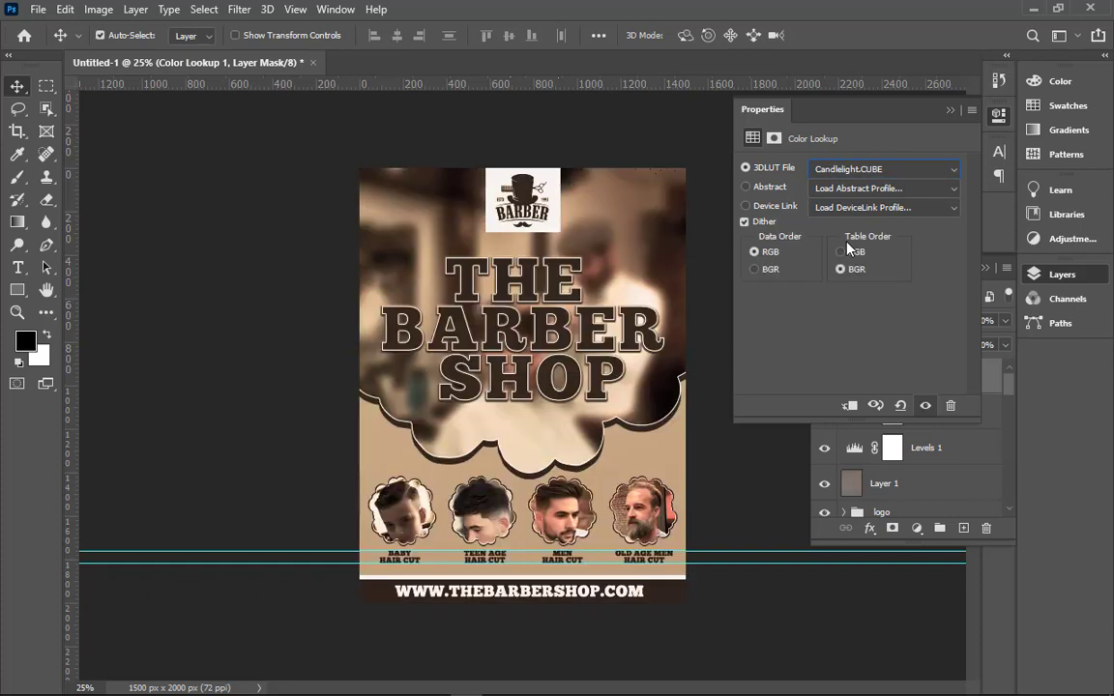
{"action": "key", "text": "Down"}
{"action": "key", "text": "Down"}
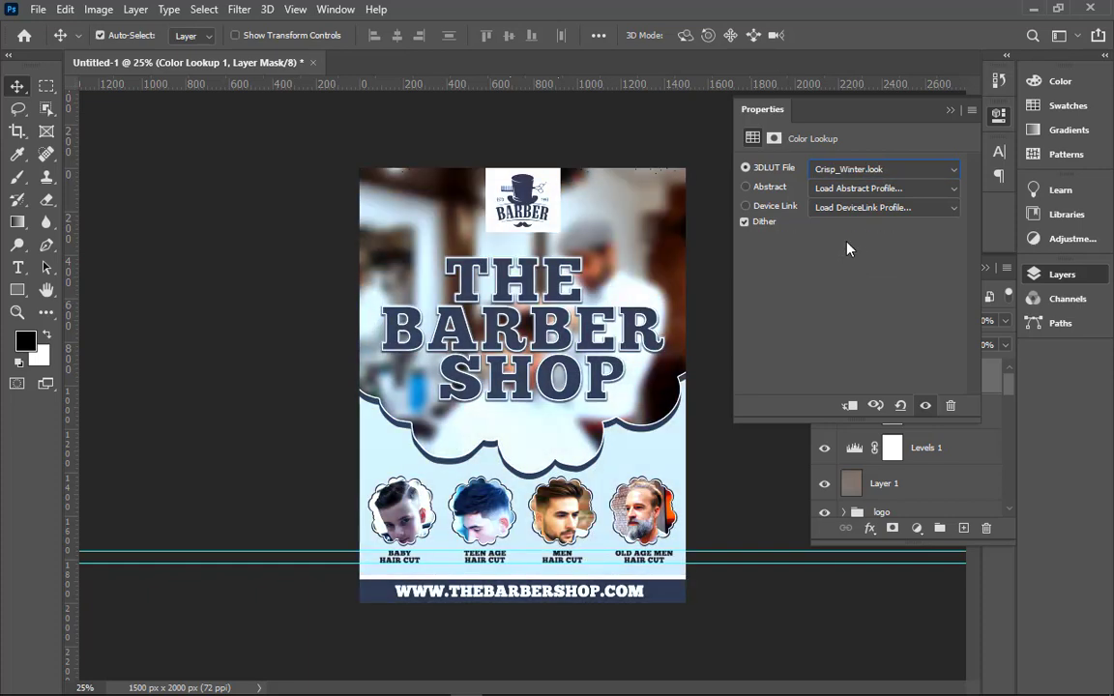
{"action": "key", "text": "Down"}
{"action": "key", "text": "Down"}
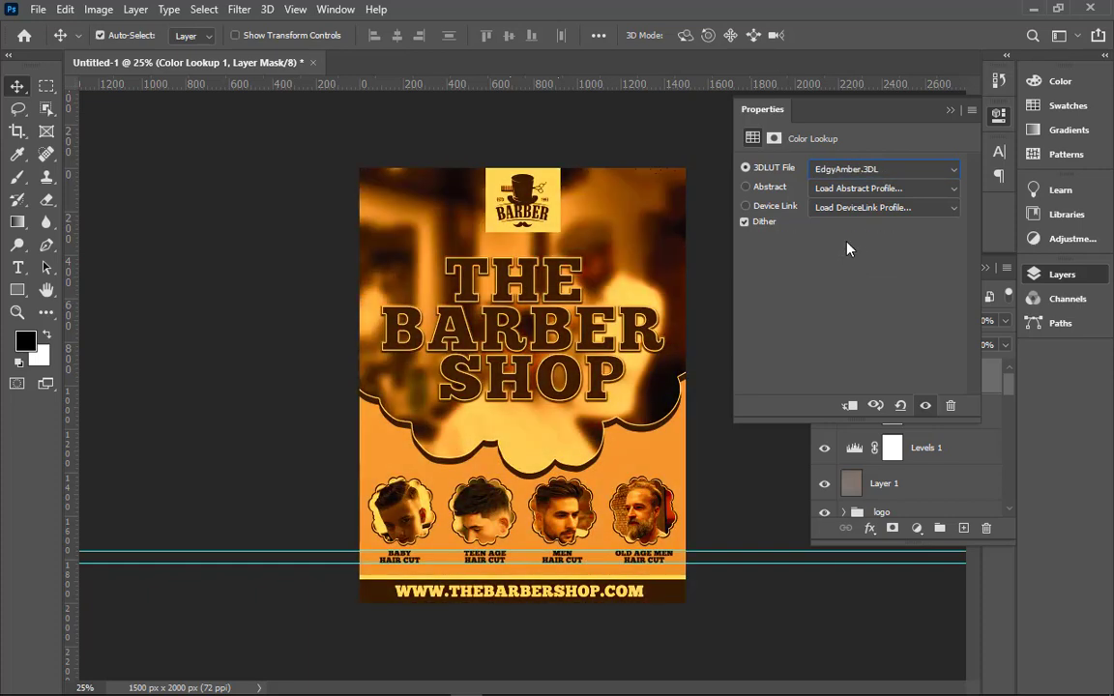
{"action": "key", "text": "Up"}
{"action": "key", "text": "Down"}
{"action": "key", "text": "Down"}
{"action": "key", "text": "Down"}
{"action": "key", "text": "Down"}
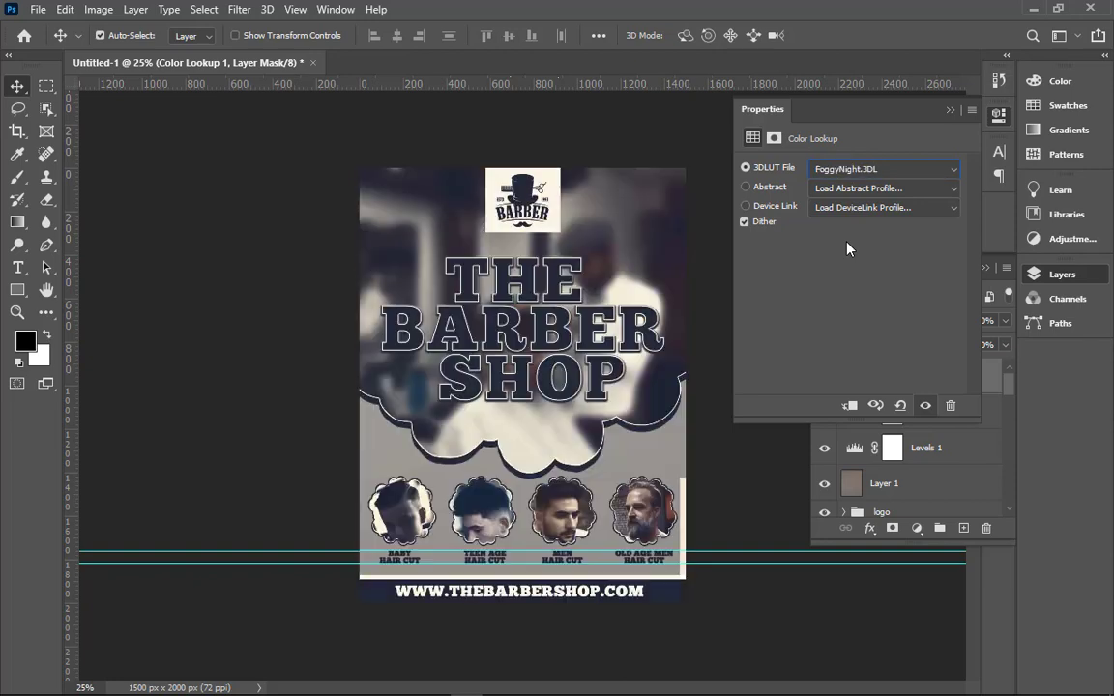
{"action": "key", "text": "Down"}
- Compare the Fuji, Kodak, HorrorBlue and Soft_Warming grades, settling on LateSunset.3DL
{"action": "key", "text": "Down"}
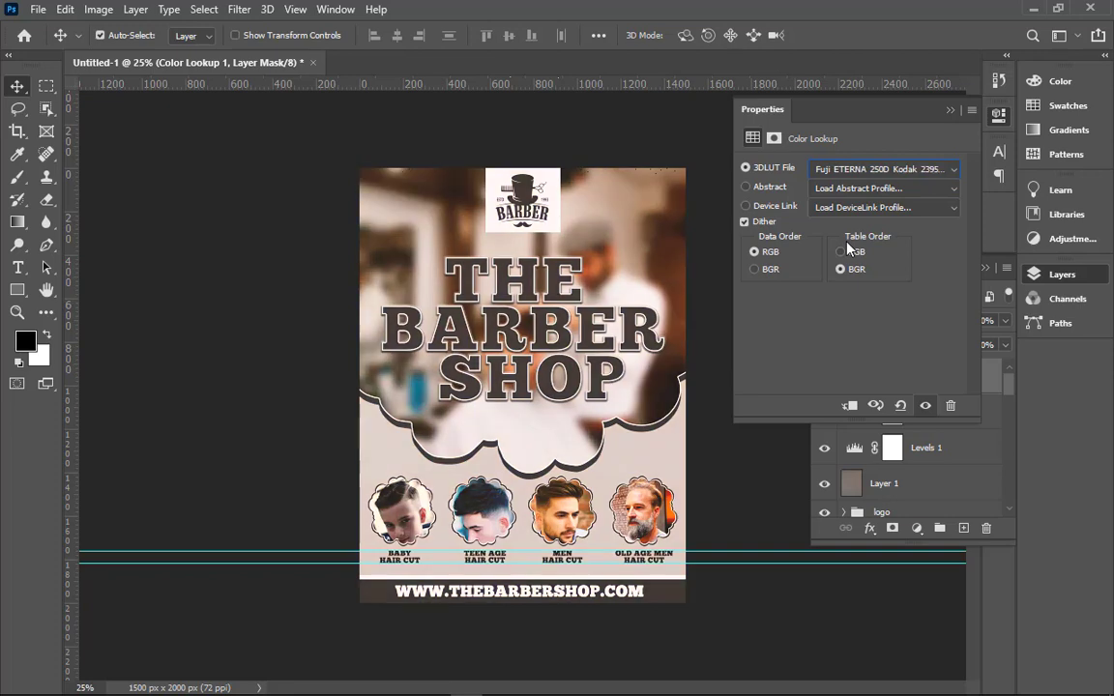
{"action": "key", "text": "Down"}
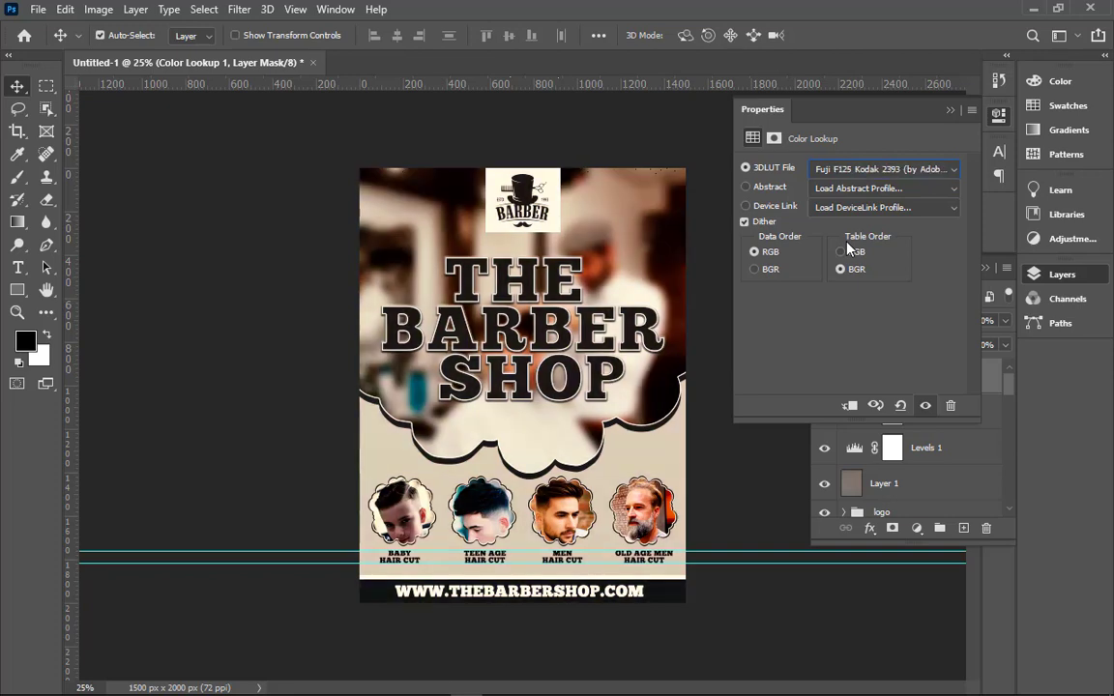
{"action": "key", "text": "Down"}
{"action": "key", "text": "Down"}
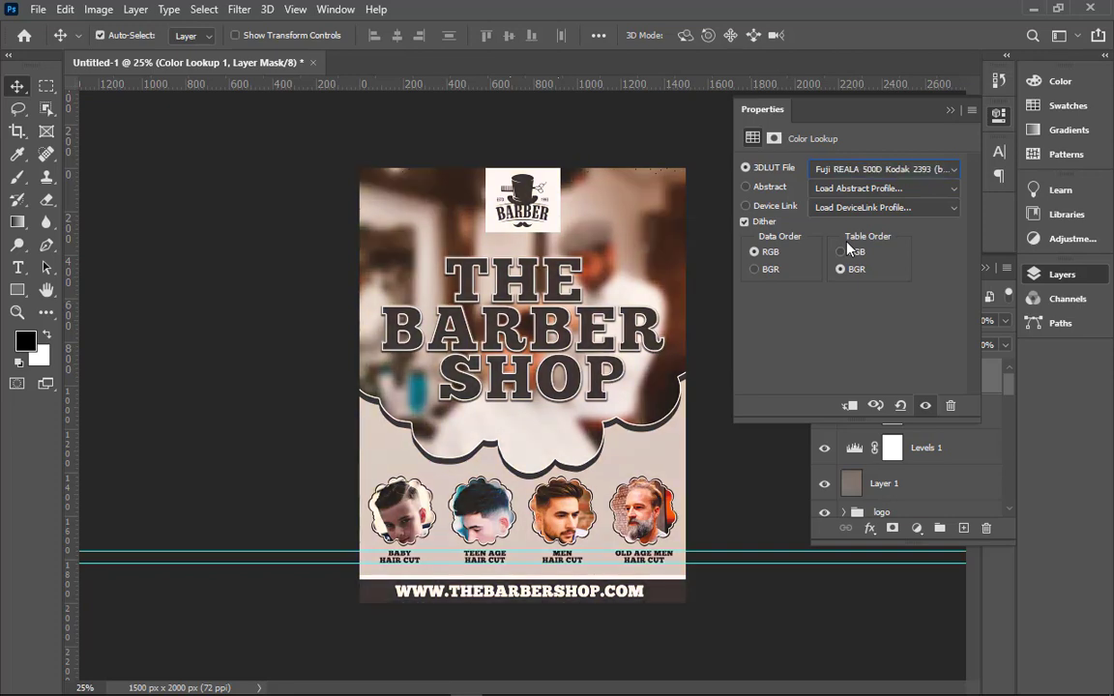
{"action": "key", "text": "Down"}
{"action": "key", "text": "Down"}
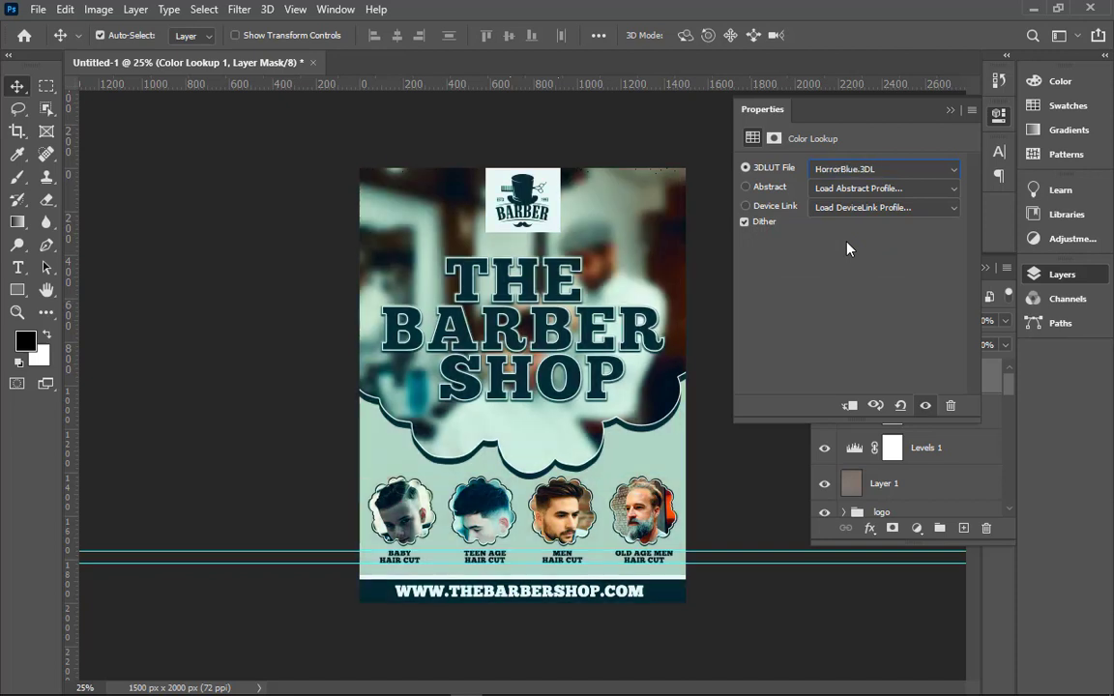
{"action": "key", "text": "Down"}
{"action": "key", "text": "Up"}
{"action": "key", "text": "Down"}
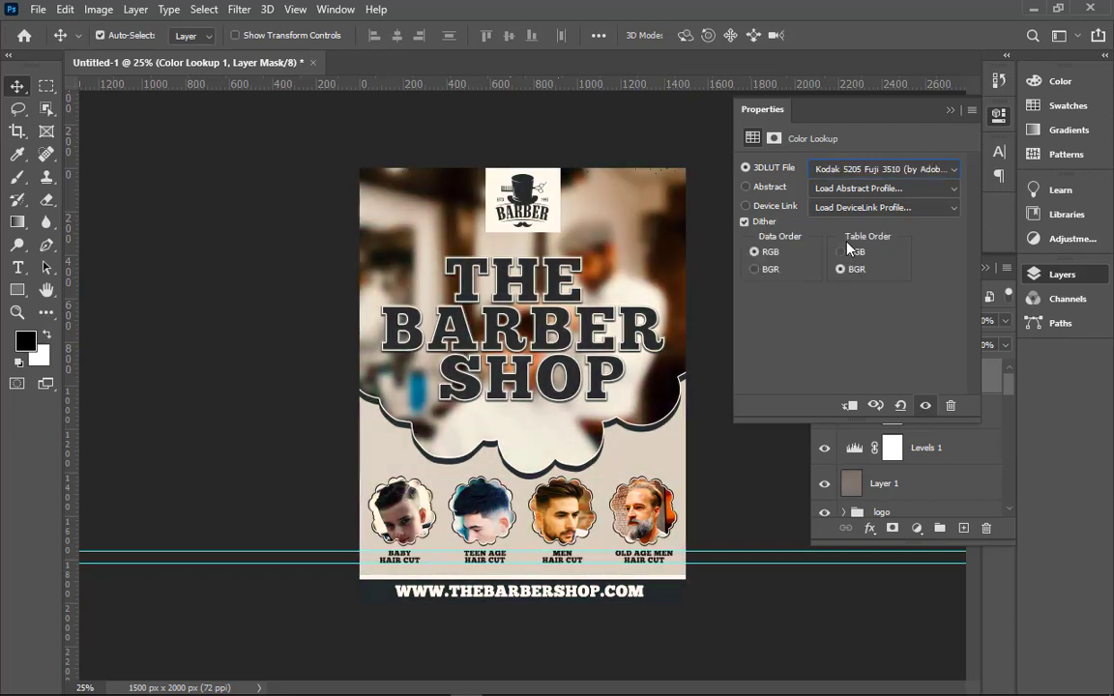
{"action": "key", "text": "Up"}
{"action": "key", "text": "Down"}
{"action": "key", "text": "Down"}
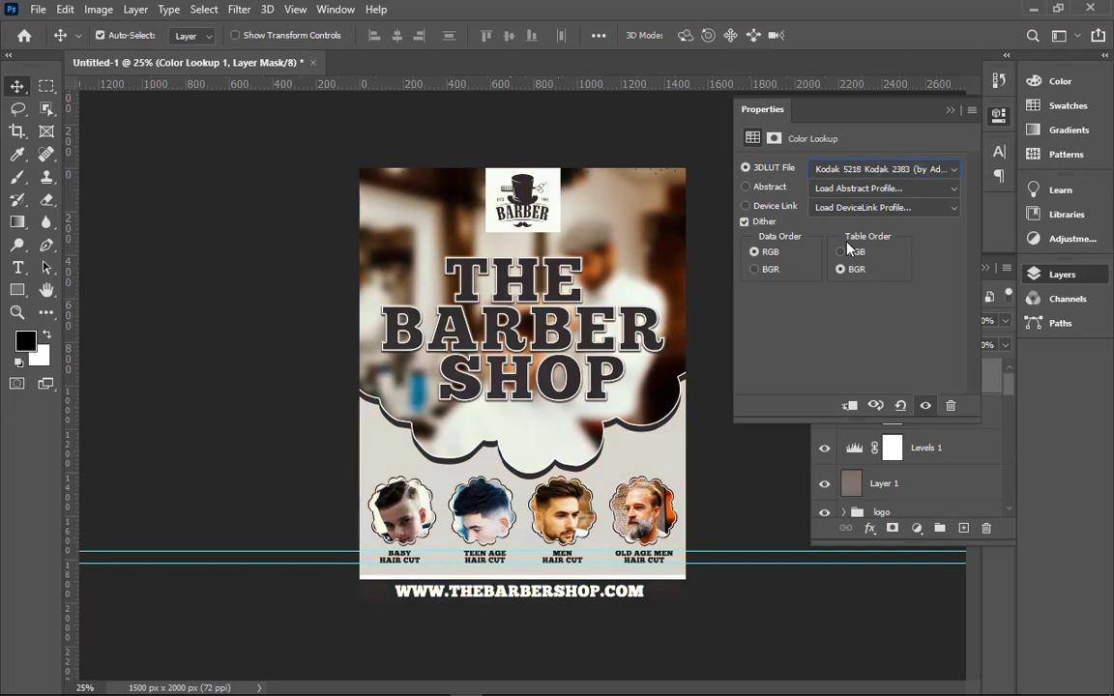
{"action": "key", "text": "Down"}
{"action": "key", "text": "Down"}
{"action": "key", "text": "Down"}
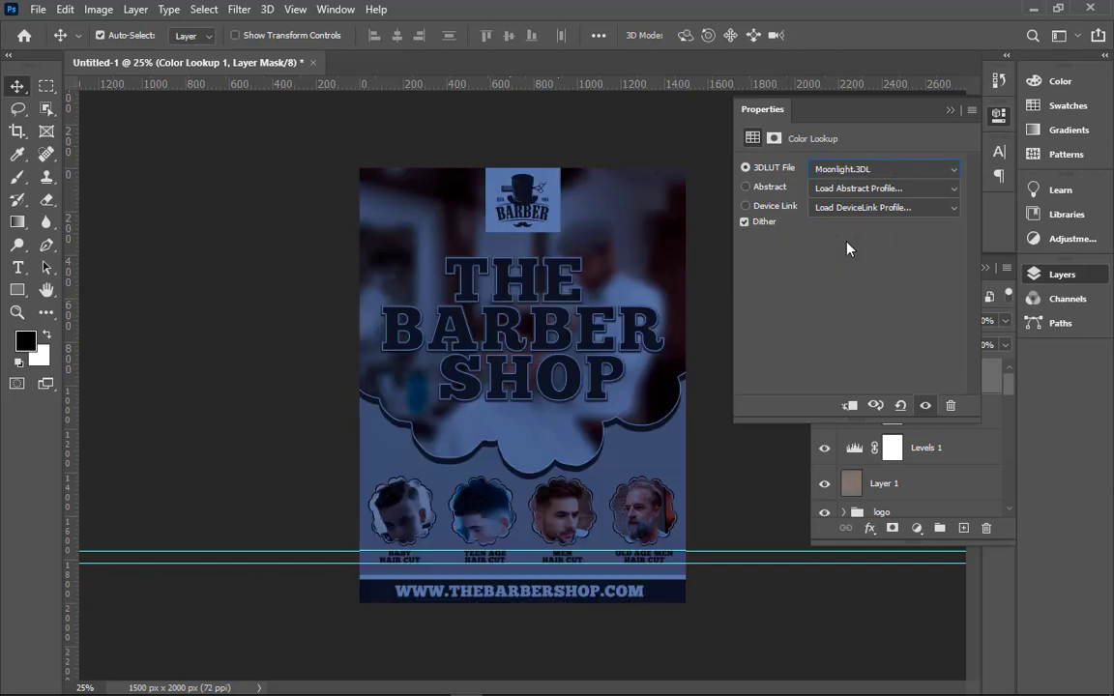
{"action": "key", "text": "Down"}
{"action": "key", "text": "Down"}
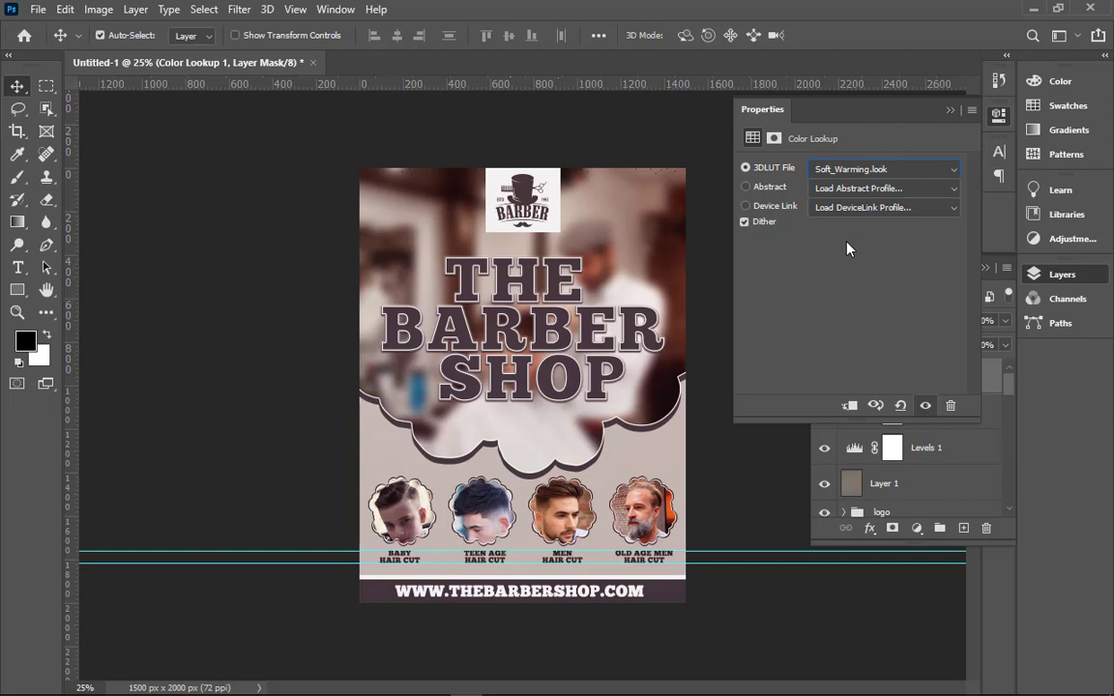
{"action": "key", "text": "Down"}
{"action": "key", "text": "Down"}
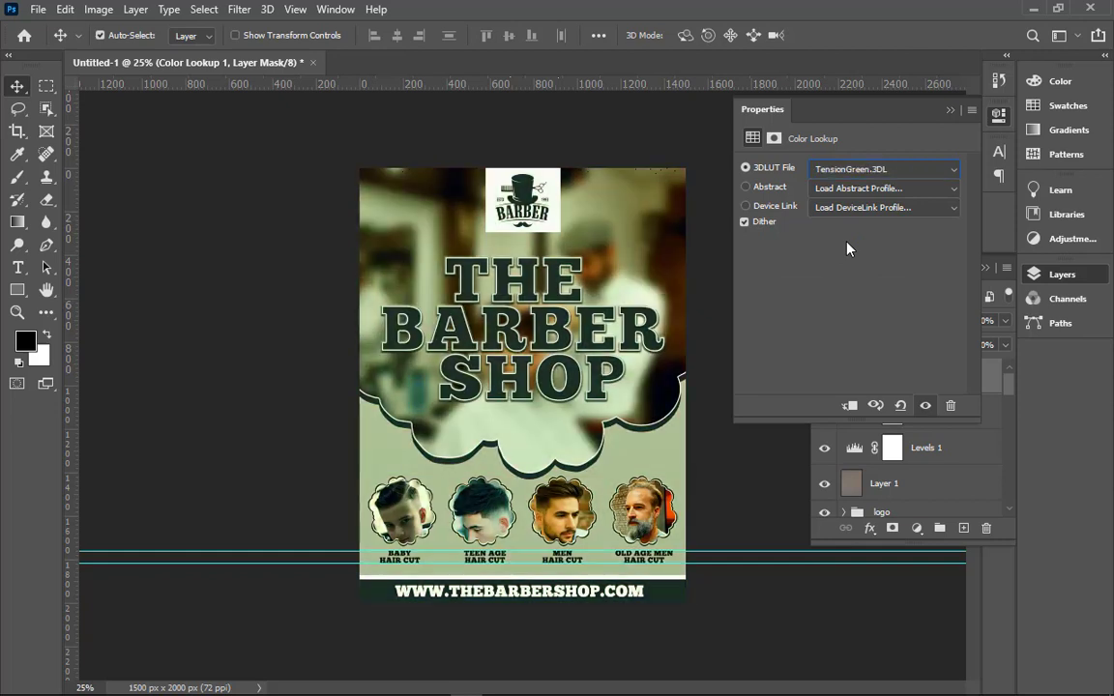
{"action": "key", "text": "Up"}
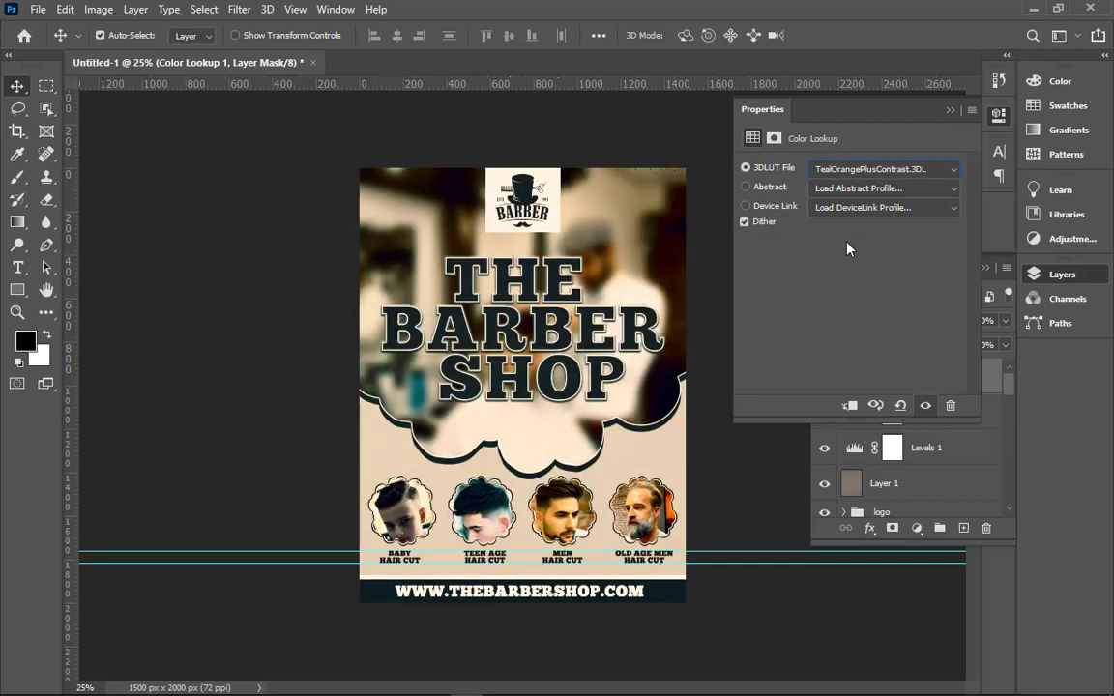
{"action": "key", "text": "Up"}
{"action": "key", "text": "Up"}
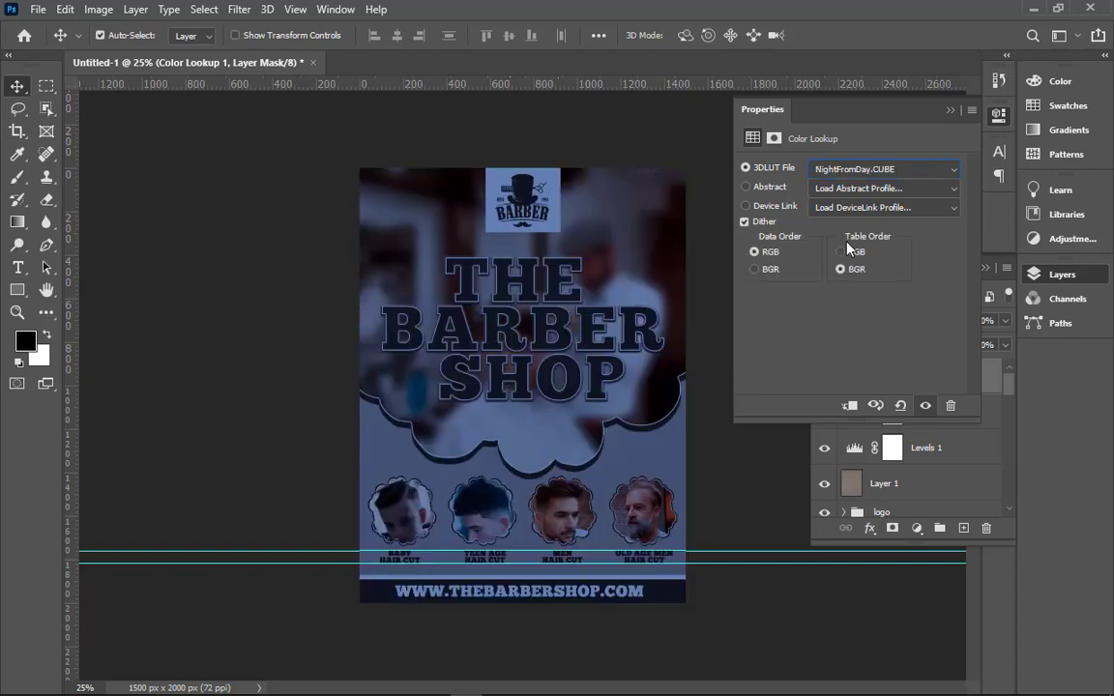
{"action": "key", "text": "Up"}
{"action": "key", "text": "Up"}
{"action": "key", "text": "Up"}
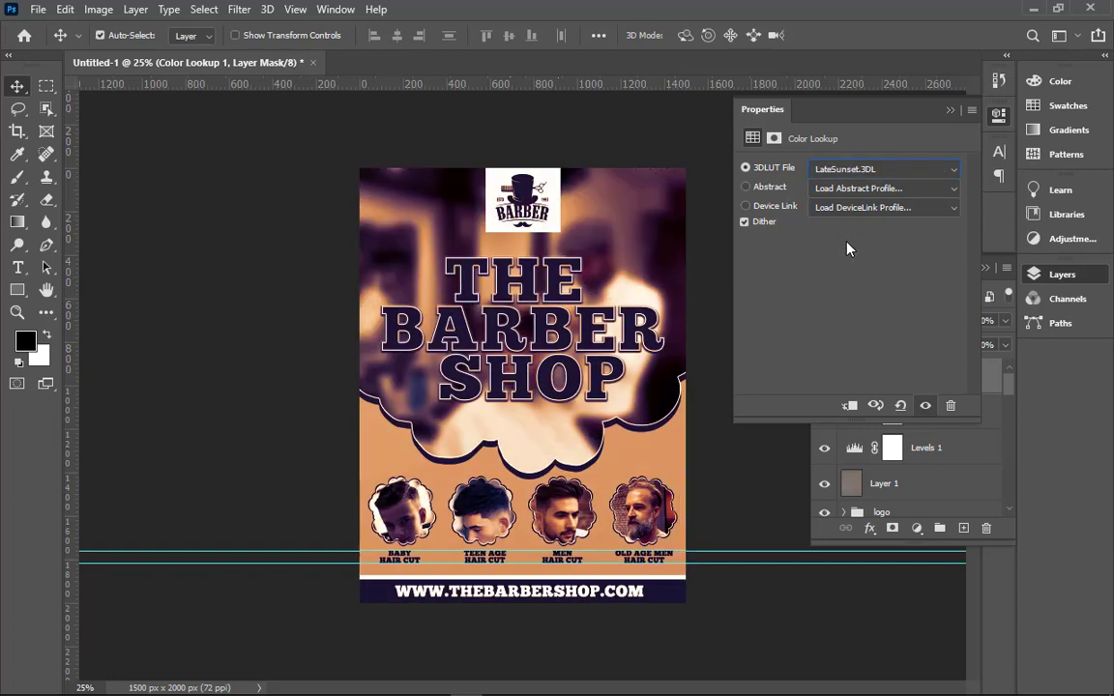
{"action": "key", "text": "Up"}
{"action": "key", "text": "Up"}
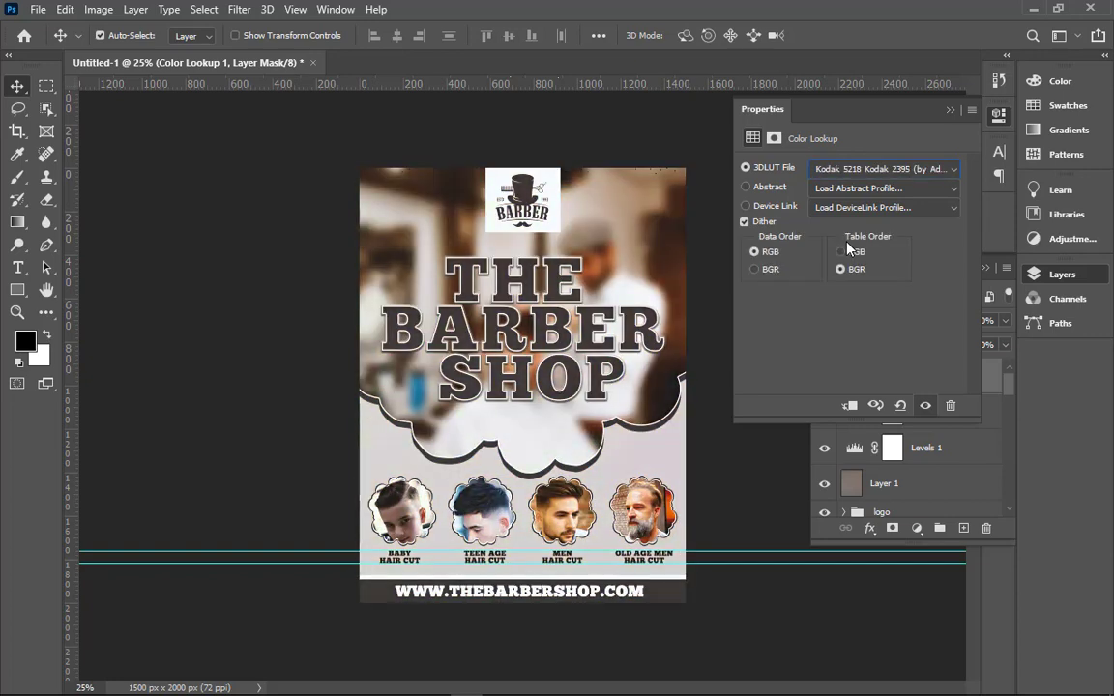
{"action": "key", "text": "Down"}
{"action": "key", "text": "Down"}
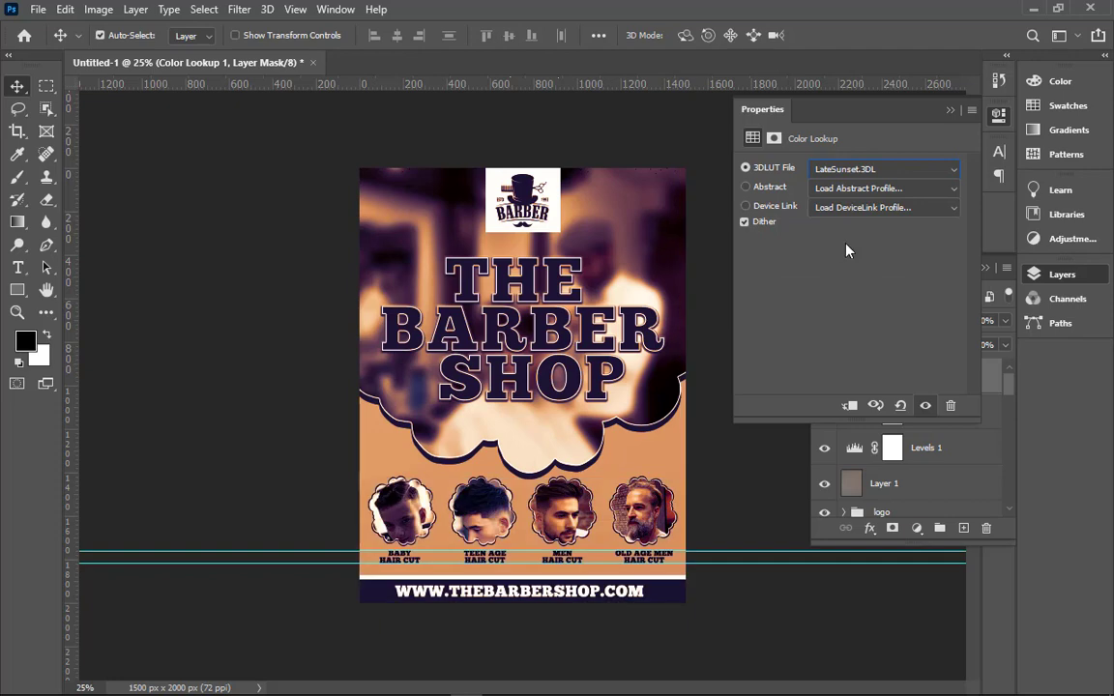
- Set the Color Lookup 1 layer to 10% opacity
{"action": "left_click", "coordinate": [950, 109]}
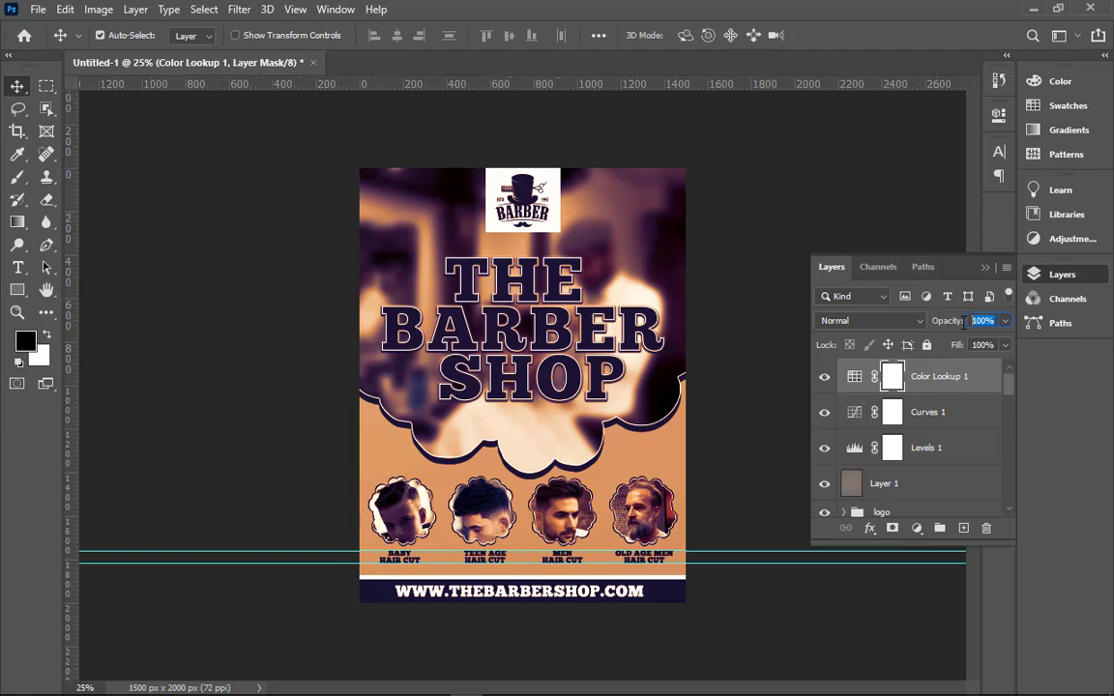
{"action": "left_click", "coordinate": [975, 322]}
{"action": "type", "text": "10"}
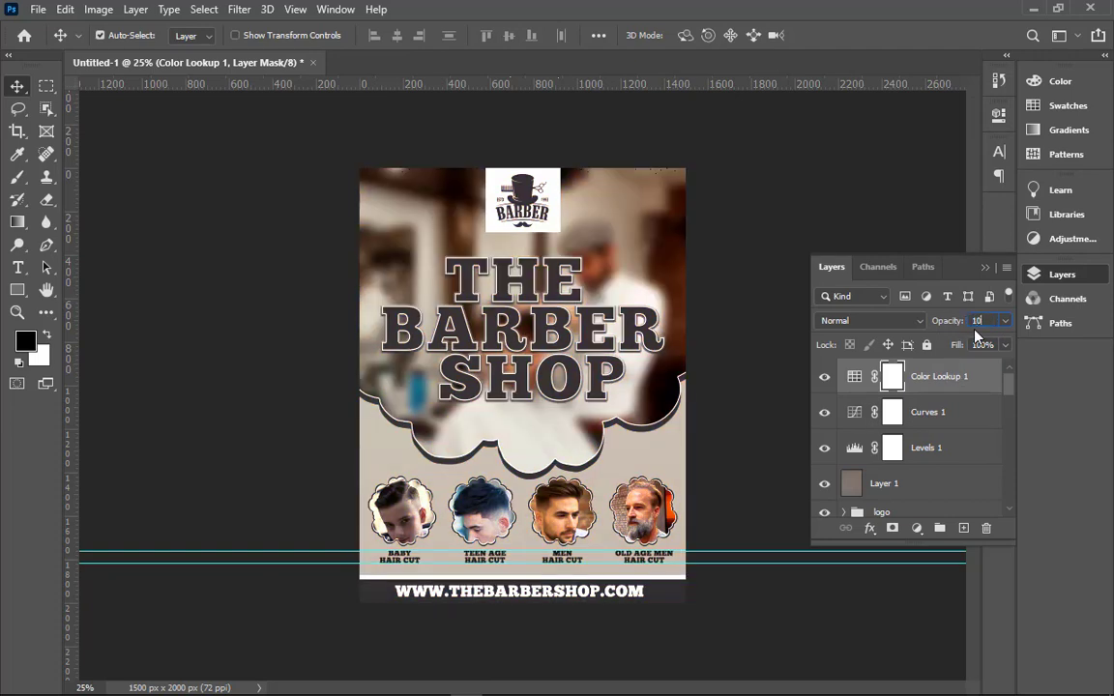
{"action": "key", "text": "Return"}
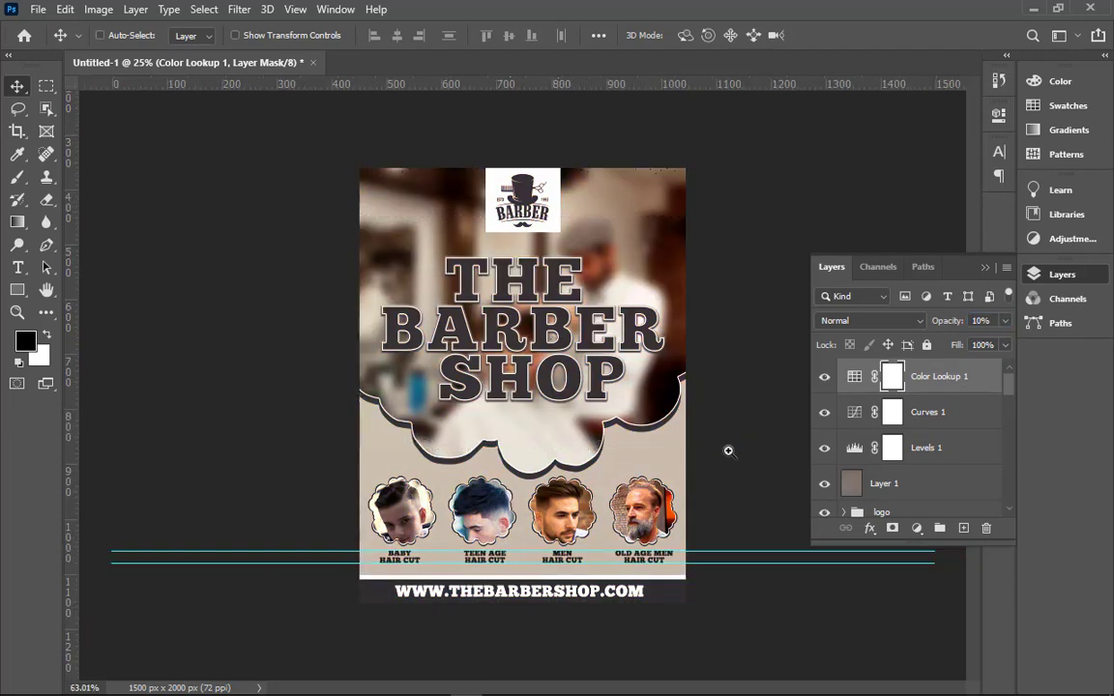
{"action": "scroll", "coordinate": [524, 297], "scroll_direction": "up", "scroll_amount": 5}
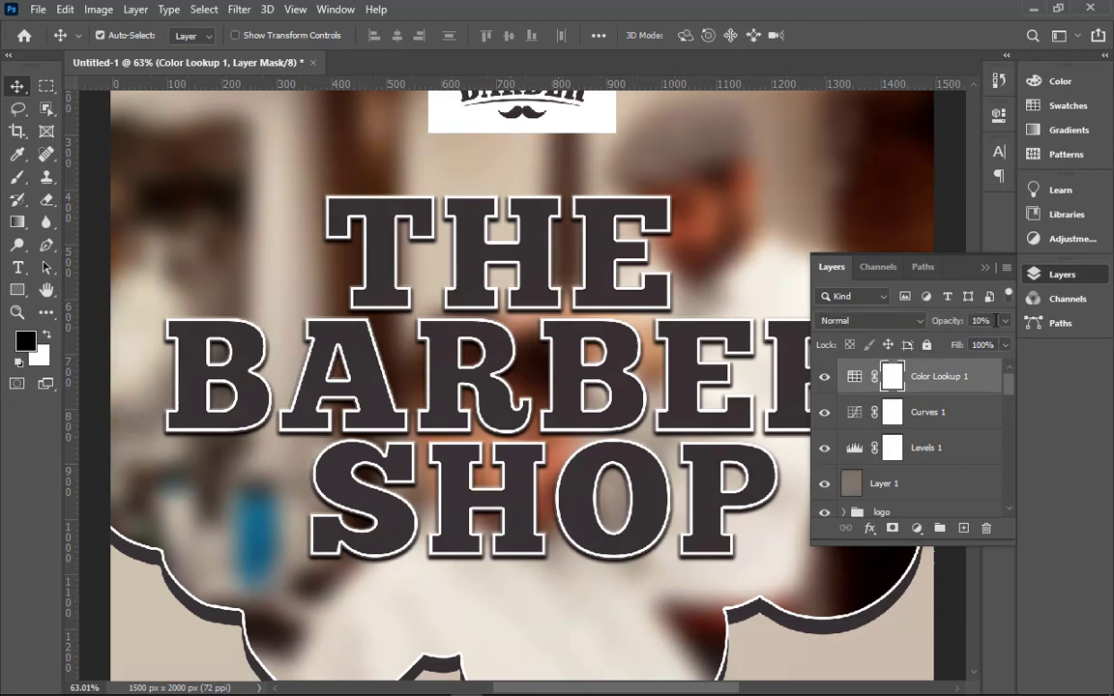
- Try 25% opacity on the grade and toggle it on and off to compare
{"action": "left_click", "coordinate": [995, 320]}
{"action": "type", "text": "25"}
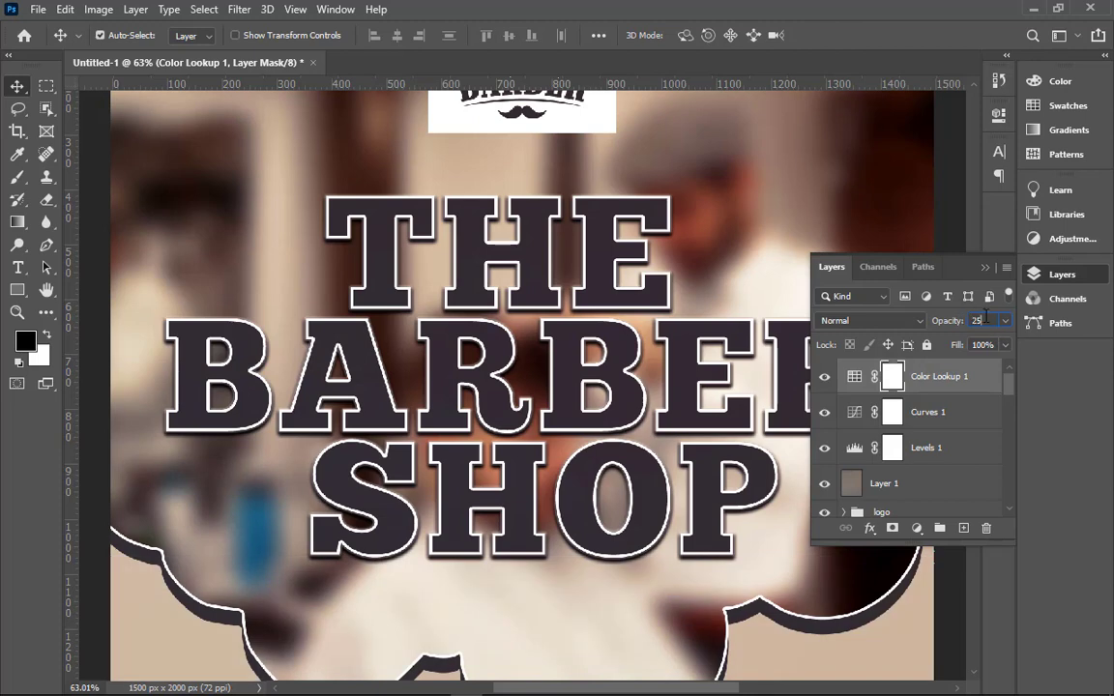
{"action": "key", "text": "ctrl+minus"}
{"action": "key", "text": "ctrl+minus"}
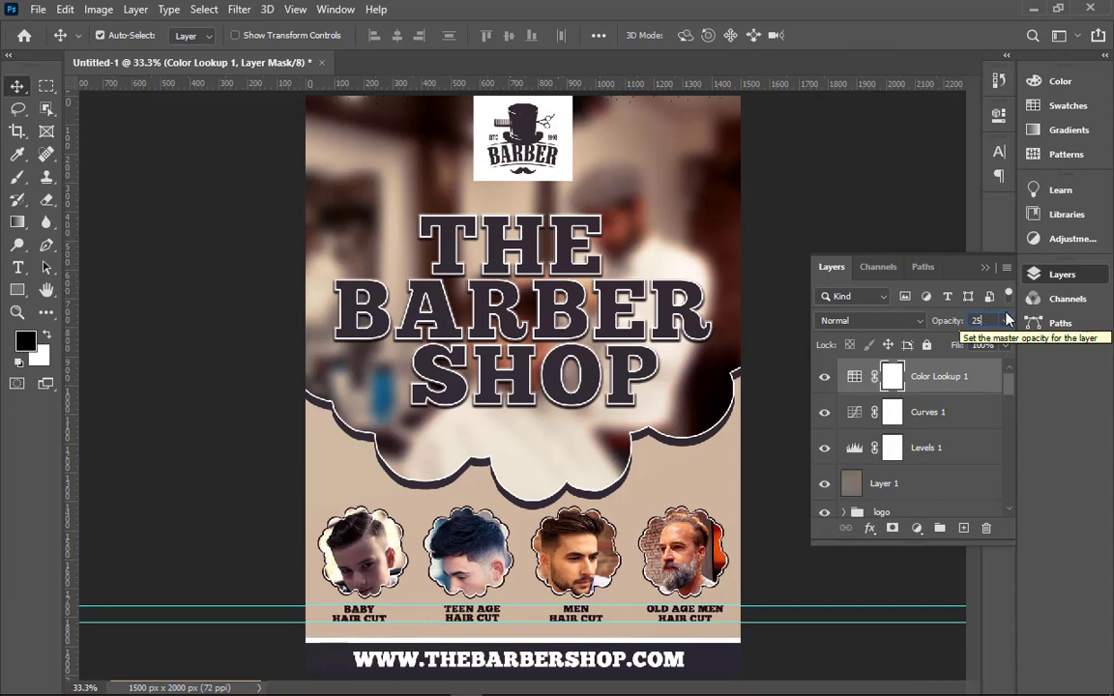
{"action": "left_click", "coordinate": [826, 379]}
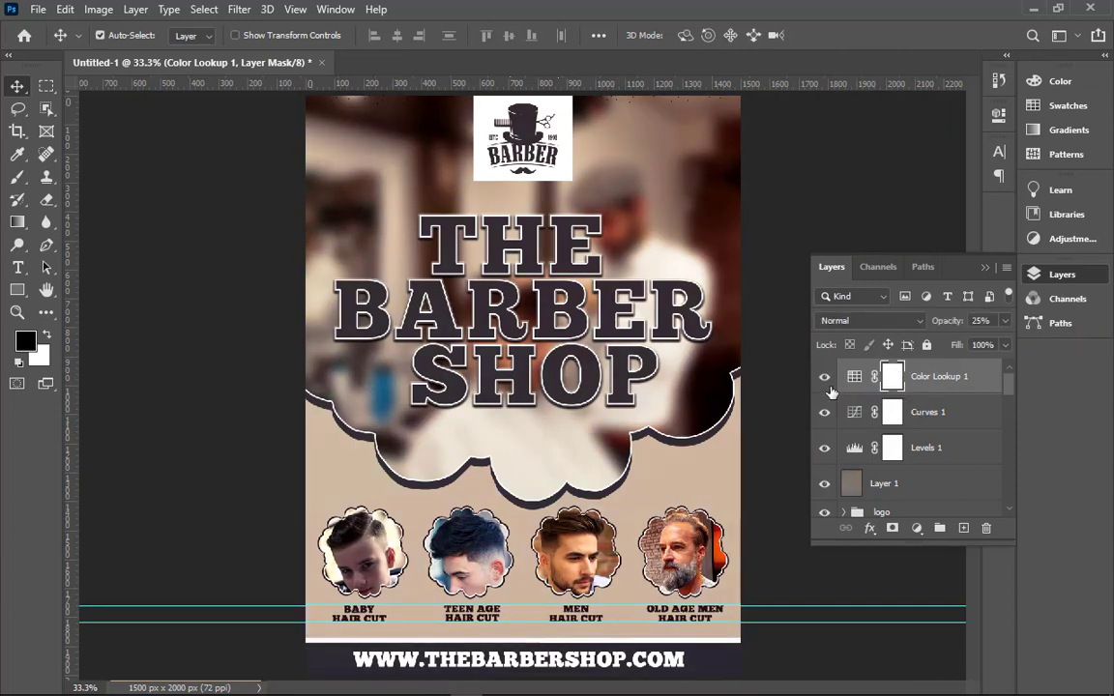
{"action": "left_click", "coordinate": [826, 380]}
{"action": "left_click", "coordinate": [826, 386]}
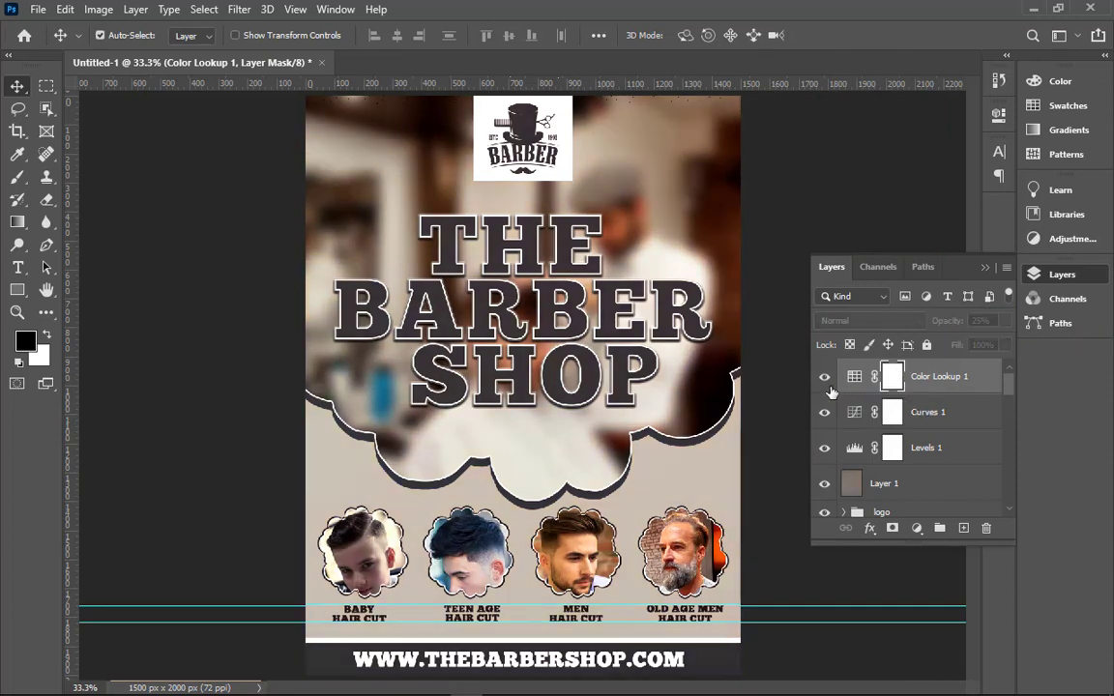
{"action": "left_click", "coordinate": [827, 387]}
{"action": "left_click", "coordinate": [827, 380]}
- Merge the Color Lookup, Curves and Levels layers, then undo the merge
{"action": "left_click", "coordinate": [946, 453], "text": "shift"}
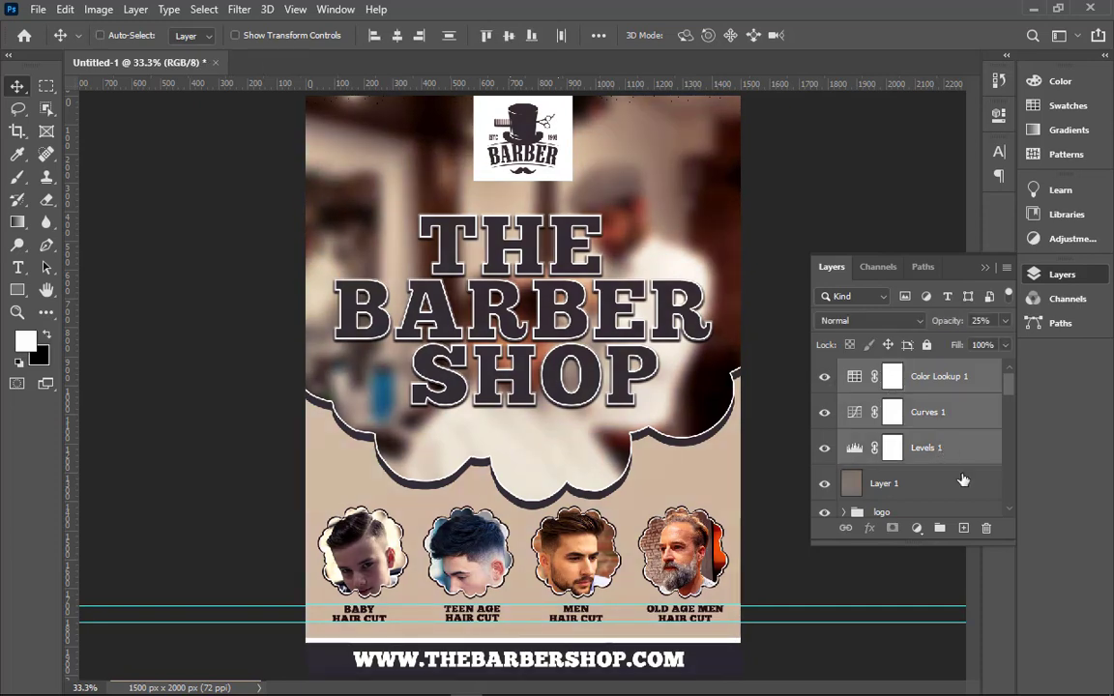
{"action": "key", "text": "ctrl+e"}
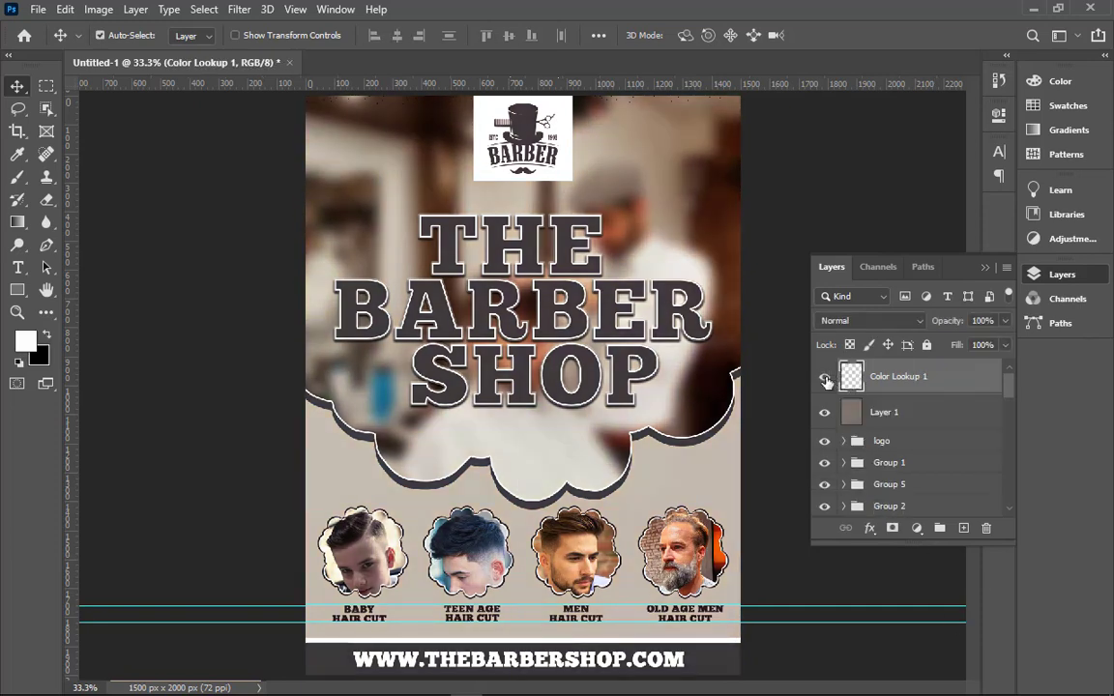
{"action": "left_click", "coordinate": [826, 380]}
{"action": "key", "text": "ctrl+z"}
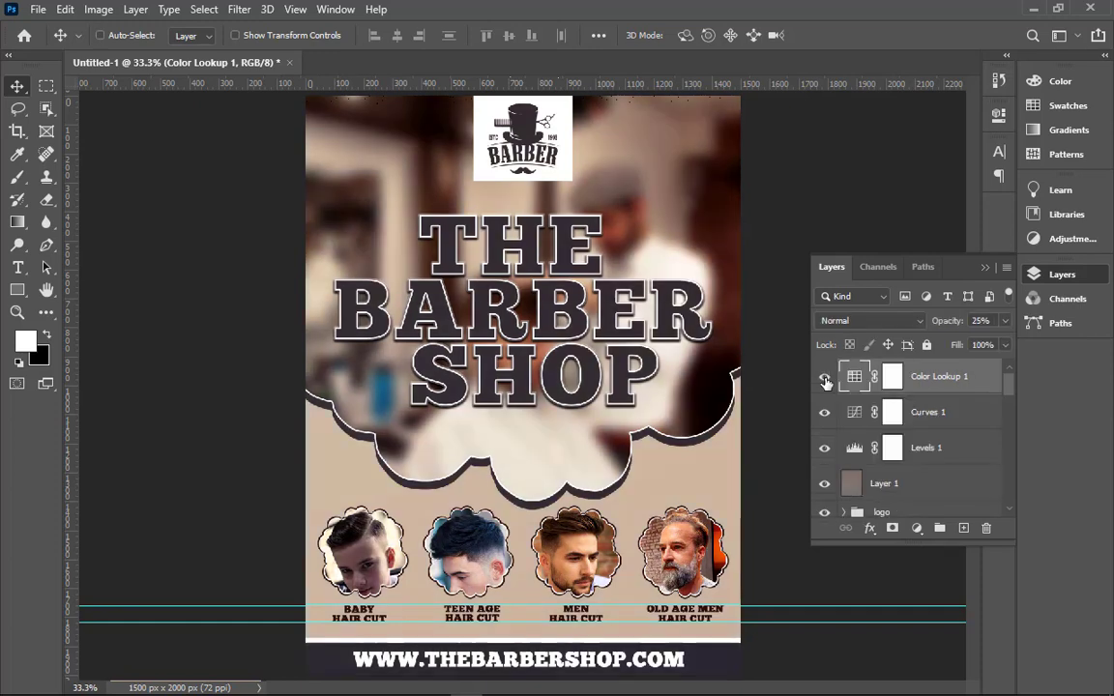
- Return the grade to 10% opacity and zoom in on the haircut row and website text
{"action": "left_click", "coordinate": [987, 320]}
{"action": "type", "text": "0"}
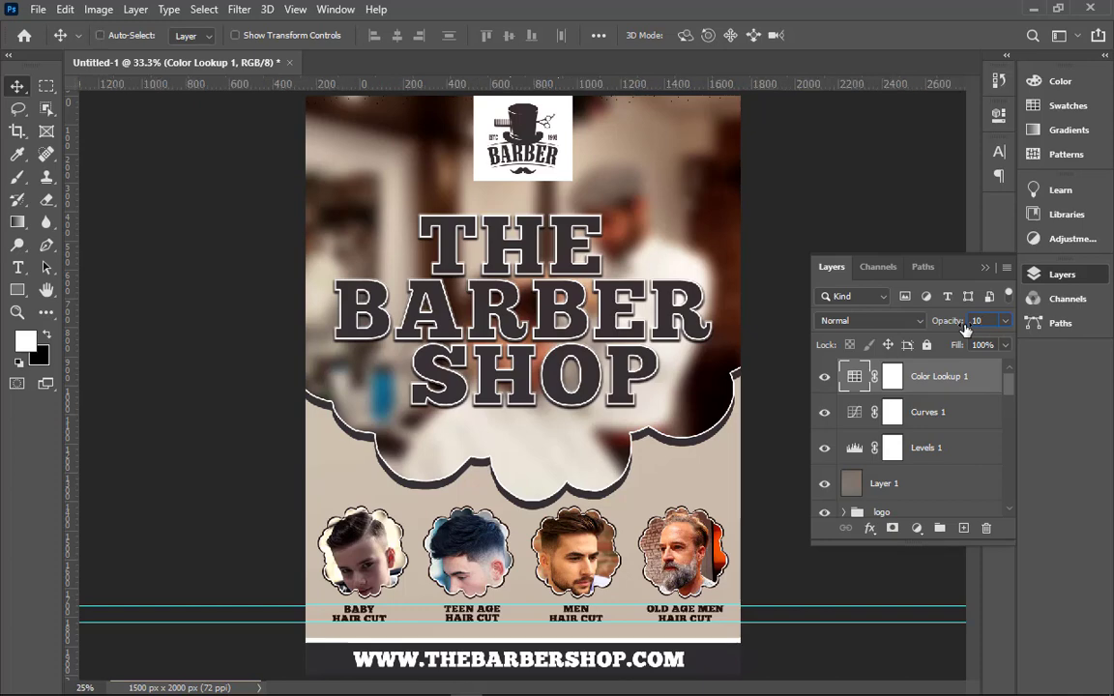
{"action": "key", "text": "ctrl+minus"}
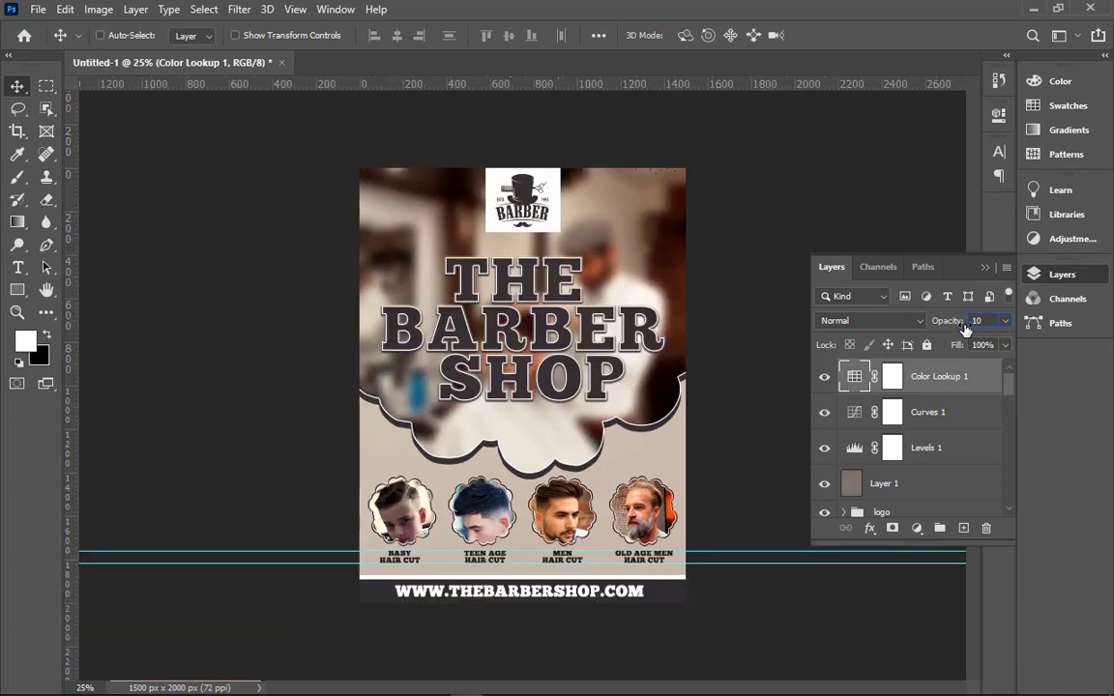
{"action": "left_click_drag", "start_coordinate": [237, 540], "coordinate": [609, 629]}
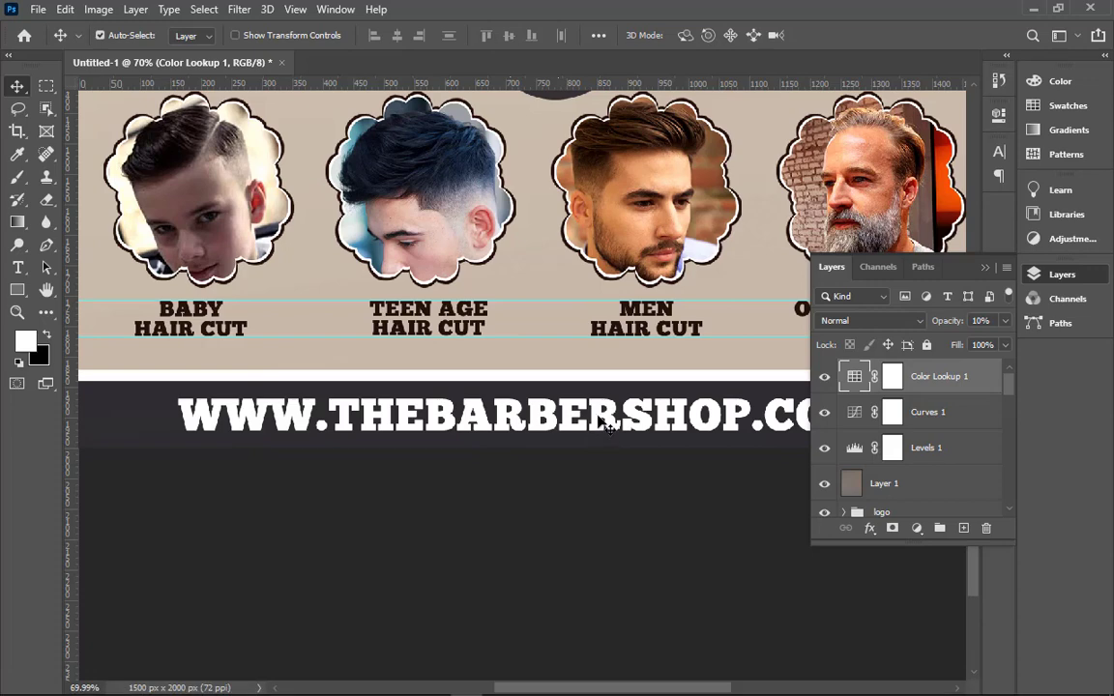
{"action": "left_click", "coordinate": [607, 425]}
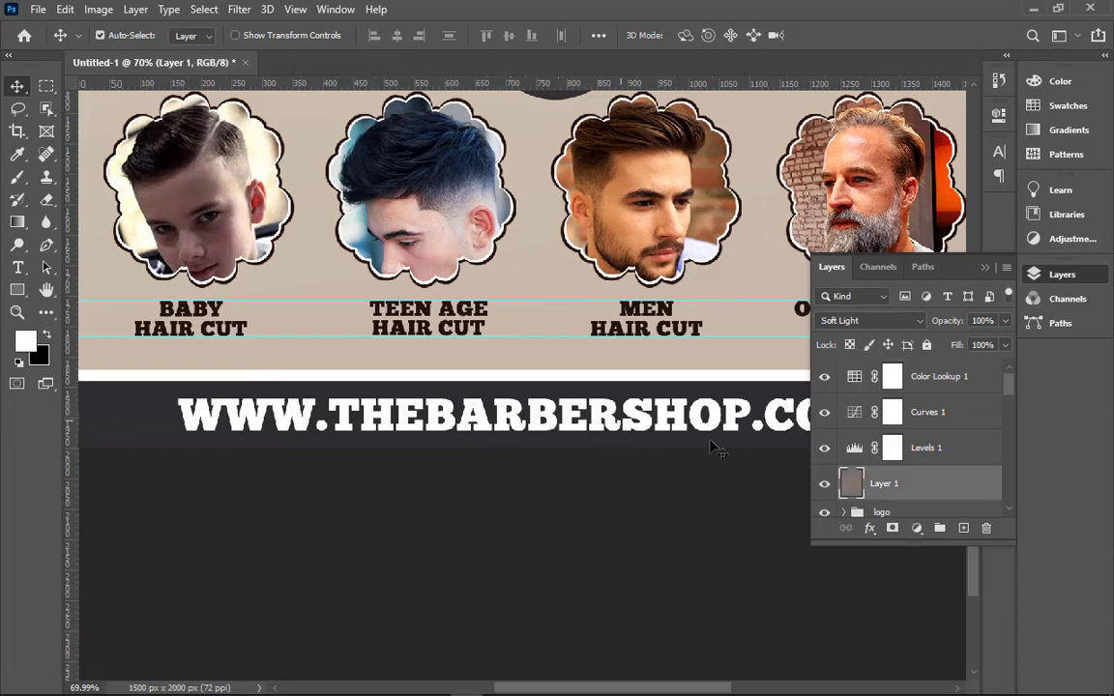
{"action": "scroll", "coordinate": [722, 443], "scroll_direction": "down", "scroll_amount": 1}
{"action": "scroll", "coordinate": [814, 472], "scroll_direction": "down", "scroll_amount": 2}
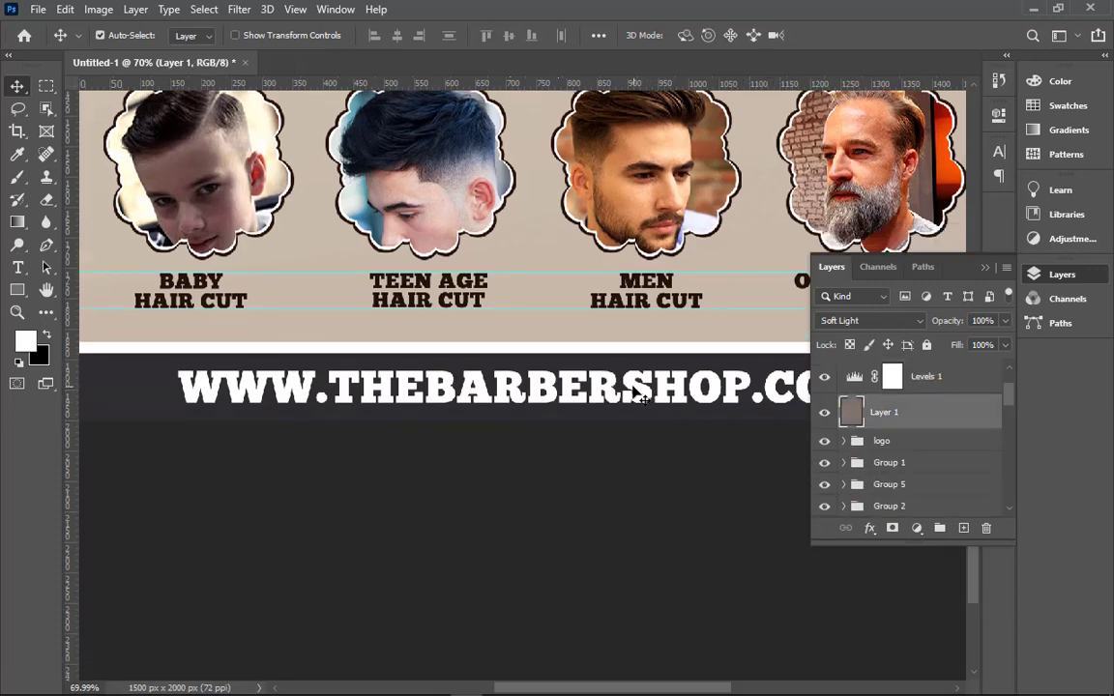
{"action": "scroll", "coordinate": [829, 415], "scroll_direction": "up", "scroll_amount": 2}
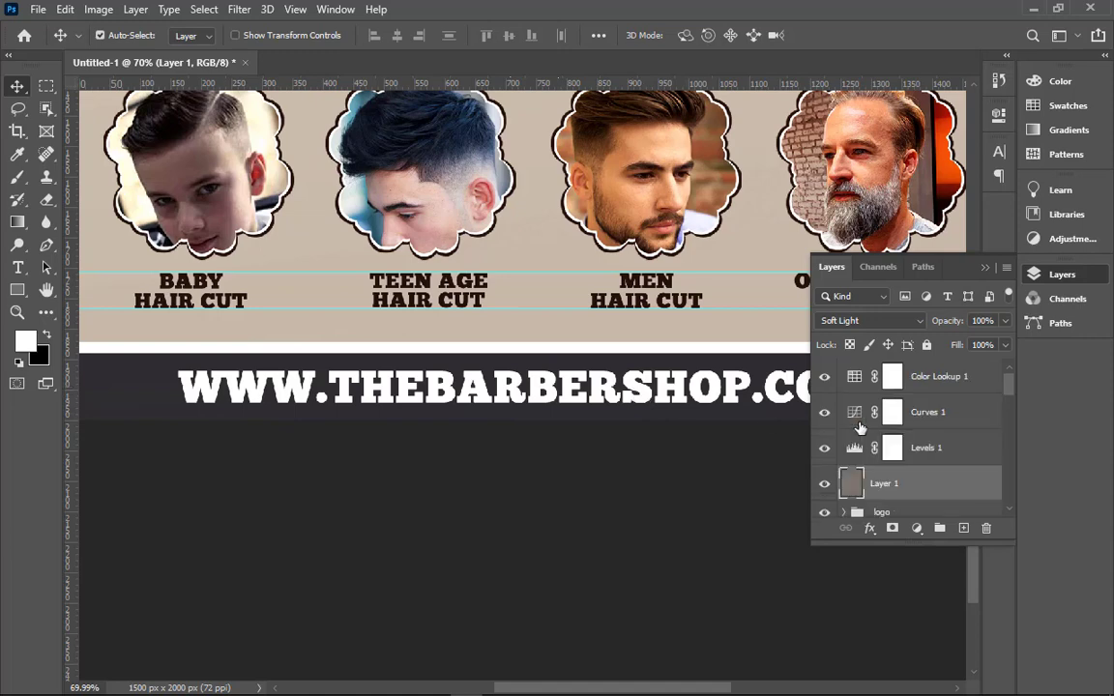
{"action": "scroll", "coordinate": [828, 413], "scroll_direction": "down", "scroll_amount": 3}
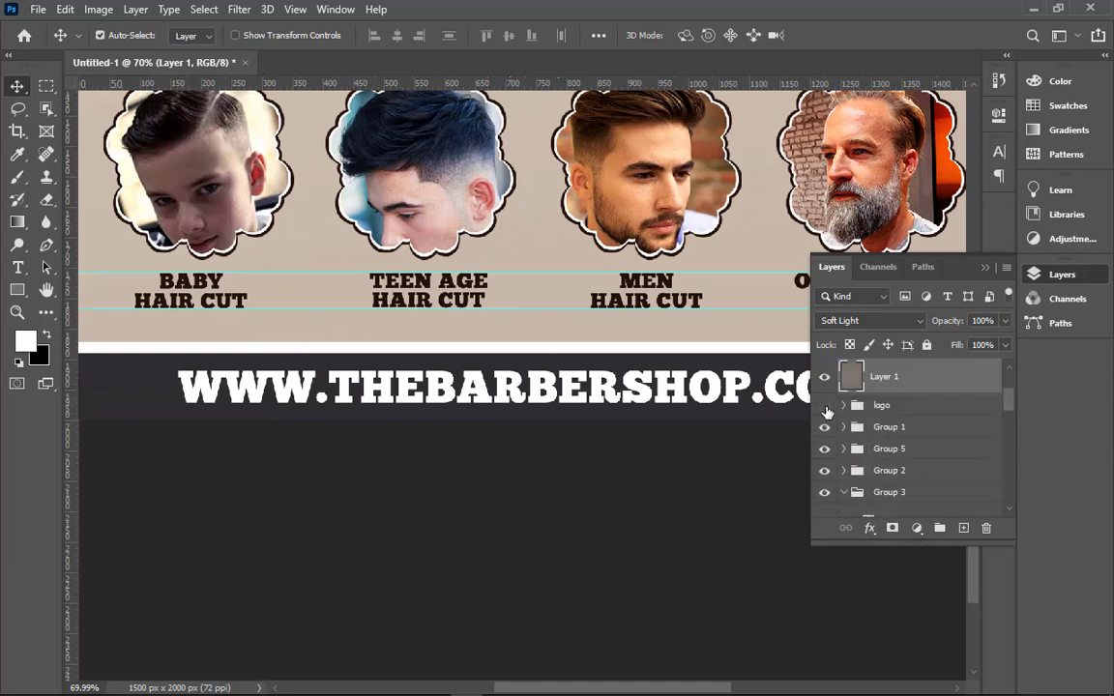
- Widen the website text's letter spacing to 350
{"action": "double_click", "coordinate": [720, 385]}
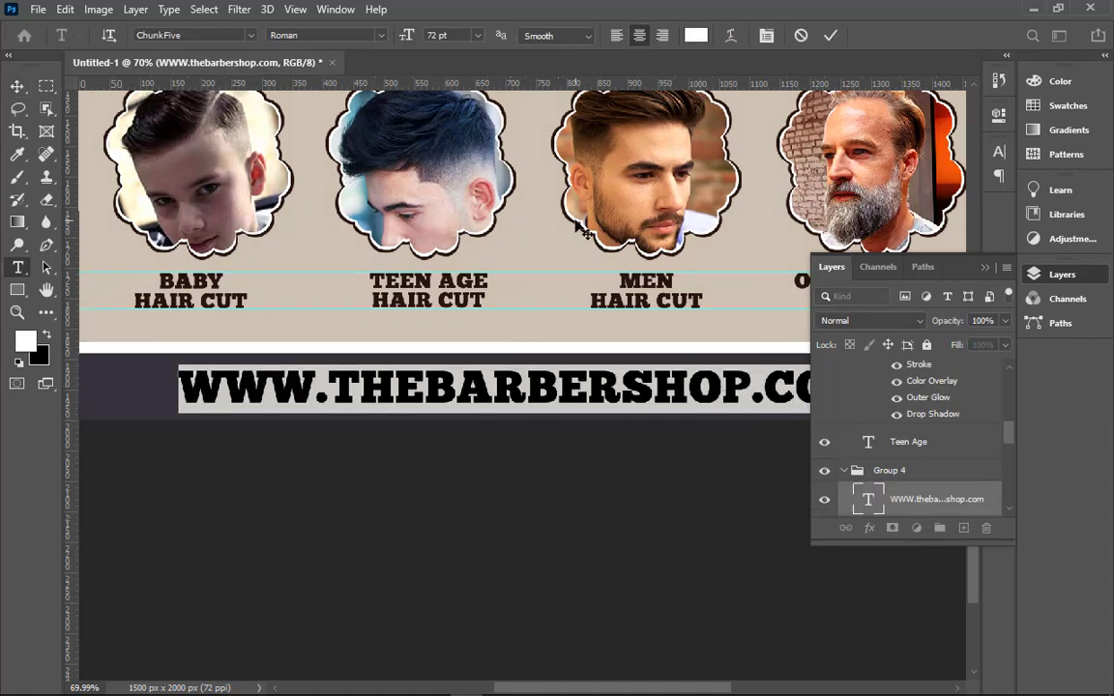
{"action": "key", "text": "ctrl+t"}
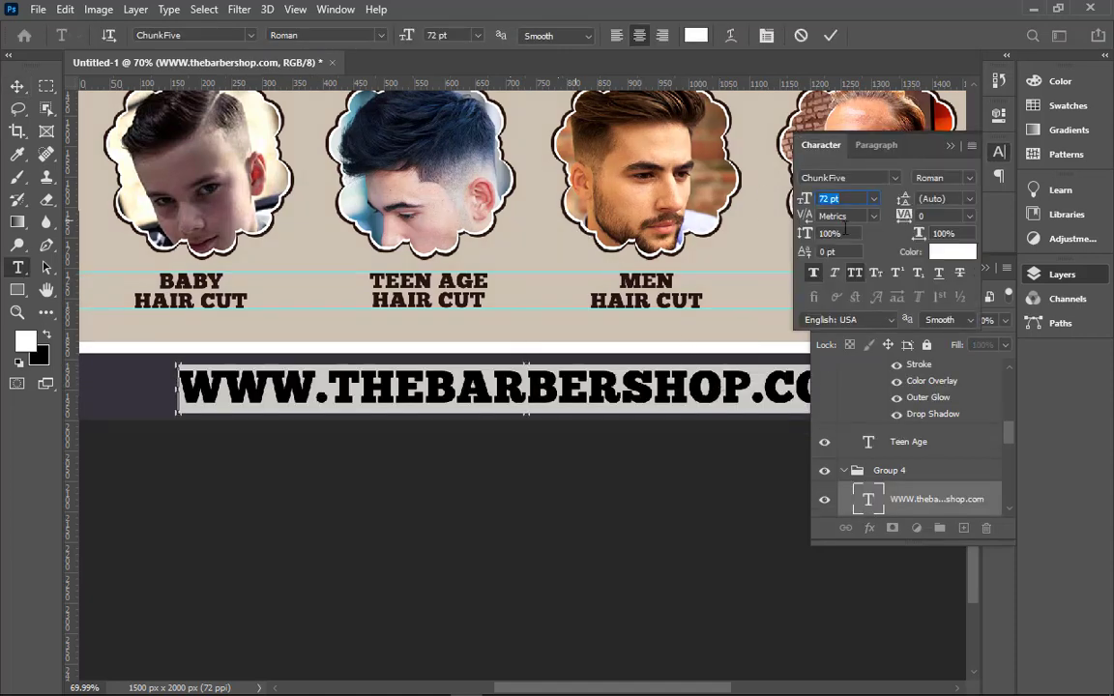
{"action": "left_click_drag", "start_coordinate": [903, 215], "coordinate": [926, 211]}
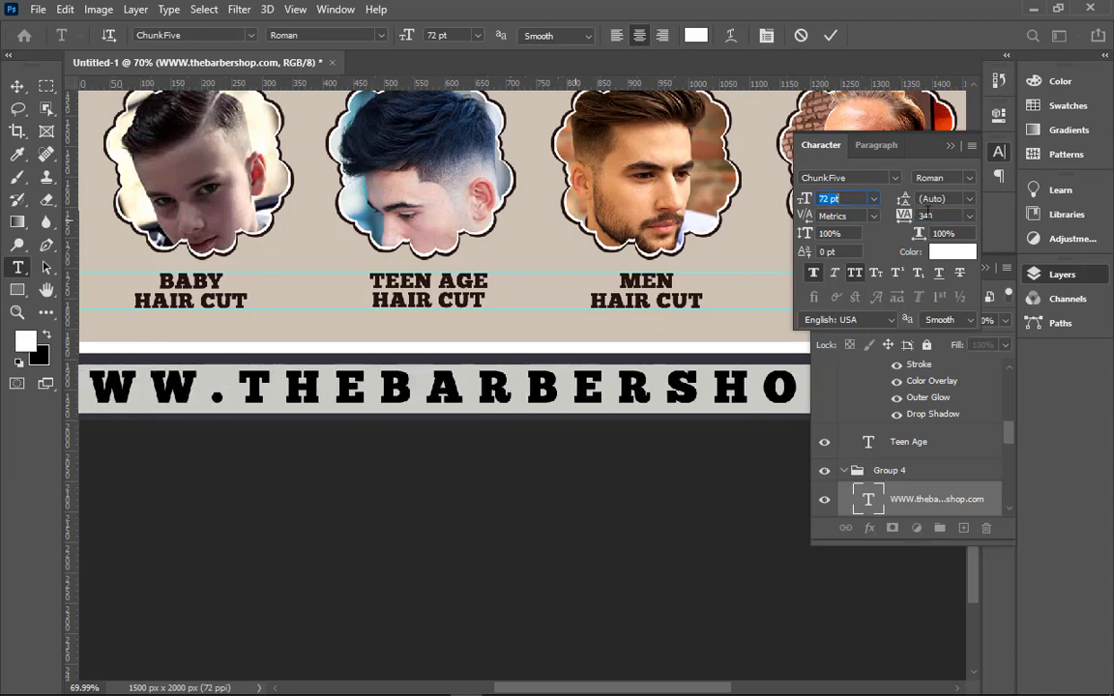
{"action": "left_click", "coordinate": [926, 216]}
{"action": "type", "text": "35"}
{"action": "type", "text": "0"}
{"action": "key", "text": "Return"}
{"action": "key", "text": "ctrl+0"}
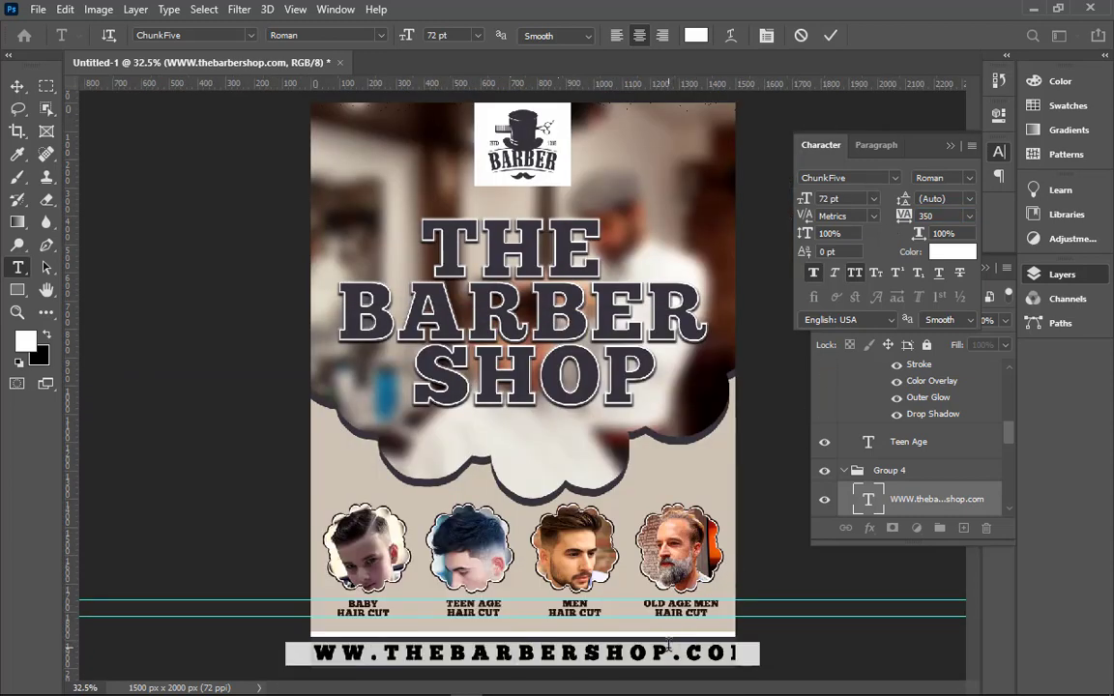
- Resize the website text, trying 60 pt and settling on 48 pt
{"action": "left_click", "coordinate": [873, 198]}
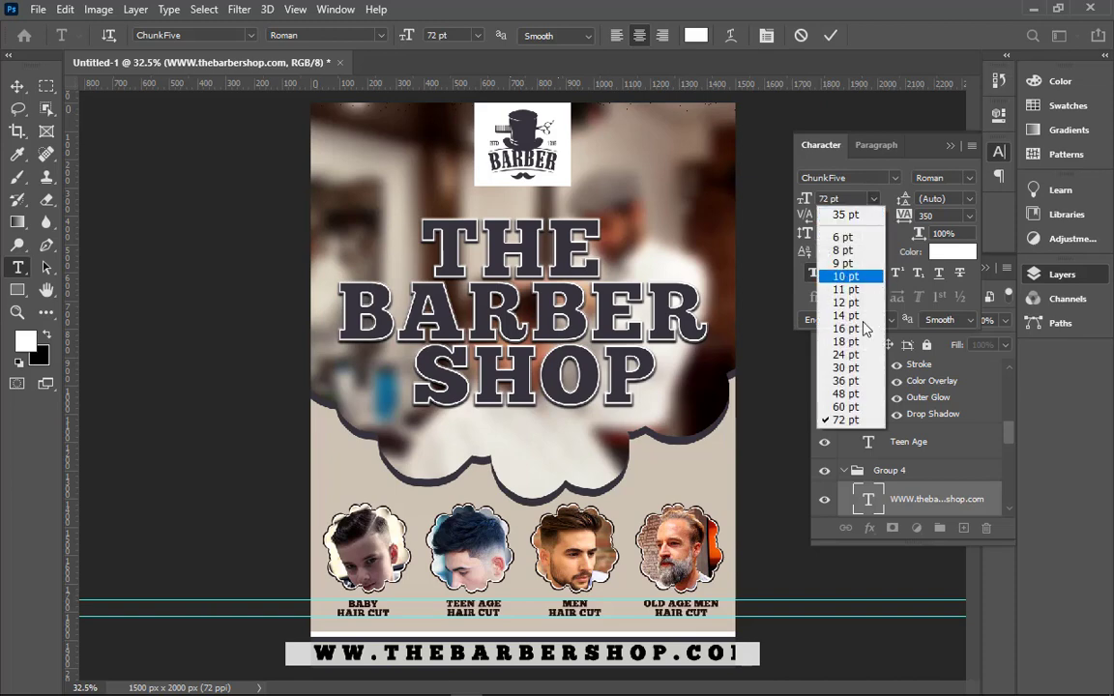
{"action": "left_click", "coordinate": [857, 407]}
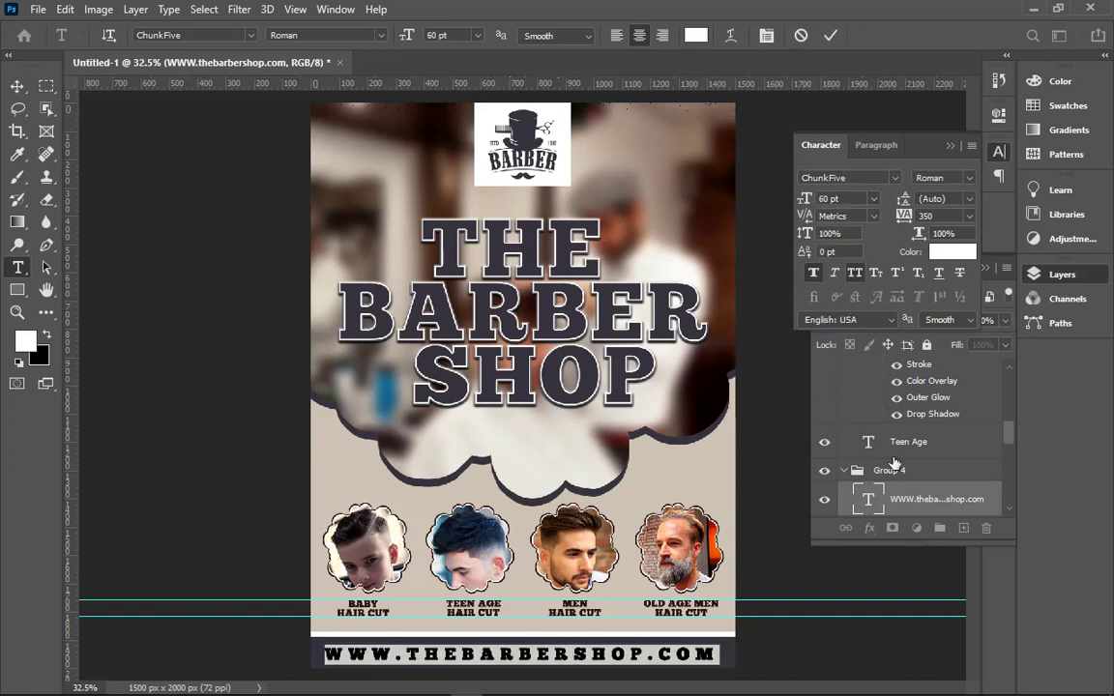
{"action": "left_click", "coordinate": [873, 198]}
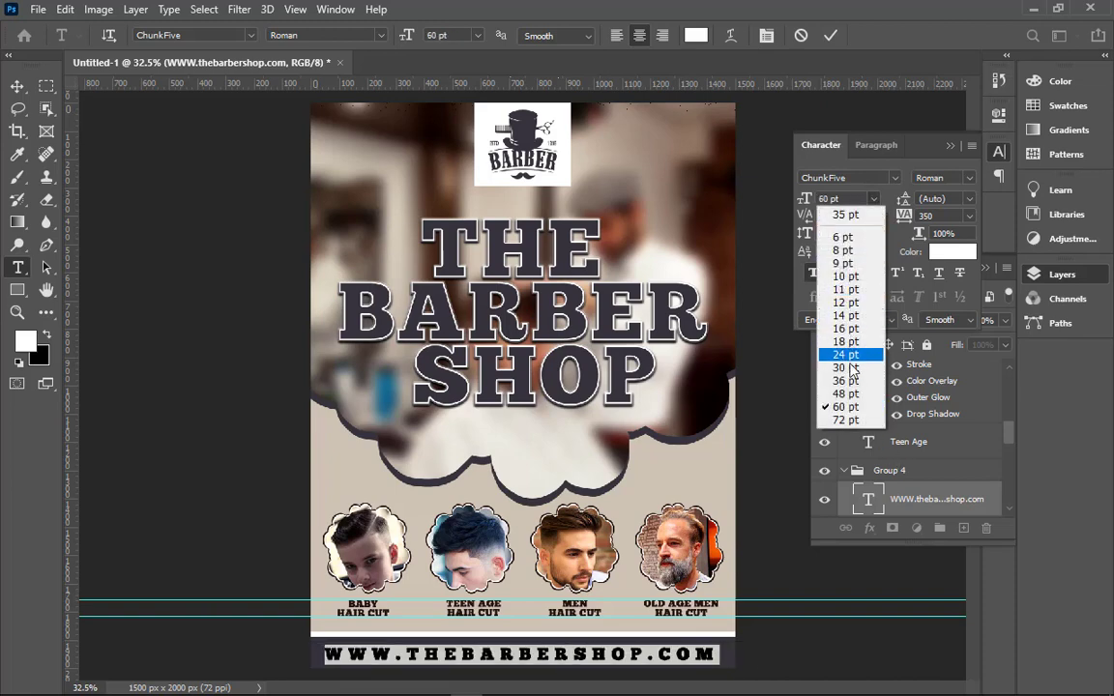
{"action": "left_click", "coordinate": [846, 391]}
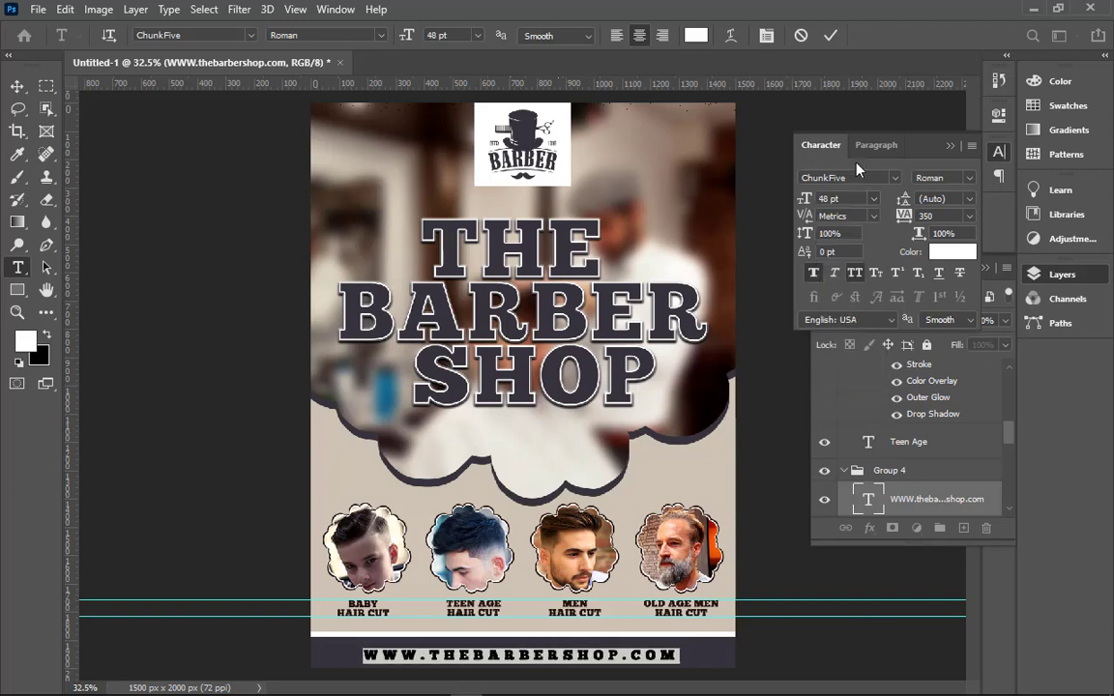
{"action": "key", "text": "ctrl+Return"}
- Centre the website text horizontally on the canvas, undoing a vertical centring
{"action": "key", "text": "v"}
{"action": "key", "text": "ctrl+a"}
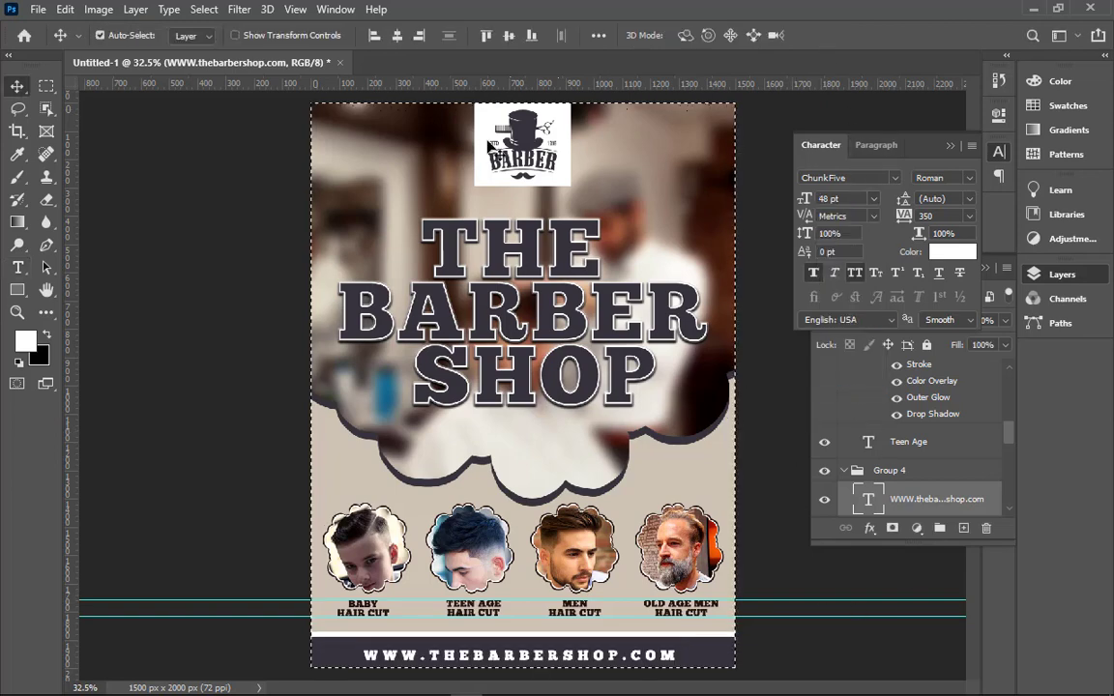
{"action": "left_click", "coordinate": [396, 34]}
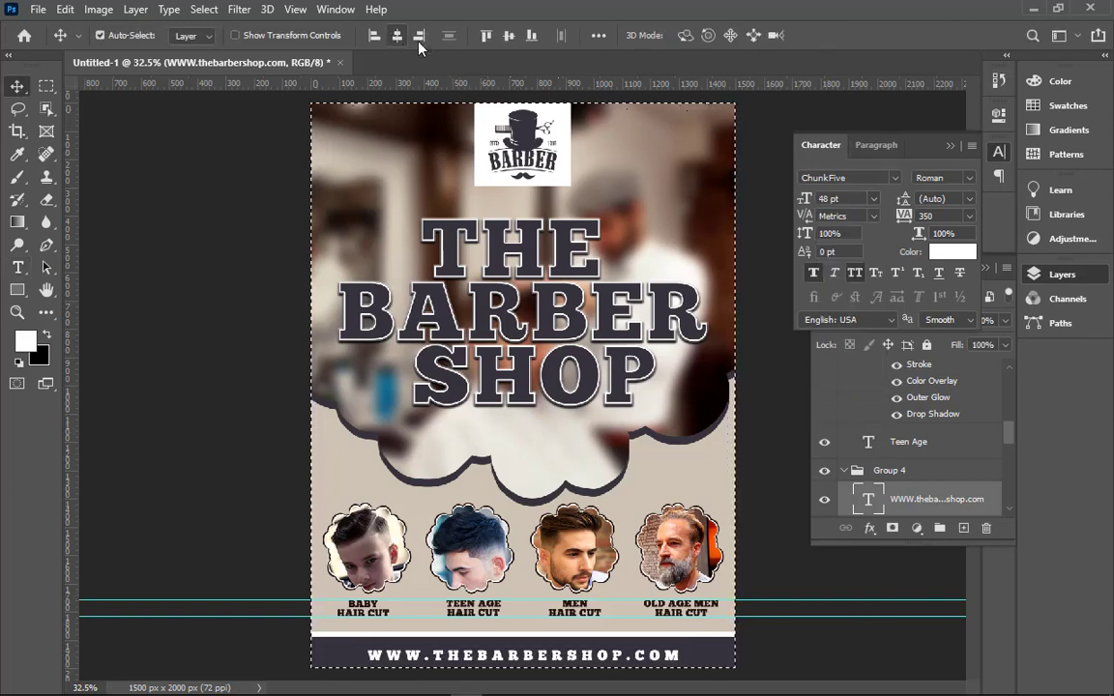
{"action": "left_click", "coordinate": [509, 37]}
{"action": "key", "text": "ctrl+z"}
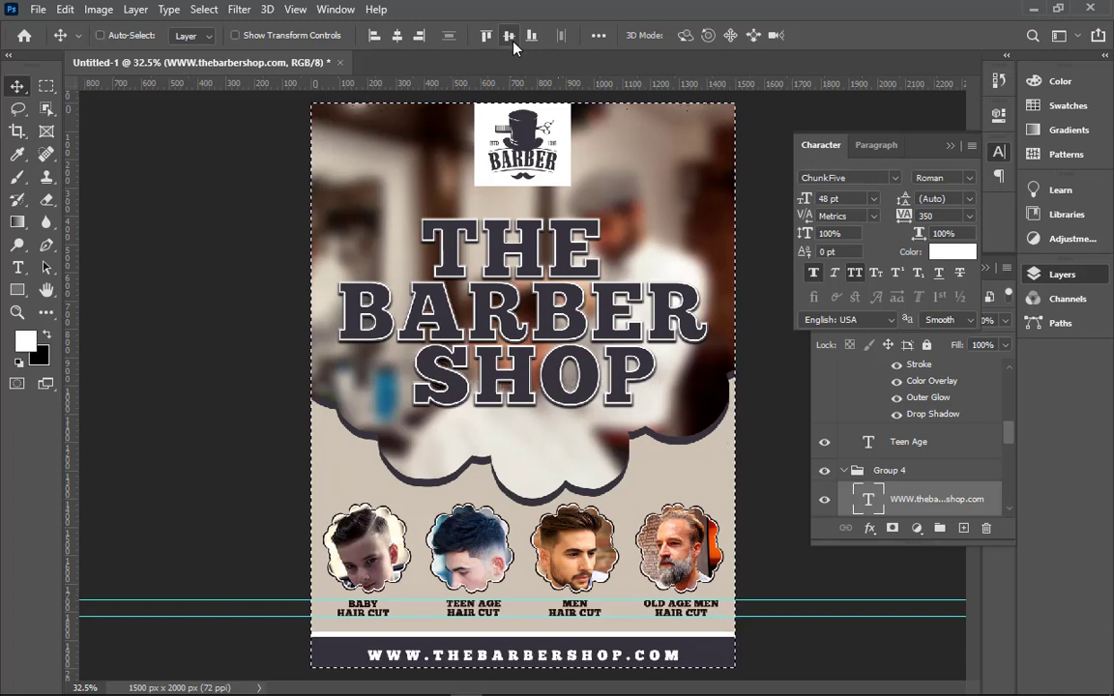
{"action": "key", "text": "ctrl+d"}
- Enlarge the website text to 55 pt and close the Character panel
{"action": "left_click_drag", "start_coordinate": [345, 594], "coordinate": [749, 685]}
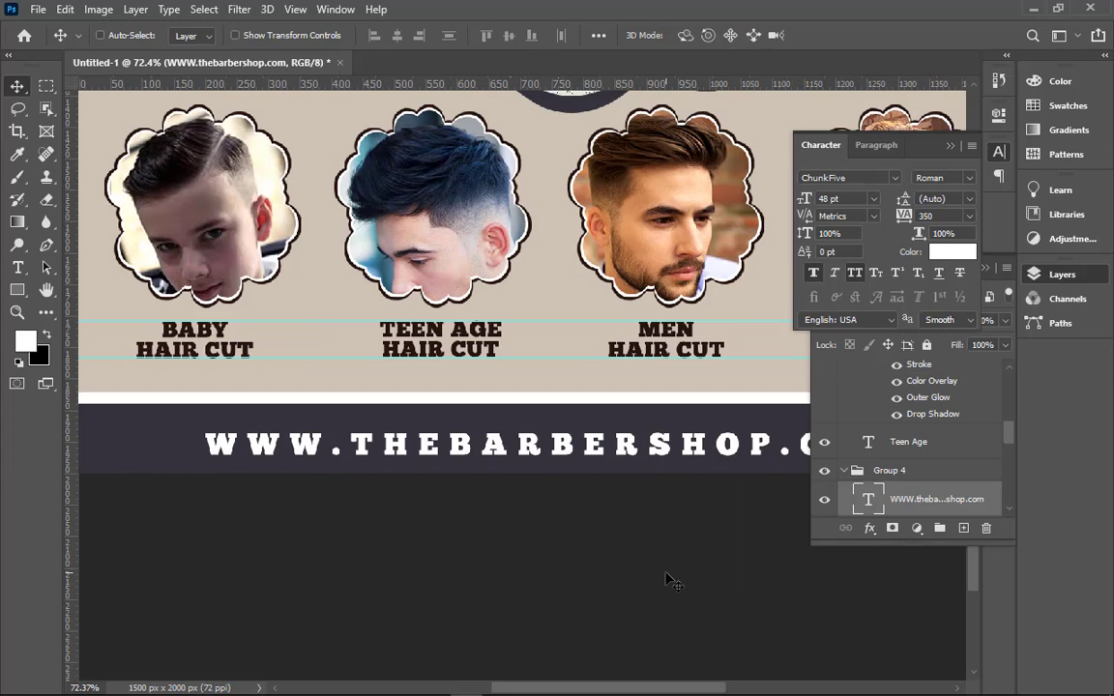
{"action": "double_click", "coordinate": [650, 445]}
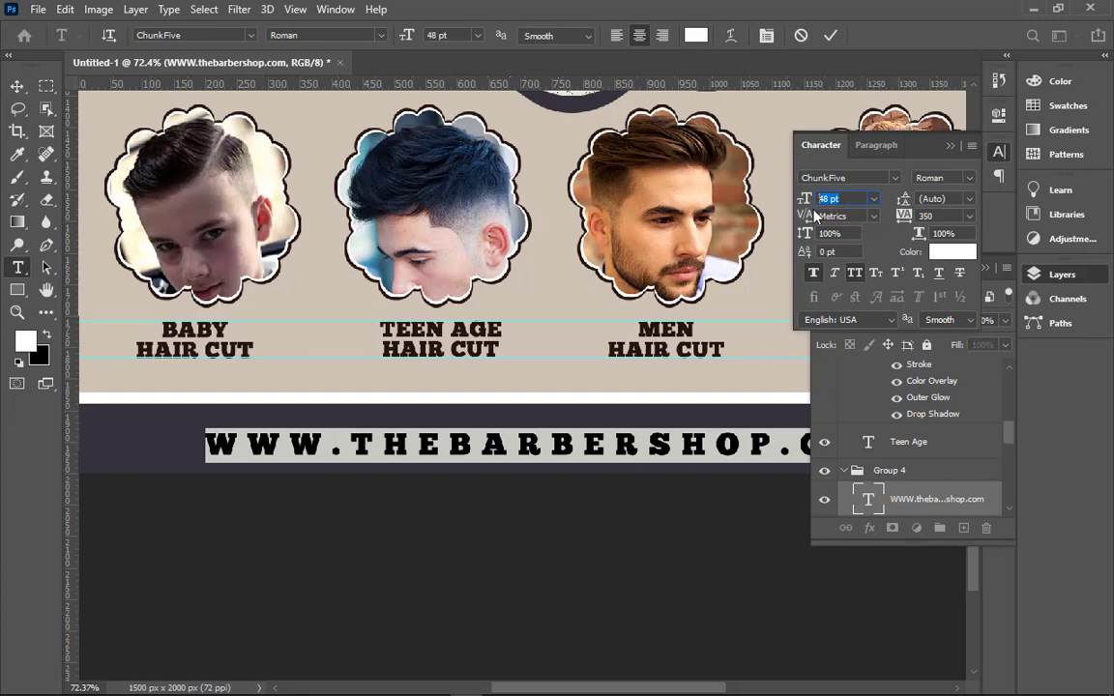
{"action": "type", "text": "55"}
{"action": "key", "text": "Return"}
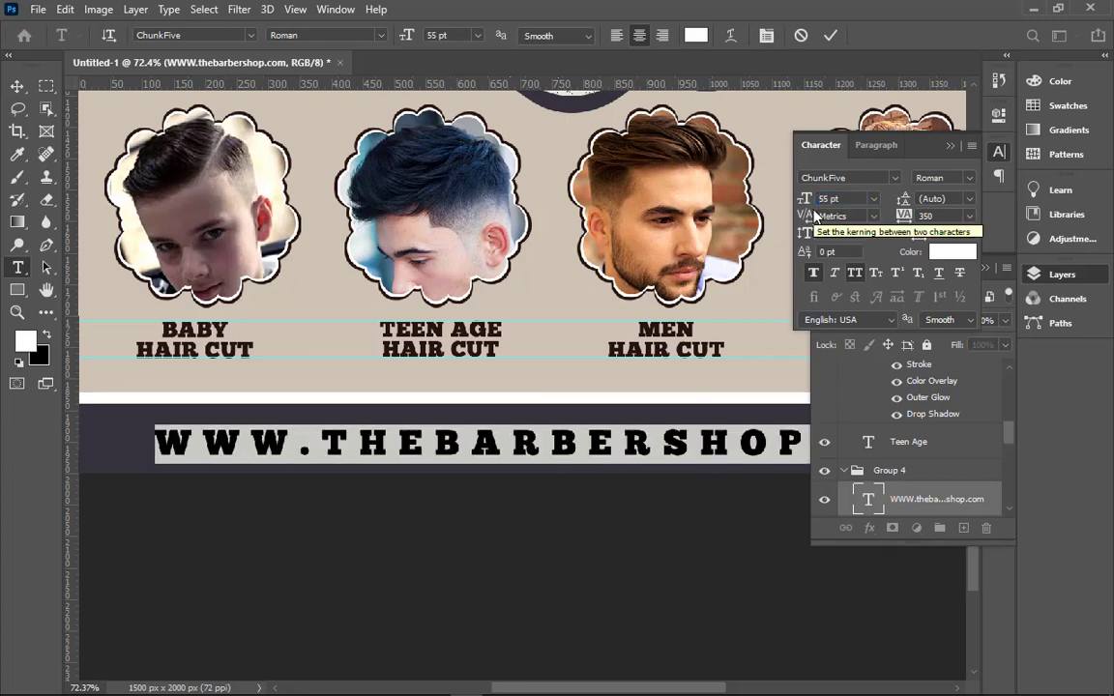
{"action": "left_click", "coordinate": [830, 35]}
{"action": "key", "text": "v"}
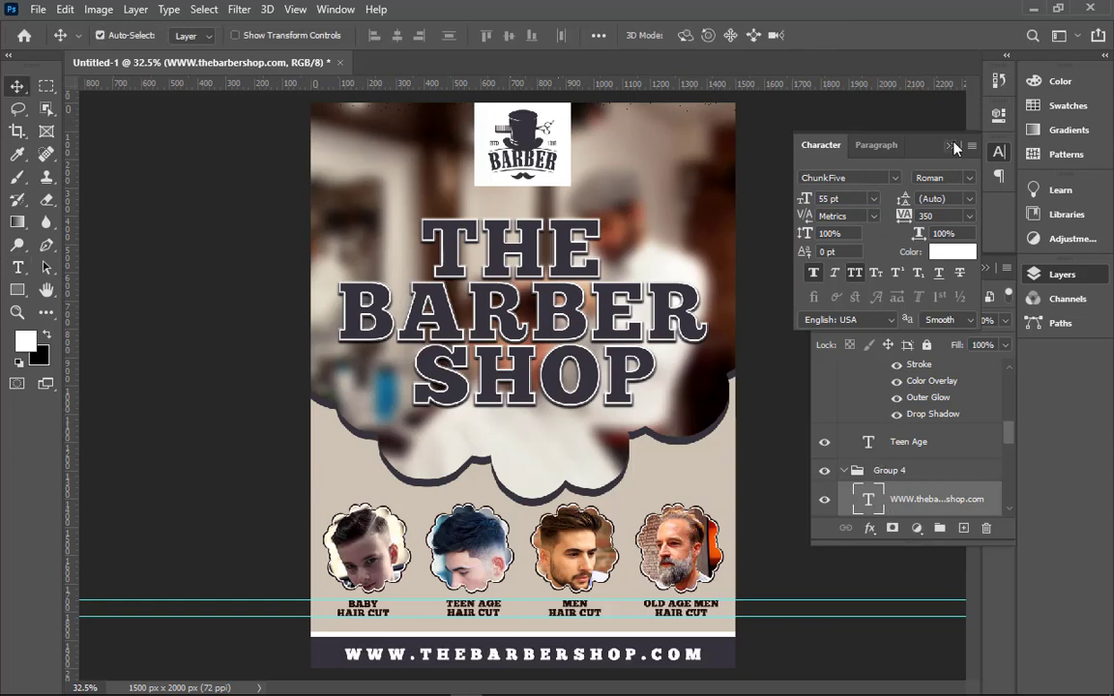
{"action": "left_click", "coordinate": [950, 145]}
{"action": "scroll", "coordinate": [875, 473], "scroll_direction": "down", "scroll_amount": 5}
{"action": "scroll", "coordinate": [870, 467], "scroll_direction": "down", "scroll_amount": 5}
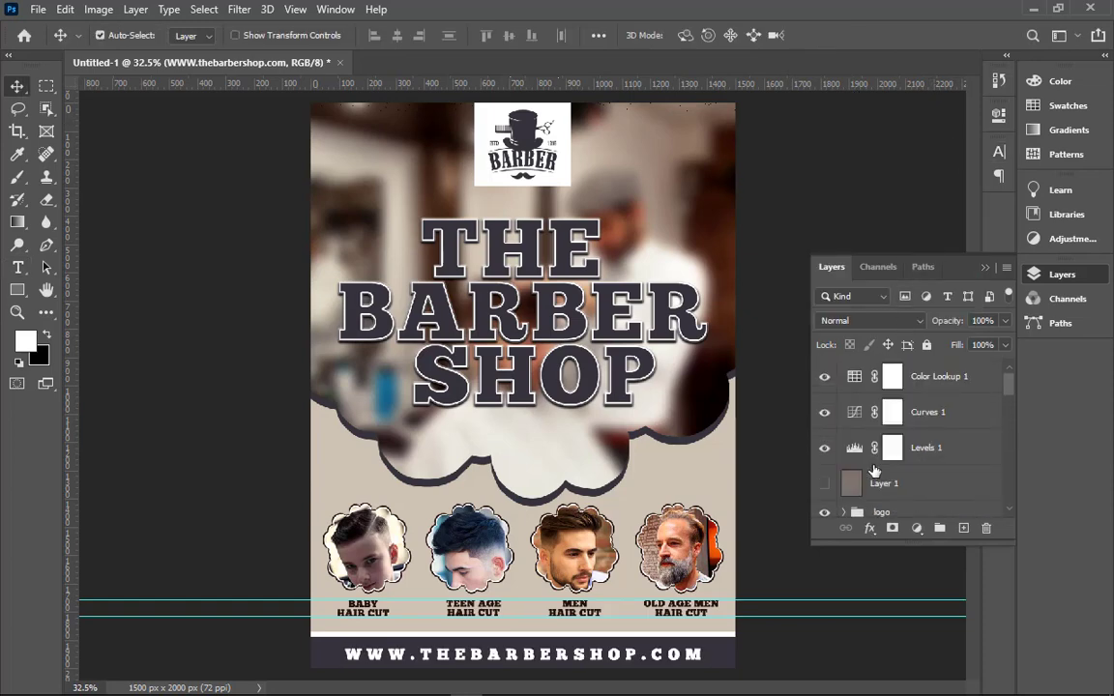
- Show Layer 1 to darken the flyer with its brown tint
{"action": "left_click", "coordinate": [824, 483]}
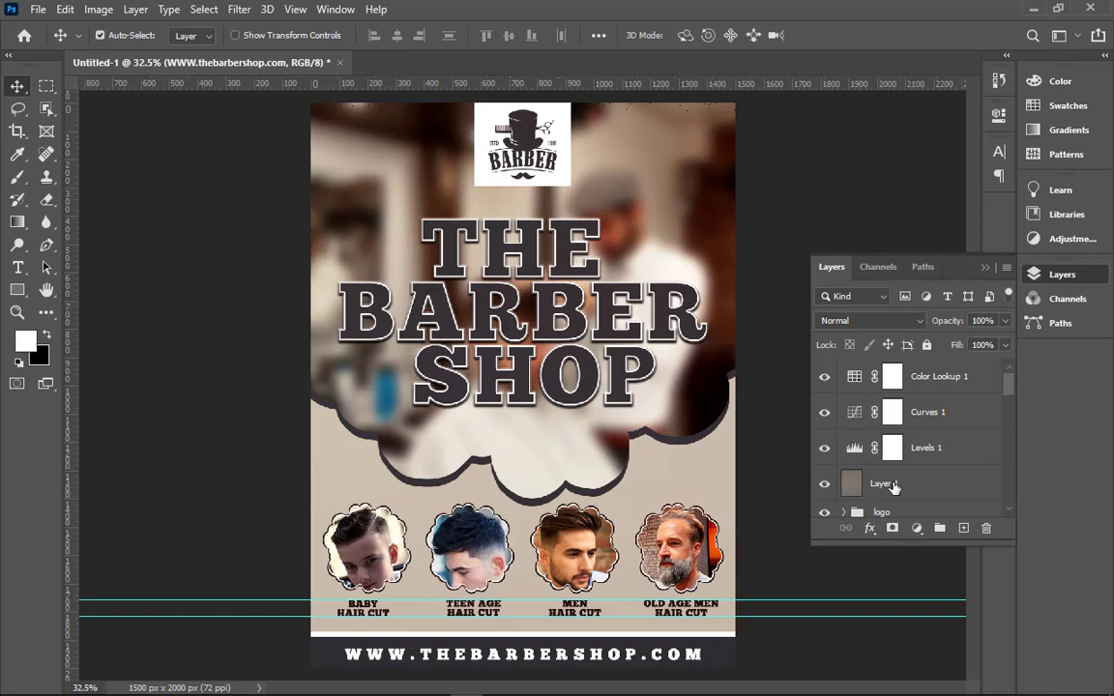
{"action": "key", "text": "ctrl+minus"}
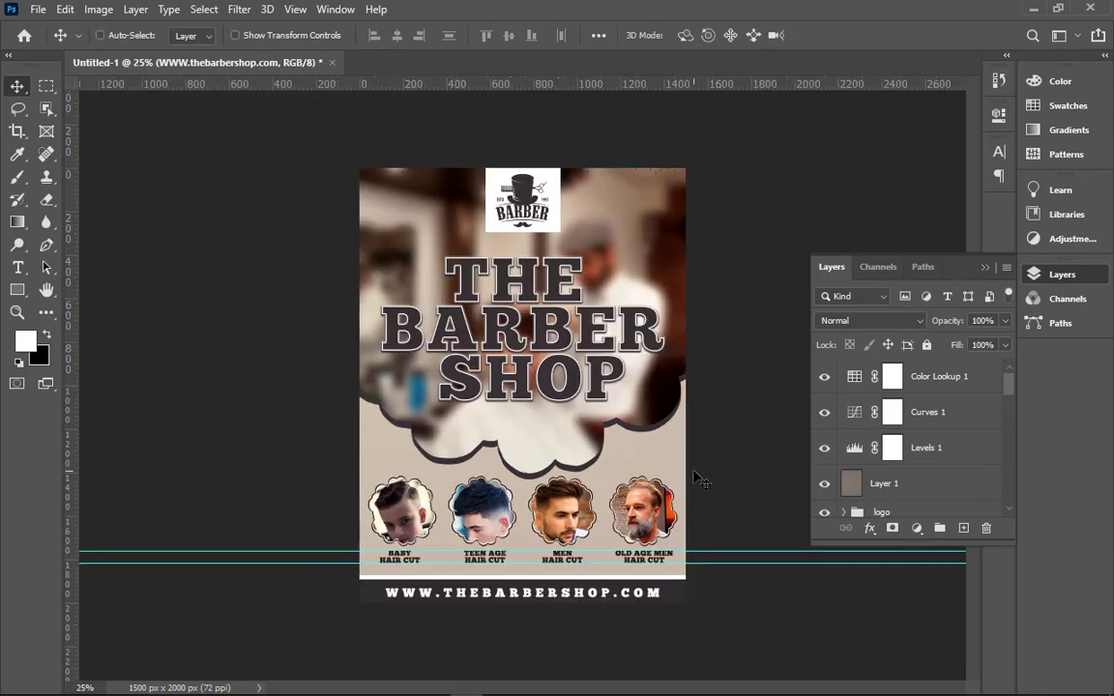
{"action": "key", "text": "ctrl"}
- Export the flyer as a JPG named 'Barber Sho' in the Hair Cut Data folder
{"action": "key", "text": "ctrl+shift+alt+w"}
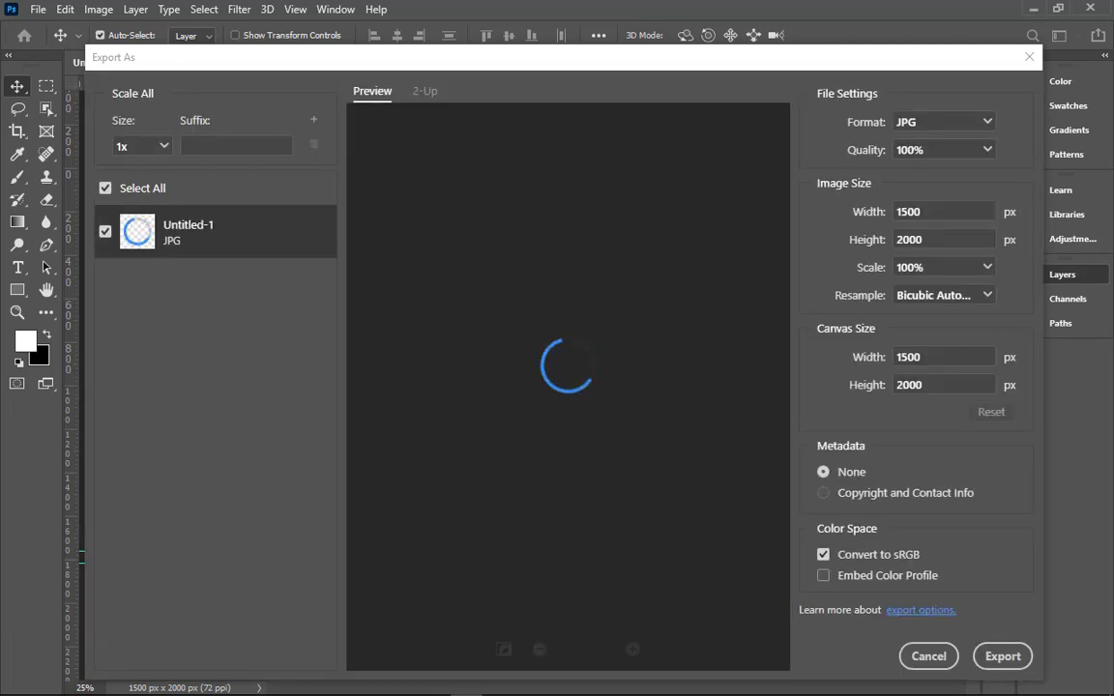
{"action": "left_click", "coordinate": [1002, 656]}
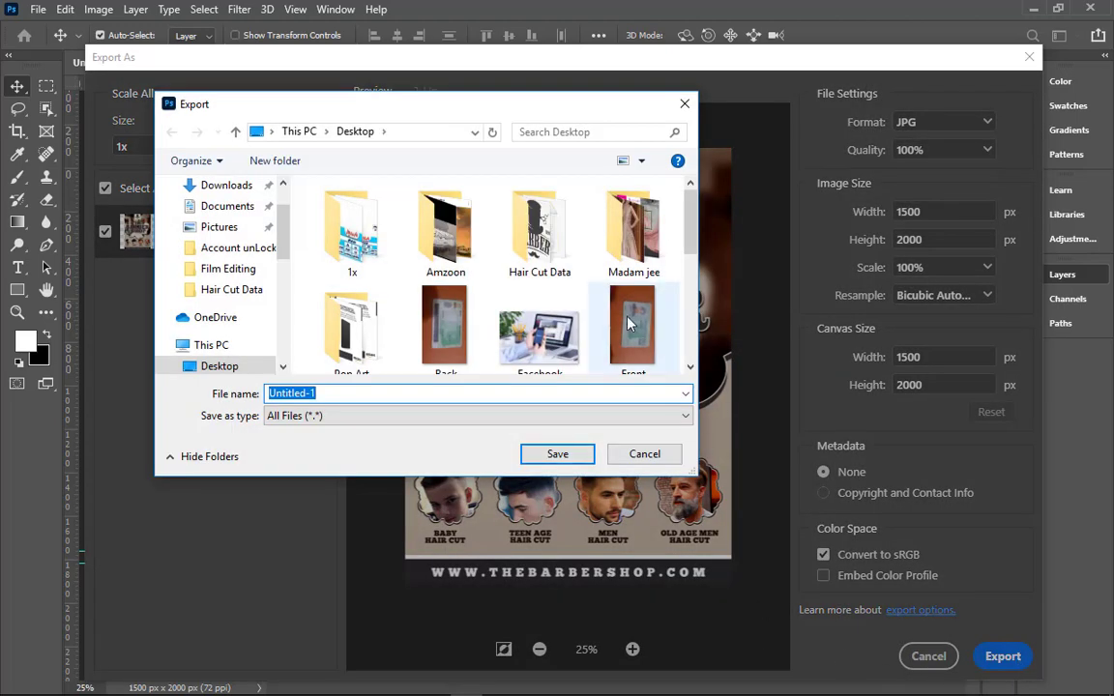
{"action": "scroll", "coordinate": [580, 310], "scroll_direction": "down", "scroll_amount": 5}
{"action": "scroll", "coordinate": [608, 346], "scroll_direction": "up", "scroll_amount": 5}
{"action": "double_click", "coordinate": [522, 263]}
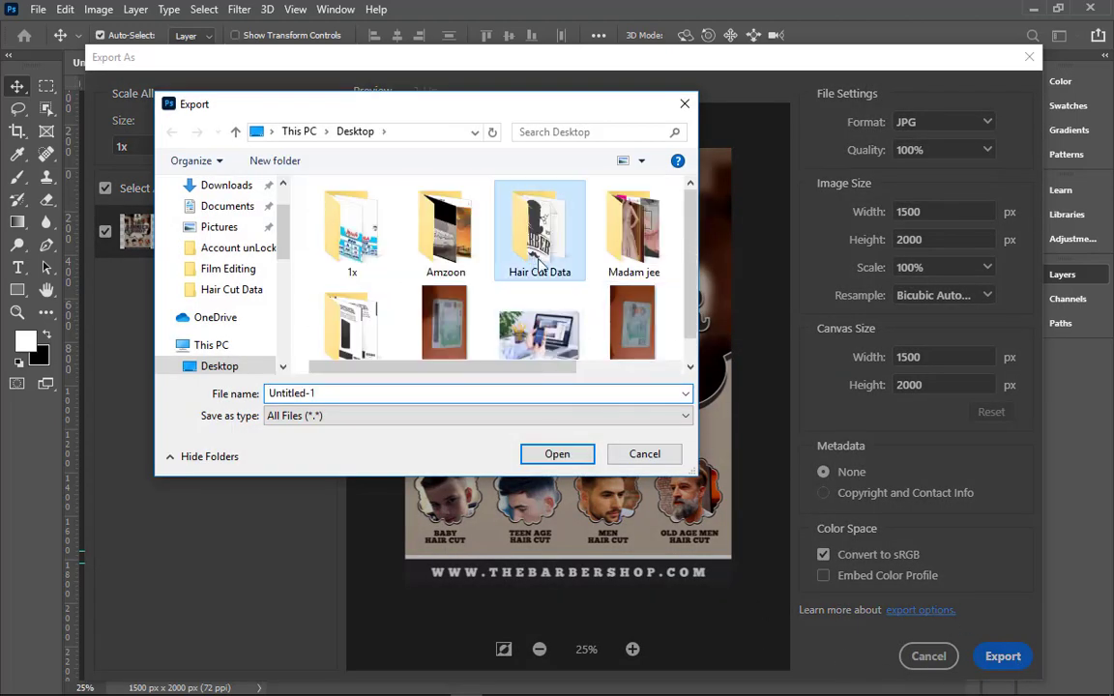
{"action": "scroll", "coordinate": [483, 290], "scroll_direction": "down", "scroll_amount": 3}
{"action": "double_click", "coordinate": [436, 393]}
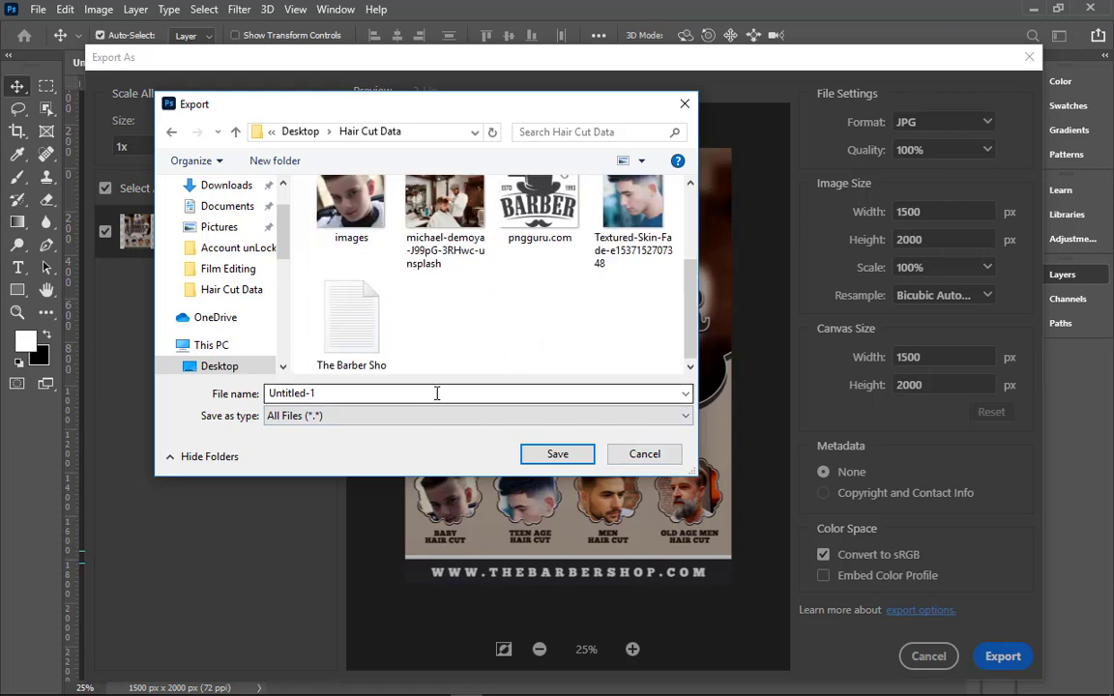
{"action": "key", "text": "BackSpace"}
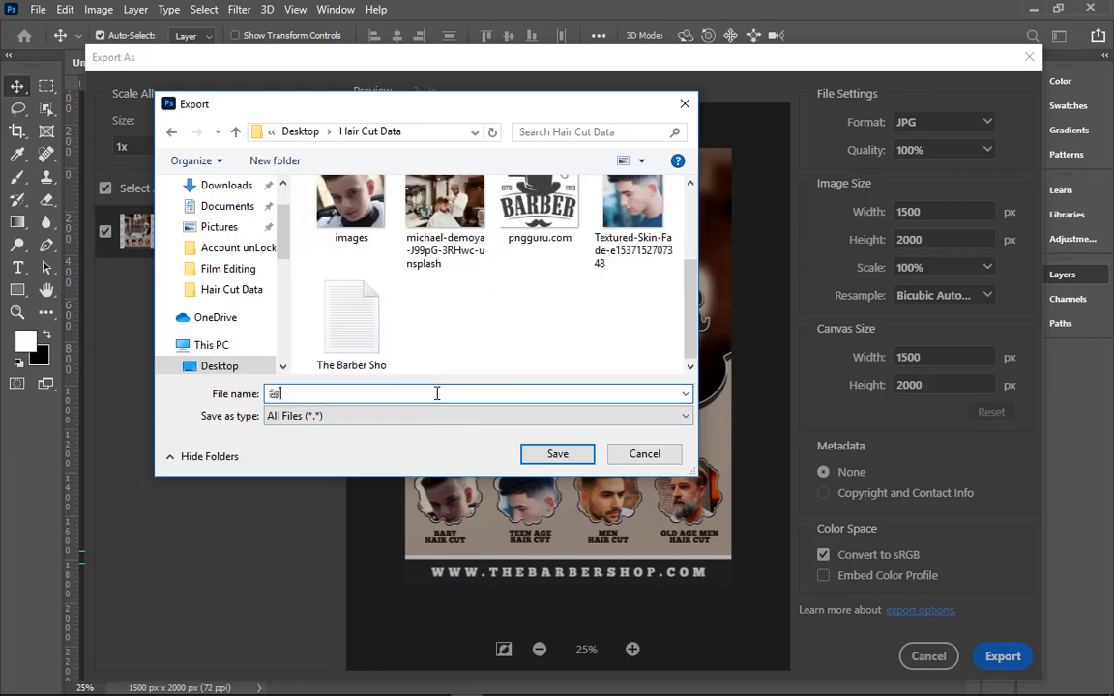
{"action": "key", "text": "BackSpace"}
{"action": "key", "text": "BackSpace"}
{"action": "key", "text": "BackSpace"}
{"action": "type", "text": "B"}
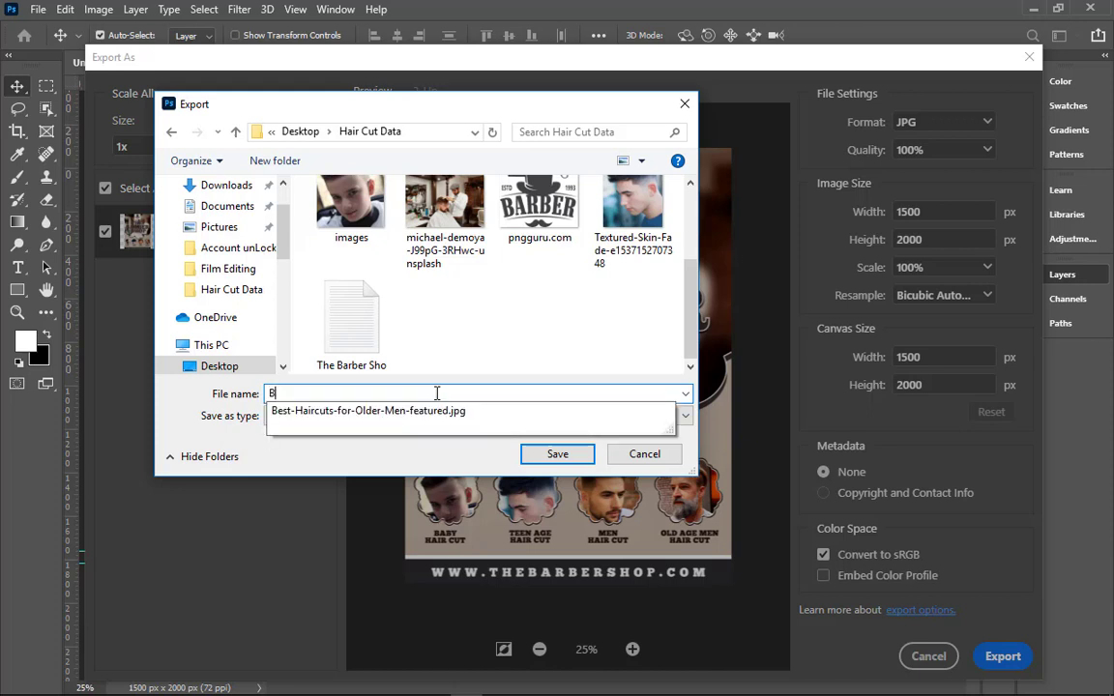
{"action": "type", "text": "arber Sho"}
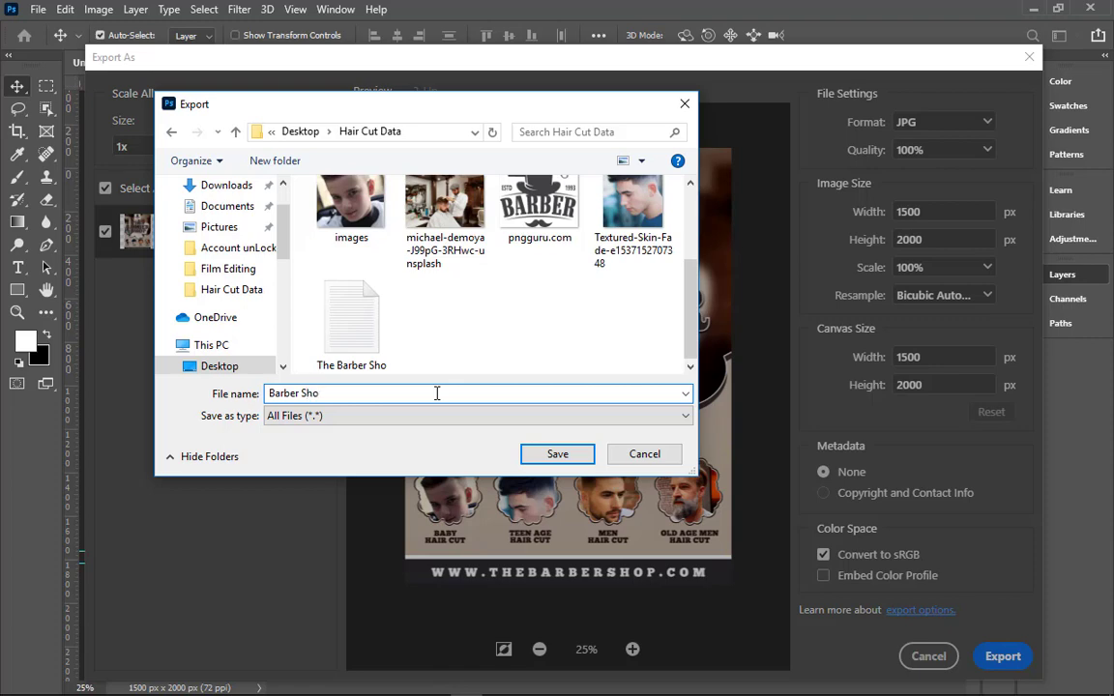
{"action": "key", "text": "Return"}
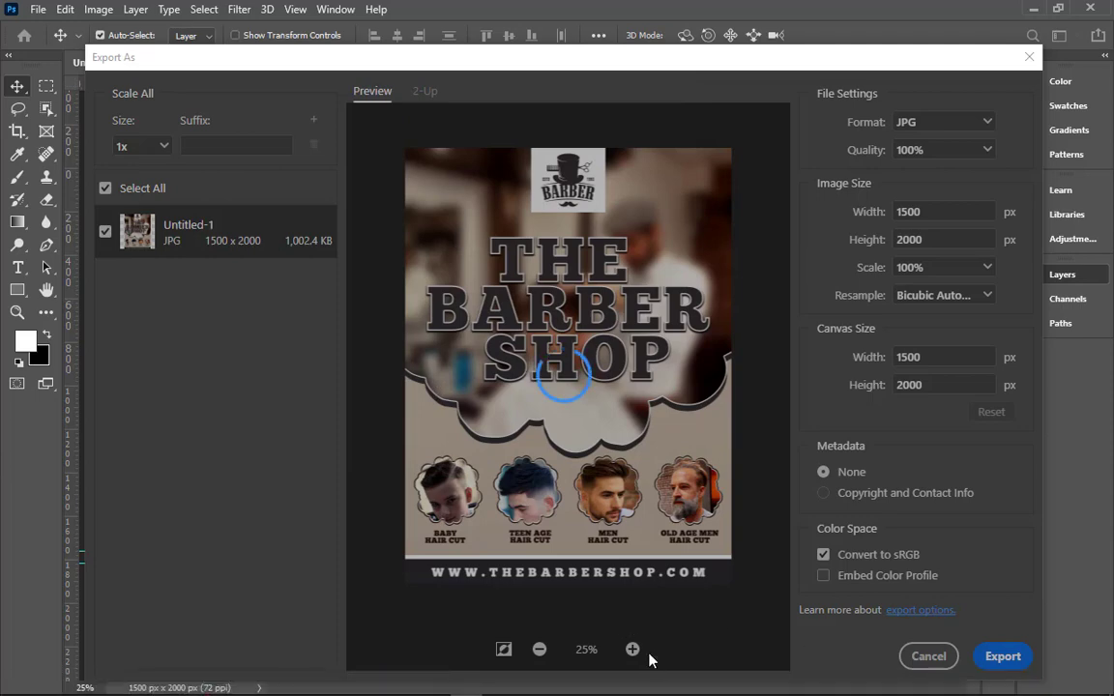
- Save the document to this computer, navigating to Desktop > Hair Cut Data
{"action": "key", "text": "ctrl+s"}
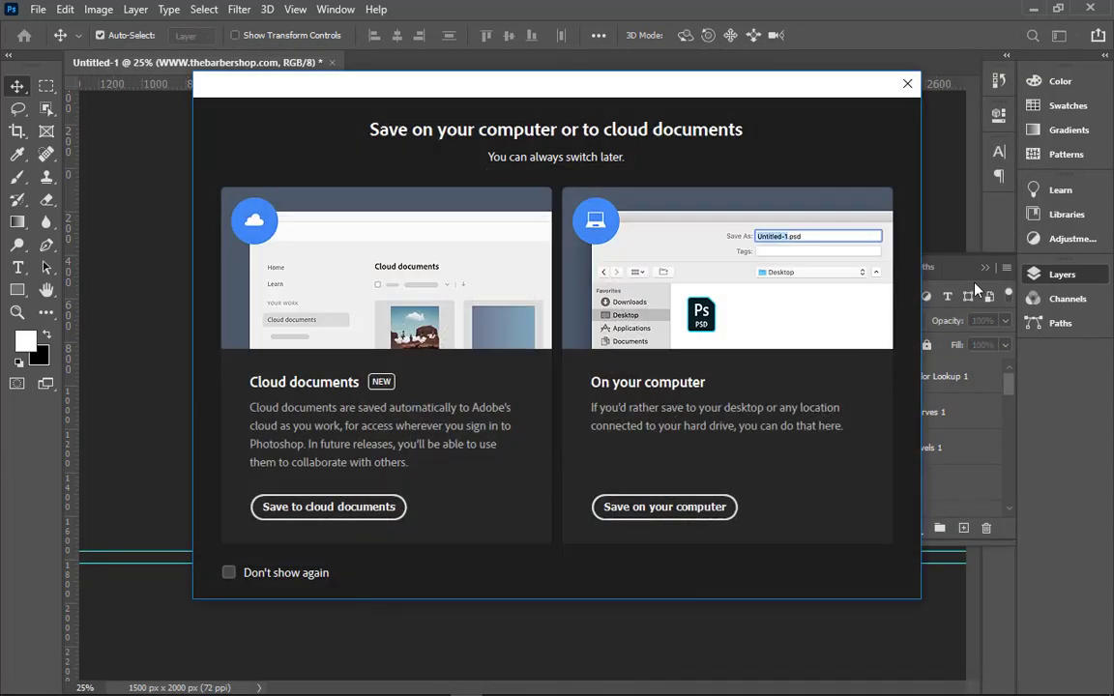
{"action": "left_click", "coordinate": [721, 504]}
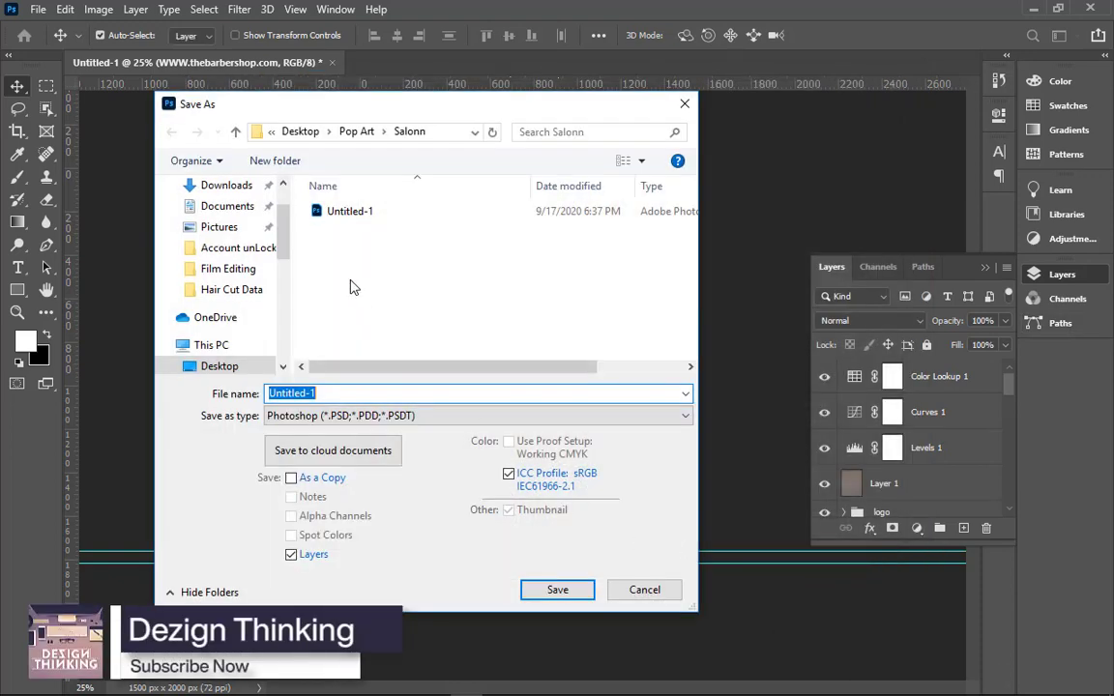
{"action": "scroll", "coordinate": [200, 235], "scroll_direction": "up", "scroll_amount": 2}
{"action": "left_click", "coordinate": [211, 220]}
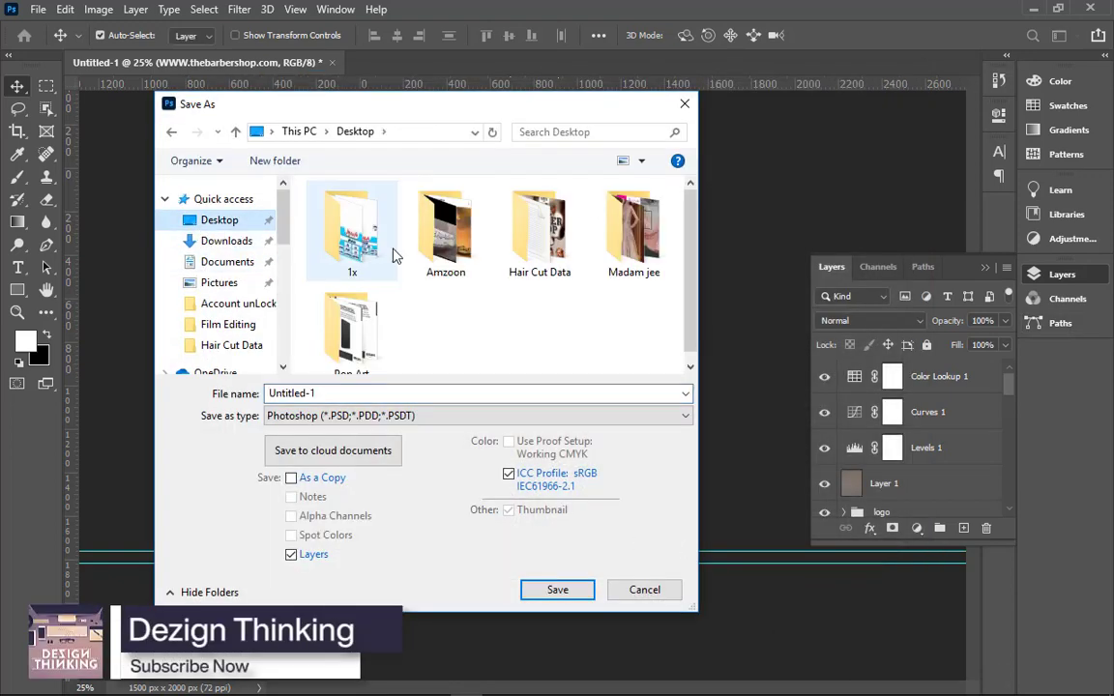
{"action": "double_click", "coordinate": [522, 240]}
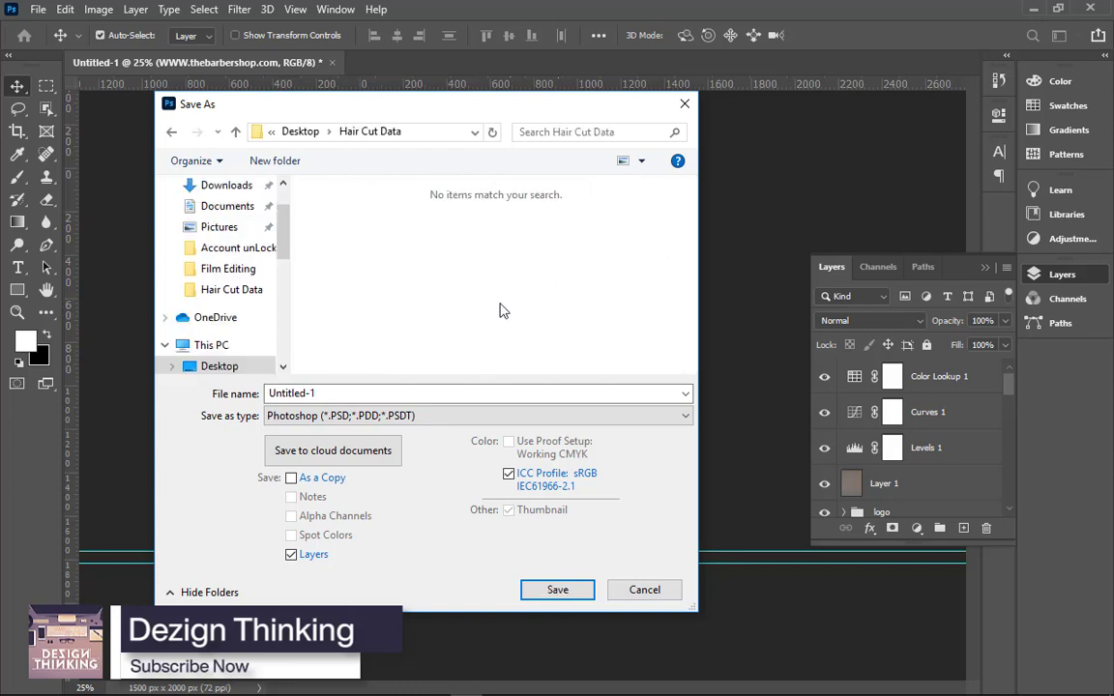
- Save the PSD as 'Barber Sho', close the document and switch to the folder window
{"action": "double_click", "coordinate": [370, 394]}
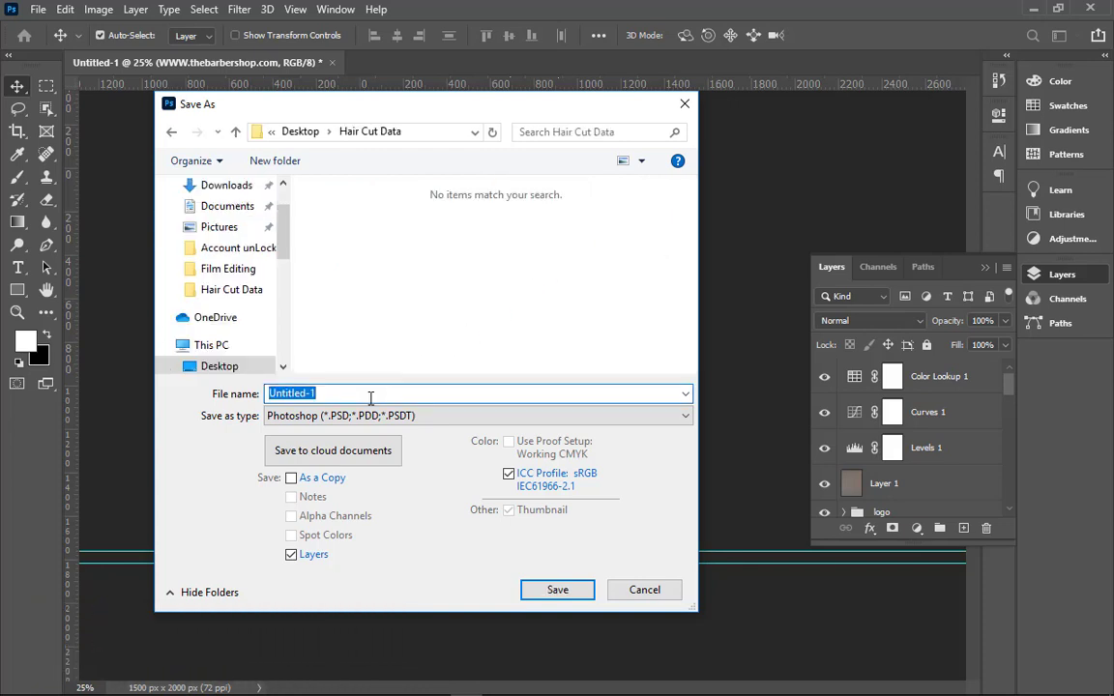
{"action": "key", "text": "BackSpace"}
{"action": "type", "text": "Ba"}
{"action": "key", "text": "Down"}
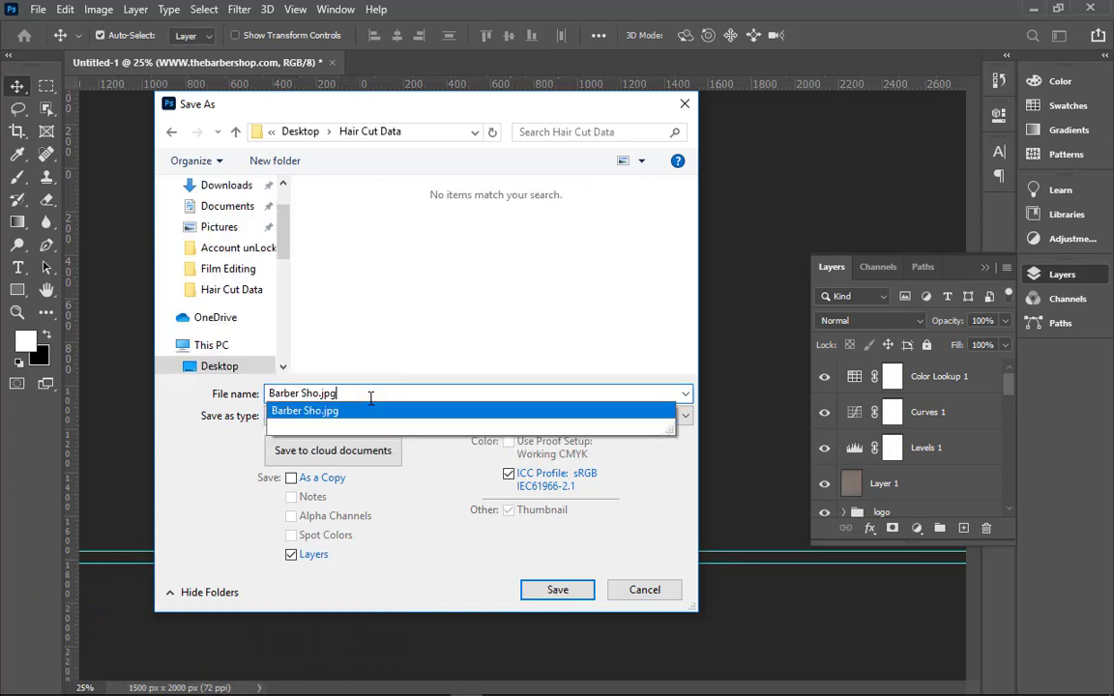
{"action": "key", "text": "BackSpace"}
{"action": "key", "text": "BackSpace"}
{"action": "key", "text": "BackSpace"}
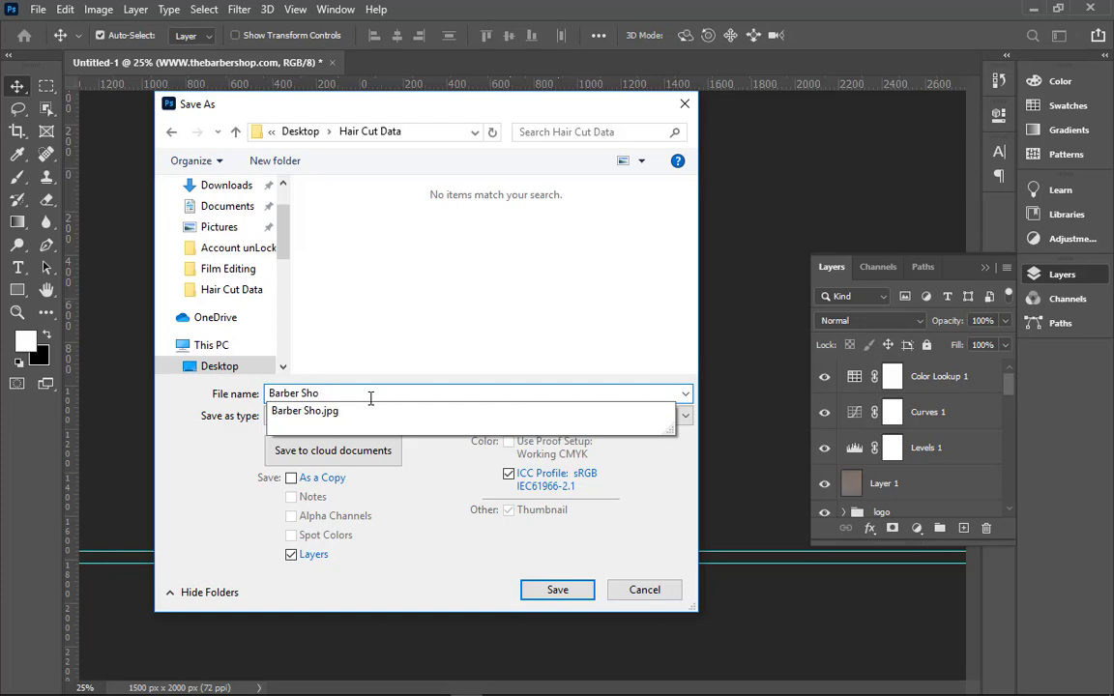
{"action": "key", "text": "Return"}
{"action": "key", "text": "Return"}
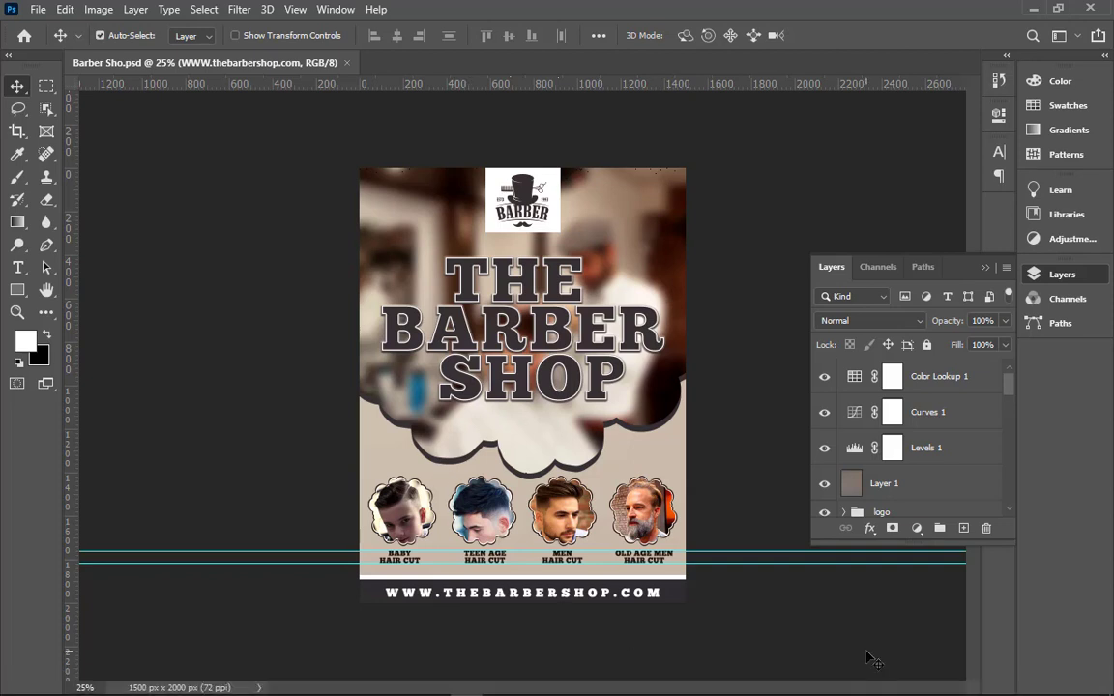
{"action": "left_click", "coordinate": [347, 63]}
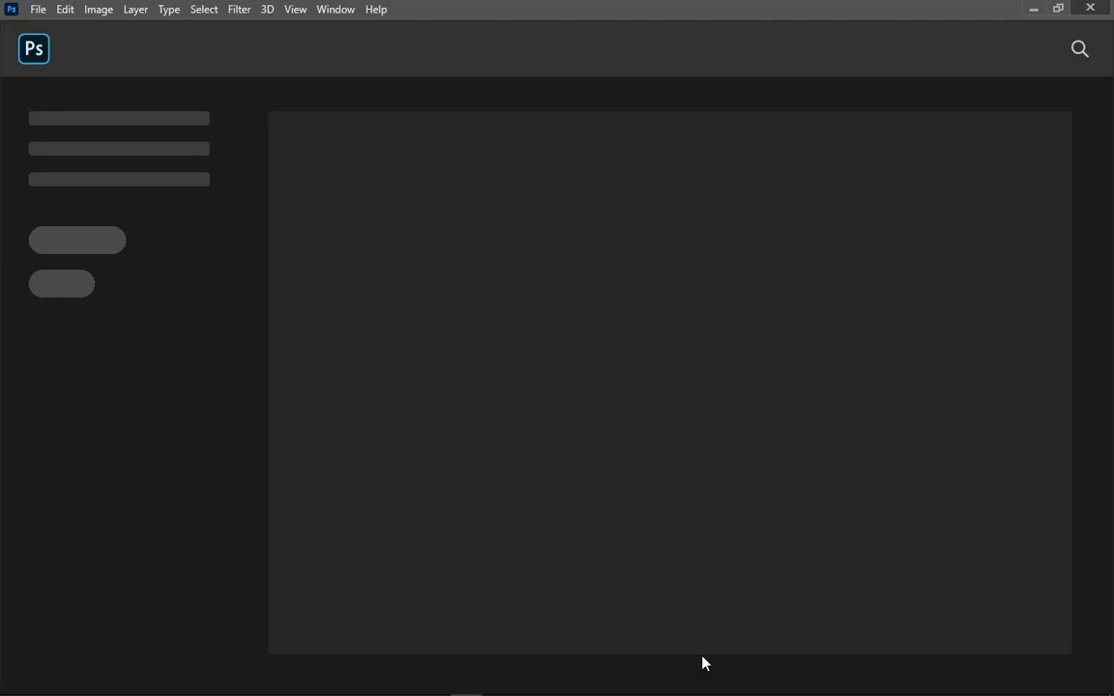
{"action": "key", "text": "alt+Tab"}
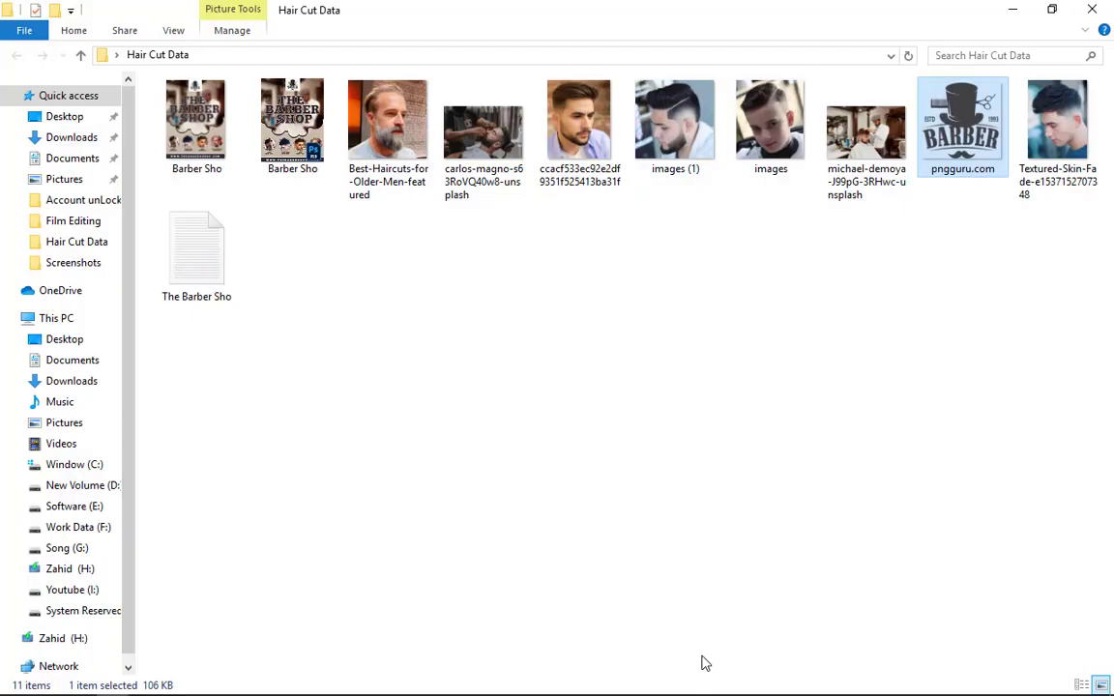